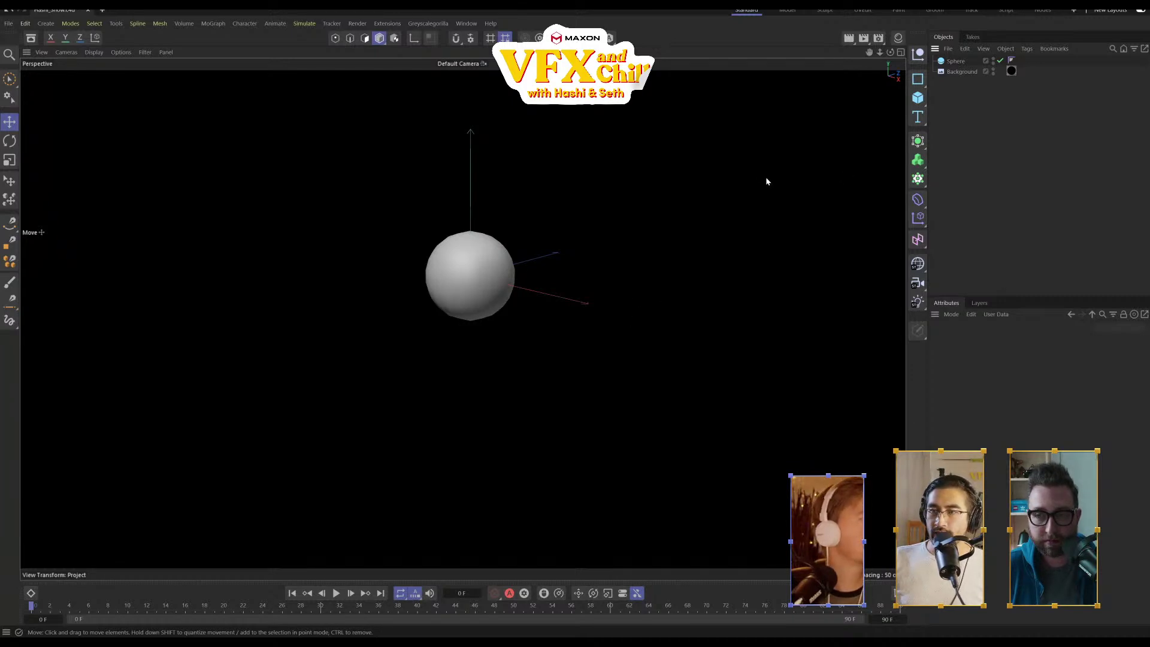
Add a Pyro simulation tag to the sphere
right_click(954, 64)
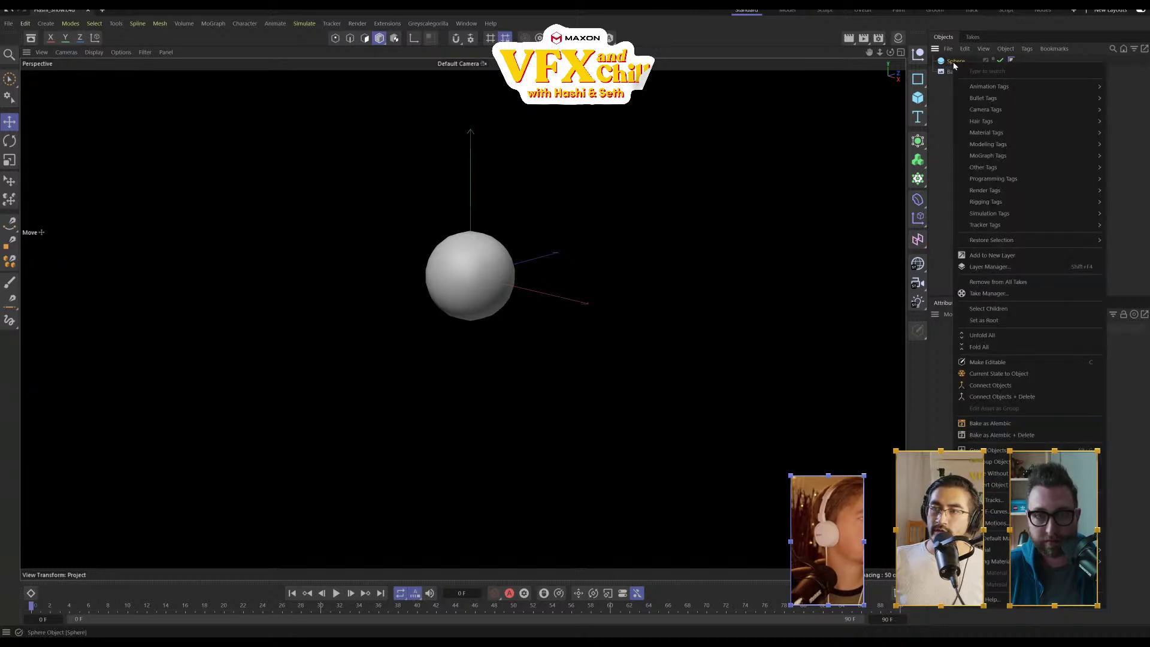
mouse_move(980, 214)
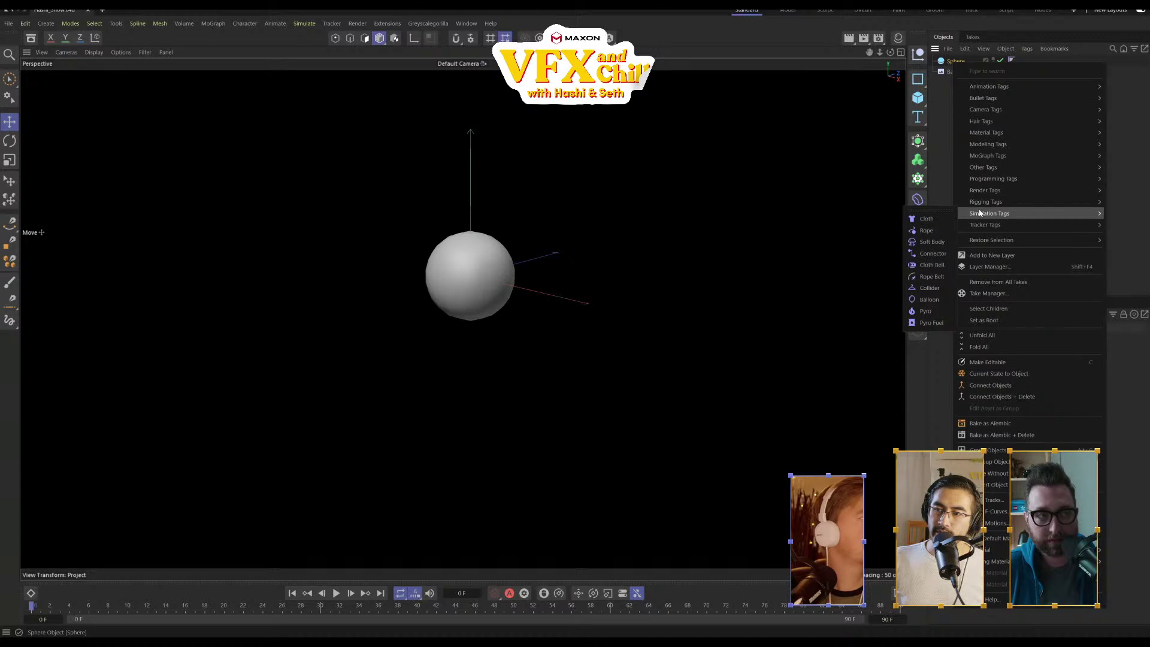
left_click(927, 312)
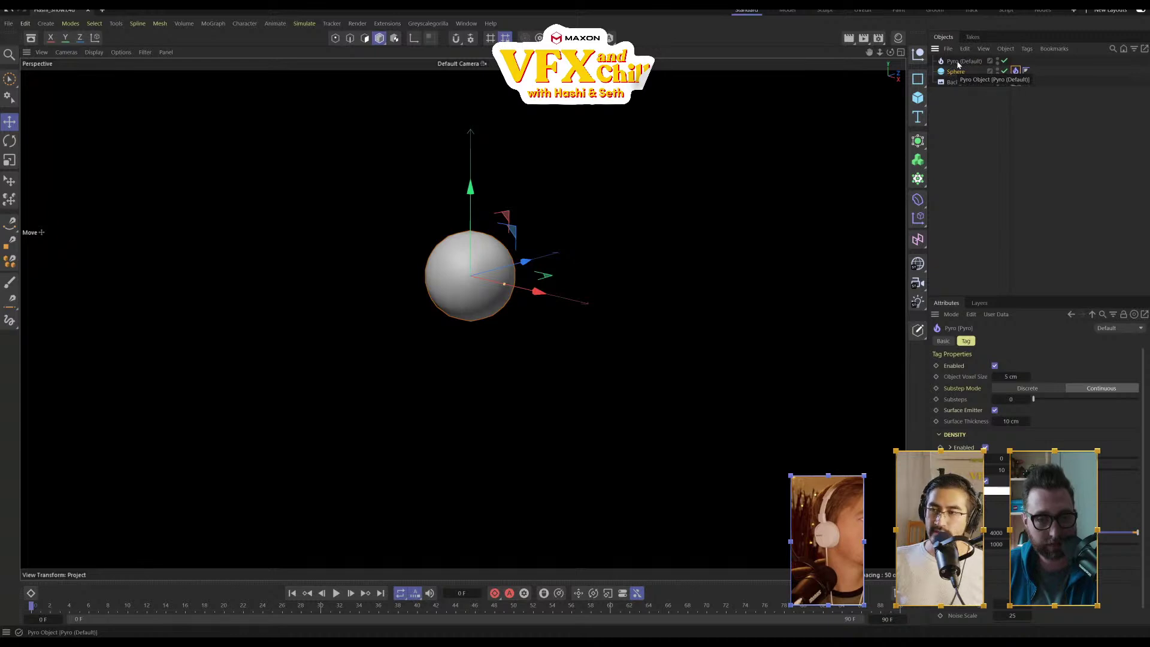
Examine the Pyro settings in the project's simulation settings and on the Pyro (Default) object
key("ctrl+d")
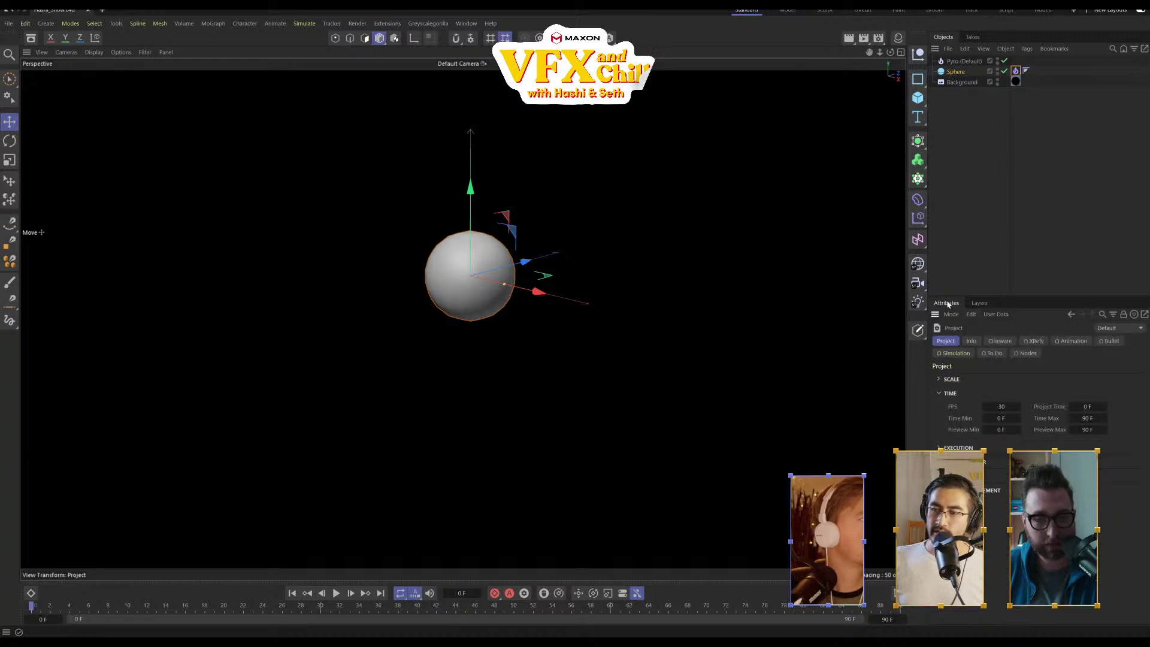
left_click(956, 356)
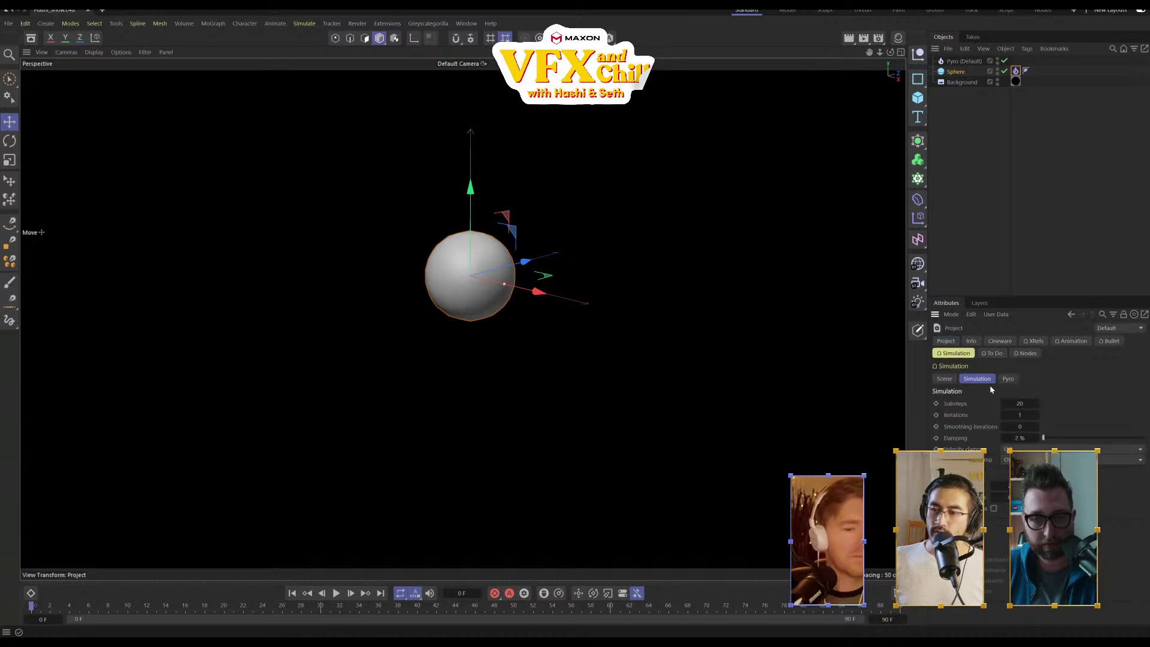
left_click(1010, 380)
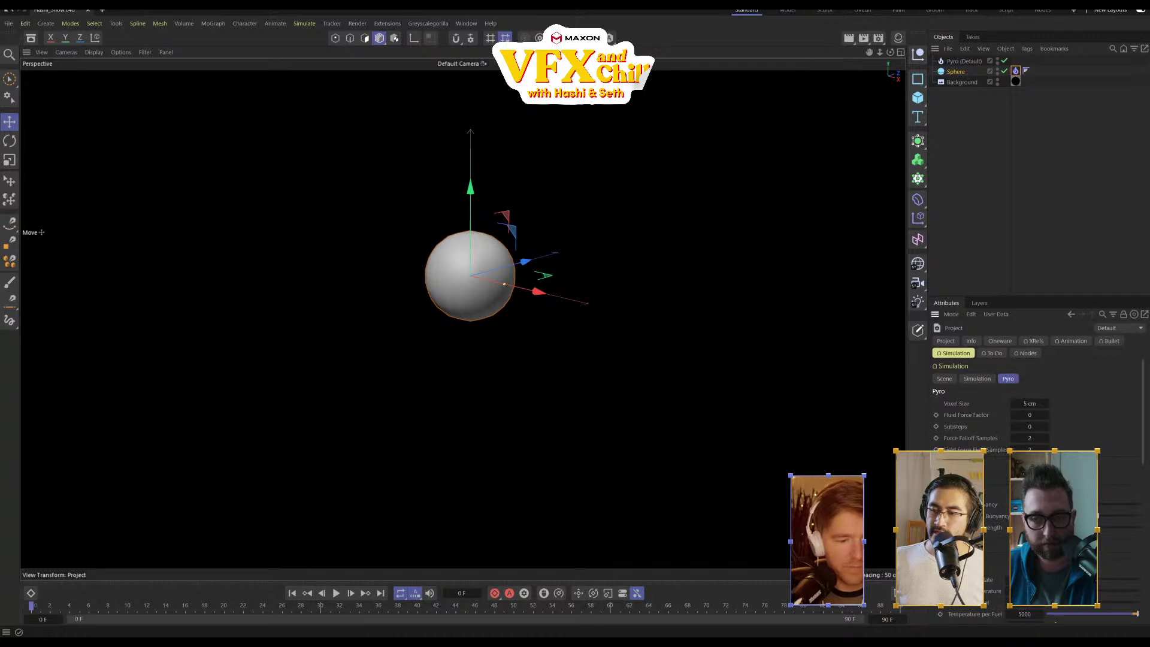
left_click(966, 61)
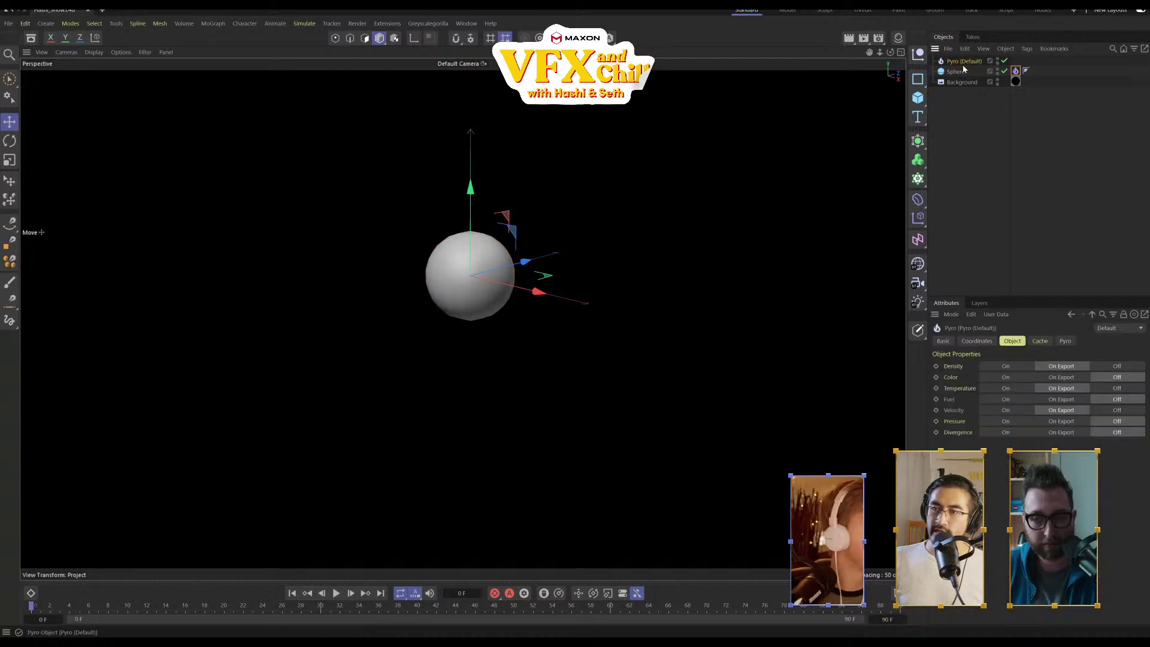
left_click(1064, 341)
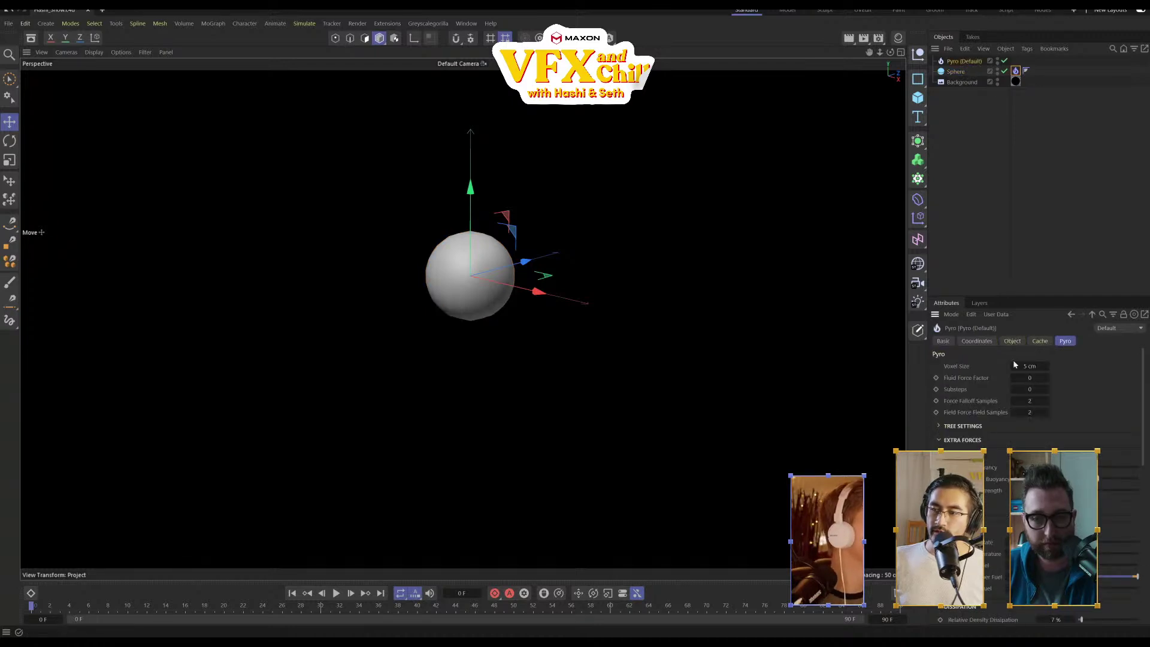
Play the Pyro simulation with the sphere selected and examine the fire from several angles
left_click(988, 72)
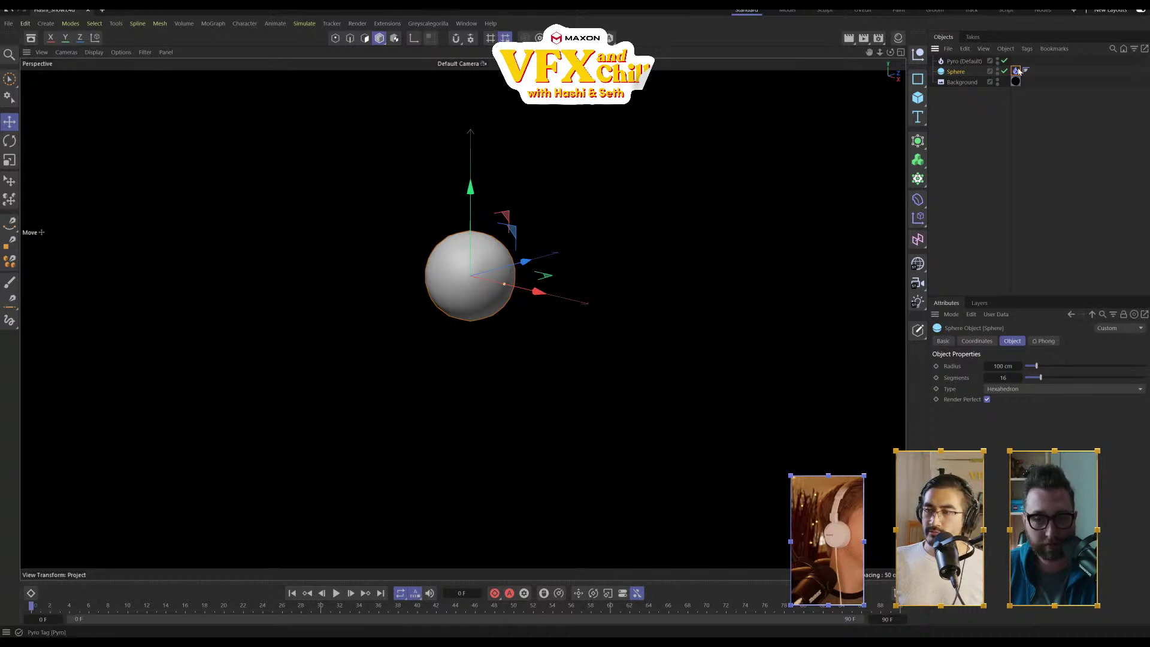
left_click(336, 594)
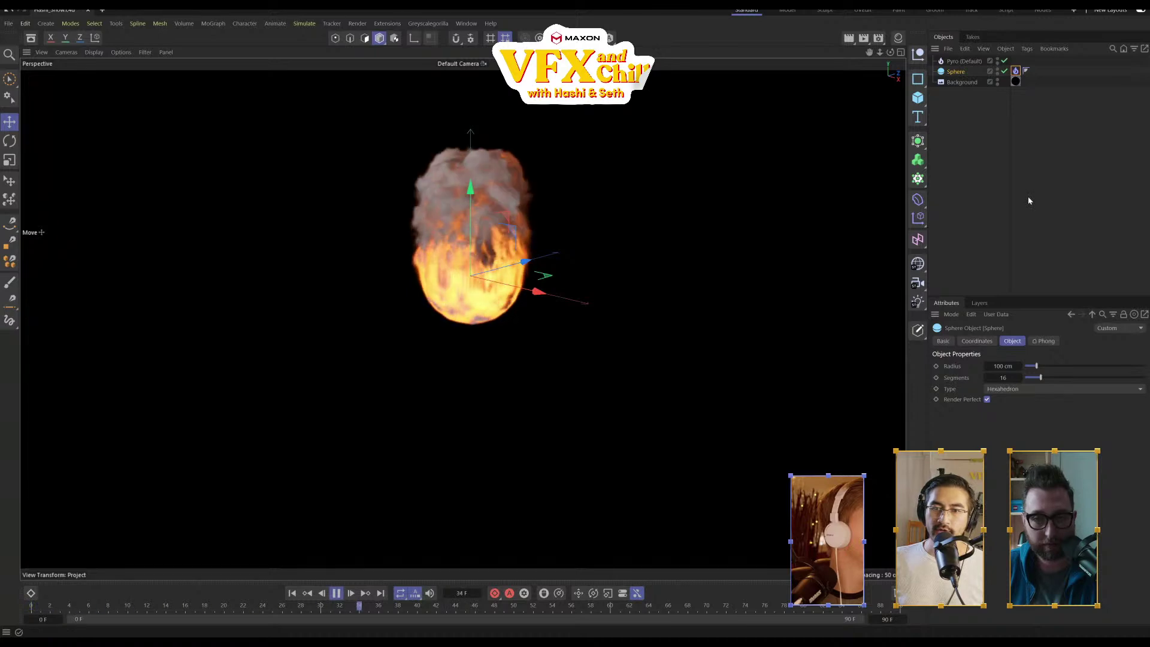
middle_click(550, 296)
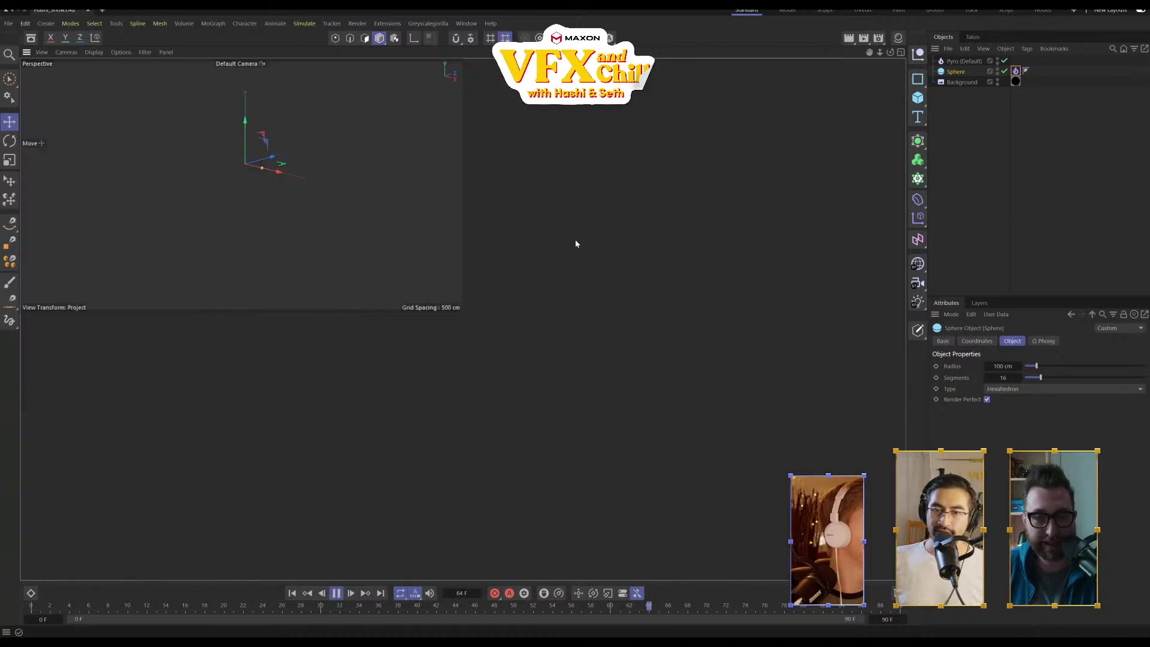
middle_click(449, 226)
middle_click_drag(547, 269, 560, 402, "alt")
left_click_drag(449, 427, 553, 443, "alt")
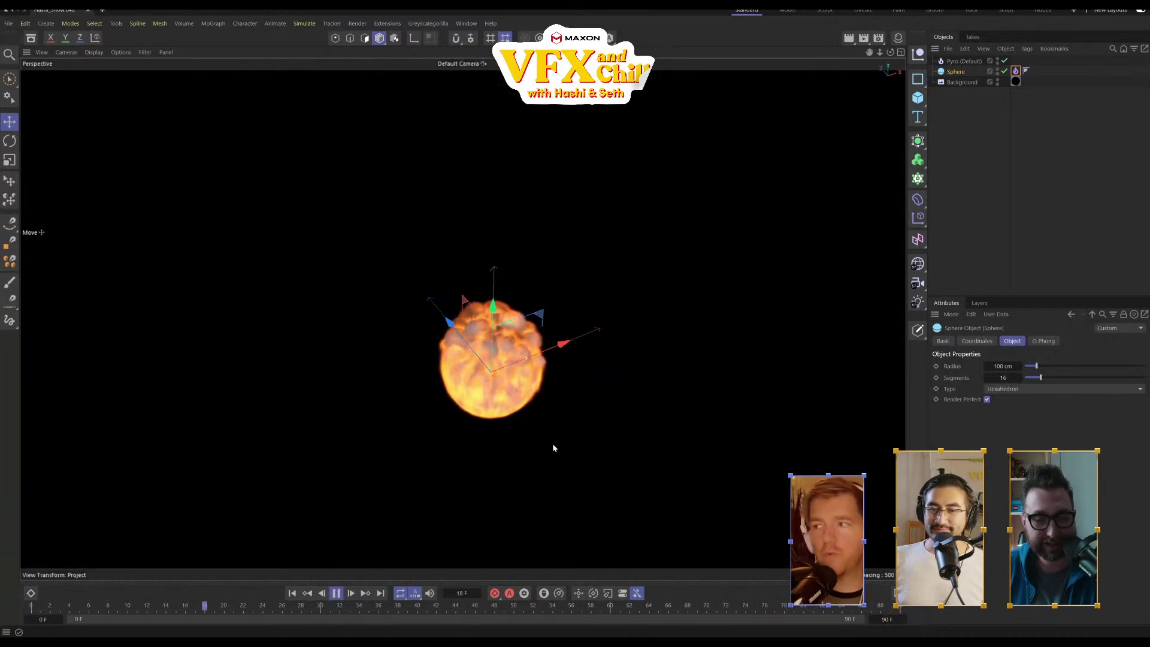
left_click_drag(698, 241, 577, 138, "alt")
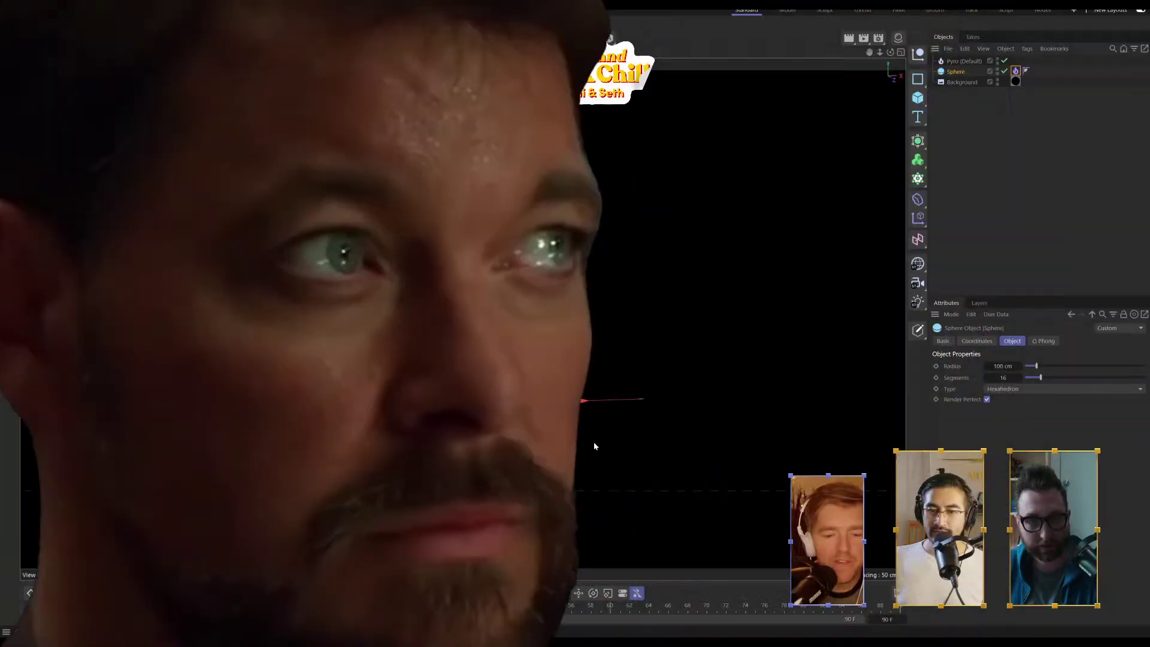
Move the burning sphere freely around the view while the simulation plays so the fire and smoke trail behind it
left_click_drag(595, 447, 592, 454, "alt")
left_click_drag(584, 405, 626, 384)
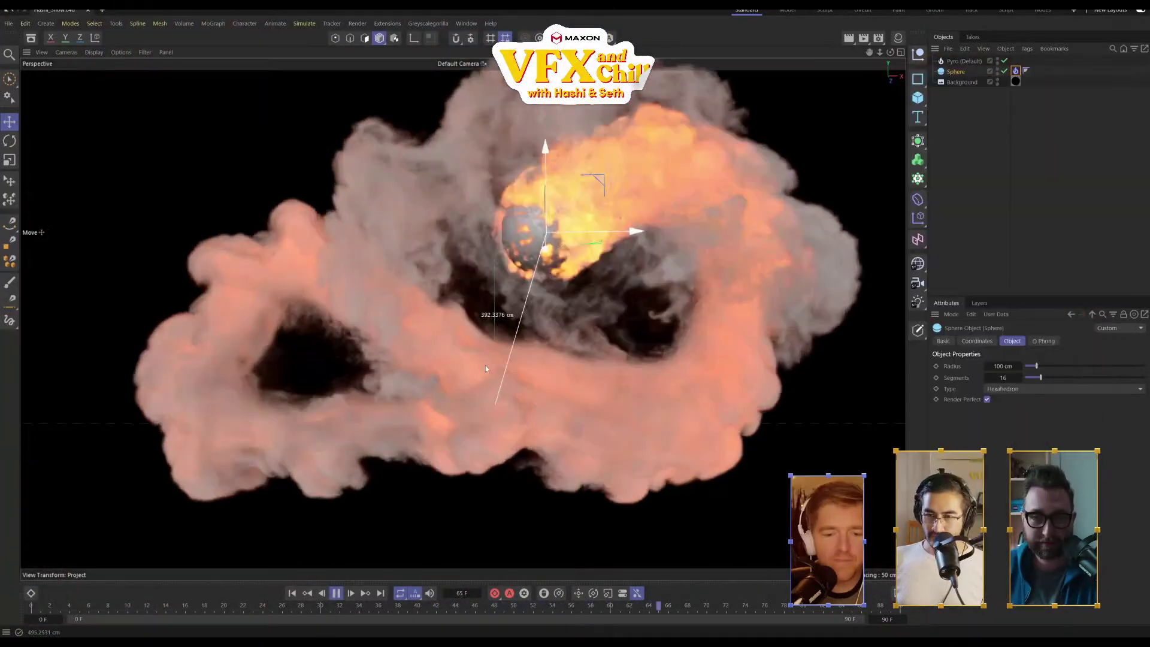
left_click_drag(486, 368, 604, 281)
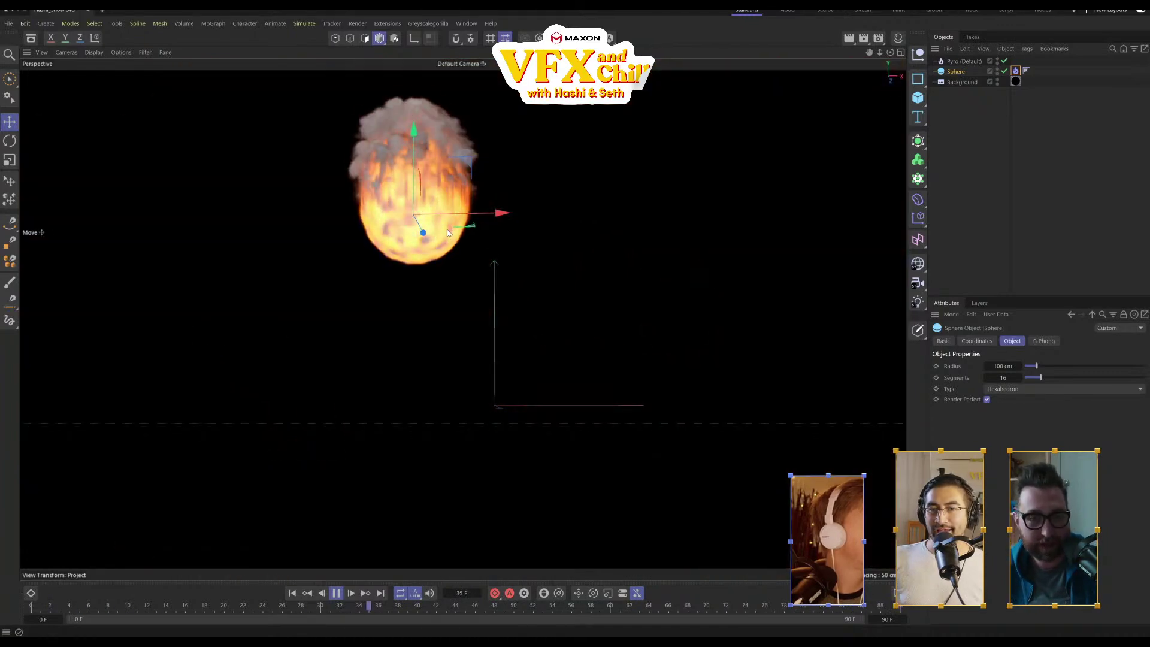
left_click_drag(455, 236, 572, 337)
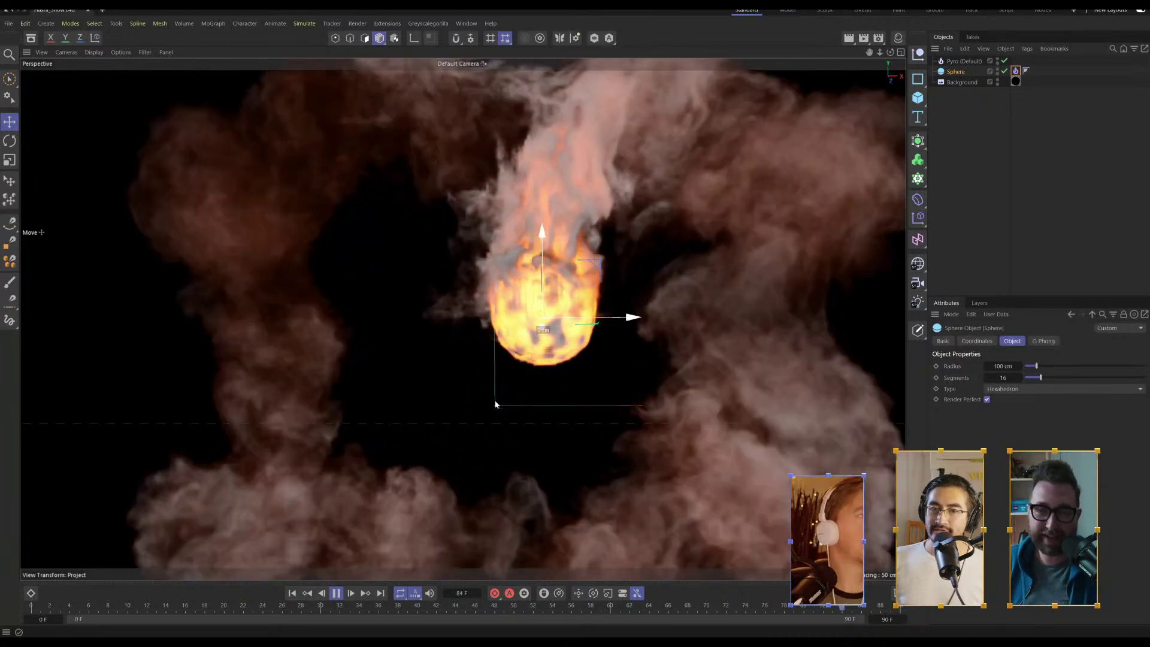
left_click_drag(486, 331, 494, 290)
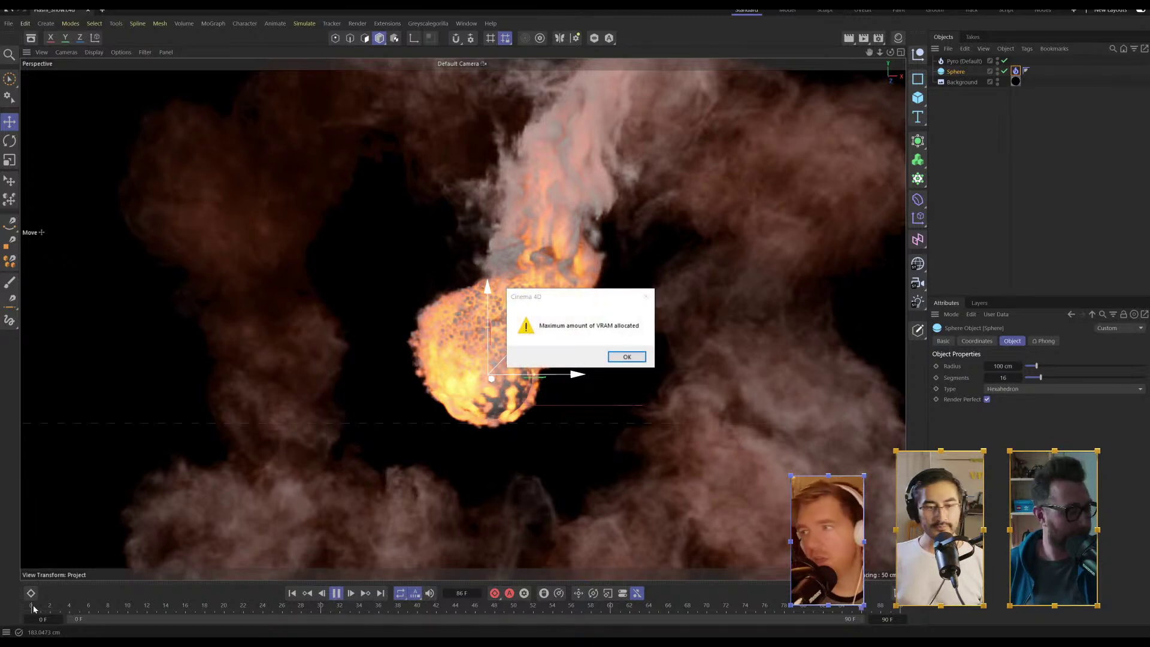
Dismiss the VRAM warning and maximize the empty Cinema 4D project window
left_click(628, 357)
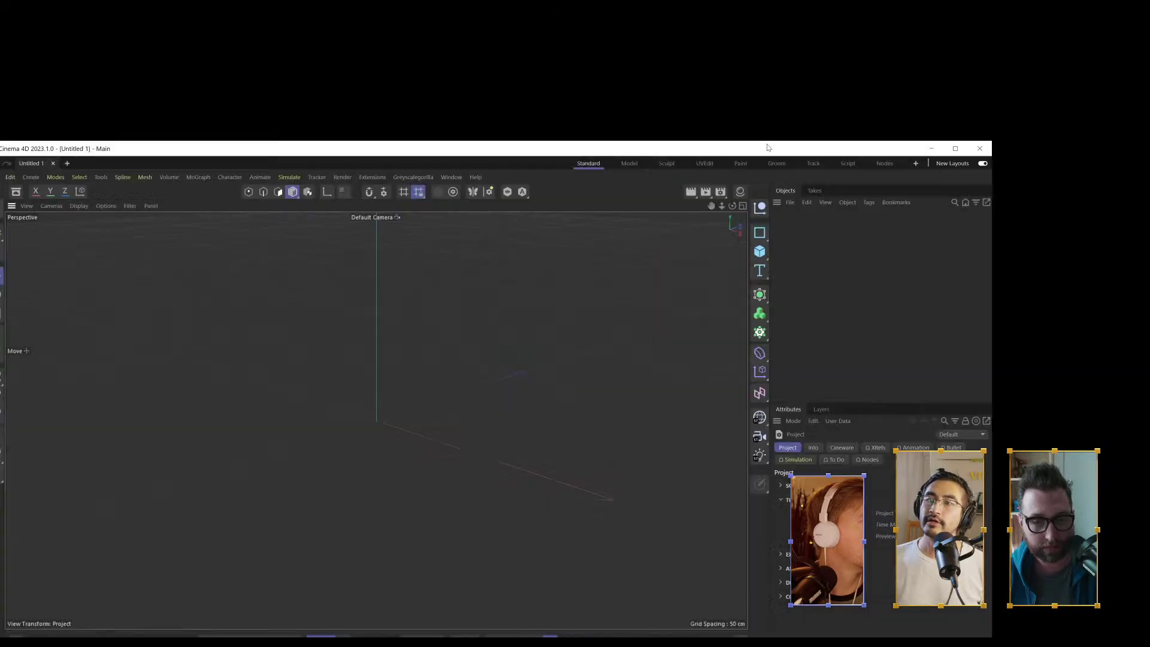
double_click(768, 148)
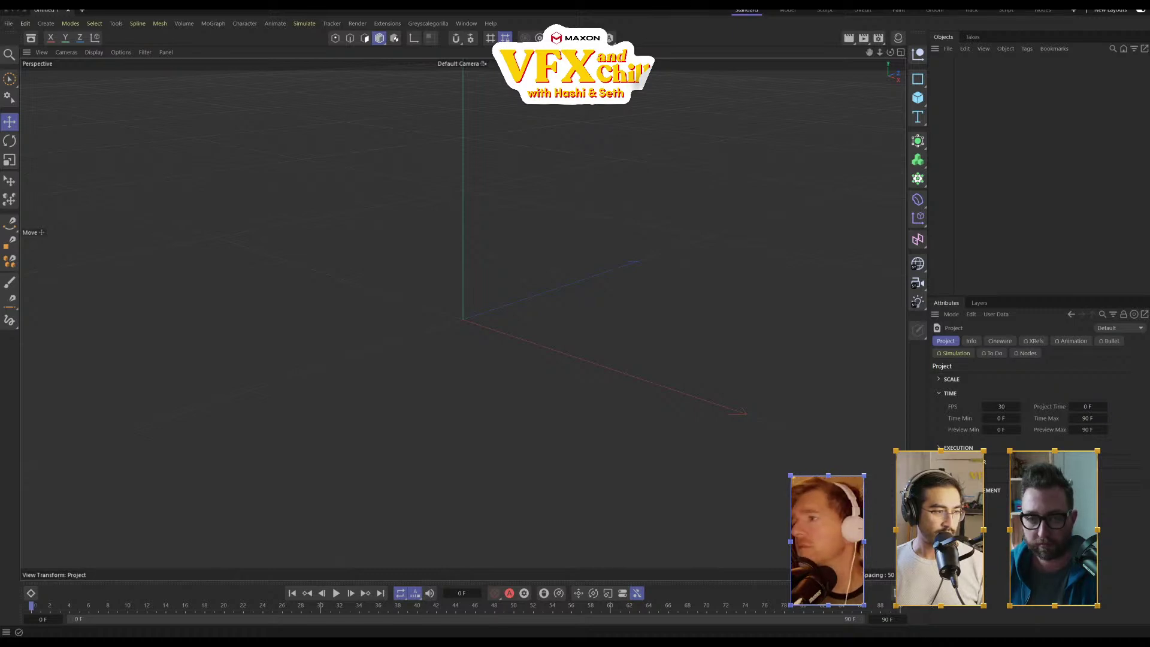
Switch to the maximized web browser and open the original tweet asking for the best movie shot or scene involving fire
left_click_drag(0, 359, 618, 172)
double_click(685, 169)
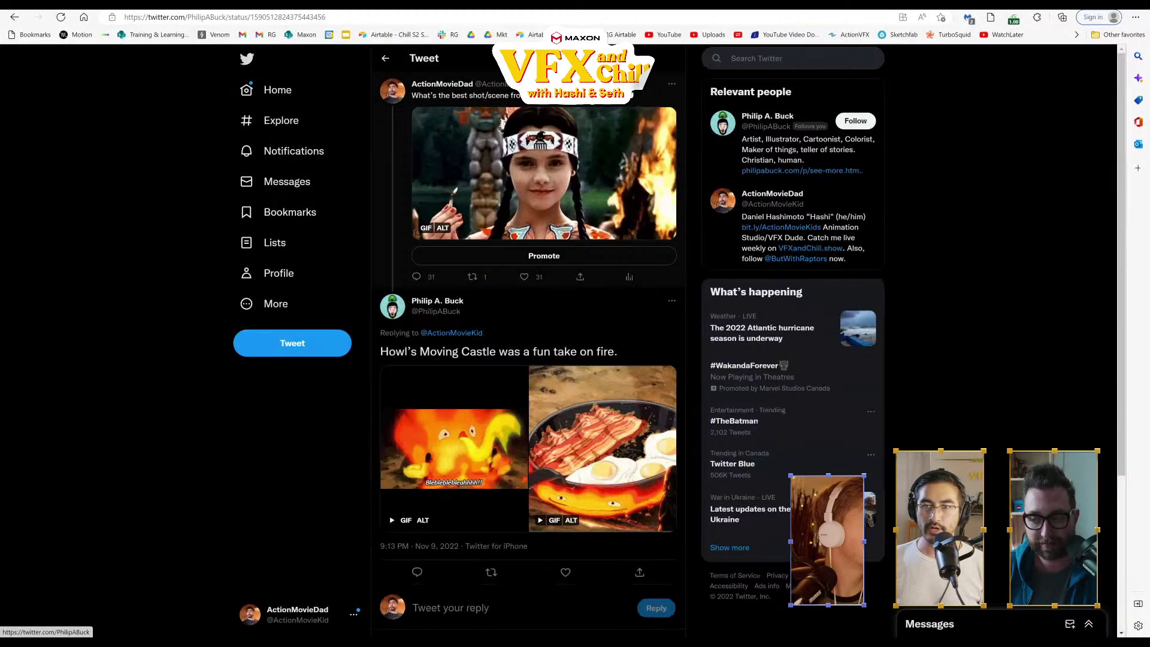
left_click(611, 286)
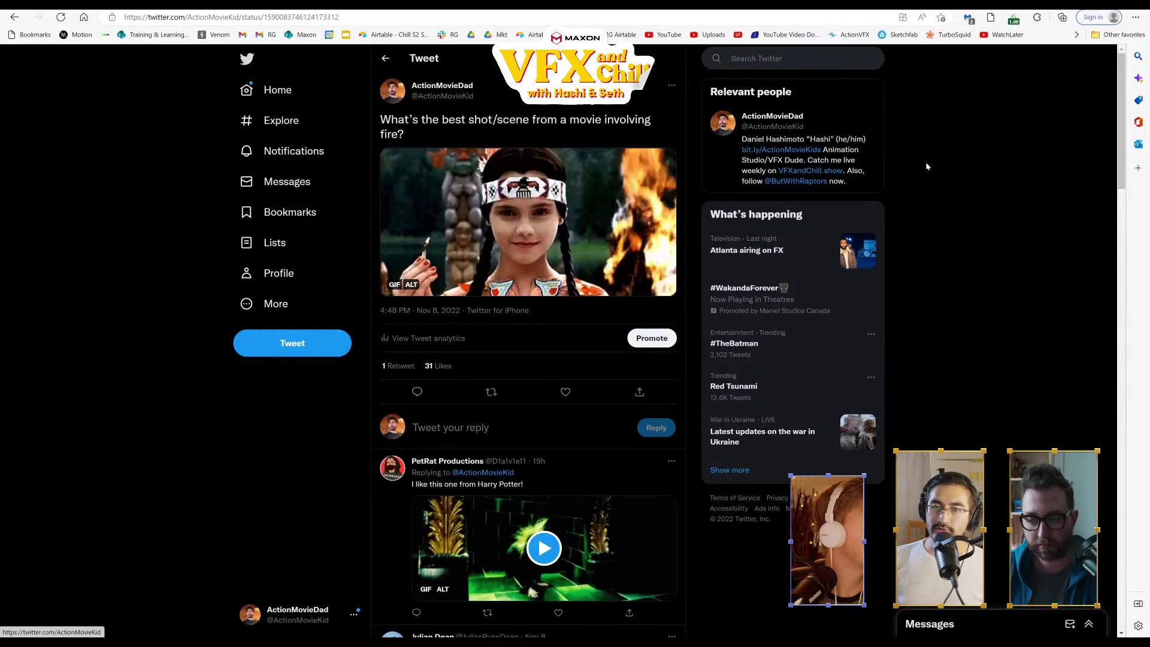
Look through the replies to the fire scene tweet and examine the movie clips people suggested
scroll(928, 231, "down", 1)
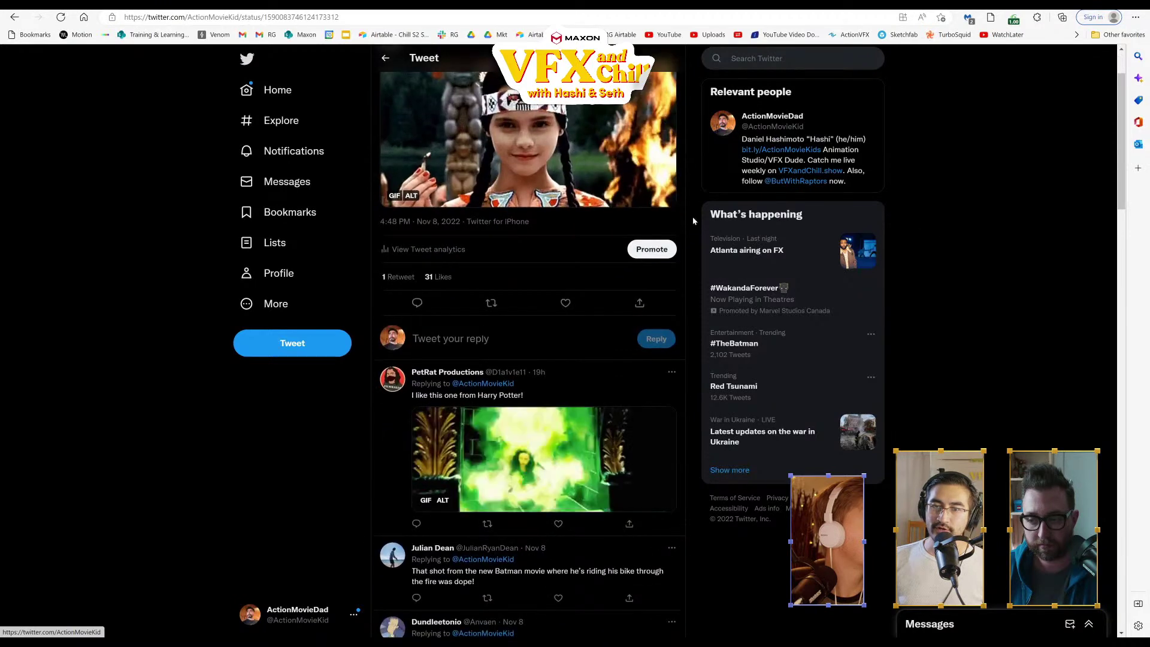
scroll(959, 232, "up", 1)
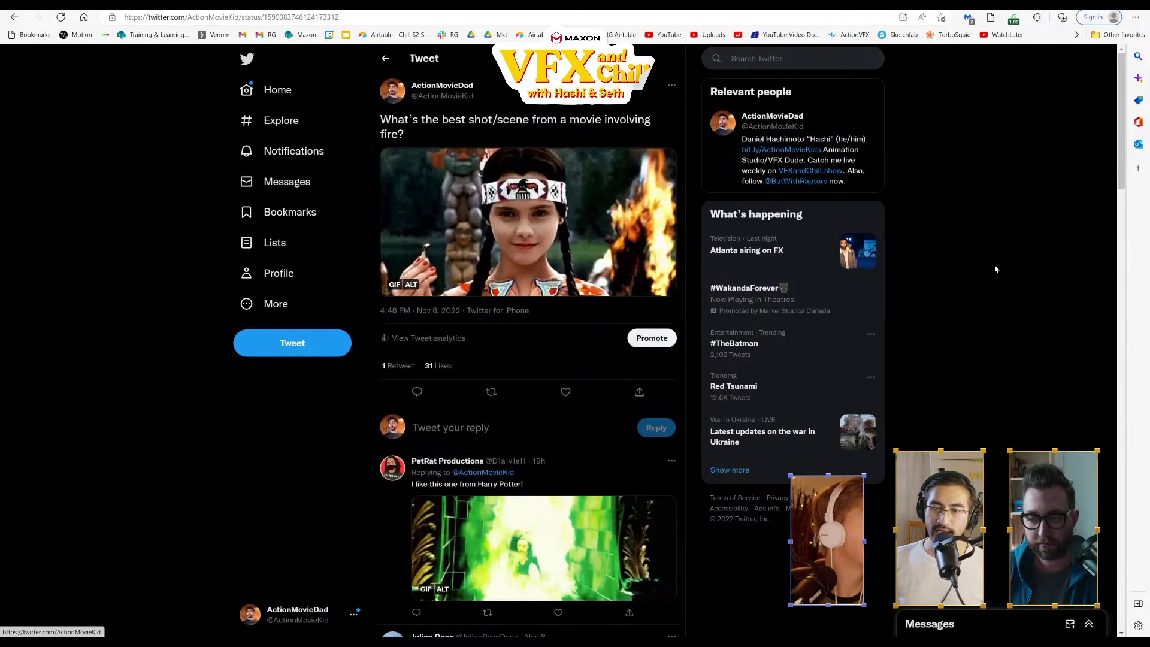
scroll(999, 266, "down", 1)
scroll(999, 266, "up", 1)
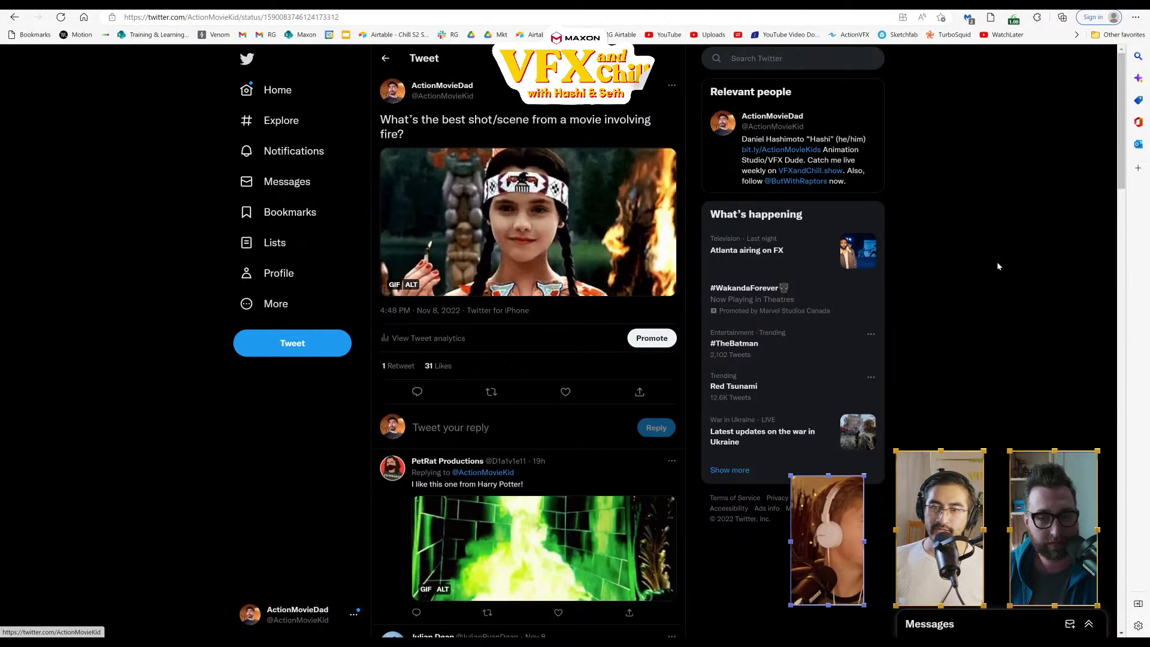
scroll(999, 266, "down", 1)
scroll(998, 266, "up", 1)
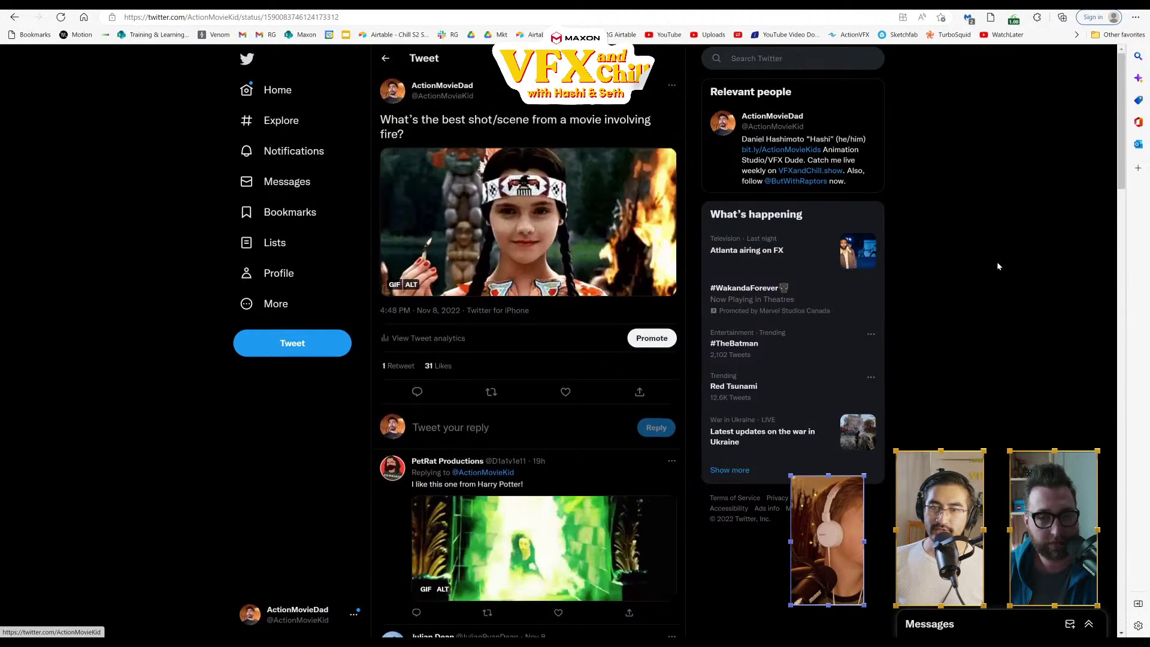
scroll(999, 266, "down", 4)
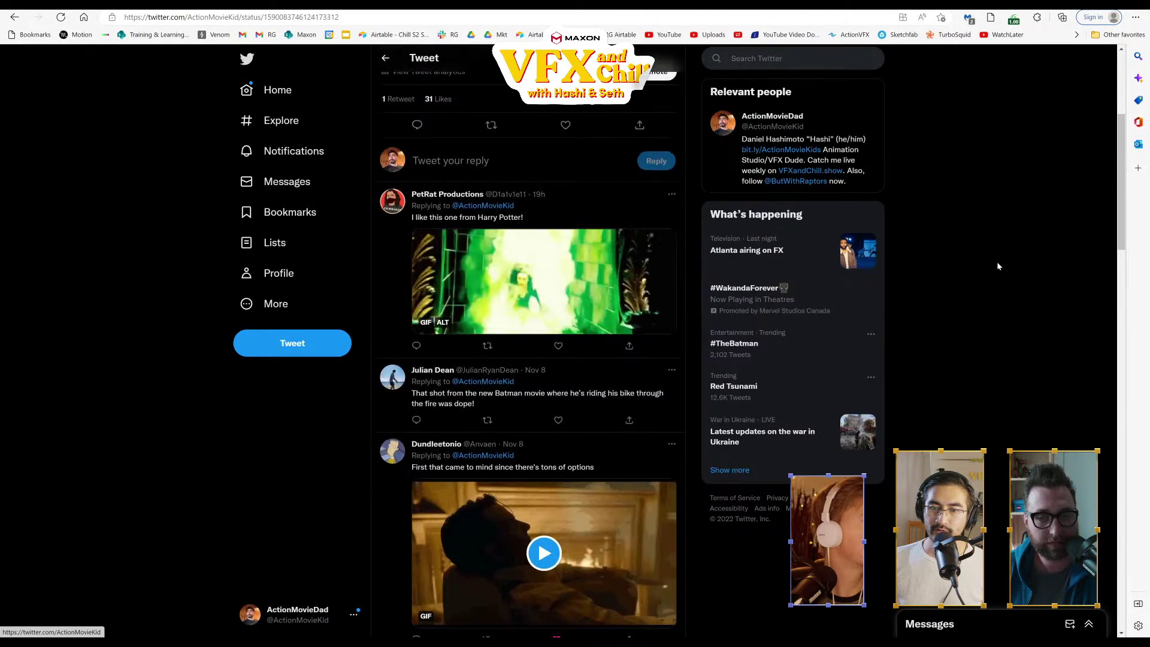
scroll(998, 262, "down", 2)
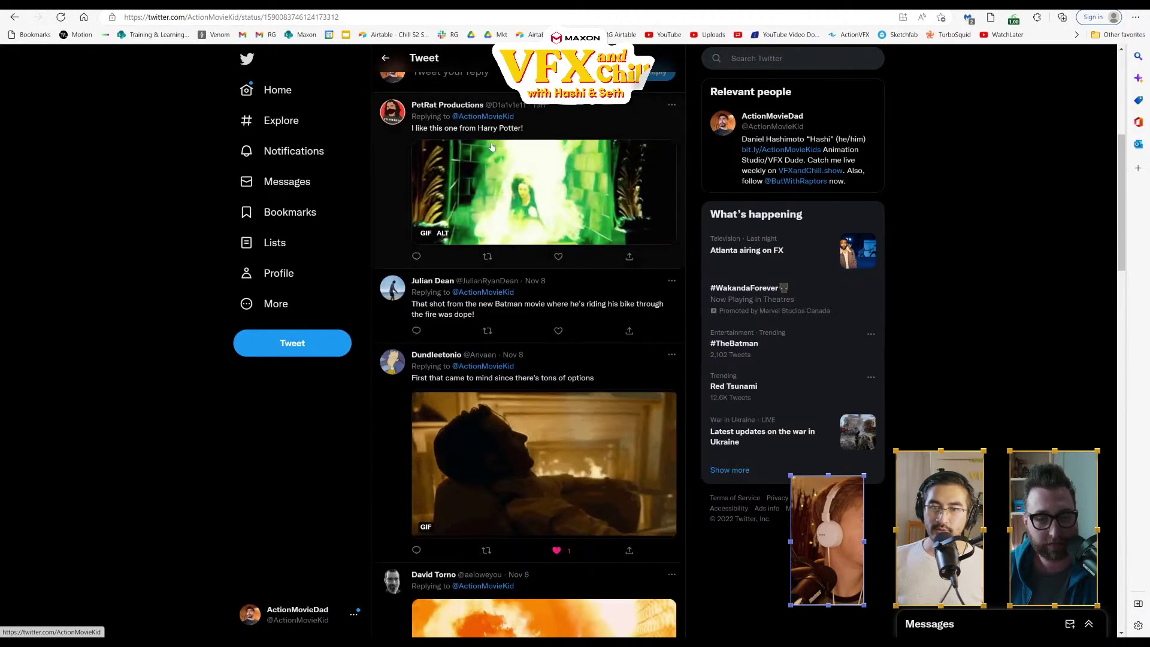
scroll(688, 227, "down", 3)
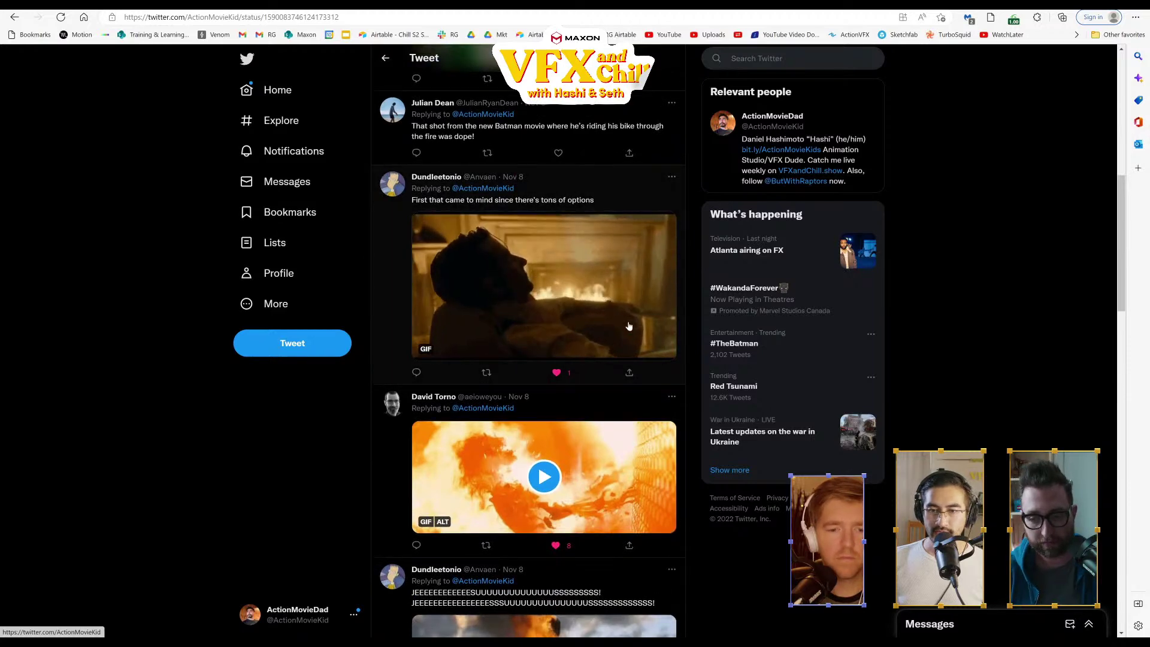
scroll(668, 331, "down", 2)
scroll(668, 331, "up", 2)
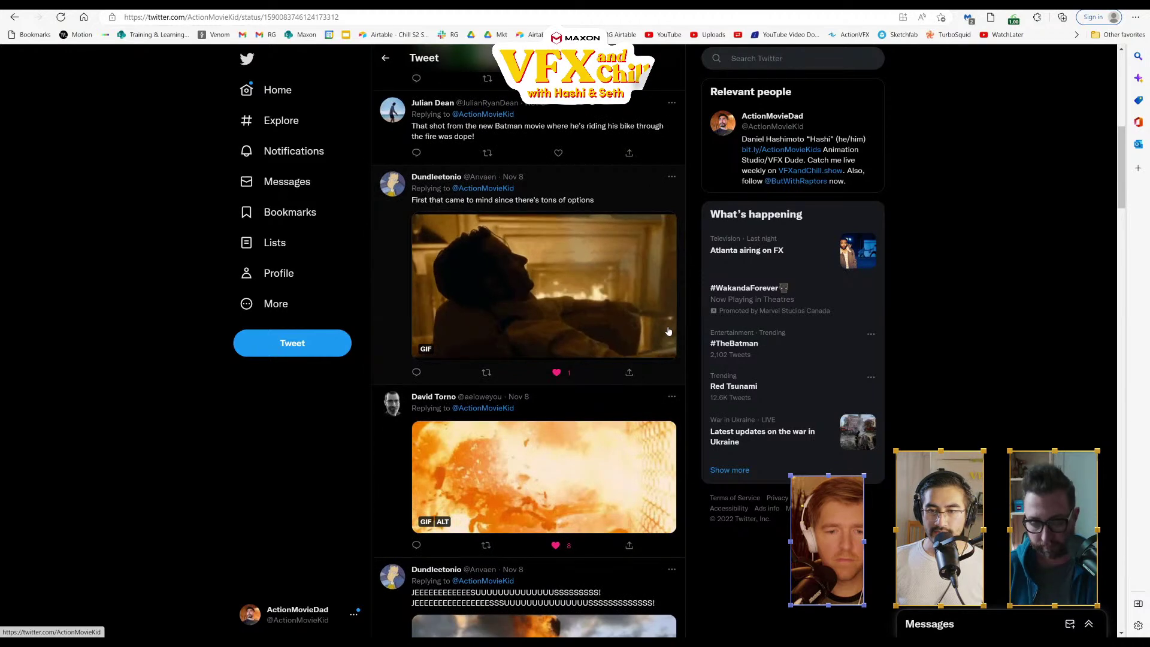
scroll(669, 331, "down", 3)
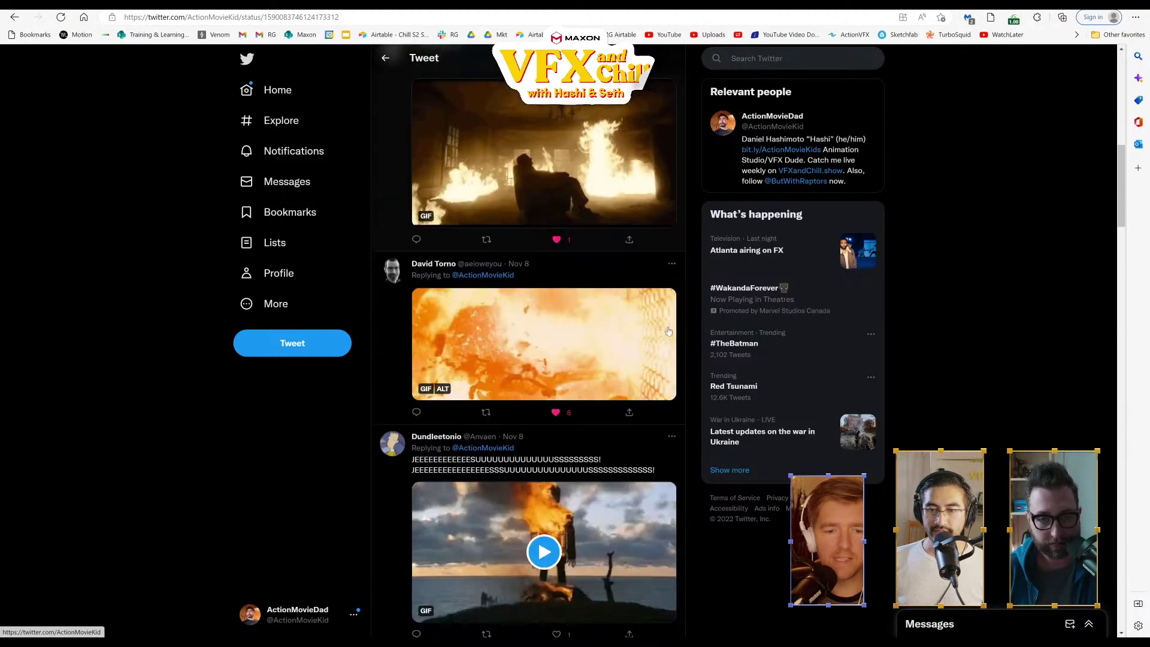
scroll(623, 305, "up", 3)
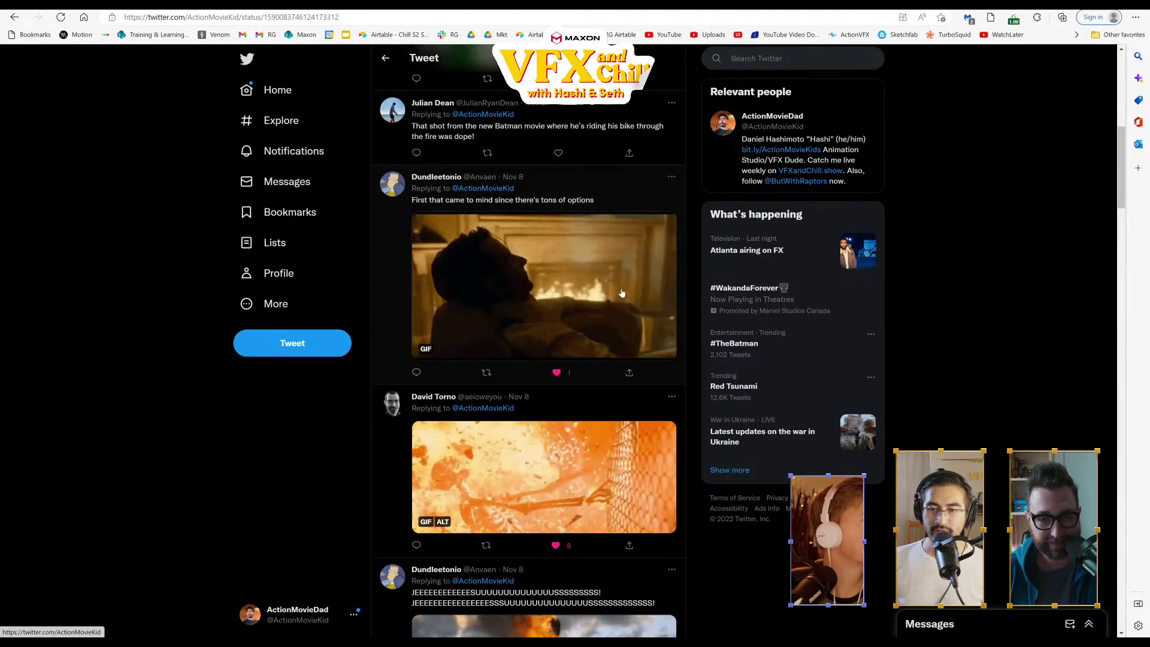
scroll(622, 293, "down", 3)
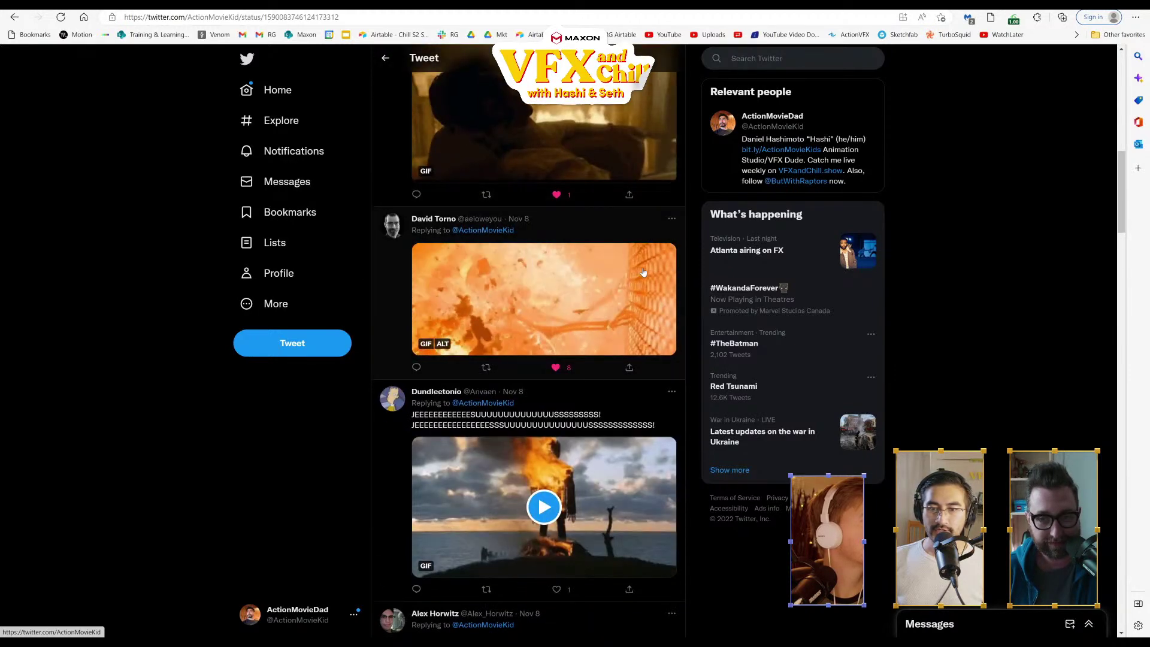
scroll(650, 257, "down", 1)
scroll(659, 238, "up", 1)
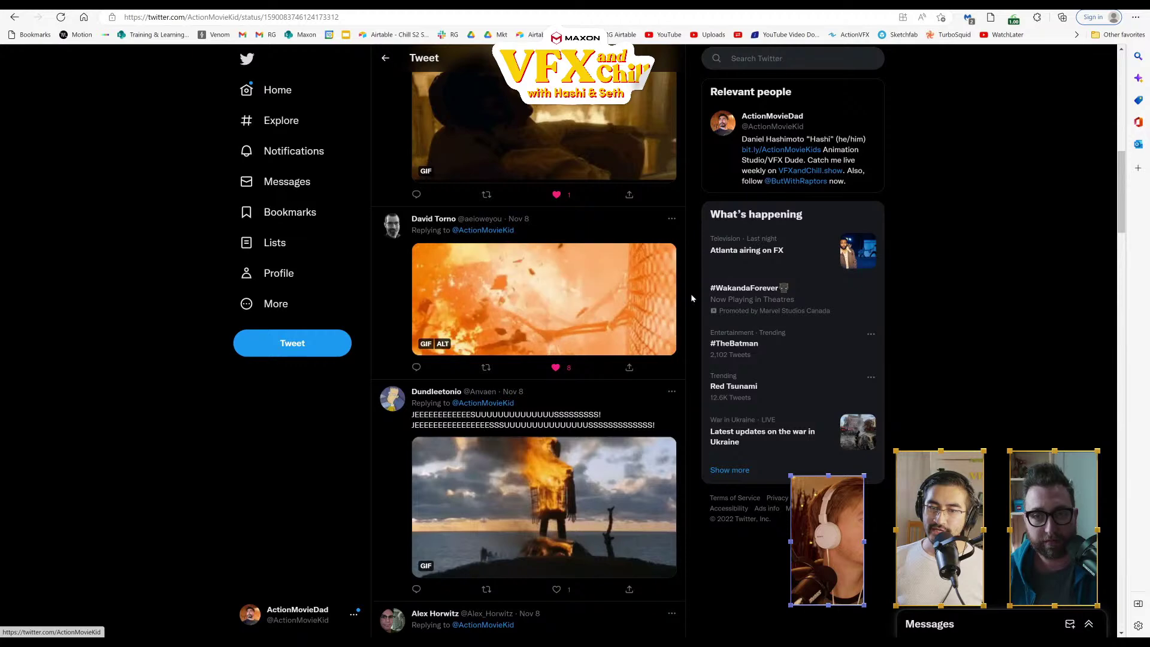
scroll(692, 298, "down", 3)
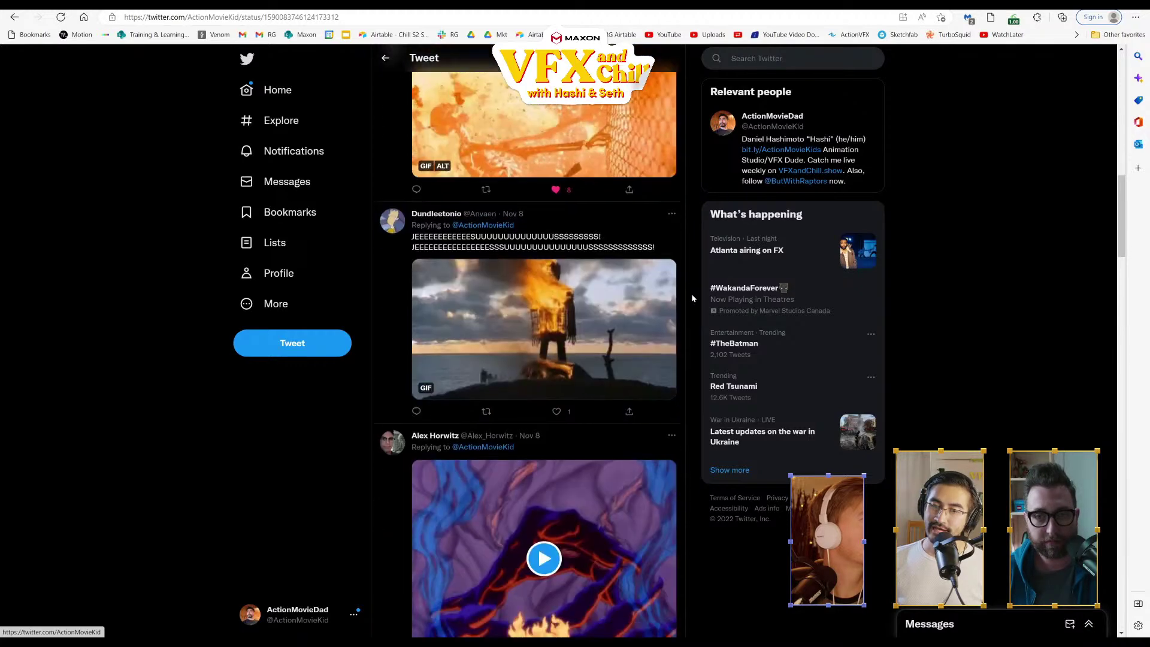
scroll(692, 295, "down", 9)
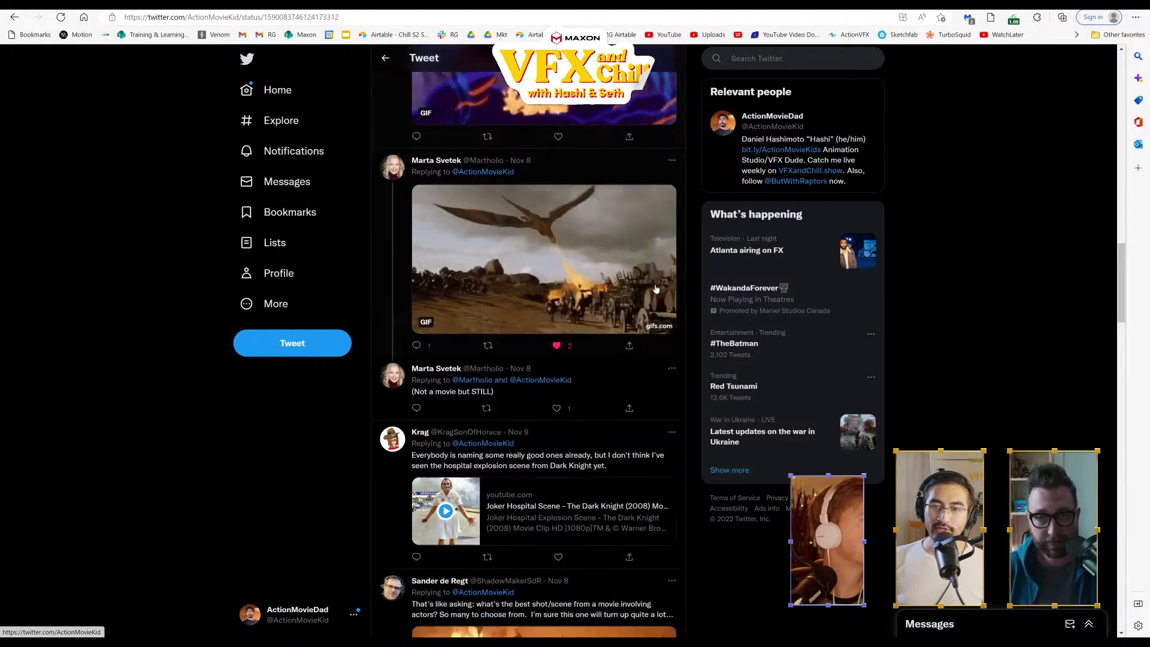
Examine the remaining fire scene suggestions in the reply thread, down to its last loaded reply
scroll(656, 289, "down", 4)
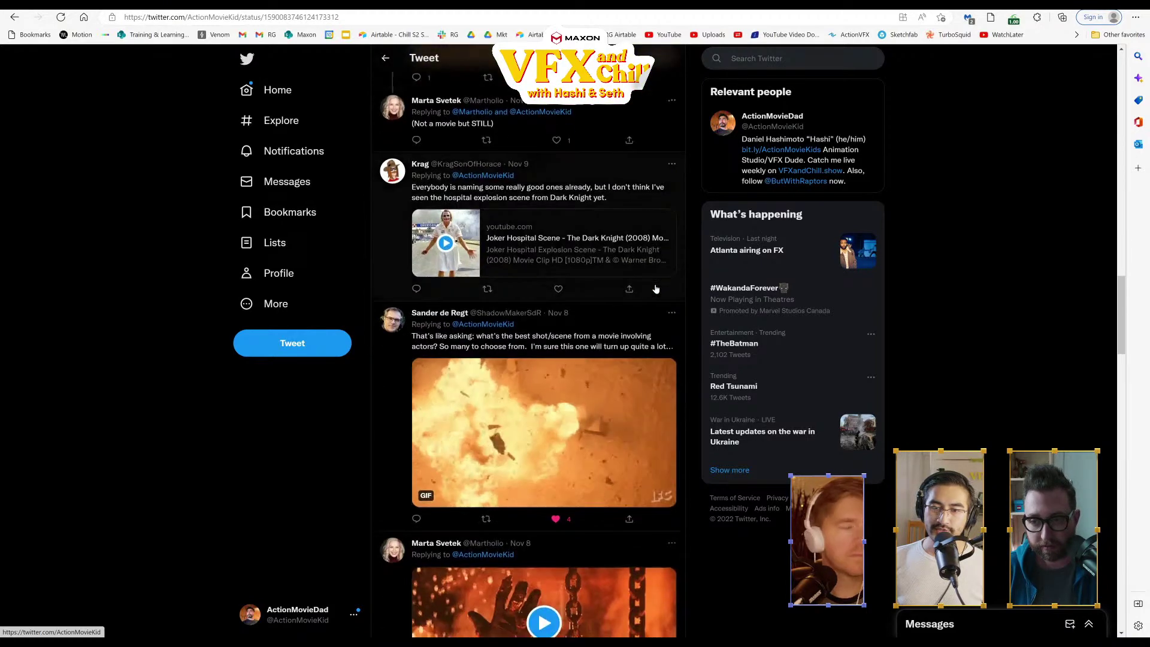
scroll(656, 290, "down", 3)
scroll(656, 289, "down", 2)
scroll(656, 290, "up", 2)
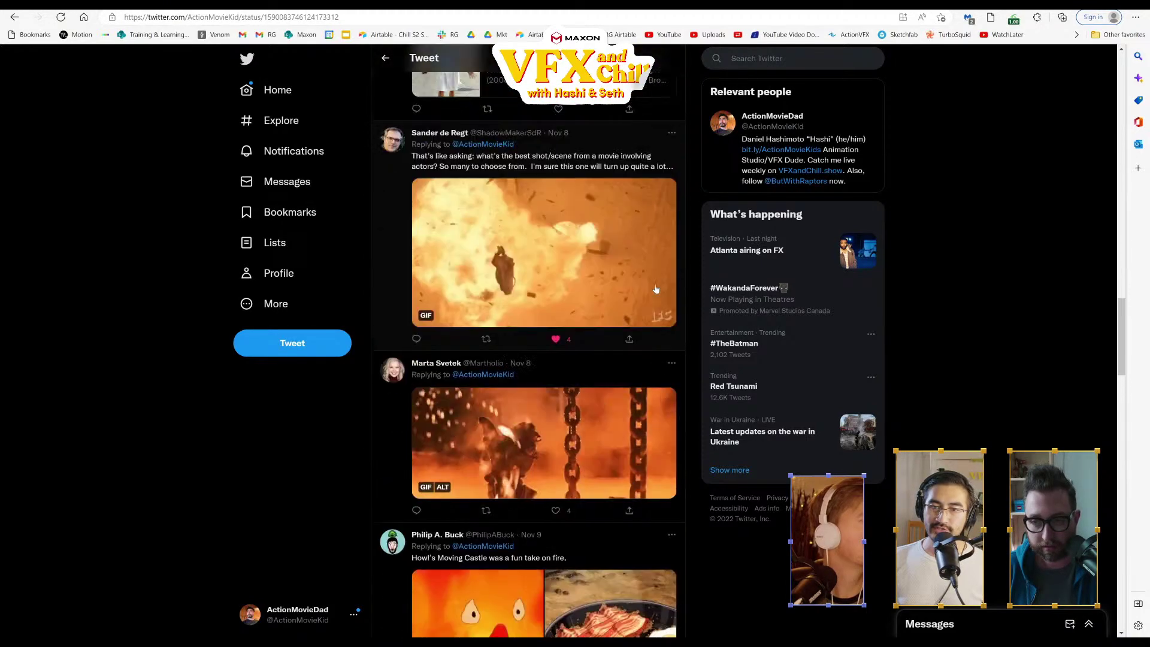
scroll(677, 349, "up", 2)
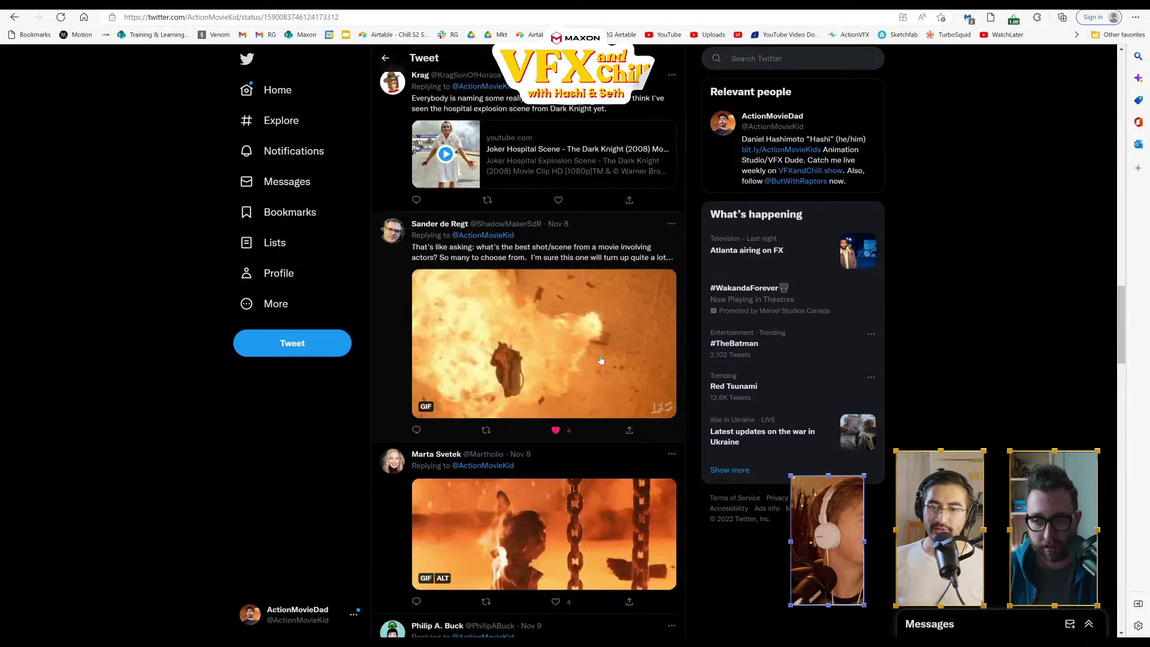
scroll(601, 359, "down", 4)
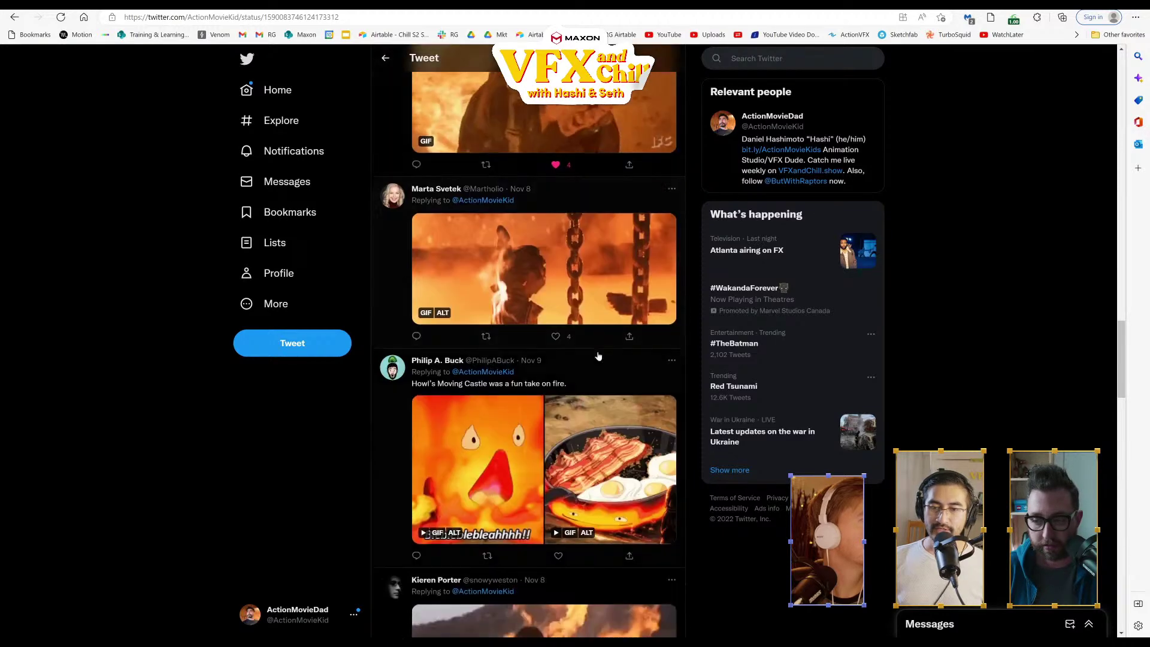
scroll(596, 312, "down", 6)
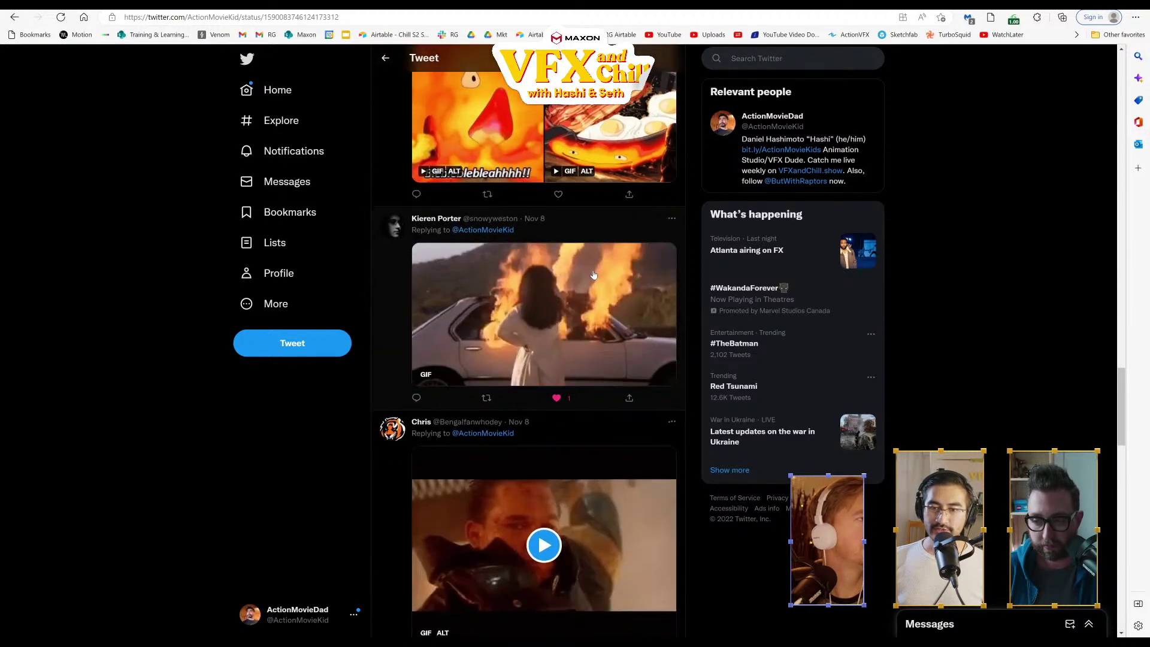
scroll(593, 275, "down", 8)
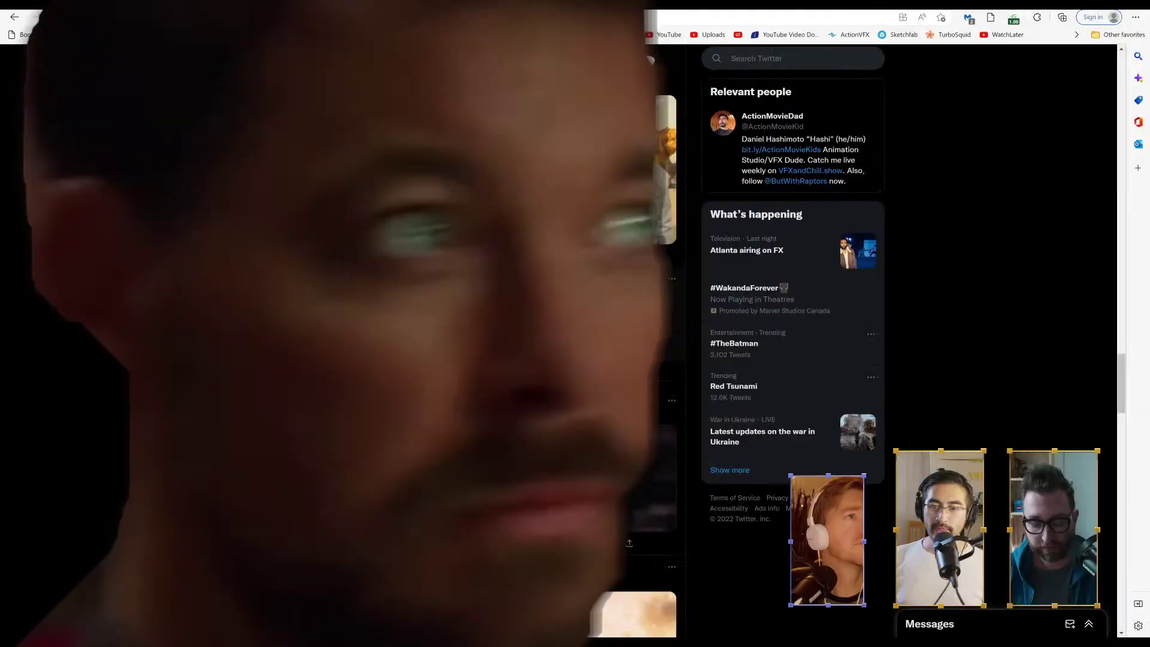
scroll(594, 274, "down", 5)
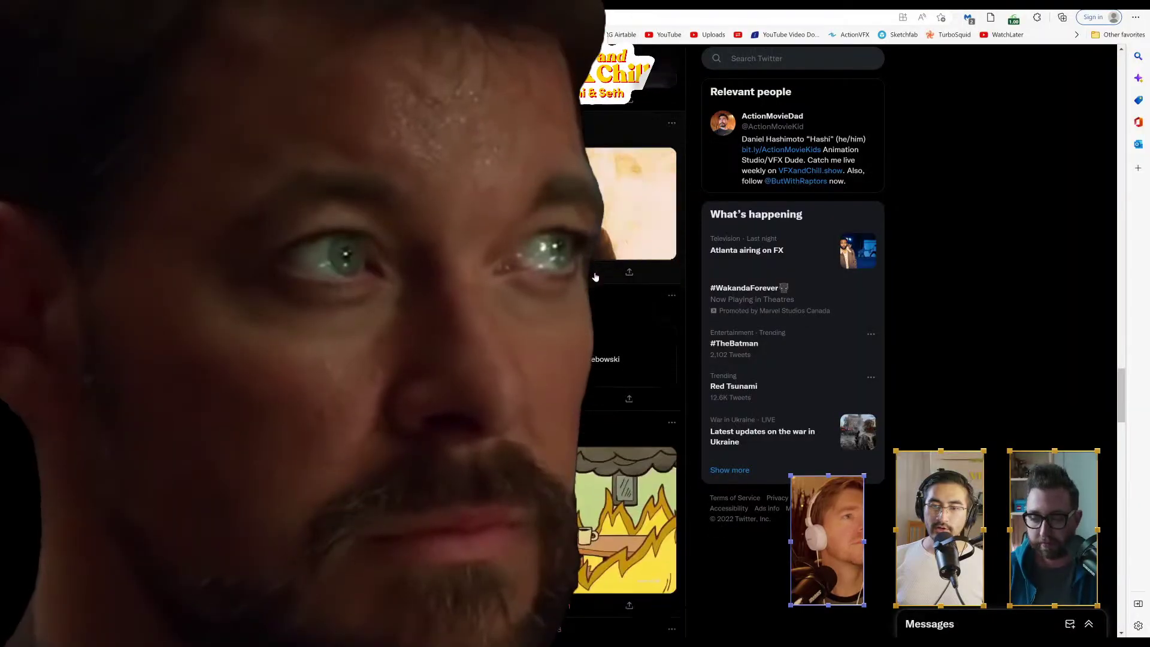
scroll(595, 274, "down", 4)
scroll(595, 273, "up", 1)
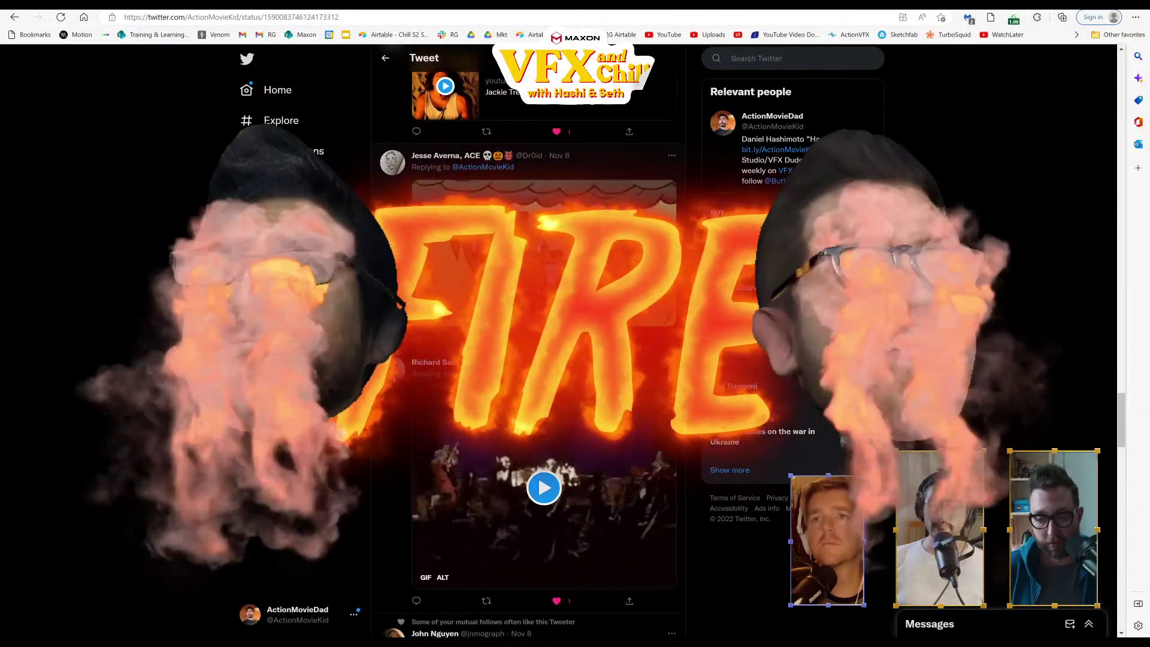
scroll(595, 273, "down", 6)
scroll(602, 266, "down", 6)
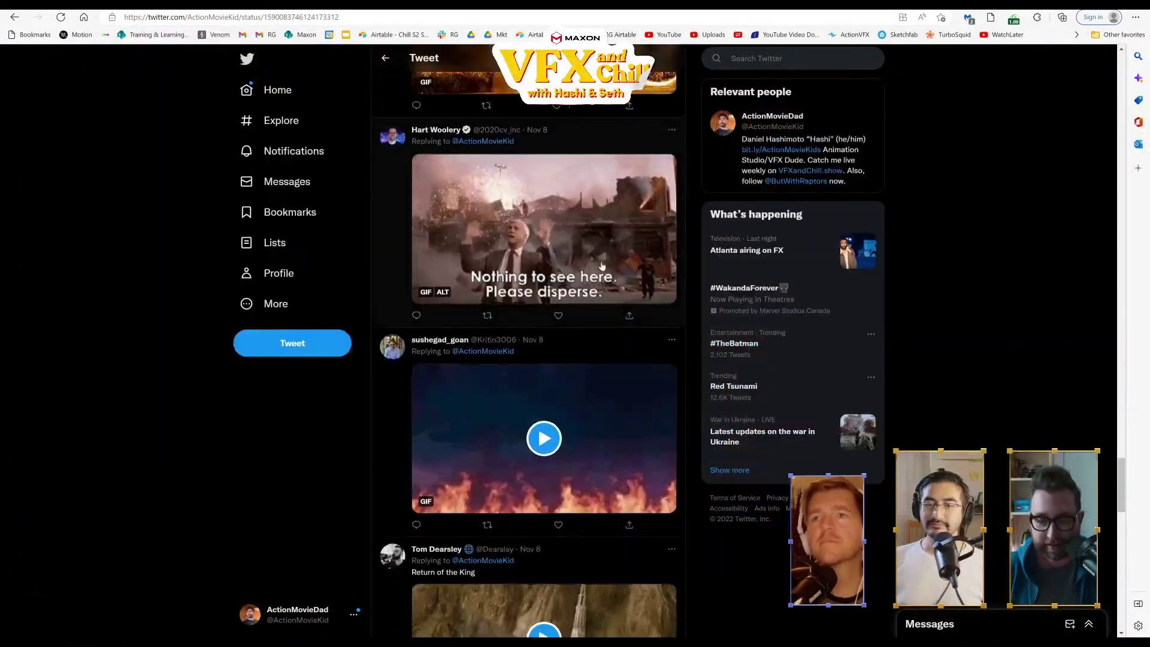
scroll(603, 266, "down", 3)
scroll(602, 266, "down", 13)
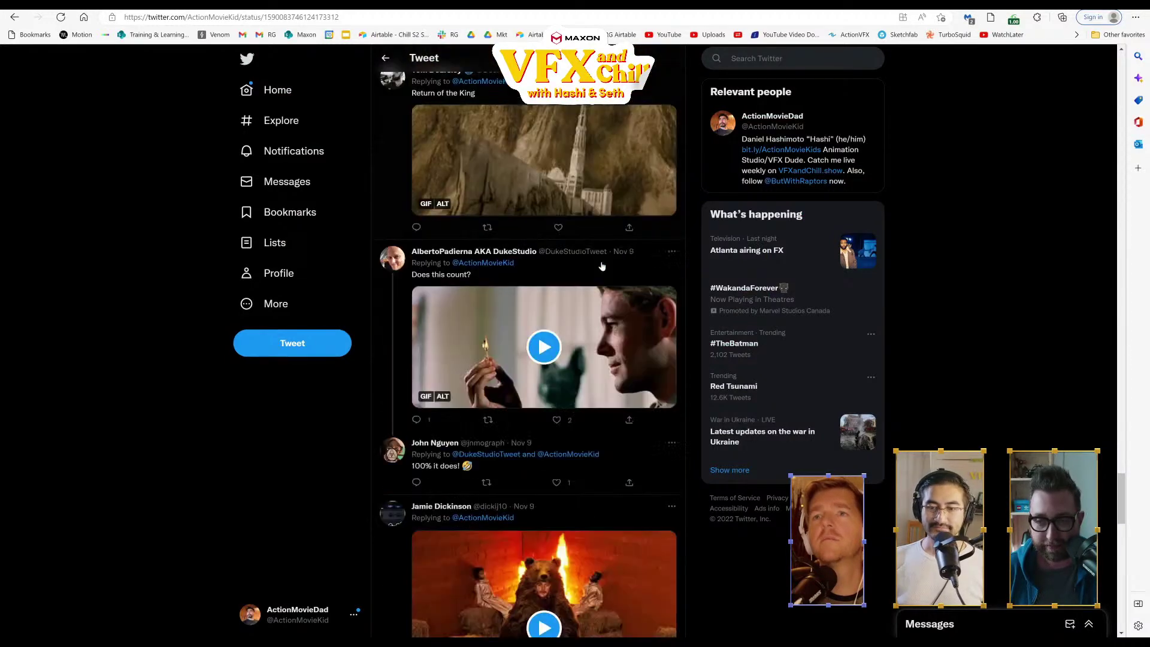
scroll(603, 266, "down", 6)
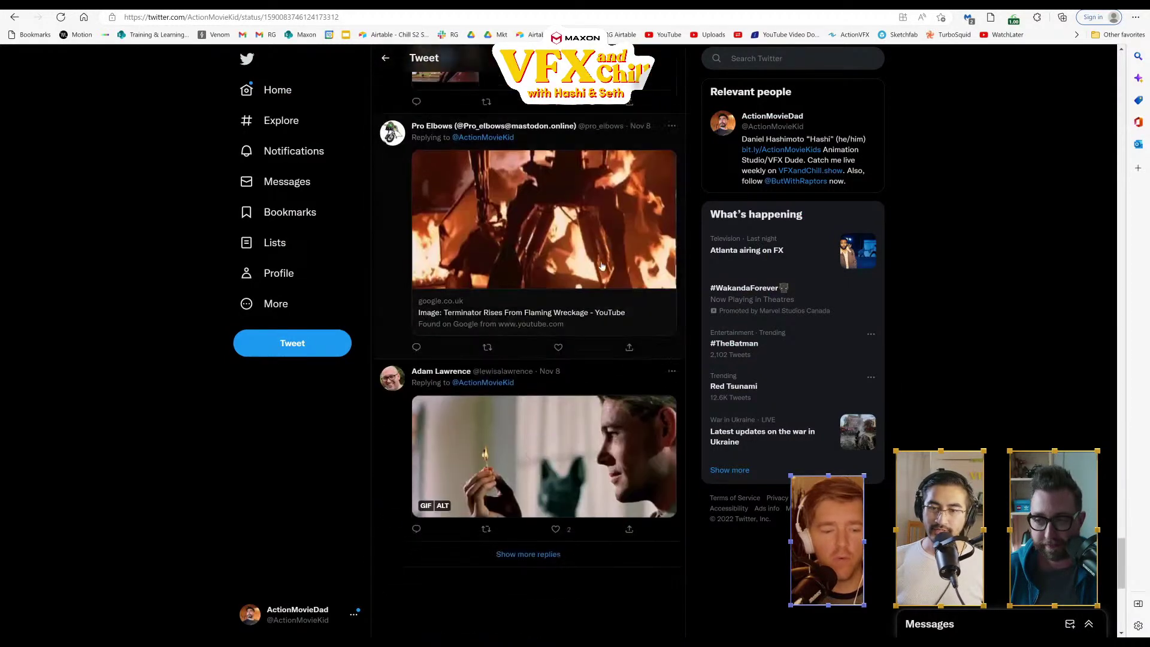
scroll(602, 266, "up", 6)
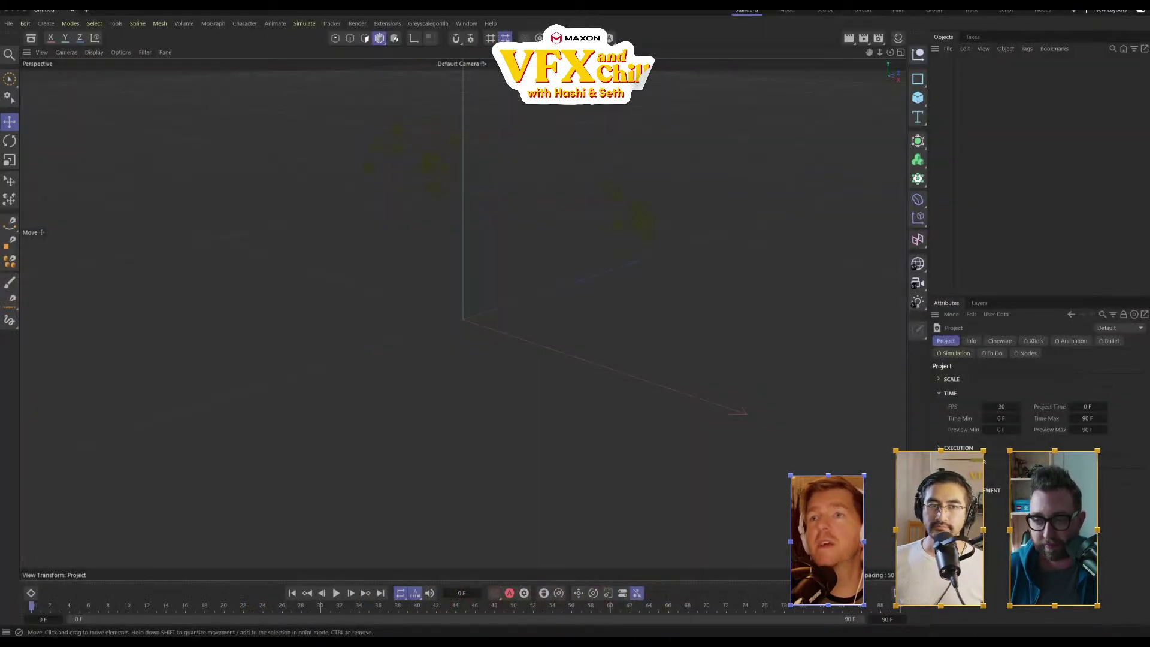
left_click(428, 24)
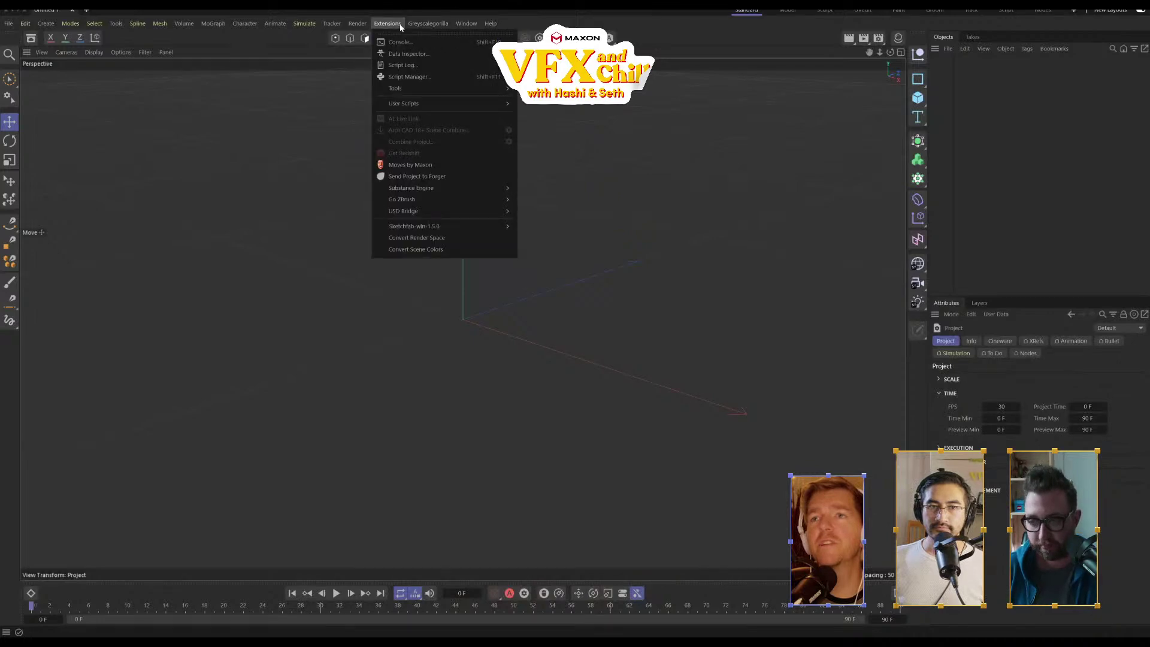
left_click(446, 8)
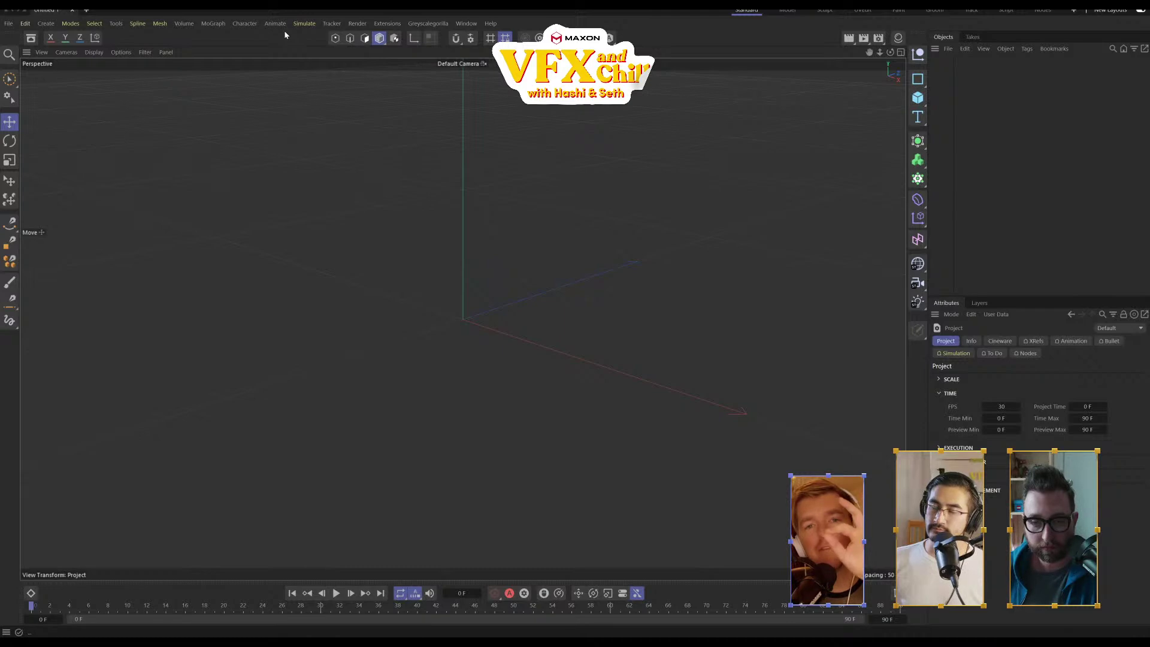
left_click(8, 24)
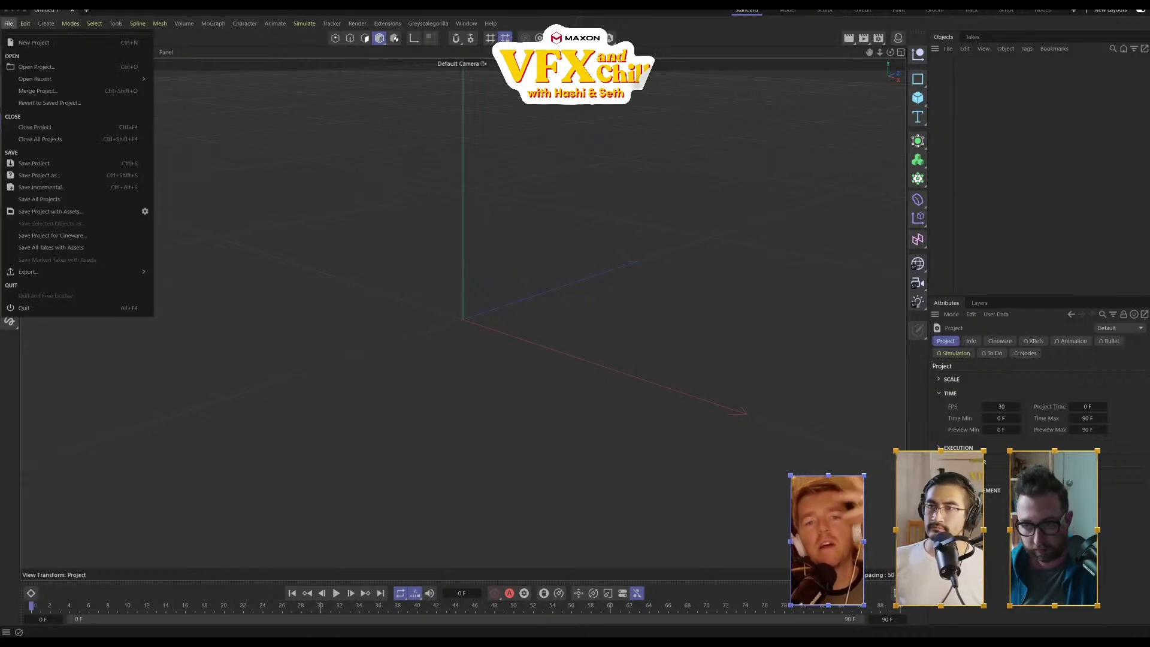
key("Escape")
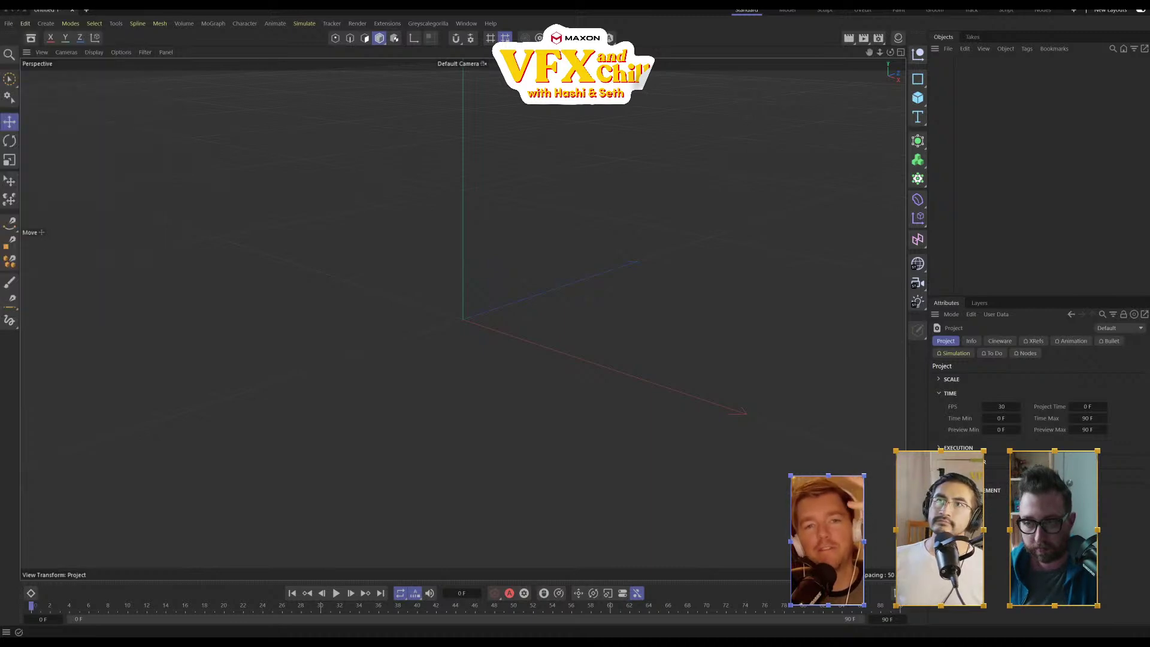
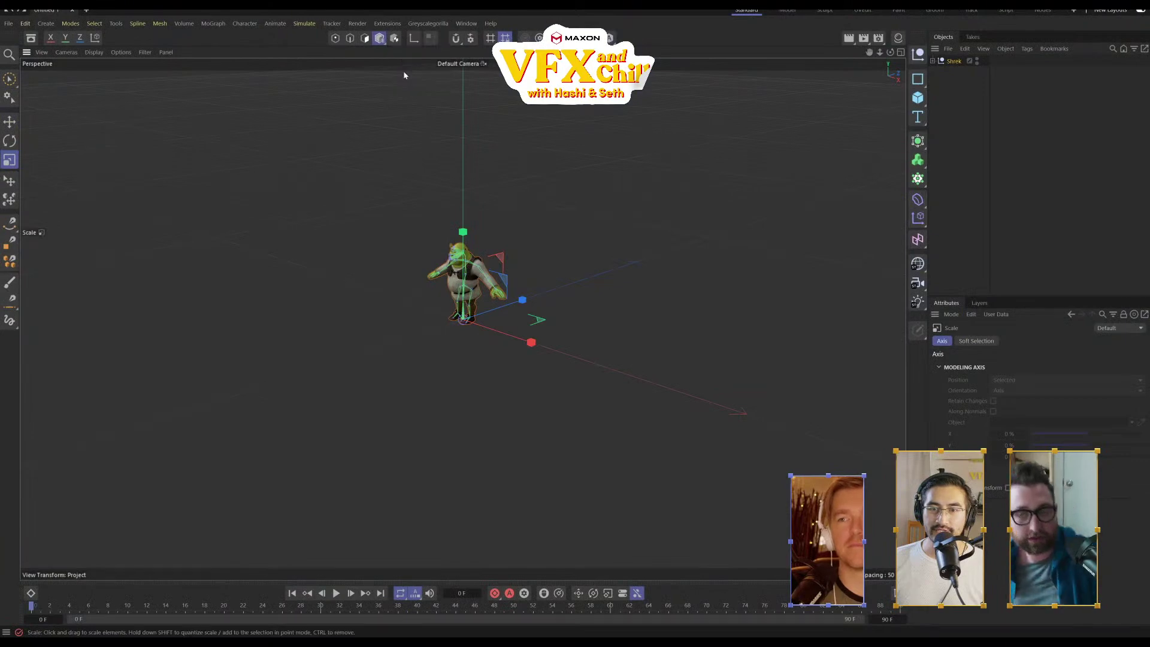
Scale the Shrek model up uniformly to several times its size, deselect it and frame its face from the front
scroll(314, 406, "up", 10)
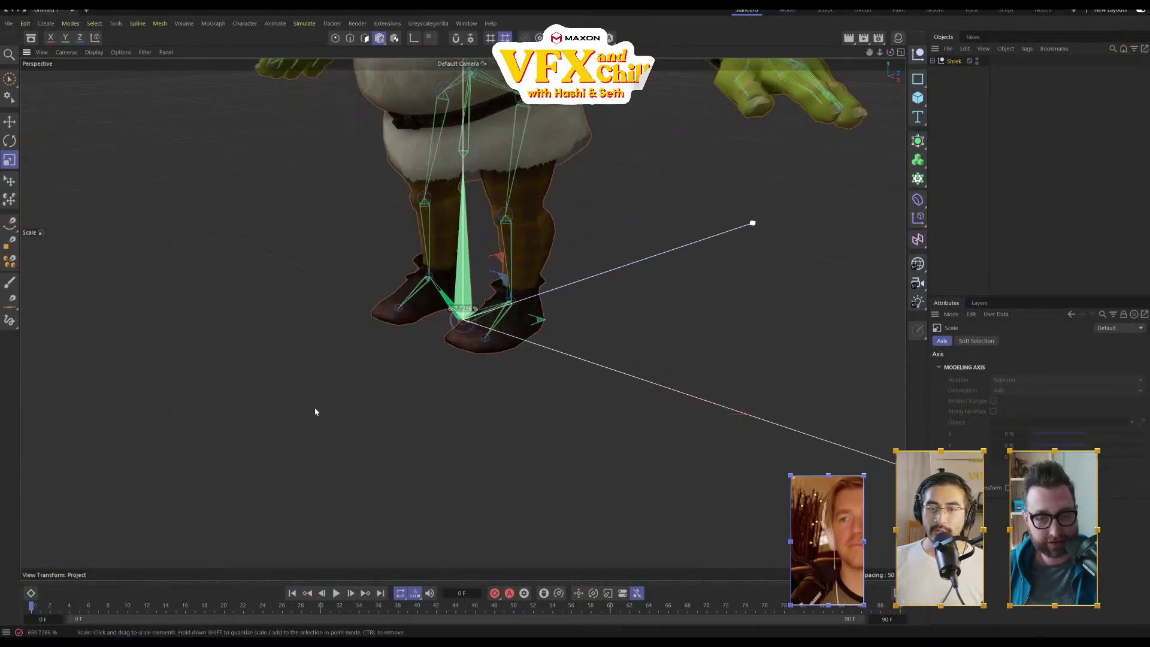
middle_click_drag(462, 268, 435, 426, "alt")
scroll(514, 264, "down", 4)
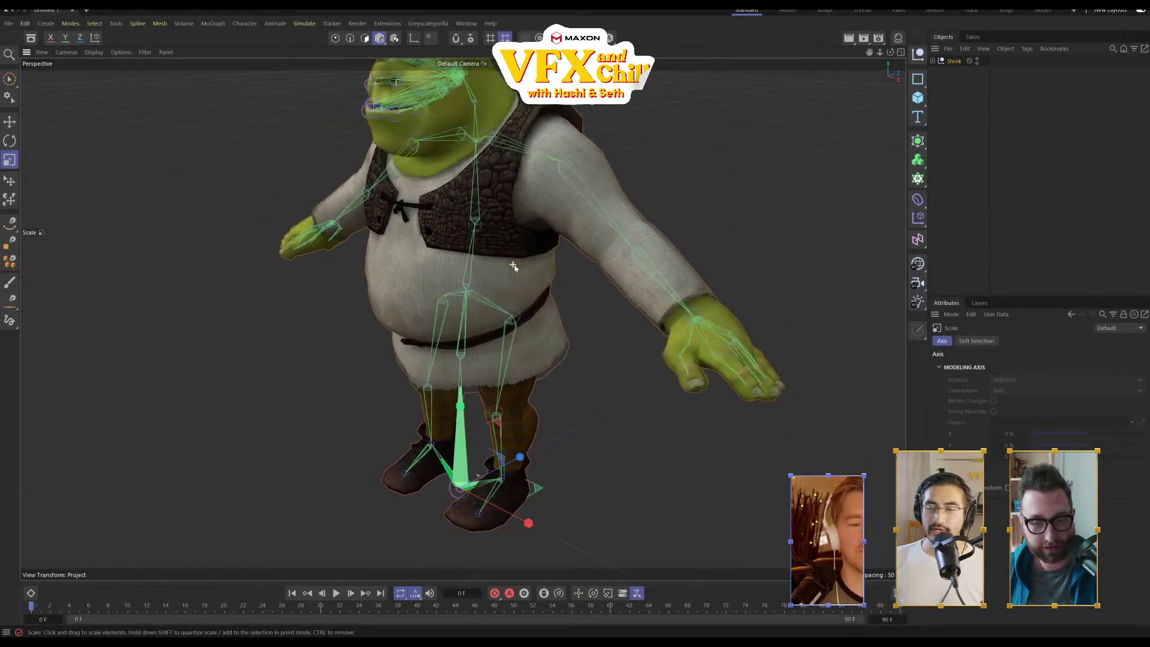
left_click_drag(493, 339, 596, 332, "alt")
left_click_drag(683, 420, 524, 438)
scroll(481, 254, "up", 3)
left_click_drag(481, 254, 432, 245, "alt")
left_click(1005, 175)
scroll(393, 278, "up", 5)
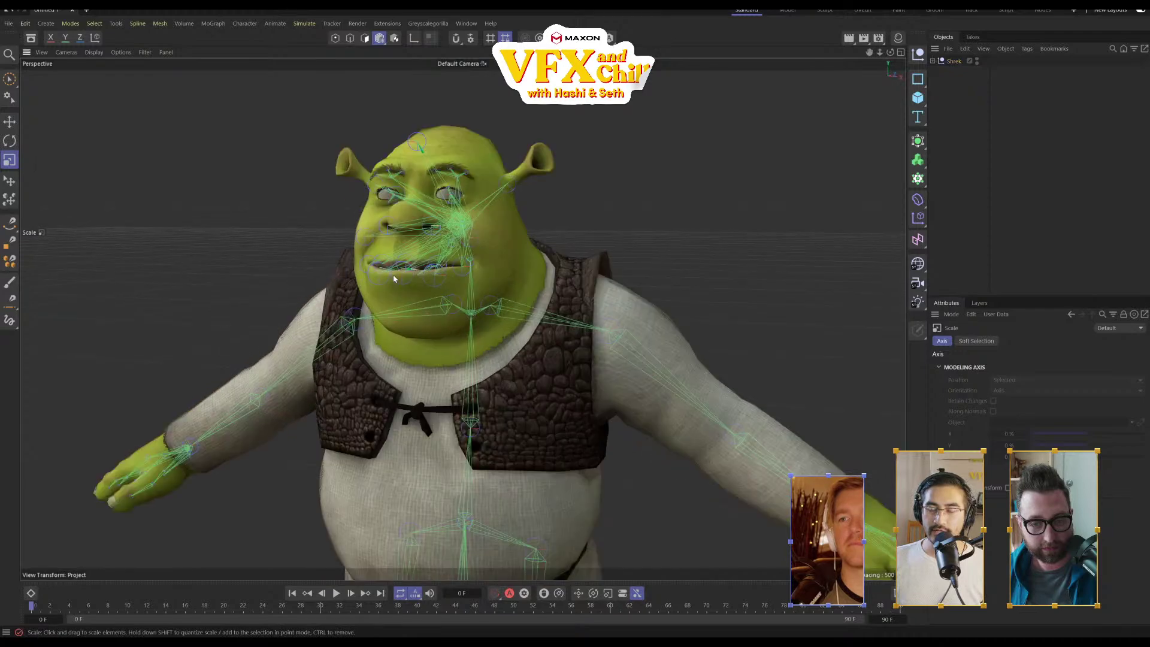
left_click_drag(498, 304, 542, 304, "alt")
scroll(542, 305, "up", 5)
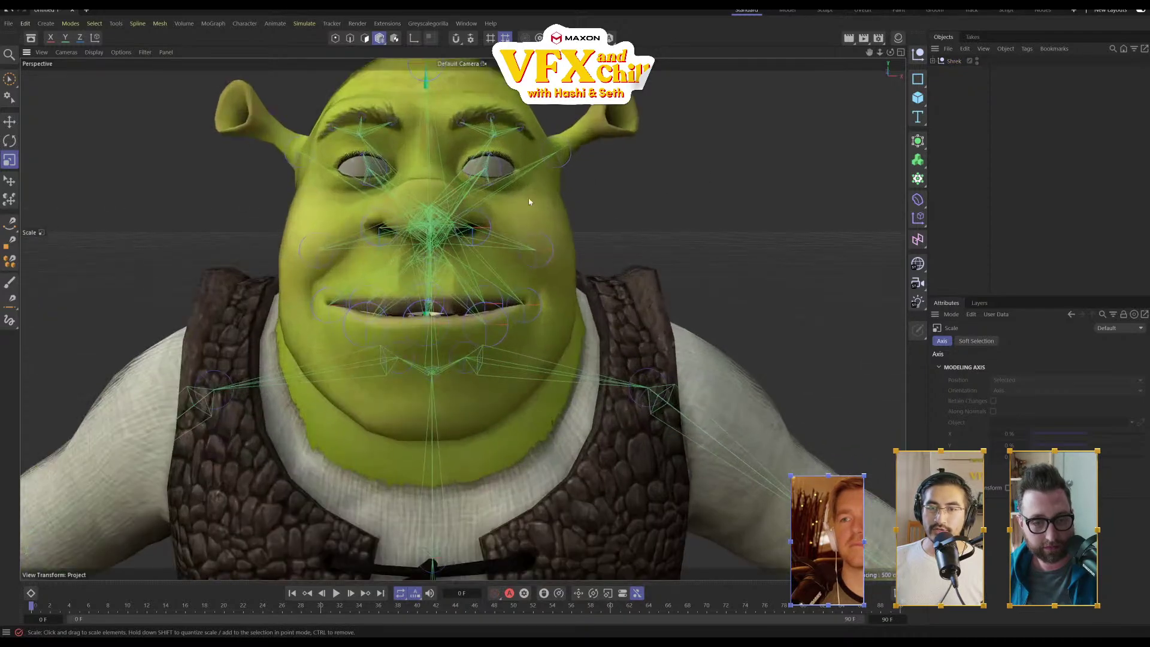
Delete the joint skeleton nested under Sketchfab_model in the Shrek group
left_click(933, 60)
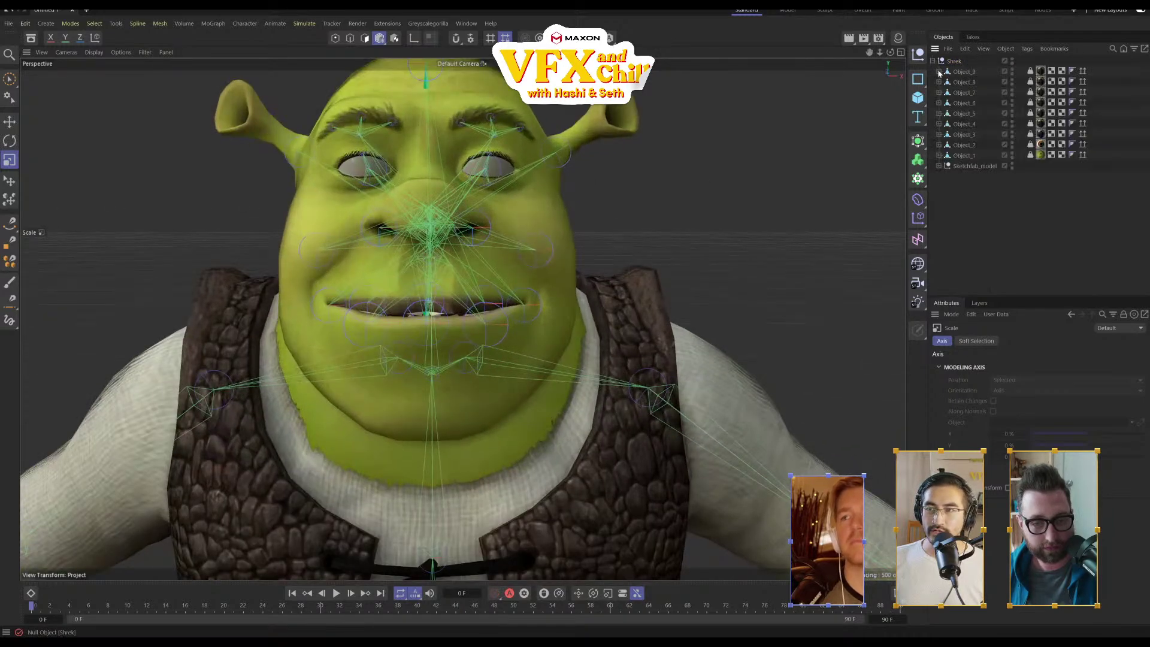
left_click(965, 166)
left_click(963, 178)
key("Delete")
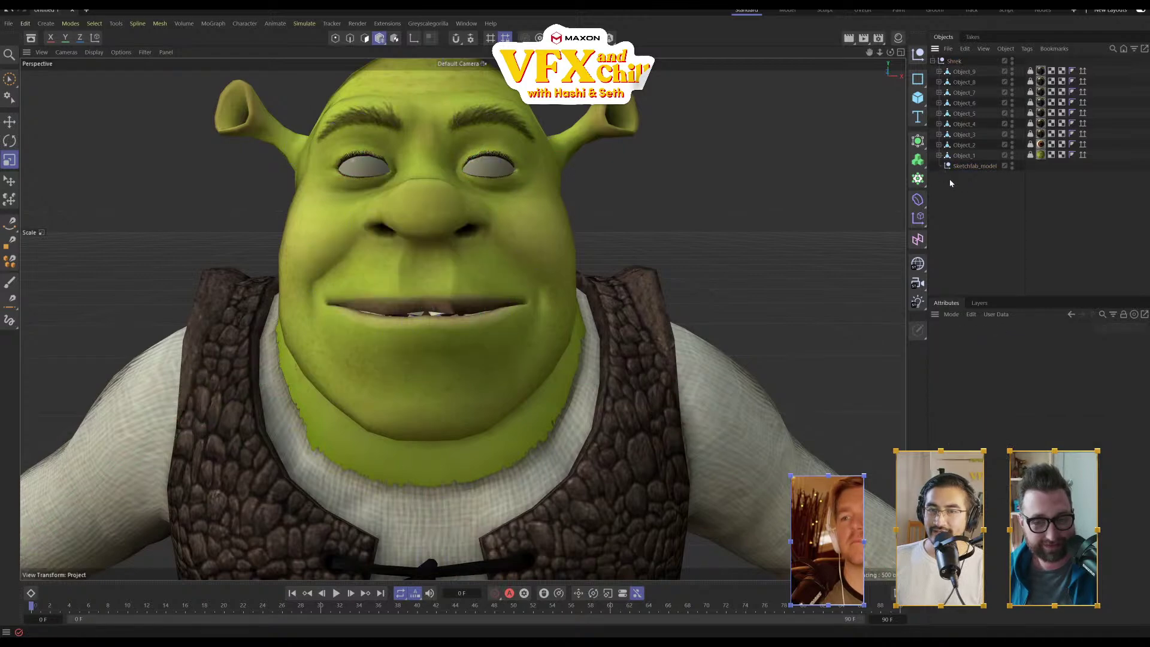
Examine the Object_2 and Object_1 meshes and their Skin deformers in Points mode, and select the meshes from Object_9 to Object_1
left_click(968, 167)
left_click(487, 174)
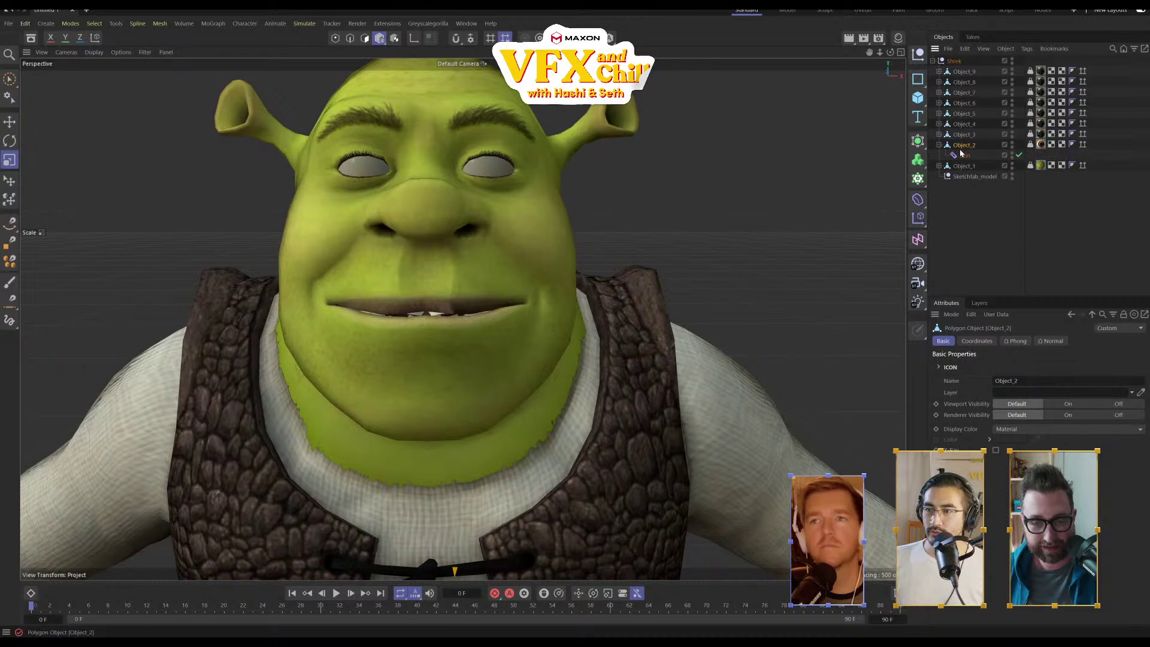
middle_click_drag(522, 158, 563, 201, "alt")
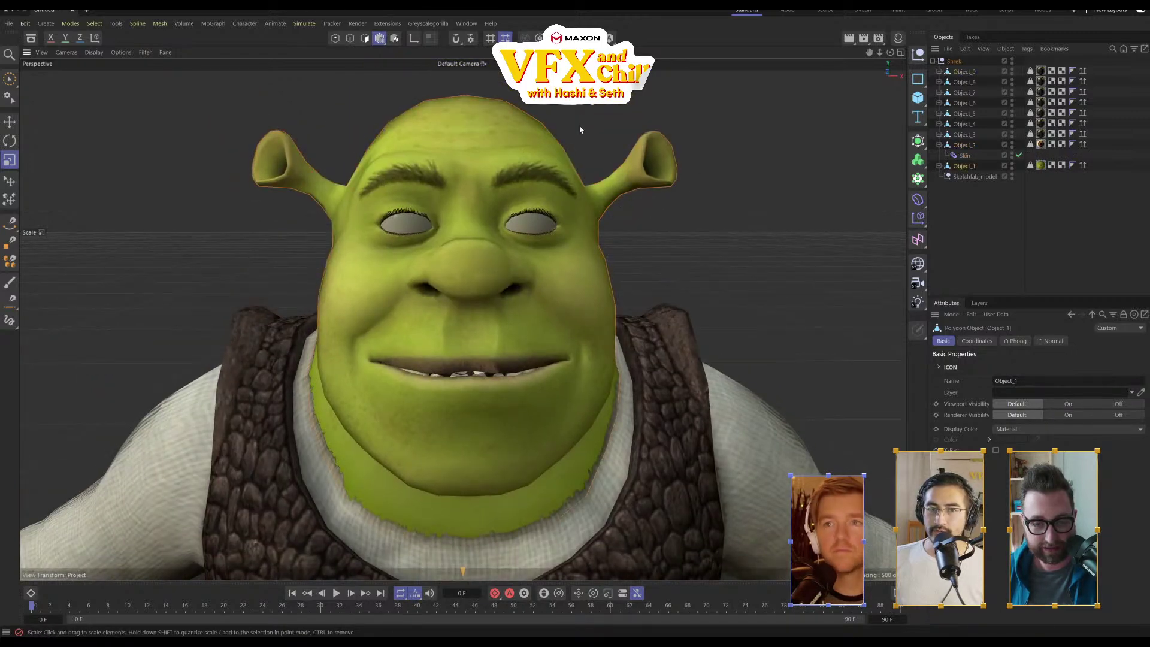
left_click(337, 38)
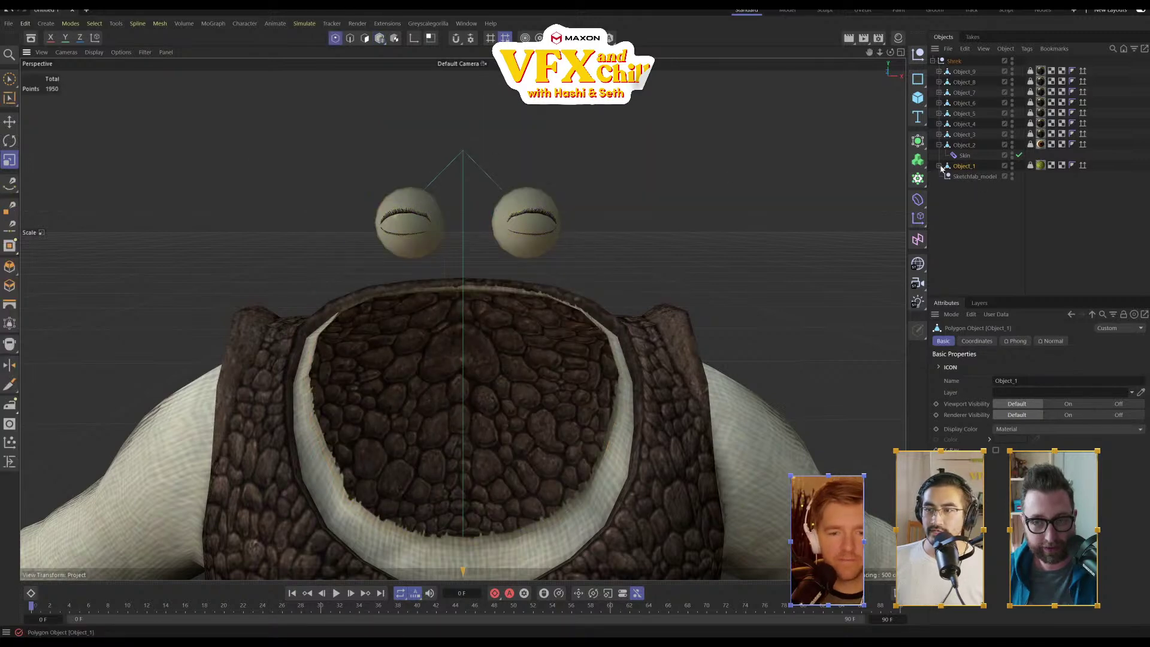
left_click(966, 176)
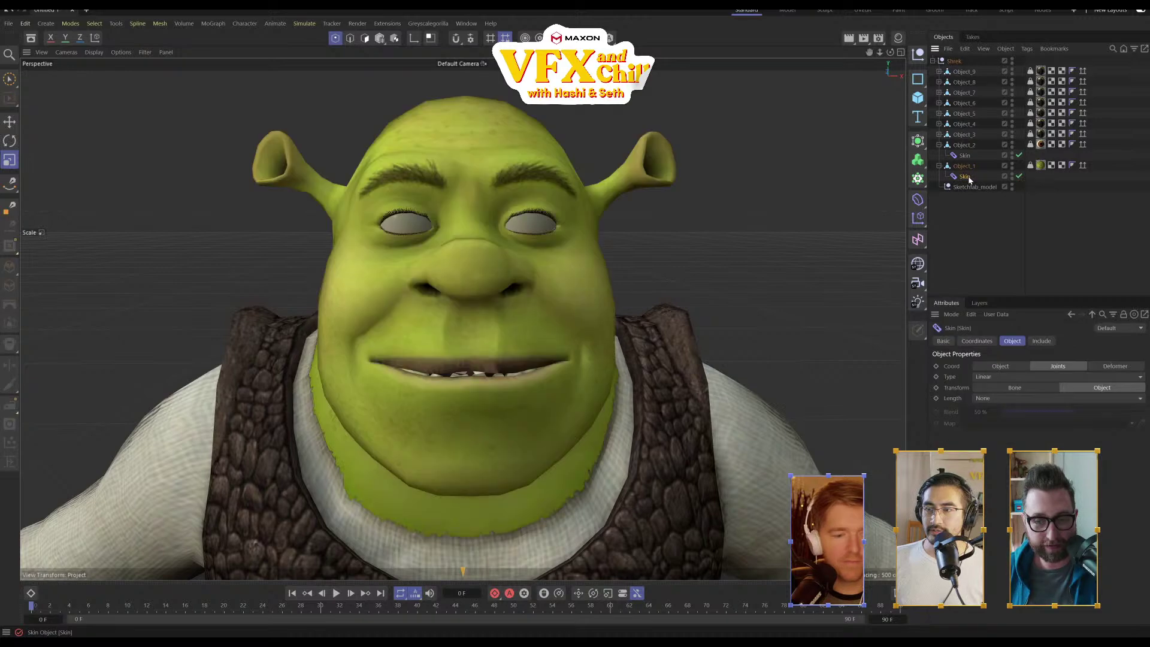
left_click(998, 248)
left_click(963, 72)
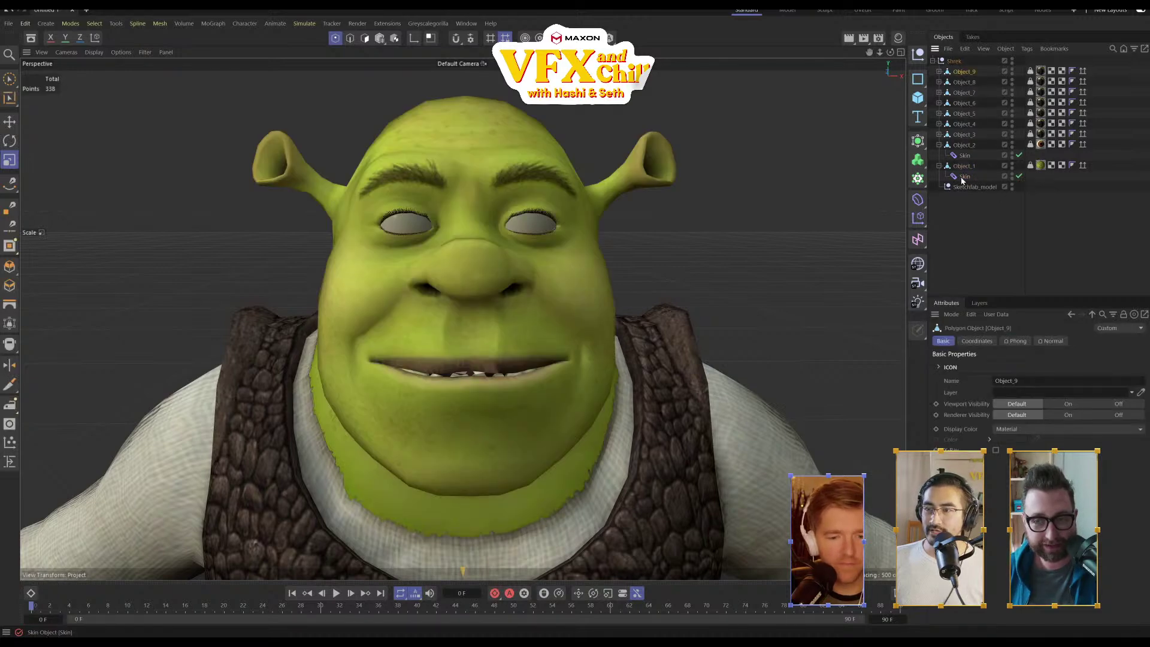
left_click(964, 167, "shift")
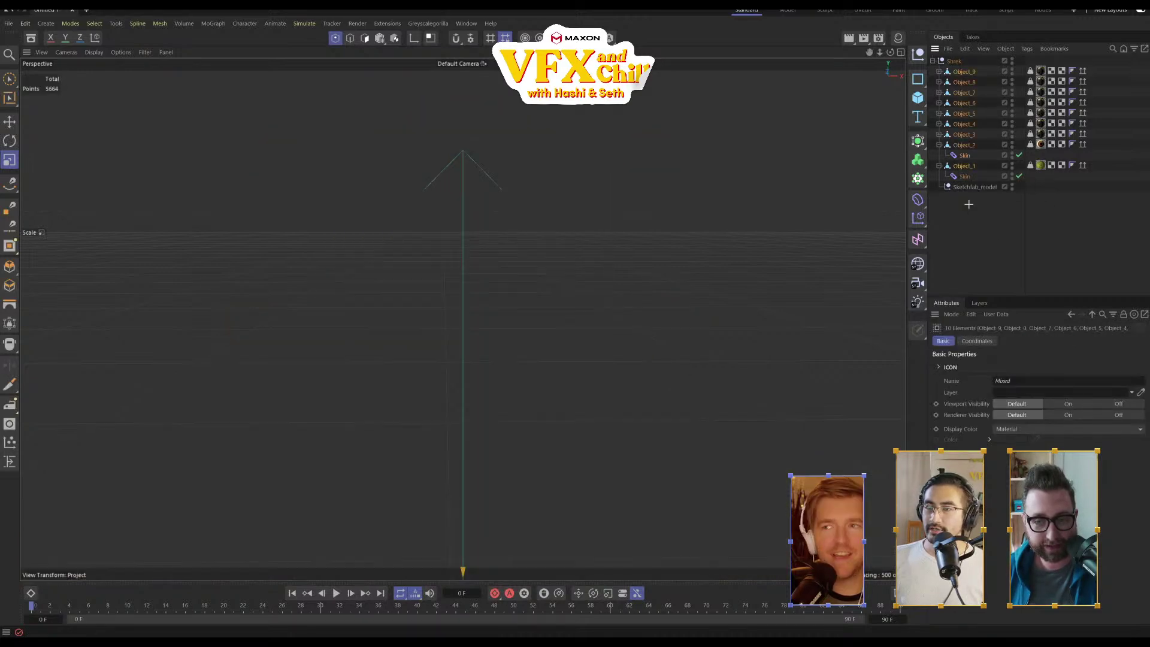
Apply Current State to Object to the Shrek group and delete the original rigged group
right_click(951, 62)
left_click(951, 62)
right_click(951, 63)
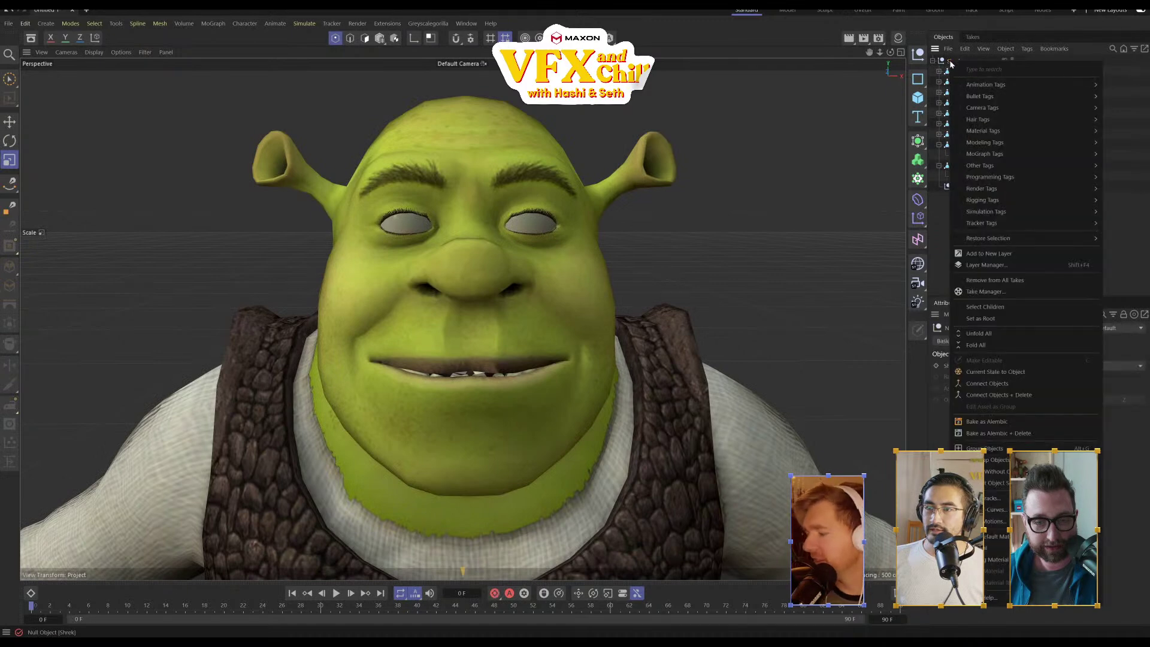
left_click(1024, 374)
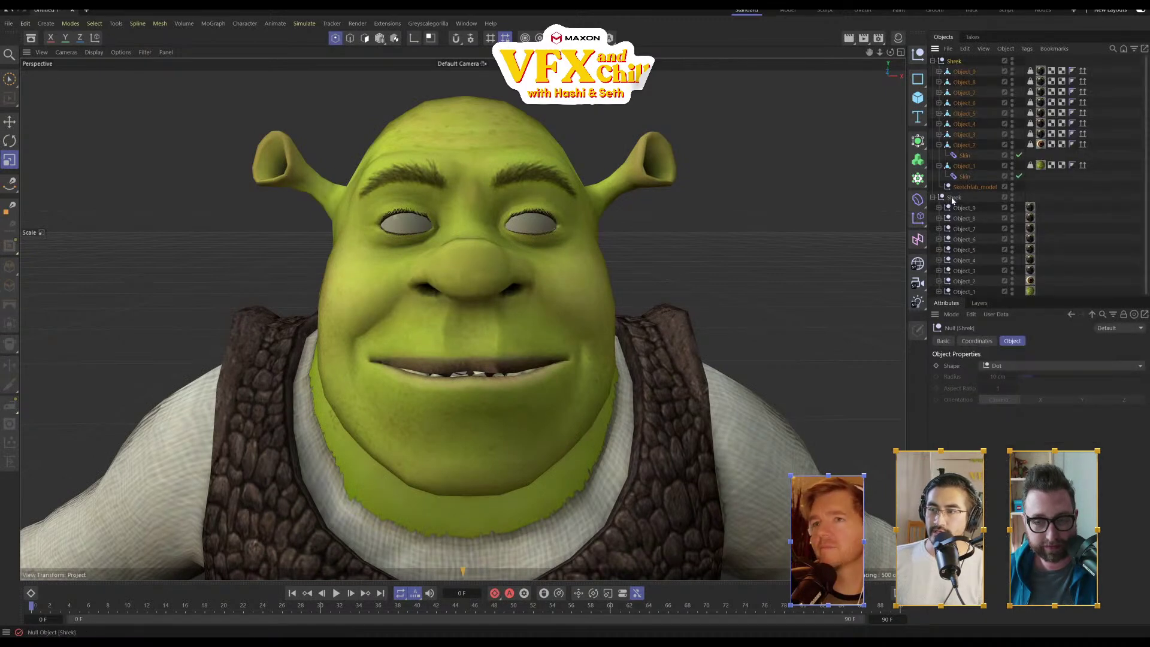
key("Delete")
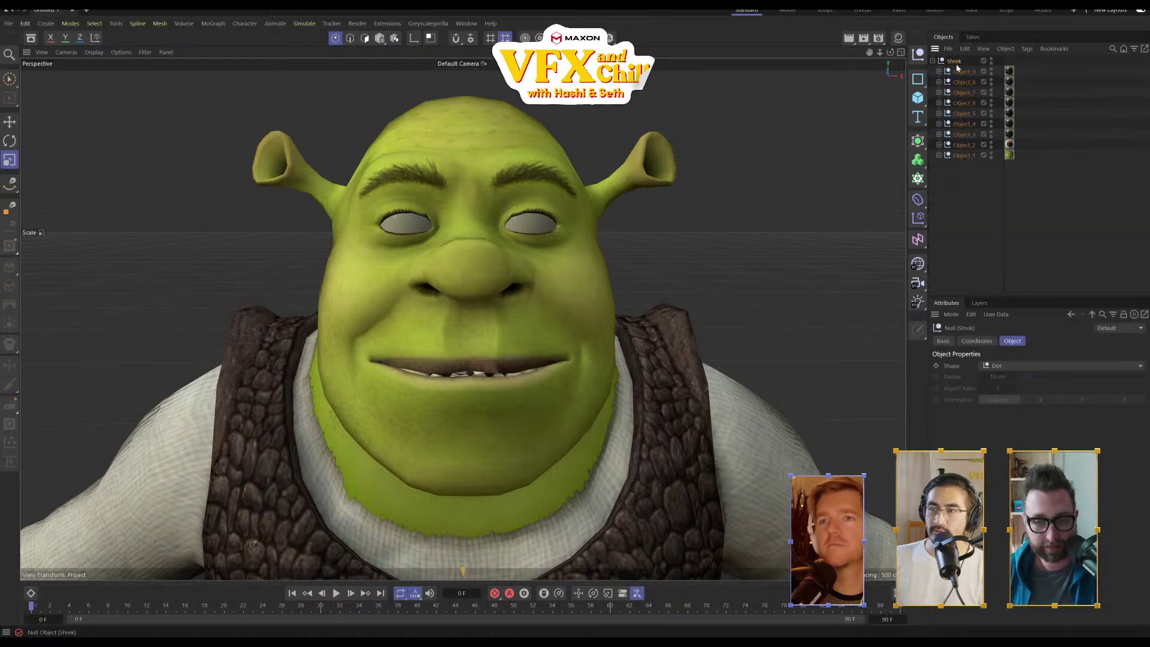
Merge all meshes in the converted Shrek group into one polygon object with Connect Objects + Delete
left_click(939, 72)
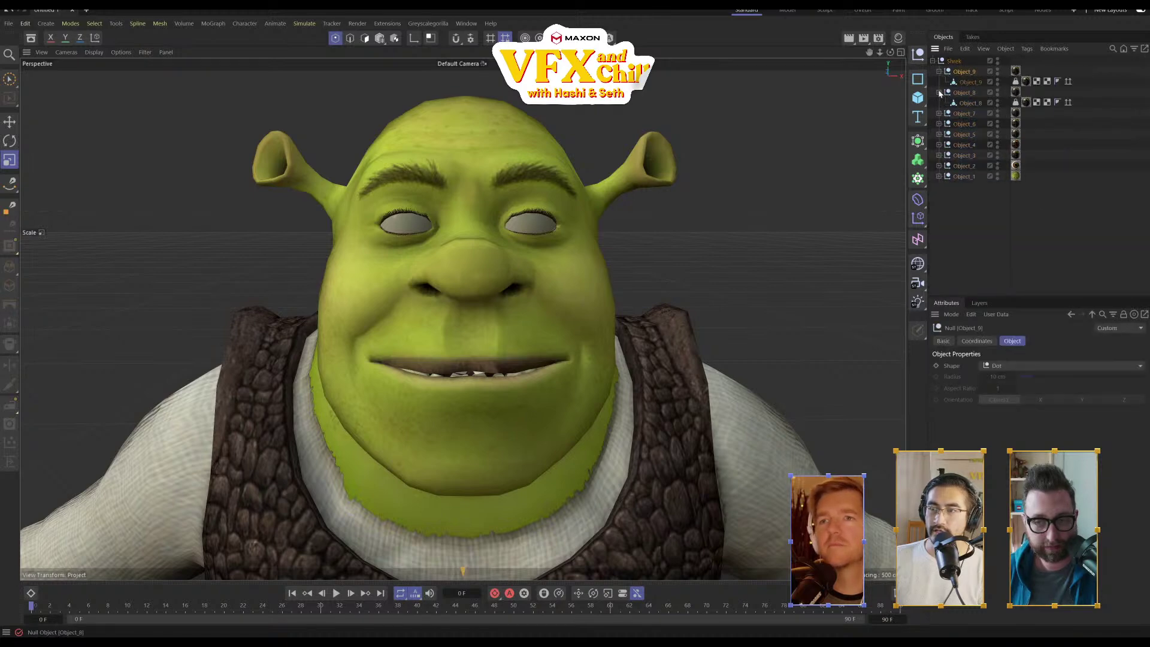
right_click(954, 63)
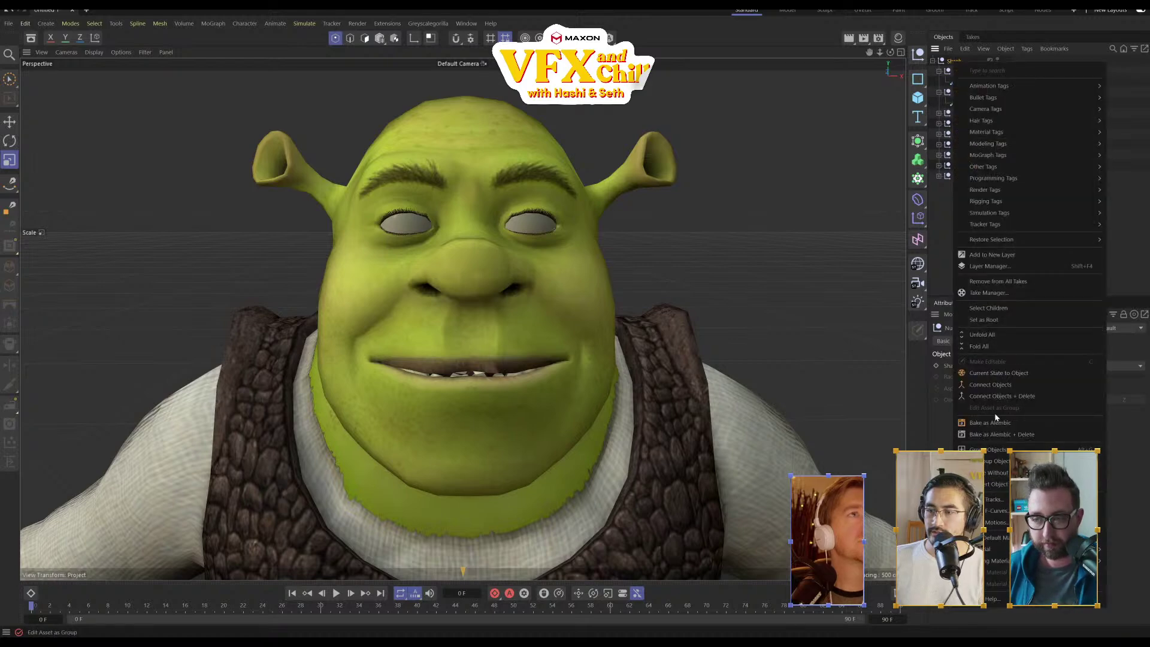
left_click(998, 397)
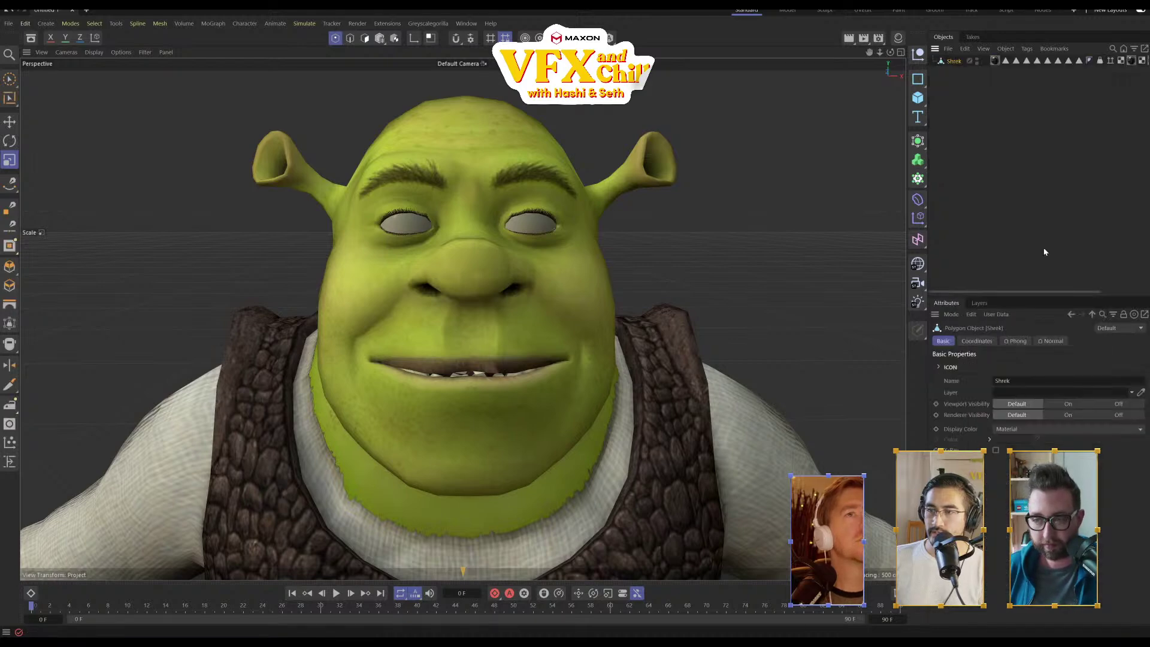
Examine the points of the merged Shrek mesh around the head, ears and upper body
left_click(967, 116)
left_click(957, 62)
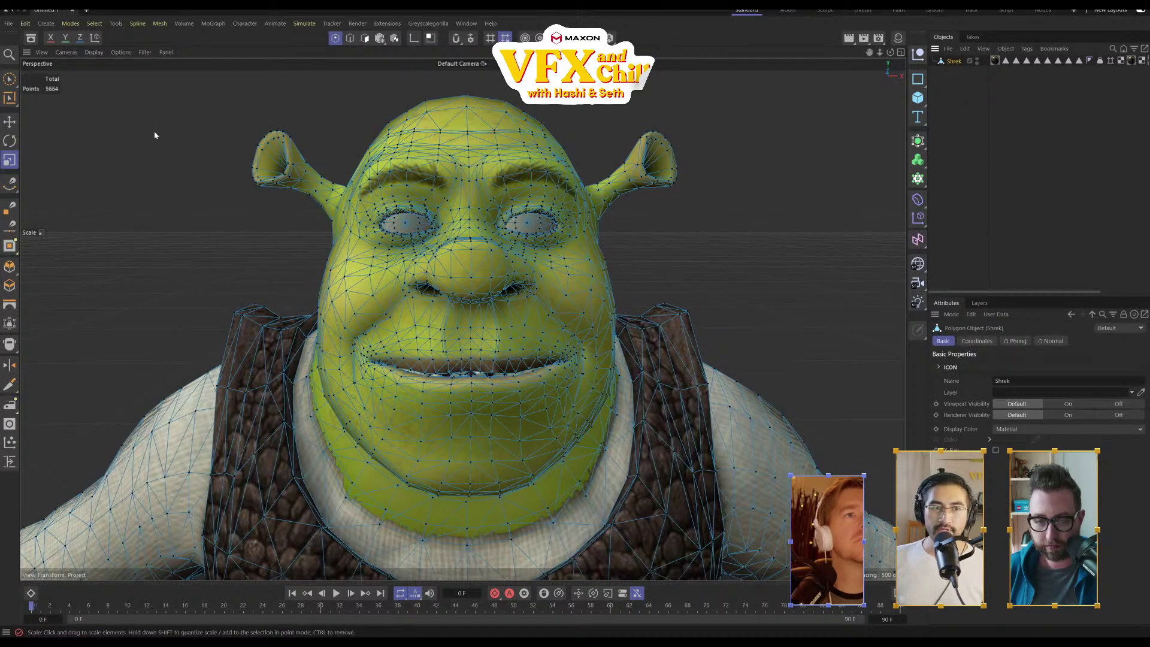
scroll(504, 252, "down", 6)
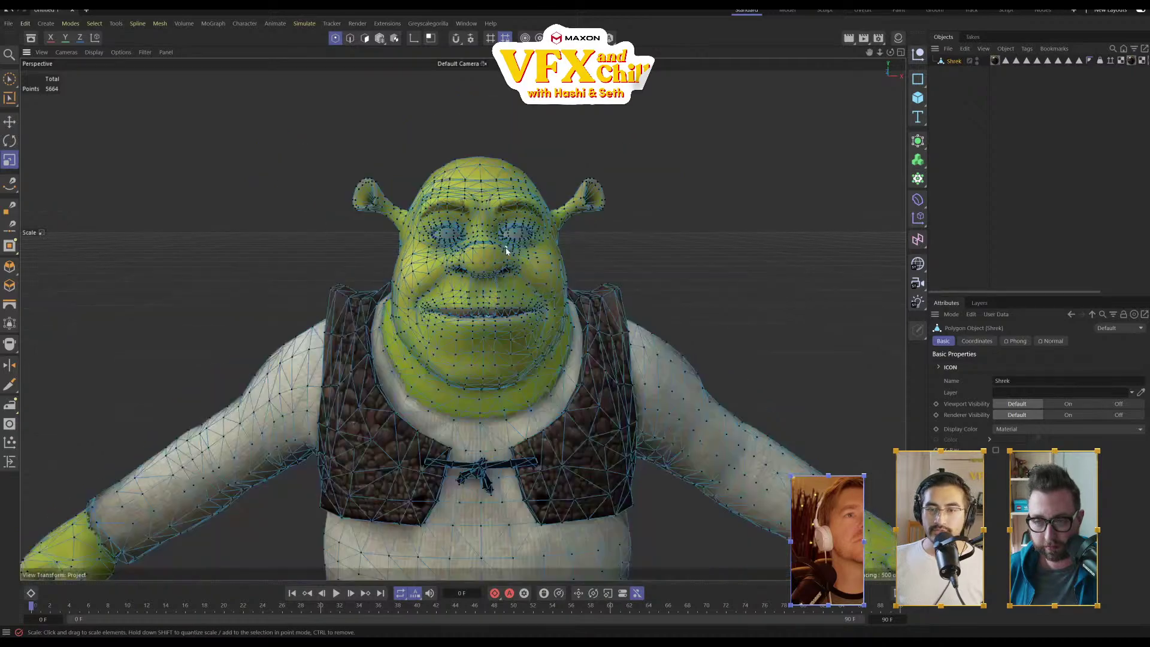
left_click_drag(492, 369, 496, 219, "alt")
scroll(533, 365, "up", 6)
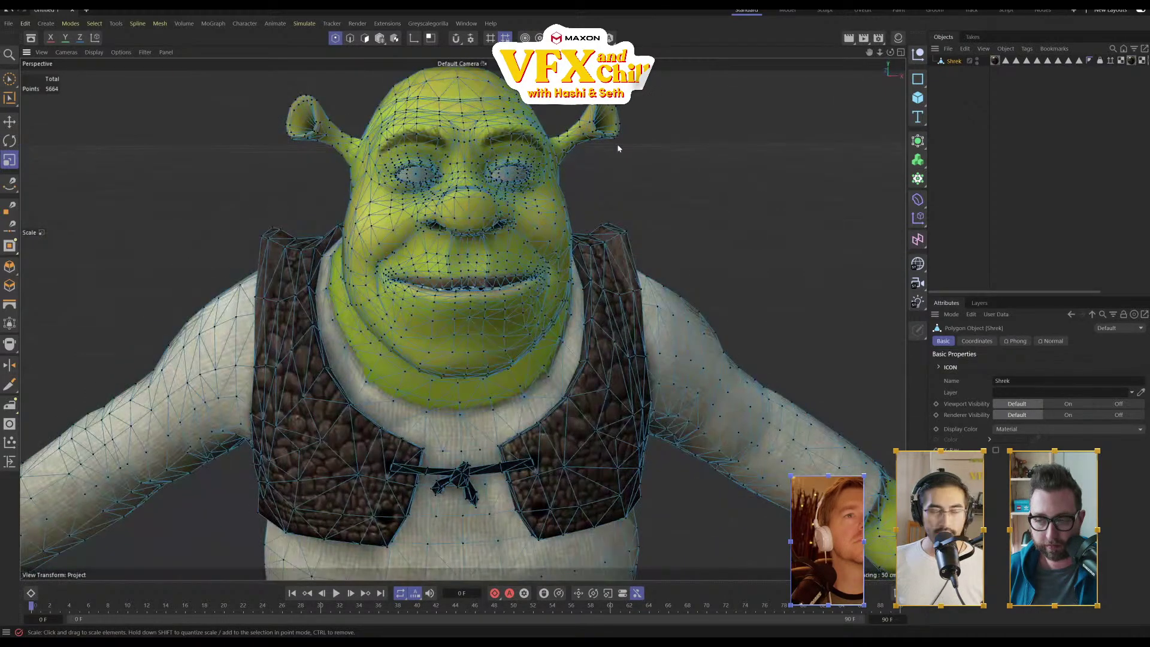
scroll(594, 181, "up", 6)
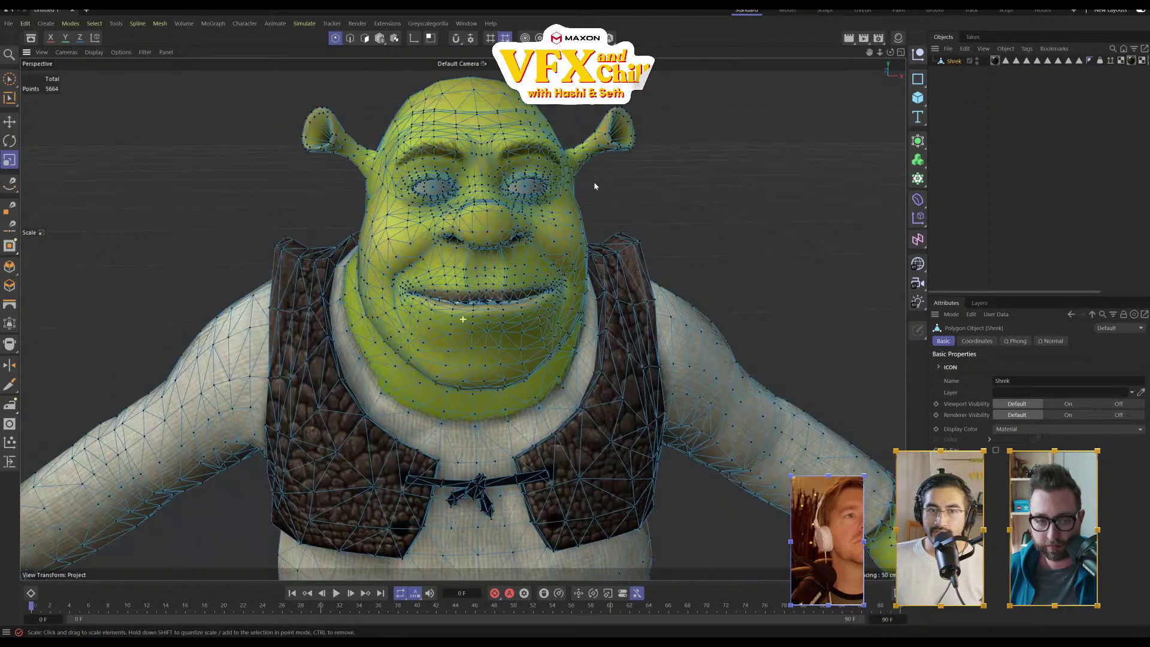
scroll(539, 226, "down", 3)
scroll(539, 227, "down", 4)
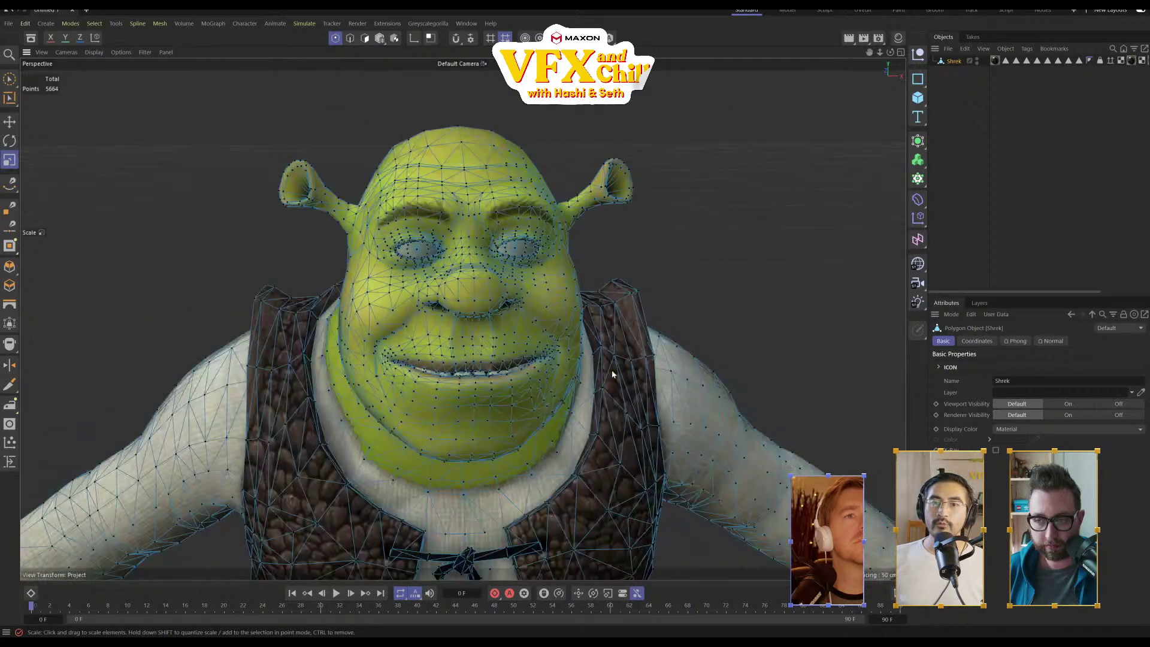
middle_click_drag(594, 197, 625, 226, "alt")
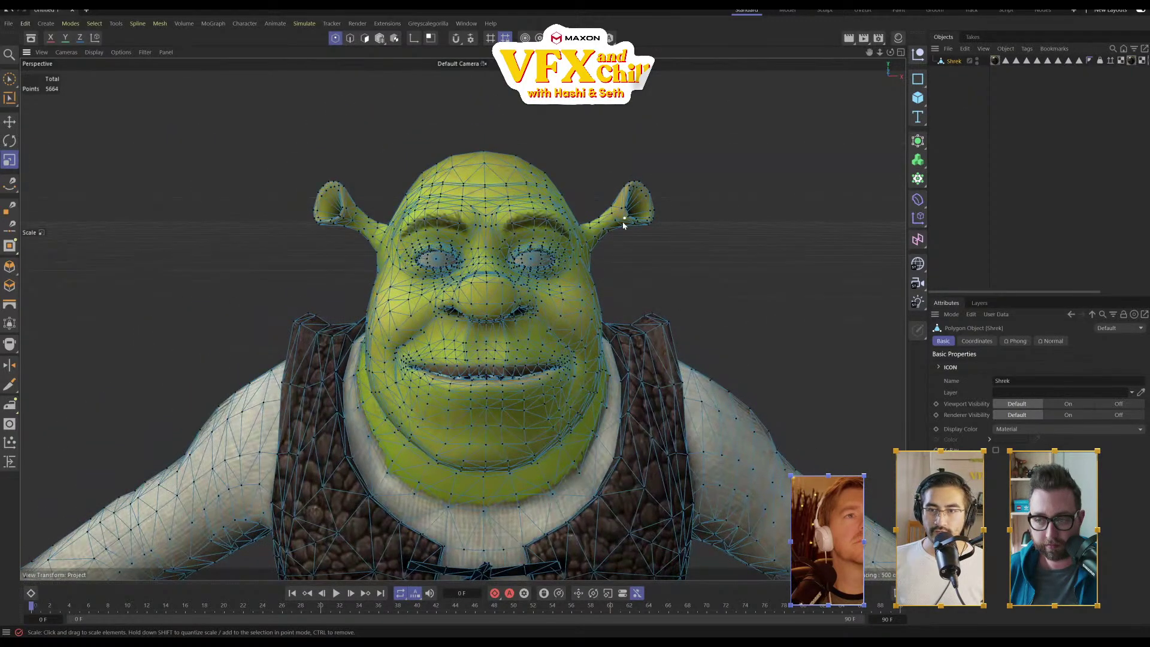
Select the inner polygons of both Shrek ears with Ring Selection in Polygons mode
left_click(367, 38)
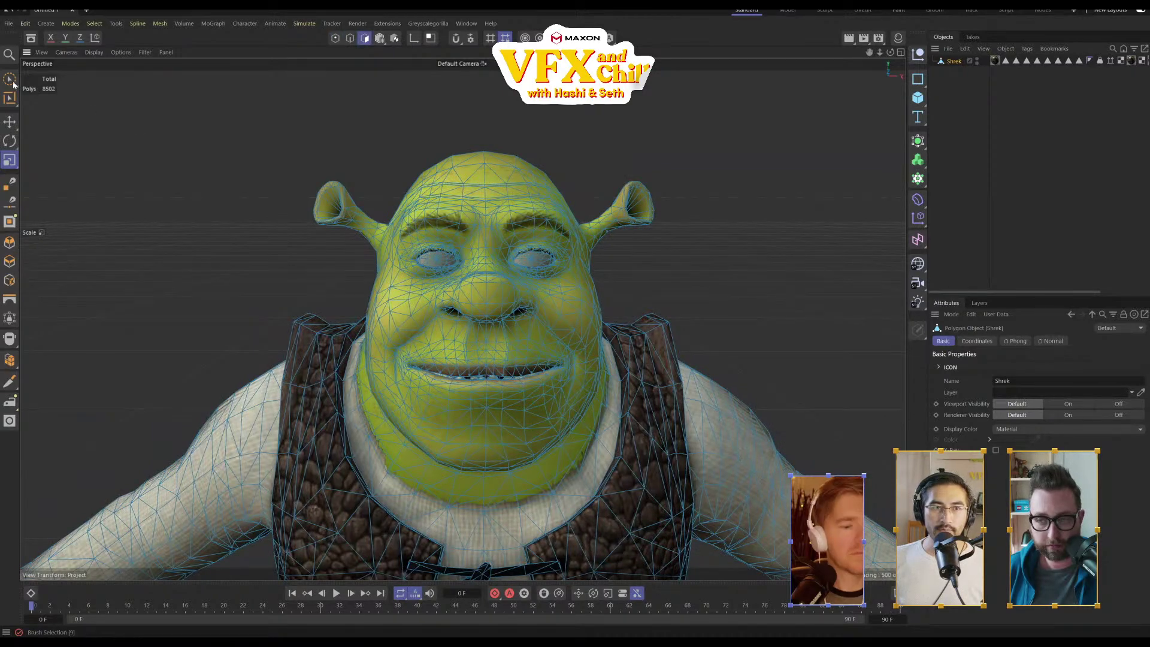
key("u")
key("l")
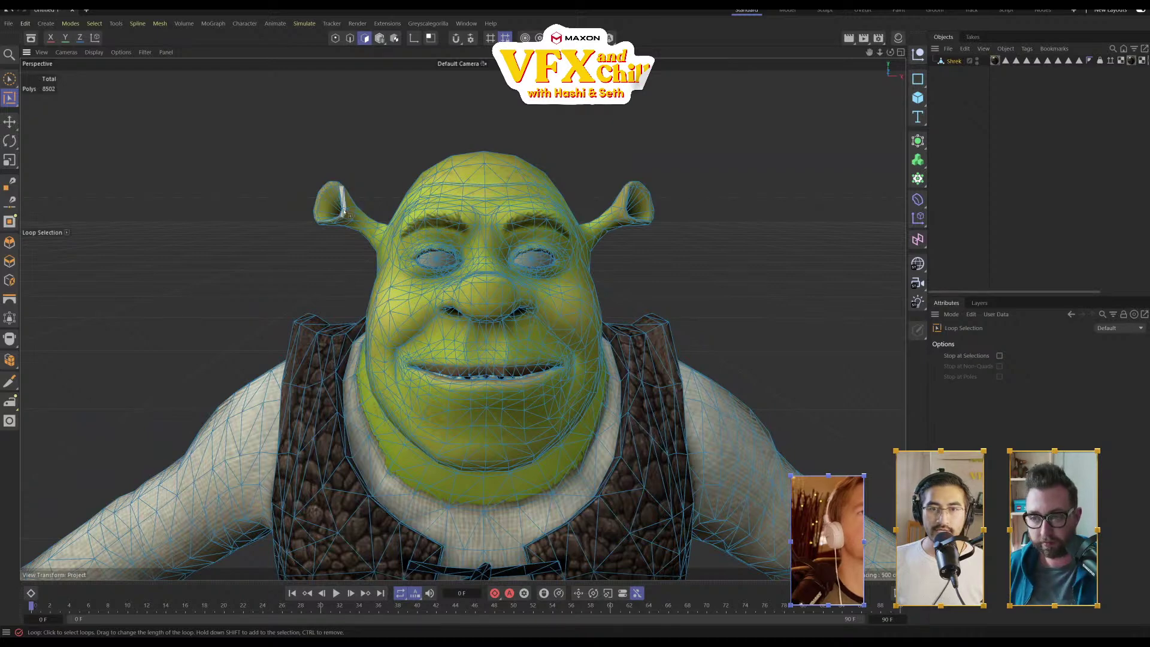
scroll(344, 210, "up", 5)
left_click(13, 86)
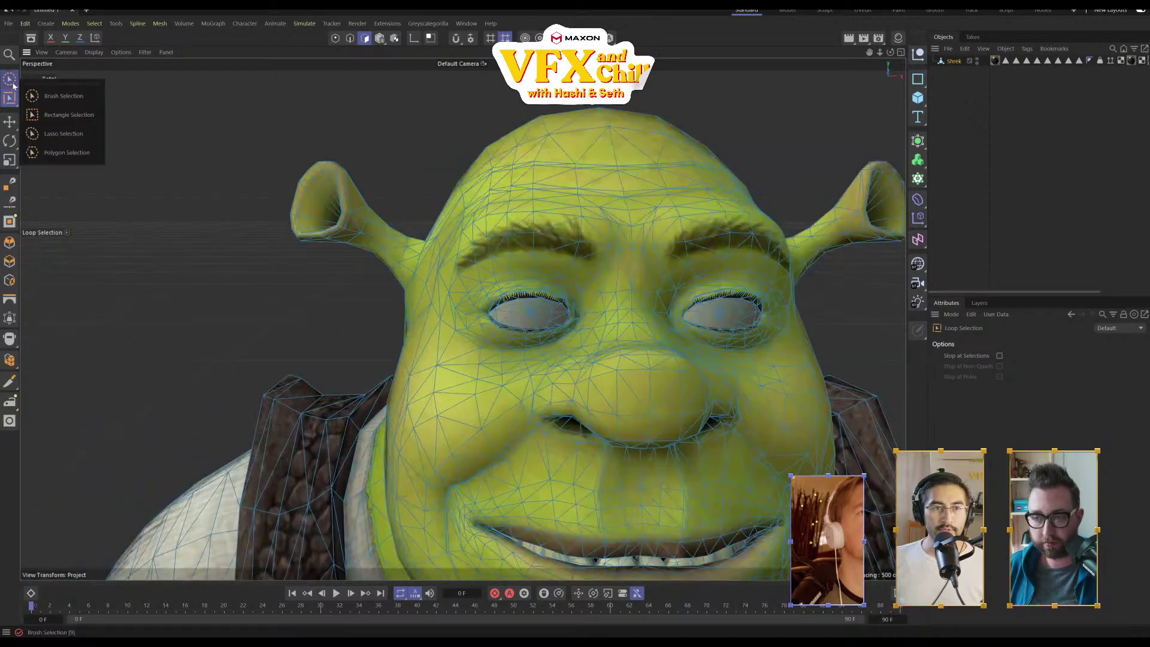
left_click(15, 104)
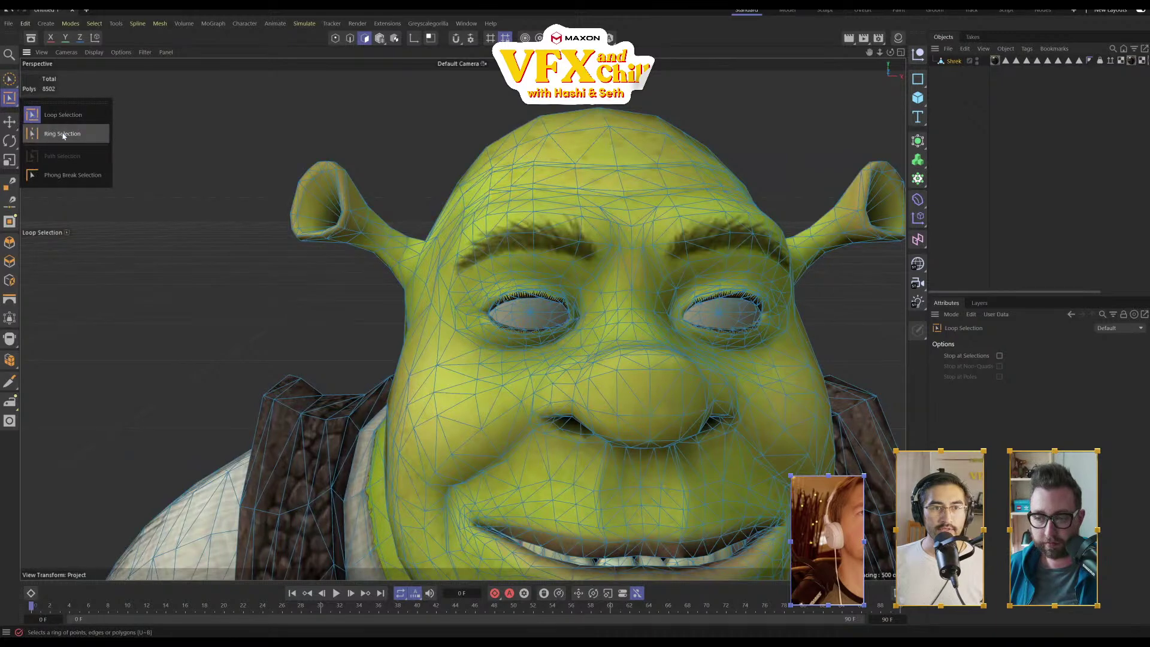
left_click(66, 134)
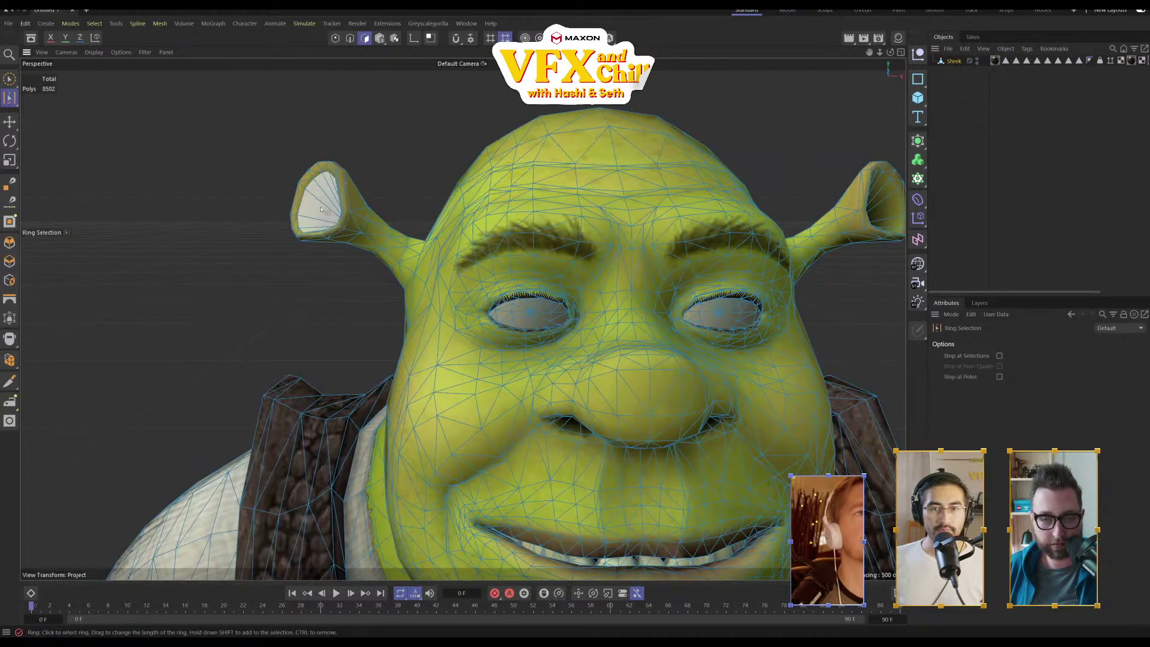
left_click(322, 210)
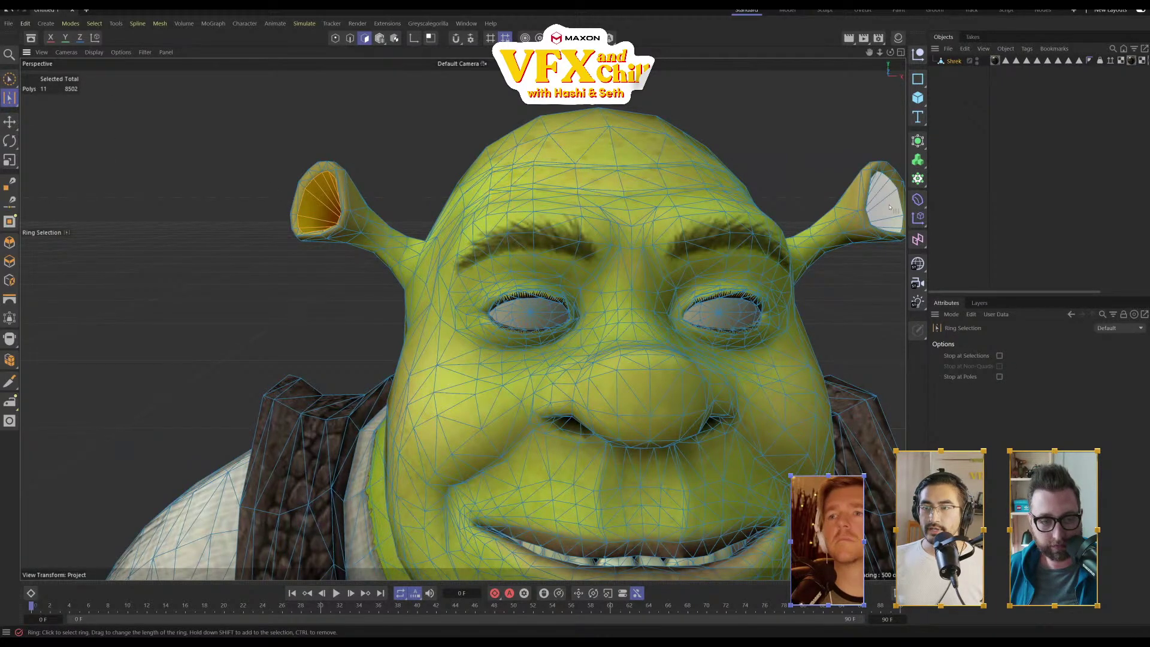
left_click(890, 207, "shift")
Add the rim polygons of both ears to the selection with Brush Selection at size 10
middle_click_drag(636, 247, 392, 268, "alt")
left_click_drag(392, 268, 521, 312, "alt")
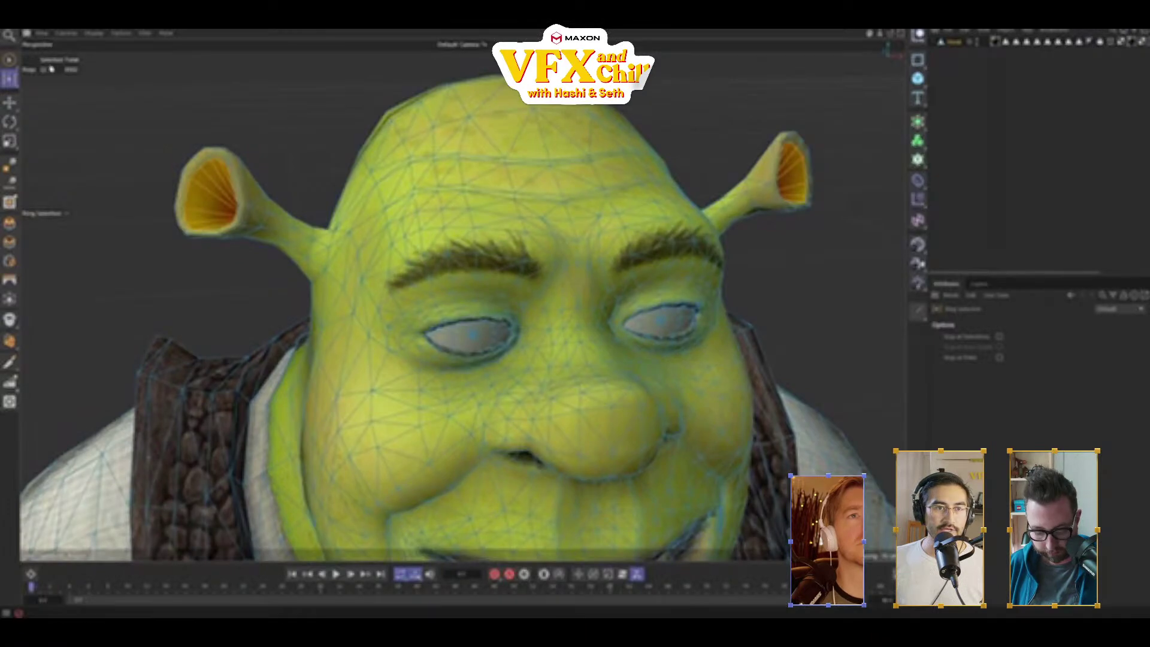
left_click(11, 78)
left_click(66, 96)
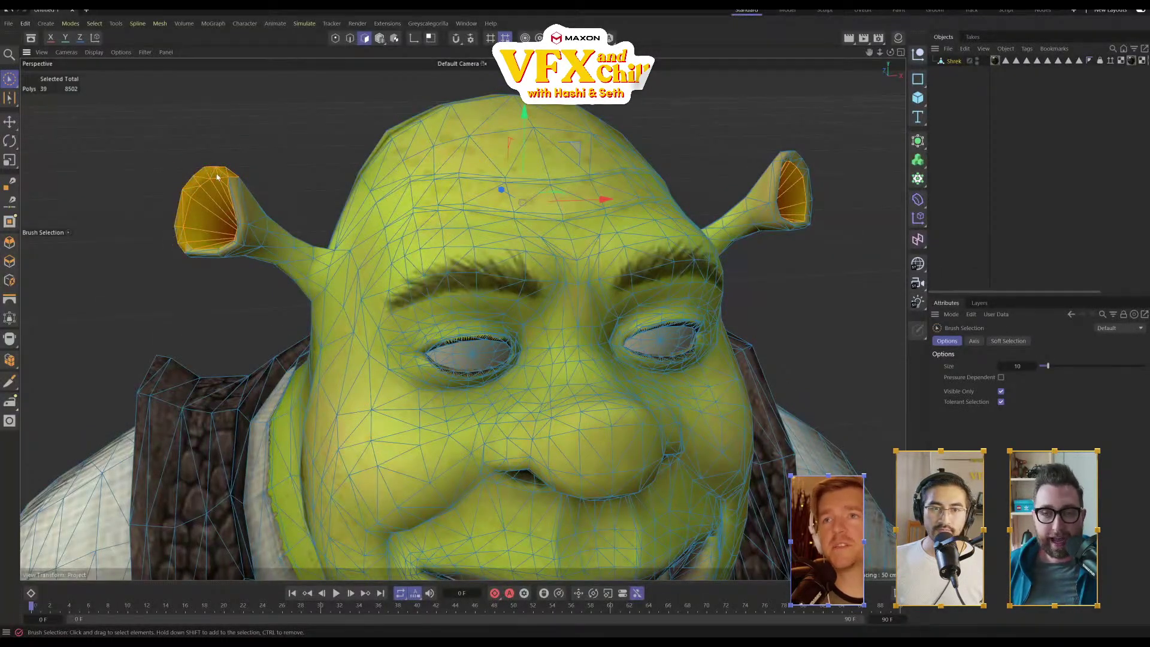
left_click_drag(237, 241, 194, 255)
left_click_drag(277, 258, 220, 258, "alt")
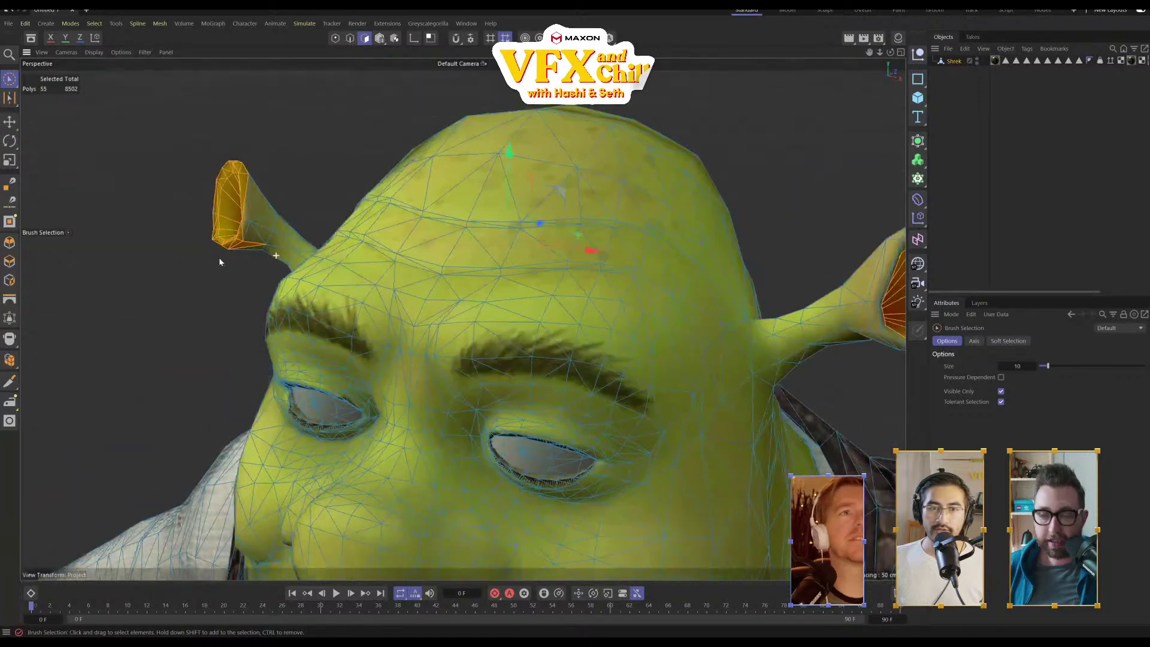
left_click_drag(257, 210, 464, 218, "alt")
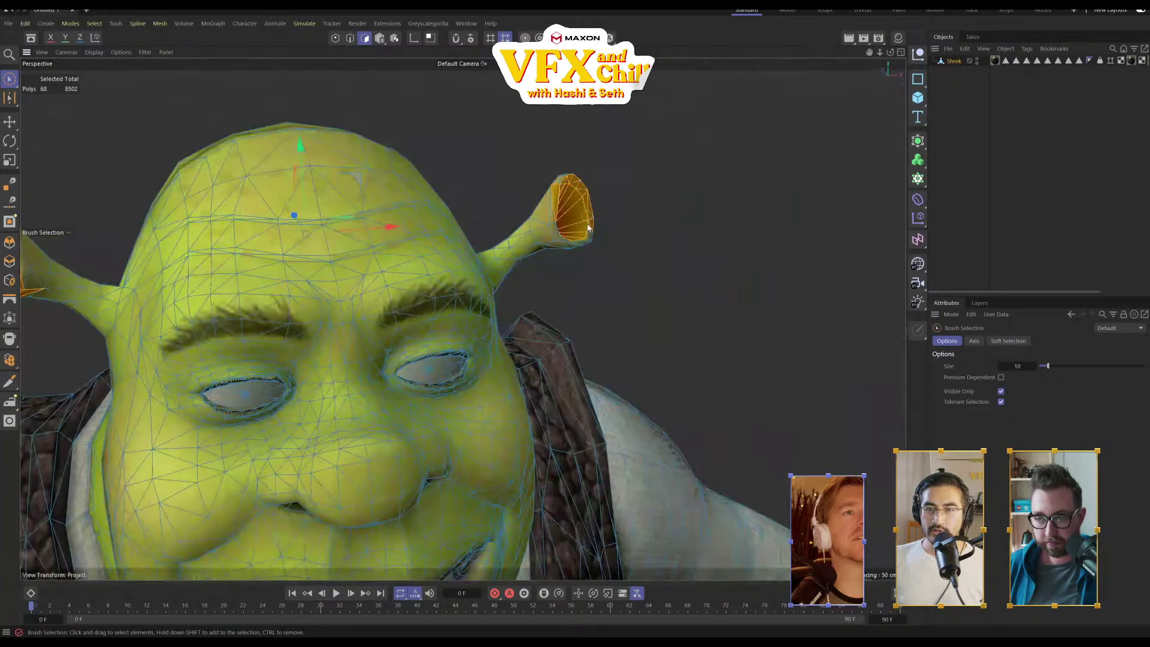
left_click_drag(579, 241, 753, 208, "alt")
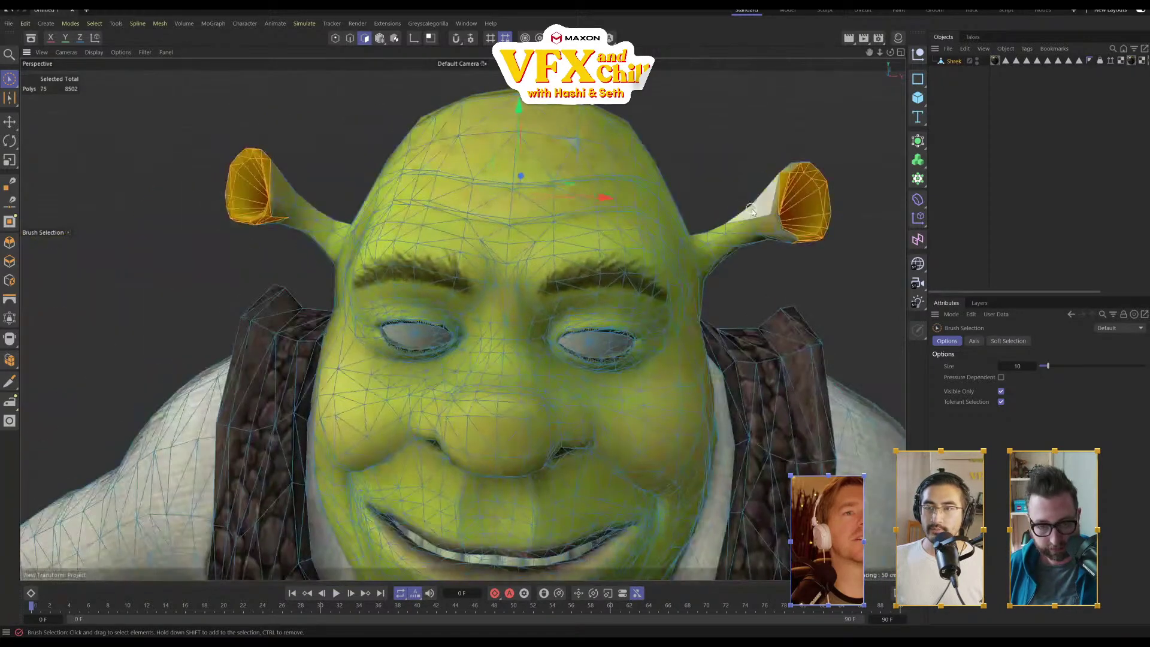
Split the selected ear polygons off into a separate object and clear the object selection
right_click(812, 205)
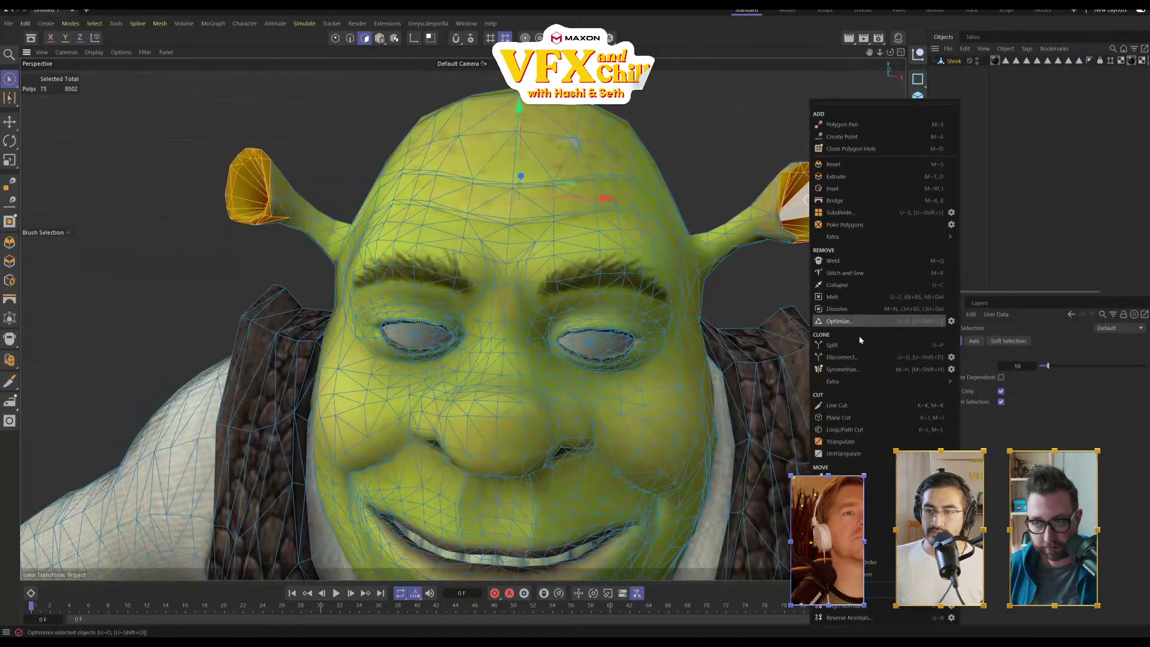
left_click(836, 345)
left_click(1048, 144)
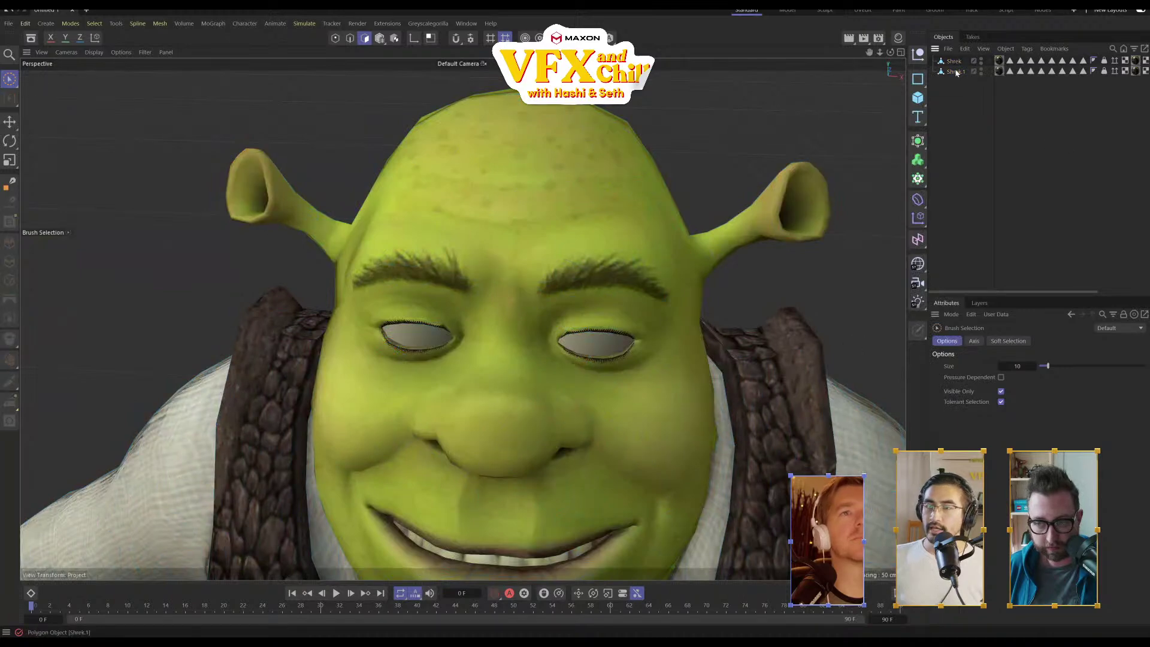
Add a Pyro simulation tag to the split ear object Shrek.1
left_click(956, 71)
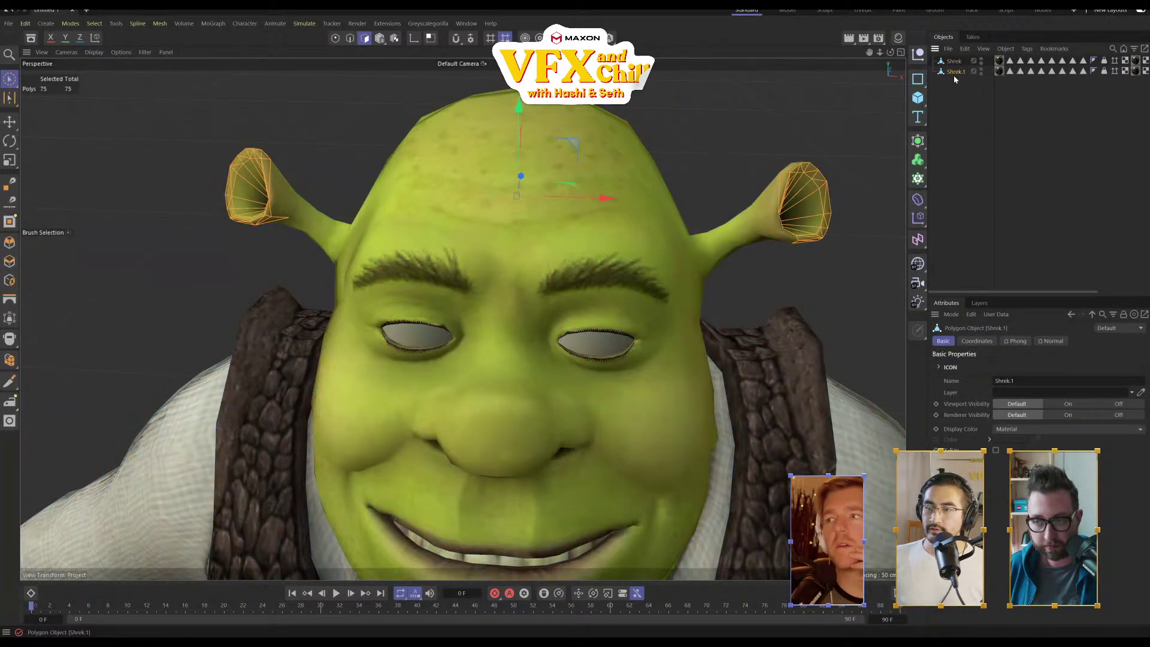
right_click(957, 73)
mouse_move(1005, 225)
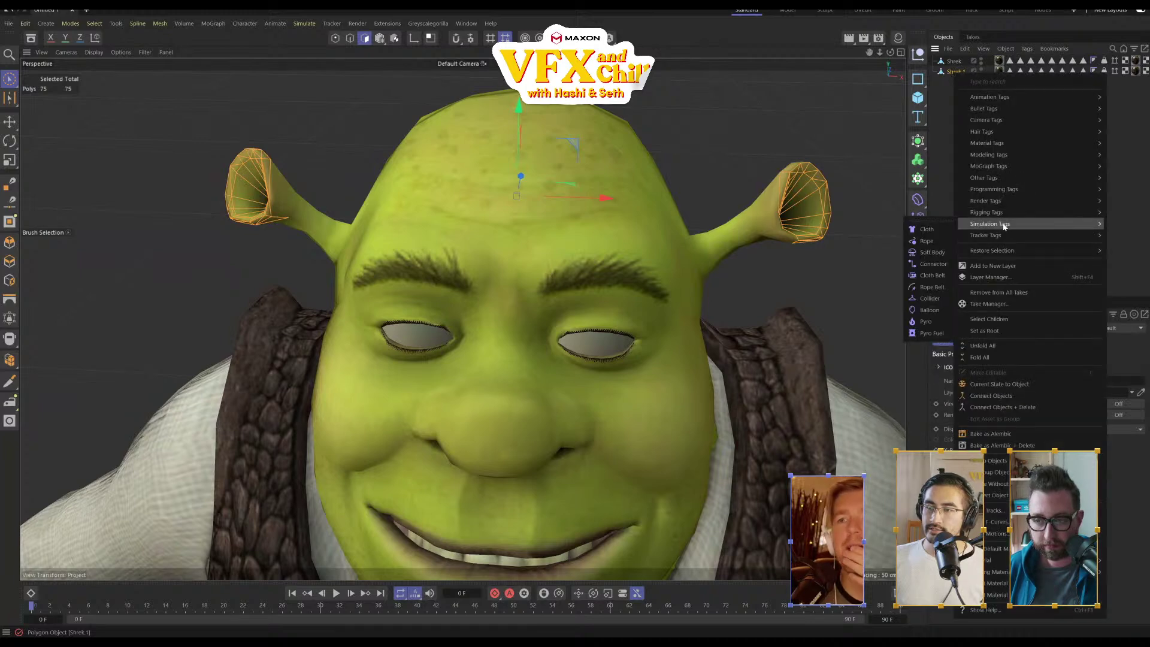
left_click(927, 321)
Play the Pyro simulation and view the fire on Shrek's ears from the front and the side
scroll(528, 229, "down", 5)
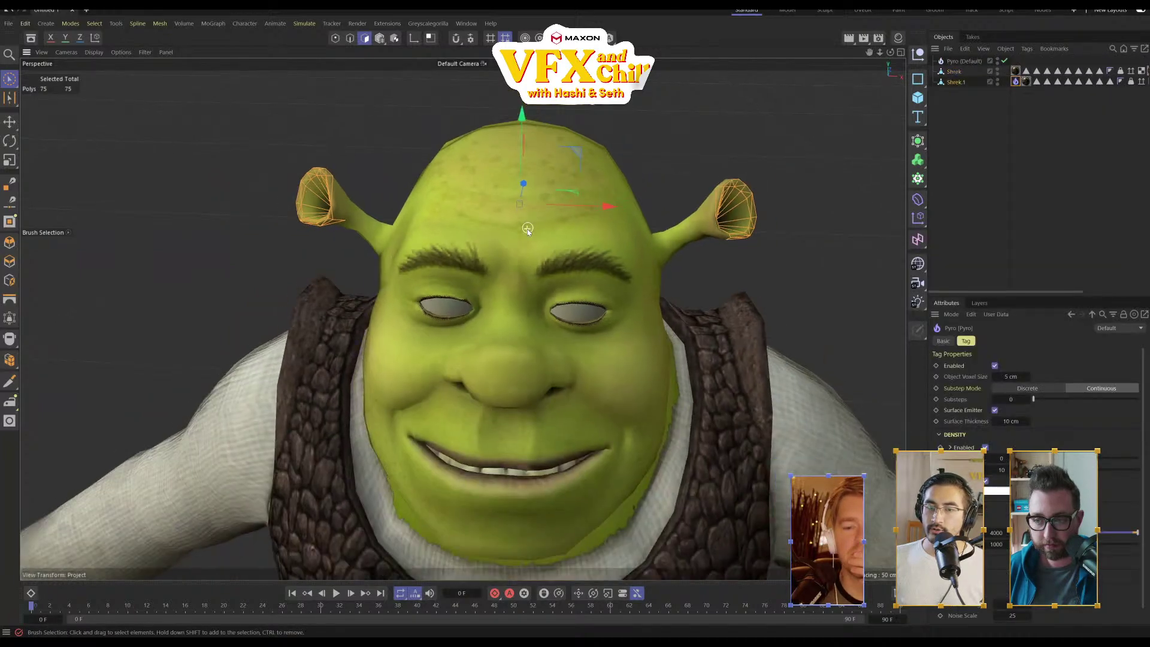
left_click_drag(575, 327, 585, 321, "alt")
middle_click_drag(630, 312, 575, 303, "alt")
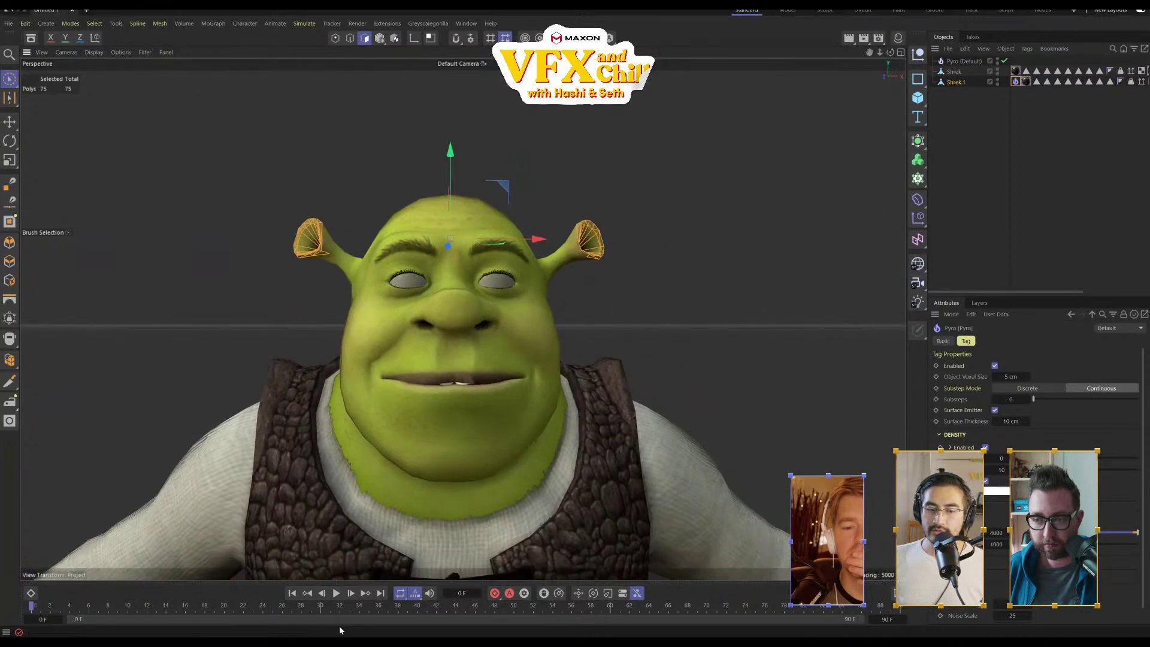
left_click(1031, 212)
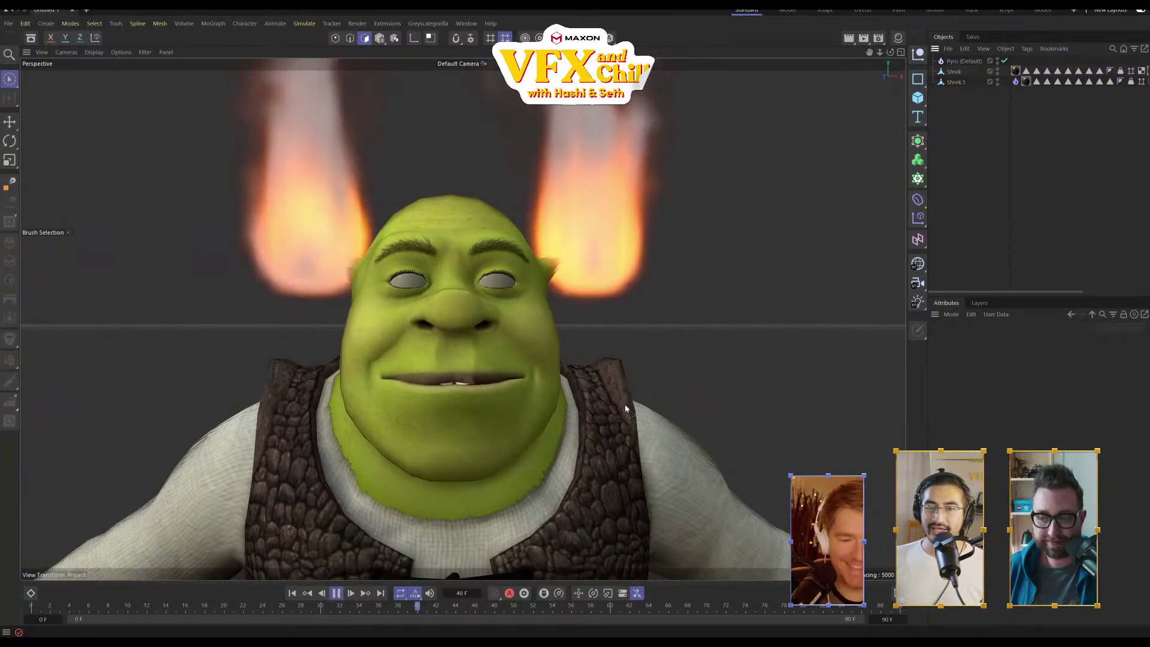
left_click_drag(572, 411, 532, 427, "alt")
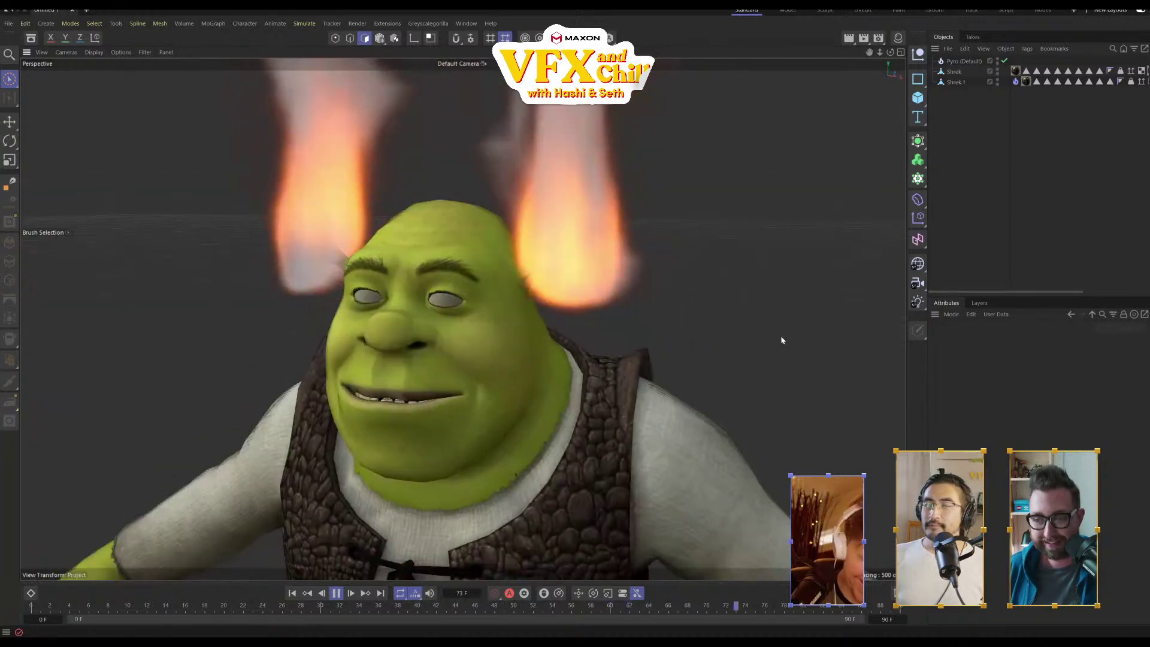
left_click_drag(750, 333, 661, 335, "alt")
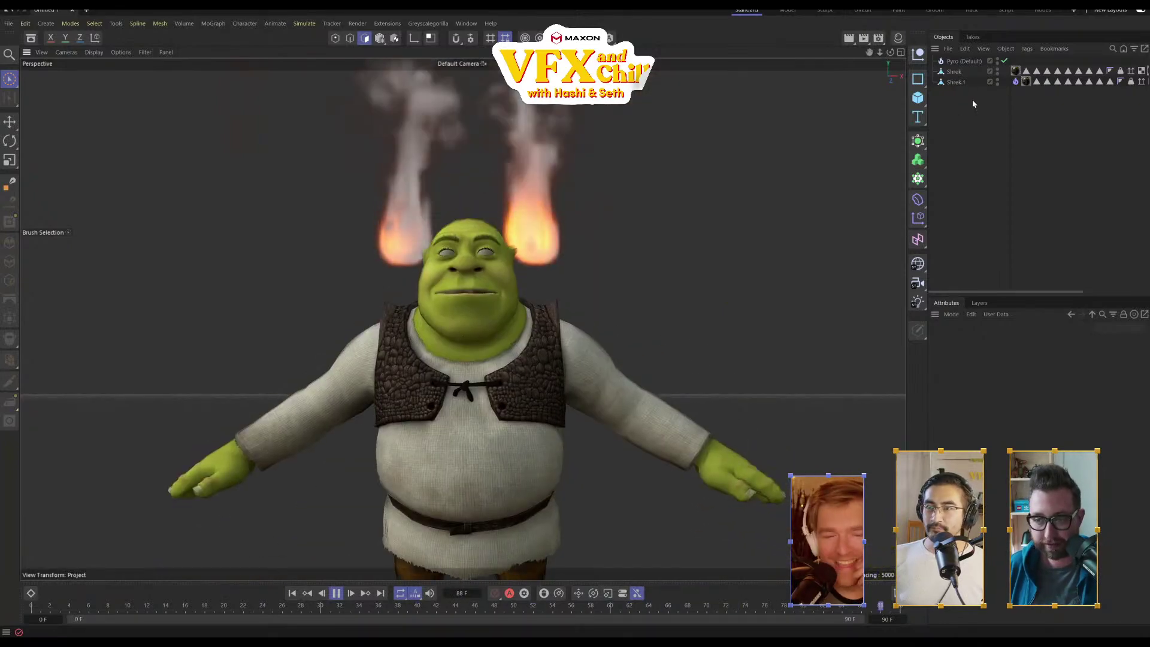
Group the Shrek body and the split ear mesh under a null and activate the Move tool on it
left_click(955, 82)
left_click(953, 72, "shift")
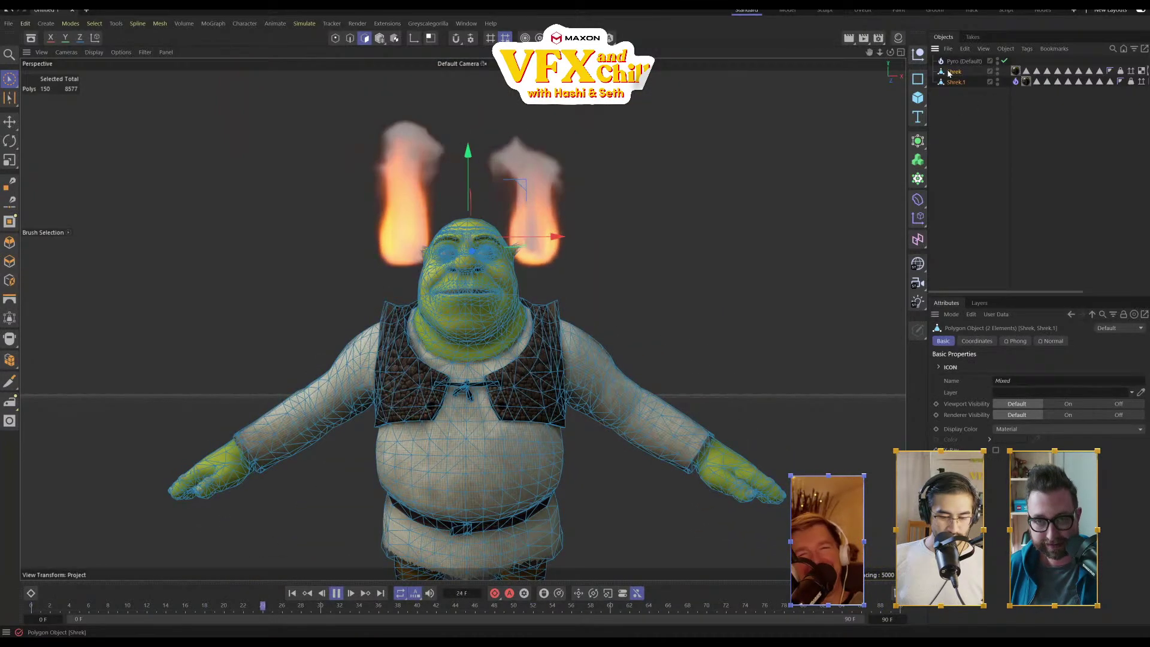
key("alt+g")
left_click(954, 73)
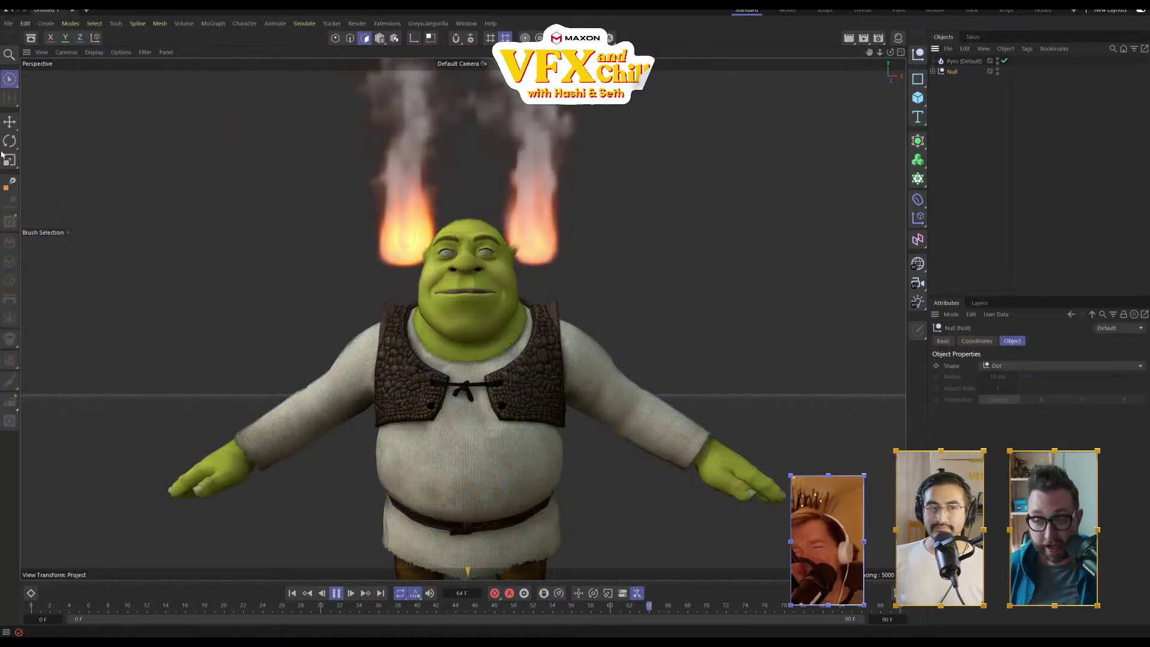
left_click(9, 122)
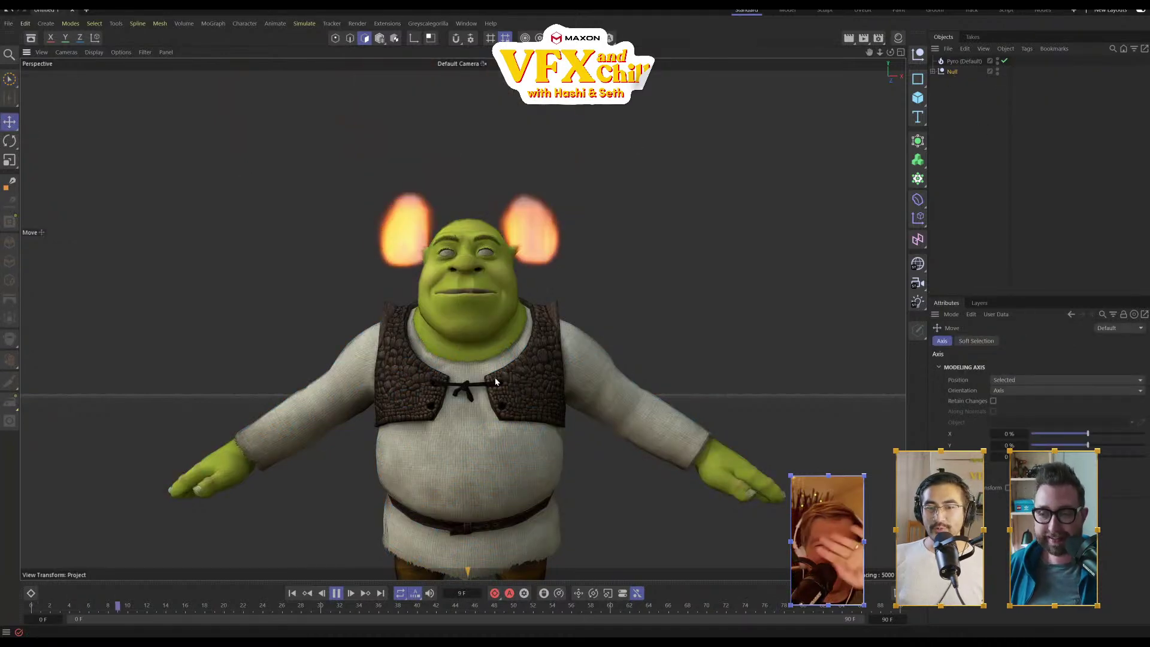
left_click_drag(538, 438, 514, 400)
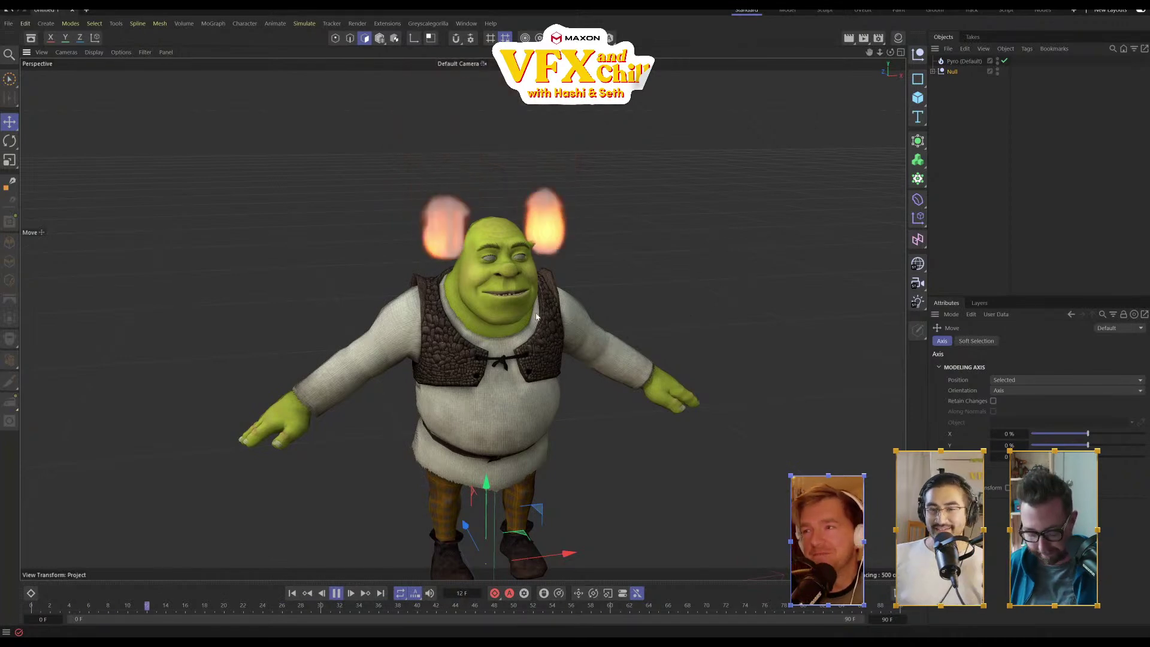
Inspect the flames and smoke rising from the ears from several angles during playback
scroll(568, 288, "up", 3)
middle_click_drag(553, 254, 610, 325, "alt")
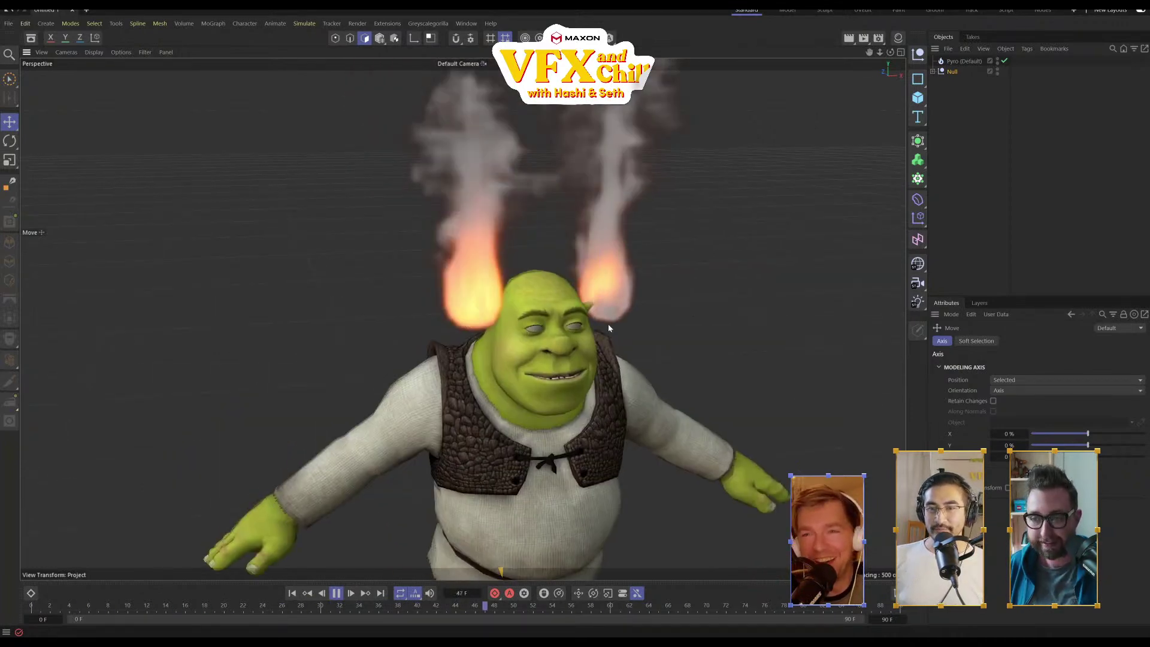
left_click_drag(610, 325, 594, 301, "alt")
middle_click_drag(594, 302, 574, 350, "alt")
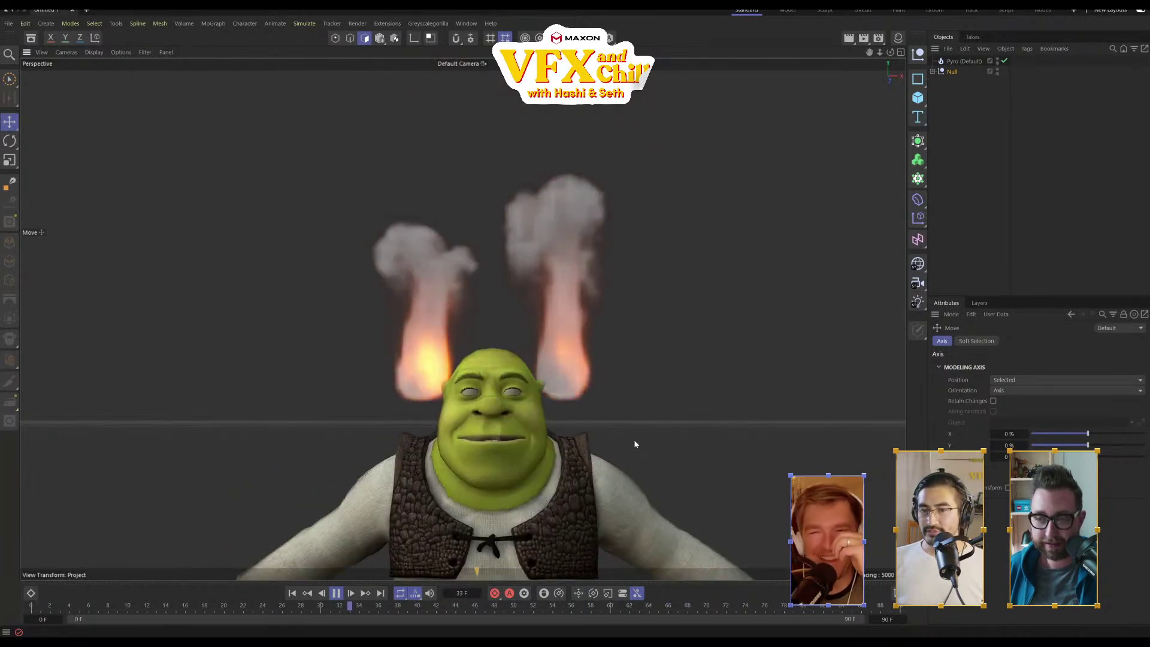
left_click_drag(638, 445, 649, 422, "alt")
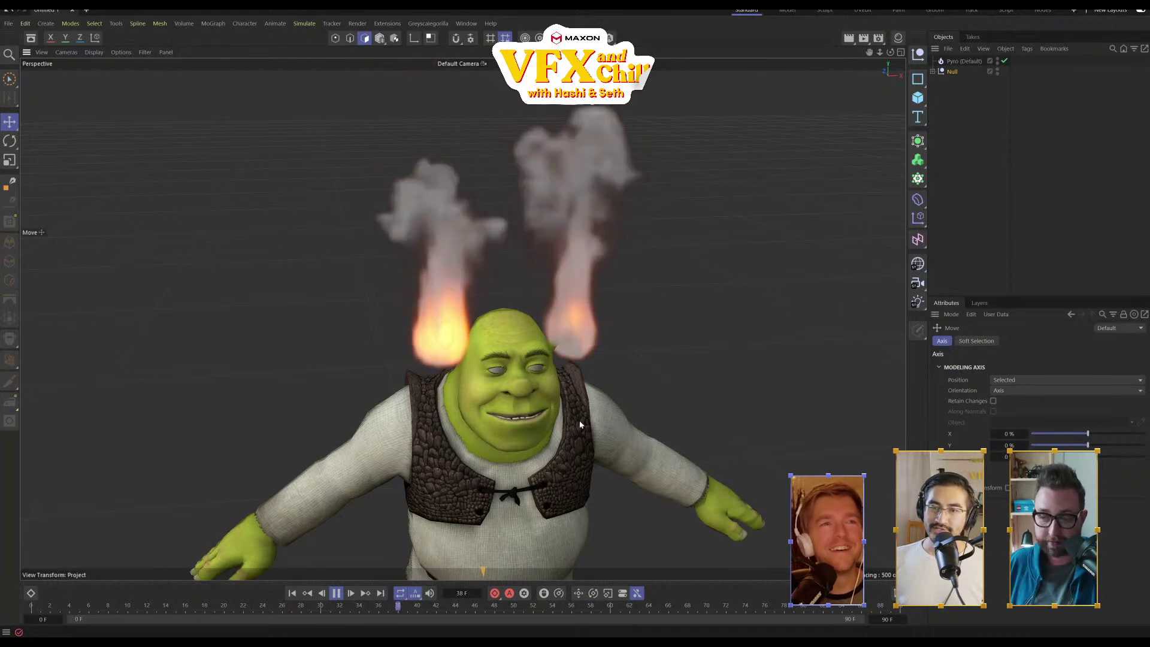
left_click_drag(580, 421, 626, 397, "alt")
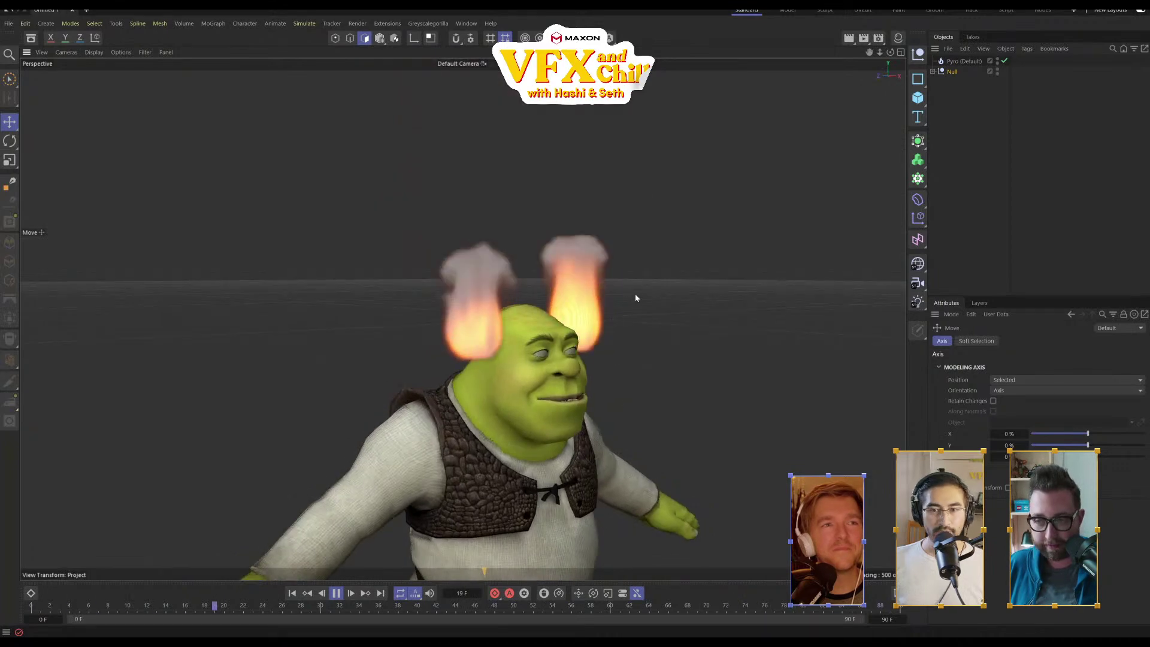
left_click_drag(635, 296, 615, 367, "alt")
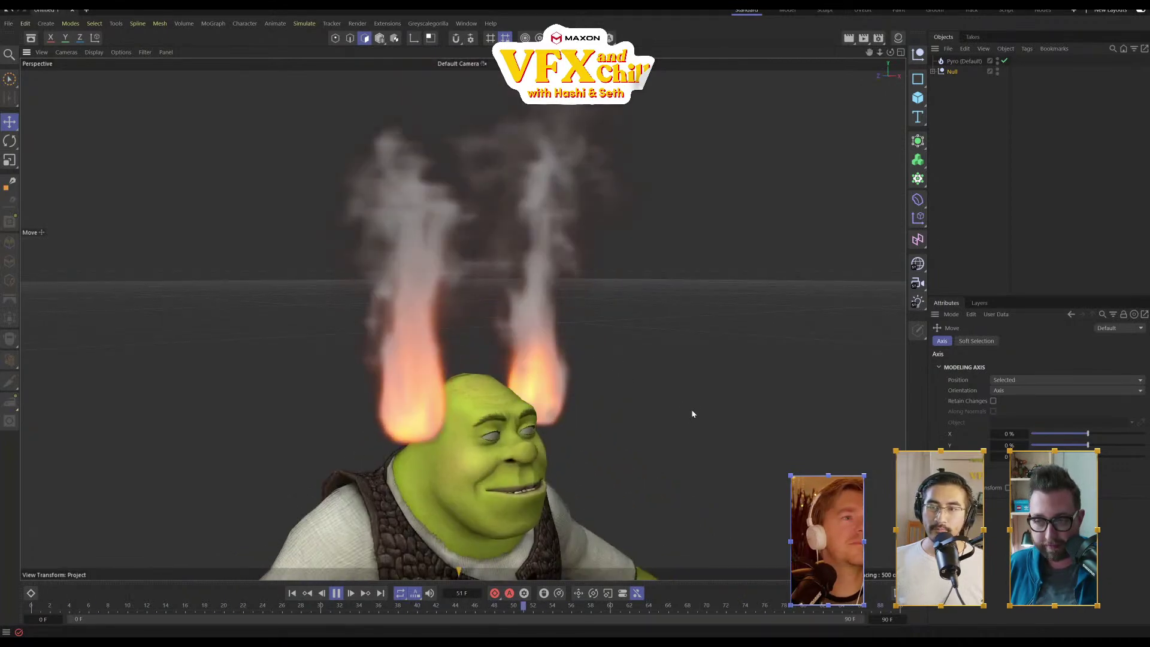
Stop the playback, scrub the Pyro simulation to frame 61 to view the ear flames from the front, and return to frame 0
left_click(1020, 115)
key("space")
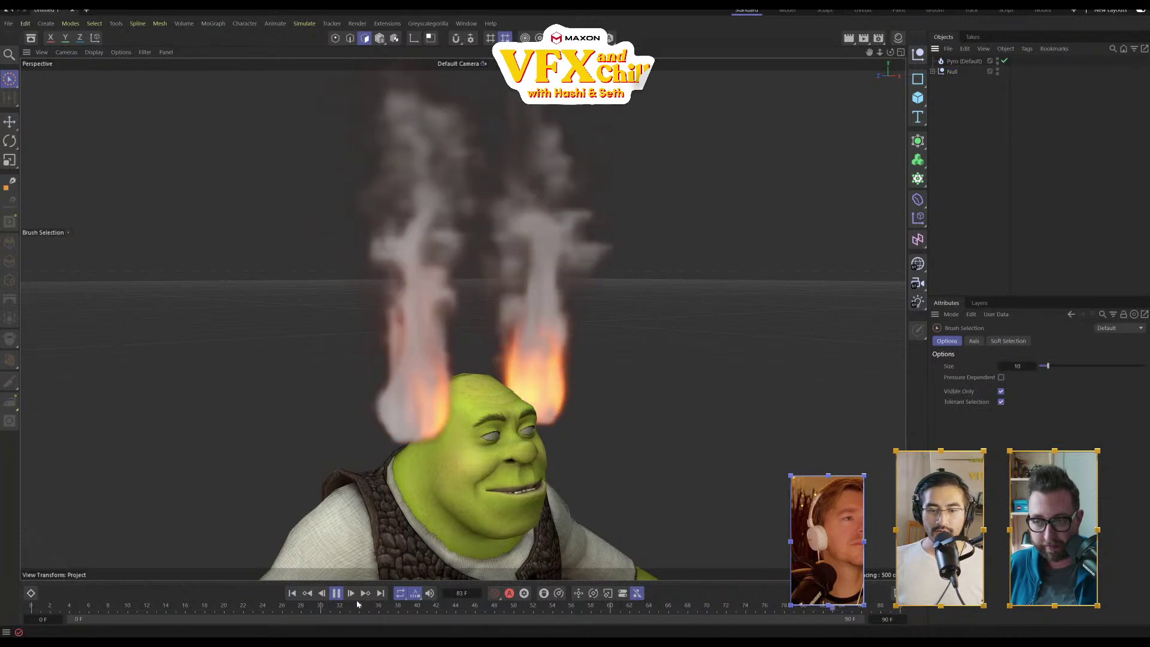
left_click(337, 593)
left_click_drag(61, 608, 619, 622)
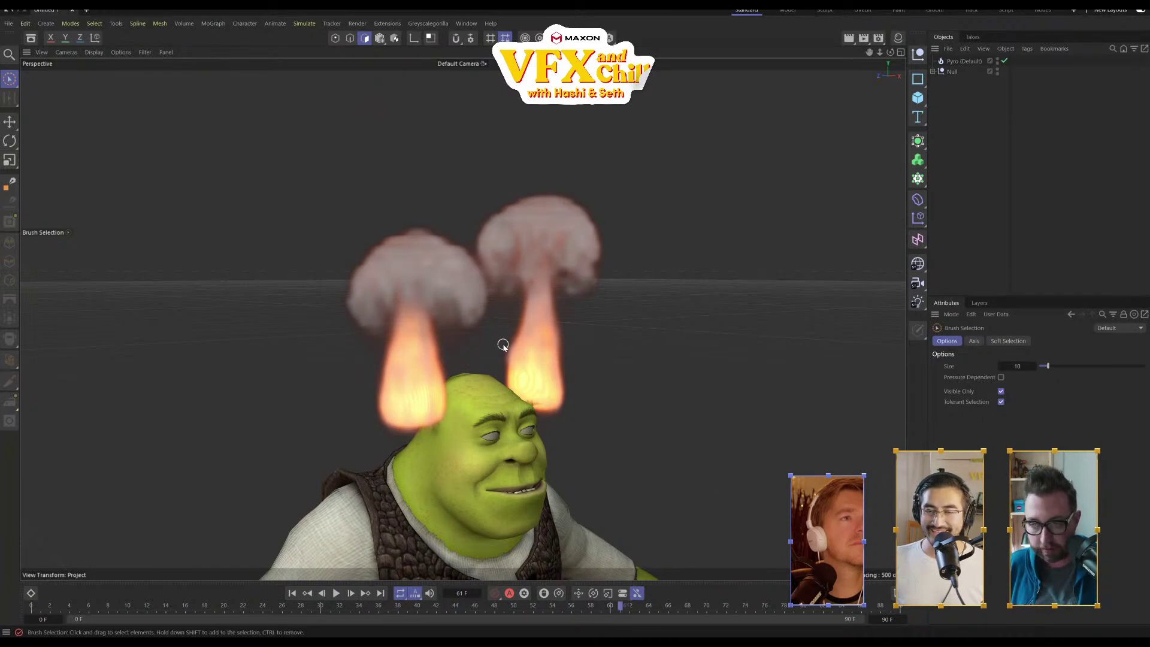
left_click_drag(639, 432, 559, 396, "alt")
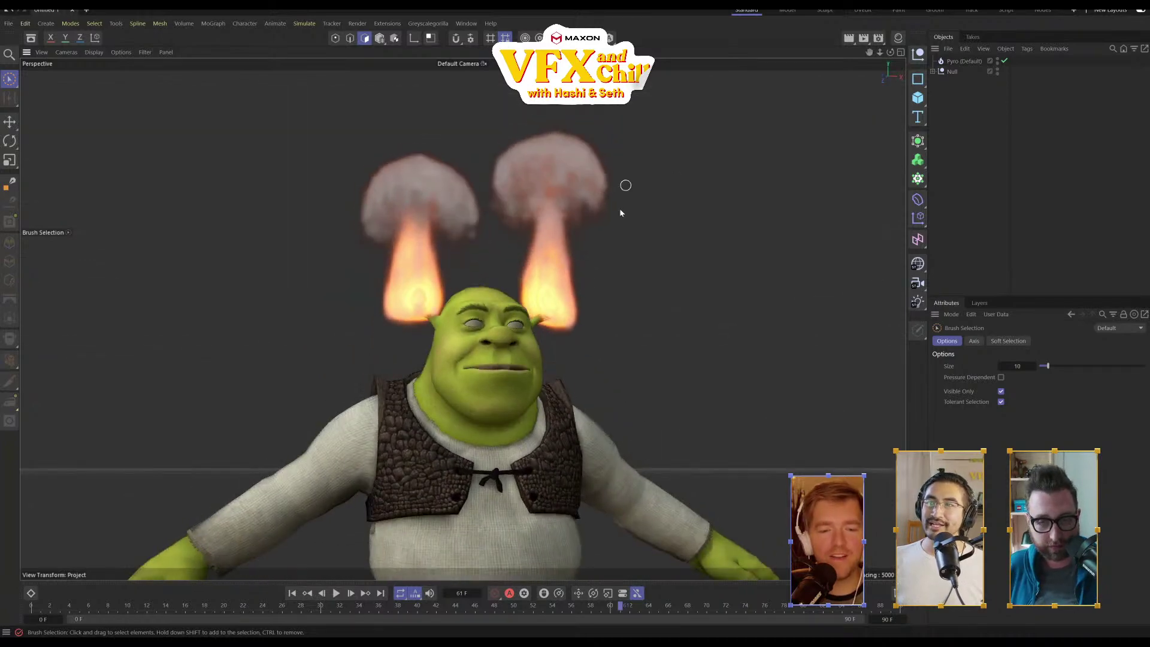
left_click(36, 609)
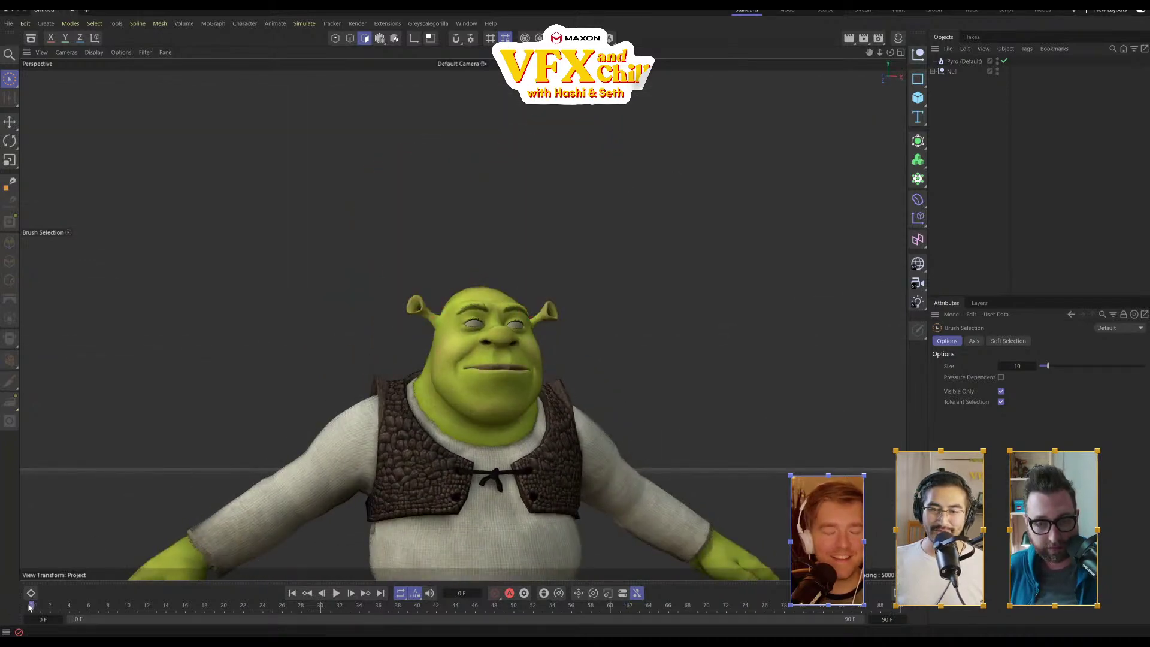
Expand the null group and rename the split ear mesh Shrek.1 as EARS
left_click(951, 71)
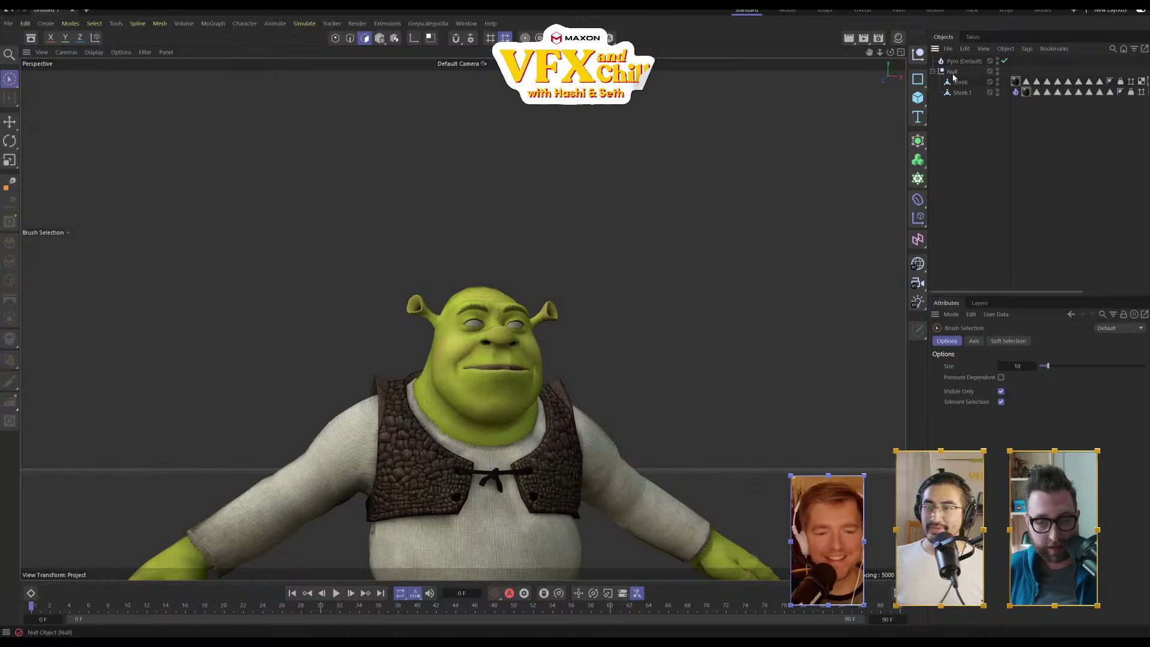
left_click(1017, 92)
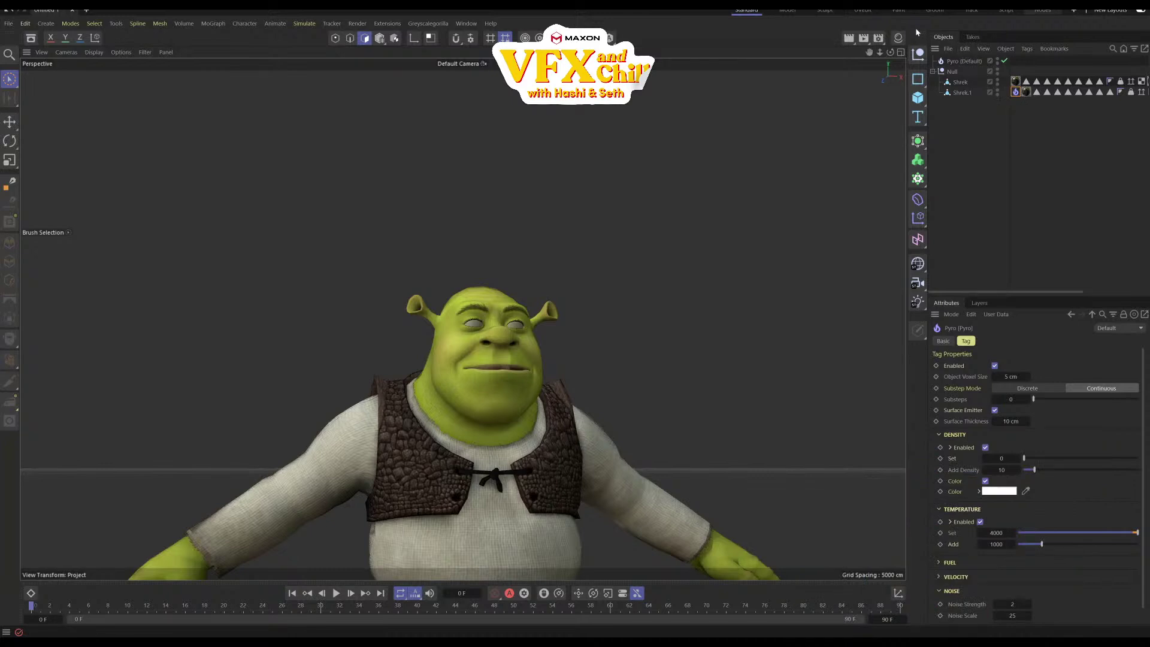
left_click(961, 82)
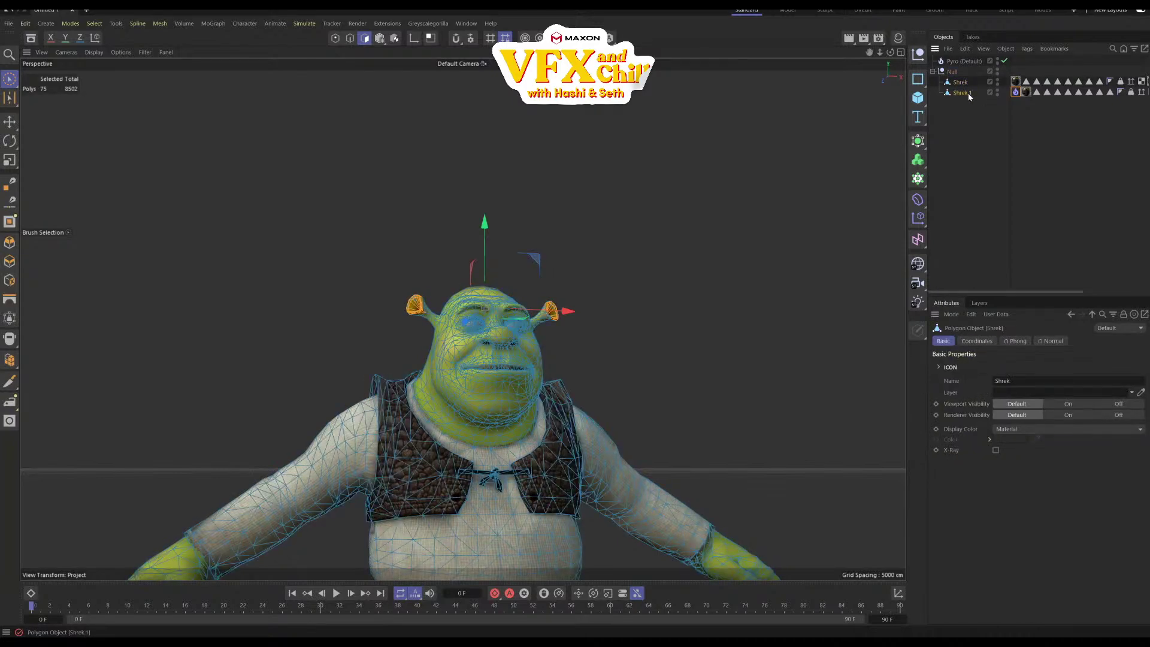
double_click(962, 93)
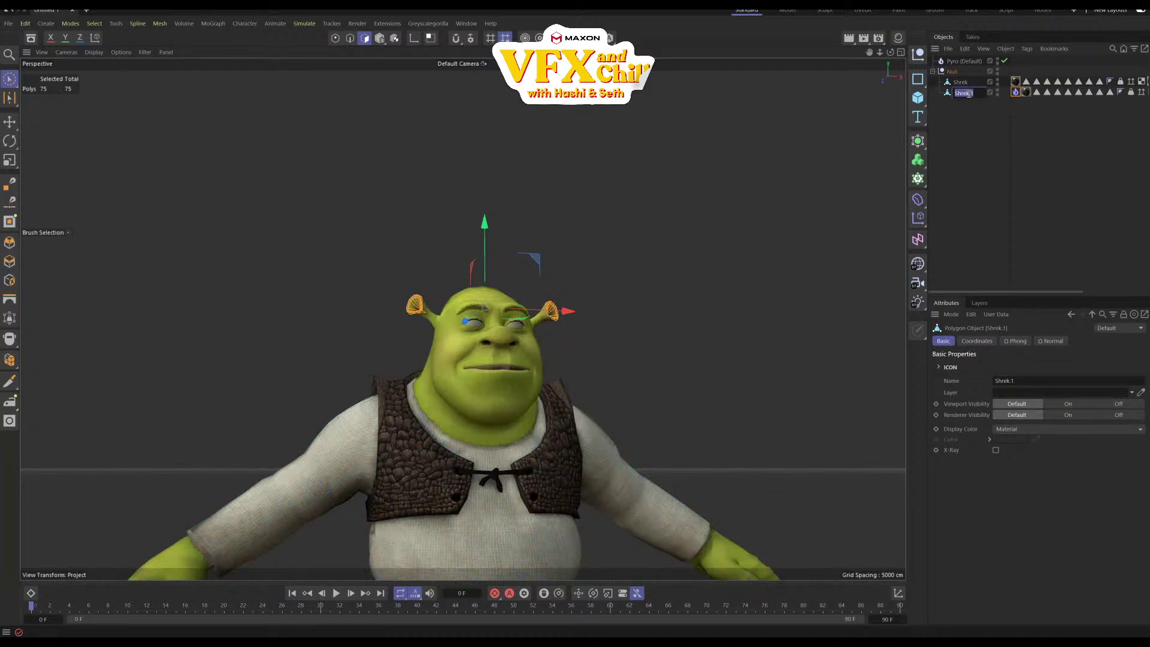
key("Return")
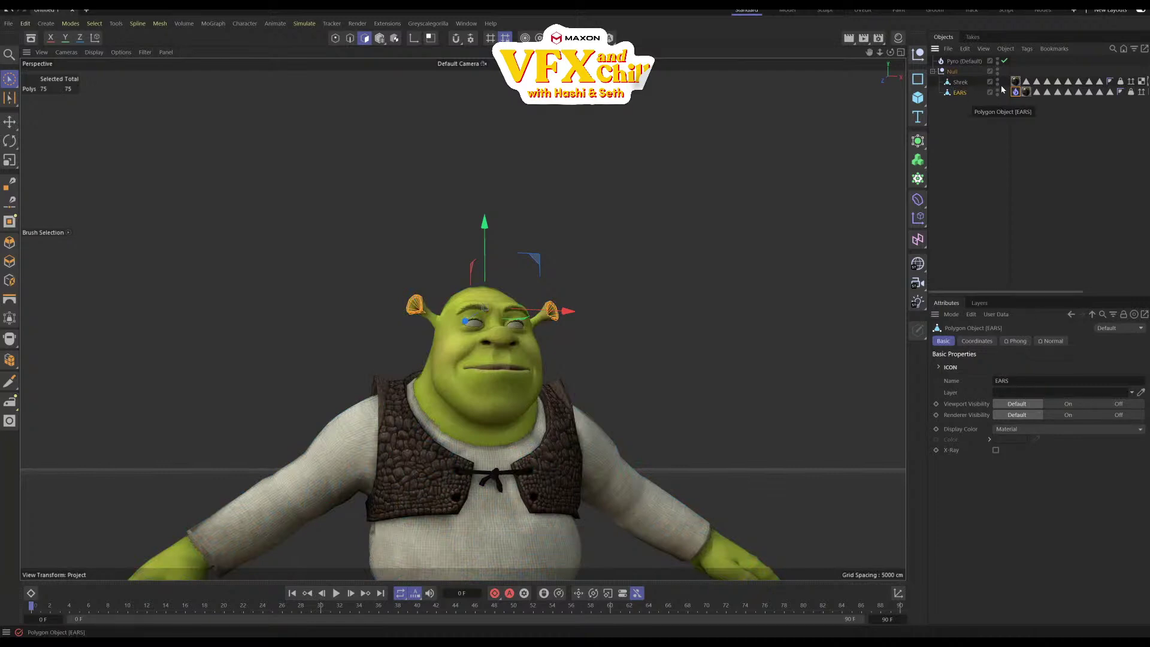
left_click(981, 100)
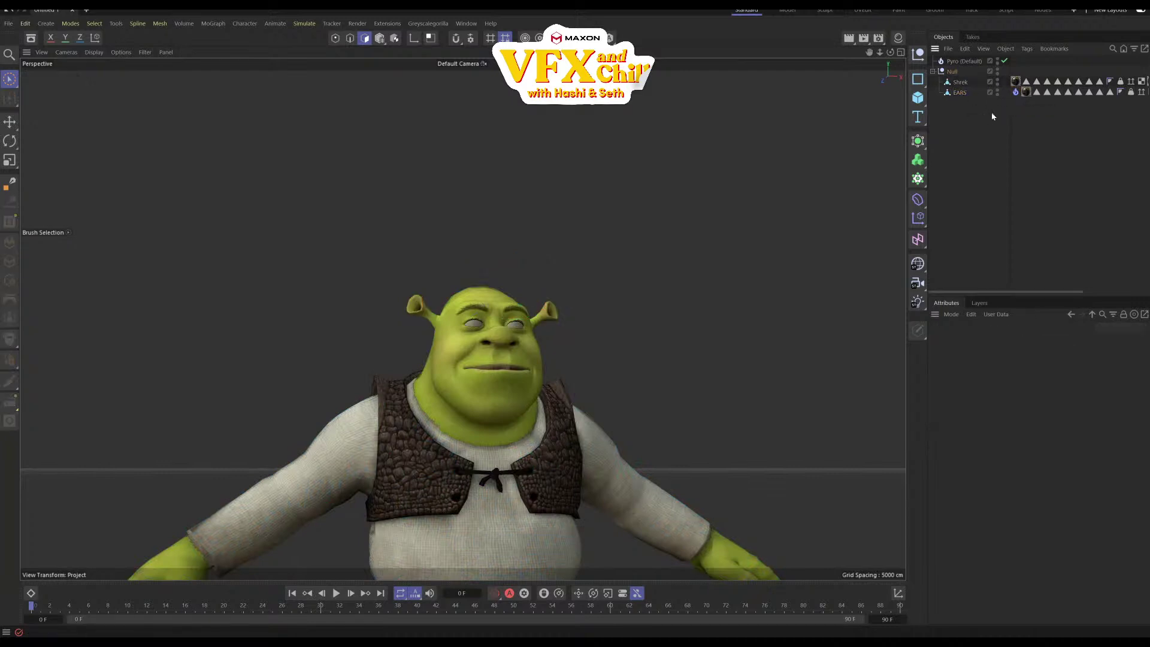
Delete the first material tag and the polygon selection tags next to it from the EARS object
left_click(1026, 92)
left_click(1110, 92, "shift")
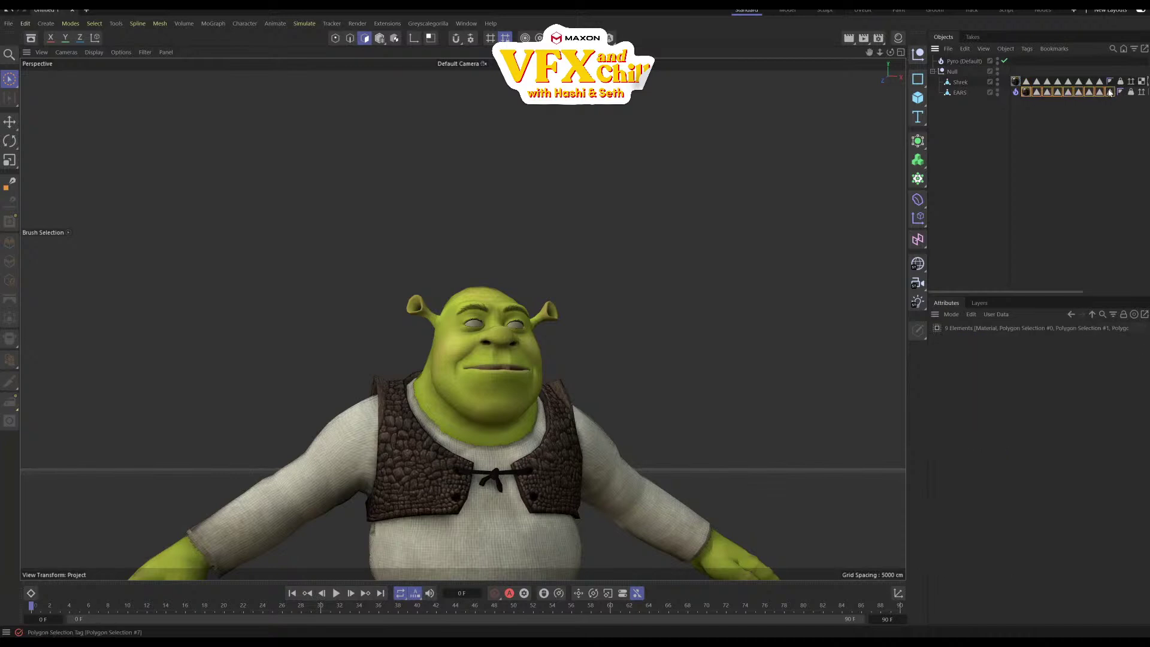
key("Delete")
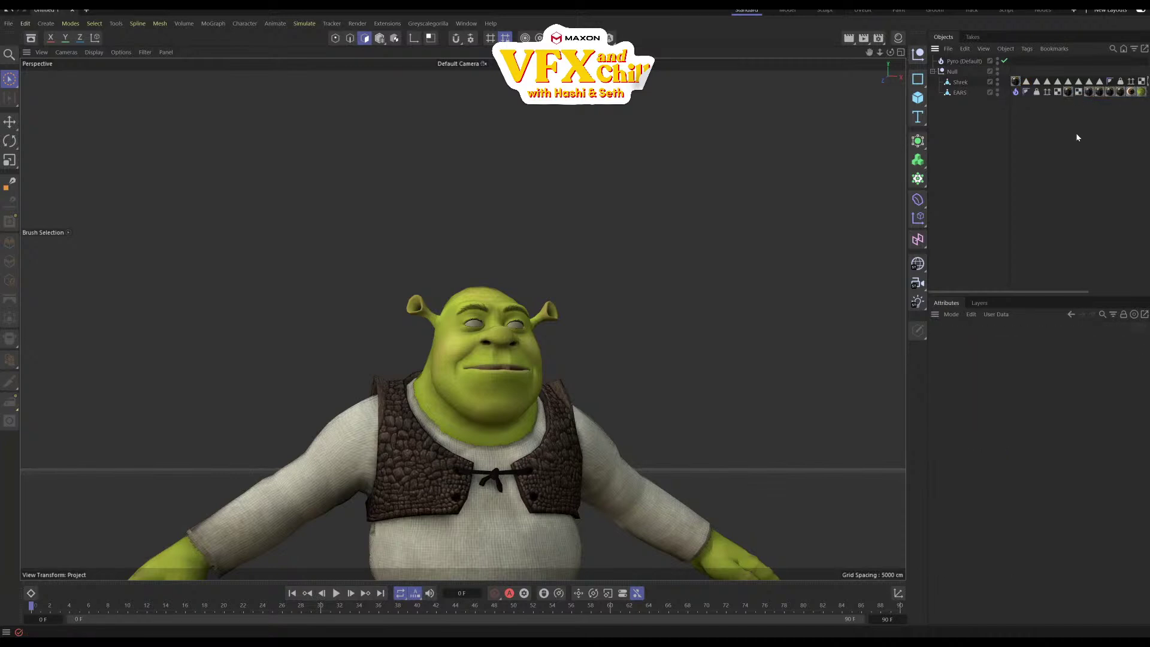
Examine the EARS mesh up close on the model and check the object properties of the Pyro object
left_click(962, 93)
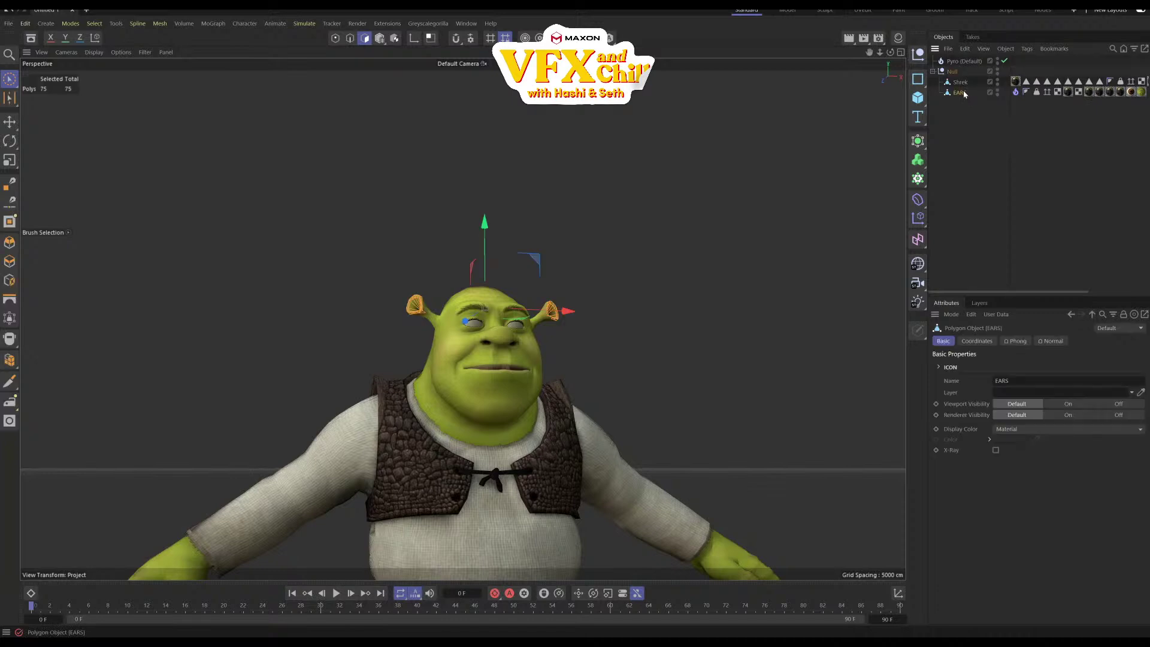
left_click_drag(525, 302, 561, 351, "alt")
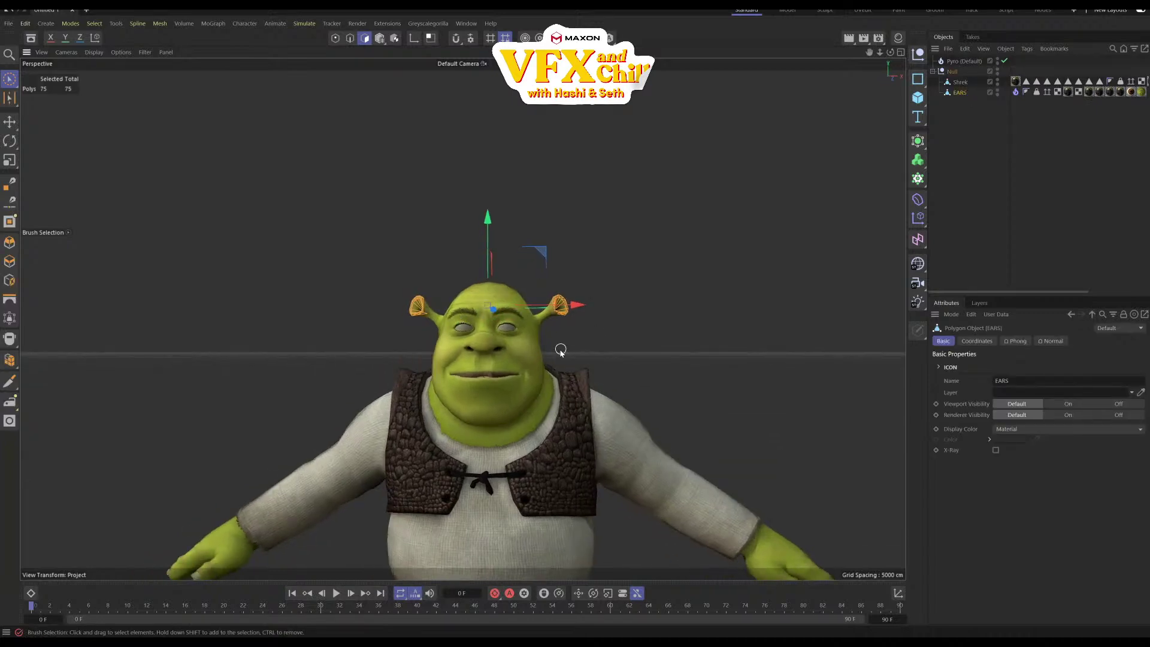
scroll(580, 341, "up", 6)
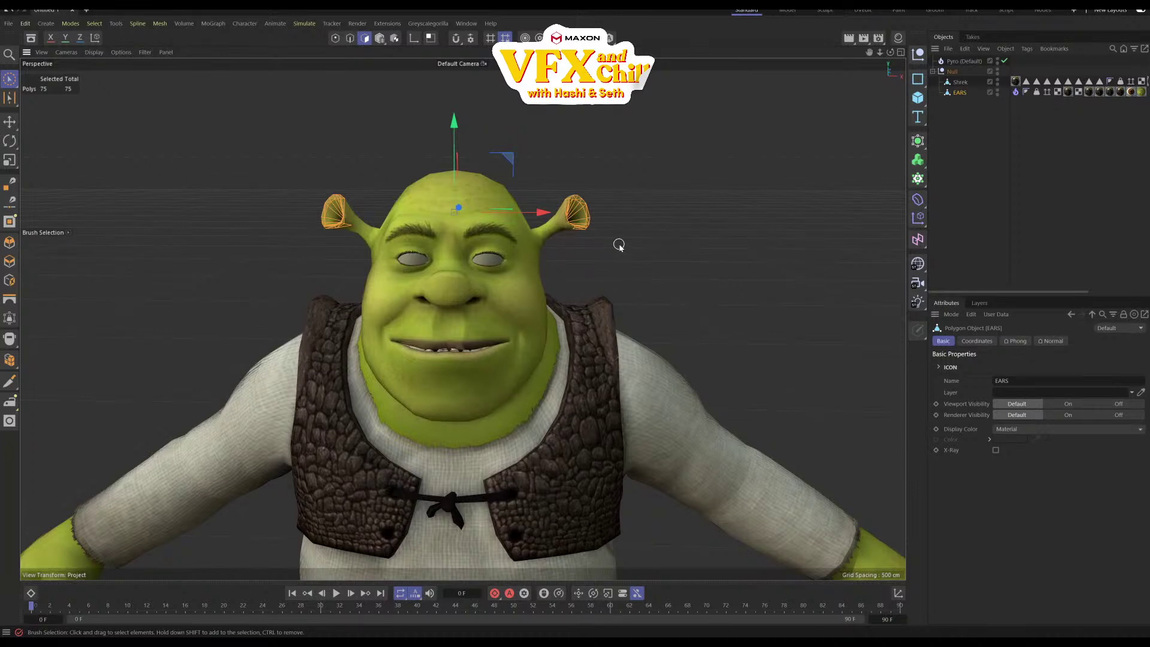
left_click(1020, 128)
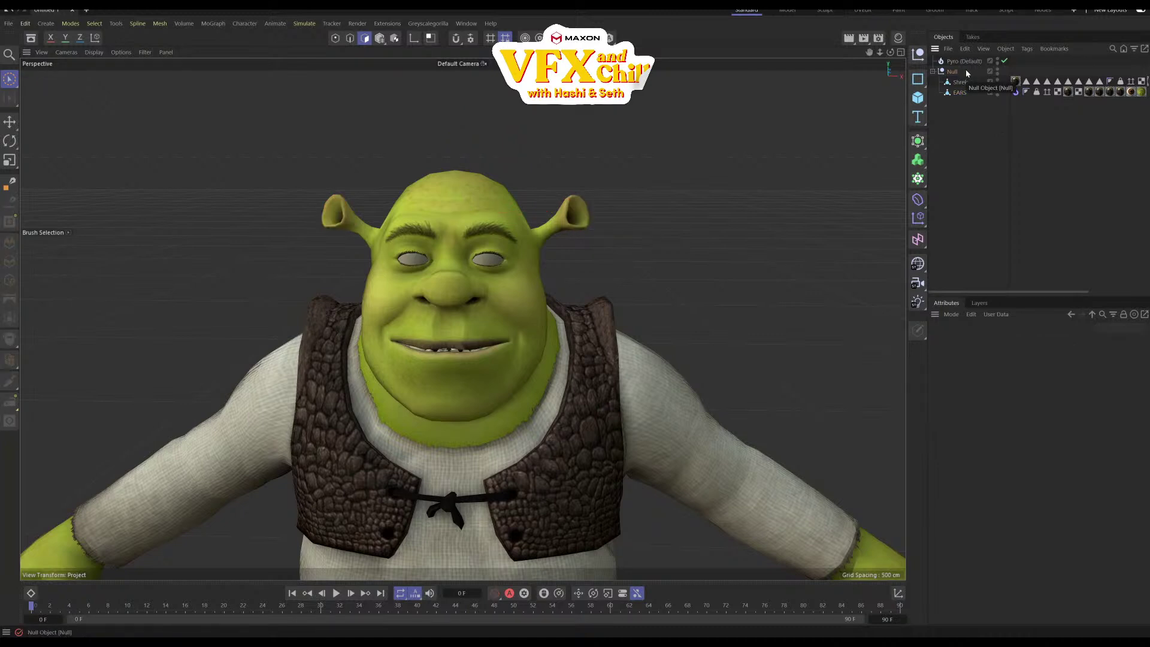
left_click(966, 61)
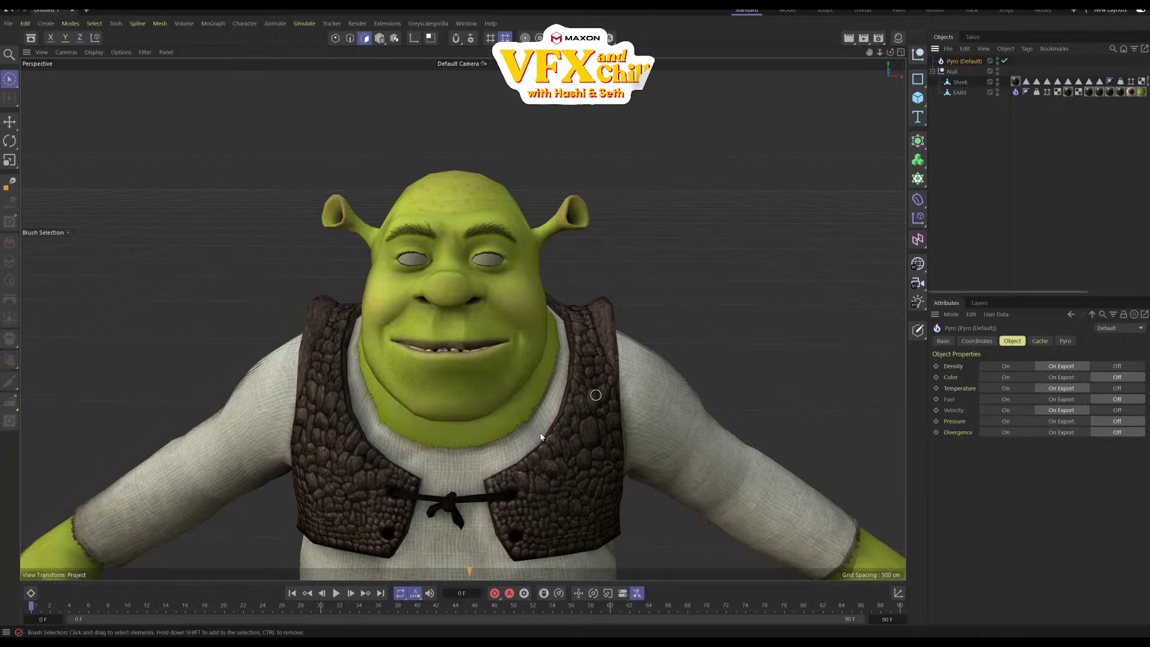
scroll(486, 456, "down", 6)
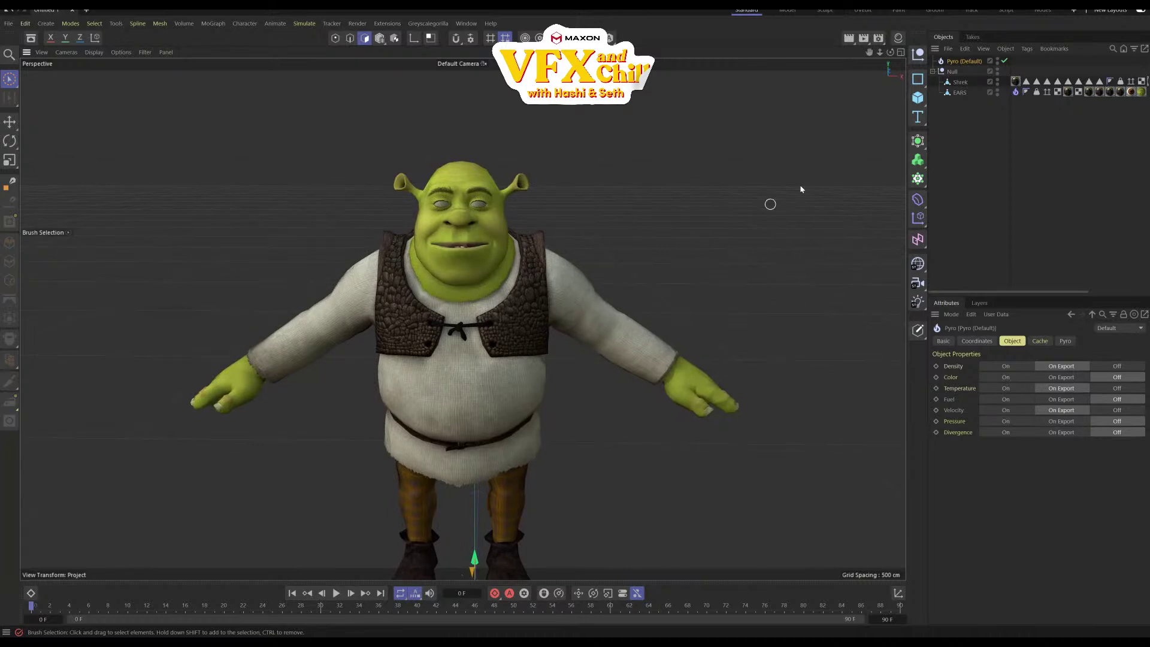
Browse the PYROMANIA folder and open the project Jeep_0004.c4d
left_click(8, 24)
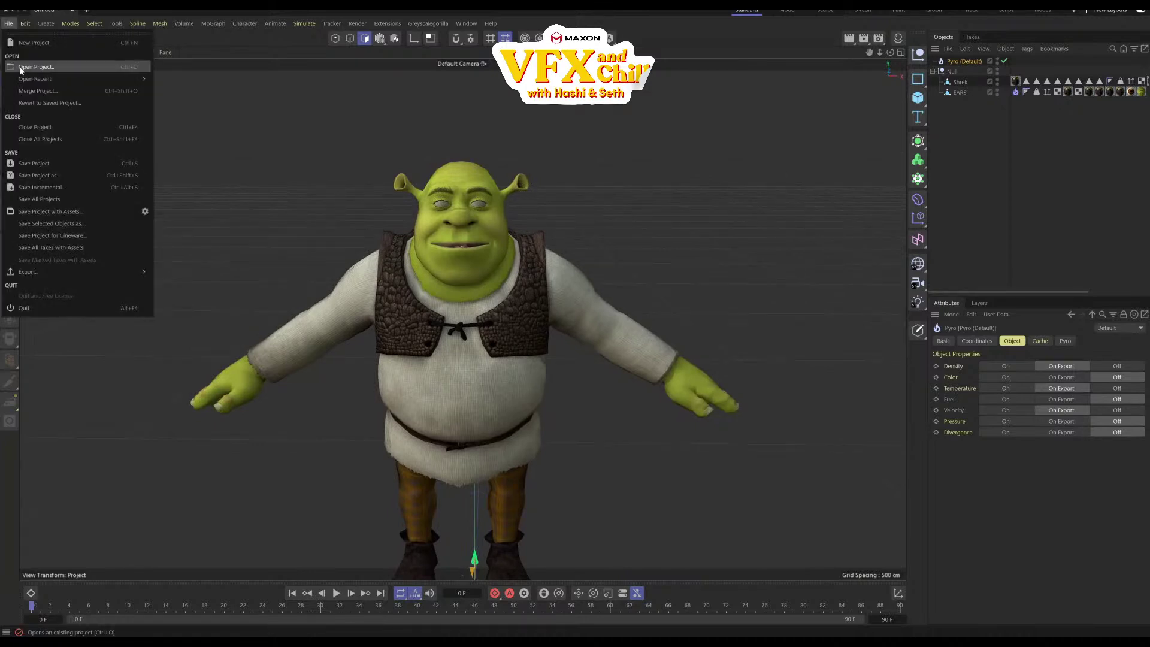
mouse_move(23, 82)
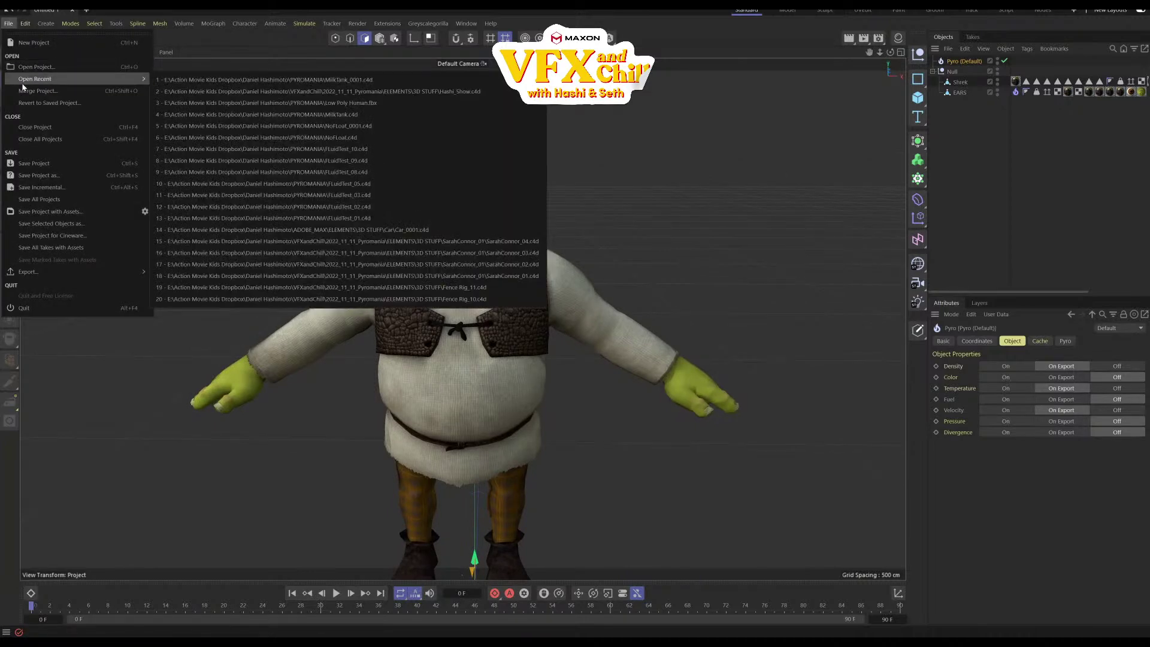
left_click(30, 66)
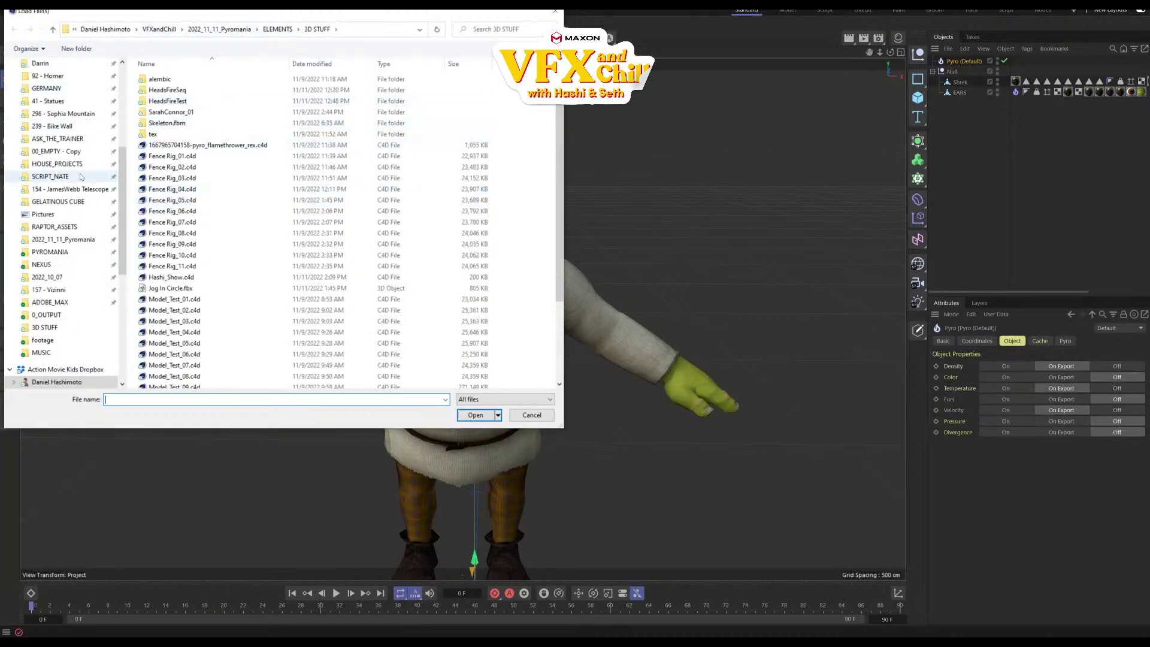
left_click(76, 253)
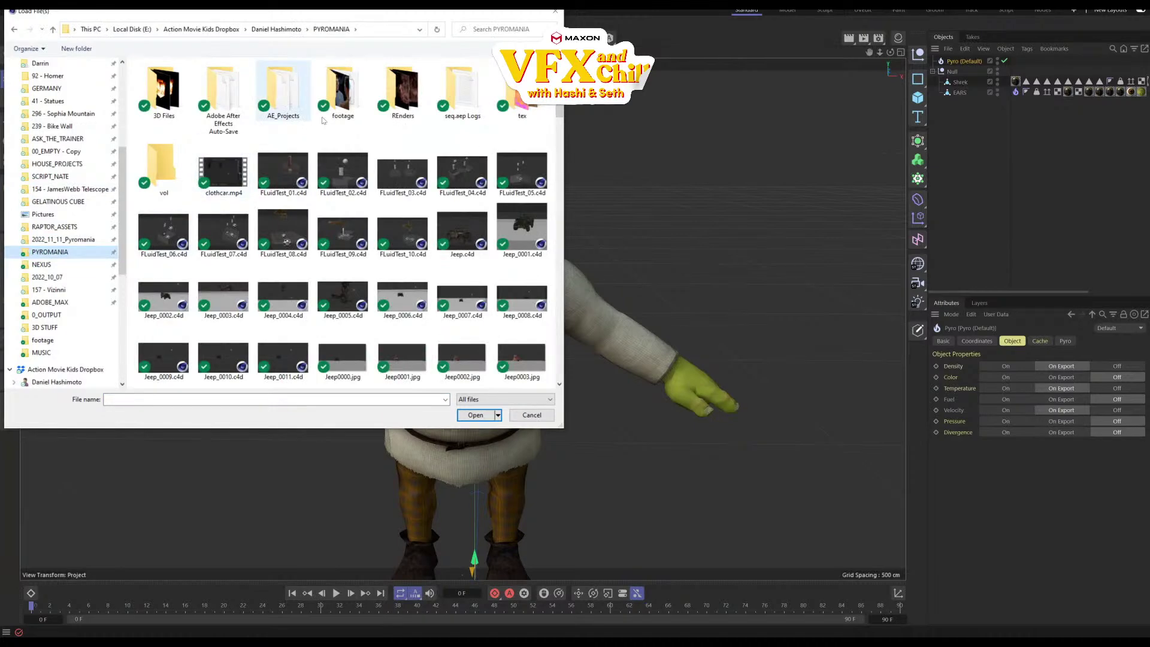
double_click(161, 90)
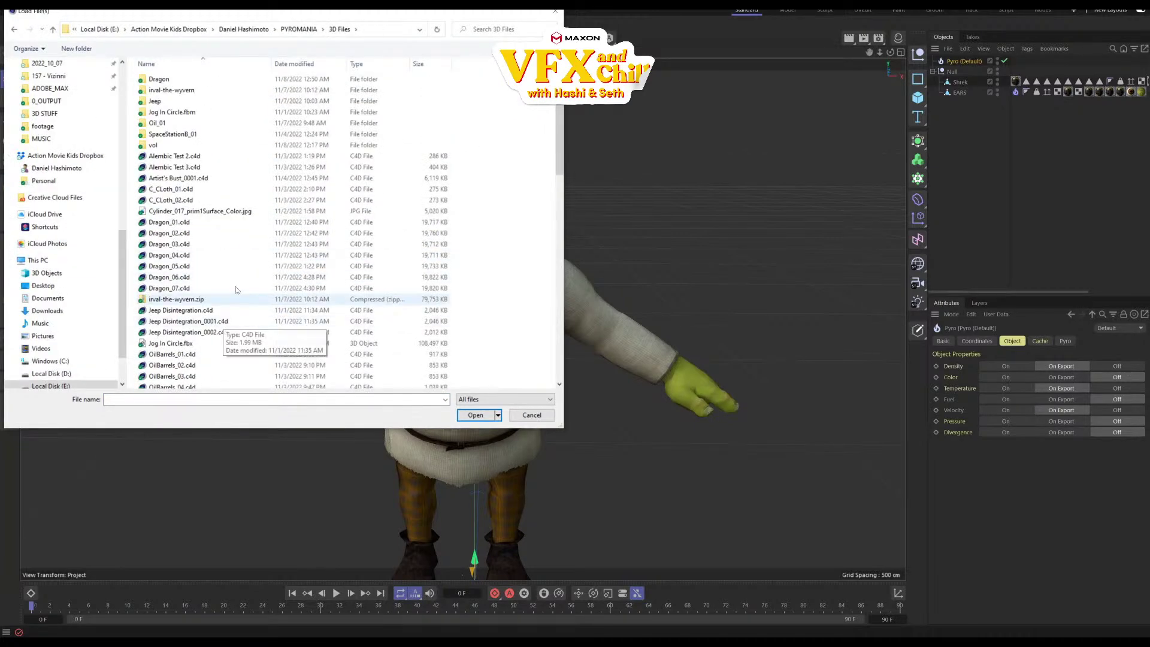
left_click(299, 29)
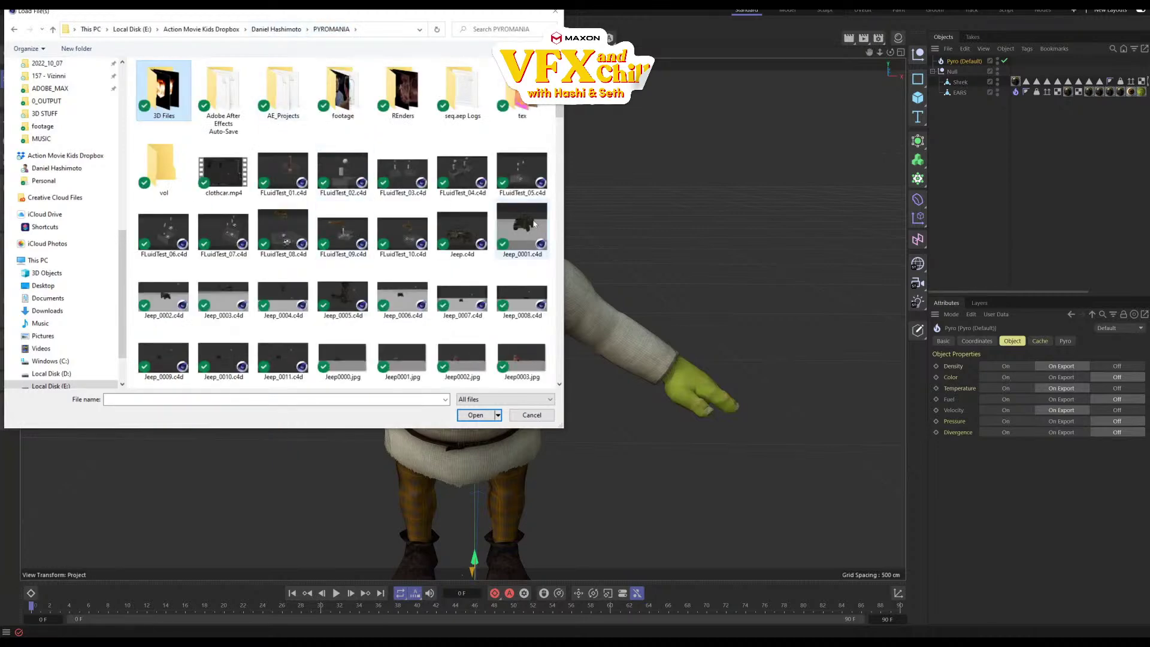
scroll(399, 135, "down", 5)
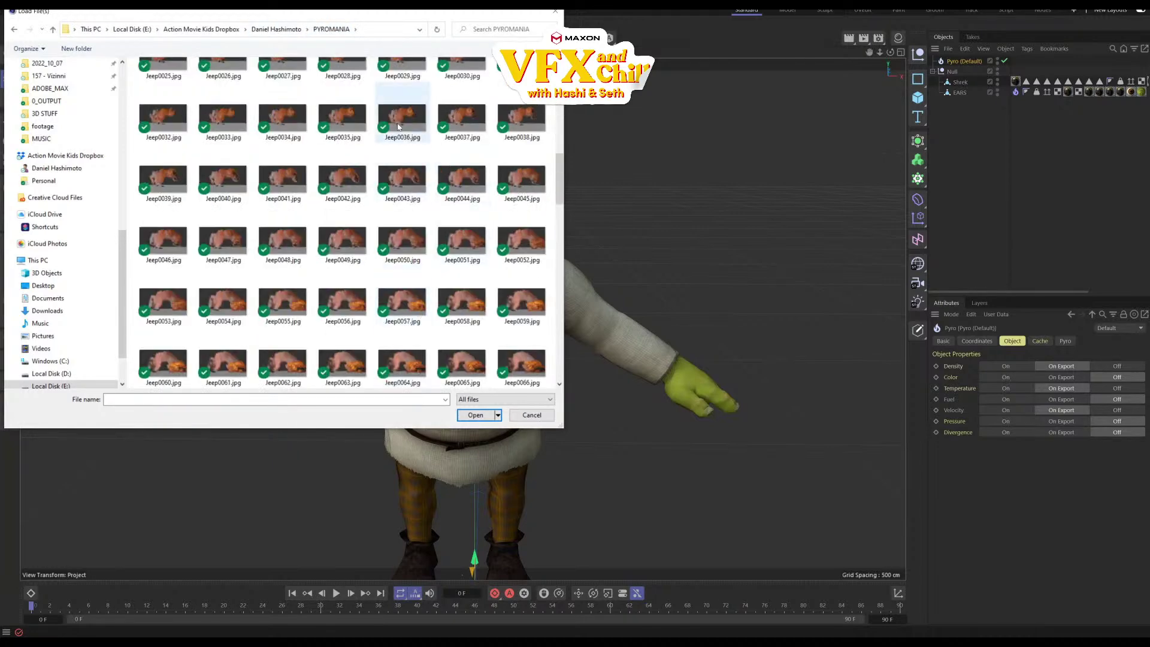
scroll(399, 136, "up", 5)
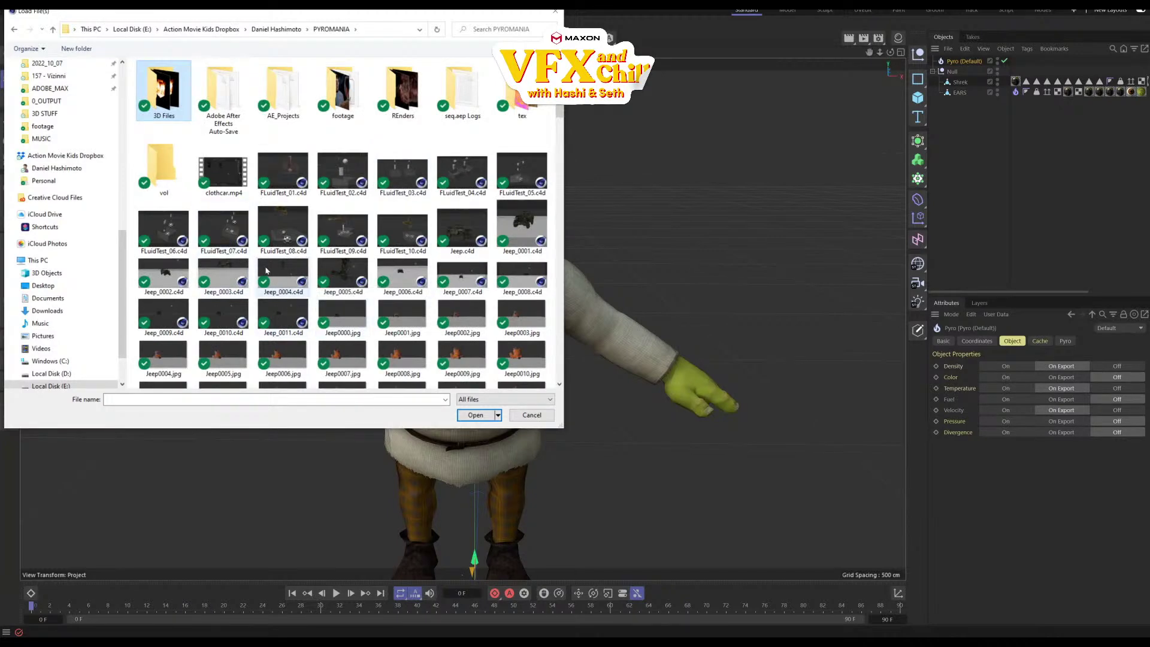
double_click(282, 277)
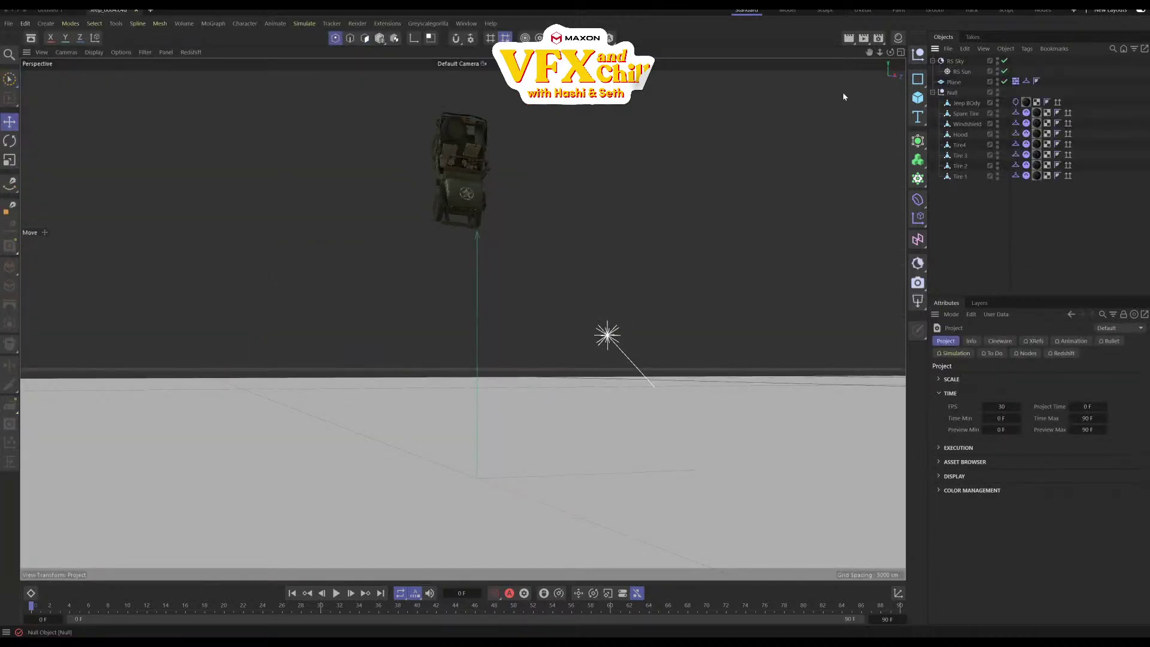
Close the Jeep project and look for another project file to open
left_click(9, 23)
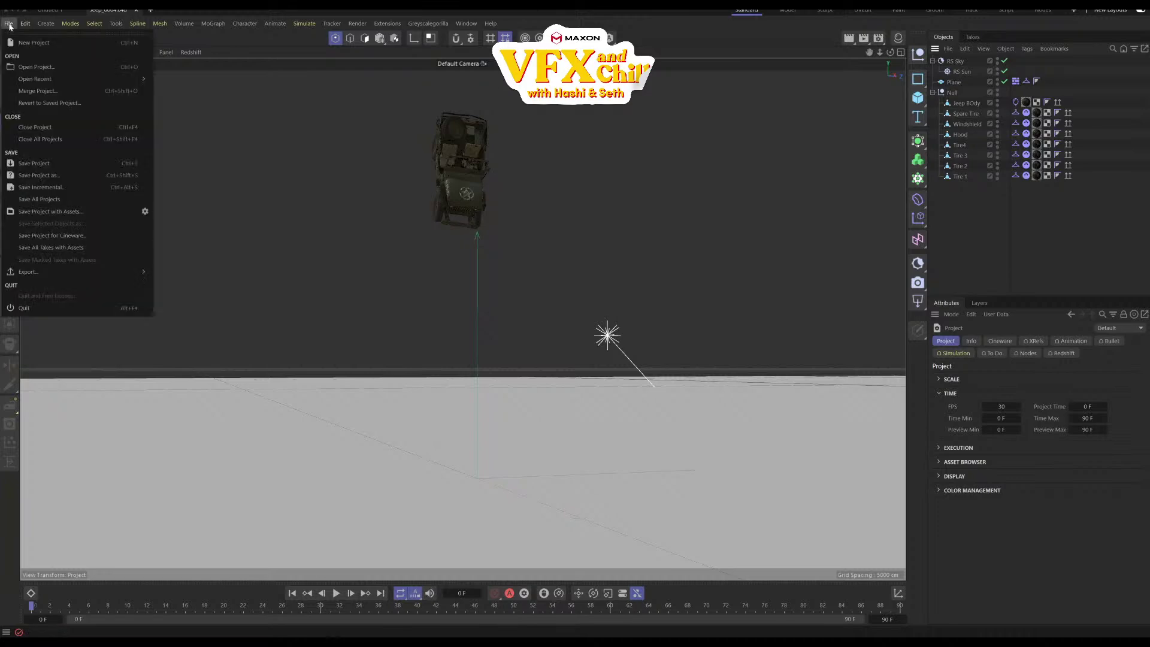
left_click(35, 127)
left_click(9, 24)
left_click(36, 66)
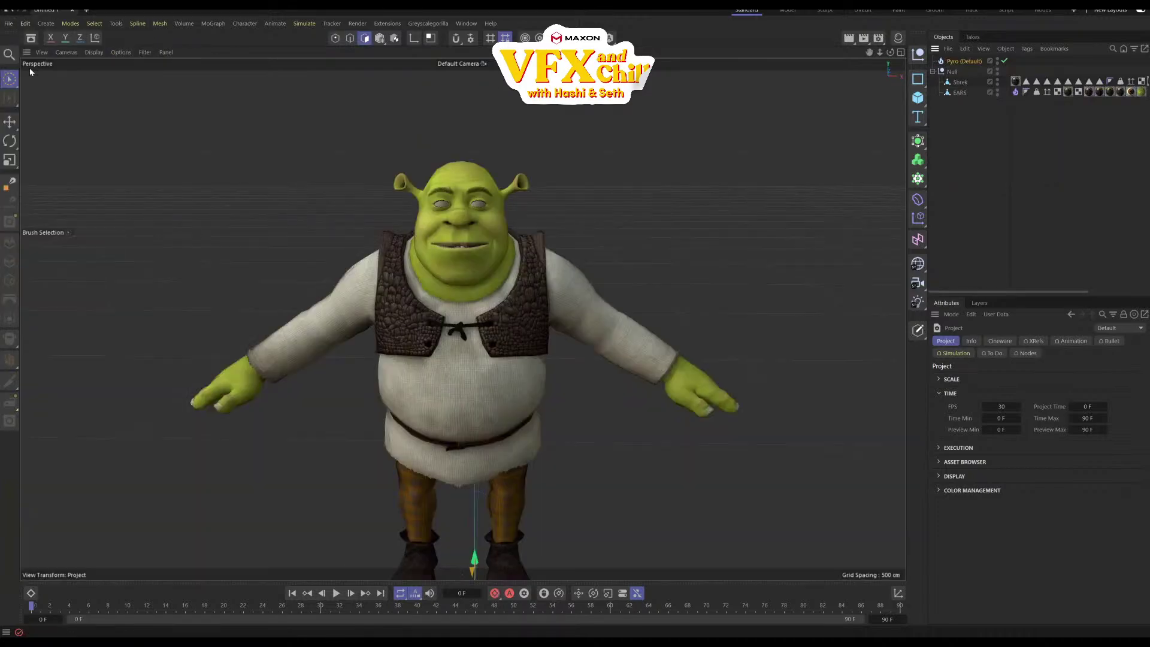
scroll(413, 282, "down", 6)
scroll(462, 233, "up", 5)
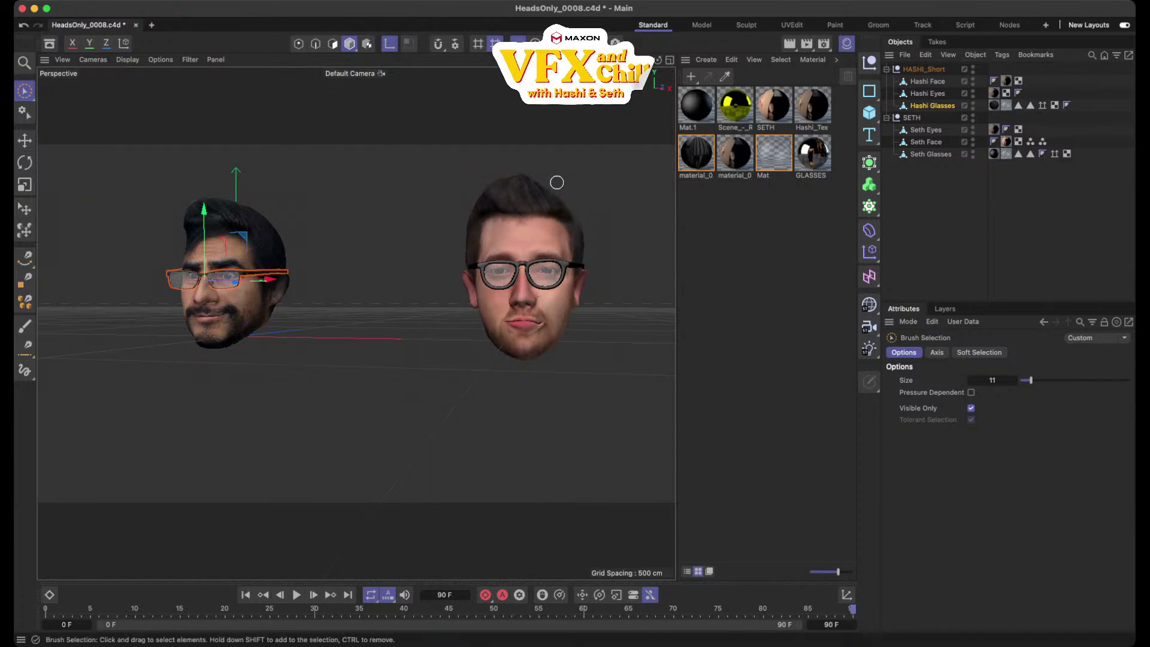
Hide the materials list in HeadsOnly_0008.c4d and view the two scanned heads from several angles
left_click(847, 44)
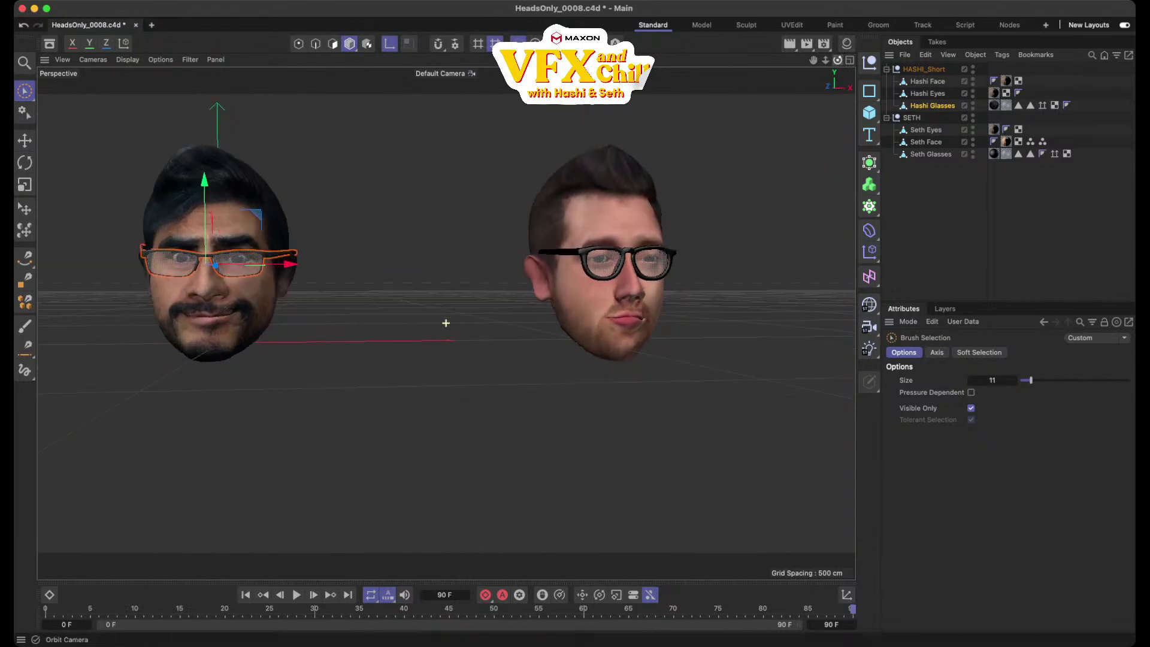
left_click_drag(444, 324, 445, 323, "alt")
middle_click_drag(738, 186, 709, 230, "alt")
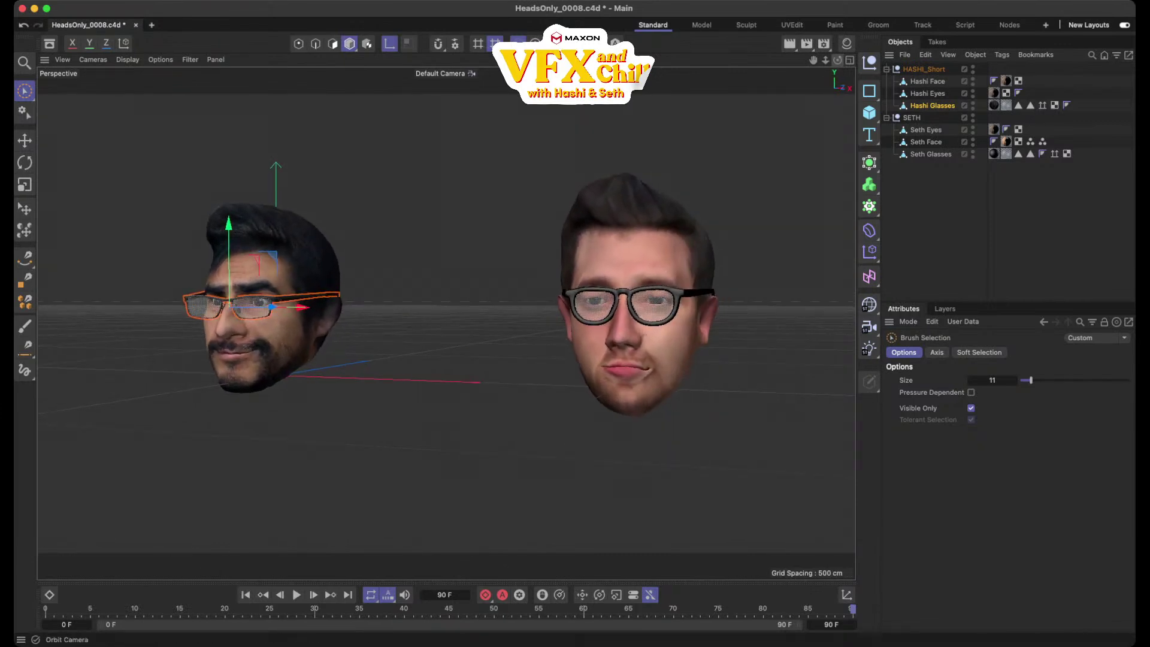
left_click_drag(444, 322, 445, 323, "alt")
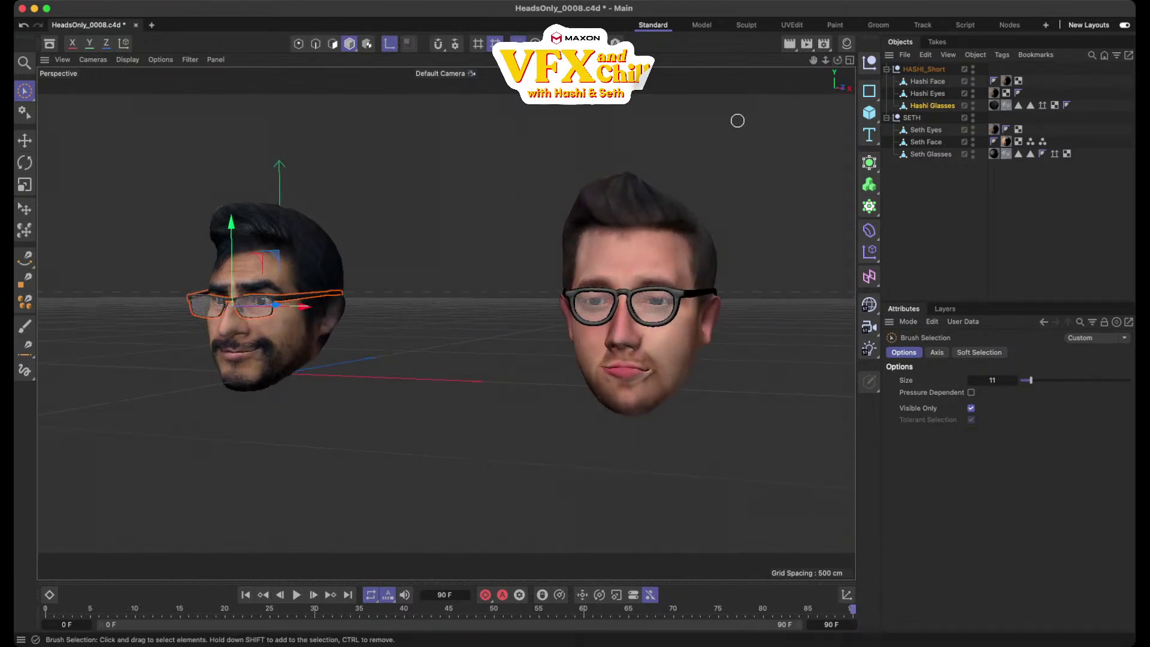
Add a Pyro simulation tag to the face mesh of the head with the thick black glasses
left_click(924, 70)
left_click(928, 94)
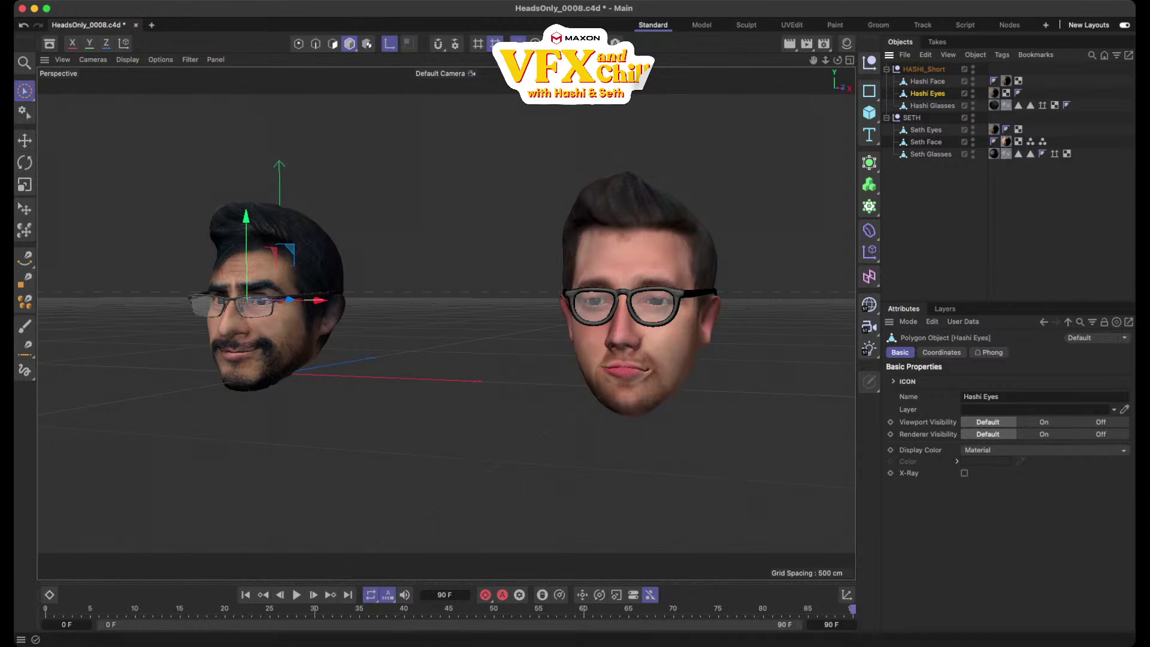
left_click(926, 142)
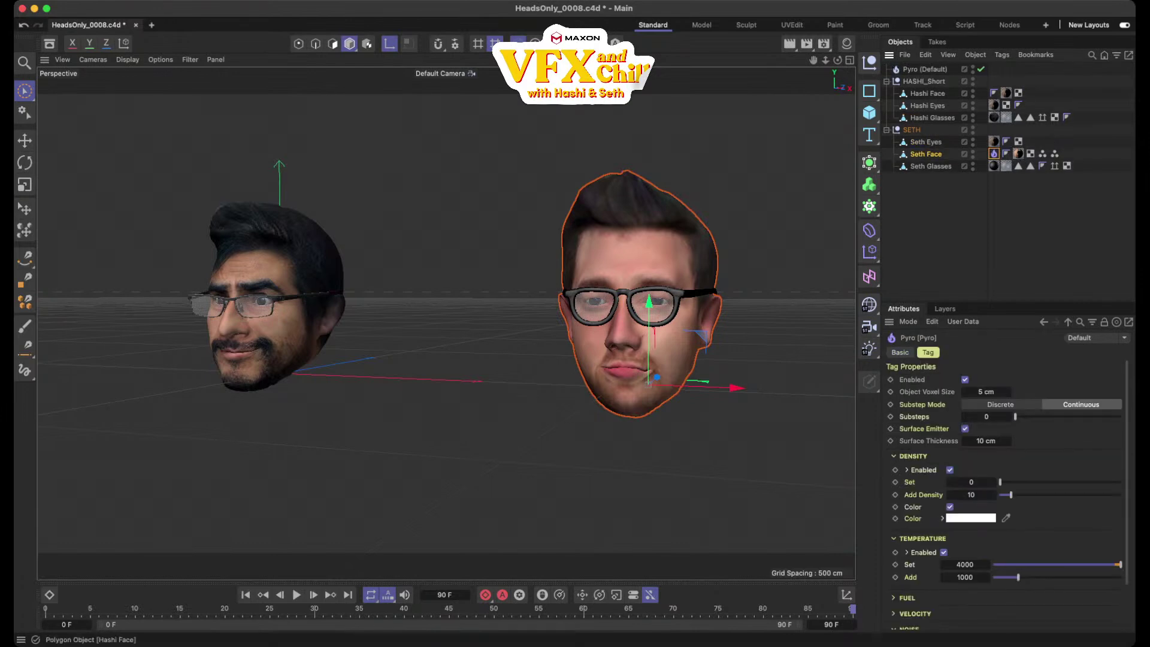
Undo the Pyro tag on the face of the head with thick black glasses and add one to its eyes mesh
key("F8")
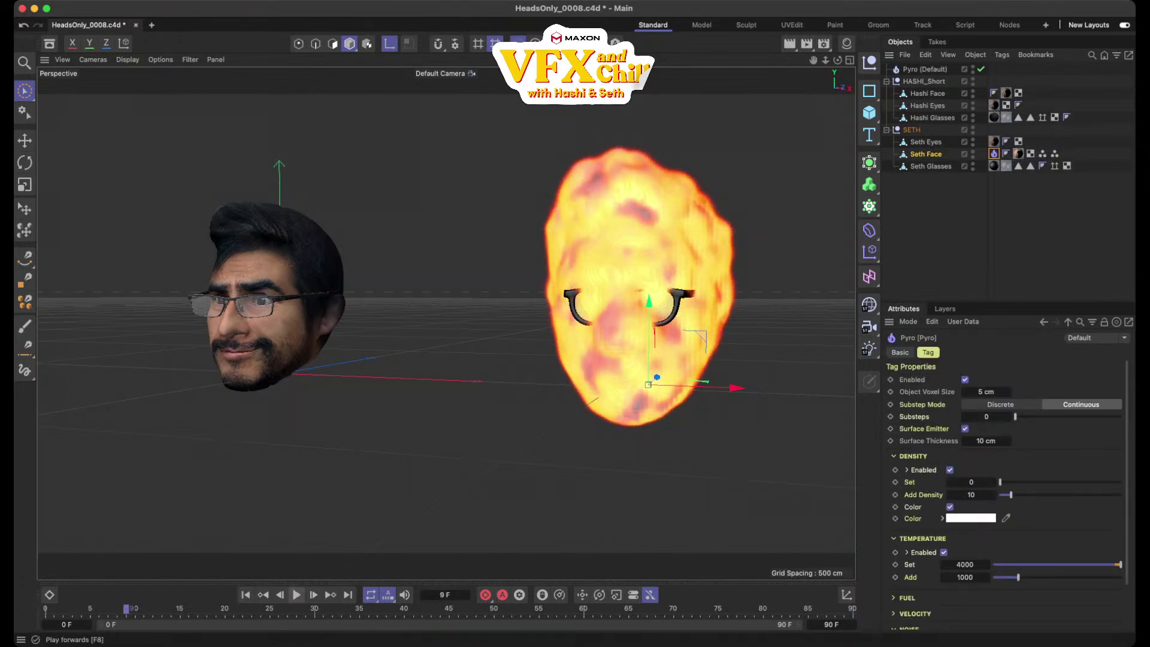
key("super+z")
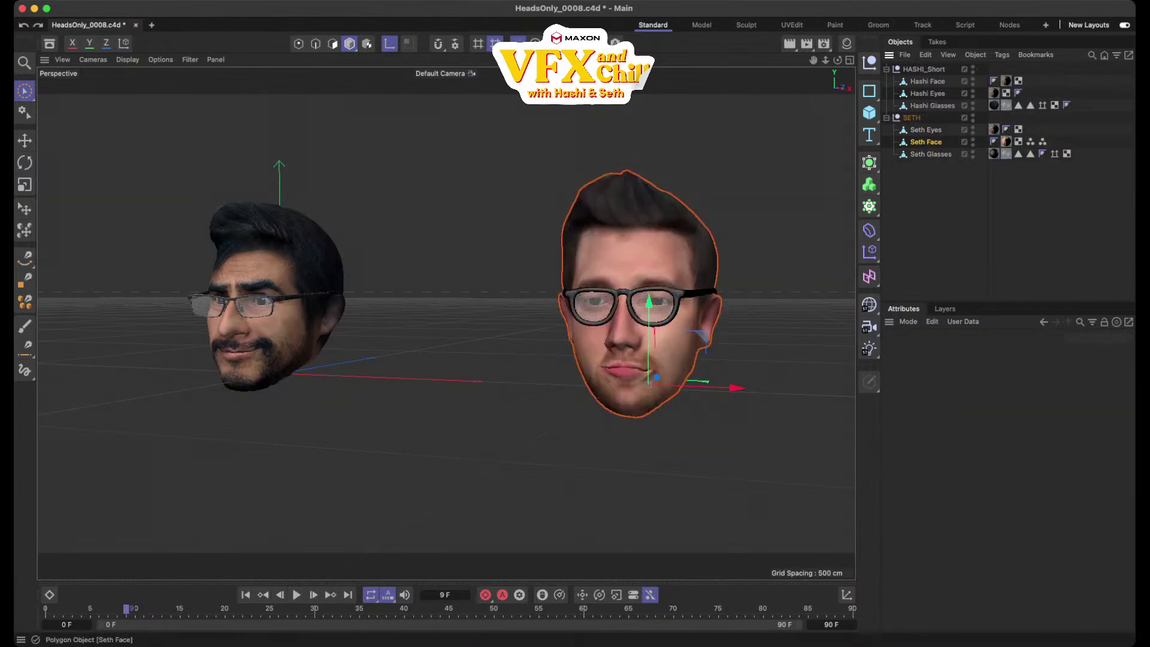
left_click(927, 130)
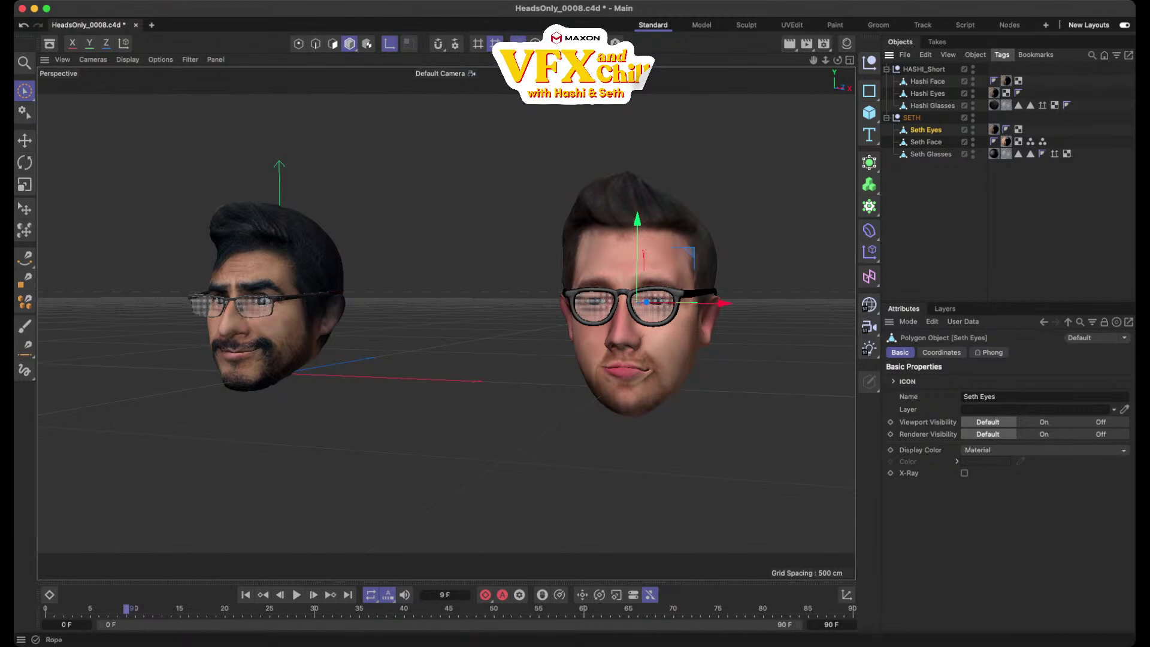
left_click(1002, 54)
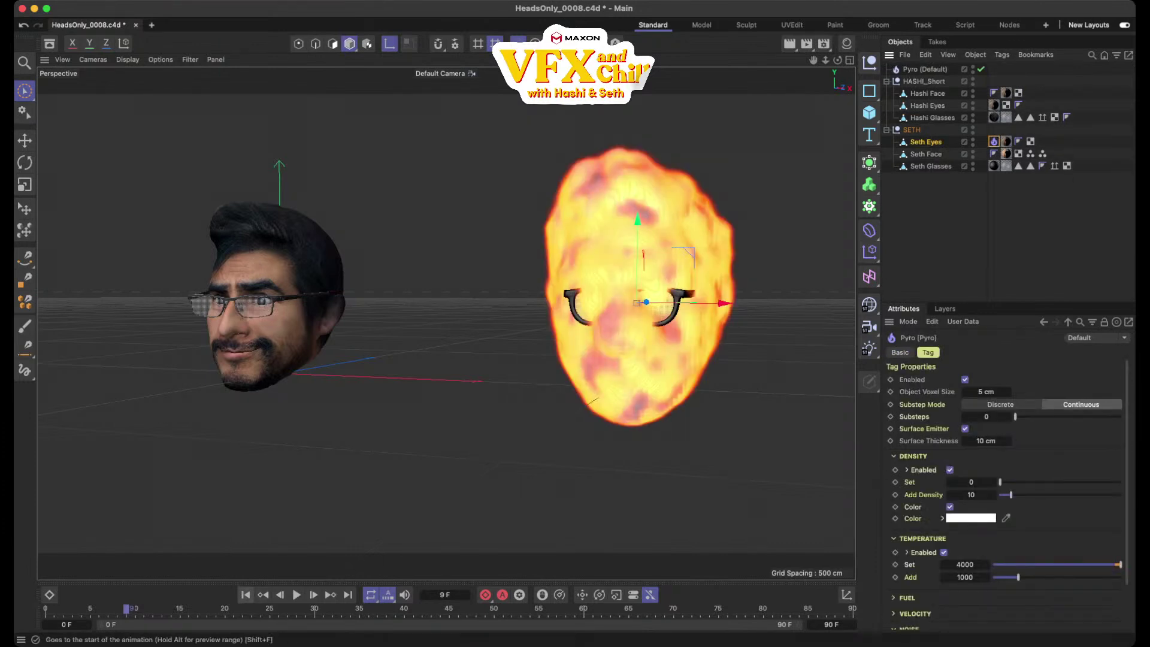
Play the simulation from the first frame to check the fire coming from the eyes
left_click(245, 595)
left_click(297, 594)
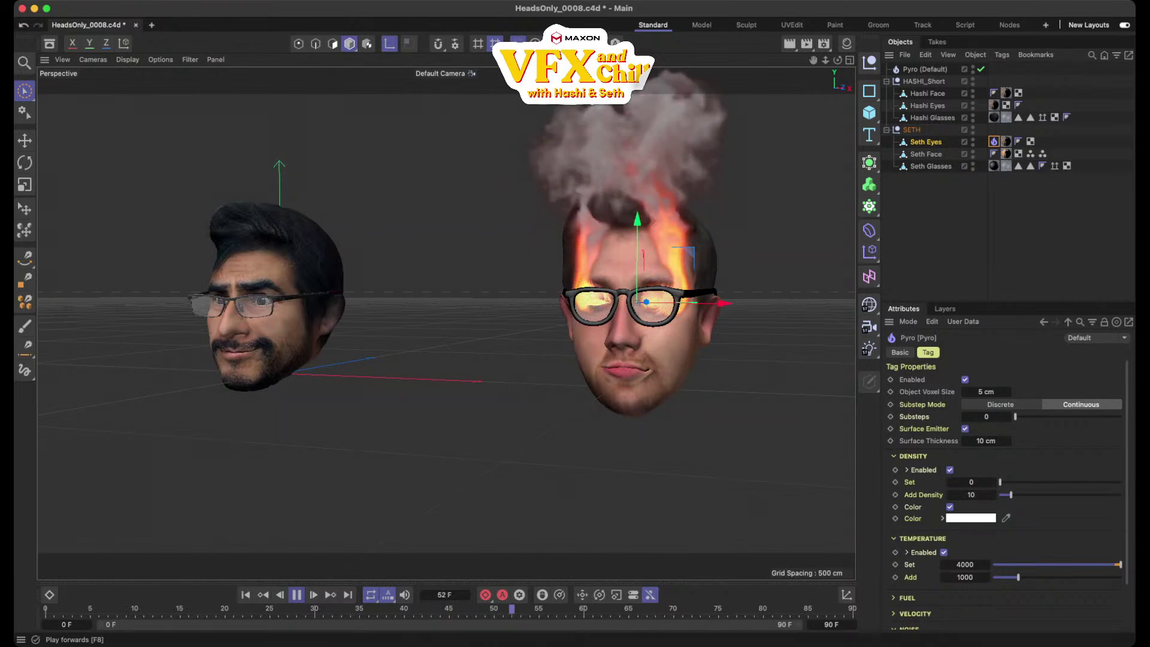
key("F8")
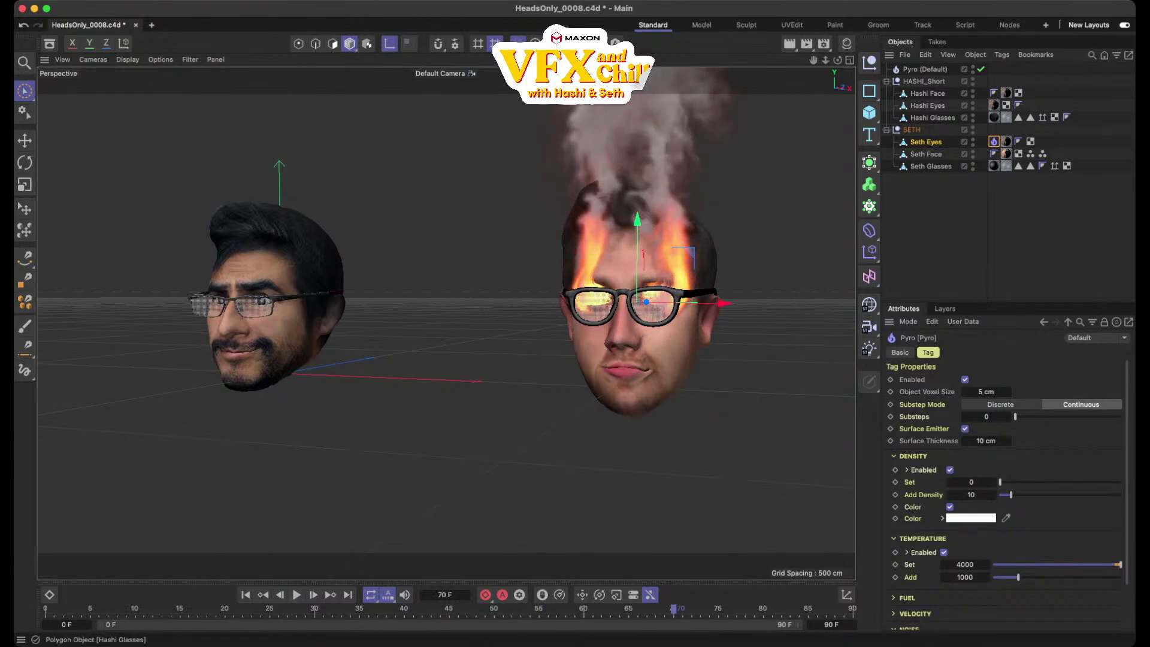
Add Collider tags to the thick black glasses and to the face mesh of the same head
left_click(926, 154)
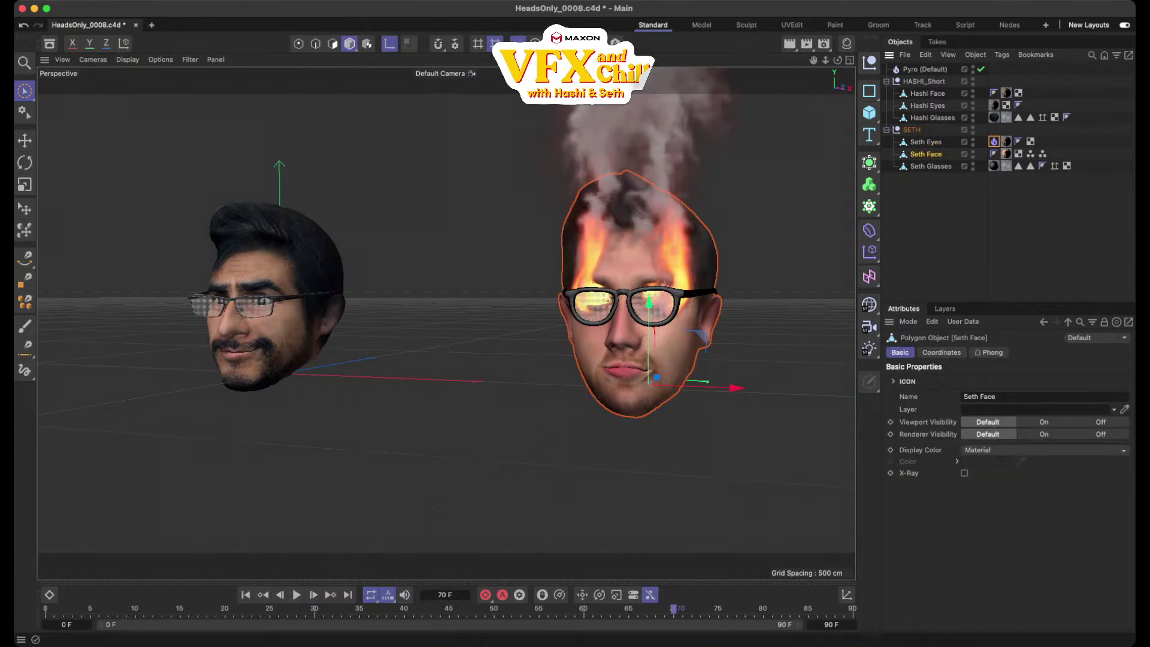
left_click(931, 167)
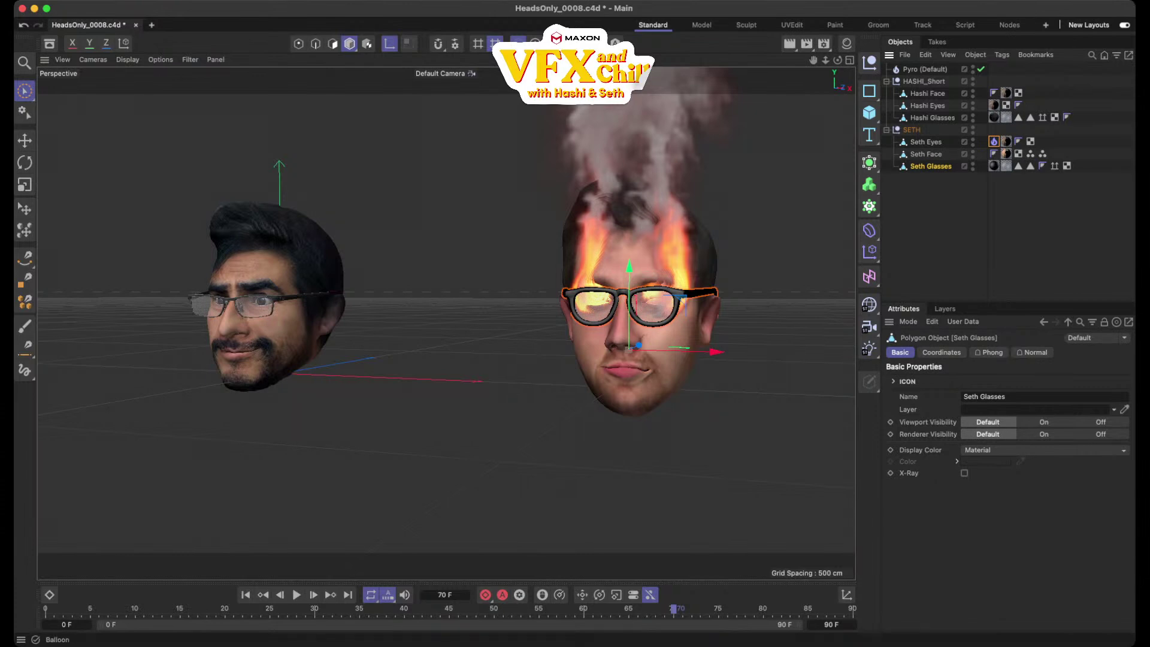
left_click(898, 227)
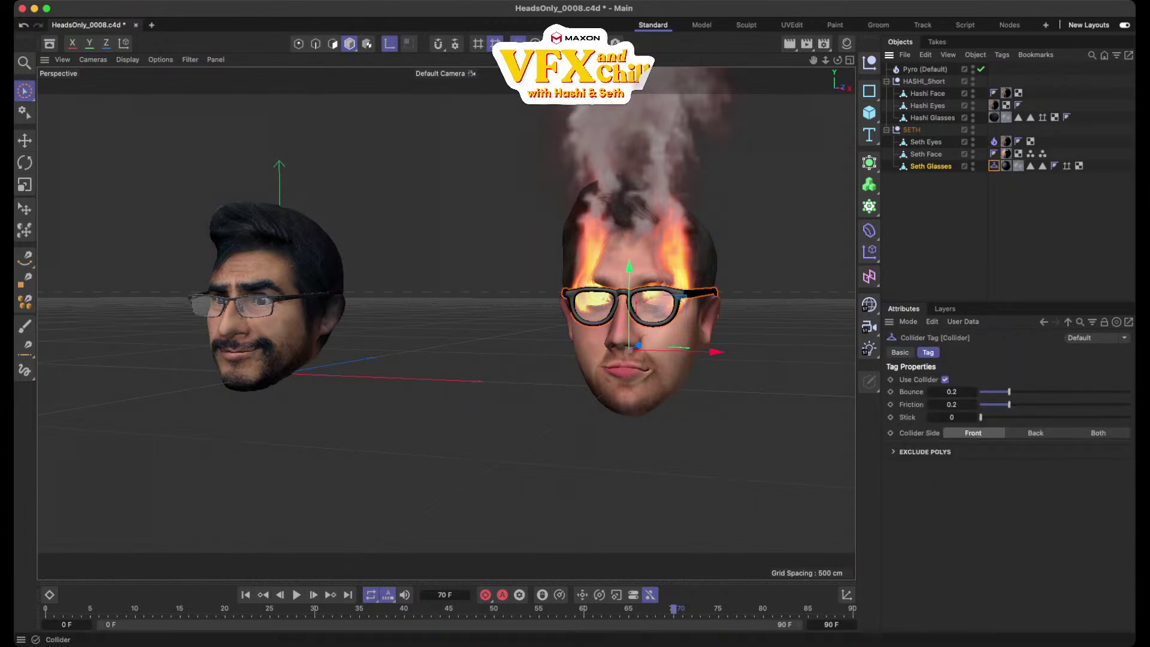
left_click(926, 154)
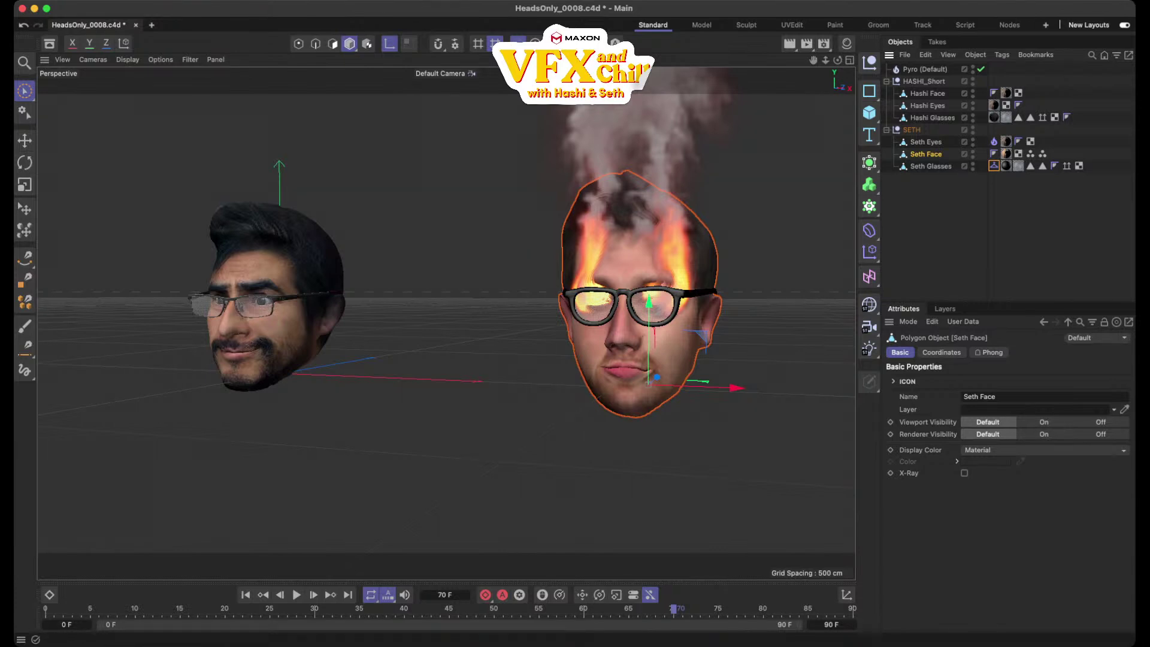
left_click(959, 225)
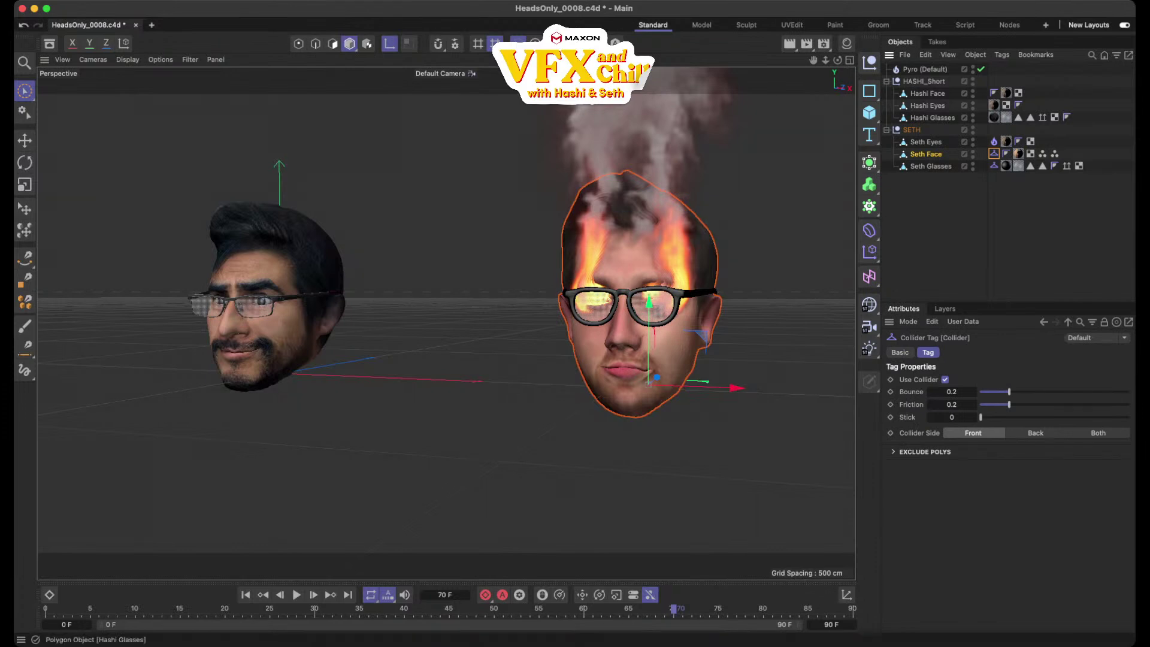
Replay the eye fire simulation from the start to check it with the glasses and face acting as colliders
left_click(245, 595)
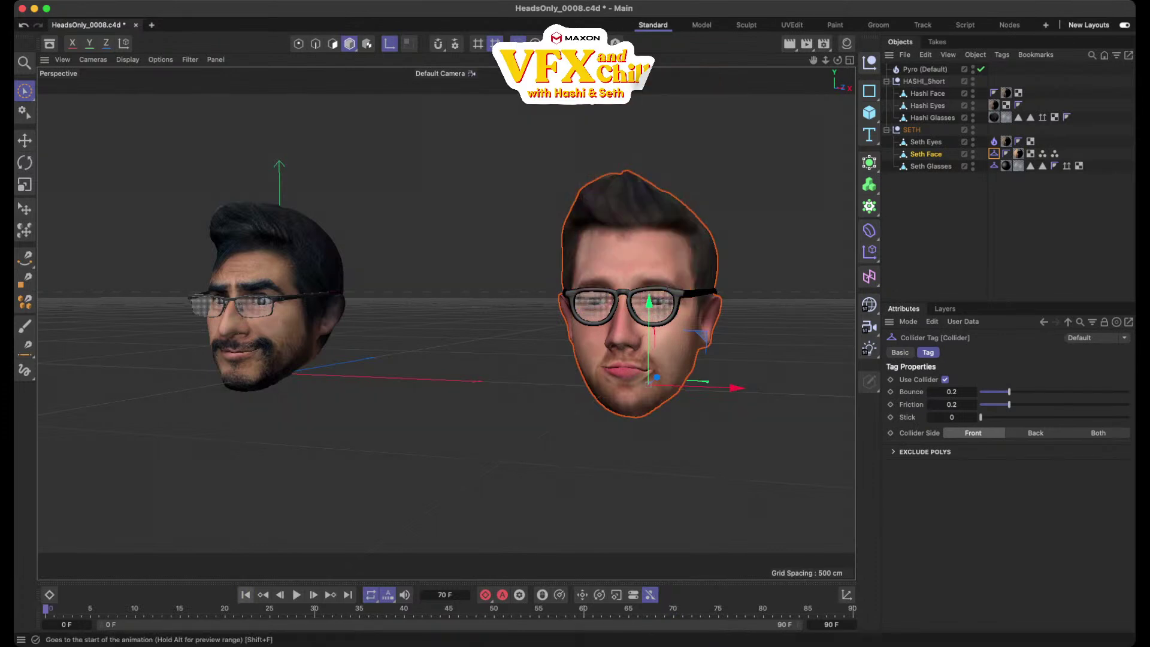
left_click(296, 594)
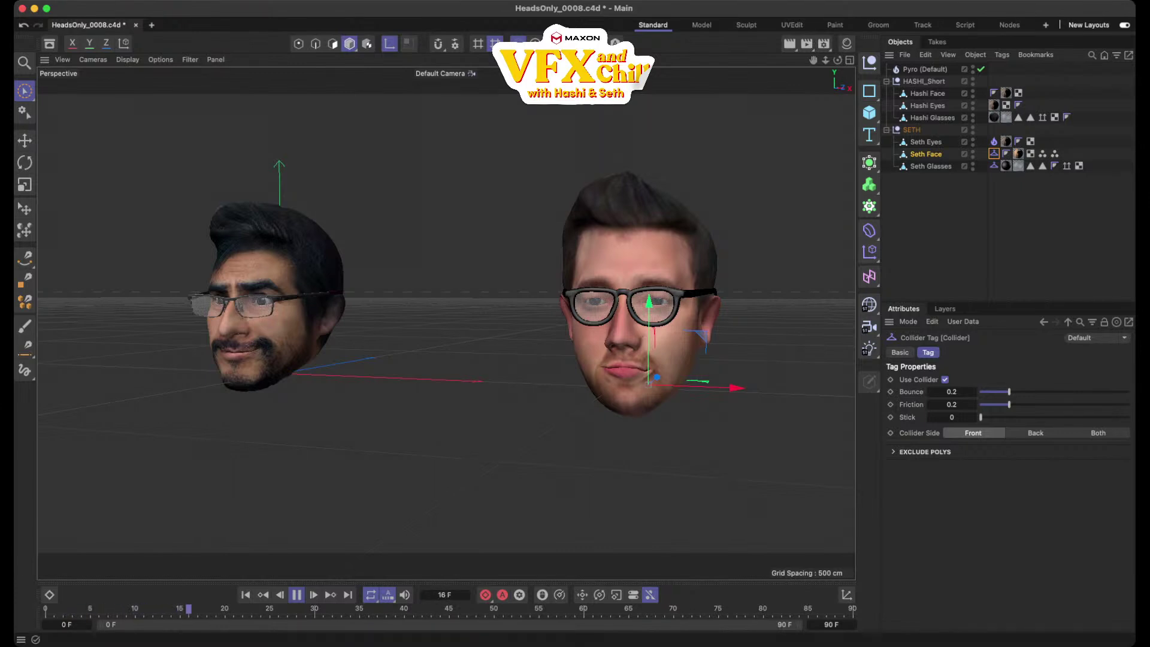
left_click(296, 594)
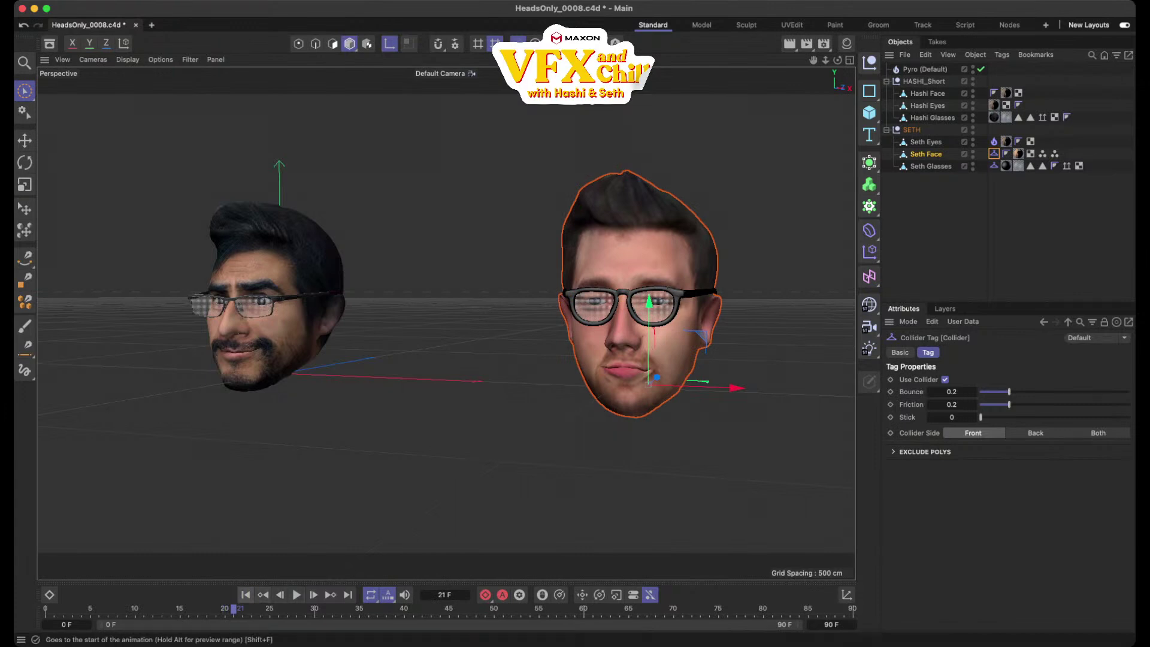
left_click(245, 595)
left_click(297, 595)
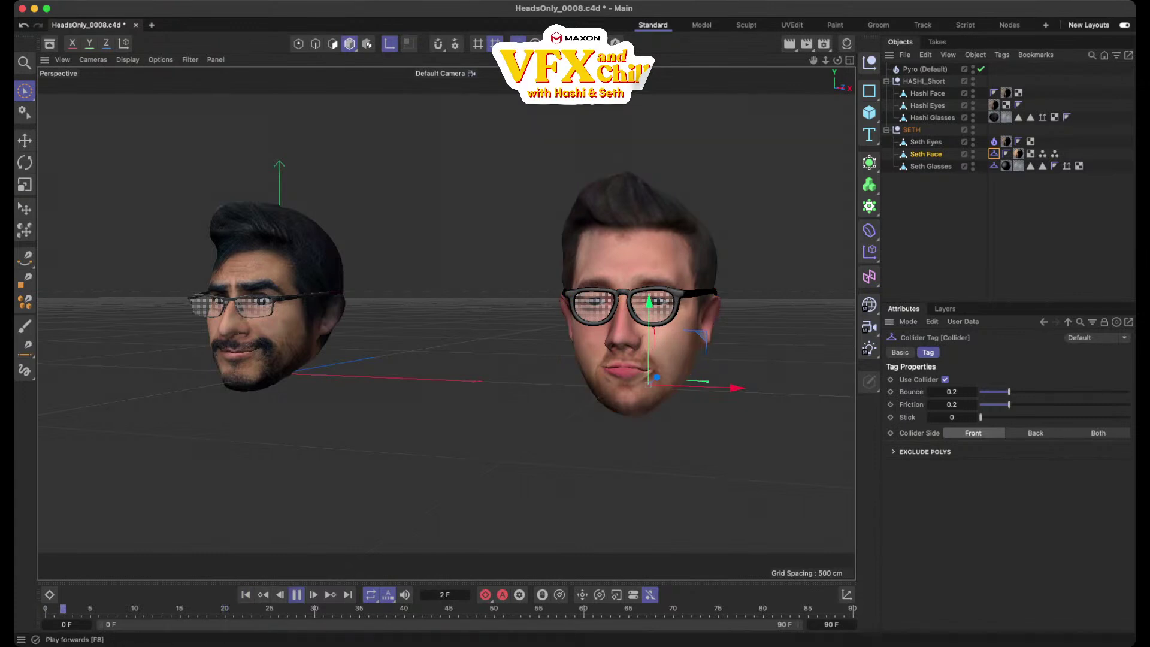
left_click(297, 594)
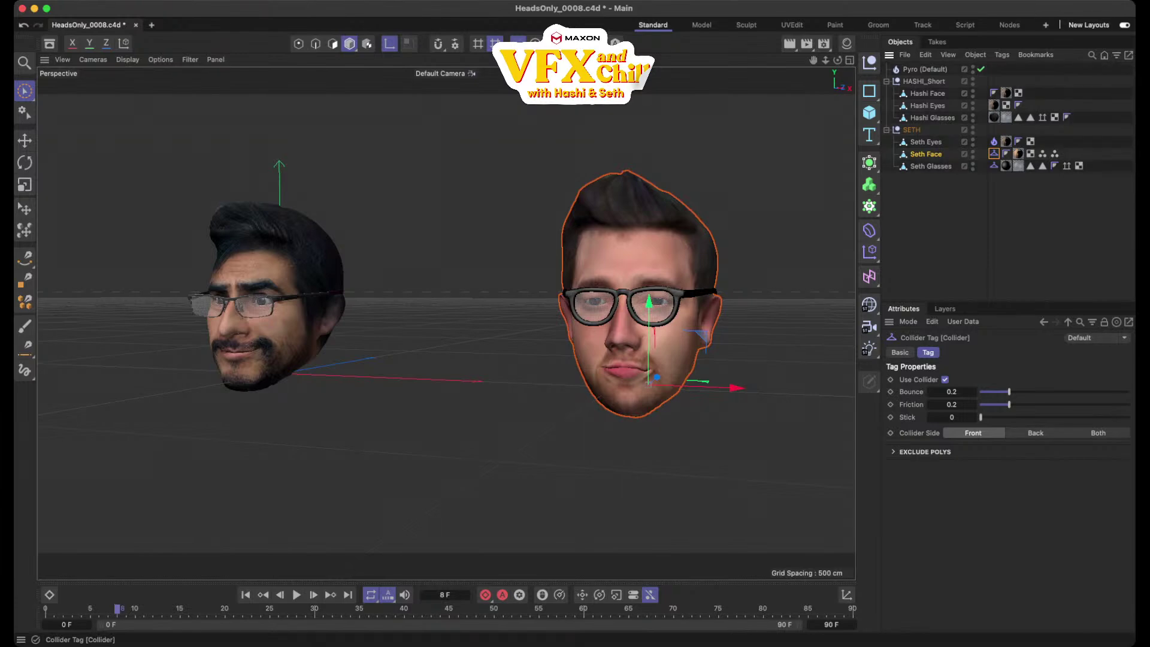
left_click(245, 594)
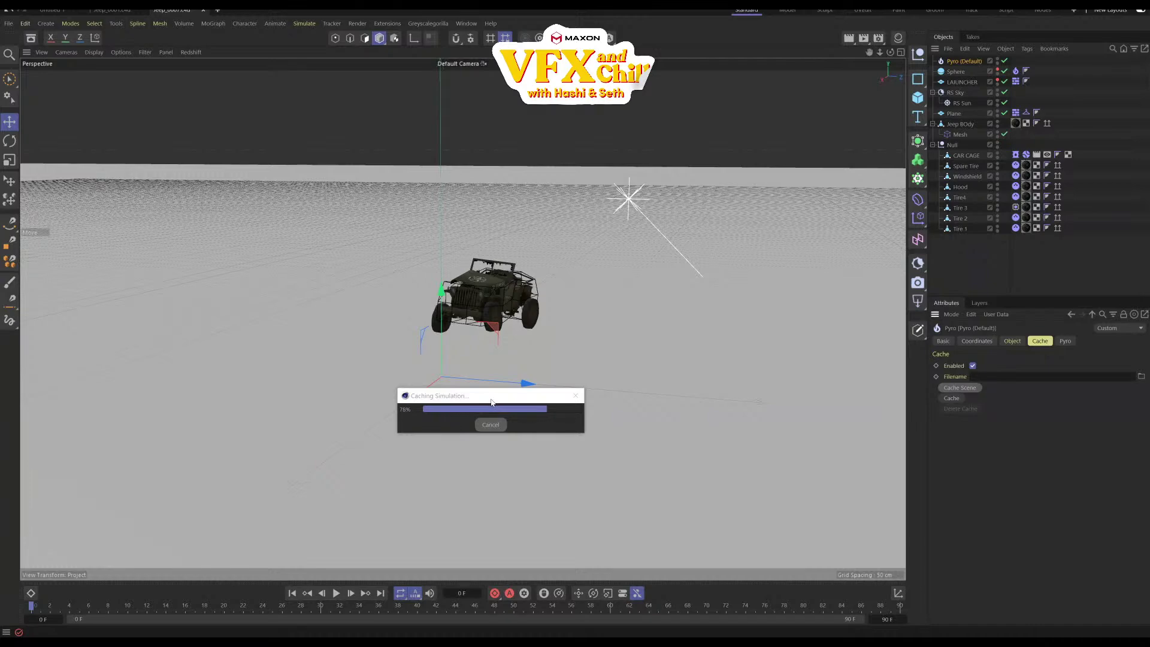
Move the caching progress dialog aside in the jeep scene and highlight the VDB filename in the Pyro object's cache settings
left_click_drag(491, 402, 499, 277)
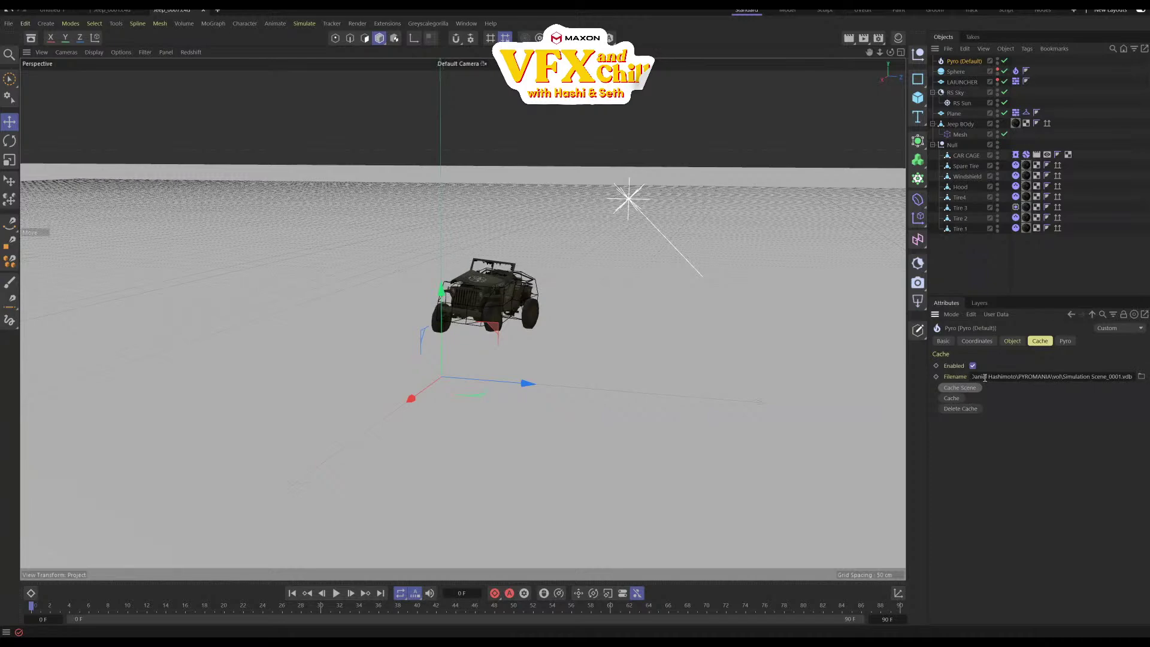
left_click_drag(1064, 376, 1134, 377)
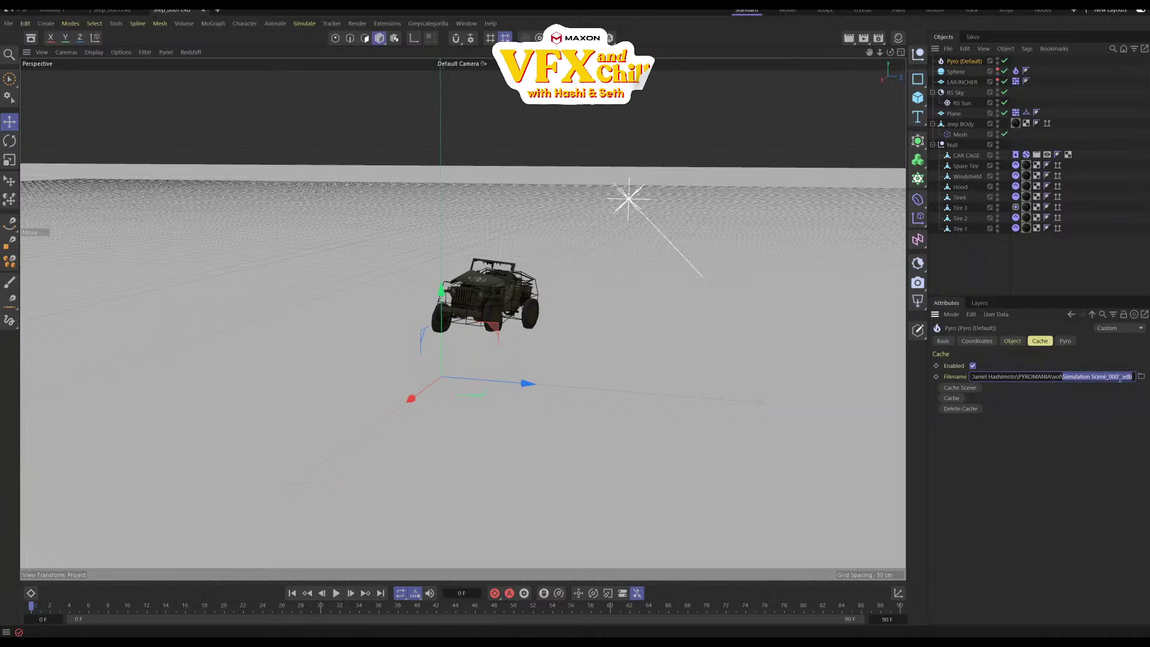
left_click_drag(1108, 378, 1130, 378)
Examine the jeep body's Mesh deformer and the CAR CAGE object assigned to it as a cage
left_click_drag(471, 322, 917, 278, "alt")
left_click(936, 268)
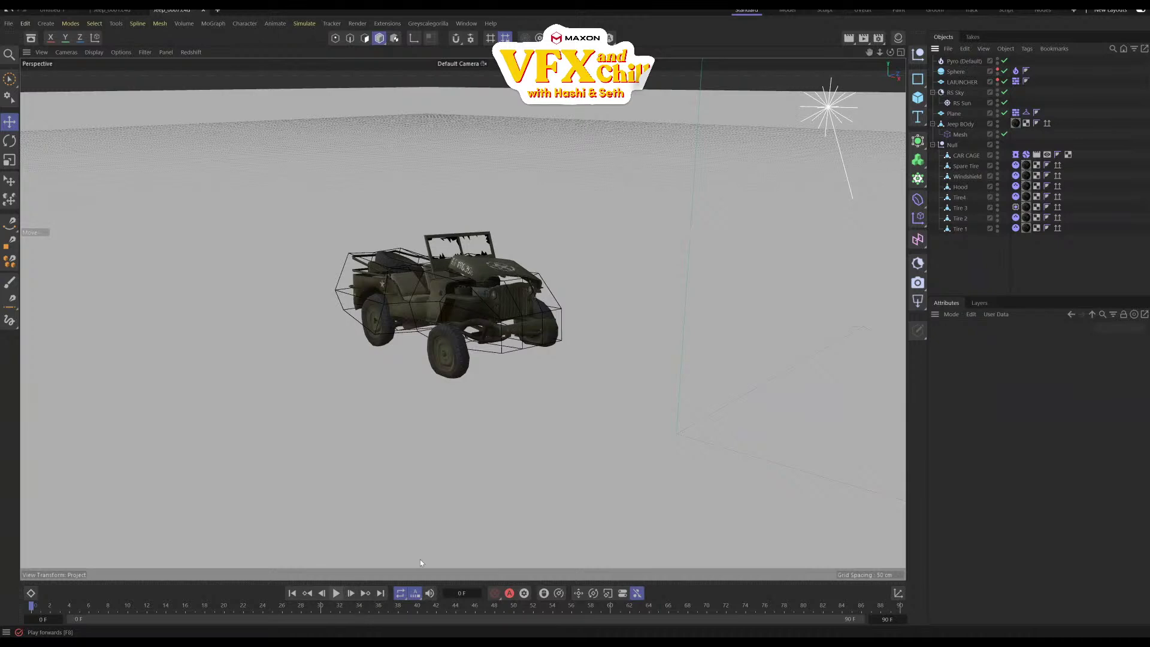
left_click(960, 134)
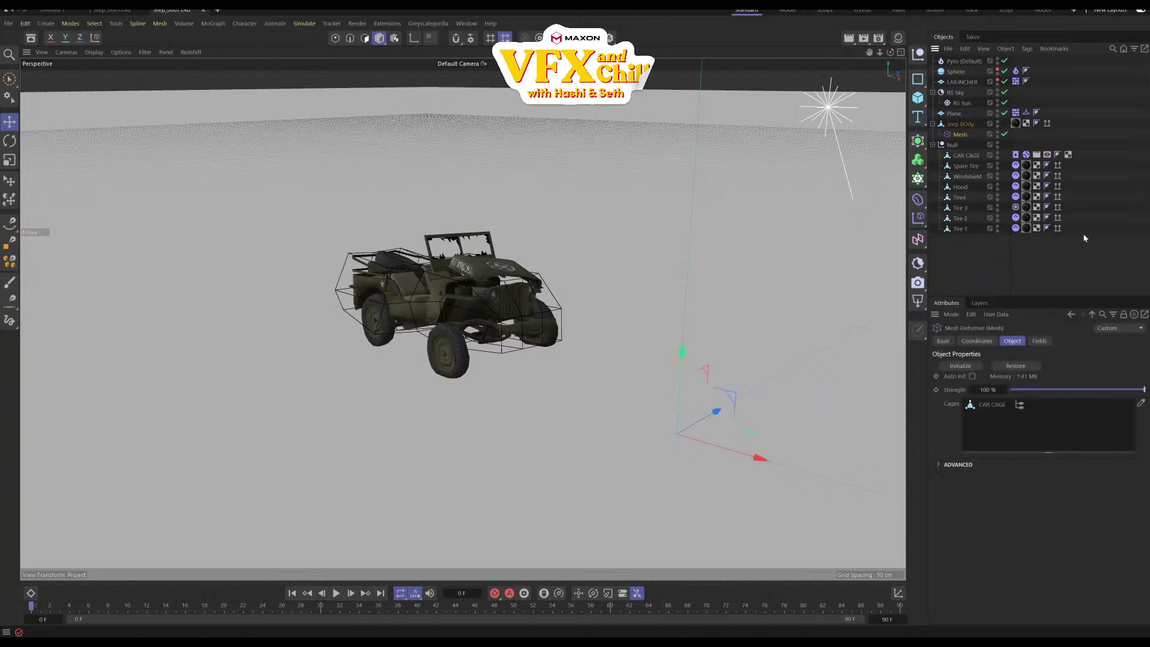
left_click(1035, 262)
Play the cached jeep explosion and watch the fire and flying parts from several angles
left_click(337, 593)
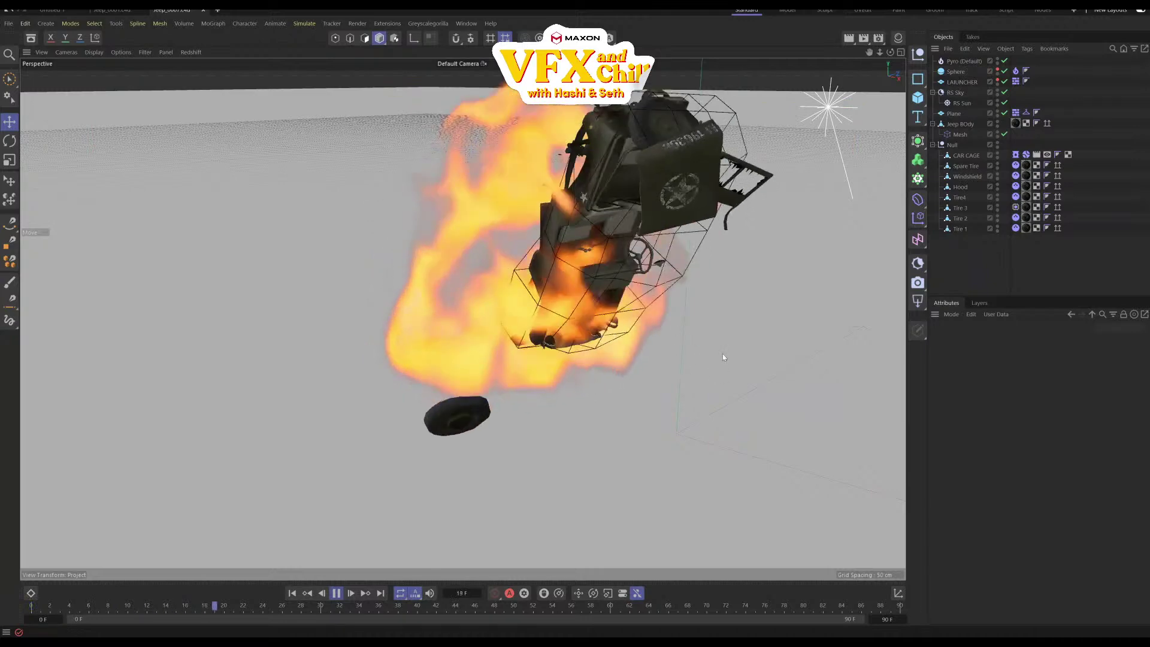
left_click_drag(723, 353, 661, 335, "alt")
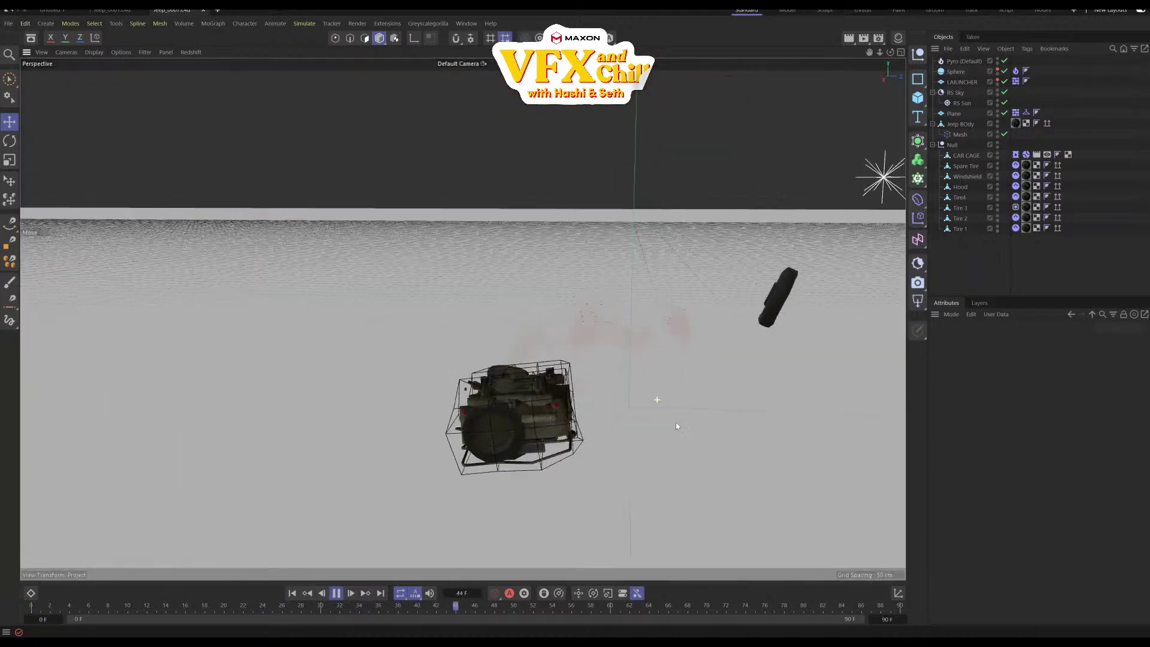
left_click_drag(676, 422, 649, 450, "alt")
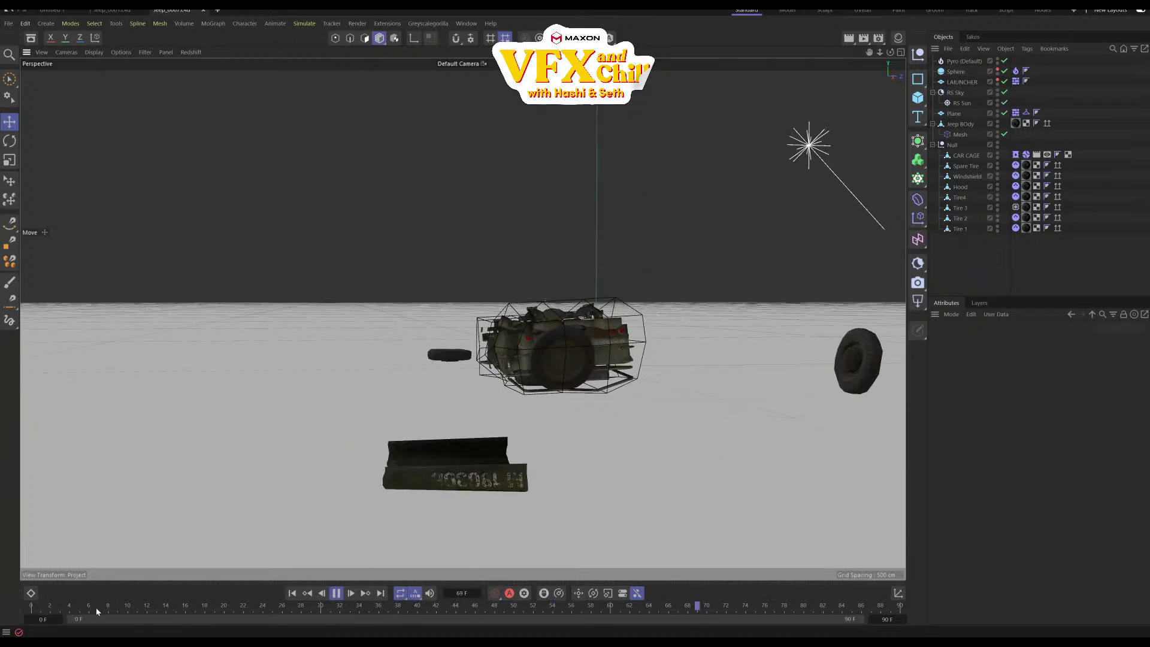
left_click(31, 608)
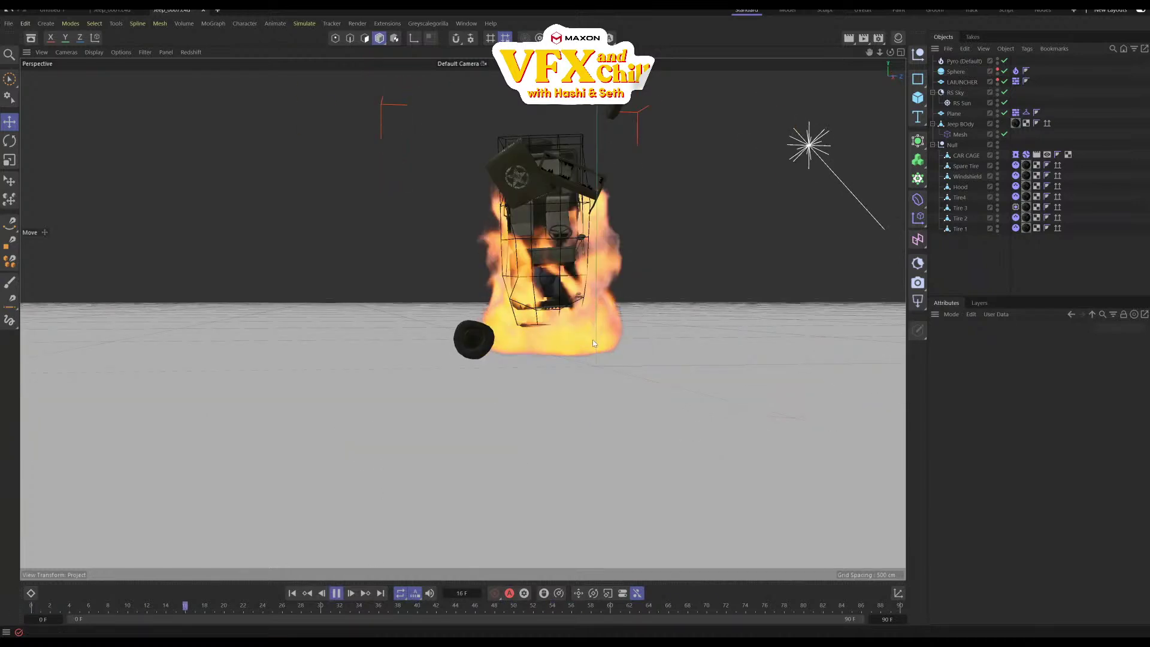
key("F8")
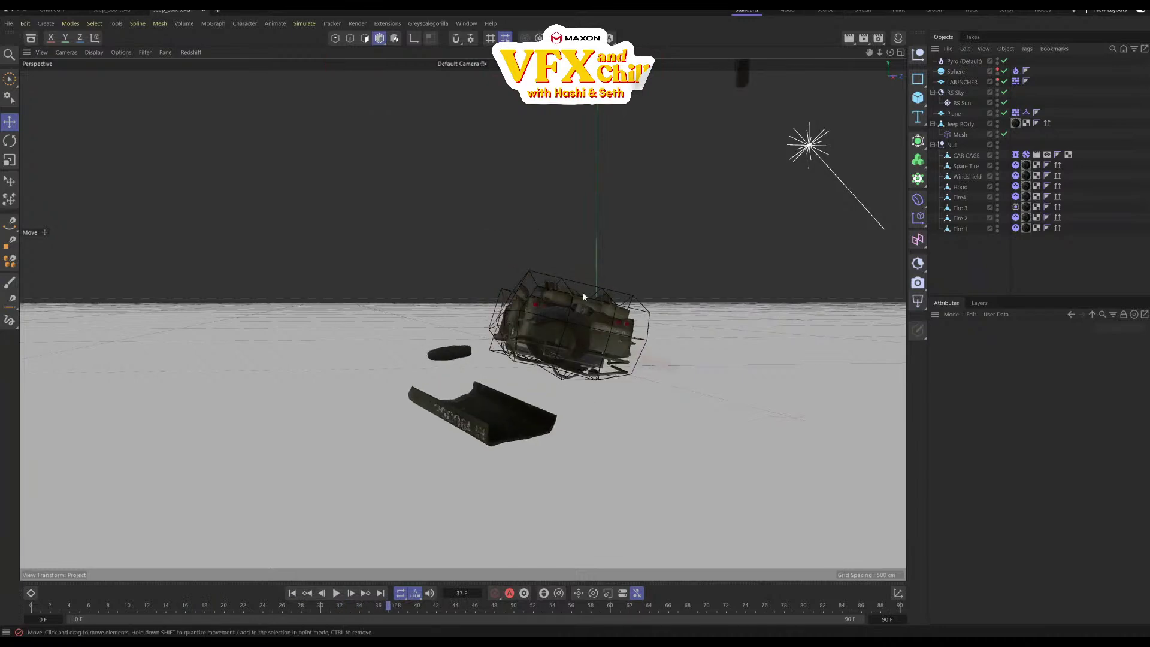
Open an OilBarrels project from the 3D Files folder inside PYROMANIA
left_click(10, 23)
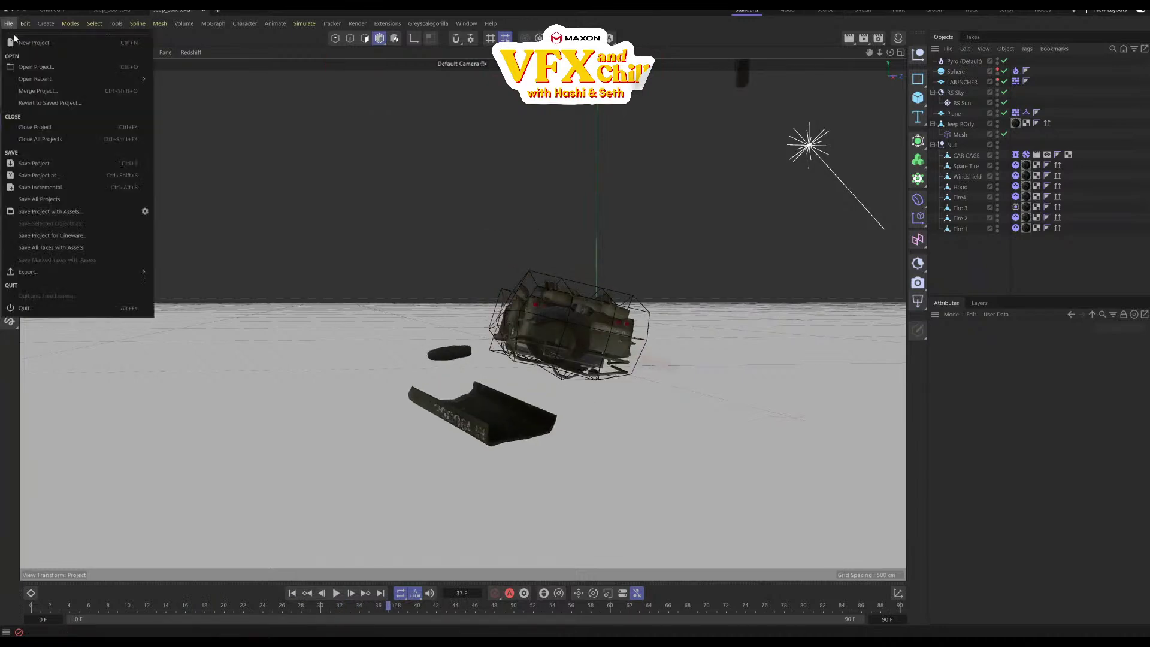
left_click(29, 65)
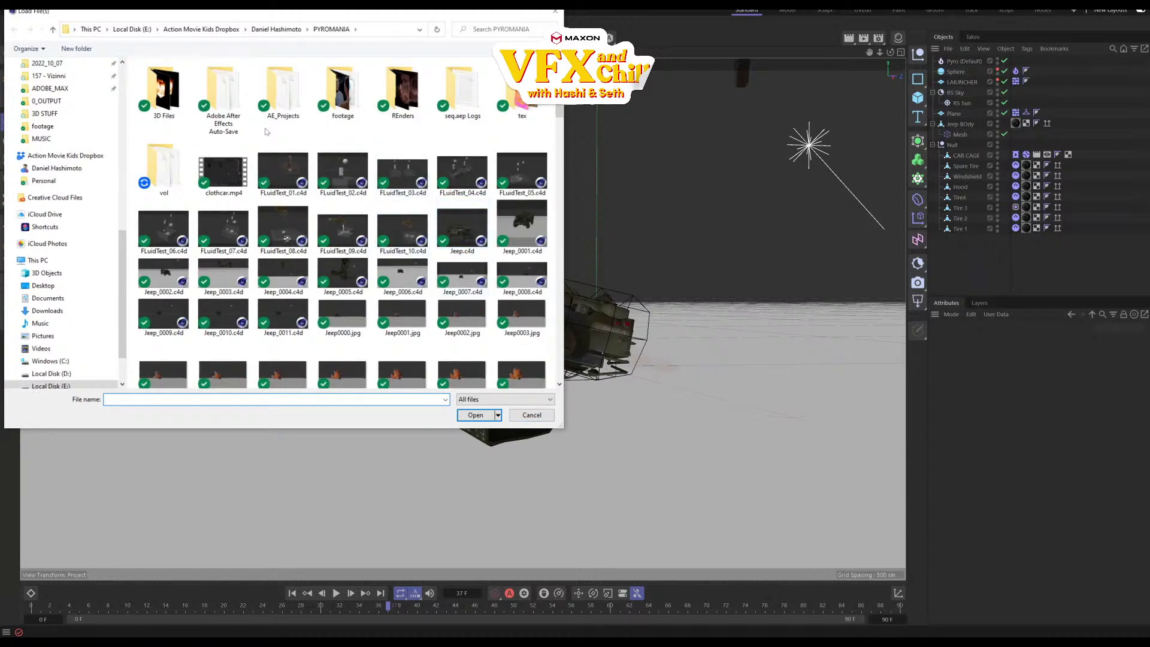
double_click(159, 98)
scroll(204, 240, "down", 12)
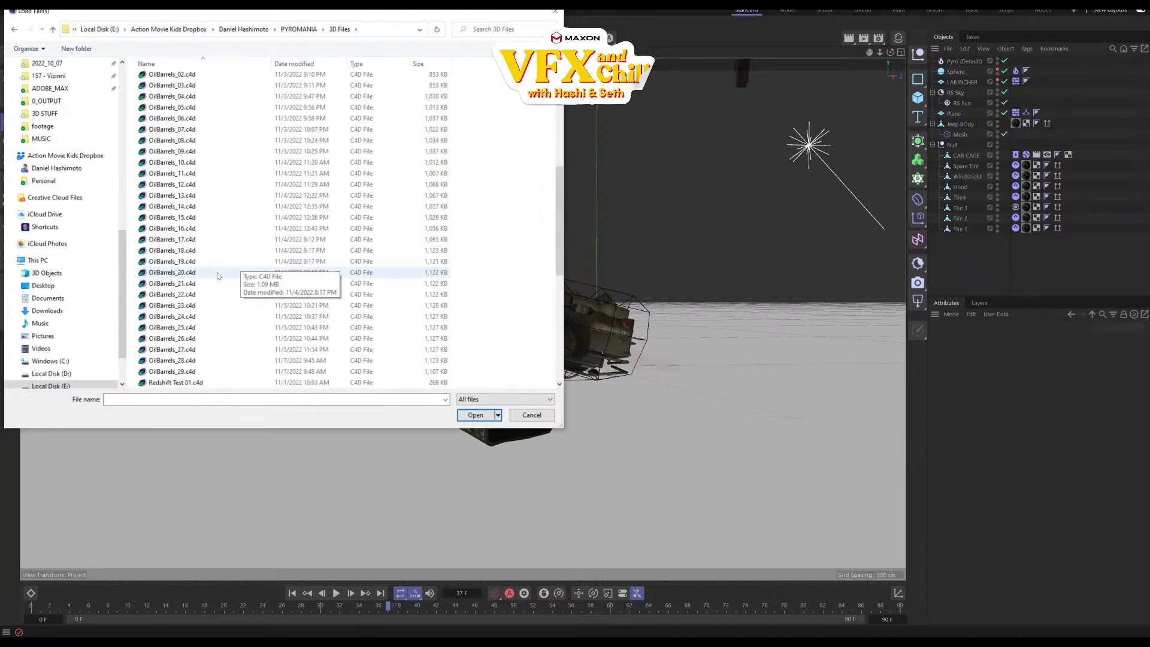
double_click(174, 206)
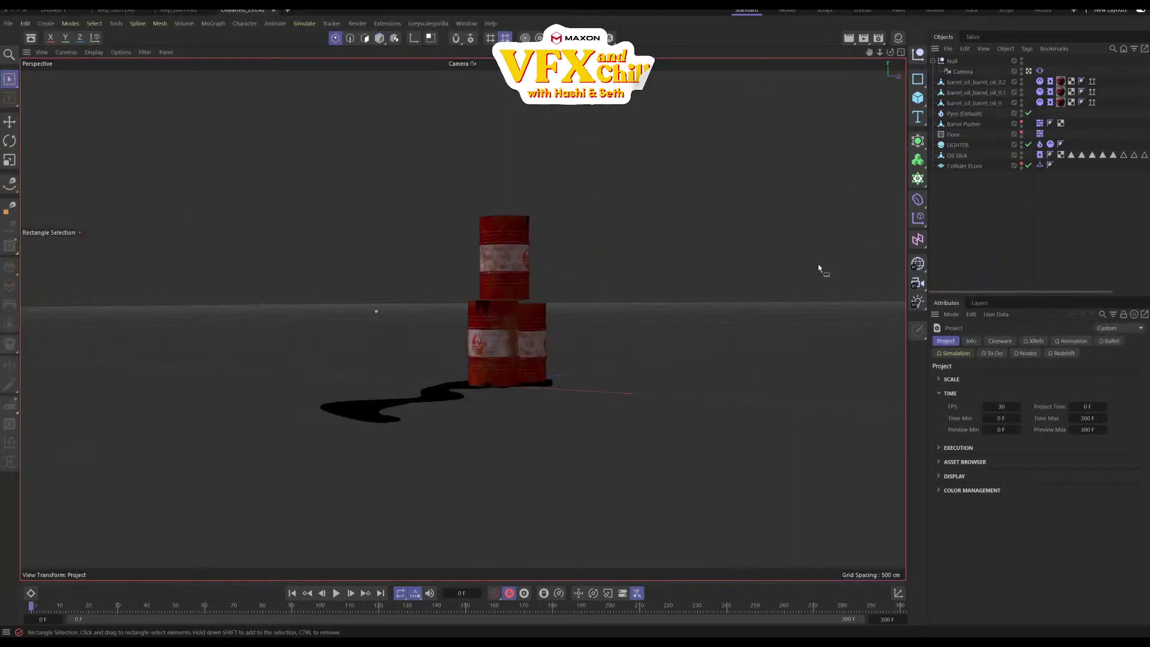
Examine the stacked oil barrels, the Pyro Fuel tag on barrel_oil_barrel_oil_0.2 and the Pyro object's cache settings
left_click_drag(729, 262, 501, 344, "alt")
middle_click_drag(500, 345, 545, 326, "alt")
left_click_drag(544, 326, 560, 336, "alt")
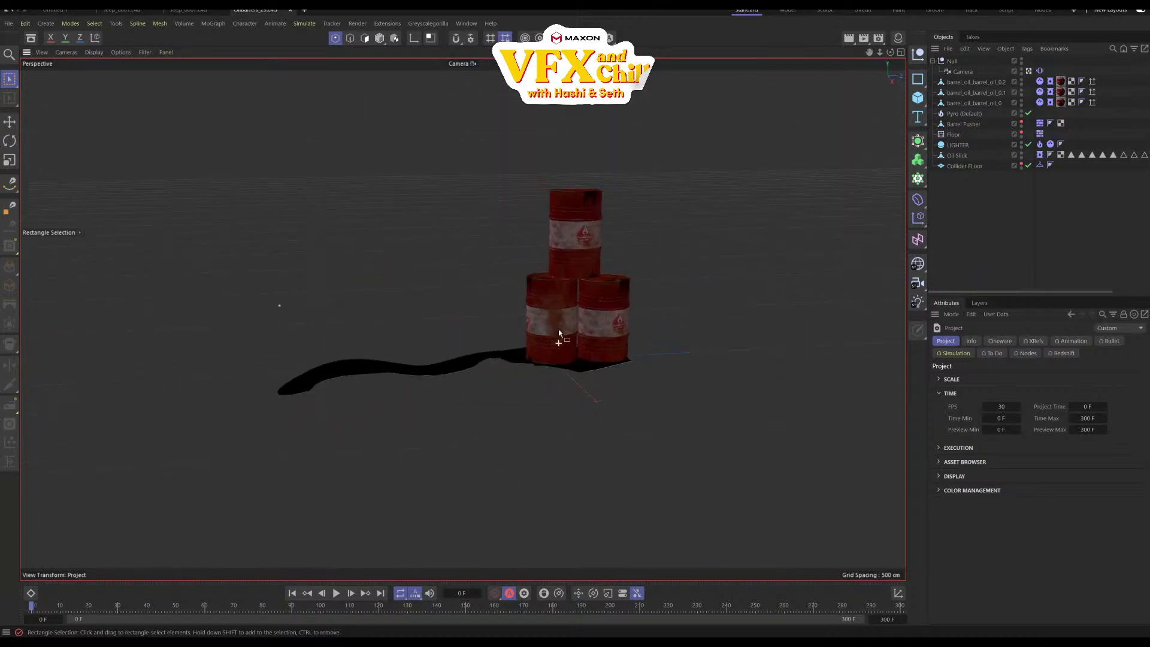
middle_click_drag(560, 337, 564, 347, "alt")
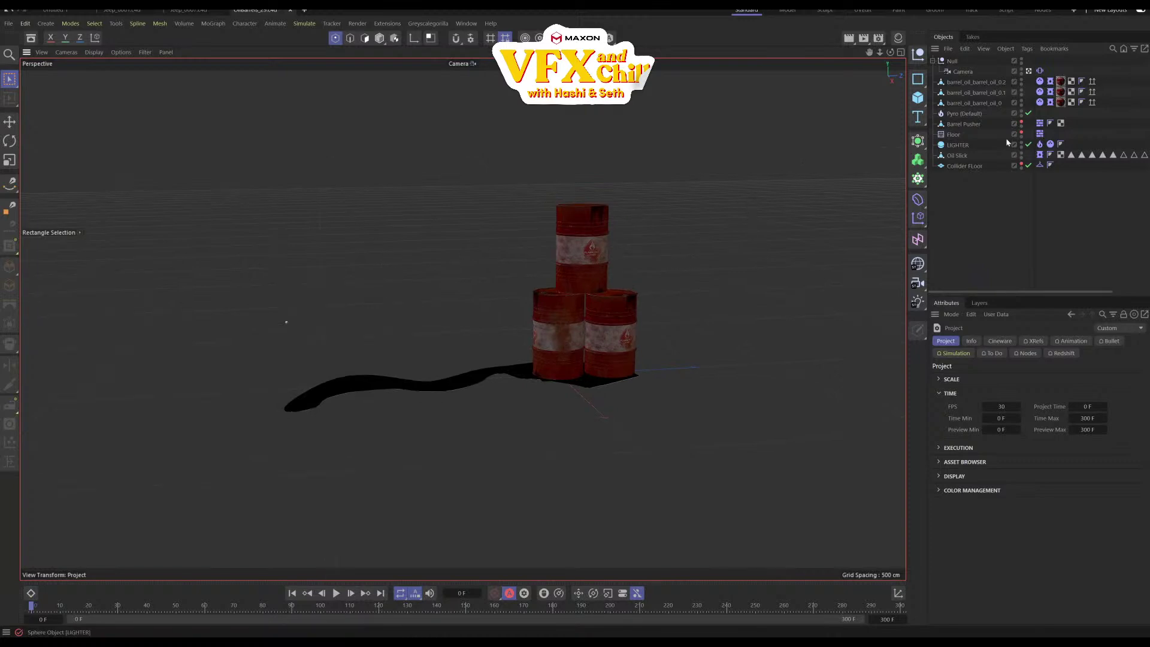
left_click(1051, 82)
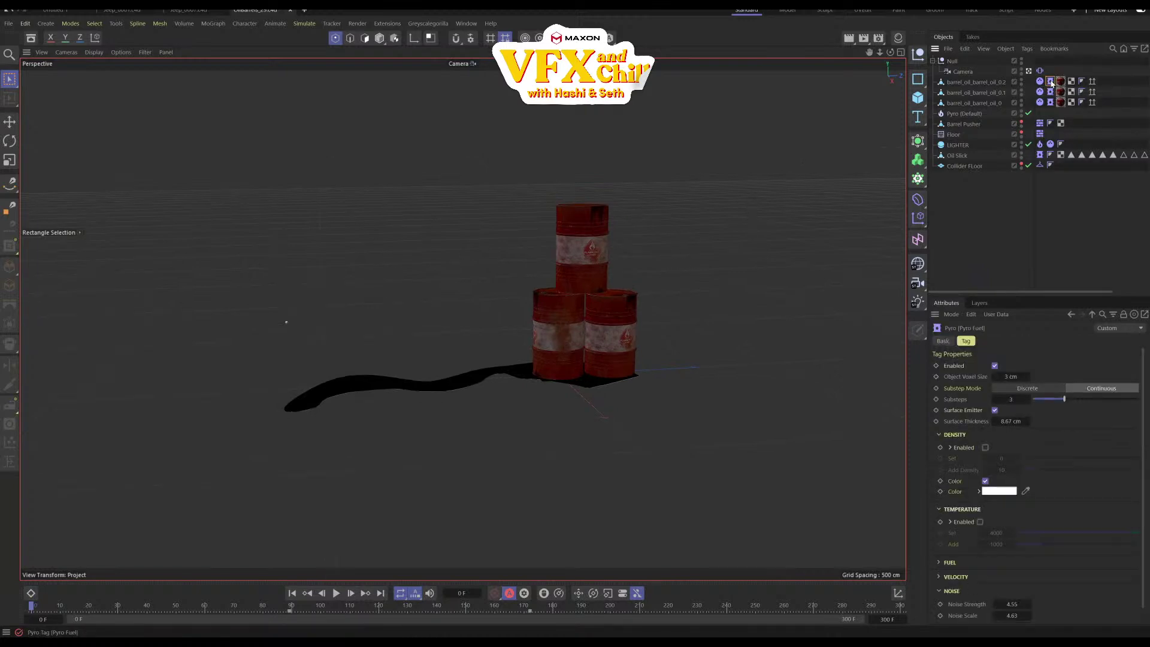
left_click(1044, 210)
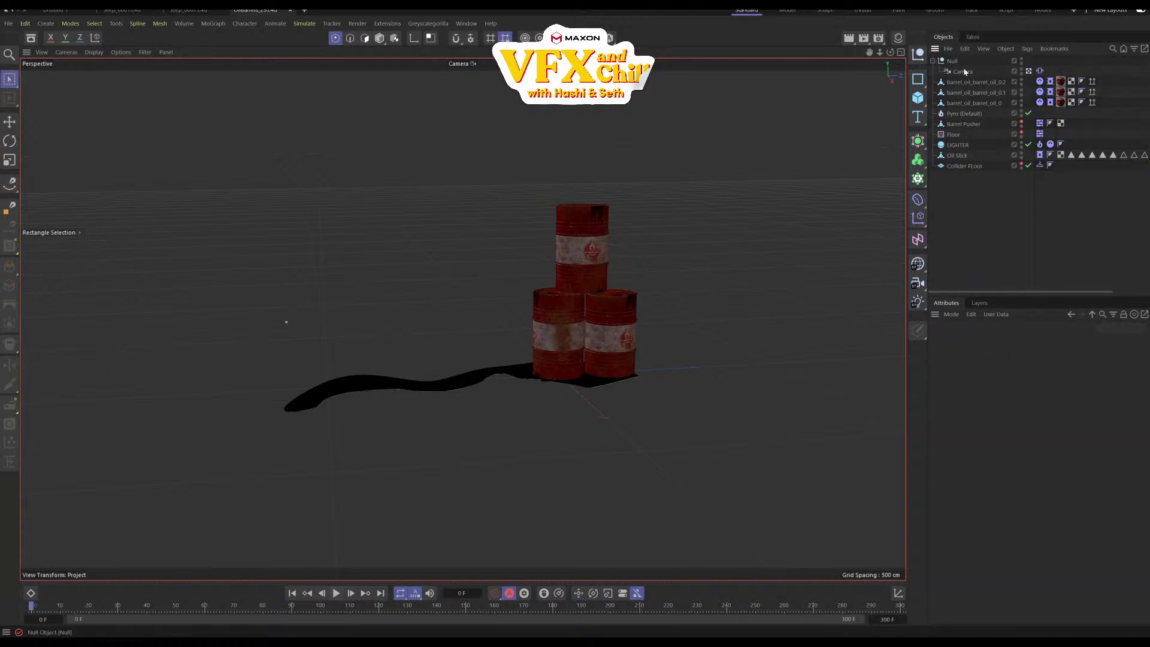
left_click(969, 114)
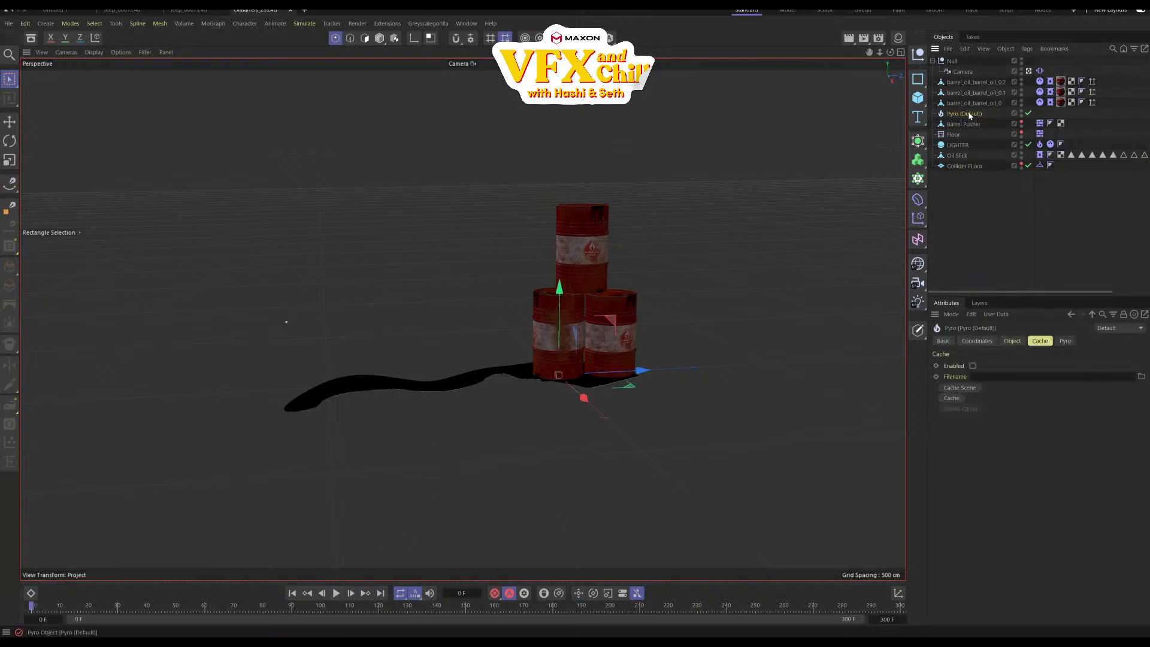
Show the Pyro object's simulation settings and move Pyro (Default) to the top of the object hierarchy
left_click(1065, 341)
double_click(1029, 366)
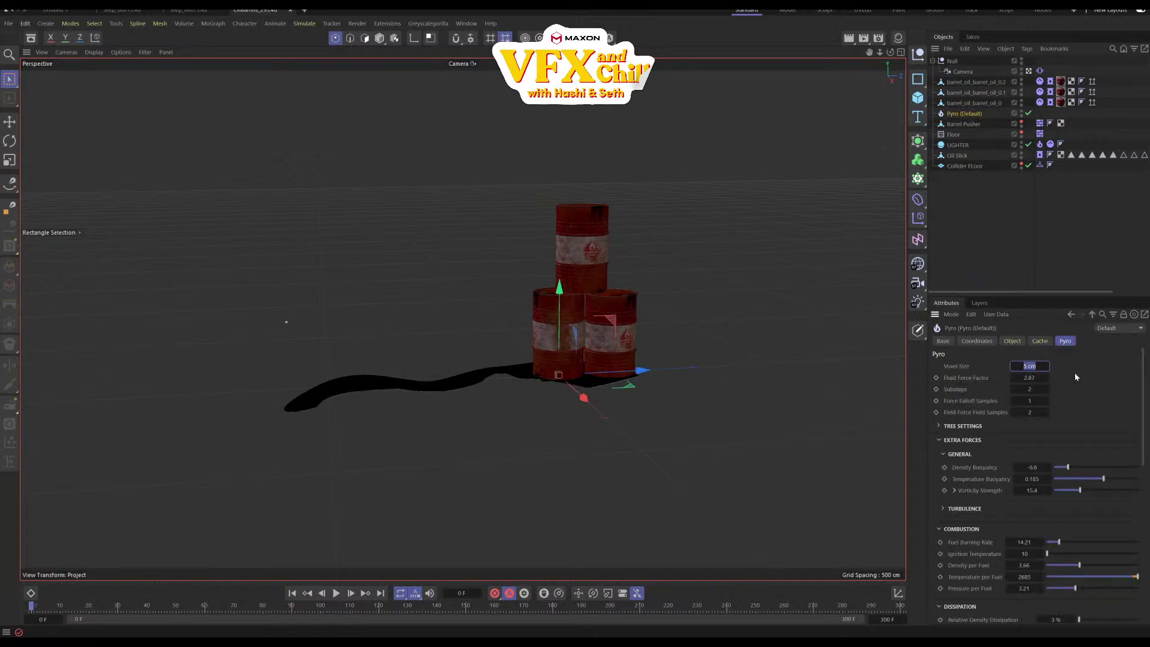
left_click_drag(956, 114, 963, 61)
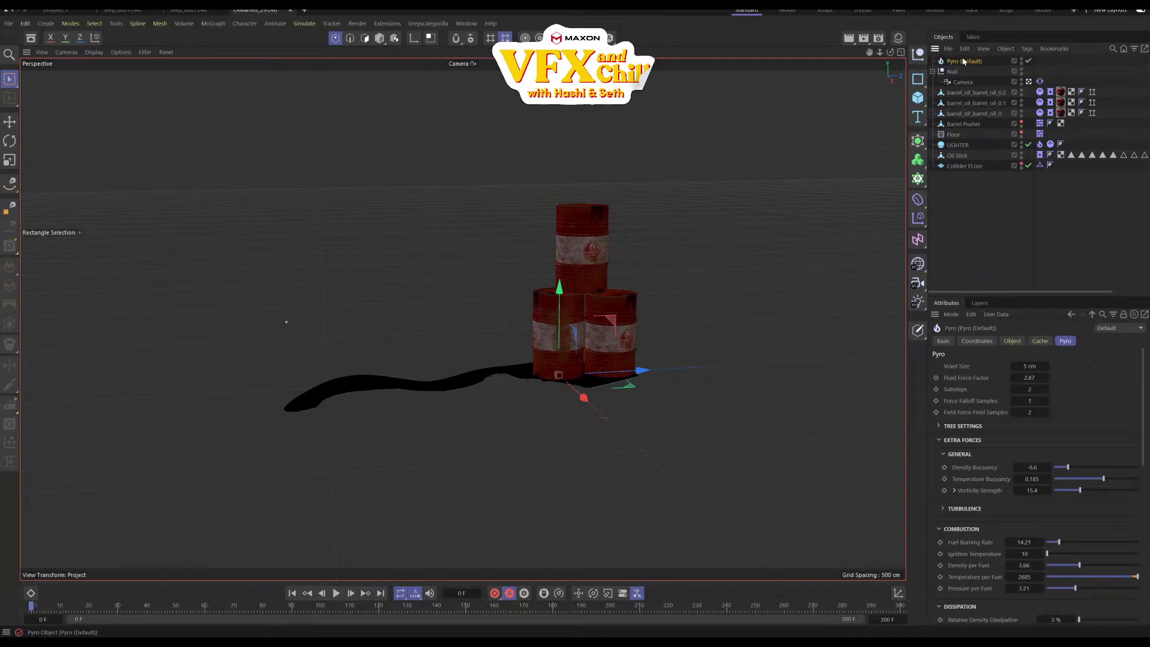
Compare the Pyro object's Voxel Size with the Object Voxel Size in the Pyro Fuel tag of barrel_oil_barrel_oil_0.2
left_click(1031, 366)
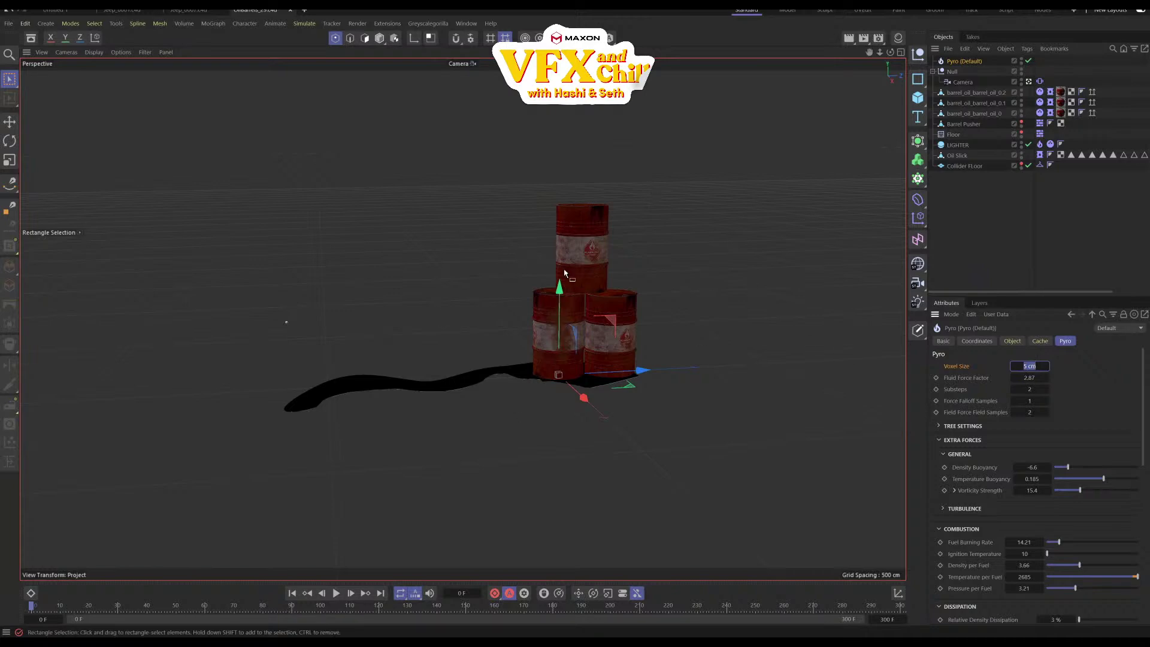
left_click(1068, 367)
left_click(1074, 375)
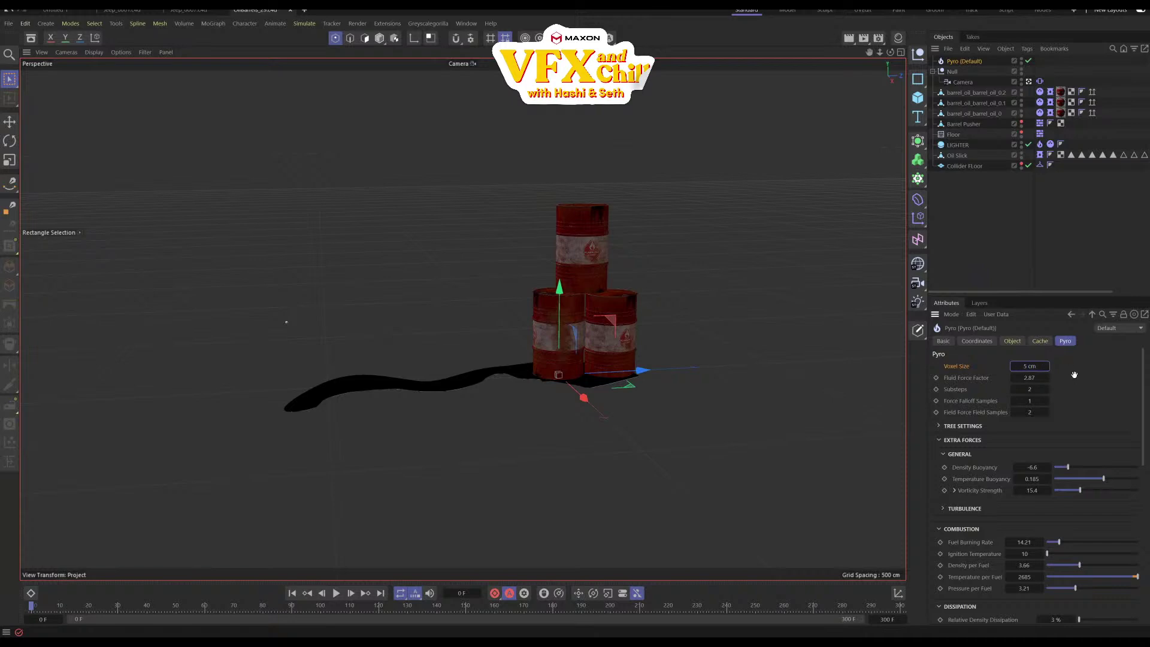
left_click(1049, 216)
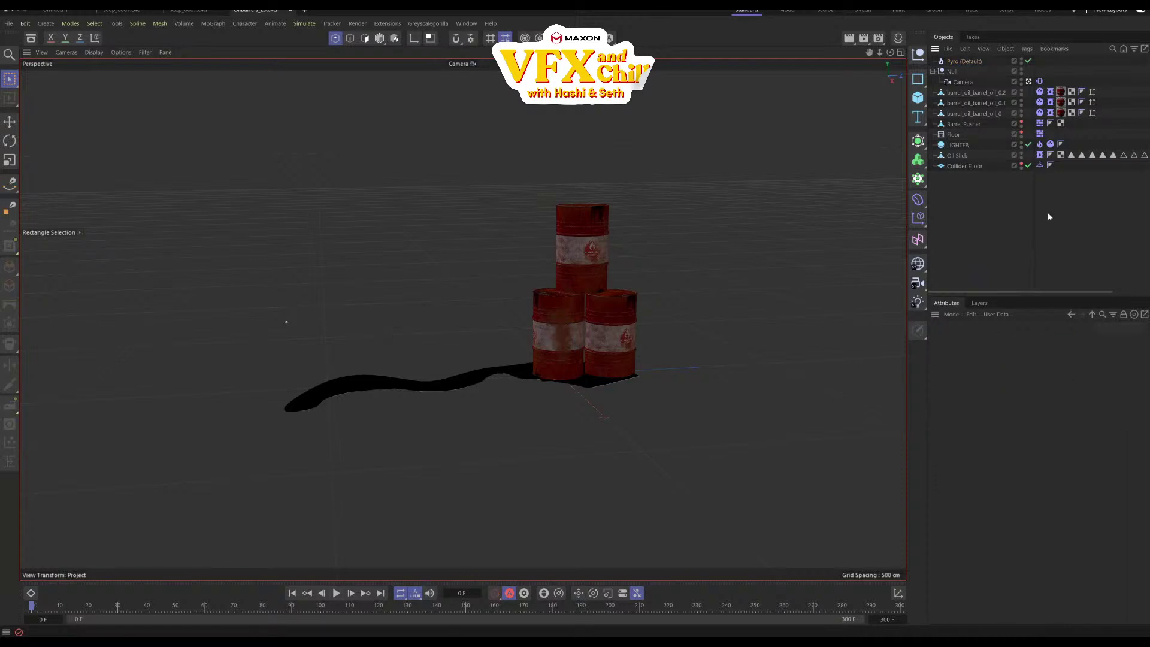
left_click(972, 61)
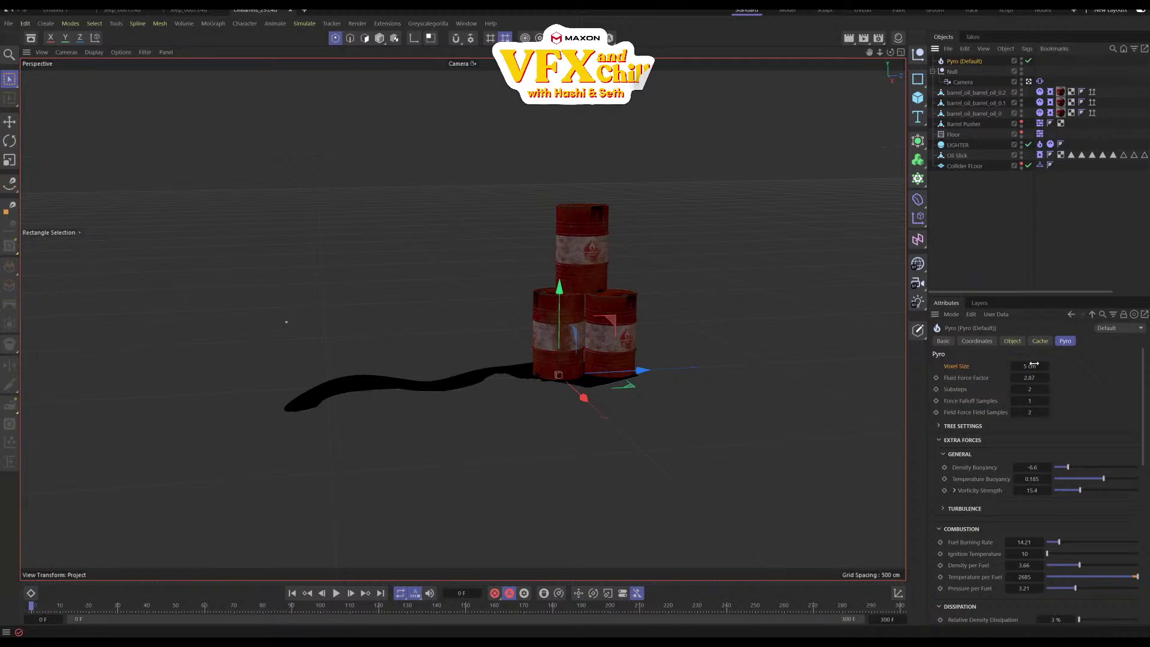
left_click(1050, 93)
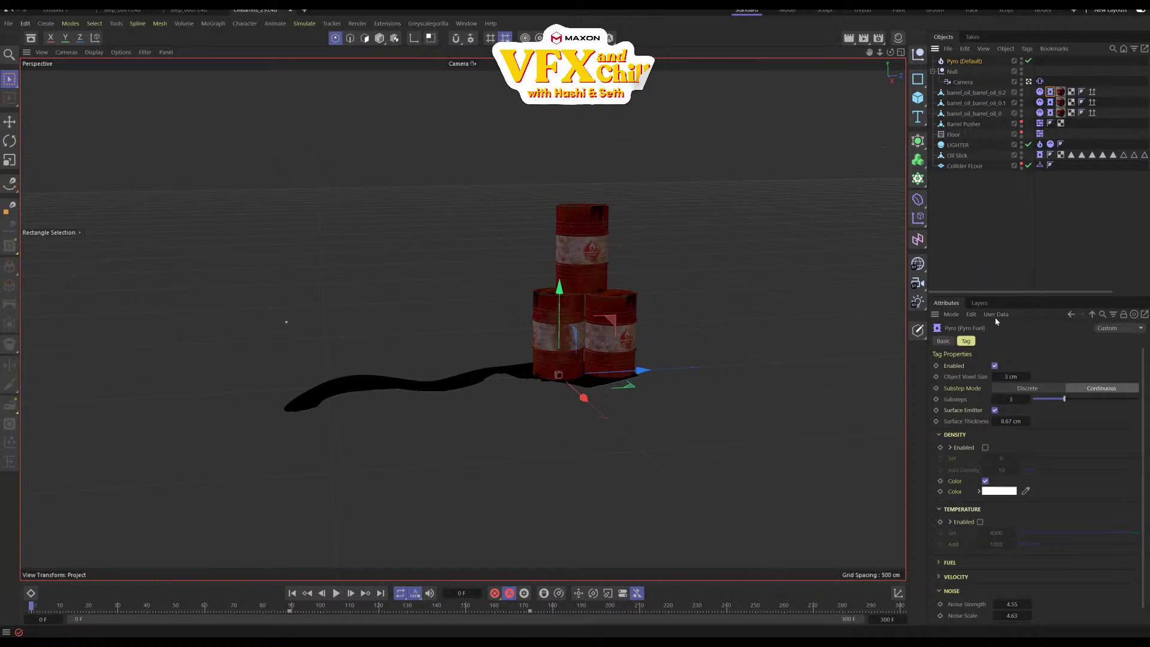
left_click_drag(1007, 376, 1019, 376)
left_click_drag(1013, 376, 1019, 381)
left_click(978, 62)
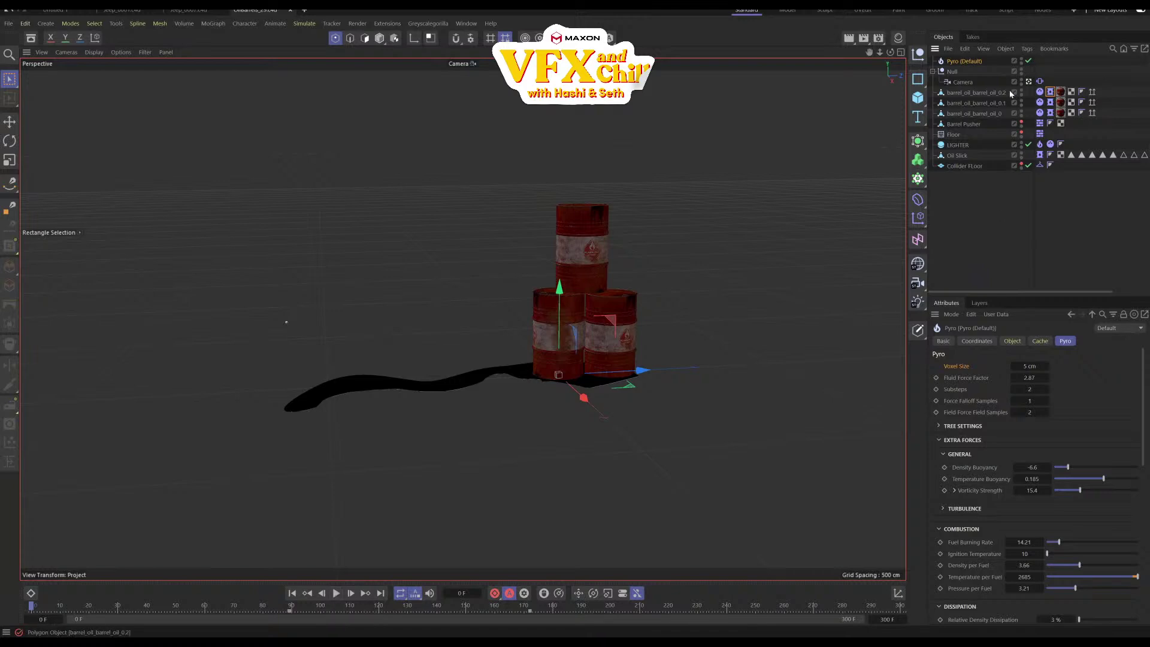
left_click(990, 185)
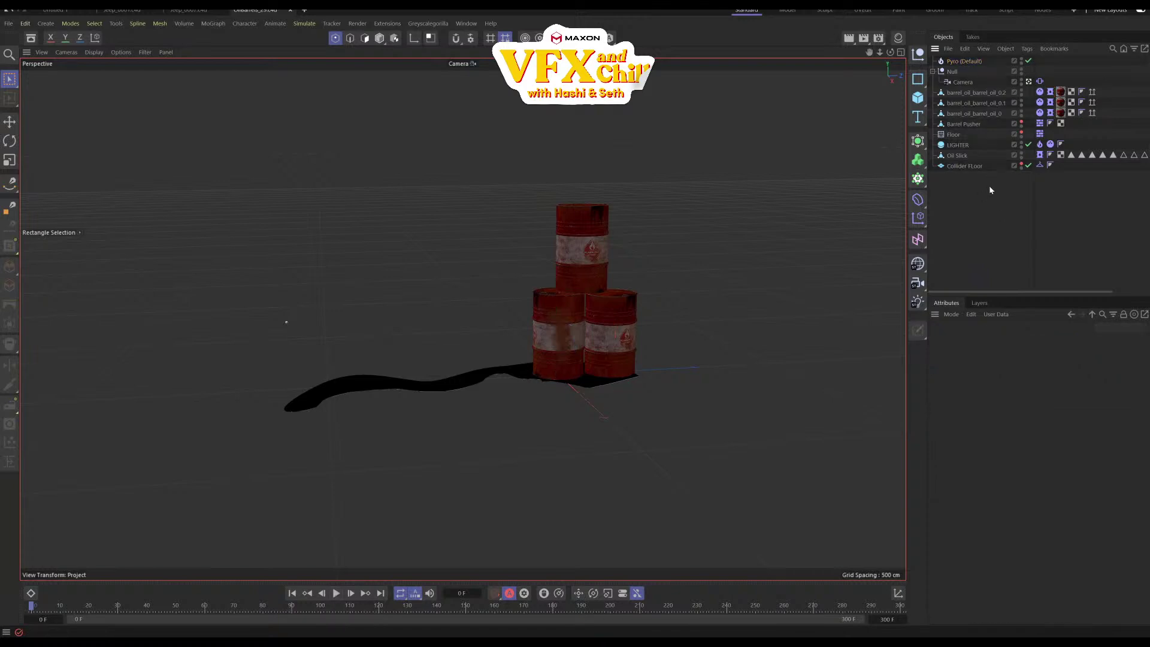
Examine the LIGHTER sphere above the oil trail and the density and temperature settings of its Pyro tag
left_click(963, 150)
scroll(264, 339, "up", 8)
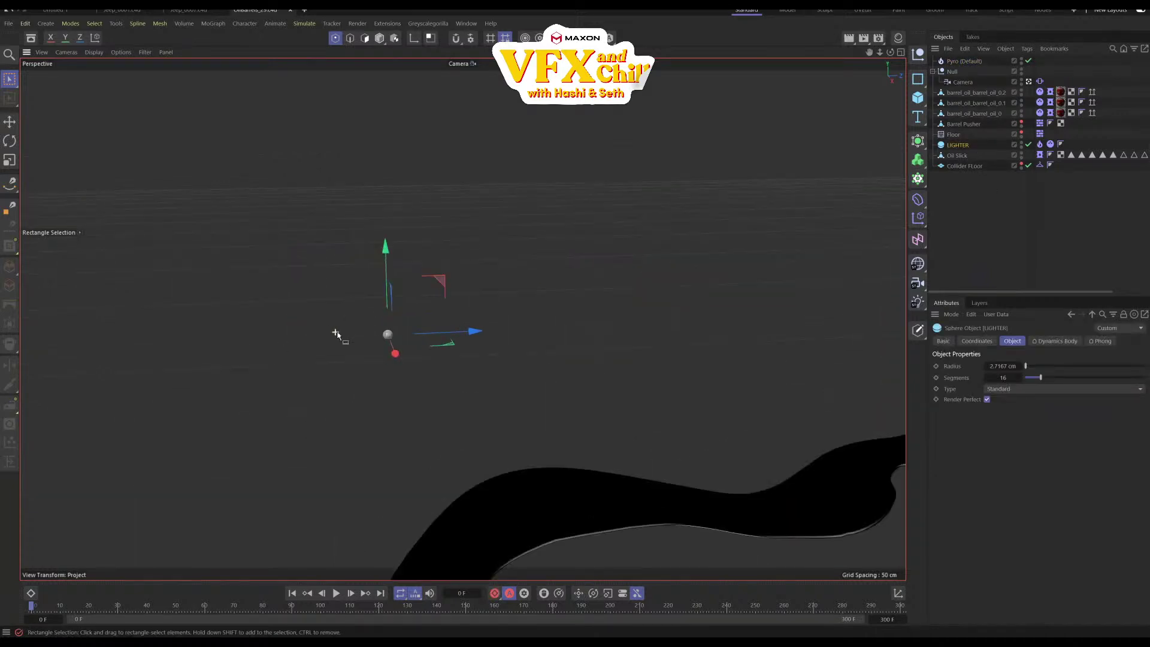
scroll(336, 334, "up", 1)
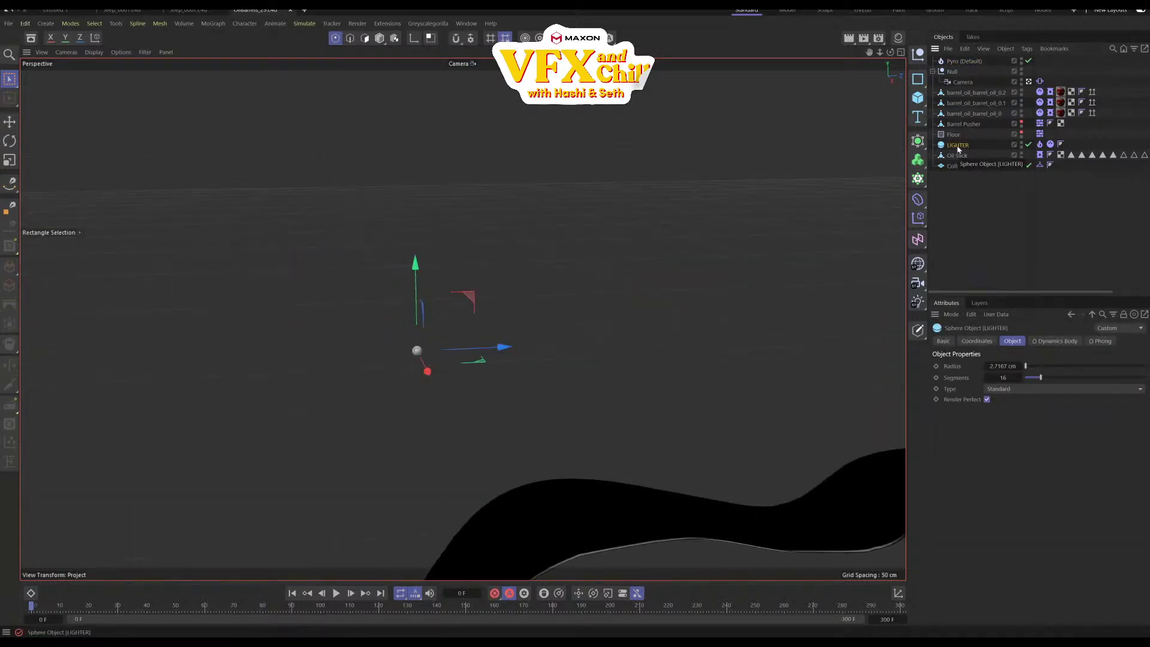
left_click(1040, 145)
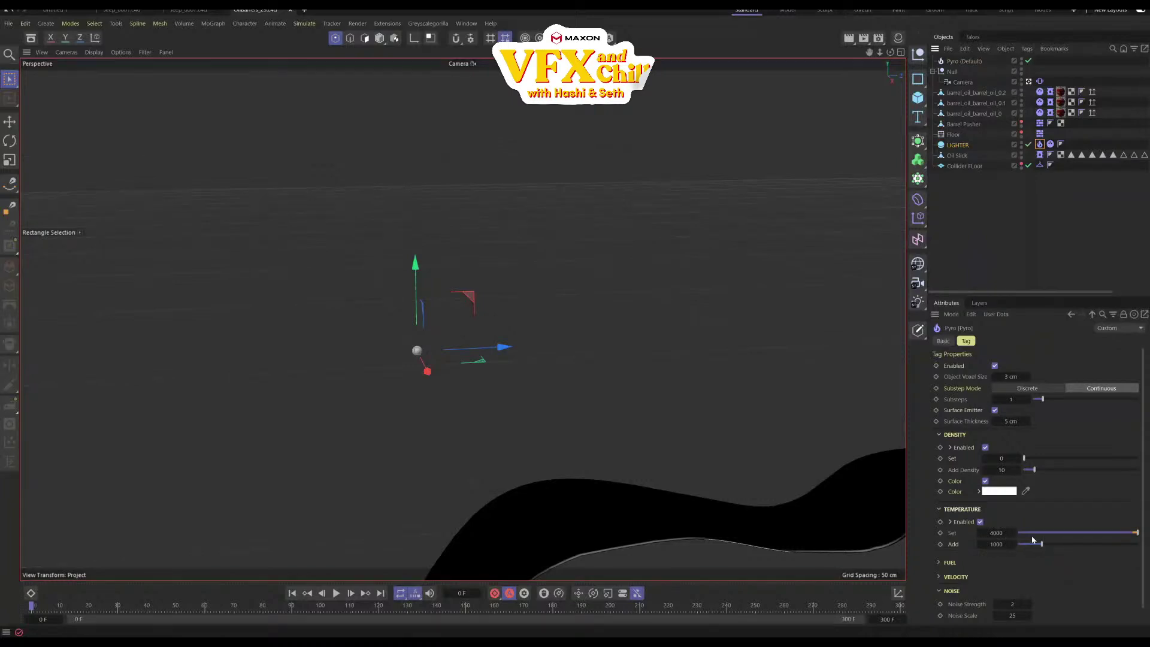
scroll(616, 316, "down", 7)
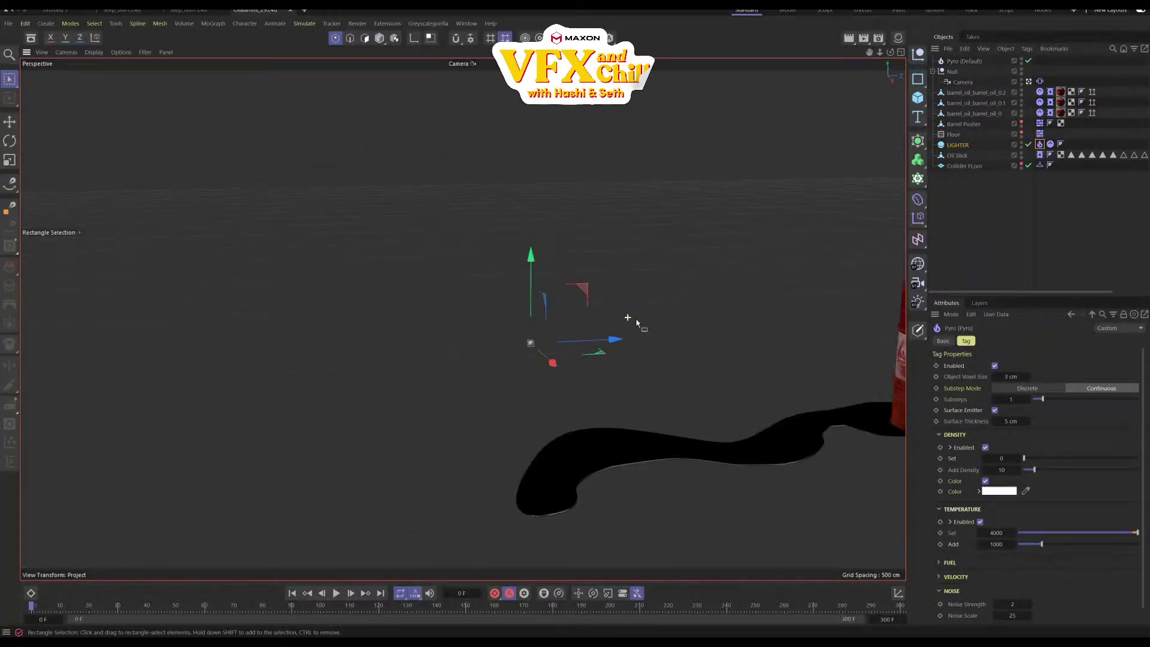
middle_click_drag(636, 324, 468, 332, "alt")
scroll(498, 333, "down", 5)
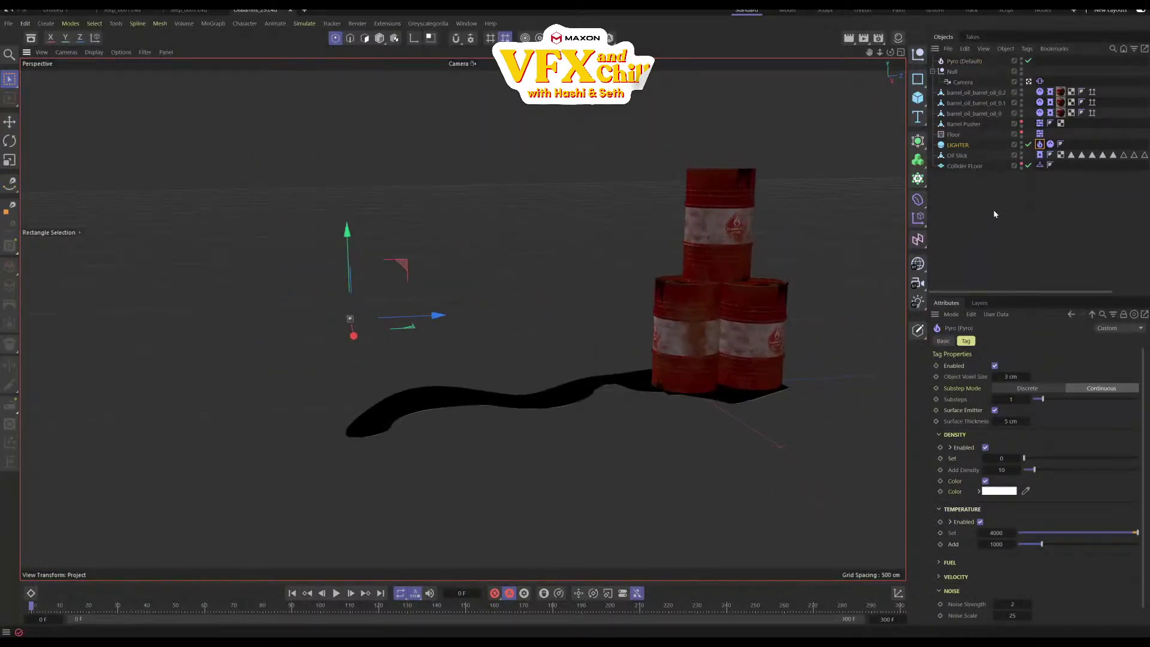
Disable the Pyro Fuel tags on all three oil barrels together
left_click(1051, 92)
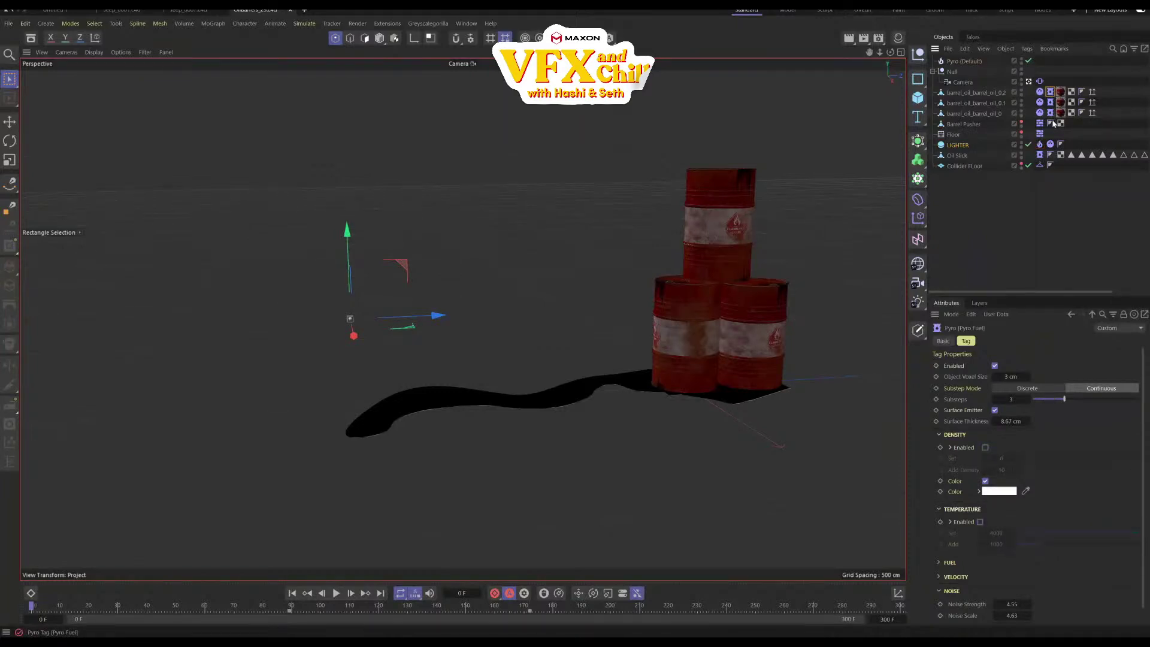
left_click_drag(1054, 124, 1046, 88)
left_click(995, 366)
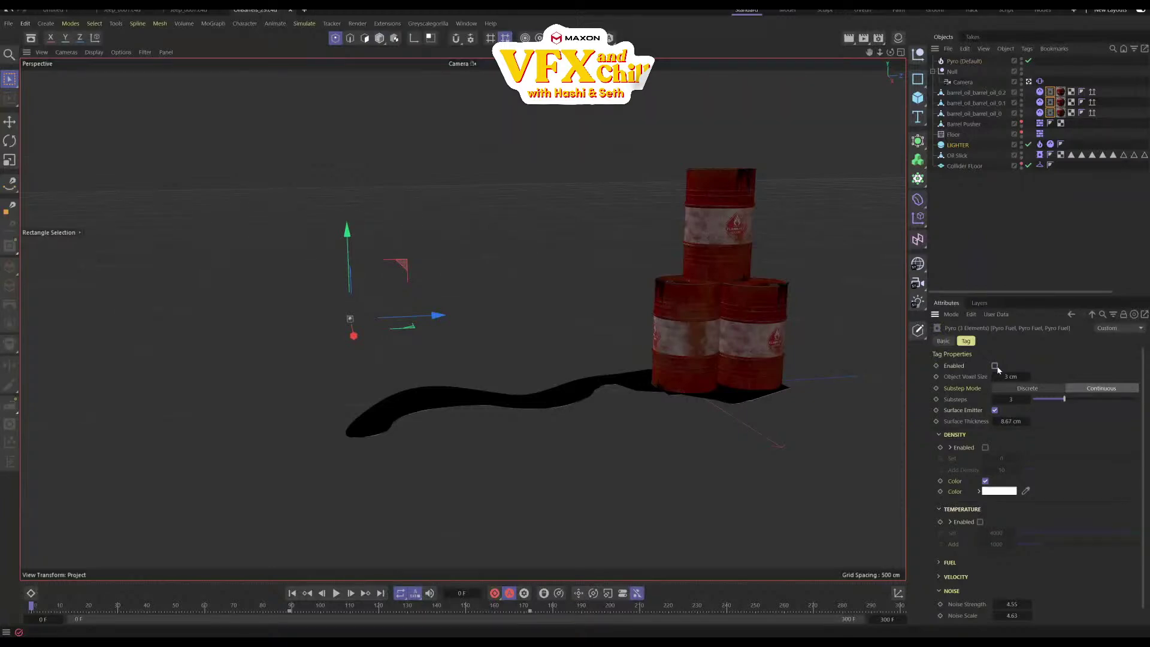
Disable the Oil Slick's Pyro Fuel tag, play the simulation with only the lighter emitting, and return to the first frame
left_click(1040, 156)
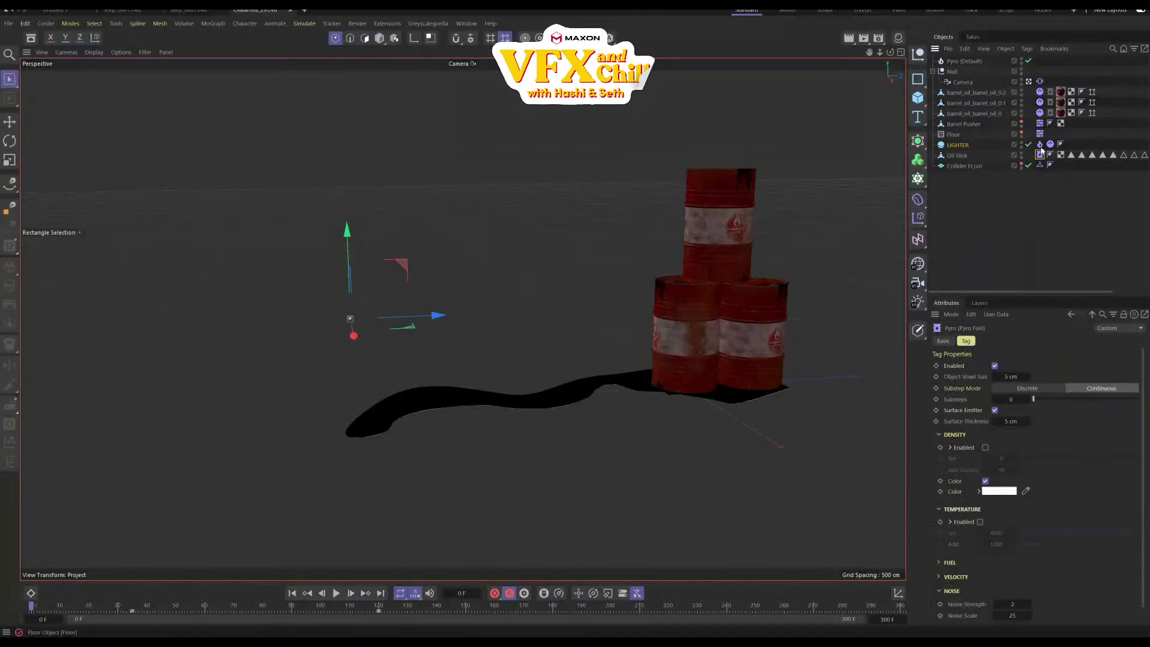
left_click(996, 366)
left_click(337, 594)
left_click(538, 476)
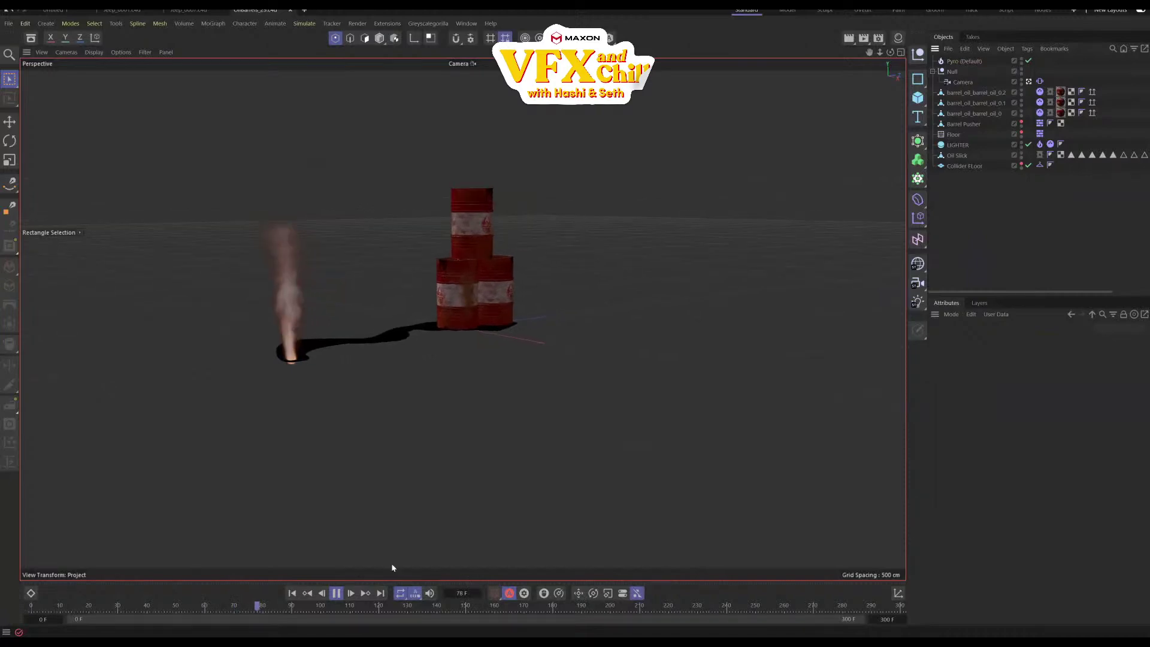
left_click(274, 607)
key("shift+f")
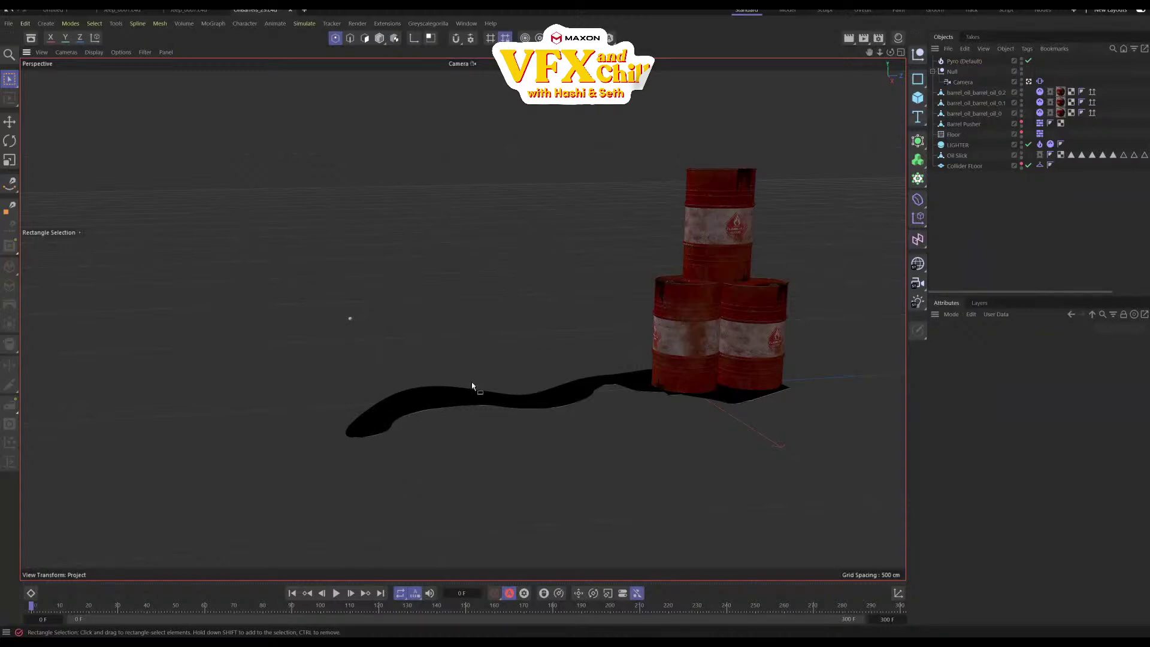
Re-enable the Oil Slick's Pyro Fuel tag and examine its Fuel settings and the available fuel types
left_click(1040, 155)
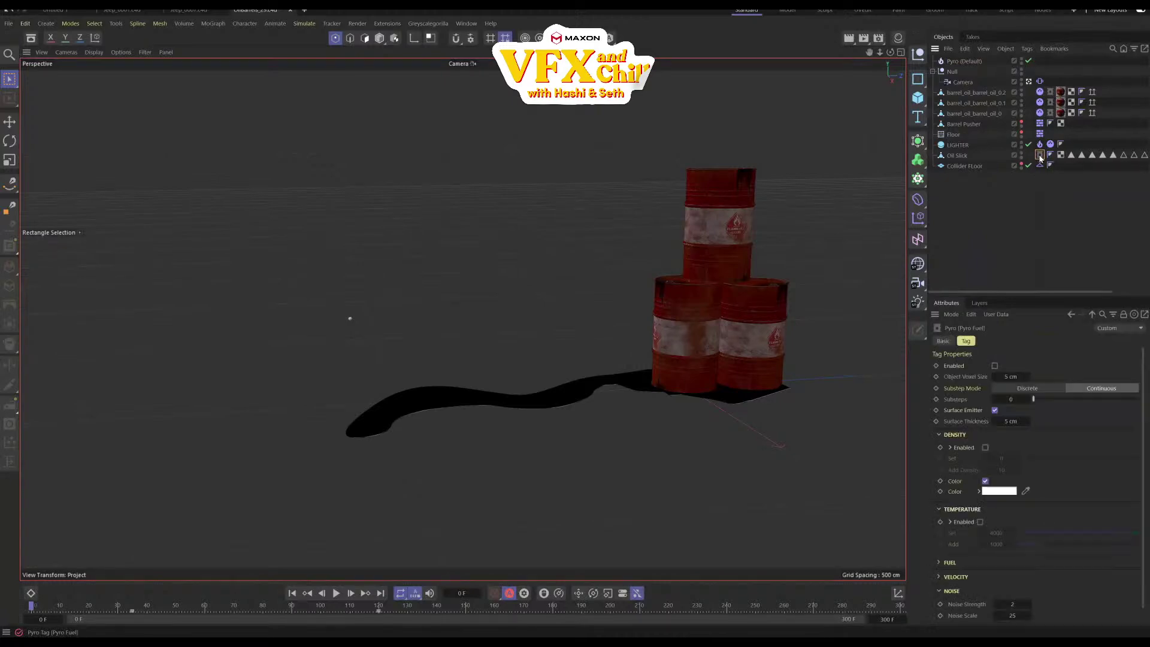
left_click(995, 367)
scroll(1073, 420, "down", 1)
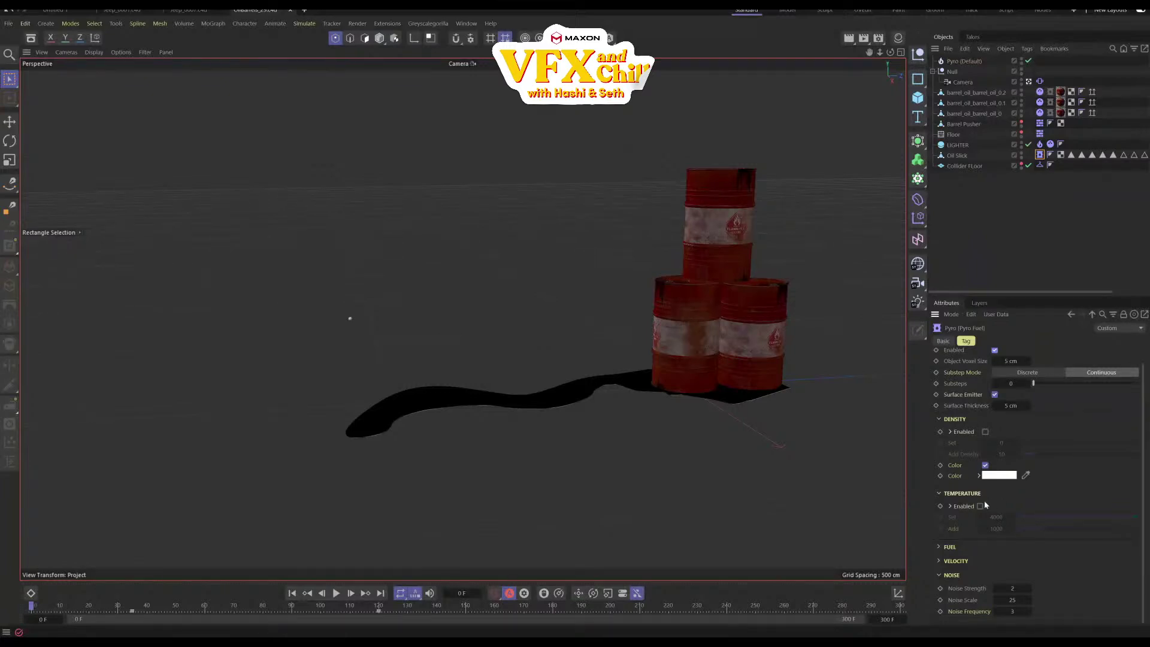
left_click(943, 548)
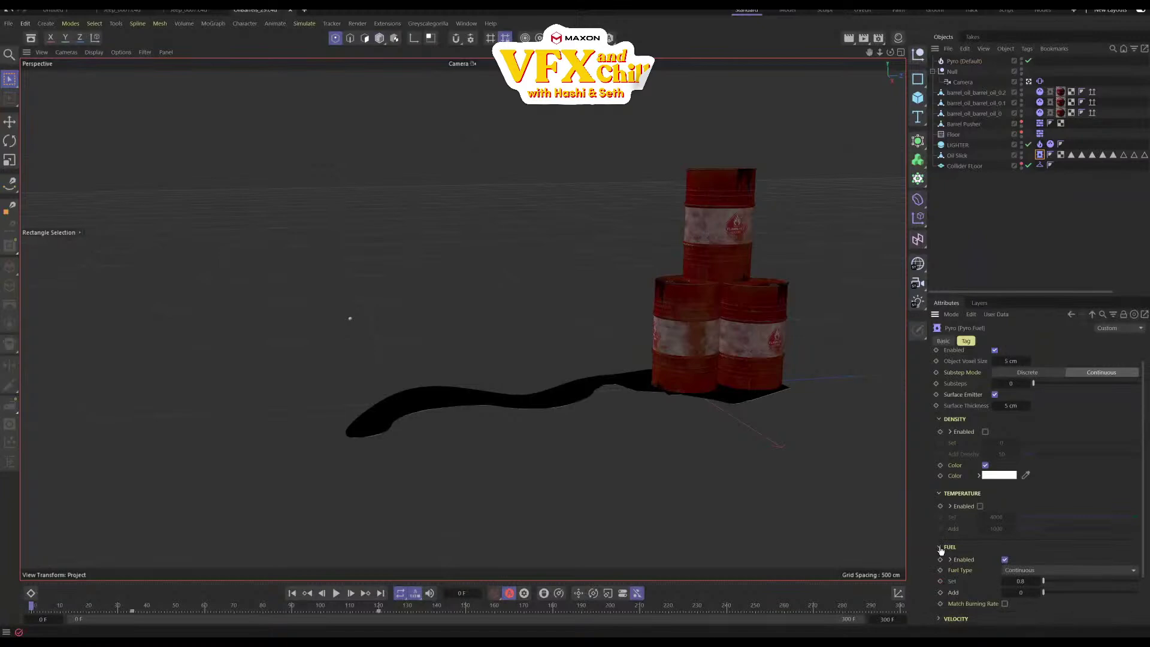
scroll(1121, 456, "down", 4)
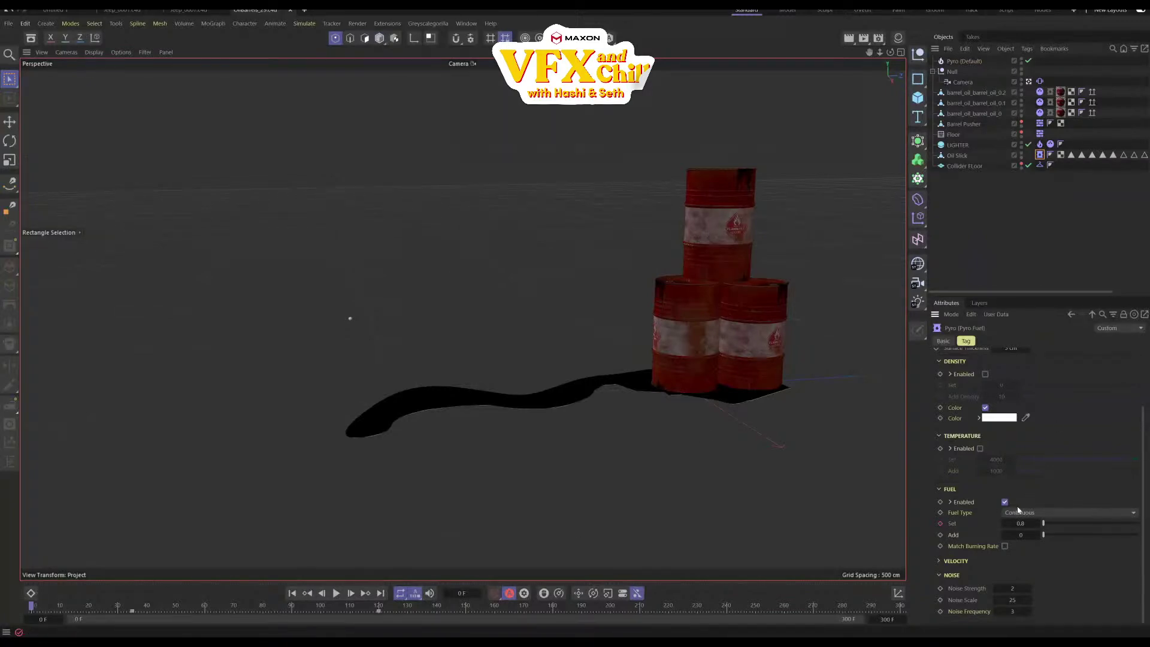
left_click(1039, 514)
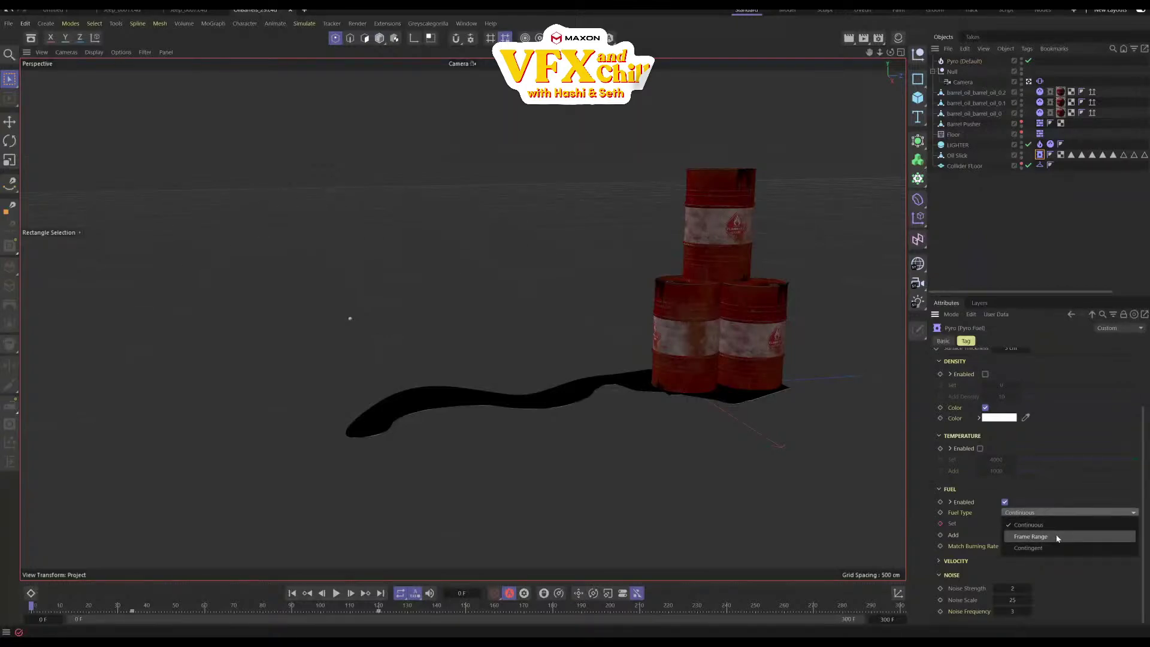
left_click(1049, 502)
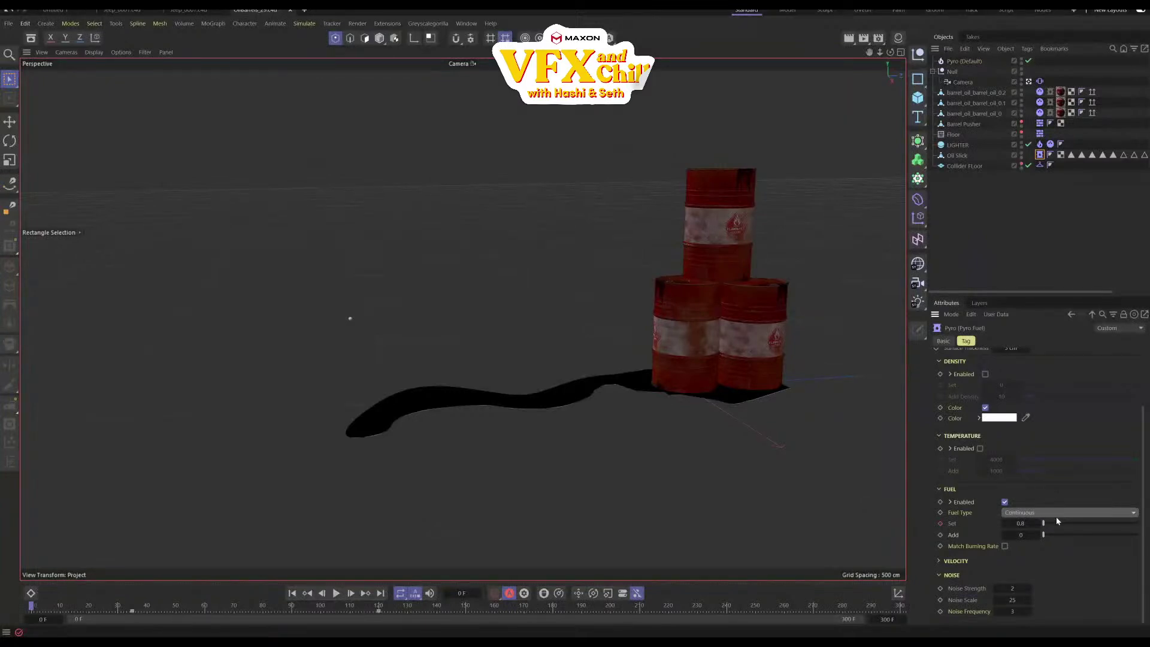
left_click(1057, 513)
left_click(1057, 505)
Play the oil slick fire, stop it to look over the Pyro object's combustion settings, and return to the first frame
left_click(336, 594)
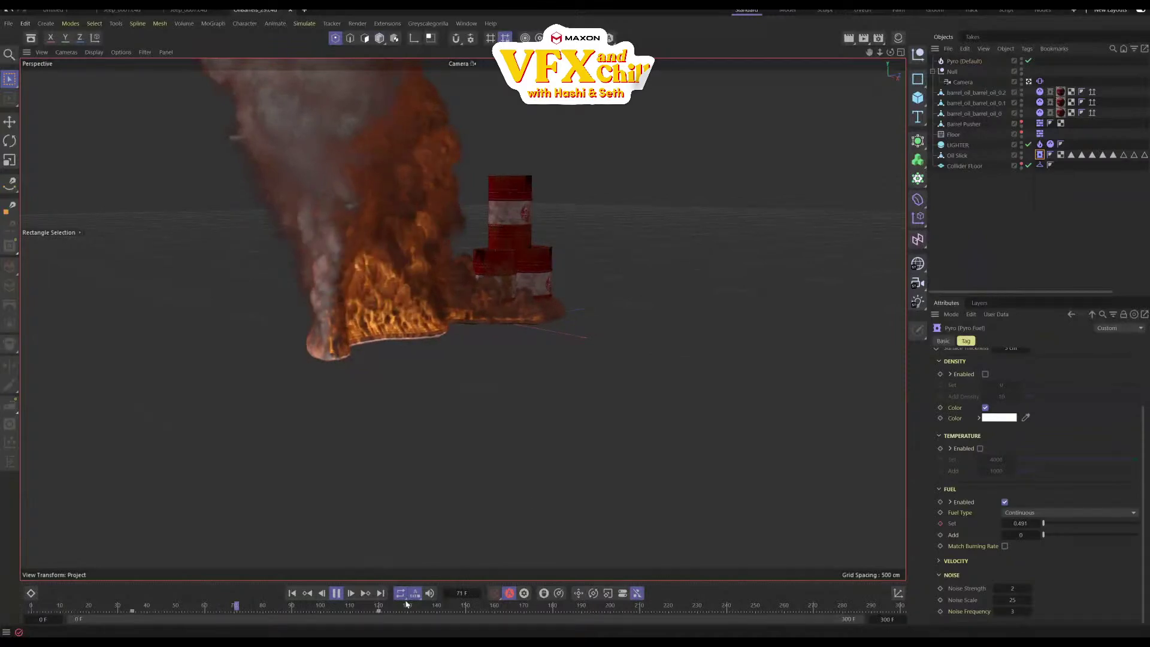
left_click(337, 594)
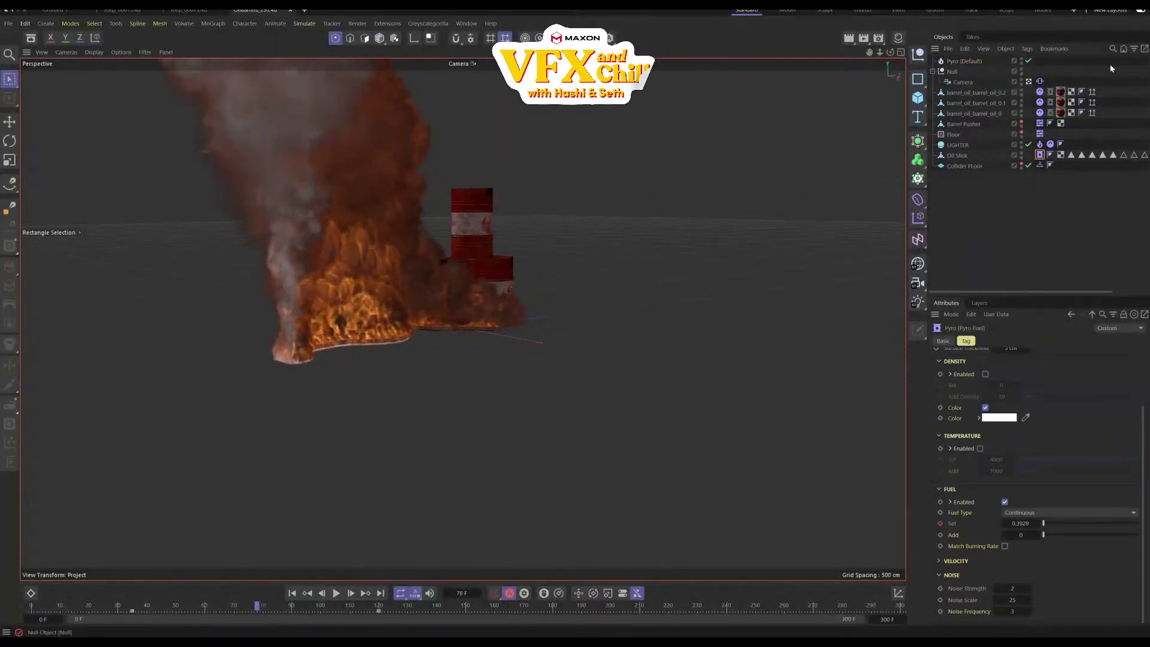
left_click(979, 62)
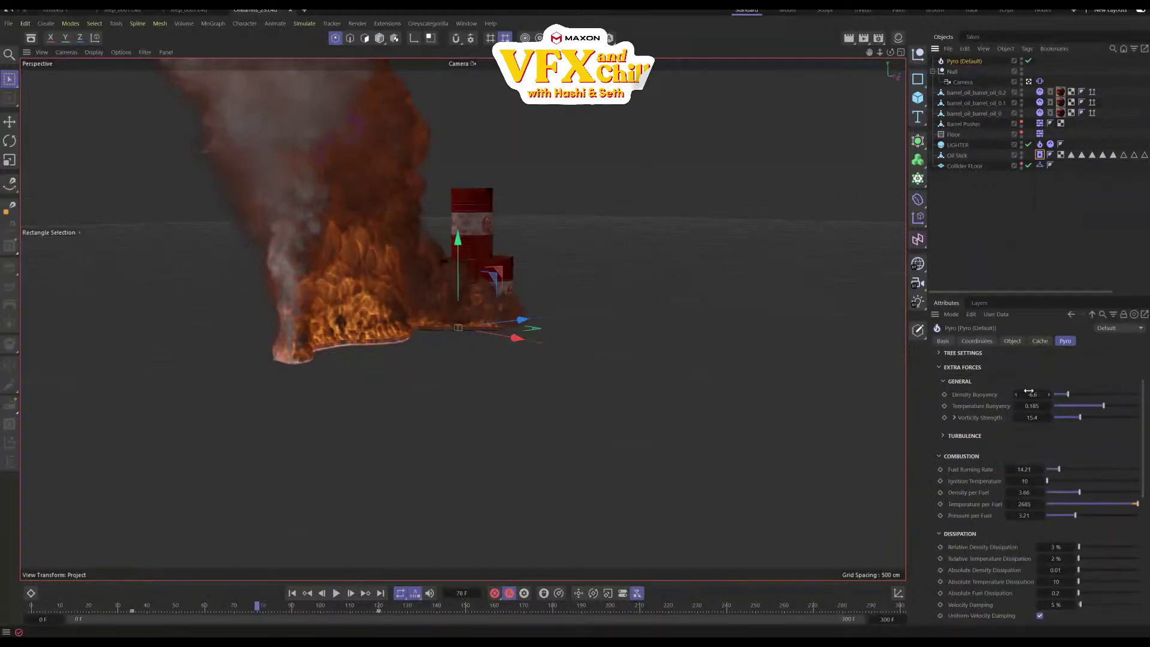
left_click(292, 594)
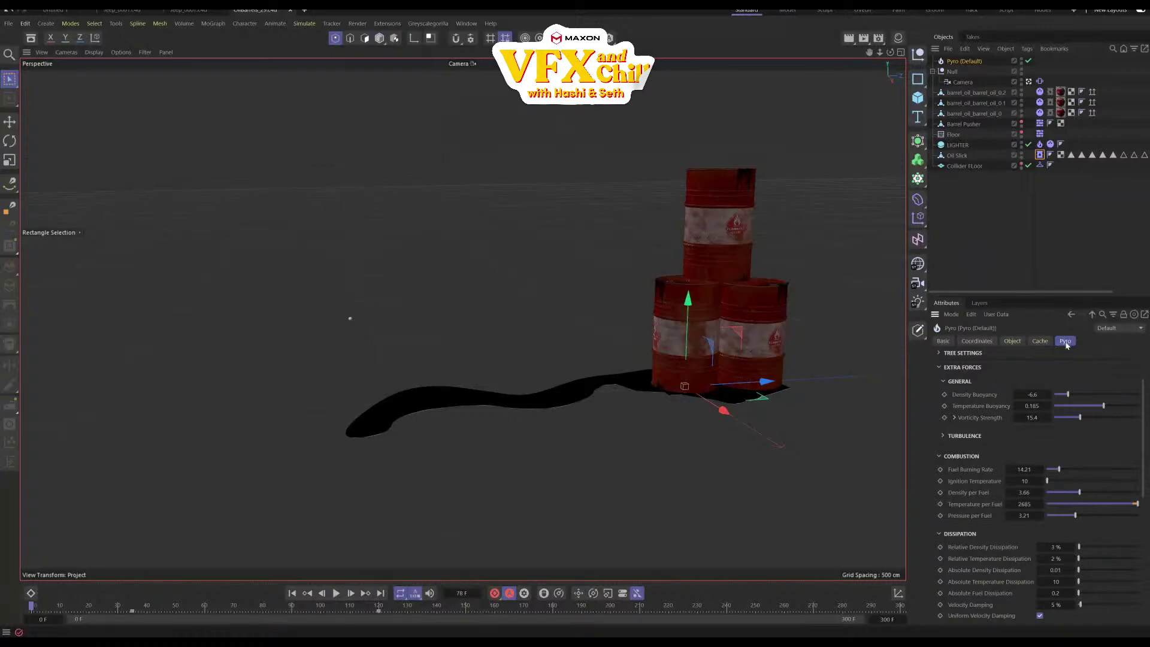
Set the Pyro object's Voxel Size to 15 cm, play the coarser oil slick fire, and return to the first frame
scroll(1042, 368, "up", 3)
left_click(1027, 369)
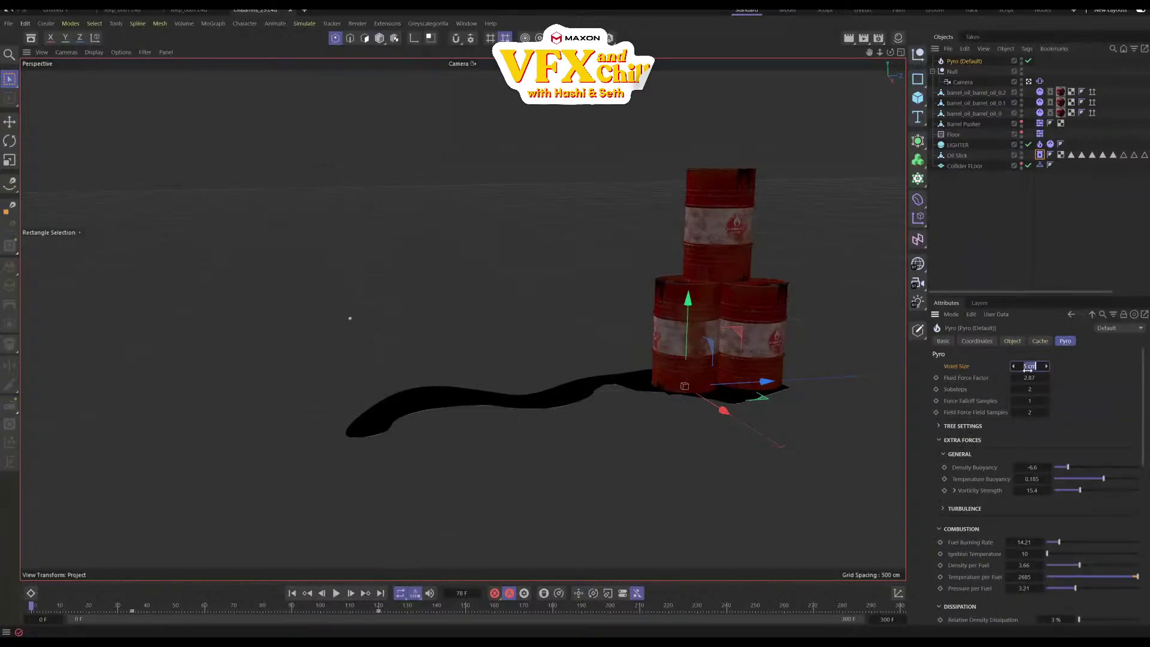
type("15")
key("Return")
left_click(340, 592)
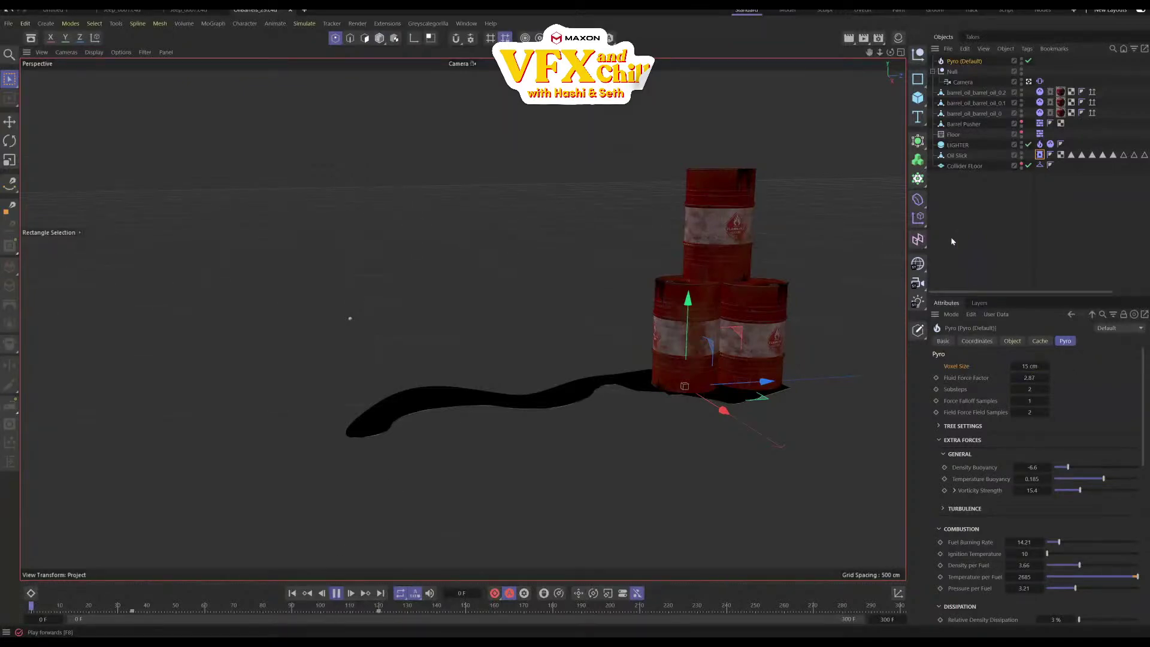
left_click(982, 236)
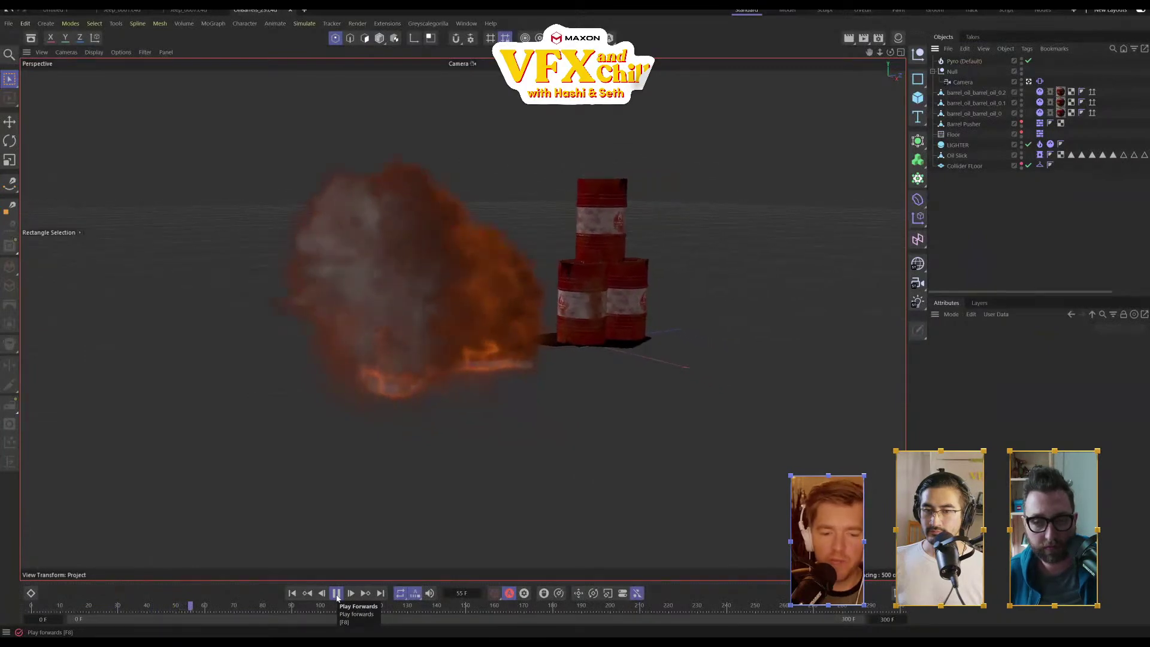
left_click(337, 595)
left_click_drag(76, 610, 29, 612)
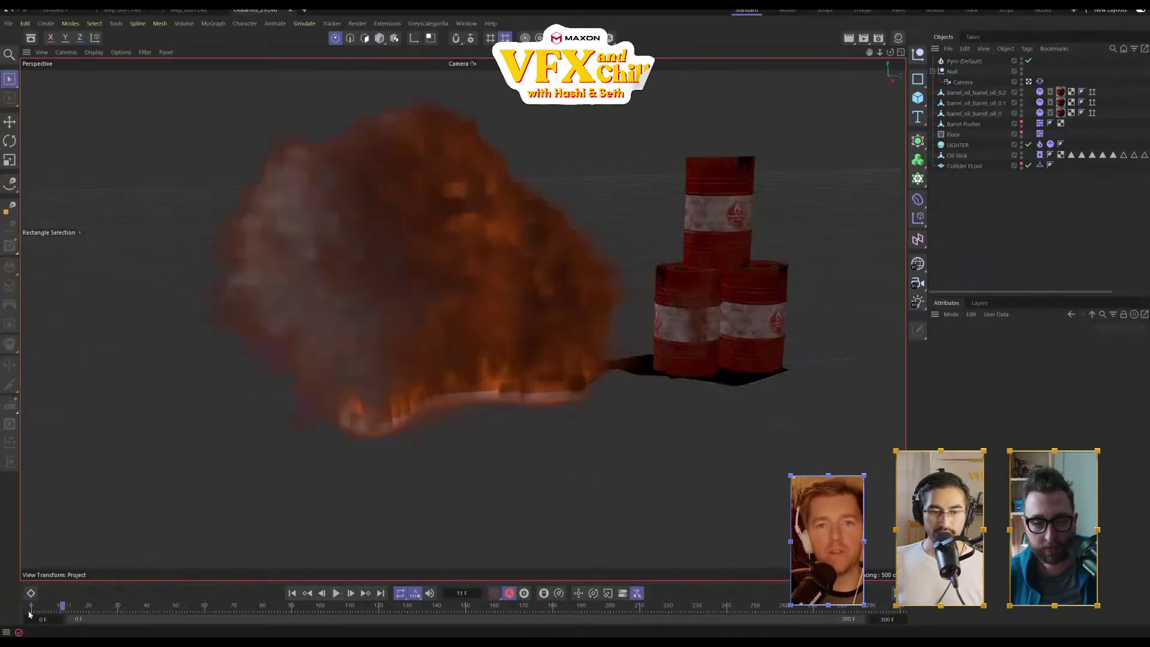
Set the Pyro object's Voxel Size to 10 cm
left_click(961, 61)
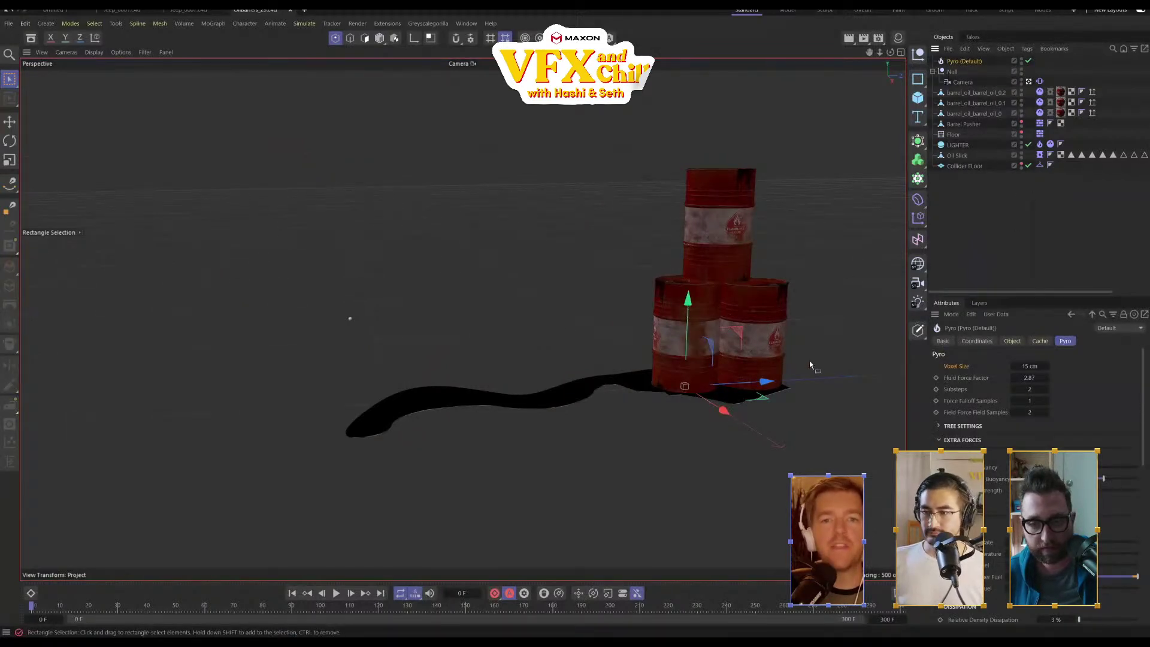
left_click(1030, 366)
type("1")
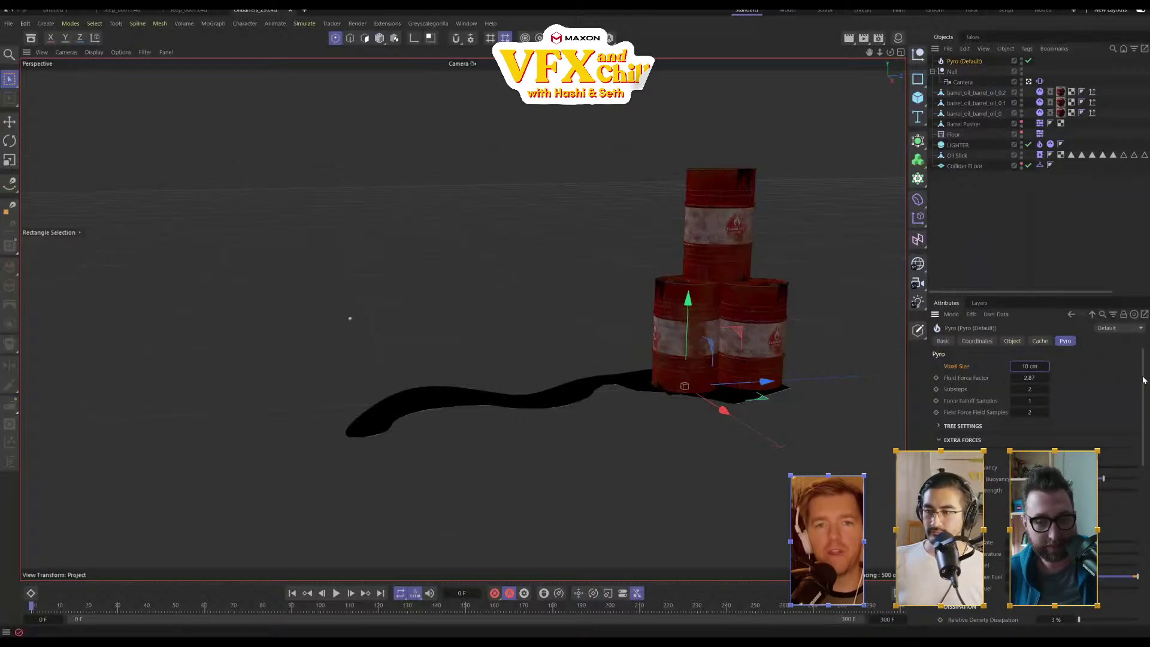
Turn on Draw Bounding Box and Draw Tree Structure for the Pyro object and play the oil slick fire to about frame 56
left_click_drag(1143, 381, 1139, 539)
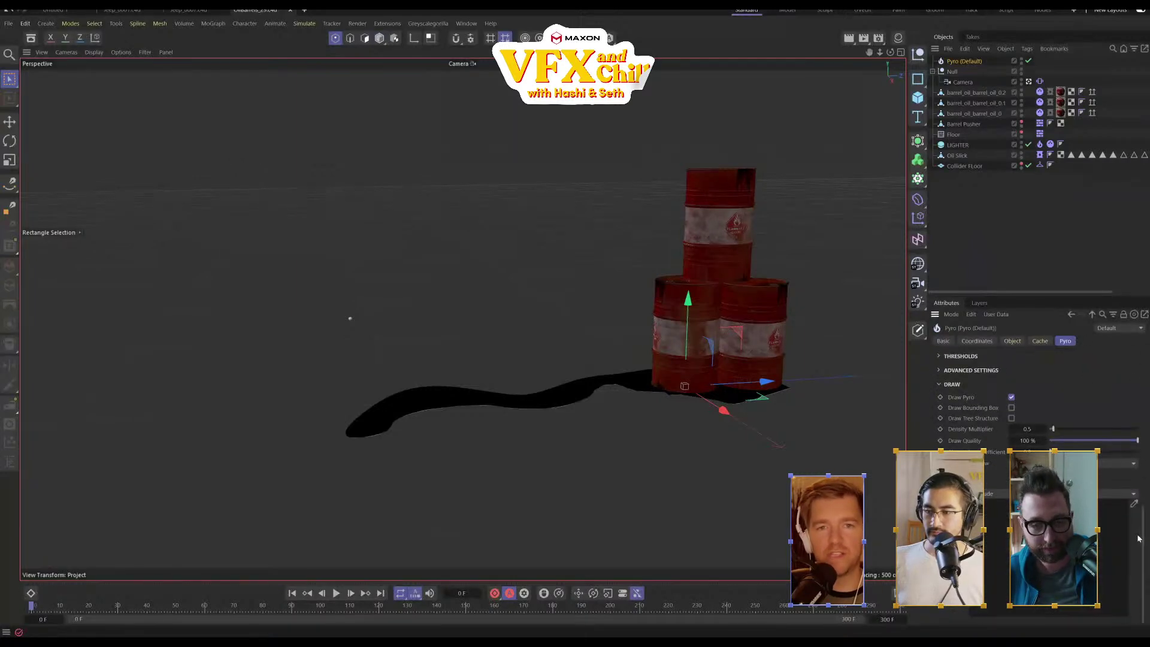
left_click(1012, 418)
left_click(1012, 408)
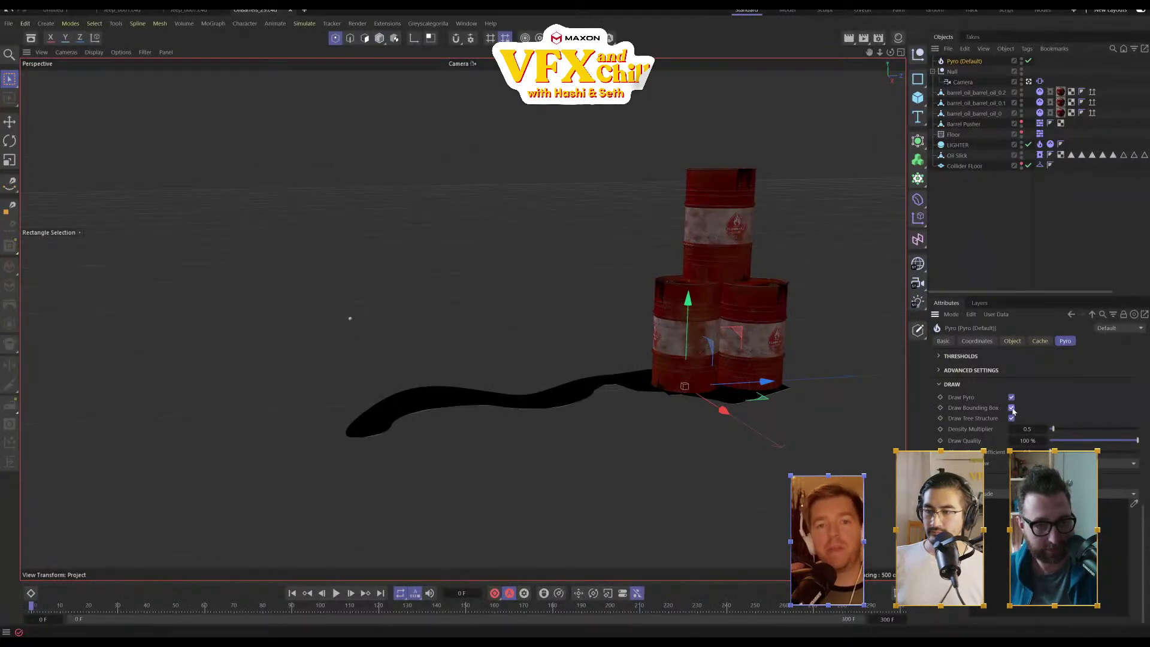
left_click(337, 593)
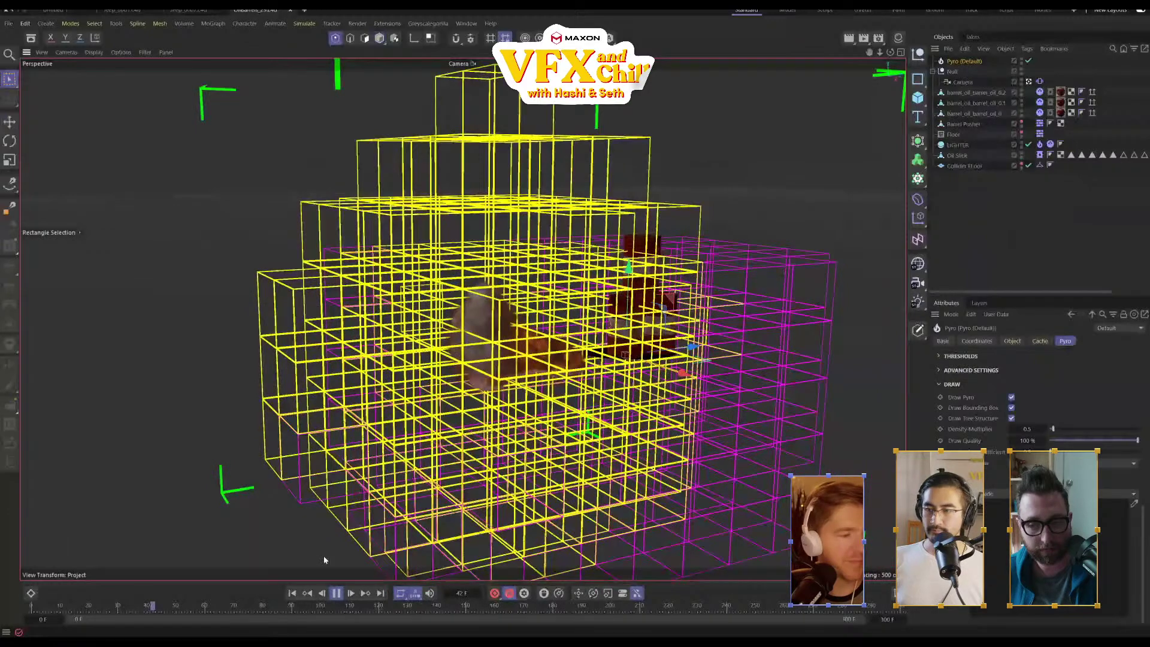
left_click(336, 595)
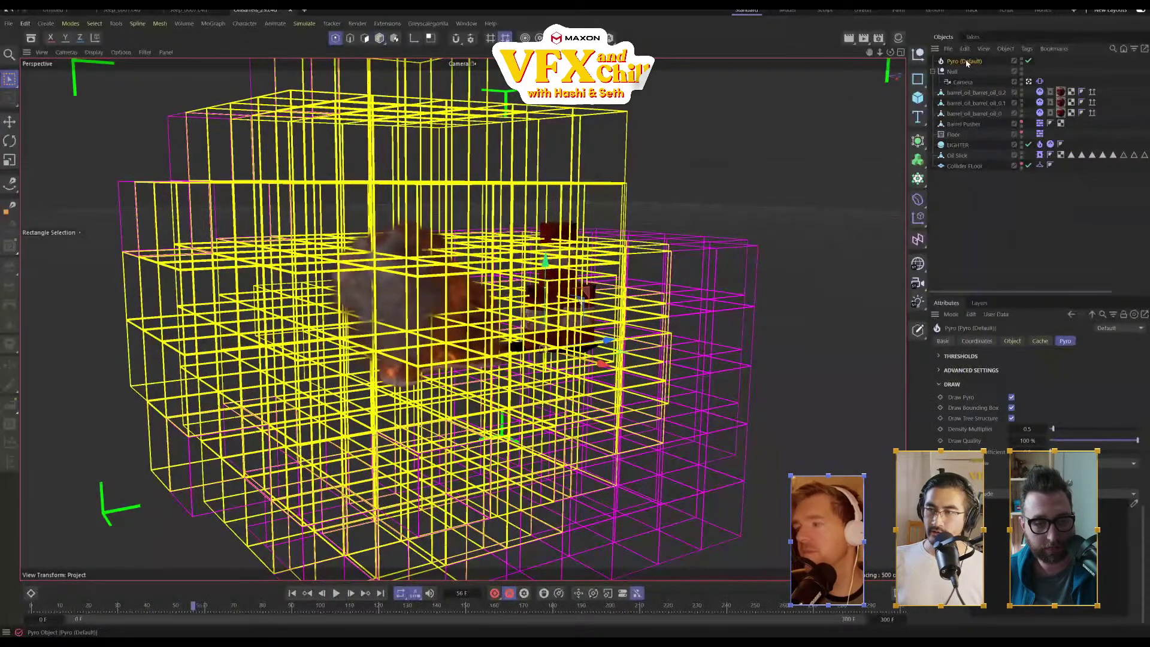
Examine the Pyro section of the project's simulation settings
key("ctrl+d")
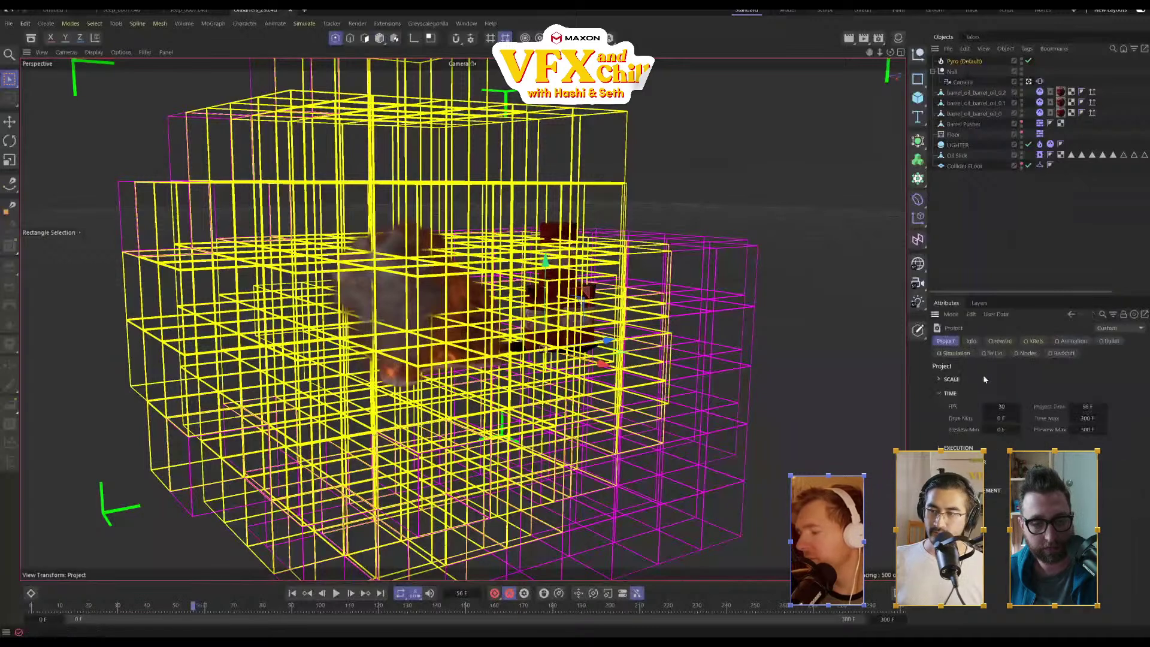
left_click(954, 353)
left_click(1009, 379)
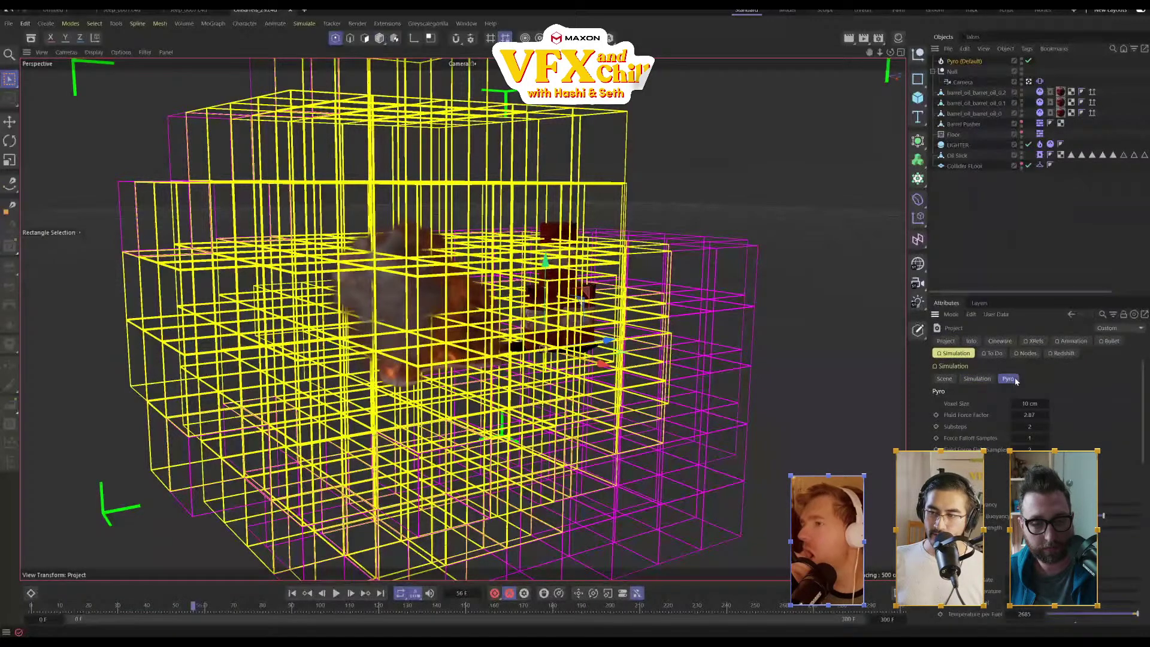
Return to the Pyro object, toggle Draw Pyro off and back on, and view the whole bounding box
left_click(962, 61)
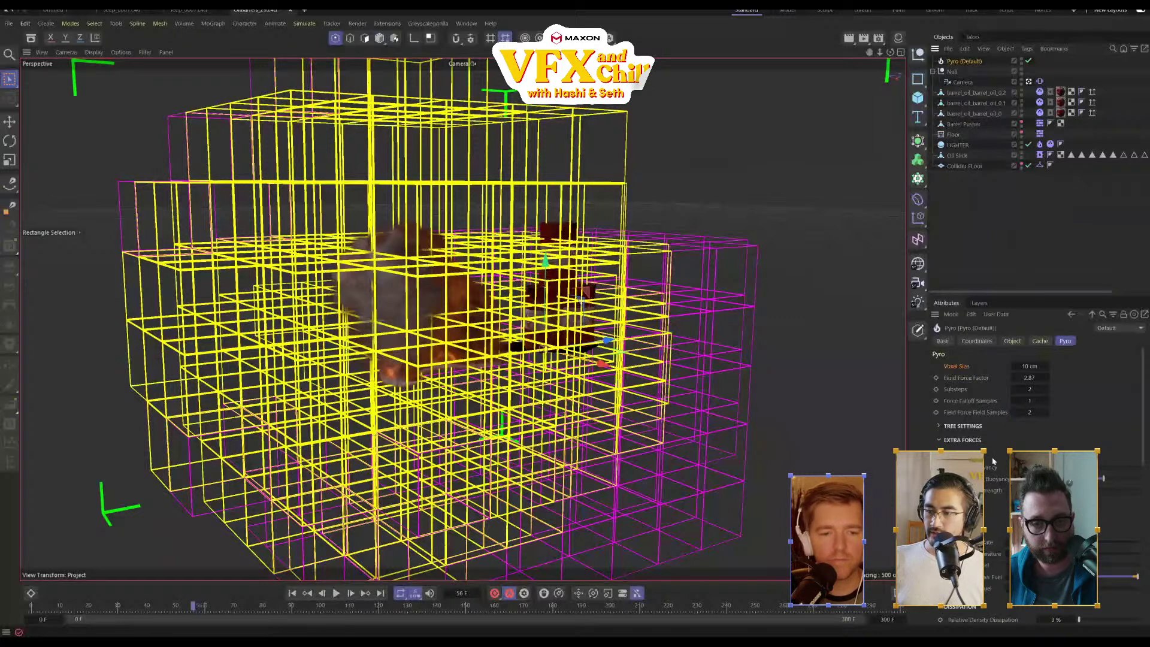
scroll(993, 460, "down", 5)
scroll(1013, 400, "down", 5)
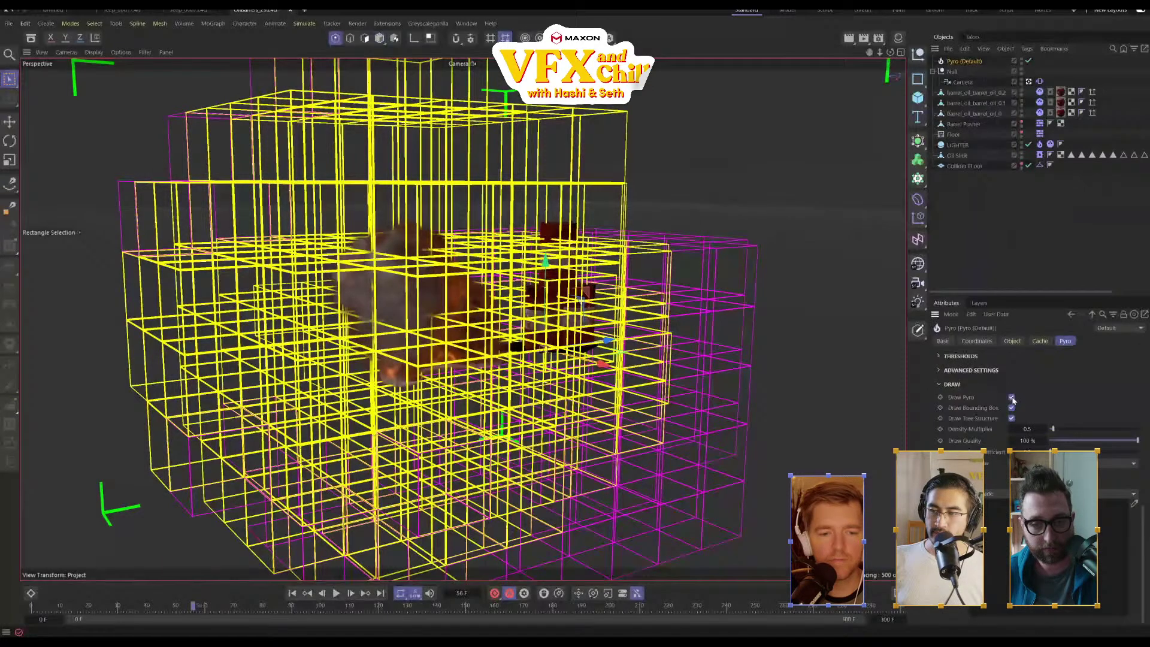
left_click(1012, 398)
left_click(1012, 398)
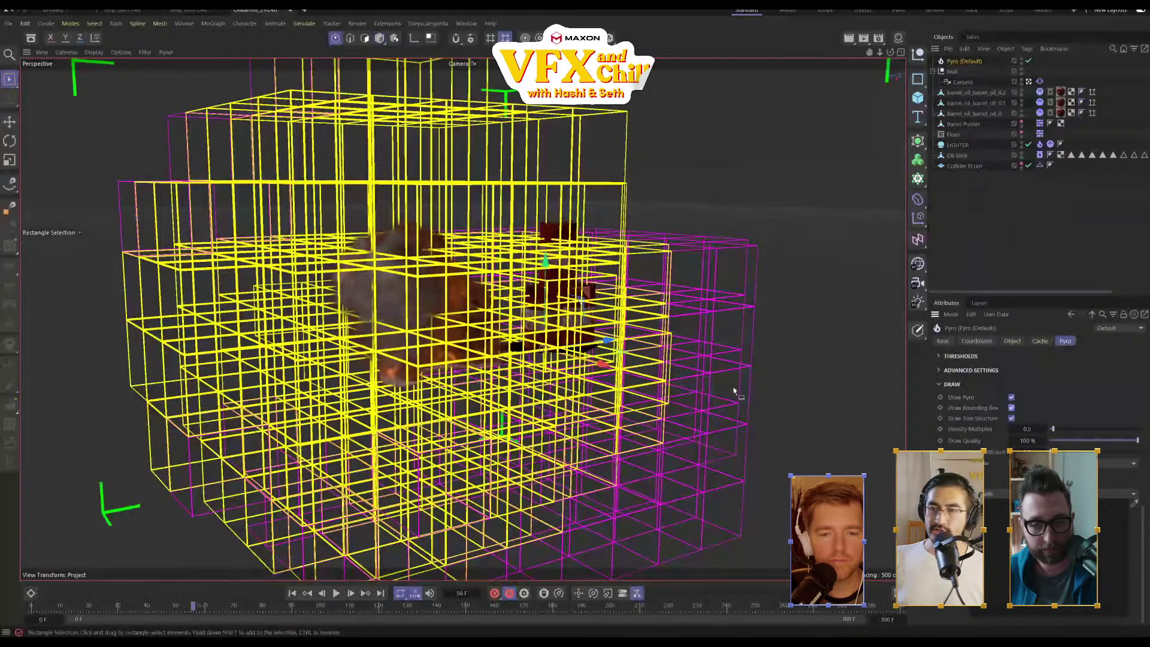
scroll(710, 168, "down", 3)
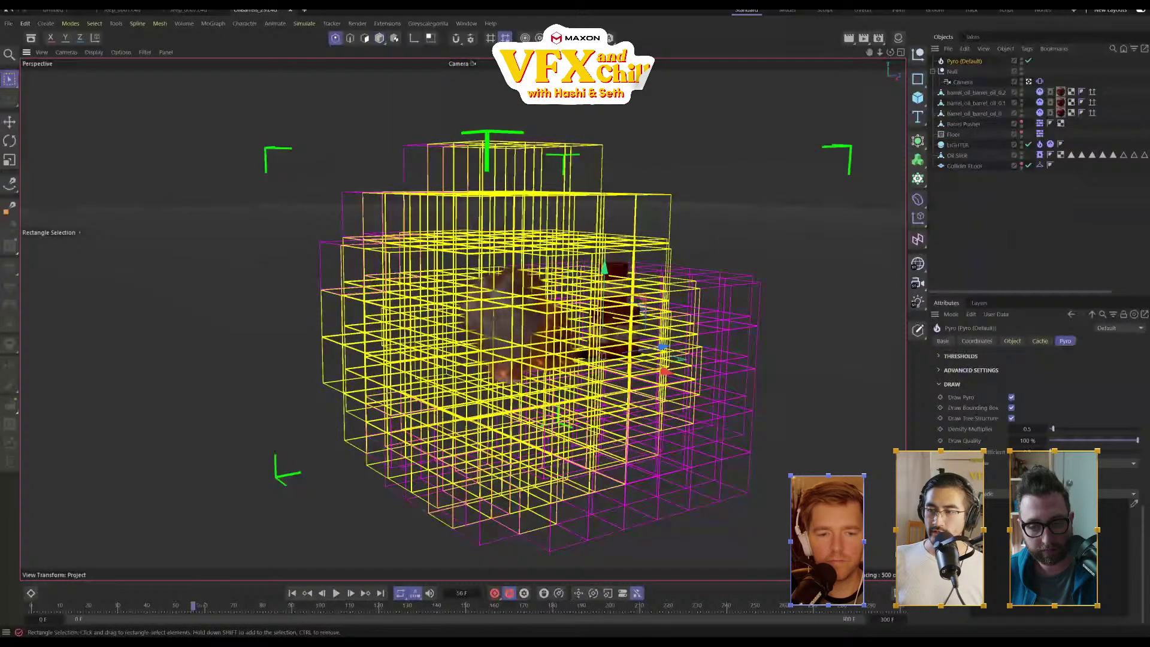
Turn off the Pyro object's Draw Bounding Box, look around the tree structure grid, and turn off Draw Tree Structure as well
left_click(1012, 407)
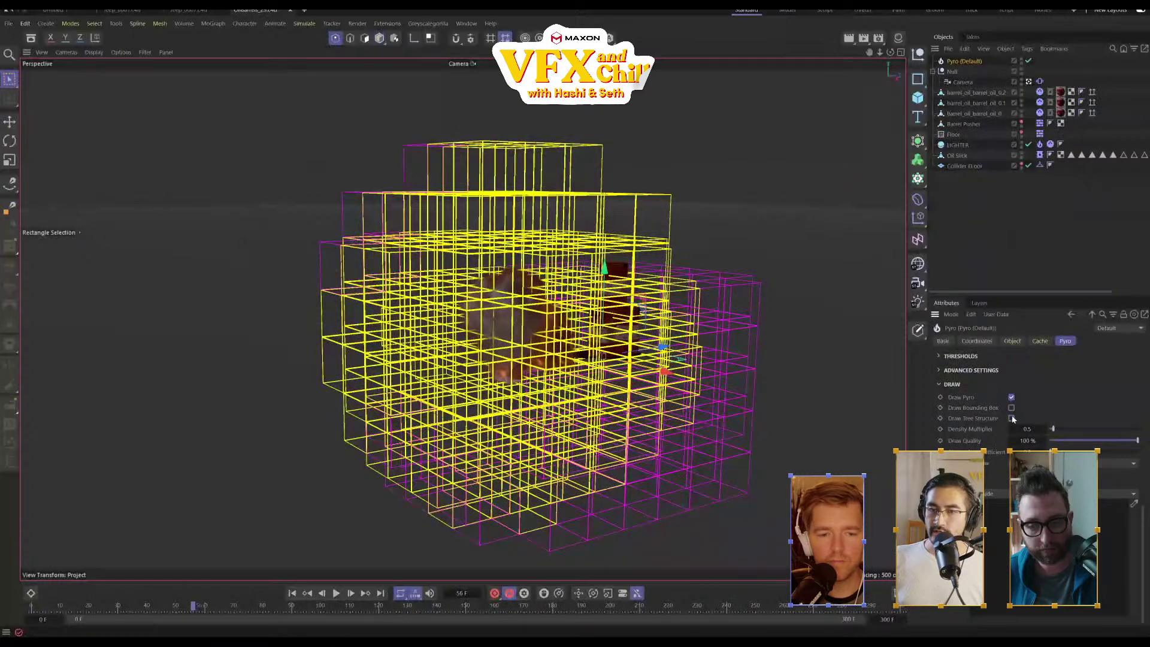
left_click(1012, 418)
left_click(1012, 418)
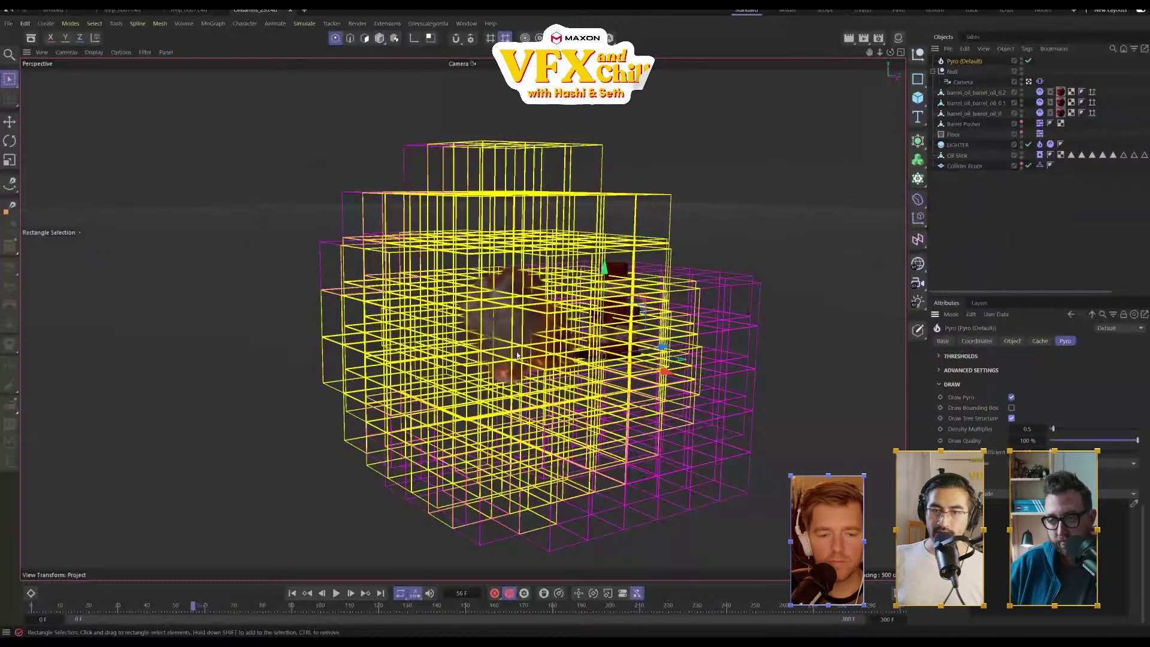
scroll(523, 373, "up", 5)
left_click_drag(647, 372, 923, 350, "alt")
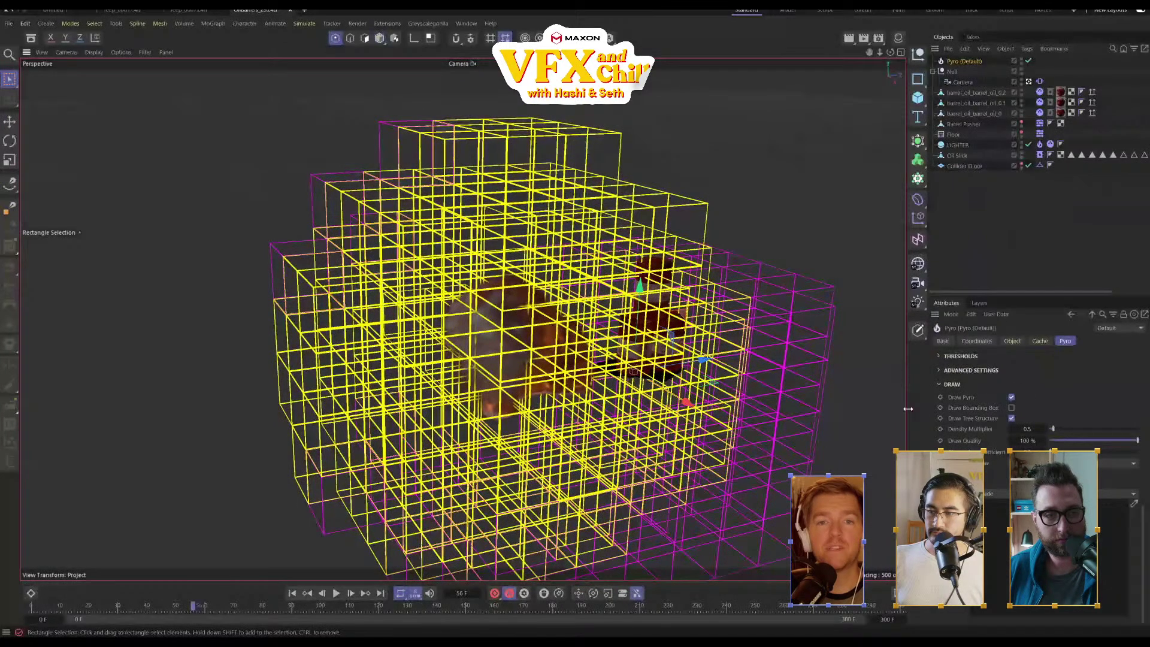
left_click(1012, 419)
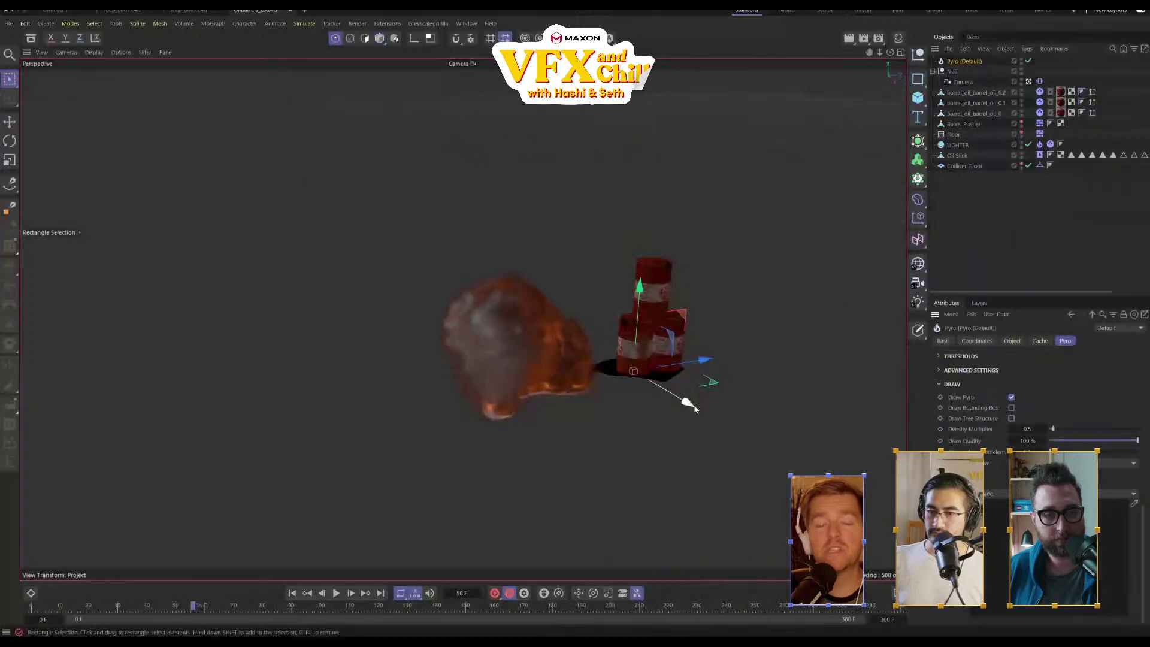
Switch the viewport to the default camera and frame the fire and barrels from the side
scroll(683, 389, "up", 3)
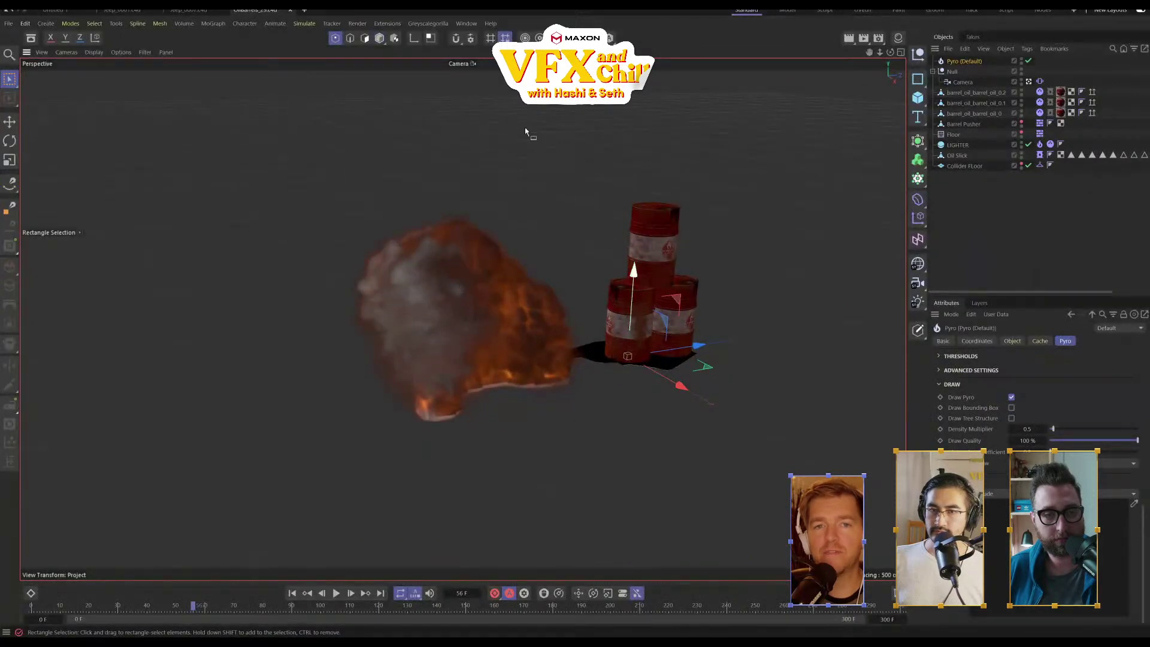
left_click(473, 64)
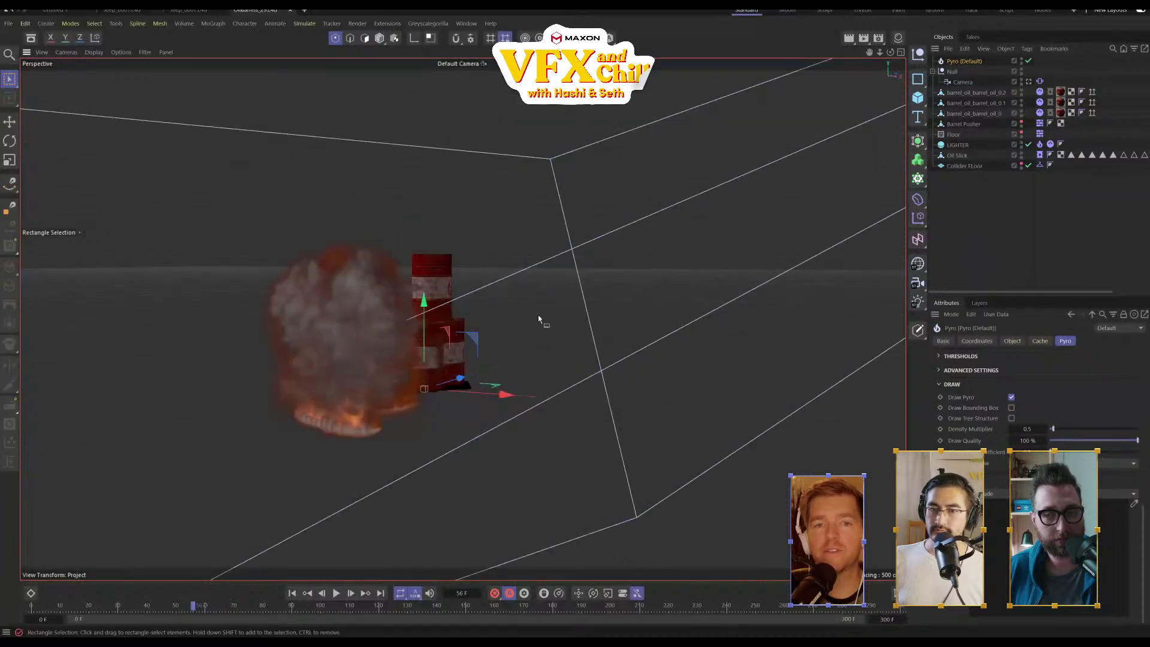
left_click_drag(554, 333, 433, 344, "alt")
right_click_drag(432, 344, 554, 317, "alt")
mouse_move(553, 319)
left_mouse_down("alt")
mouse_move(468, 273)
mouse_move(560, 327)
left_mouse_up("alt")
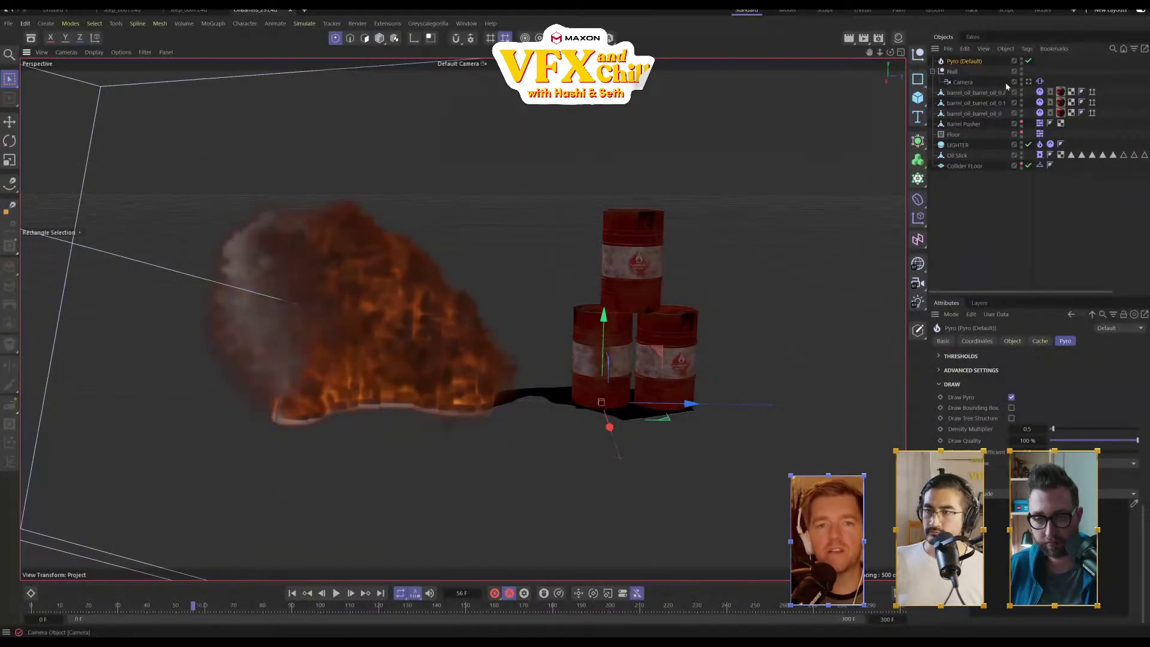
Set the Pyro object's Voxel Size to 5 cm
left_click(1013, 341)
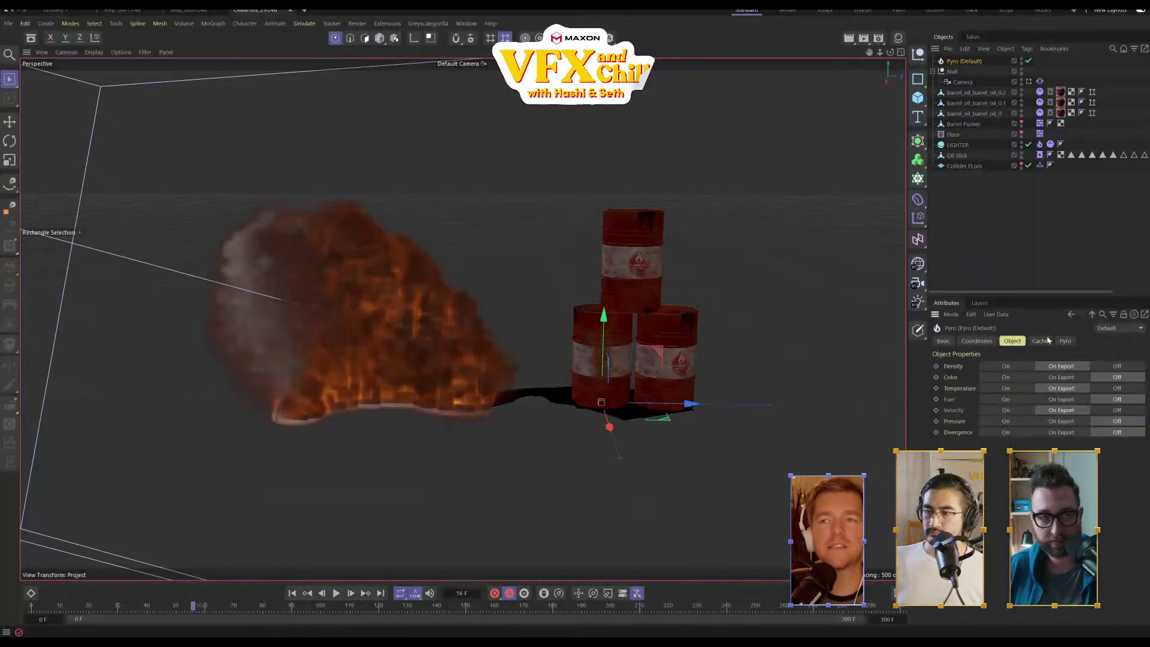
left_click(1065, 341)
double_click(1030, 366)
type("5")
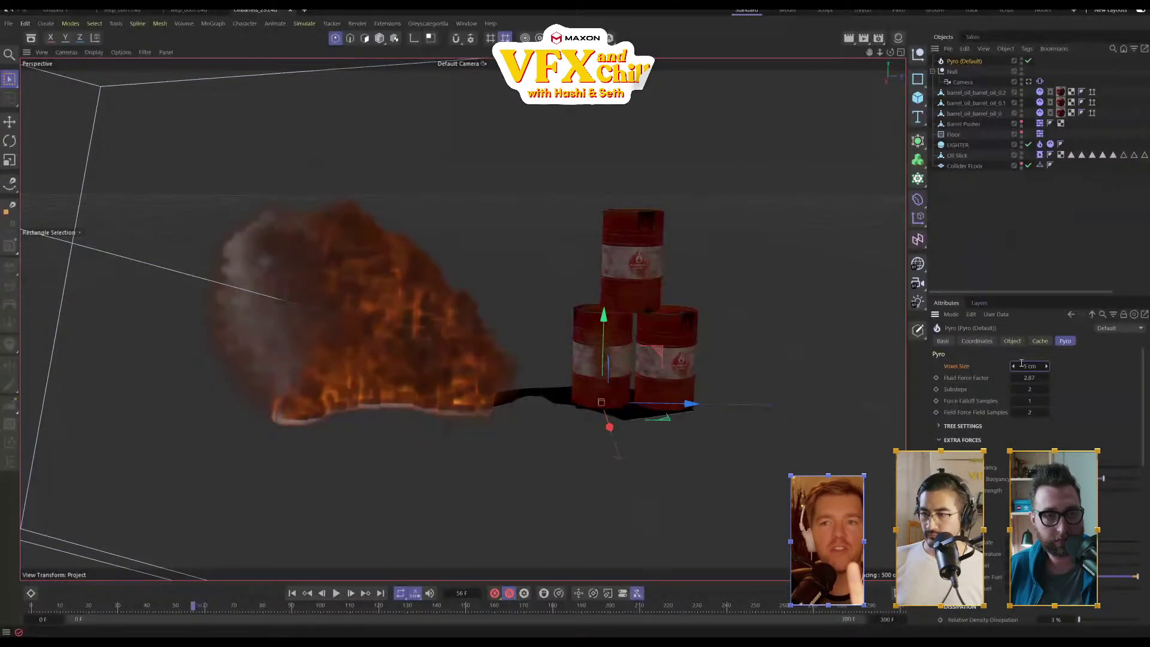
key("Return")
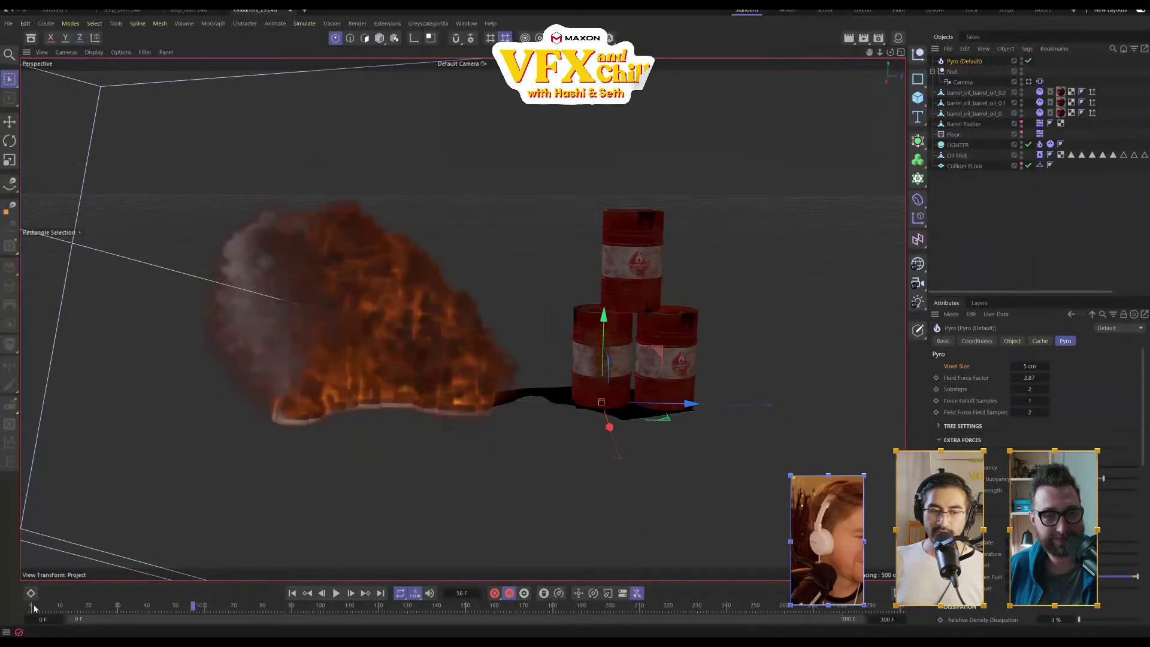
Play the finer oil slick fire from the first frame to frame 62 and inspect it from several angles
left_click(293, 593)
left_click(338, 593)
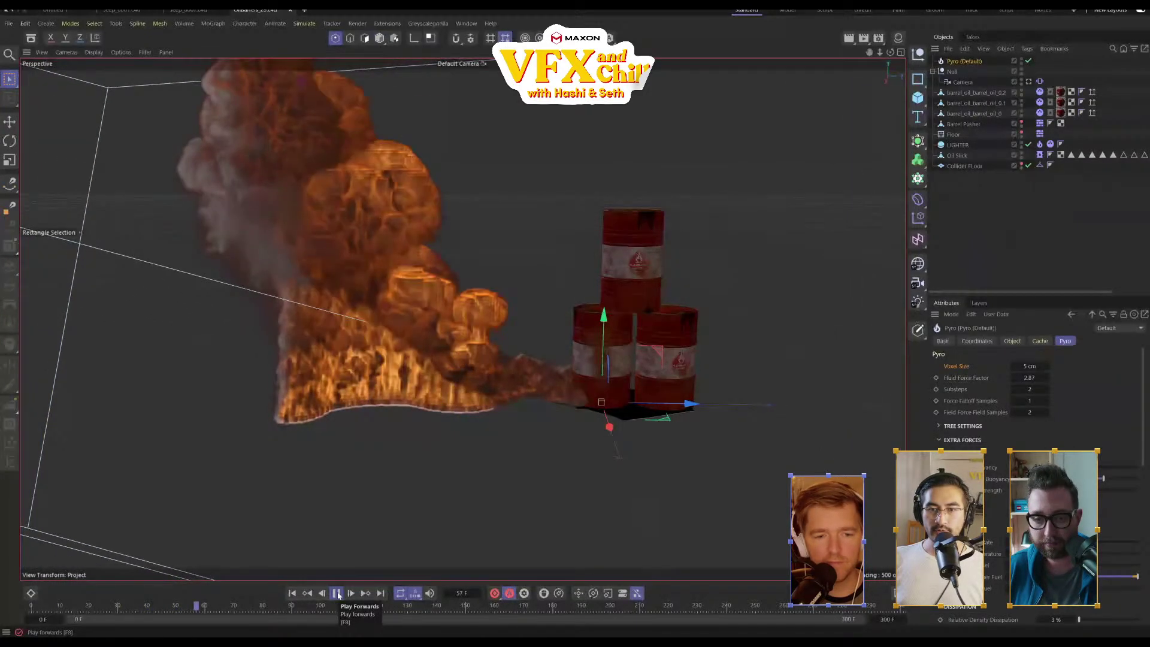
left_click(338, 593)
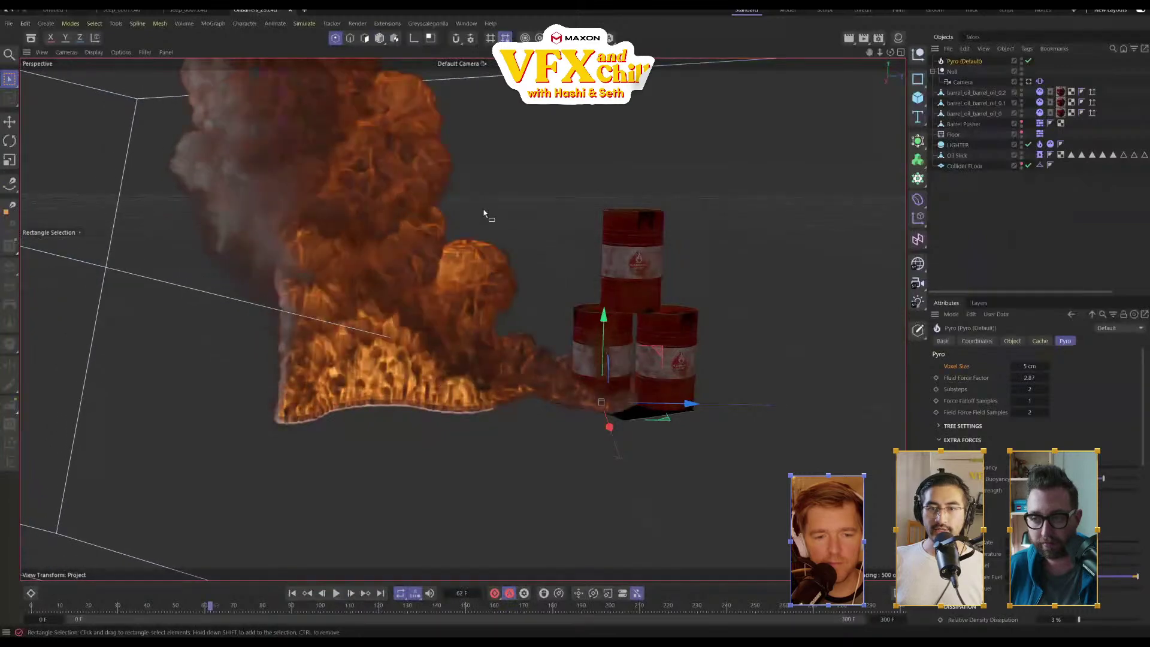
left_click_drag(427, 402, 556, 418, "alt")
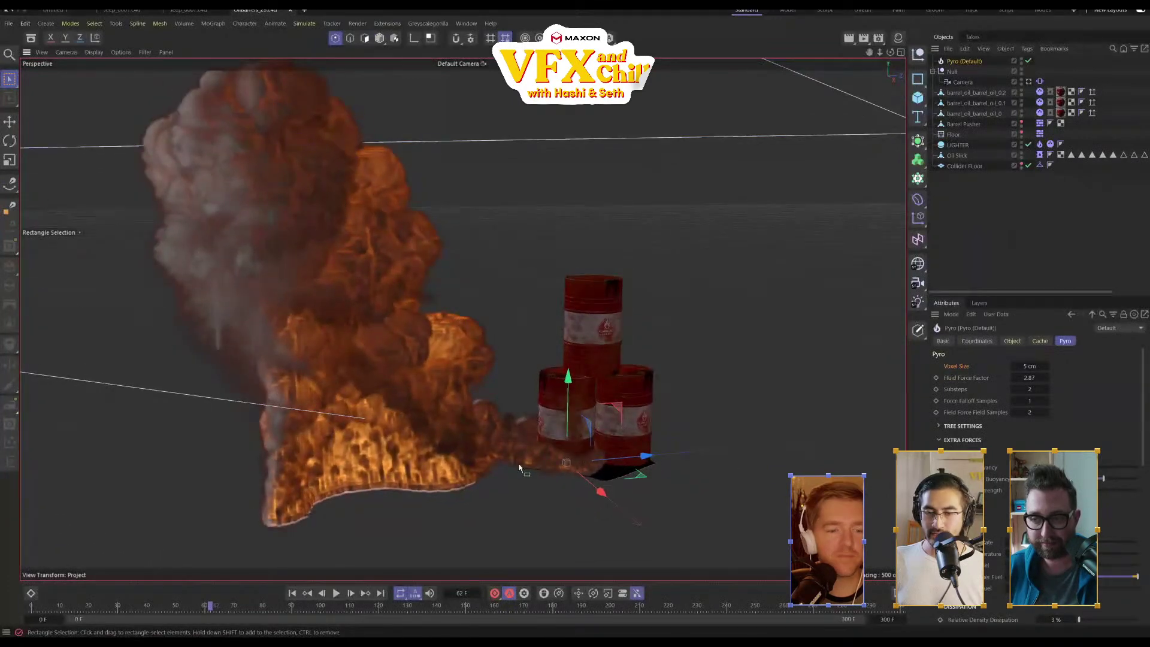
left_click_drag(520, 467, 333, 252, "alt")
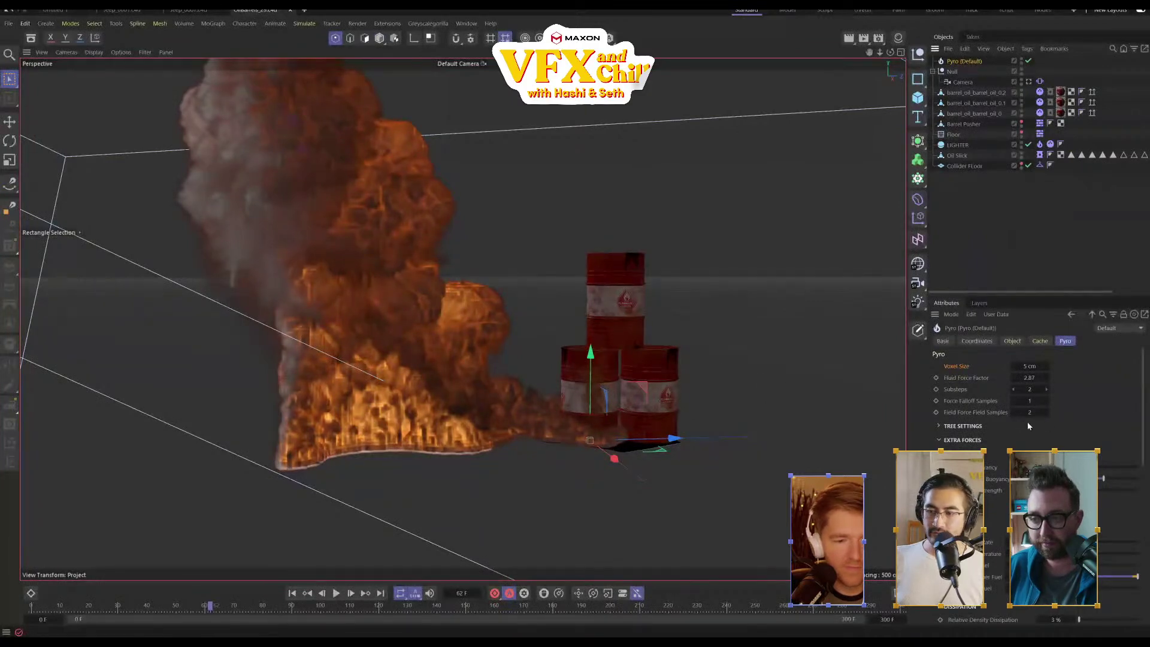
Try two other channels for the Pyro object's viewport drawing and look around the color-mapped smoke column
scroll(1036, 407, "down", 5)
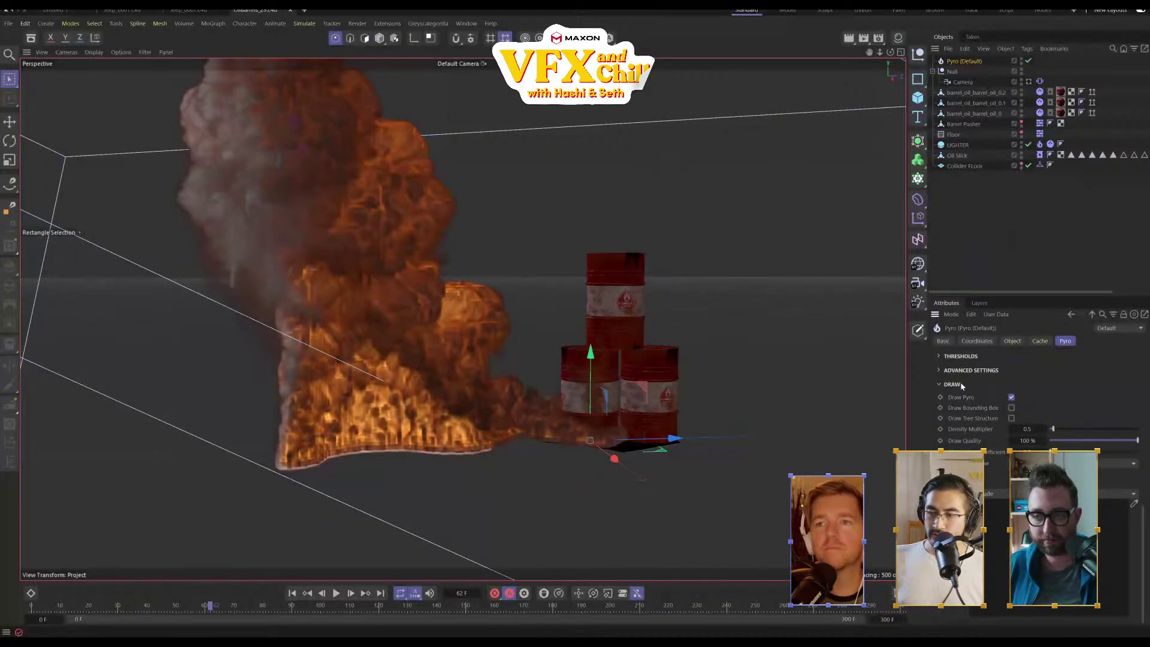
left_click(1058, 464)
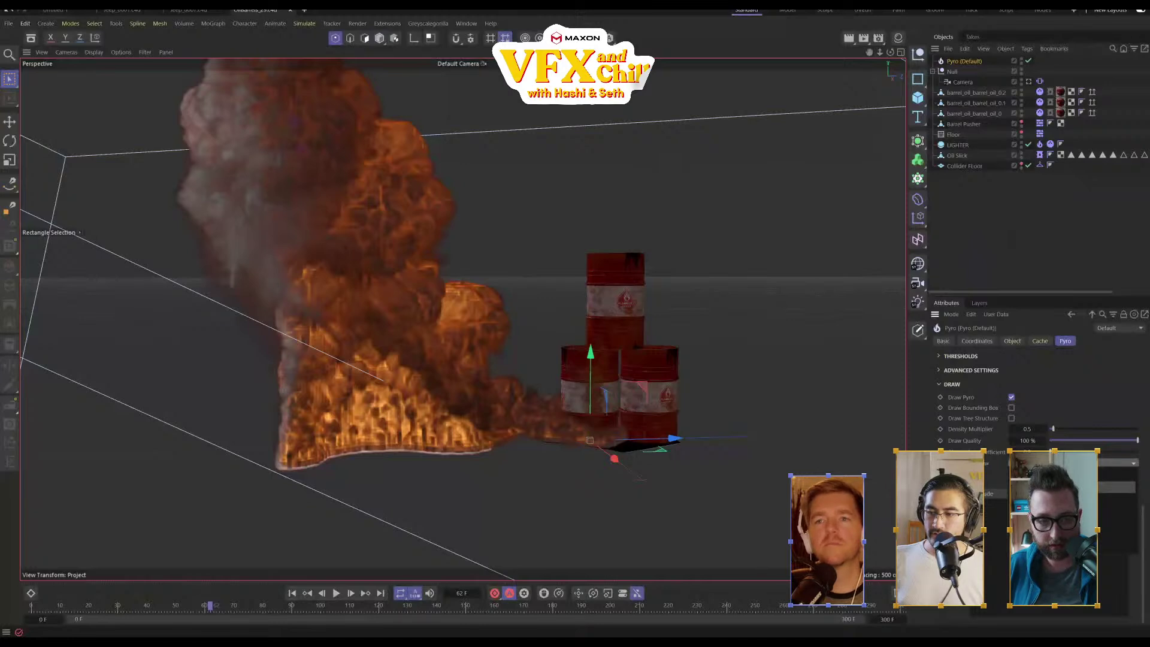
left_click(1133, 502)
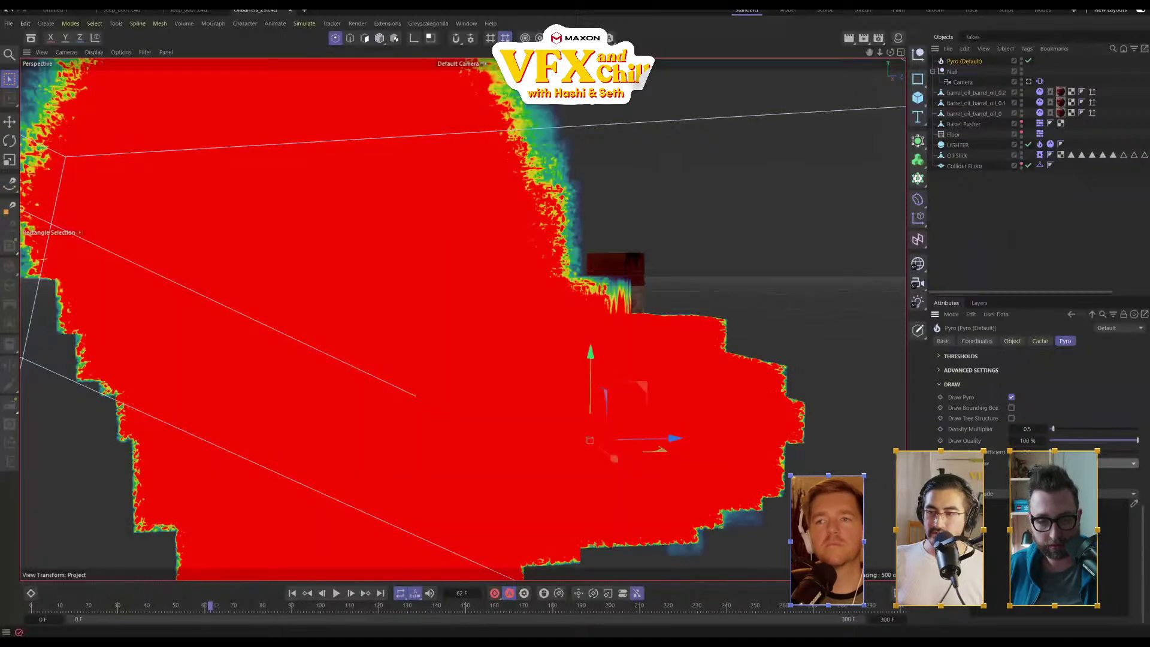
left_click(1058, 464)
left_click(1057, 512)
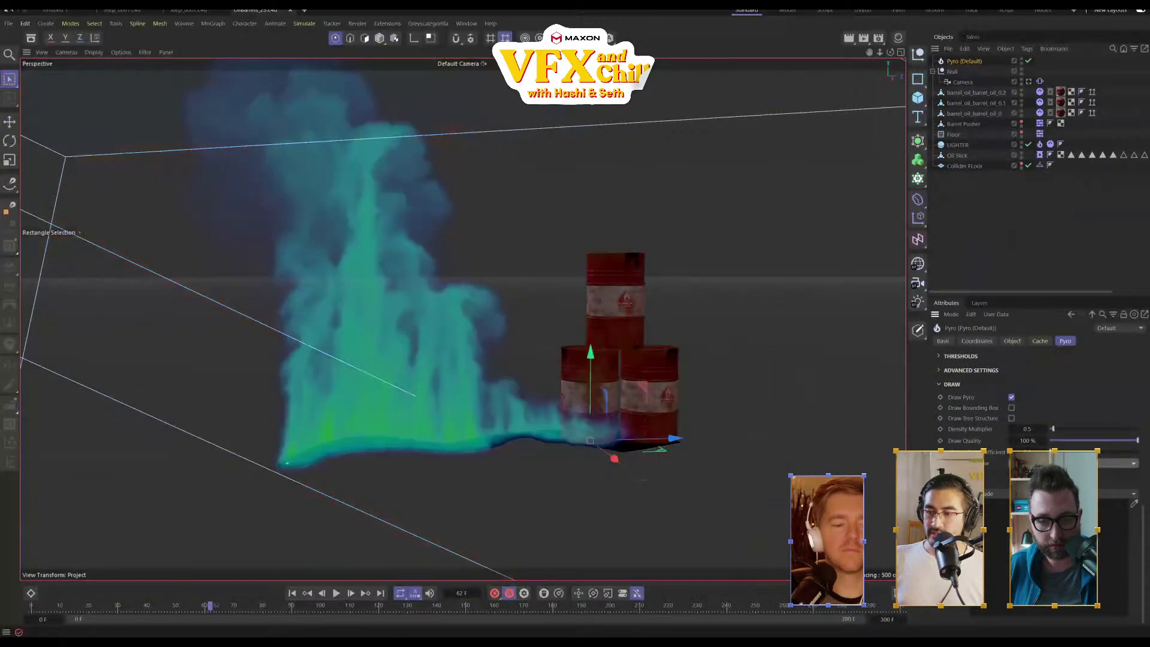
left_click_drag(480, 433, 452, 444, "alt")
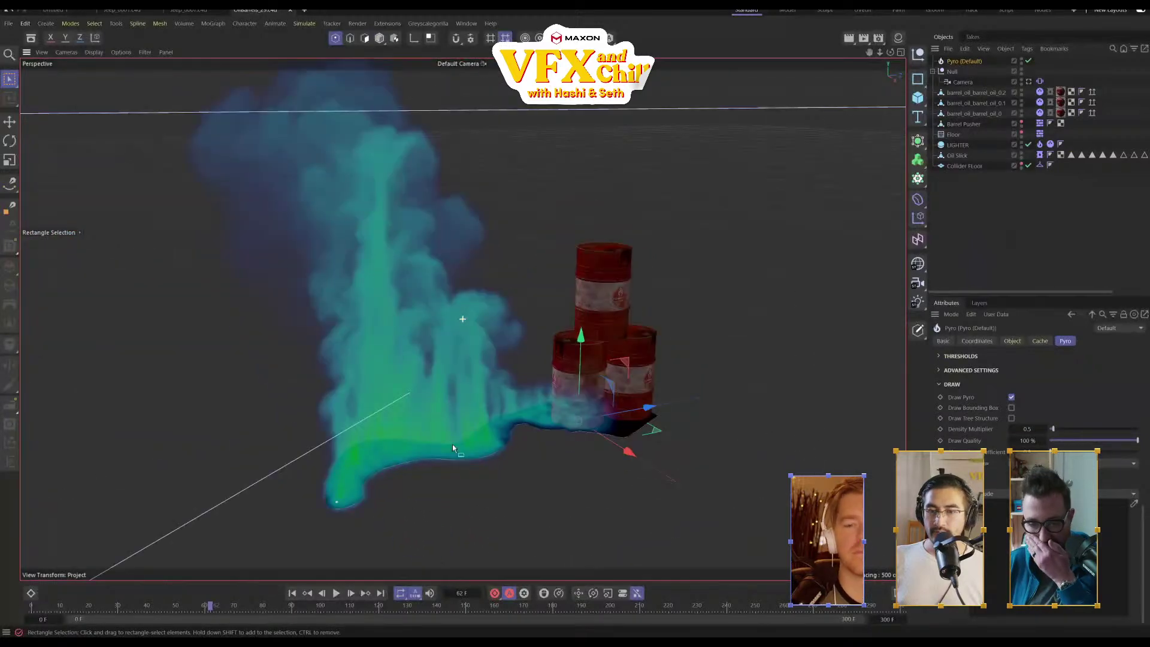
Switch the Pyro object's viewport drawing to the fuel channel and view the fuel along the oil slick from above
left_click(1057, 463)
left_click(1057, 523)
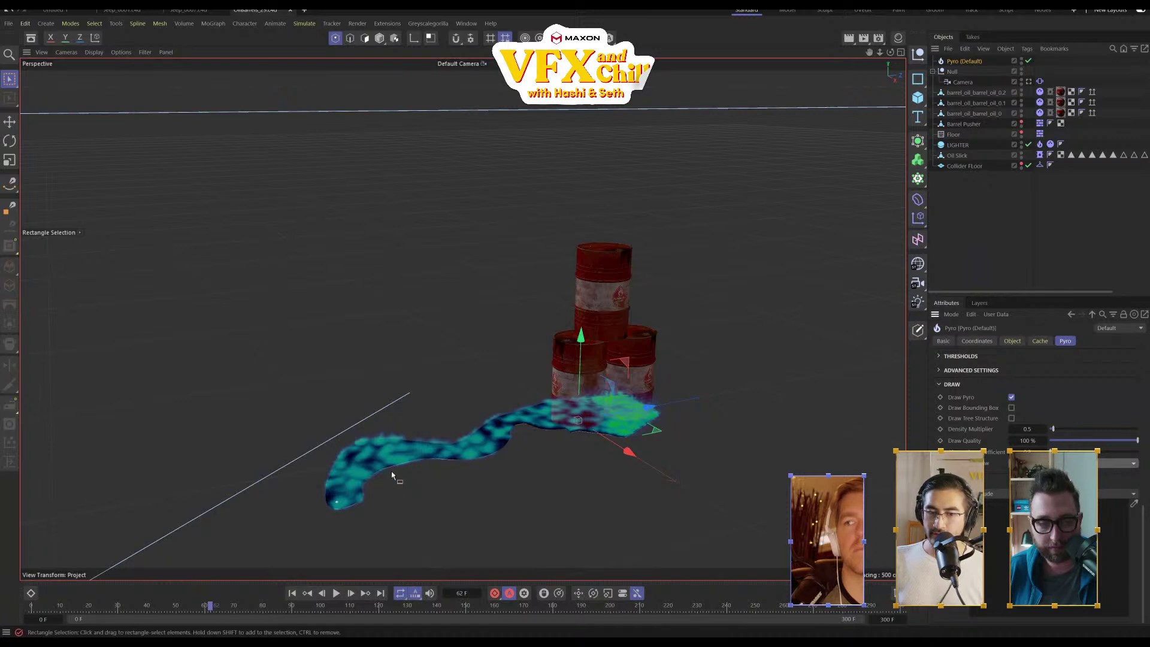
left_click_drag(559, 490, 388, 484, "alt")
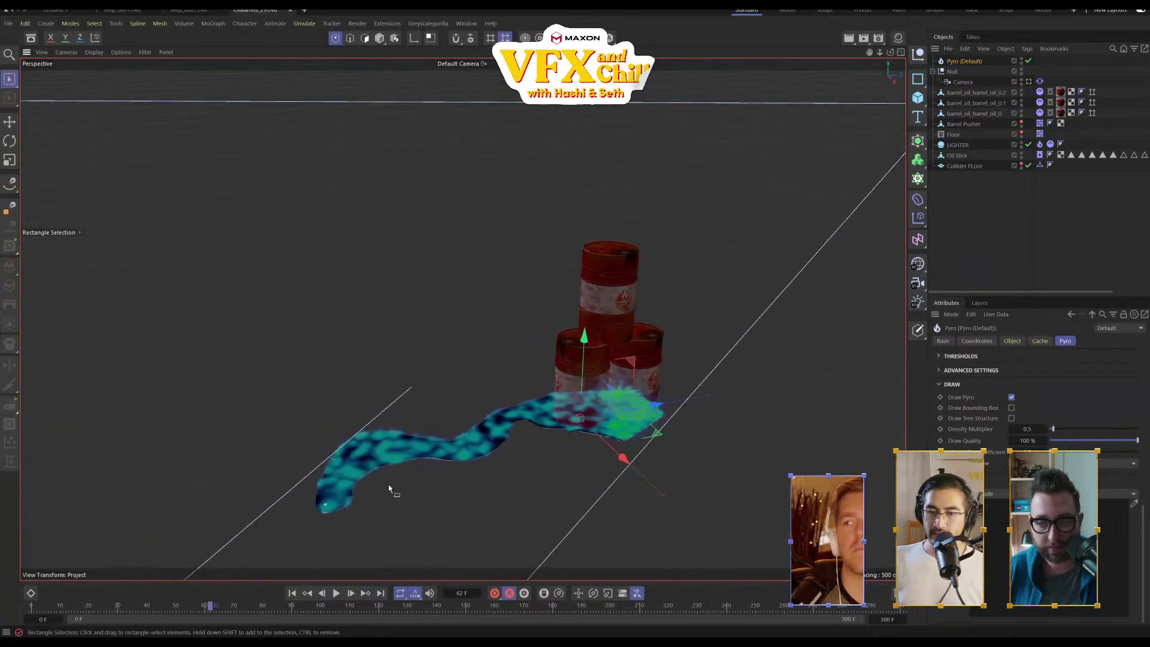
Select the Oil Slick's Pyro Fuel tag, play the fuel display from the first frame, and stop at frame 46
left_click(1040, 155)
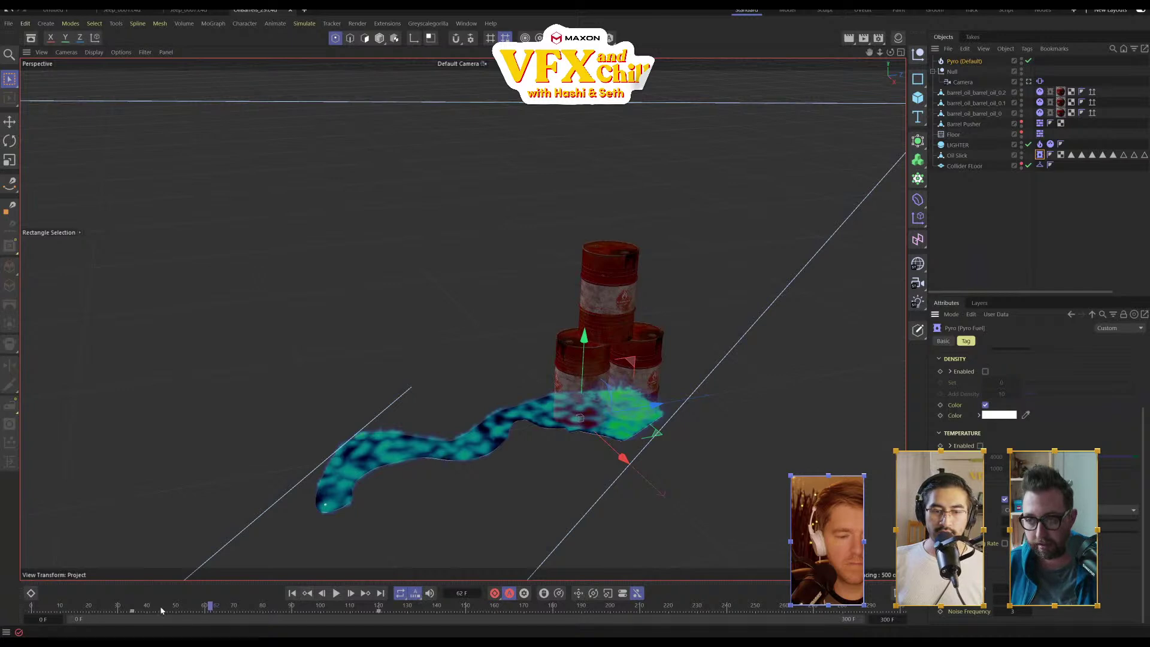
left_click(30, 607)
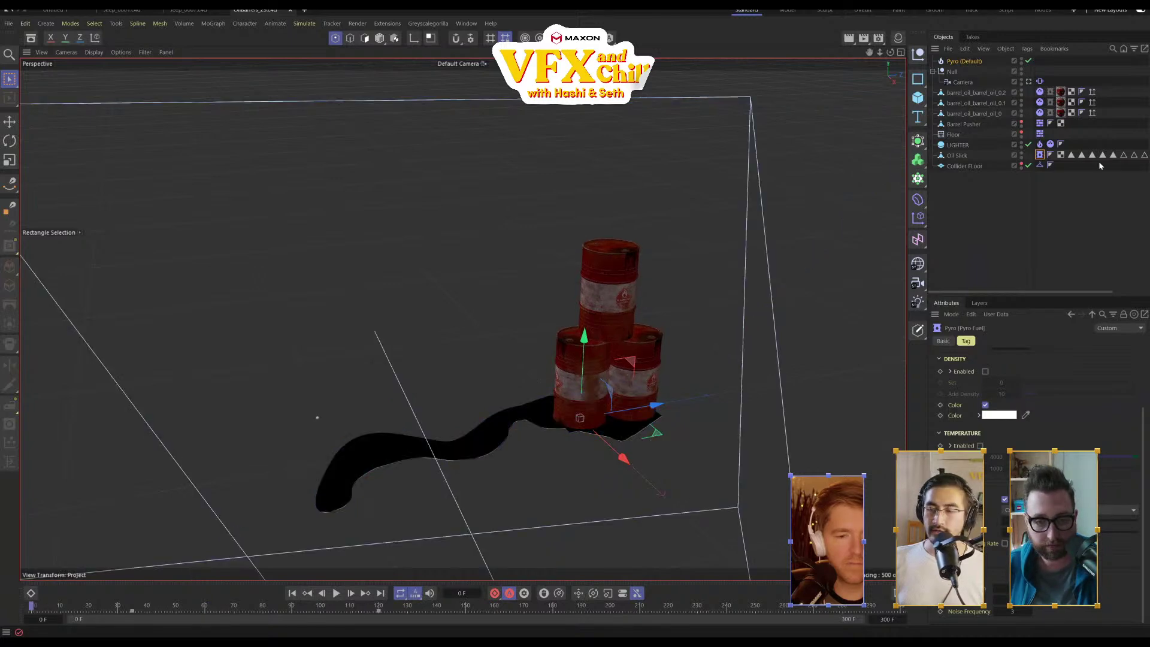
left_click(339, 593)
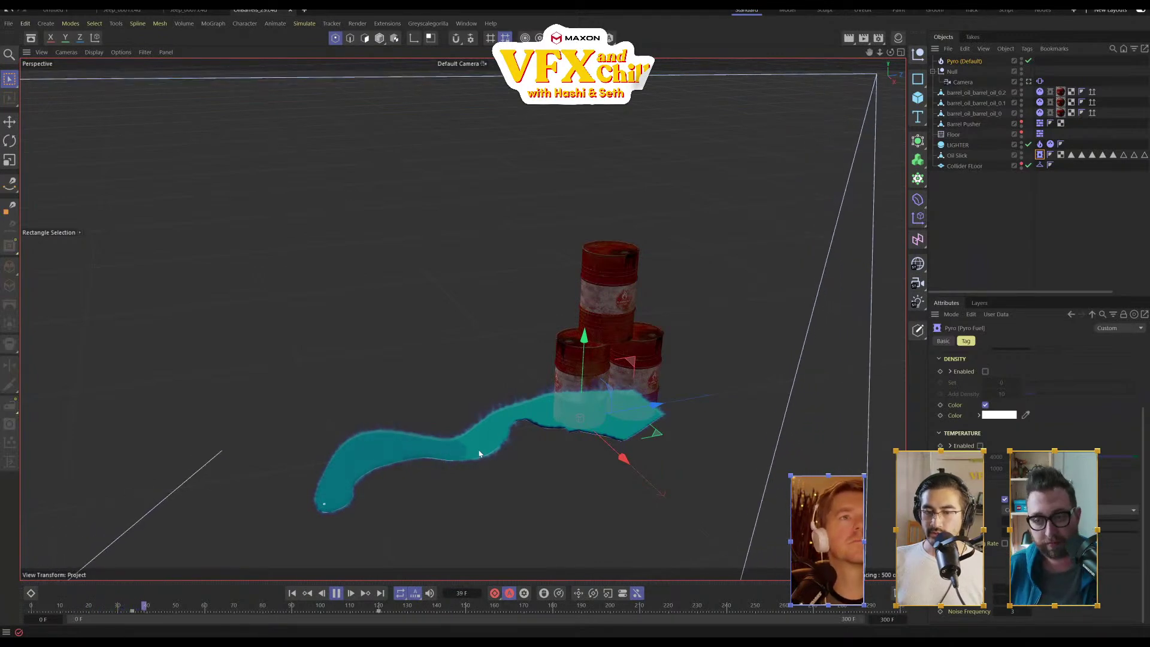
left_click(336, 593)
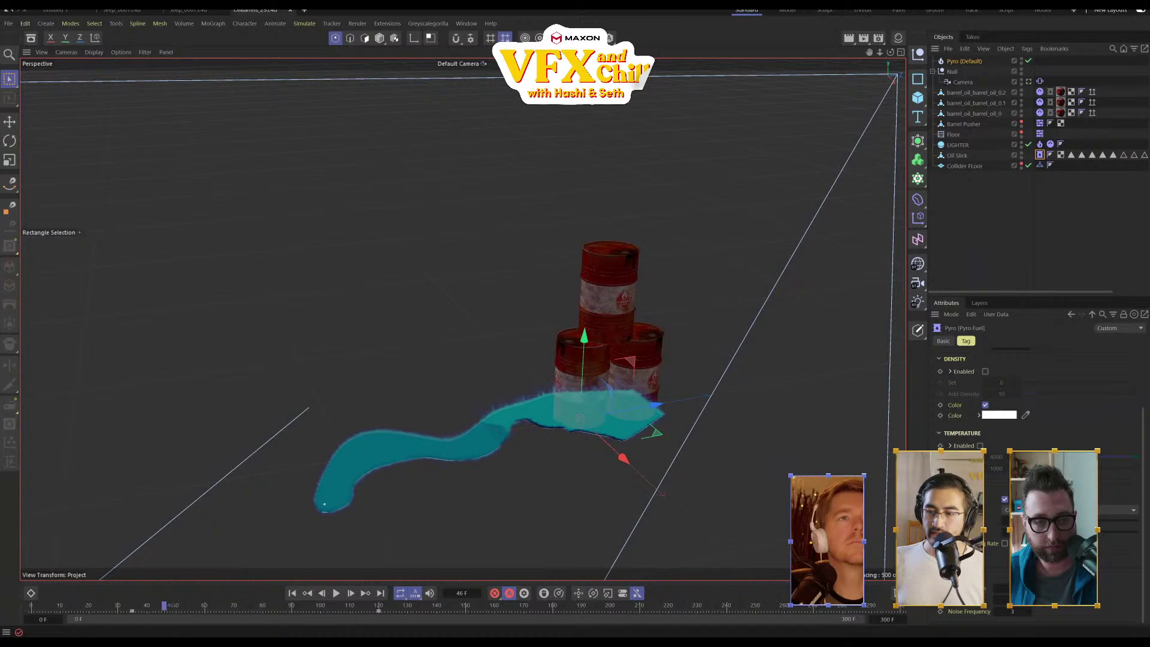
Select the Pyro object and set its Volume to Draw to Shaded so the oil slick fire displays as flames and smoke
scroll(1037, 407, "up", 3)
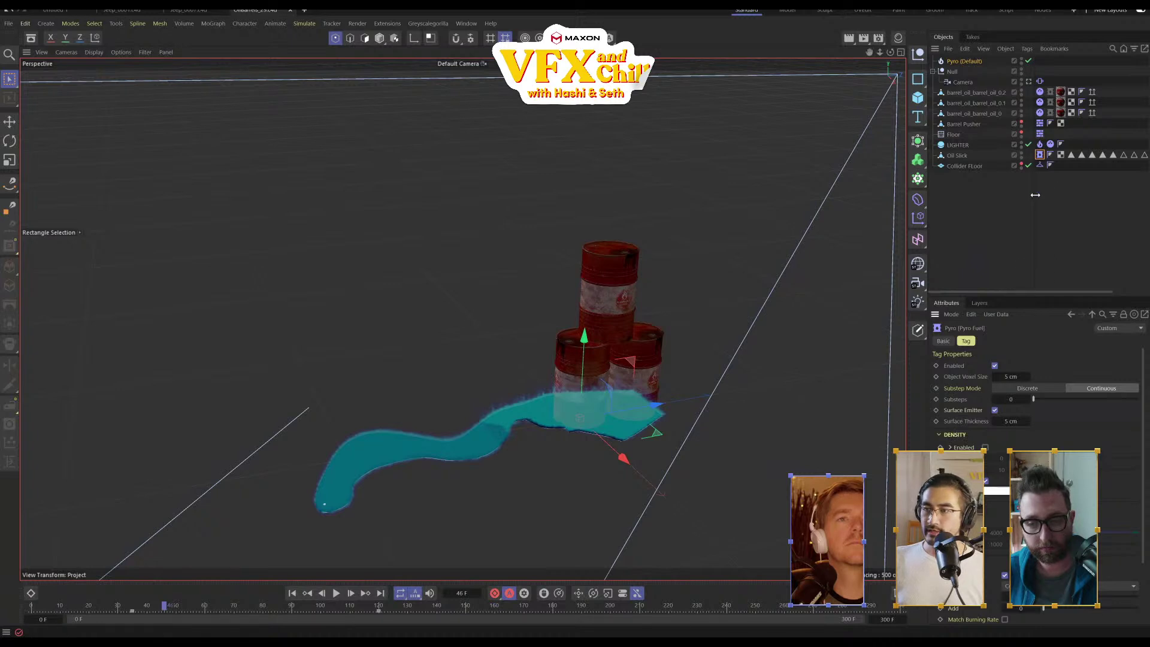
left_click(960, 64)
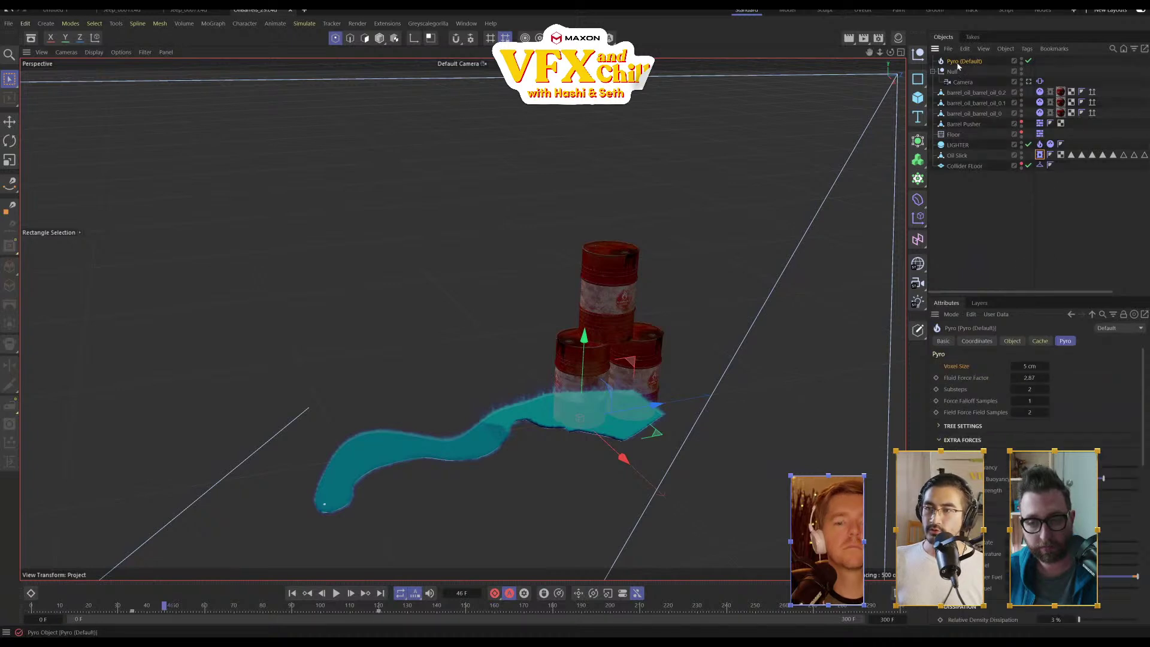
scroll(1037, 407, "down", 5)
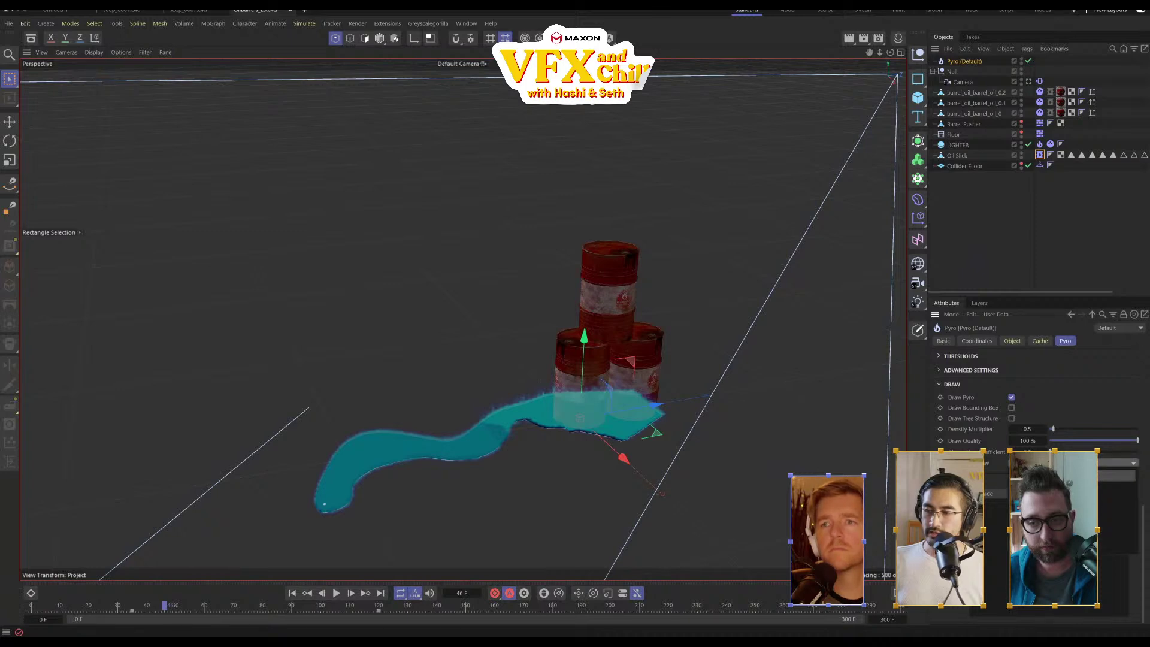
left_click(1114, 464)
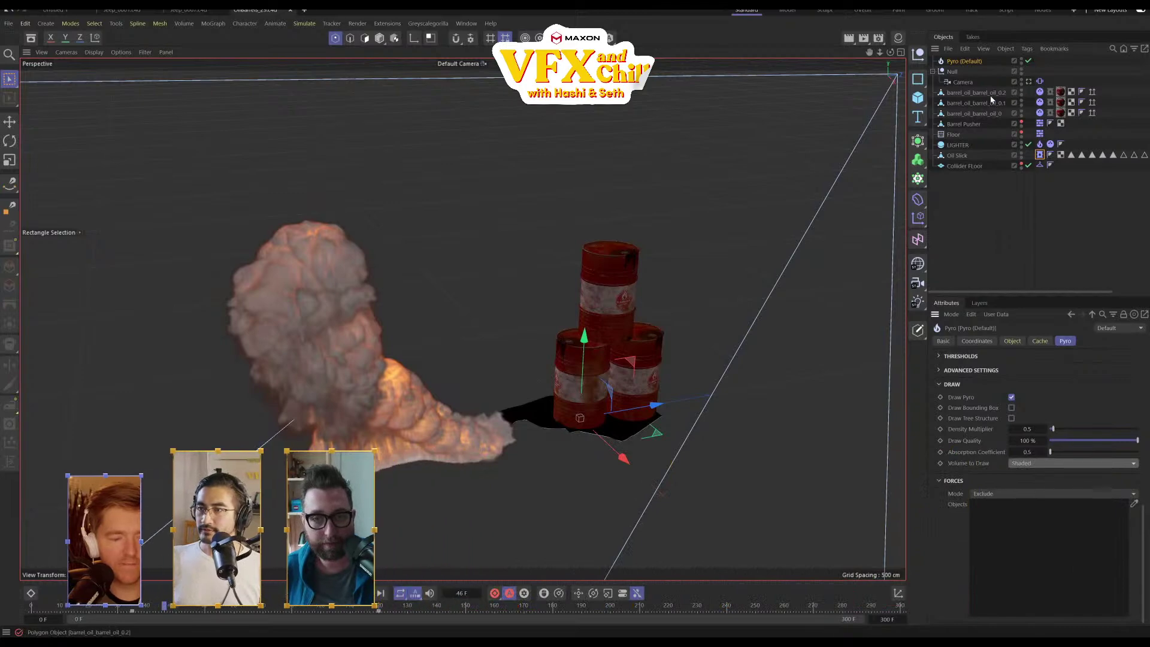
Disable the Pyro object, clear the barrel selection and view the barrel stack and oil slick without fire
left_click(1049, 91)
left_click(977, 102)
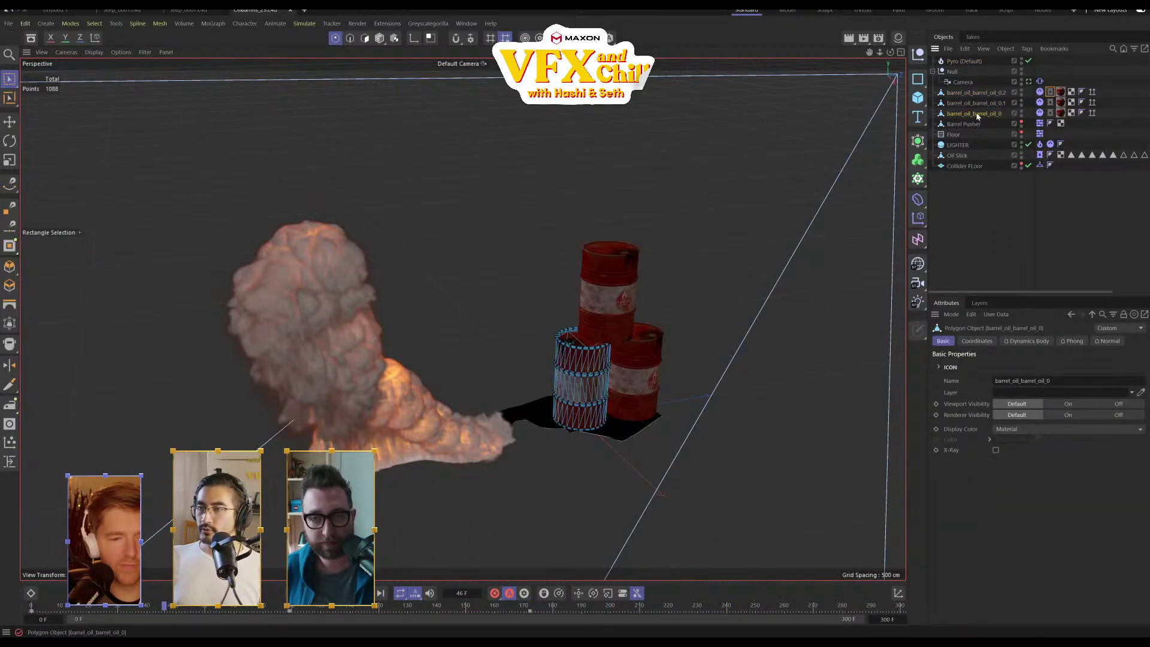
left_click(1029, 61)
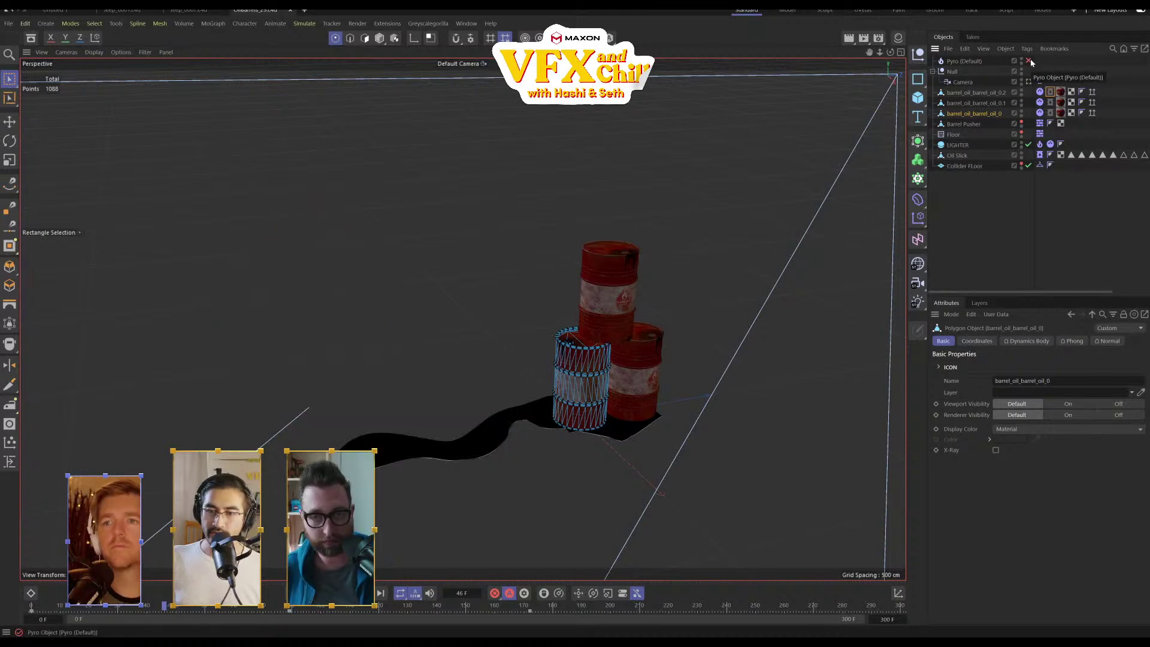
left_click(658, 370)
left_click_drag(580, 400, 648, 421, "alt")
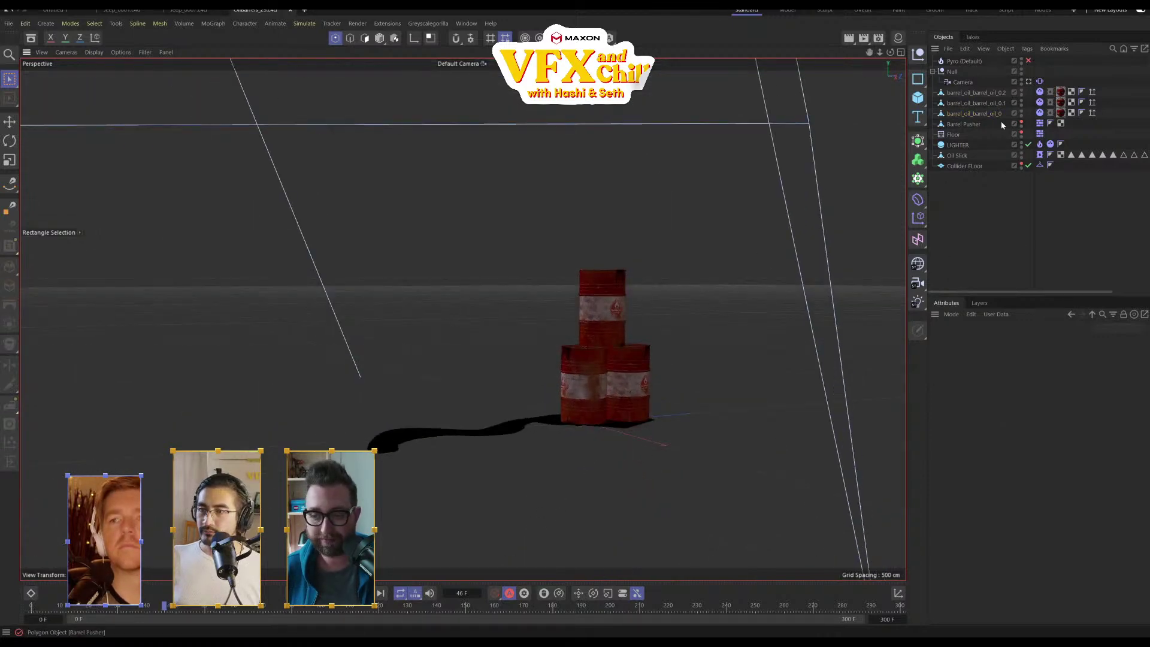
Select the three oil barrel objects together
left_click(966, 61)
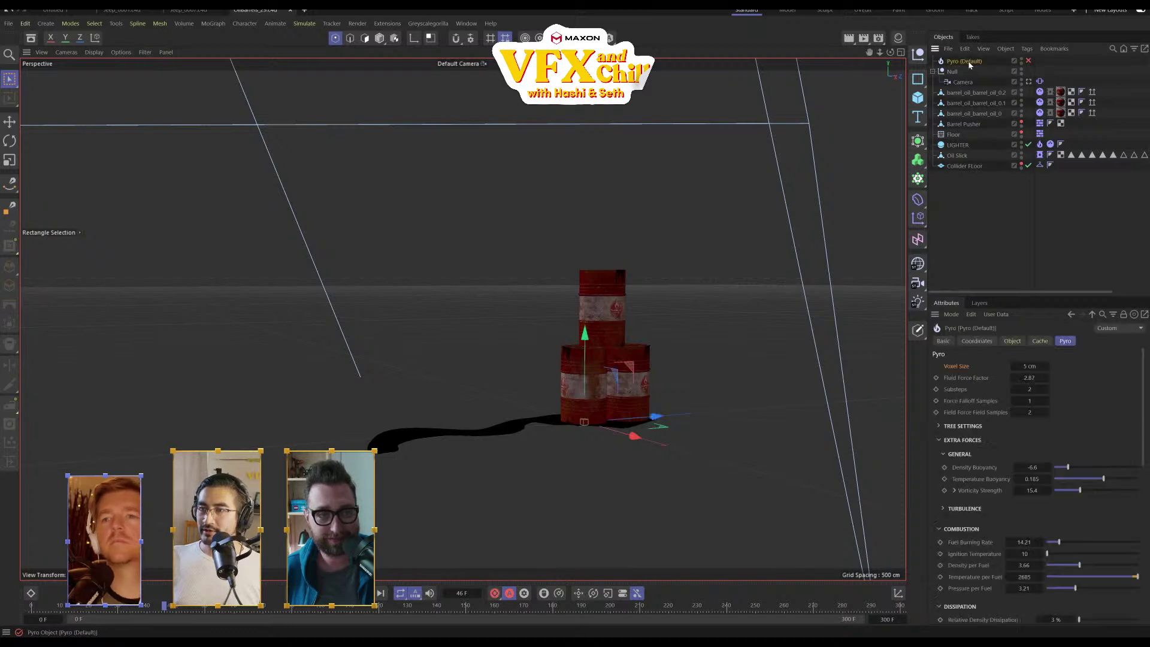
left_click(968, 94)
left_click(986, 114, "shift")
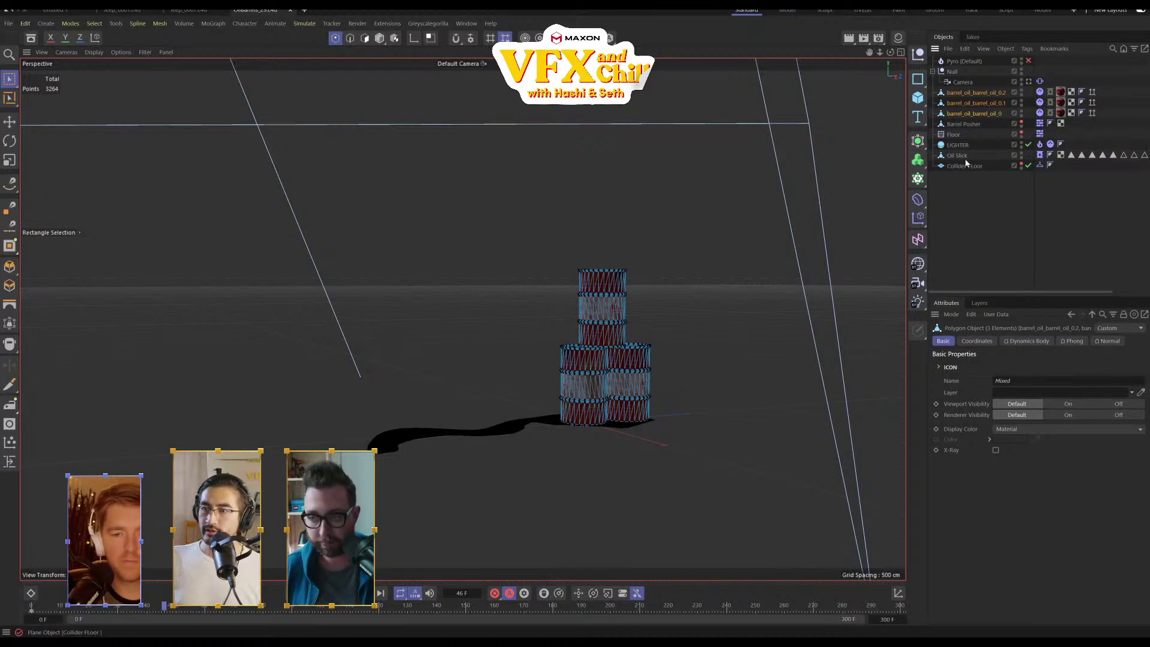
Make the Barrel Pusher visible in the viewport and view it beneath the barrel stack together with the camera
left_click(961, 124)
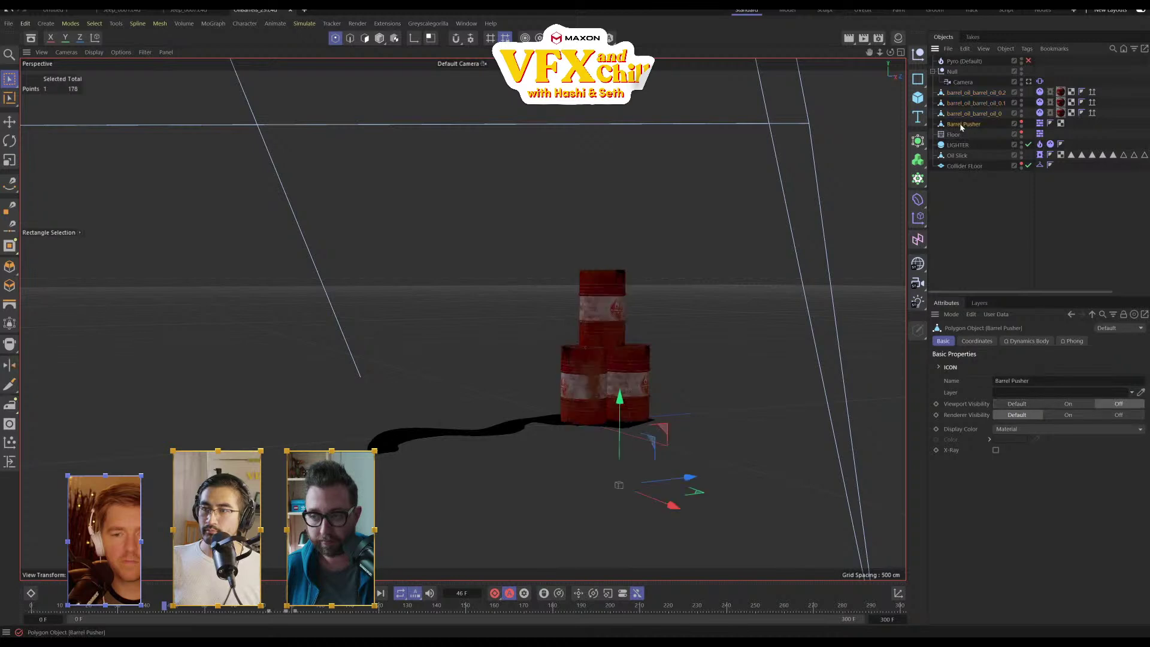
left_click(1022, 123)
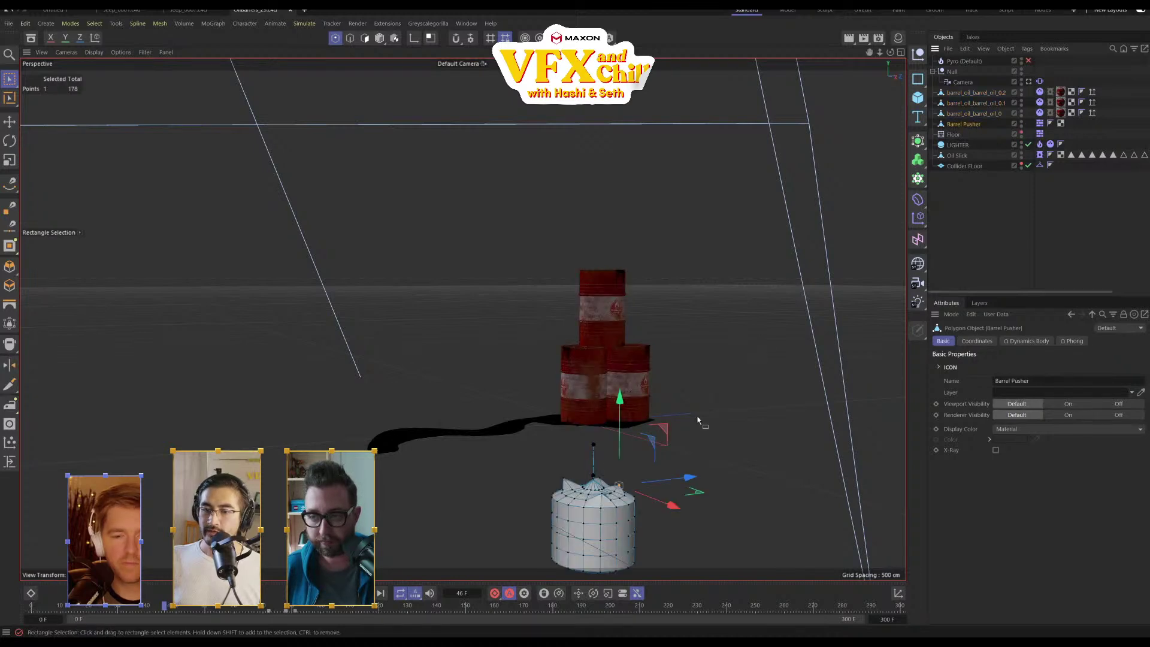
left_click_drag(699, 421, 685, 441, "alt")
middle_click_drag(684, 441, 575, 274, "alt")
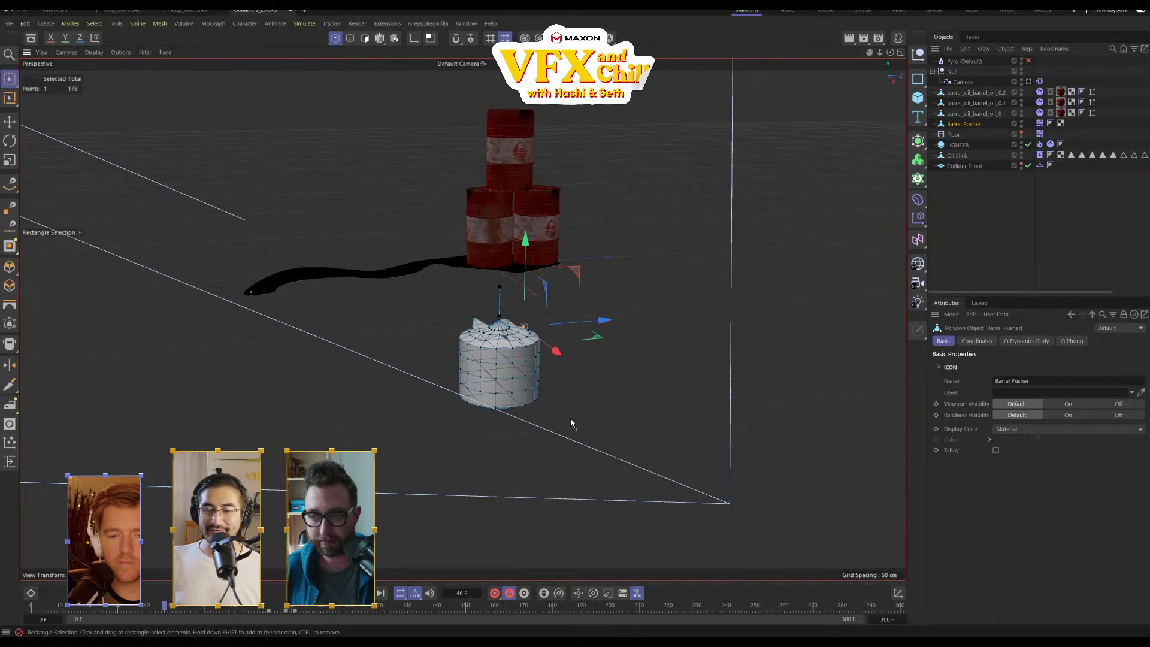
scroll(574, 423, "down", 2)
left_click(1020, 274)
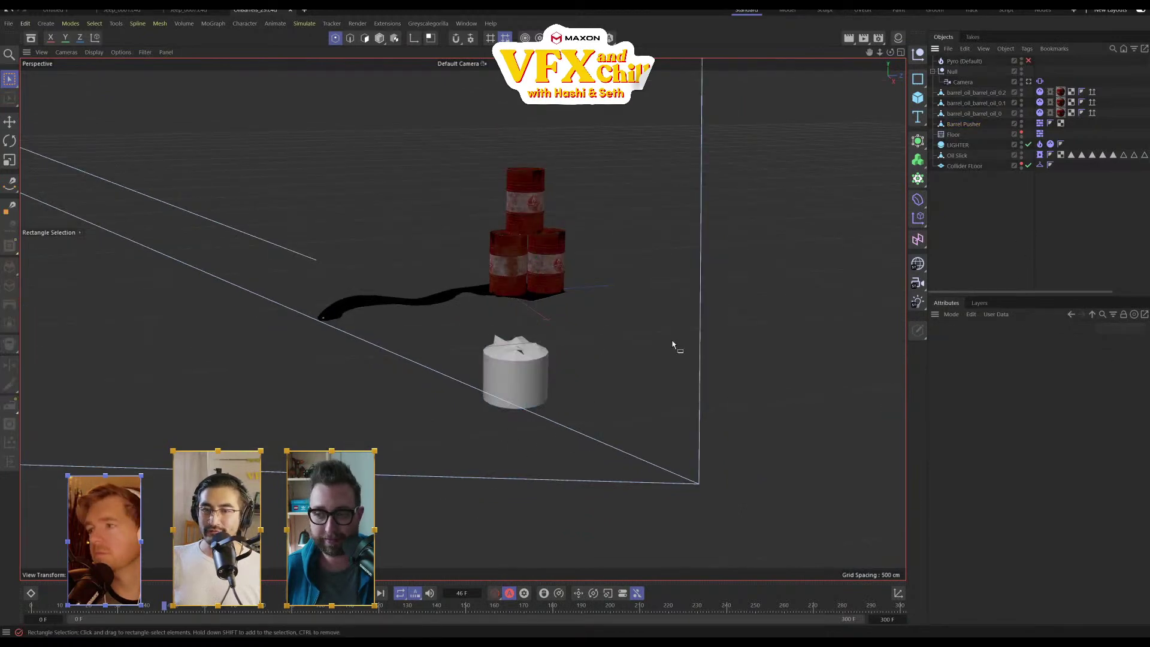
scroll(546, 397, "down", 3)
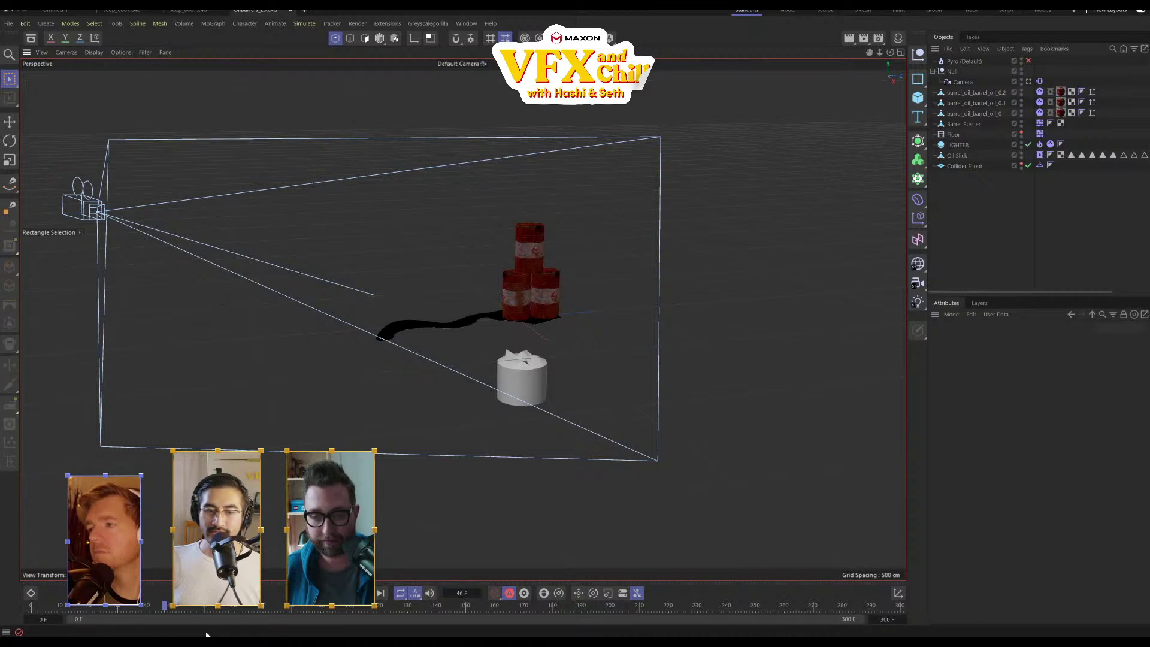
Play the barrel dynamics twice from the first frame, watching the Barrel Pusher launch the barrels, and rewind to frame 0
left_click(30, 610)
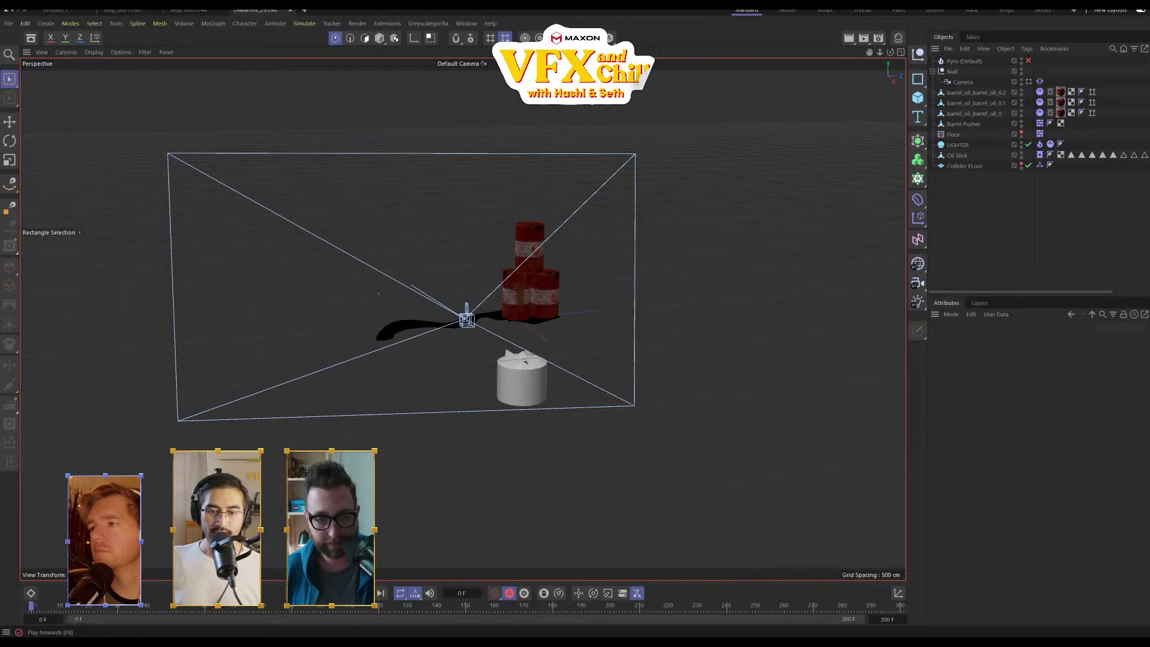
left_click(360, 593)
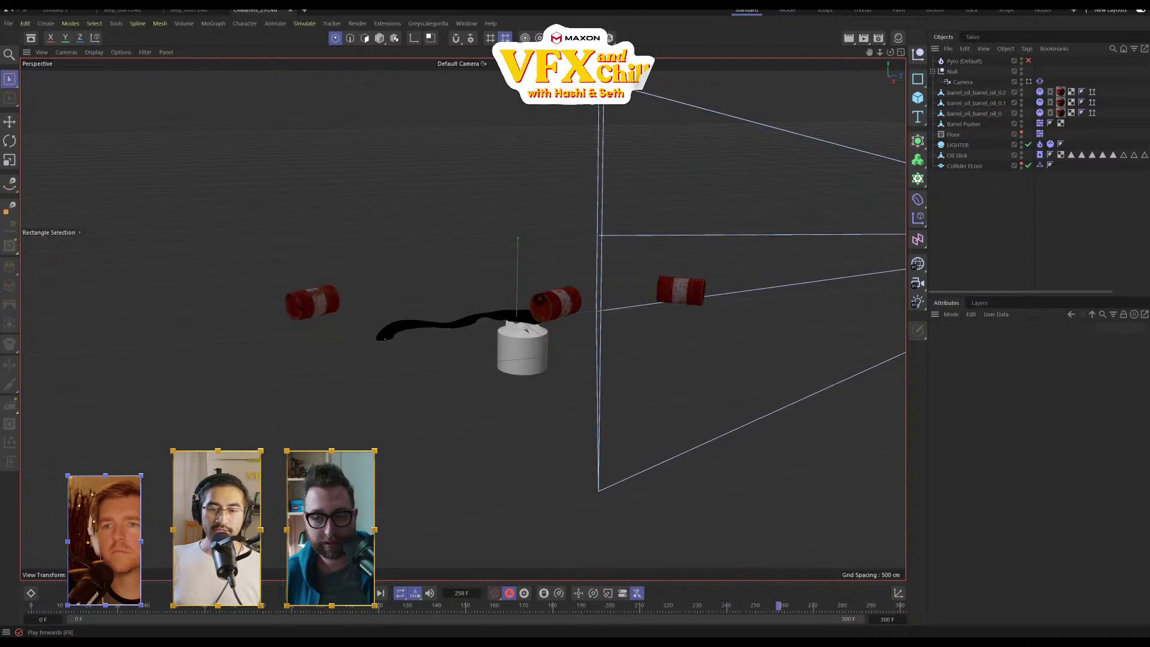
left_click(337, 593)
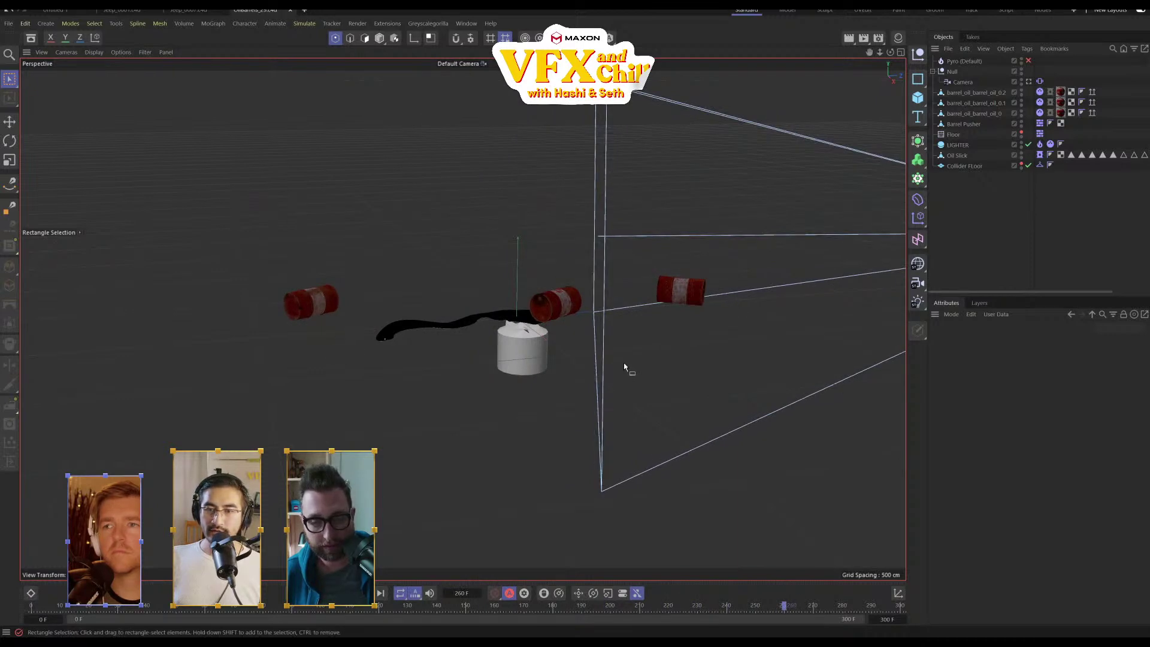
left_click(28, 605)
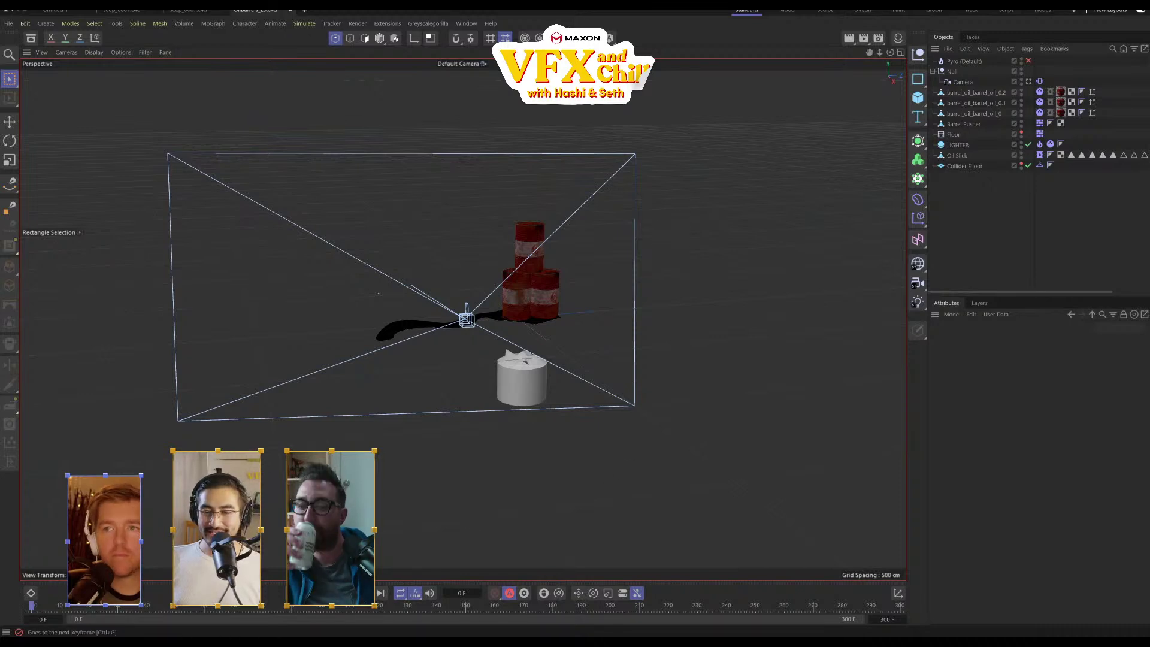
left_click(338, 593)
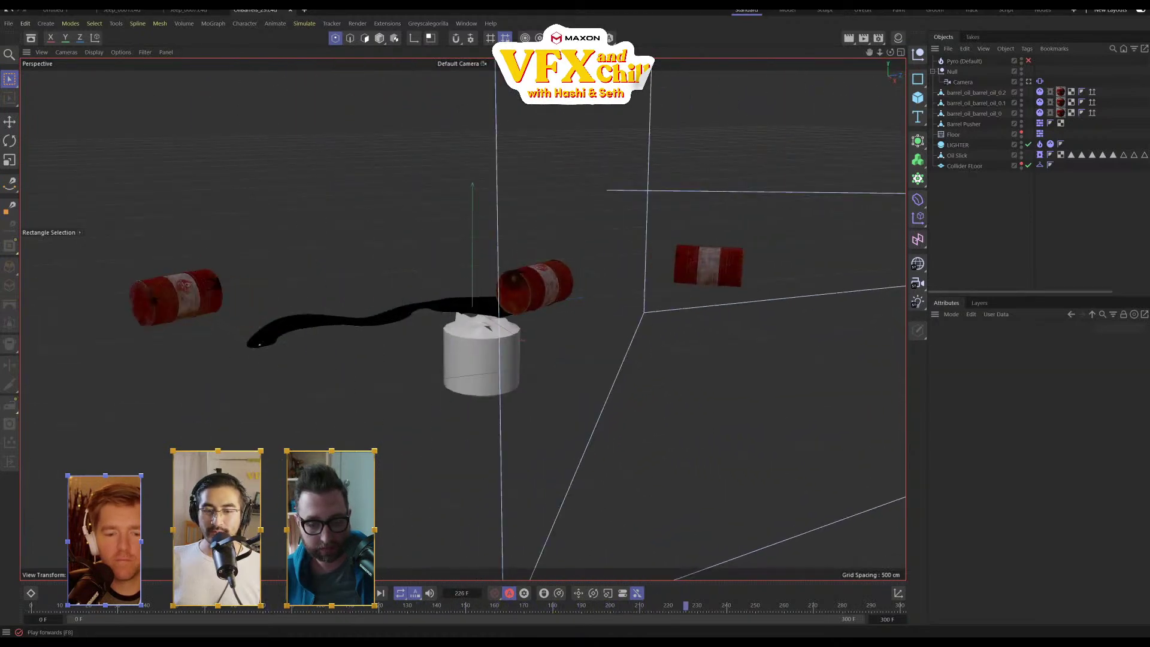
left_click(292, 593)
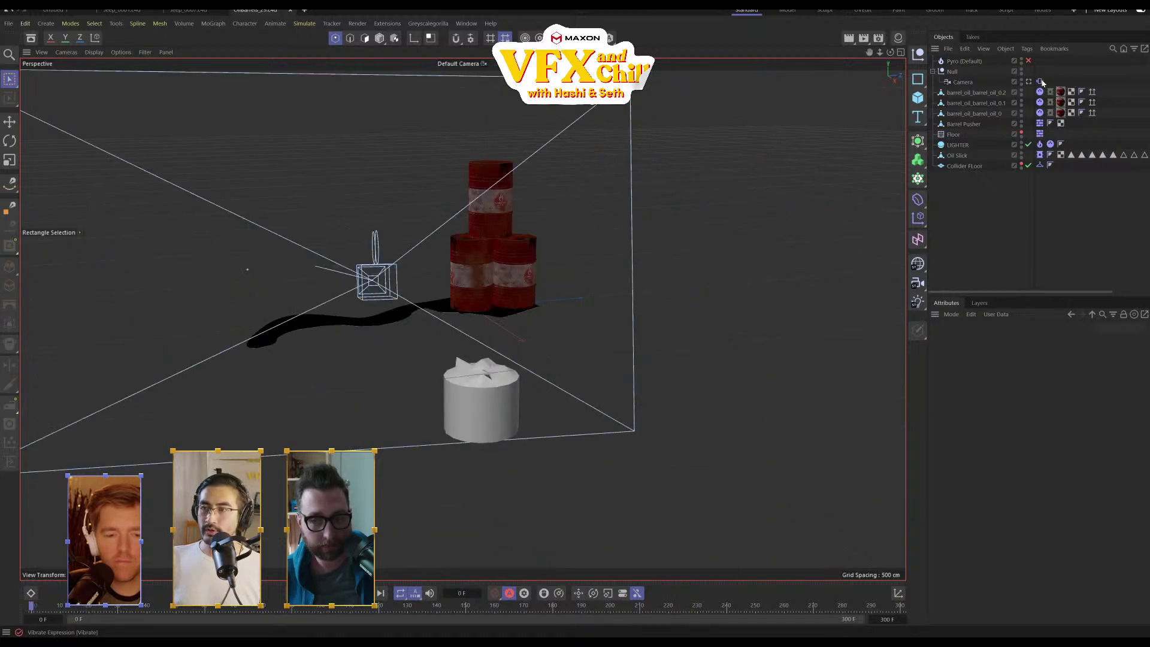
Re-enable the Pyro object and set its Voxel Size to 10 cm
left_click(1029, 60)
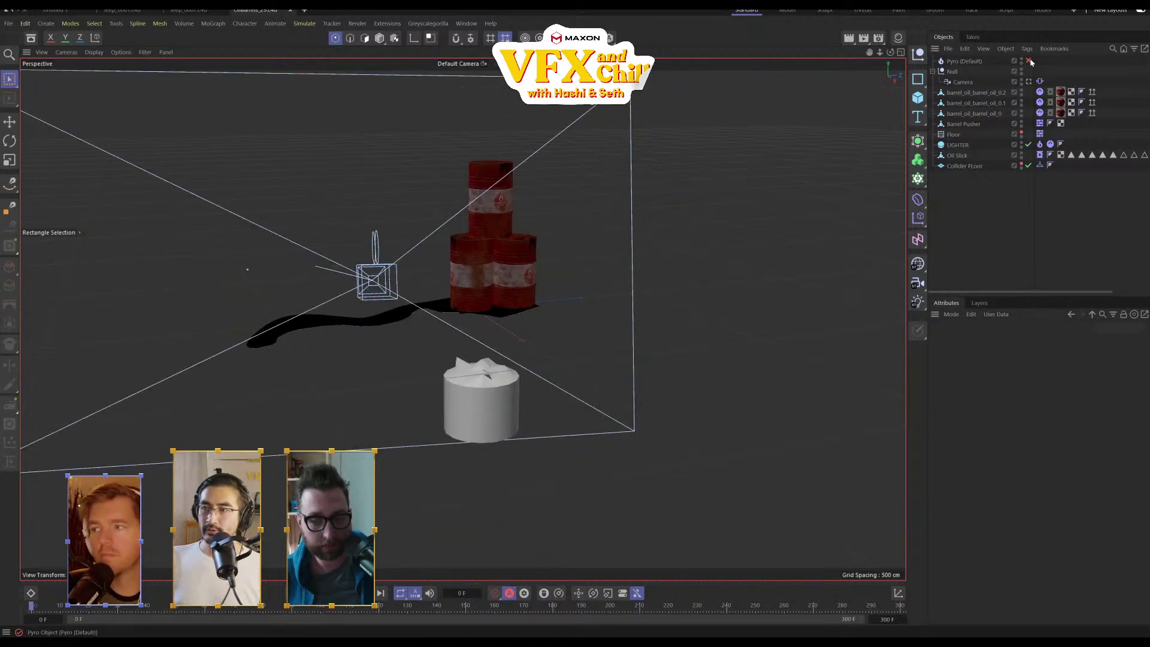
left_click(972, 61)
double_click(1030, 366)
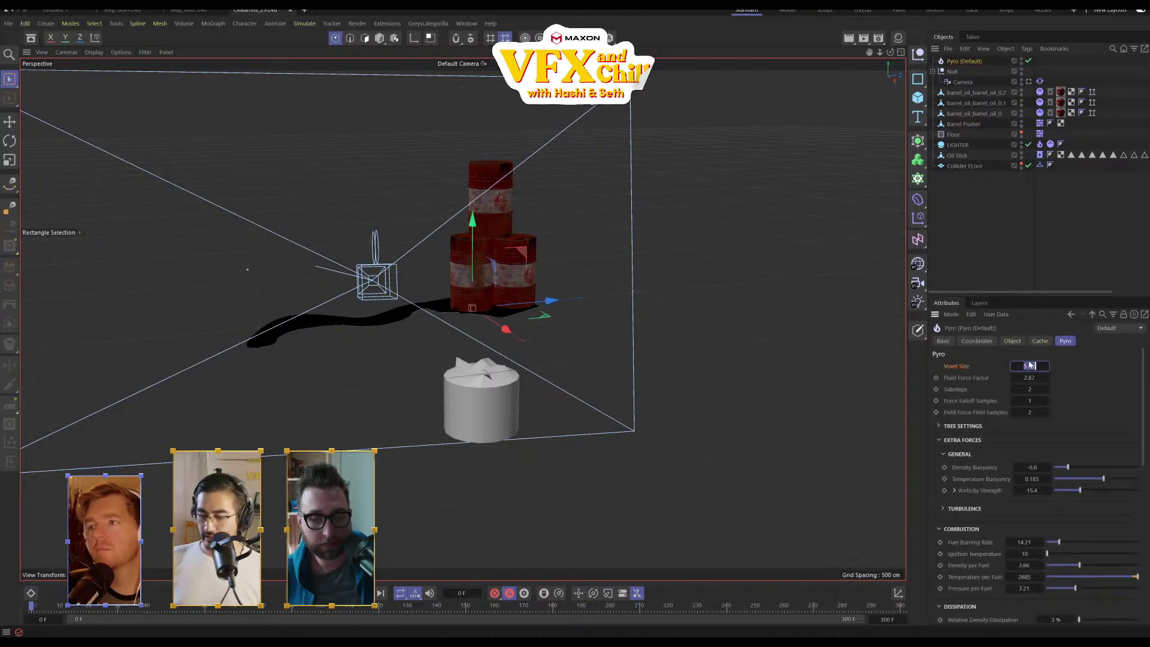
type("10")
key("Return")
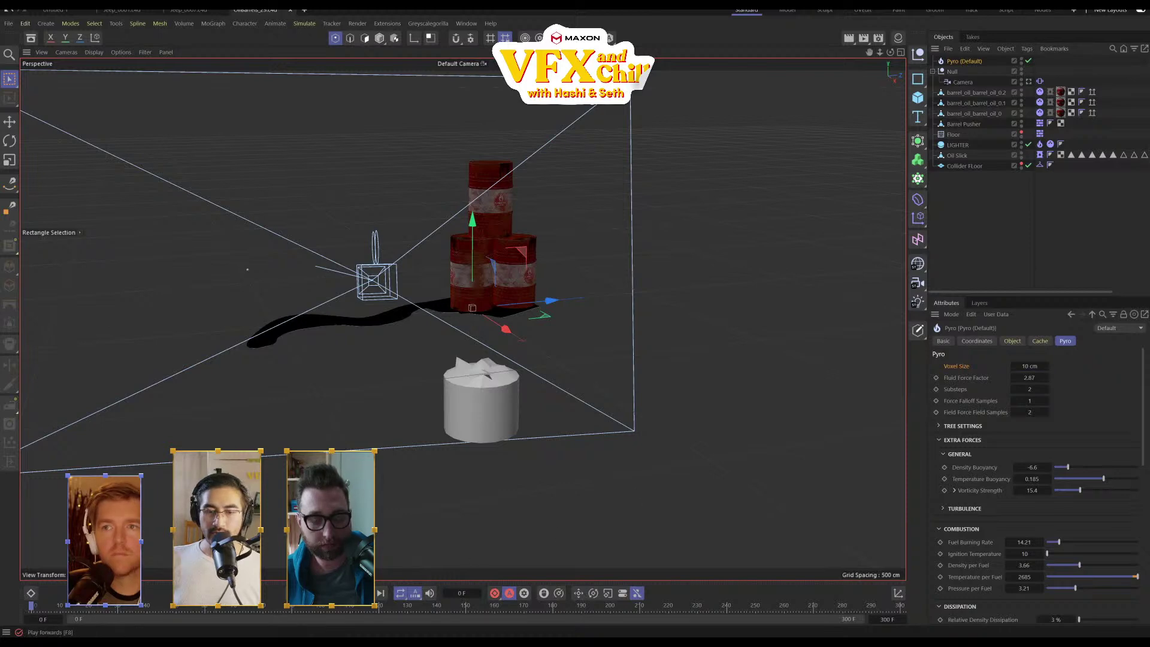
Play the coarser fire to frame 77, hide the Barrel Pusher in the viewport and inspect the flames near the barrels
left_click_drag(744, 316, 708, 303, "alt")
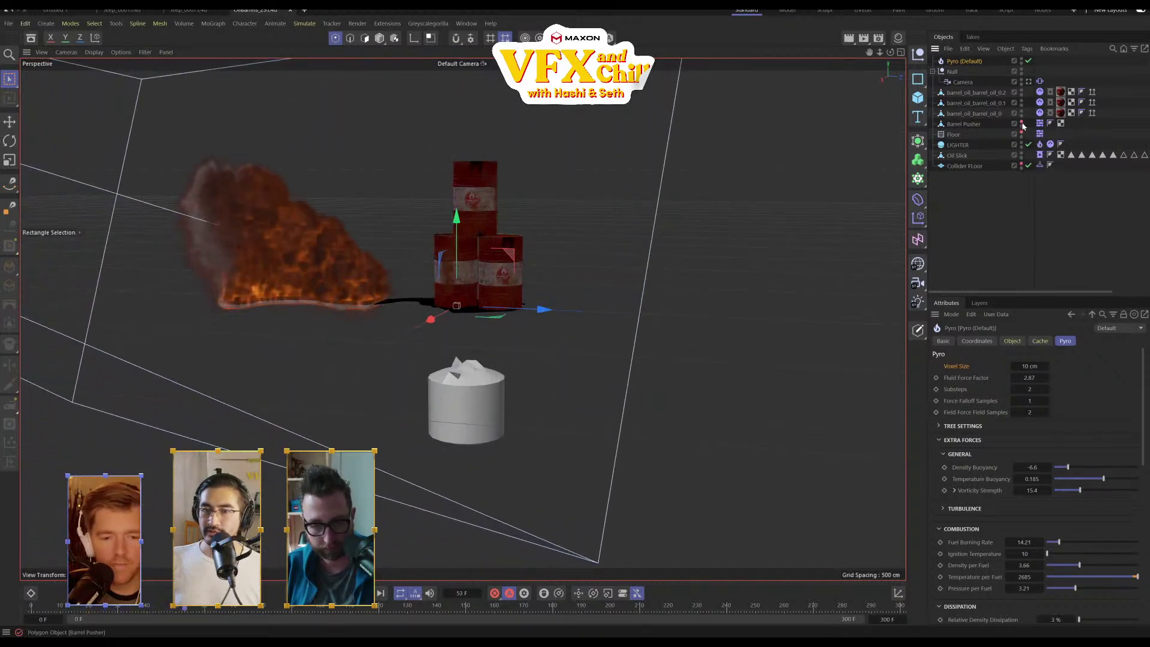
left_click(1022, 122)
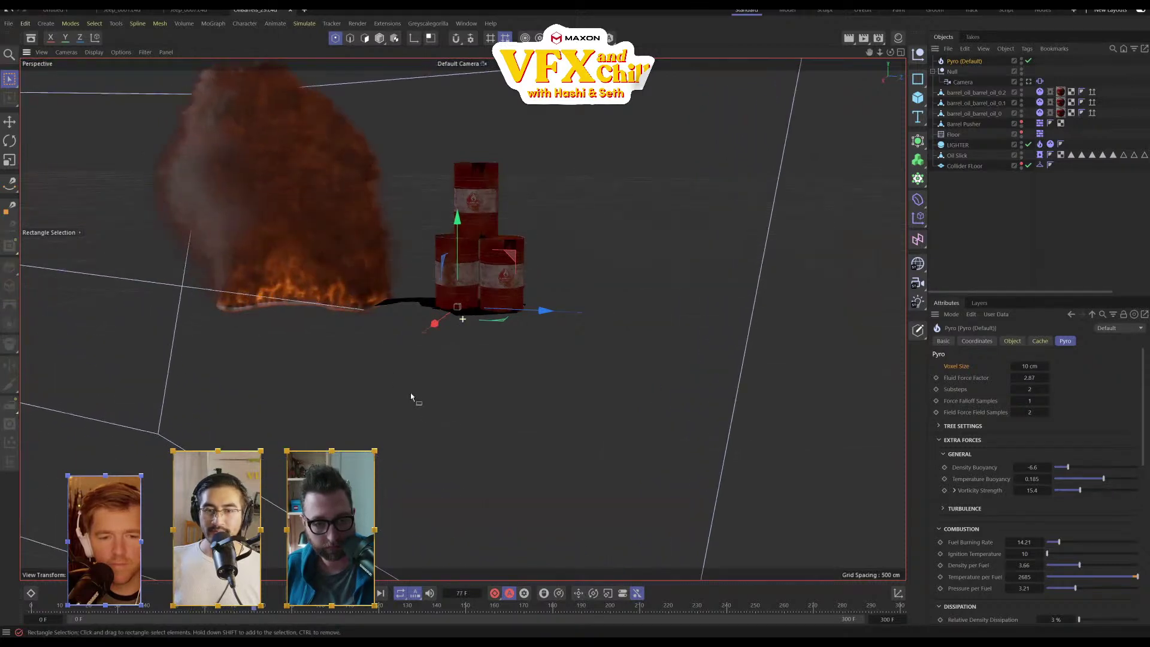
left_click_drag(411, 393, 438, 403, "alt")
scroll(399, 323, "up", 2)
scroll(398, 323, "up", 2)
left_click_drag(425, 346, 396, 301, "alt")
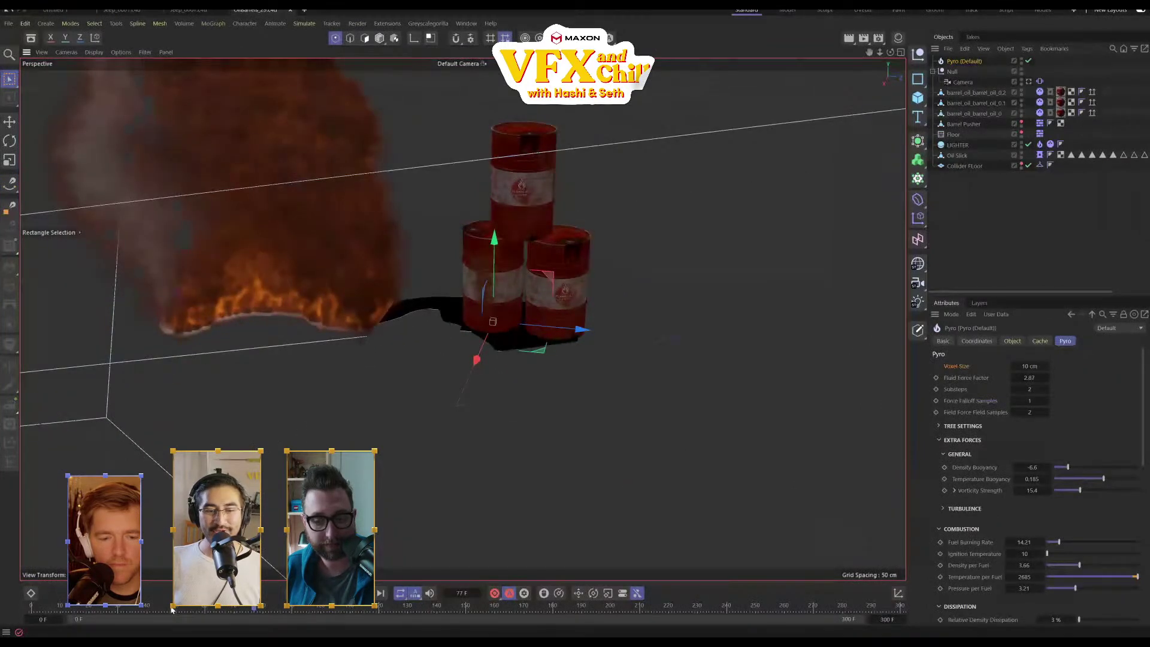
Rewind to frame 0 and set the Pyro object's Voxel Size to 5 cm
left_click_drag(172, 610, 30, 608)
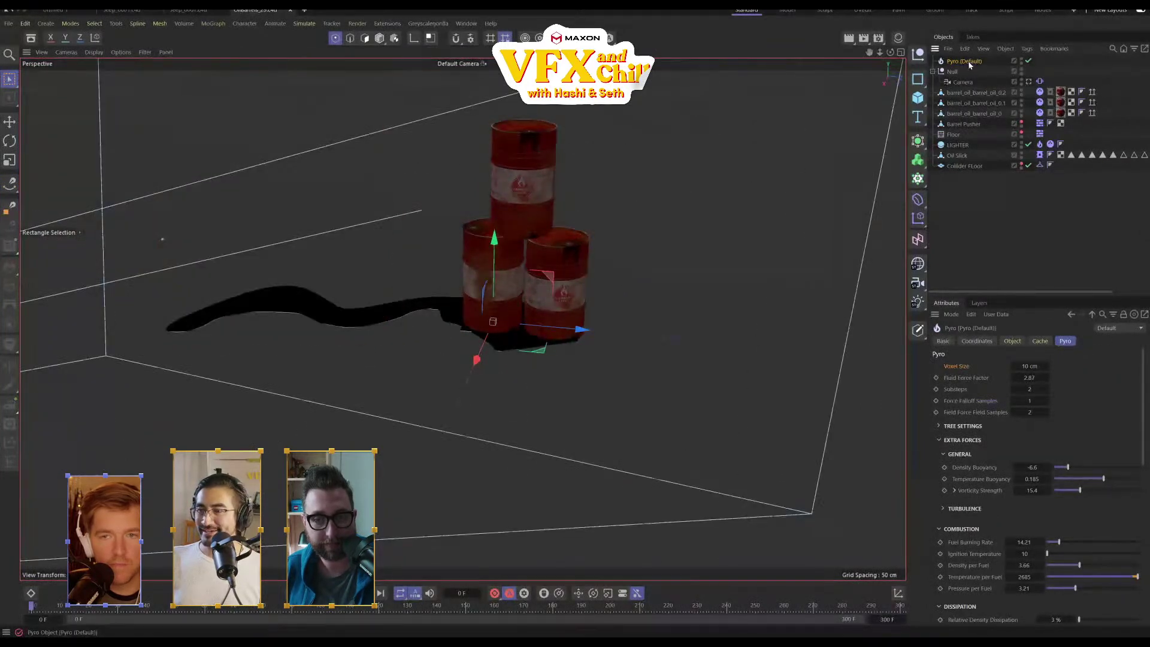
double_click(1030, 366)
type("5")
key("Return")
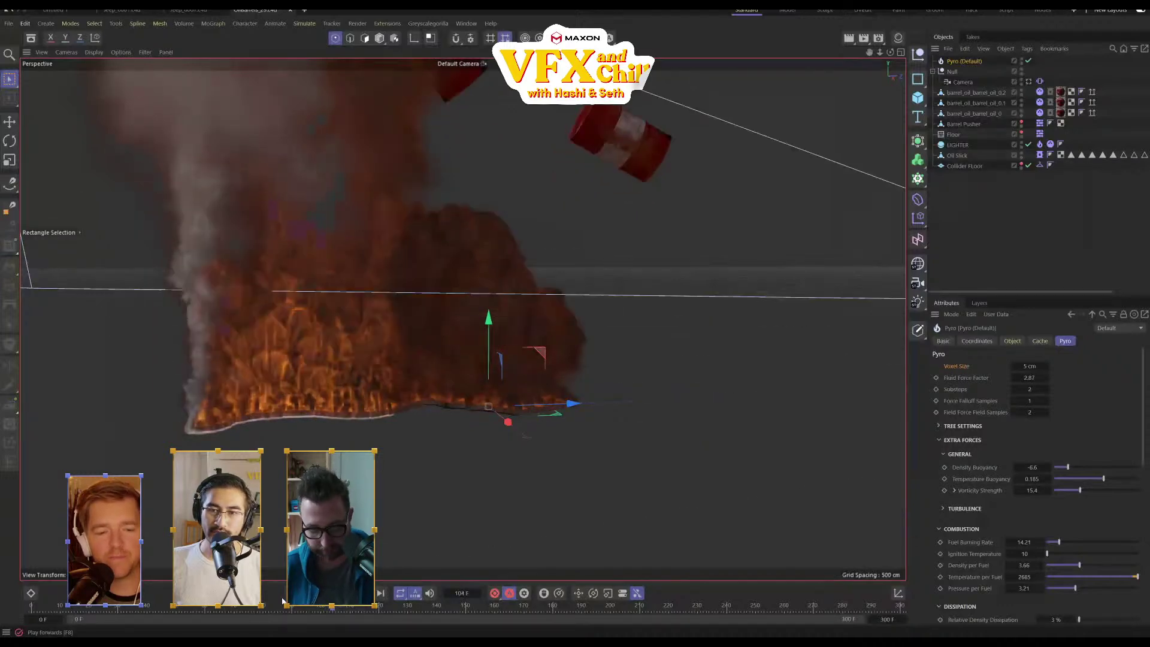
Play the finer fire to frame 104, inspect the explosion and the flying barrels, and return to frame 0
left_click_drag(525, 388, 490, 339, "alt")
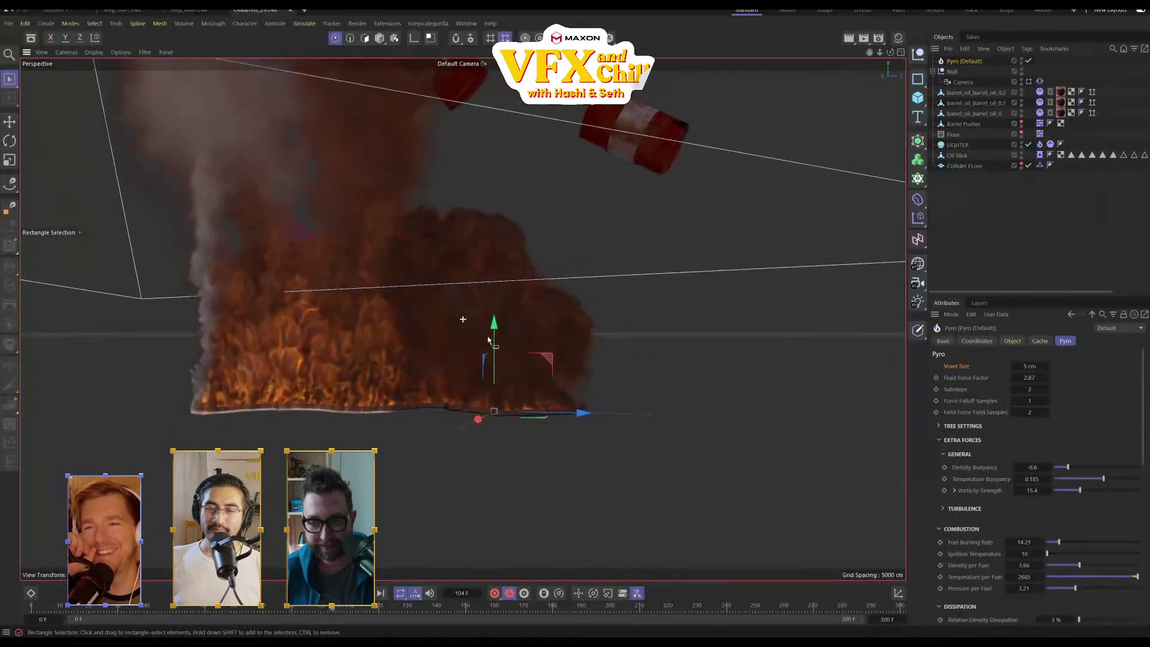
middle_click_drag(490, 340, 529, 389, "alt")
left_click(1003, 220)
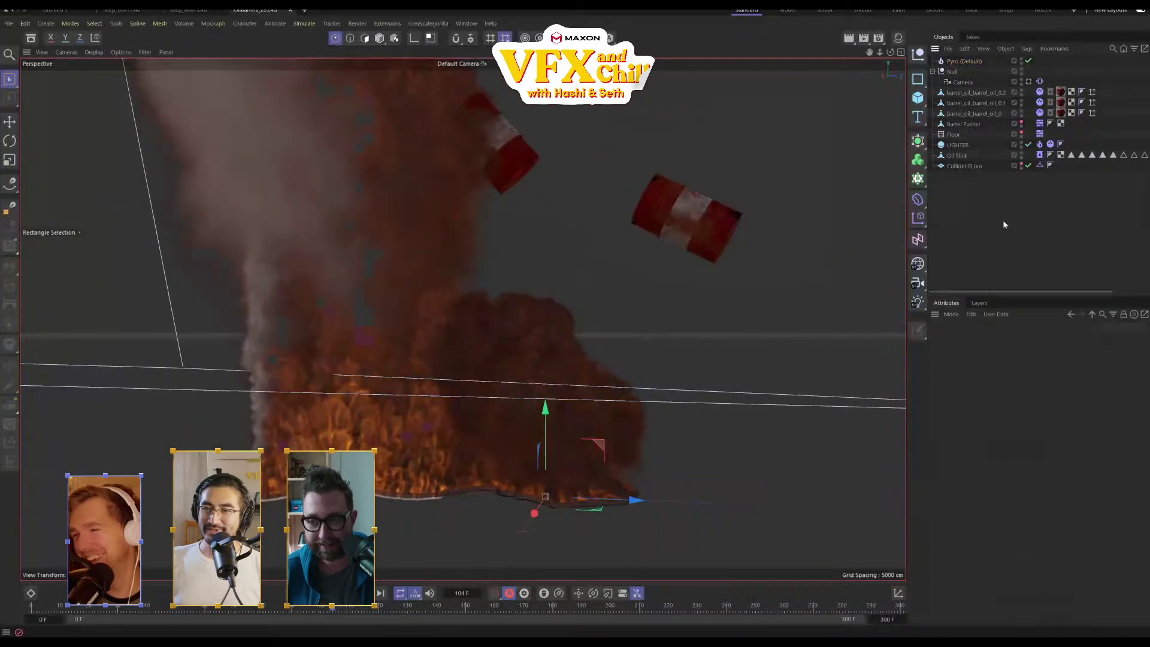
left_click(1019, 122)
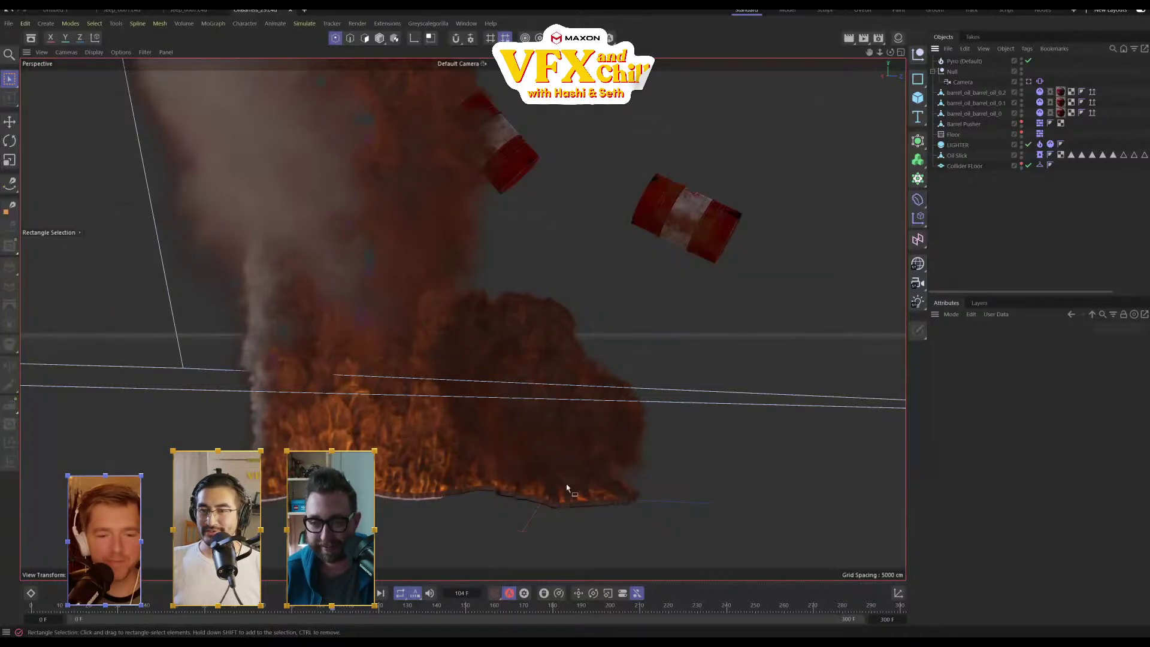
left_click(32, 607)
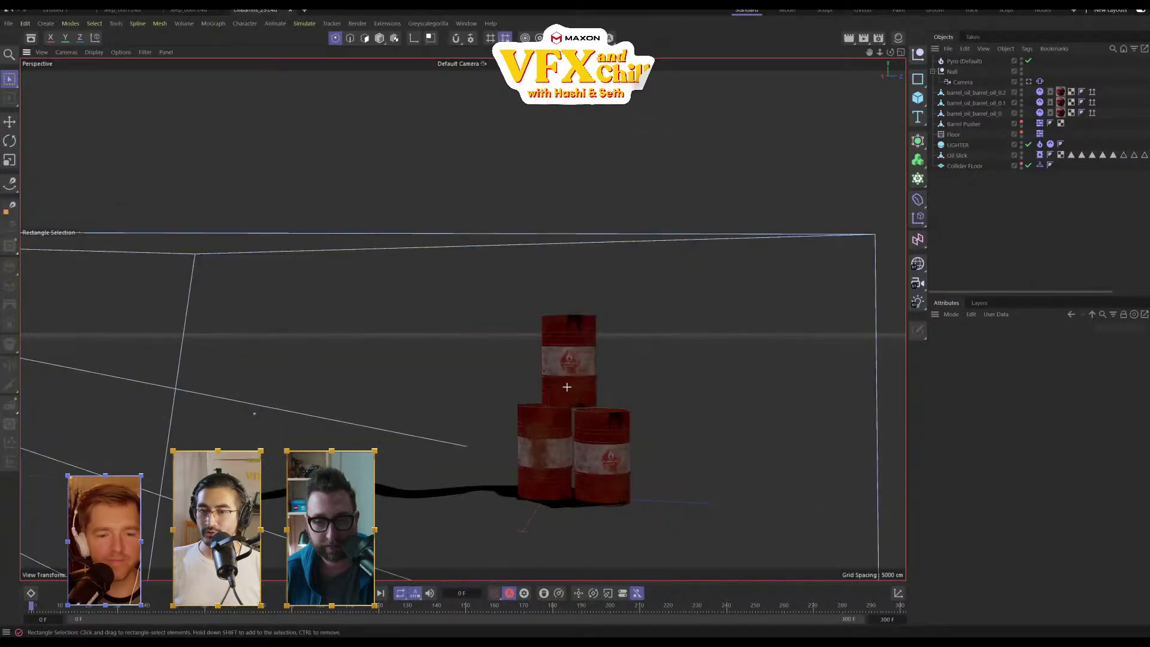
Review the settings of the three barrels' Pyro Fuel tags together and open the Pyro object's simulation settings
left_click(1051, 93)
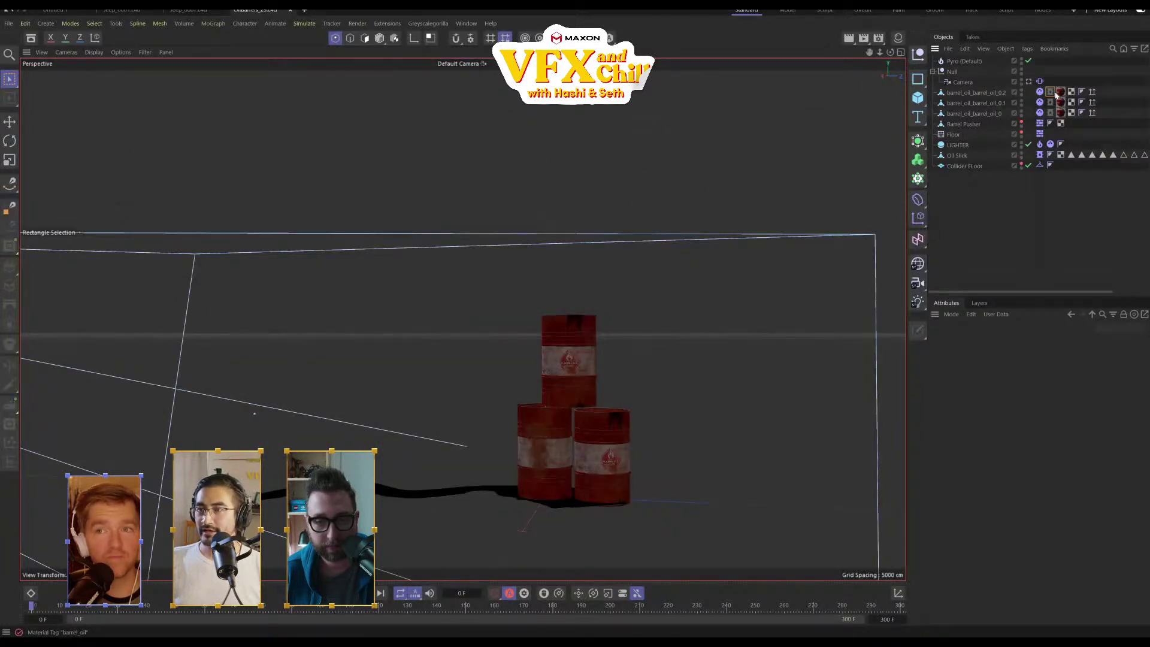
left_click(1050, 117, "shift")
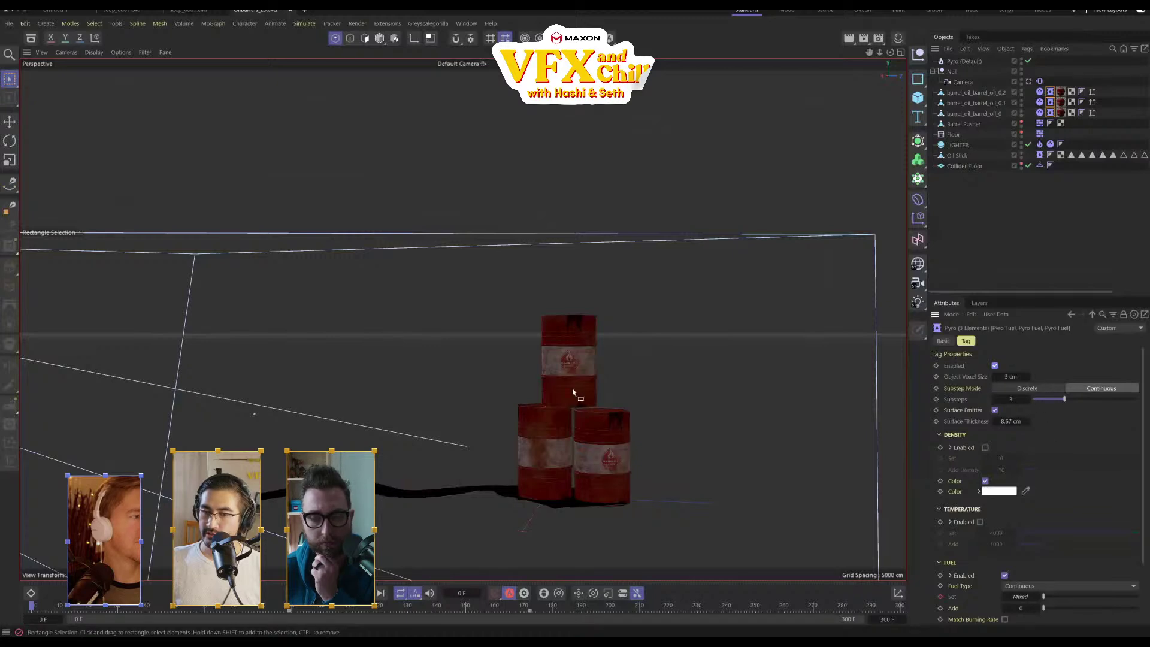
left_click(964, 62)
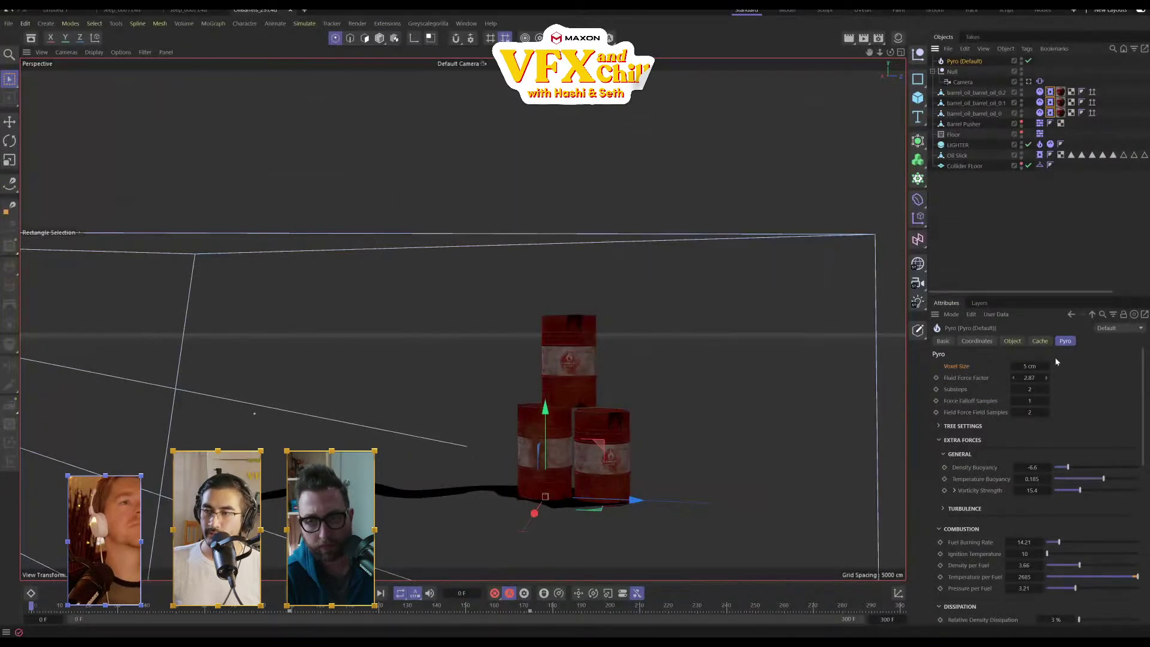
Compare the fuel settings of the three barrels' Pyro Fuel tags, first together and then tag by tag
left_click(977, 92)
left_click(977, 114, "shift")
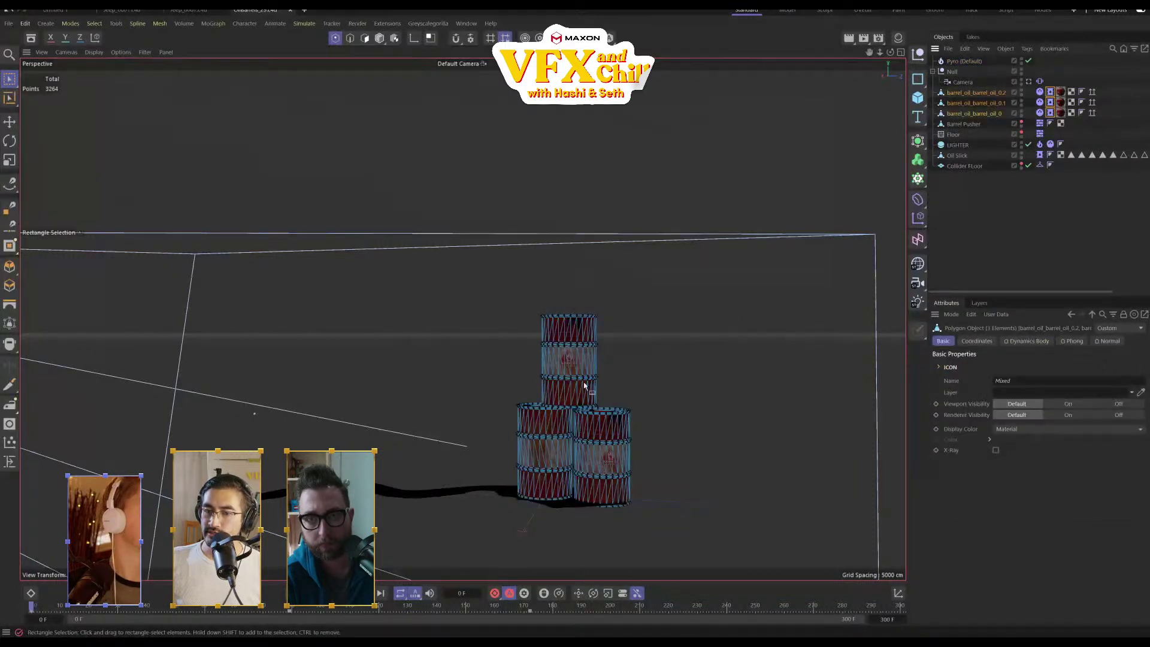
left_click(1052, 93)
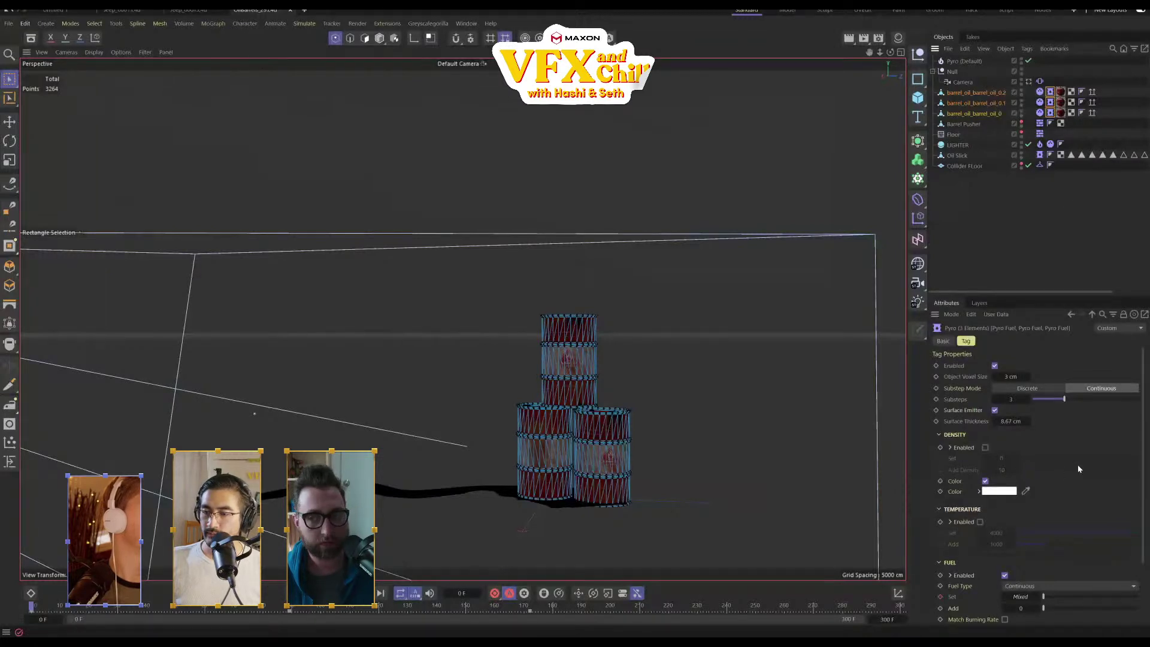
scroll(1077, 465, "down", 3)
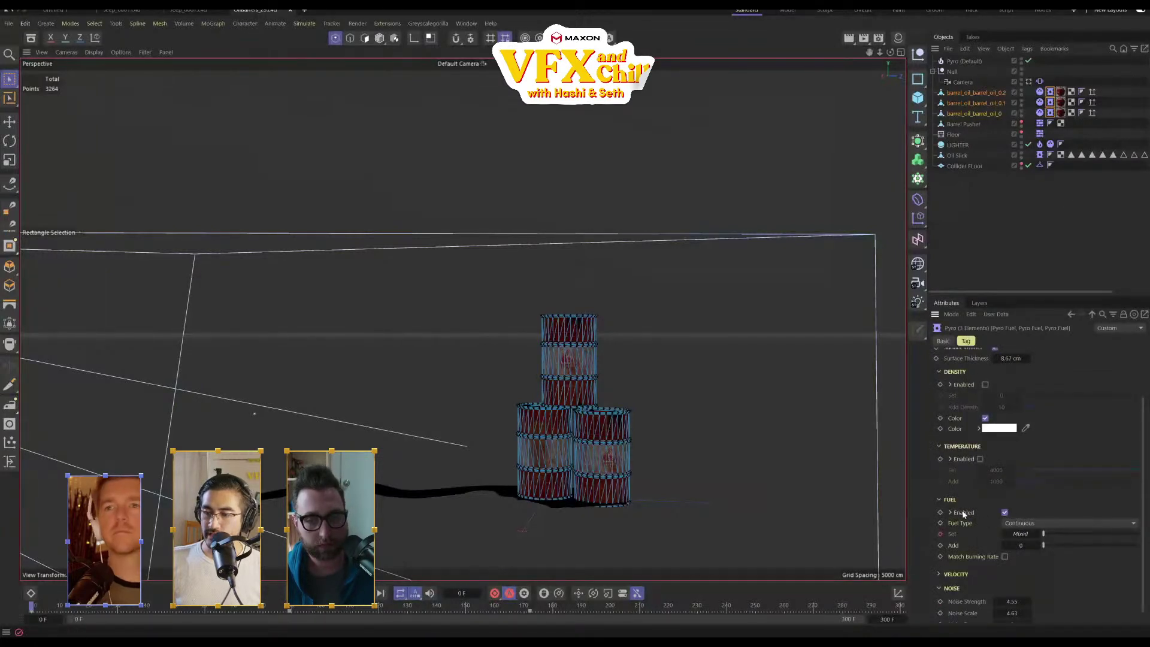
left_click(1054, 93)
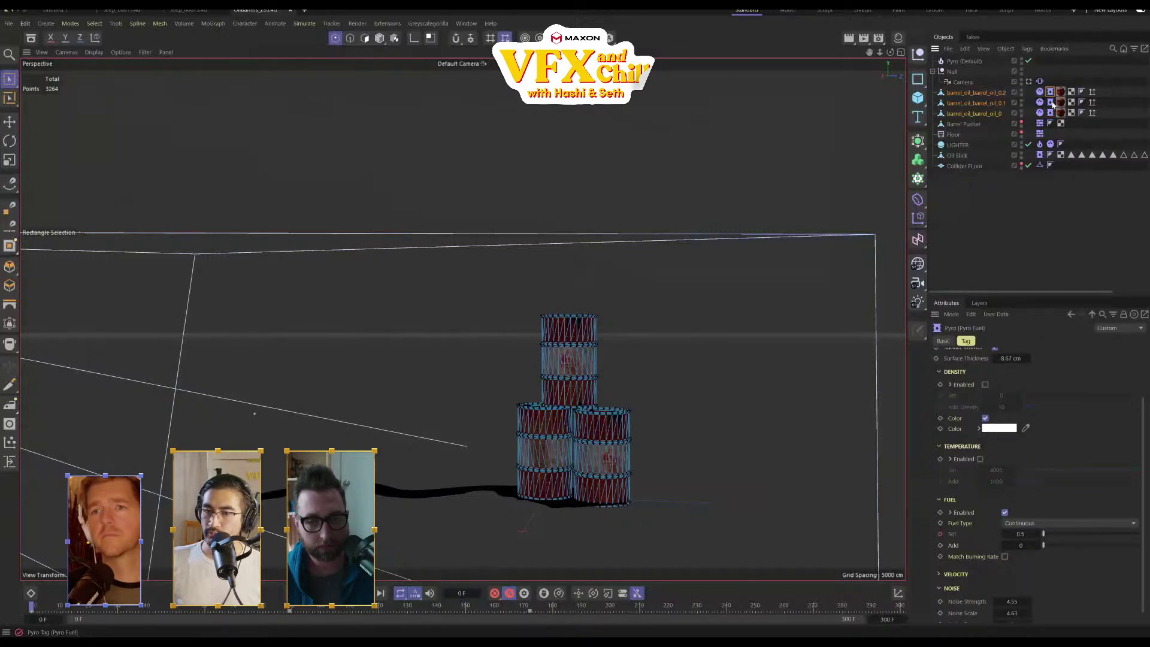
left_click(1052, 102)
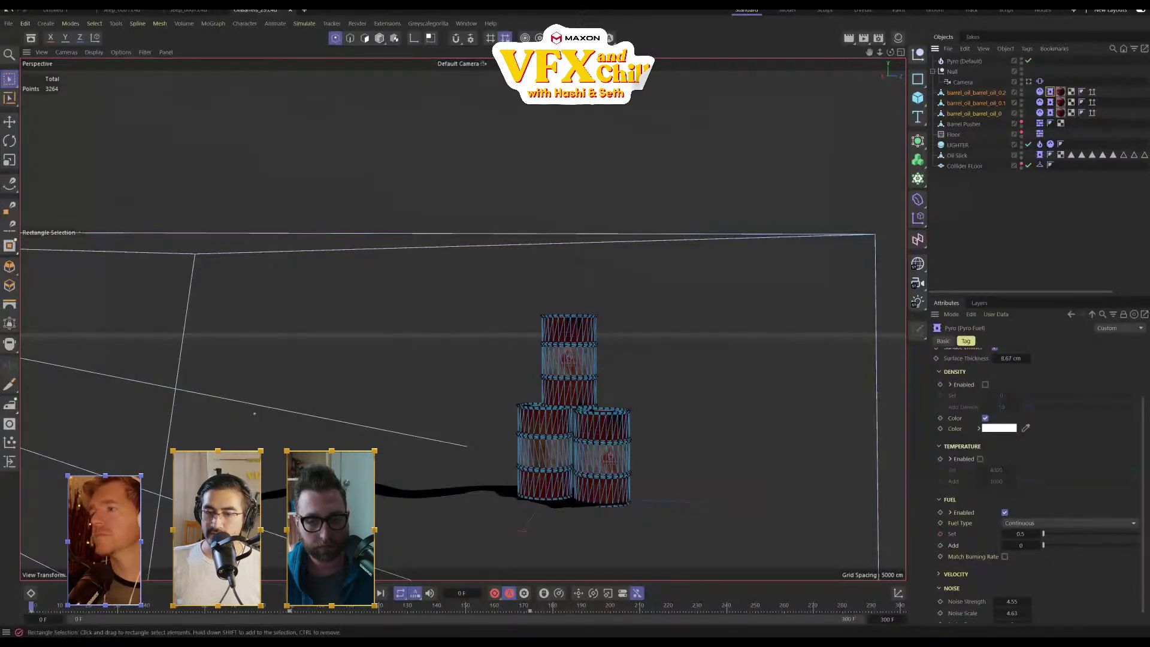
Play the simulation to frame 85 and inspect the whole explosion from farther away and another angle
left_click(1068, 224)
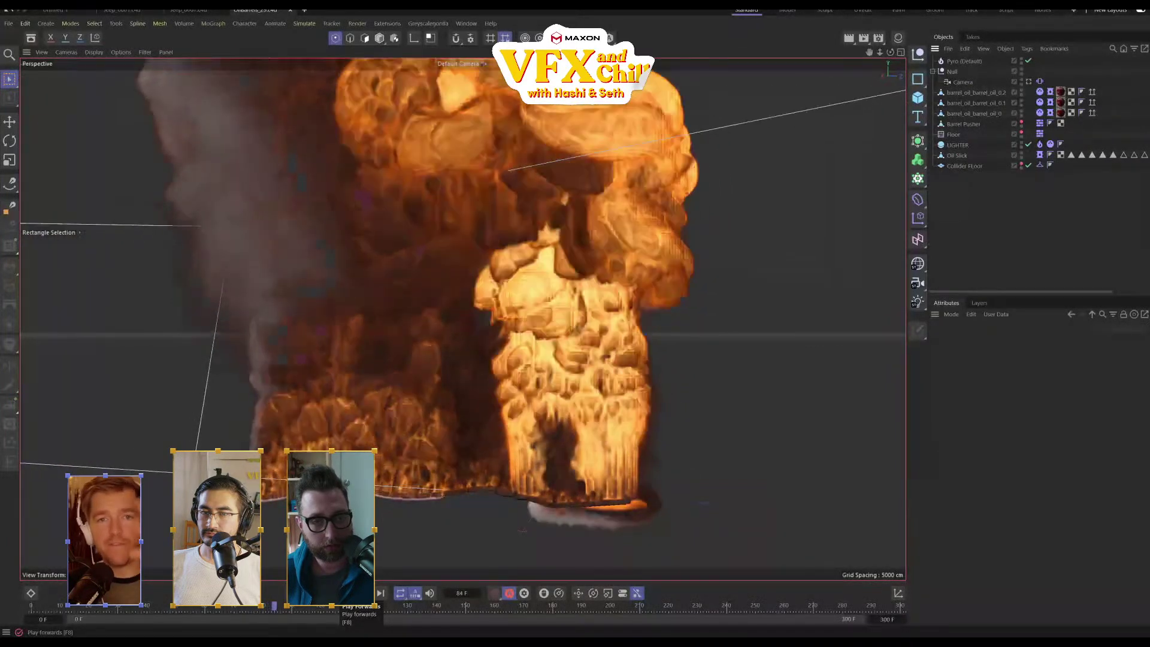
scroll(548, 379, "down", 10)
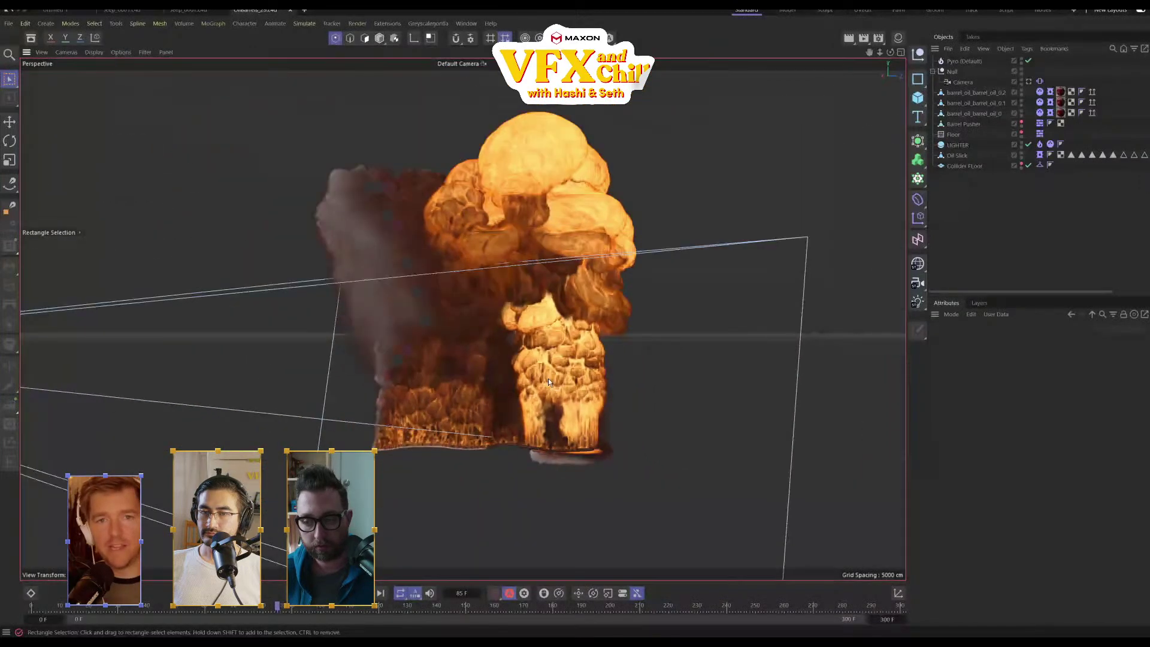
left_click_drag(547, 424, 573, 397, "alt")
scroll(571, 395, "up", 2)
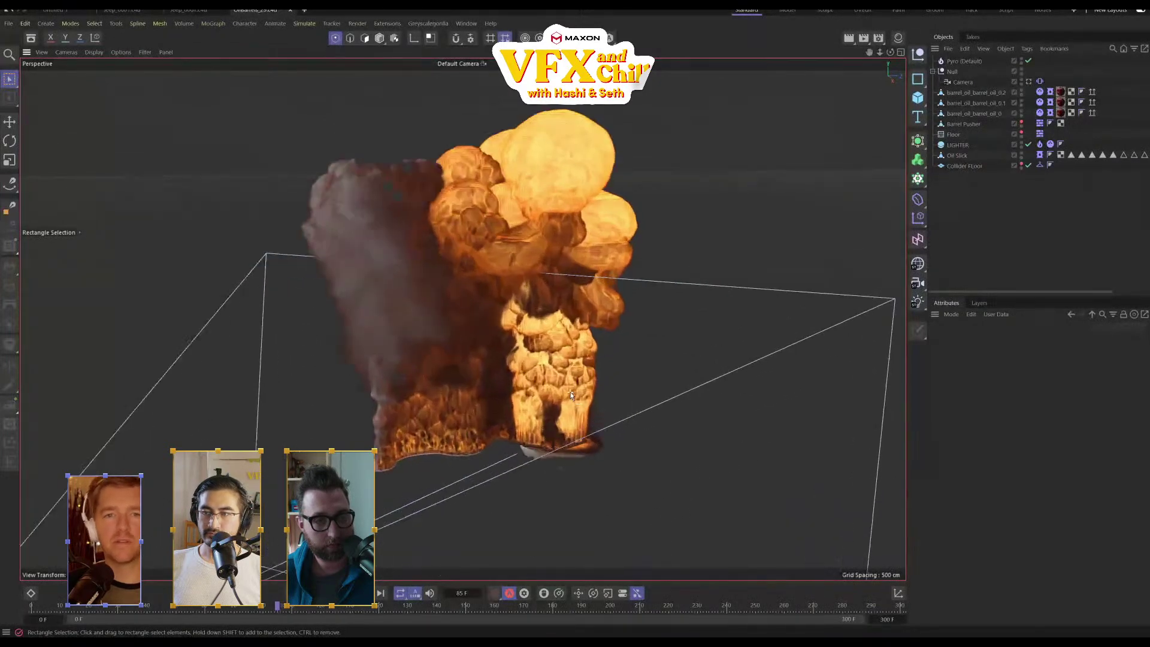
Review the fuel, velocity and noise settings in the Pyro Fuel tag of barrel_oil_barrel_oil_0
left_click(999, 93)
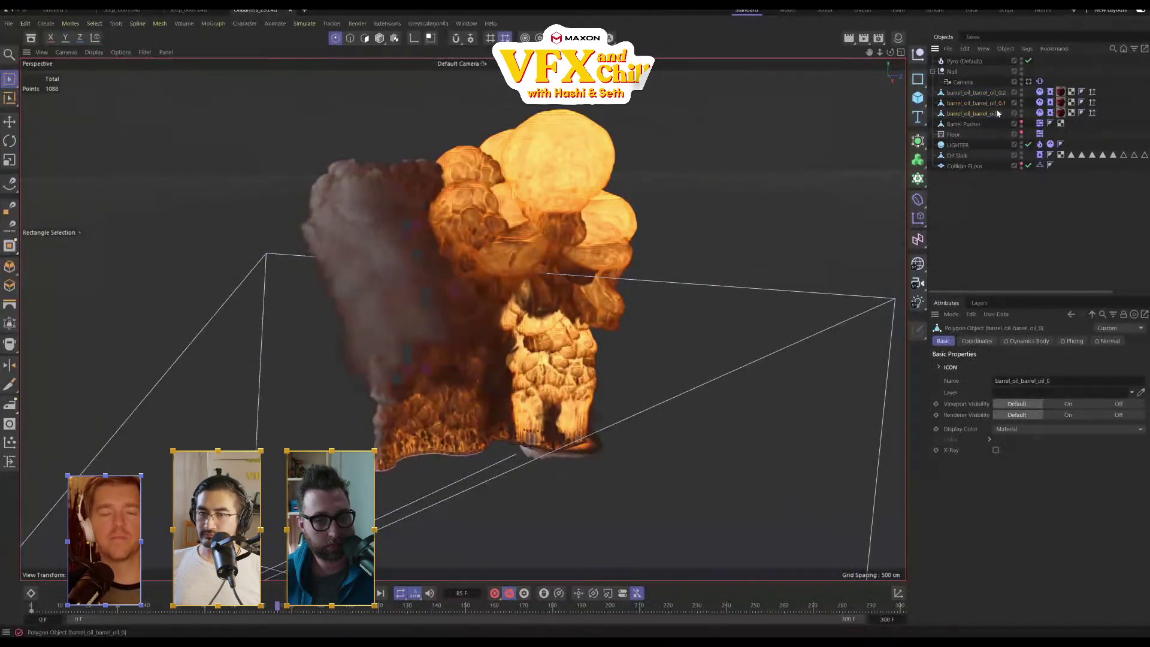
left_click(1051, 93)
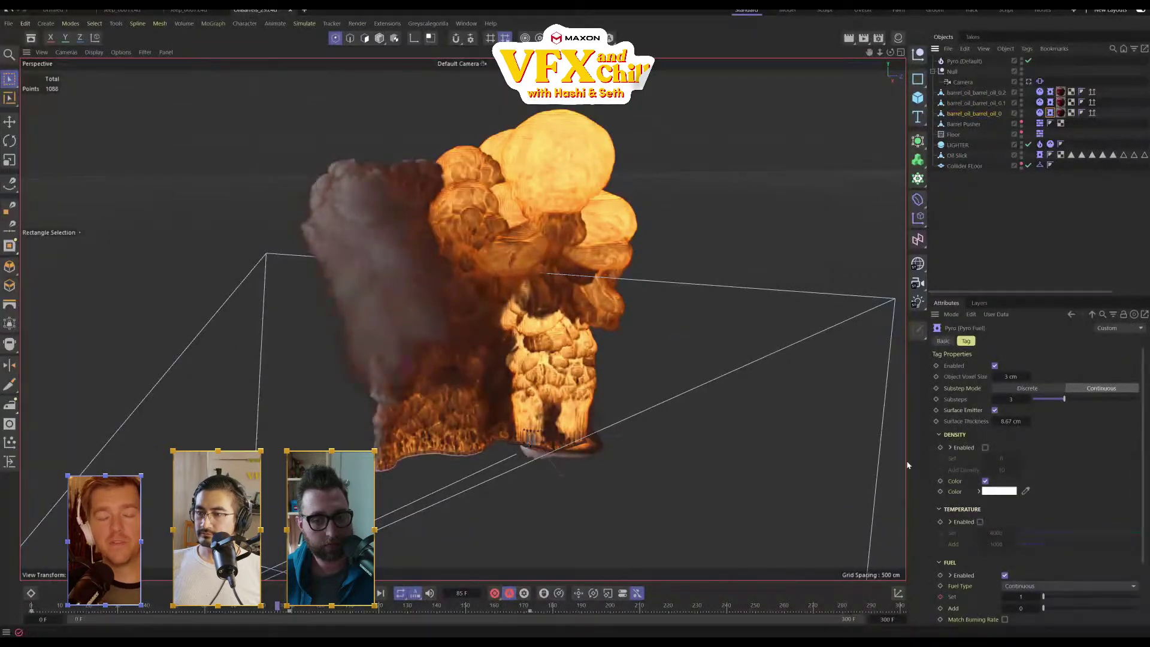
scroll(1080, 498, "down", 3)
left_click(938, 561)
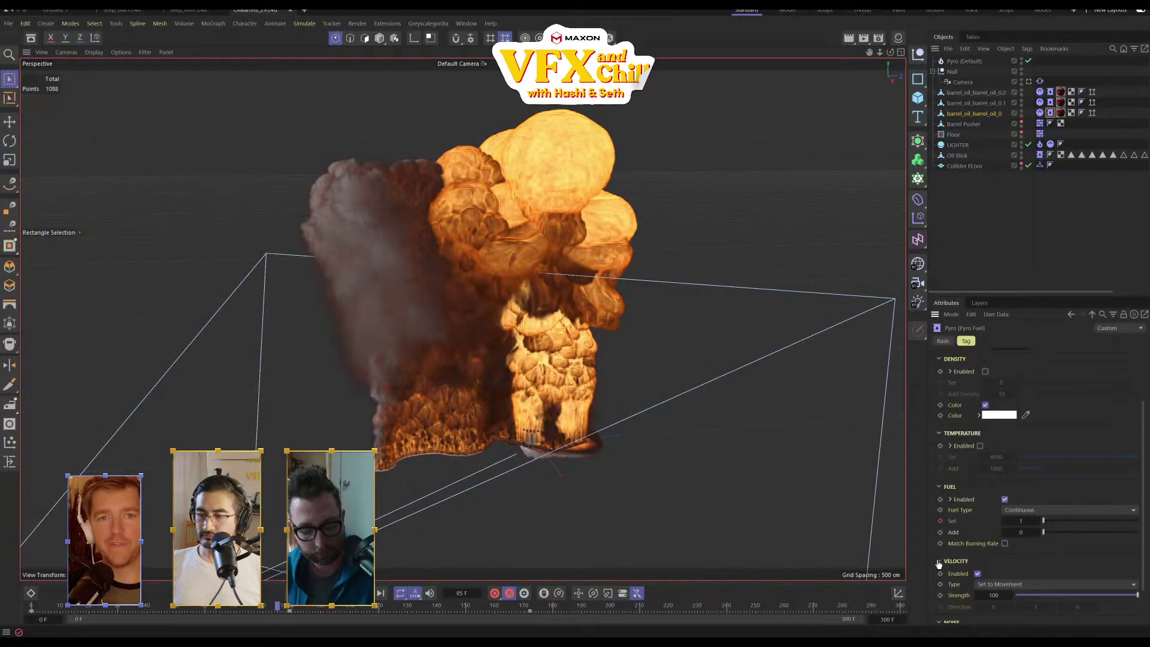
scroll(1037, 527, "down", 2)
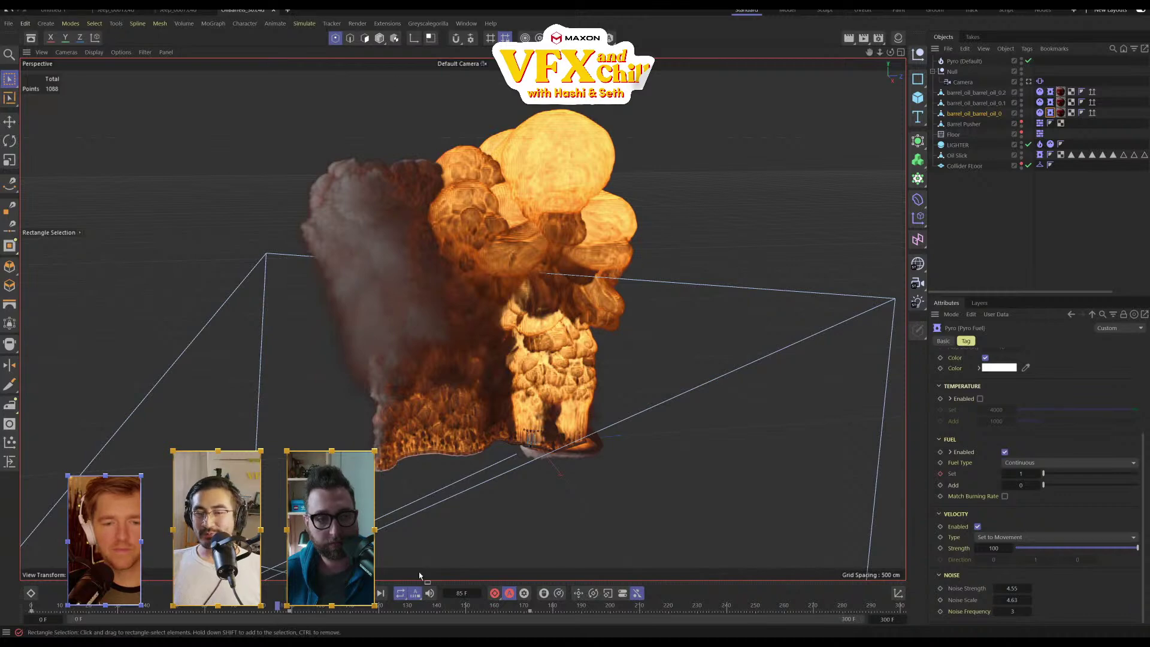
Return to frame 0, check the Pyro Fuel tag of barrel_oil_barrel_oil_0.2 and inspect the stacked barrels up close
left_click_drag(227, 611, 31, 610)
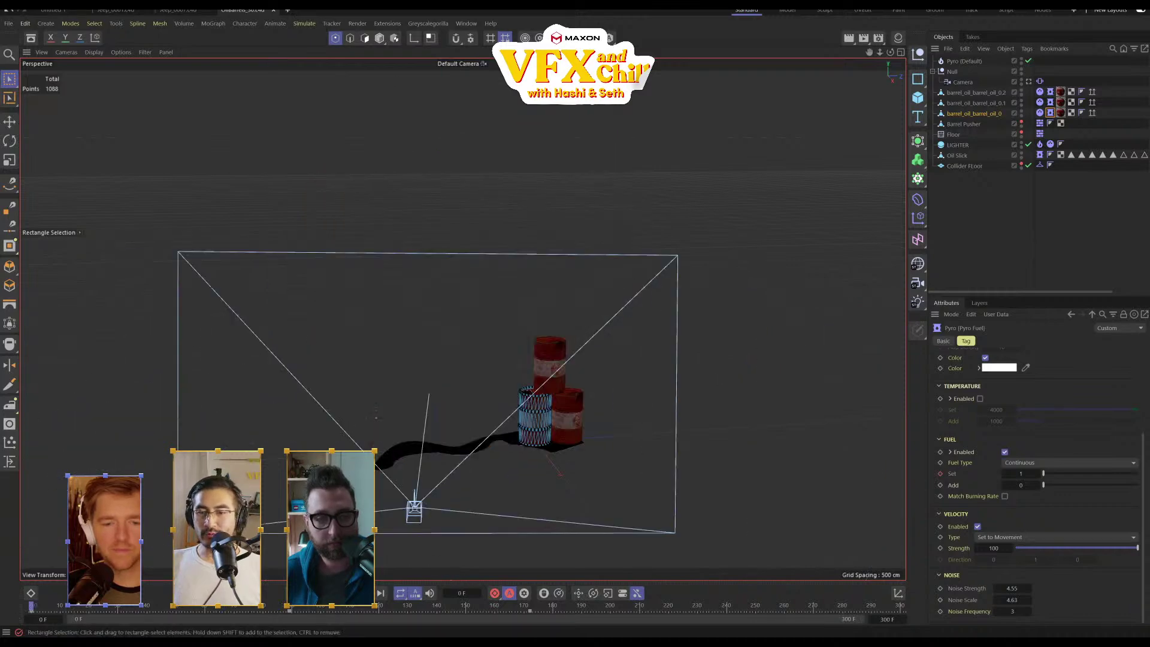
left_click(1042, 193)
left_click(1051, 91)
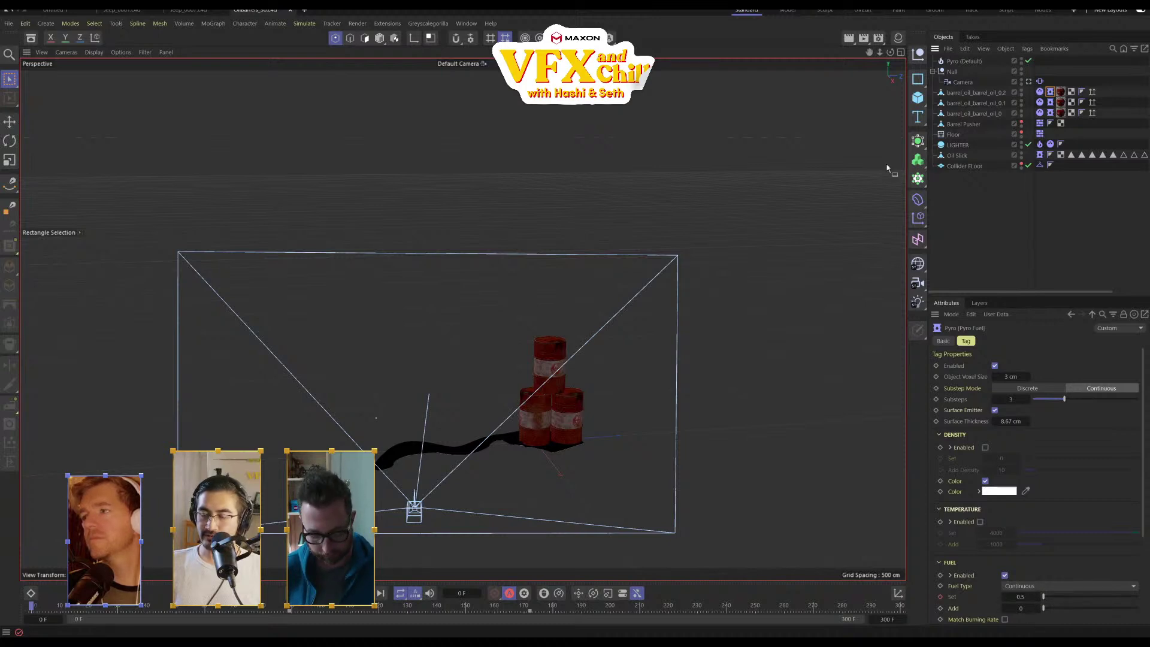
middle_click_drag(635, 365, 625, 258, "alt")
scroll(547, 309, "up", 5)
middle_click_drag(501, 307, 528, 364, "alt")
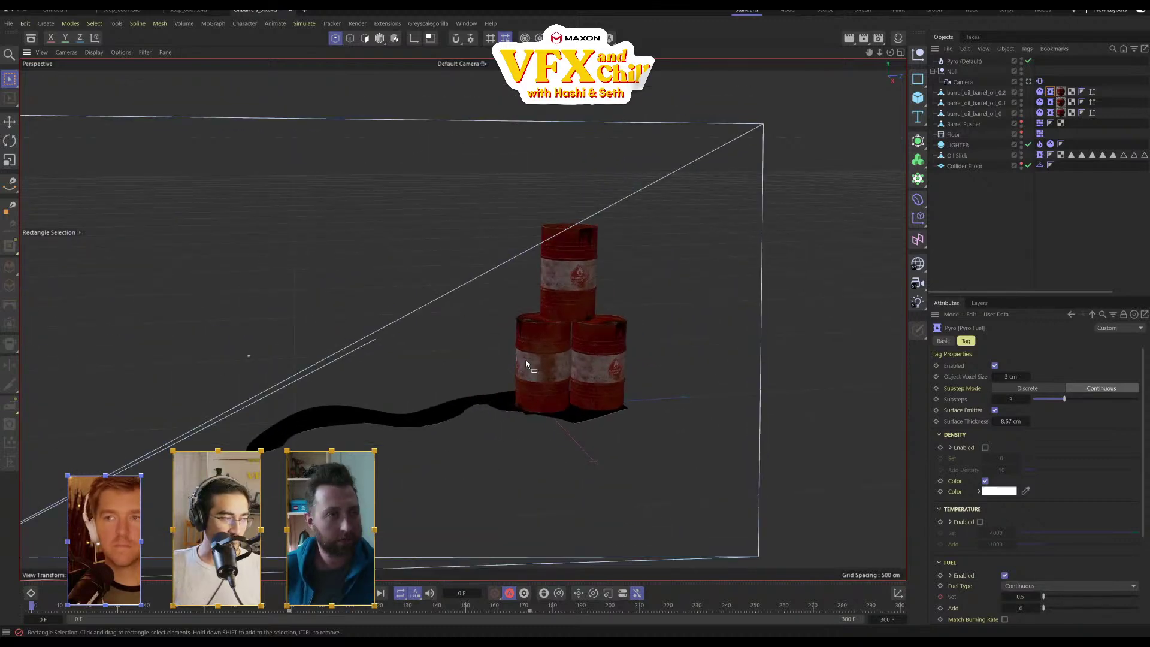
left_click(1058, 170)
Close the OilBarrels_30.c4d, Jeep_0007.c4d and Jeep_0001.c4d projects without saving
left_click(291, 10)
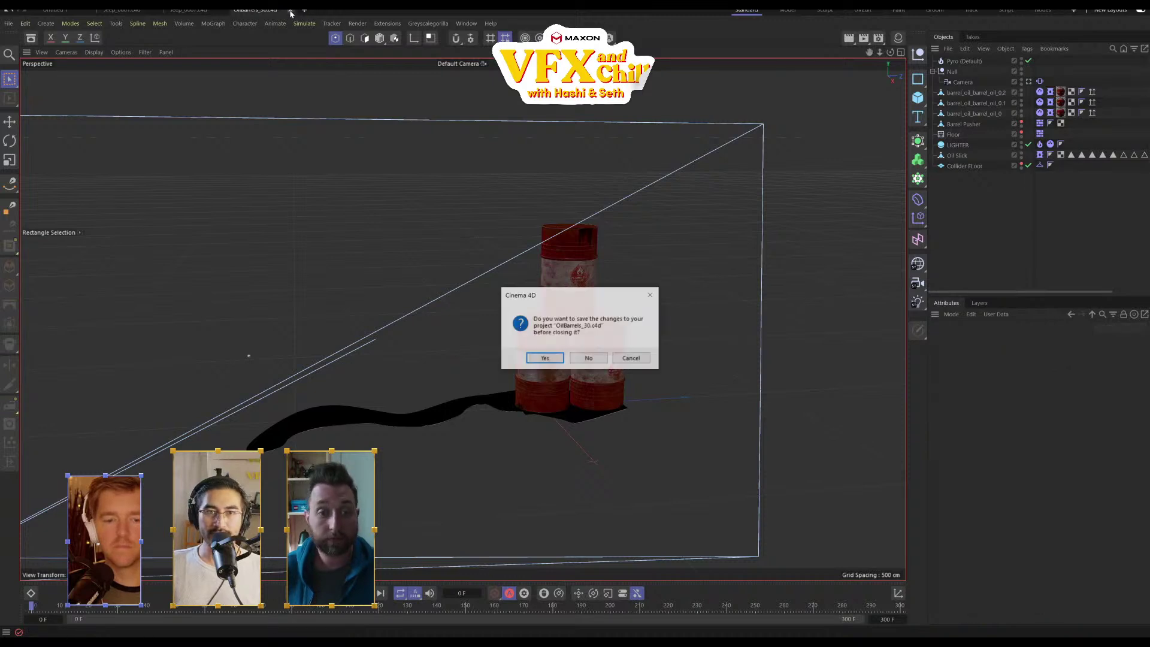
left_click(589, 358)
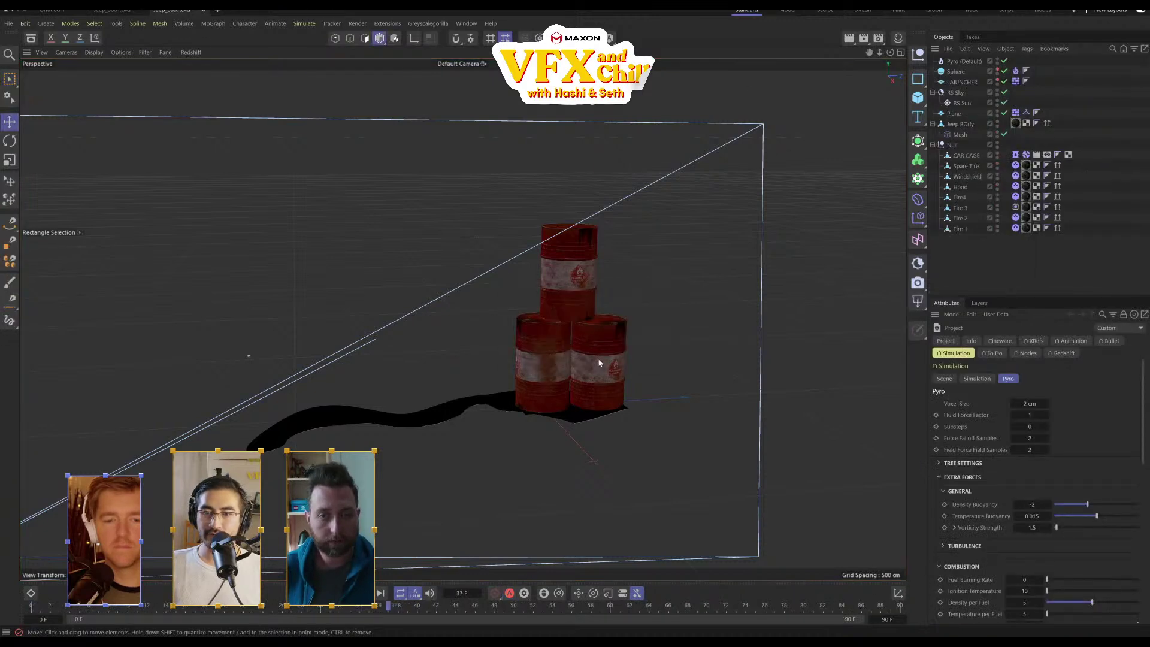
left_click(203, 11)
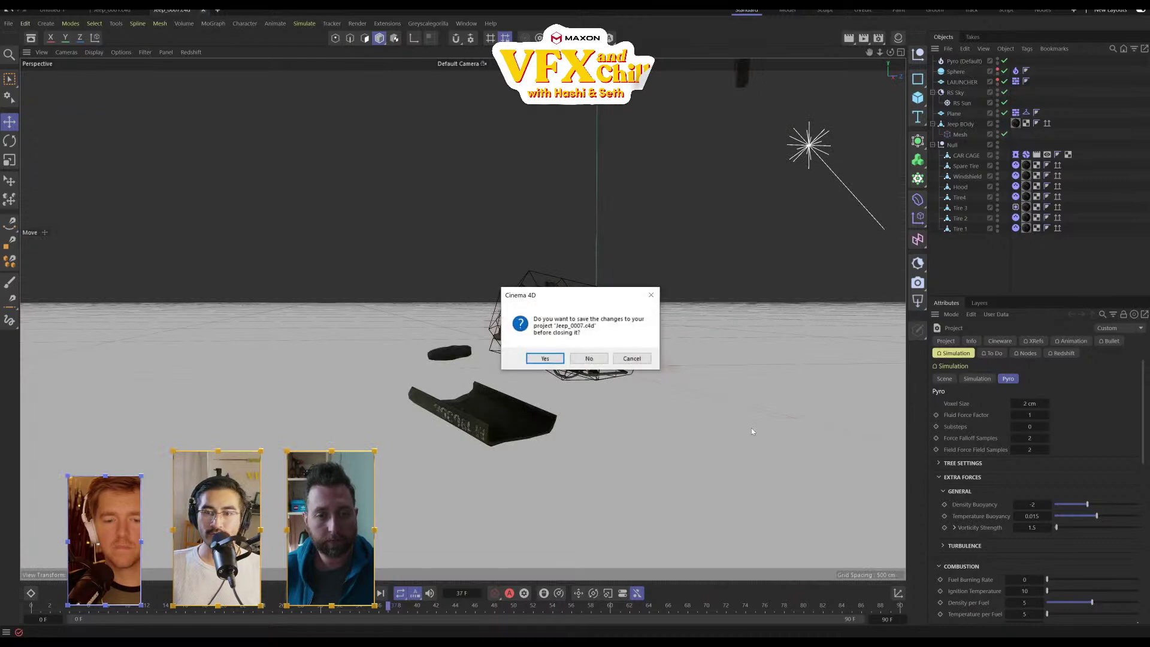
left_click(596, 361)
left_click(143, 11)
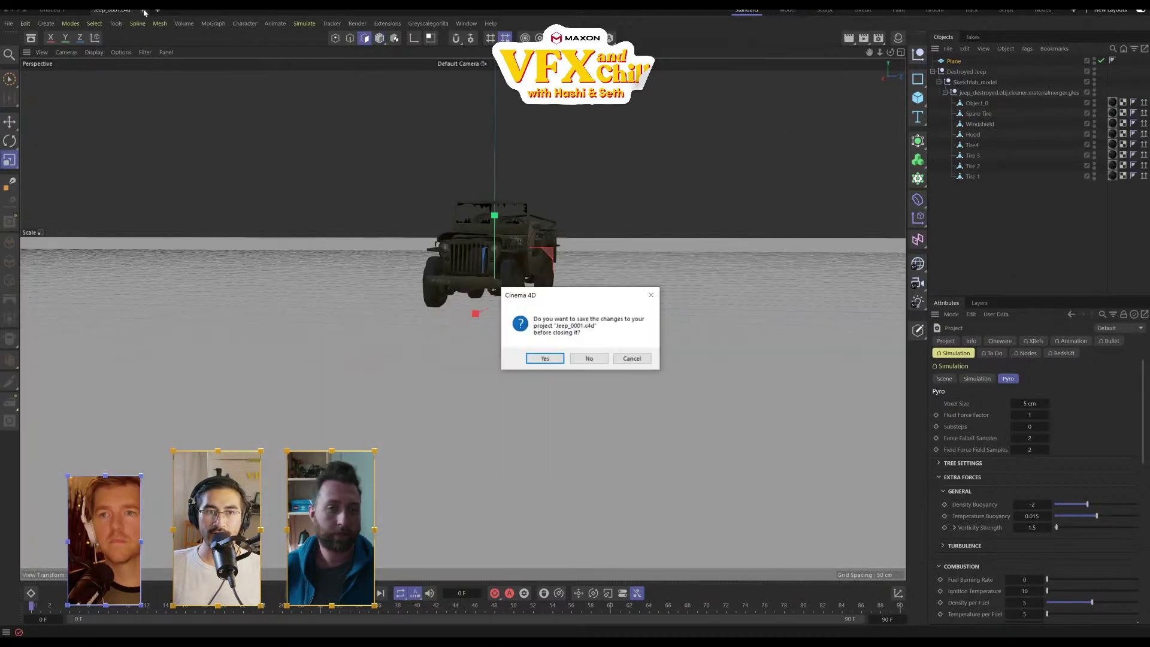
left_click(589, 359)
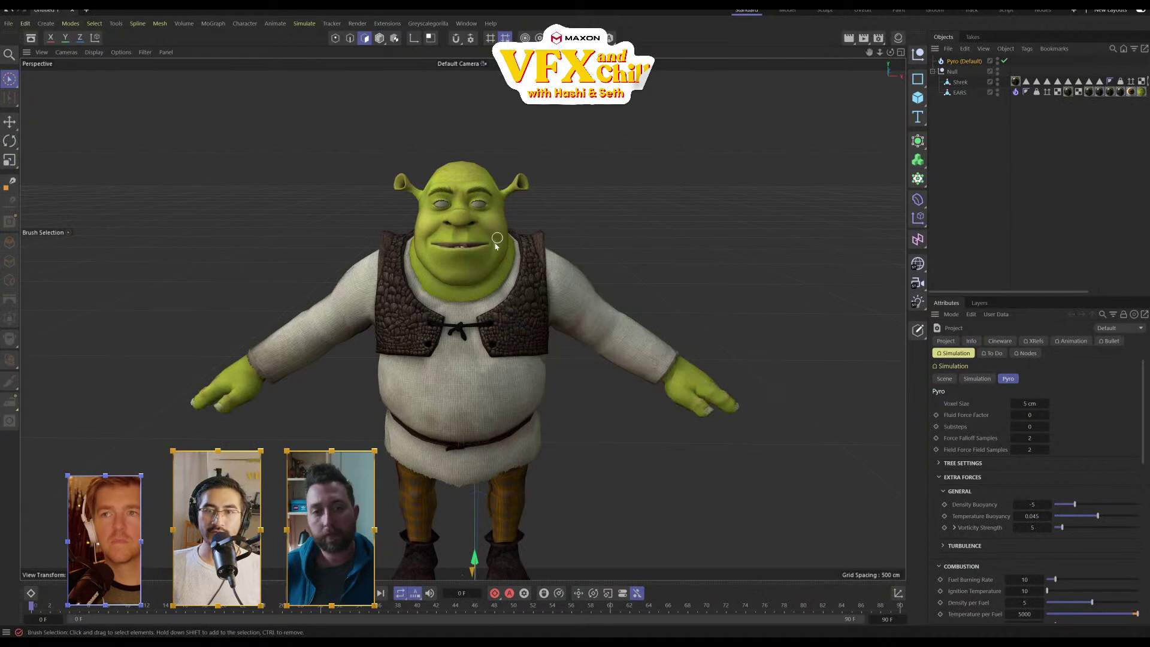
Play the Shrek scene's burning-ears simulation and set the Pyro object's Voxel Size to 1.29 cm
scroll(450, 312, "down", 1)
left_click(1039, 188)
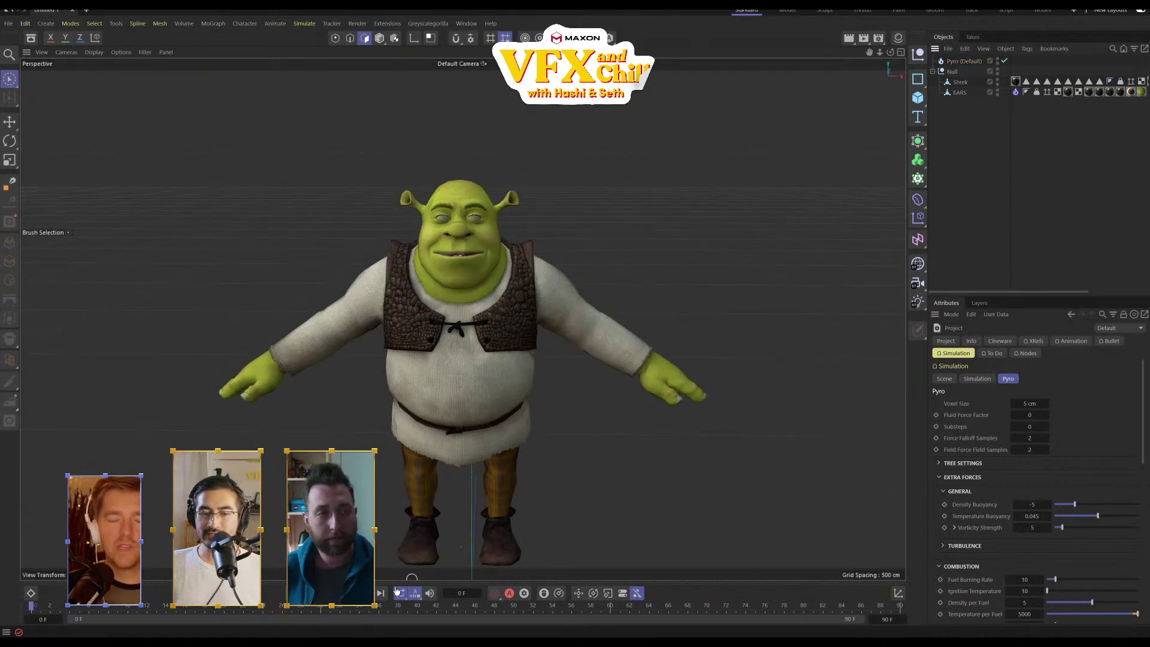
left_click(336, 593)
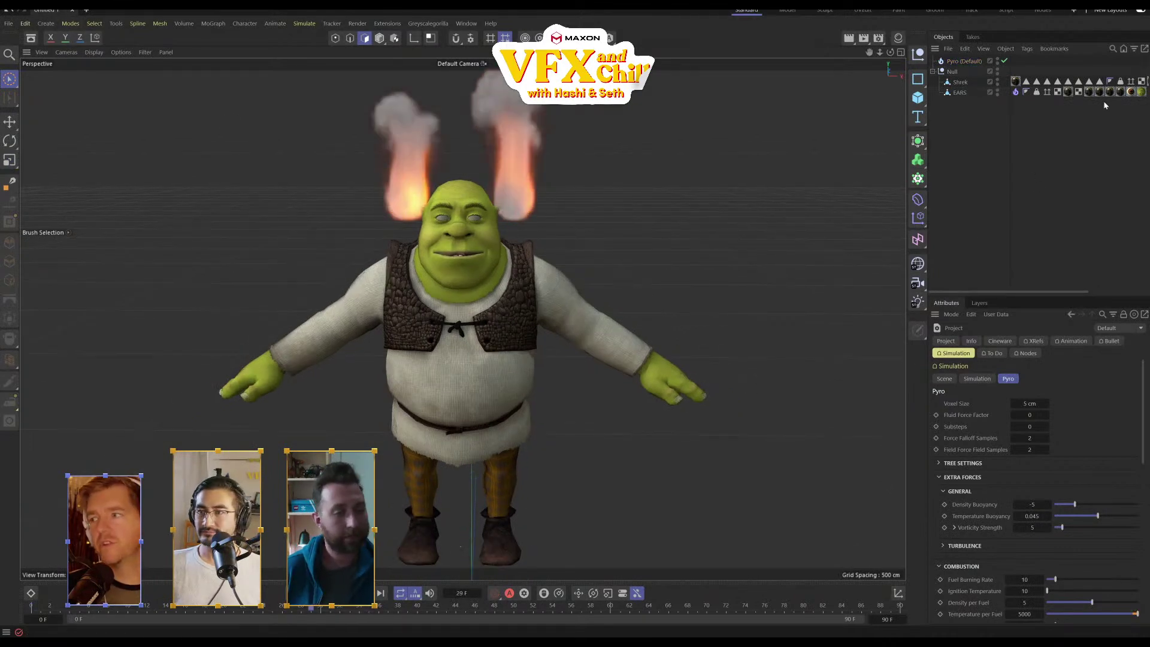
left_click(960, 62)
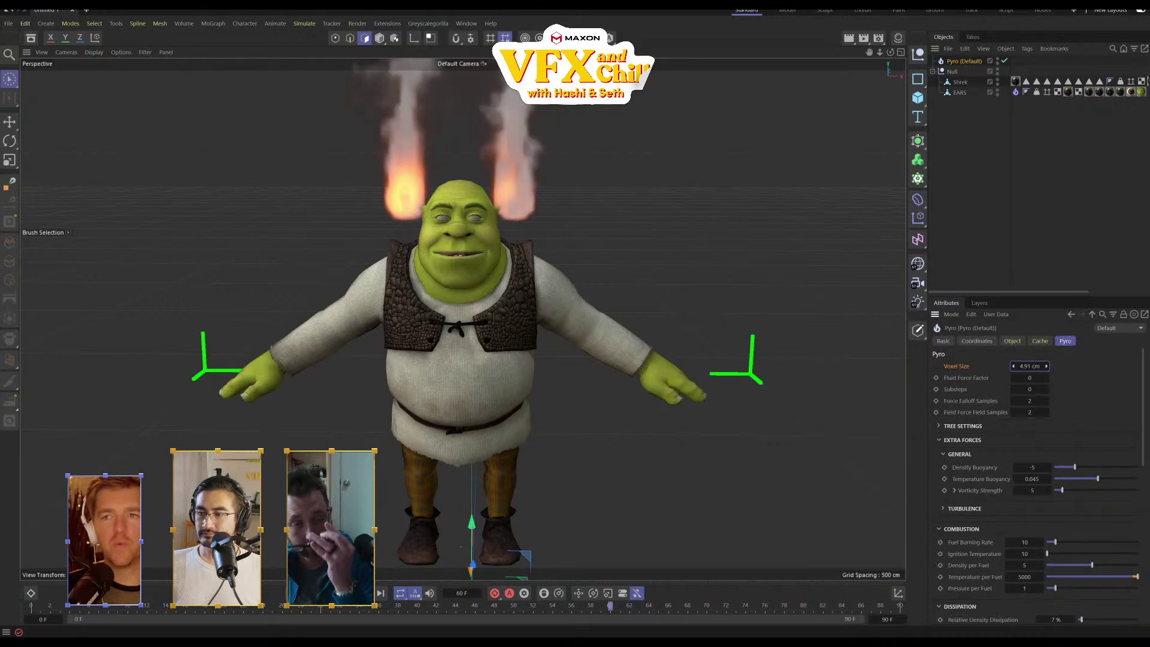
left_click_drag(1032, 364, 1056, 364)
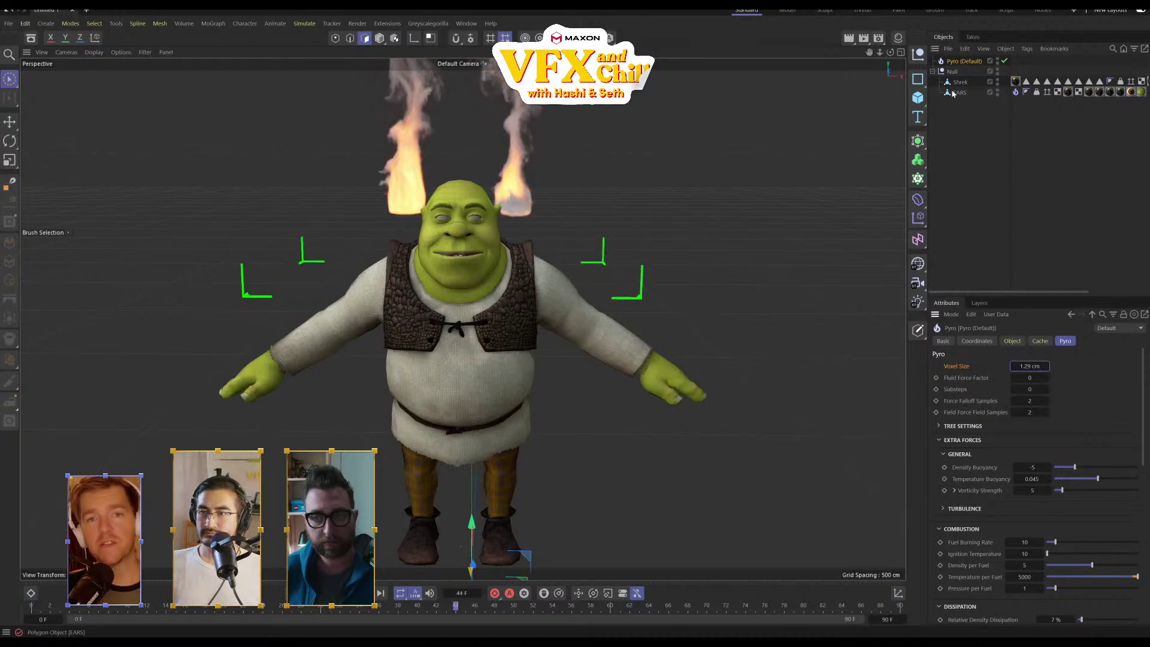
In the ears' Pyro tag, set the Temperature to 3965.95, Add Density to 4 and Object Voxel Size to 1.391 cm
left_click(1017, 92)
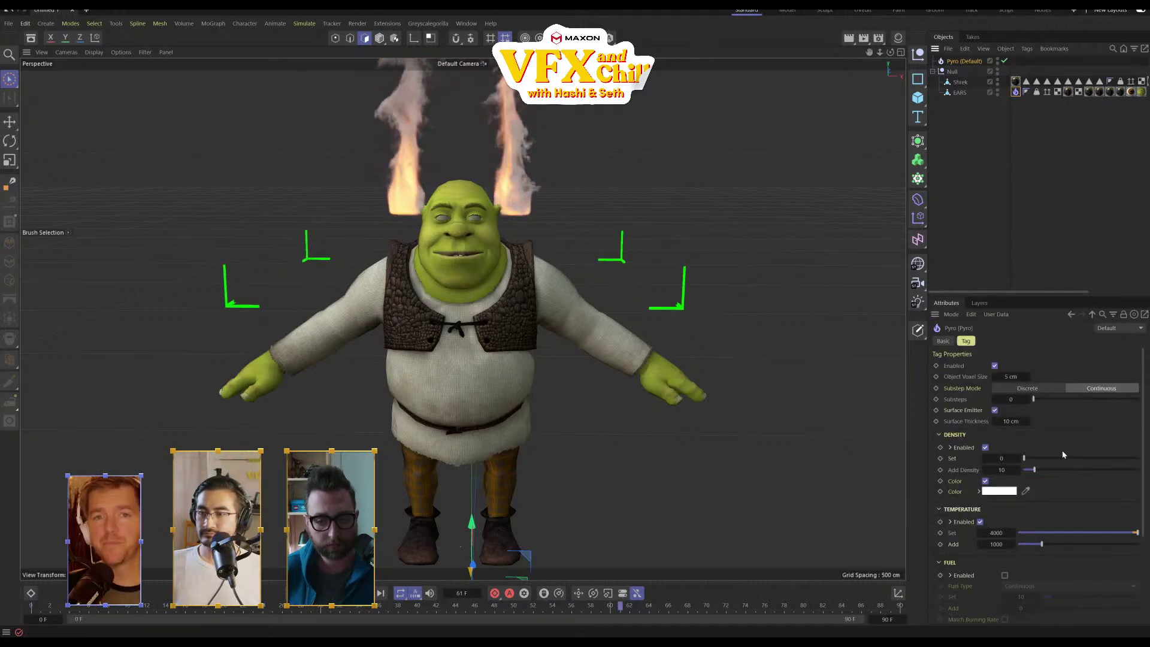
left_click_drag(990, 533, 995, 532)
left_click_drag(1004, 470, 1001, 470)
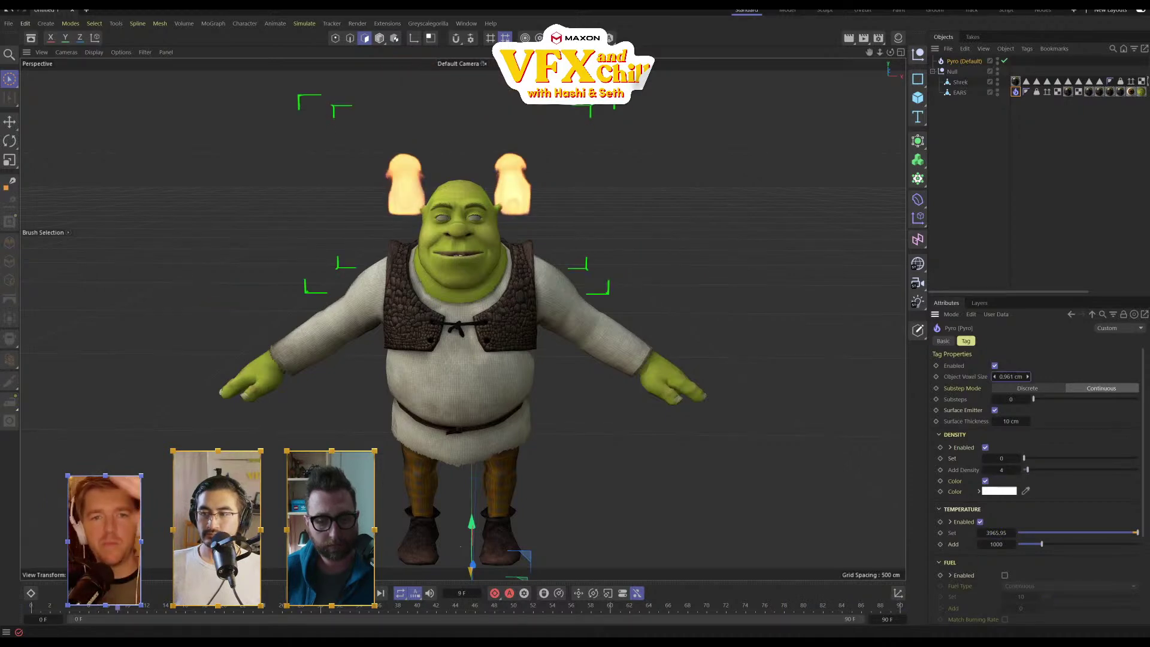
left_click_drag(493, 326, 590, 371, "alt")
middle_click_drag(393, 176, 461, 288, "alt")
left_click_drag(460, 288, 442, 243, "alt")
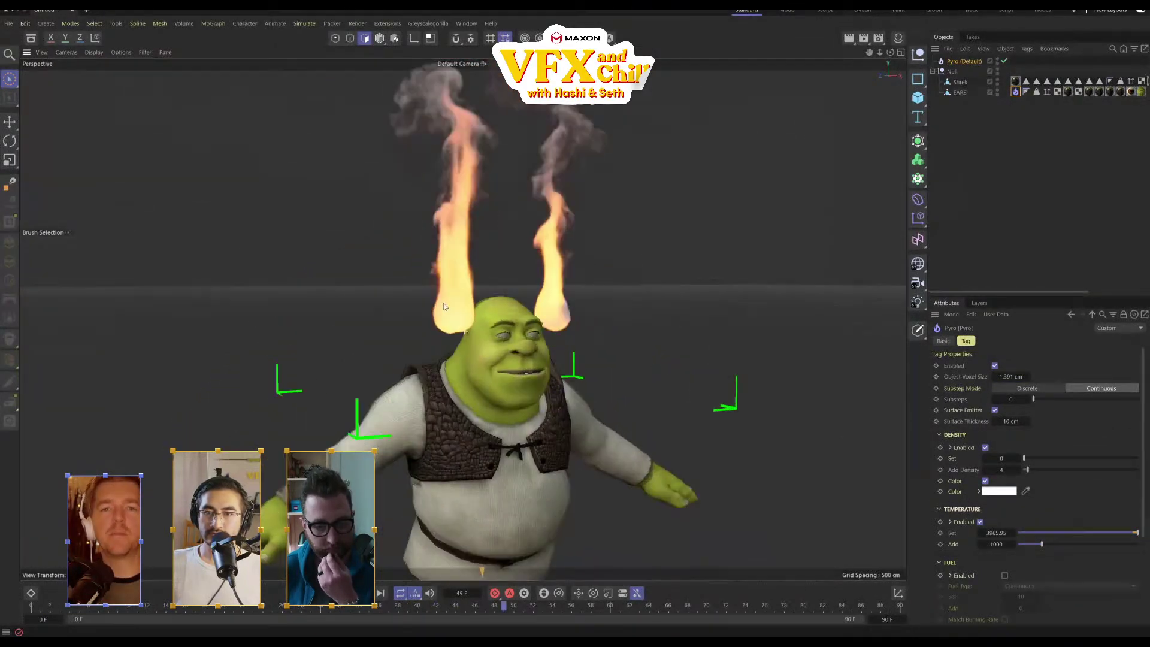
left_click_drag(722, 375, 644, 367, "alt")
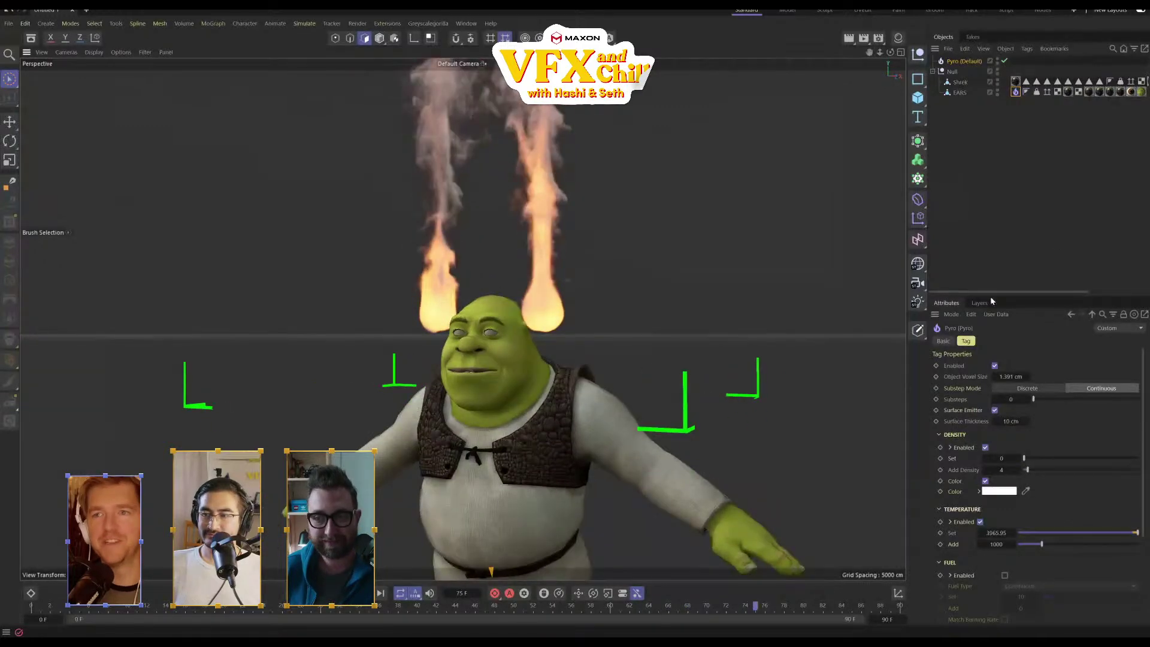
Disable Draw Bounding Box for the Pyro object and inspect the burning ears from above
left_click(965, 60)
scroll(1032, 532, "down", 10)
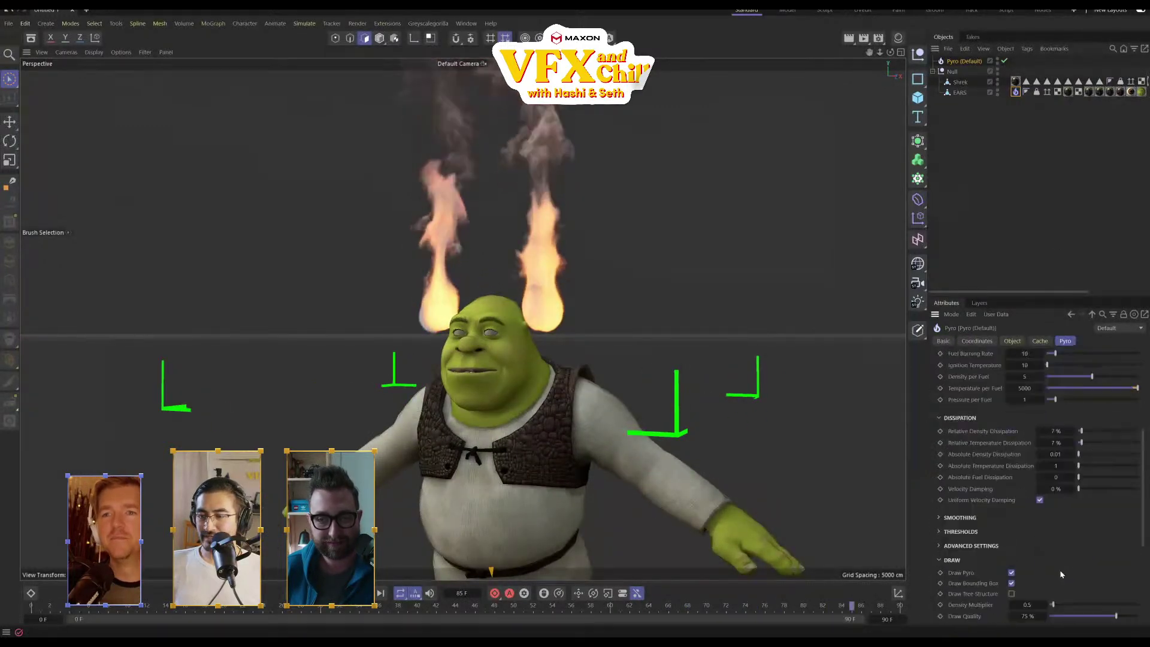
left_click(1011, 583)
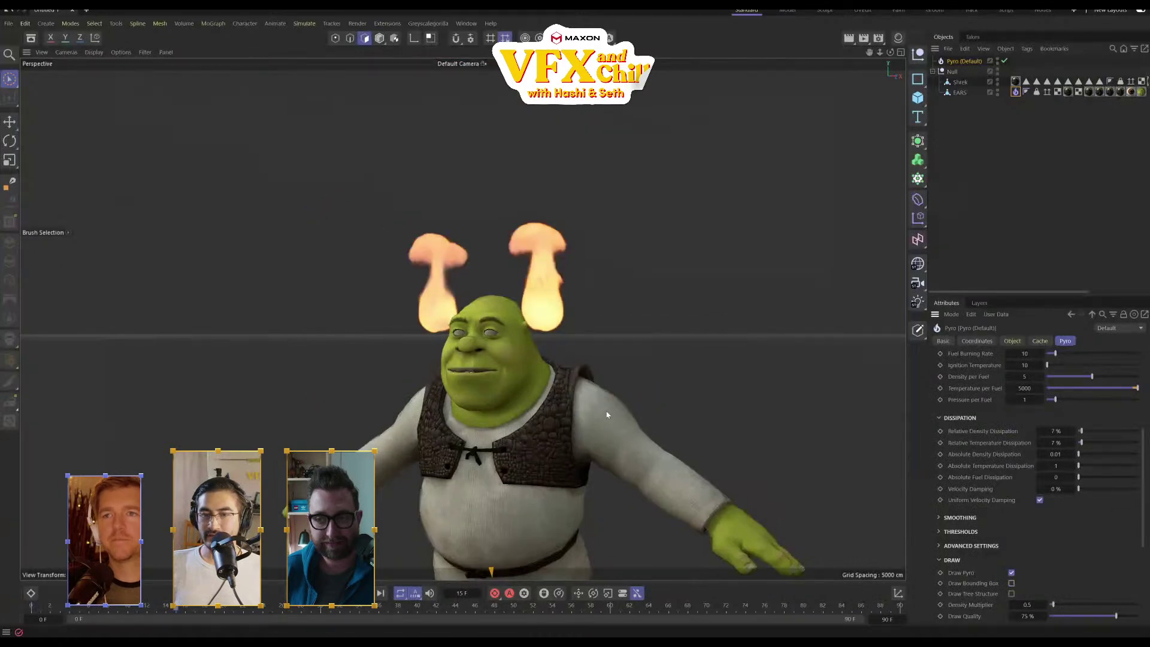
mouse_move(635, 407)
left_mouse_down("alt")
mouse_move(635, 426)
mouse_move(685, 437)
mouse_move(642, 411)
mouse_move(640, 445)
mouse_move(629, 327)
mouse_move(664, 355)
mouse_move(609, 363)
mouse_move(619, 438)
mouse_move(779, 311)
mouse_move(899, 251)
left_mouse_up("alt")
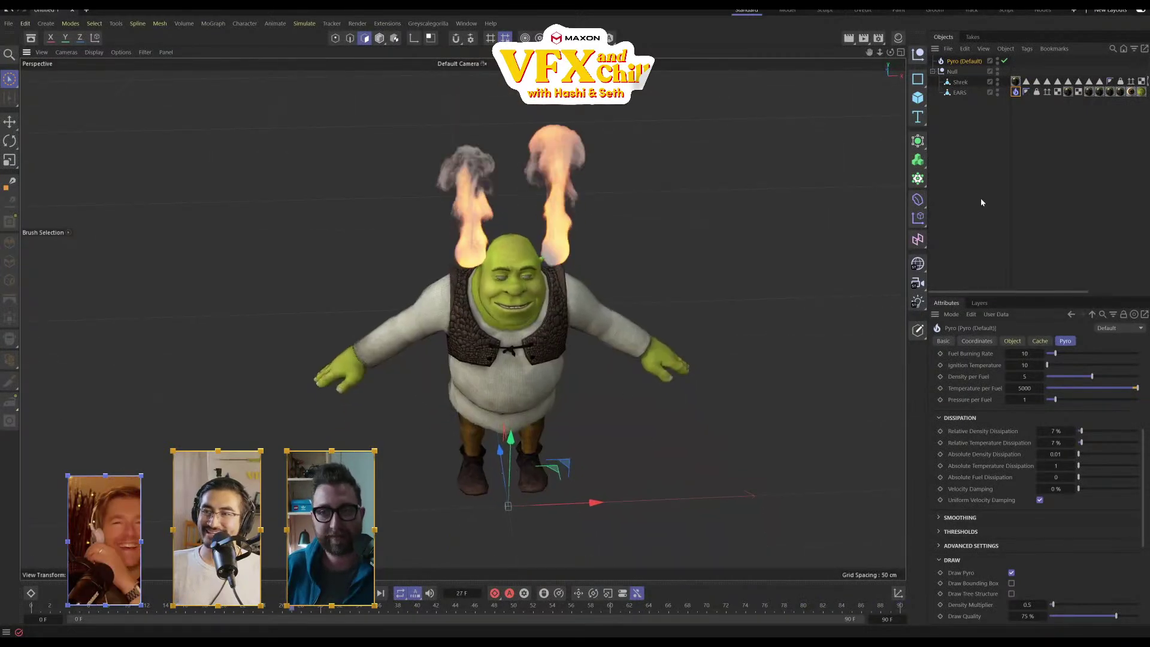
left_click(1004, 187)
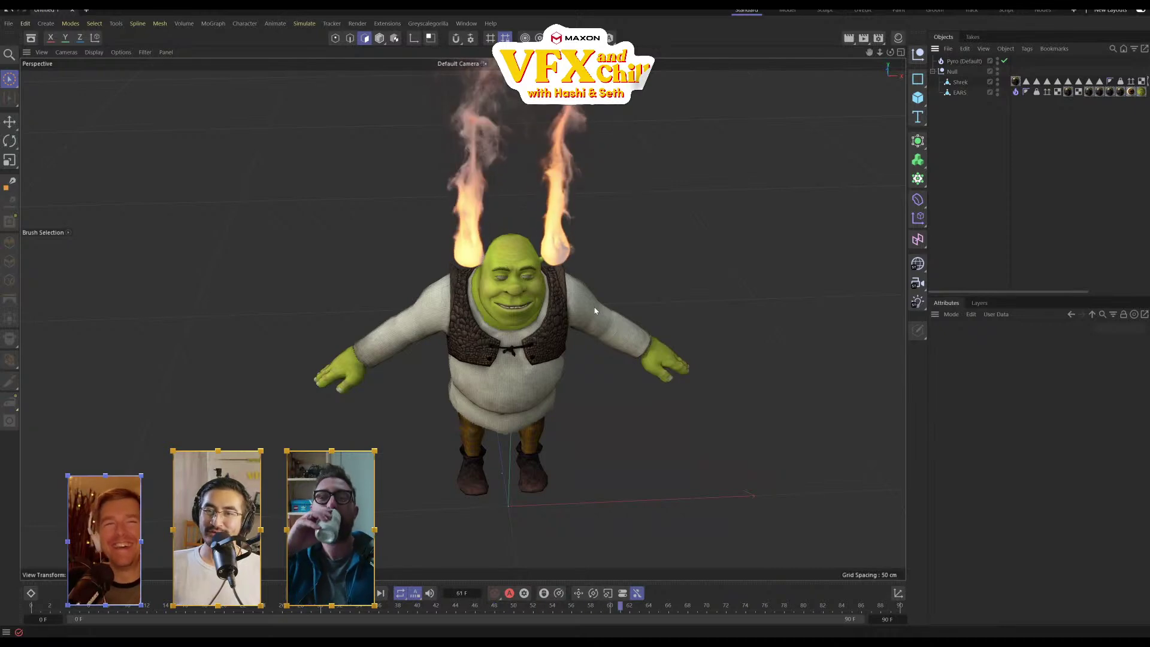
Activate the Move tool on the character's Null and add a sphere primitive to the scene
left_click(953, 71)
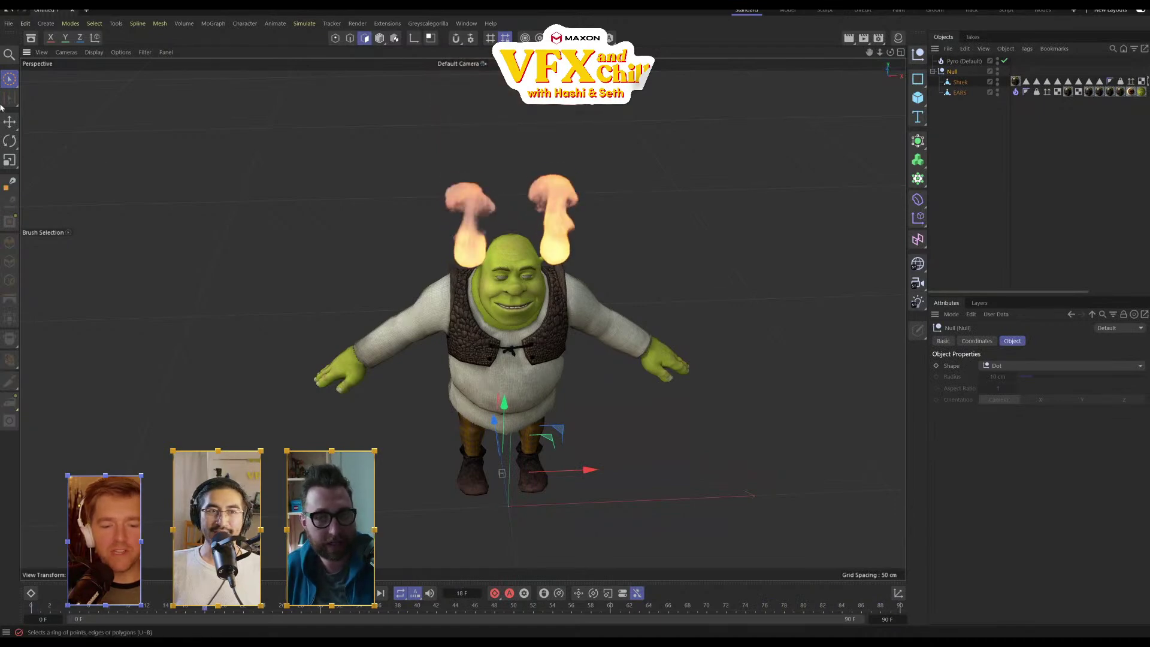
key("e")
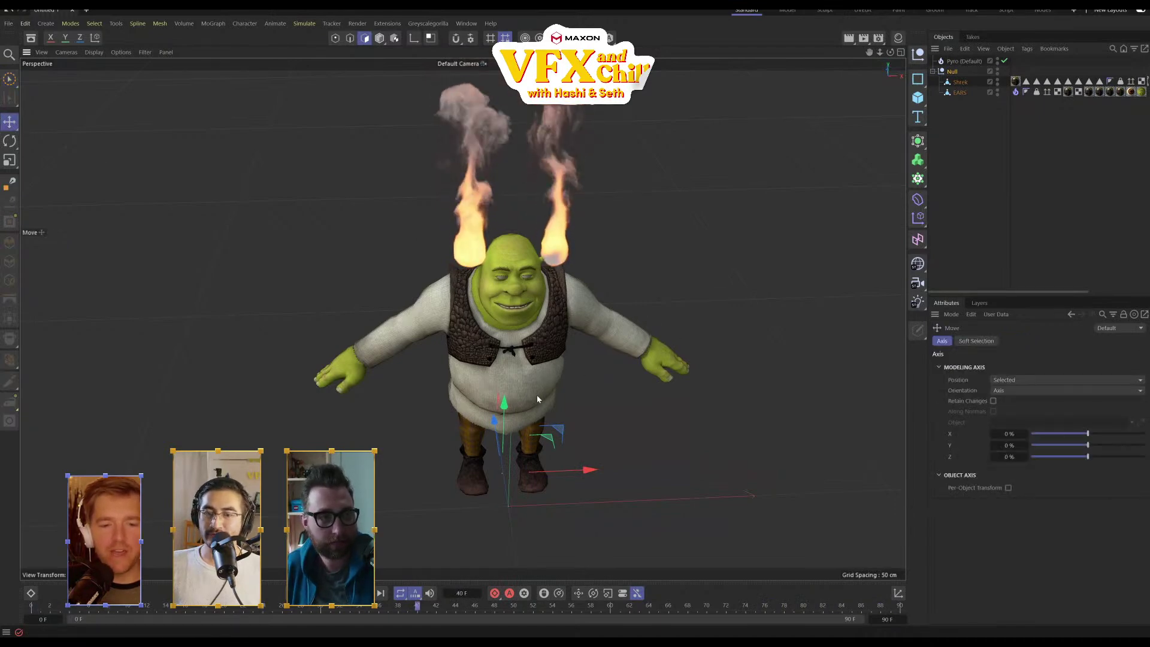
left_click(918, 98)
left_click(1027, 148)
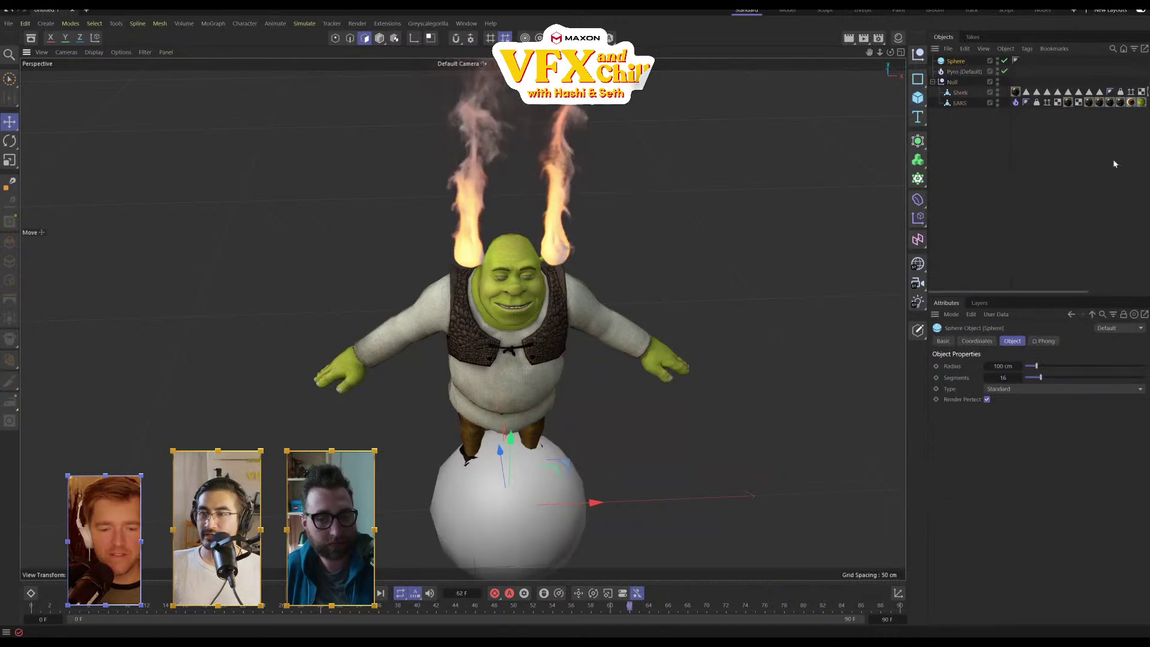
Add a Collider tag to the sphere and move it through the flames above Shrek's ears
right_click(957, 62)
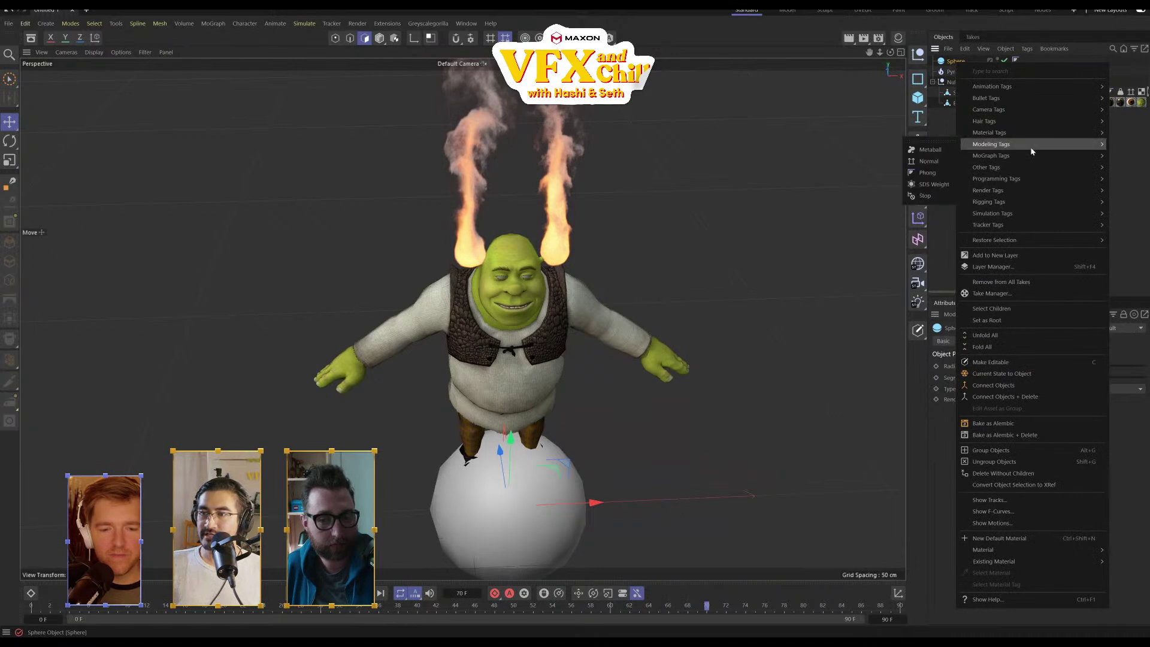
mouse_move(1003, 214)
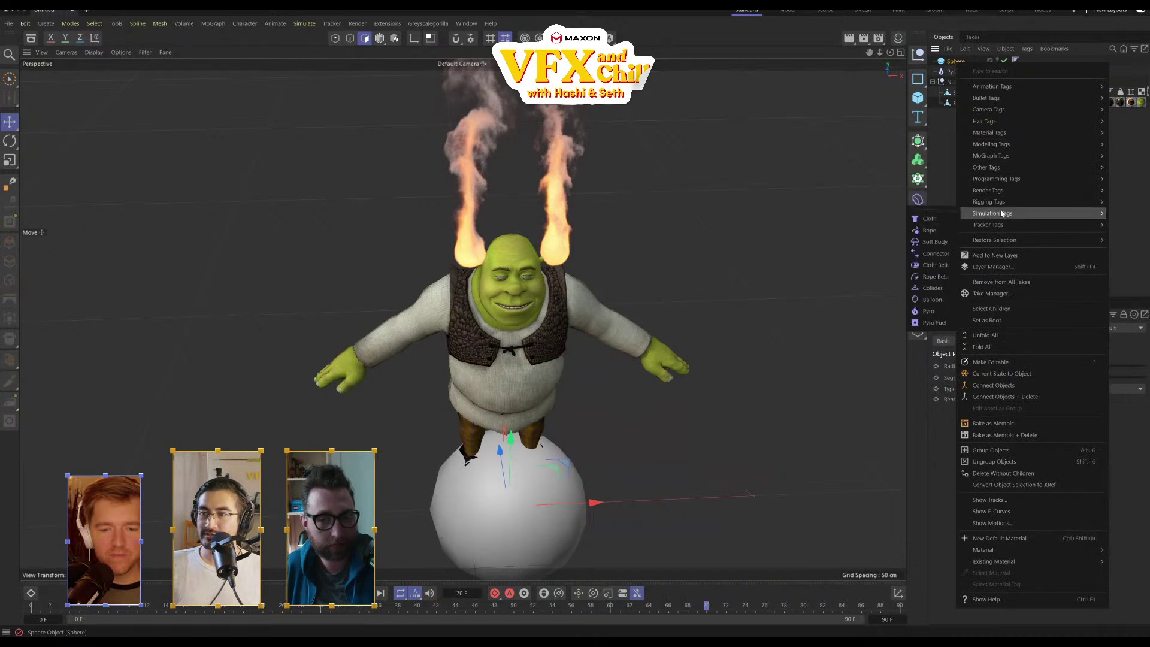
left_click(930, 289)
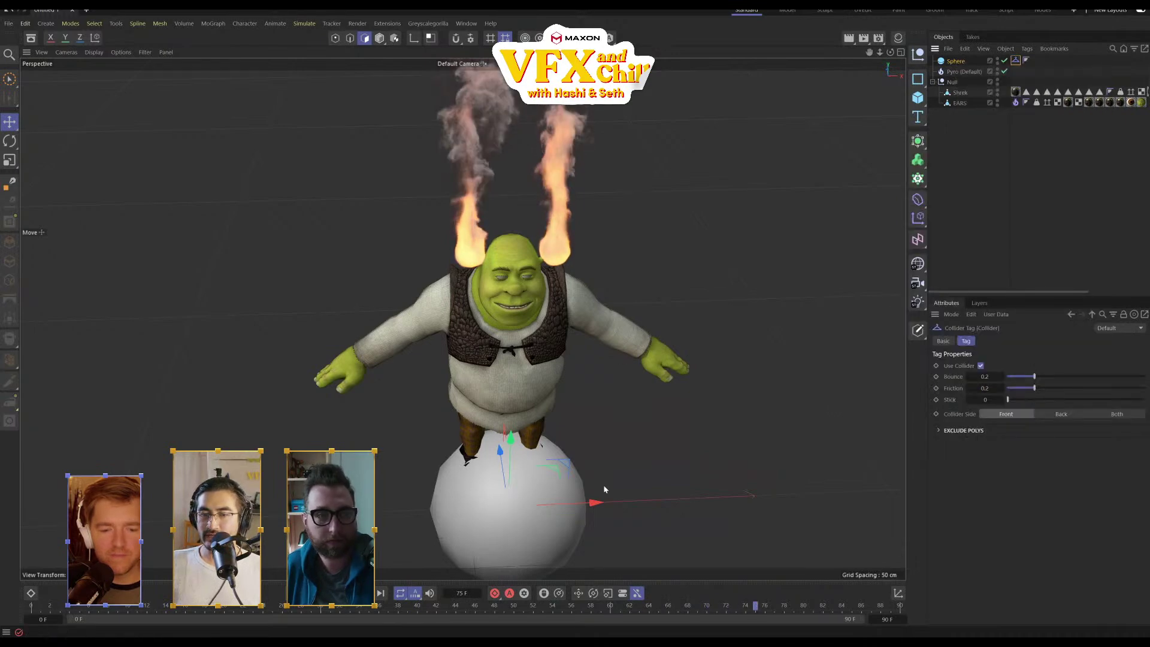
left_click_drag(584, 412, 662, 247, "alt")
scroll(578, 363, "down", 3)
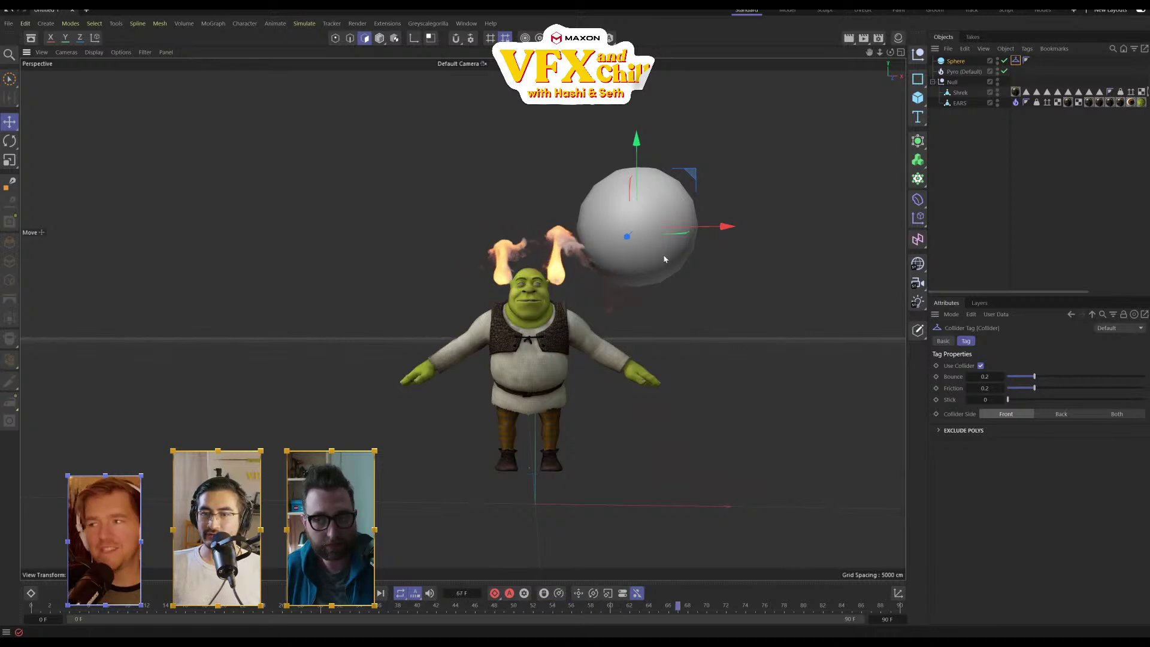
left_click_drag(659, 257, 408, 275)
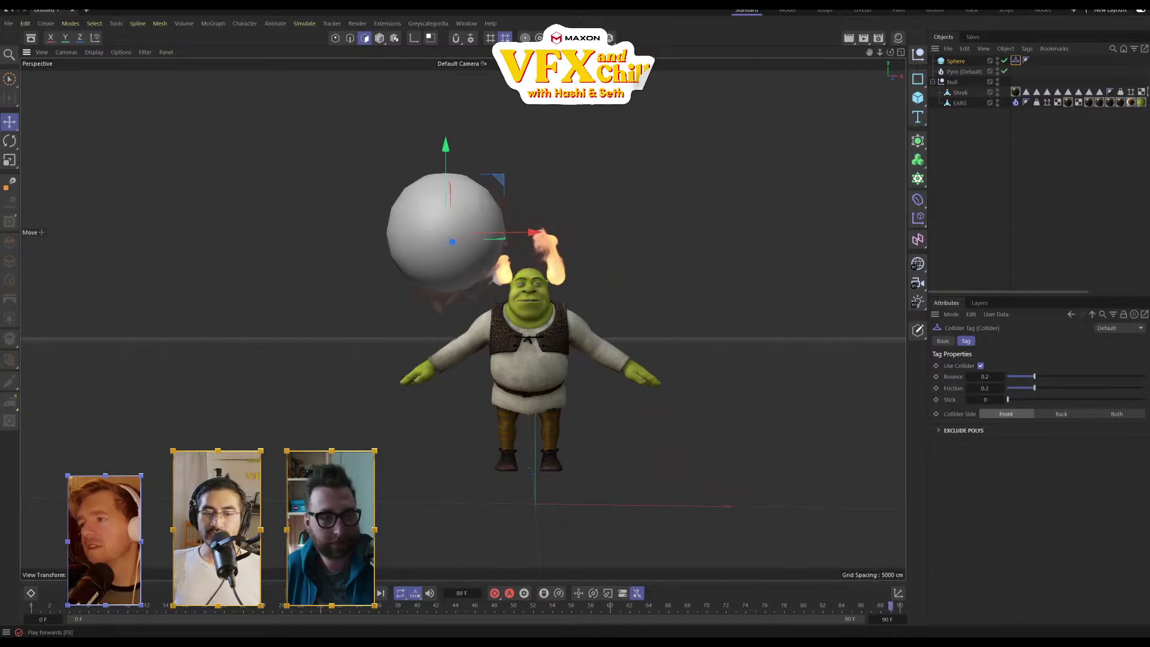
Review the Pyro object's cache settings and reselect the sphere
left_click(960, 72)
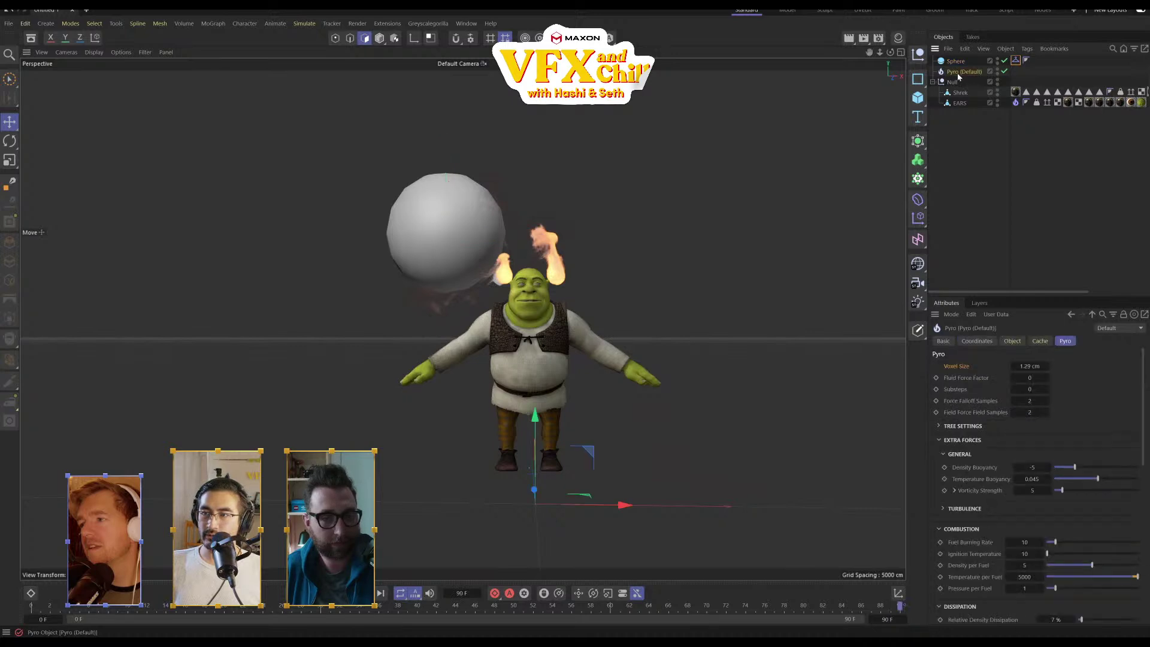
left_click(1041, 341)
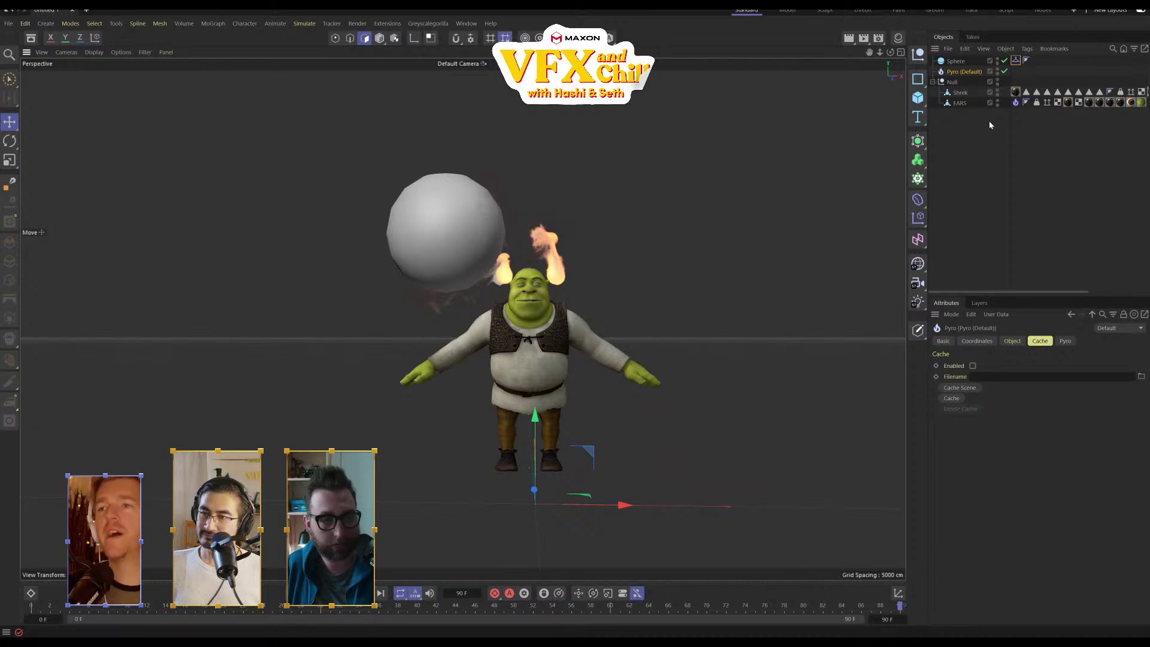
left_click(963, 63)
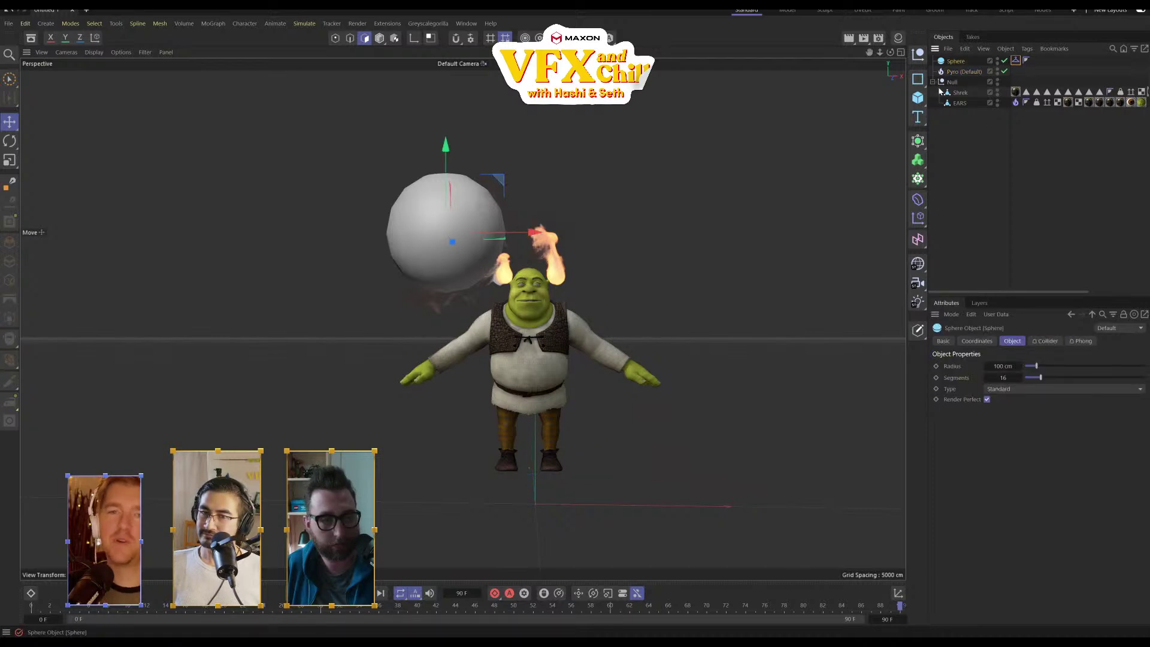
left_click(1057, 179)
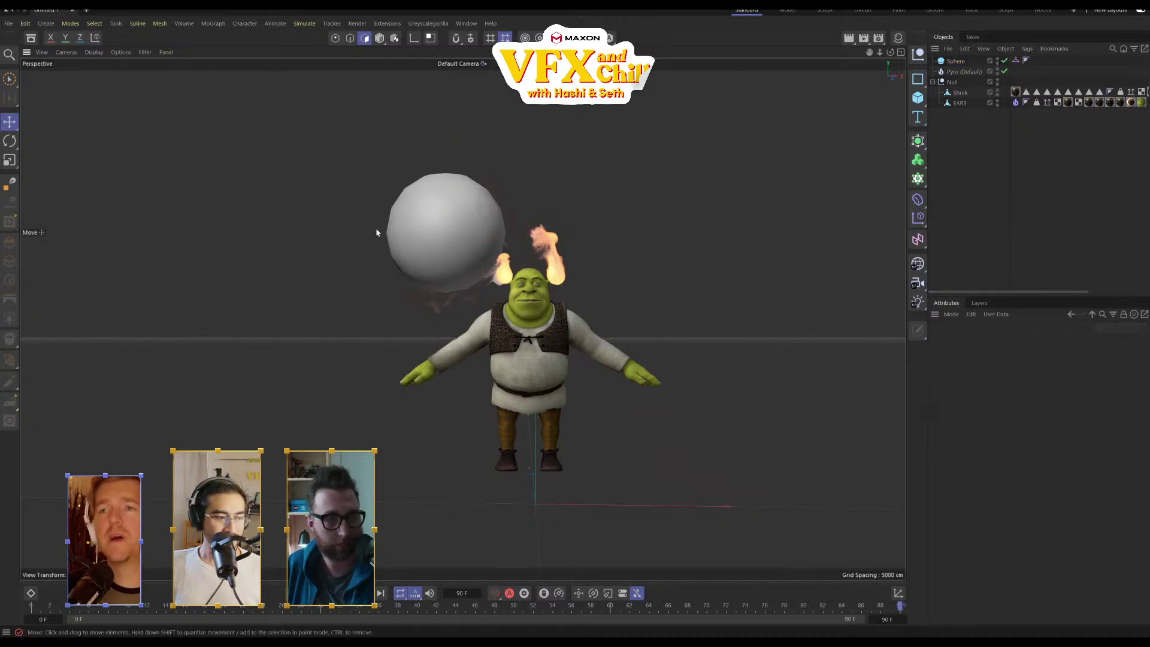
left_click(499, 197)
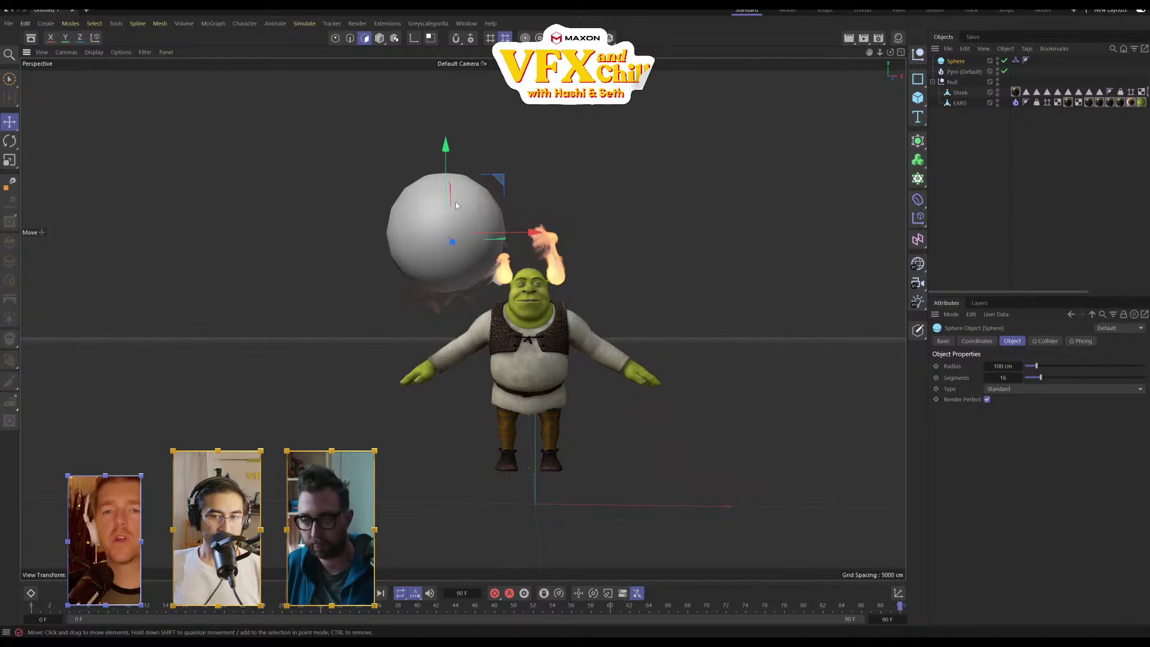
Browse the 3D Files folder for a project file to open
left_click(9, 24)
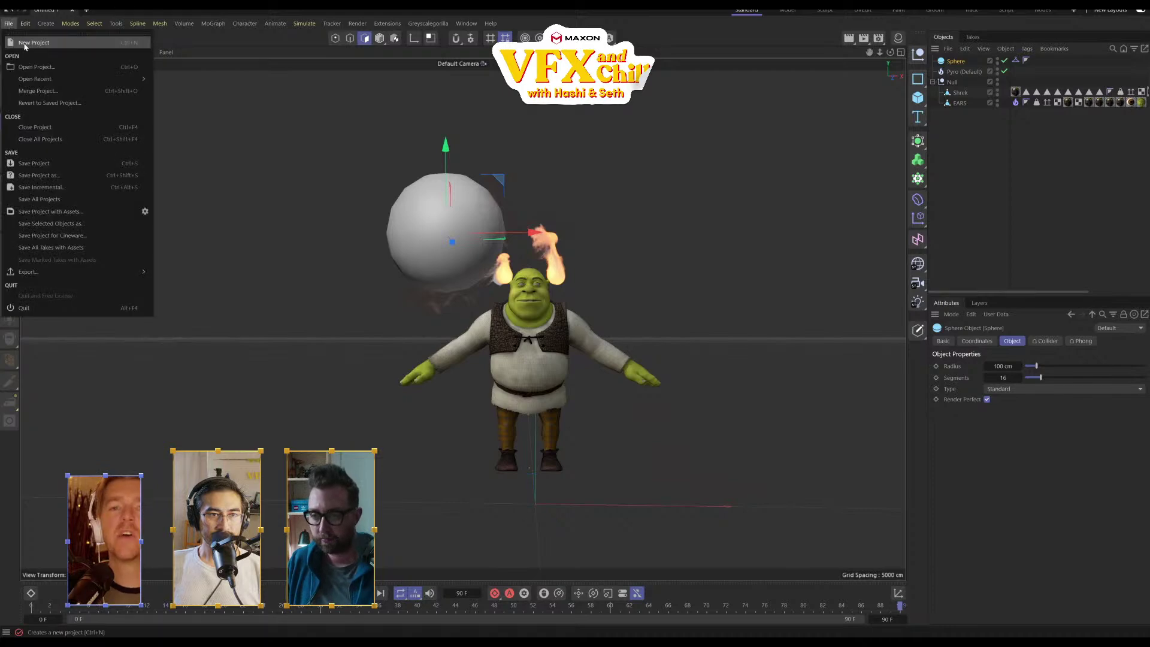
left_click(33, 62)
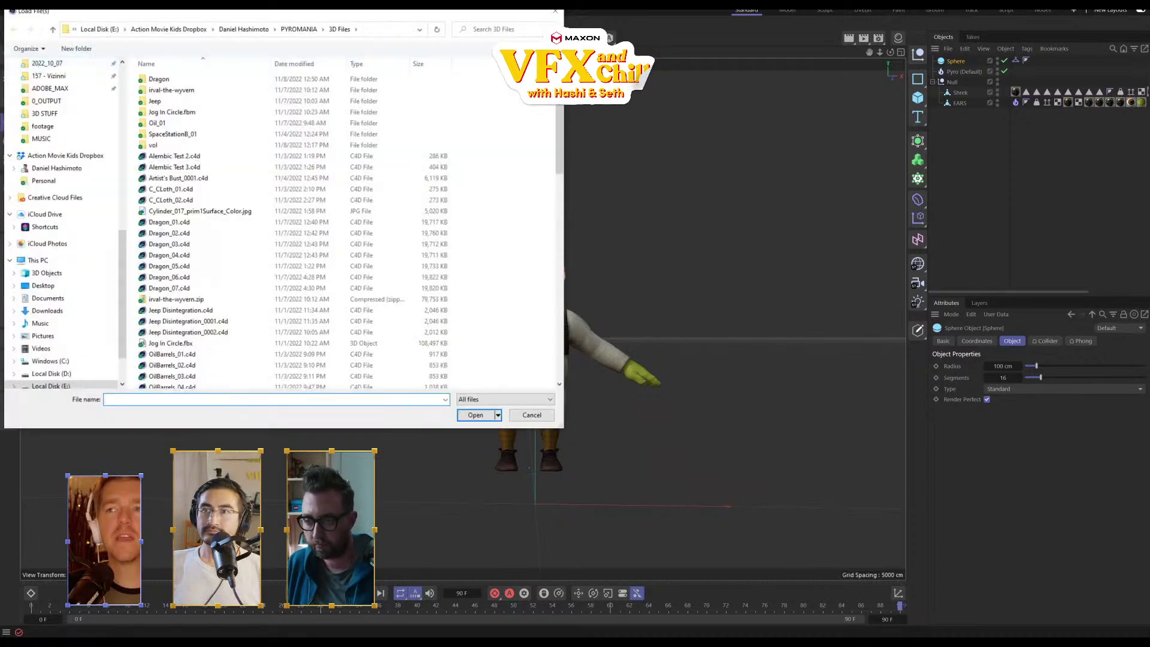
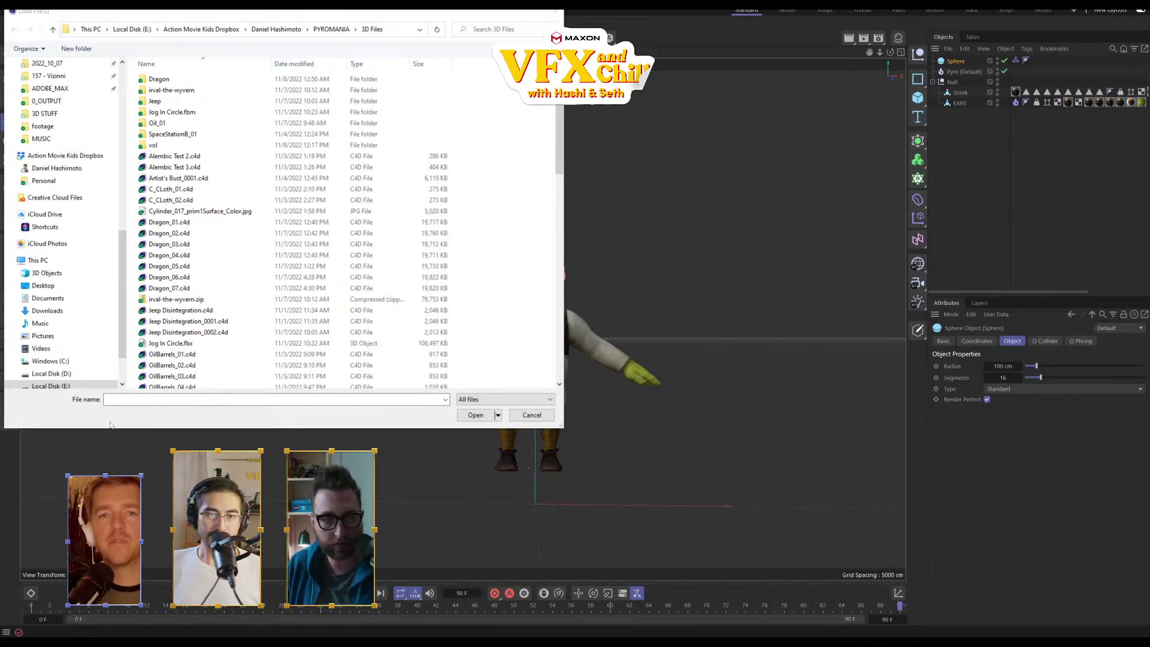
scroll(268, 273, "down", 7)
scroll(268, 273, "down", 5)
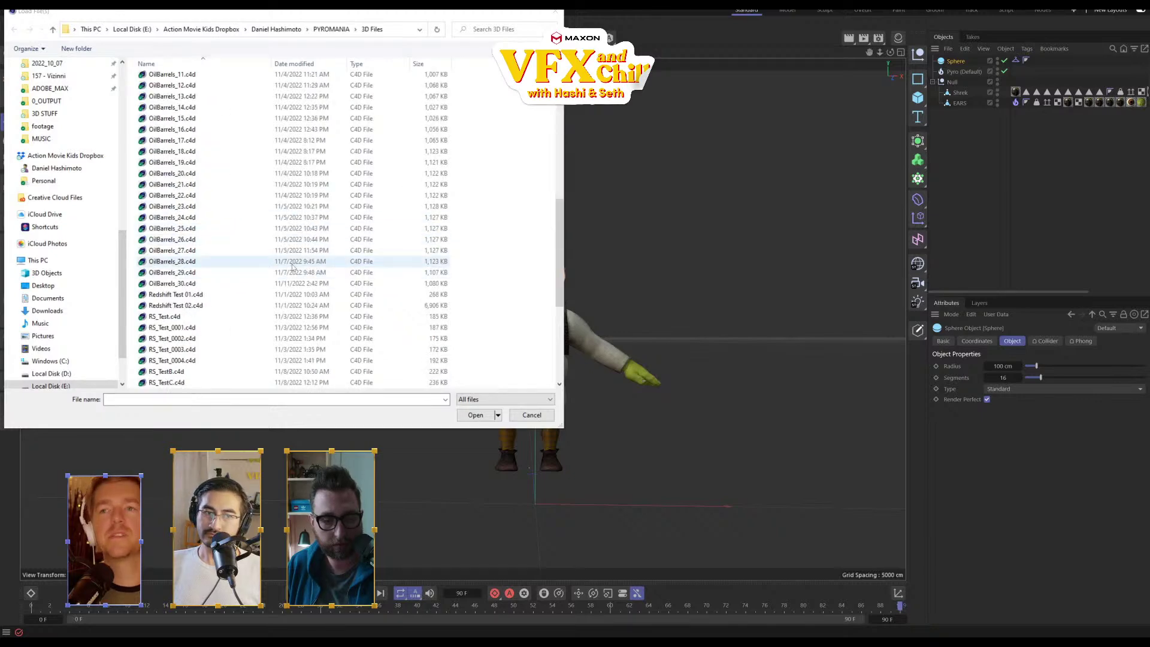
scroll(321, 236, "up", 7)
scroll(321, 236, "up", 5)
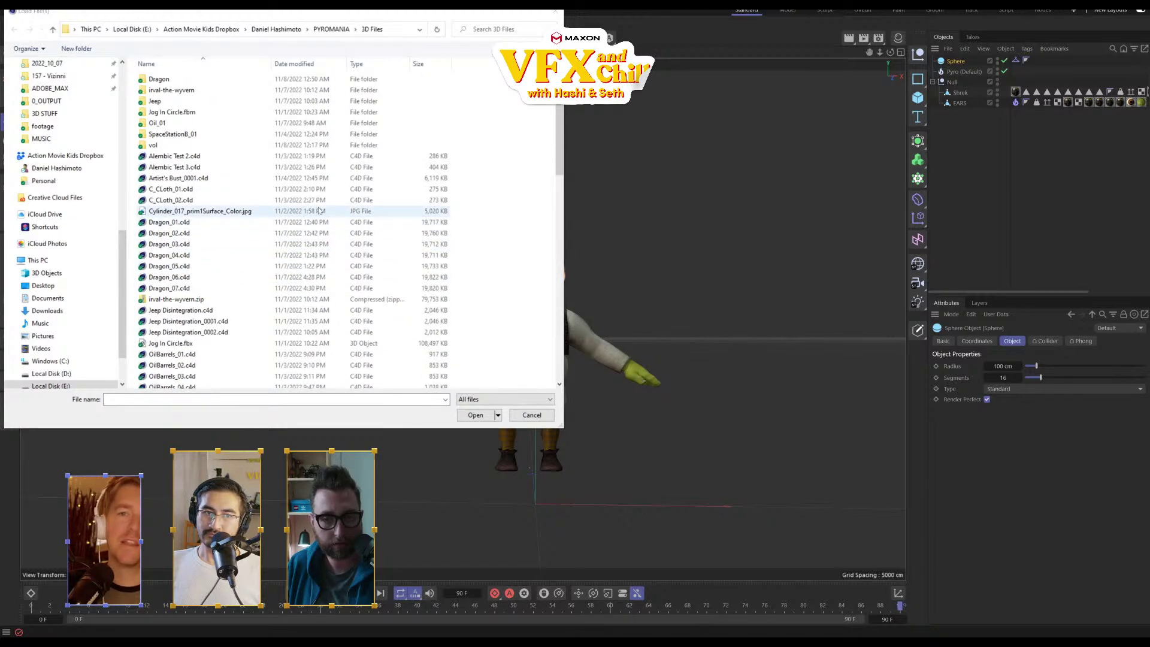
left_click_drag(321, 12, 544, 54)
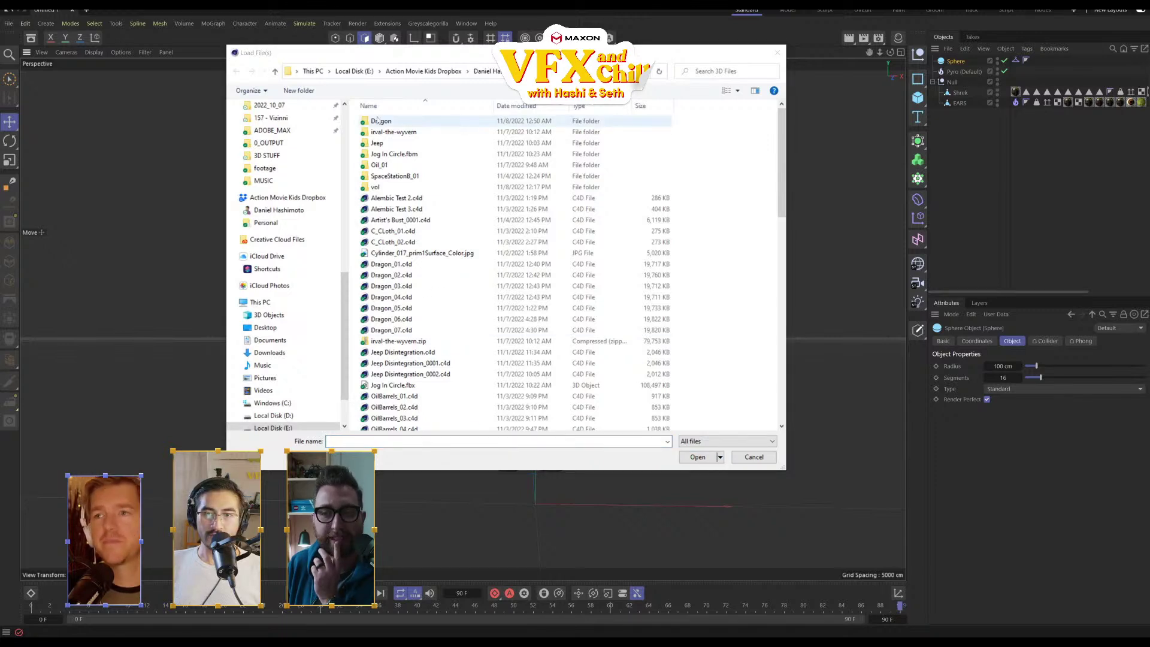
scroll(299, 202, "up", 3)
left_click(285, 193)
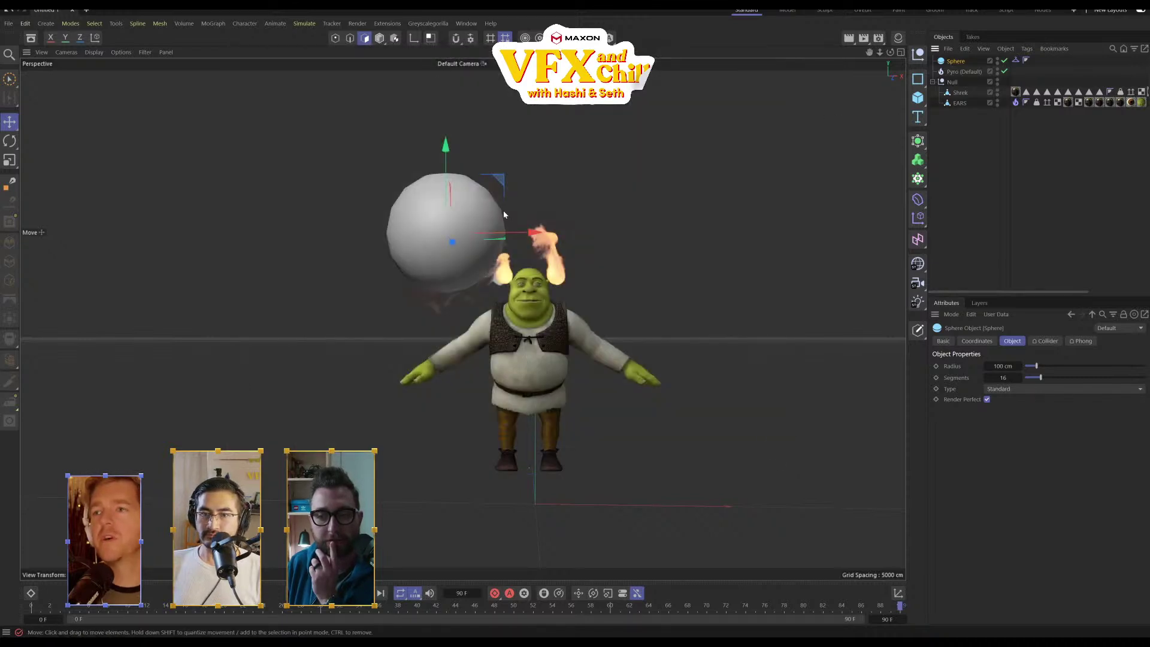
Delete the sphere's Collider tag, replay the simulation from frame 0 and move the sphere through the burning ears
left_click(1016, 62)
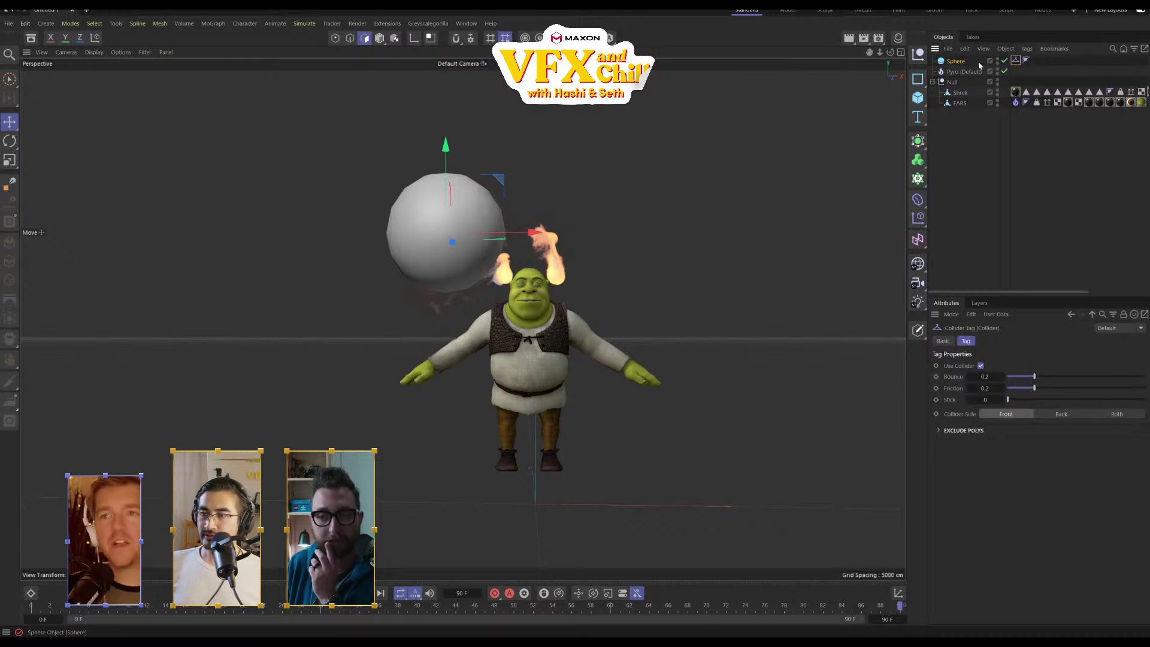
key("Delete")
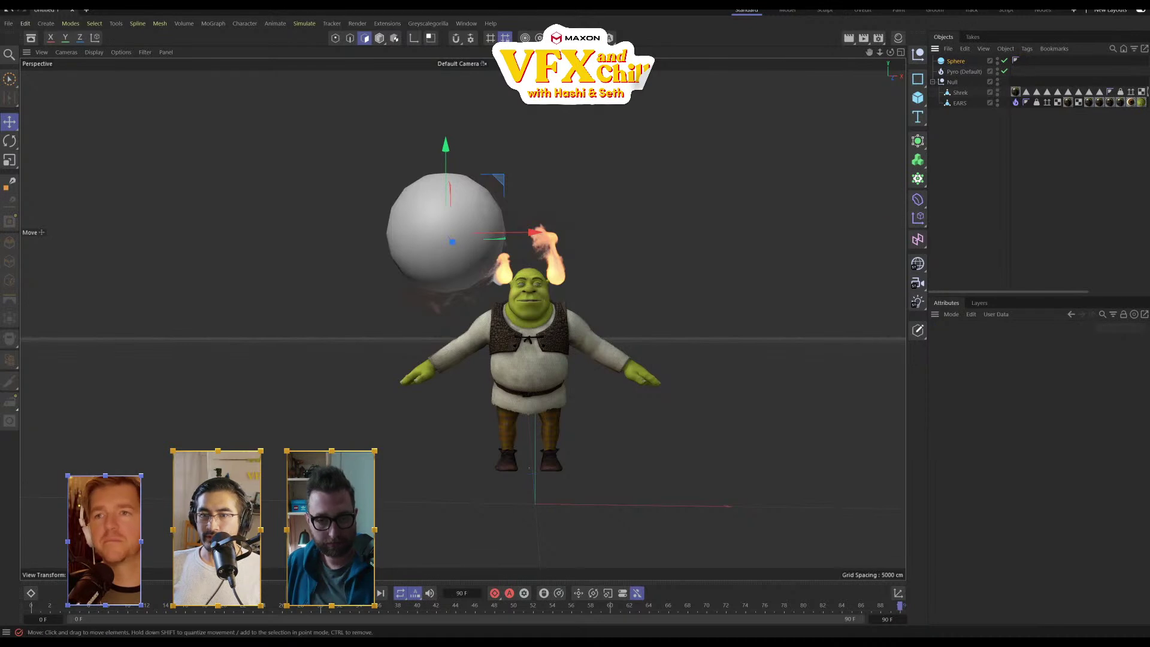
left_click(32, 607)
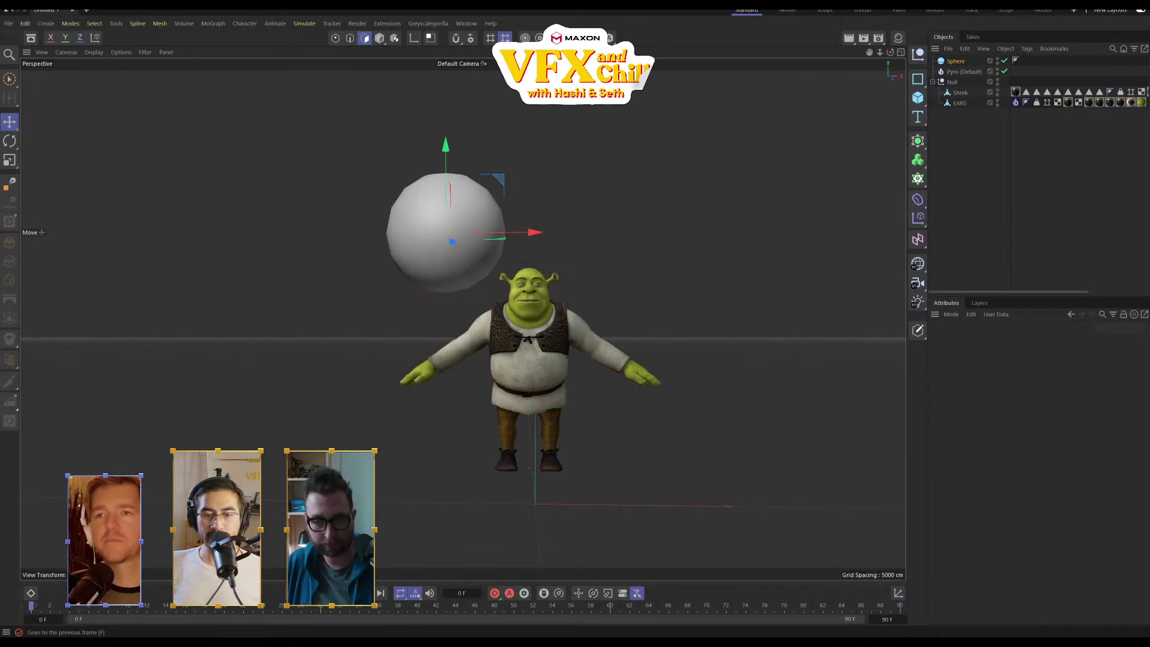
left_click(337, 594)
mouse_move(489, 240)
left_mouse_down()
mouse_move(533, 243)
mouse_move(538, 230)
left_mouse_up()
left_click_drag(652, 288, 695, 287, "alt")
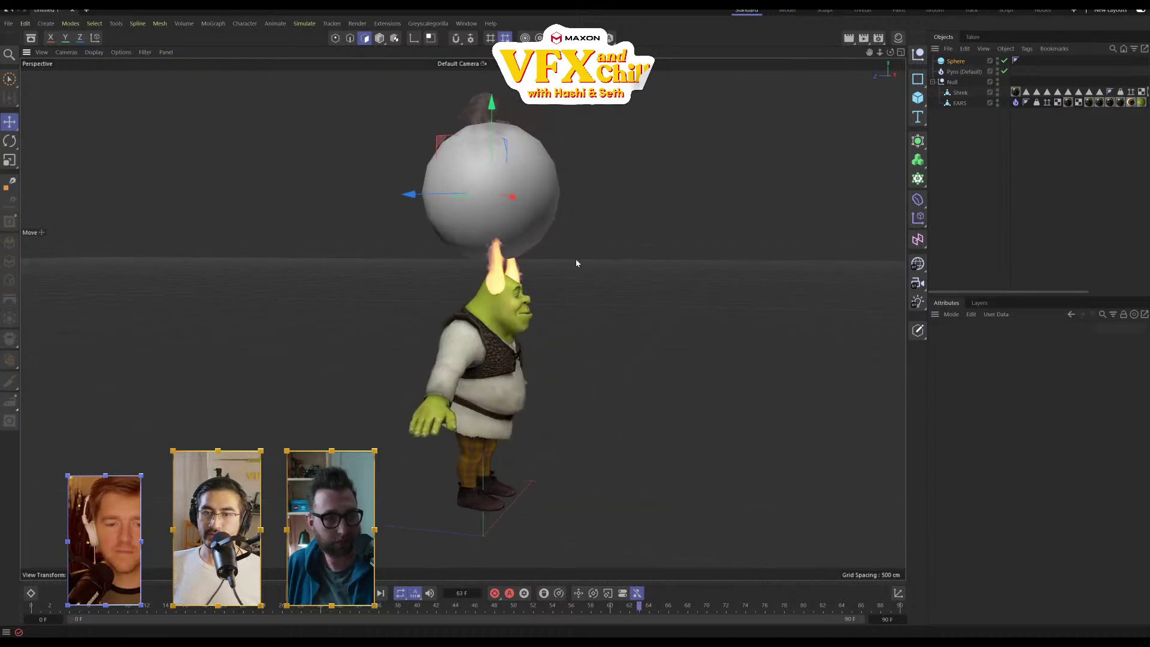
left_click_drag(576, 259, 439, 261, "alt")
left_click_drag(532, 240, 711, 305)
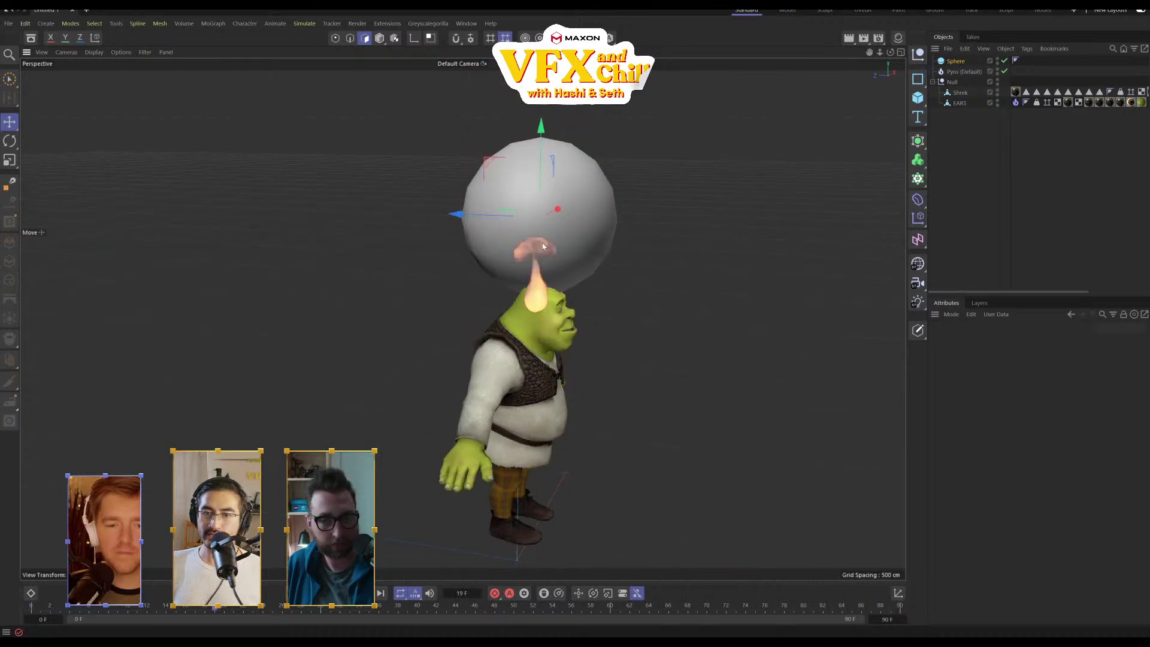
left_click_drag(603, 275, 491, 271, "alt")
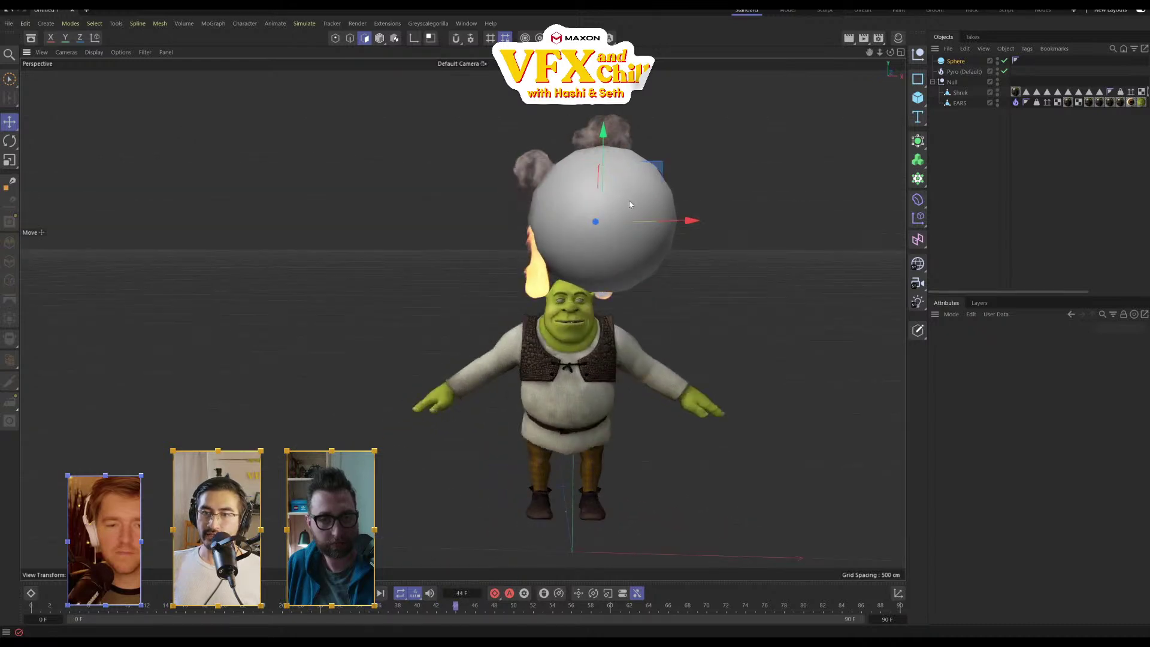
Add a Collider tag to the sphere again and center the sphere above both burning ears
right_click(956, 61)
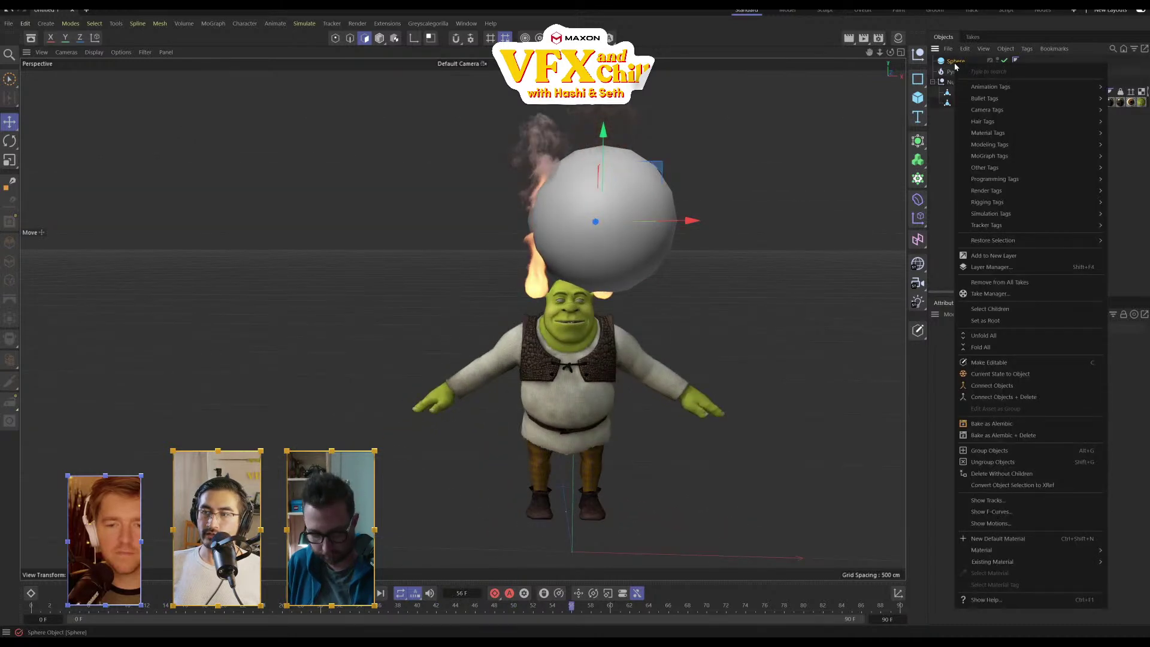
left_click(933, 294)
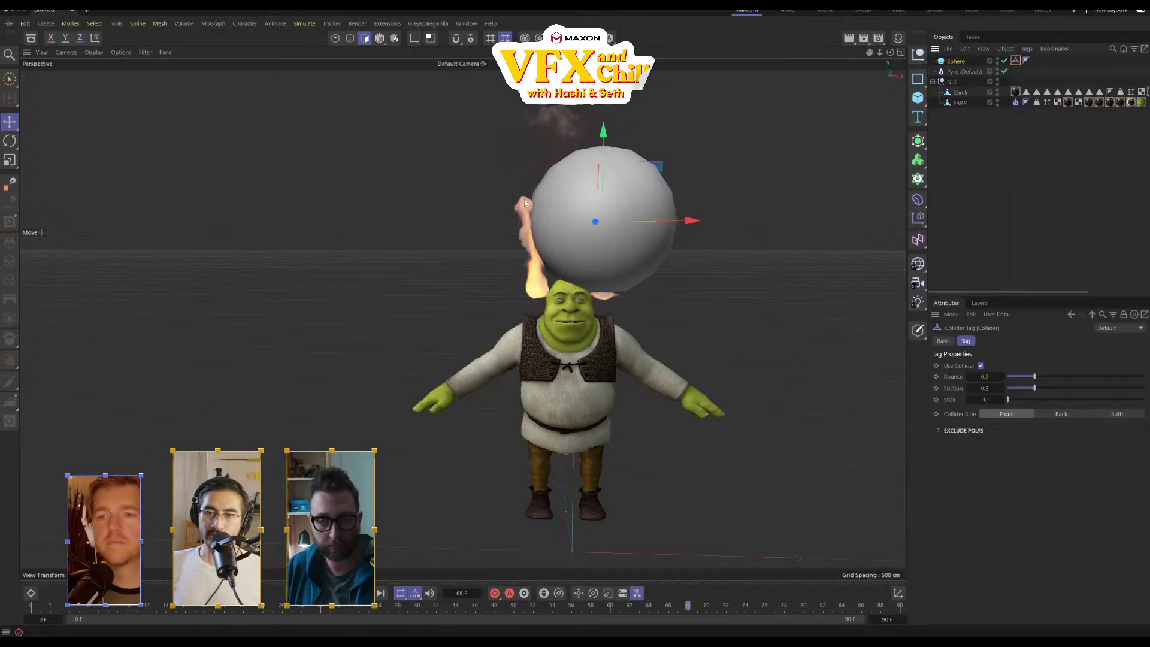
left_click_drag(656, 241, 629, 227)
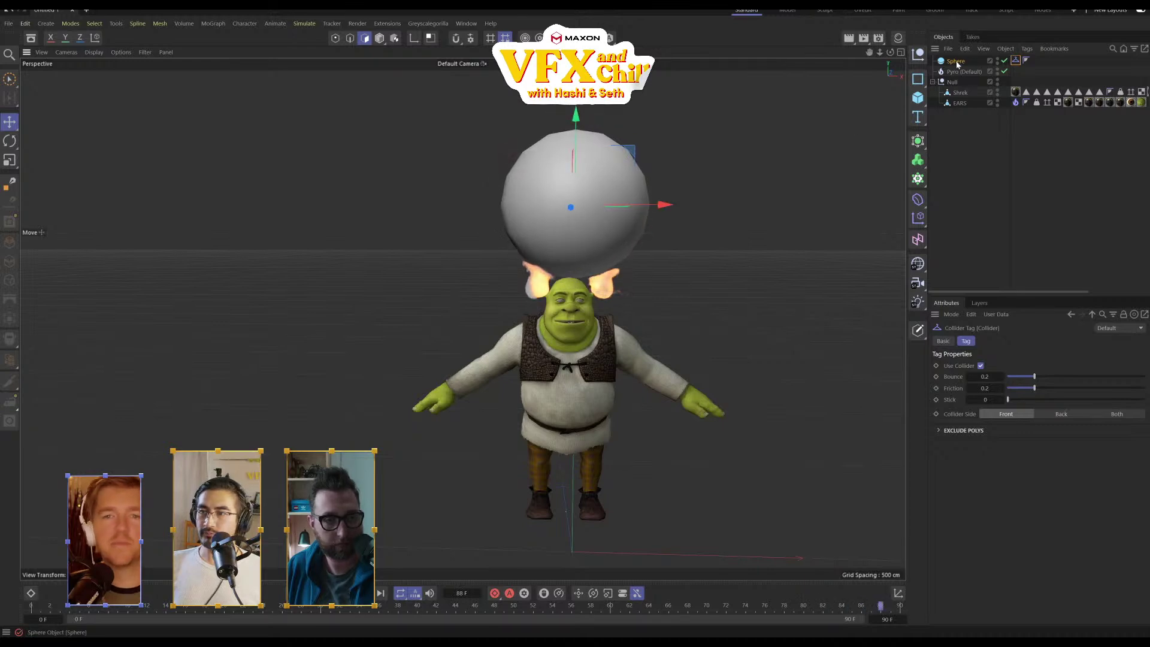
Stop the simulation and try scaling the sphere above the head to different sizes
key("space")
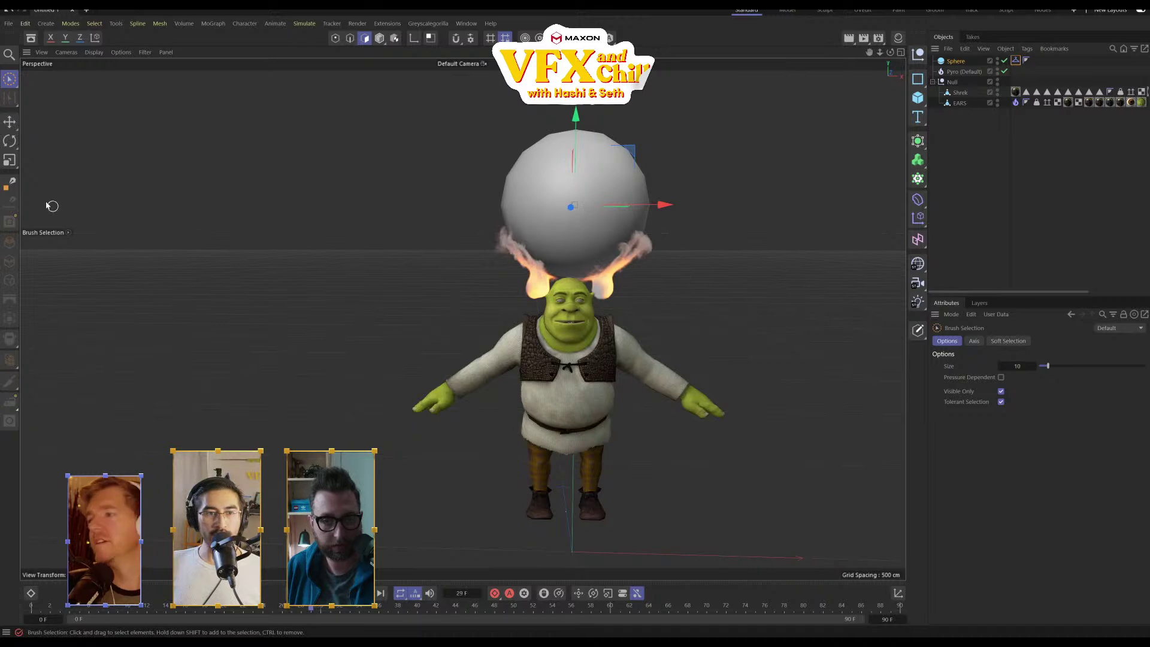
left_click(10, 160)
left_click_drag(94, 167, 546, 240)
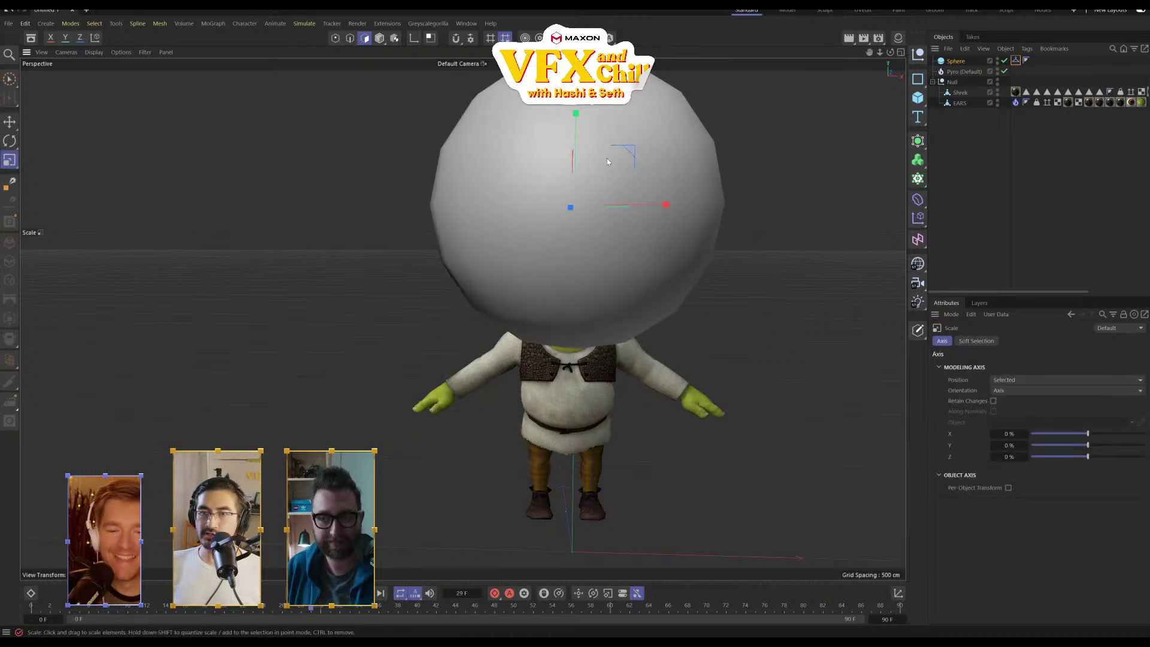
left_click_drag(760, 136, 617, 215)
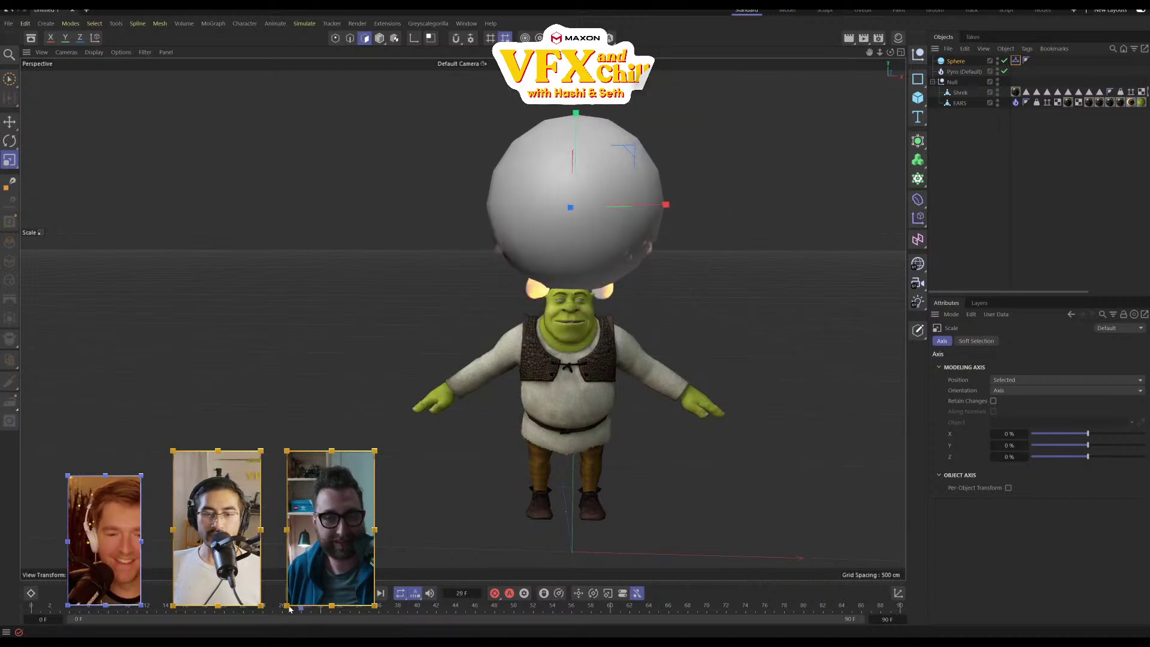
Rewind to frame 0, lower the sphere over Shrek's head and shrink it to a radius of about 81 cm
left_click_drag(289, 609, 33, 608)
left_click(12, 123)
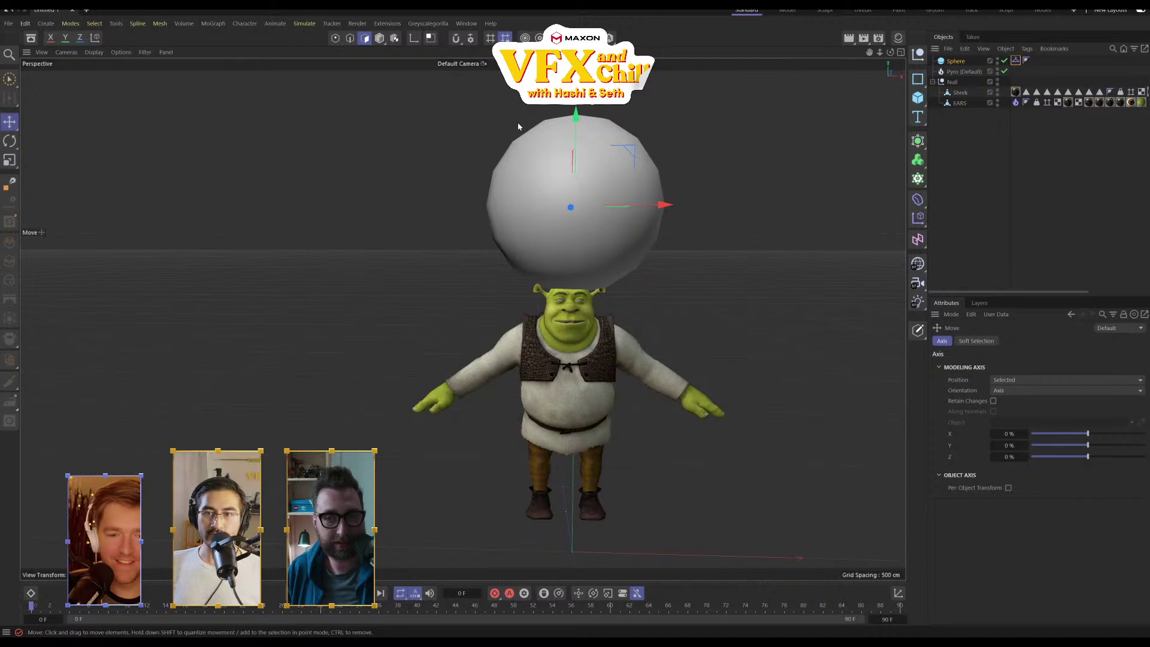
left_click_drag(586, 127, 501, 287)
left_click(10, 160)
key("e")
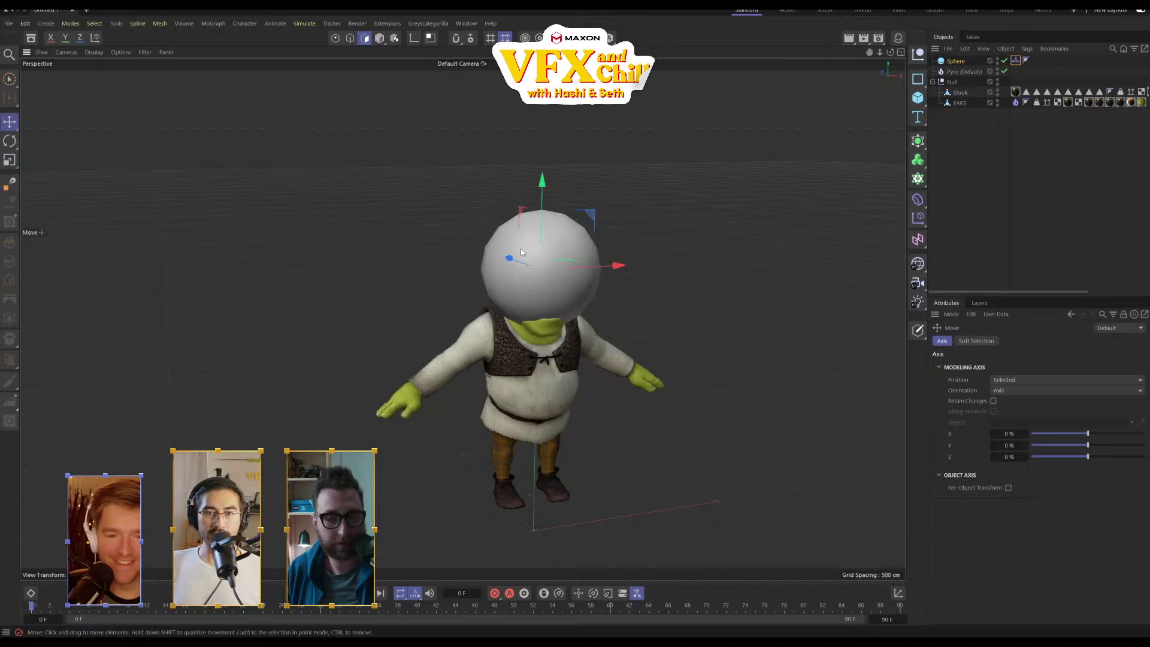
Check the sphere's placement around the head from several angles and hide the sphere
left_click_drag(689, 293, 606, 271, "alt")
scroll(605, 276, "up", 5)
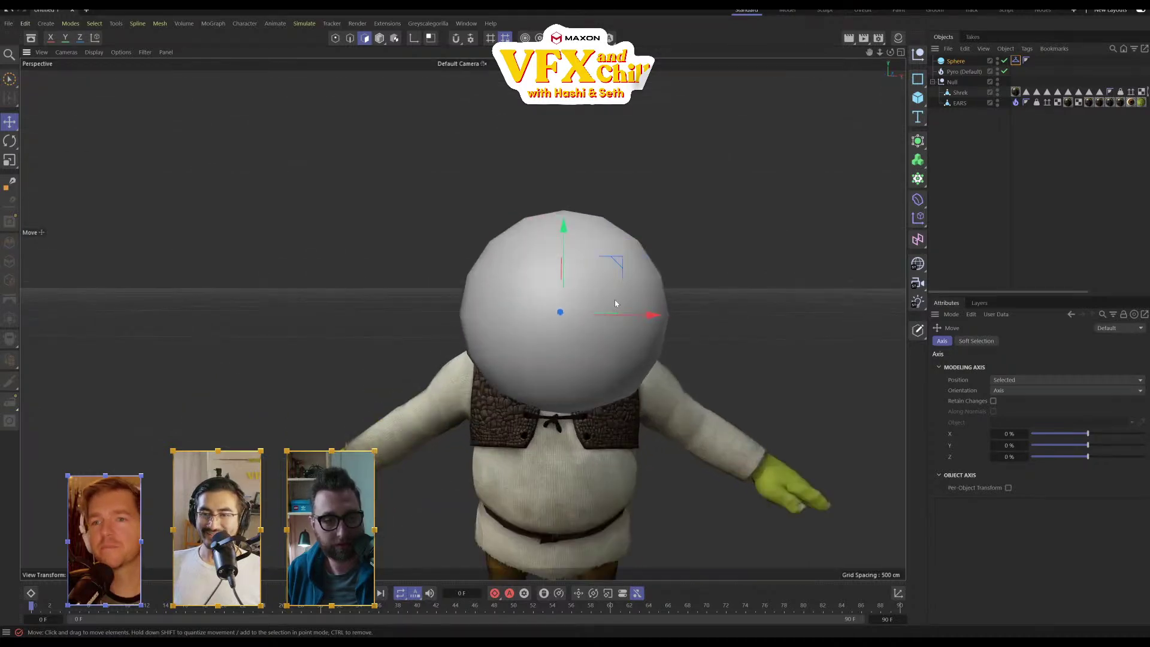
left_click_drag(731, 354, 516, 344, "alt")
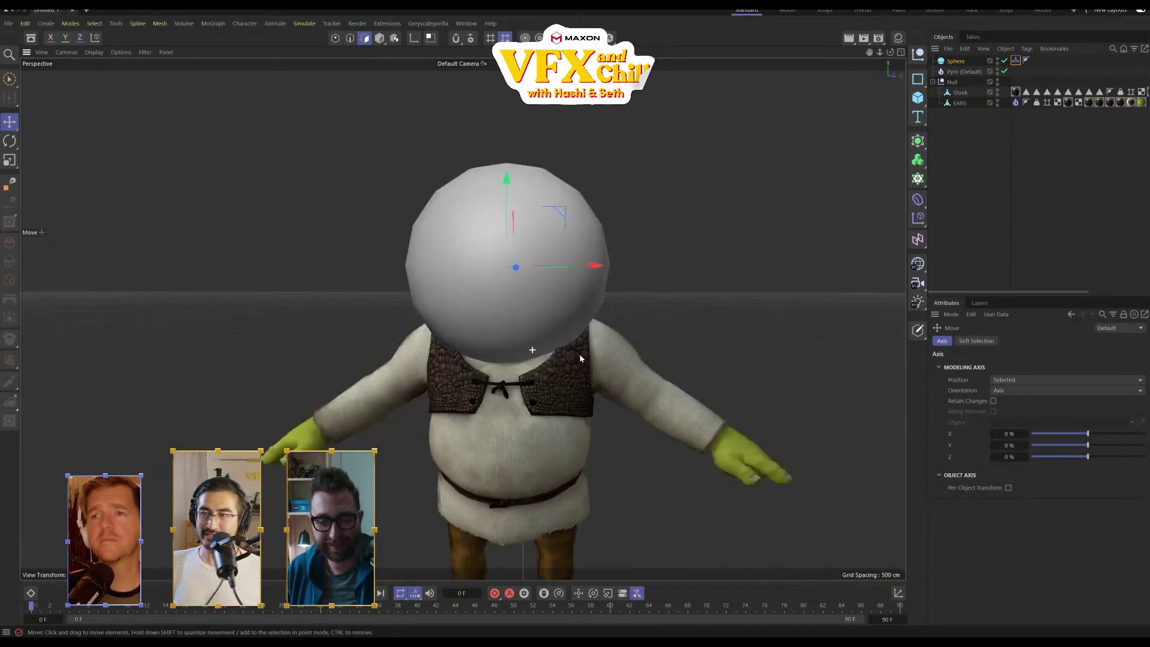
left_click(959, 62)
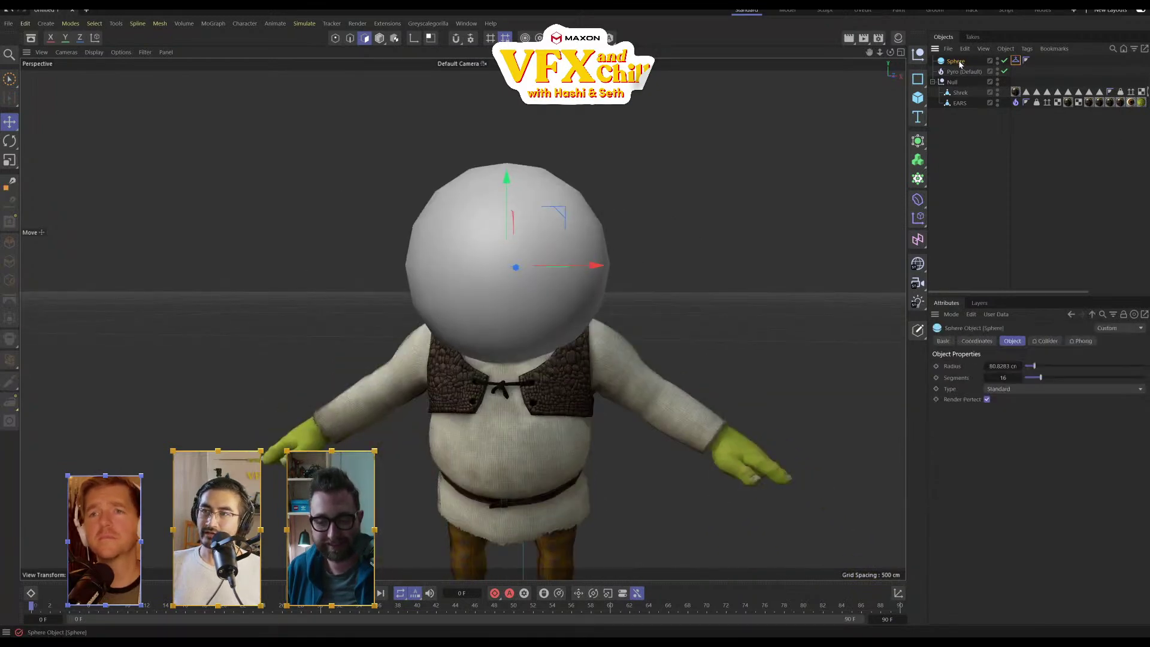
left_click(997, 59)
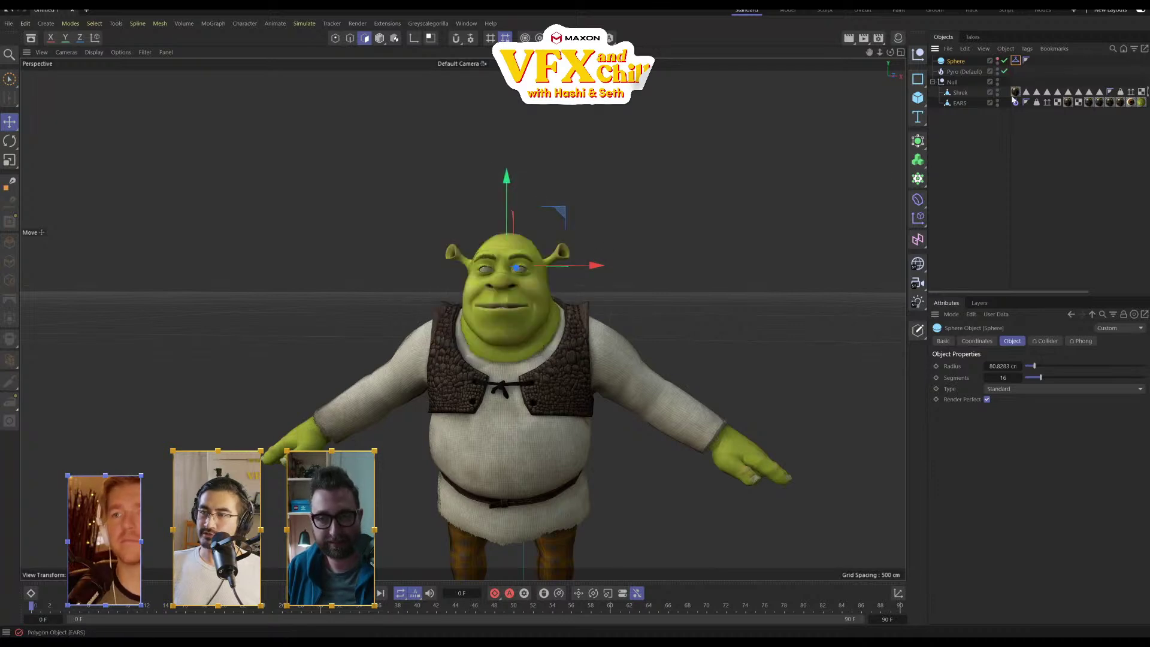
Set the sphere tag's Collider Side to Both and play the simulation
left_click(1017, 62)
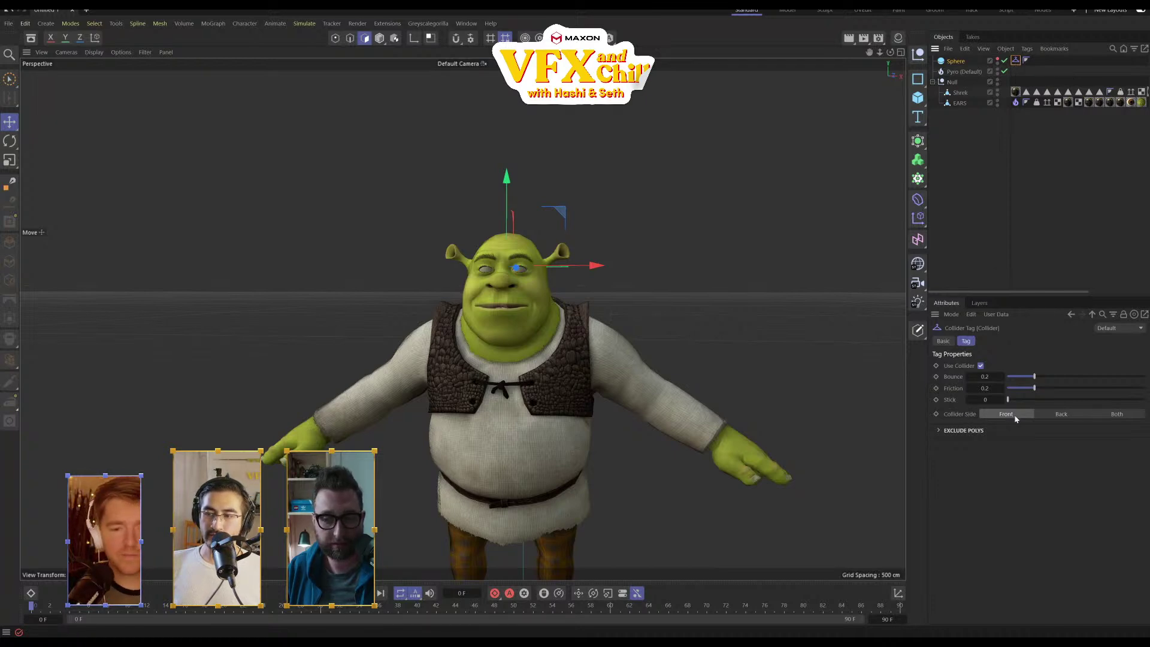
left_click(1118, 416)
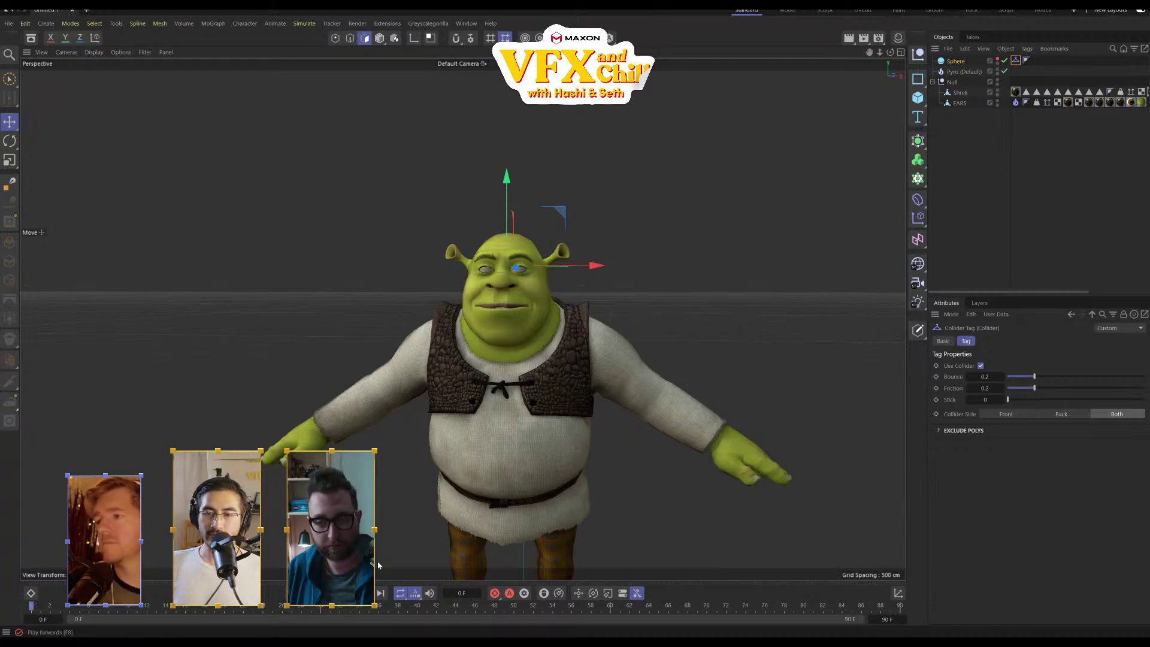
left_click(360, 594)
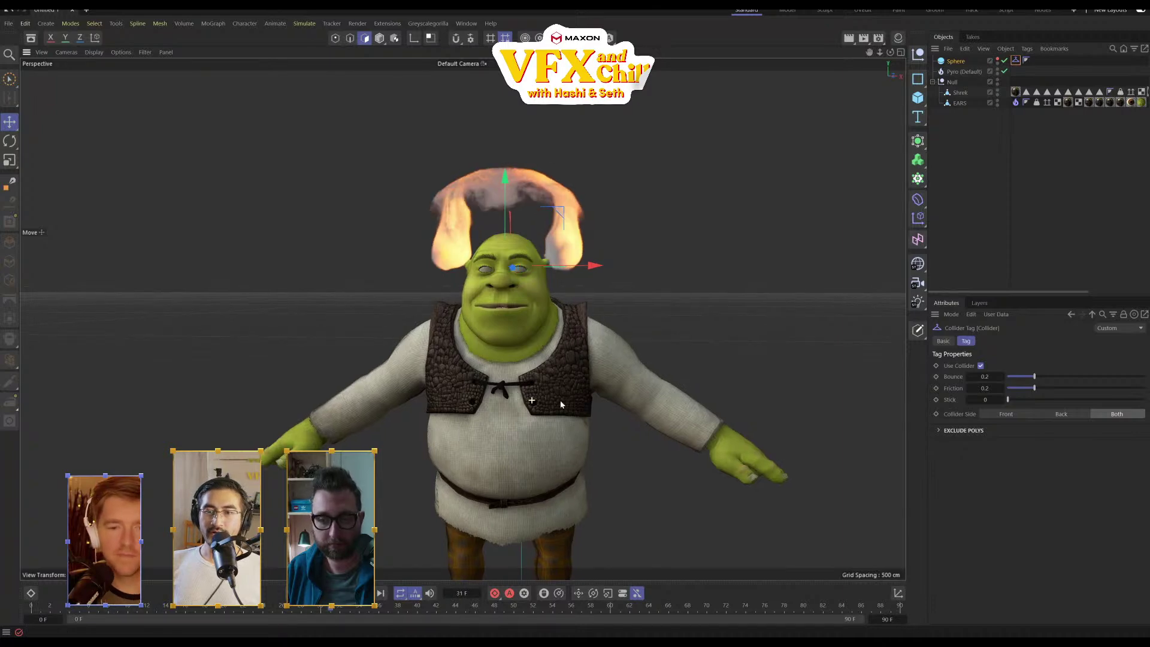
Set the Pyro object's Relative Density Dissipation to 0 % and replay the simulation from frame 0
left_click_drag(561, 404, 560, 360, "alt")
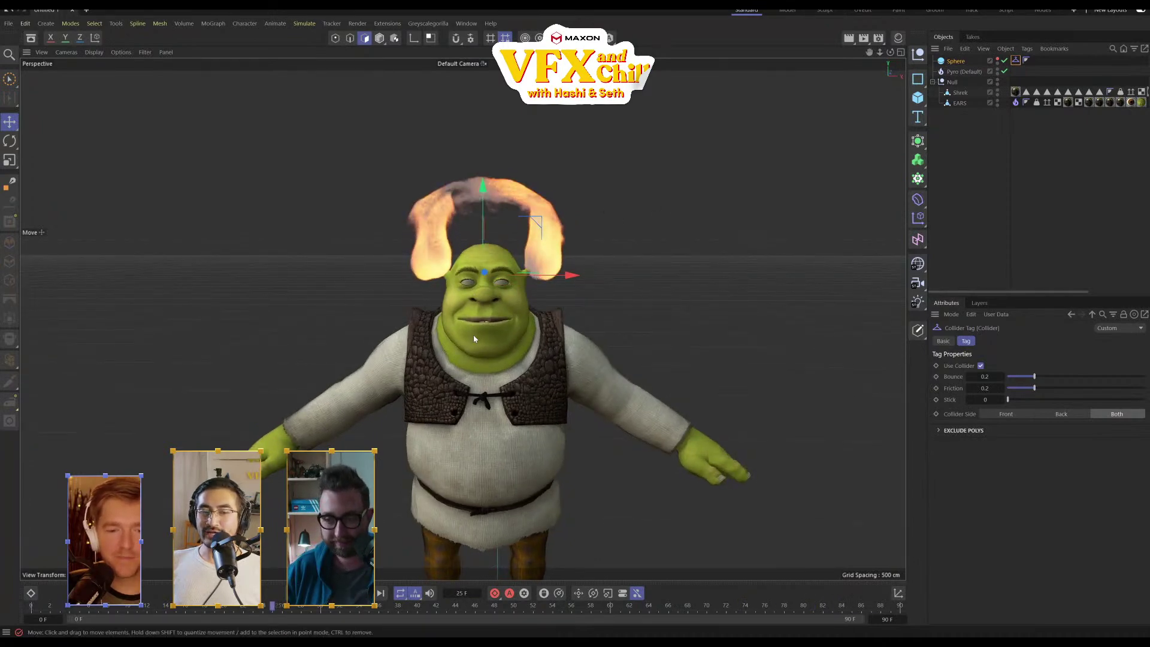
left_click(32, 610)
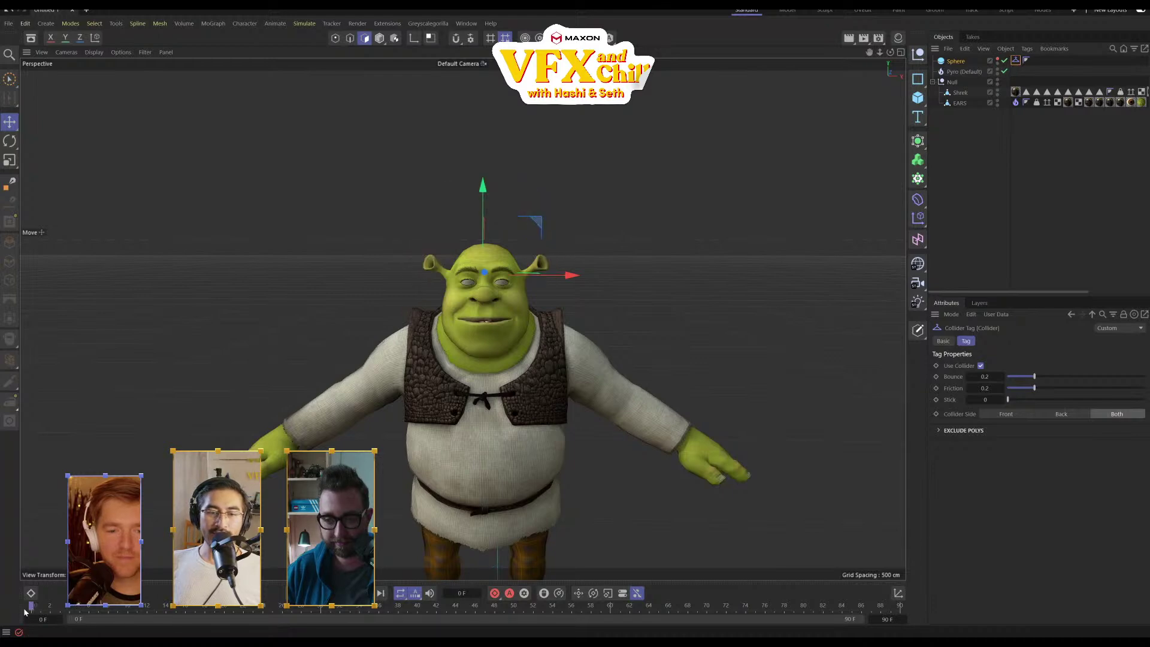
left_click(967, 73)
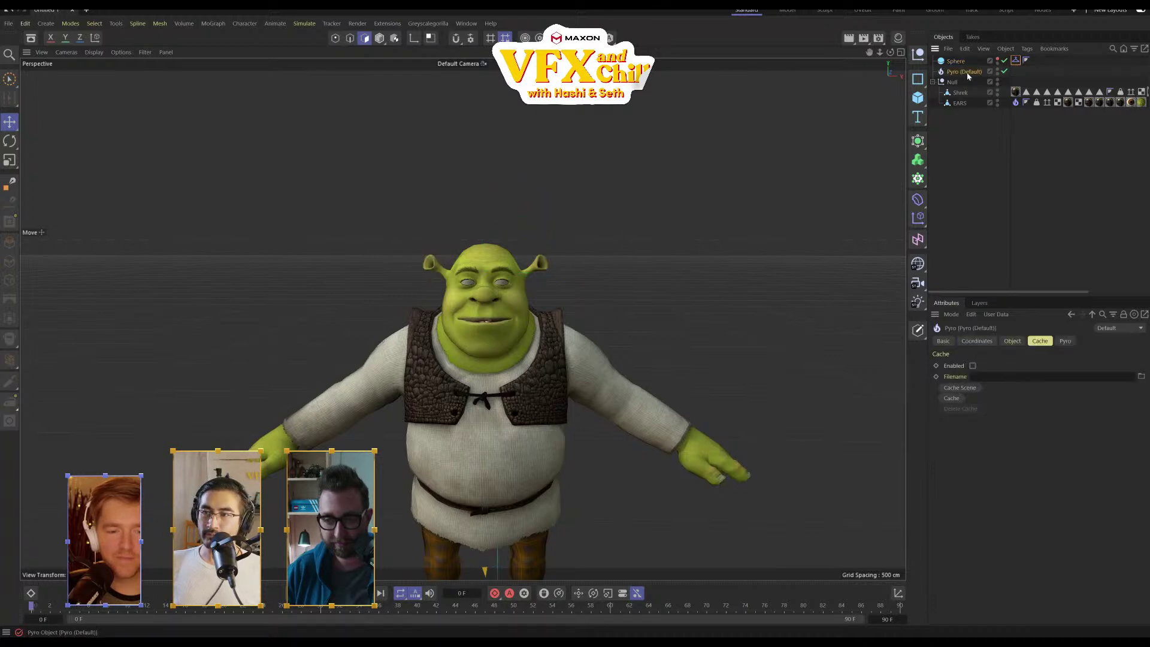
left_click(1066, 341)
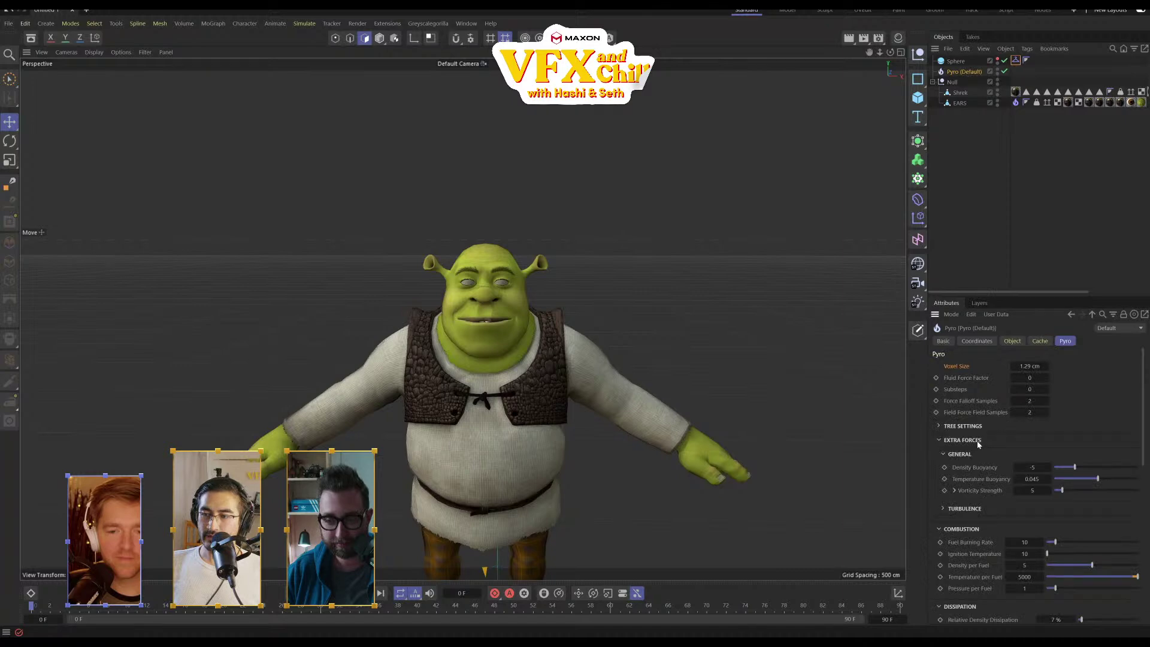
scroll(979, 444, "down", 5)
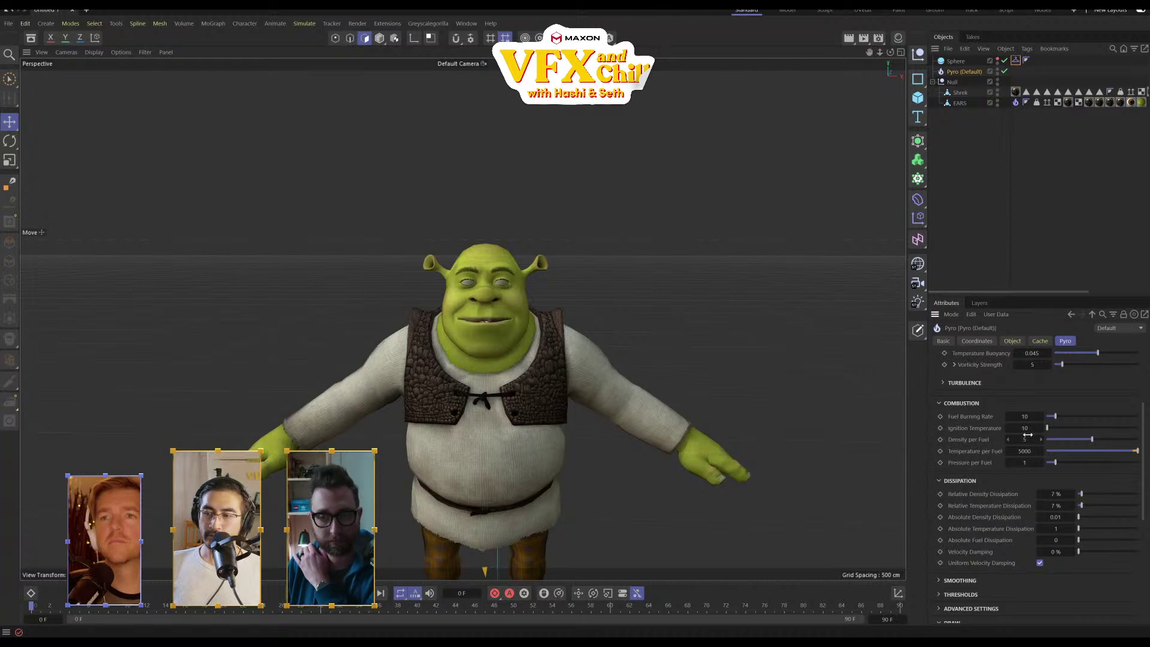
scroll(1018, 509, "down", 3)
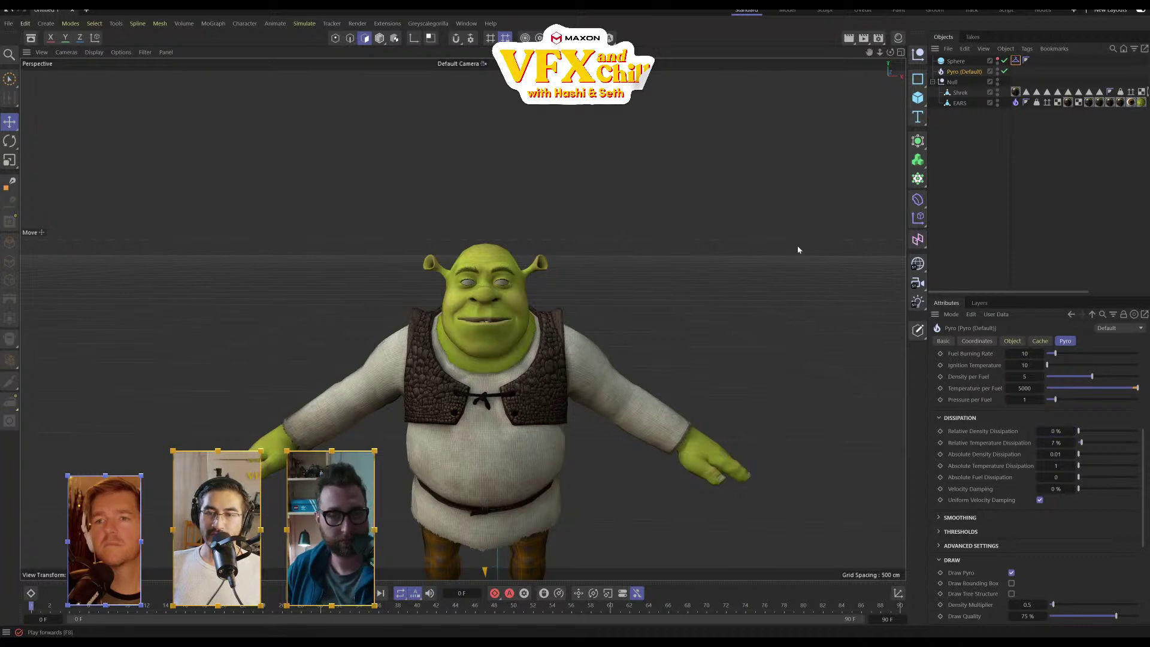
key("F8")
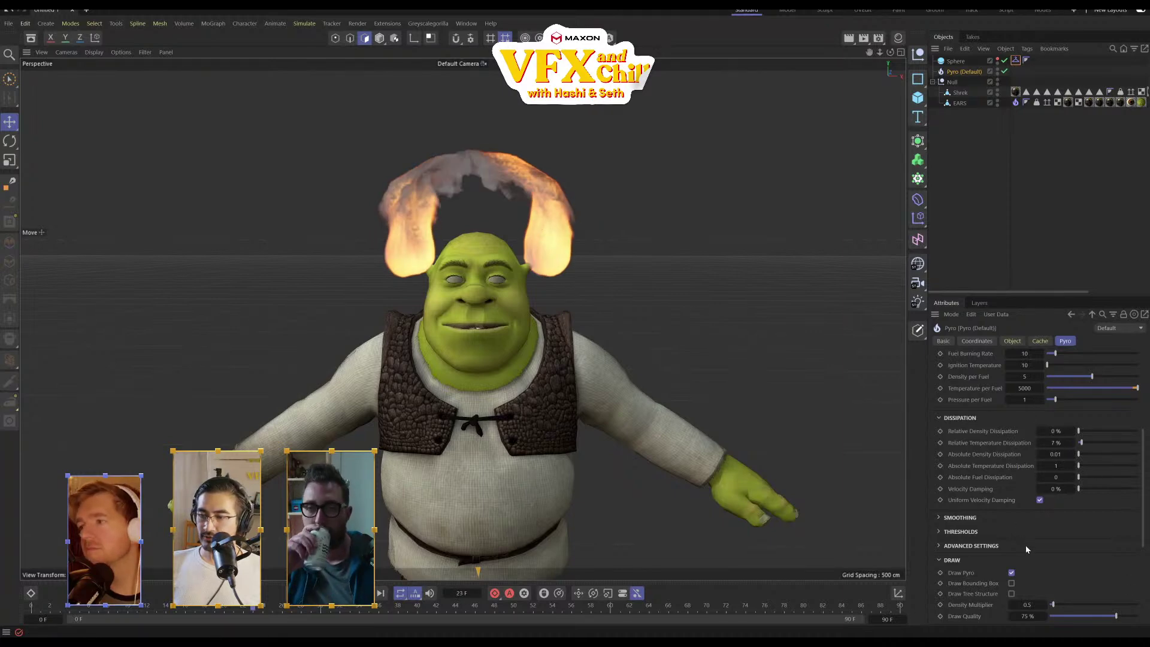
Set the Pyro object's Vorticity Strength to 10.7, Turbulence Strength to 23 and Relative Temperature Dissipation to 1 %
scroll(1026, 549, "up", 4)
scroll(1035, 478, "down", 4)
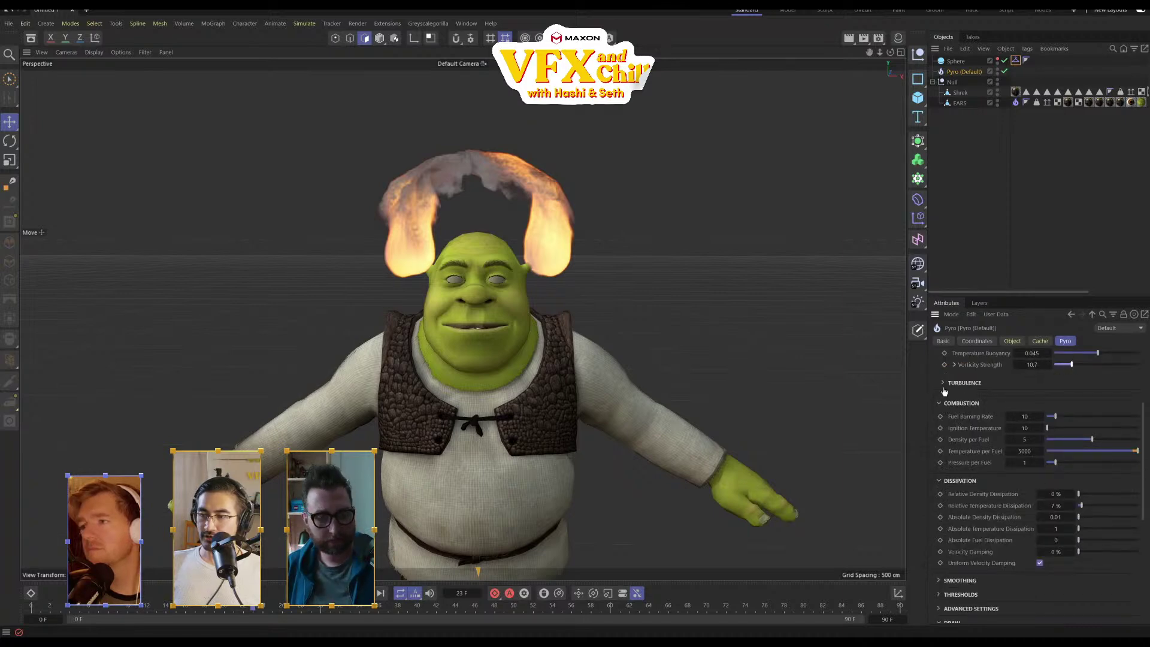
left_click(943, 384)
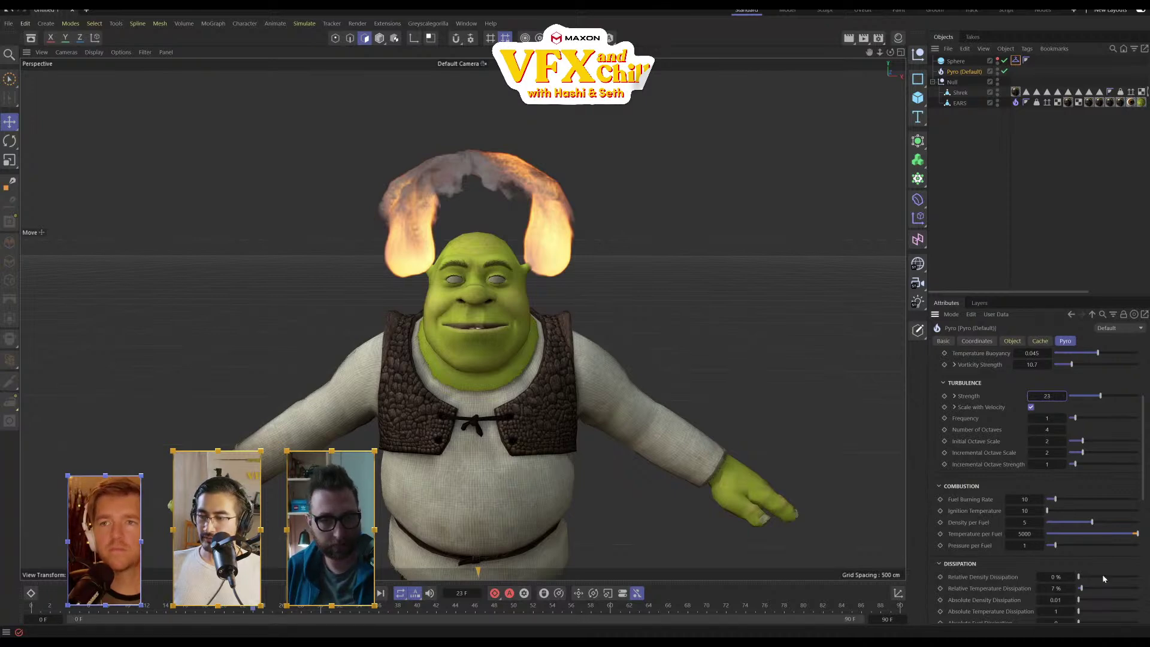
scroll(1104, 578, "down", 3)
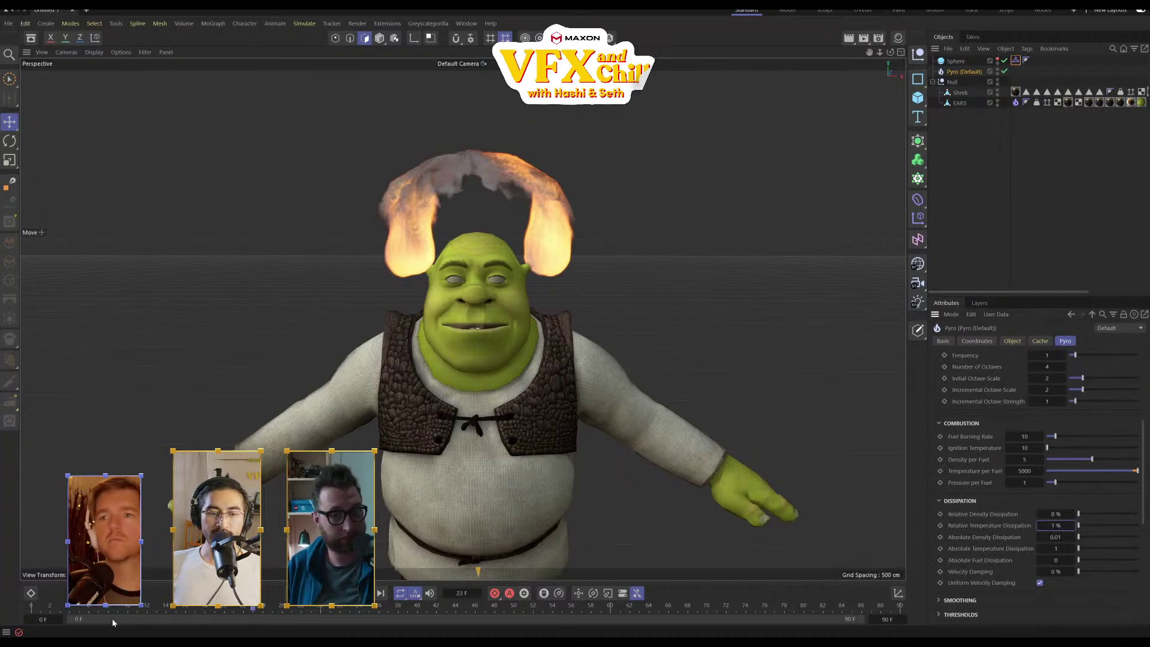
Replay the fire simulation from the start and examine the flames around the character's head from several sides
left_click(335, 593)
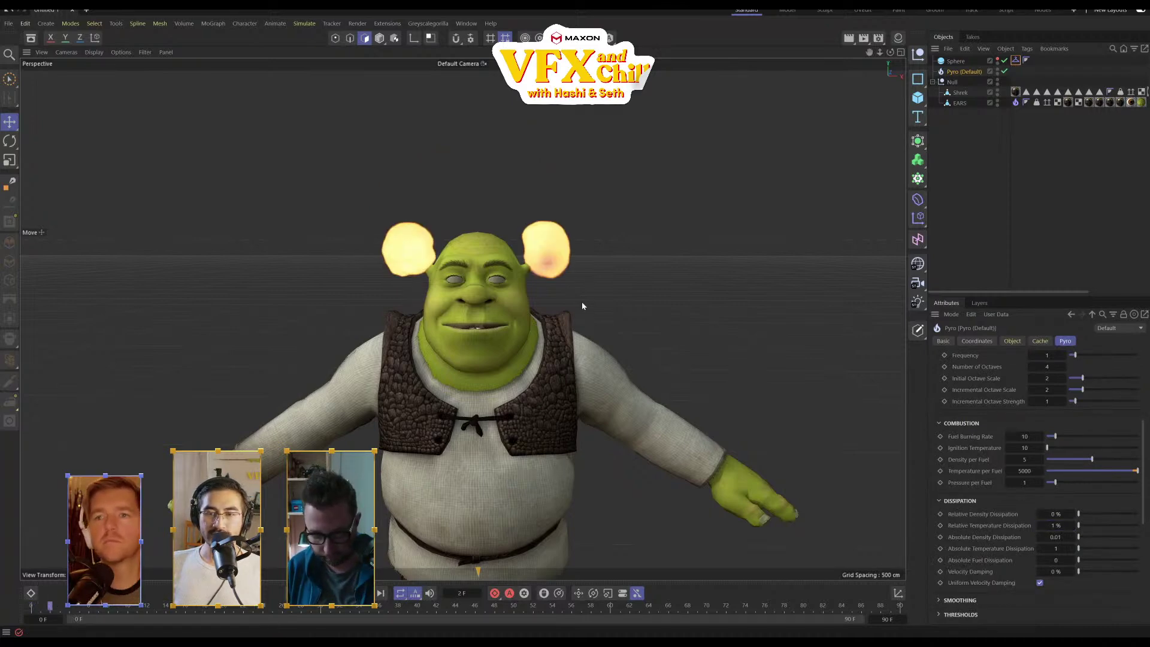
left_click_drag(583, 306, 566, 351, "alt")
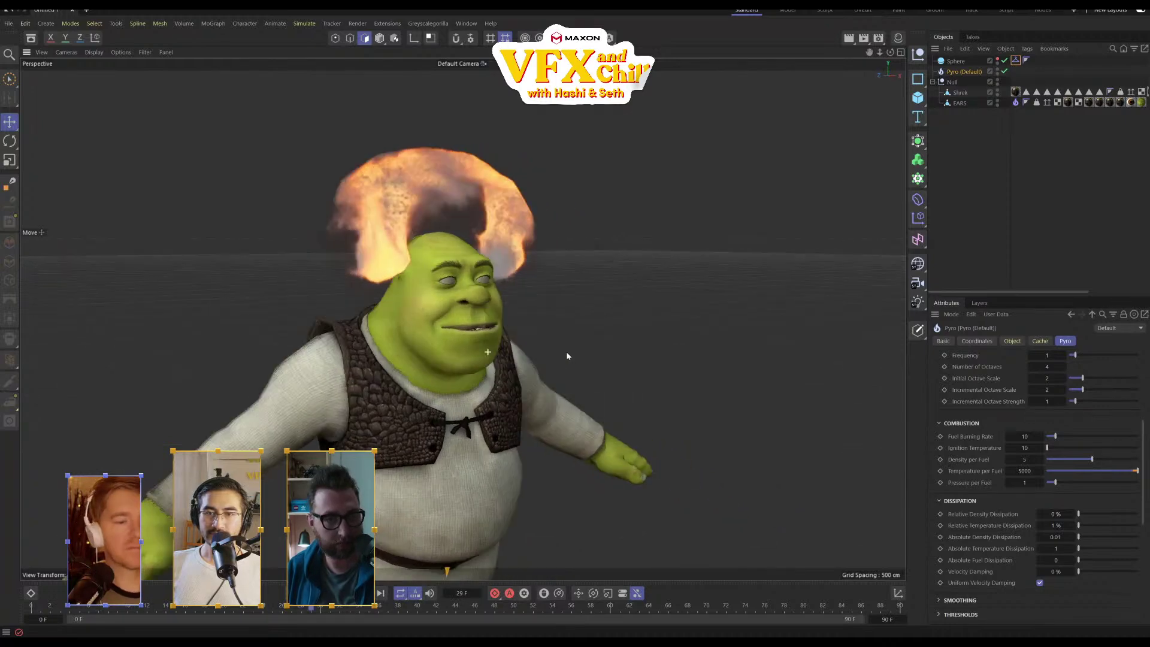
left_click_drag(540, 407, 512, 258, "alt")
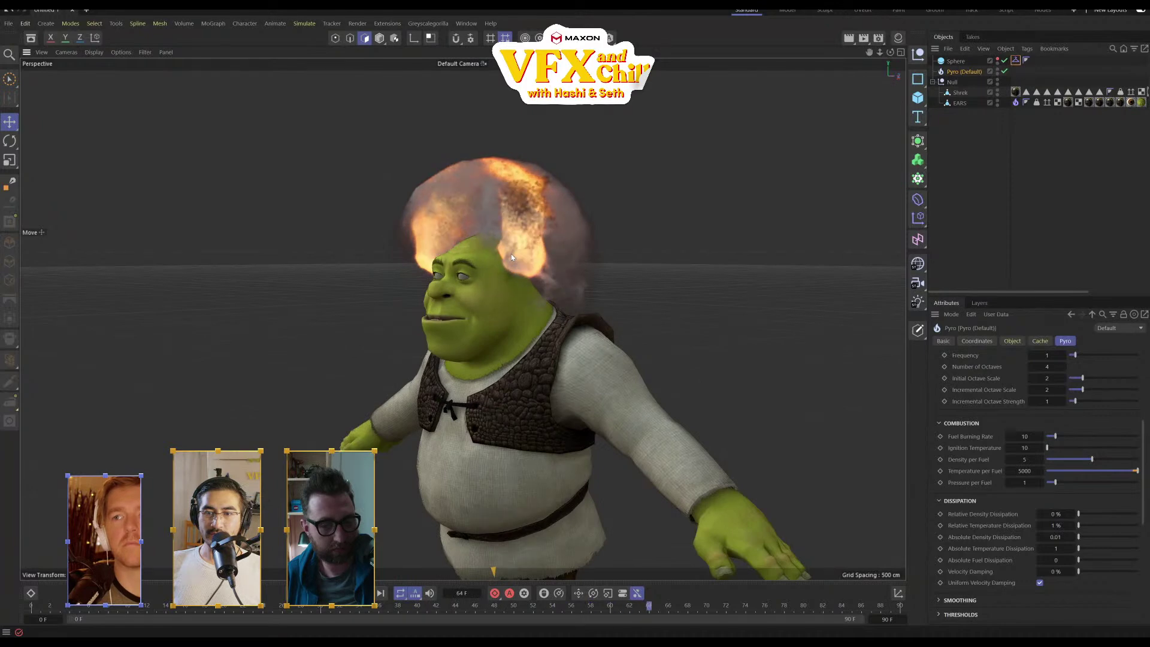
left_click_drag(544, 291, 362, 314, "alt")
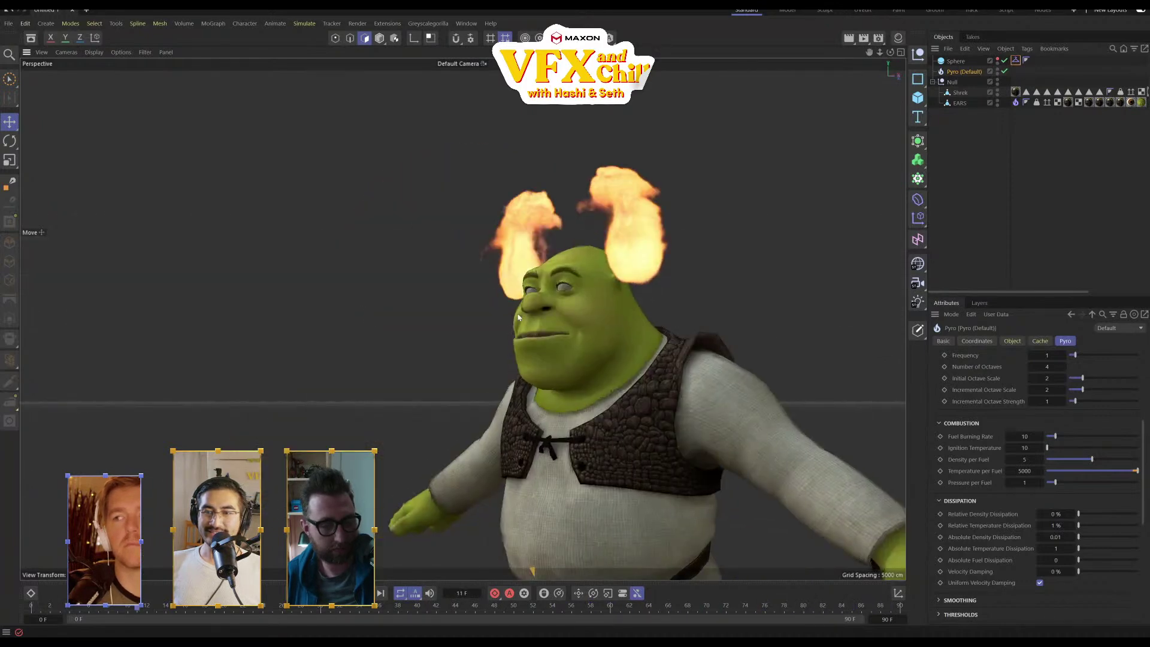
left_click_drag(585, 369, 660, 281, "alt")
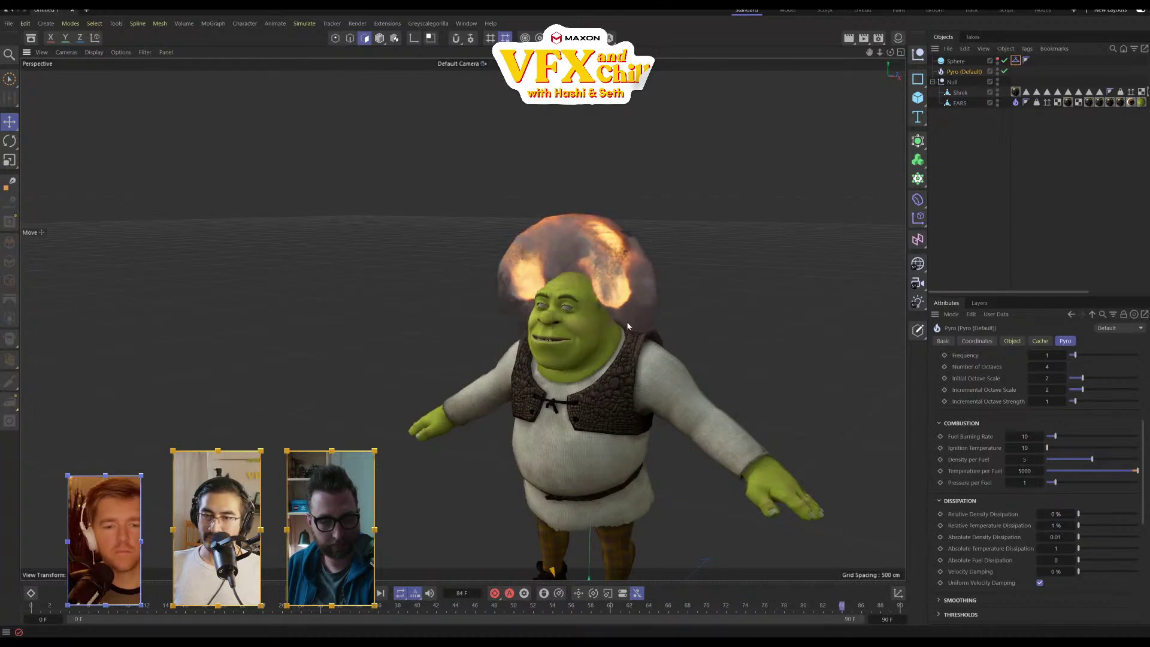
left_click_drag(629, 325, 805, 330, "alt")
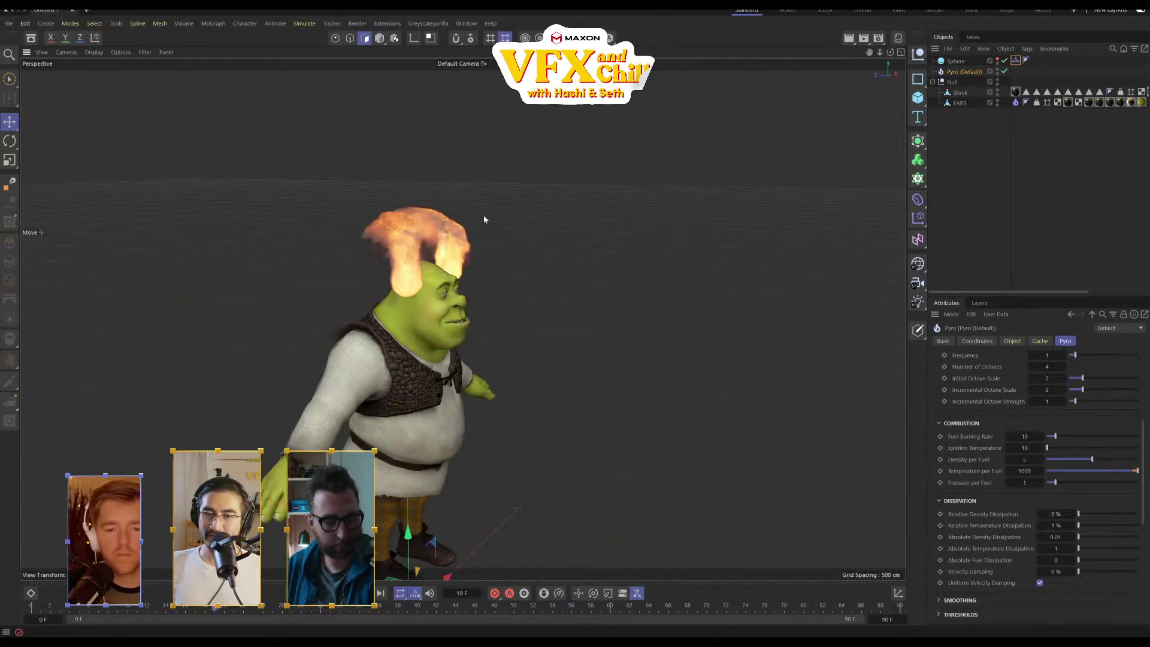
left_click_drag(577, 290, 293, 324, "alt")
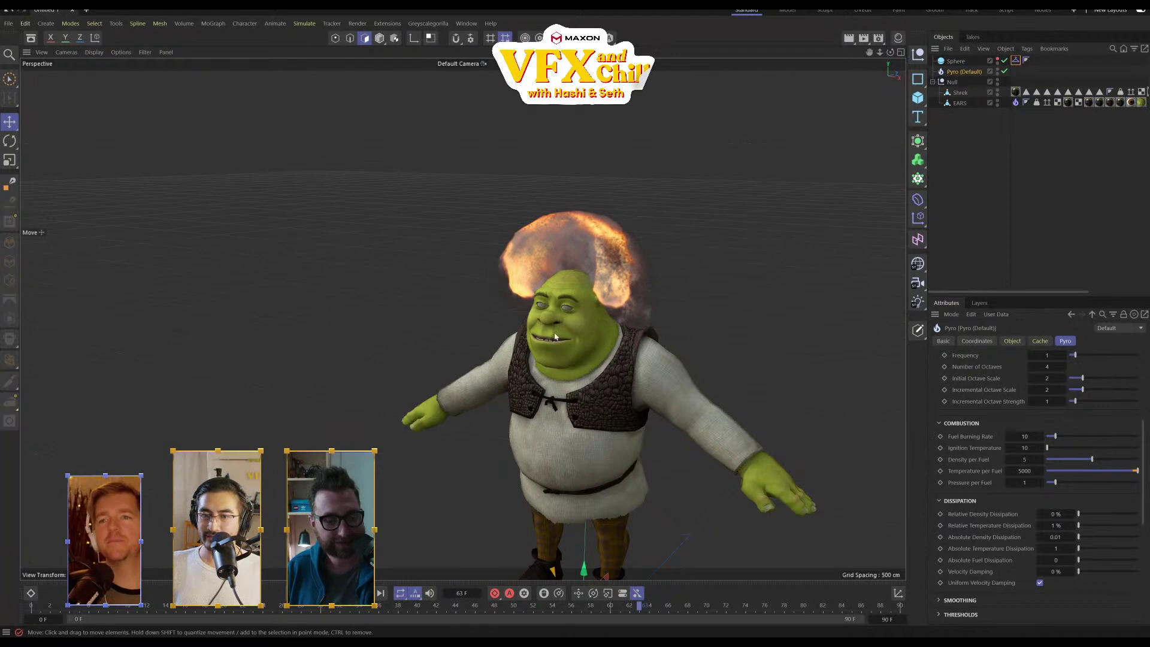
left_click_drag(555, 337, 602, 315, "alt")
left_click(993, 194)
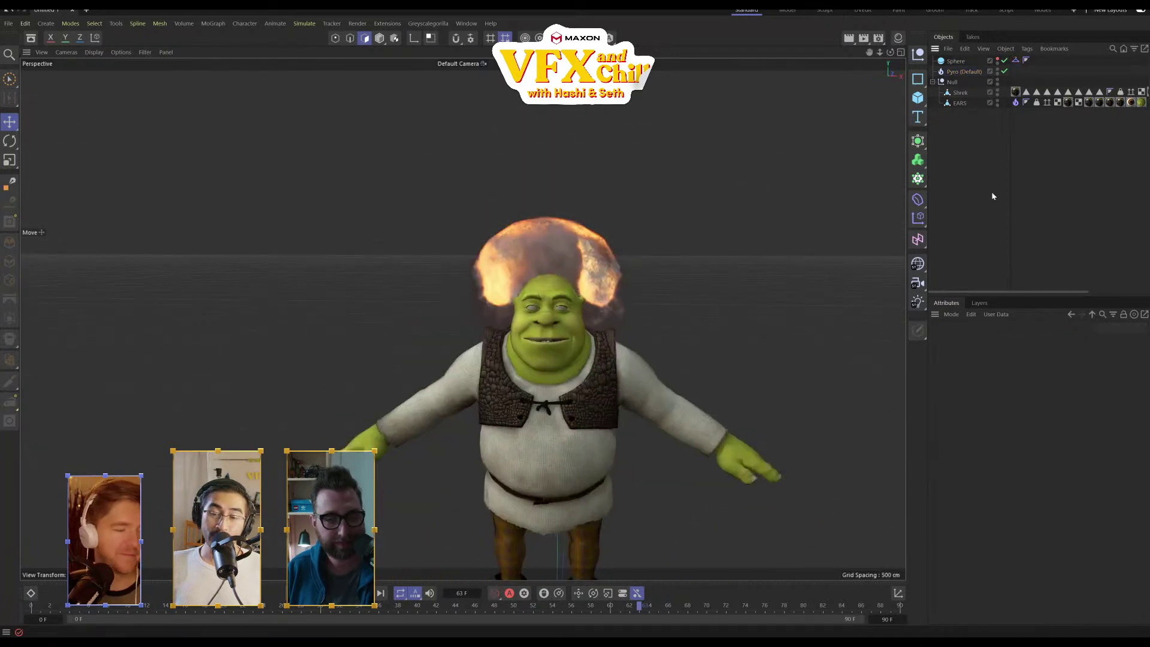
left_click(958, 61)
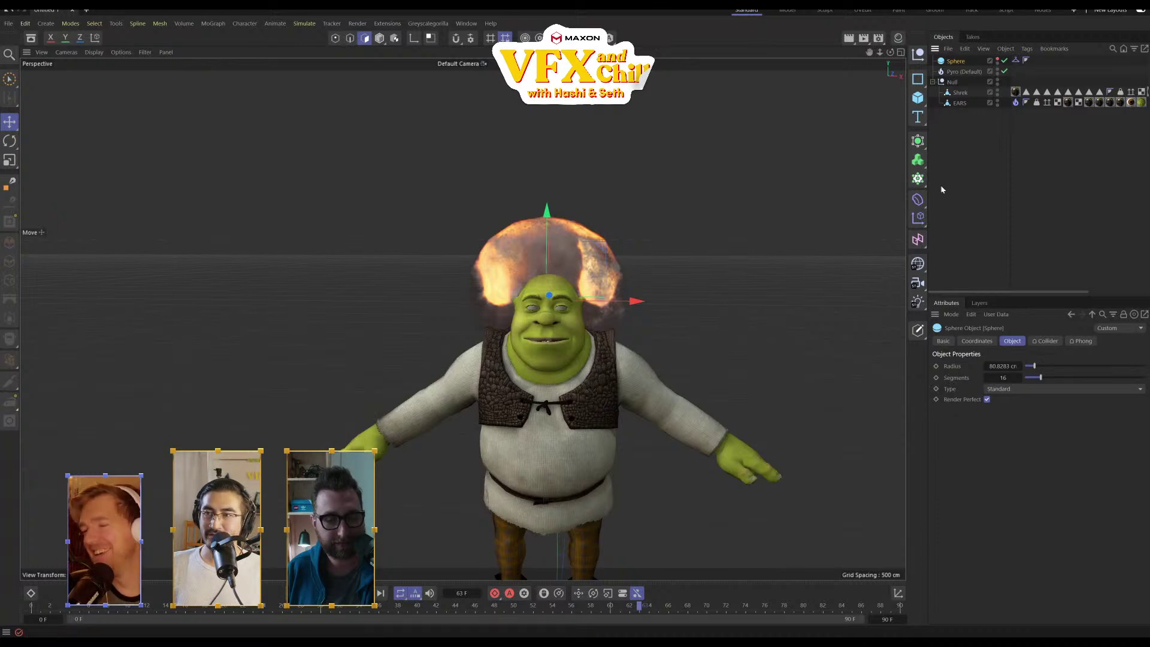
left_click(999, 183)
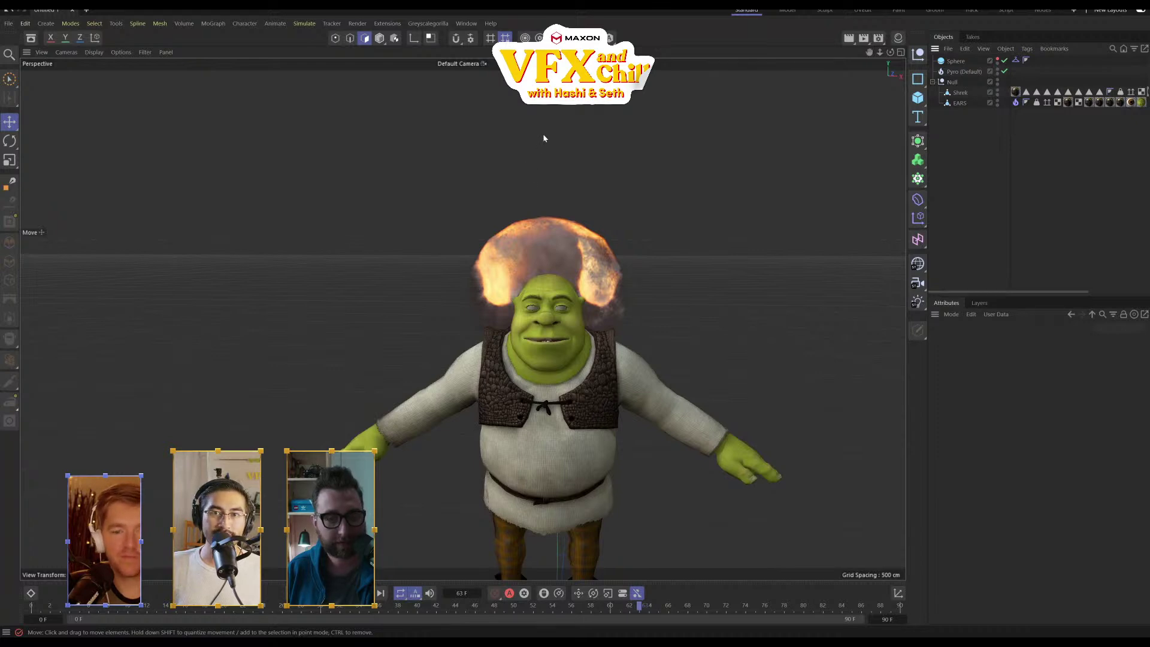
Browse for a file to load in the 3D STUFF folder, inside ELEMENTS of 2022_11_11_Pyromania
left_click(9, 23)
mouse_move(41, 81)
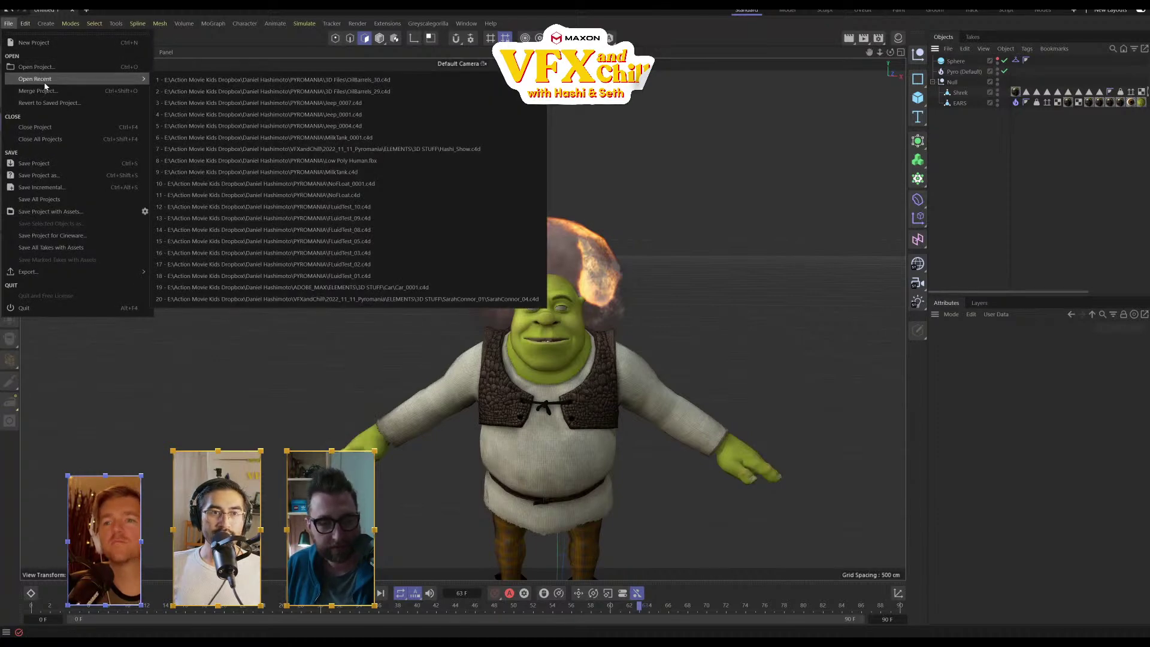
left_click(42, 90)
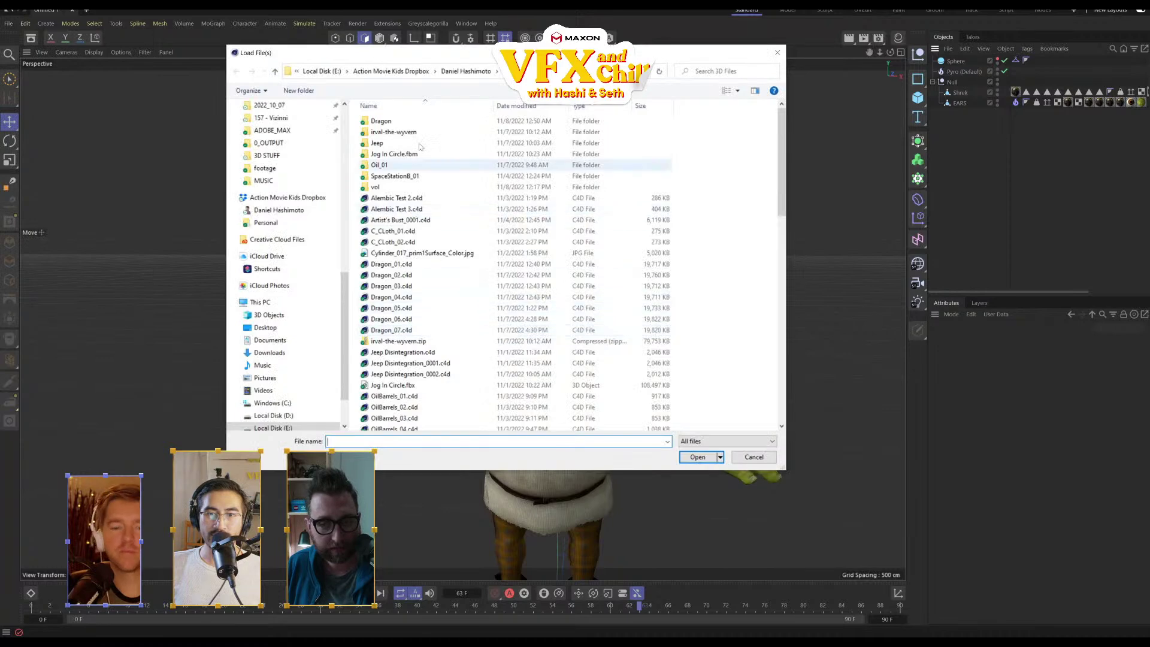
scroll(281, 240, "up", 3)
left_click(286, 168)
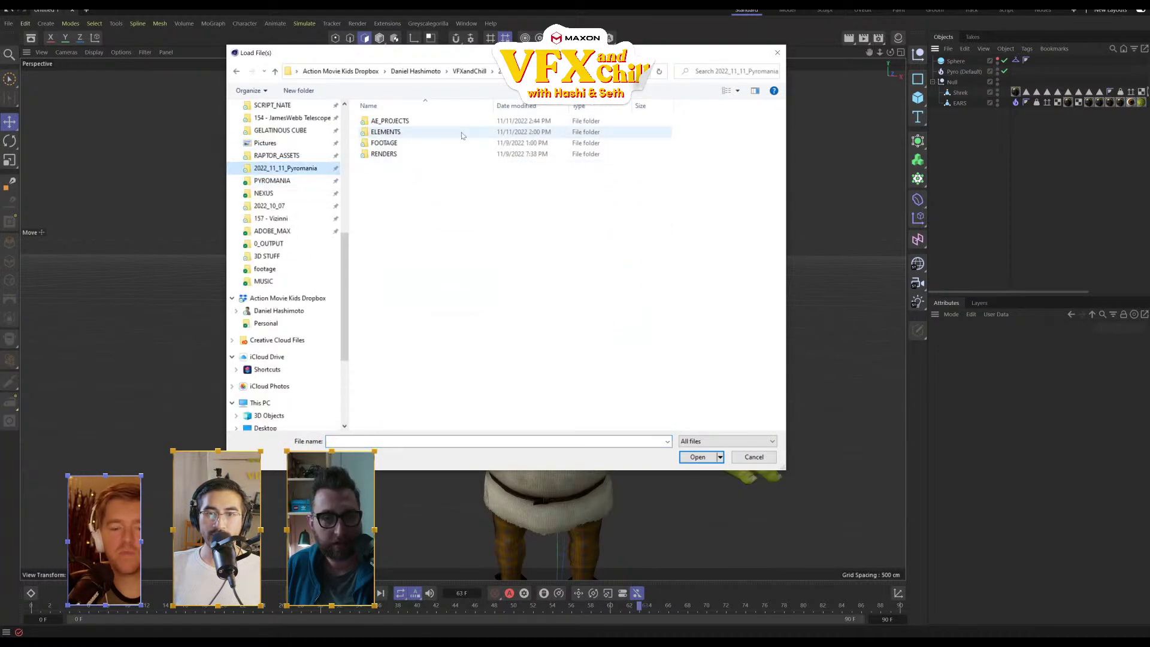
left_click(398, 133)
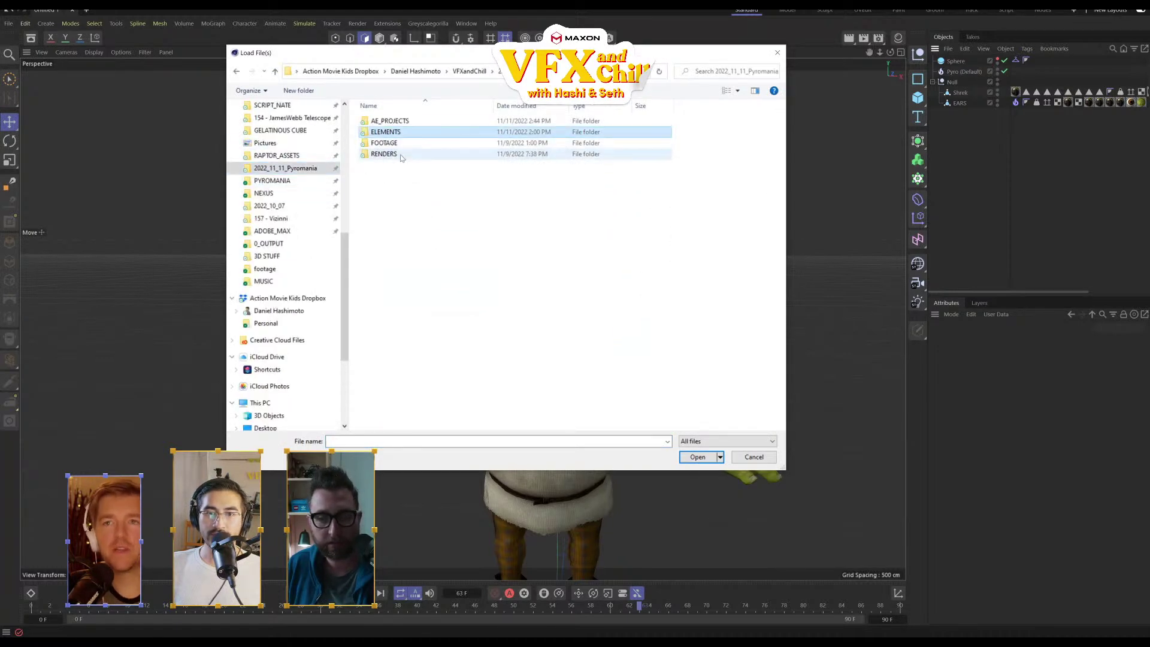
left_click(400, 155)
double_click(400, 155)
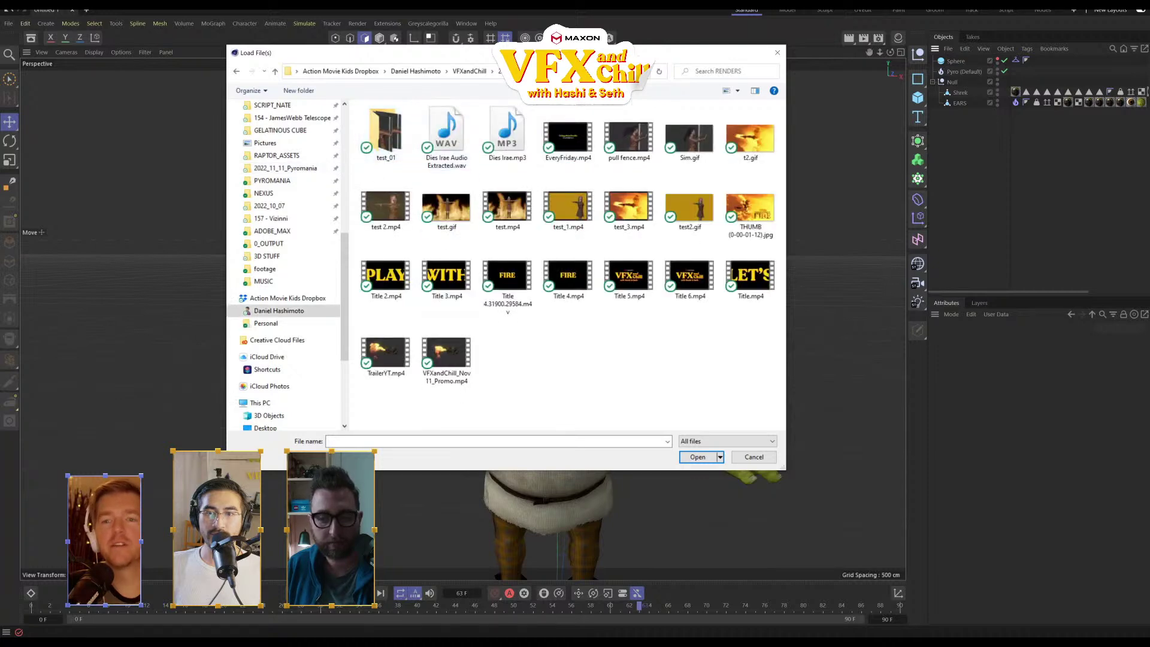
key("BackSpace")
left_click(381, 133)
double_click(382, 133)
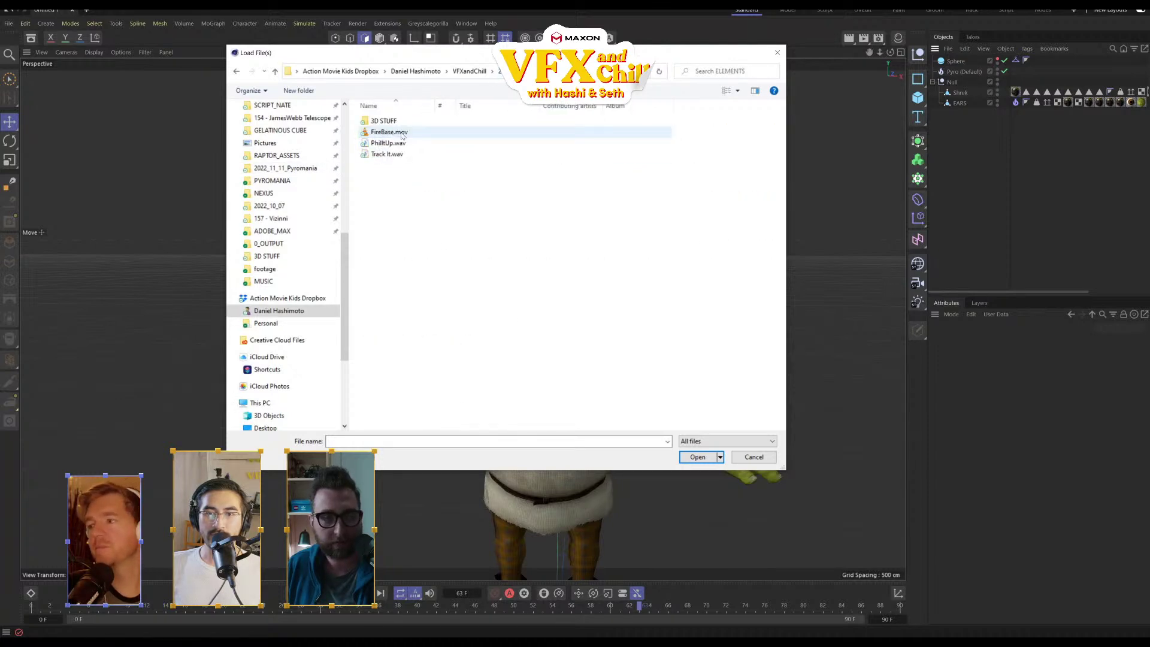
double_click(400, 122)
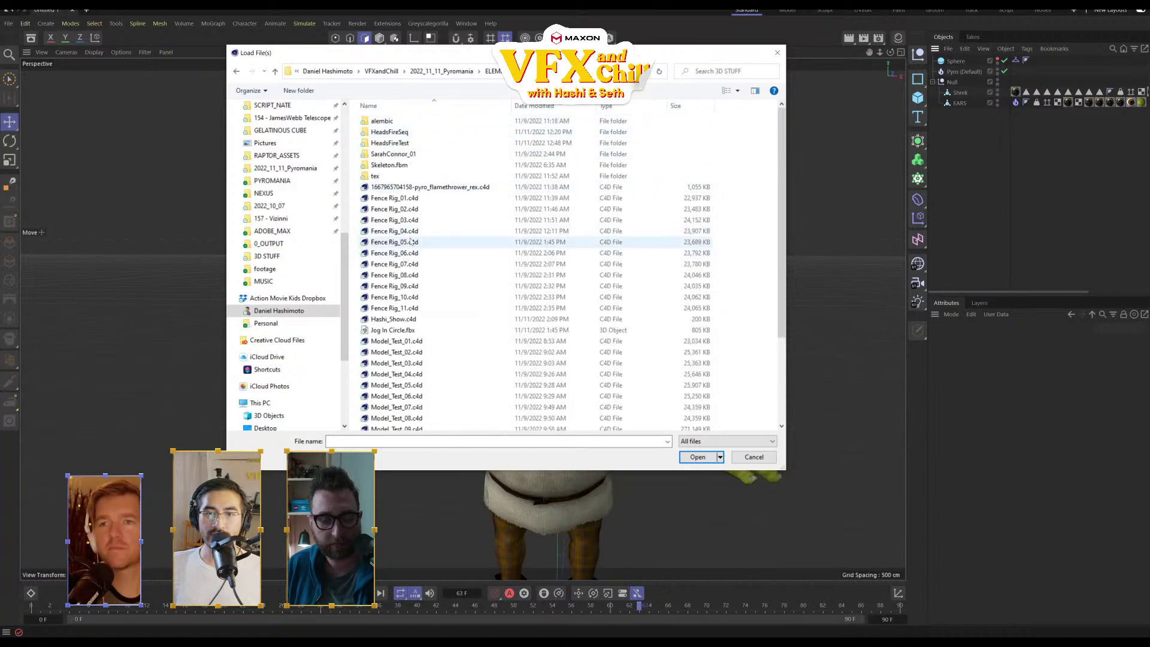
Open Jog In Circle.fbx as a separate project with the default FBX import settings
scroll(411, 242, "down", 4)
double_click(396, 215)
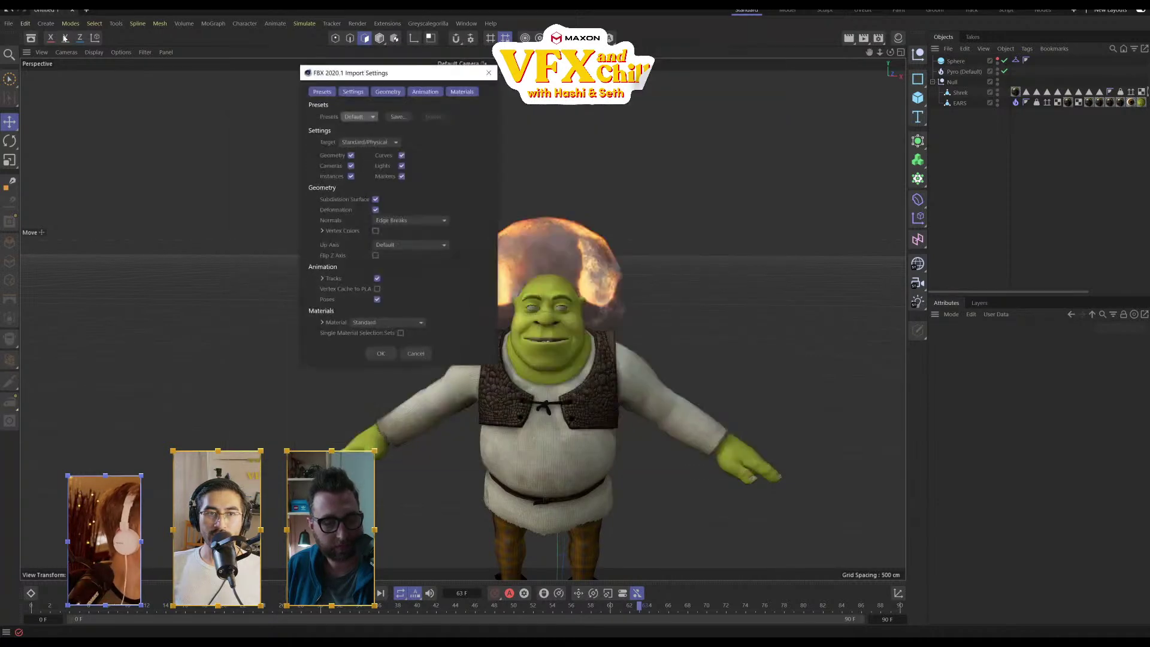
left_click(378, 353)
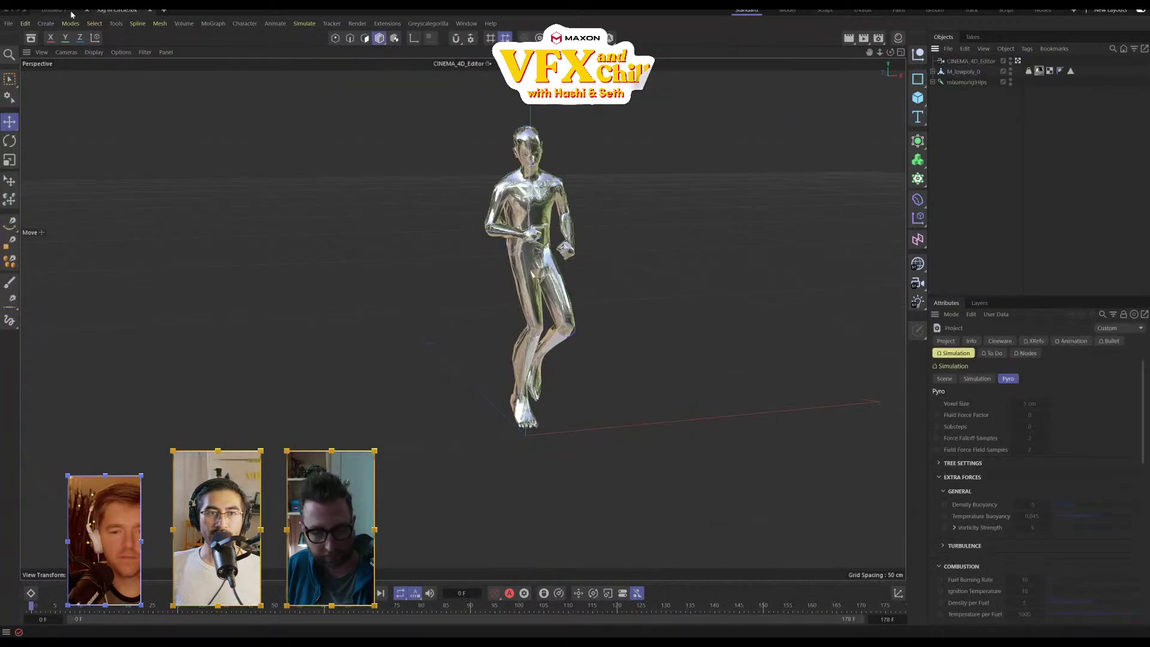
Close the Shrek project, saving its changes under the file name ShrekonFIRE in the 3D STUFF folder
left_click(72, 13)
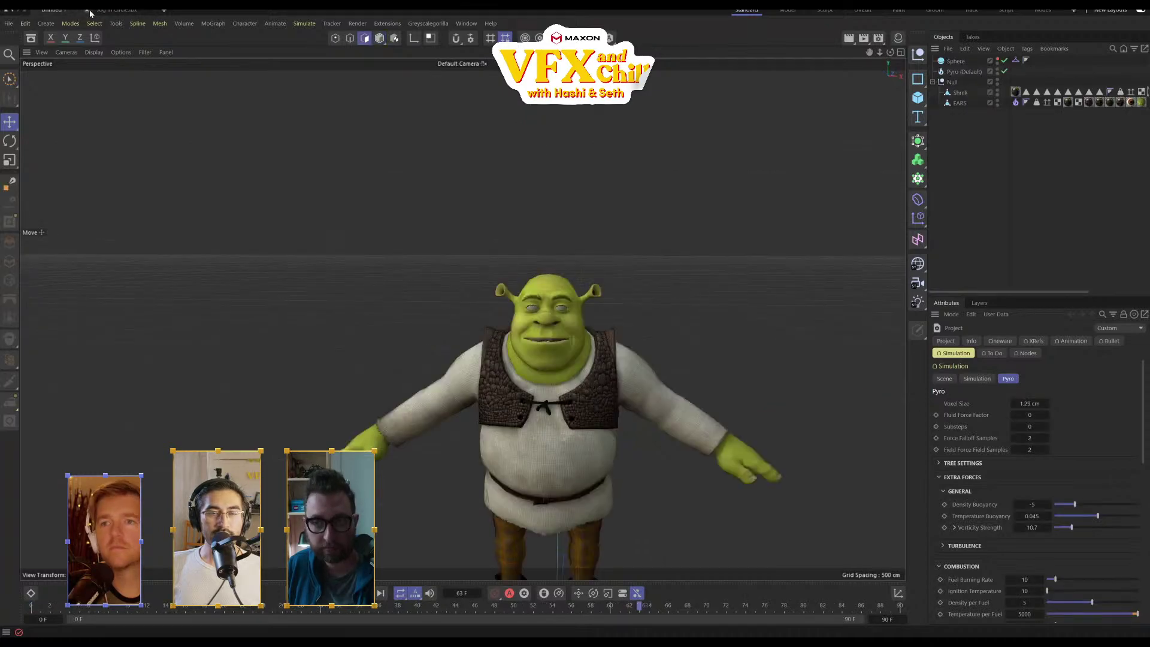
left_click(87, 11)
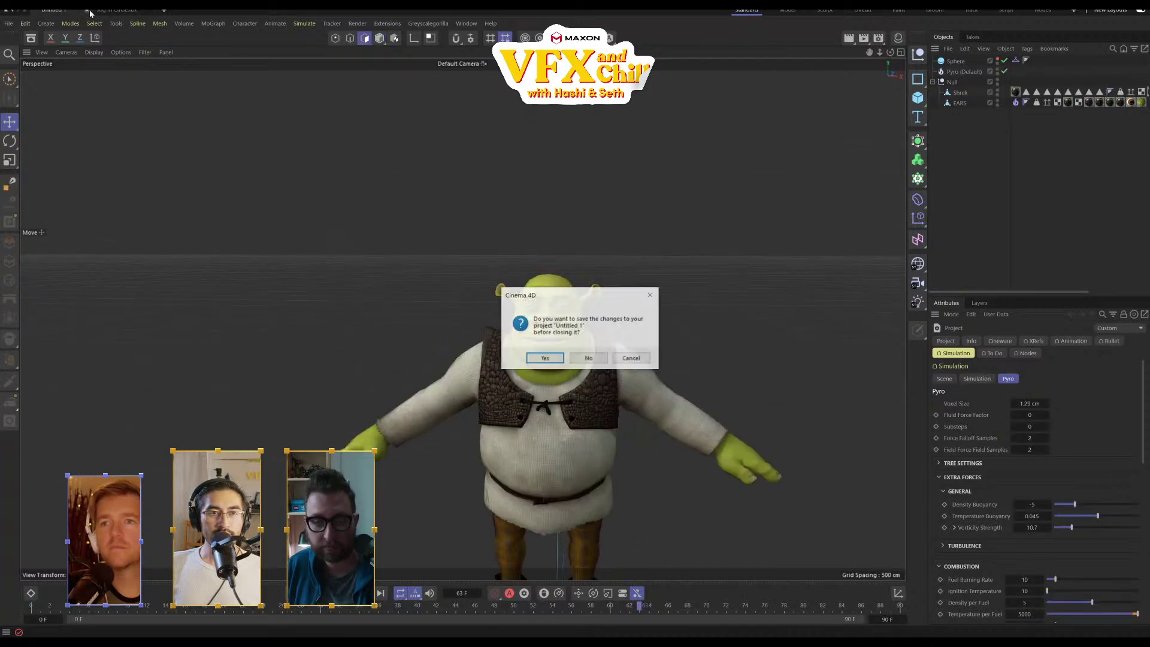
left_click(544, 358)
type("ShrekonFIRE")
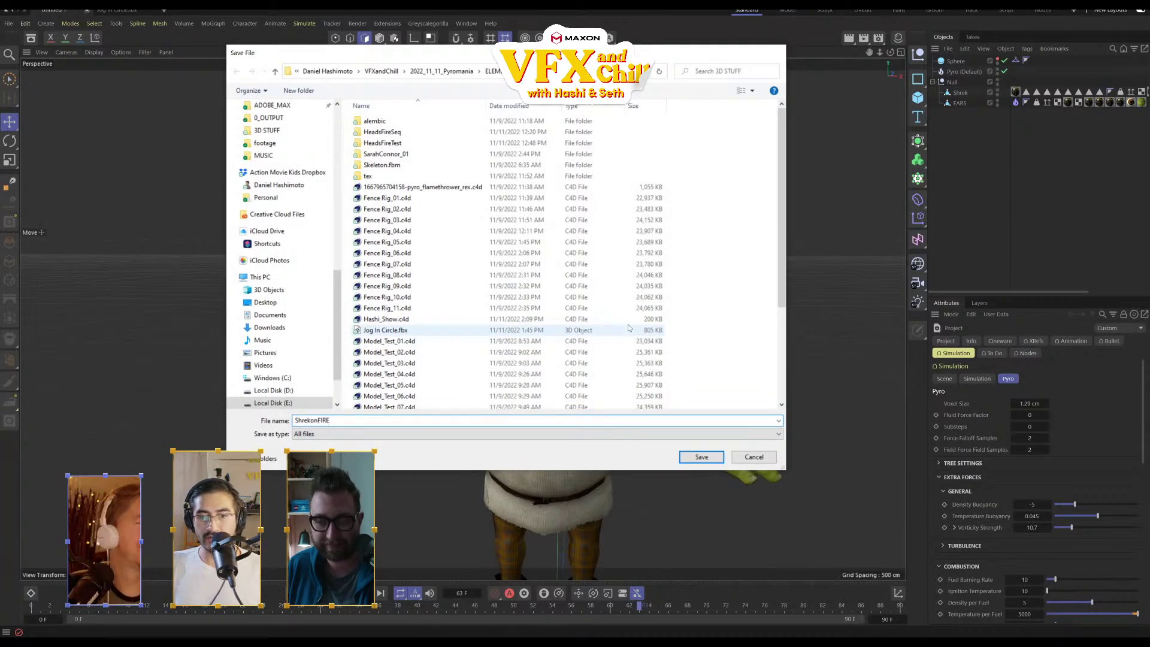
key("Return")
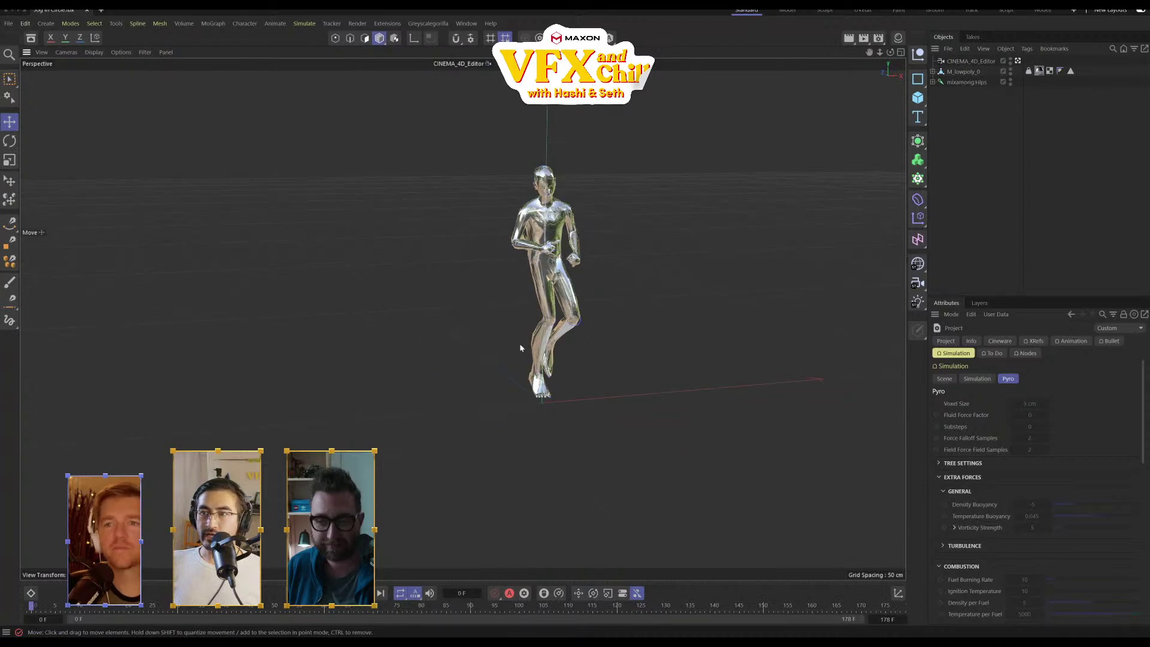
Play the imported figure's jogging animation and examine its path around the scene origin
left_click_drag(522, 347, 572, 305, "alt")
key("F8")
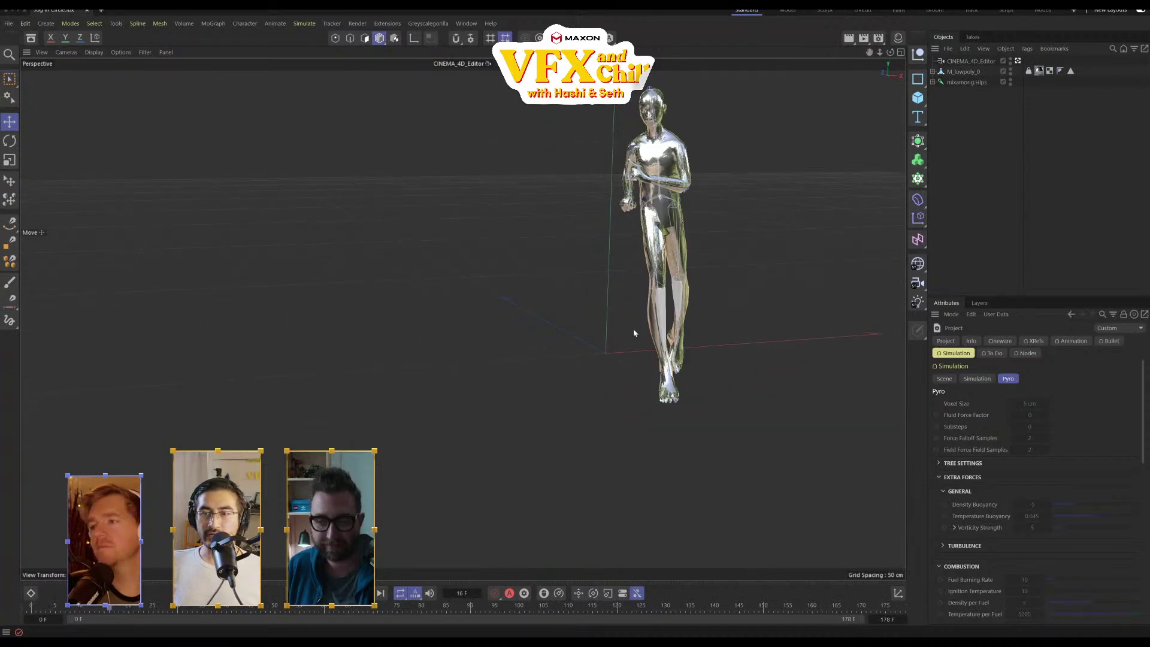
scroll(534, 321, "down", 5)
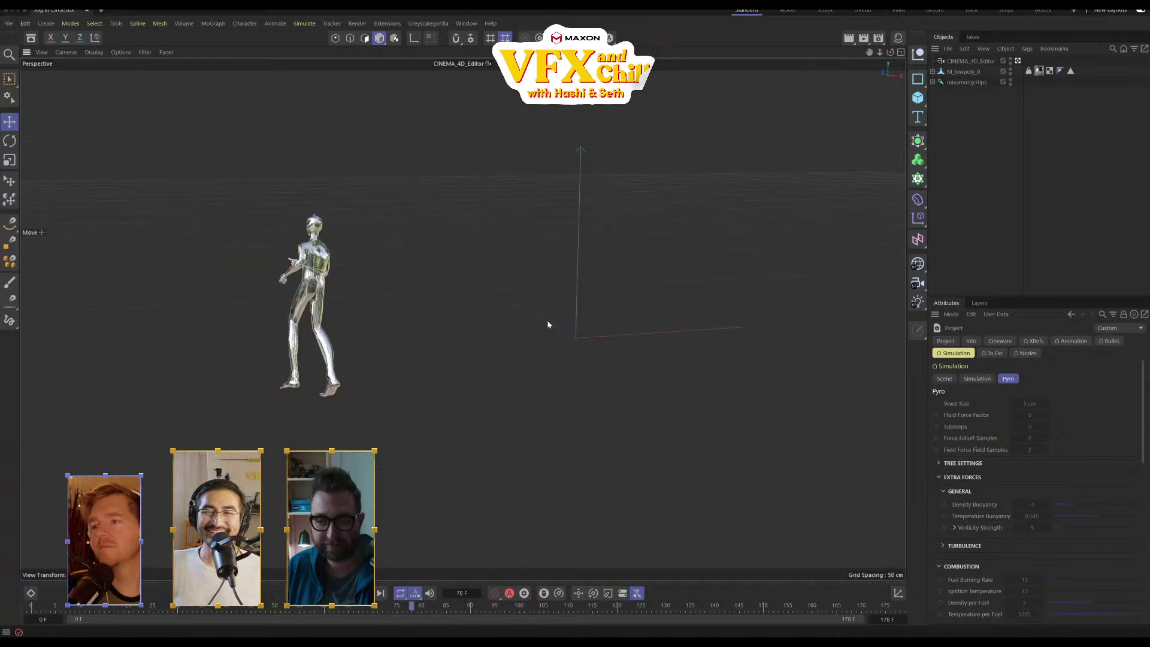
Switch to the Mixamo page in the browser, examine the Jog In Circle animation preview, and return to Cinema 4D
scroll(479, 381, "up", 5)
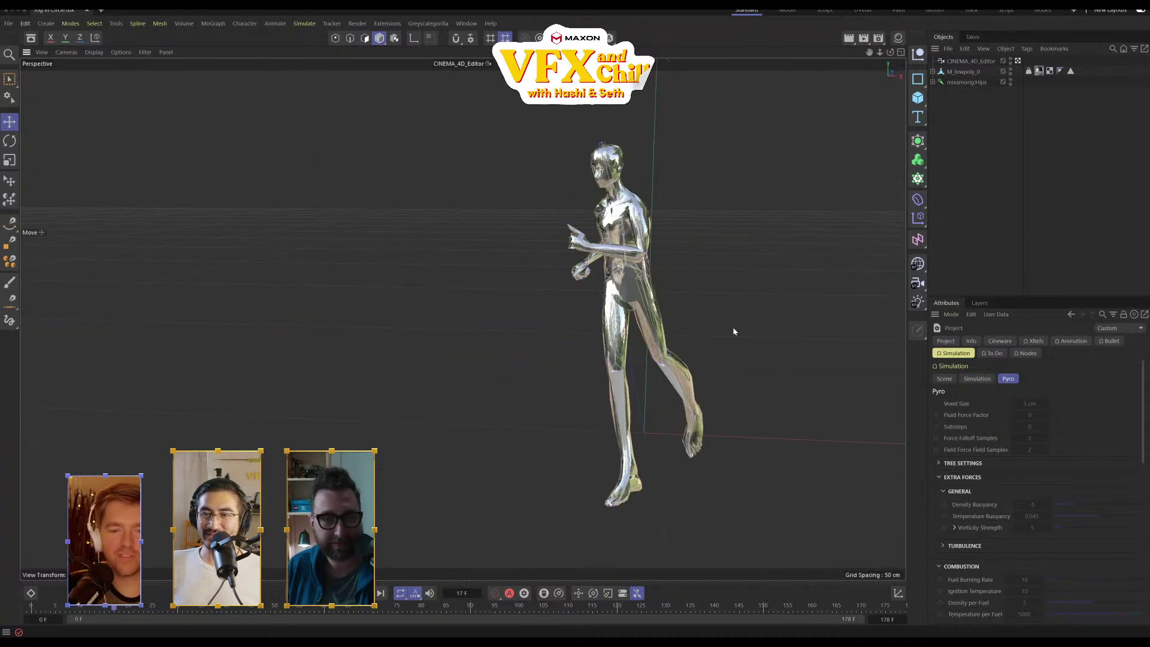
key("alt+Tab")
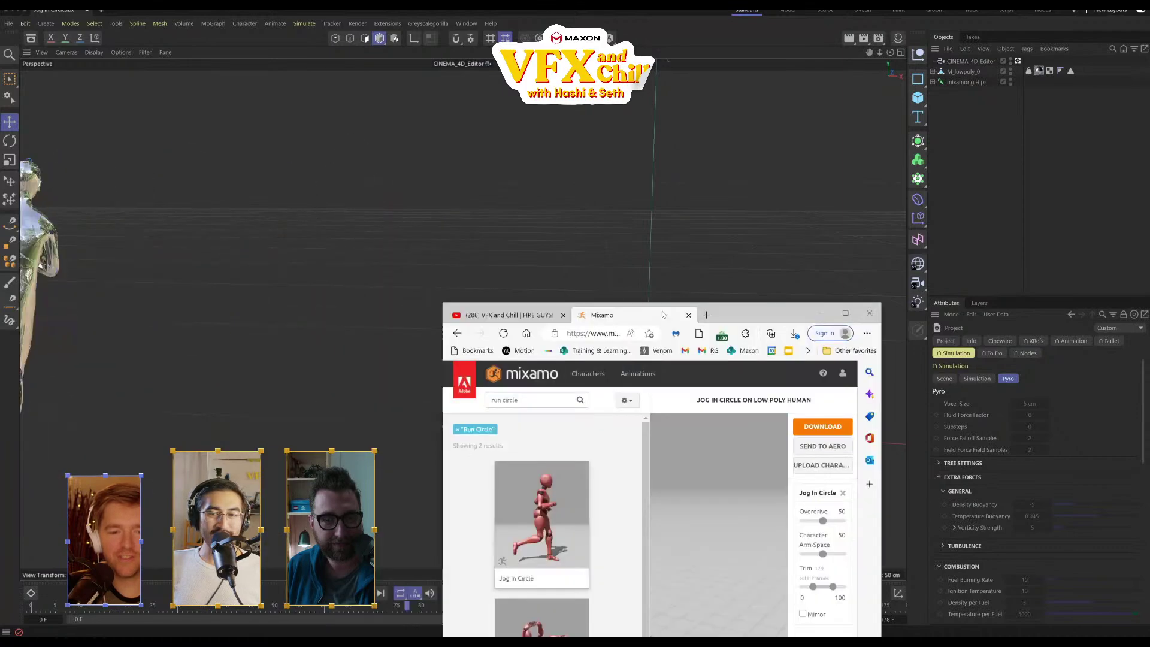
double_click(705, 81)
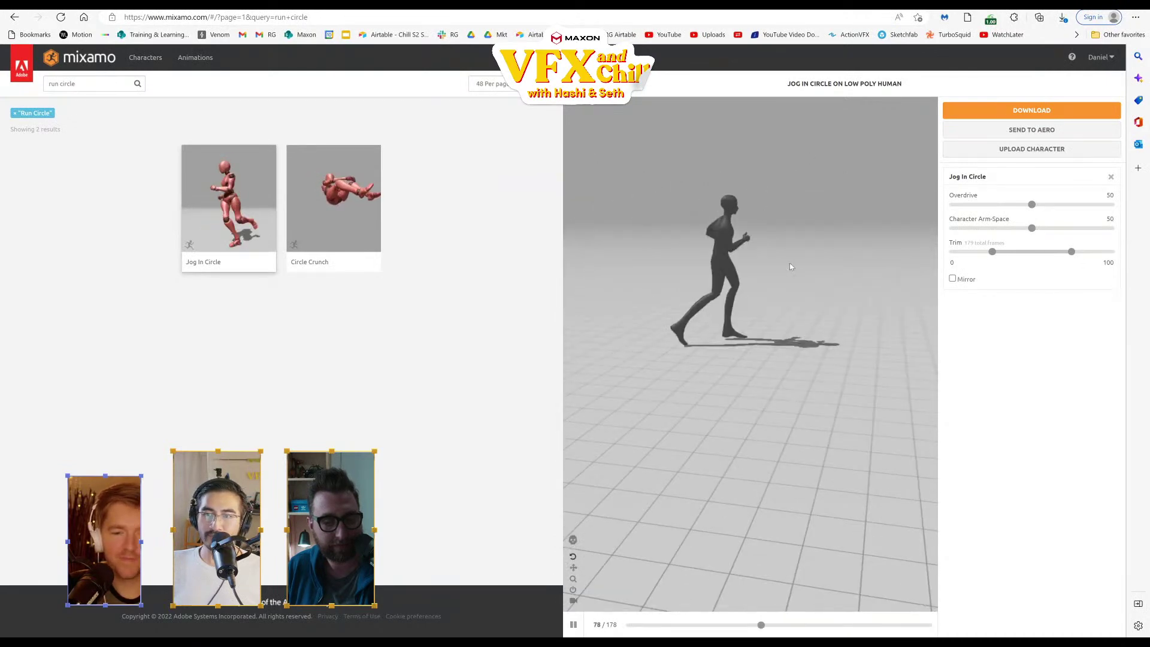
mouse_move(1084, 57)
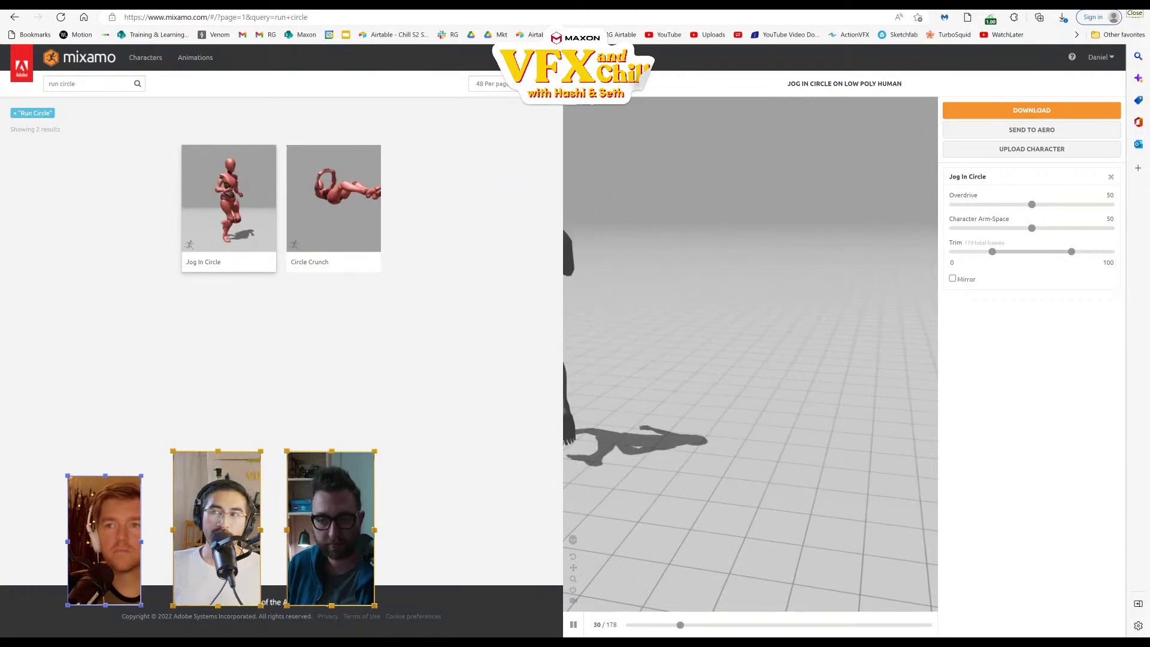
left_click(1109, 3)
left_click(1080, 24)
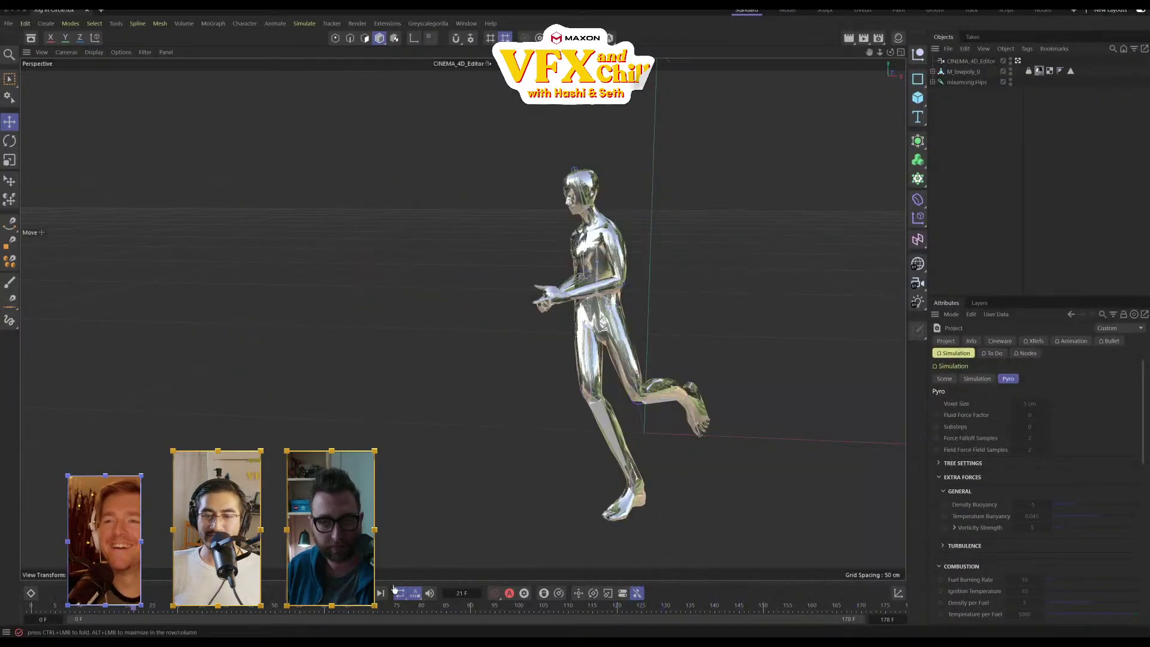
Select the M_lowpoly_0 mesh in polygon mode and activate the Paint Tool for vertex maps
left_click(963, 72)
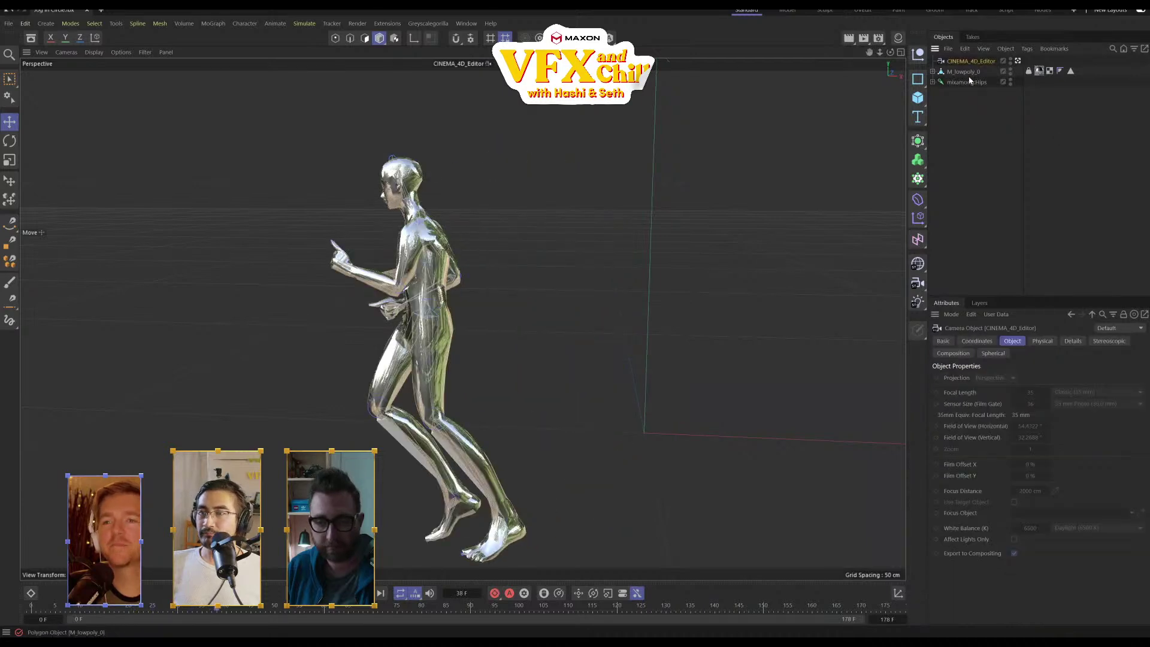
left_click(933, 71)
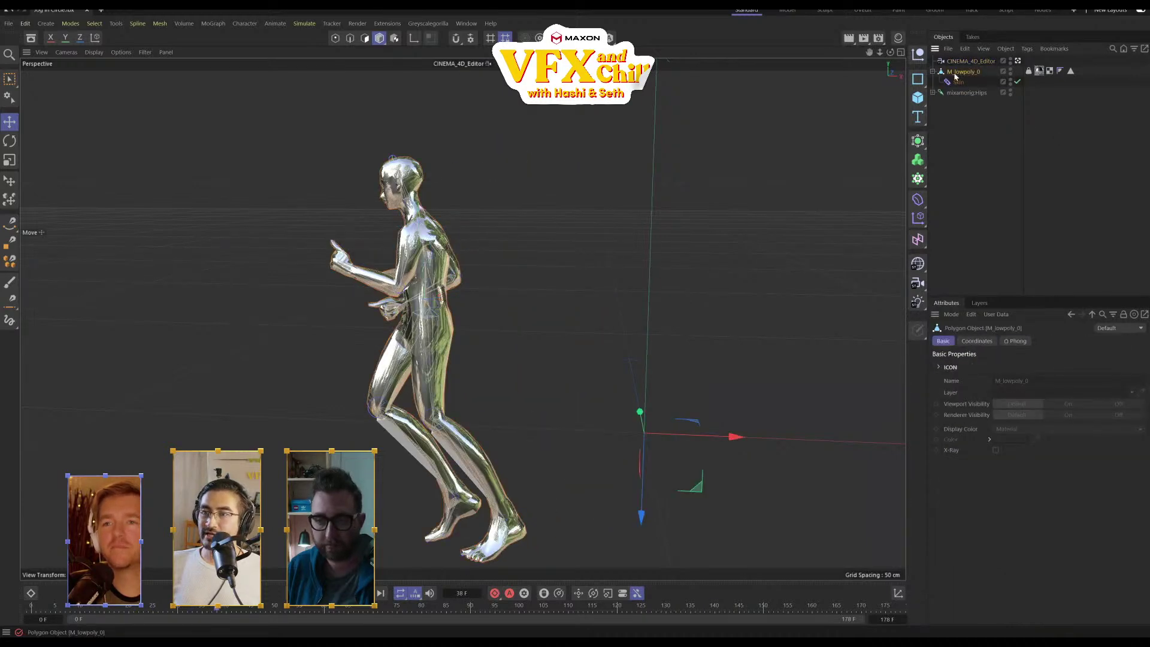
left_click(958, 83)
left_click(964, 72)
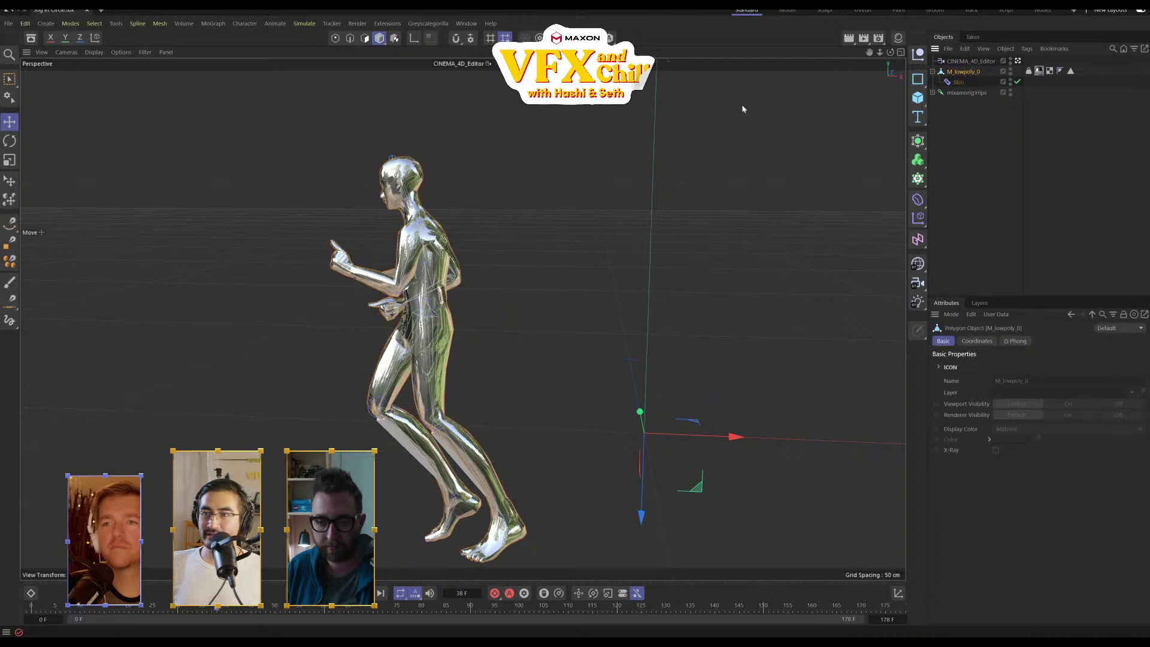
left_click(364, 39)
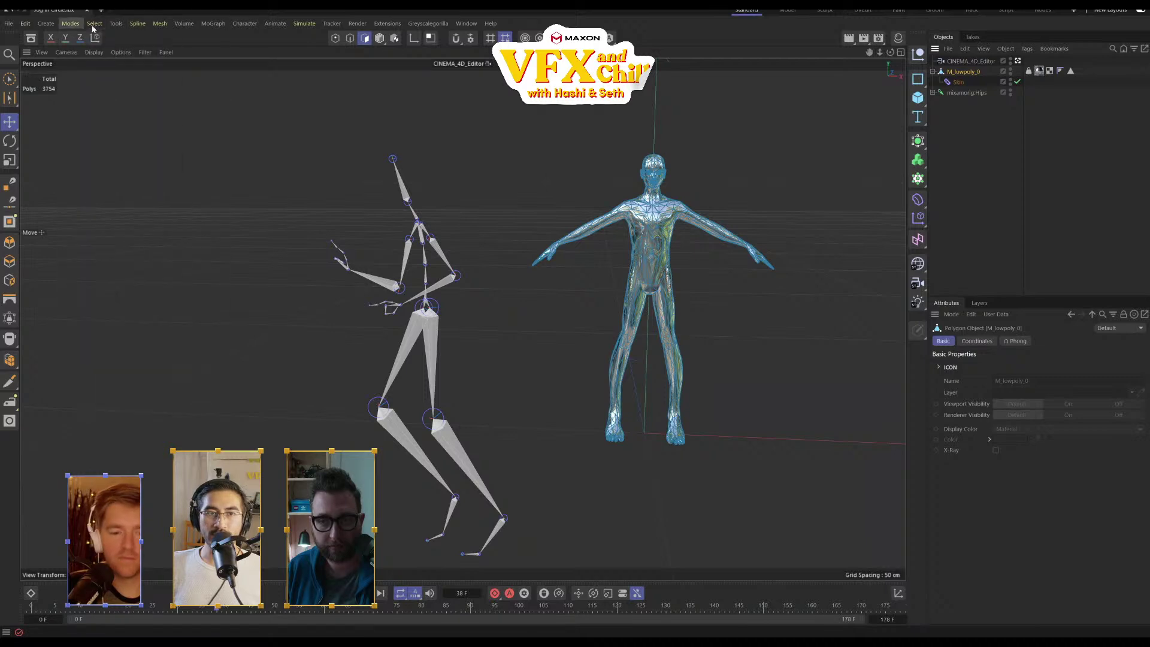
left_click(74, 26)
mouse_move(95, 27)
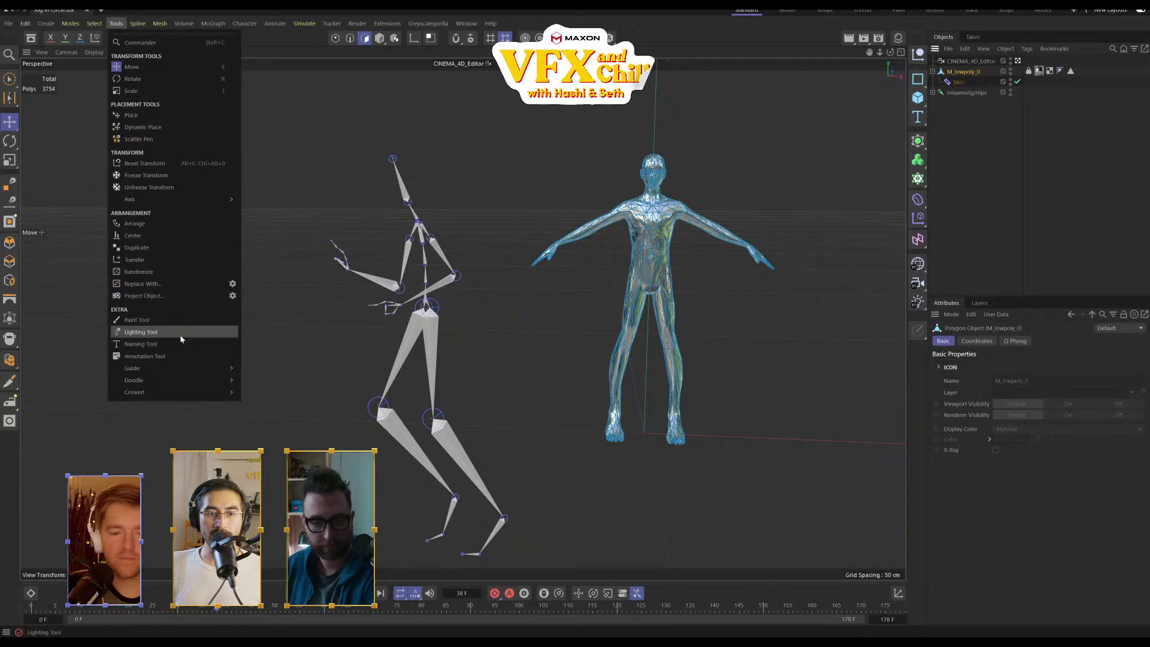
left_click(178, 320)
Paint a vertex map over the crown, forehead and sides of the figure's head on the M_lowpoly_0 mesh
scroll(633, 165, "up", 3)
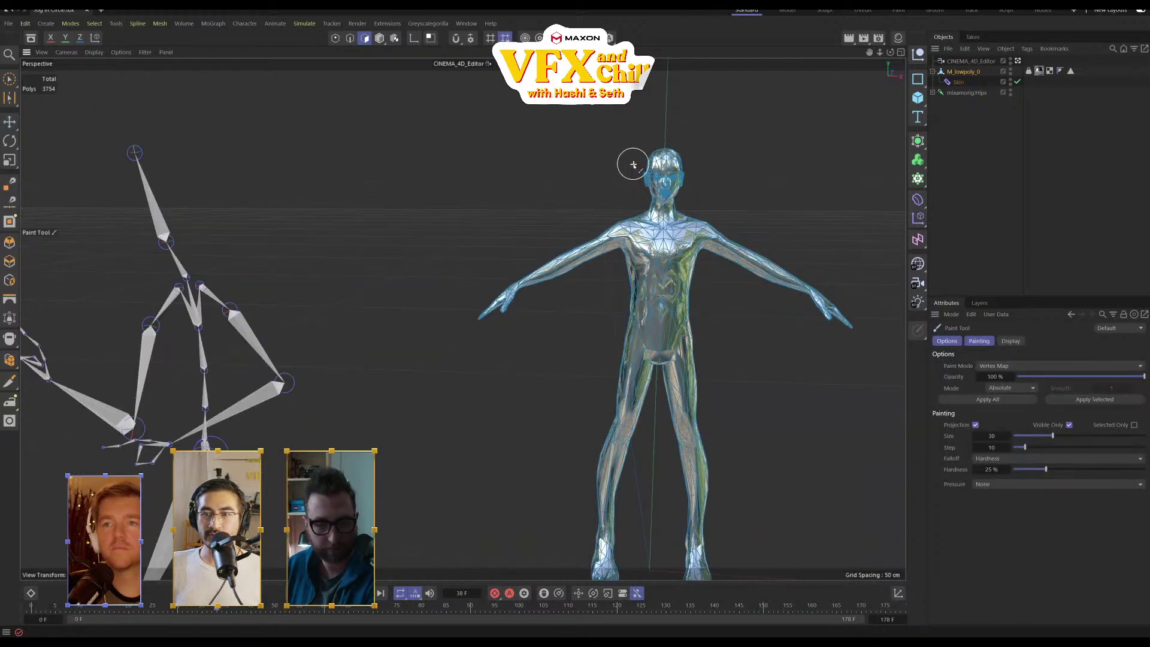
scroll(633, 164, "up", 5)
mouse_move(688, 195)
left_mouse_down("alt")
mouse_move(709, 247)
mouse_move(745, 238)
left_mouse_up("alt")
mouse_move(651, 106)
left_mouse_down()
mouse_move(608, 114)
mouse_move(635, 129)
mouse_move(545, 154)
mouse_move(573, 165)
left_mouse_up()
left_click_drag(644, 205, 734, 237, "alt")
mouse_move(372, 156)
left_mouse_down()
mouse_move(369, 137)
mouse_move(321, 98)
mouse_move(388, 173)
mouse_move(388, 194)
left_mouse_up()
left_click_drag(318, 254, 399, 262, "alt")
mouse_move(340, 205)
left_mouse_down()
mouse_move(367, 131)
mouse_move(264, 149)
mouse_move(271, 171)
left_mouse_up()
left_click_drag(300, 186, 470, 211, "alt")
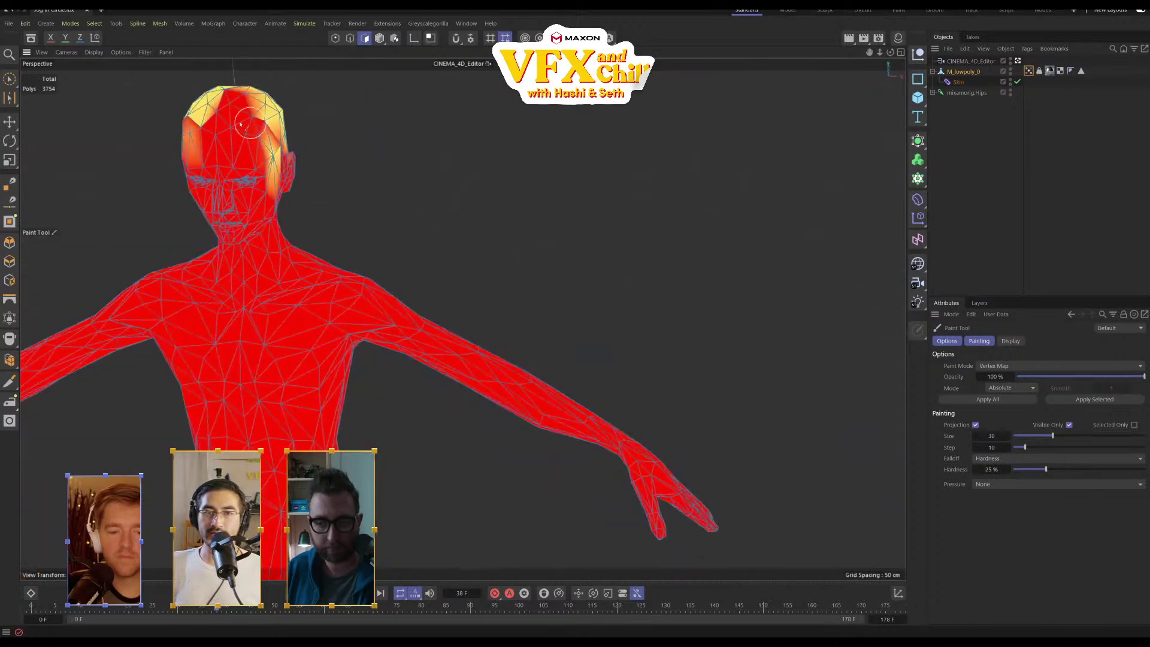
left_click_drag(240, 124, 198, 102)
scroll(430, 183, "down", 5)
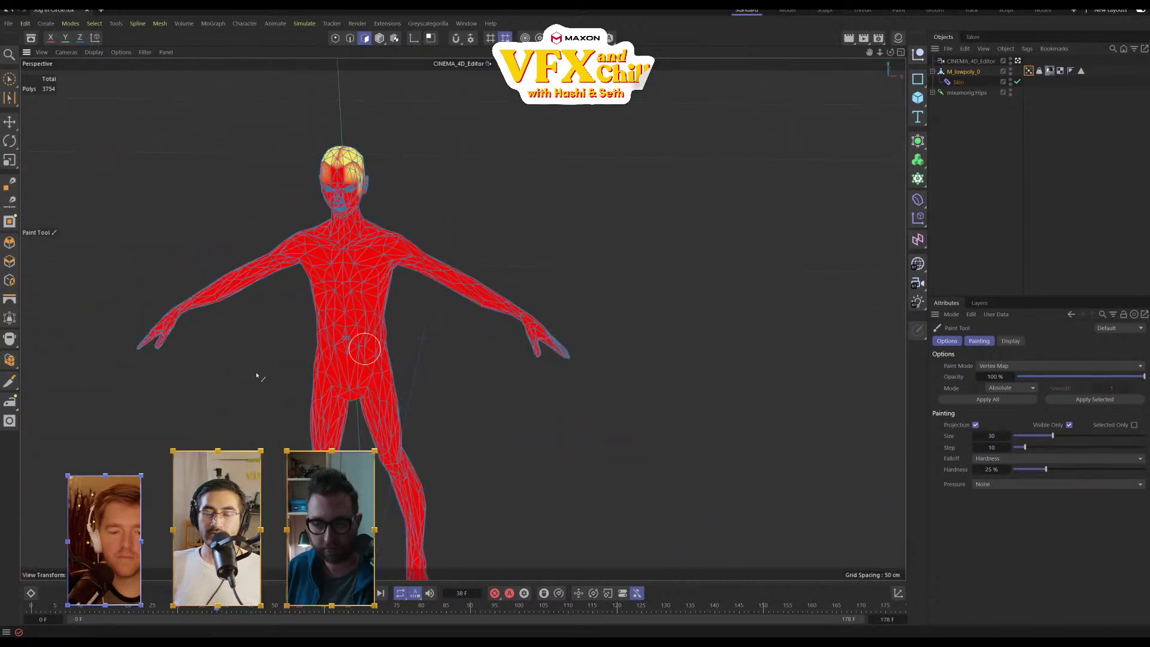
mouse_move(671, 368)
left_mouse_down("alt")
mouse_move(462, 318)
mouse_move(730, 257)
left_mouse_up("alt")
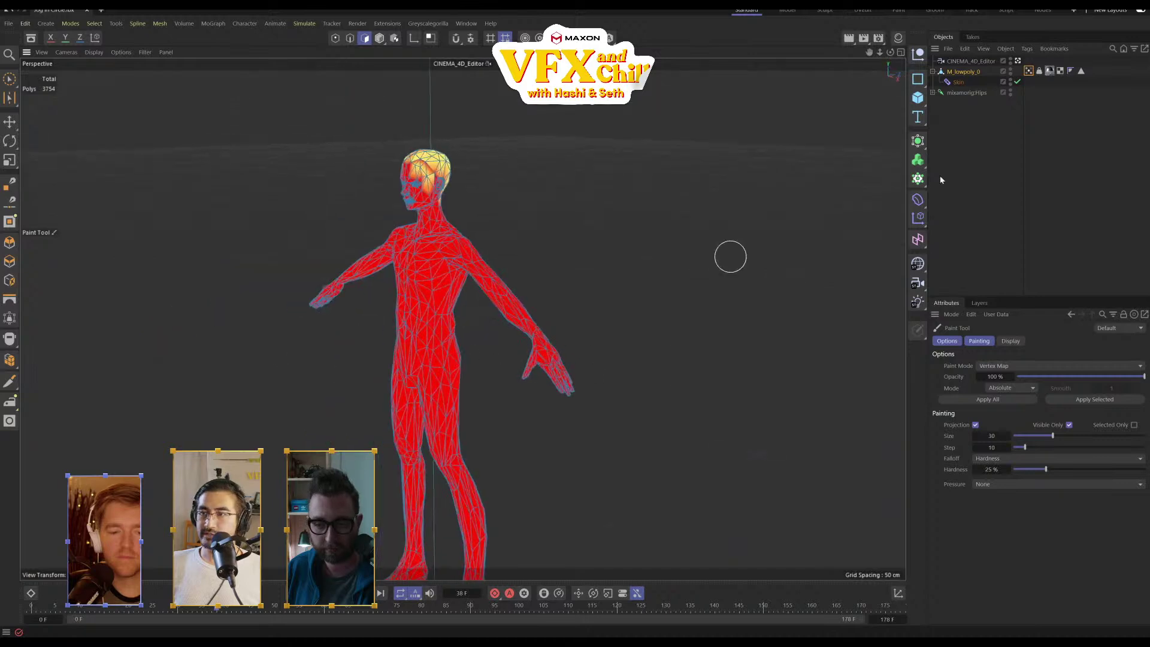
Add a Pyro simulation tag to the M_lowpoly_0 mesh
left_click(1030, 72)
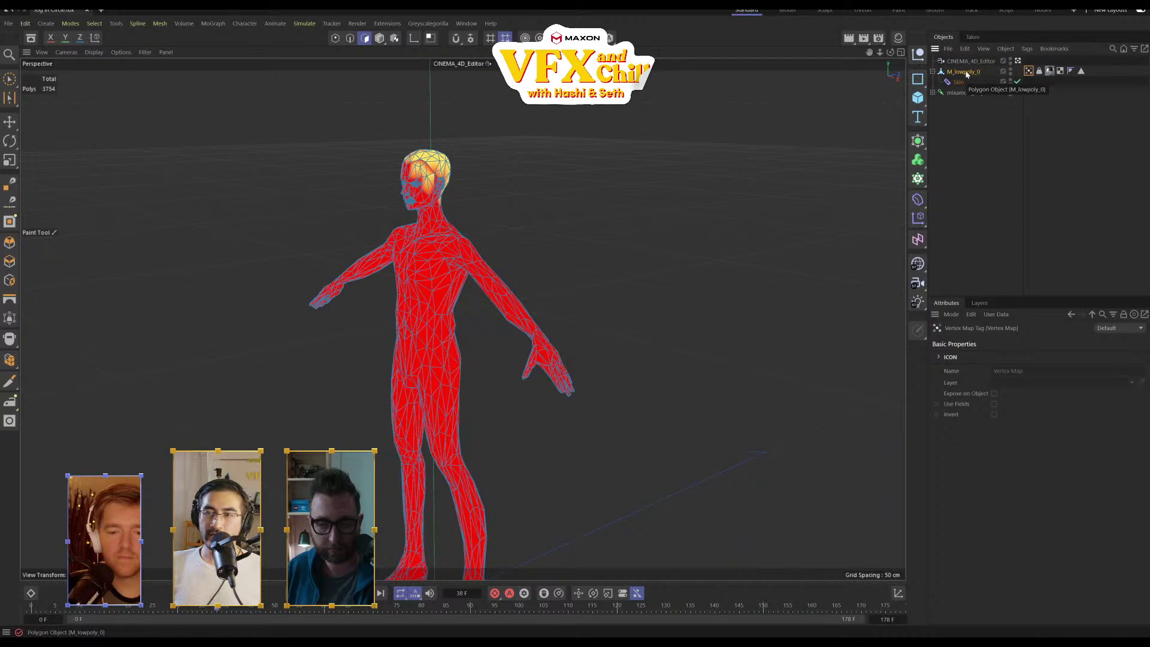
left_click(977, 141)
scroll(702, 189, "down", 4)
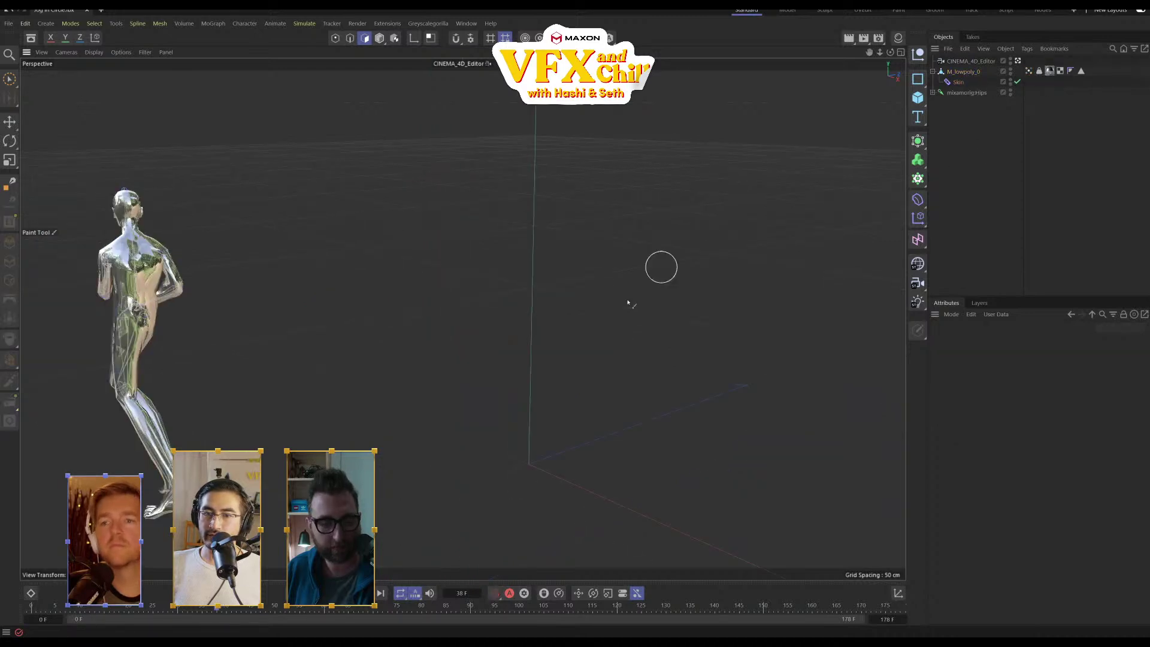
scroll(661, 267, "down", 2)
right_click(958, 61)
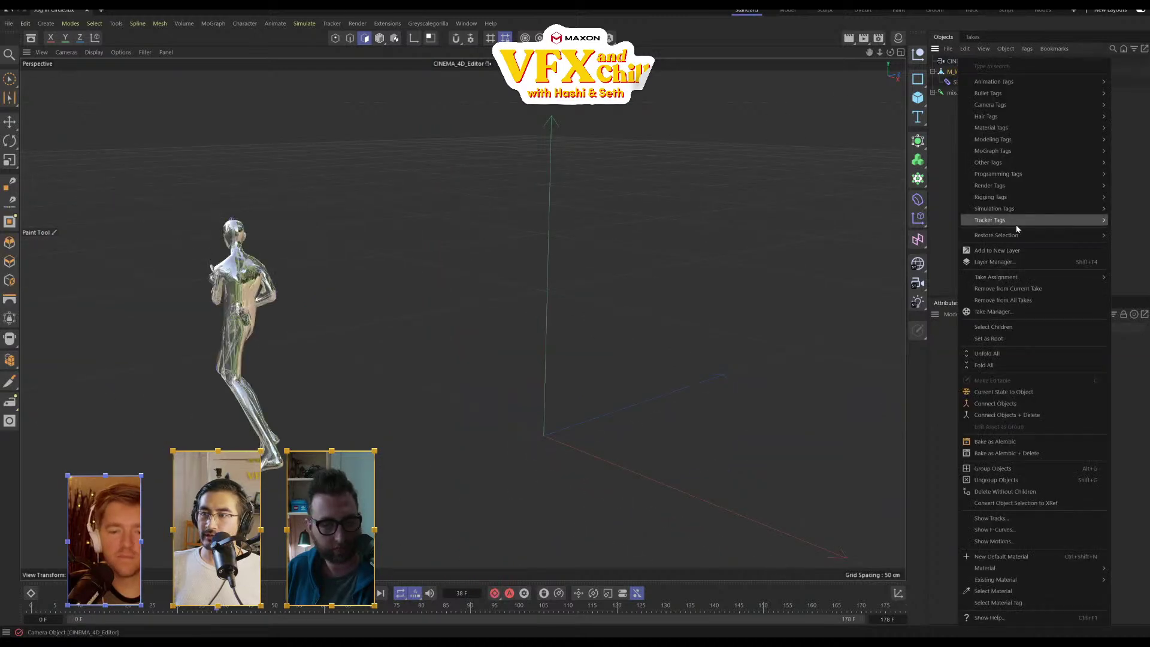
mouse_move(998, 190)
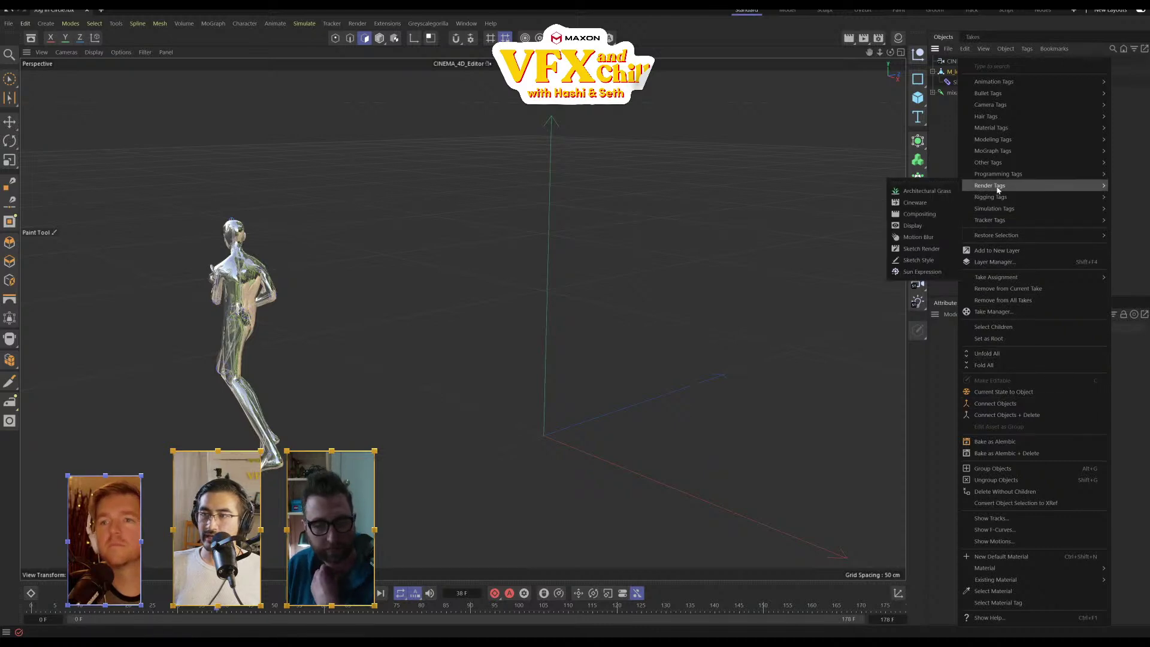
mouse_move(1001, 211)
left_click(926, 306)
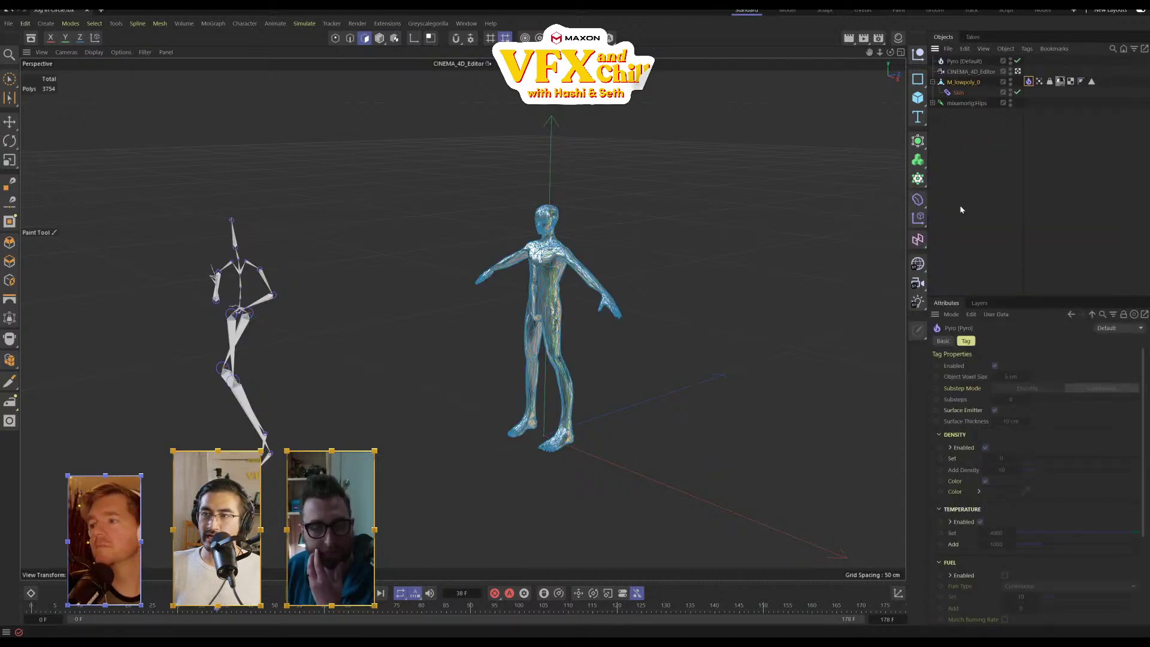
Select the Pyro (Default) object and save the project as a new incremental version
left_click(1015, 225)
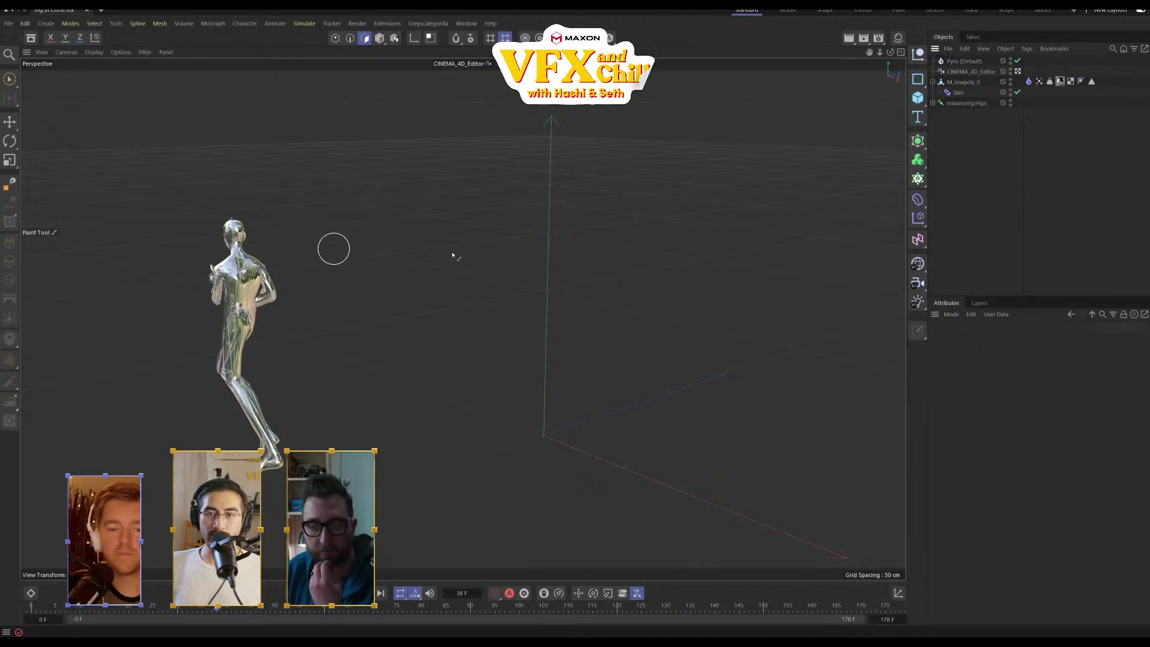
left_click(963, 63)
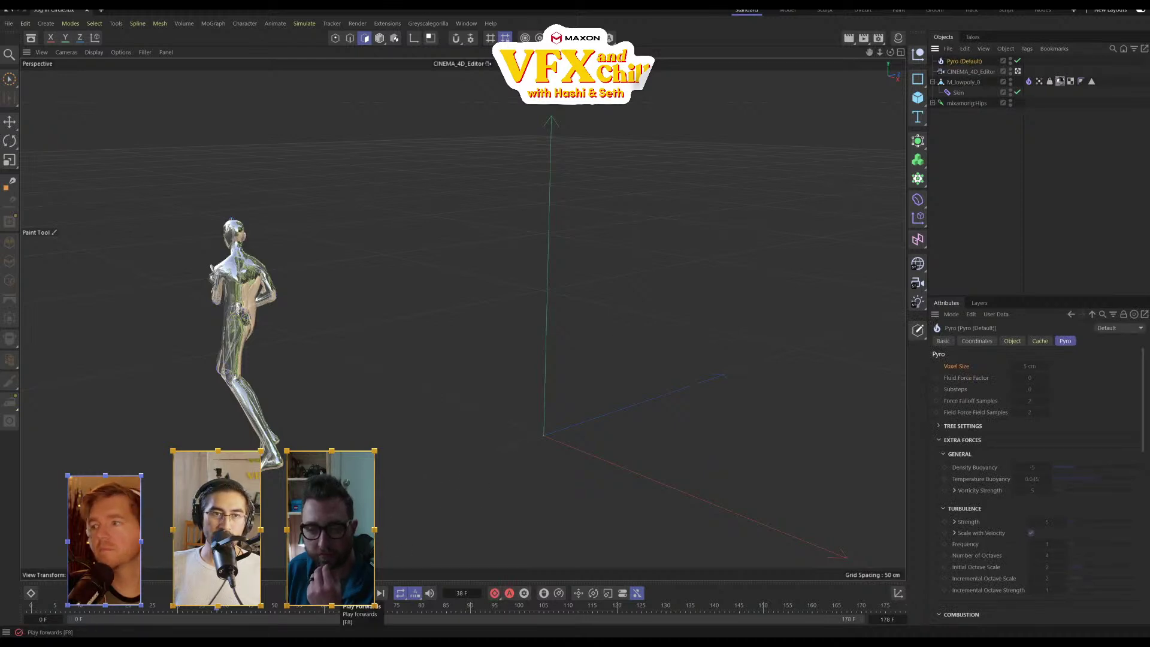
key("ctrl+alt+s")
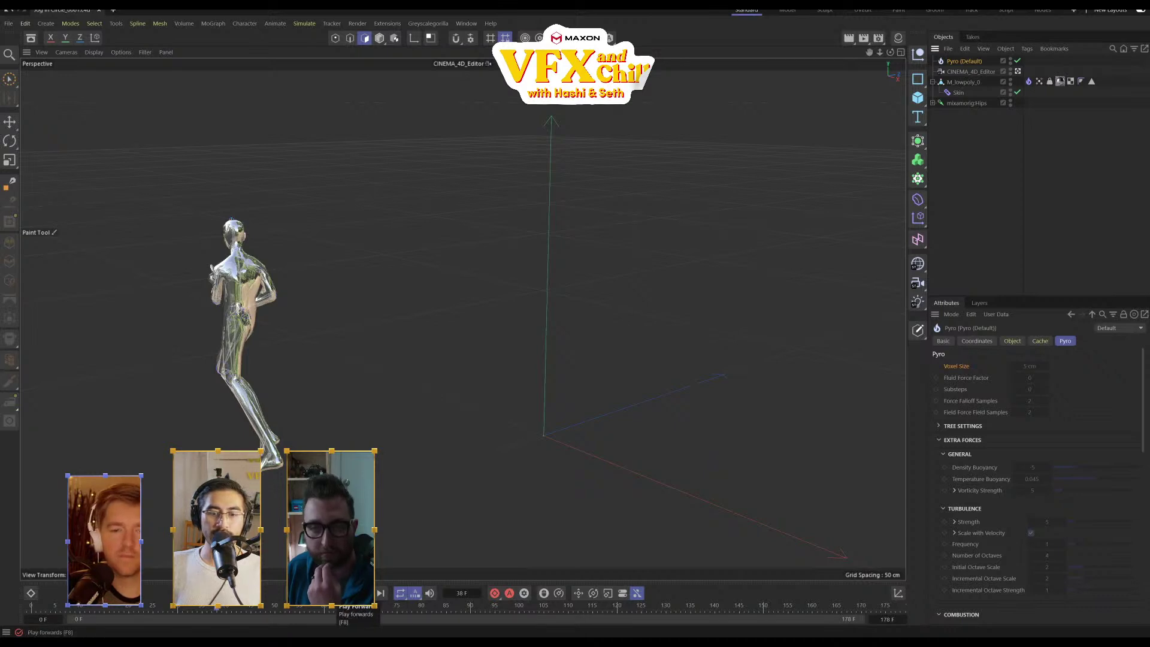
Play the Pyro simulation on the jogging figure from frame 0, examine the fire and smoke trail, and rewind to the start
left_click(292, 593)
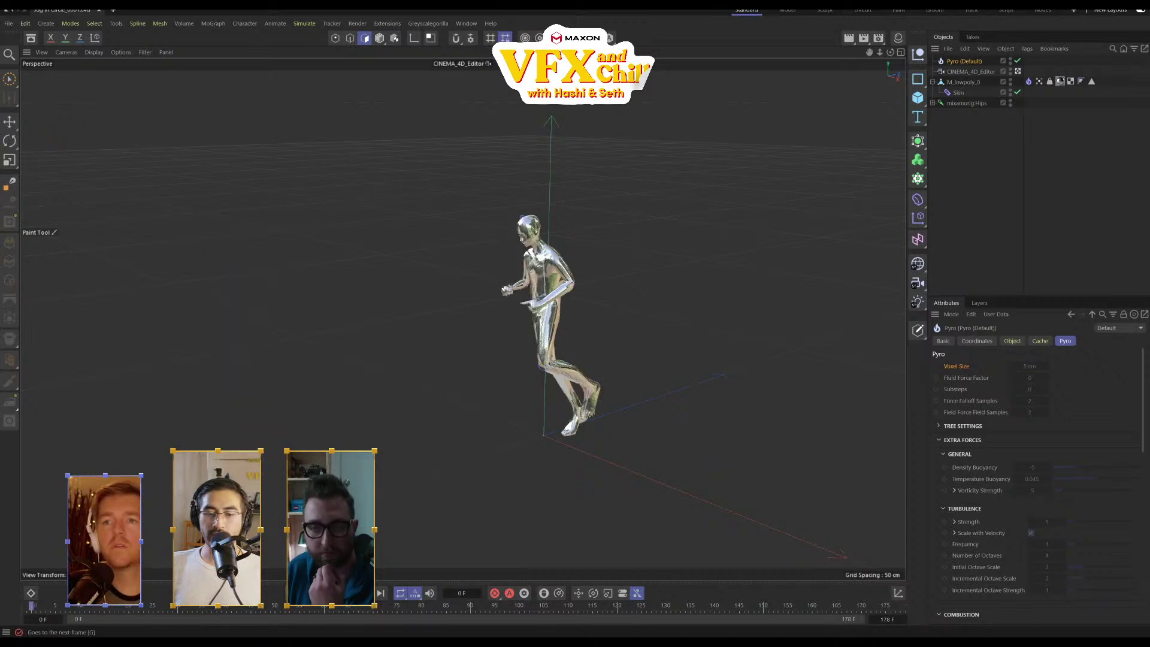
left_click(336, 593)
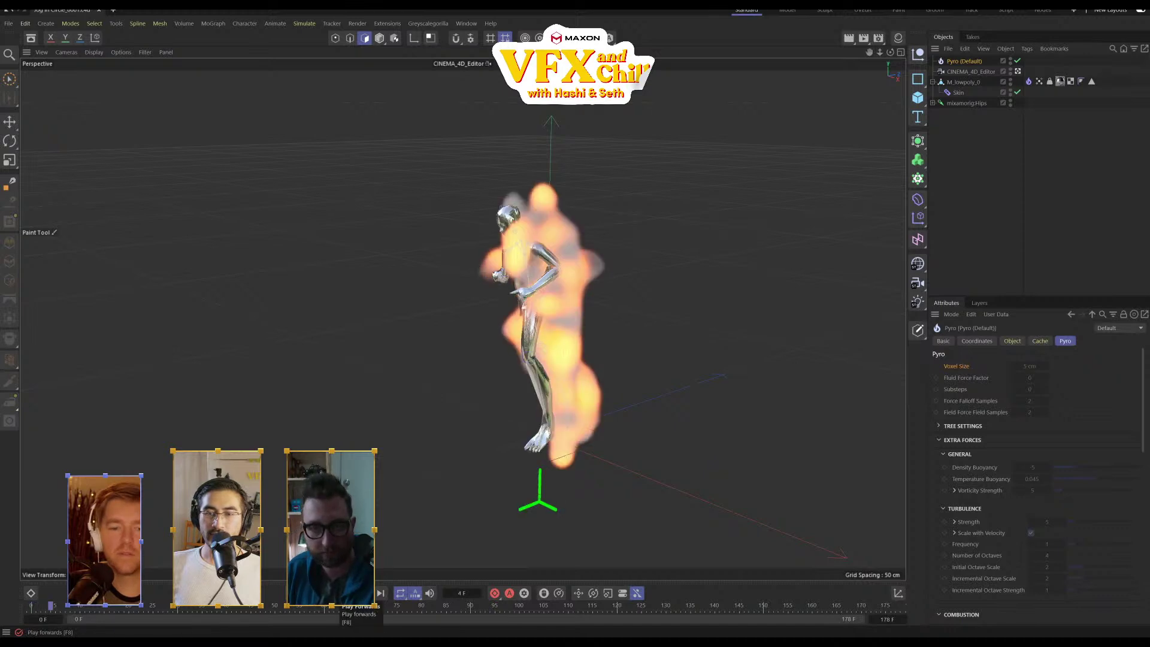
scroll(505, 381, "down", 4)
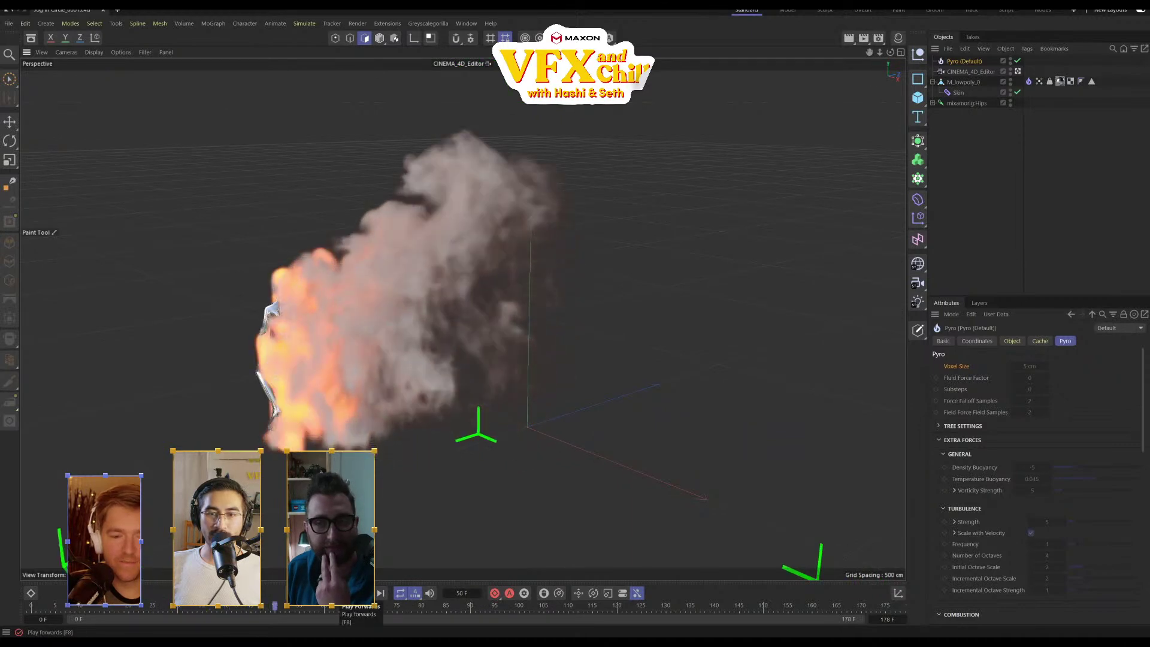
left_click(337, 593)
left_click_drag(41, 607, 15, 609)
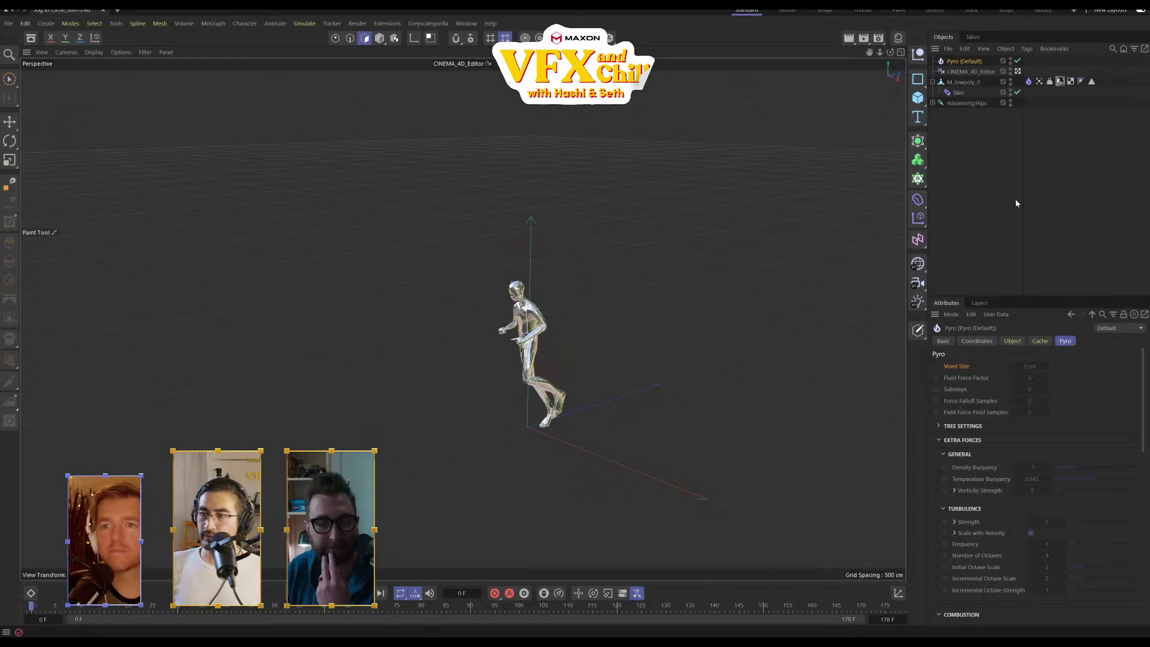
Examine the jogging figure at frame 0 from several angles and distances
left_click(1029, 82)
left_click(958, 62)
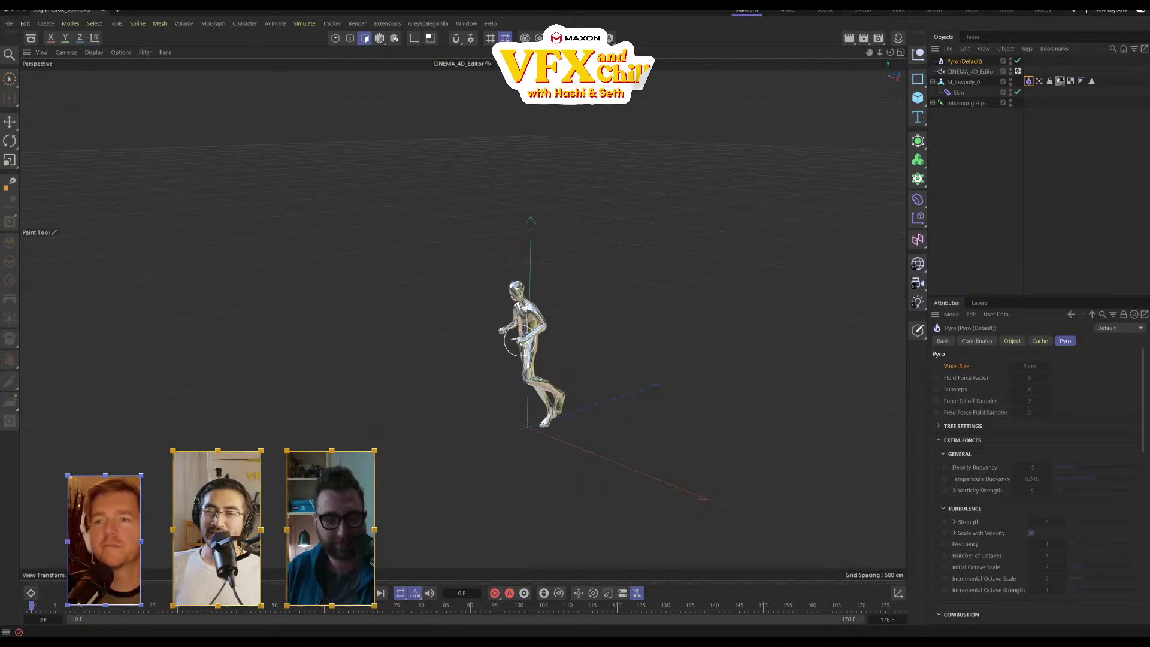
scroll(550, 360, "up", 6)
left_click_drag(558, 367, 681, 364, "alt")
middle_click_drag(509, 332, 558, 323, "alt")
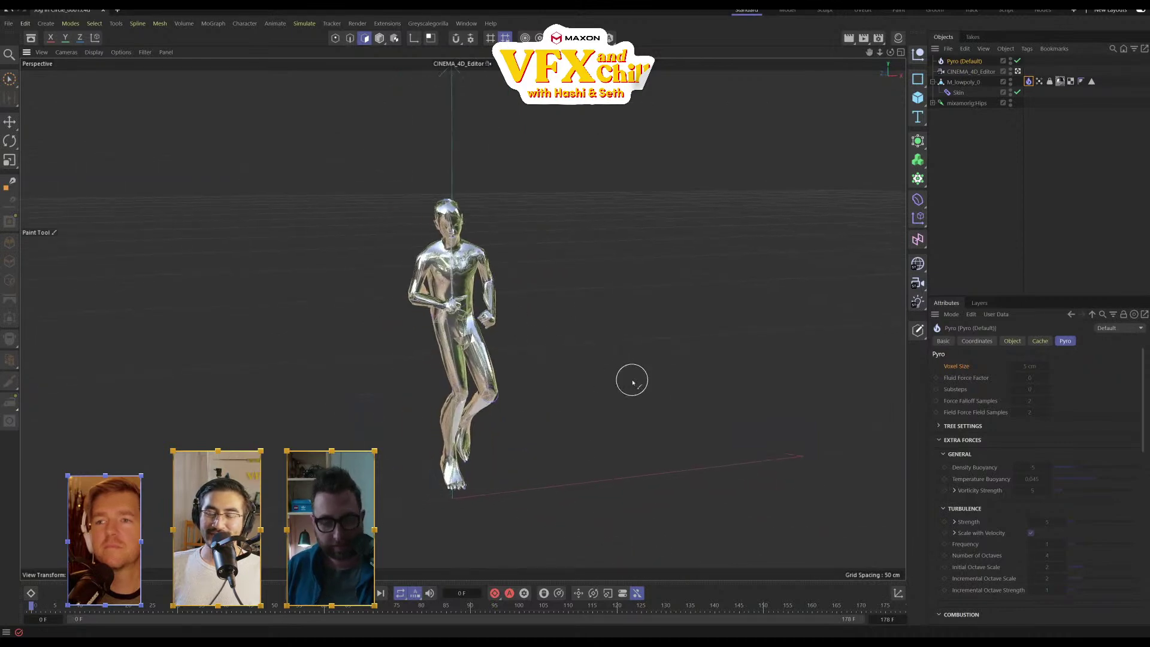
scroll(534, 285, "up", 5)
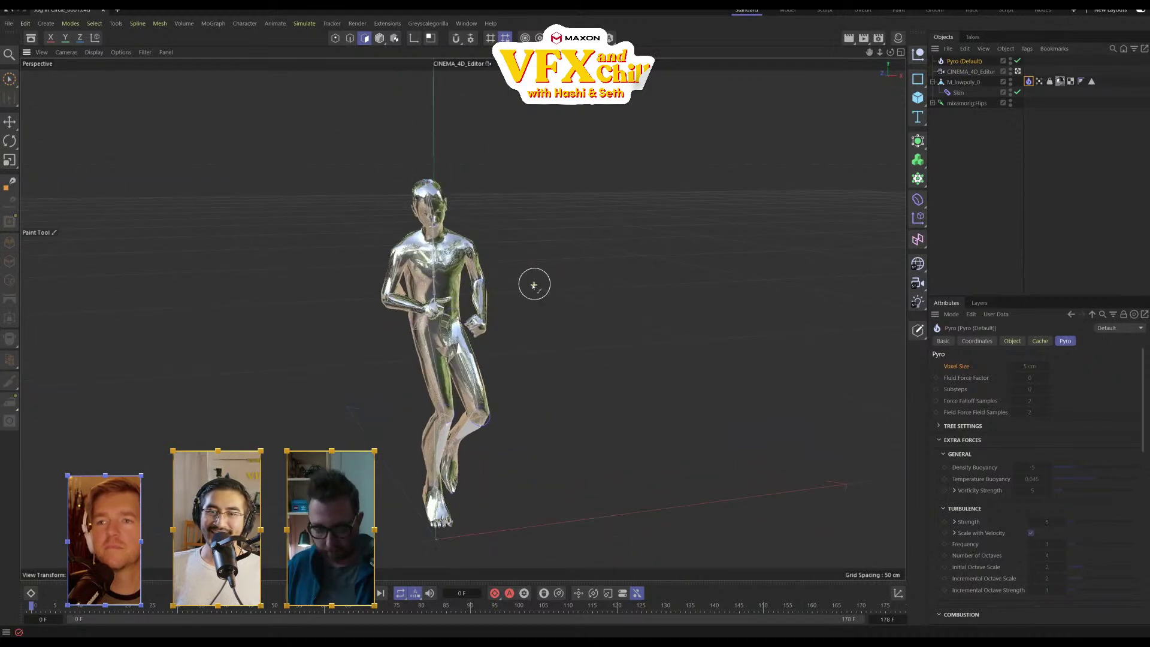
middle_click_drag(507, 271, 624, 334, "alt")
left_click_drag(623, 334, 527, 384, "alt")
scroll(526, 384, "down", 8)
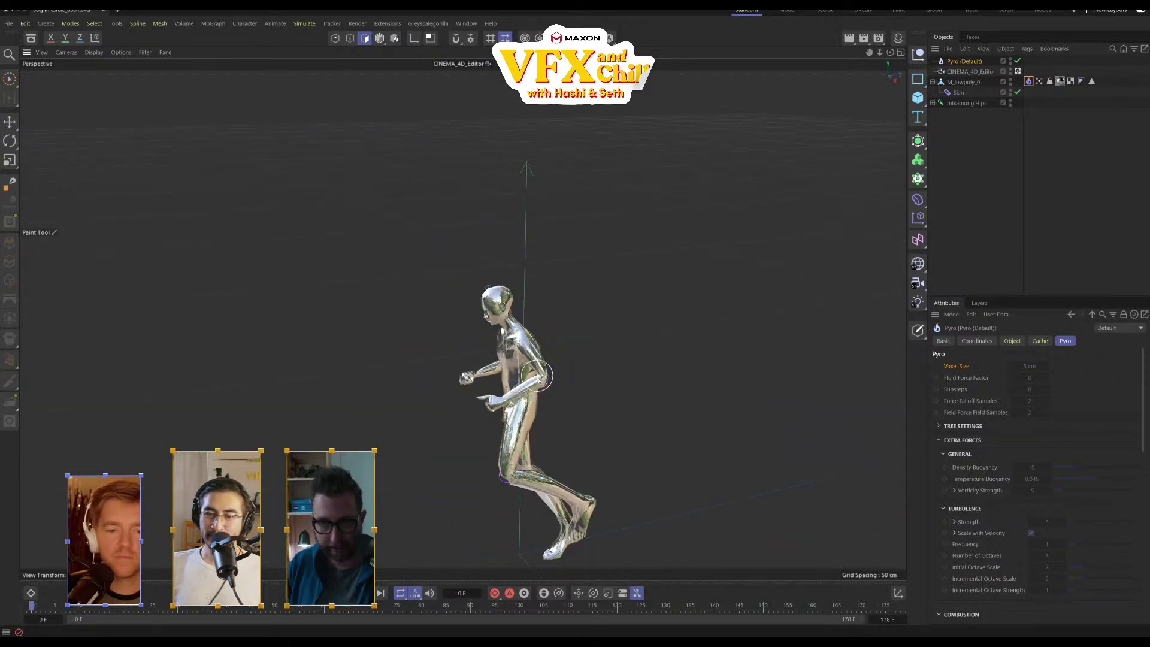
middle_click_drag(558, 412, 608, 352, "alt")
scroll(648, 356, "down", 3)
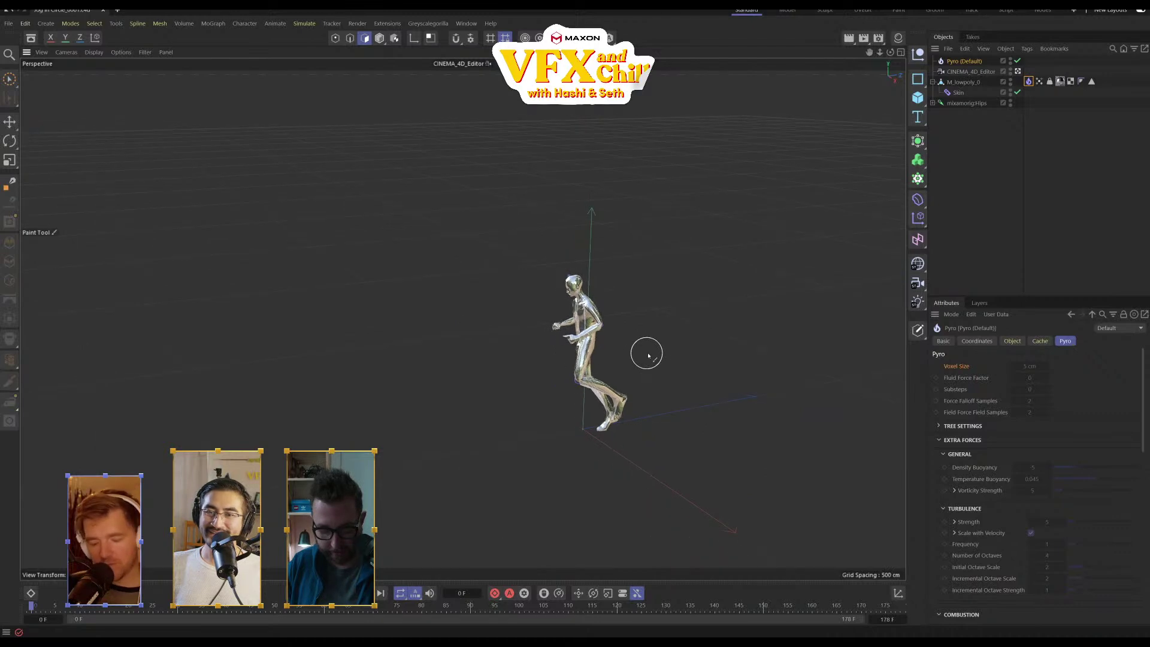
scroll(647, 355, "up", 3)
left_click(981, 82)
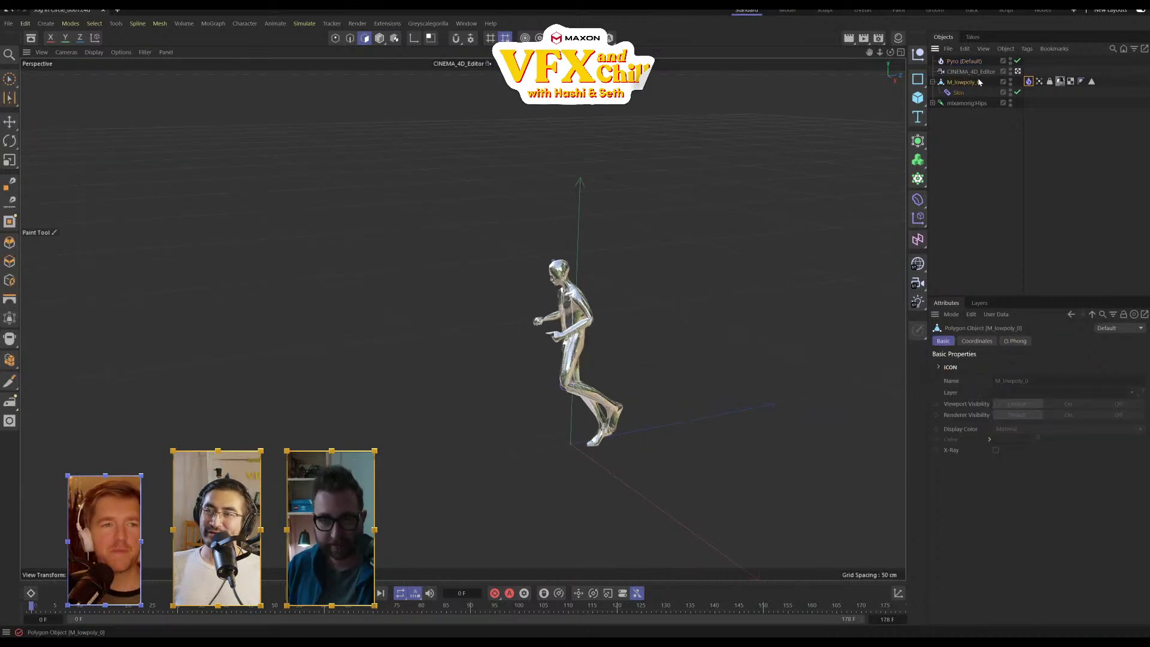
left_click(1052, 163)
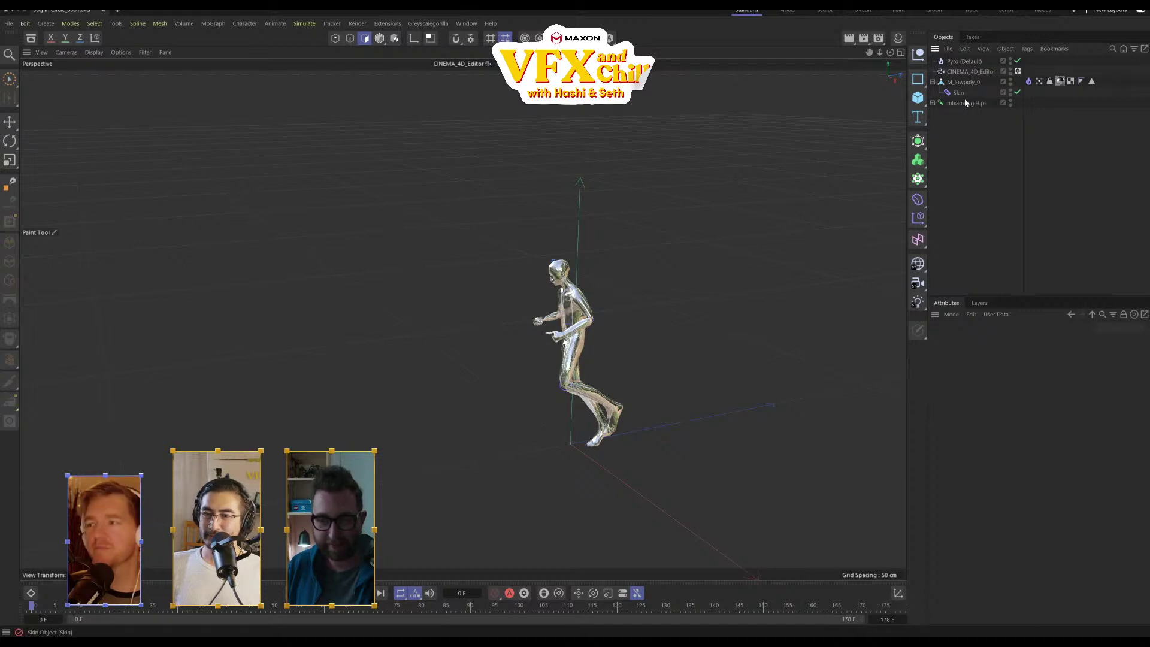
mouse_move(627, 371)
left_mouse_down("alt")
mouse_move(753, 377)
mouse_move(690, 380)
left_mouse_up("alt")
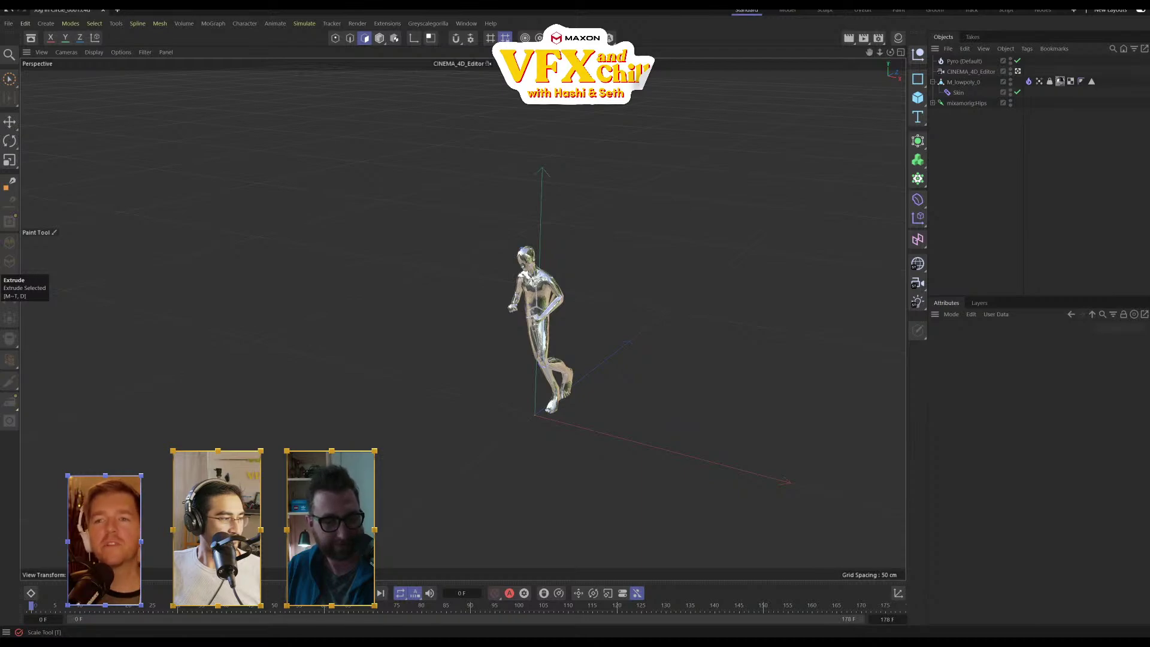
Bring up the browser window with the Terminator 2 Robert Patrick scanning video and view it full size
left_click_drag(0, 324, 596, 223)
double_click(595, 224)
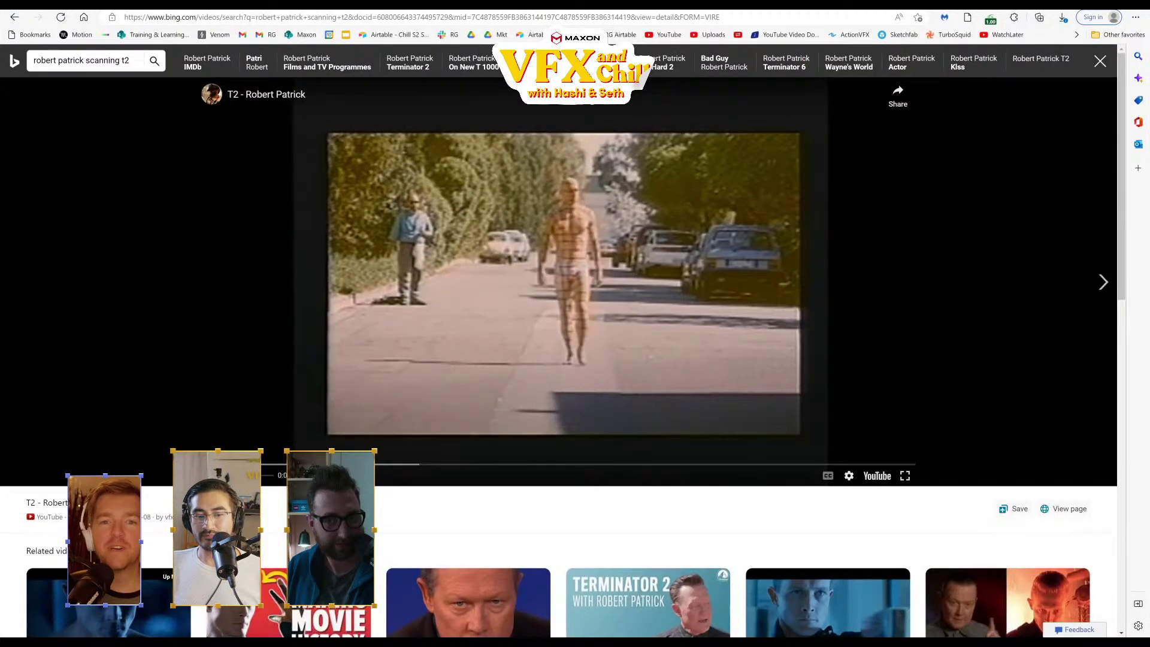
Watch the Robert Patrick scanning video full screen, skip to its end, and look through the related videos
left_click(905, 475)
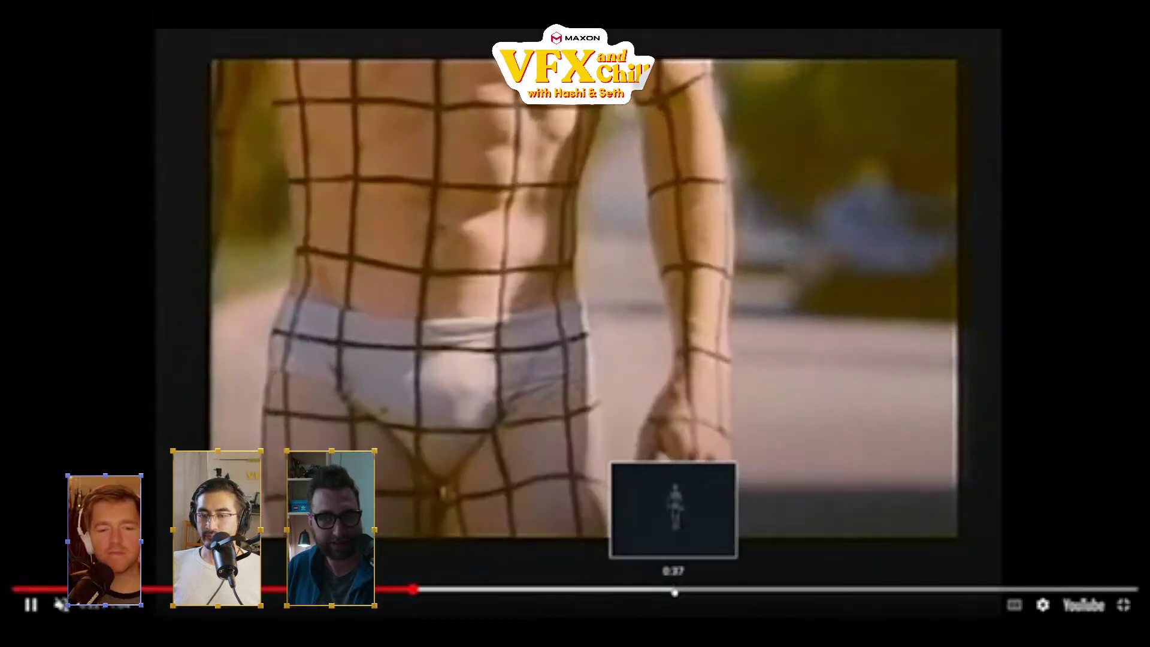
left_click(674, 608)
left_click_drag(674, 590, 1105, 590)
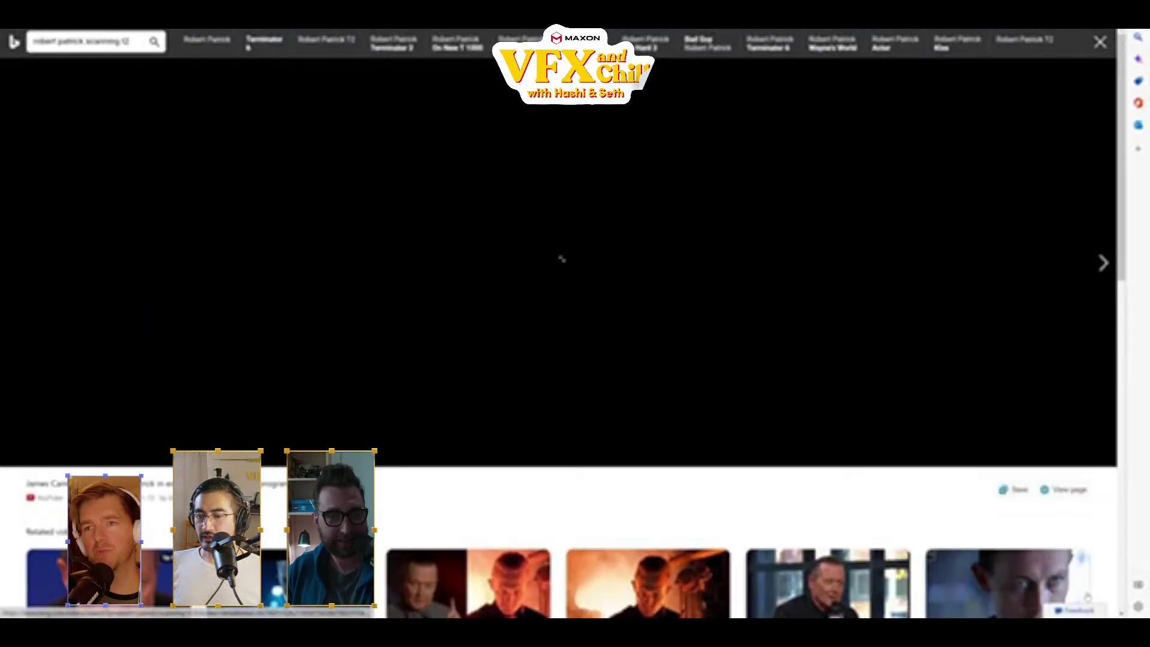
scroll(447, 347, "down", 6)
scroll(447, 346, "down", 7)
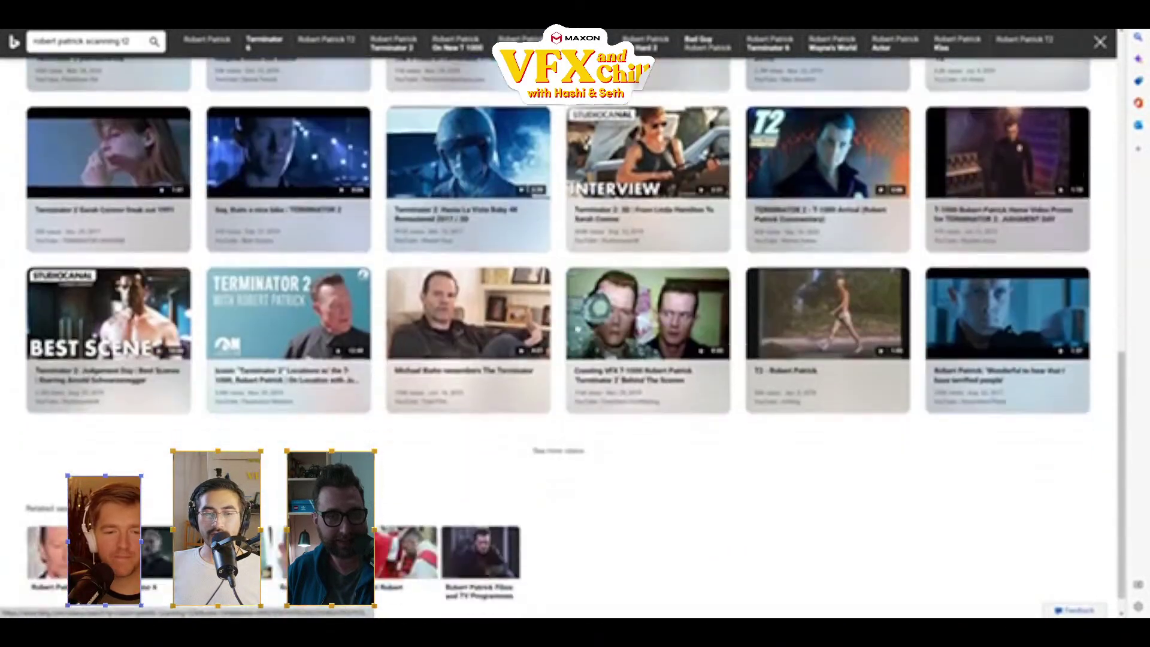
scroll(563, 335, "up", 5)
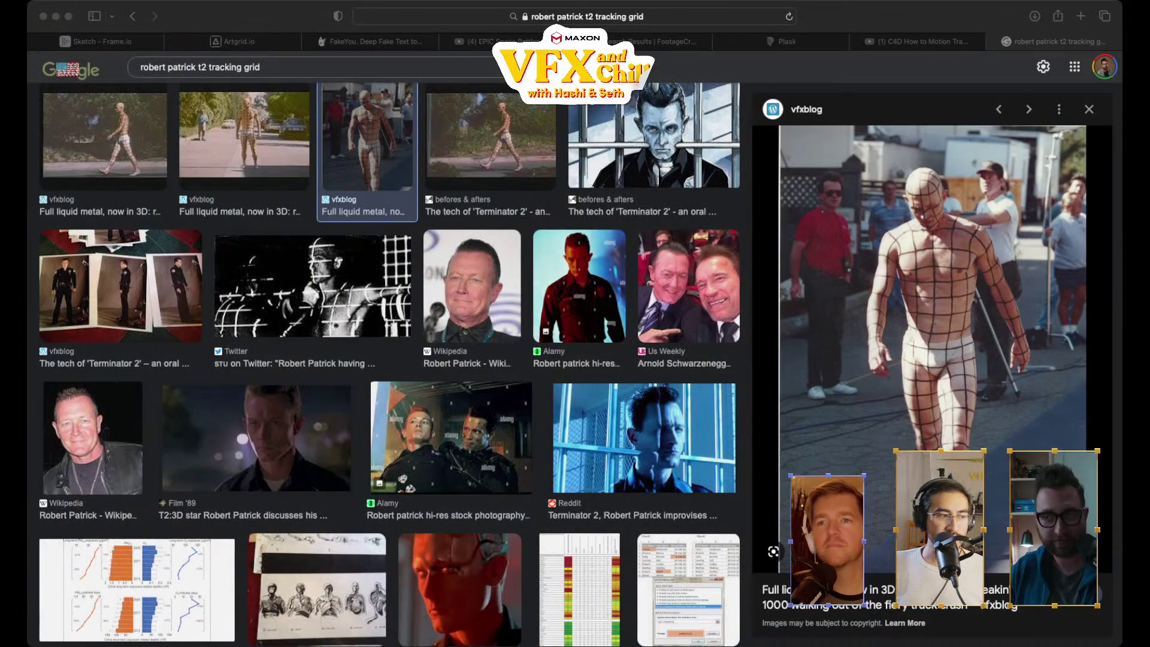
Switch to the browser window with the "robert patrick t2 tracking grid" image results and preview the Twitter and American Cinematographer light-grid pictures
key("super+Tab")
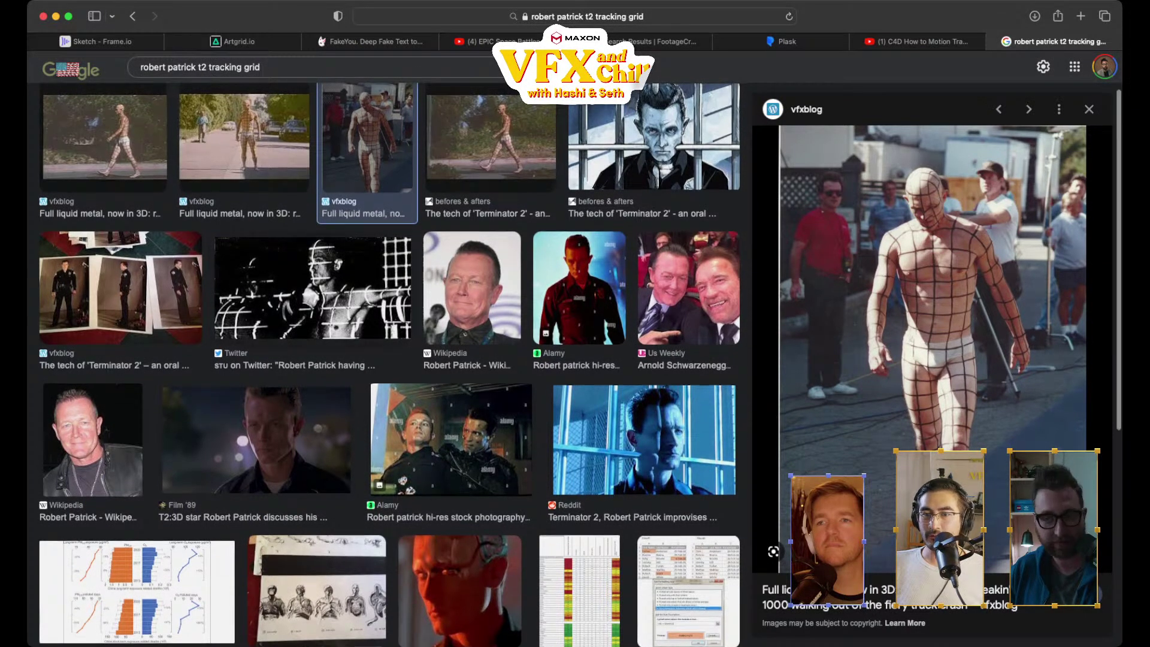
left_click(313, 288)
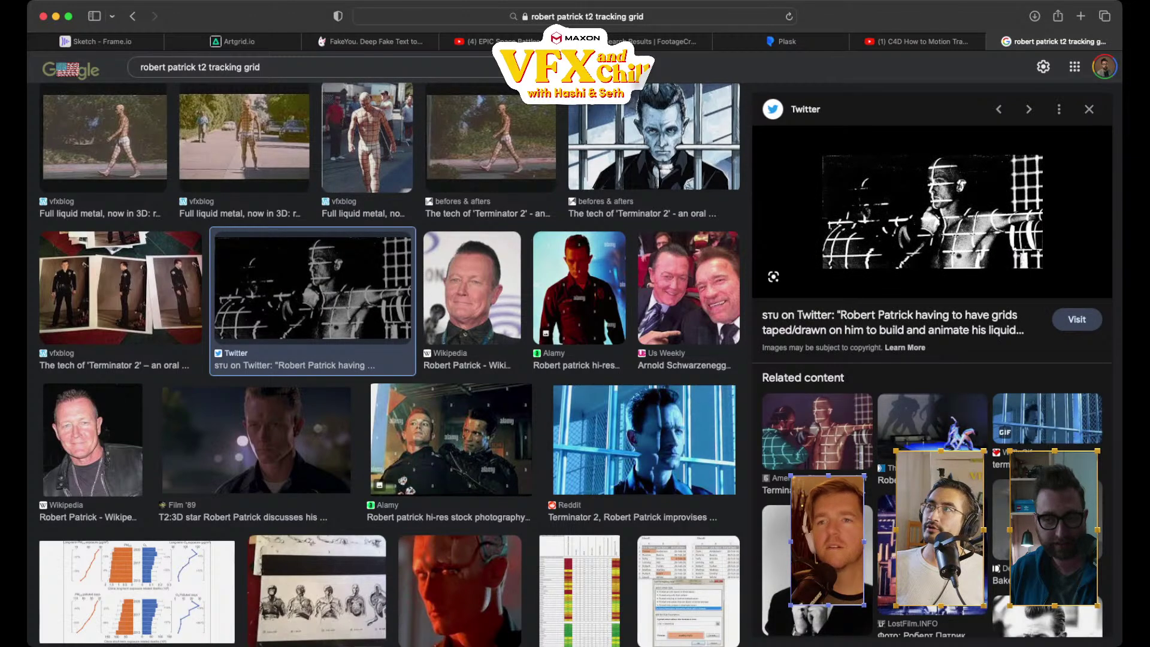
left_click(816, 432)
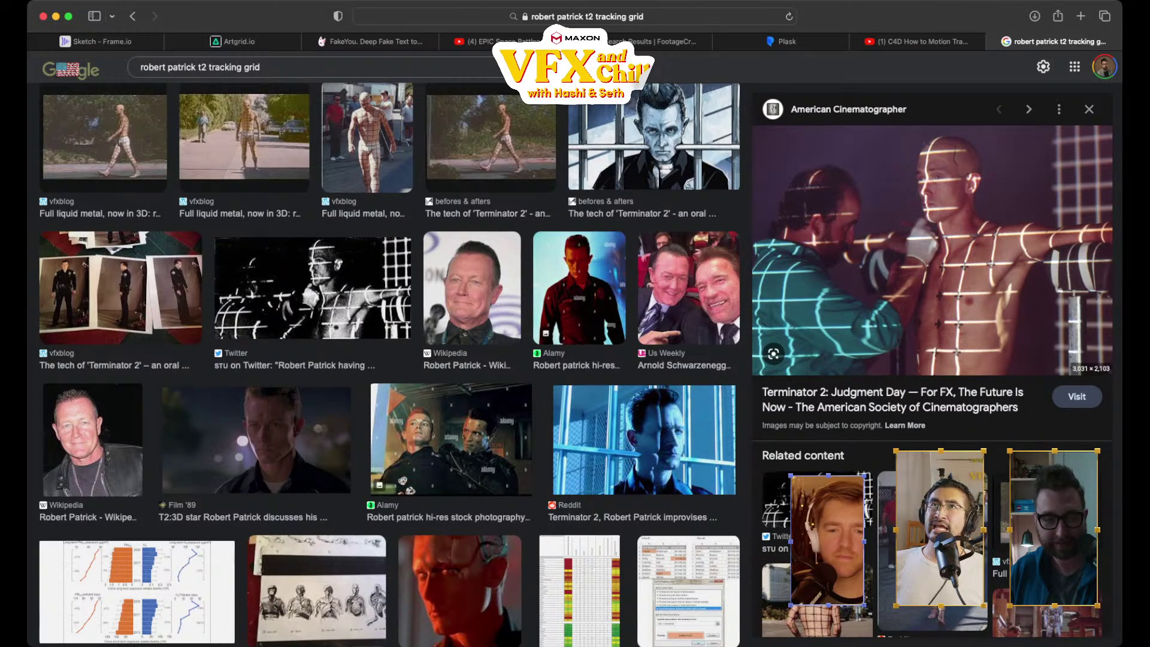
scroll(932, 359, "down", 5)
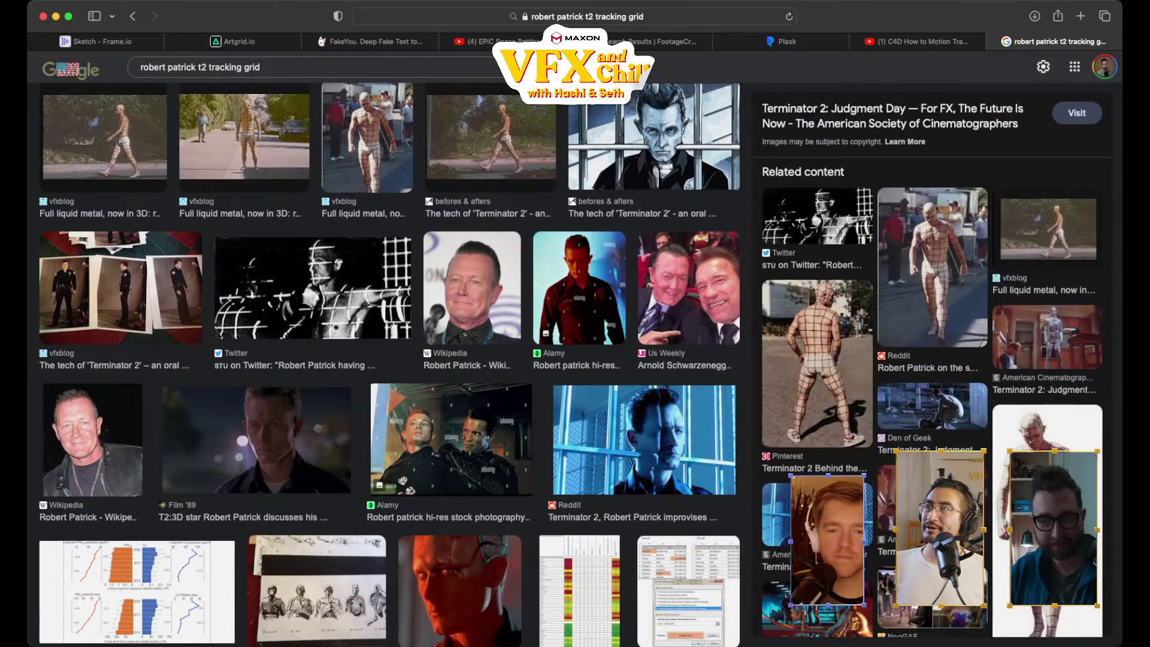
scroll(933, 360, "up", 1)
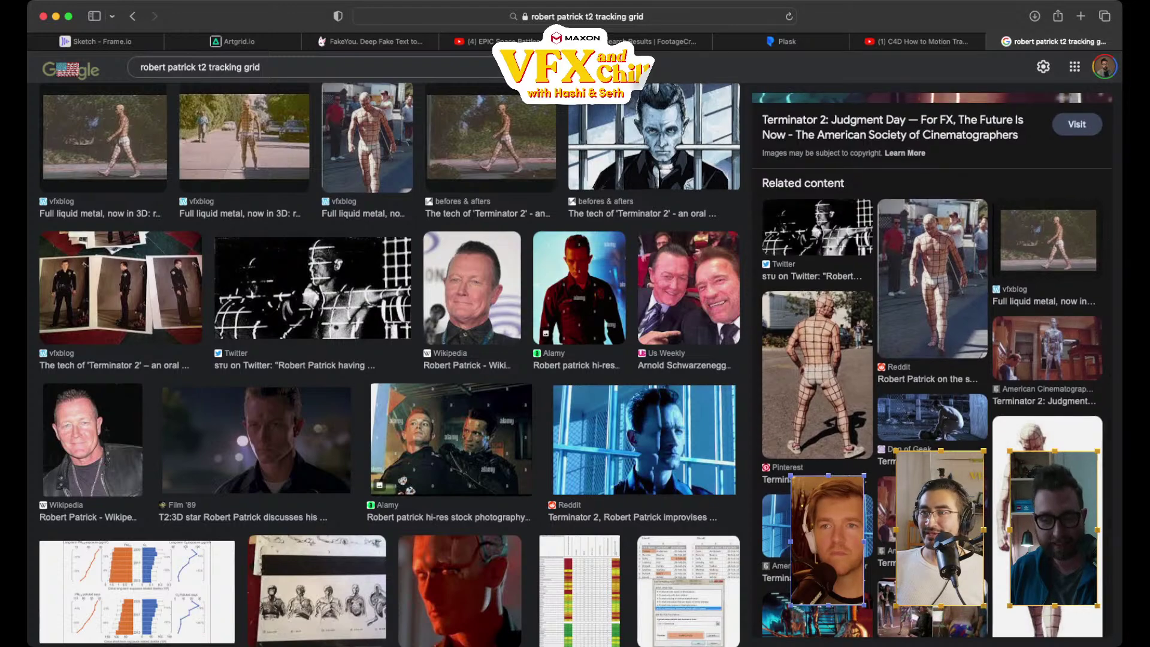
scroll(932, 360, "up", 5)
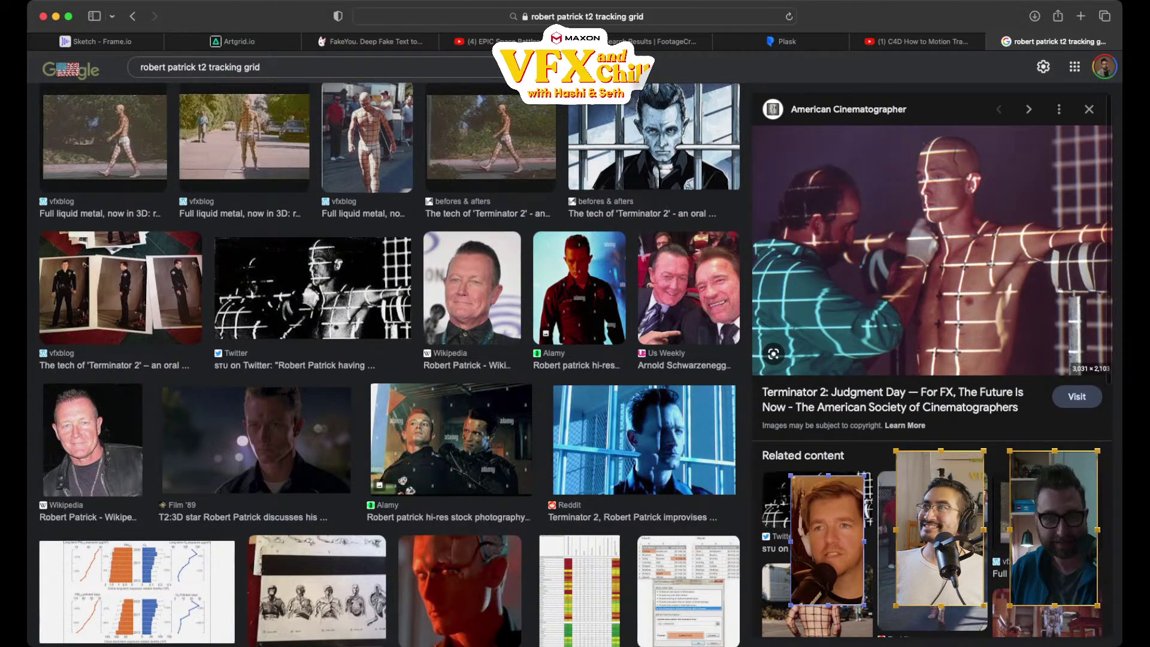
scroll(932, 360, "up", 1)
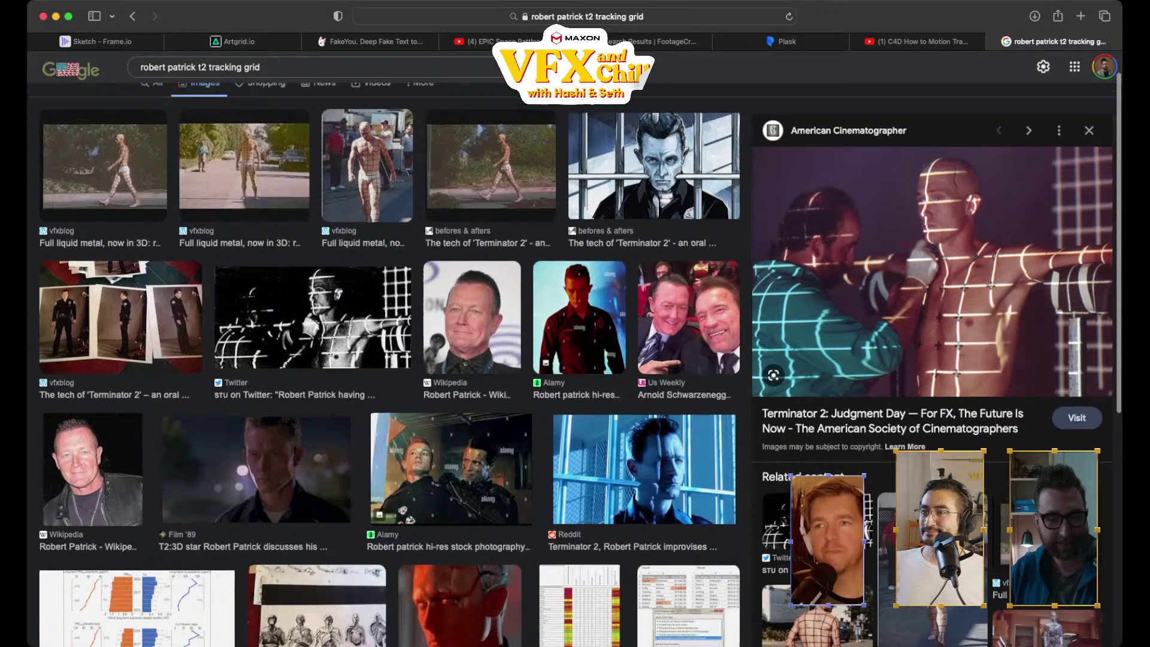
Look through the remaining image results and related pictures, and preview the Reddit cutout of the actor with the body grid
scroll(932, 359, "down", 10)
scroll(932, 360, "up", 3)
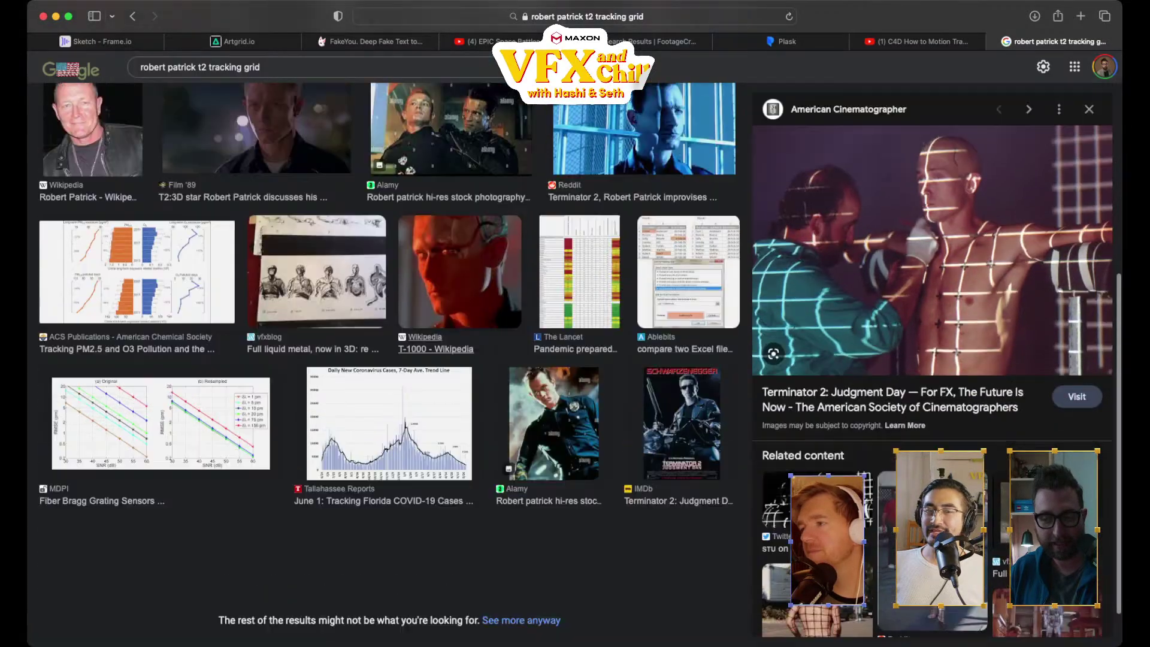
scroll(932, 360, "down", 5)
scroll(932, 360, "up", 1)
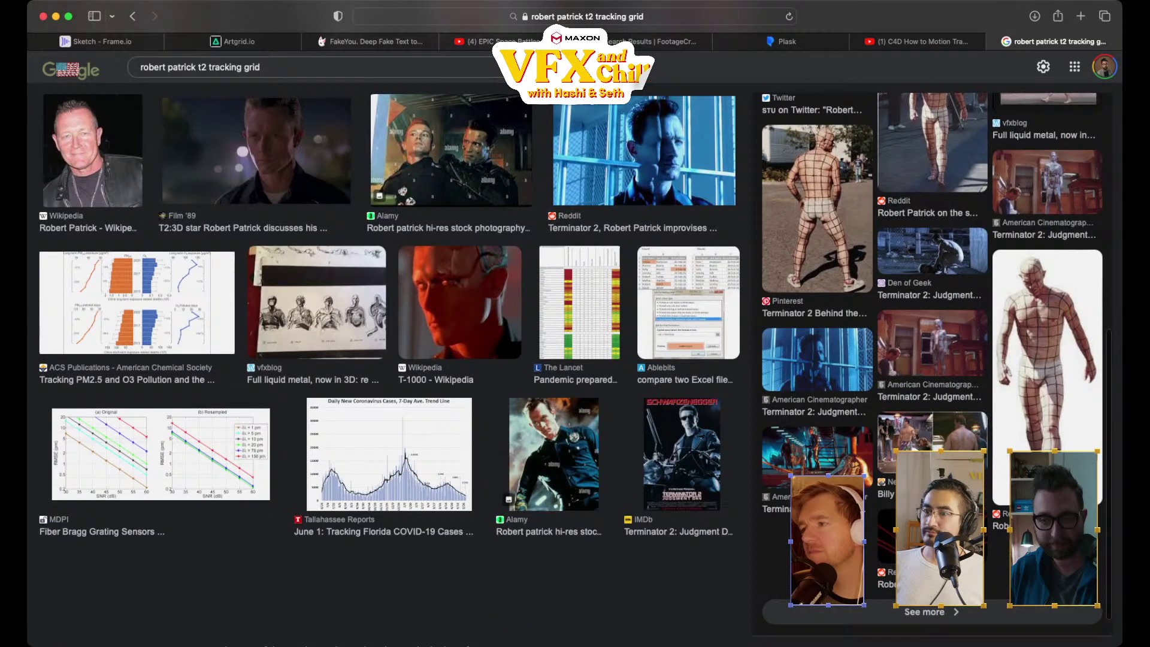
left_click(1048, 335)
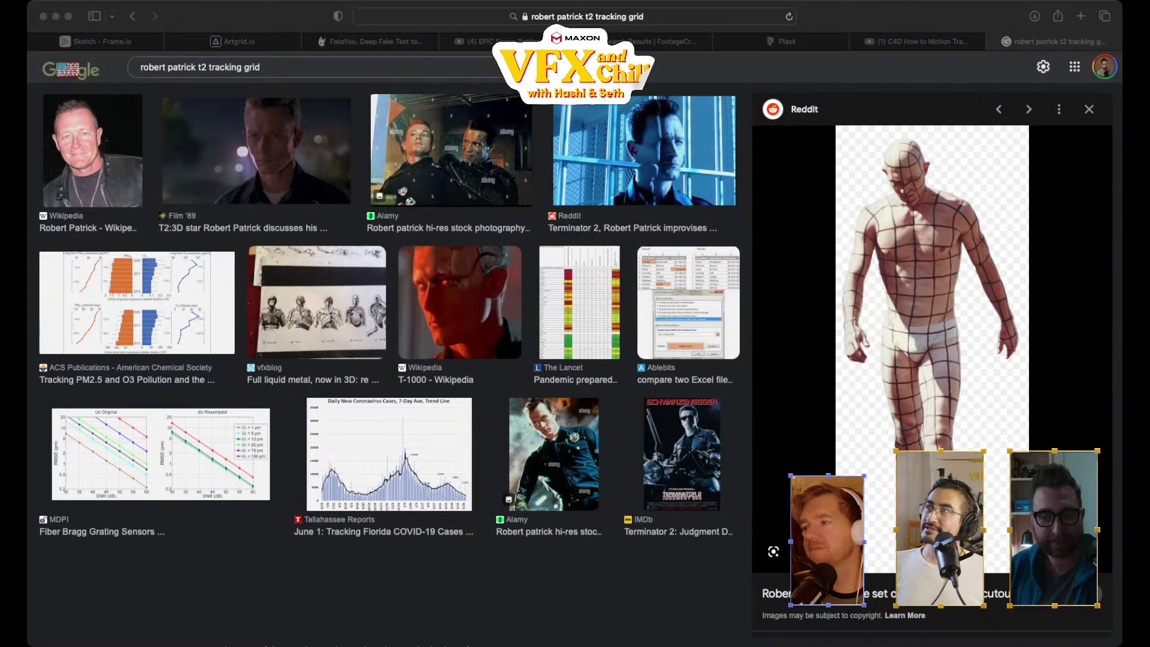
left_click_drag(903, 189, 903, 190)
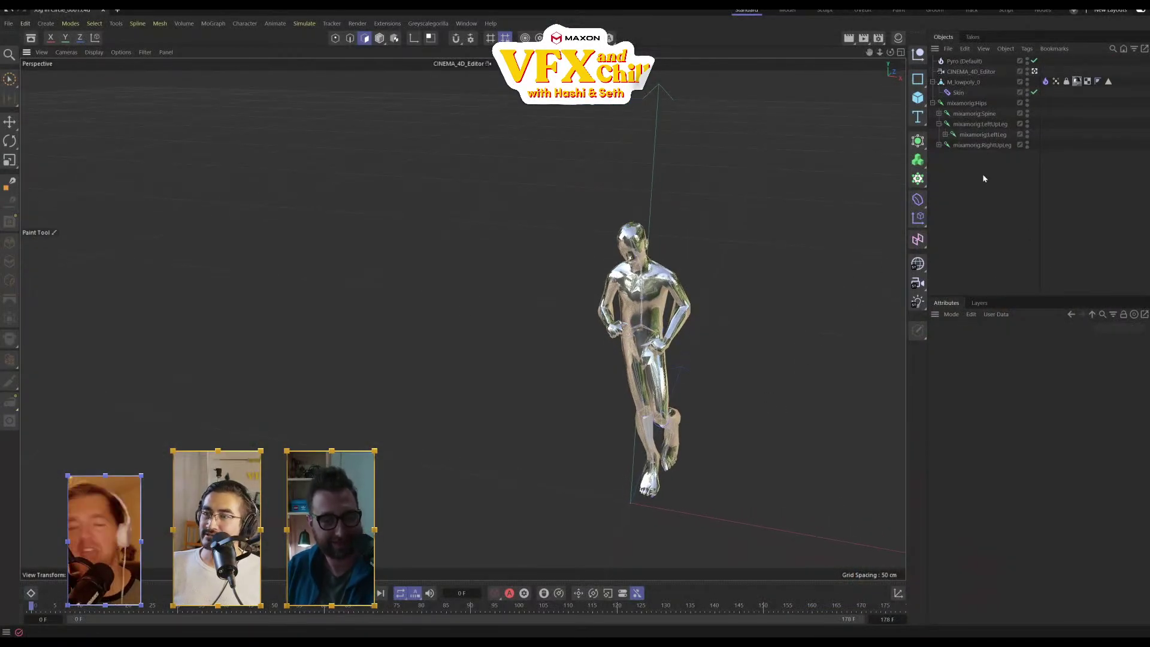
Switch to Cinema 4D and inspect the greyed-out settings of the figure, the Pyro (Default) object and the project's simulation scene
left_click(965, 84)
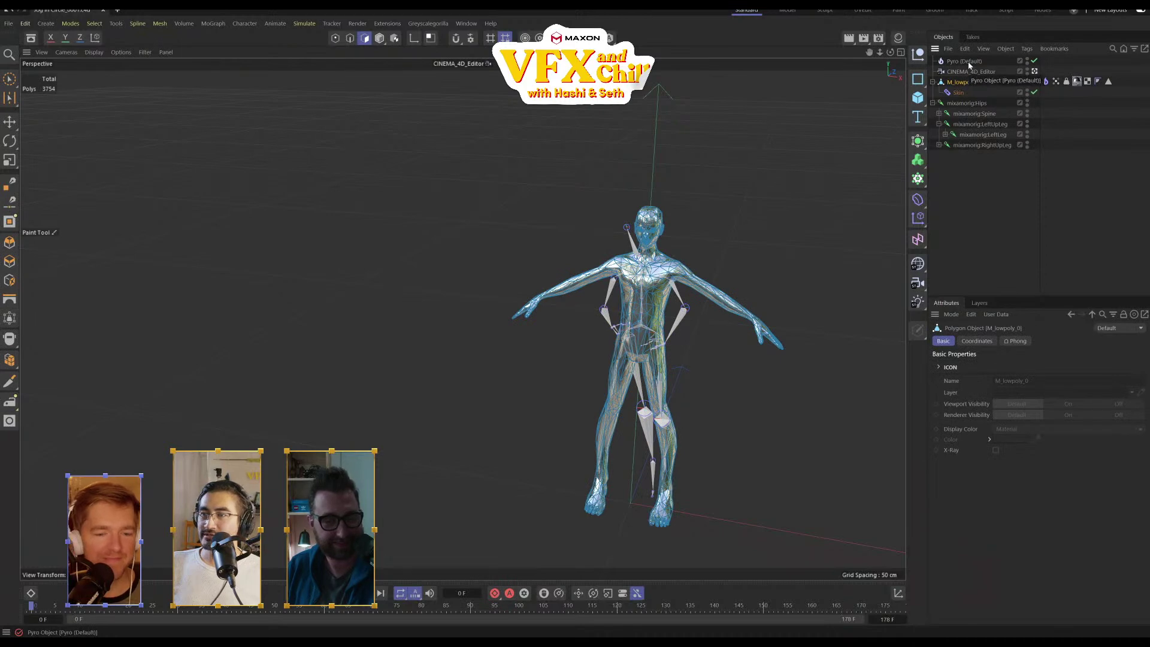
left_click(968, 62)
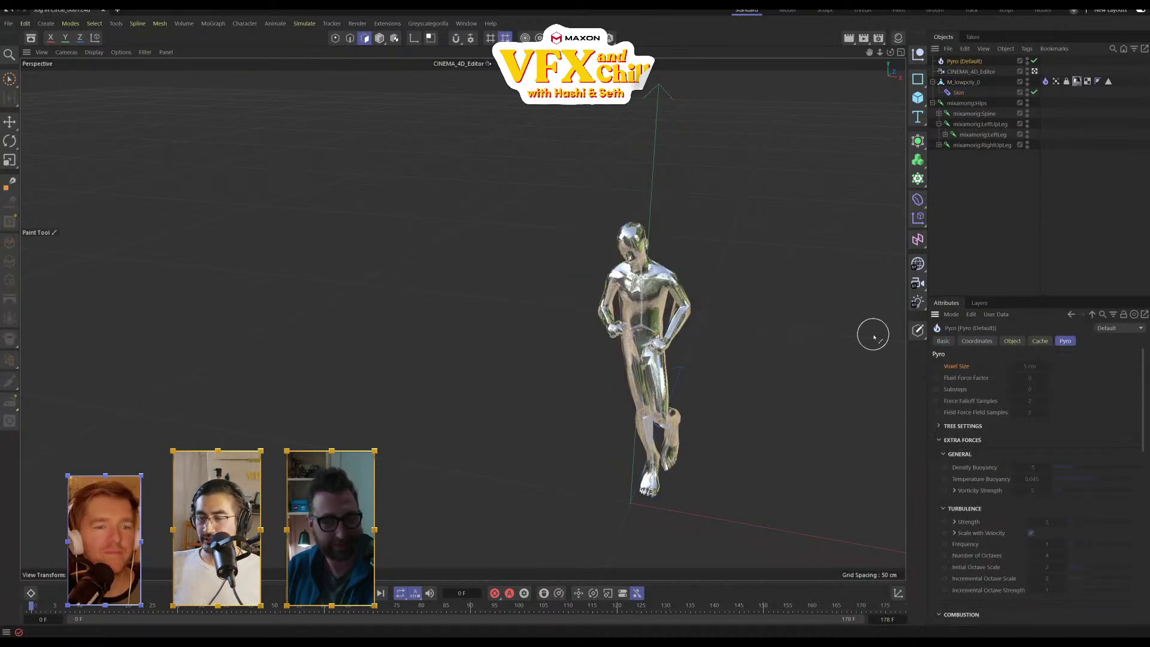
key("ctrl+d")
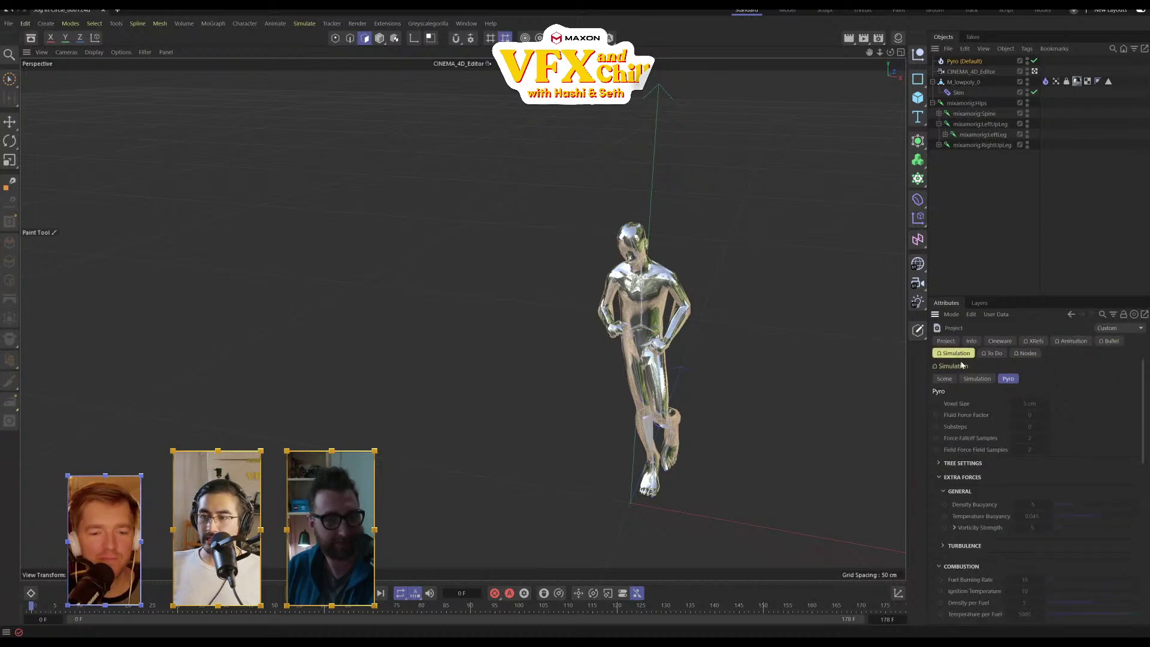
left_click(945, 379)
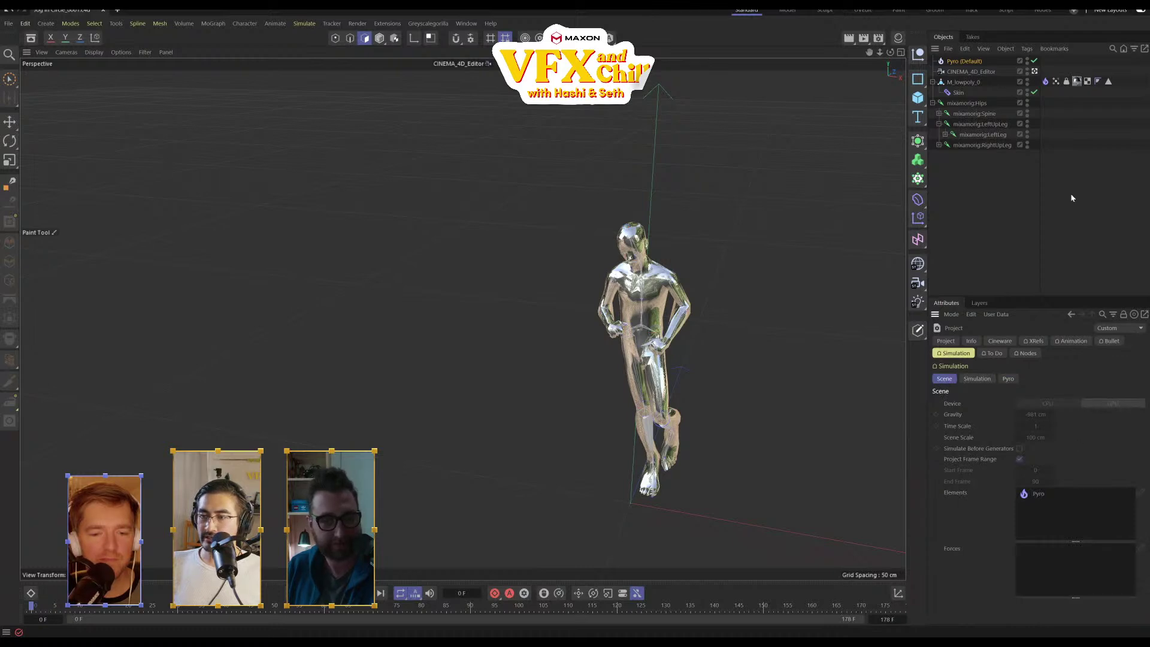
left_click(980, 381)
left_click(939, 381)
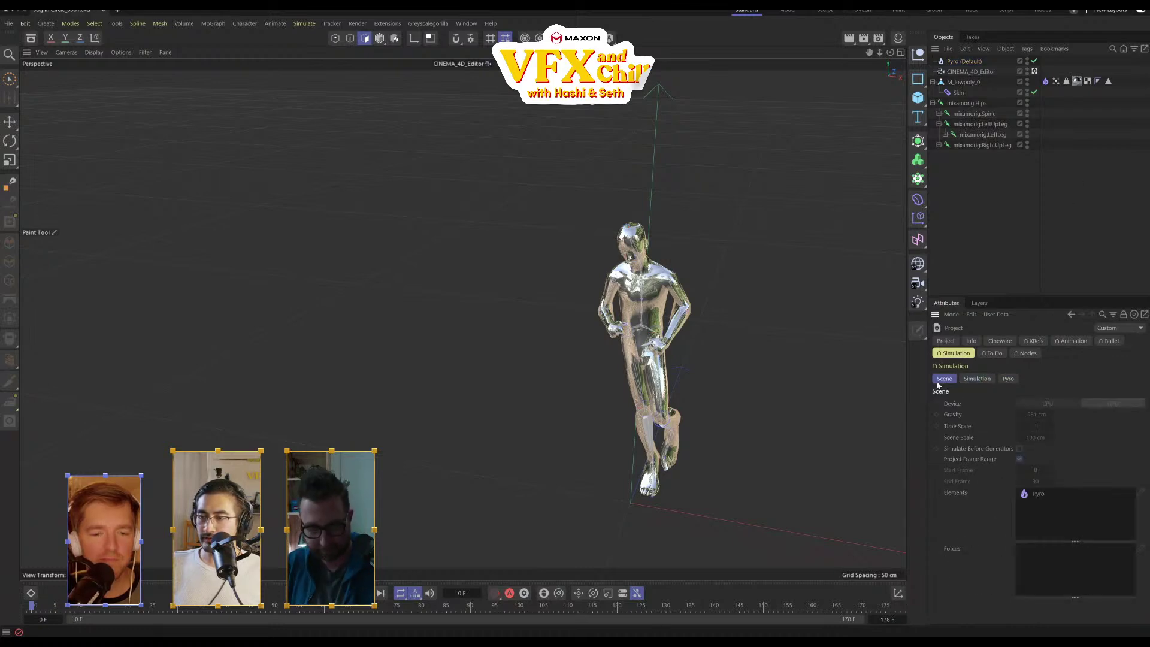
left_click(1010, 379)
left_click(955, 383)
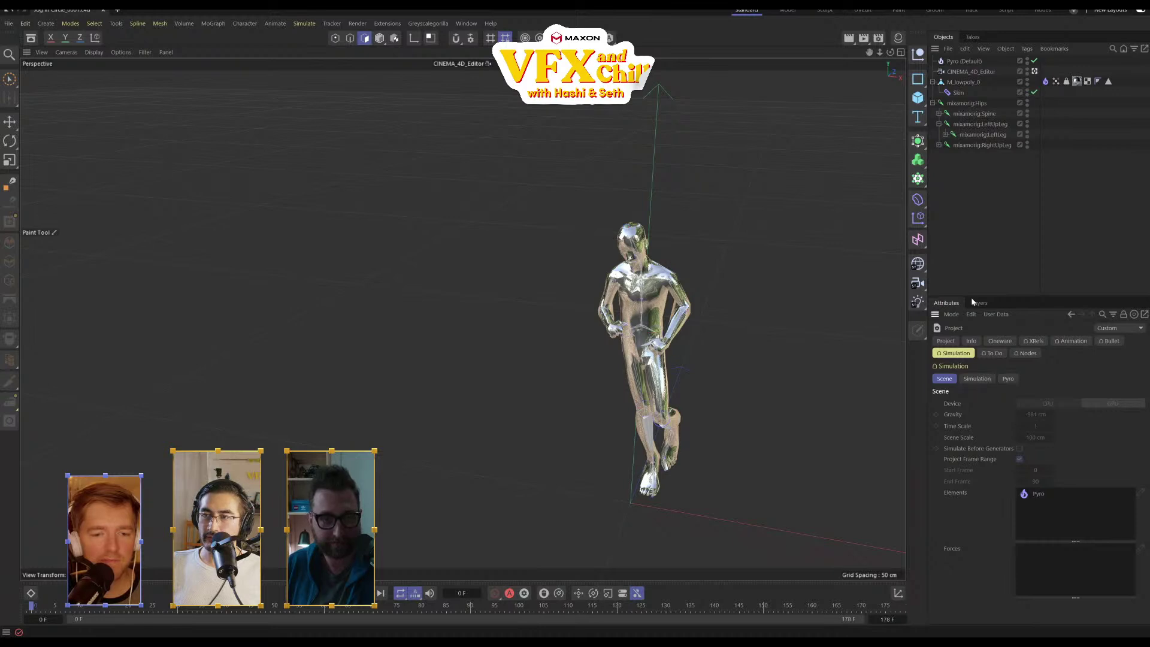
Turn off the override lock in the Takes manager and return to the object list
left_click(973, 38)
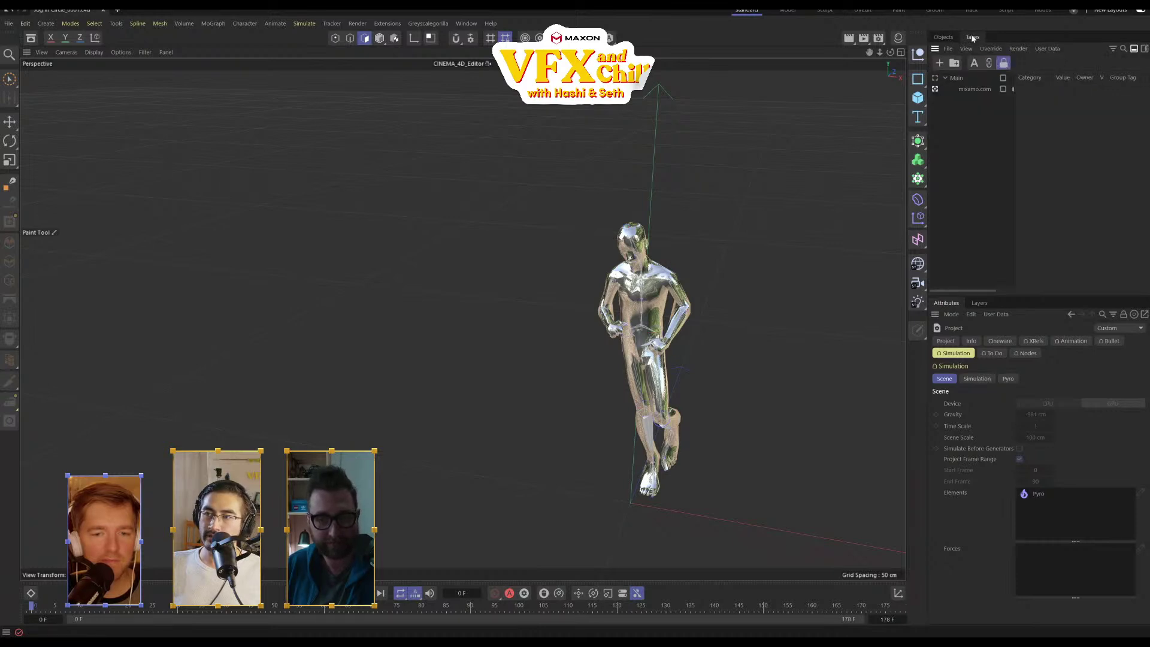
left_click(1005, 64)
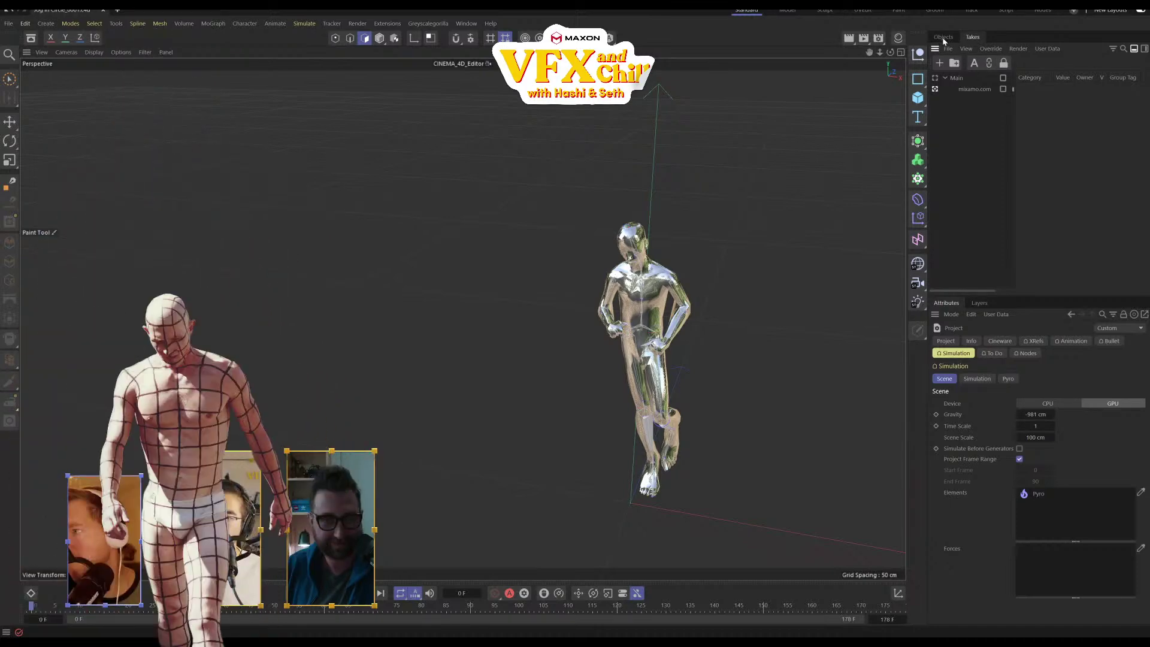
left_click(944, 37)
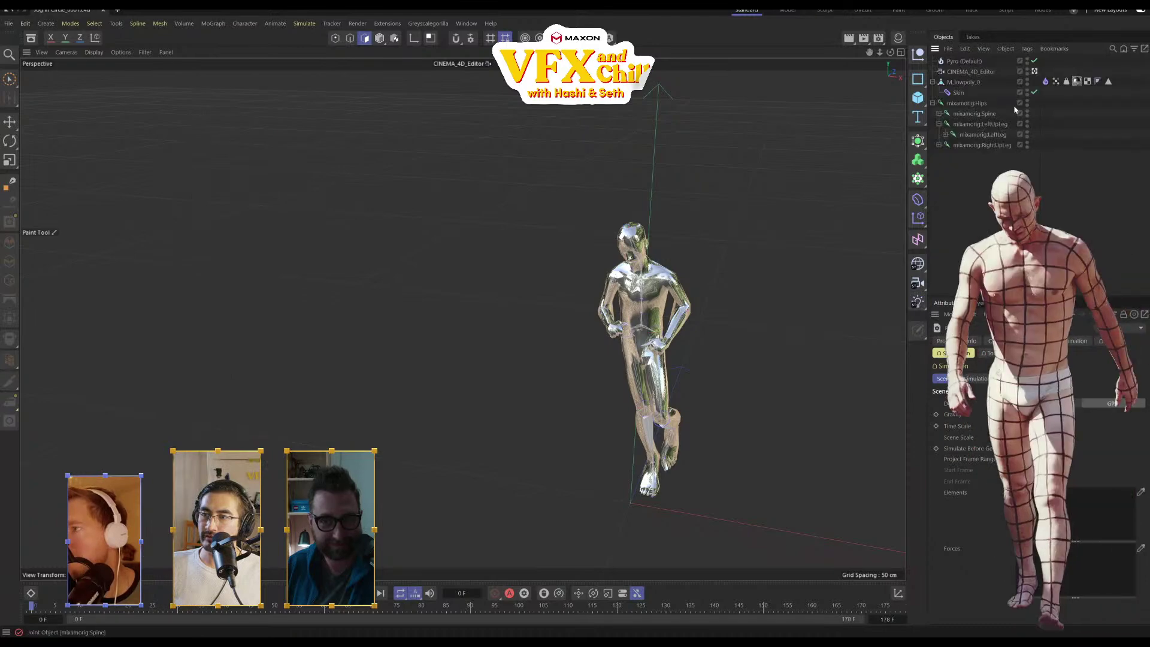
Compare the Pyro (Default) object's settings with the project's simulation scene settings
left_click(960, 63)
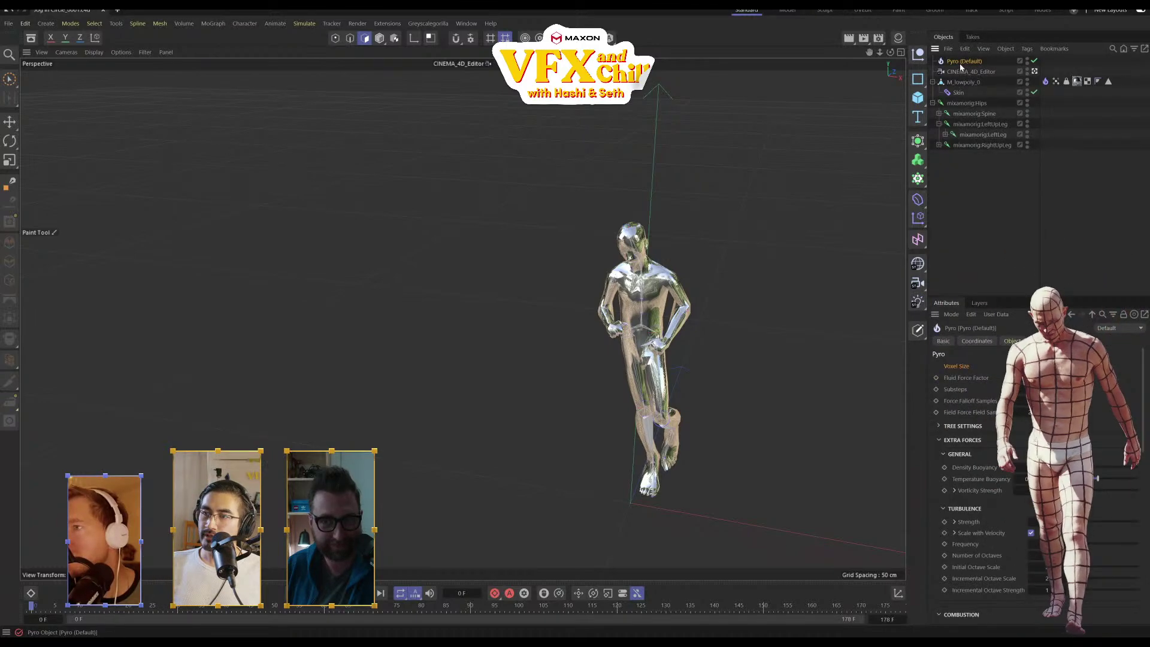
key("ctrl+d")
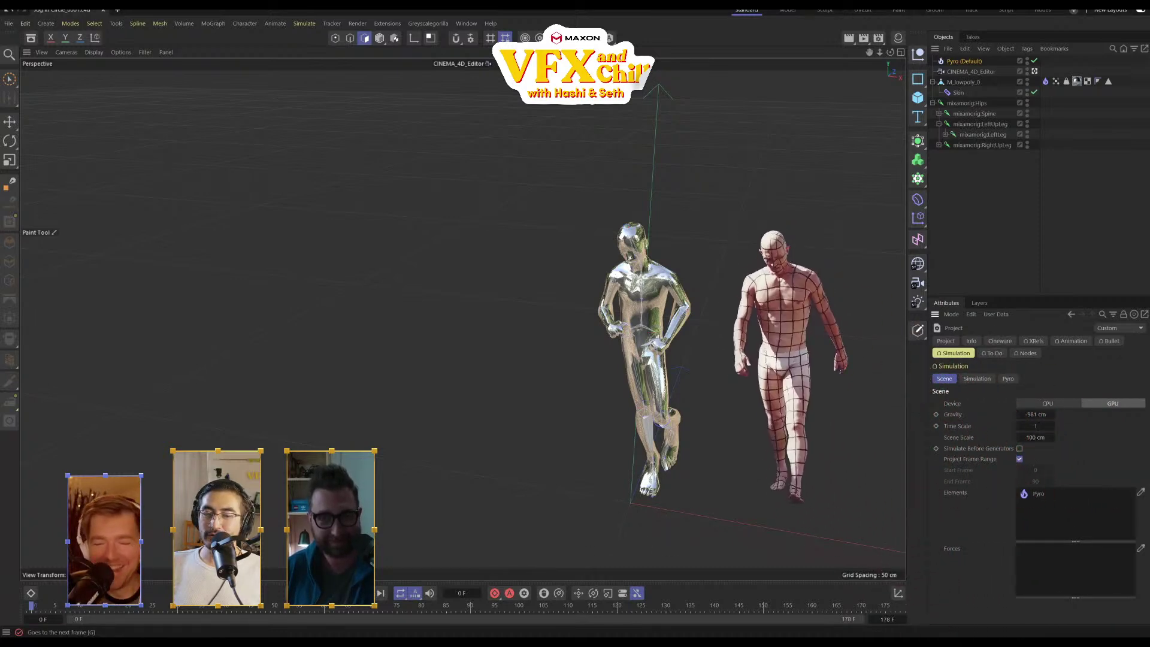
left_click(366, 593)
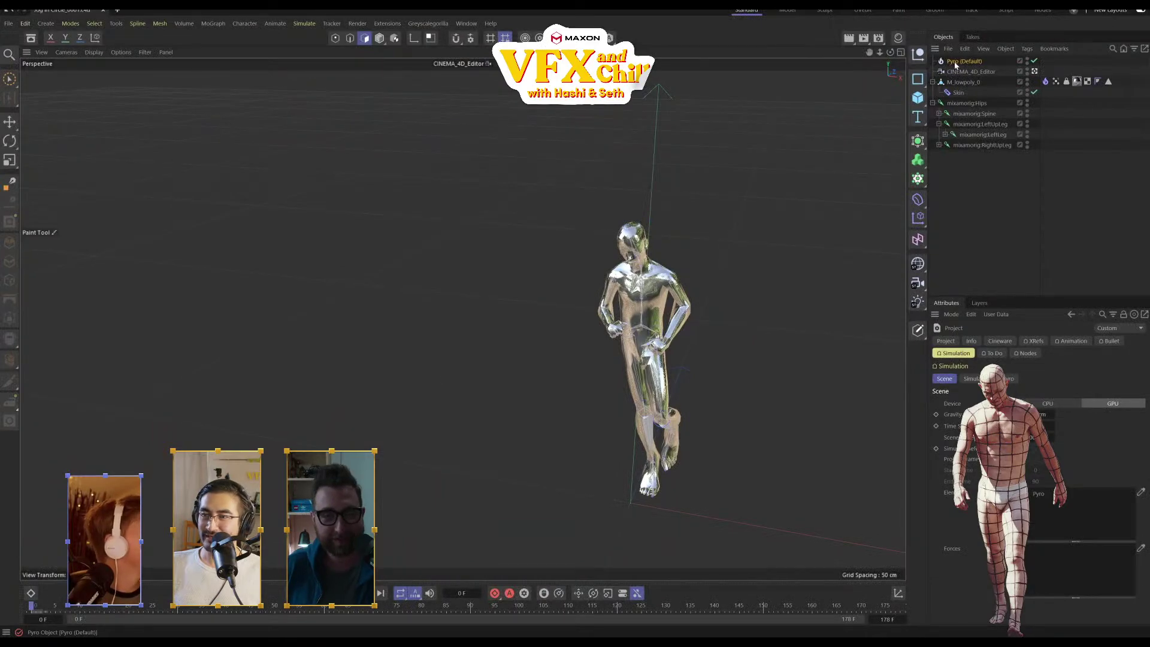
left_click(959, 62)
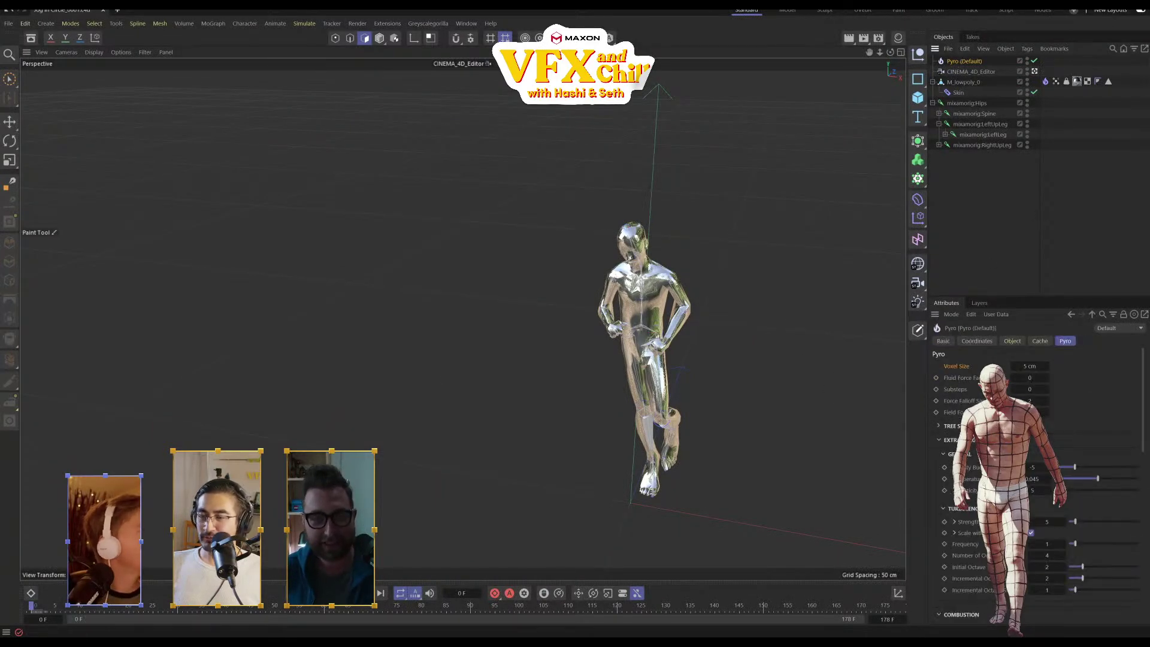
key("ctrl+d")
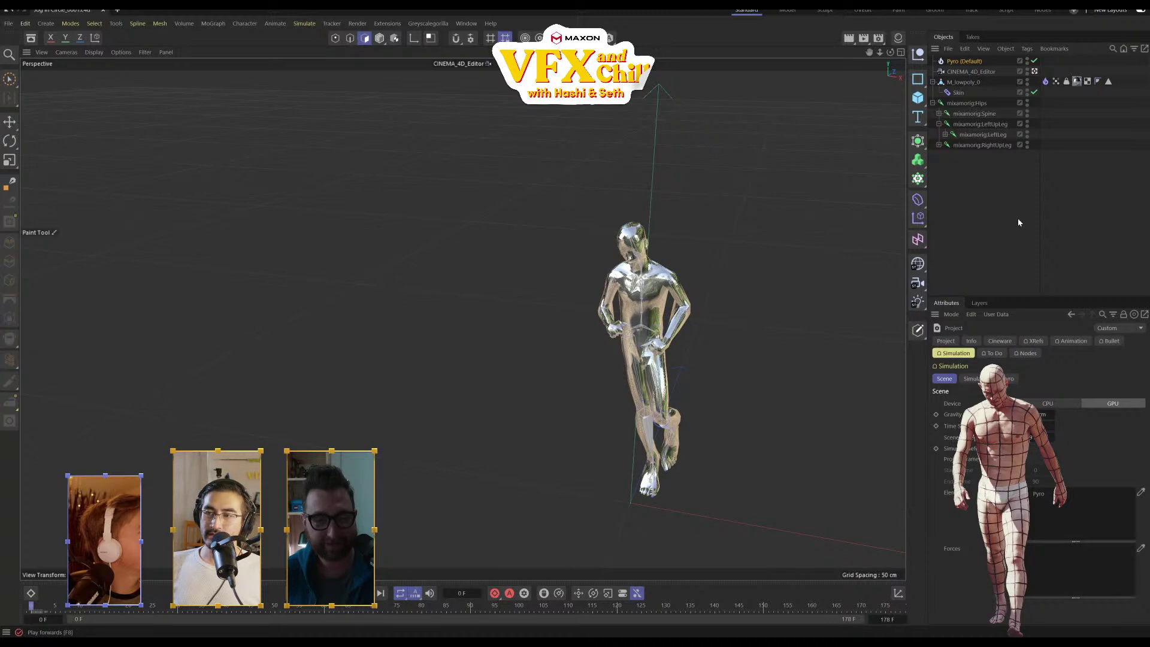
Play the simulation briefly, set the Pyro (Default) object's voxel size to 2.86 cm, and replay from frame 0
key("F8")
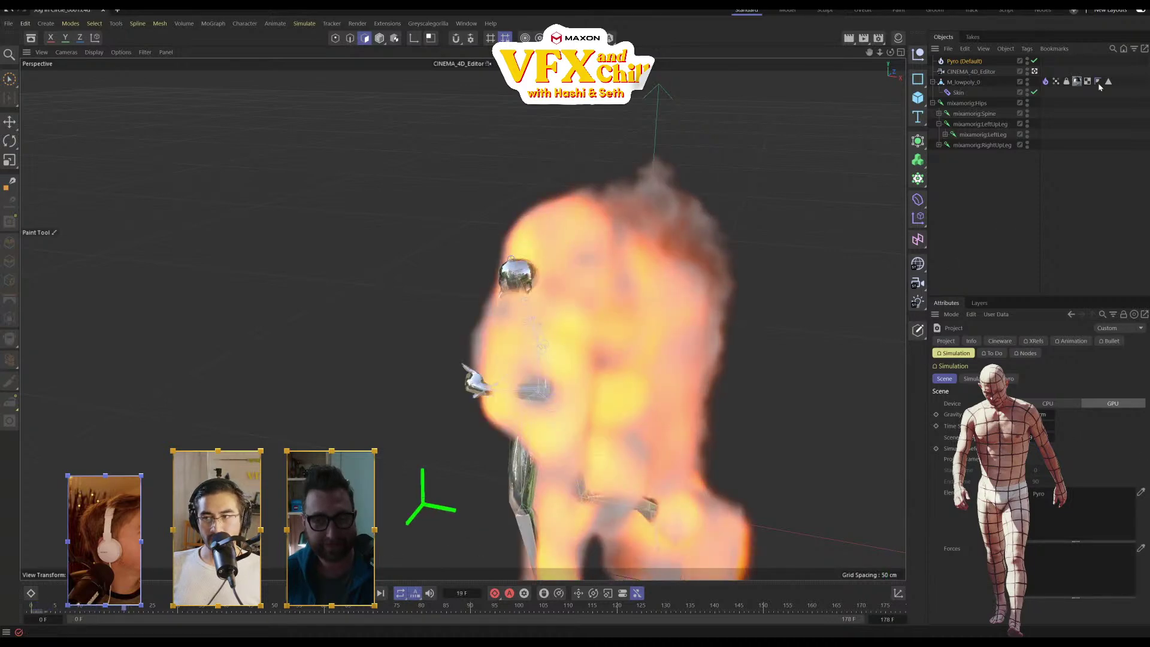
left_click(965, 61)
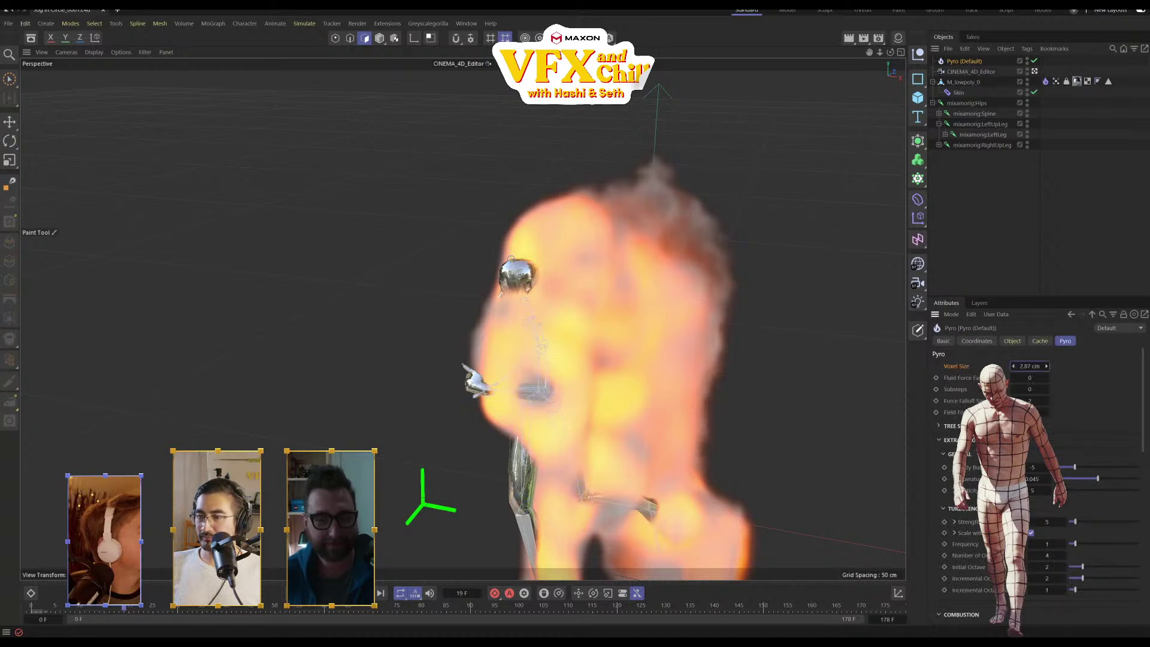
left_click(32, 606)
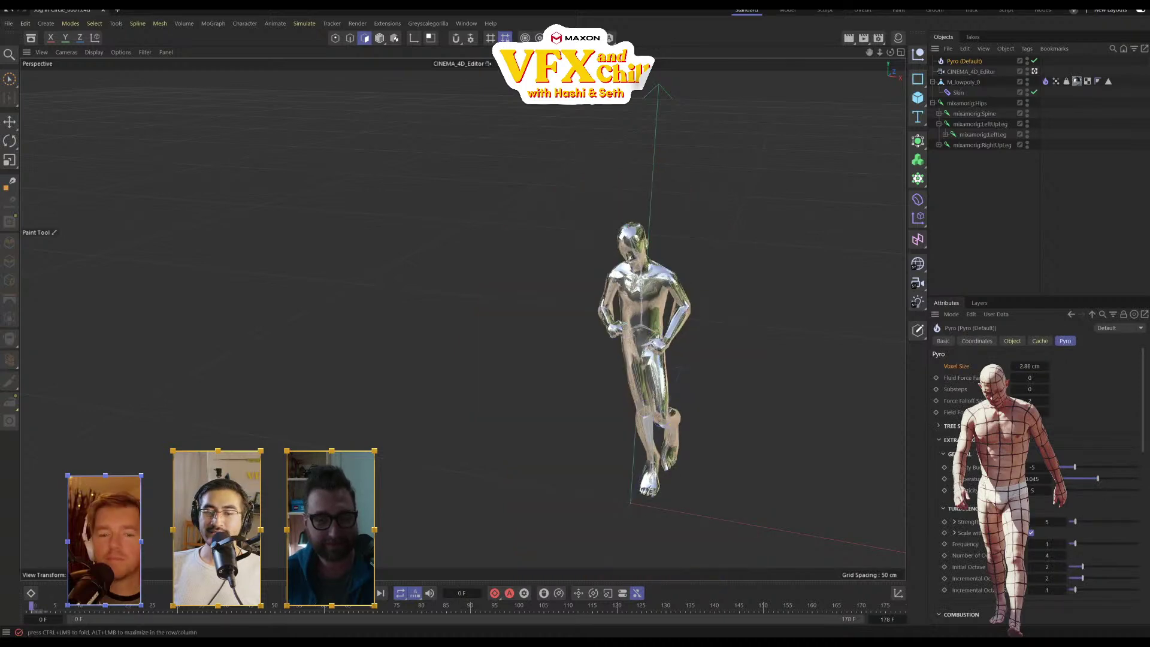
left_click(336, 593)
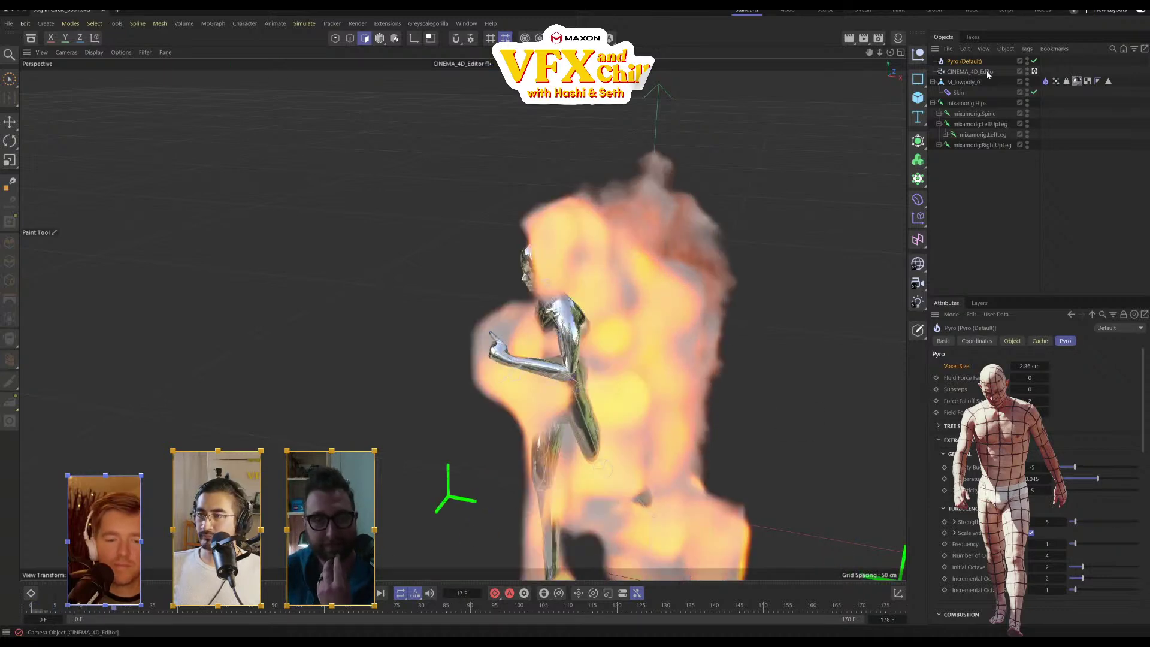
Show the Pyro tag settings of the M_lowpoly_0 figure and rewind the animation to frame 0
left_click(964, 82)
left_click(1046, 81)
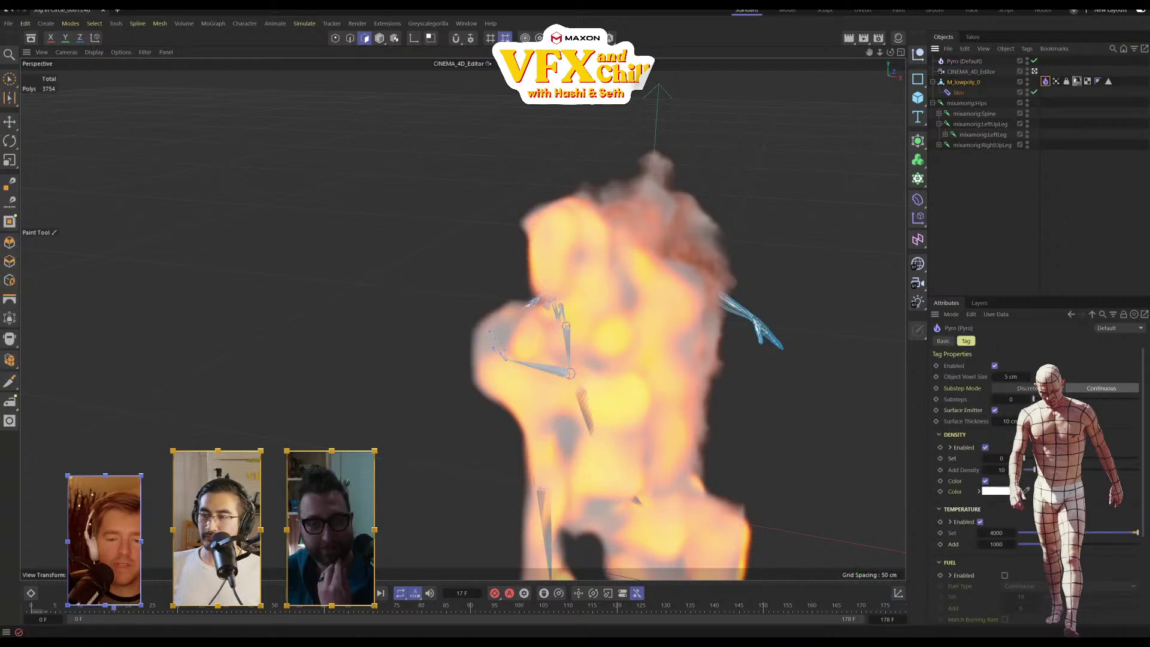
key("shift+f")
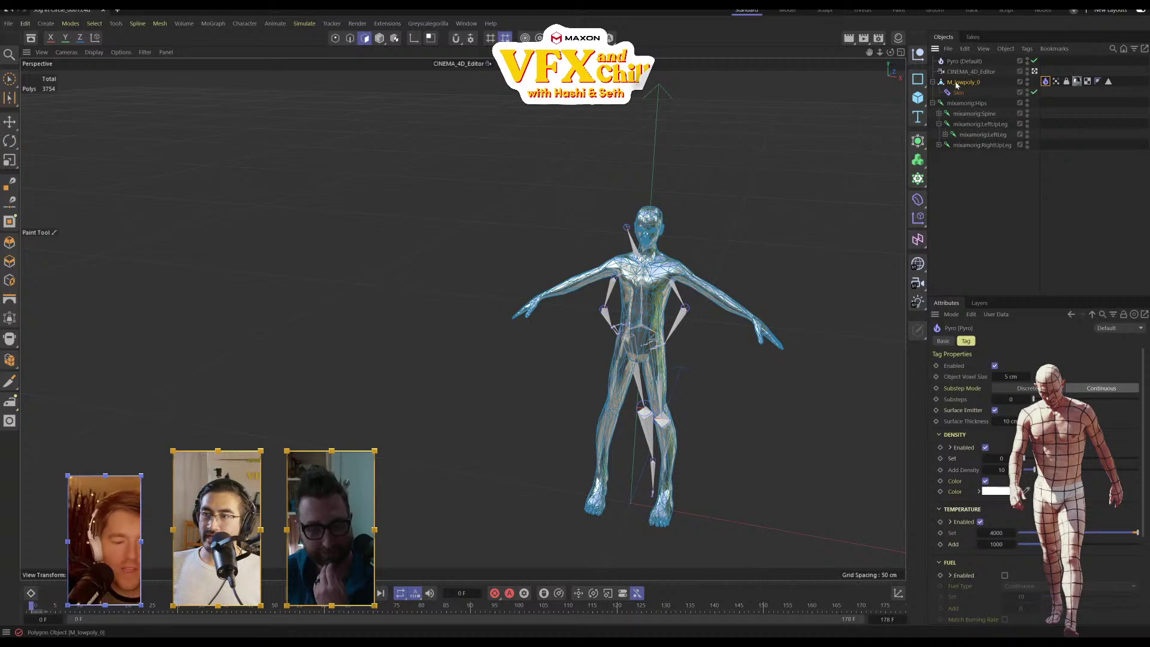
left_click(1017, 198)
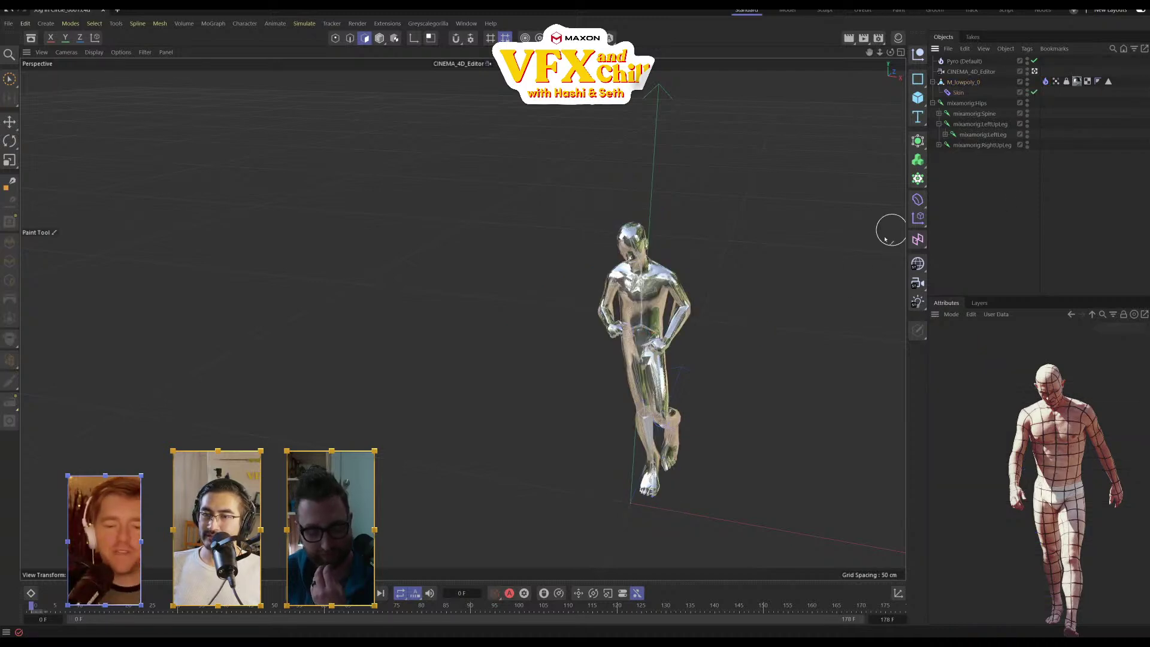
middle_click_drag(776, 351, 669, 299, "alt")
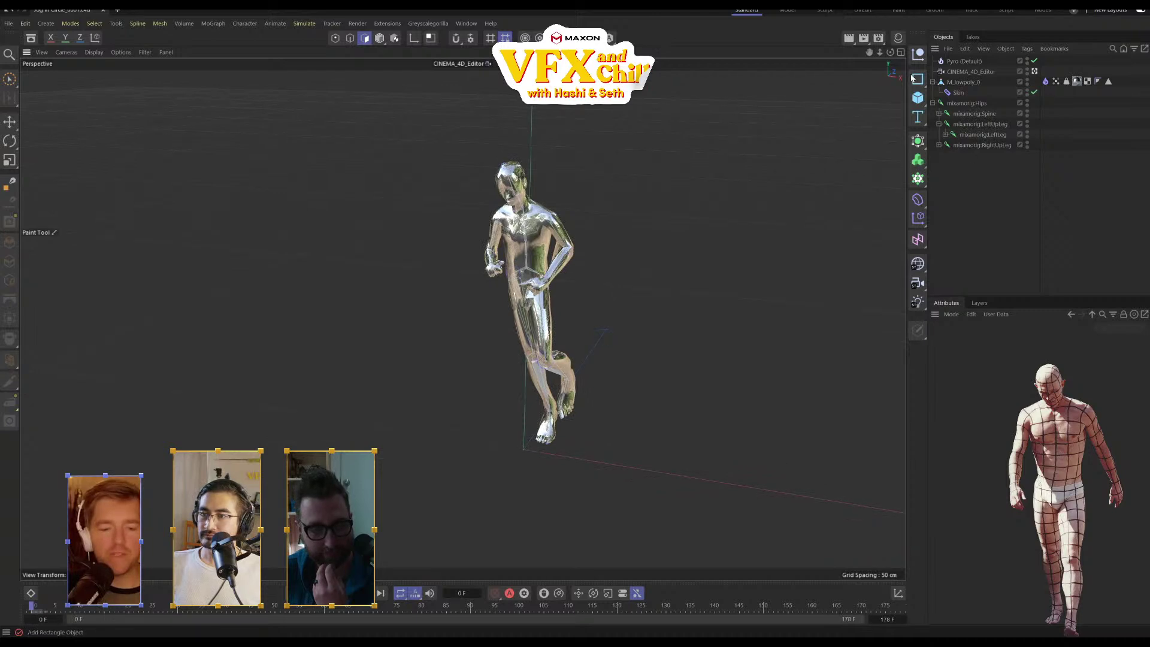
left_click(920, 97)
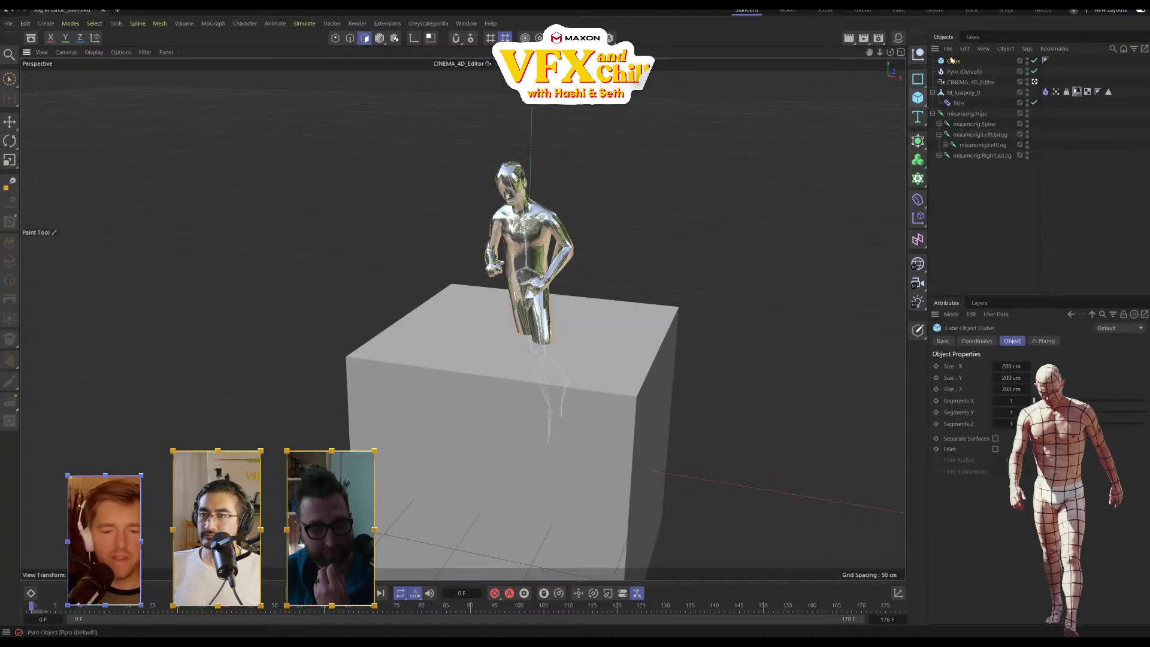
key("Delete")
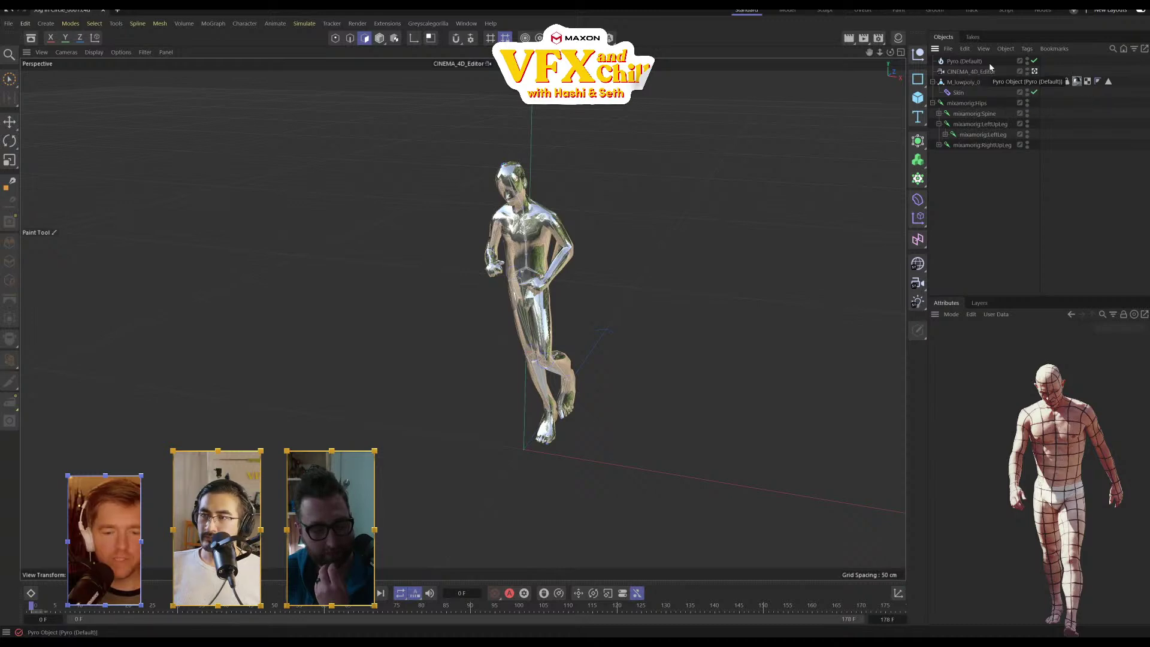
Assign the figure's Vertex Map as the density map in the Pyro tag of M_lowpoly_0
left_click(962, 61)
left_click(965, 82)
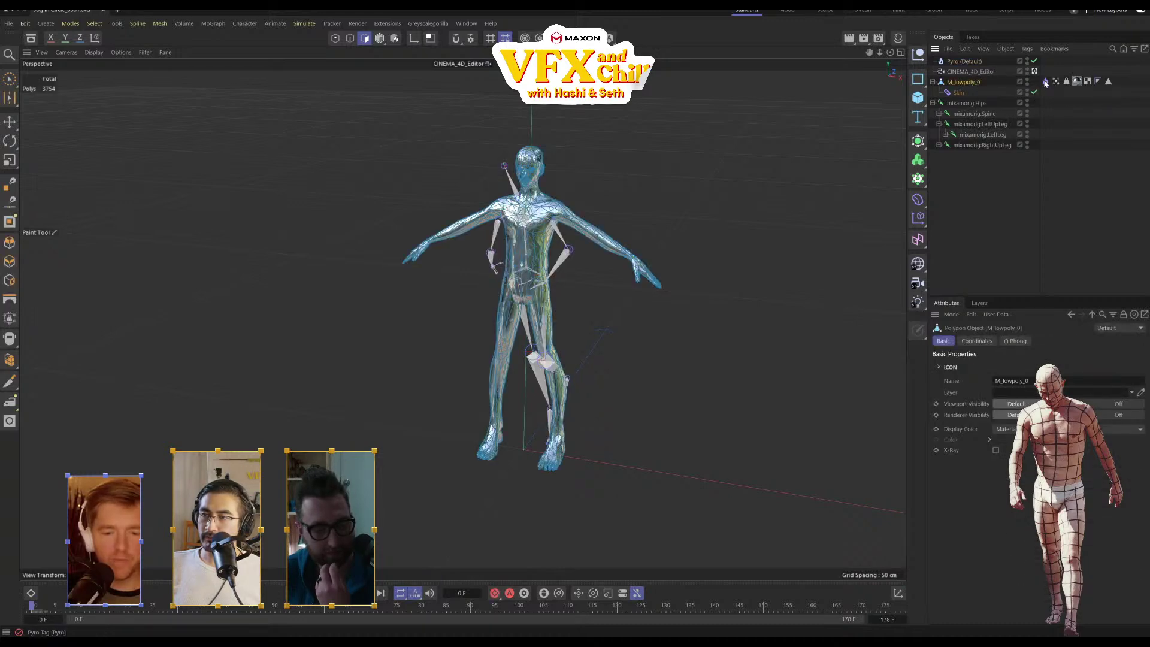
left_click(1046, 81)
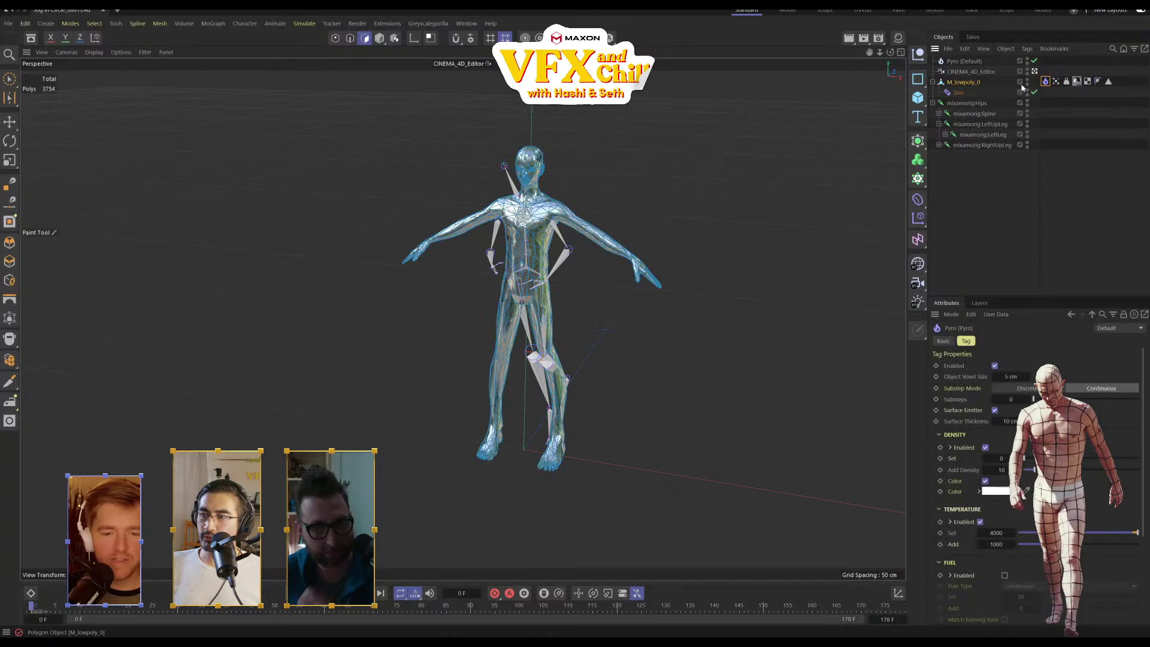
left_click(951, 447)
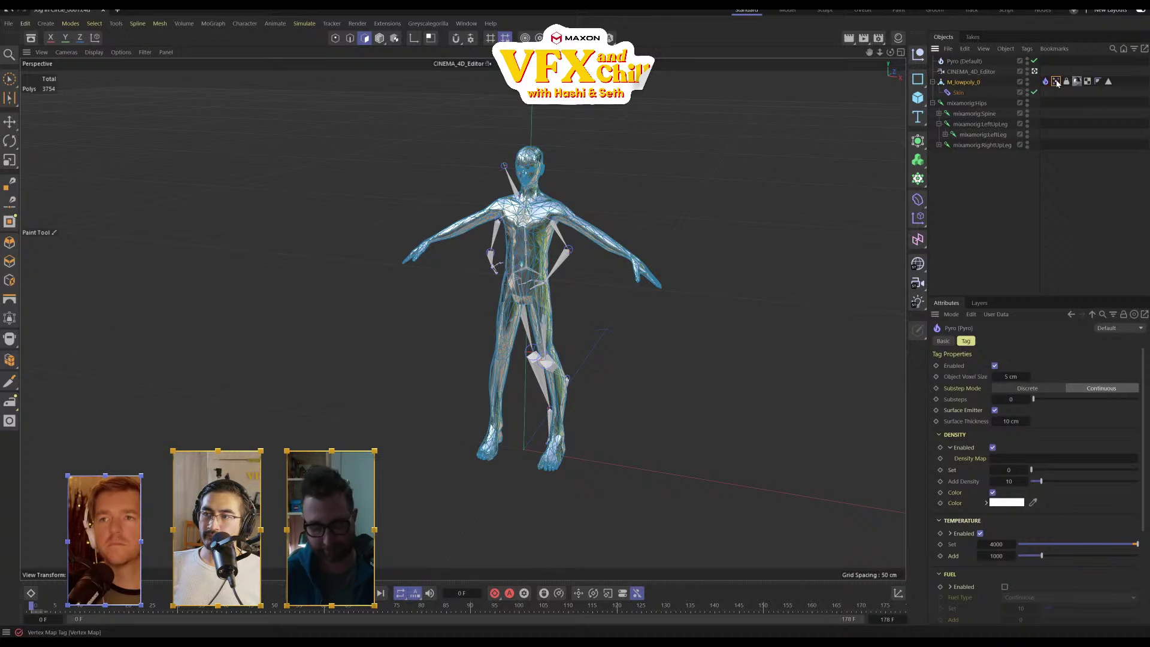
left_click_drag(1057, 242, 1029, 461)
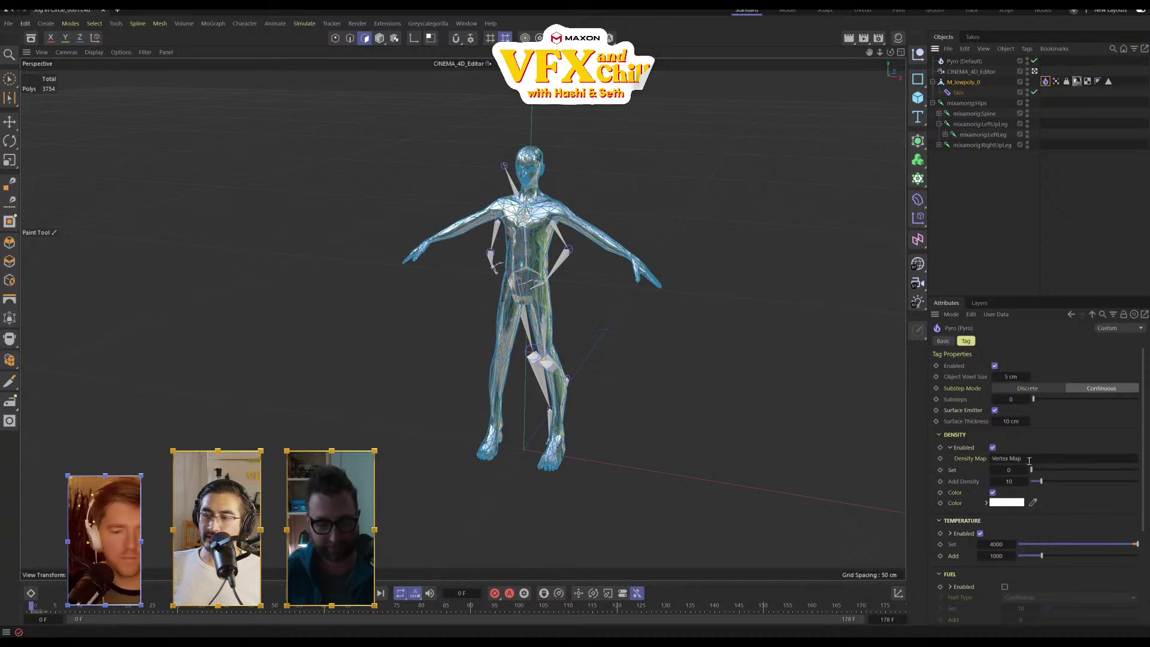
Link the Pyro tag as the temperature map in the tag's temperature settings and deselect the figure
scroll(1019, 419, "down", 4)
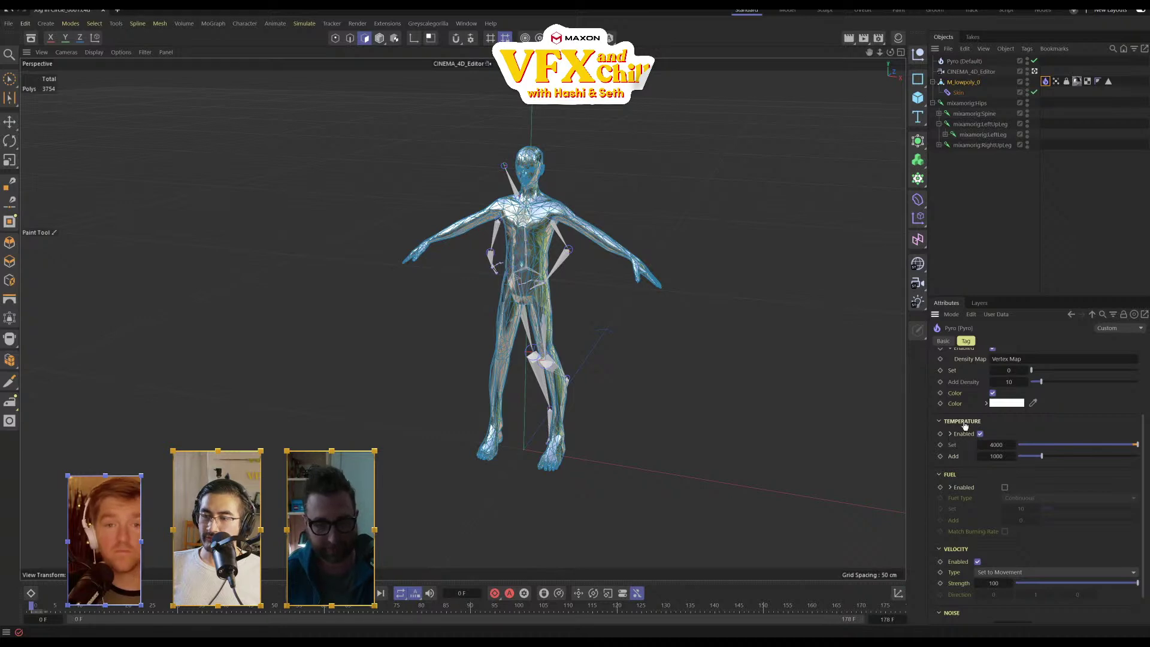
left_click(950, 435)
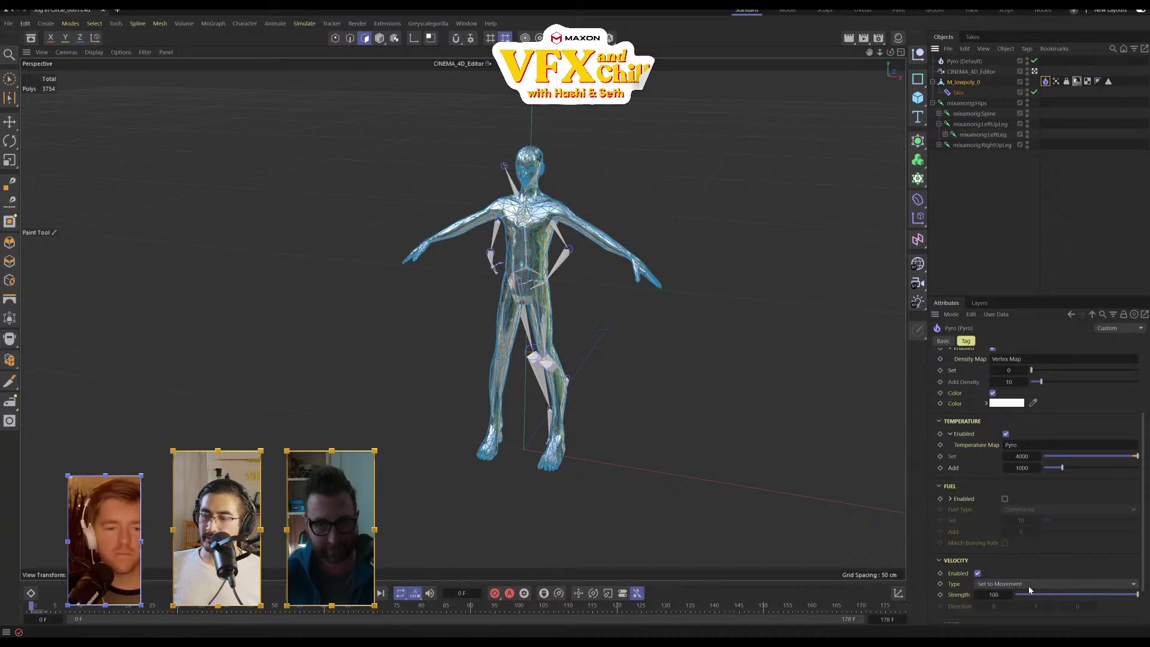
left_click(1128, 209)
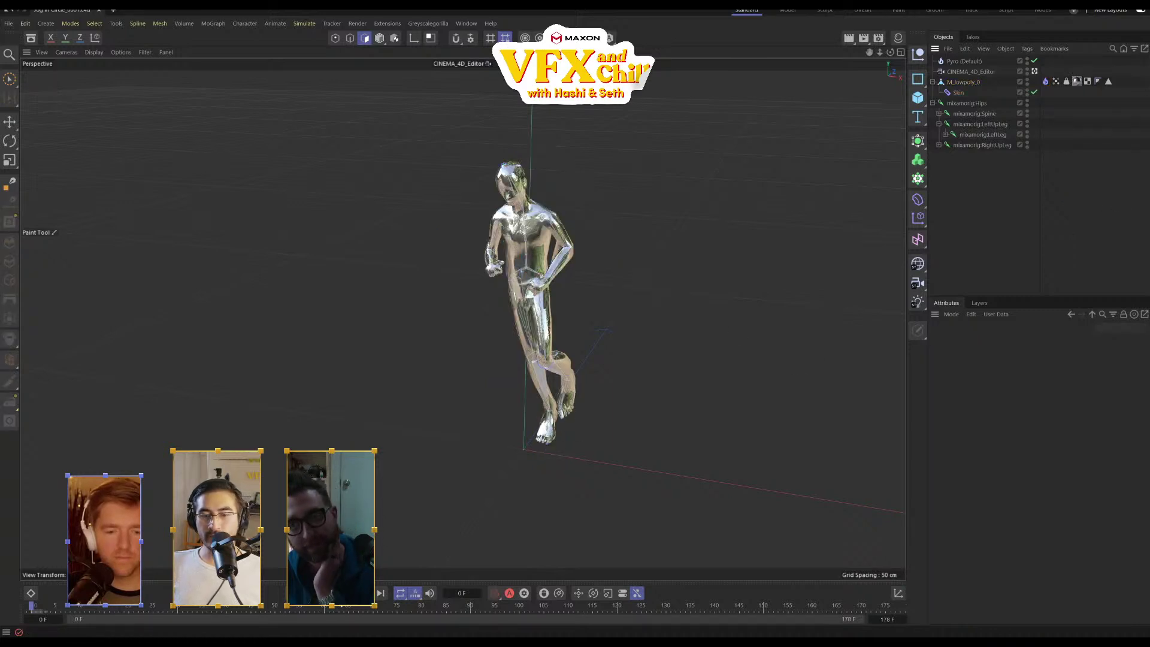
Play the fire simulation to about frame 43 and return to frame 0
key("F8")
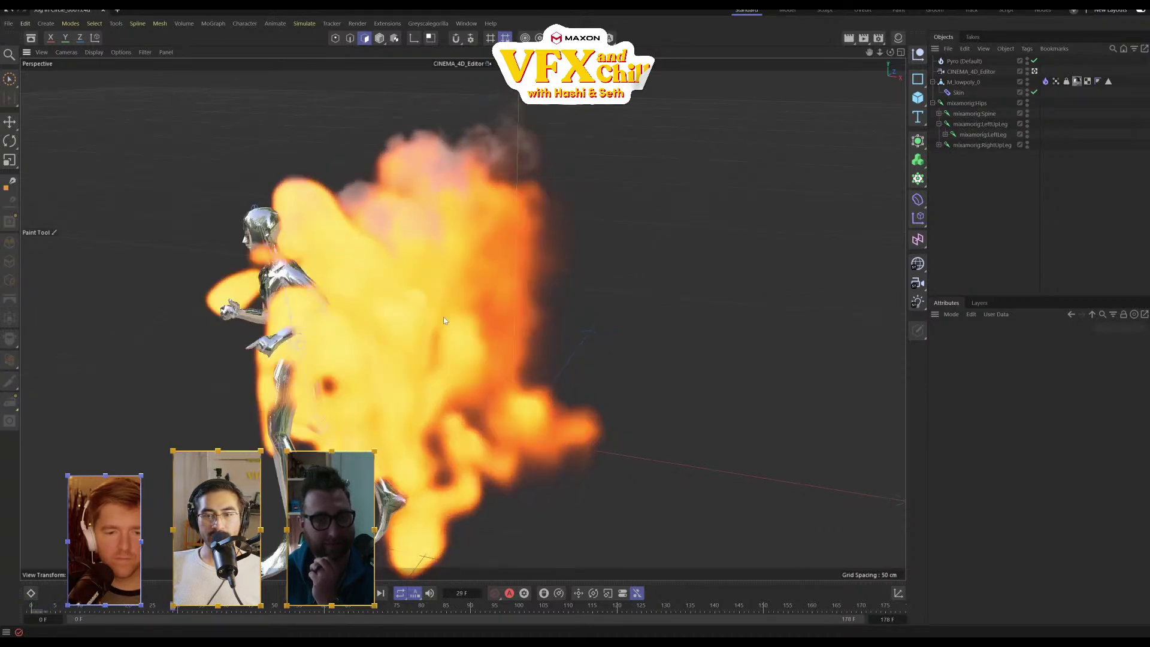
scroll(455, 315, "down", 10)
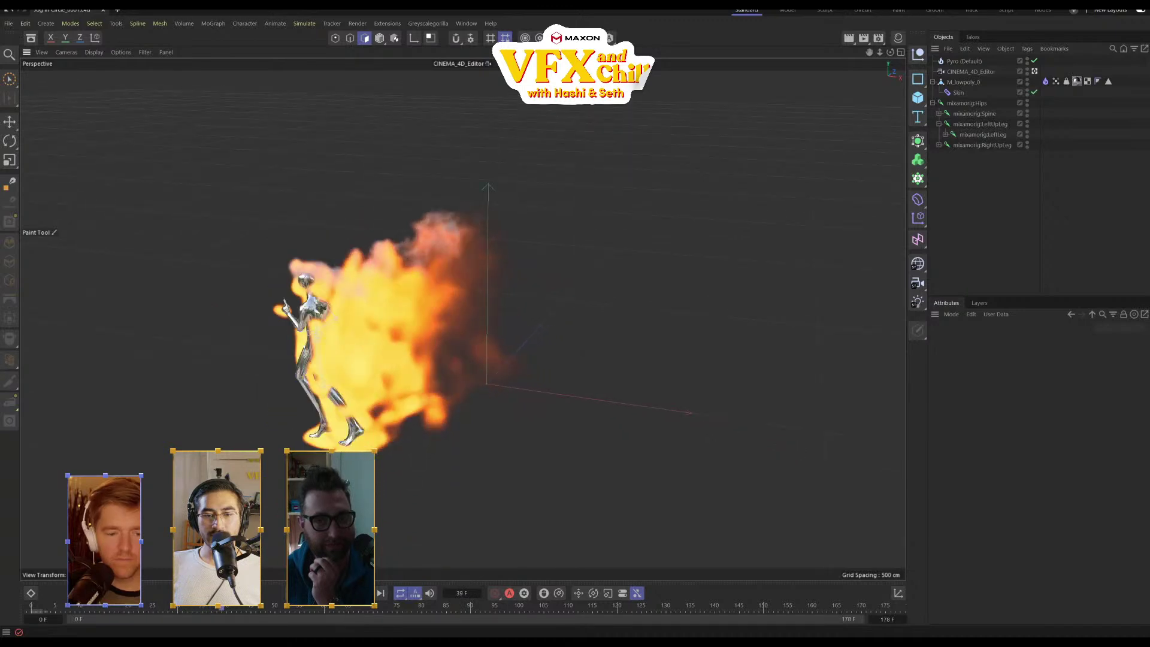
key("space")
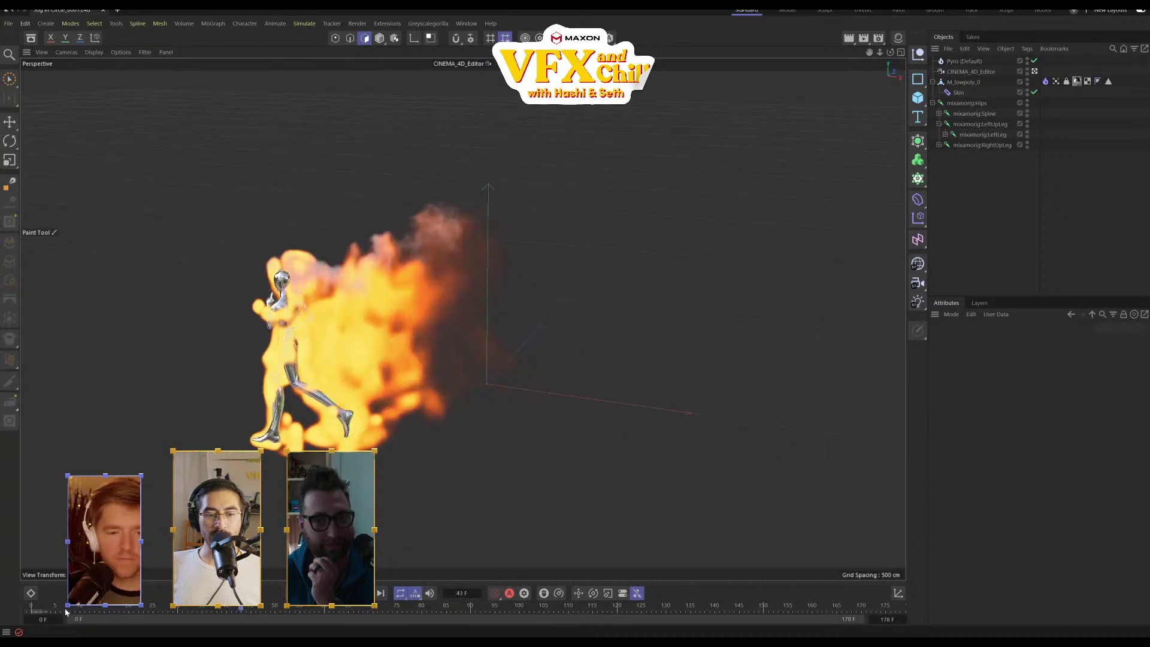
left_click(24, 609)
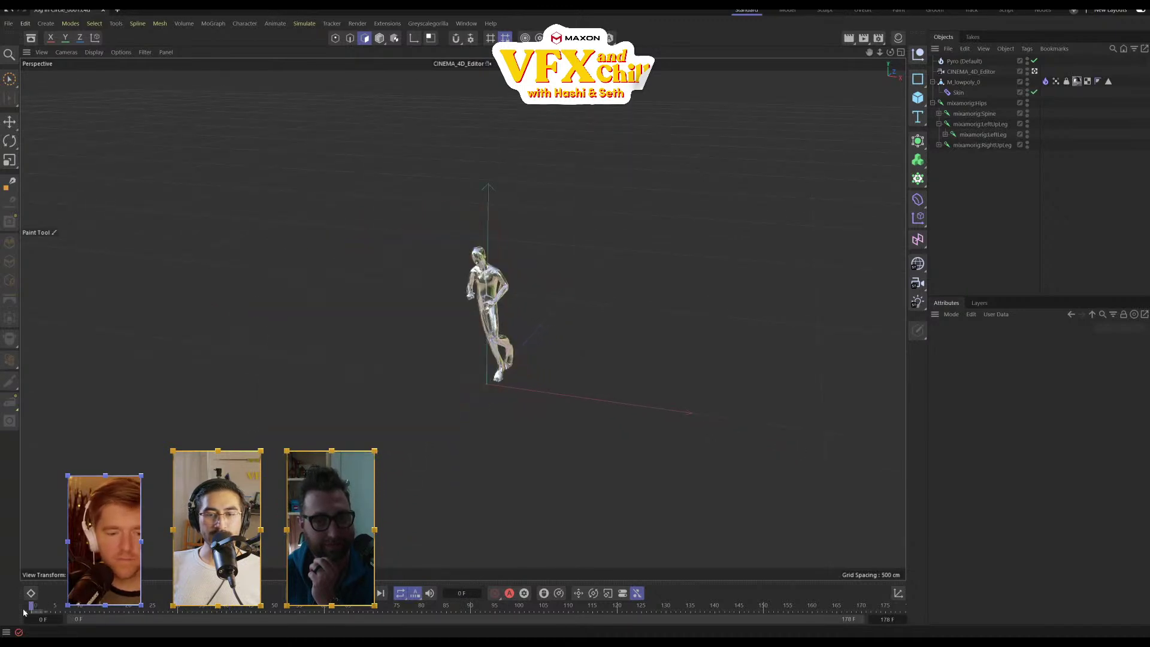
Assign the figure's Vertex Map as the temperature map in the Pyro tag
left_click(961, 81)
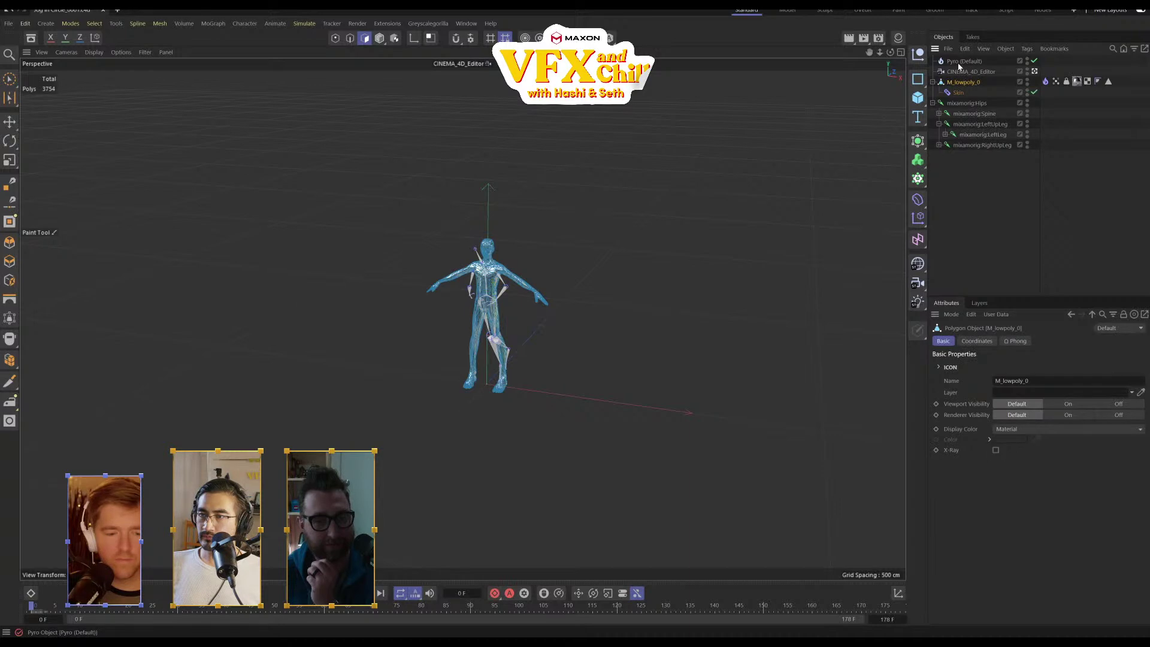
left_click(1047, 81)
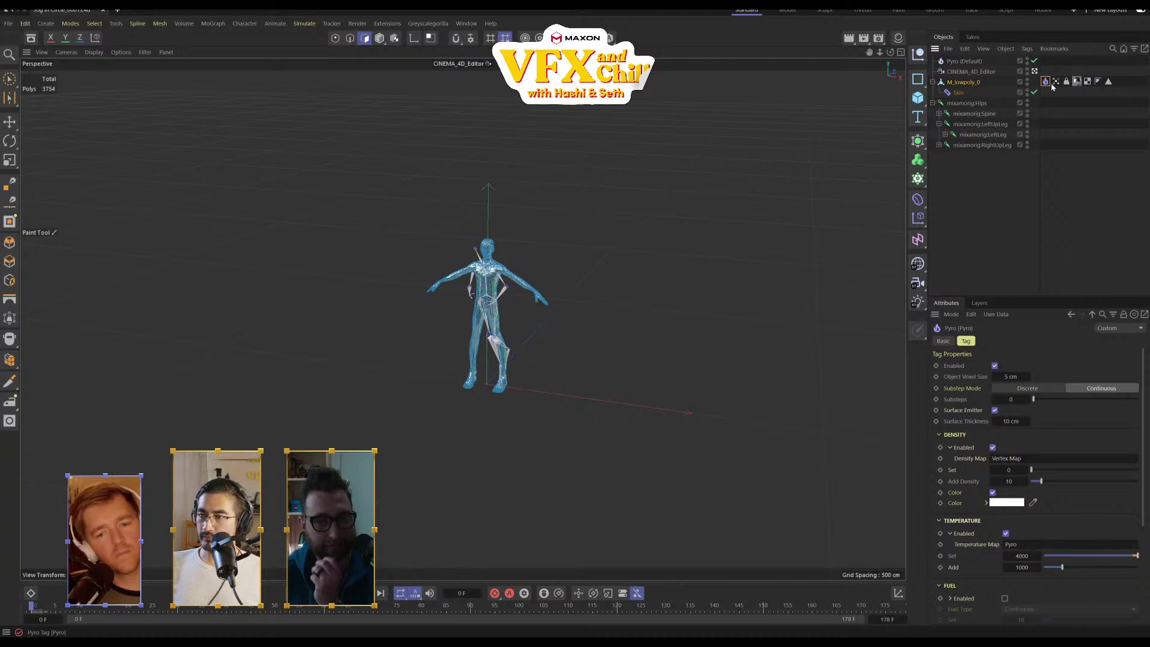
left_click_drag(1054, 82, 1049, 550)
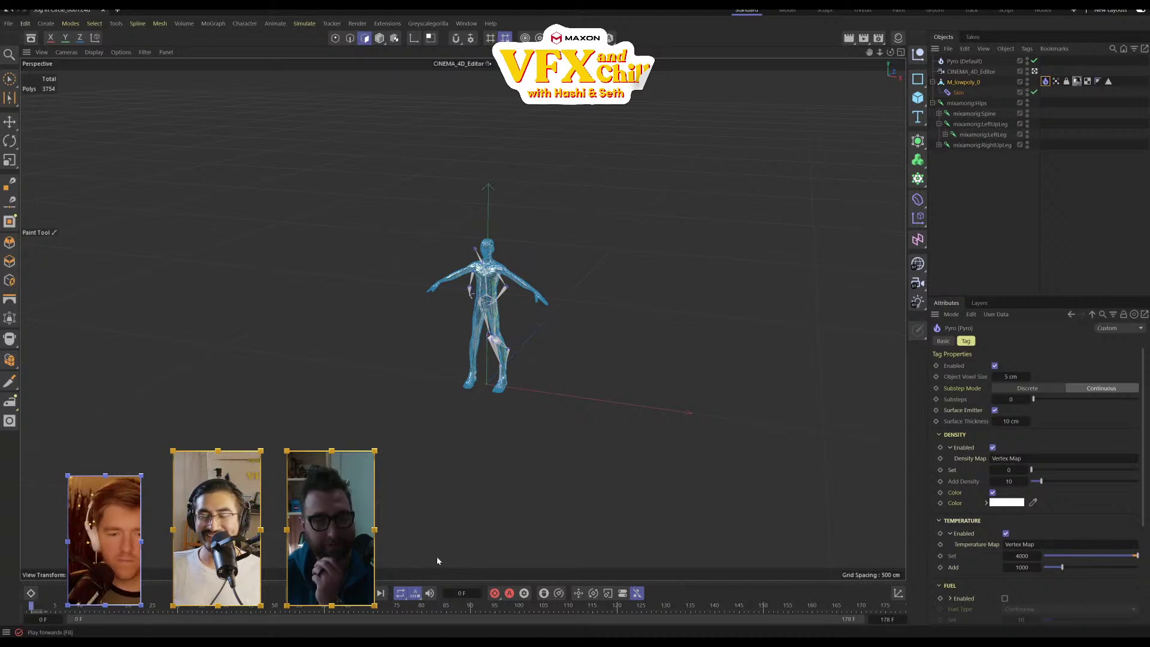
Deselect the figure, play the simulation to about frame 59, and return to frame 0
left_click(1023, 199)
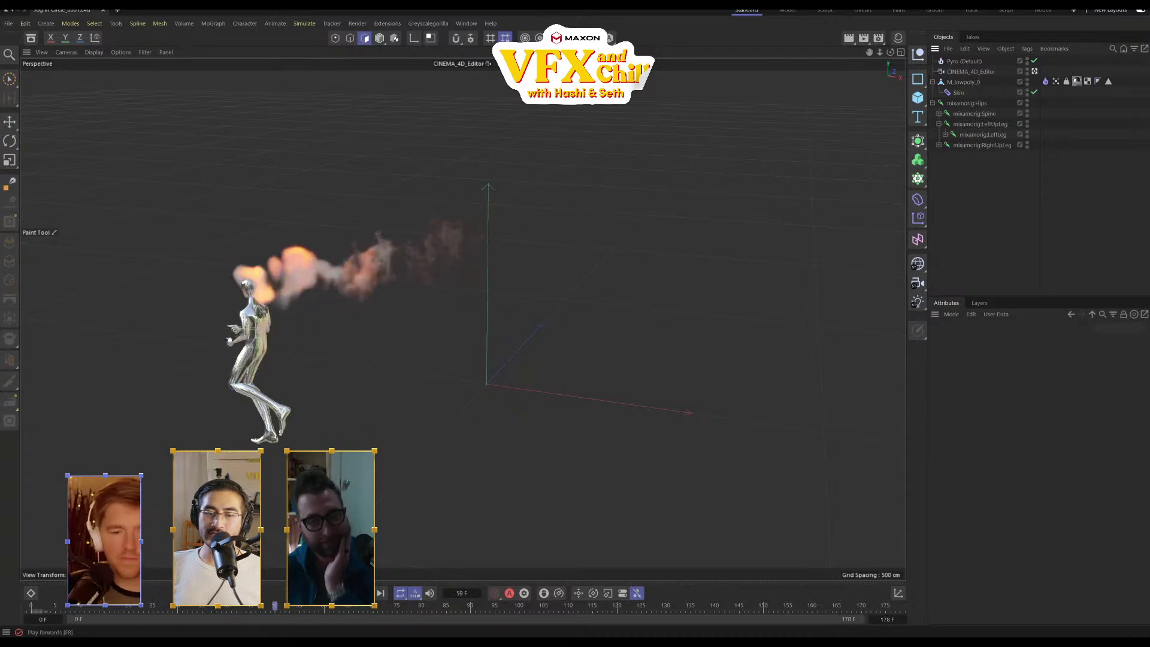
key("F8")
key("shift+f")
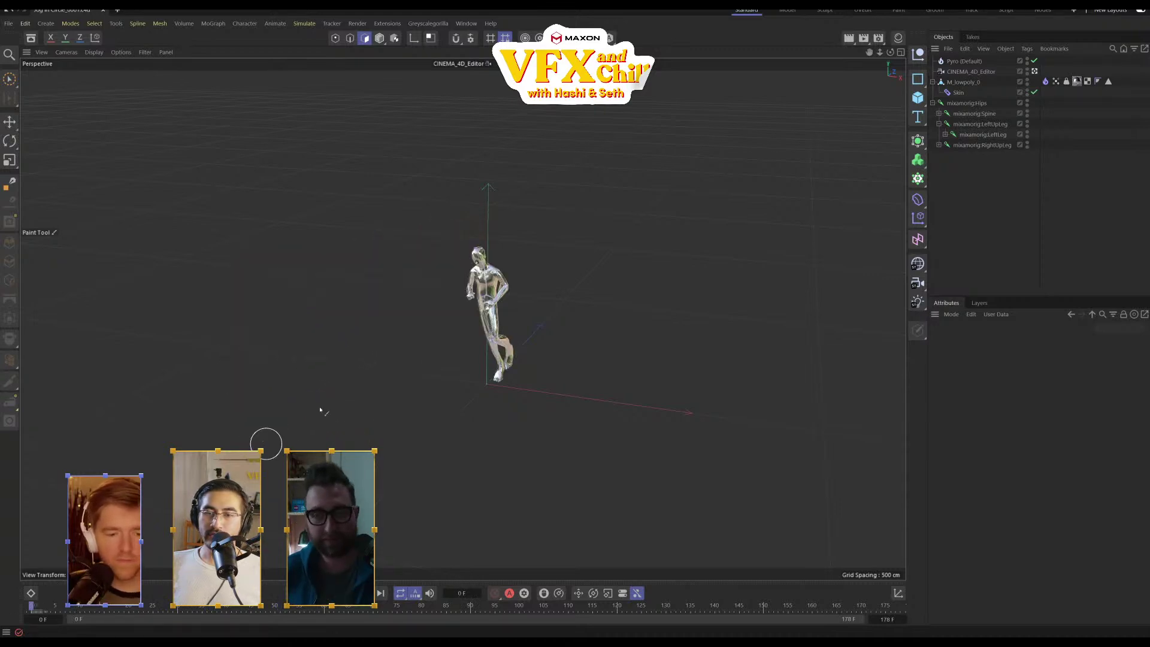
Set the Pyro tag's surface thickness to 2 cm and its substeps to 3
left_click(1046, 82)
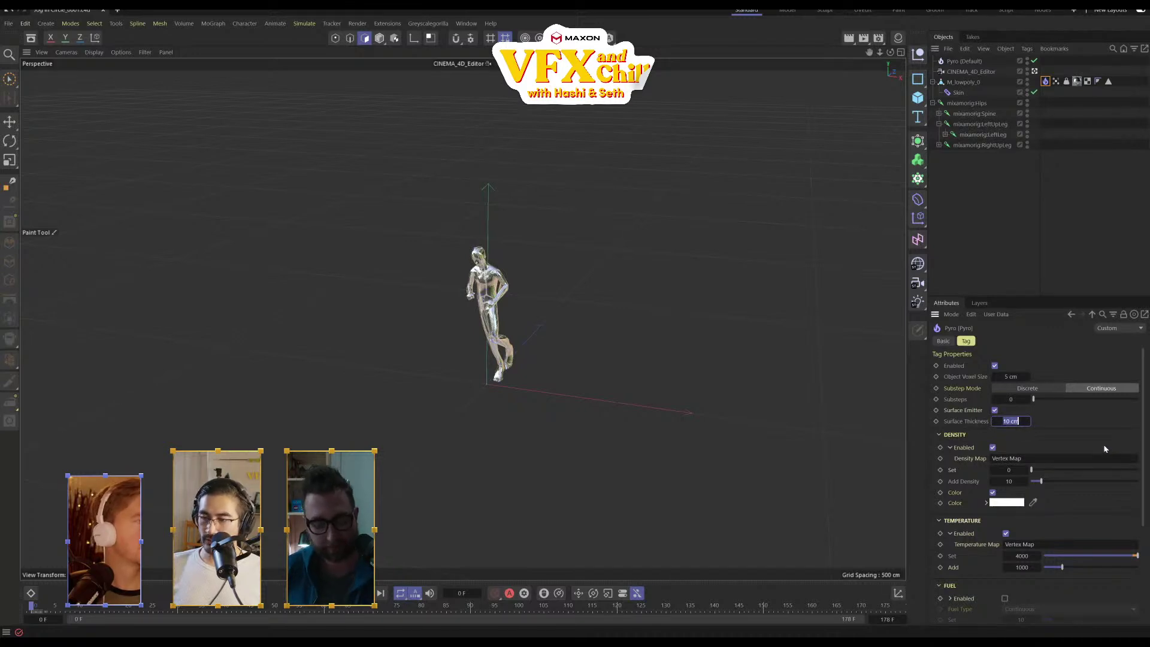
type("2")
key("Return")
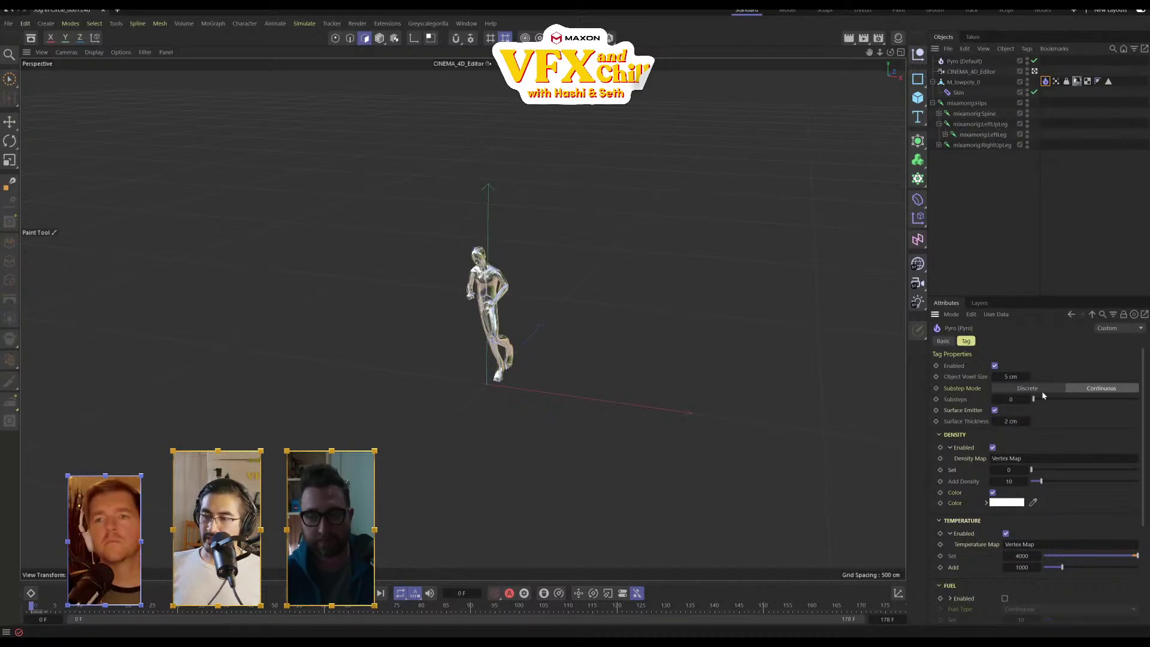
left_click_drag(1029, 400, 1064, 399)
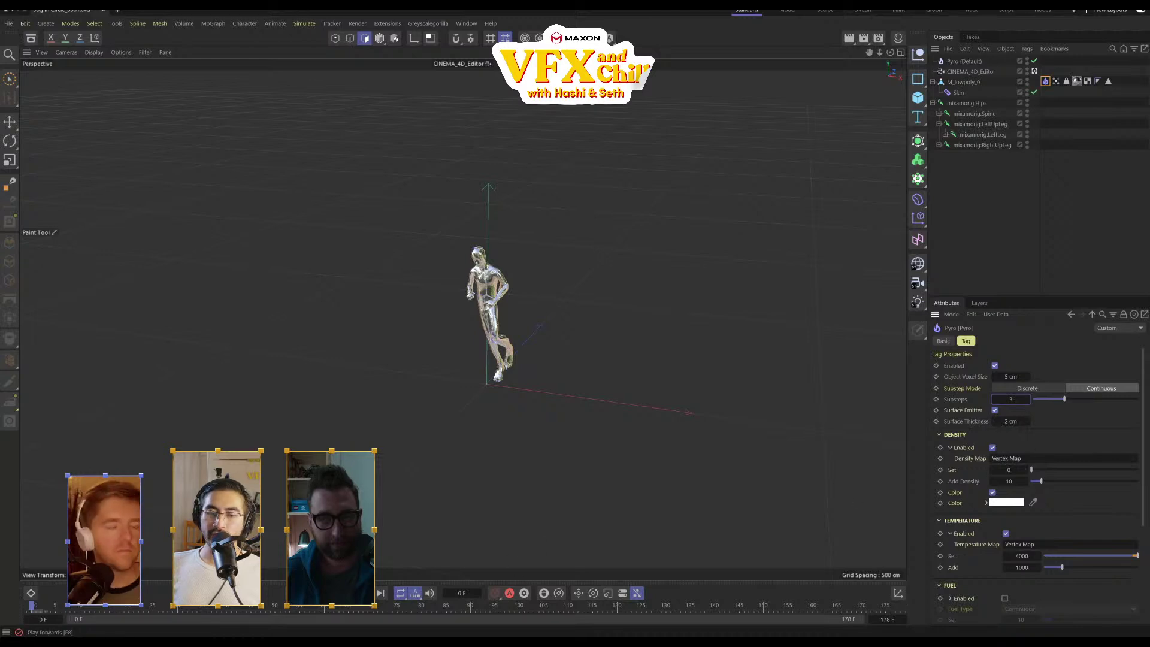
Play the simulation to about frame 19 to check the new emitter settings and return to frame 0
left_click(338, 593)
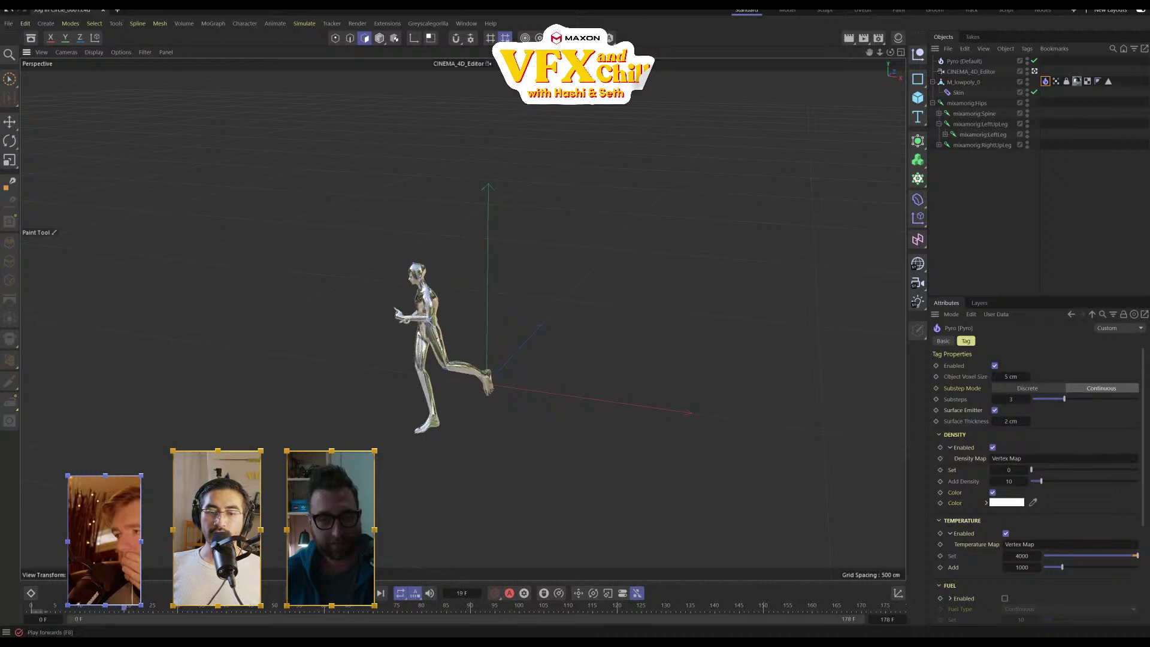
left_click(337, 593)
left_click_drag(180, 610, 23, 613)
left_click(23, 611)
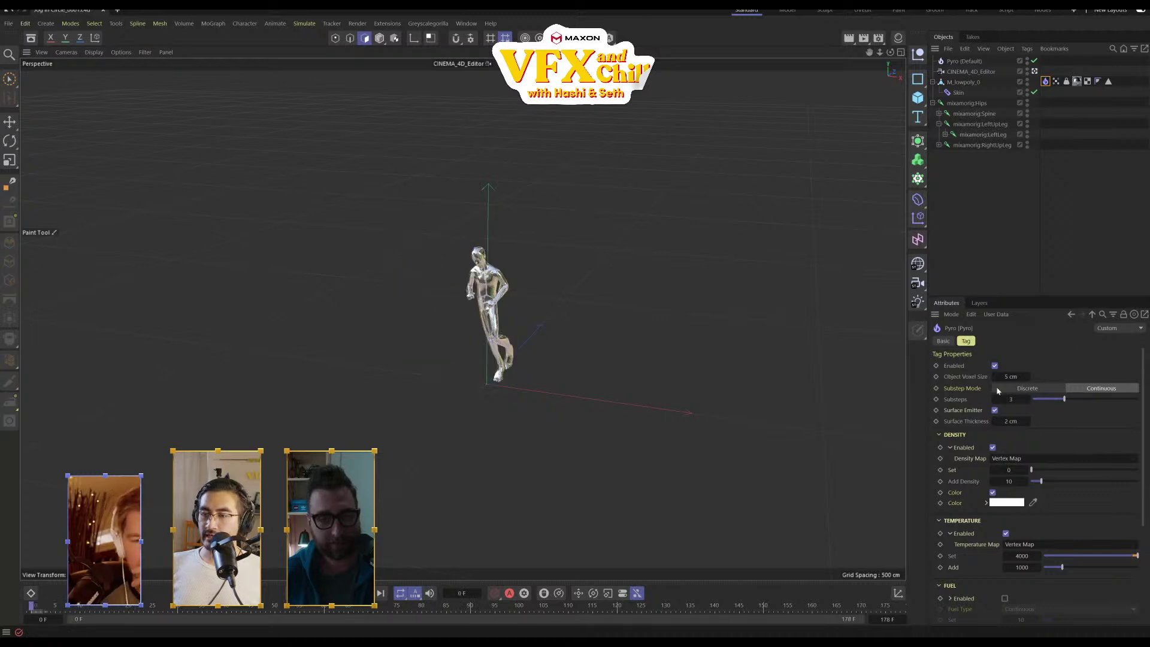
Set the Pyro tag's object voxel size to 2.5 cm and start playing the simulation
left_click(976, 63)
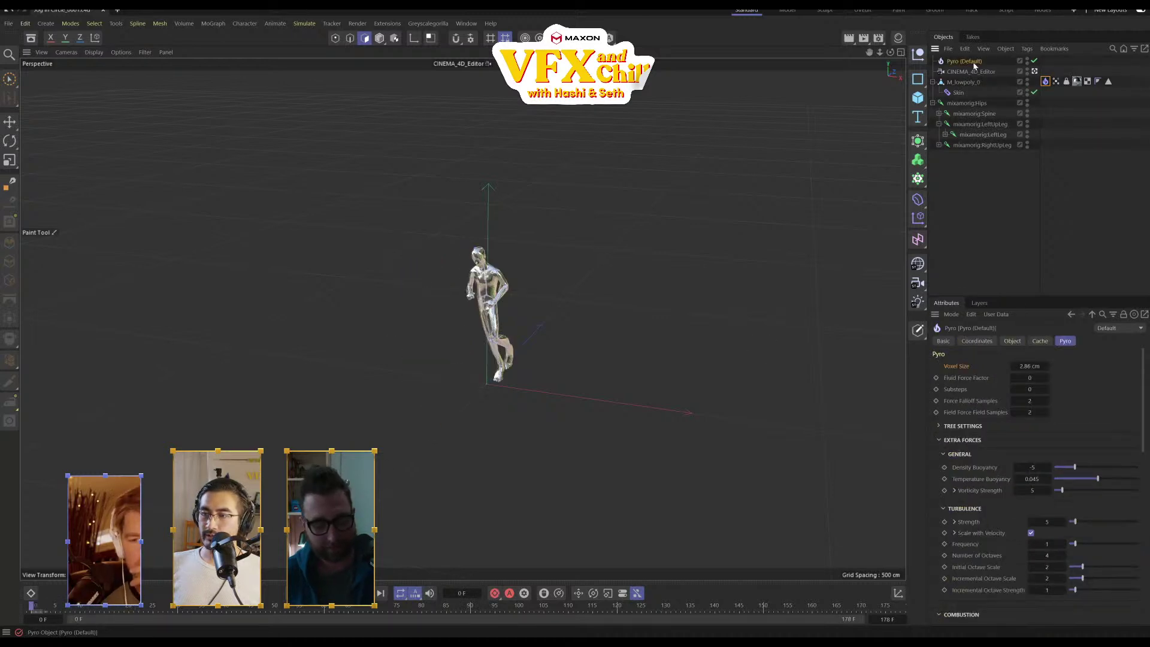
left_click(1046, 81)
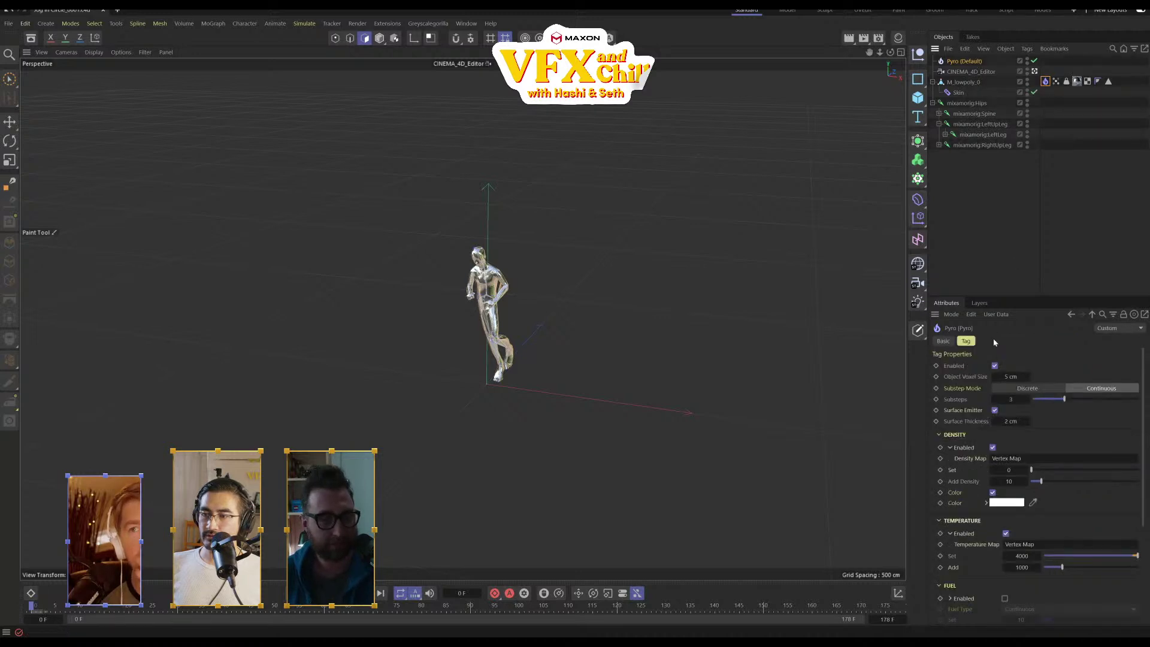
left_click(1007, 376)
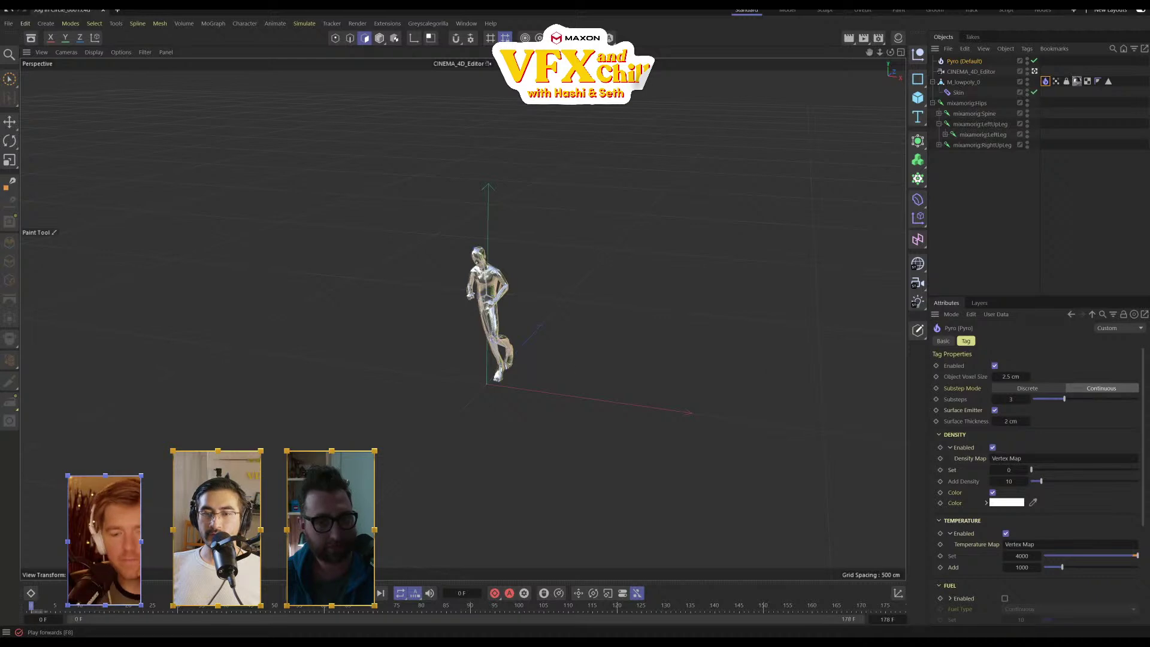
left_click(336, 593)
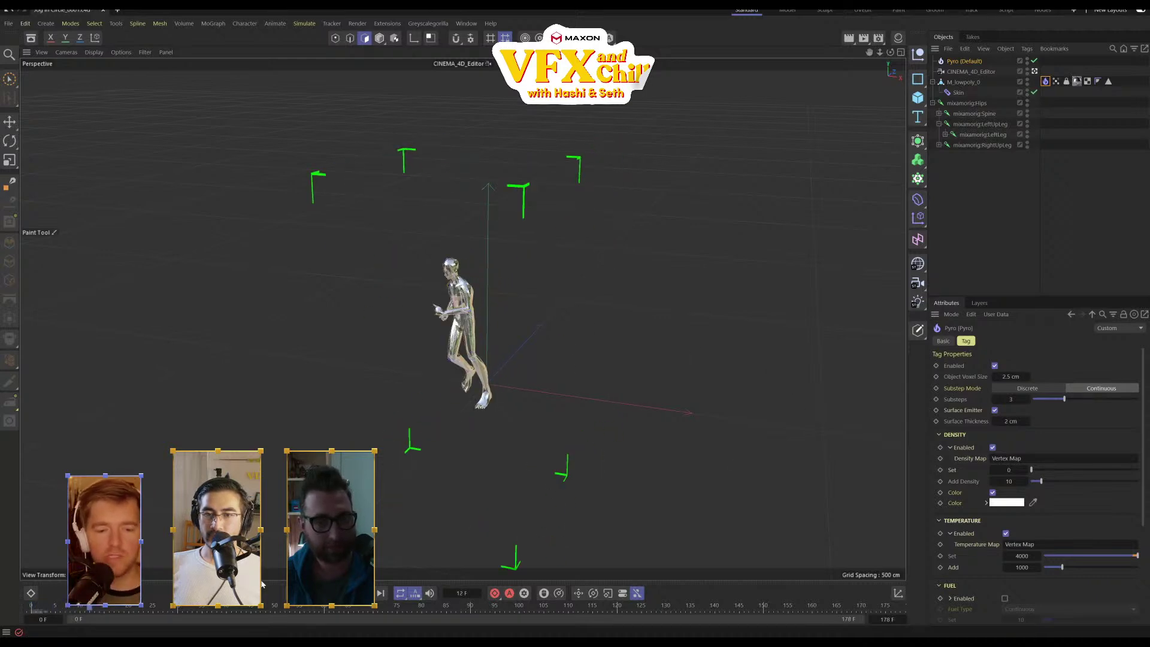
Set both the Pyro tag's object voxel size and the Pyro (Default) object's voxel size to 1 cm, and return to frame 0
left_click(1016, 379)
type("1")
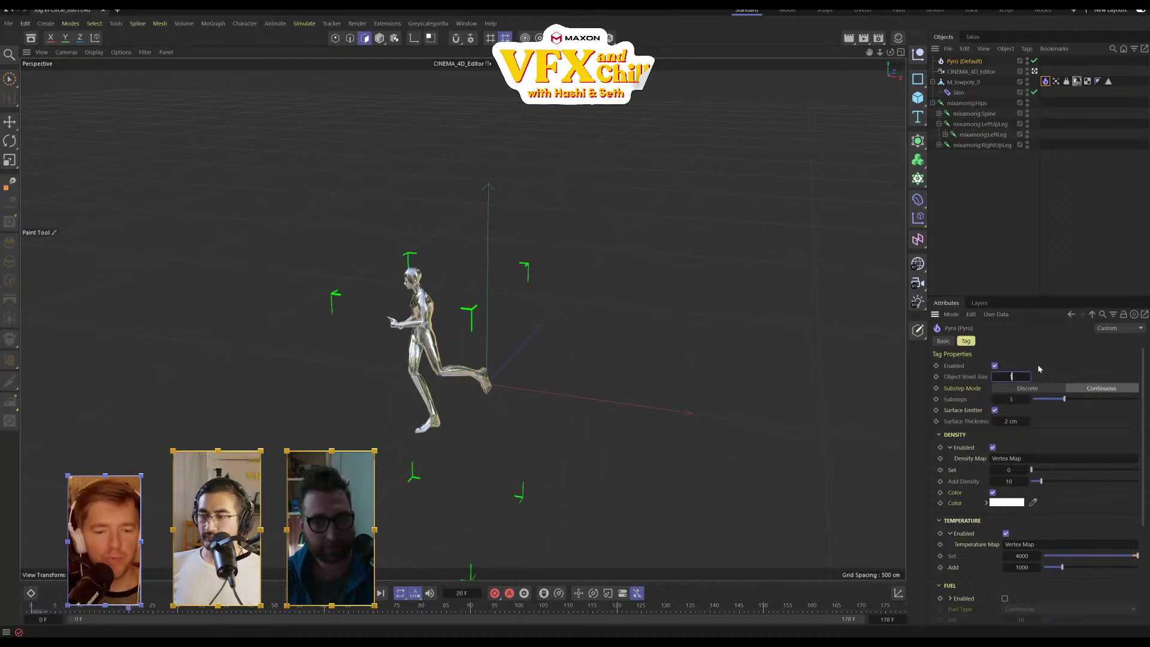
key("Return")
left_click(965, 61)
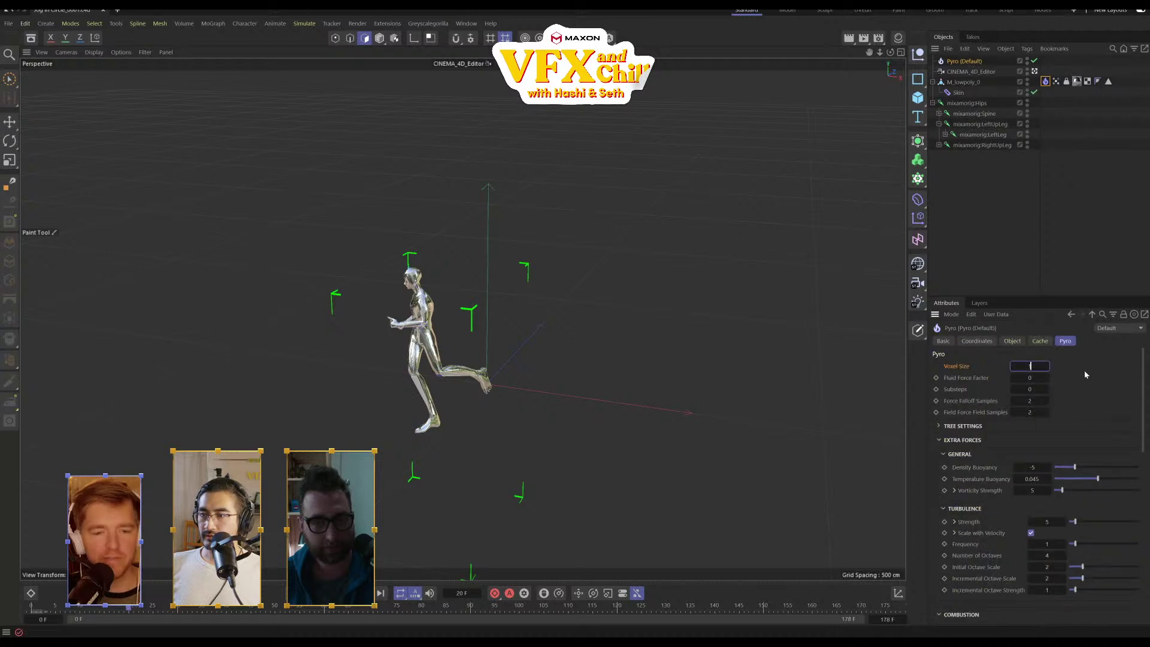
left_click_drag(53, 607, 15, 611)
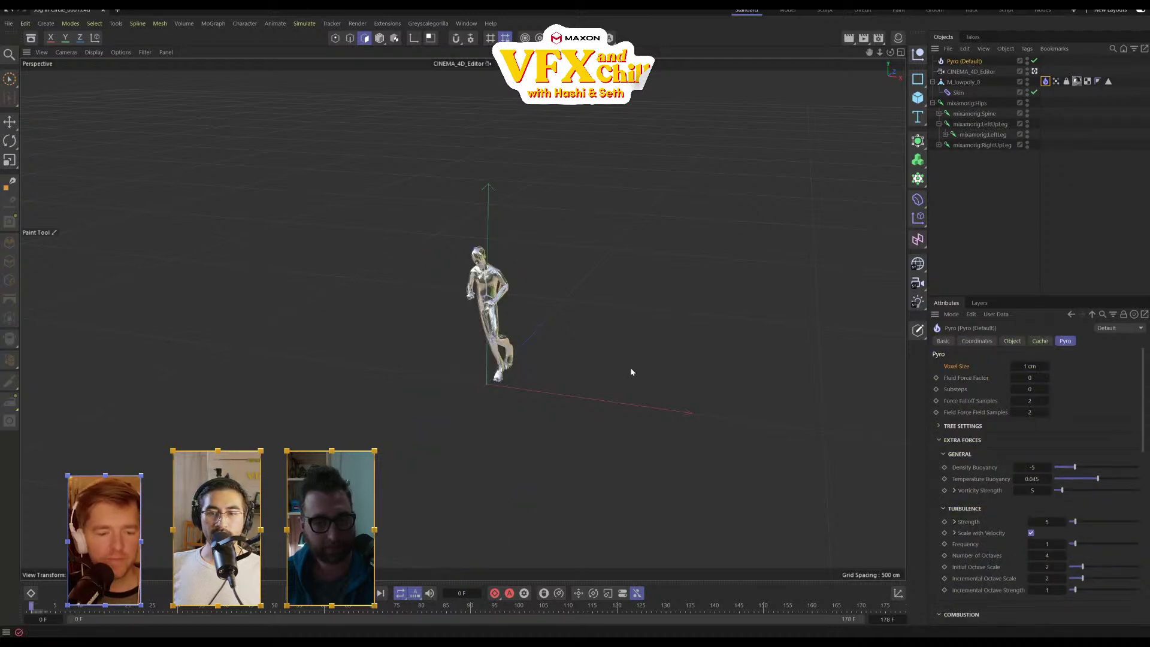
Play the simulation, set the Pyro tag's density to 5.8 and added density to 45, and return to frame 0
key("F8")
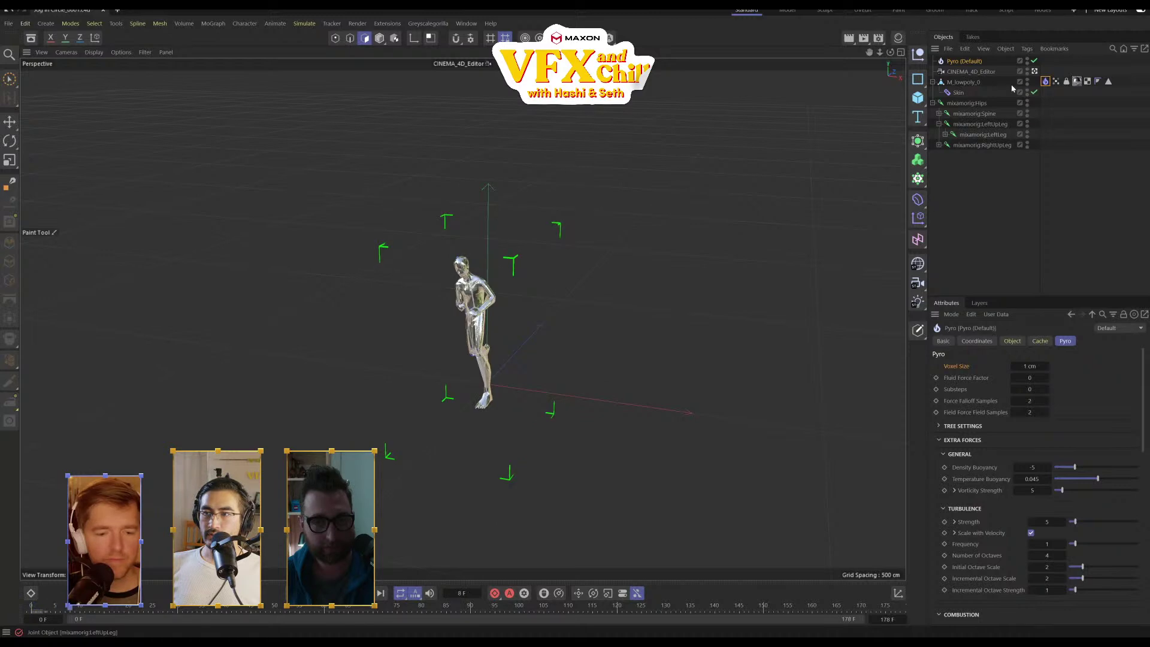
left_click(1046, 81)
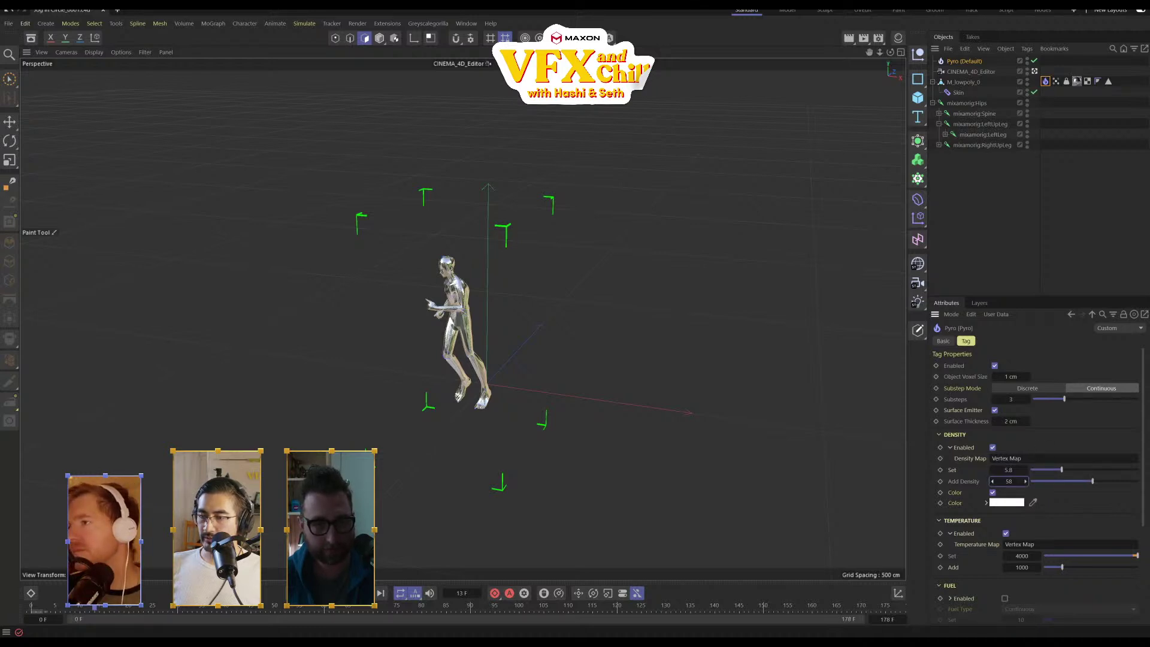
left_click(21, 611)
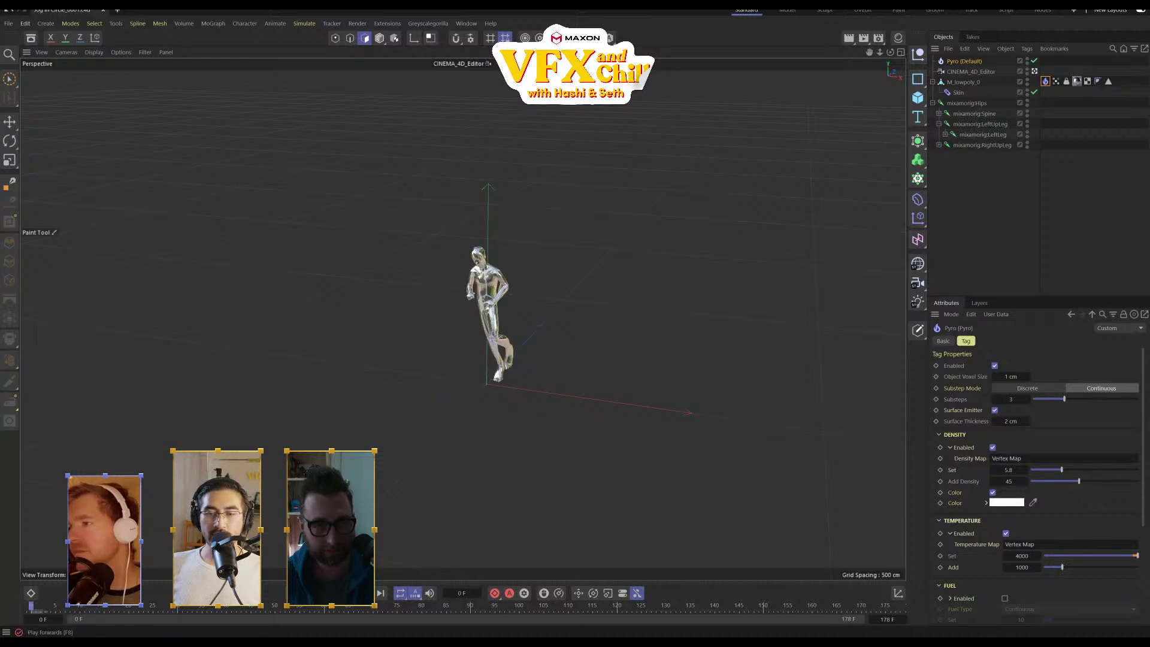
Play the simulation, set the Pyro tag's surface thickness to 3.24 cm, and return to frame 0
left_click(366, 593)
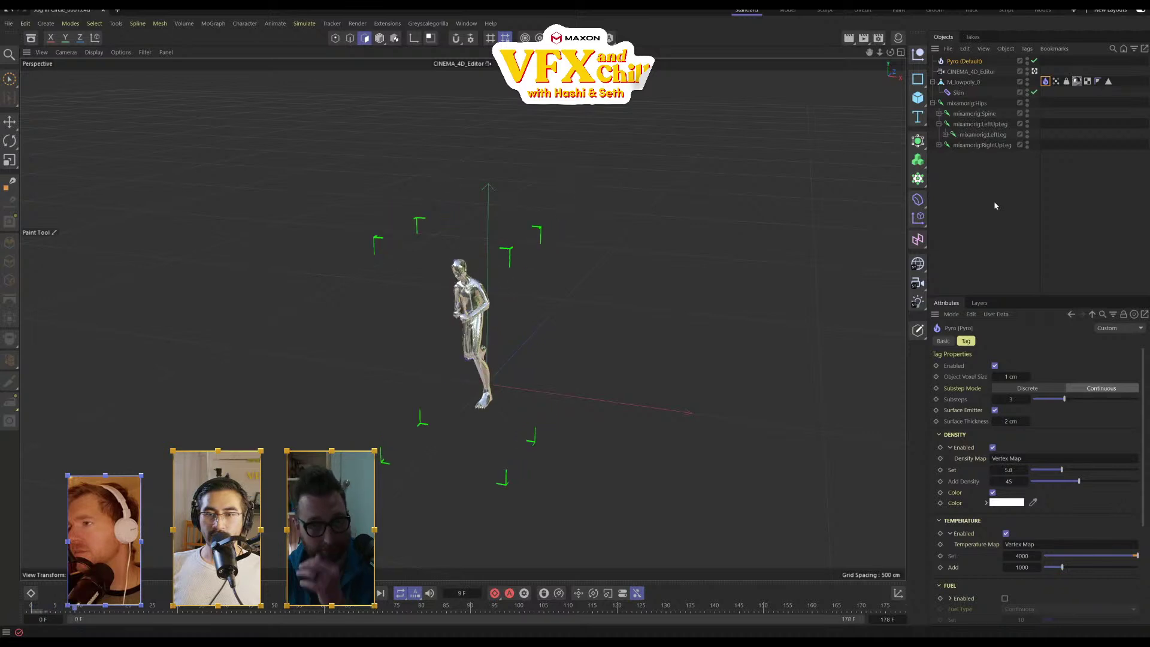
left_click_drag(1010, 423, 1034, 422)
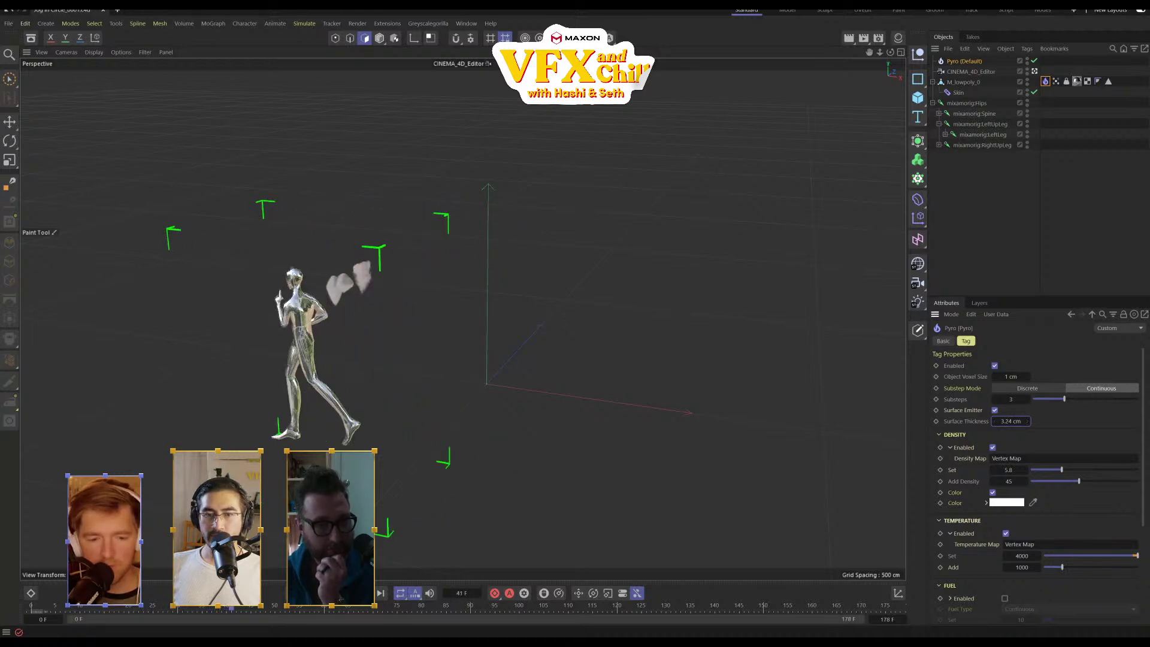
key("space")
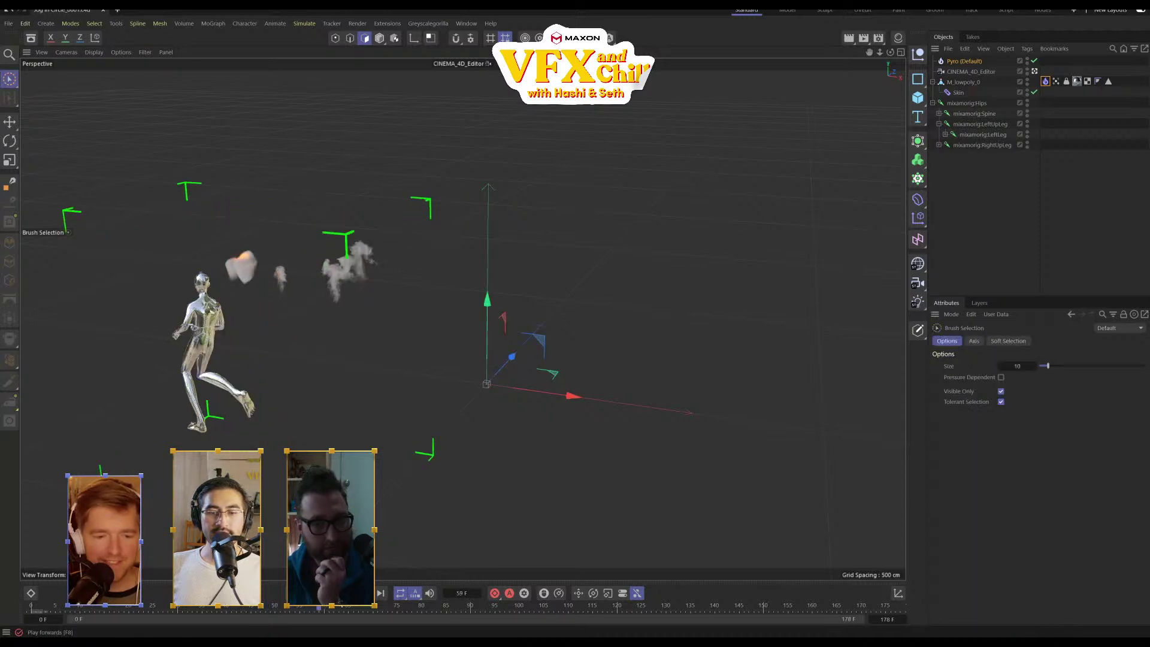
left_click_drag(312, 613, 28, 610)
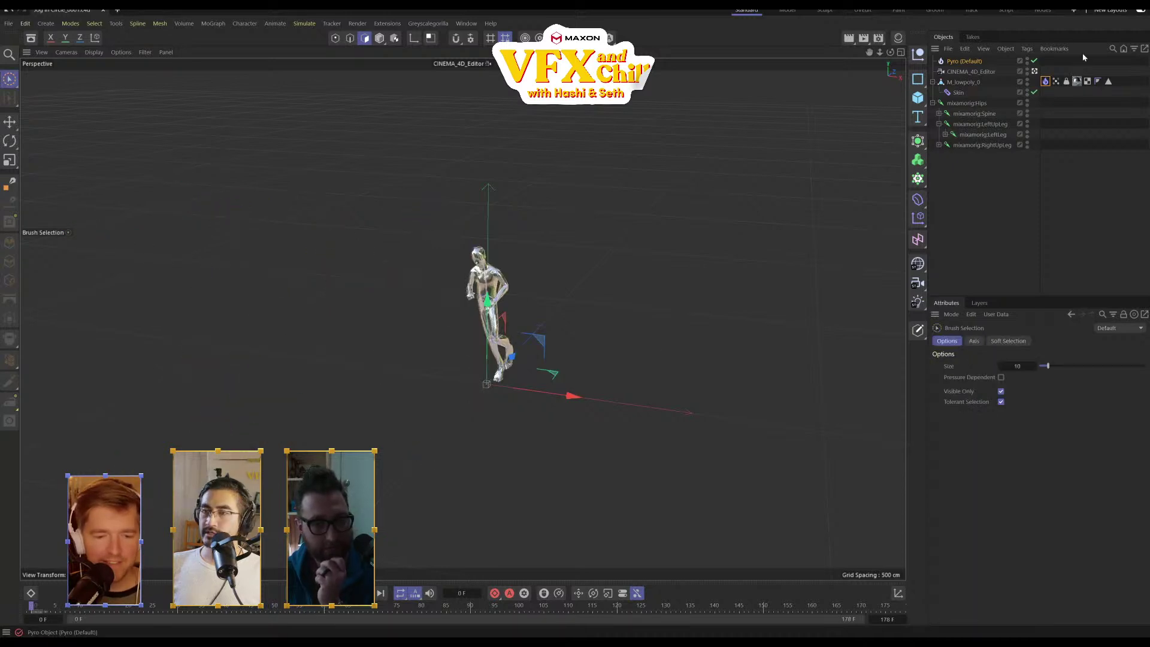
Set the Pyro (Default) object's substeps to 6
left_click(966, 62)
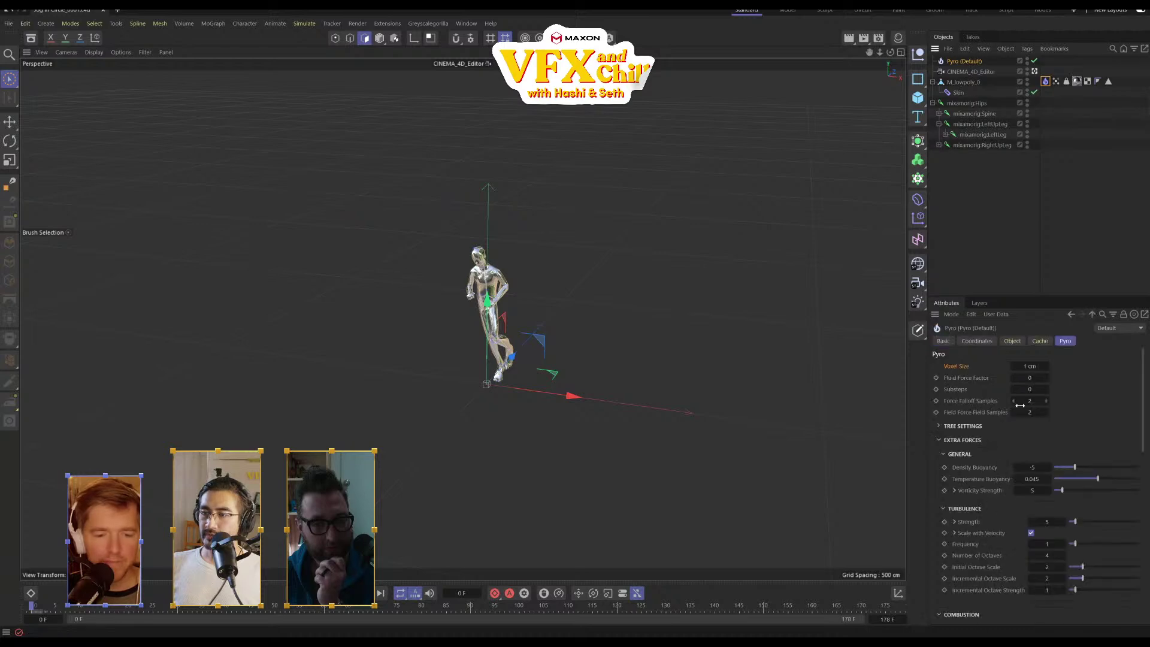
left_click(1047, 390)
left_click(1048, 390)
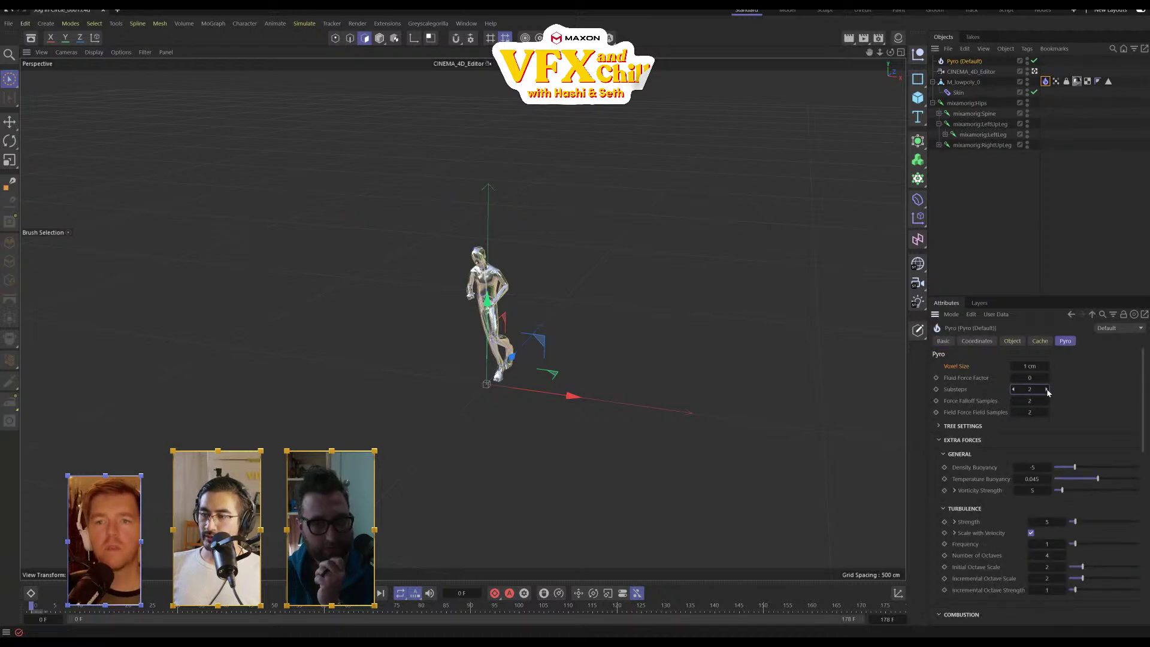
left_click(1048, 390)
left_click(1048, 390)
left_click(1047, 390)
left_click(1048, 391)
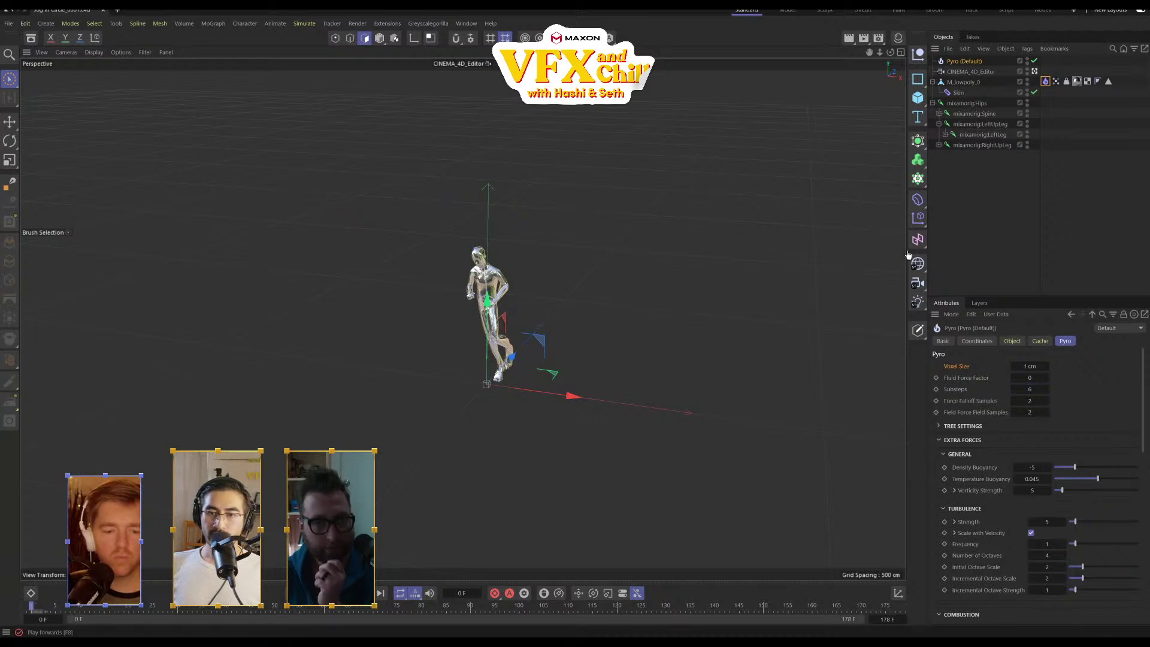
Play the simulation to about frame 21 to check the emission, and return to frame 0
key("F8")
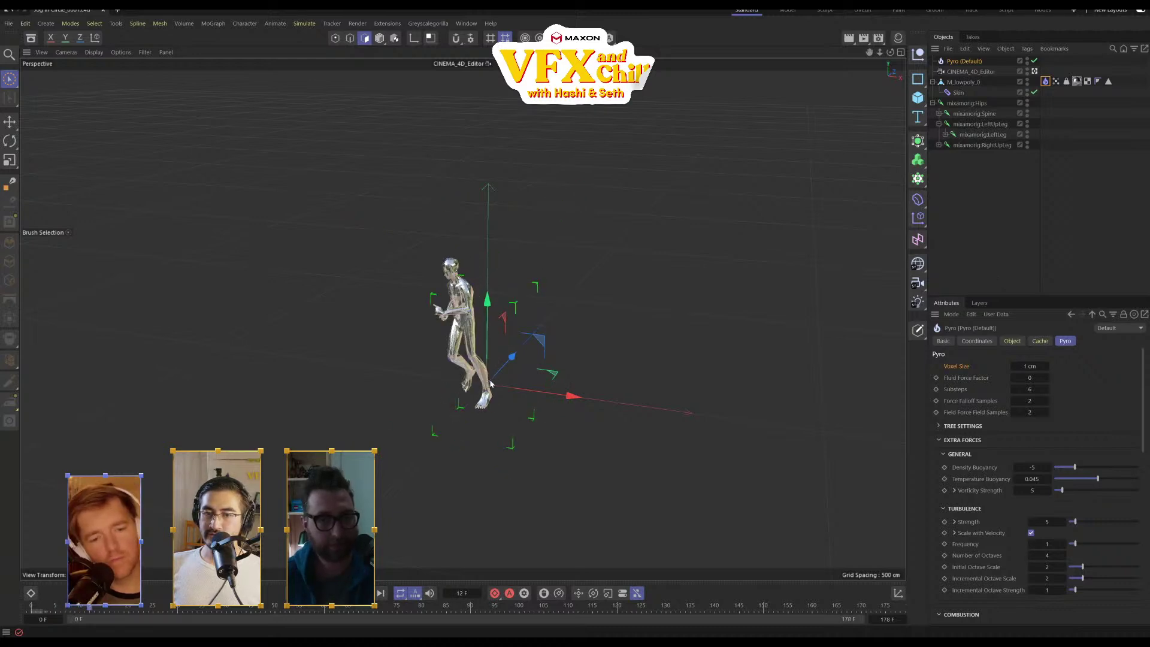
scroll(404, 252, "up", 1)
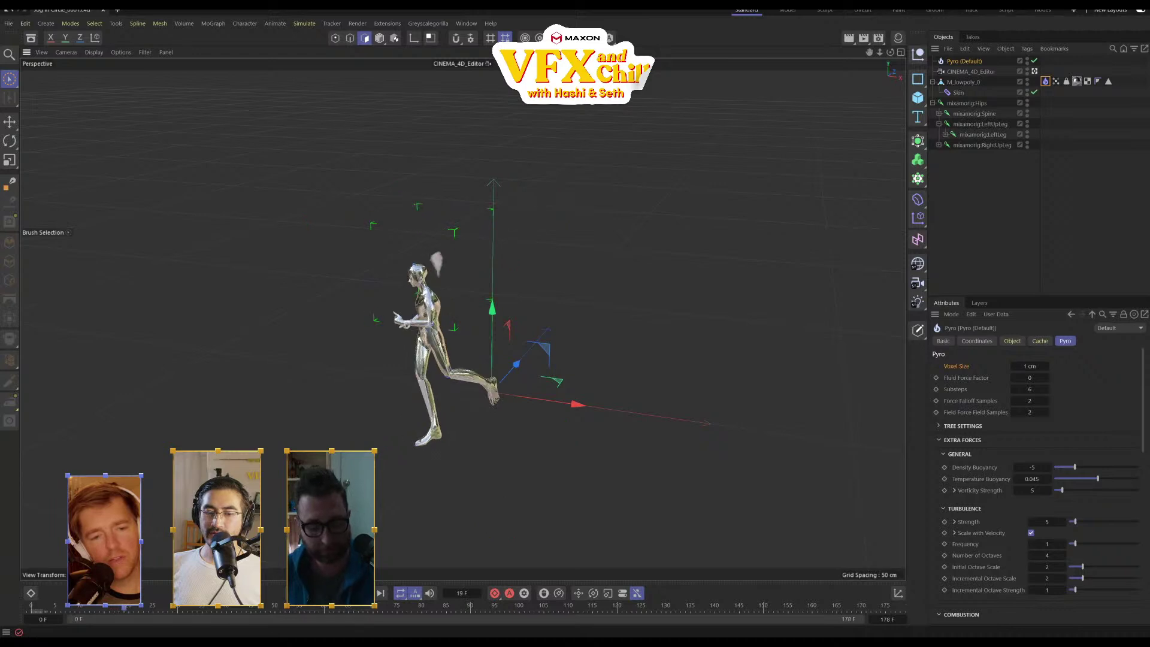
left_click(336, 593)
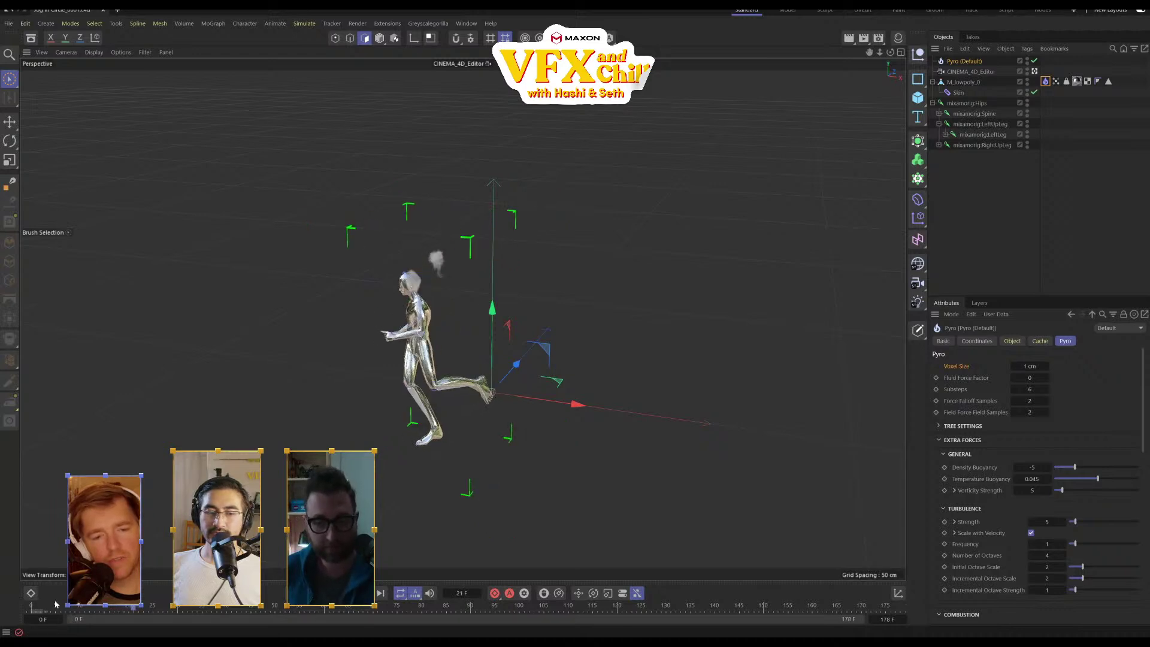
left_click_drag(44, 607, 6, 614)
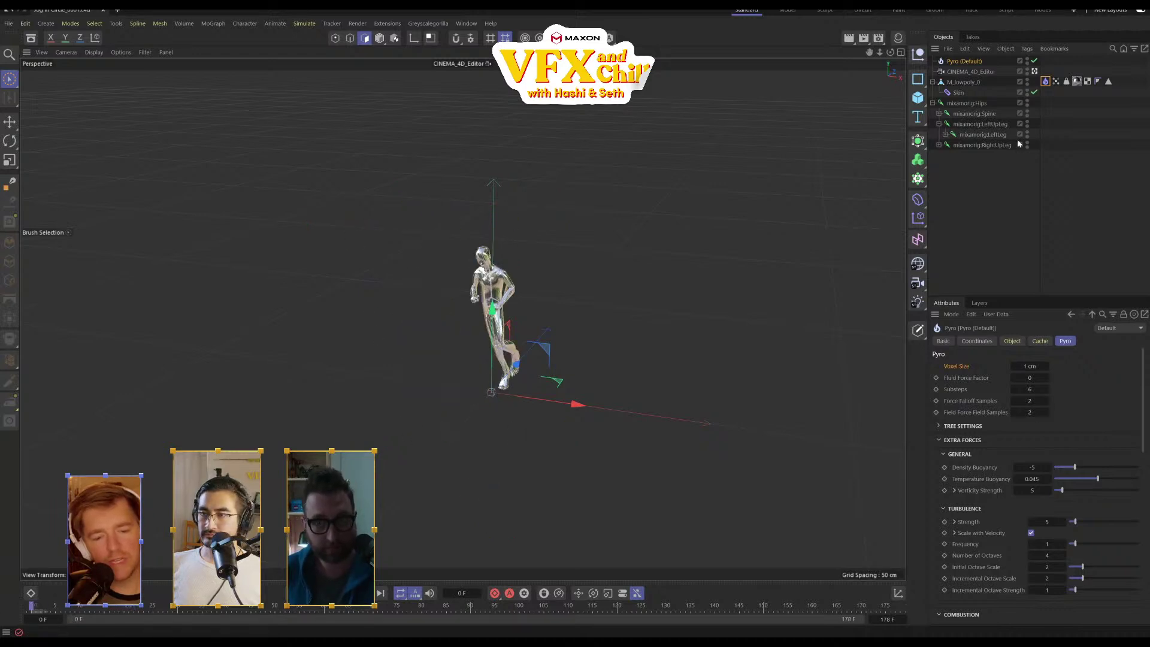
Turn off the surface emitter in the M_lowpoly_0 mesh's Pyro tag
left_click(970, 84)
left_click(1046, 82)
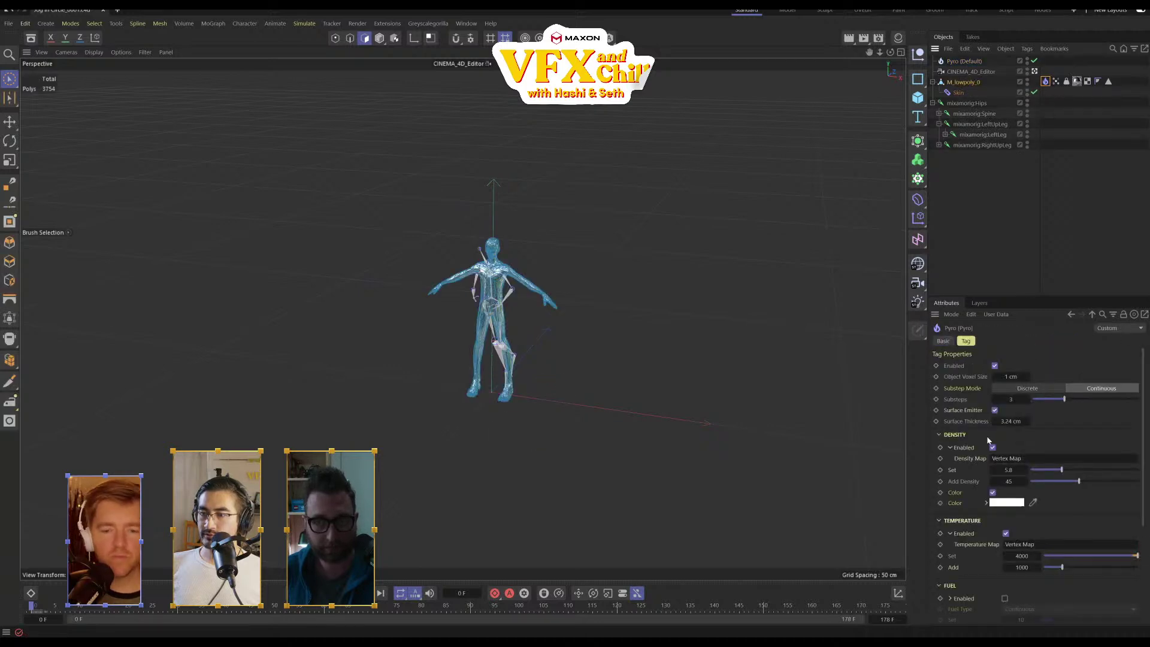
left_click(995, 411)
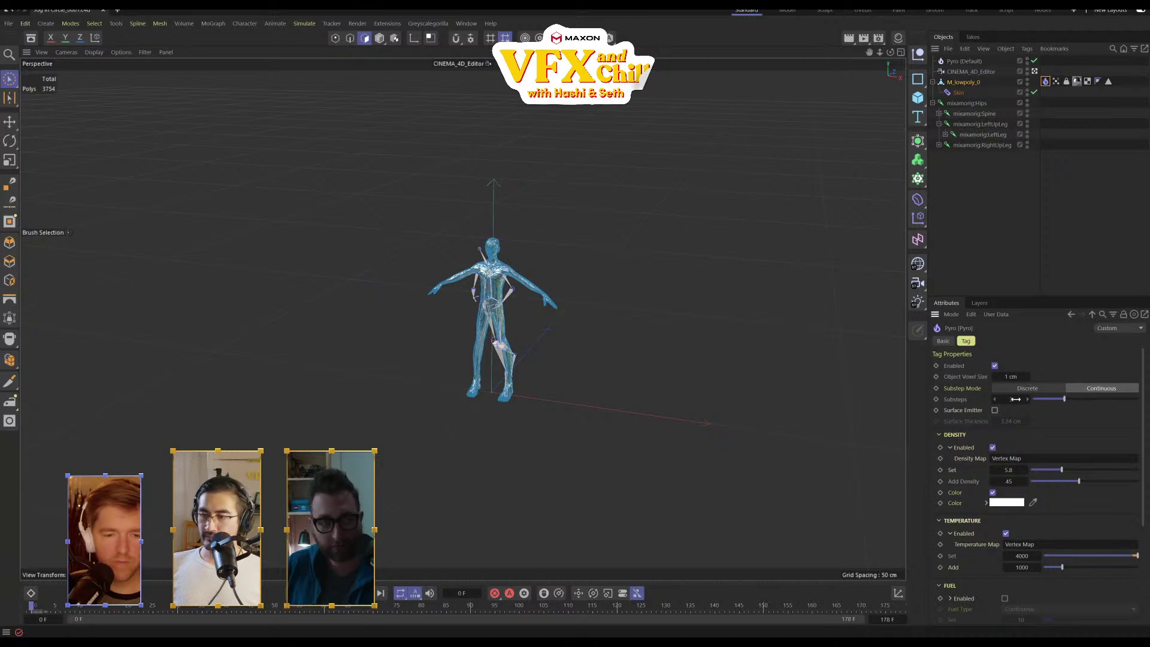
Set the Pyro (Default) object's substeps to 2 and play the simulation to about frame 13
left_click(966, 61)
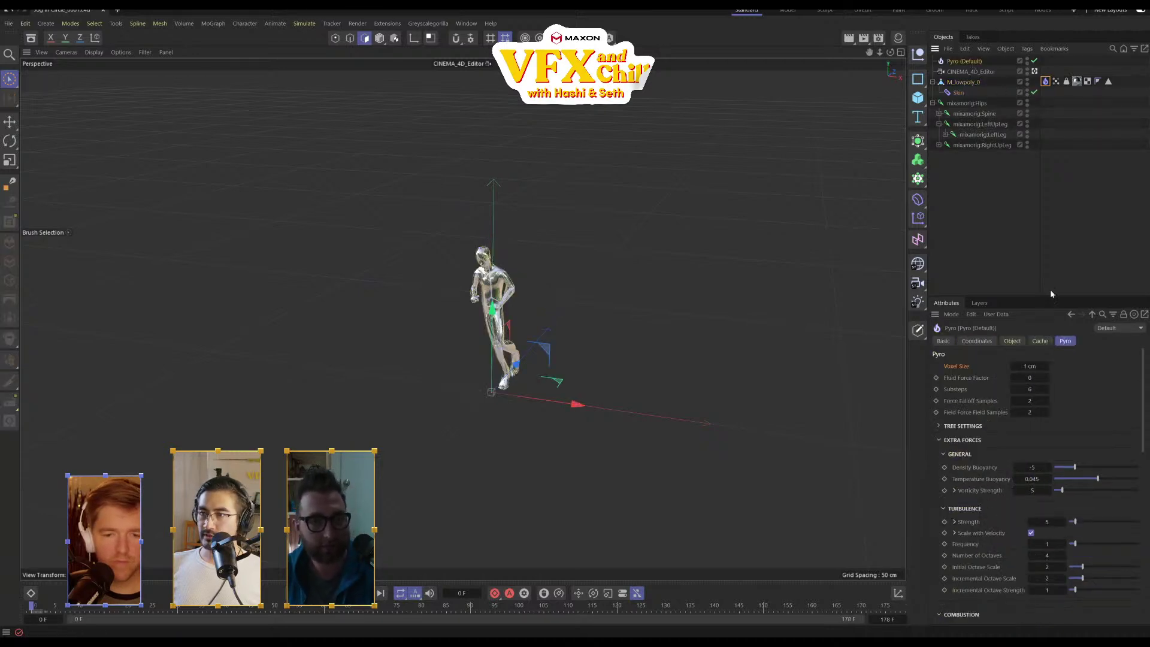
double_click(1027, 389)
type("2")
key("Return")
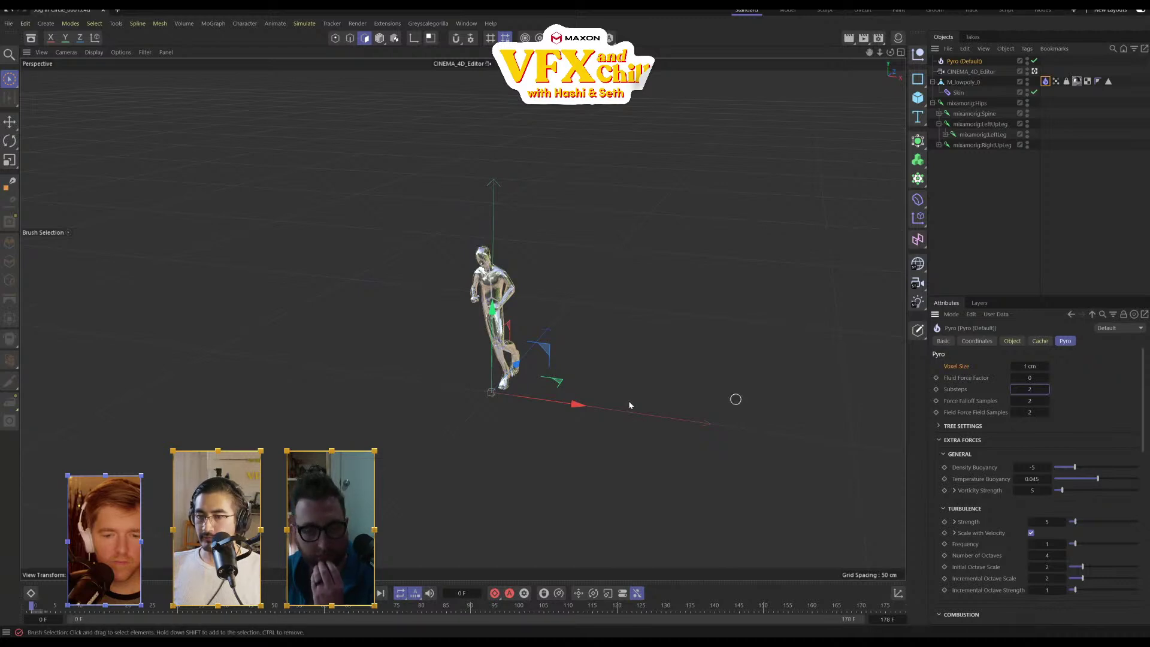
left_click(337, 593)
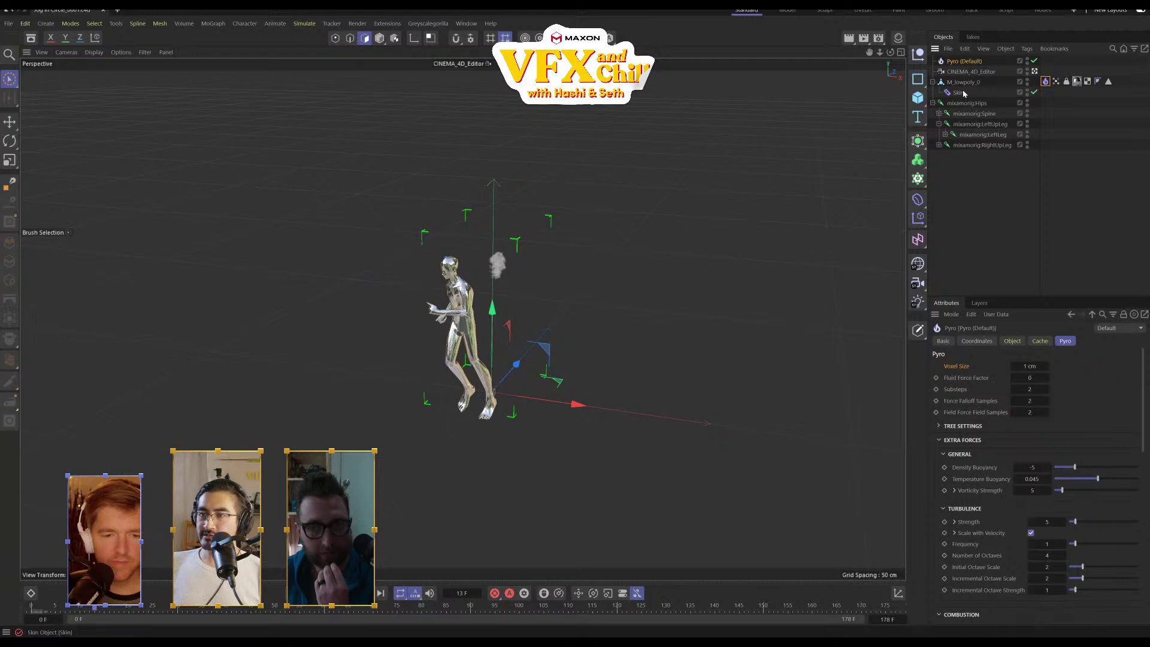
Delete the Pyro (Default) object and the figure's Pyro tag, and add a sphere scaled down to a radius of about 15 cm
key("Delete")
left_click(973, 71)
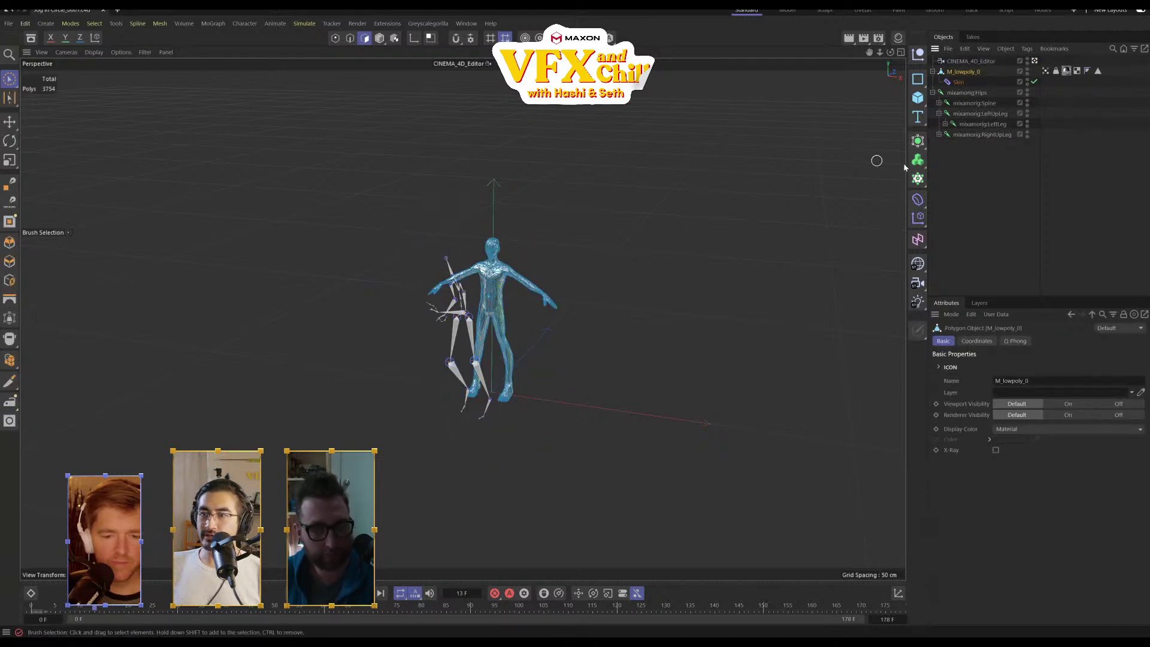
left_click(918, 98)
left_click(1020, 153)
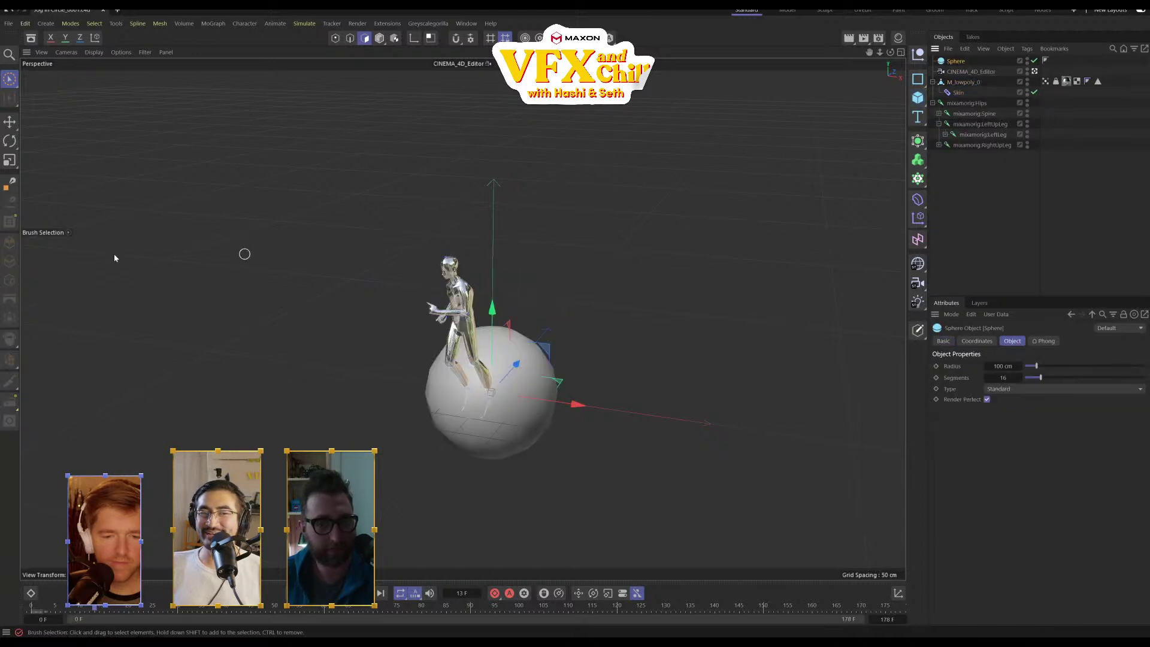
key("t")
left_click_drag(575, 290, 308, 396)
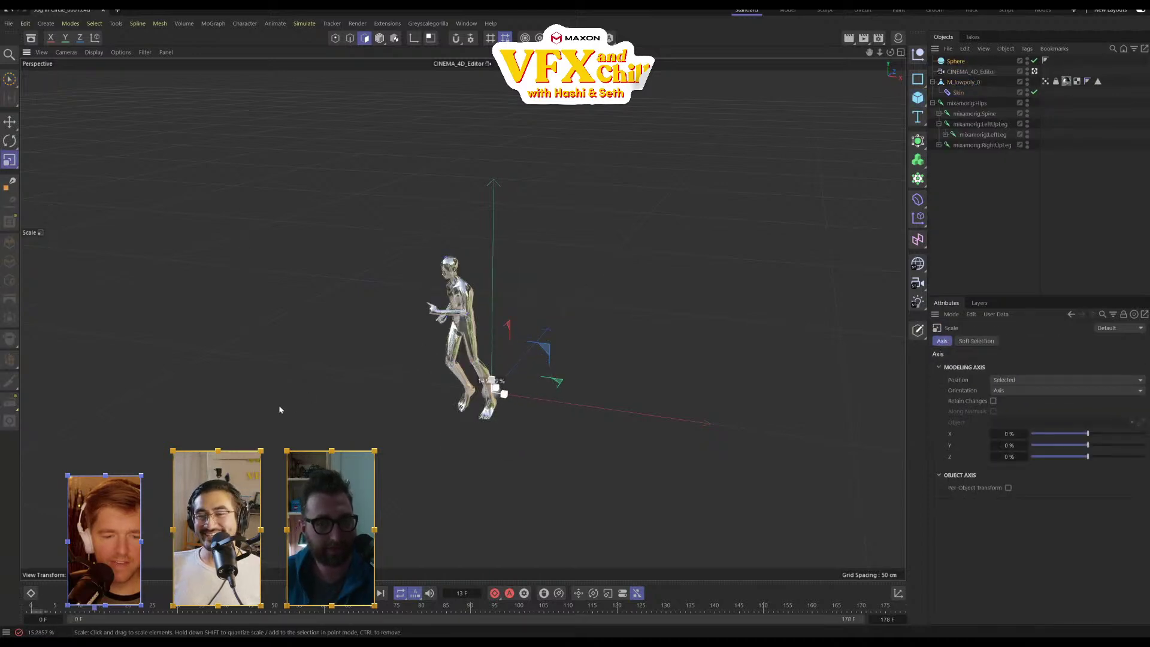
Expand the spine joint hierarchy to the head joint and make the sphere a child of mixamorig:Head
left_click(940, 114)
left_click(945, 124)
left_click(952, 135)
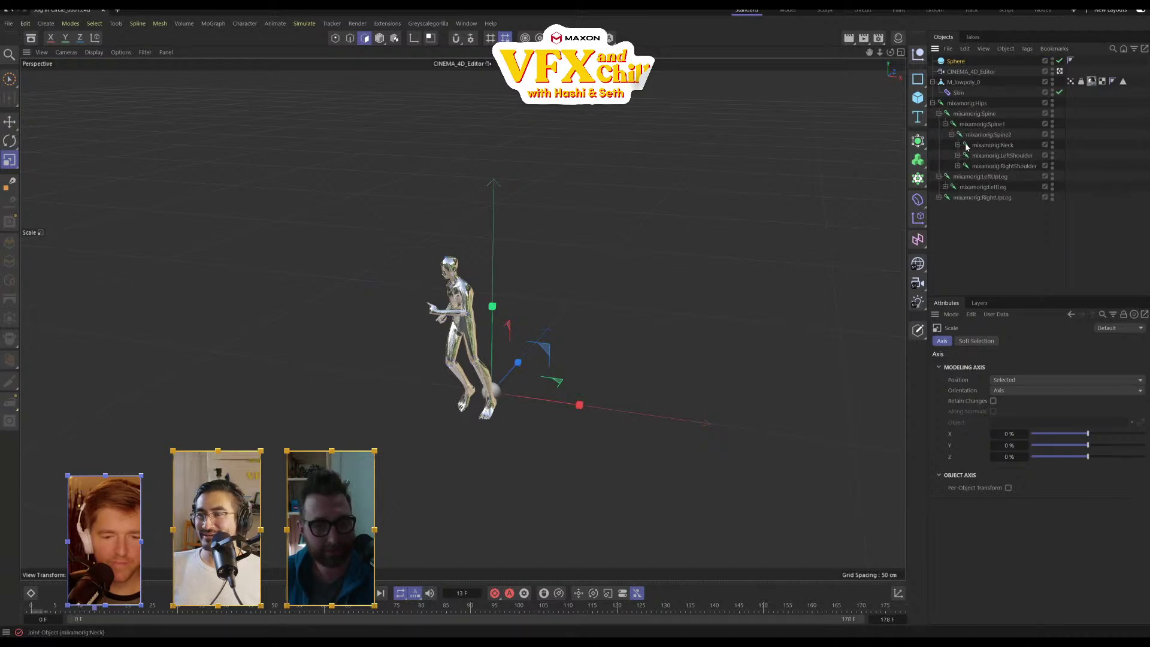
left_click(958, 145)
left_click(999, 156)
left_click(964, 156)
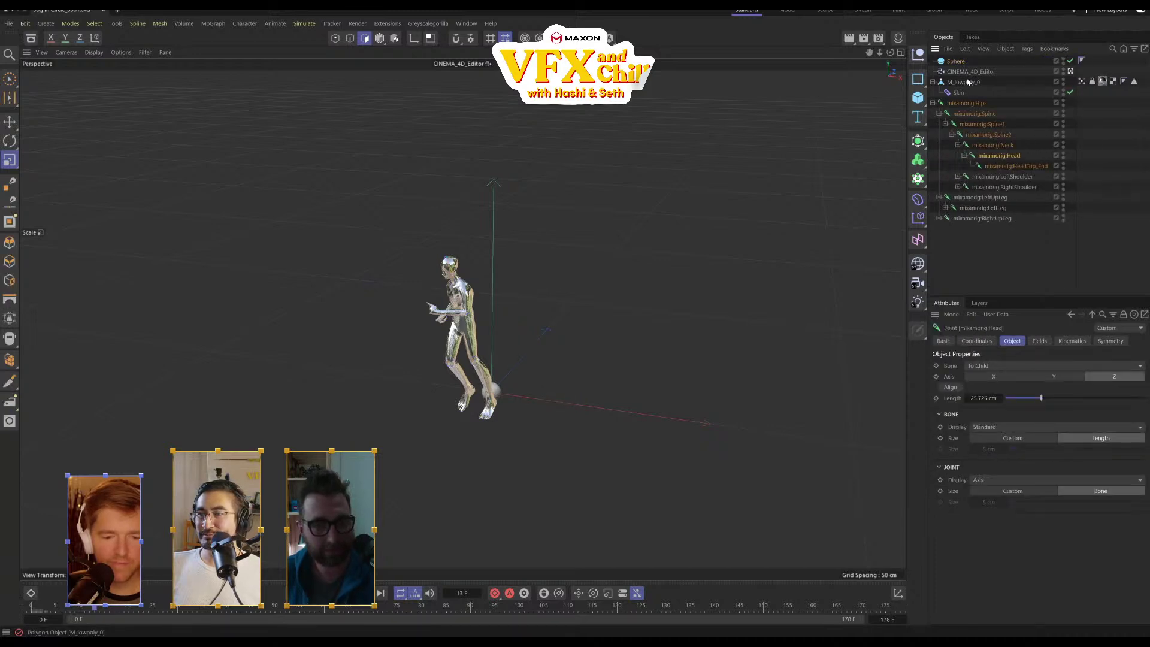
left_click_drag(956, 61, 986, 160)
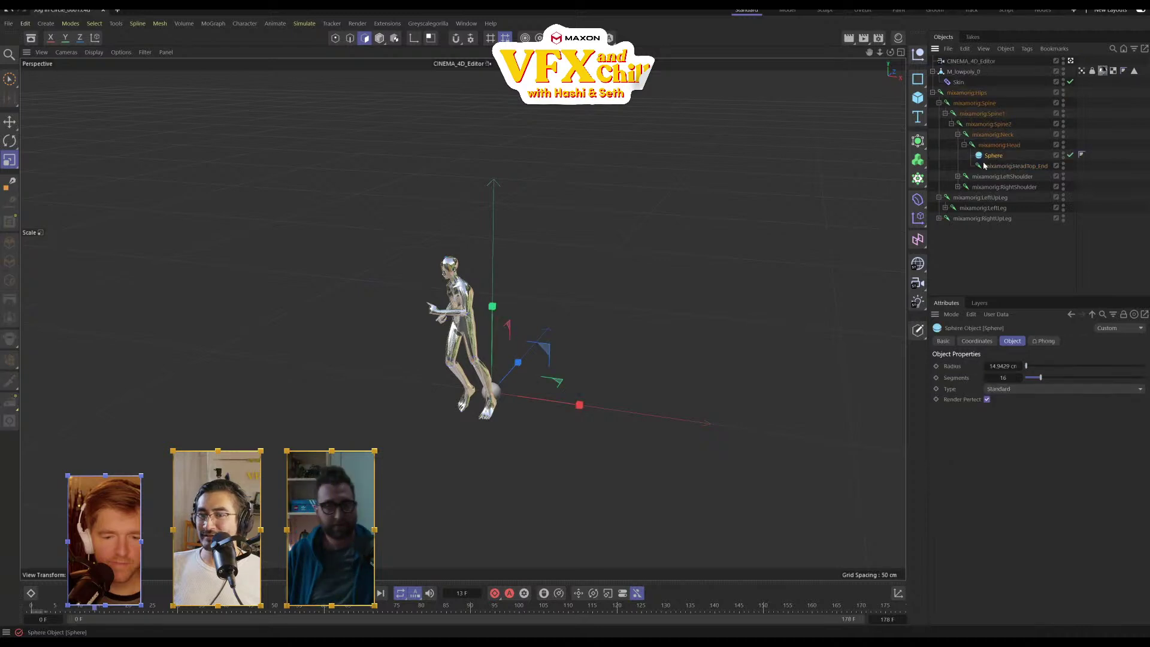
Snap the sphere to the head joint by setting its X, Y and Z positions to 0 cm
key("e")
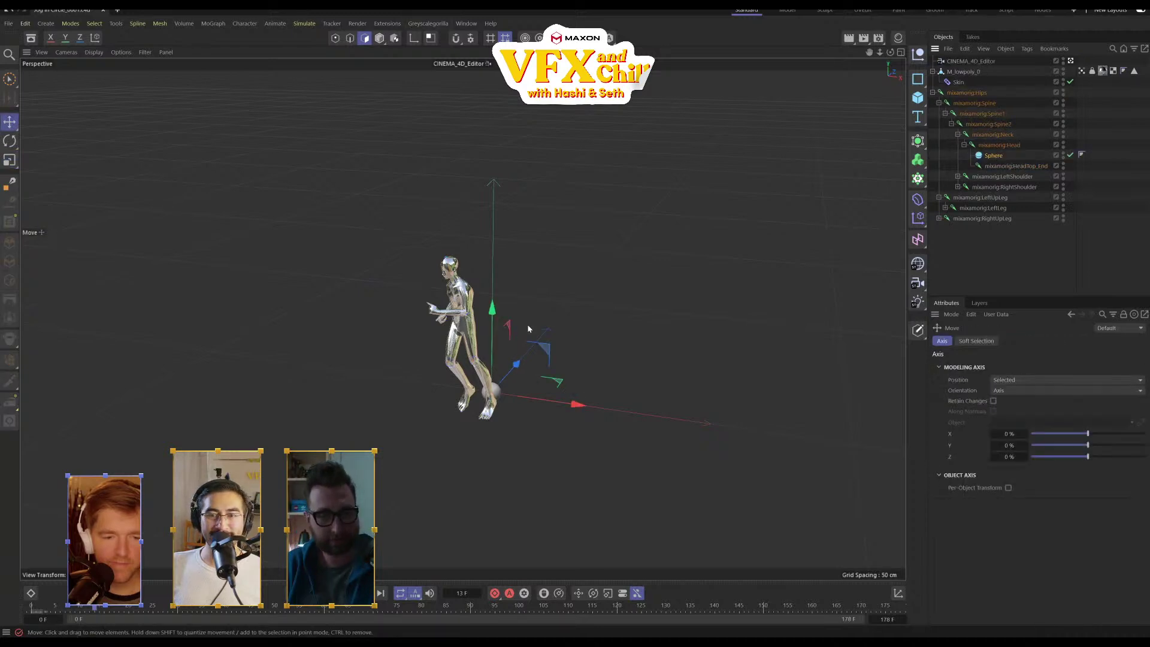
left_click_drag(528, 328, 477, 268)
scroll(467, 288, "up", 2)
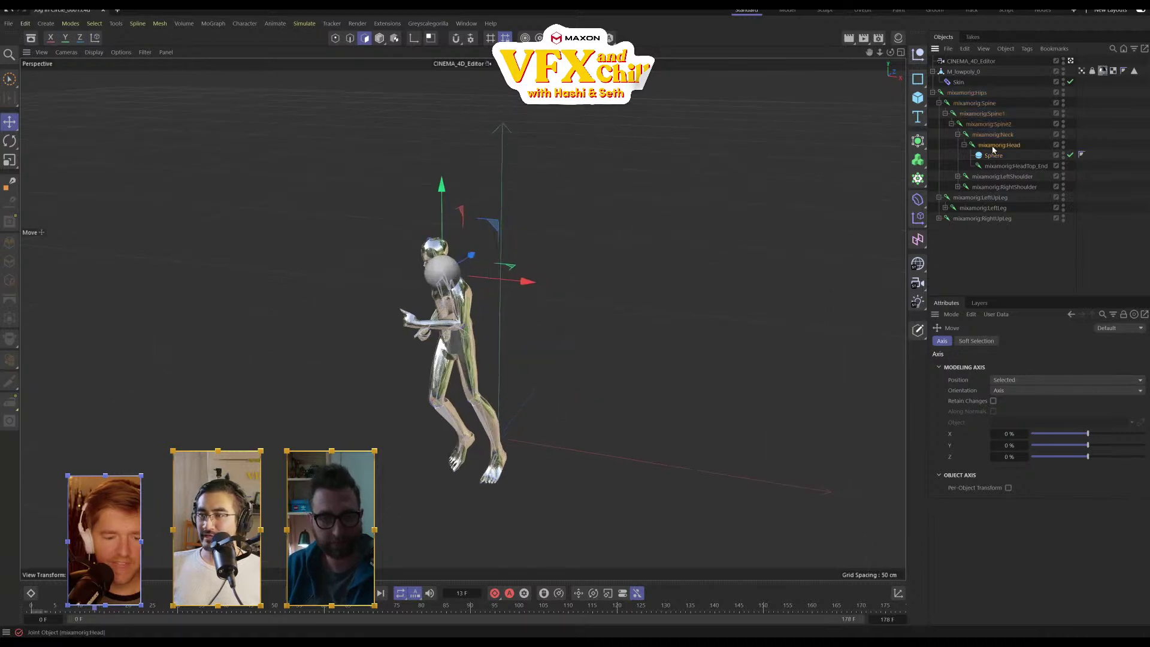
left_click(993, 155)
left_click(943, 341)
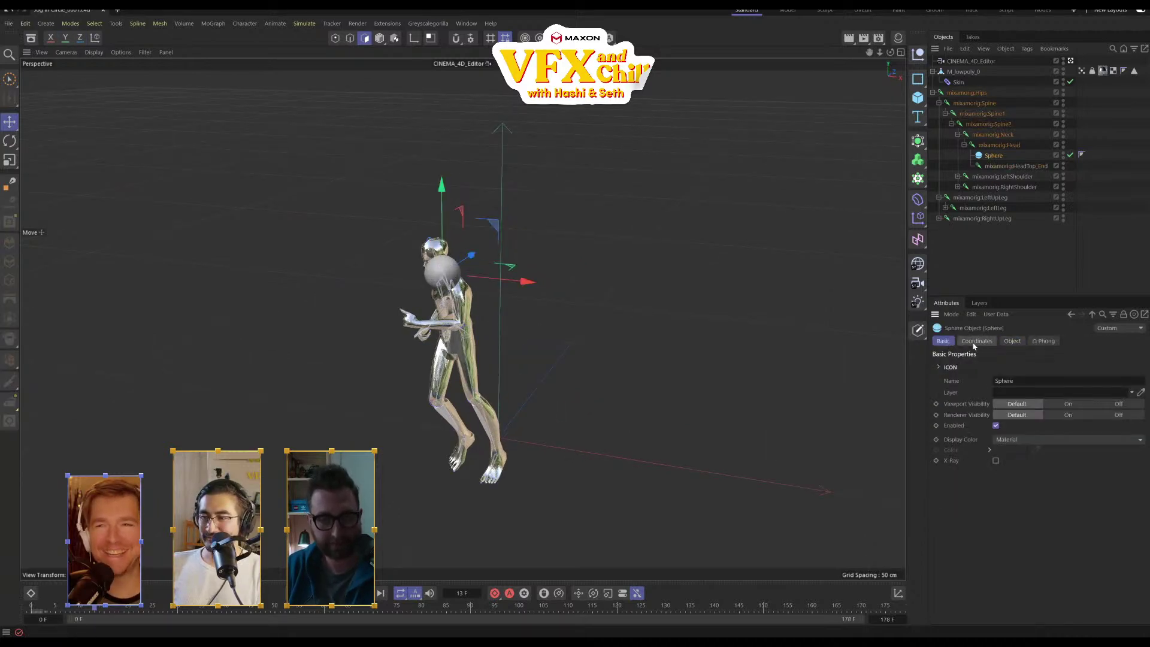
left_click(977, 341)
left_click_drag(983, 400, 983, 398)
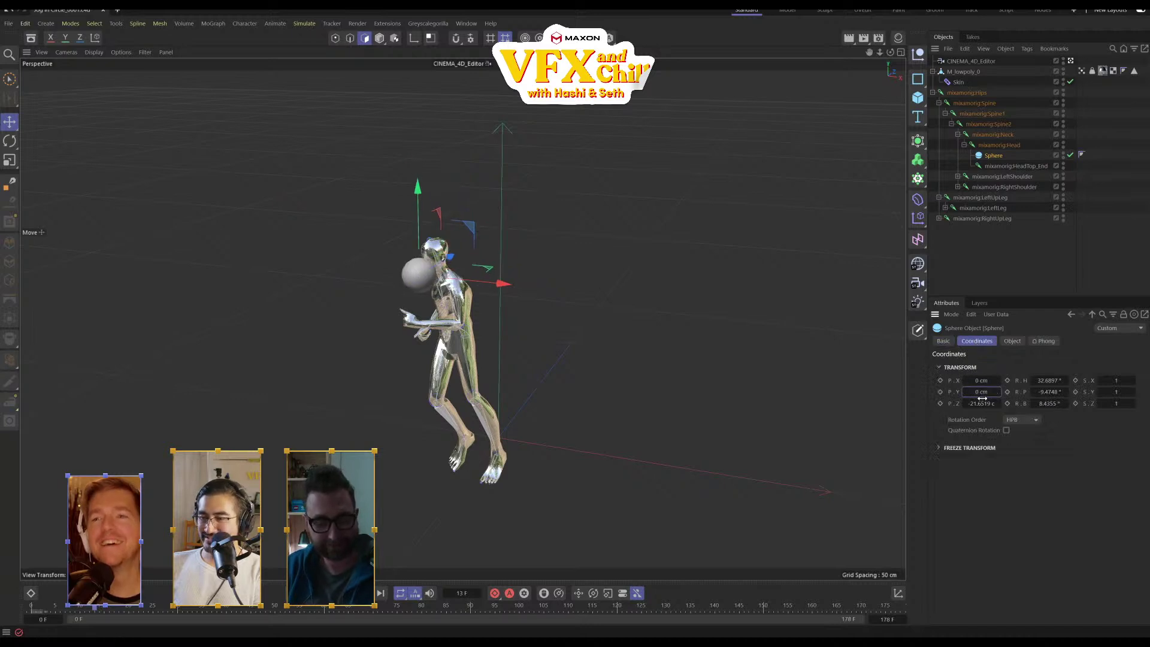
right_click(982, 398)
scroll(430, 228, "up", 1)
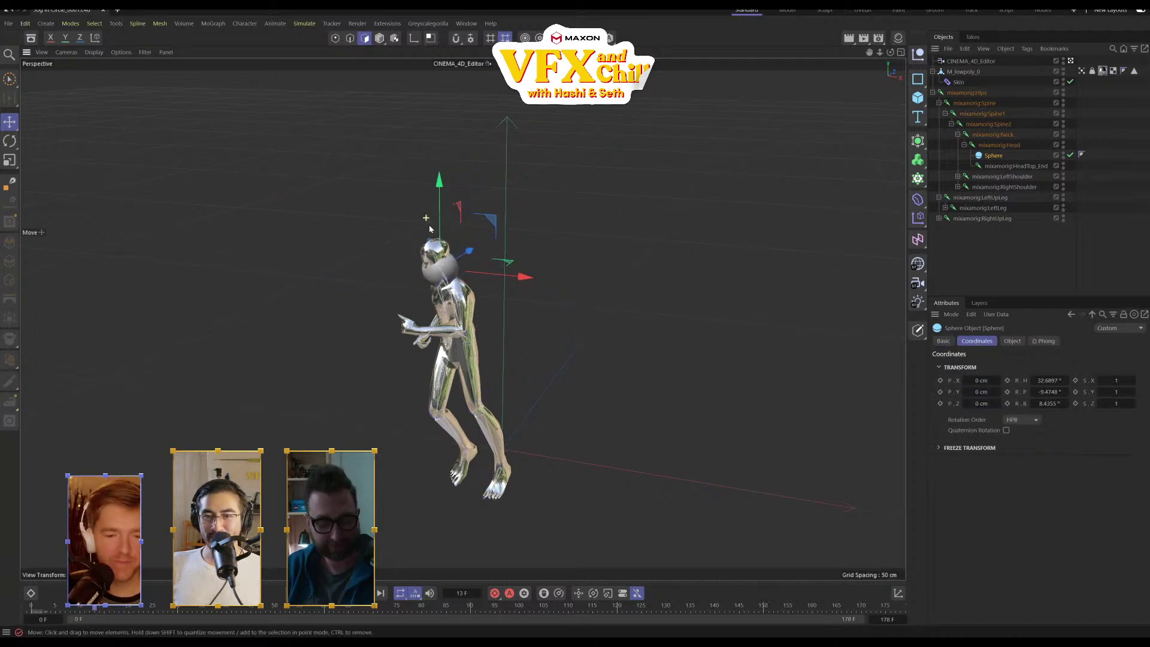
Move the sphere over the figure's head to about X 3.4, Y 12, Z -2.2 cm, and hide it in the viewport
left_click_drag(430, 228, 513, 225, "alt")
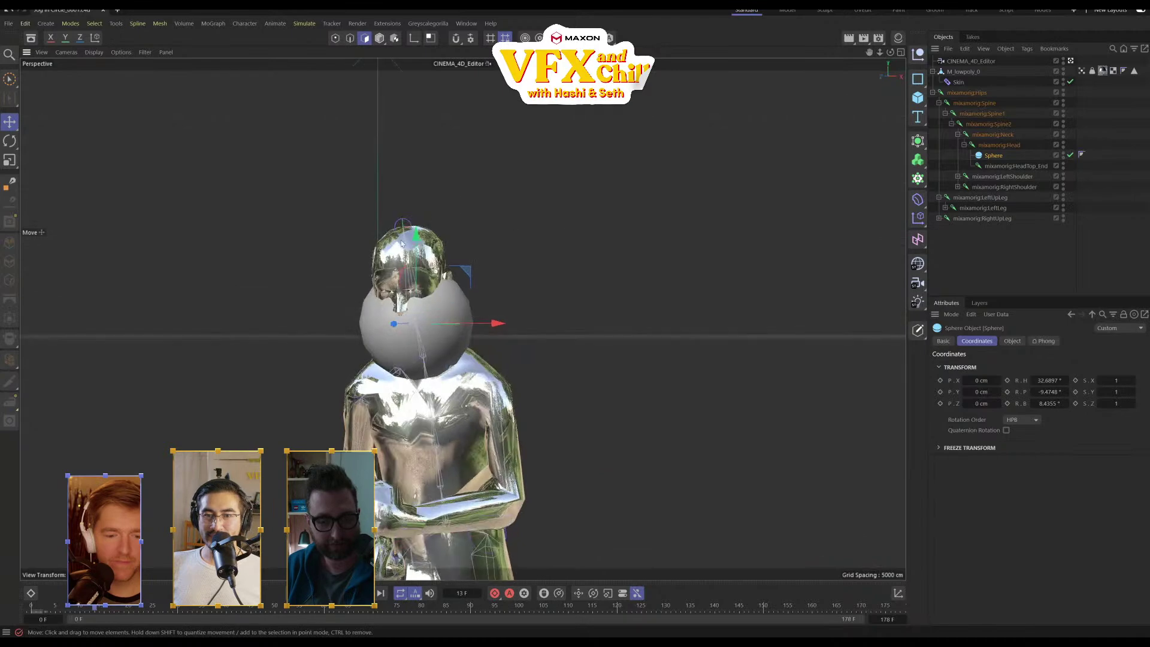
left_click_drag(402, 244, 418, 193, "alt")
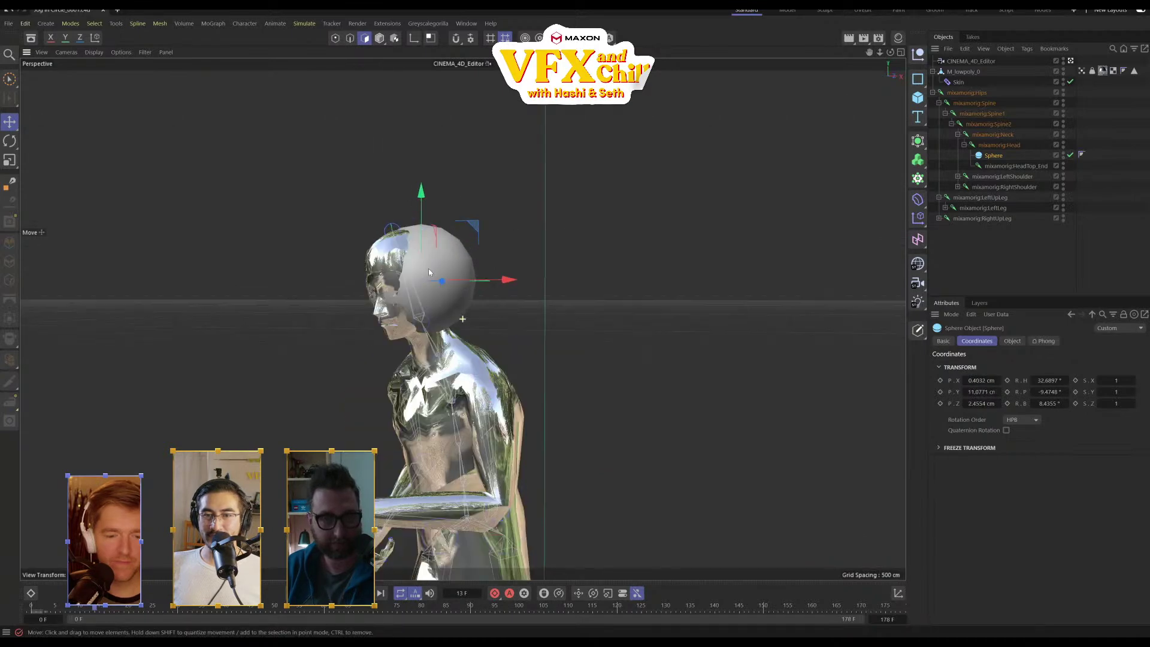
left_click_drag(429, 272, 501, 269, "alt")
left_click(1064, 155)
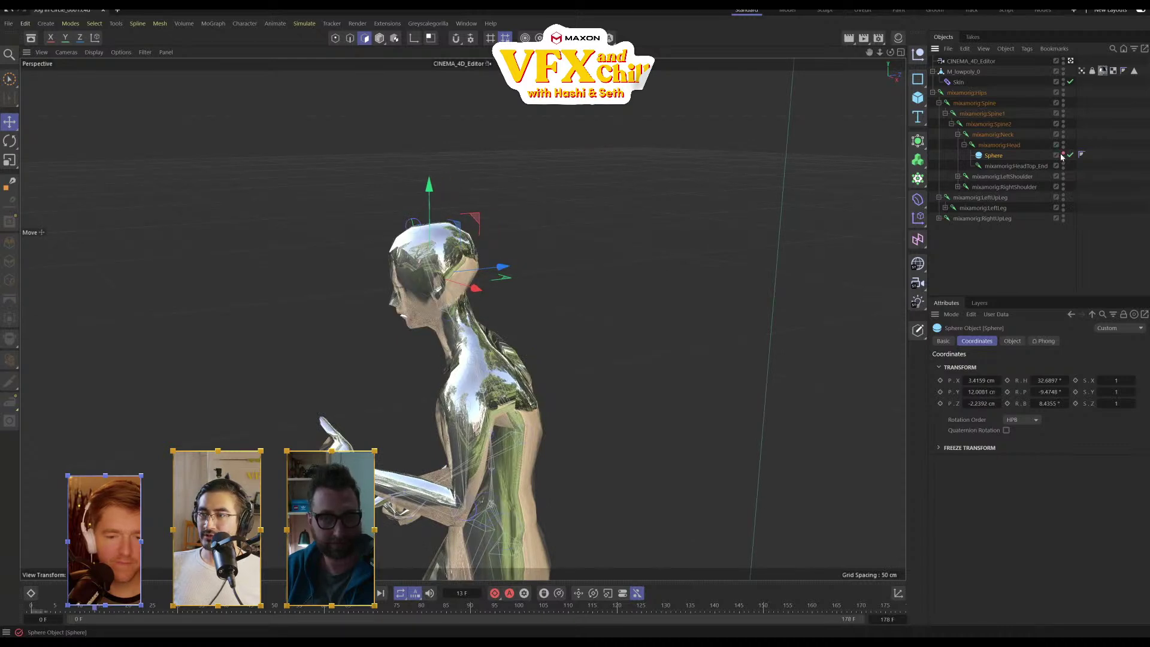
Add a Pyro simulation tag to the sphere under the head joint
right_click(995, 156)
mouse_move(1041, 210)
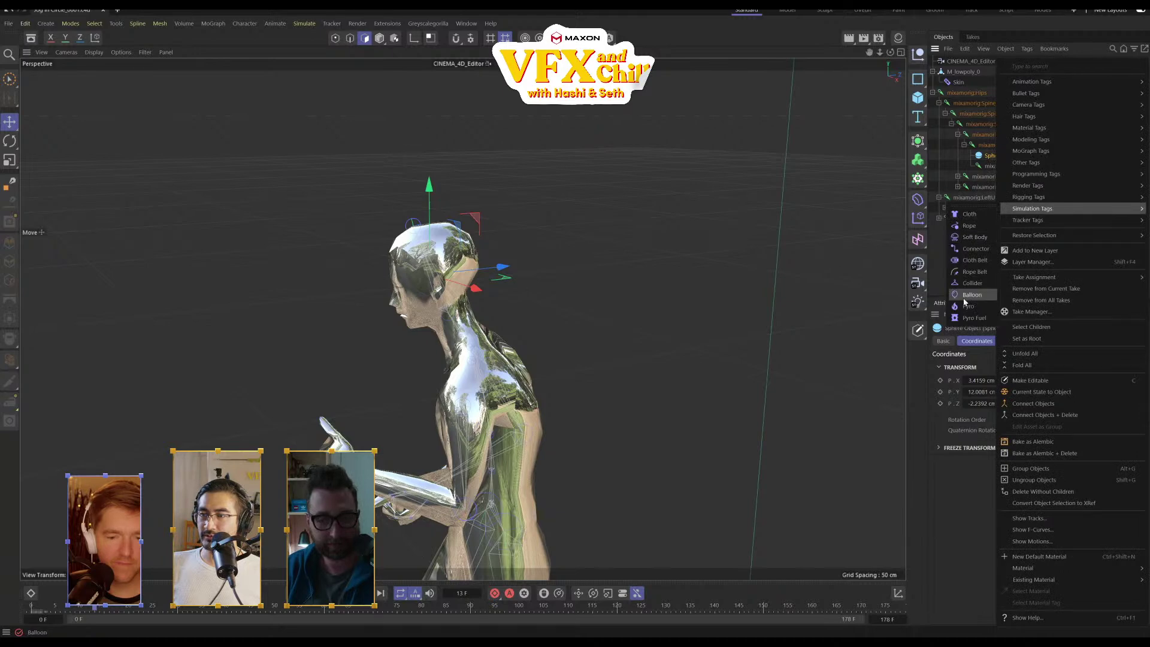
left_click(968, 307)
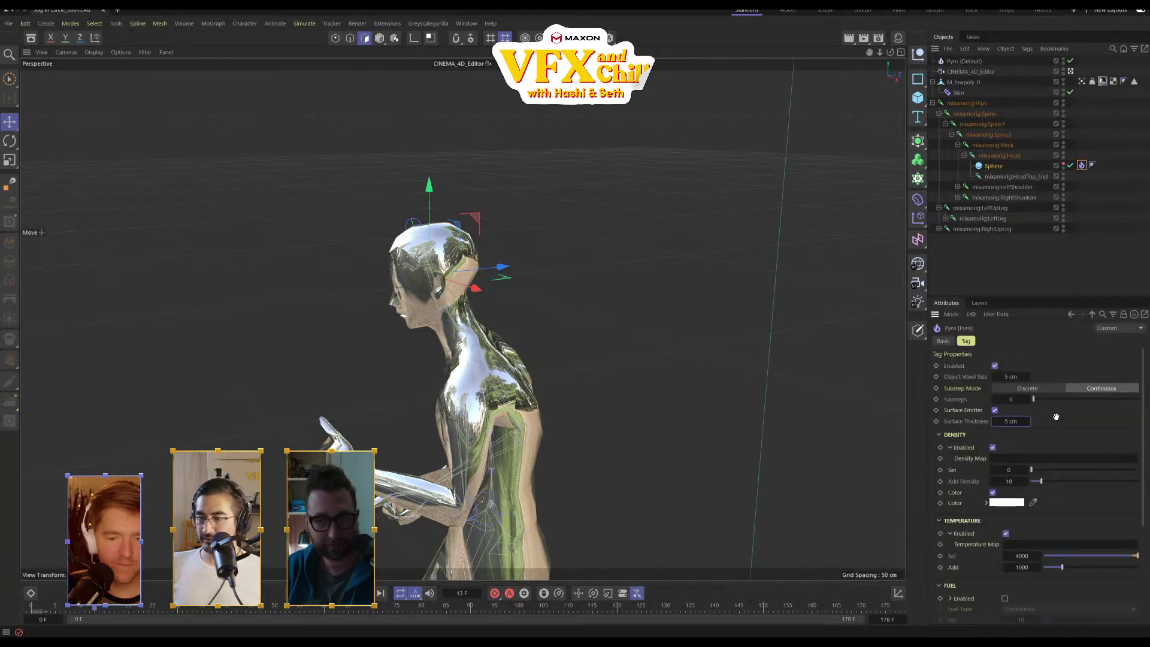
Play the simulation to check the fire from the sphere emitter, and show the Pyro (Default) object's settings
scroll(581, 378, "down", 10)
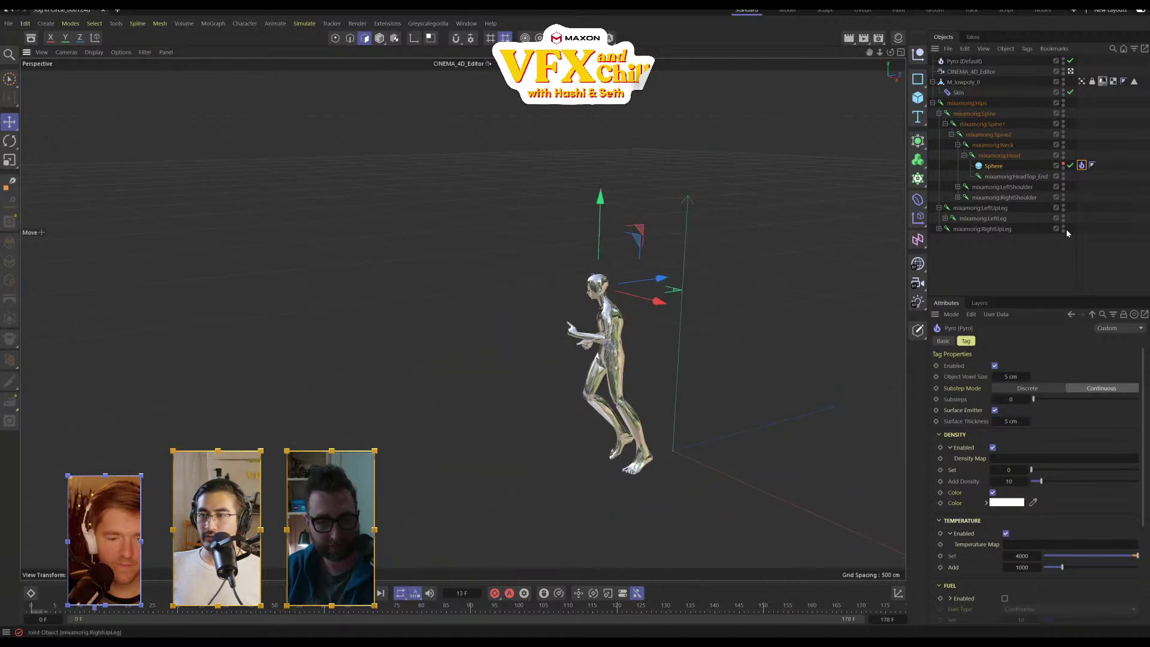
left_click(1067, 235)
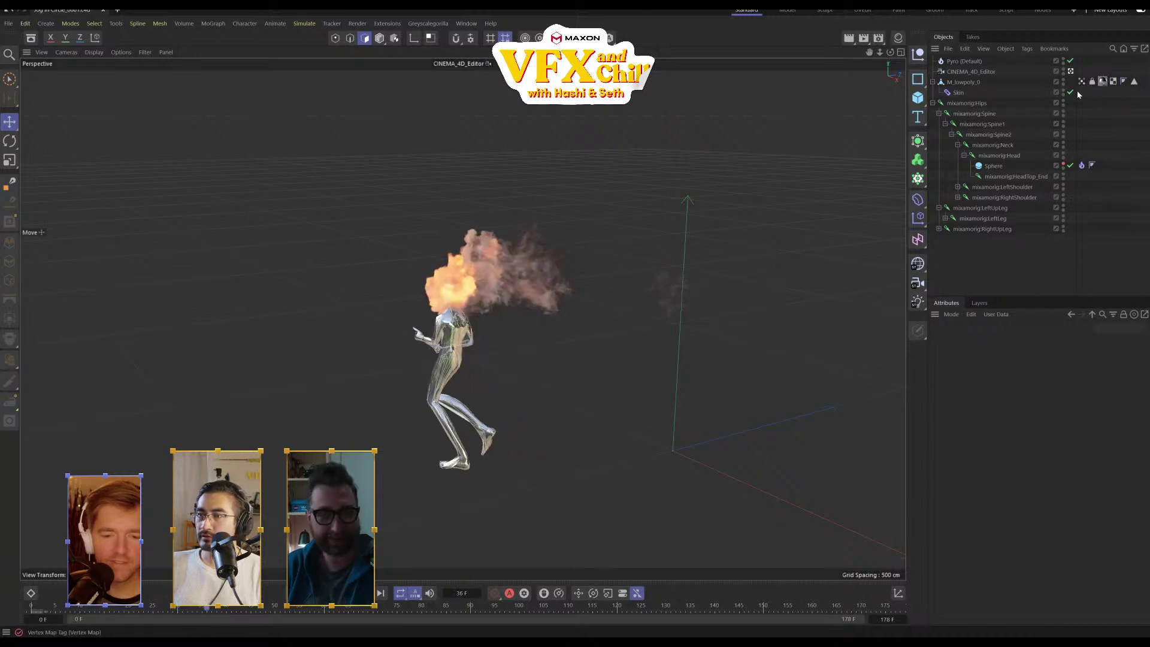
left_click(965, 65)
left_click(956, 64)
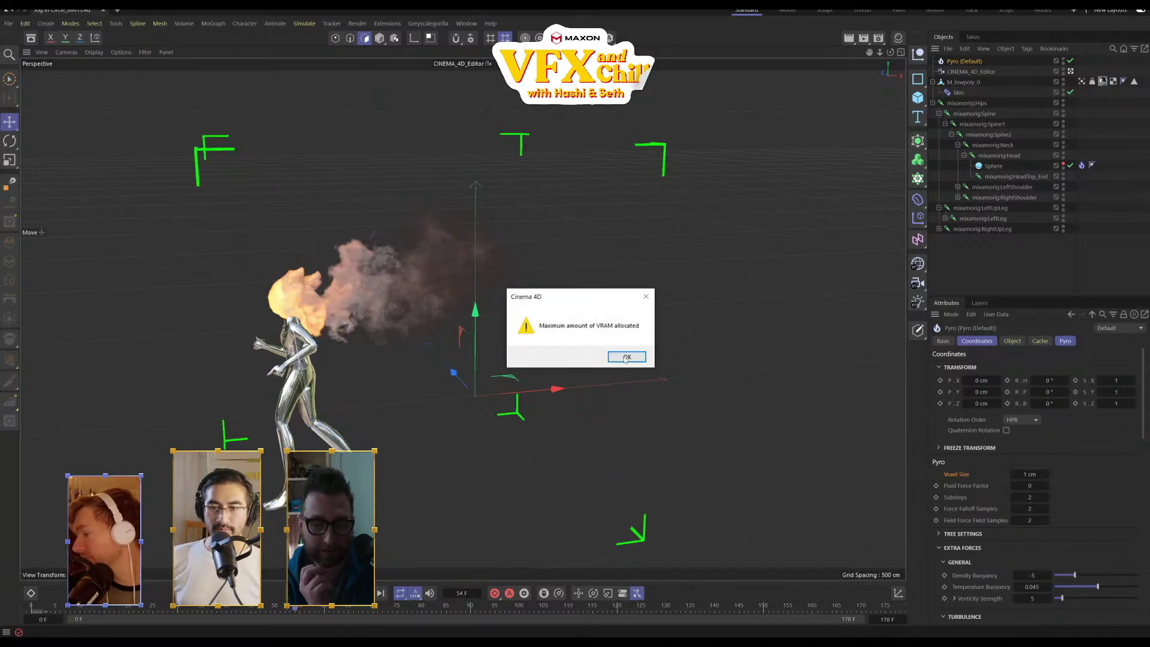
Dismiss the VRAM warning and turn off Draw Bounding Box for the Pyro object
left_click(626, 358)
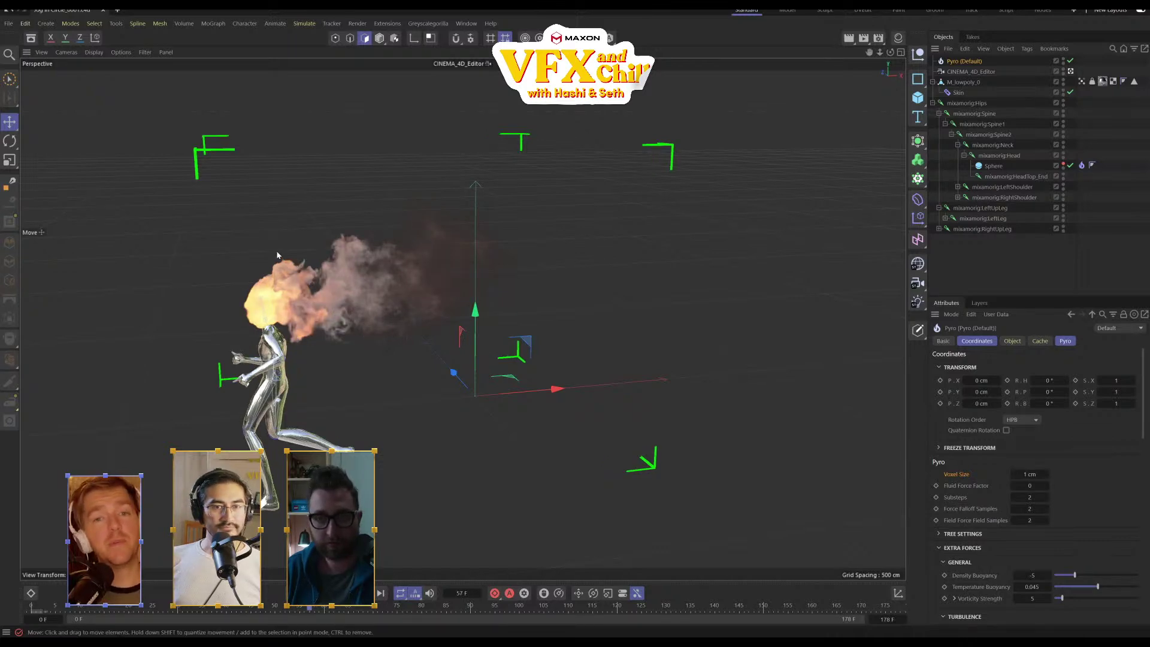
scroll(312, 395, "up", 3)
left_click_drag(312, 394, 599, 320, "alt")
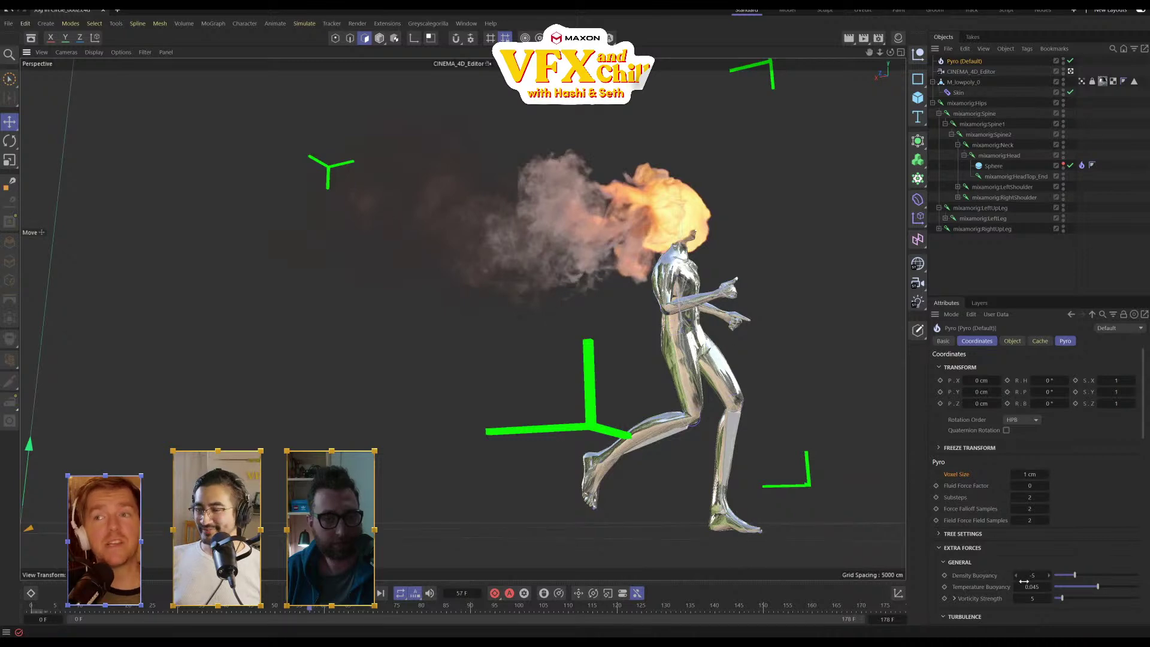
scroll(1067, 551, "down", 10)
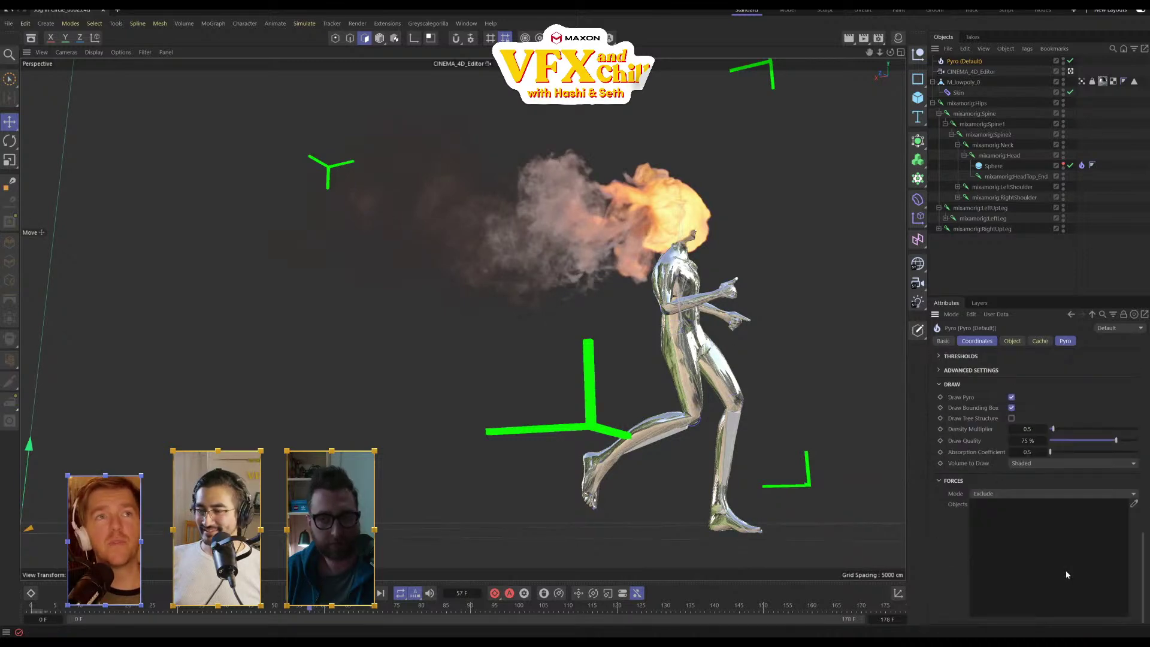
left_click(1012, 409)
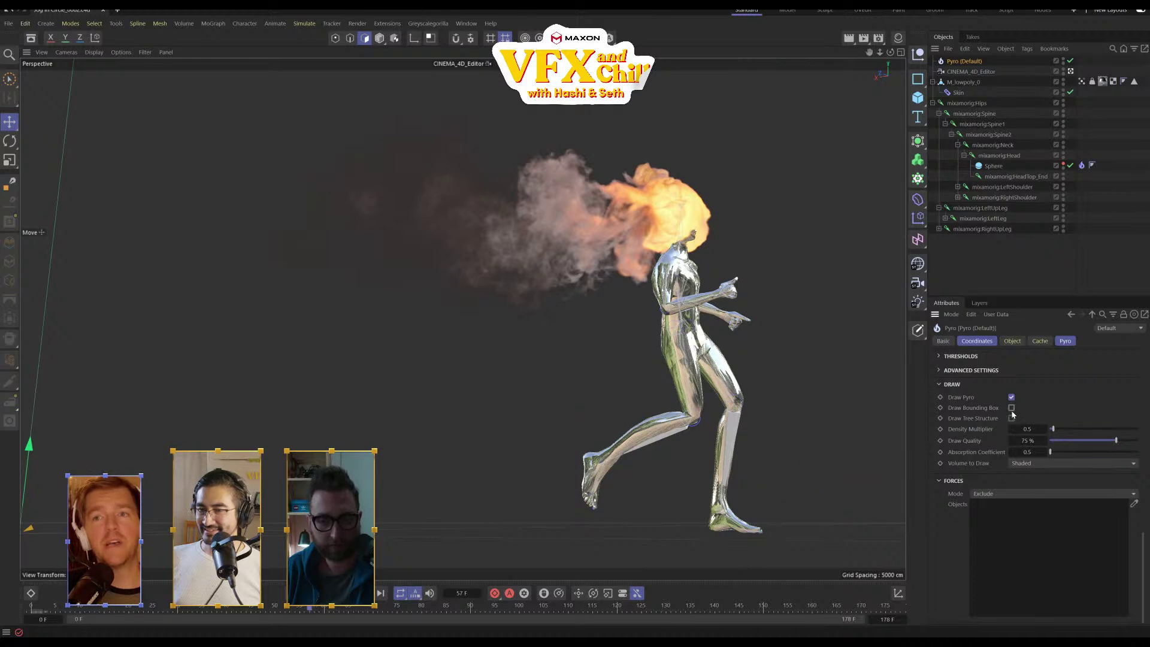
Examine the fire and smoke on the jogging figure's head from both sides, and deselect the Pyro object
middle_click_drag(638, 373, 504, 431, "alt")
right_click_drag(503, 431, 525, 423, "alt")
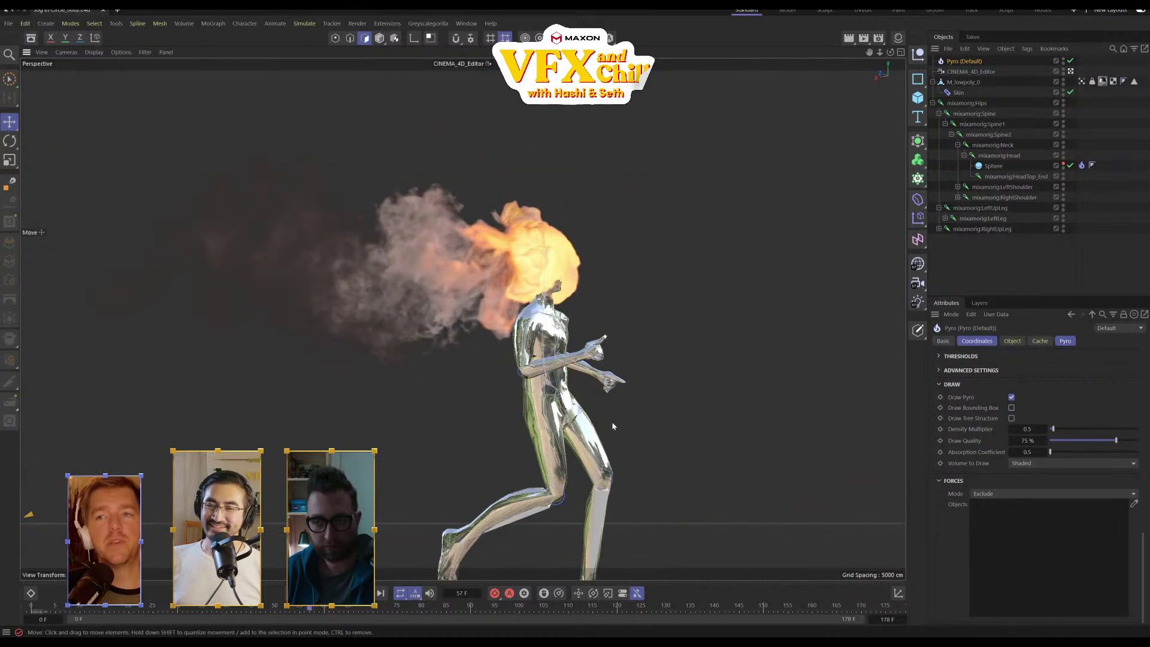
middle_click_drag(612, 427, 680, 348, "alt")
left_click_drag(681, 348, 635, 413, "alt")
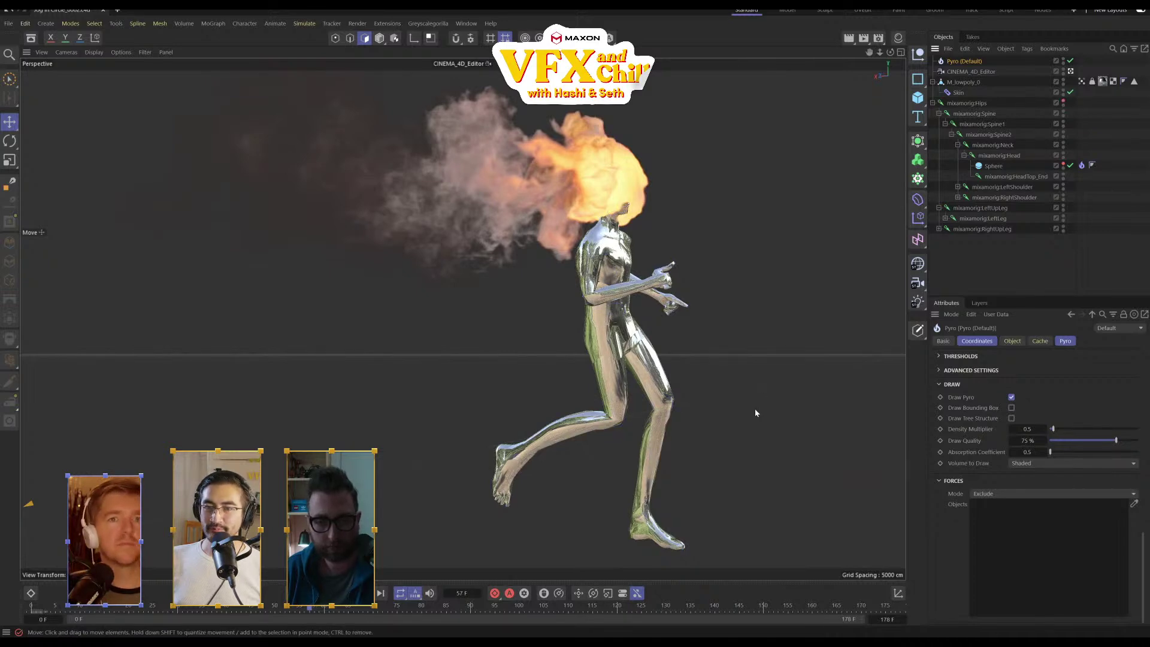
left_click_drag(755, 409, 752, 394, "alt")
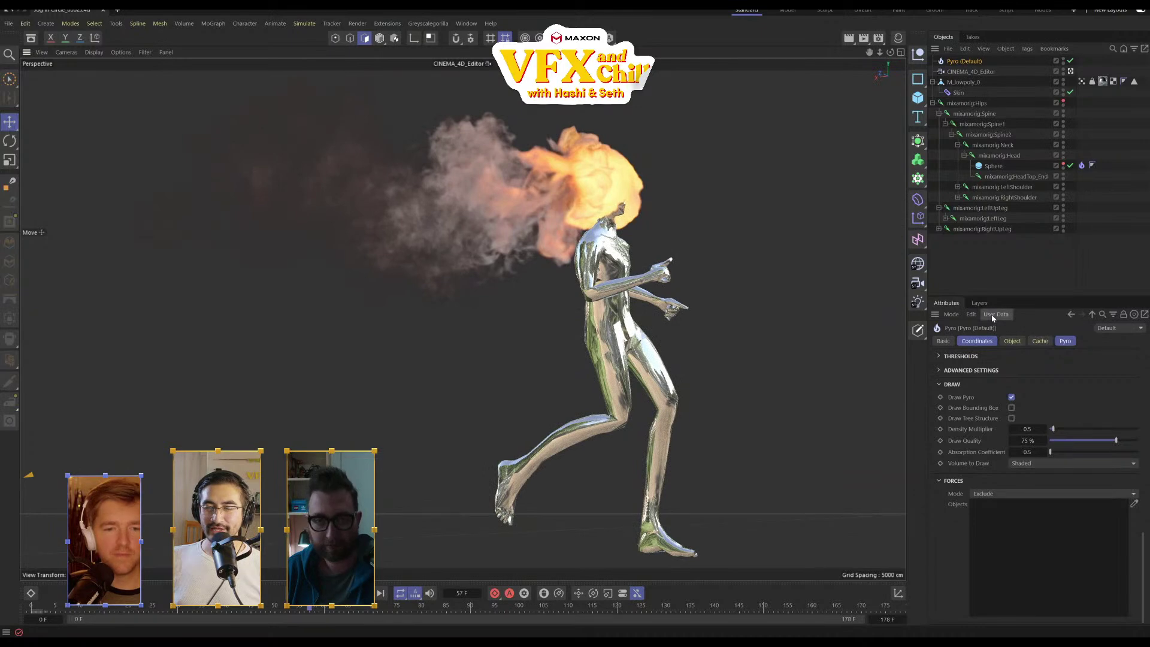
left_click_drag(599, 395, 465, 415, "alt")
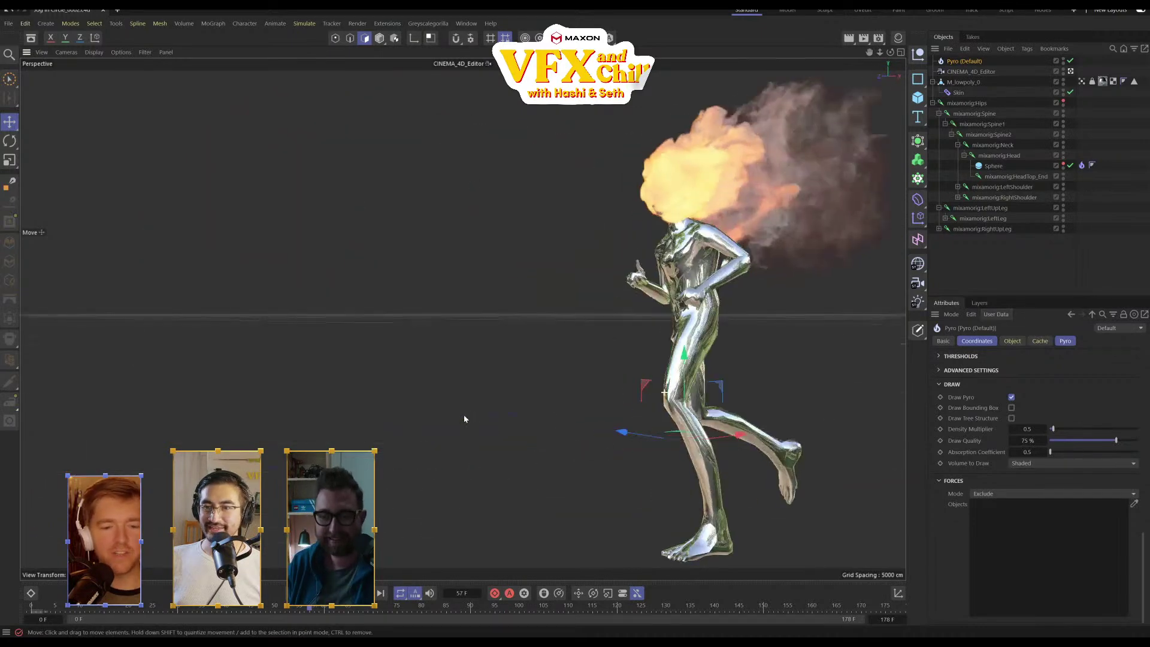
left_click_drag(690, 375, 559, 356, "alt")
scroll(553, 342, "down", 4)
left_click(1009, 293)
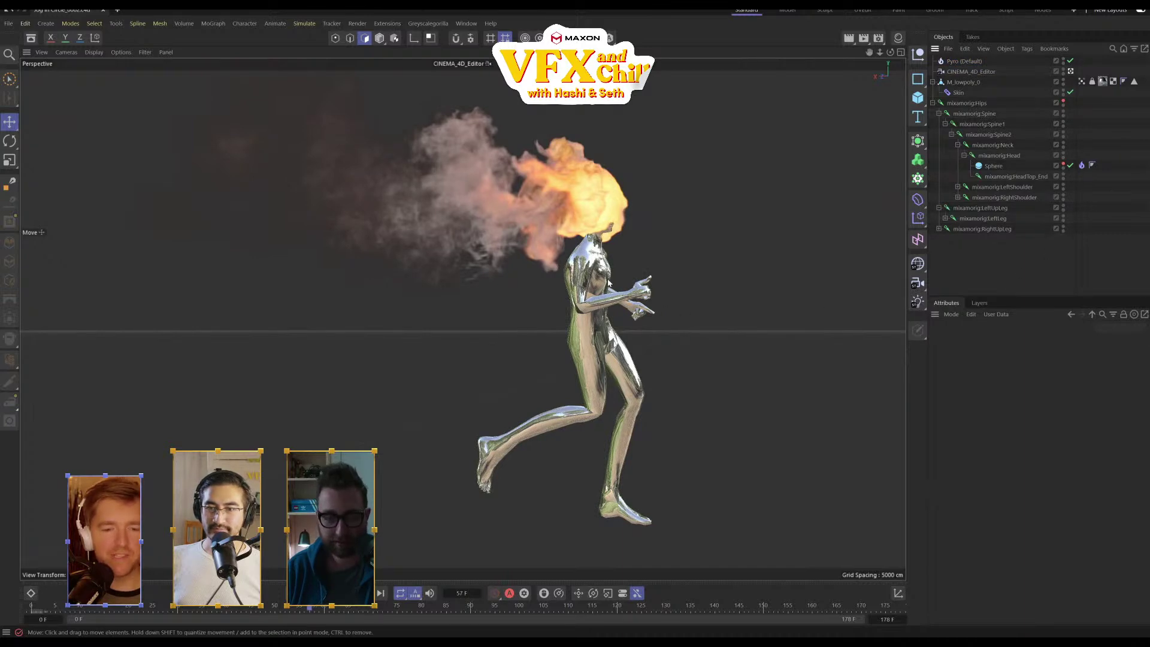
left_click_drag(608, 283, 679, 415, "alt")
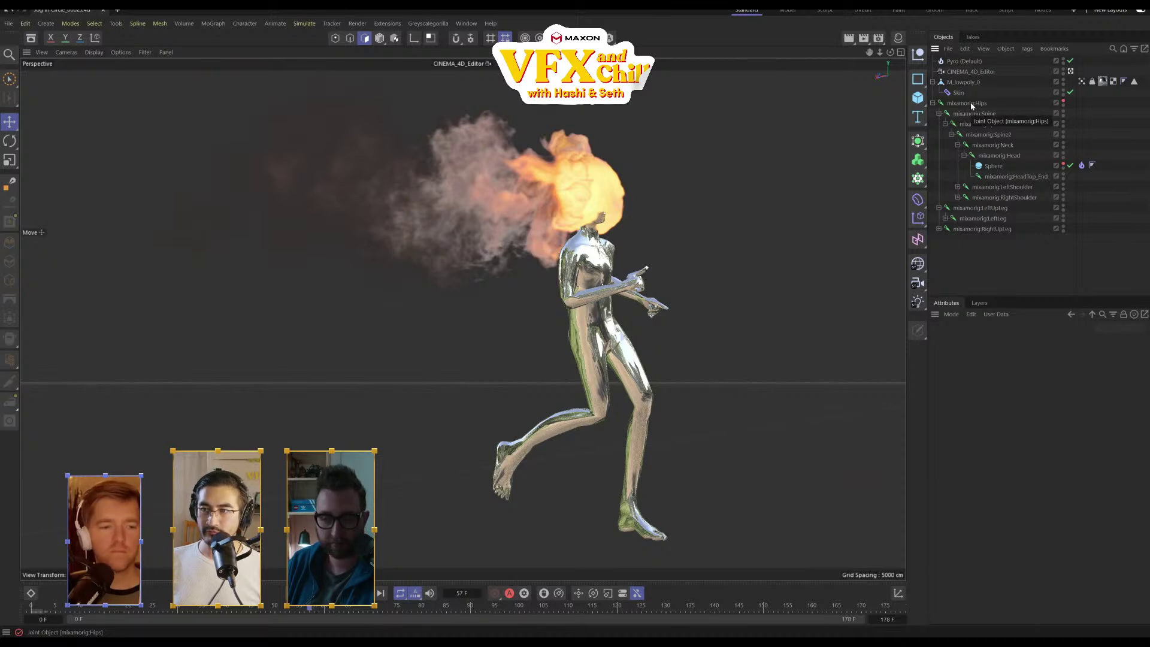
Start opening another project and look through the files in the 3D STUFF folder and the quick access folders
left_click(13, 25)
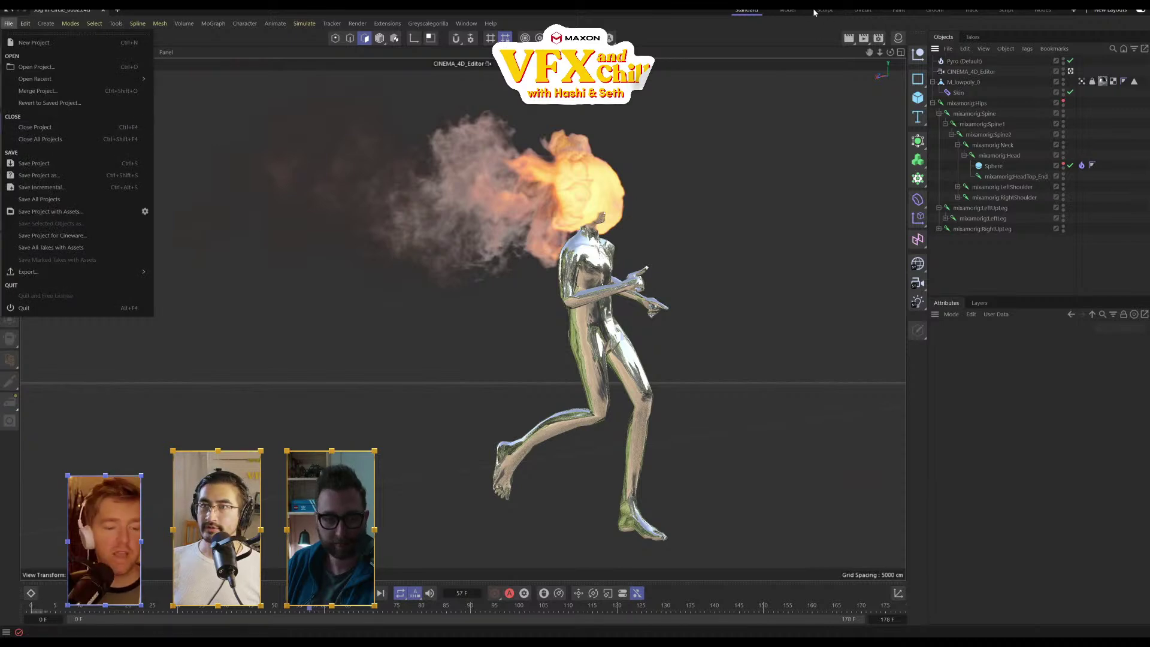
key("Escape")
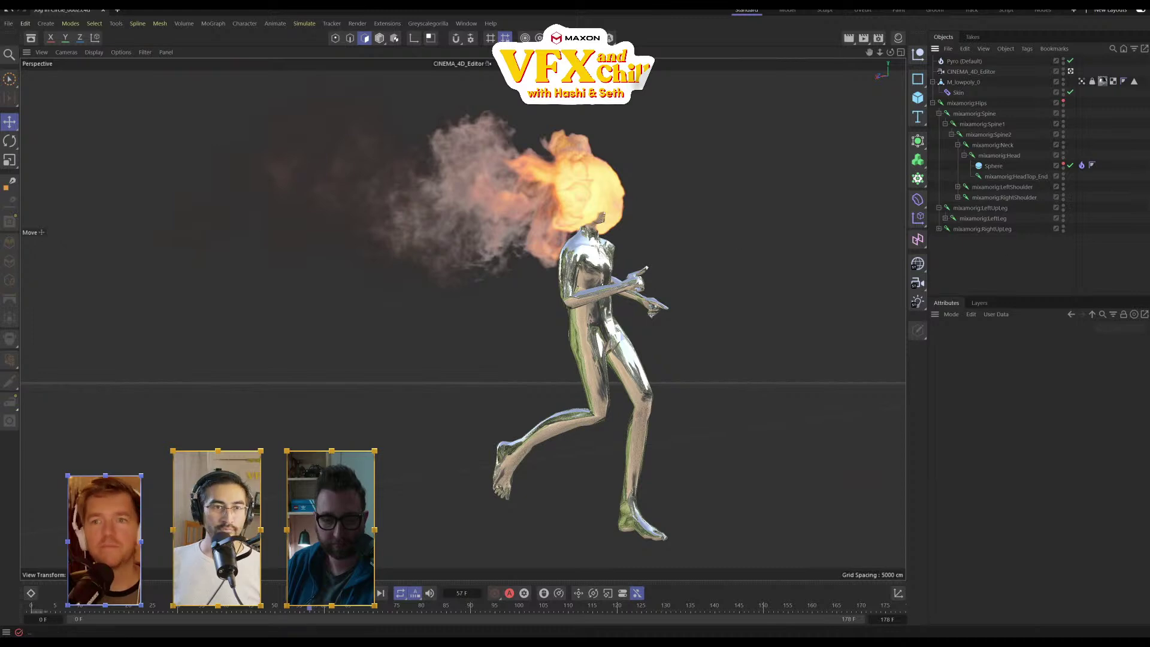
left_click(9, 23)
mouse_move(77, 83)
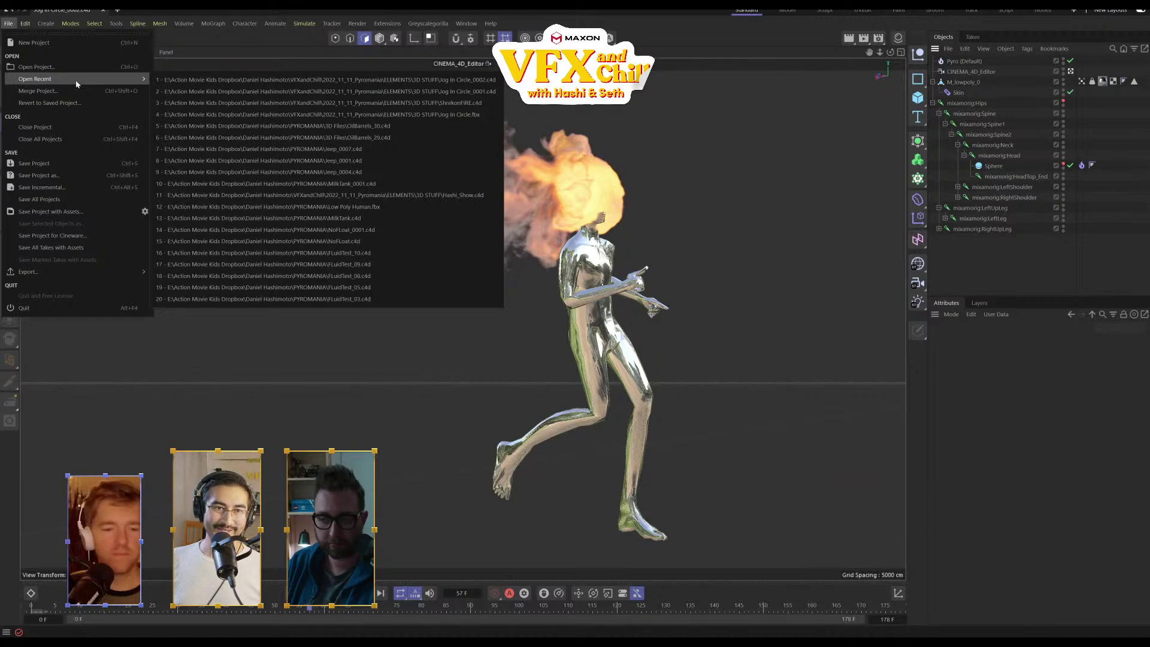
left_click(59, 67)
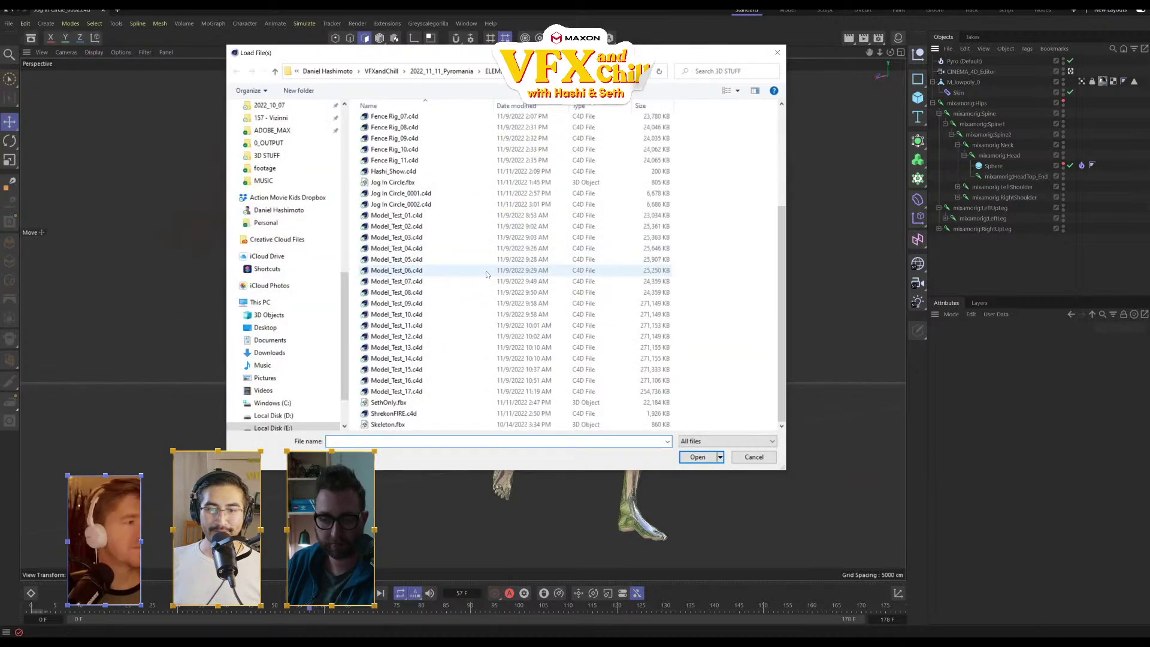
scroll(467, 312, "up", 5)
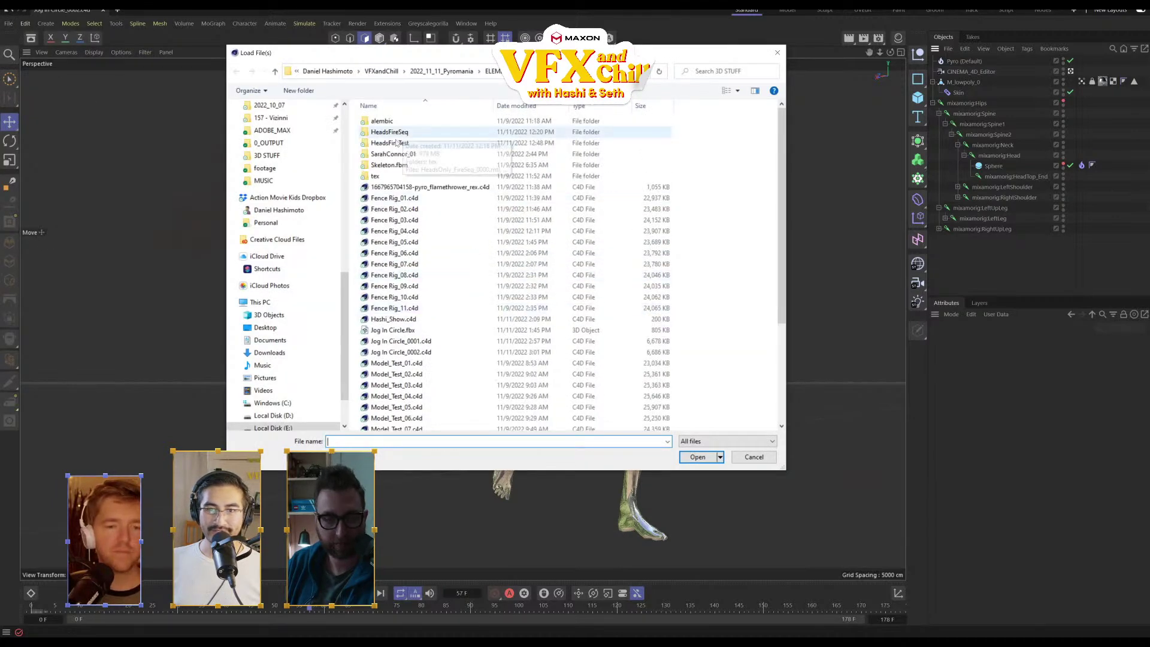
scroll(344, 142, "up", 10)
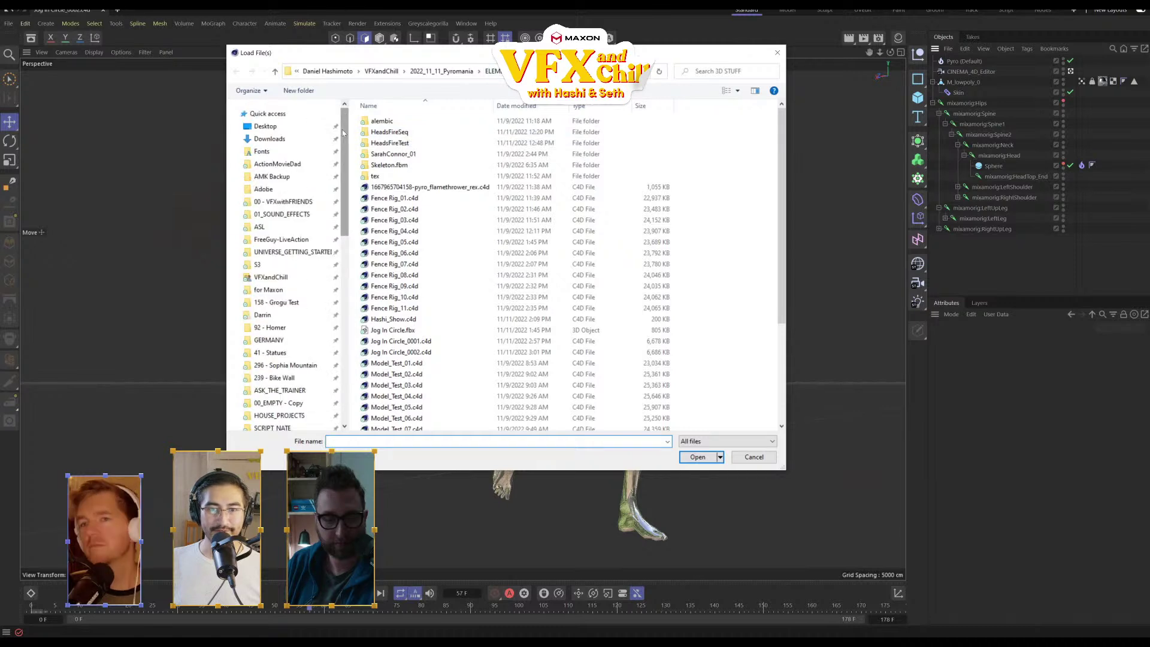
scroll(344, 142, "down", 1)
scroll(345, 142, "down", 5)
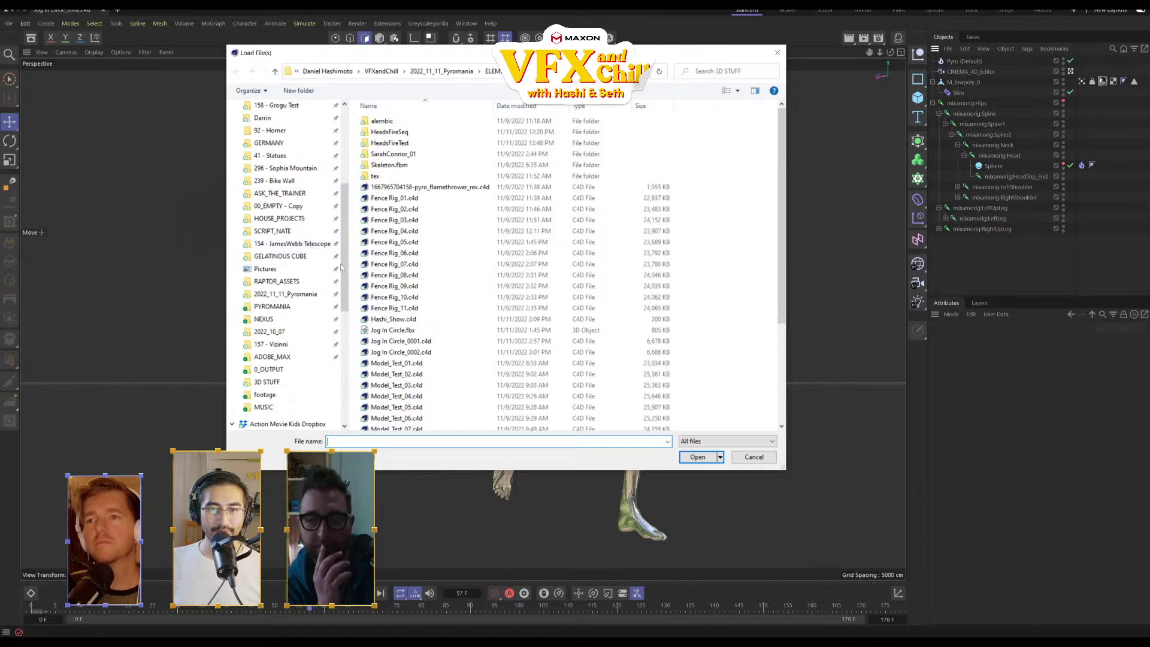
scroll(345, 288, "down", 1)
scroll(308, 238, "up", 2)
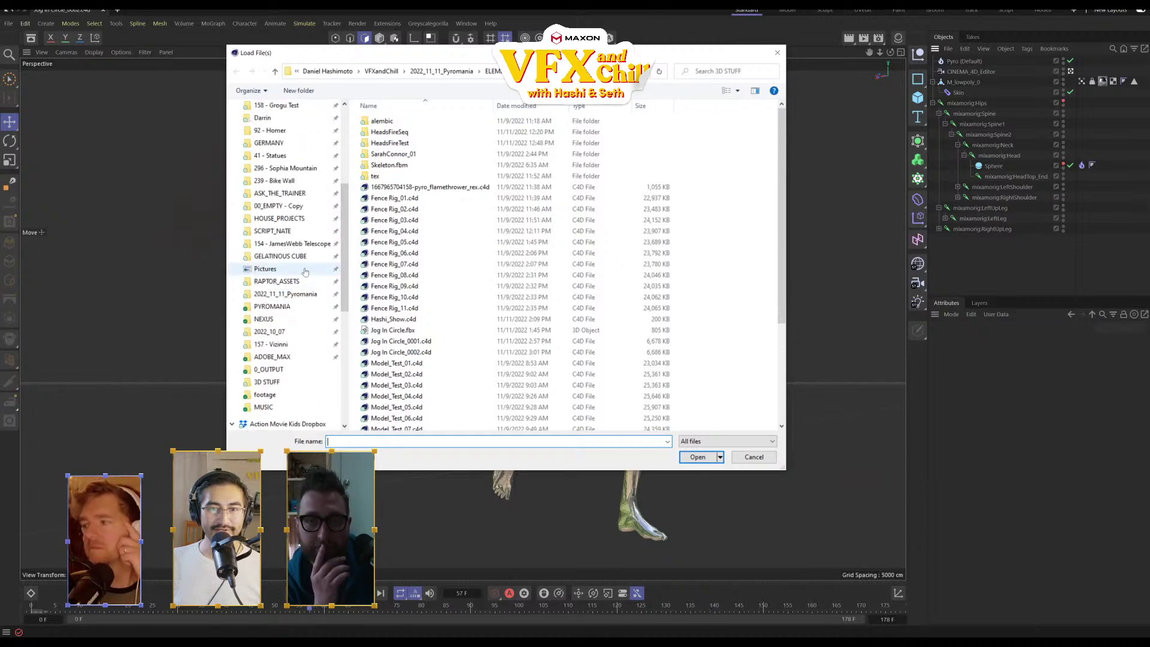
Look through the scene files in the PYROMANIA project's 3D Files folder
left_click(282, 345)
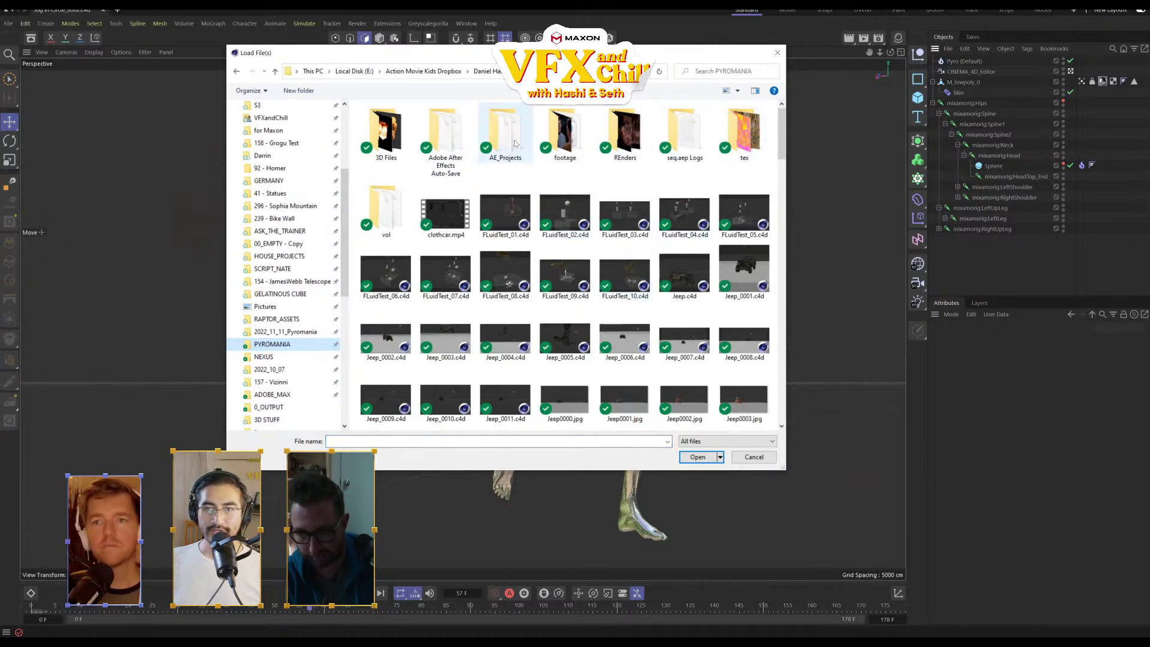
double_click(386, 133)
scroll(530, 280, "down", 10)
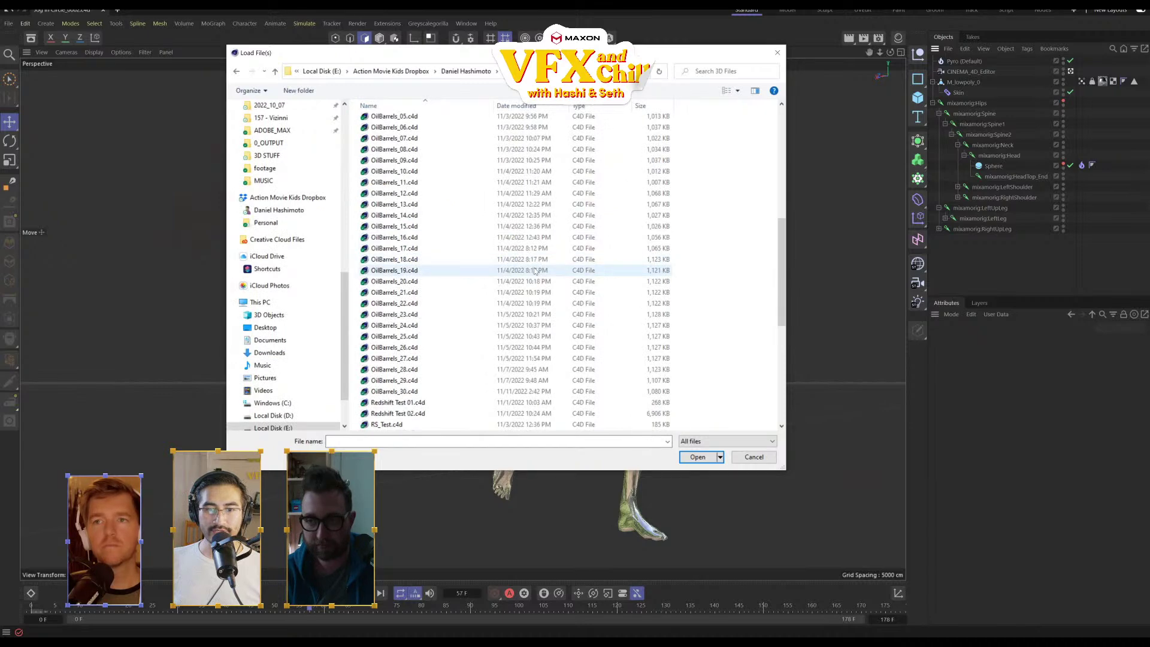
scroll(459, 286, "down", 2)
scroll(459, 286, "up", 12)
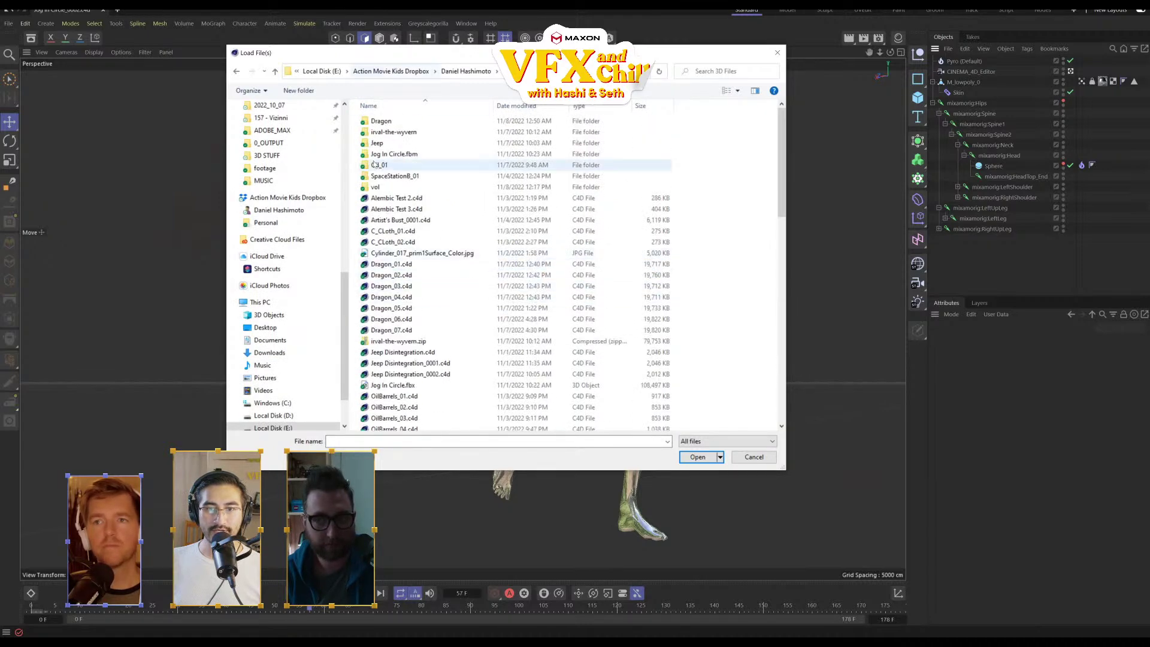
scroll(279, 353, "up", 8)
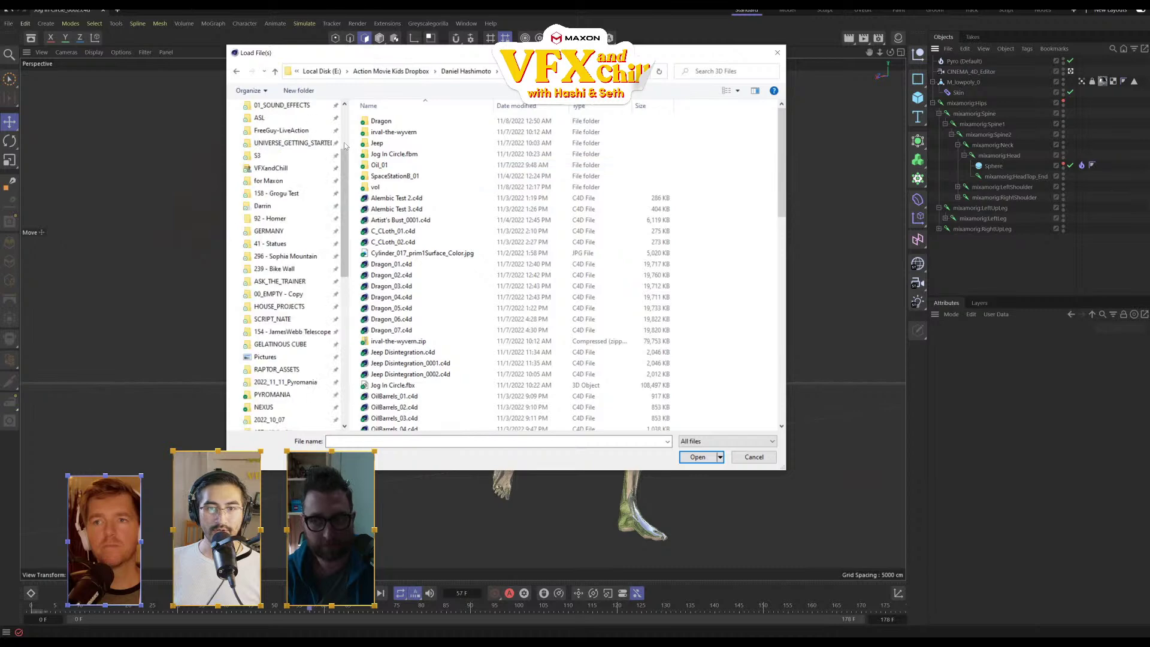
Open Model_Test_01.c4d from the 2022_11_11_Pyromania 3D STUFF folder, and close the Jog In Circle project without saving
left_click(282, 381)
left_click(435, 122)
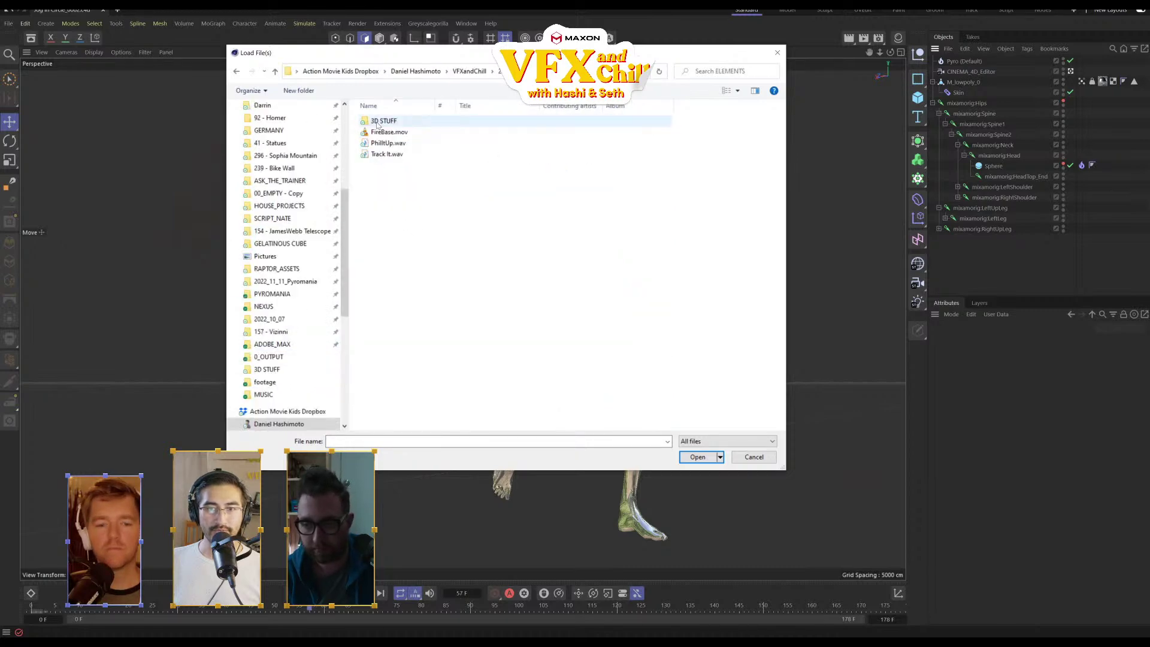
double_click(421, 133)
scroll(434, 258, "down", 5)
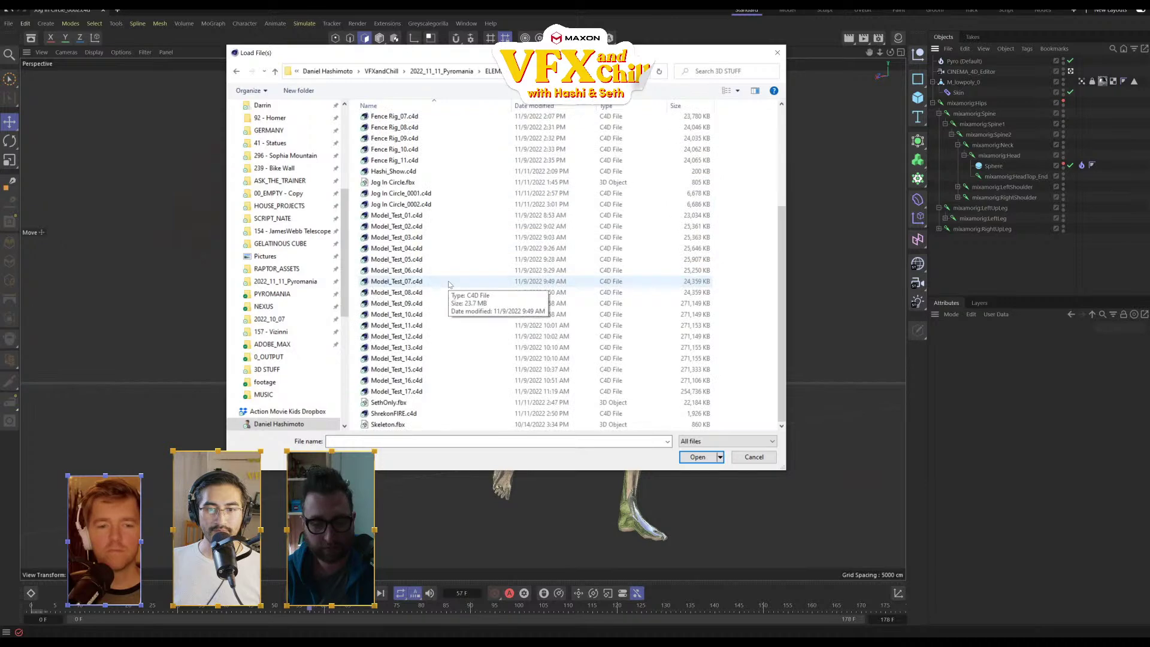
double_click(421, 216)
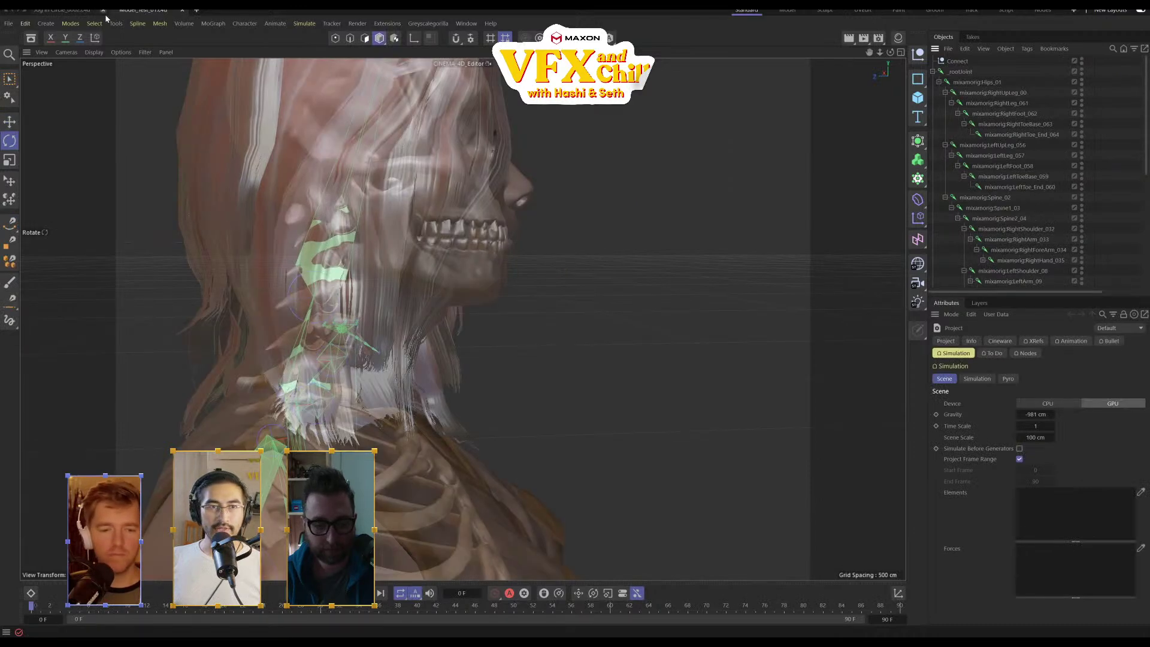
left_click(103, 10)
left_click(590, 359)
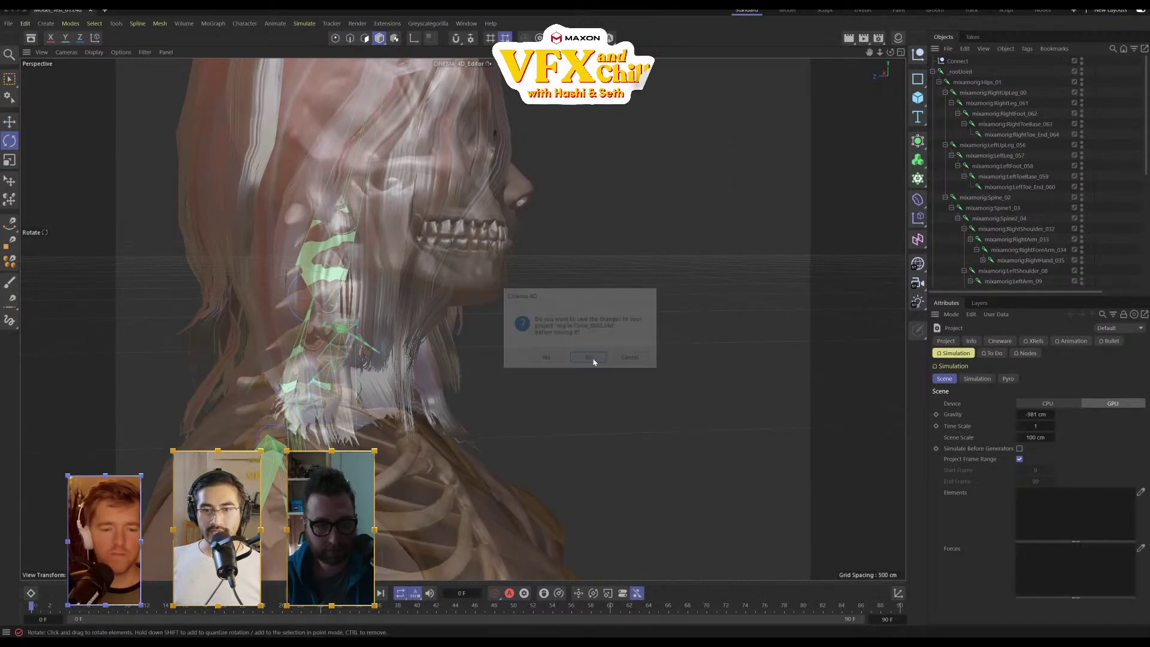
Turn off X-Ray for the woman 1 shoes, hair, top and body meshes
scroll(612, 315, "down", 5)
left_click_drag(613, 308, 580, 390, "alt")
scroll(568, 257, "up", 4)
left_click_drag(573, 296, 534, 311, "alt")
scroll(570, 298, "down", 3)
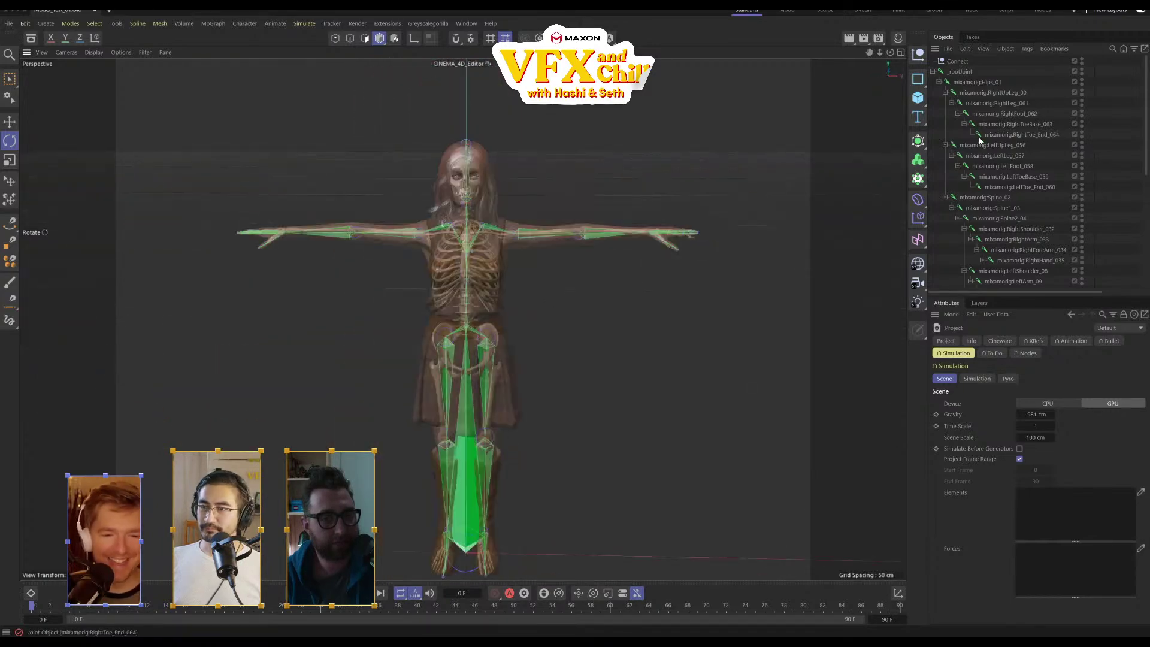
left_click(933, 72)
left_click(975, 93)
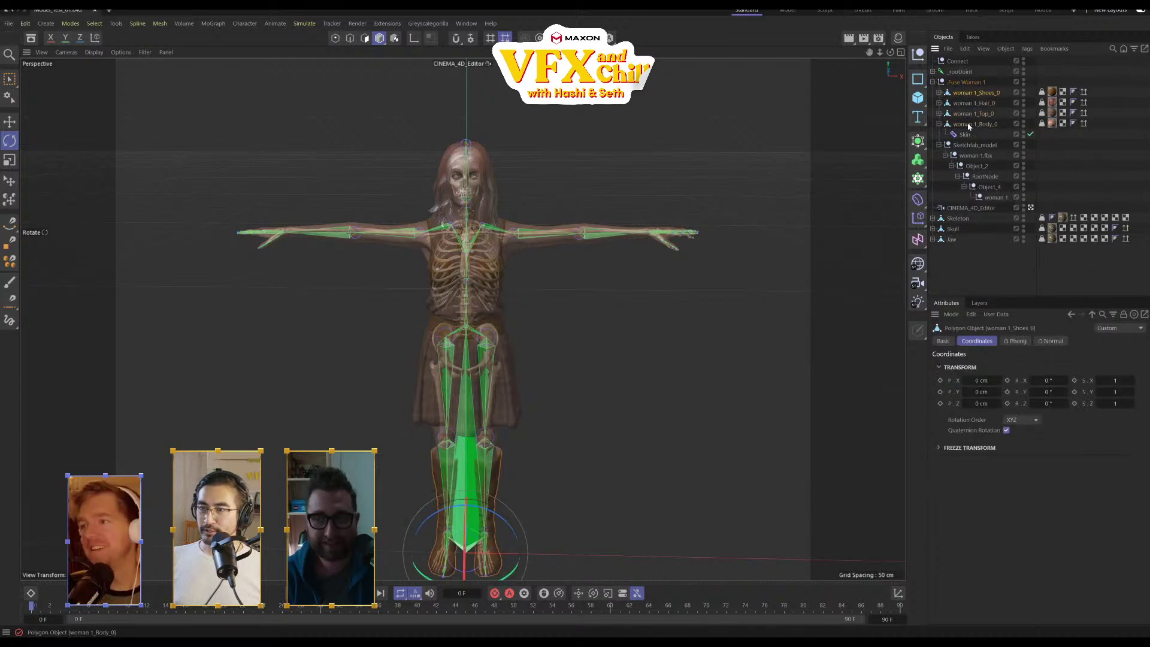
left_click(968, 124, "shift")
left_click(944, 341)
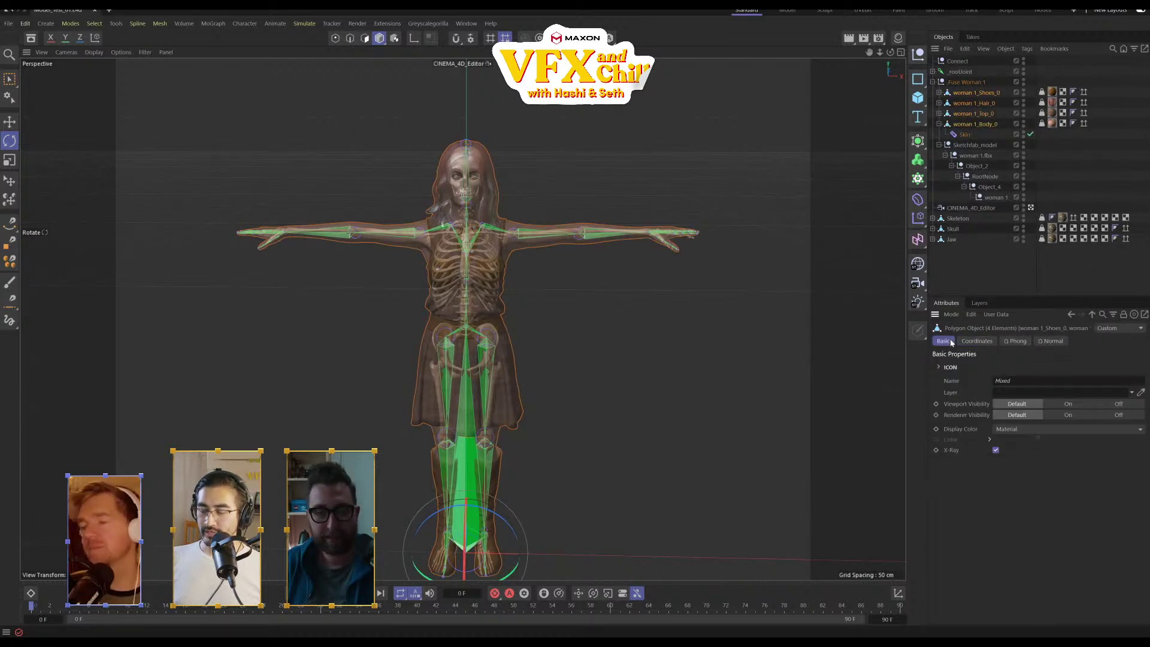
left_click(996, 450)
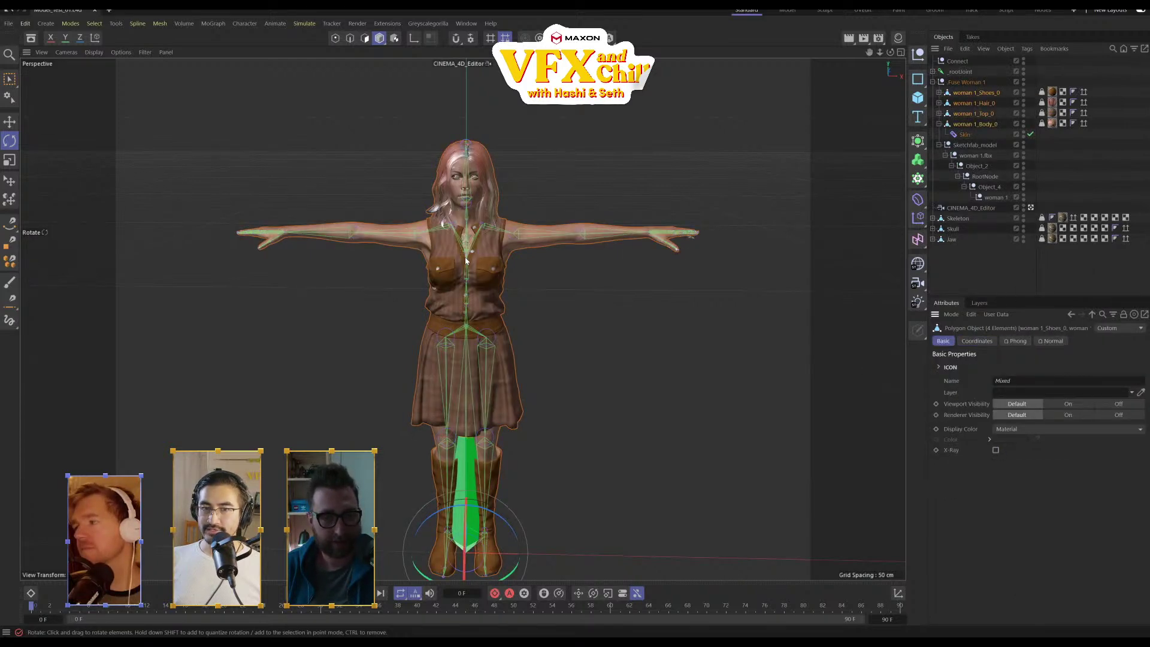
Inspect the woman model's Fuse Woman 1 and Sketchfab_model nulls, and show the Sketchfab plugin's exporter and importer commands
left_click_drag(467, 261, 611, 326, "alt")
left_click(969, 83)
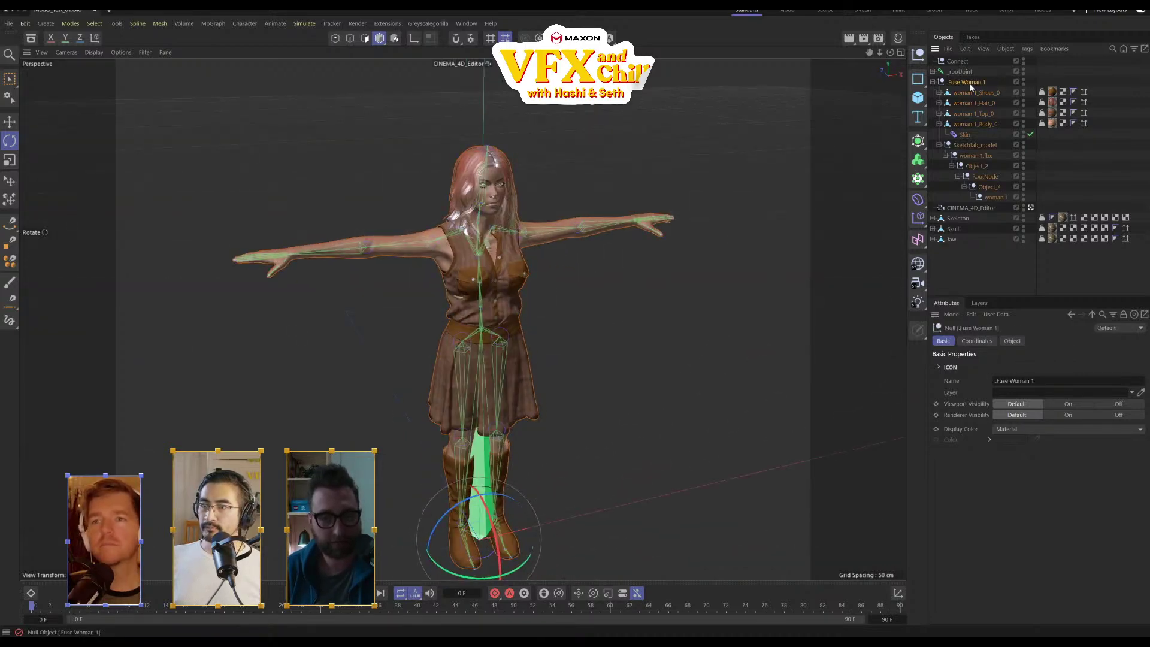
left_click(959, 146)
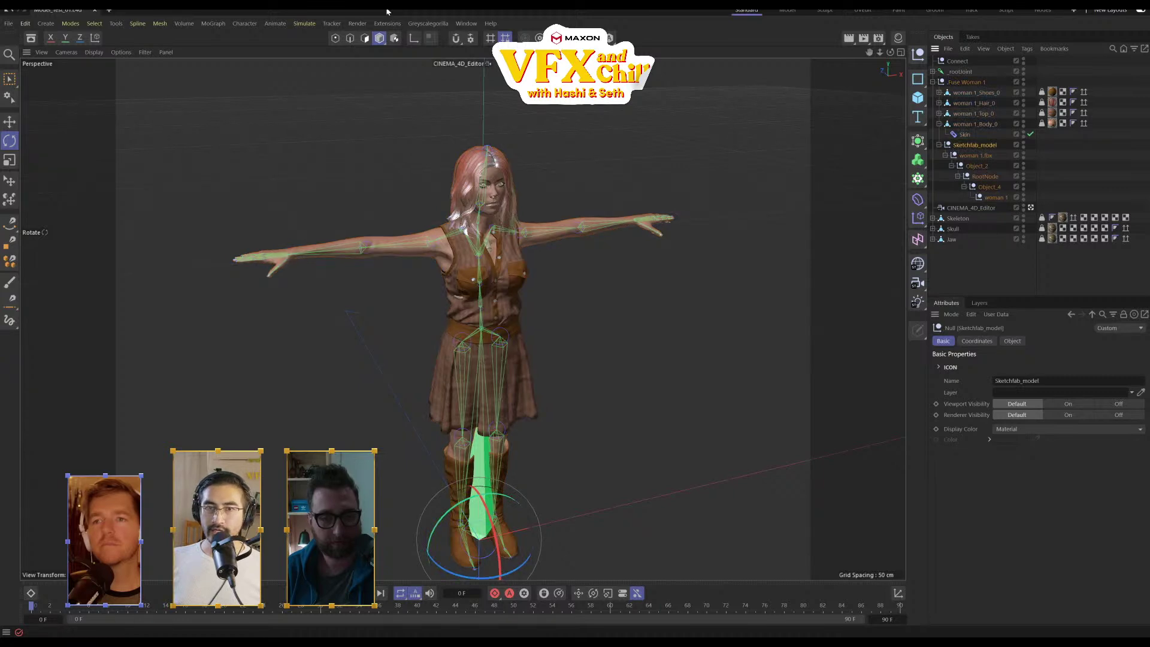
left_click(414, 24)
mouse_move(455, 226)
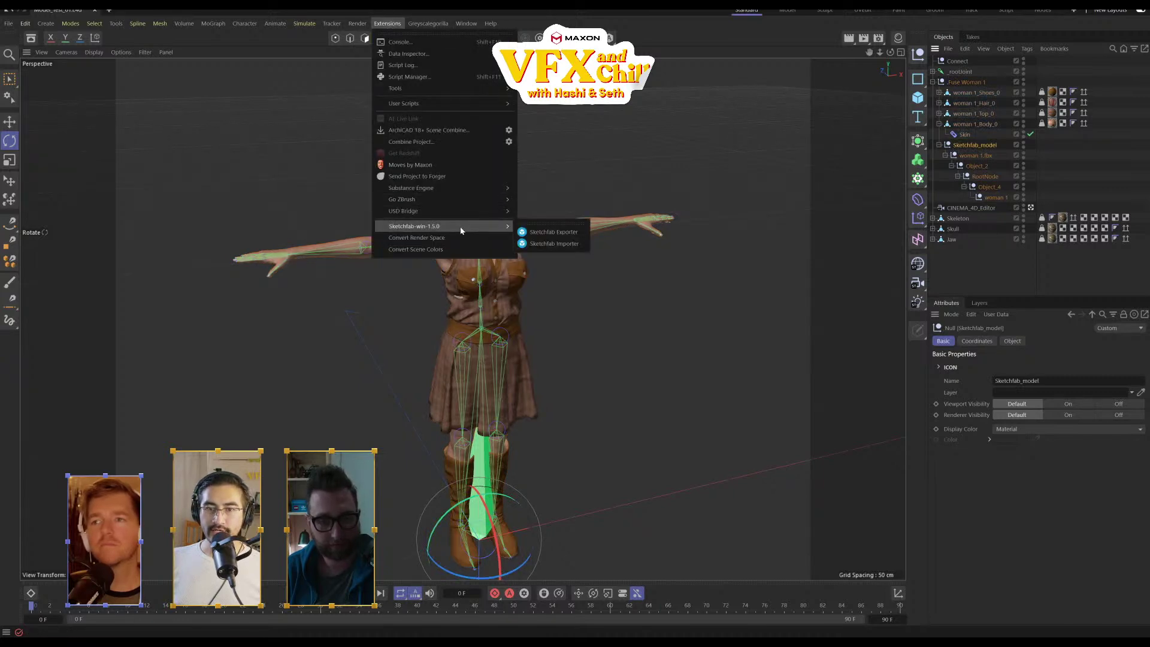
left_click(1013, 246)
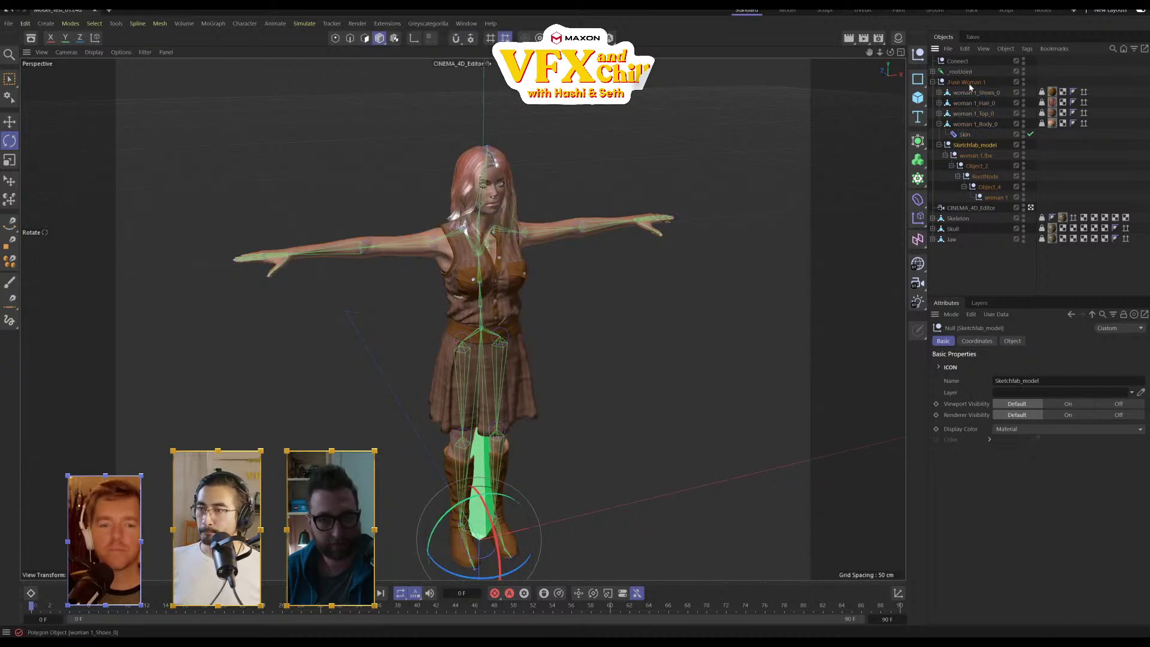
mouse_move(566, 290)
left_mouse_down("alt")
mouse_move(536, 247)
mouse_move(619, 357)
mouse_move(500, 373)
mouse_move(809, 356)
mouse_move(655, 380)
mouse_move(693, 381)
mouse_move(669, 359)
mouse_move(816, 362)
mouse_move(639, 380)
mouse_move(673, 371)
left_mouse_up("alt")
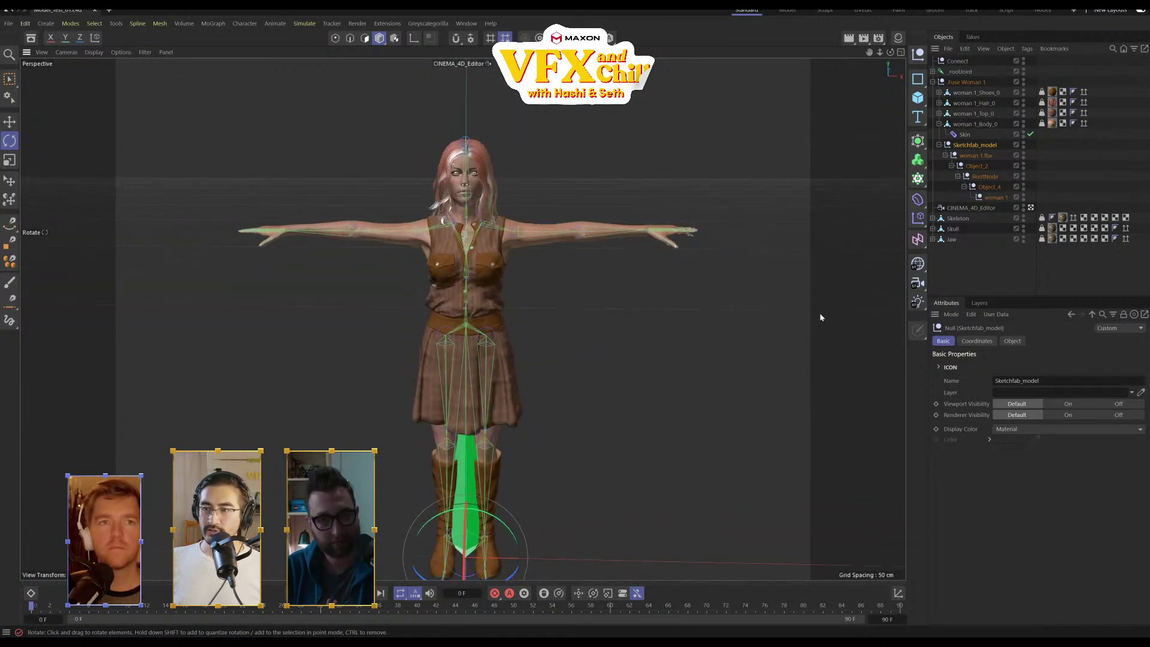
Toggle the Fuse Woman 1 null's viewport visibility to compare the woman with the skeleton inside her, leaving the woman hidden
left_click(1024, 82)
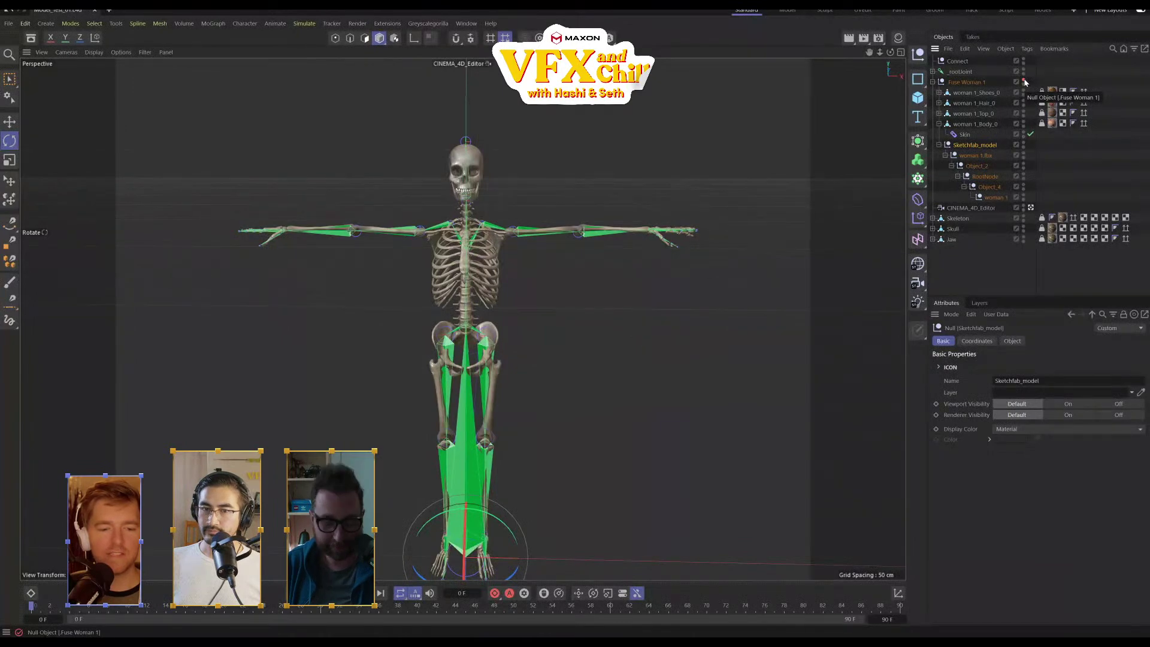
left_click(1025, 81)
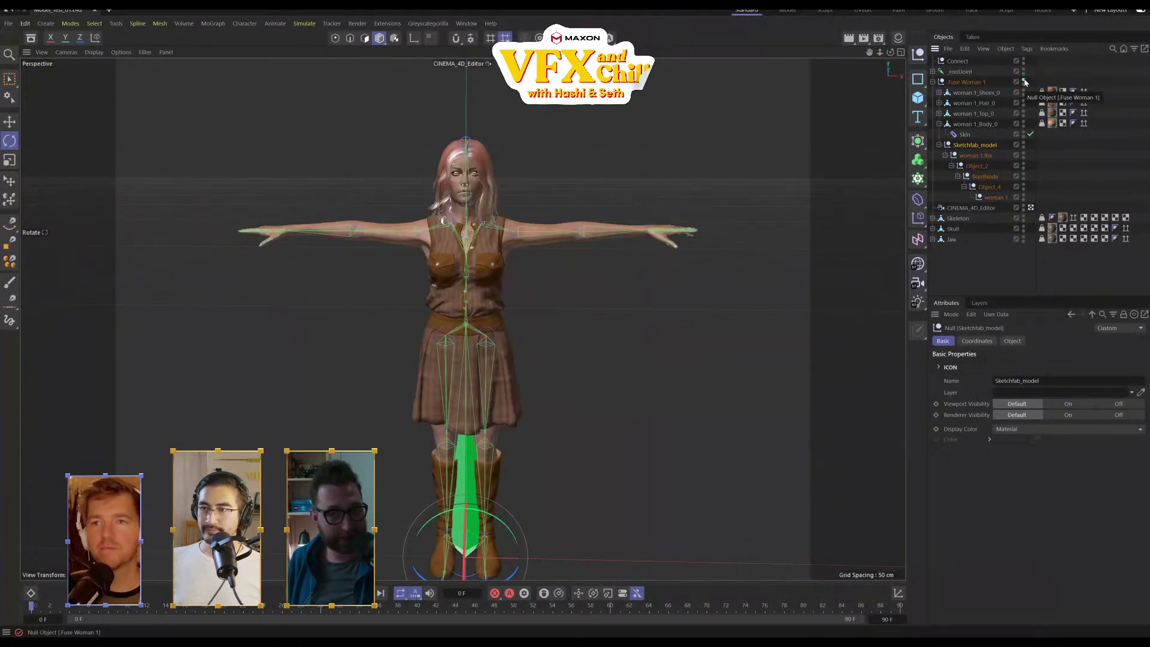
left_click(1025, 80)
left_click(1024, 80)
left_click(1024, 81)
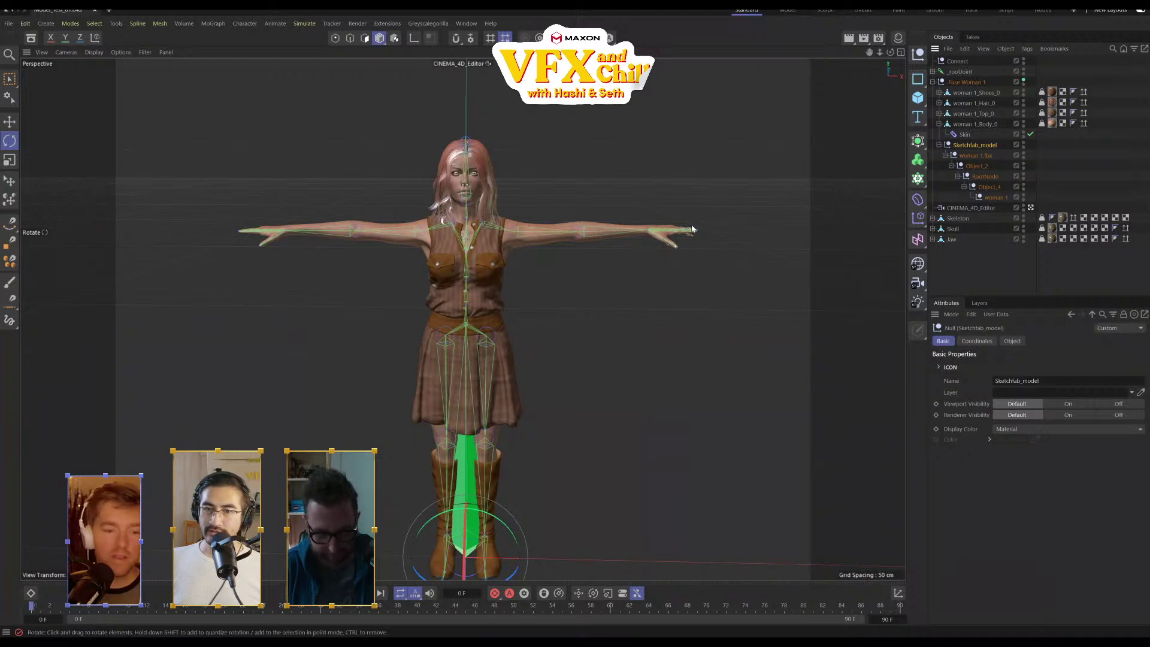
left_click(1025, 82)
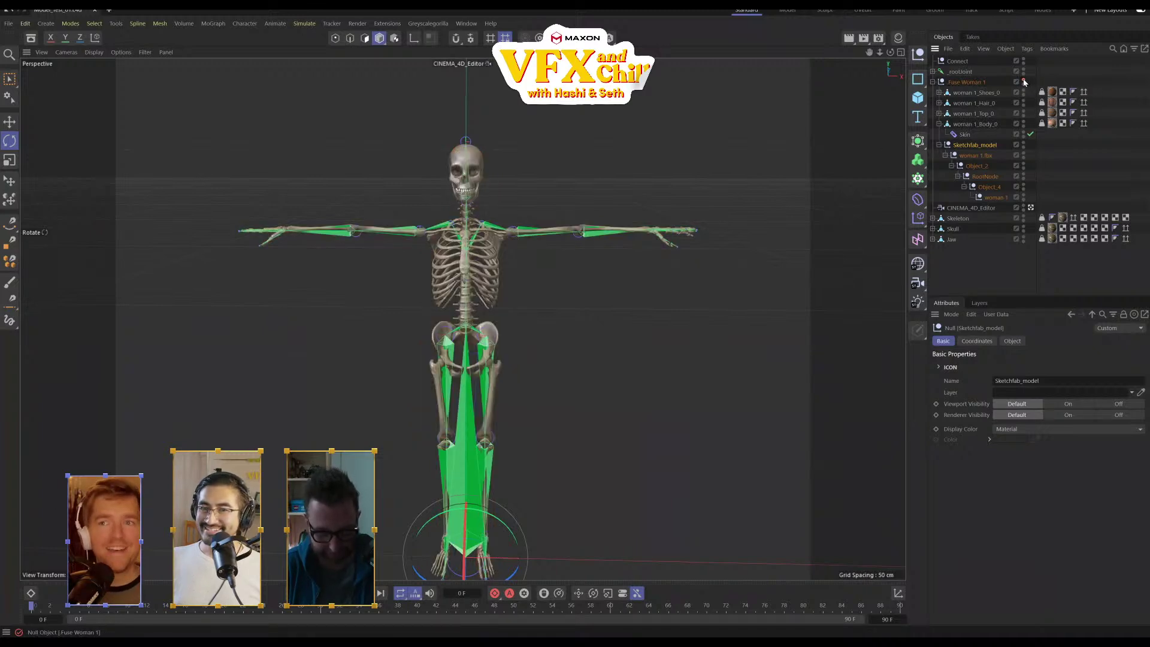
left_click(1025, 82)
left_click(1025, 81)
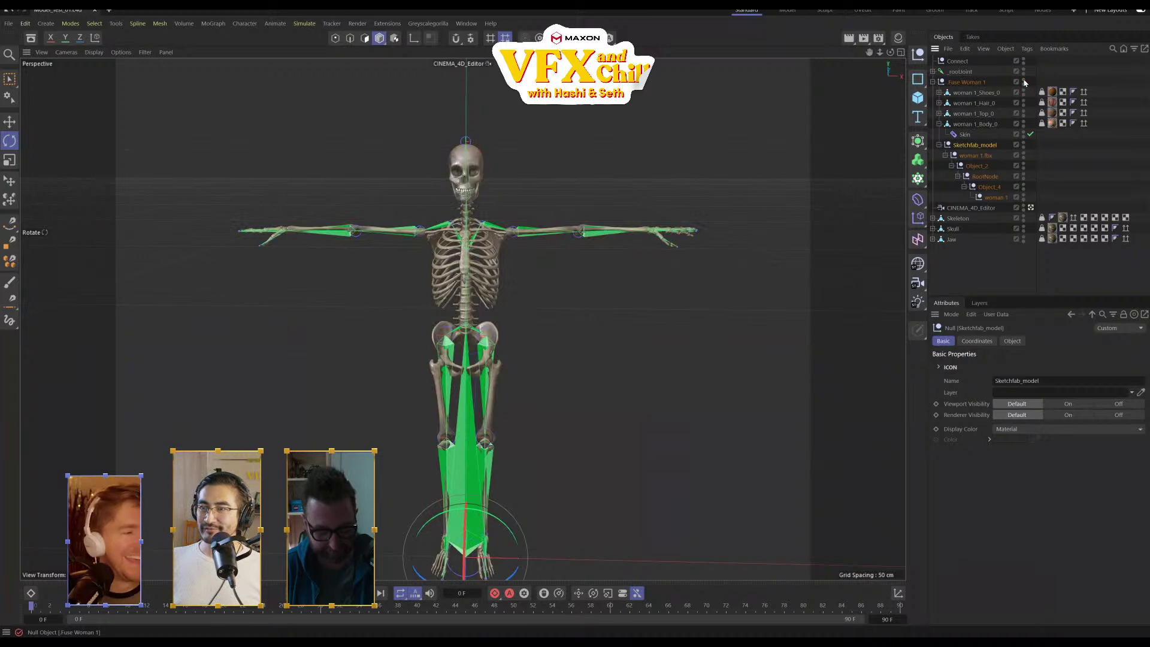
left_click(1025, 81)
left_click(1025, 82)
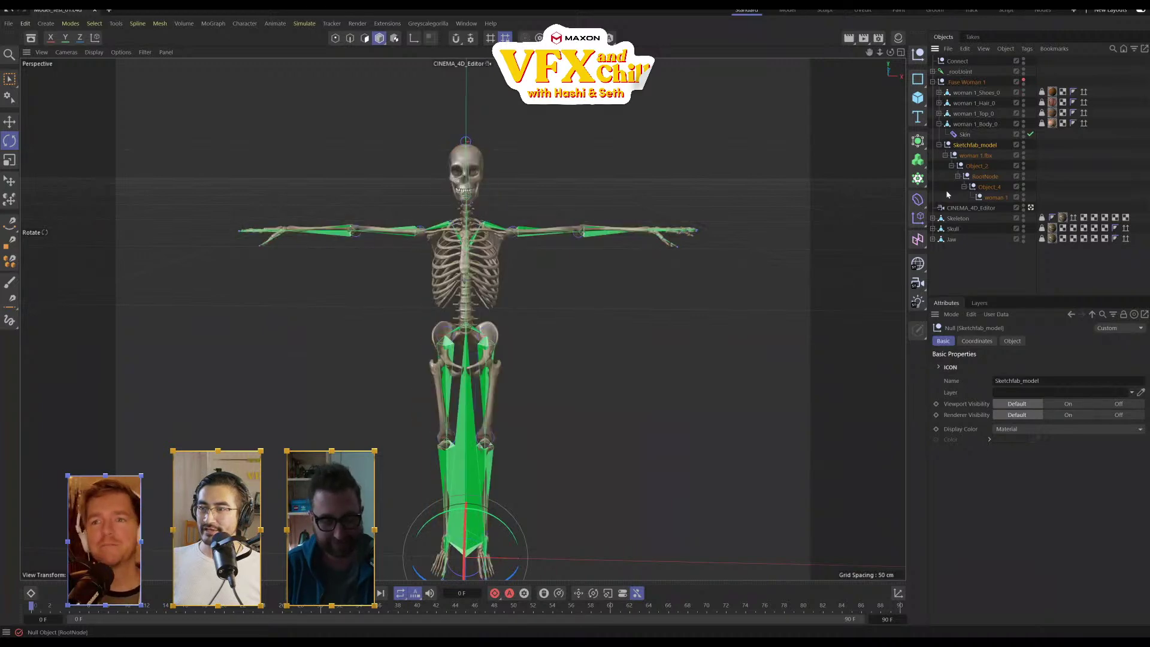
Expand the Skeleton, Skull and Jaw meshes to show their Skin deformers, and view the skeleton from an angle
left_click(936, 221)
left_click(932, 219)
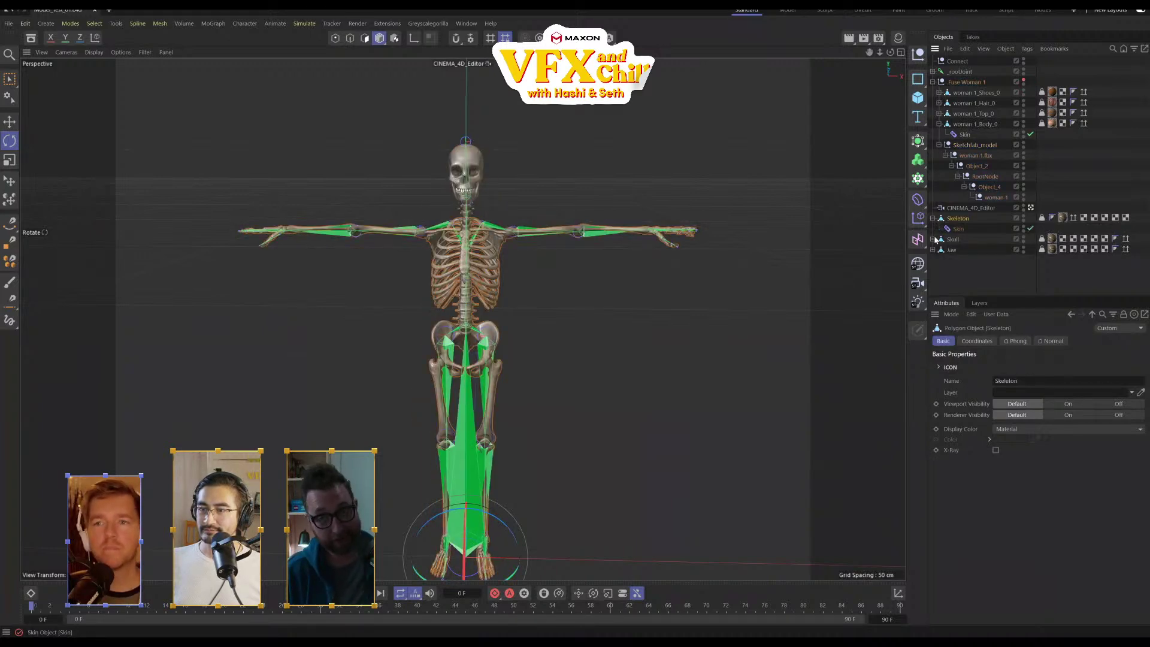
left_click(934, 239)
left_click(934, 260)
left_click_drag(748, 301, 420, 345, "alt")
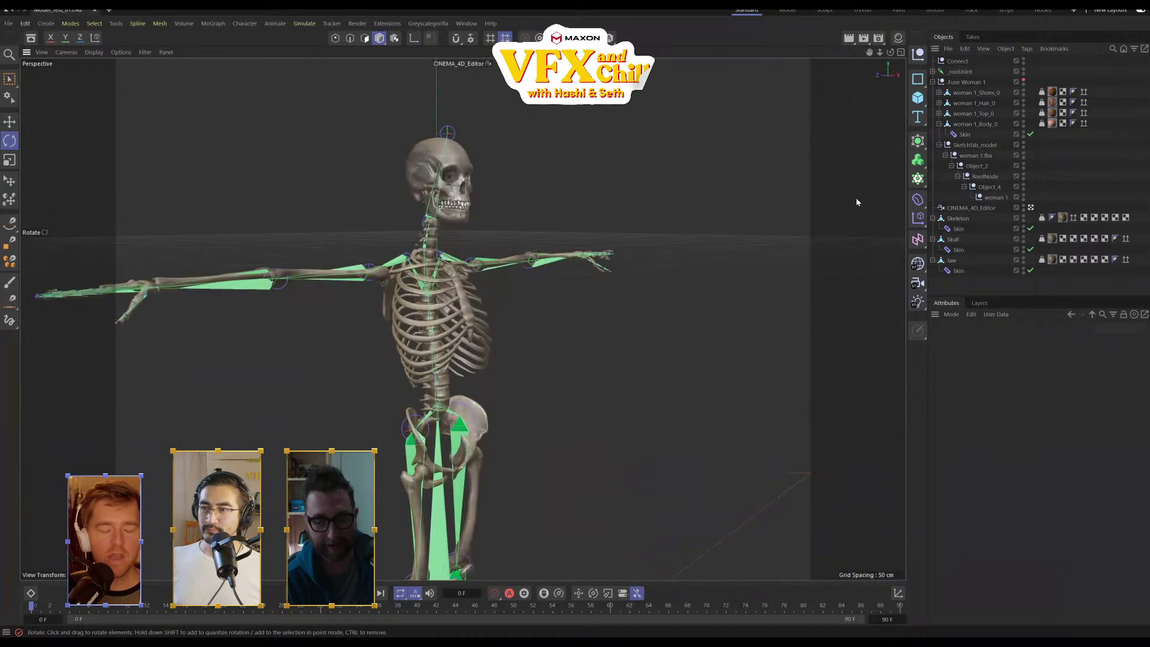
Inspect the Fuse Woman 1 hierarchy and delete its Sketchfab_model null together with the nested nulls
left_click(975, 92)
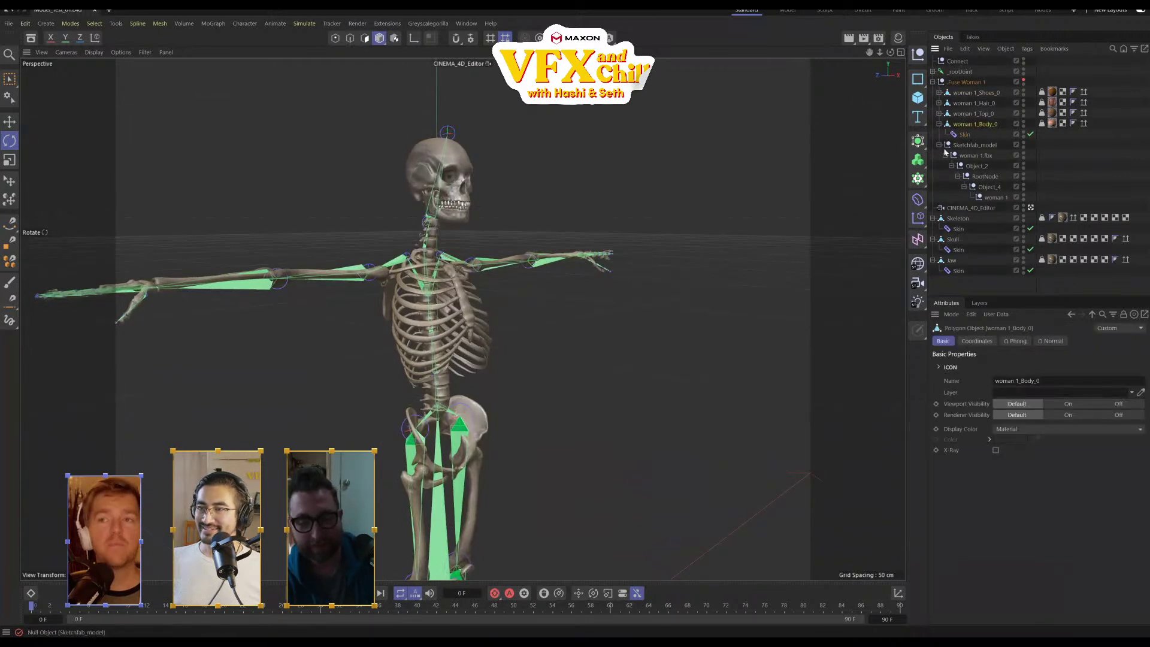
left_click(947, 145)
left_click(939, 145)
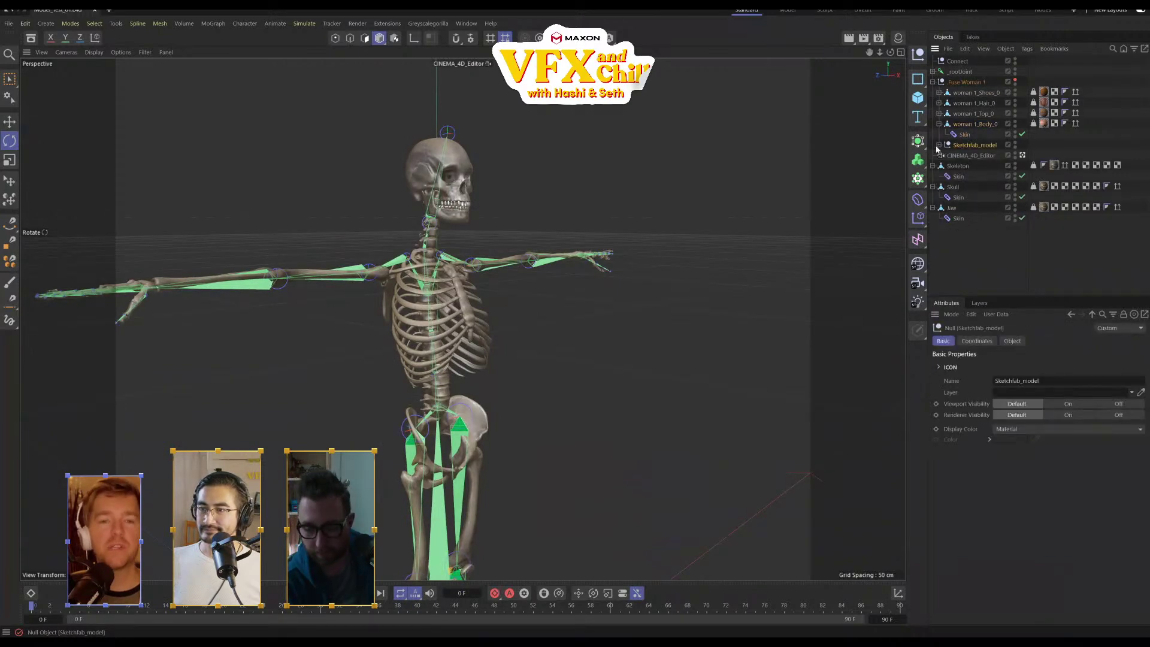
left_click(939, 145)
left_click(967, 82)
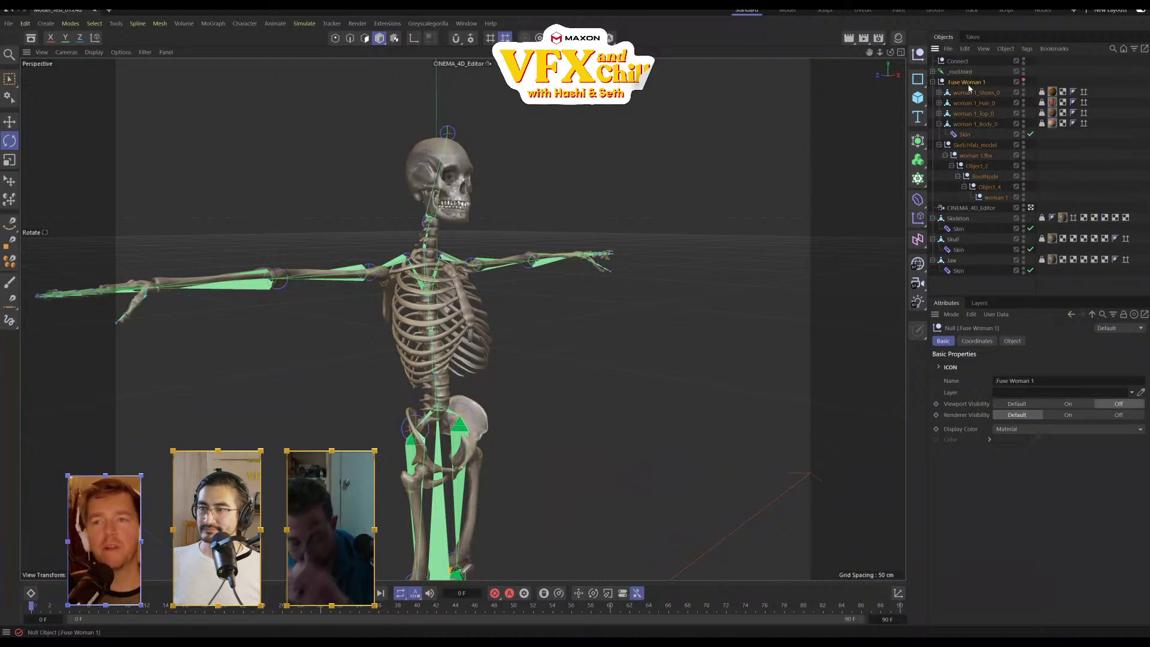
left_click(985, 155)
left_click(978, 146)
left_click(971, 135)
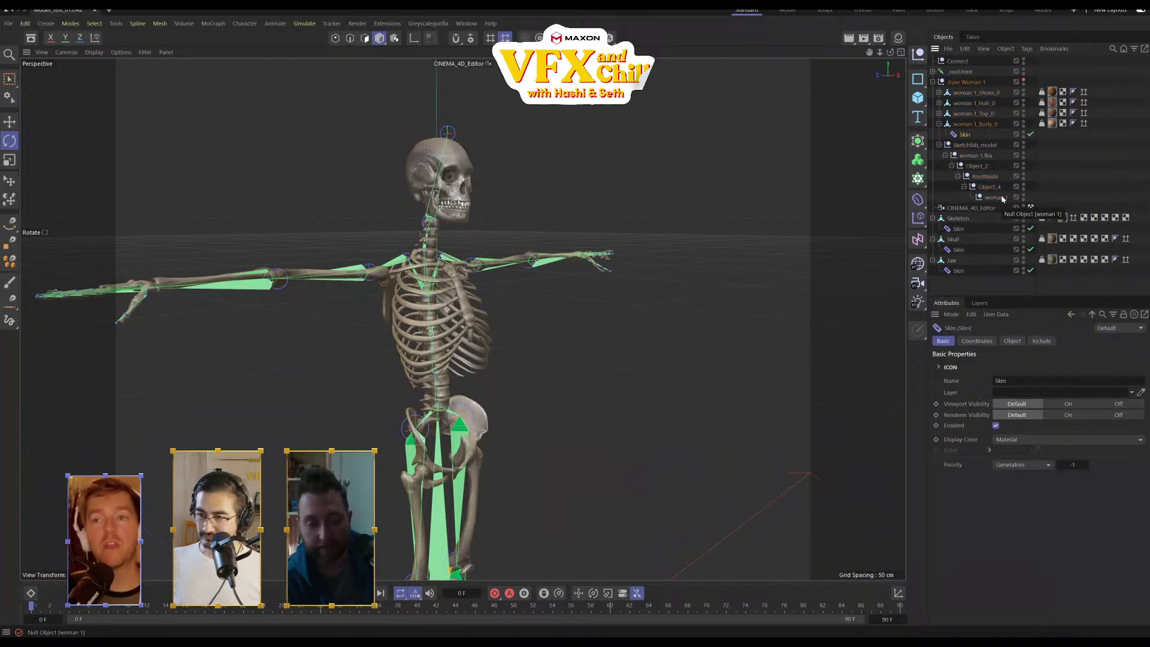
left_click(979, 145)
key("Delete")
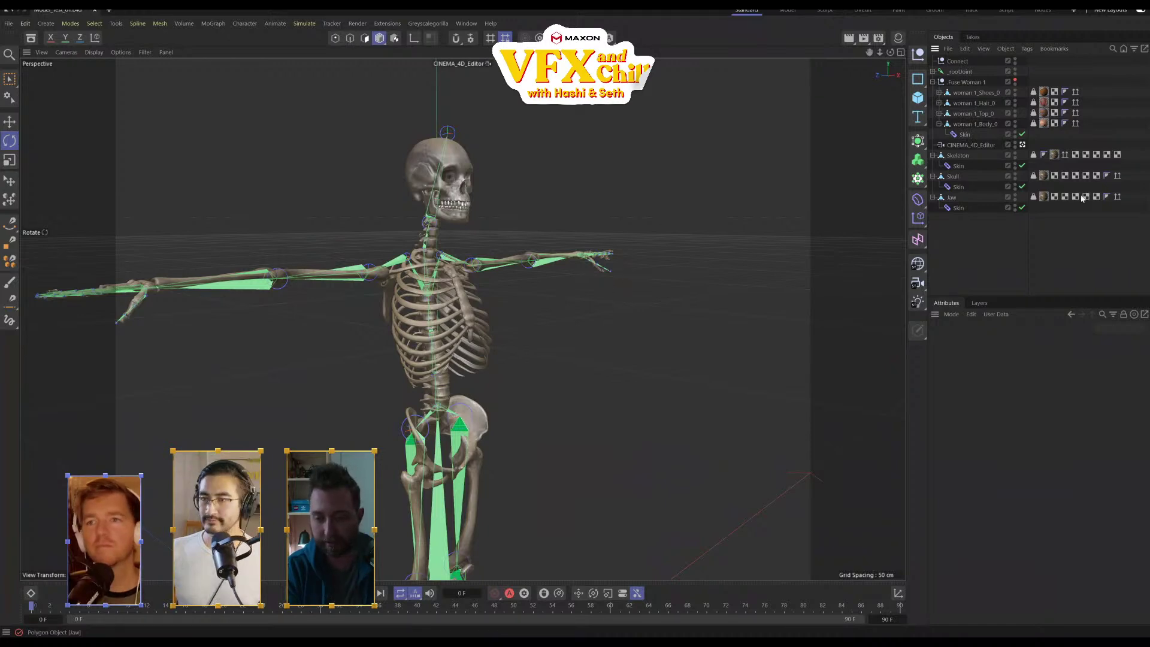
Delete the Skin deformers of the Skeleton, Skull and Jaw meshes
left_click(958, 165)
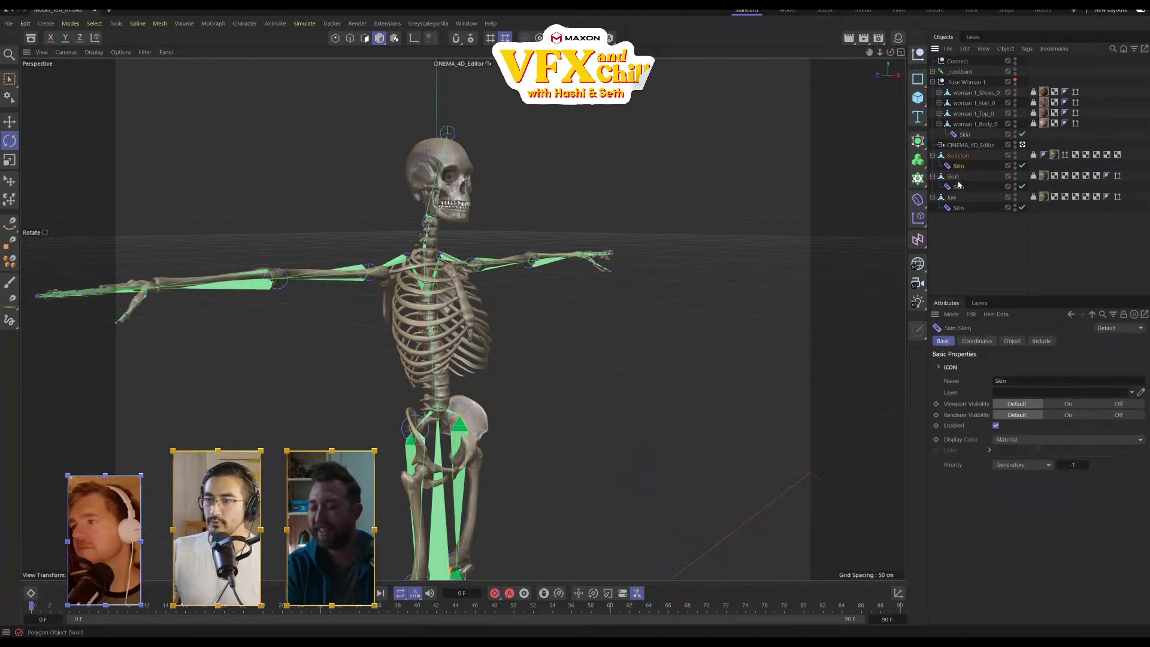
left_click(959, 187, "ctrl")
left_click(960, 208, "ctrl")
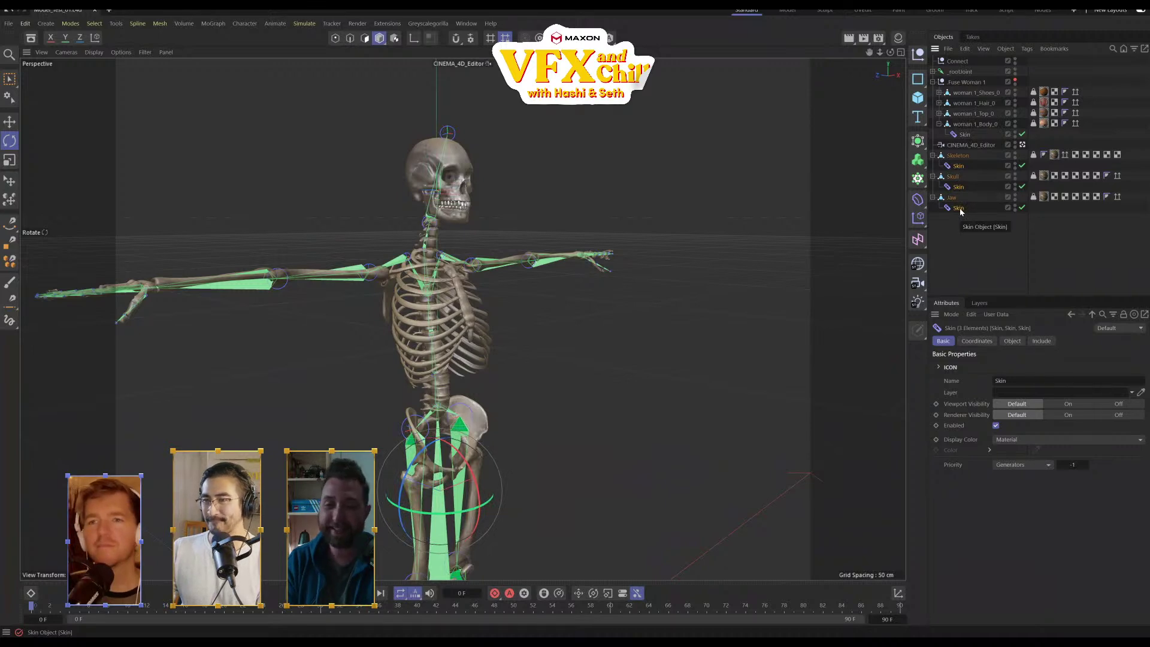
key("Delete")
Examine the unskinned skeleton against the joints, and make the Fuse Woman 1 null visible in the viewport again
left_click(957, 156)
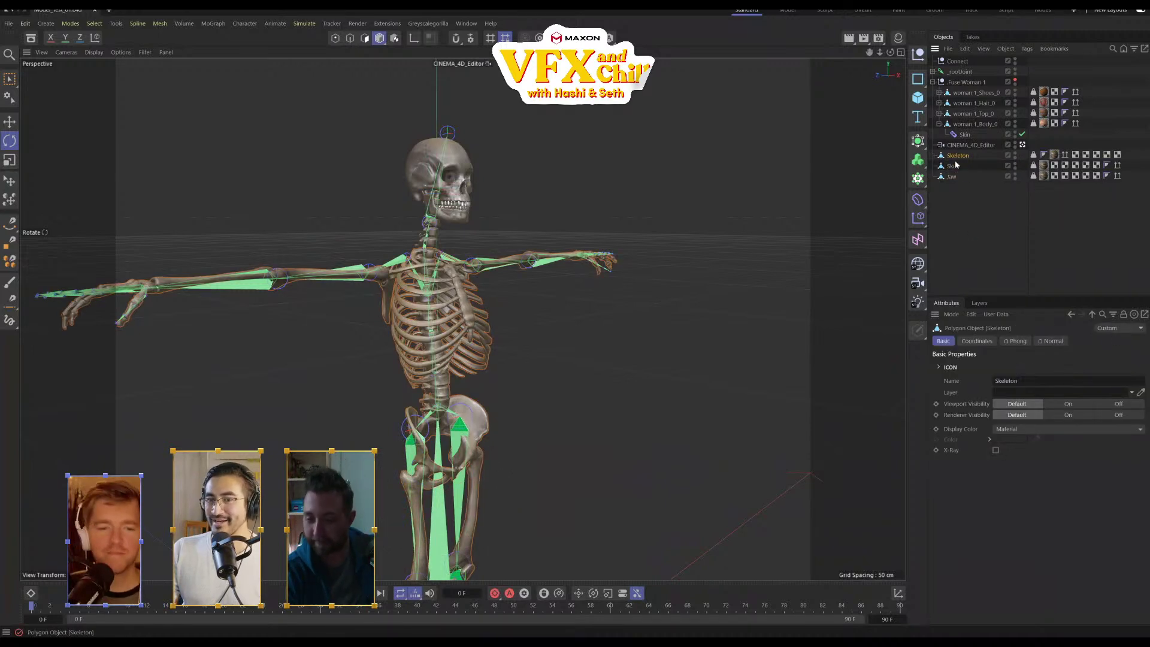
left_click(968, 185)
left_click(960, 147)
left_click(960, 156)
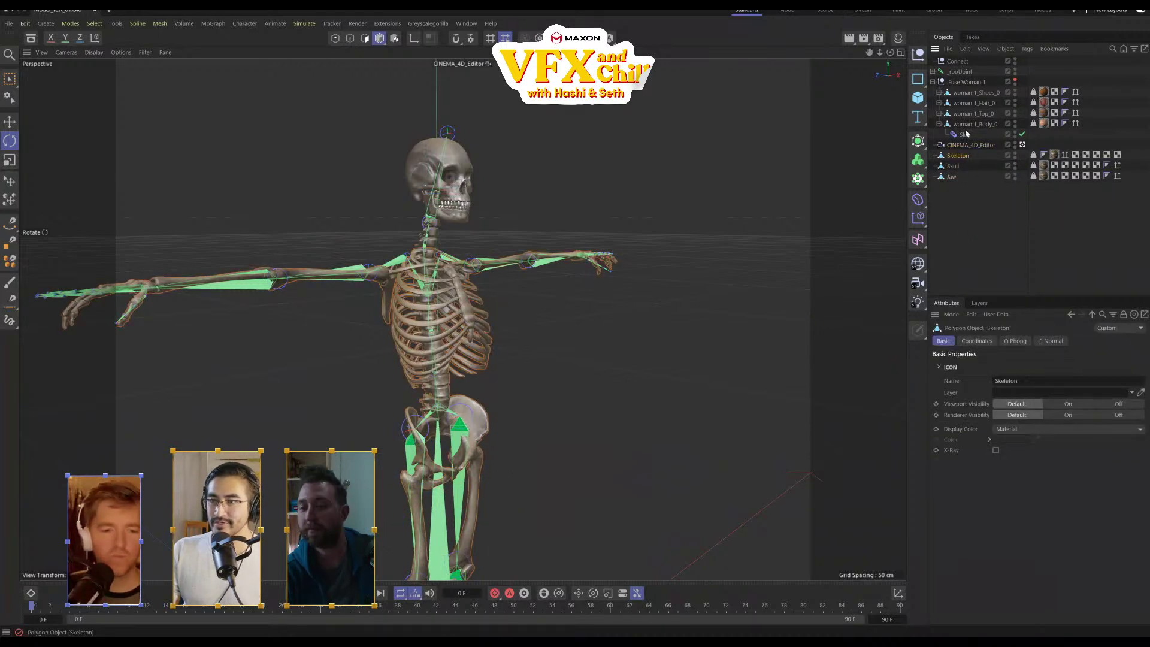
left_click(971, 82)
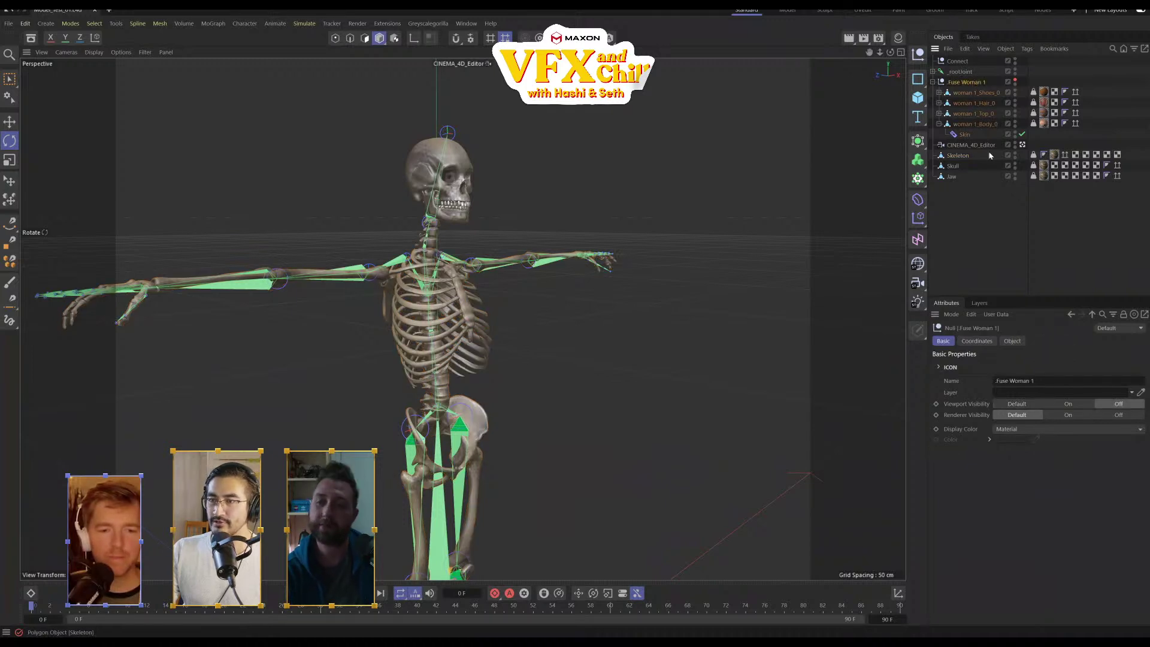
left_click_drag(627, 285, 461, 259, "alt")
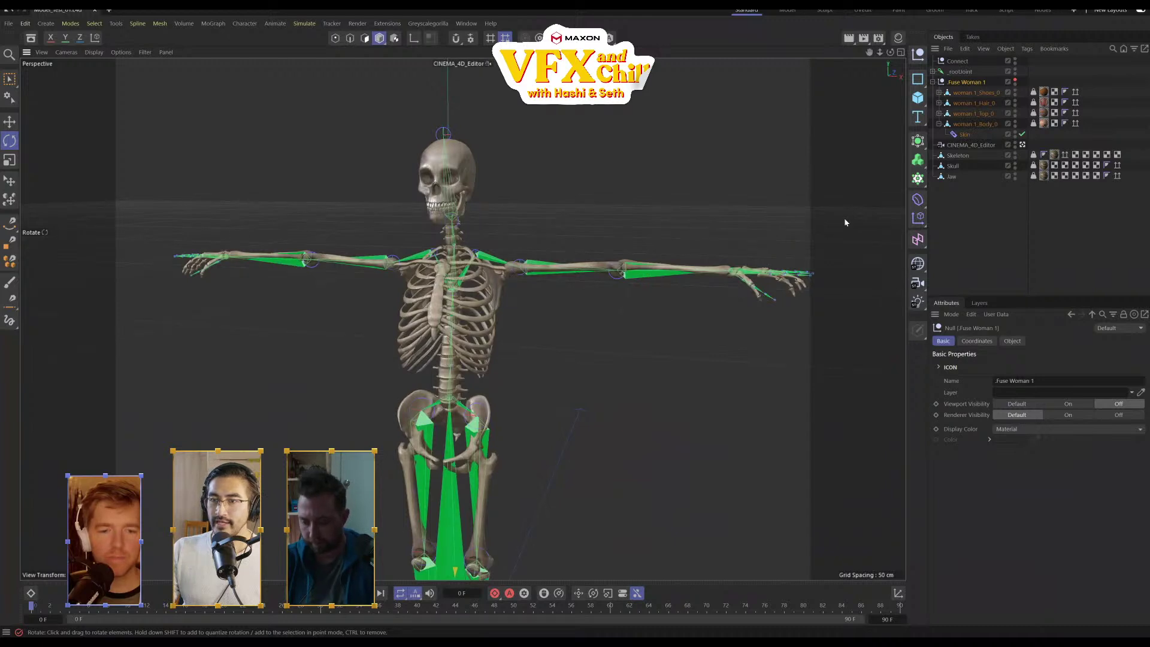
left_click(1037, 259)
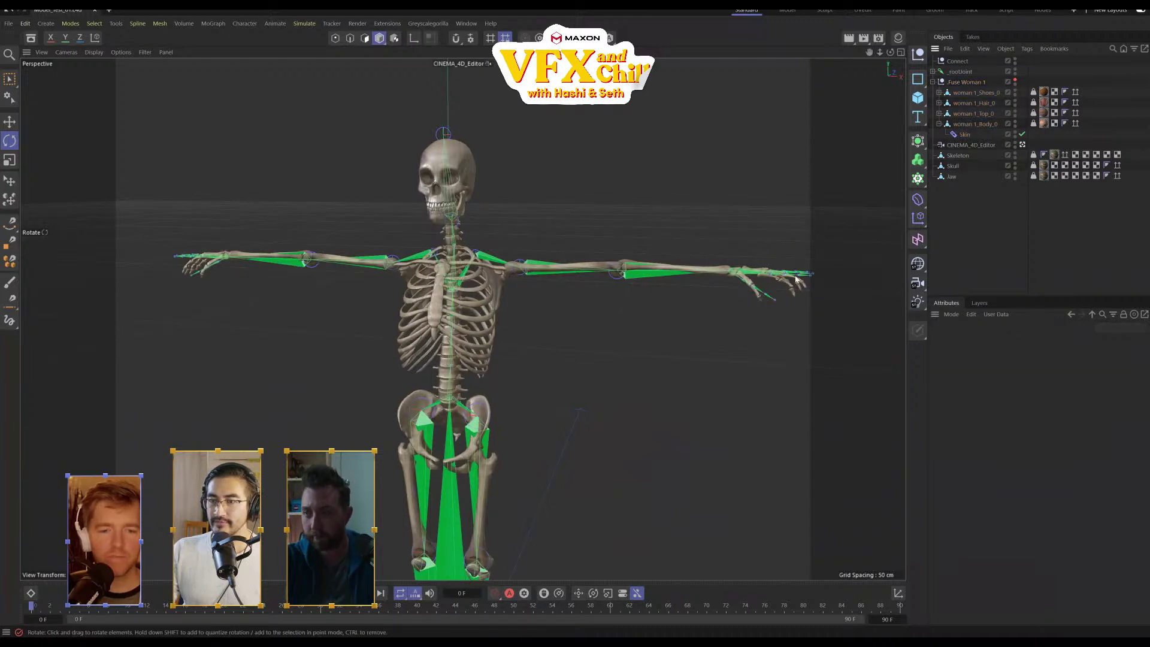
left_click(1016, 81)
left_click_drag(724, 335, 723, 335, "alt")
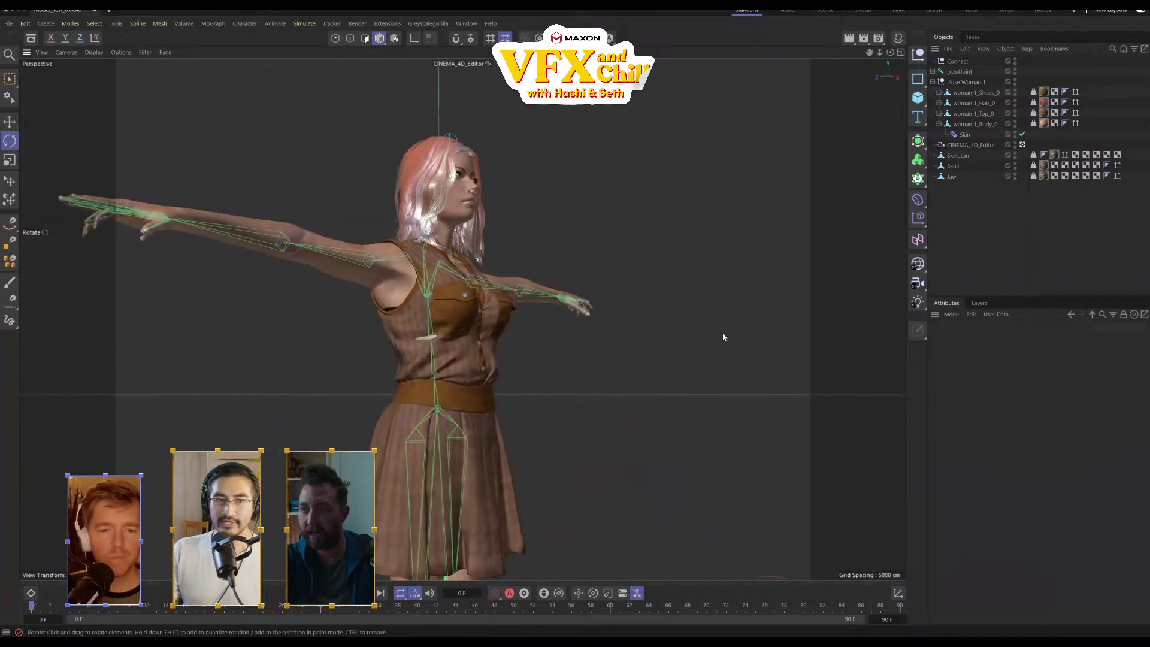
Open the project file Model_Test_02.c4d from the 3D STUFF folder
left_click(8, 23)
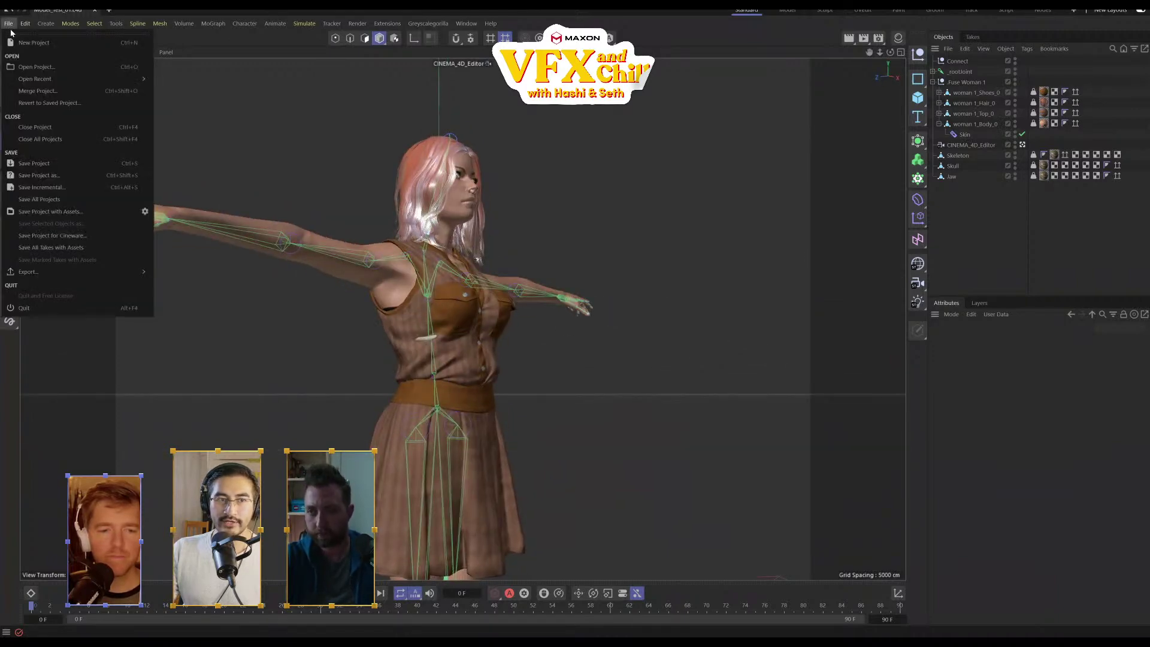
mouse_move(97, 82)
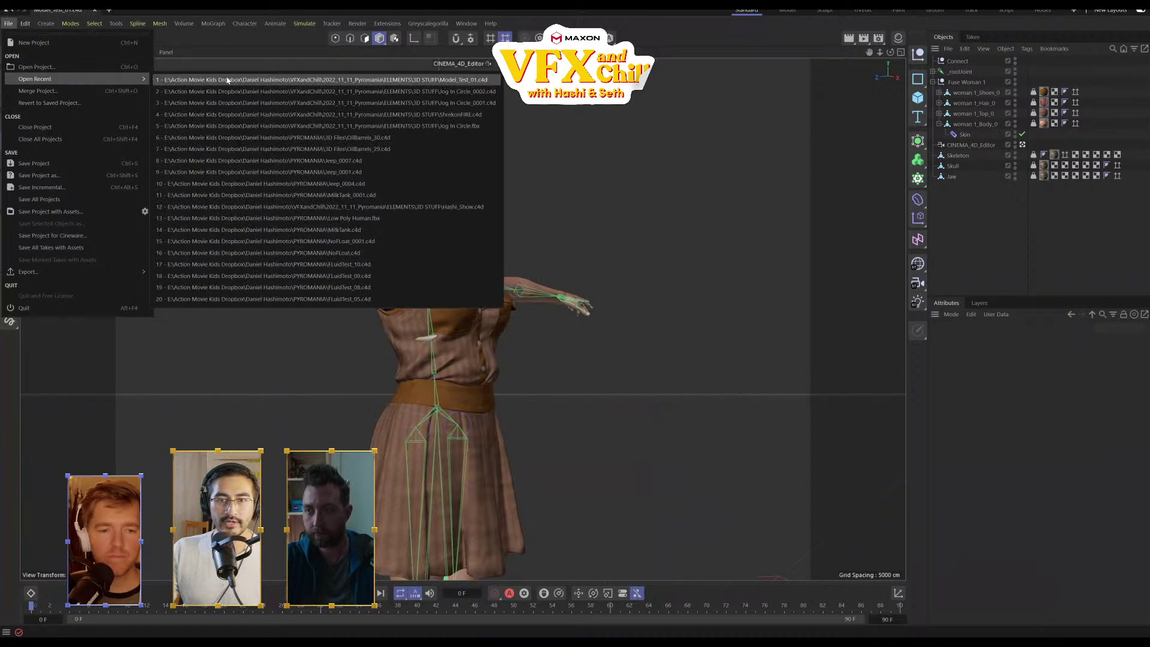
left_click(56, 67)
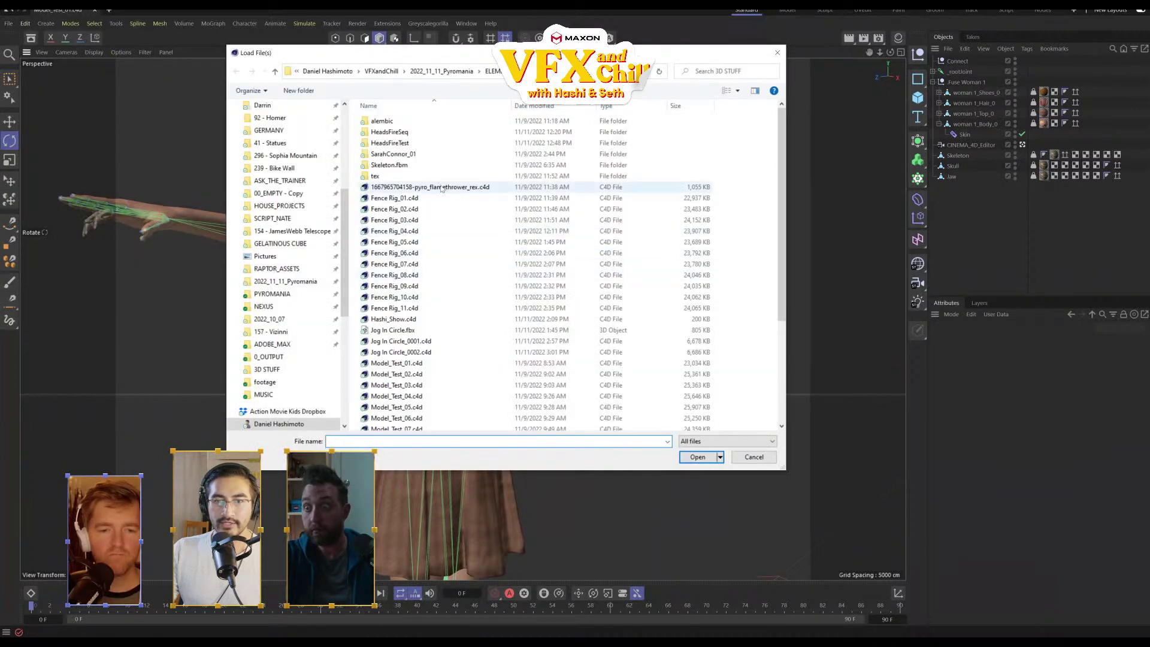
left_click(430, 209)
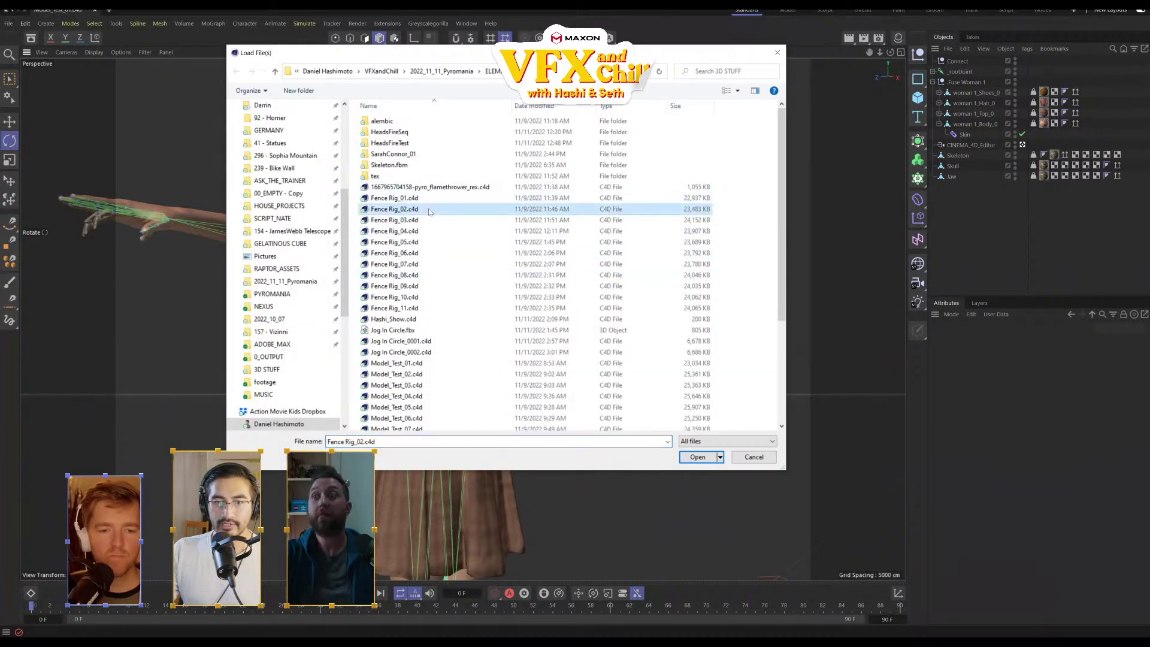
scroll(432, 343, "down", 1)
double_click(430, 347)
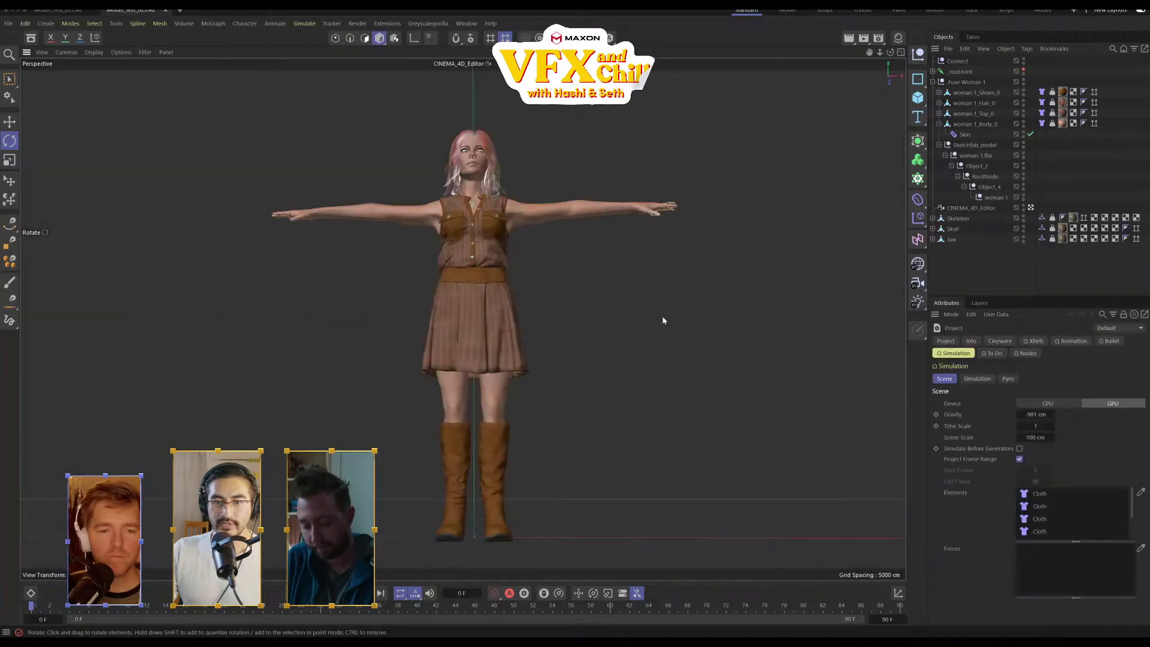
Examine the woman model in the opened scene from several sides, including the hands and torso
scroll(674, 230, "up", 5)
left_click_drag(674, 231, 402, 174, "alt")
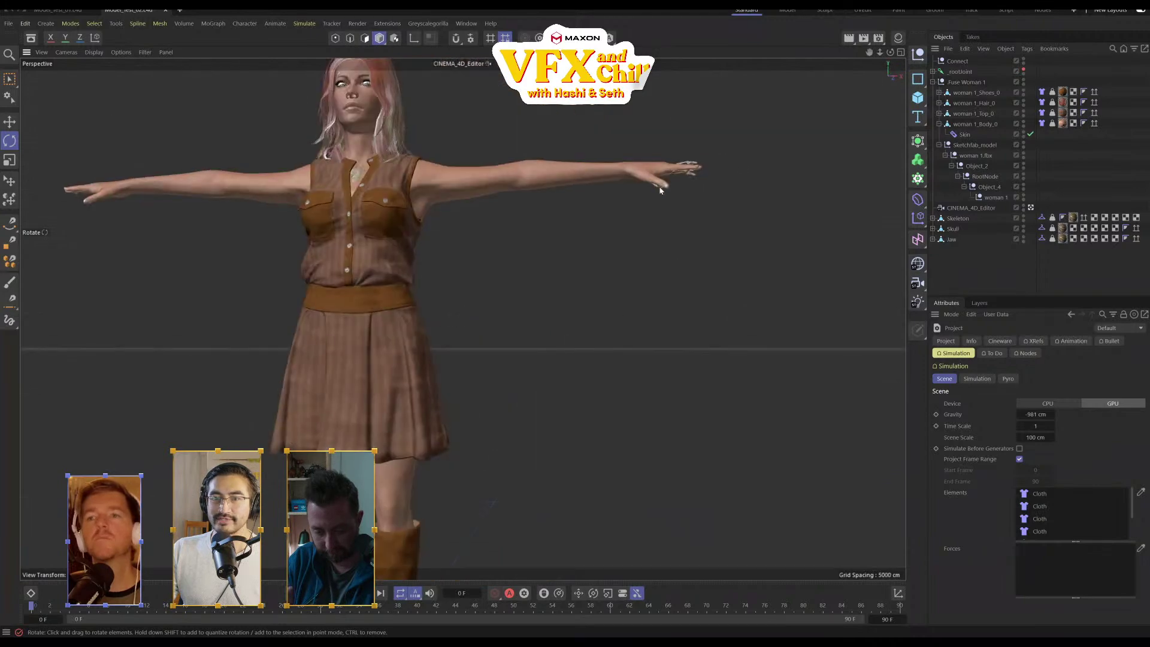
left_click_drag(109, 213, 234, 258, "alt")
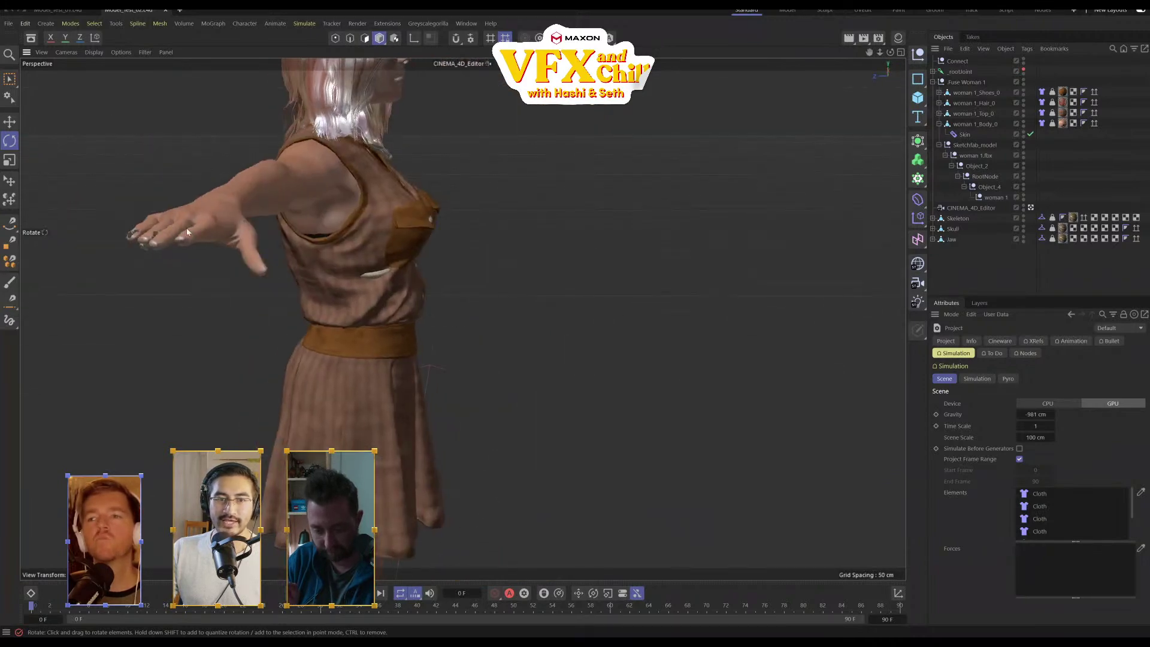
left_click_drag(432, 275, 331, 185, "alt")
scroll(516, 253, "down", 8)
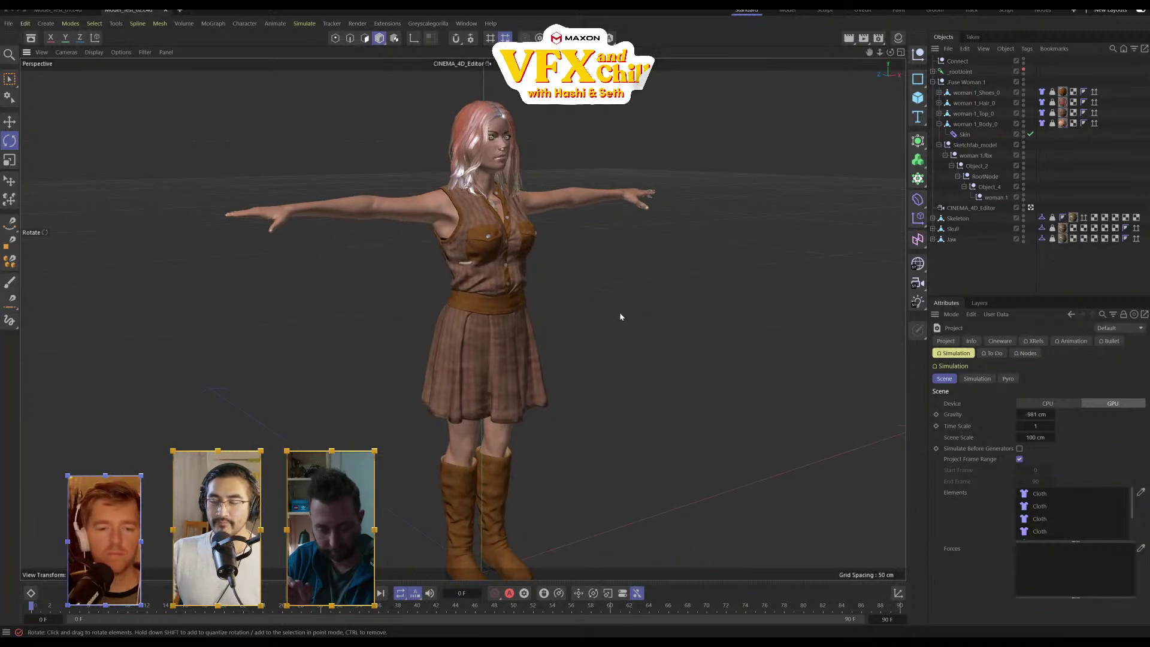
left_click_drag(621, 317, 584, 293, "alt")
scroll(584, 293, "down", 2)
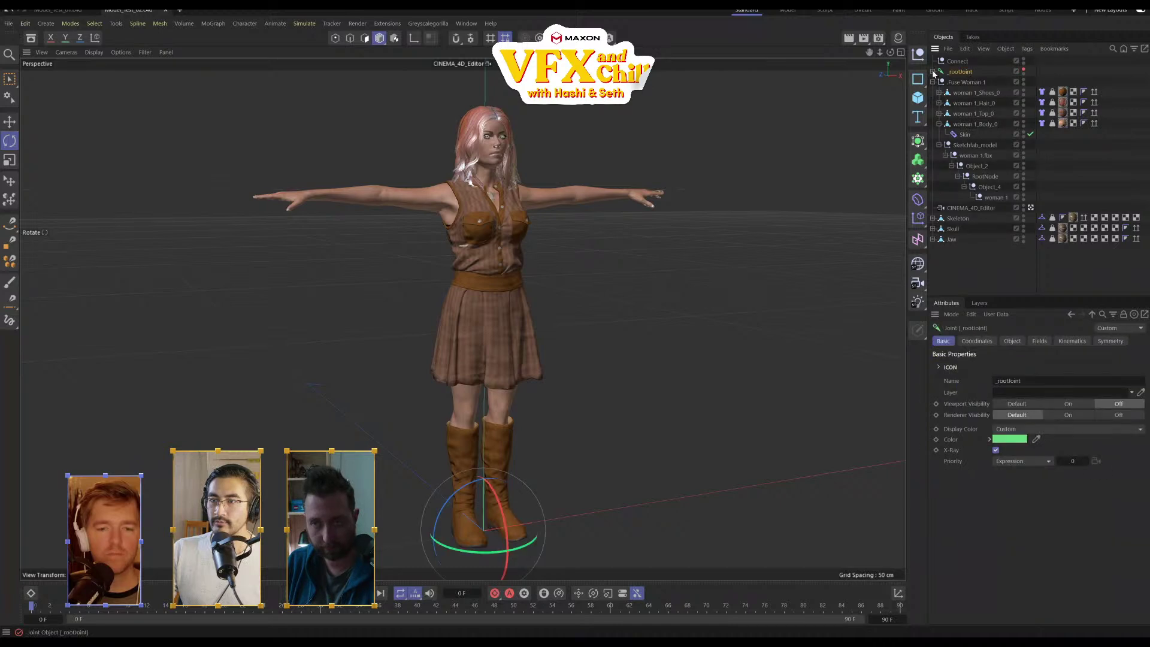
Examine the _rootJoint hierarchy and the Skeleton, Skull and Jaw meshes in the object list
left_click(958, 72)
scroll(1020, 193, "down", 6)
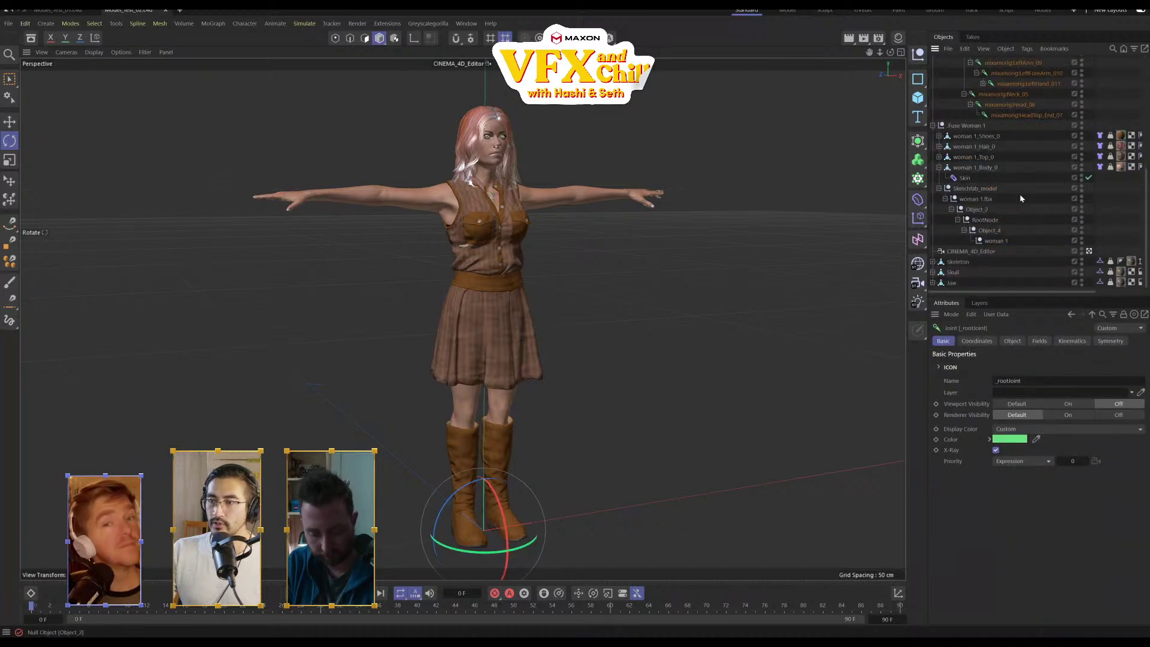
left_click(957, 261)
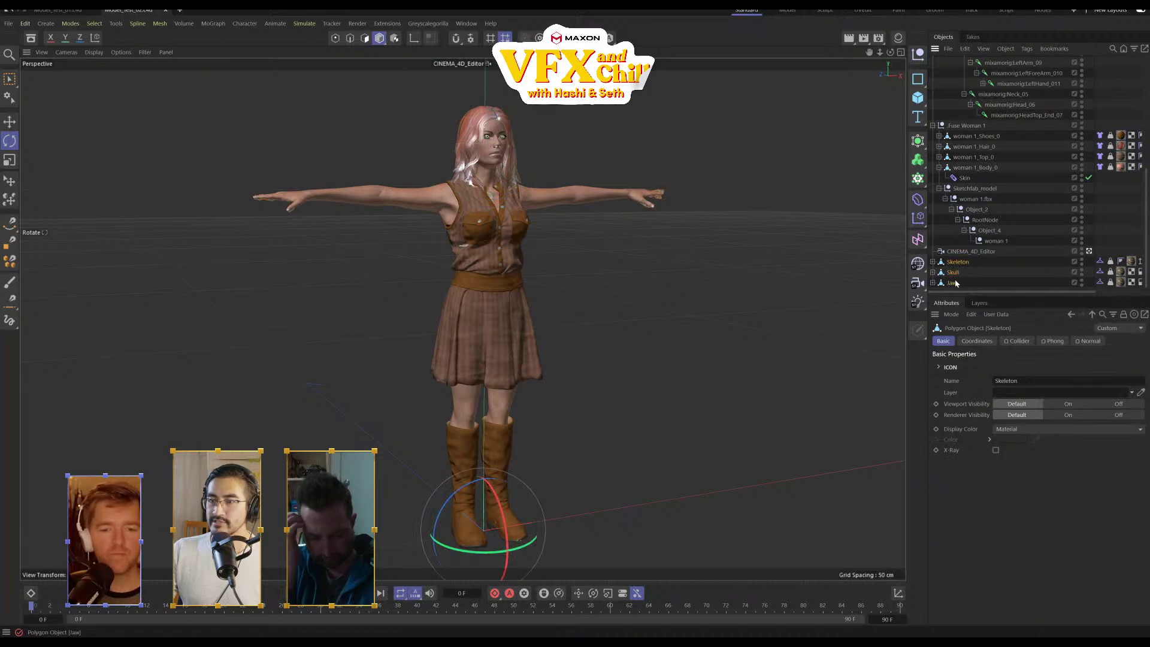
left_click(953, 283, "shift")
left_click(245, 23)
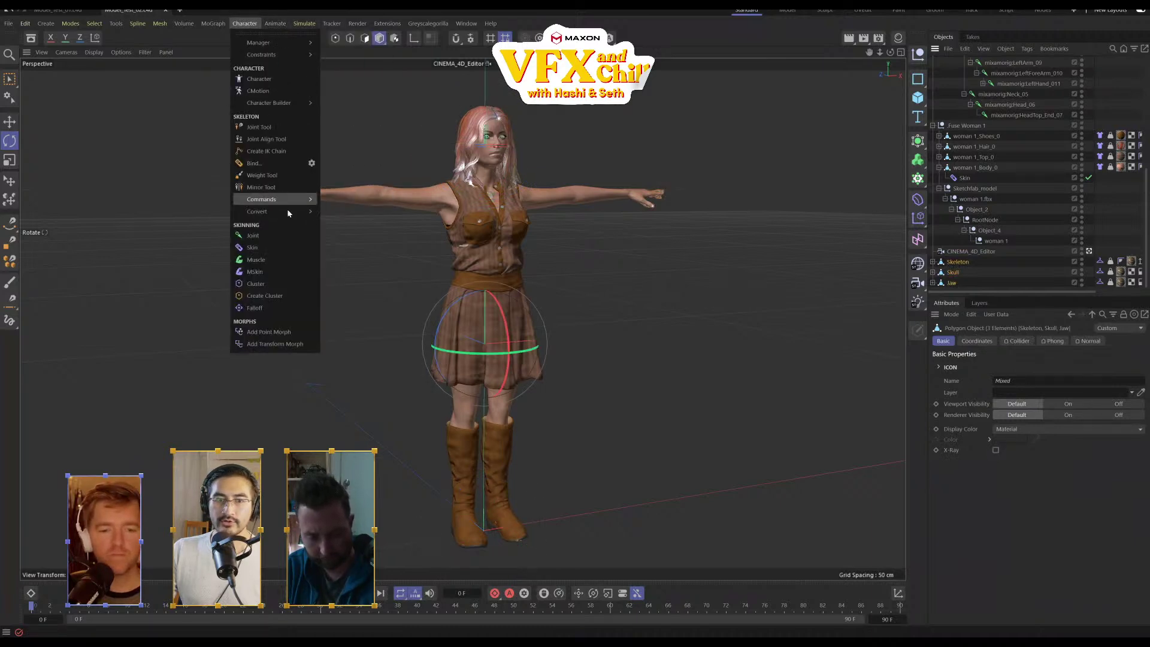
left_click(1004, 94)
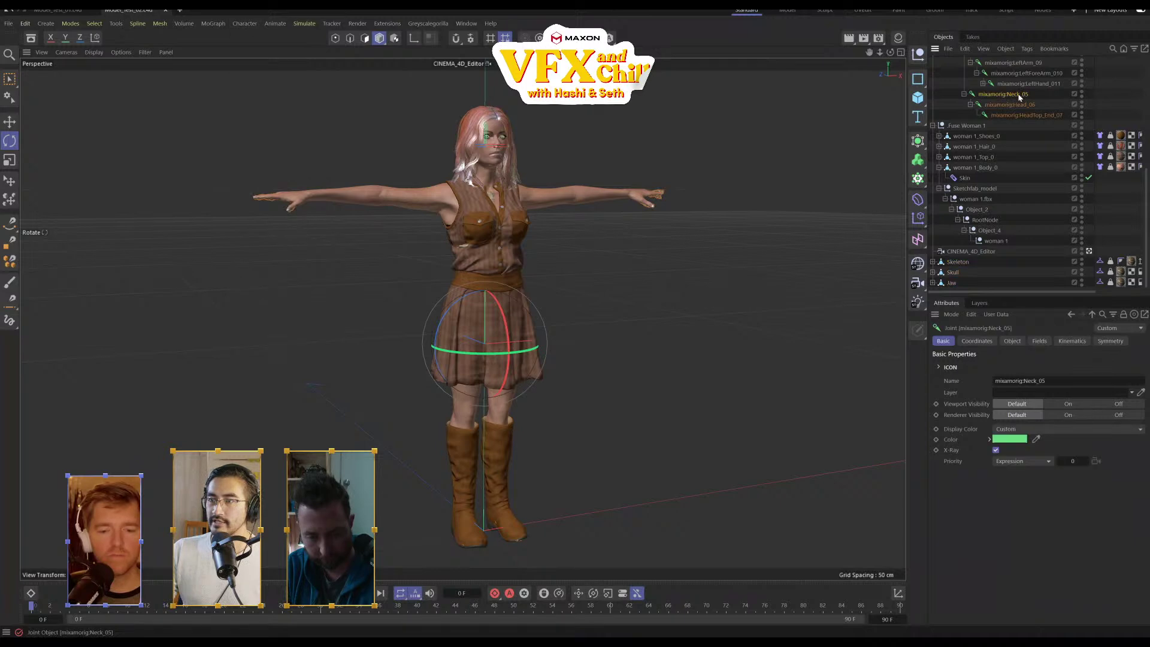
scroll(1020, 97, "up", 7)
left_click(1002, 137)
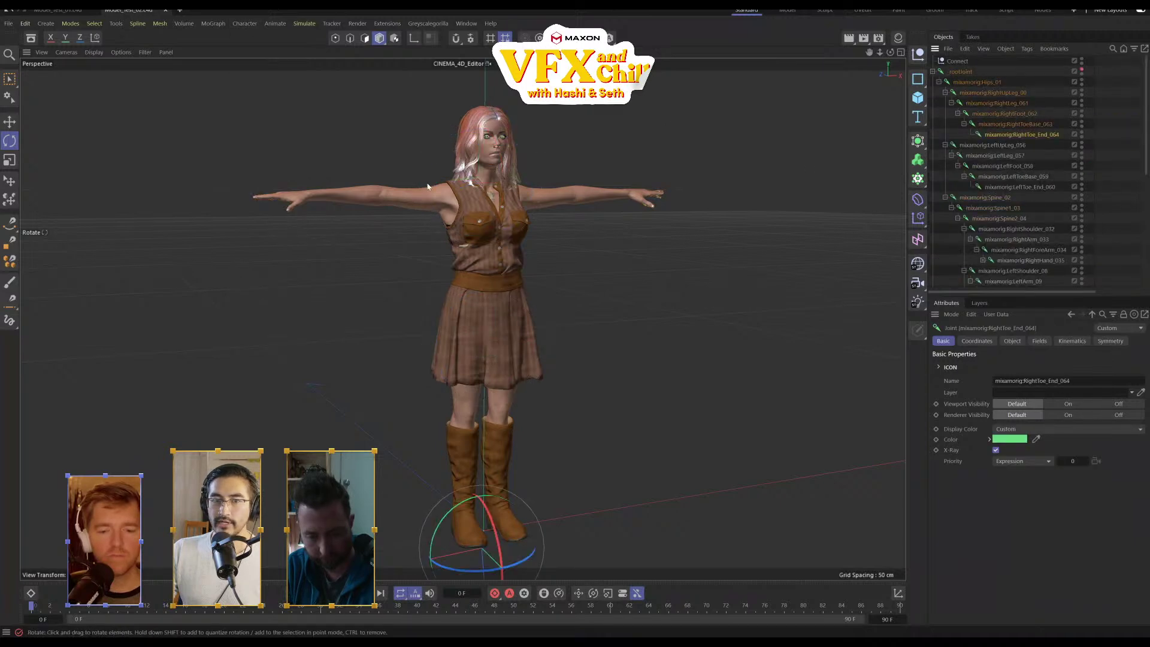
left_click(444, 217)
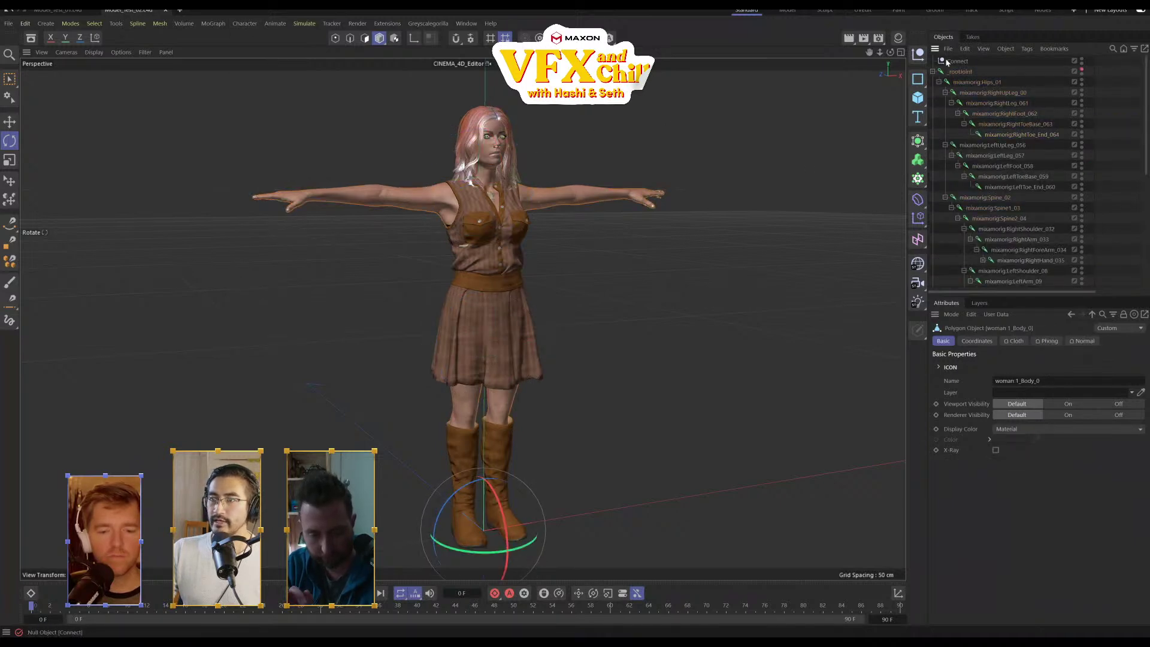
left_click(933, 72)
Enable X-Ray on the woman's shoes, hair, top and body meshes and inspect the skeleton inside from the front
left_click(974, 92)
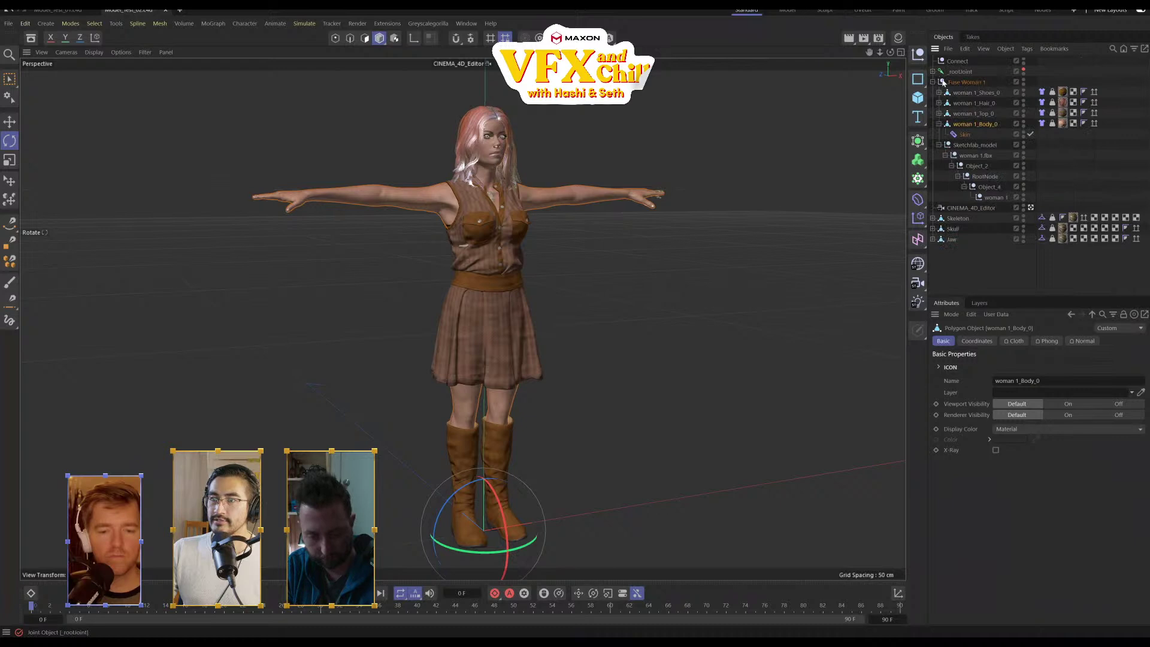
left_click(986, 125, "shift")
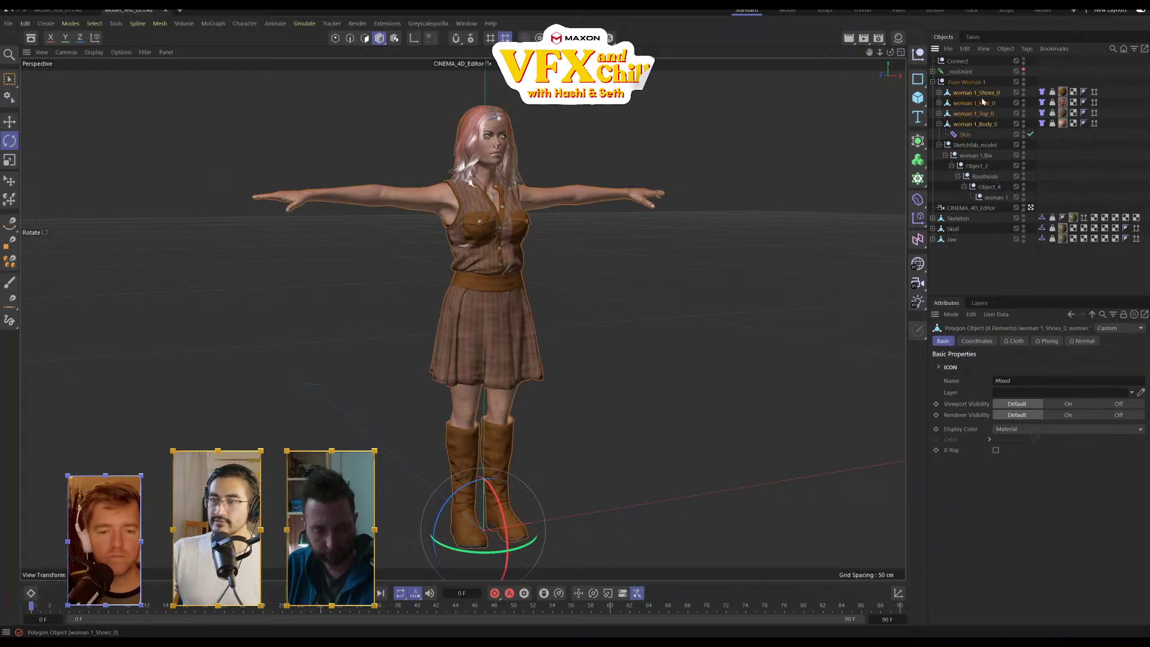
left_click(996, 450)
left_click_drag(389, 254, 488, 277, "alt")
scroll(518, 240, "up", 5)
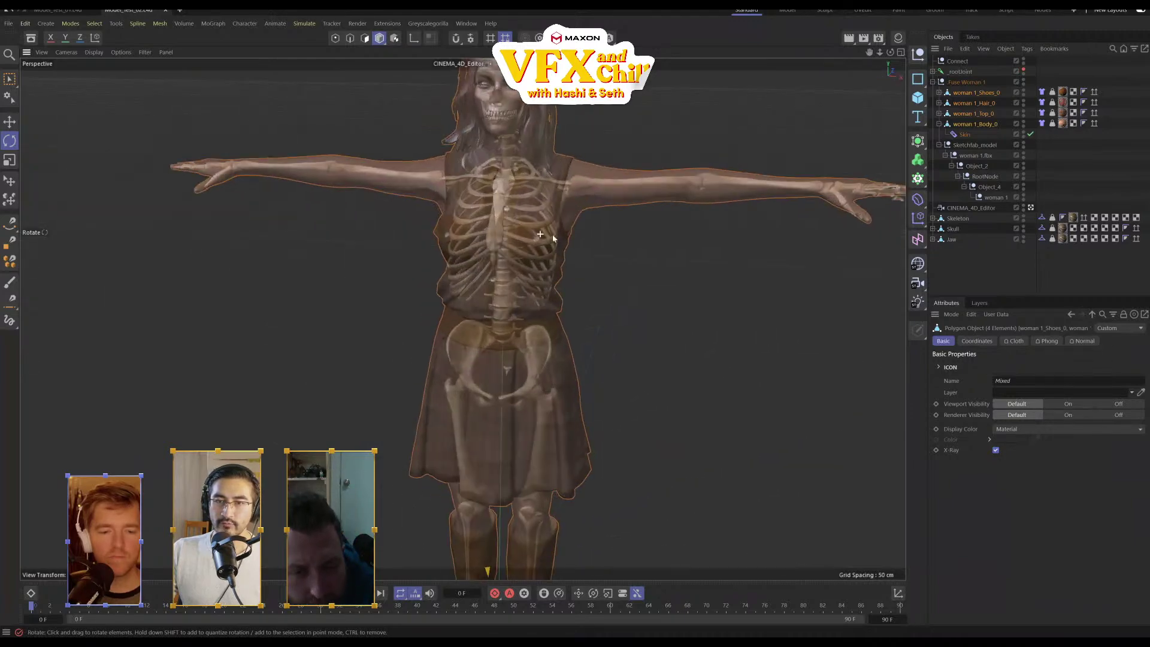
left_click_drag(540, 234, 592, 207, "alt")
scroll(593, 208, "down", 5)
left_click_drag(617, 269, 644, 308, "alt")
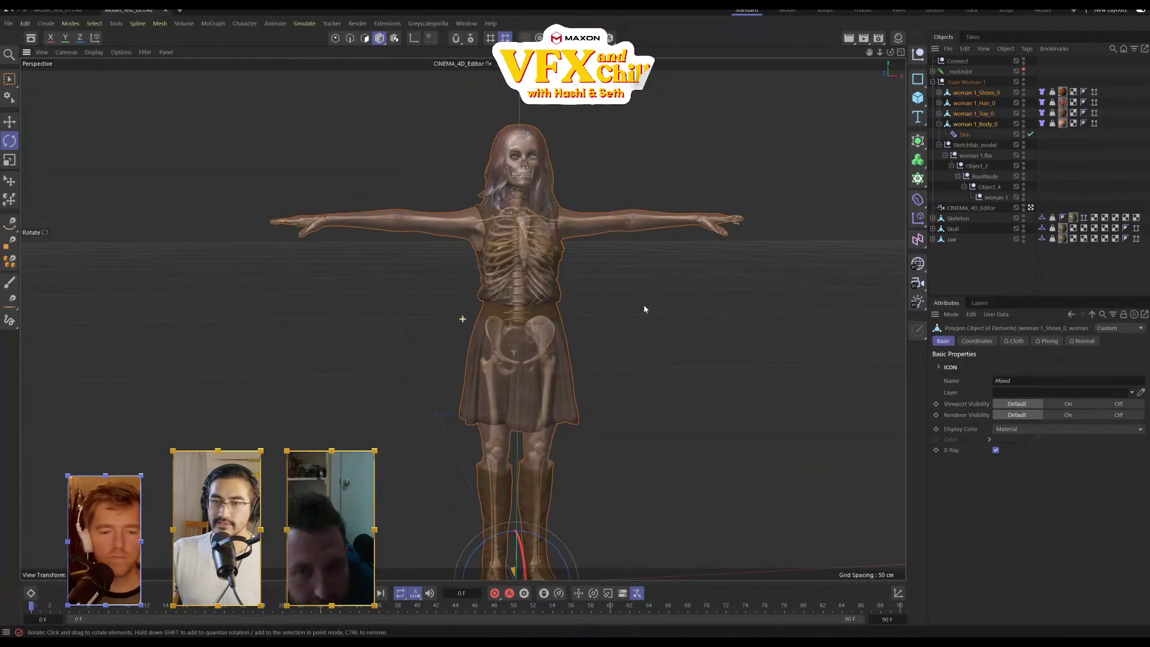
Rotate the spine joints under _rootJoint to test how the woman and skeleton bend together
left_click(1007, 99)
left_click(962, 72)
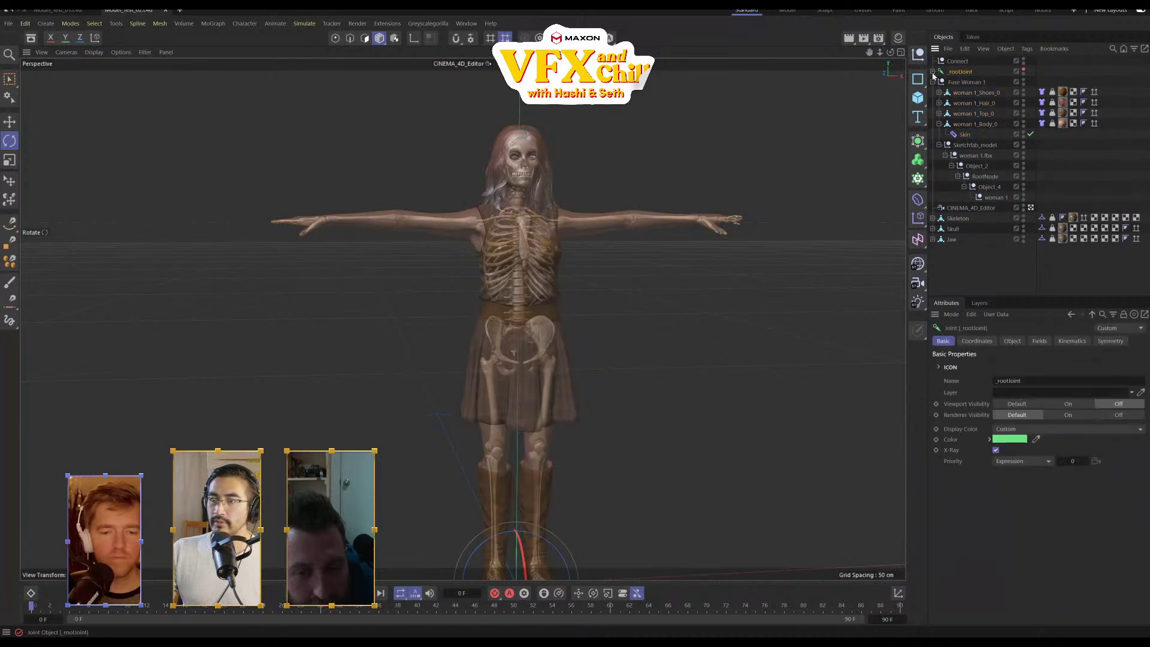
left_click(933, 71)
left_click(991, 124)
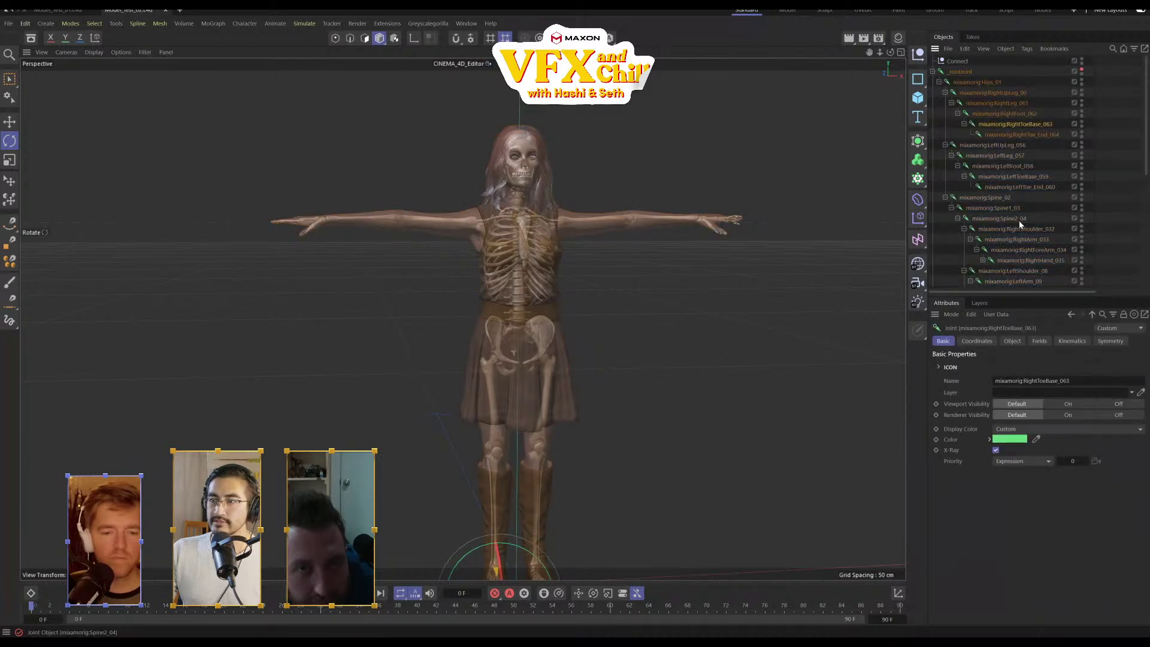
left_click(999, 218)
left_click_drag(561, 270, 554, 316)
left_click(985, 197)
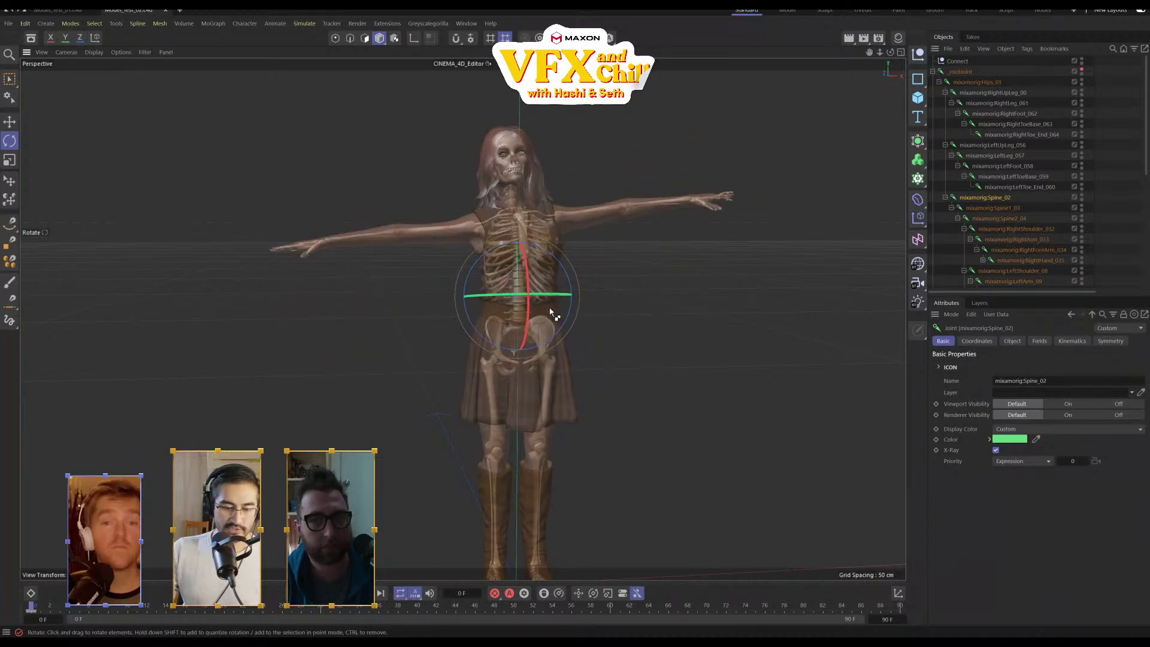
left_click(999, 218)
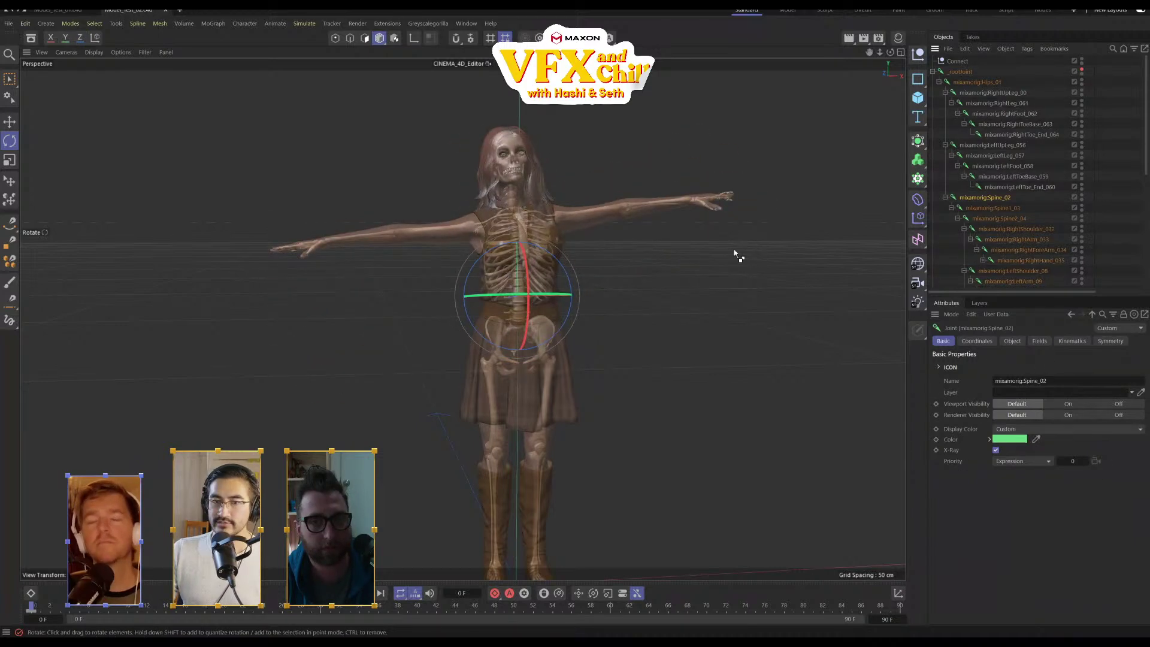
Undo the spine joint rotations and clear the joint selection
key("ctrl+z")
key("ctrl+z")
key("ctrl+z")
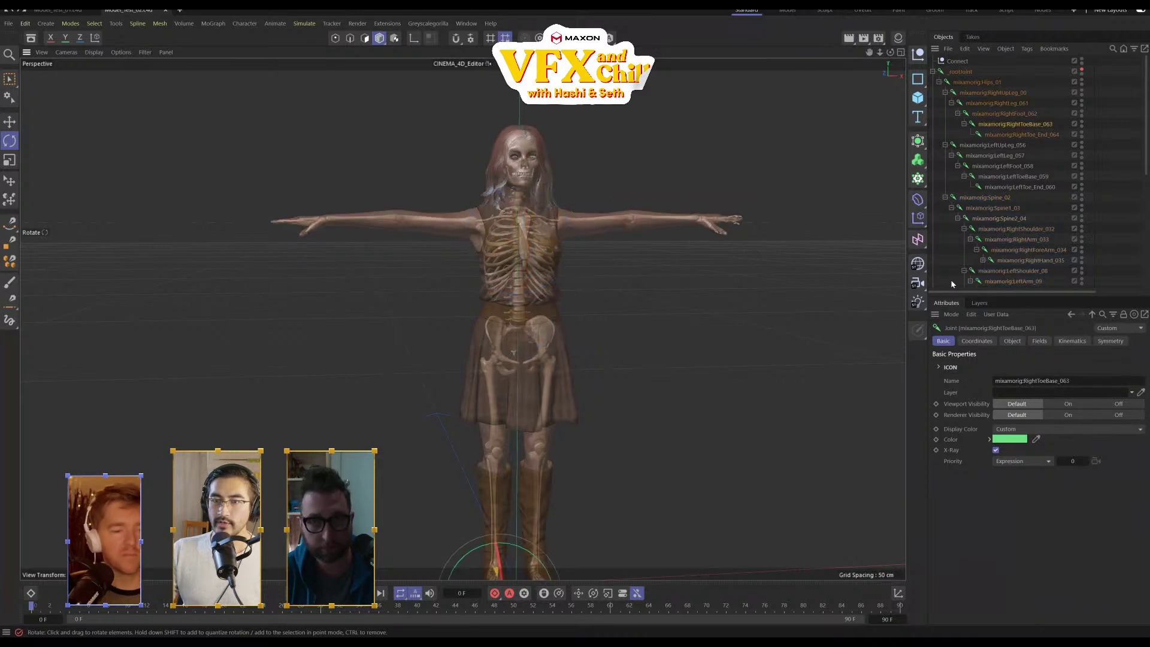
key("ctrl+z")
left_click_drag(587, 276, 415, 181, "alt")
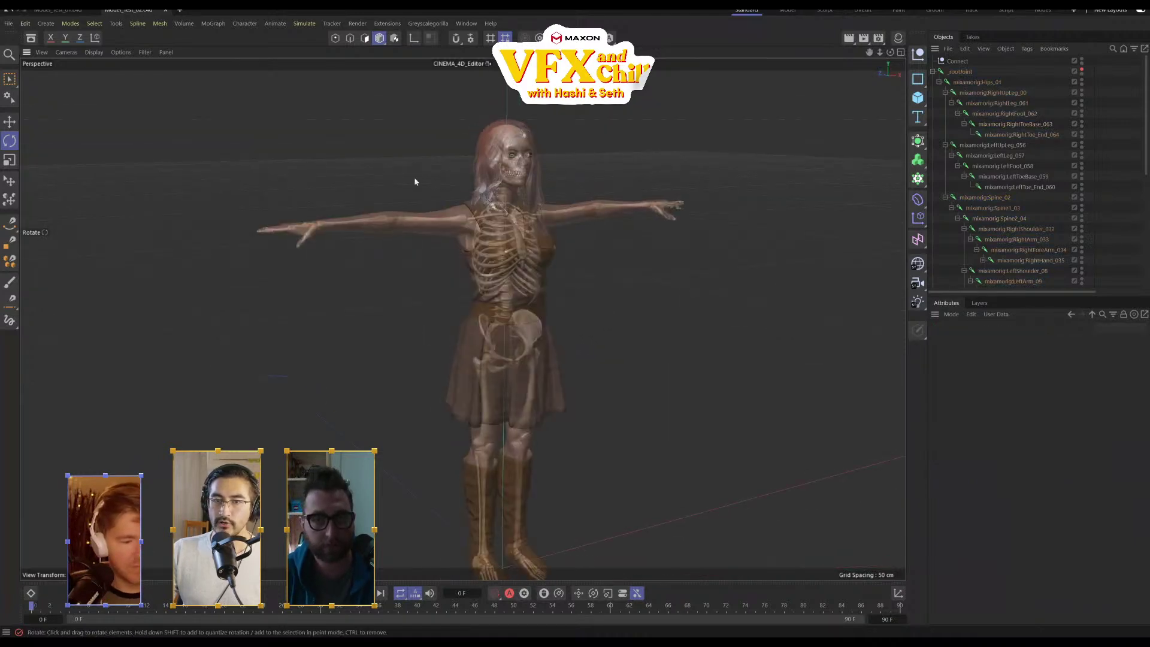
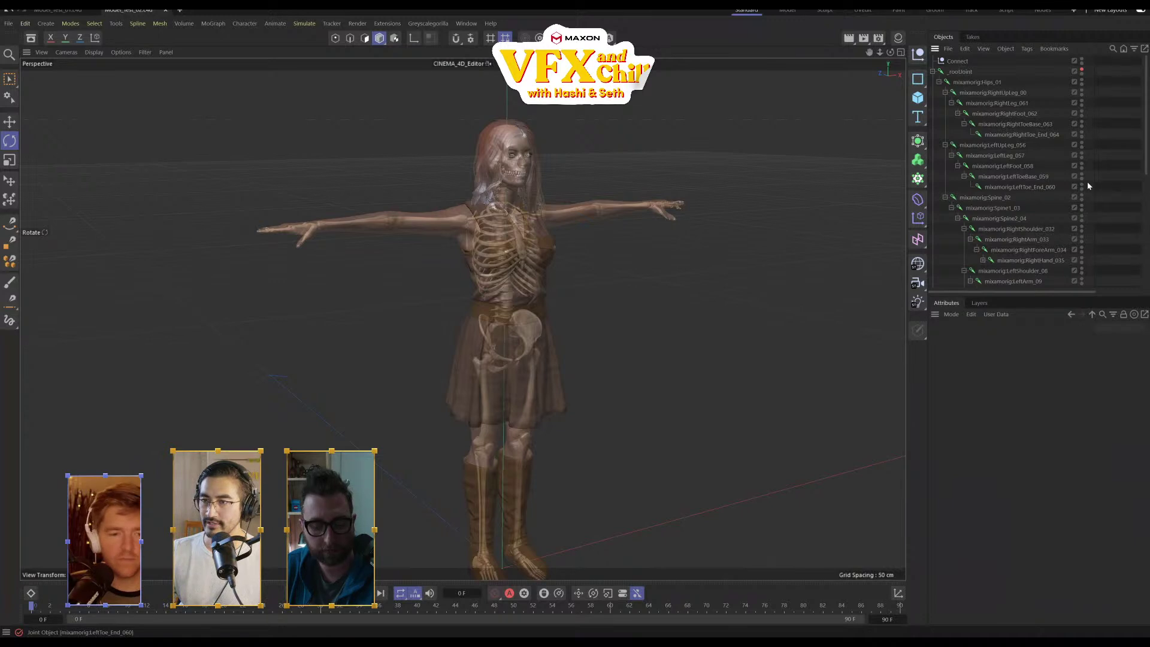
Save the project under the new name SHOW_CLOTH_THINGS_01 in the 3D STUFF folder
left_click(934, 72)
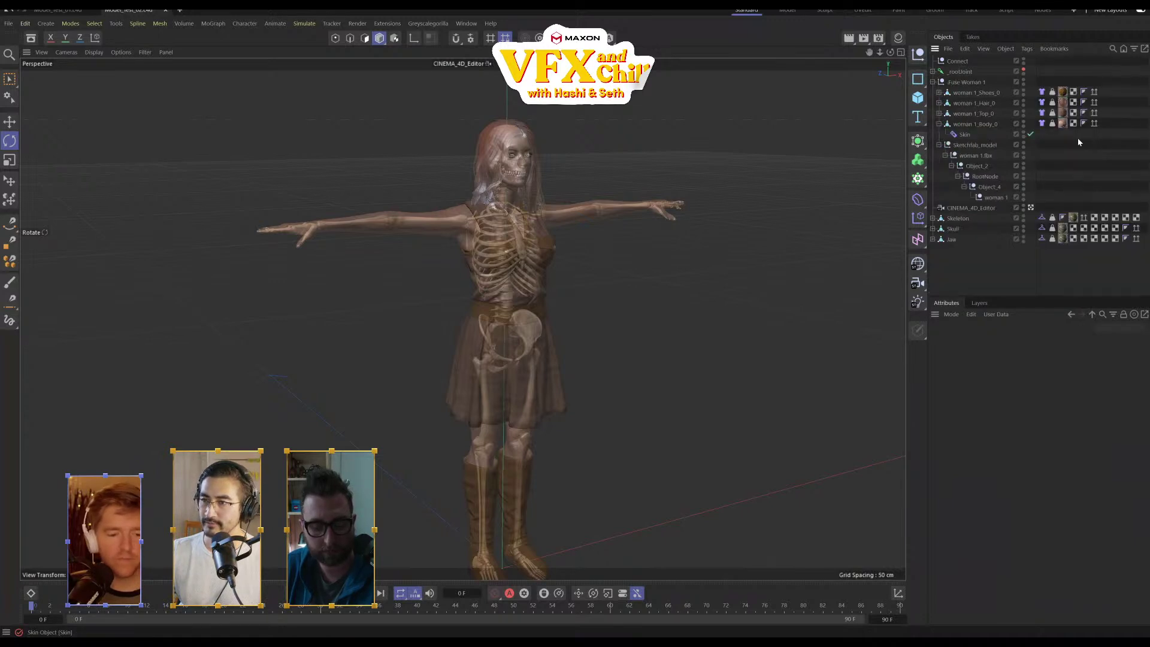
left_click(966, 124)
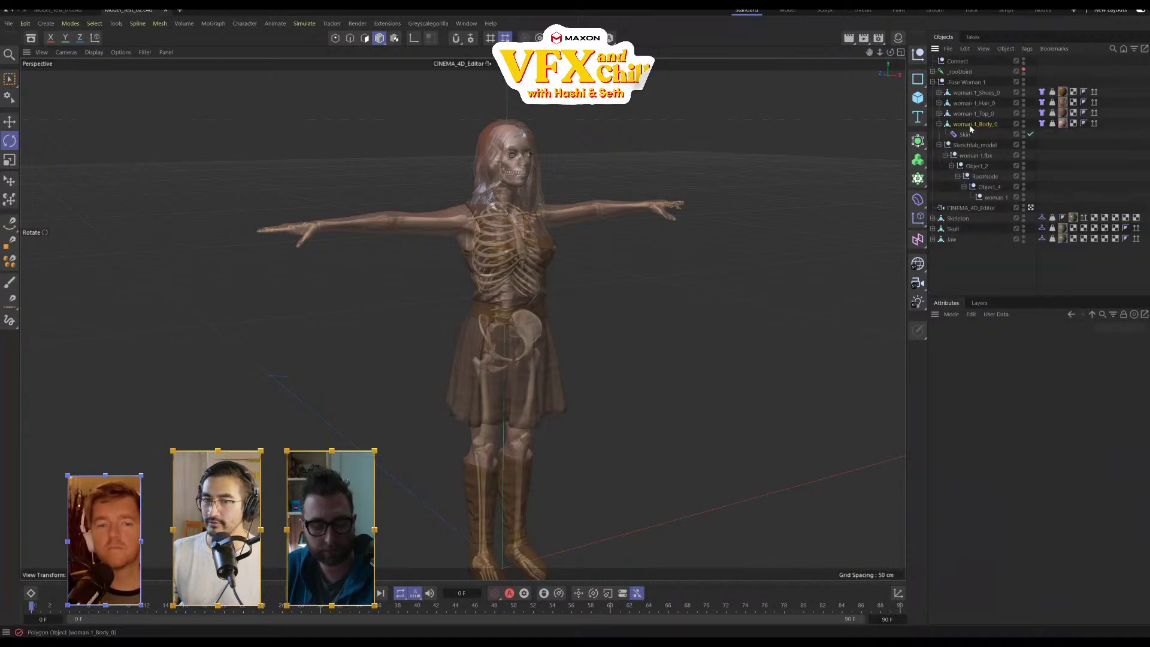
left_click(8, 23)
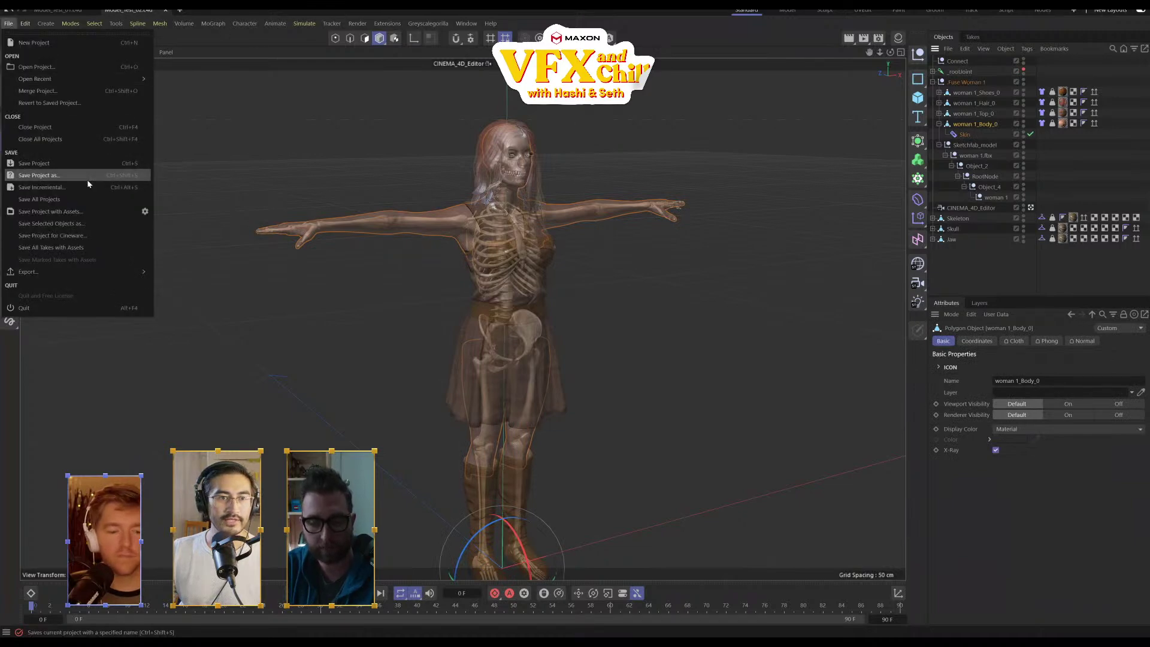
left_click(90, 178)
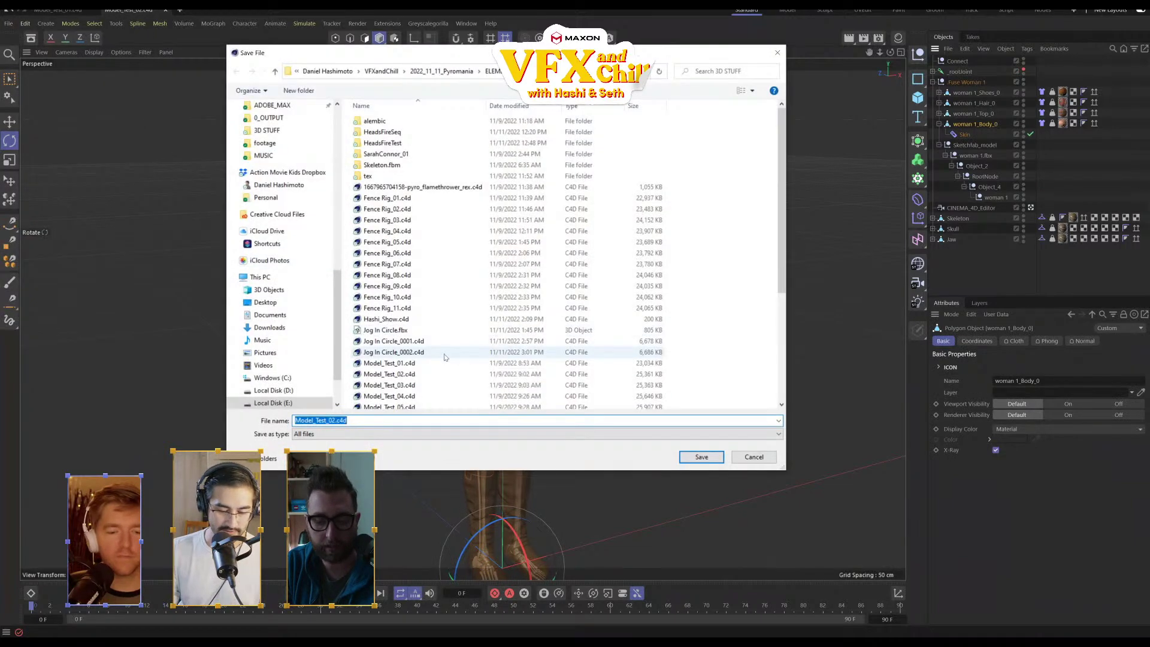
type("CLOTH")
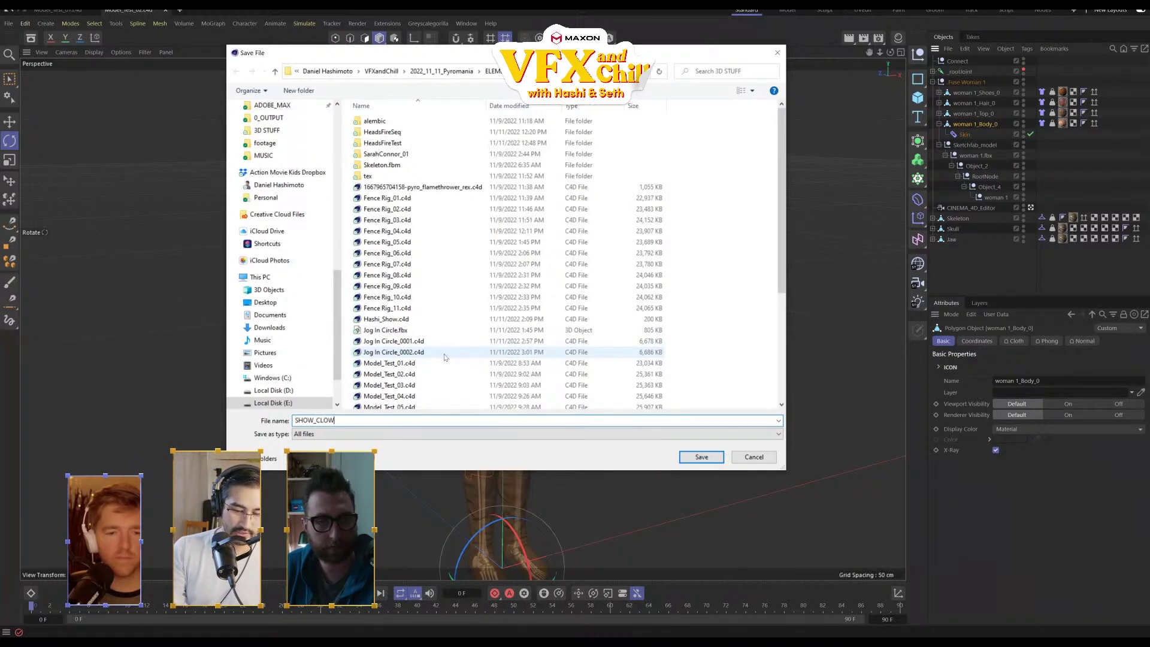
type("T")
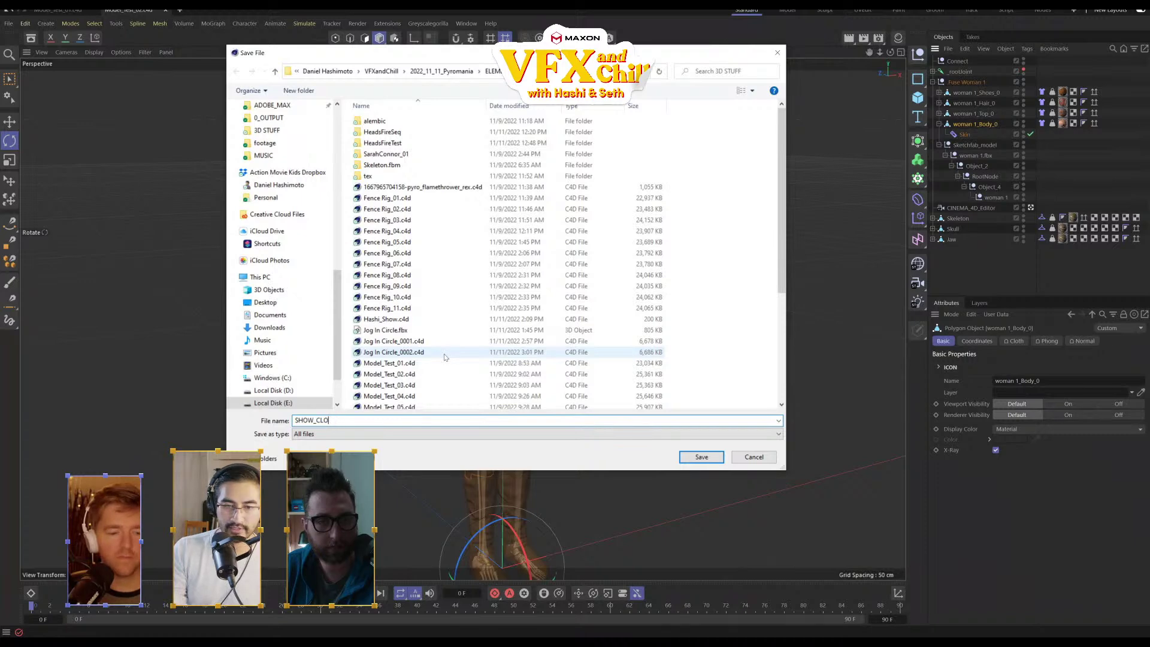
type("TH_THINGS")
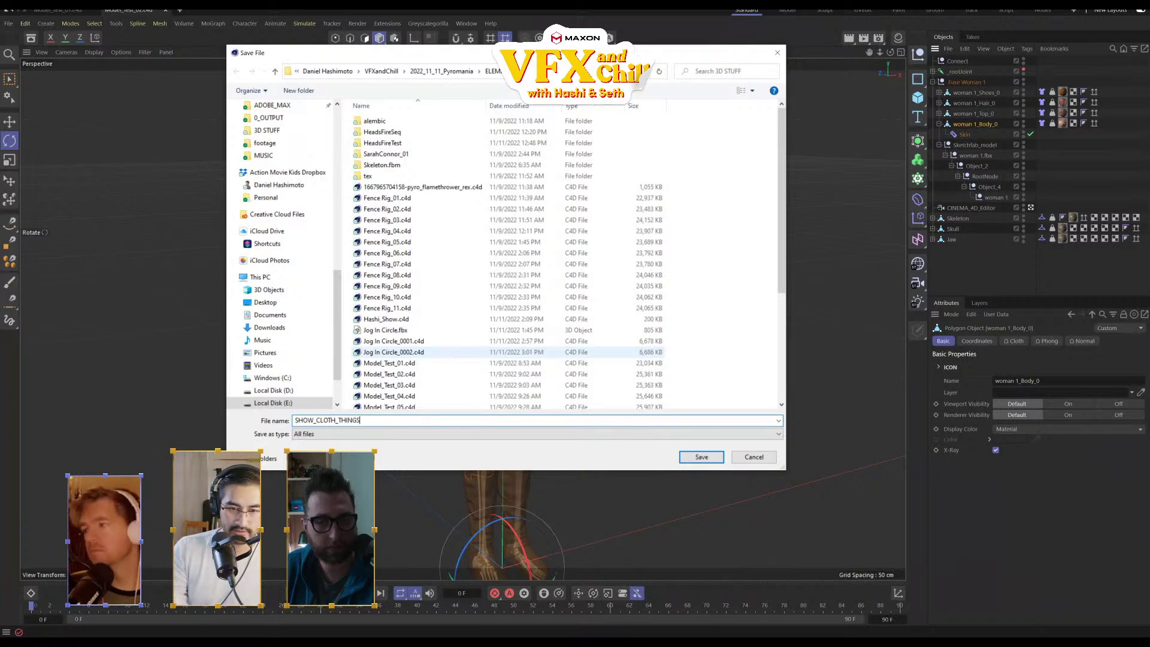
type("_")
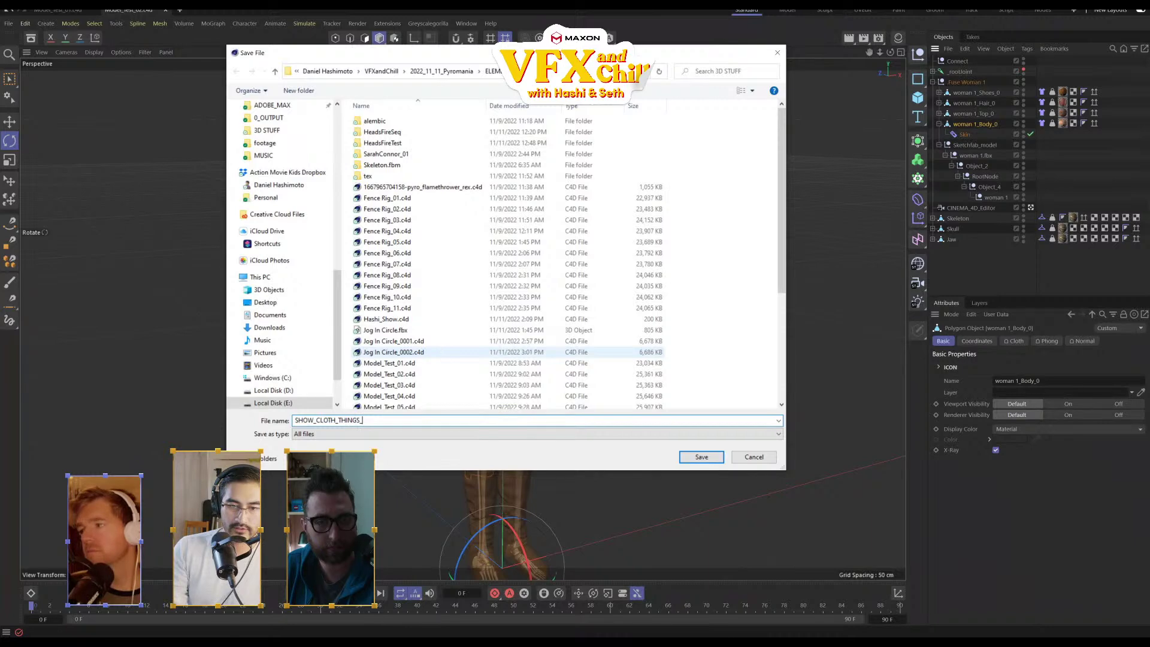
type("01")
key("Return")
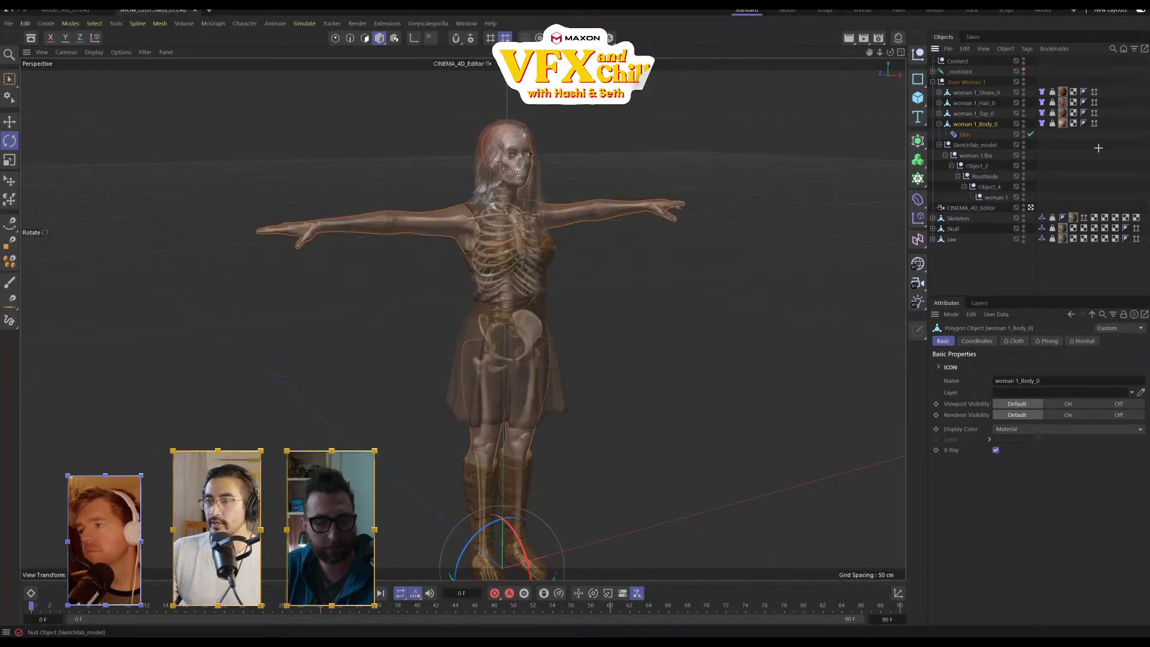
Inspect the collider tags on the skeleton meshes and the Cloth tags on the woman's meshes
left_click(1099, 148)
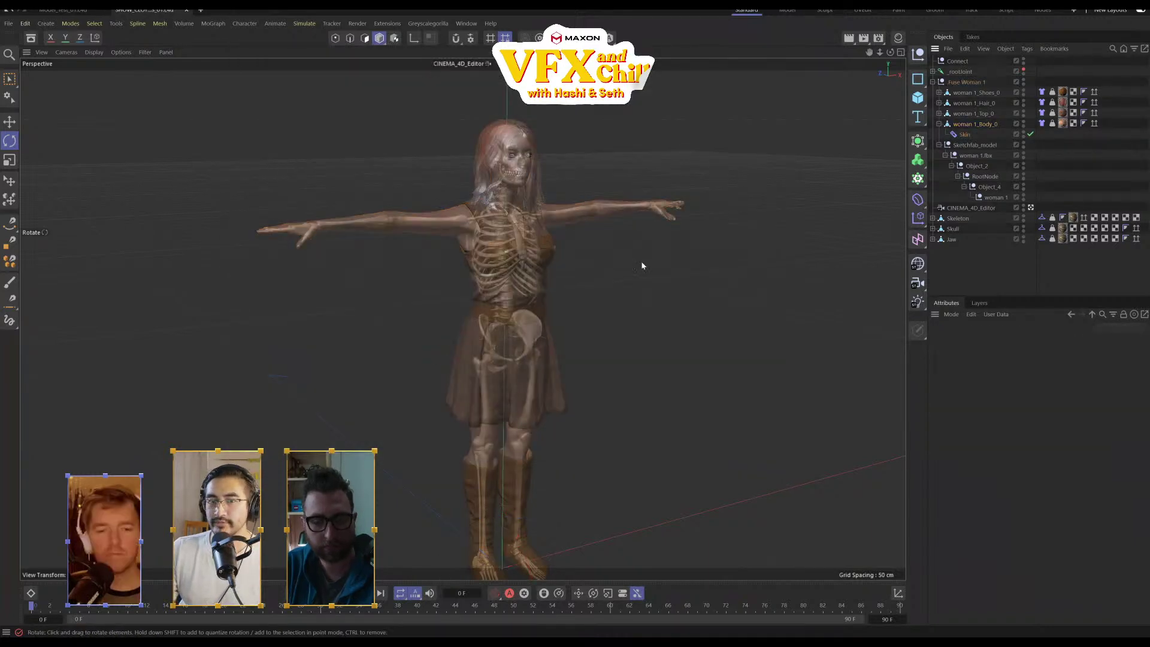
left_click(1043, 218)
left_click(1043, 239, "shift")
left_click(1042, 93)
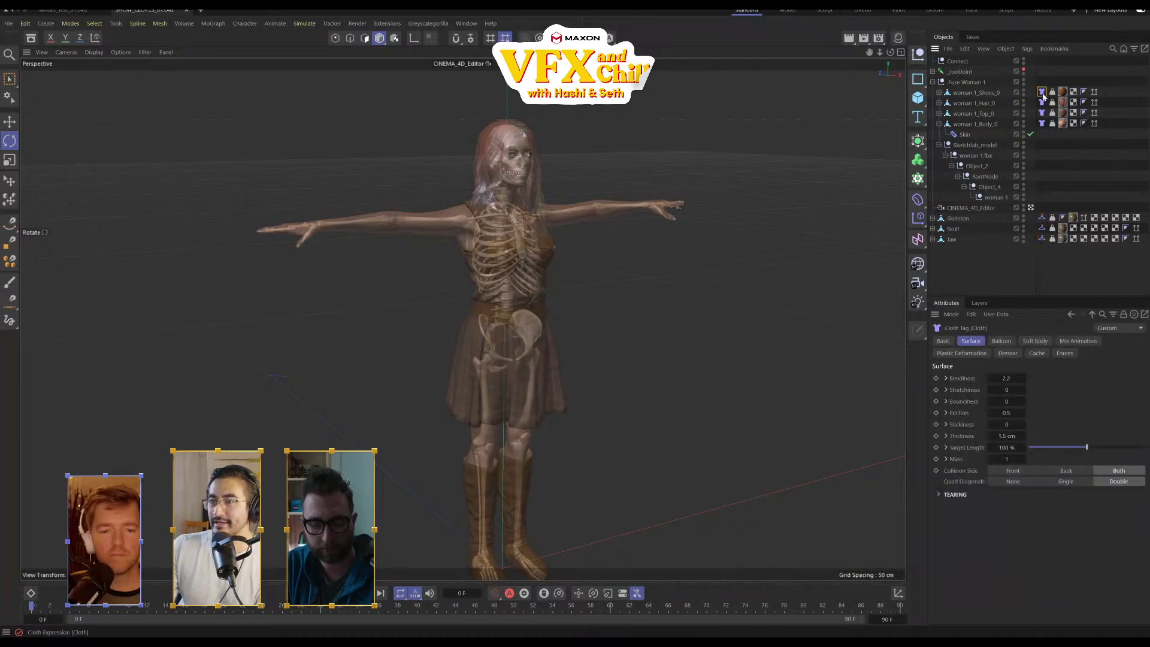
left_click(976, 92)
left_click(977, 123, "shift")
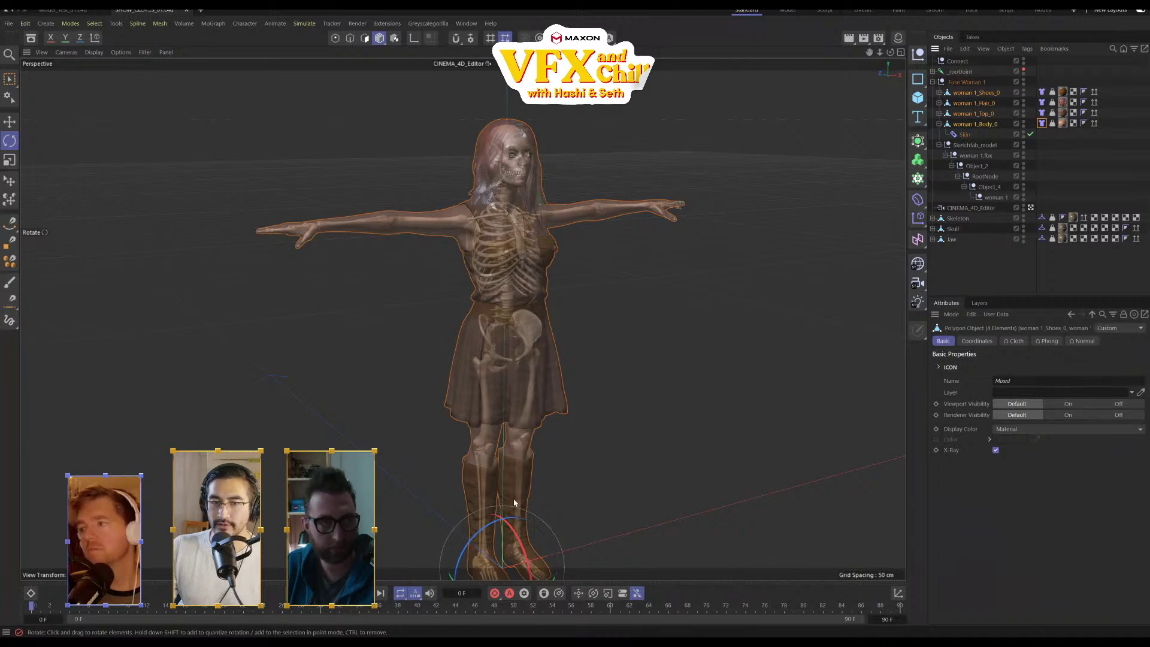
scroll(547, 160, "up", 4)
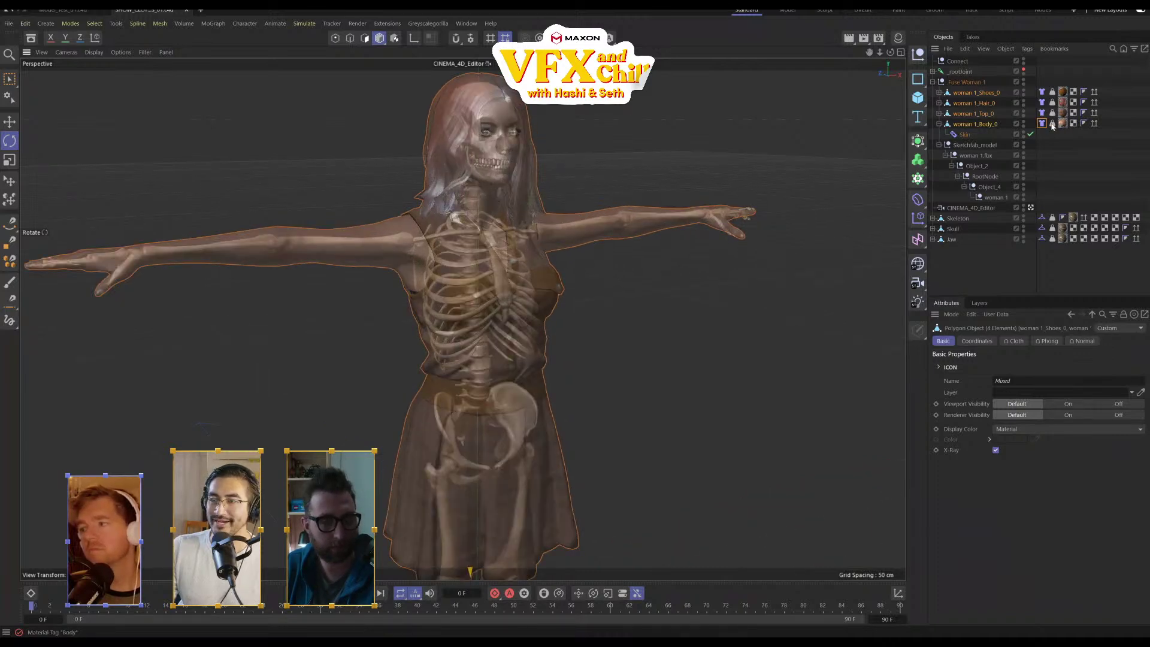
left_click(609, 185)
left_click(985, 145)
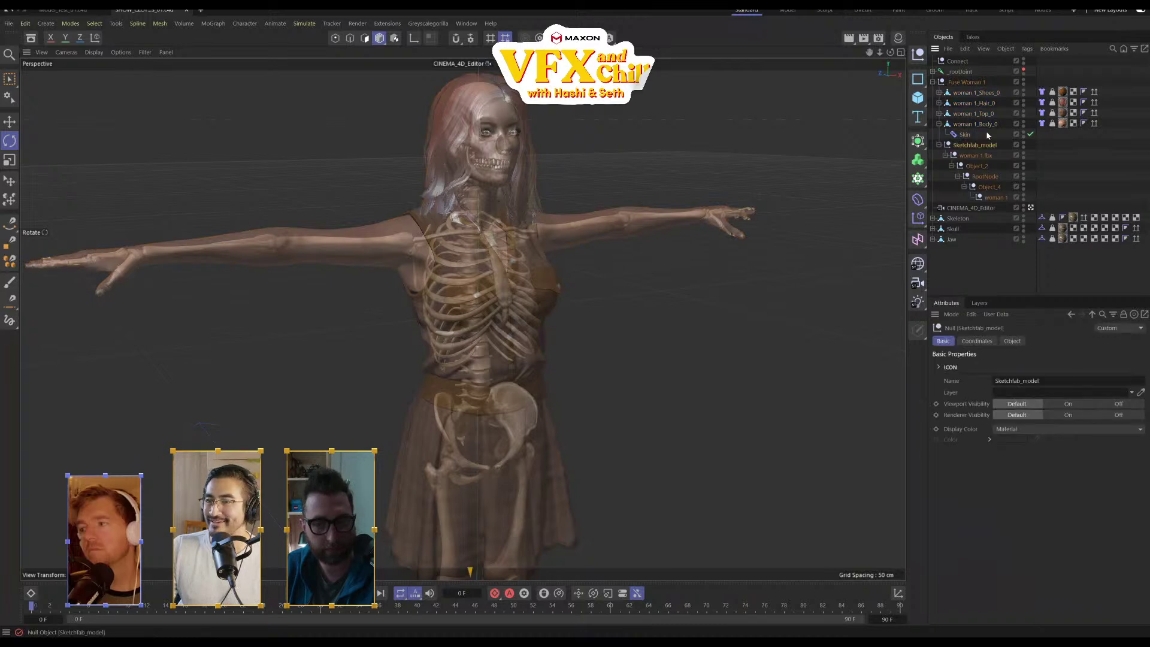
Show the Tearing settings of the Cloth tags on the woman's shoes, hair, top and body together
left_click(989, 94)
left_click(990, 124, "shift")
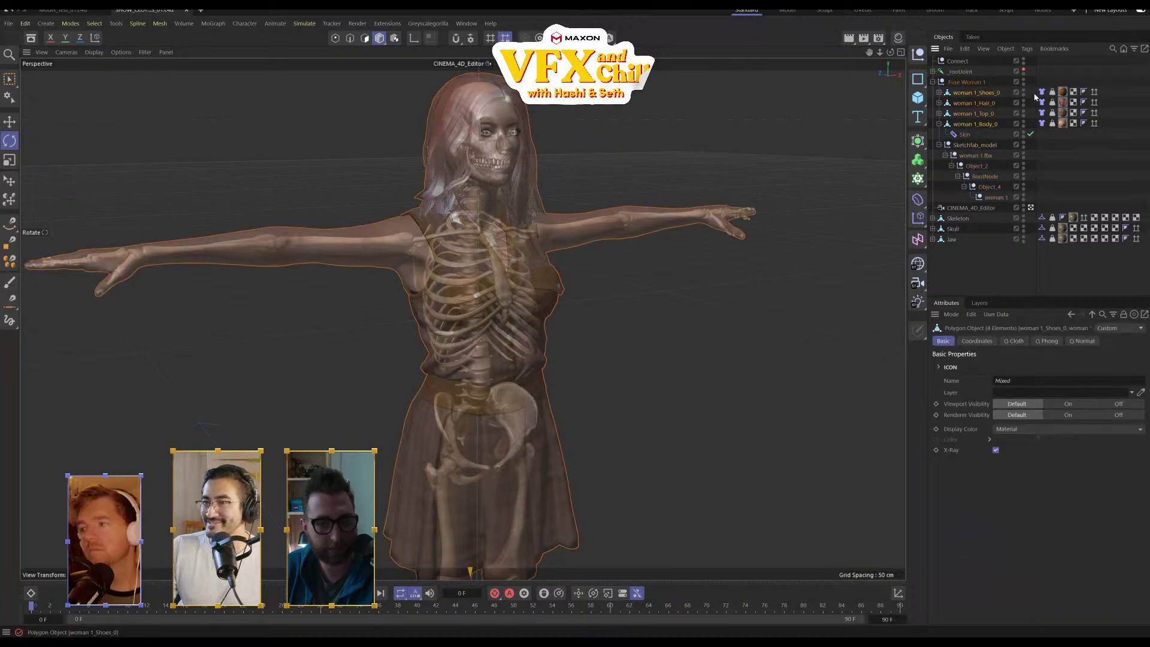
left_click(1041, 95)
left_click(1043, 123, "shift")
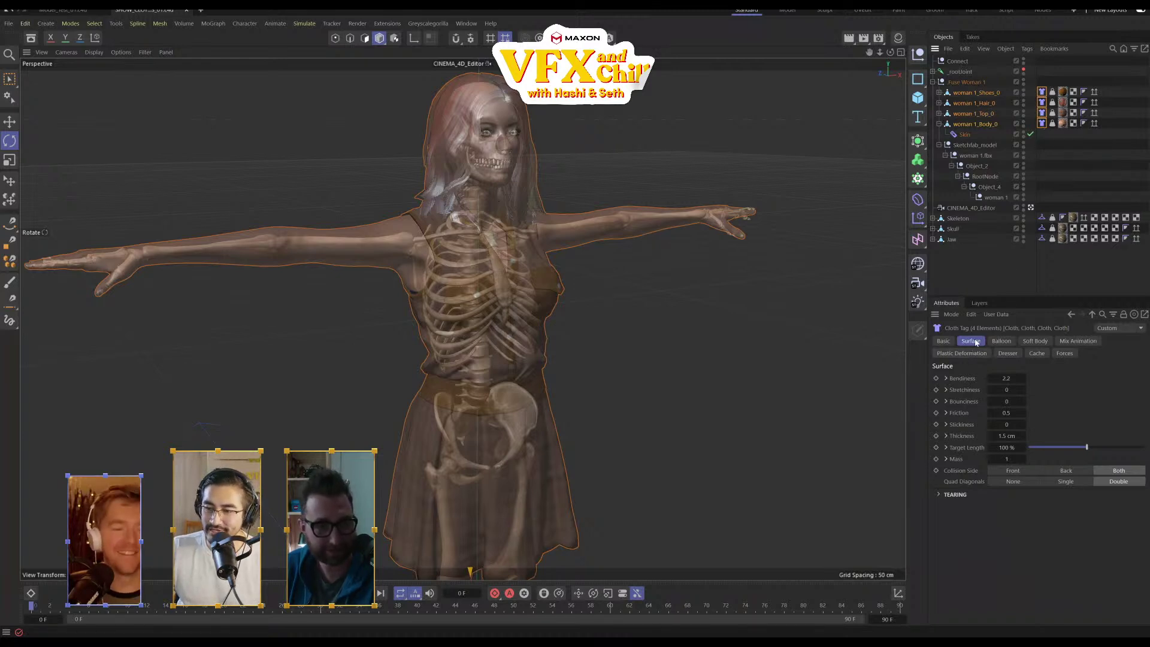
left_click(938, 495)
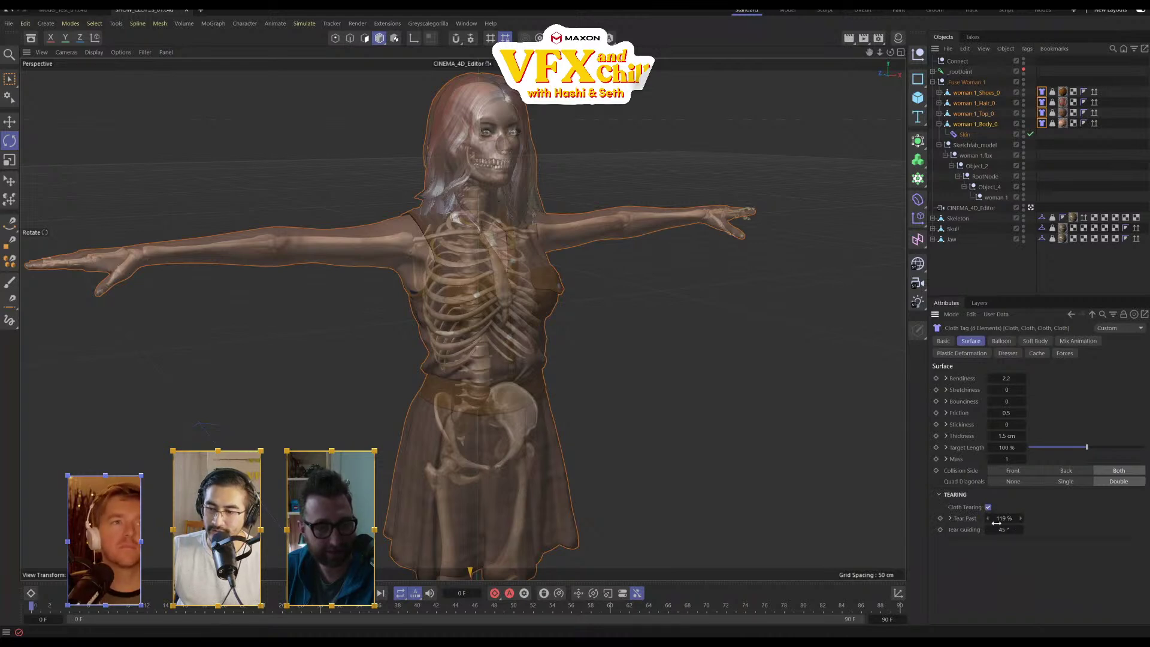
Highlight the Skeleton, Skull and Jaw meshes together, and clear the selection
left_click(957, 219)
left_click(954, 239, "shift")
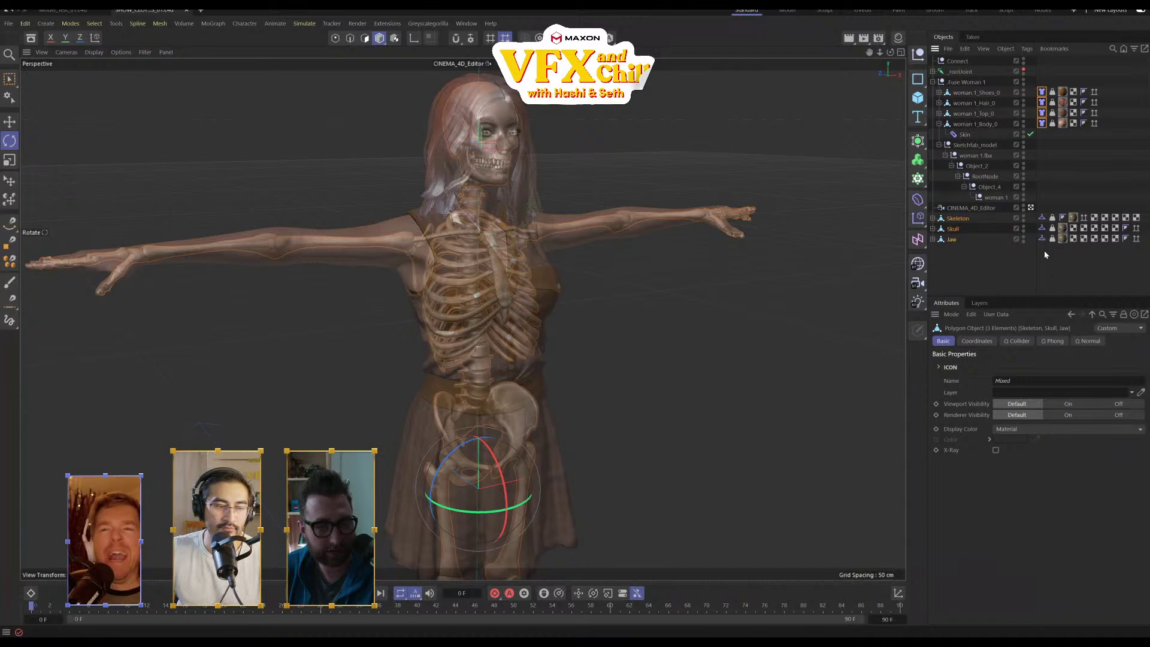
left_click(992, 257)
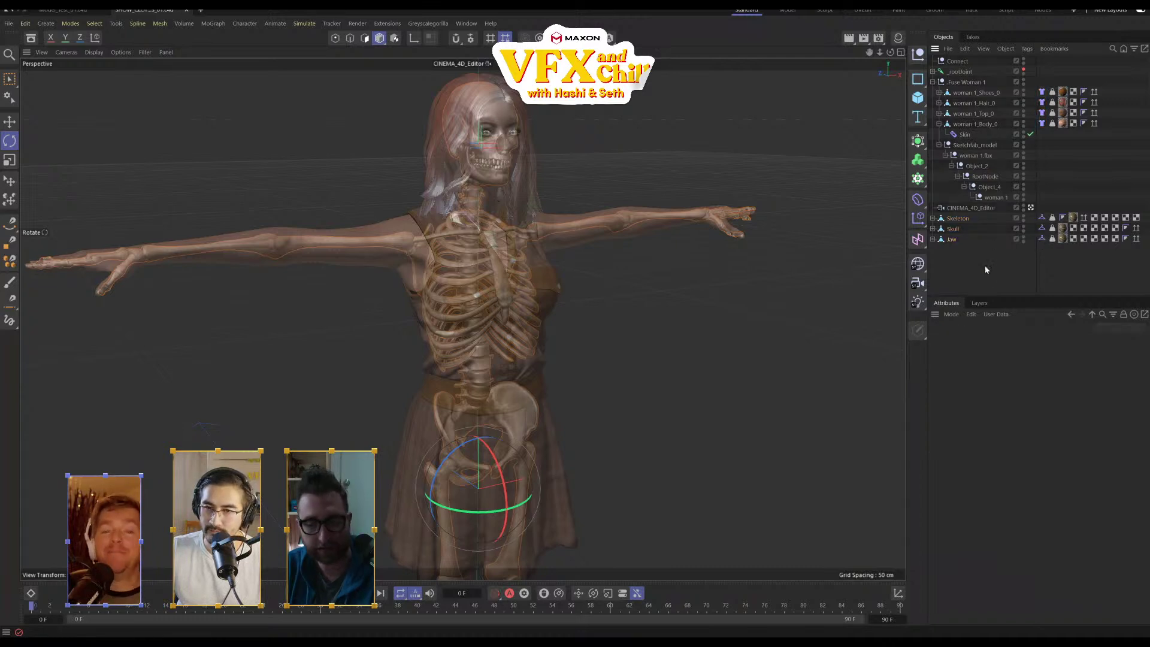
Turn off X-Ray for the woman's shoes, hair, top and body meshes, and deselect them
left_click(986, 96)
left_click(983, 123, "shift")
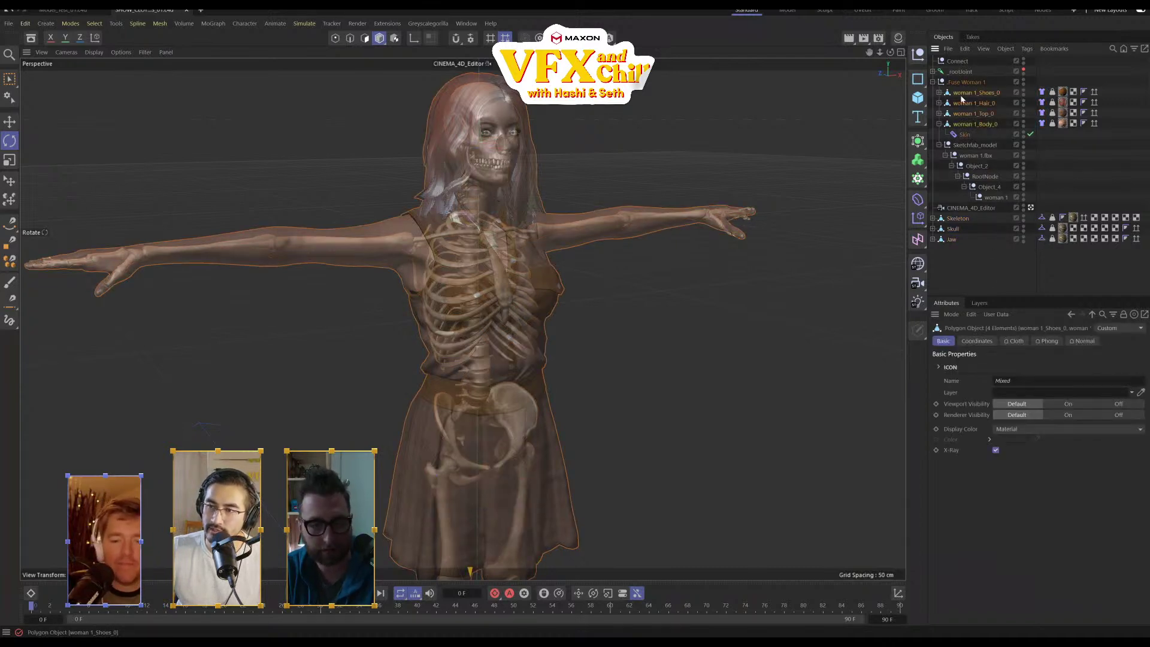
left_click(996, 450)
scroll(630, 313, "down", 6)
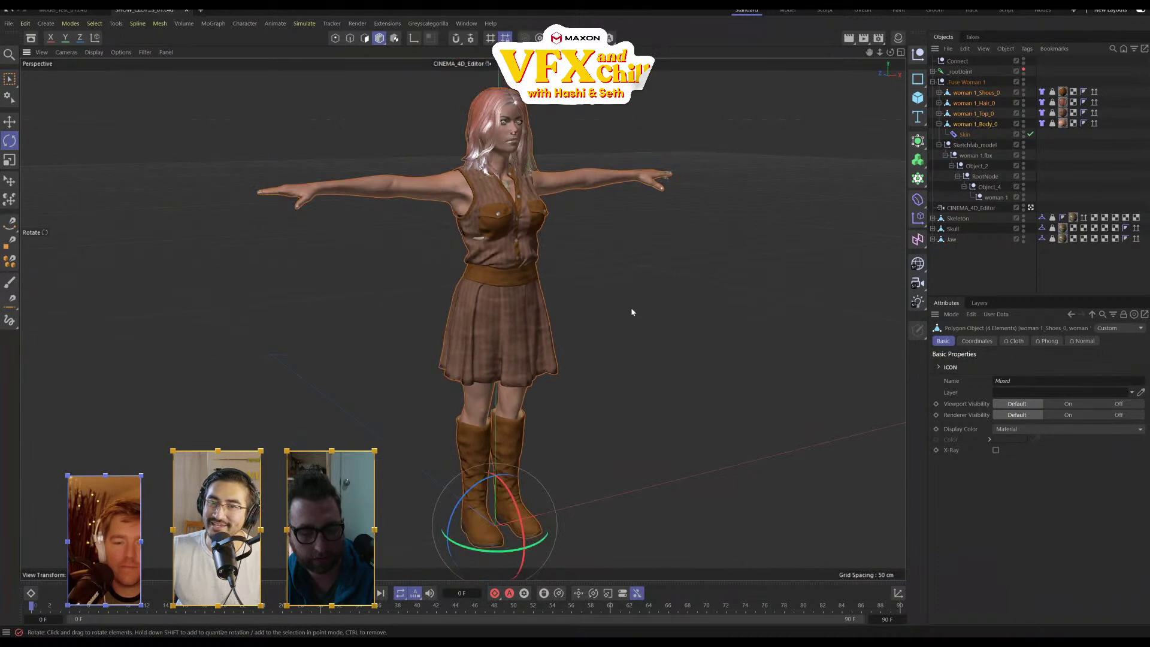
left_click_drag(632, 309, 639, 298, "alt")
middle_click_drag(639, 299, 624, 306, "alt")
left_click(1020, 258)
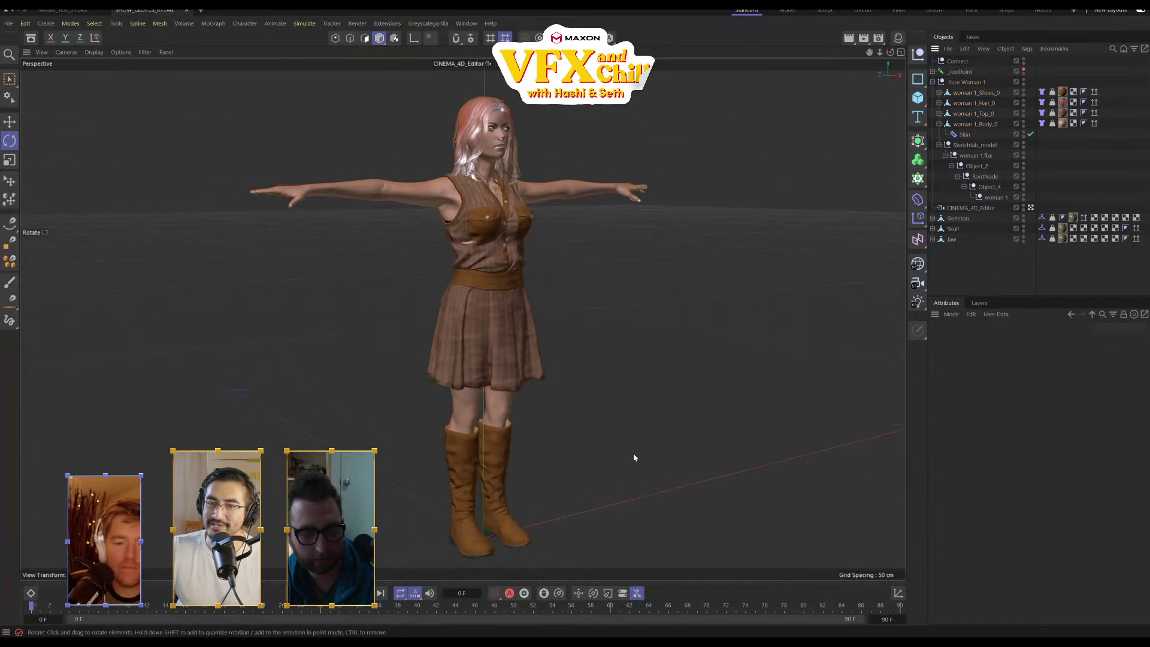
Review the tearing settings of the woman's four Cloth tags and the Skeleton, Skull and Jaw collider meshes
left_click(1042, 92)
left_click(1043, 124, "shift")
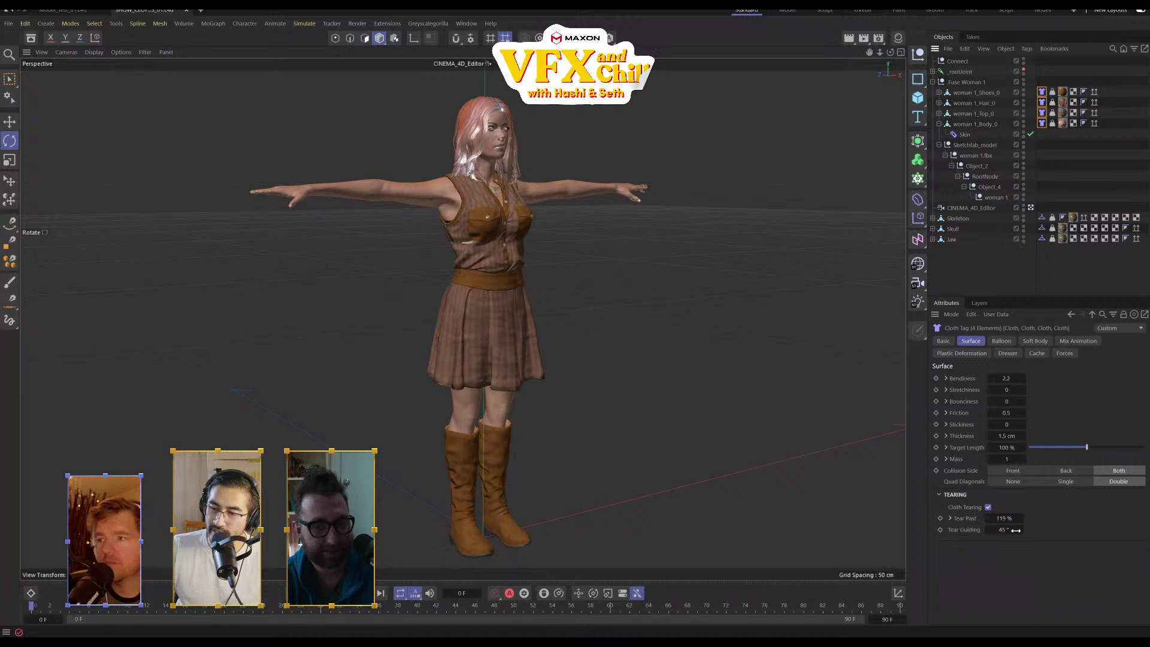
left_click(959, 218)
left_click(951, 240, "shift")
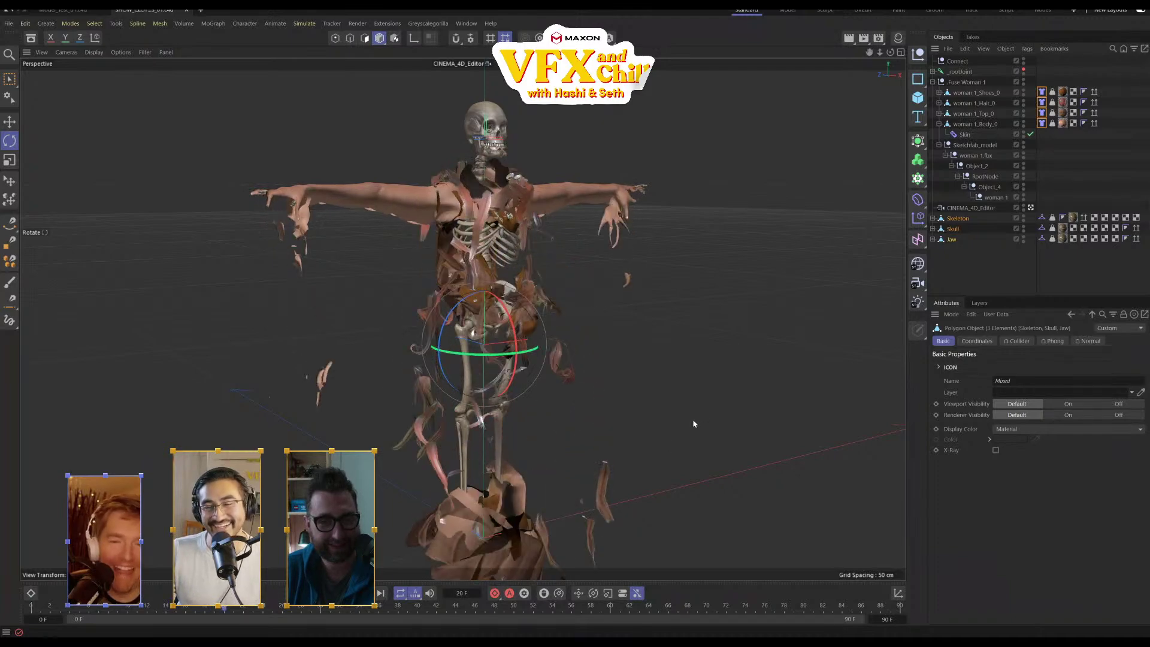
Play the cloth tearing simulation, examine it from several sides, and return to frame 0
left_click_drag(706, 391, 599, 378, "alt")
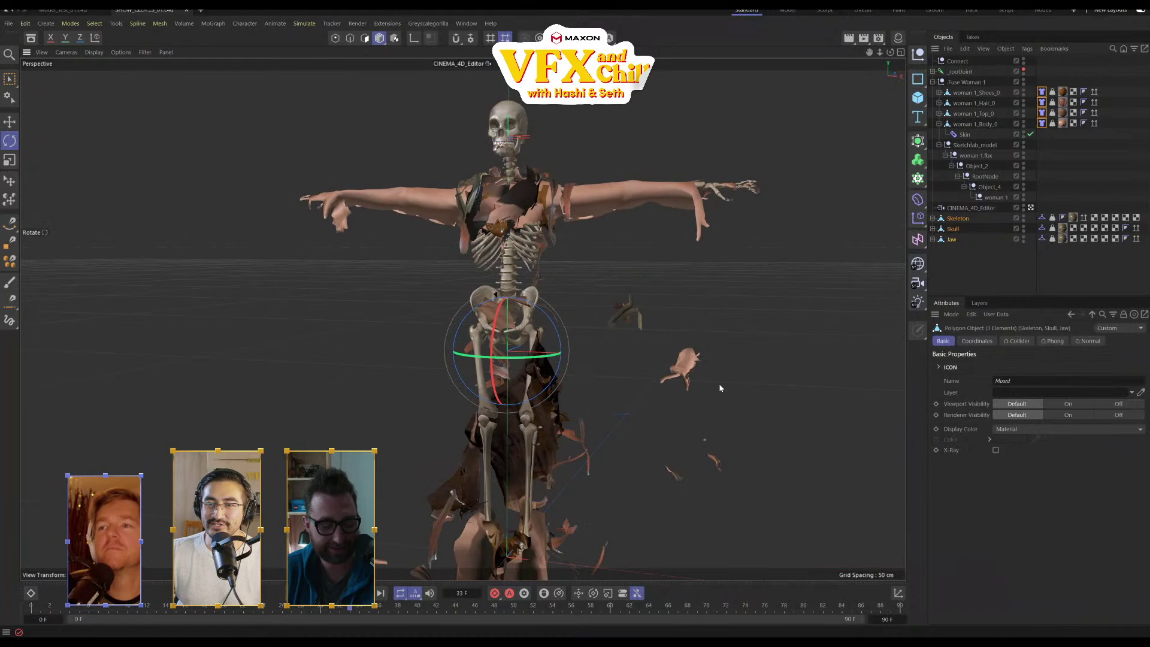
left_click_drag(631, 296, 597, 256, "alt")
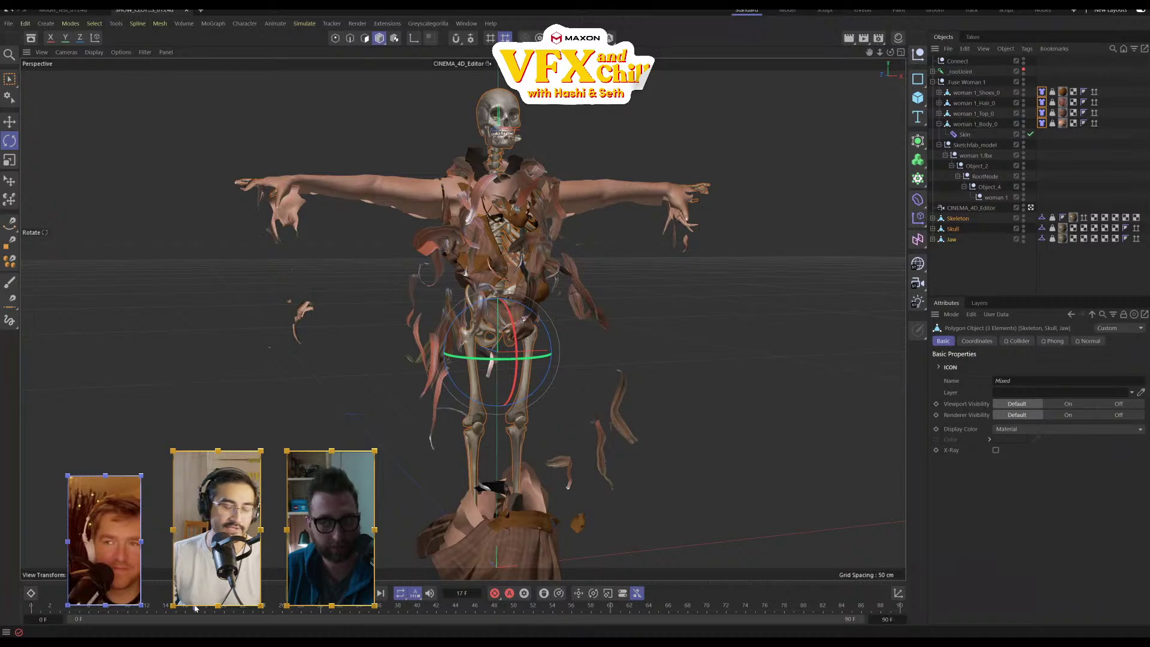
left_click(292, 593)
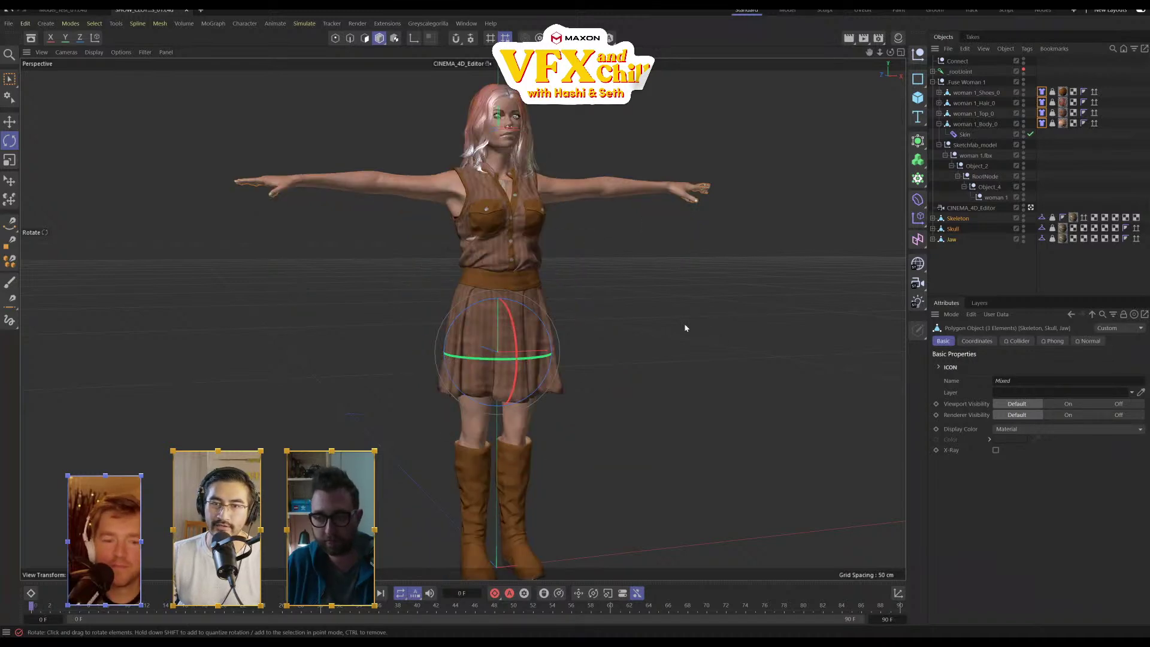
left_click_drag(685, 326, 702, 371, "alt")
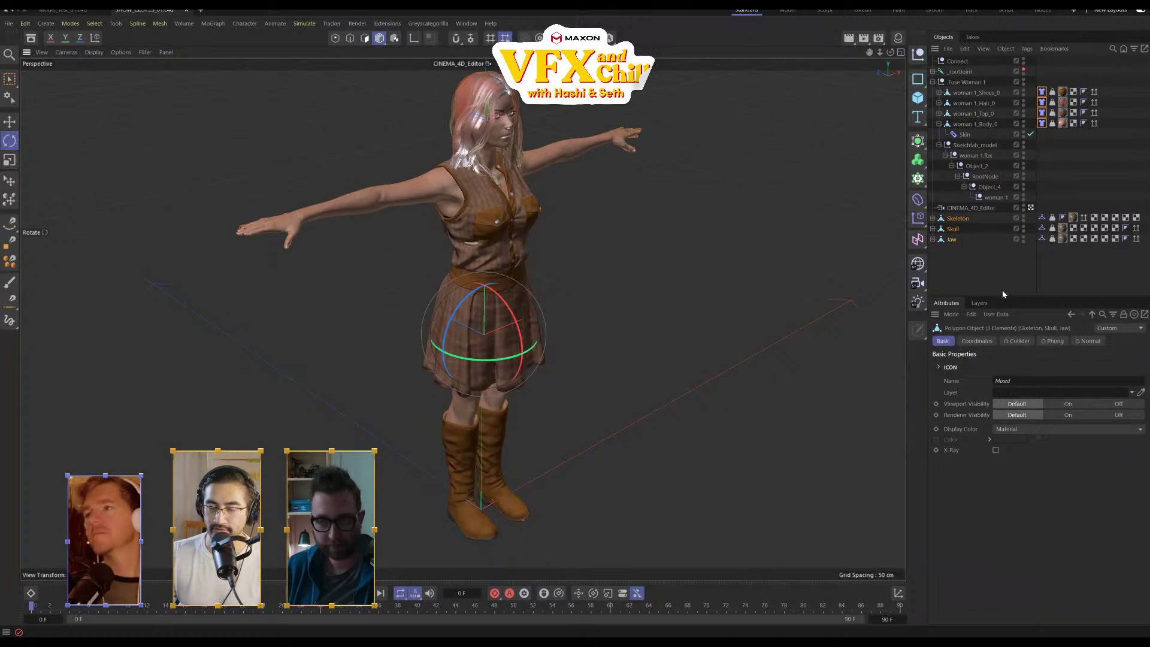
Delete the Cloth tags from the woman's four meshes and the collider tags from Skeleton, Skull and Jaw
left_click(1042, 91)
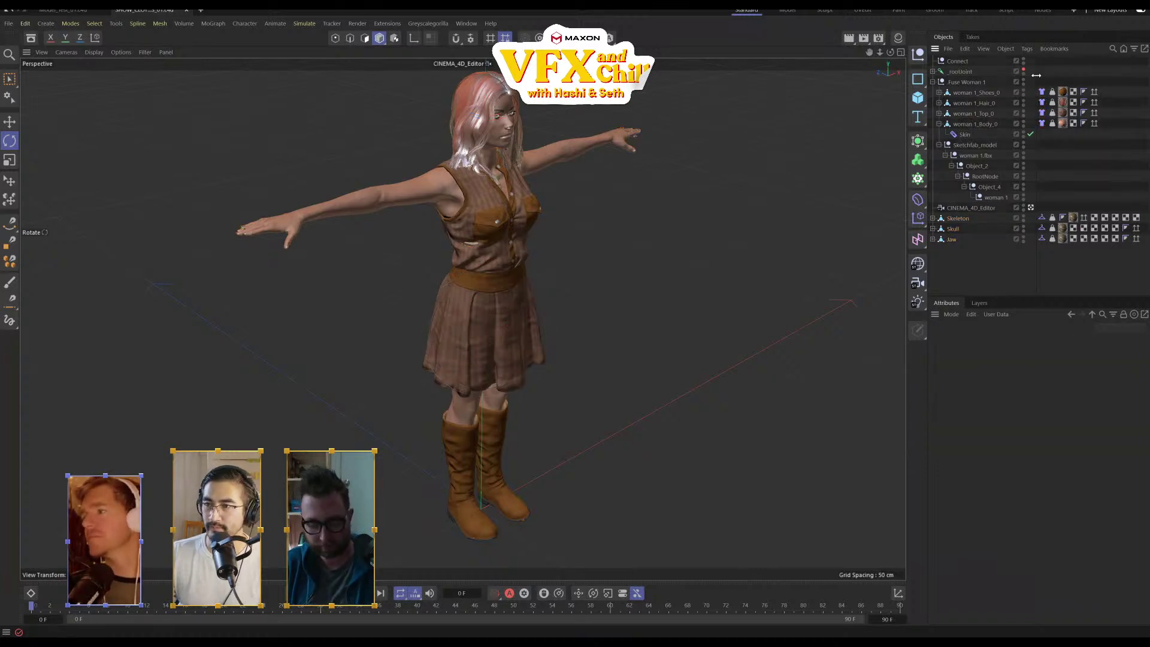
left_click(1043, 123, "shift")
key("Delete")
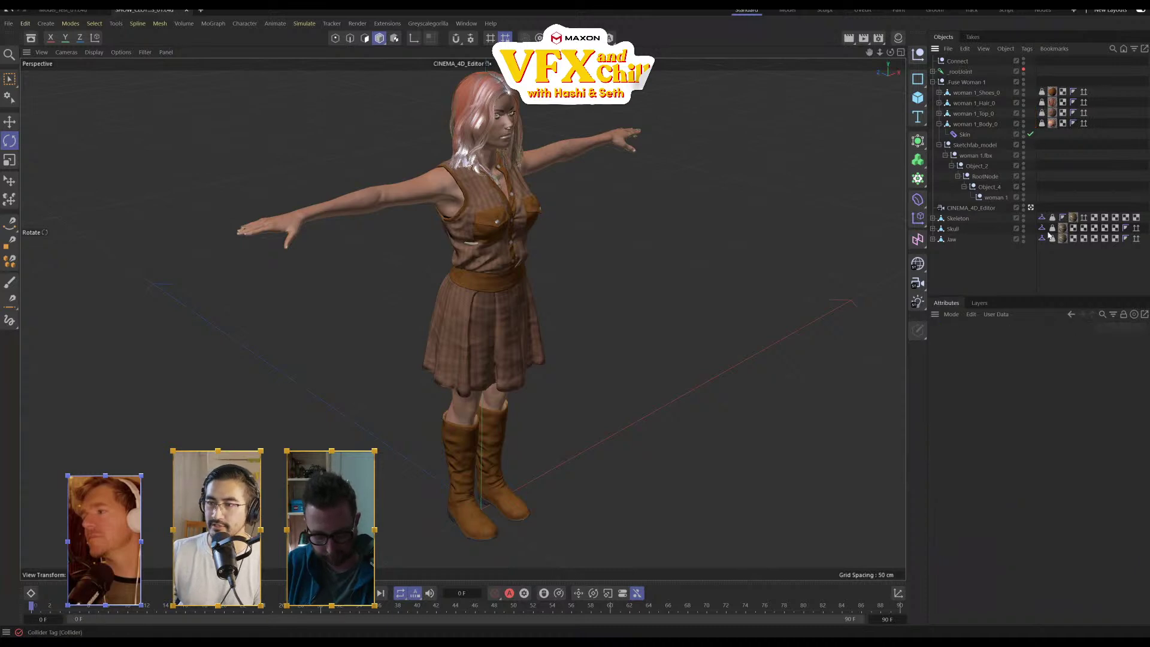
left_click(1043, 218)
left_click(1043, 238, "shift")
key("Delete")
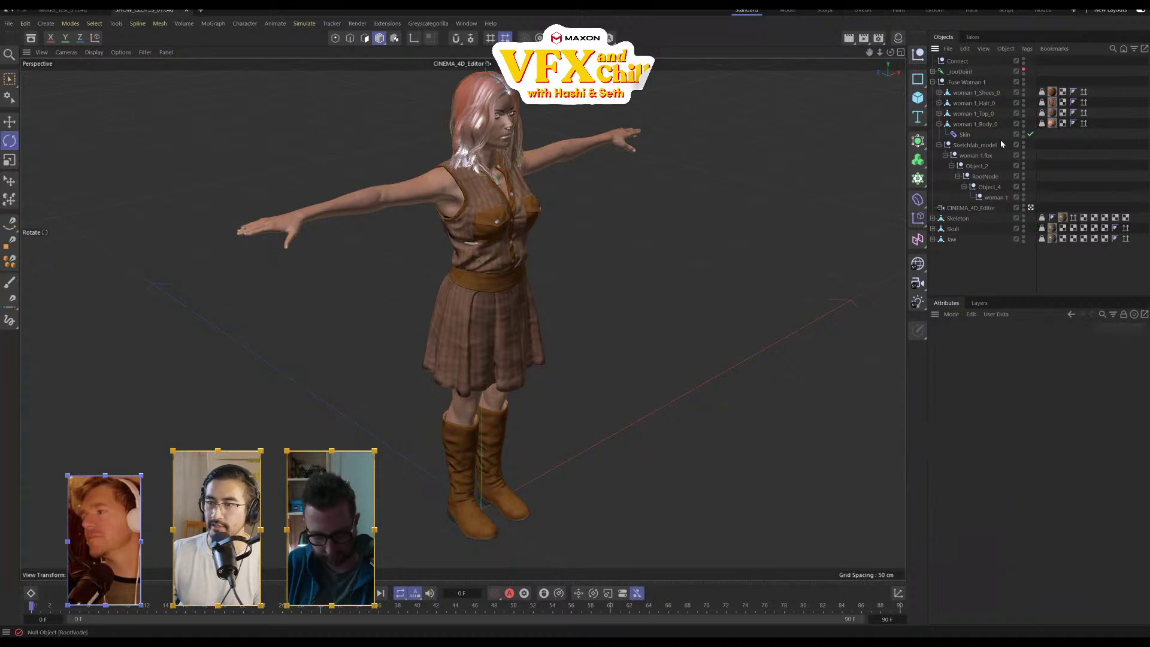
Expand the whole _rootJoint hierarchy, select the Hips joint, and enable automatic keyframing at frame 0
left_click(960, 71)
left_click(933, 71, "ctrl")
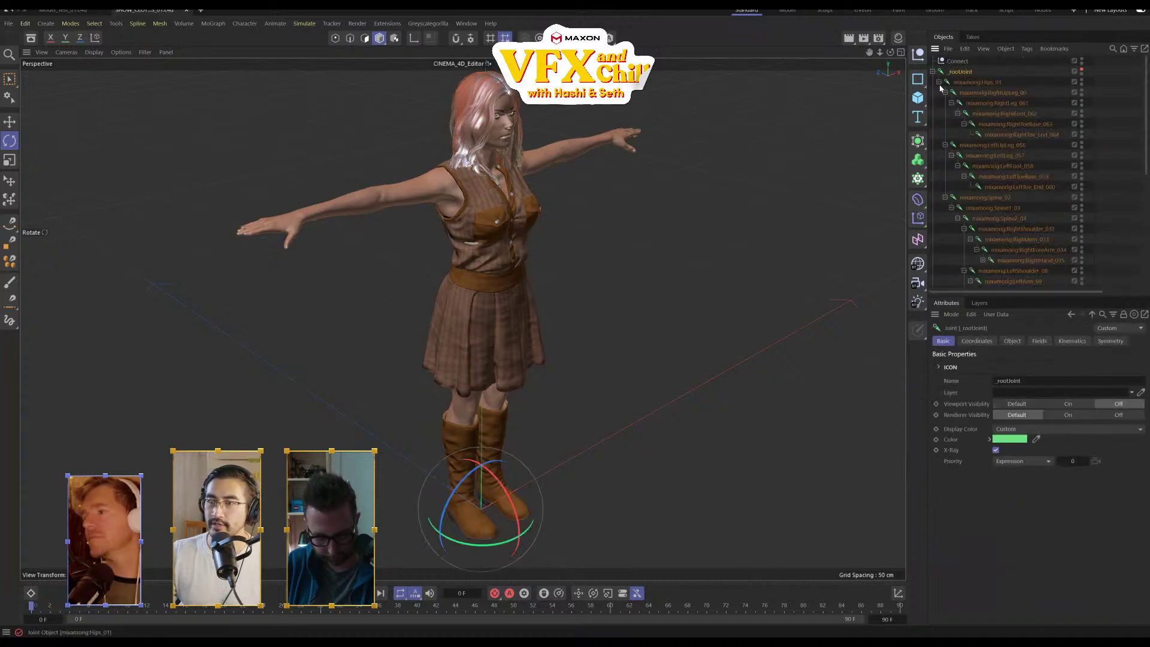
left_click(631, 257)
mouse_move(726, 339)
left_mouse_down("alt")
mouse_move(662, 328)
mouse_move(737, 337)
left_mouse_up("alt")
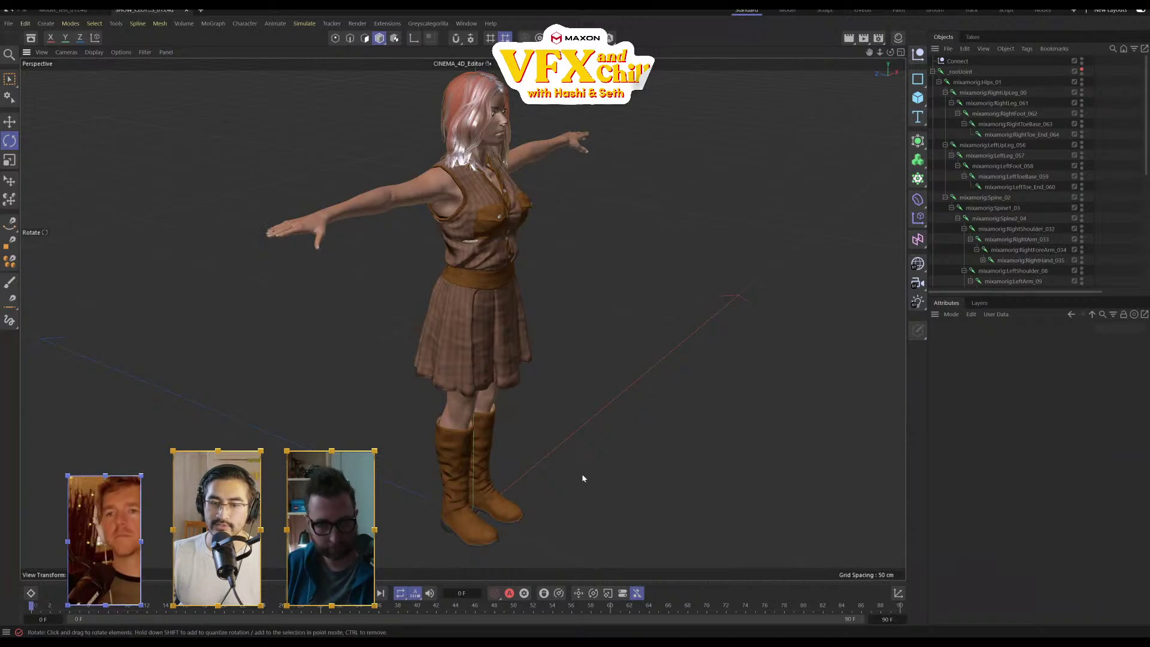
left_click(969, 85)
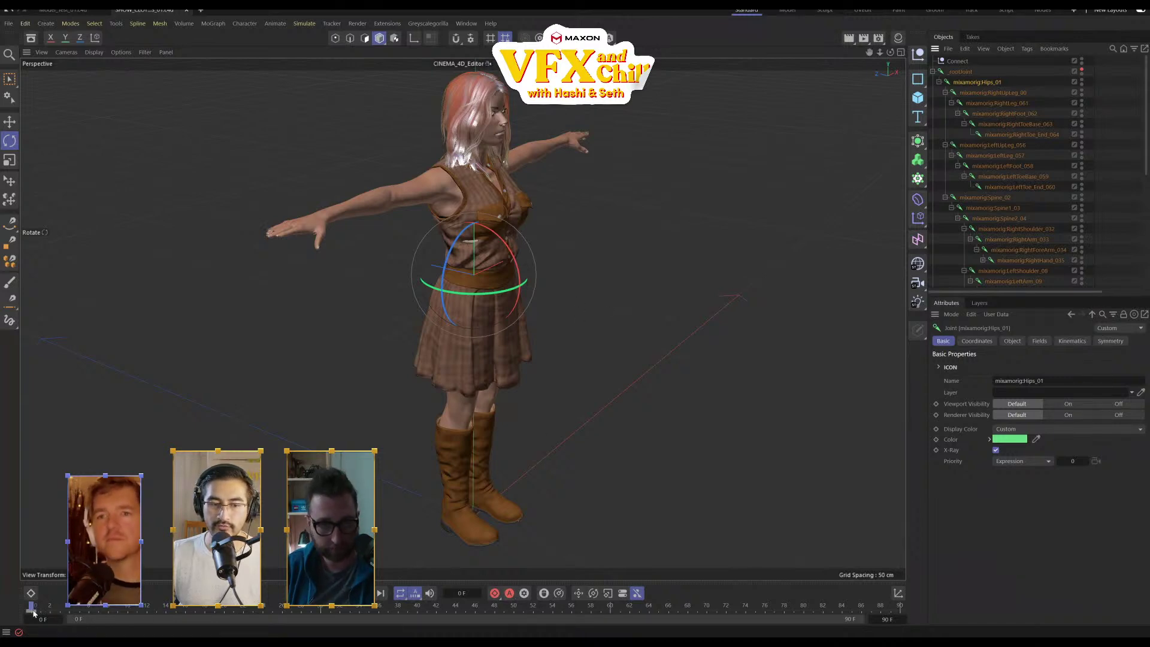
left_click(510, 593)
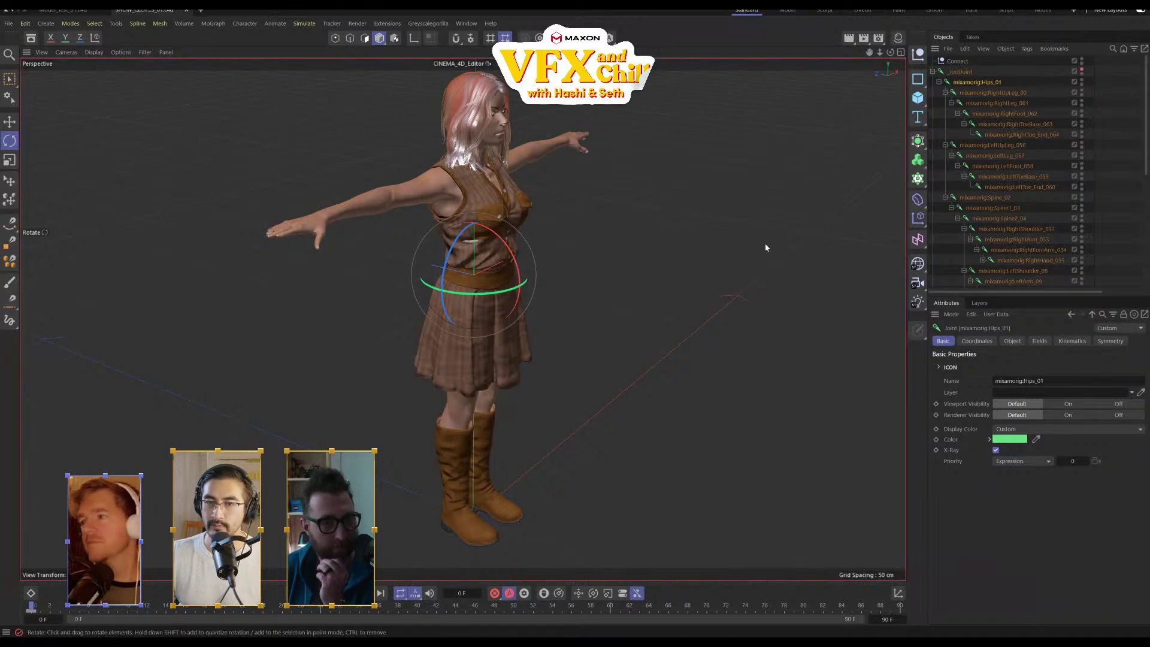
Rotate the RightShoulder joint by about 9.5° and tilt the LeftShoulder joint downward
left_click_drag(662, 260, 569, 319, "alt")
scroll(568, 319, "up", 2)
left_click(995, 208)
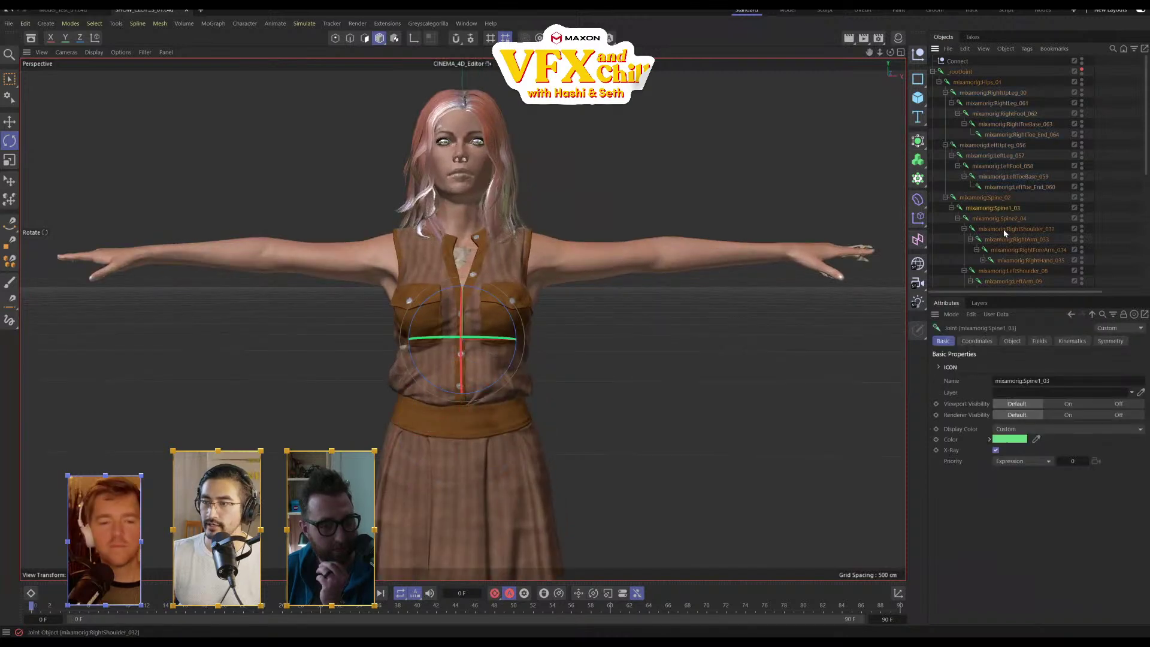
left_click(1016, 229)
left_click_drag(665, 243, 701, 247, "alt")
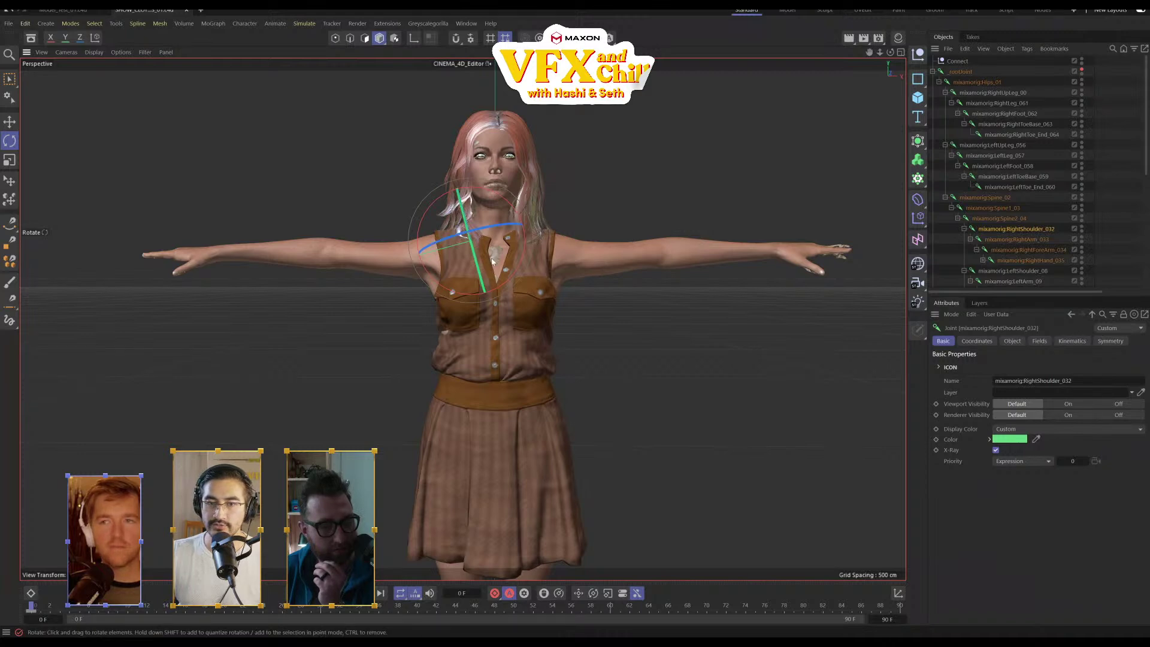
mouse_move(517, 223)
left_mouse_down()
mouse_move(507, 220)
mouse_move(519, 225)
left_mouse_up()
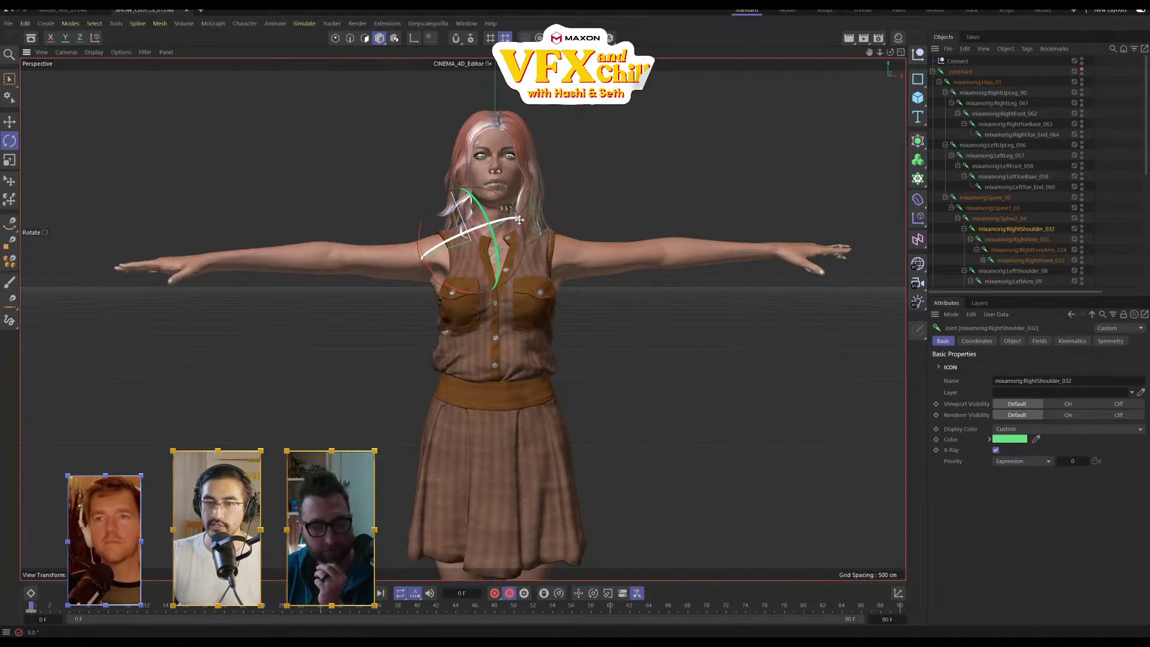
left_click(568, 242)
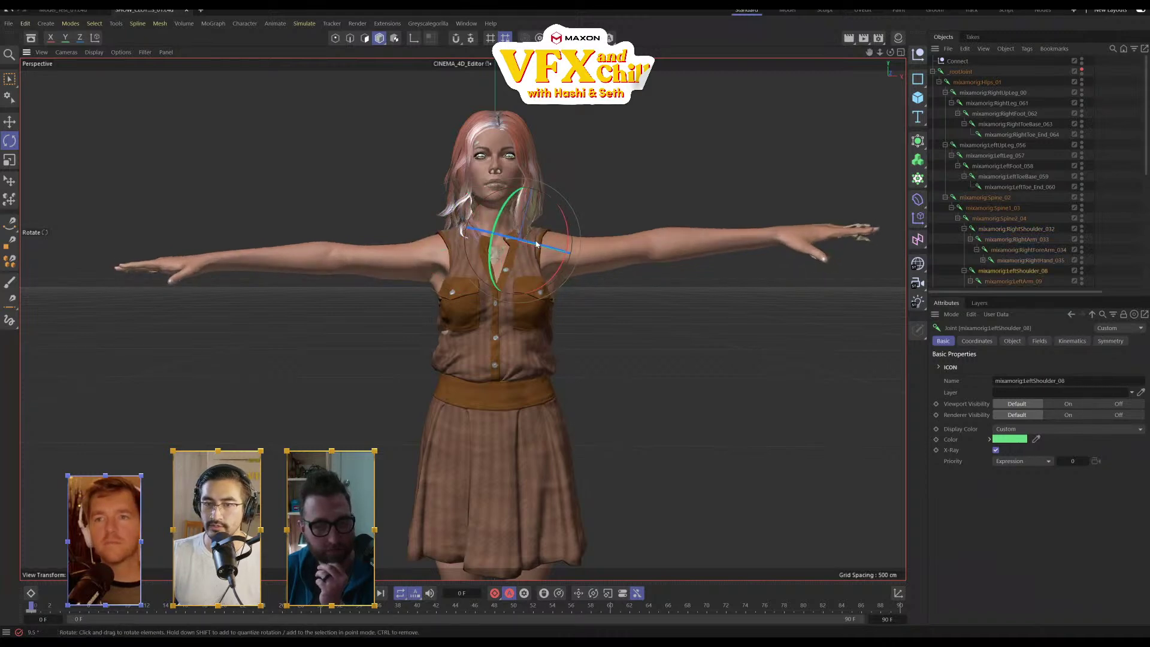
mouse_move(568, 242)
left_mouse_down()
mouse_move(574, 219)
mouse_move(568, 242)
left_mouse_up()
Swing the LeftArm joint forward and bend the LeftForeArm joint so the left hand is raised
scroll(1043, 258, "down", 4)
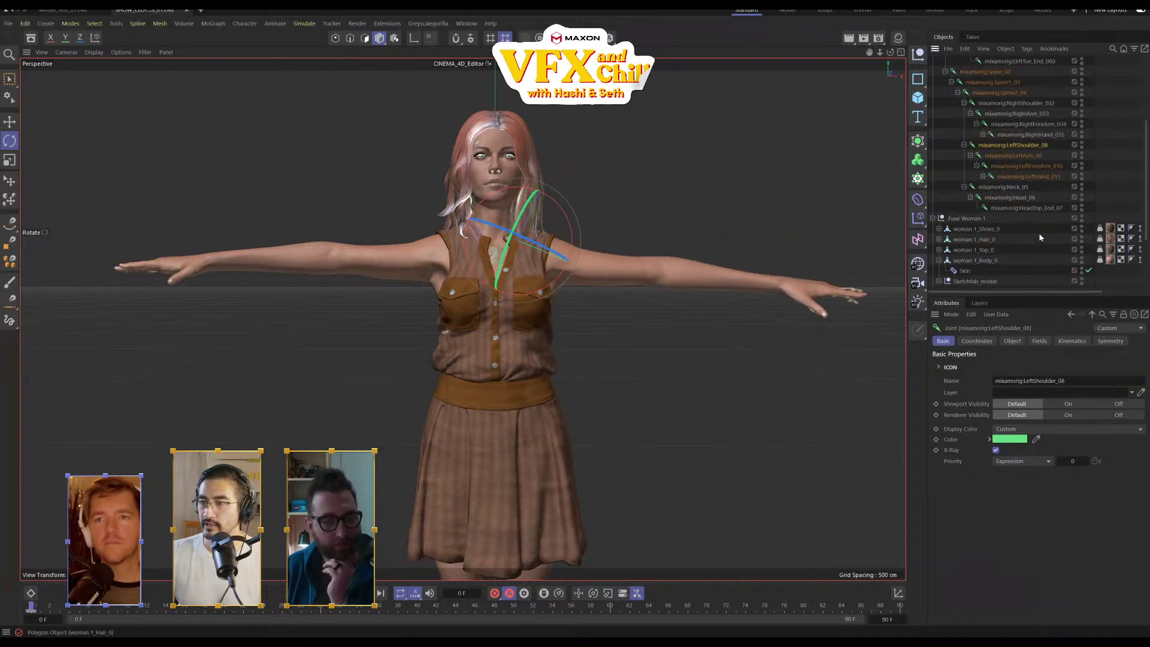
left_click(1024, 156)
left_click_drag(572, 299, 541, 293)
left_click(1026, 166)
left_click_drag(647, 276, 840, 231)
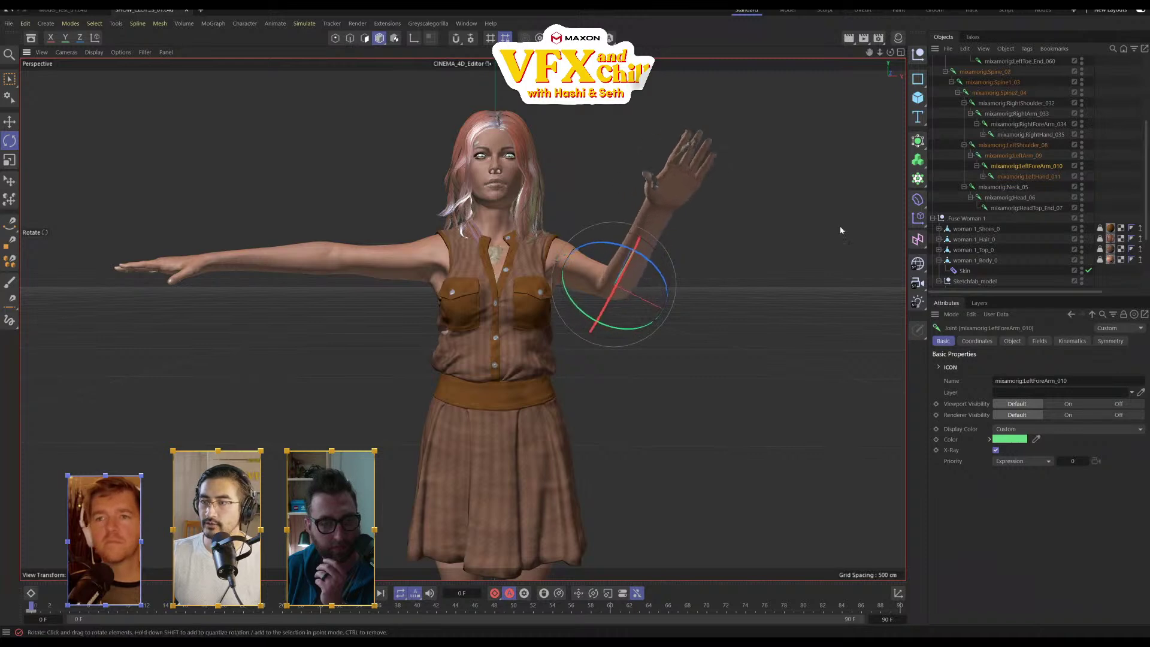
Swing the RightArm joint forward and bend the RightForeArm joint so the right hand is raised
left_click(1018, 114)
left_click_drag(409, 270, 496, 289)
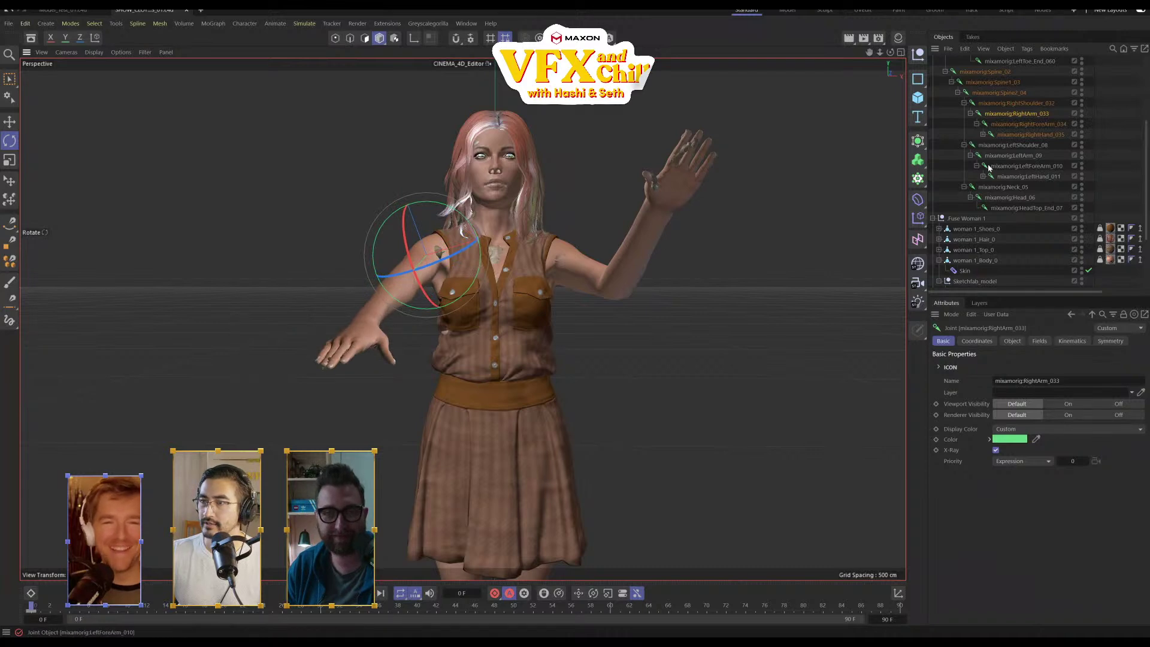
left_click(1029, 124)
left_click_drag(384, 323, 436, 280)
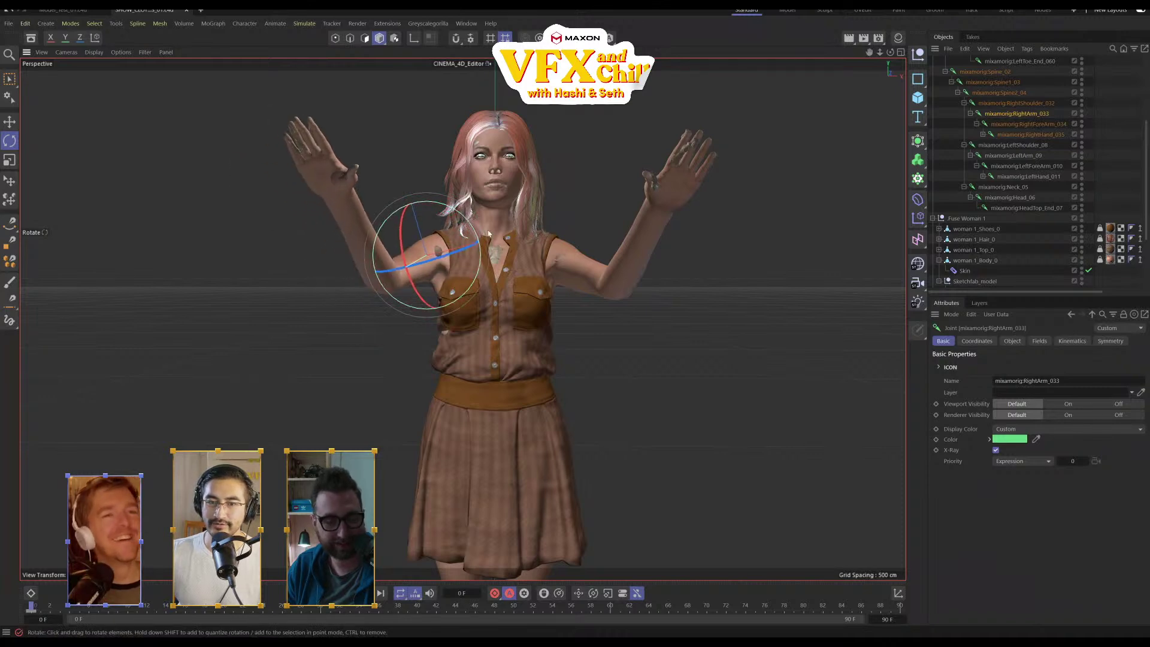
left_click_drag(471, 227, 464, 214)
Bend the RightHand joint back at the wrist so the palm faces forward and the fingers point up
mouse_move(484, 345)
left_mouse_down("alt")
mouse_move(581, 359)
mouse_move(693, 355)
mouse_move(576, 362)
left_mouse_up("alt")
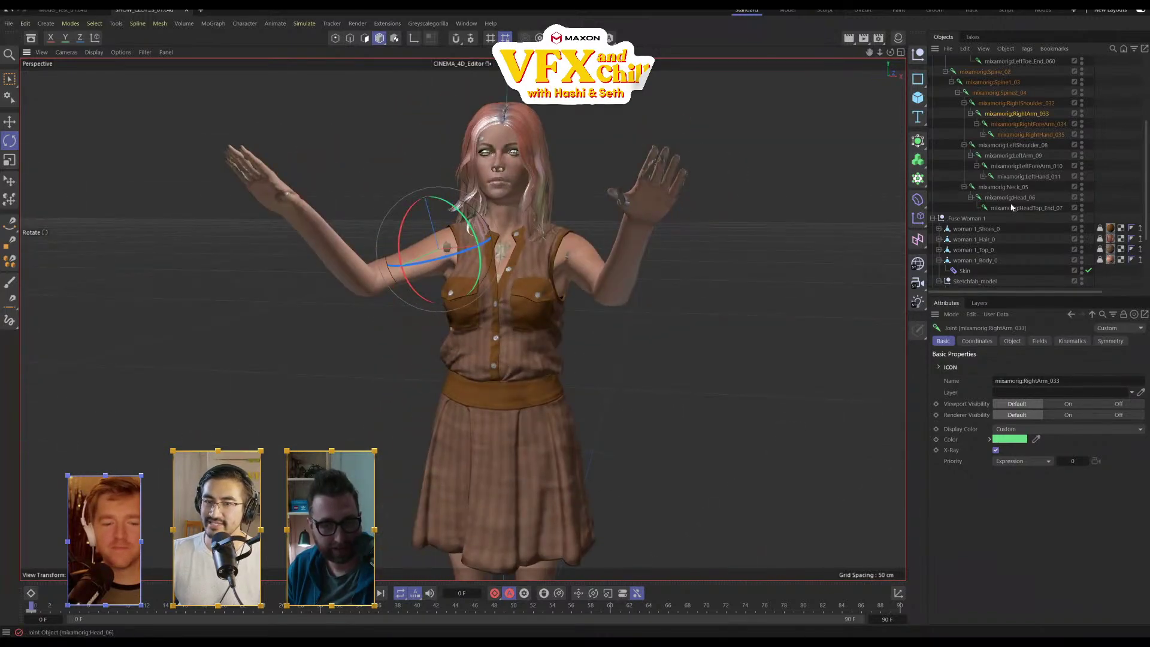
left_click_drag(749, 241, 624, 329, "alt")
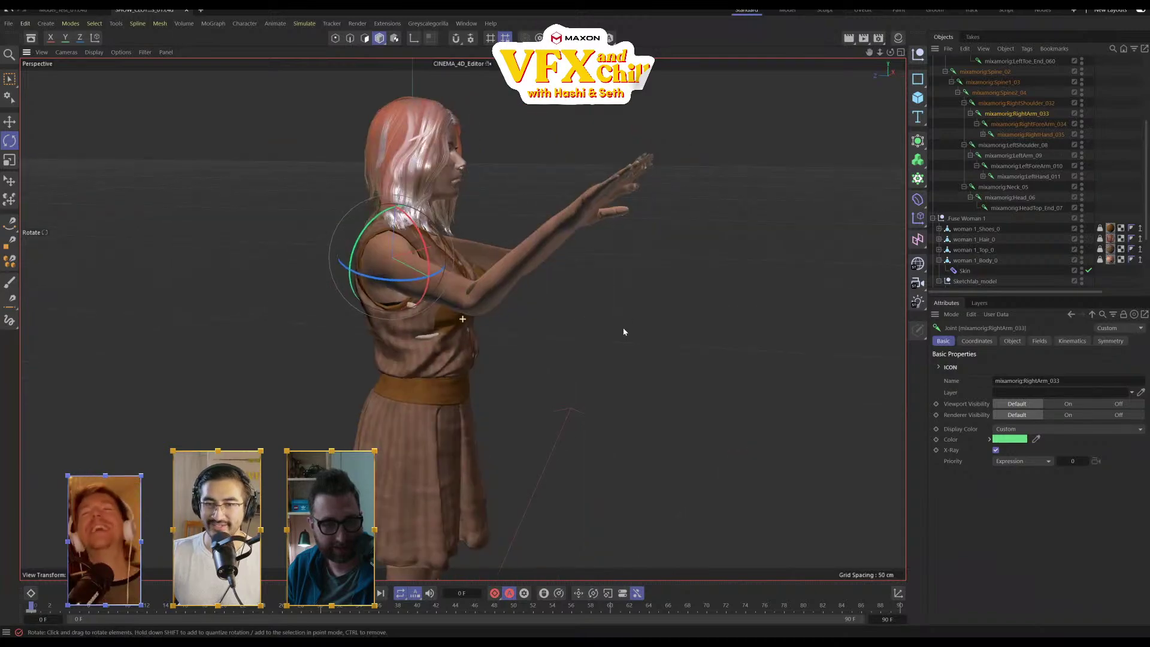
left_click_drag(838, 233, 516, 384, "alt")
mouse_move(550, 344)
left_mouse_down("alt")
mouse_move(555, 332)
mouse_move(375, 342)
mouse_move(539, 336)
mouse_move(605, 365)
mouse_move(653, 325)
mouse_move(611, 278)
mouse_move(633, 317)
mouse_move(545, 327)
left_mouse_up("alt")
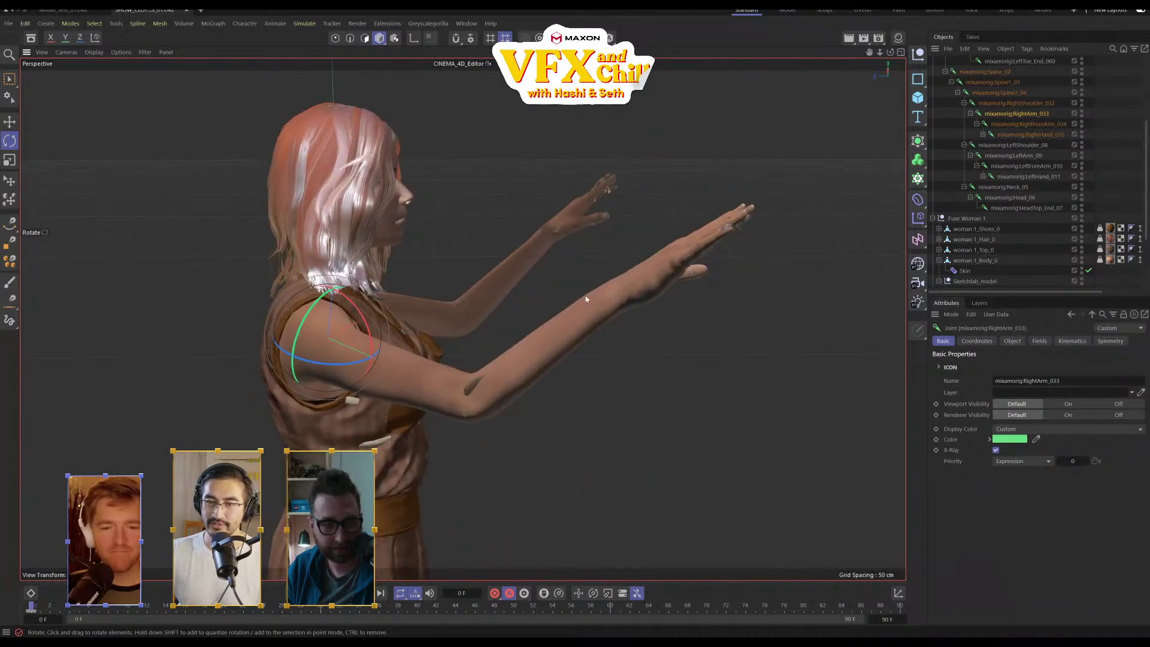
left_click(1039, 128)
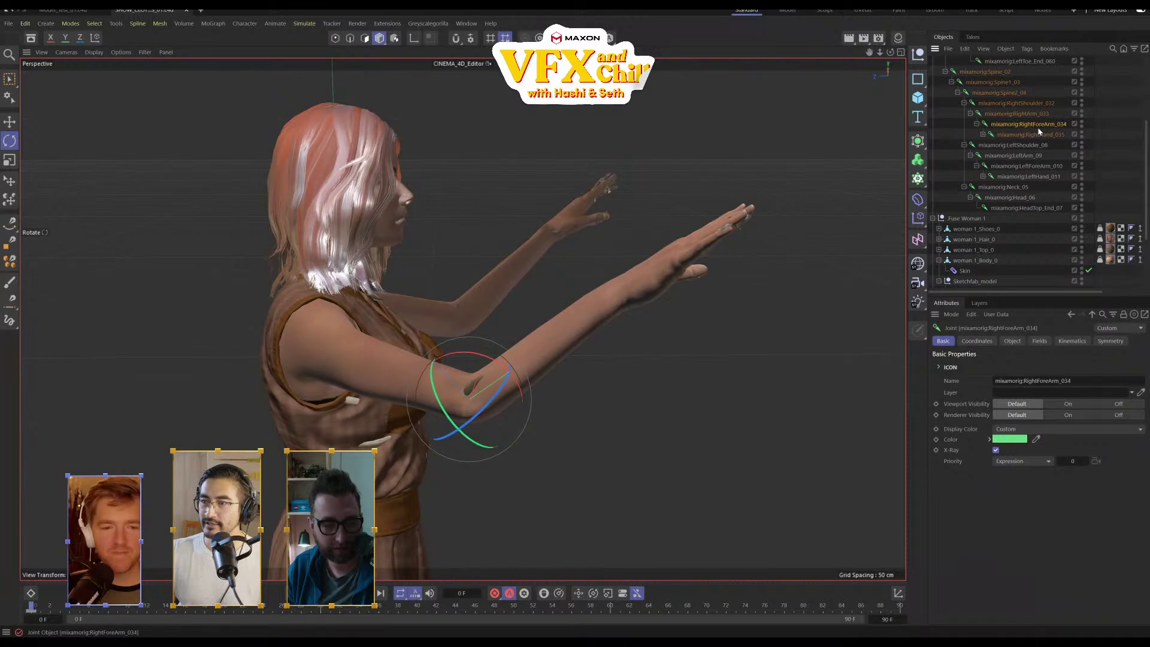
left_click(1018, 137)
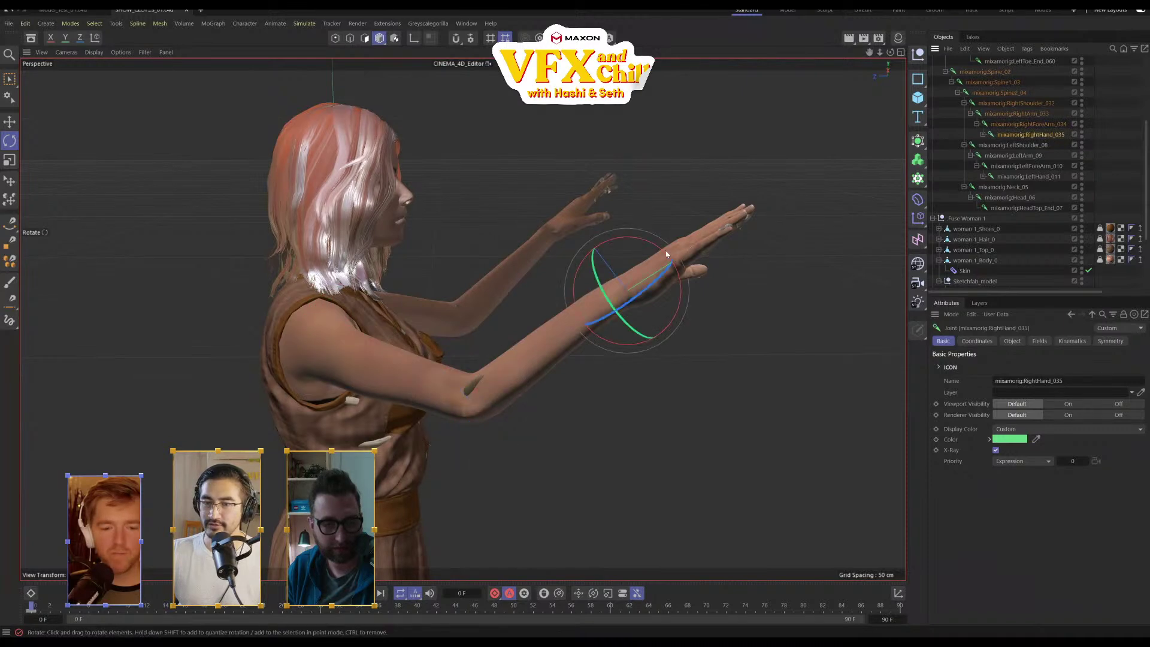
left_click_drag(667, 254, 616, 277)
left_click_drag(661, 327, 677, 317)
left_click(572, 206)
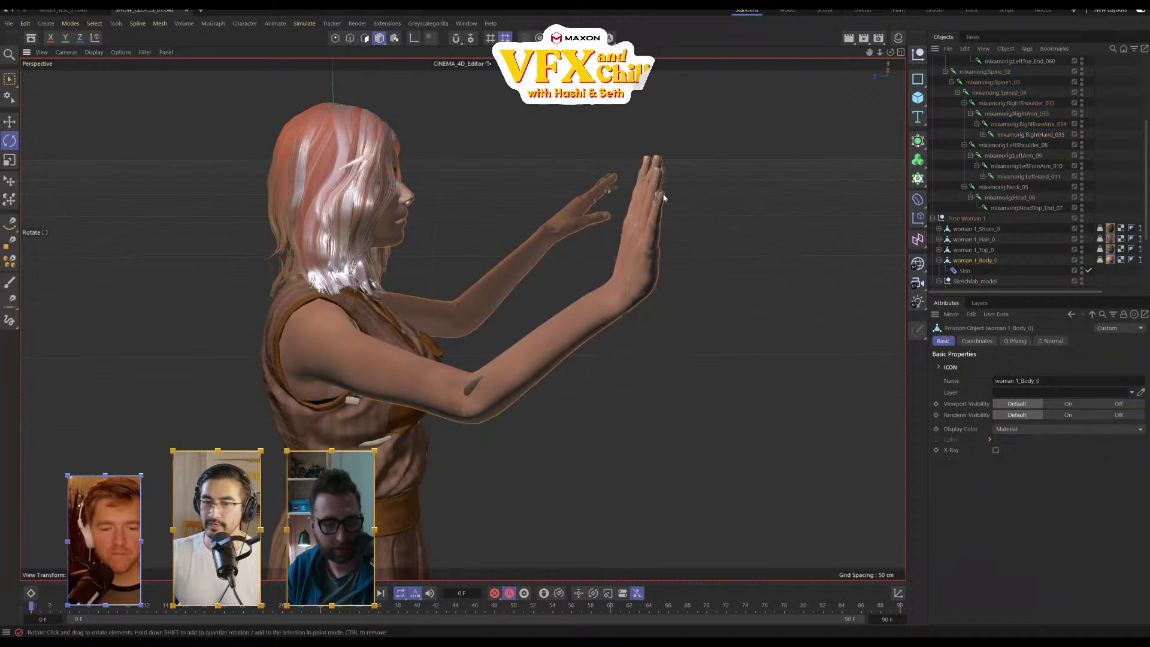
Bend the LeftHand joint back at the wrist to match the raised right hand
left_click(1028, 176)
left_click_drag(525, 193, 498, 242)
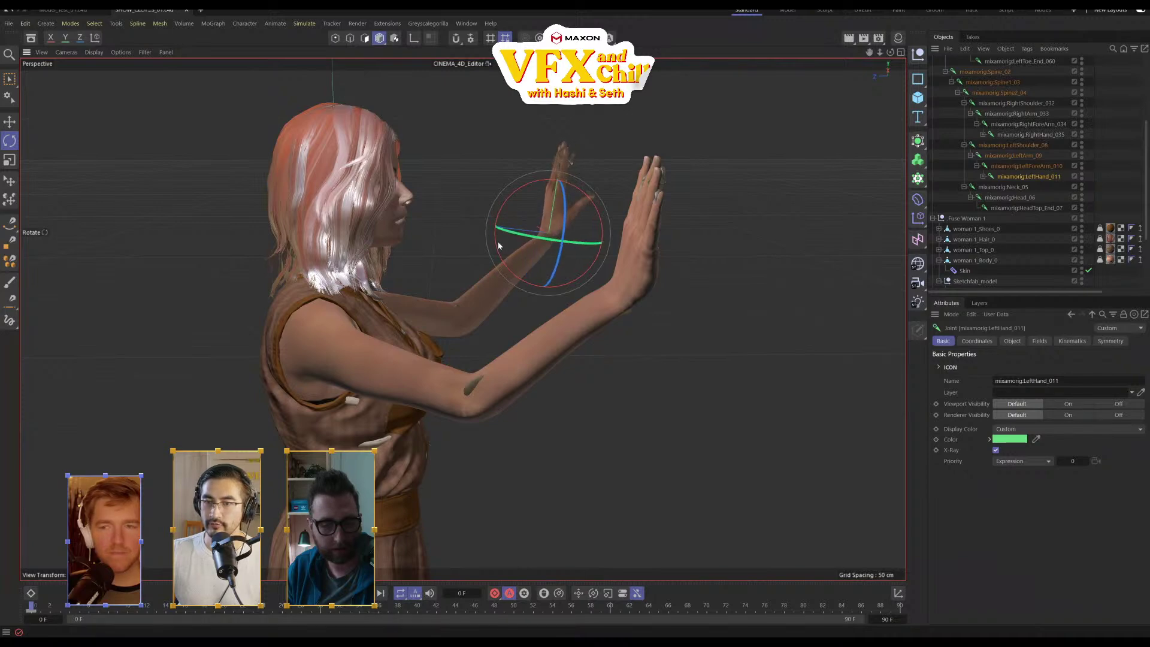
mouse_move(686, 277)
left_mouse_down("alt")
mouse_move(662, 268)
mouse_move(677, 274)
left_mouse_up("alt")
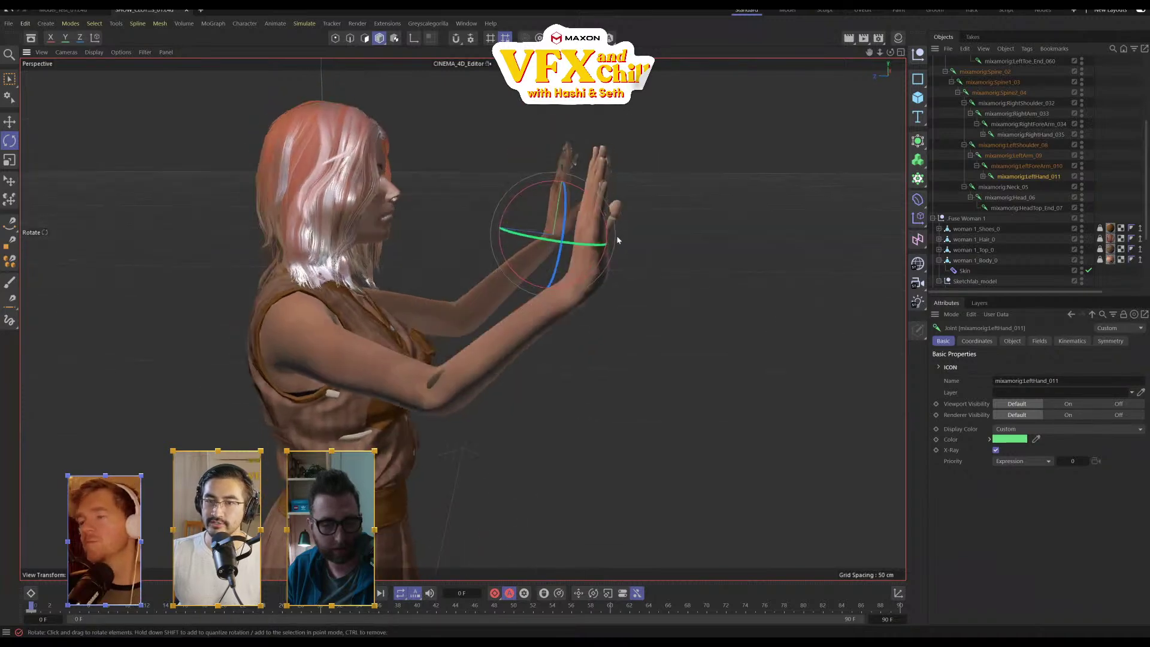
left_click_drag(616, 237, 648, 255, "alt")
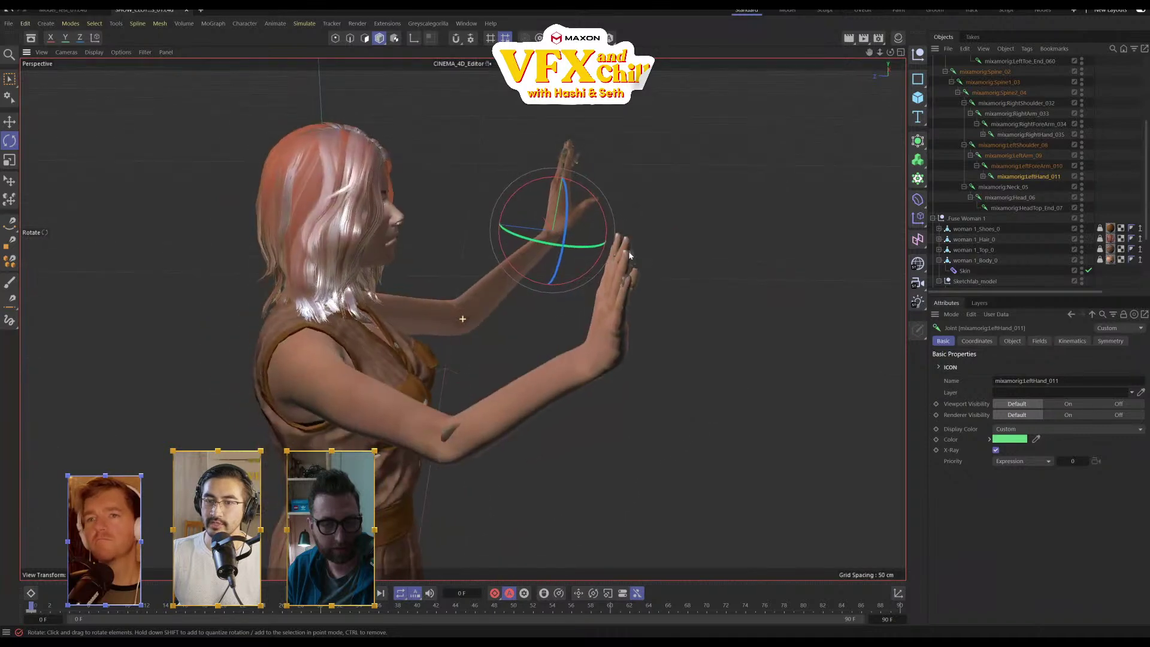
Curl the fingers of the right hand by rotating all finger joints from RightHandPinky1 to RightHandThumb4 together
left_click(984, 135)
left_click(1011, 135)
scroll(1039, 146, "down", 2)
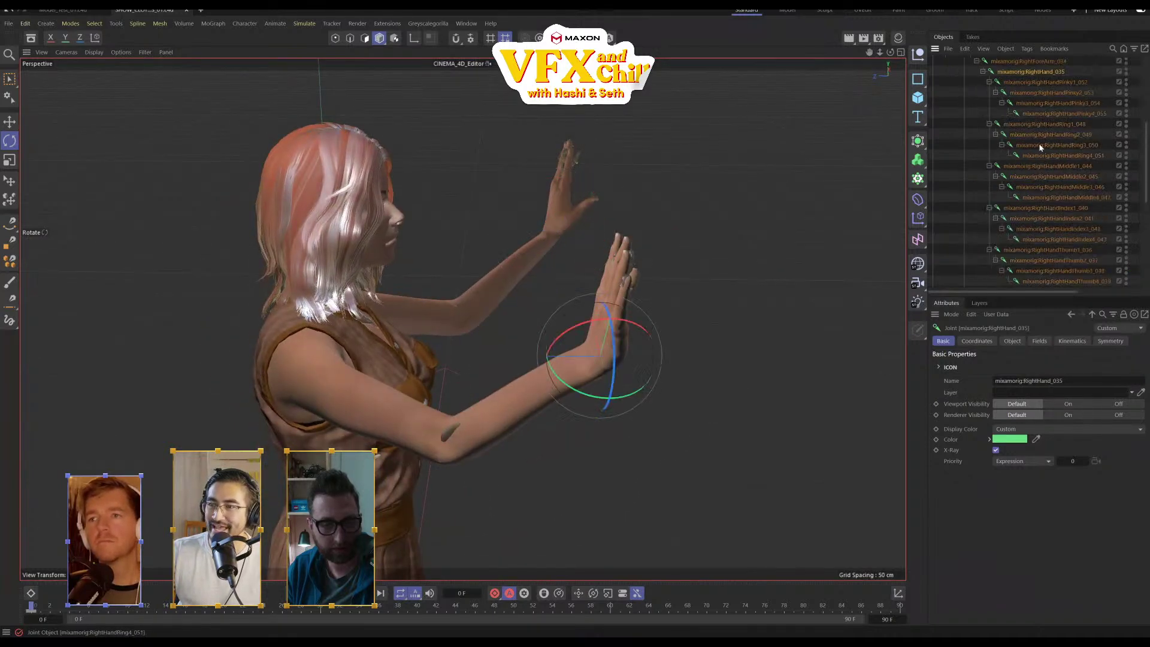
left_click(1044, 83)
left_click(1046, 284, "shift")
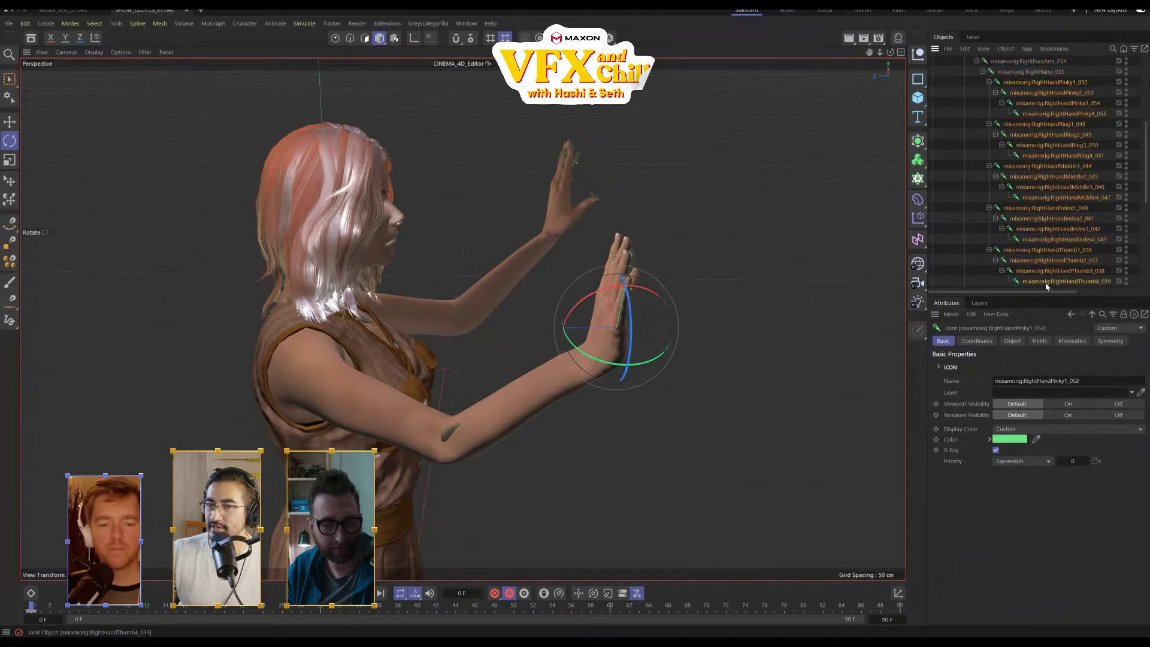
left_click(10, 140)
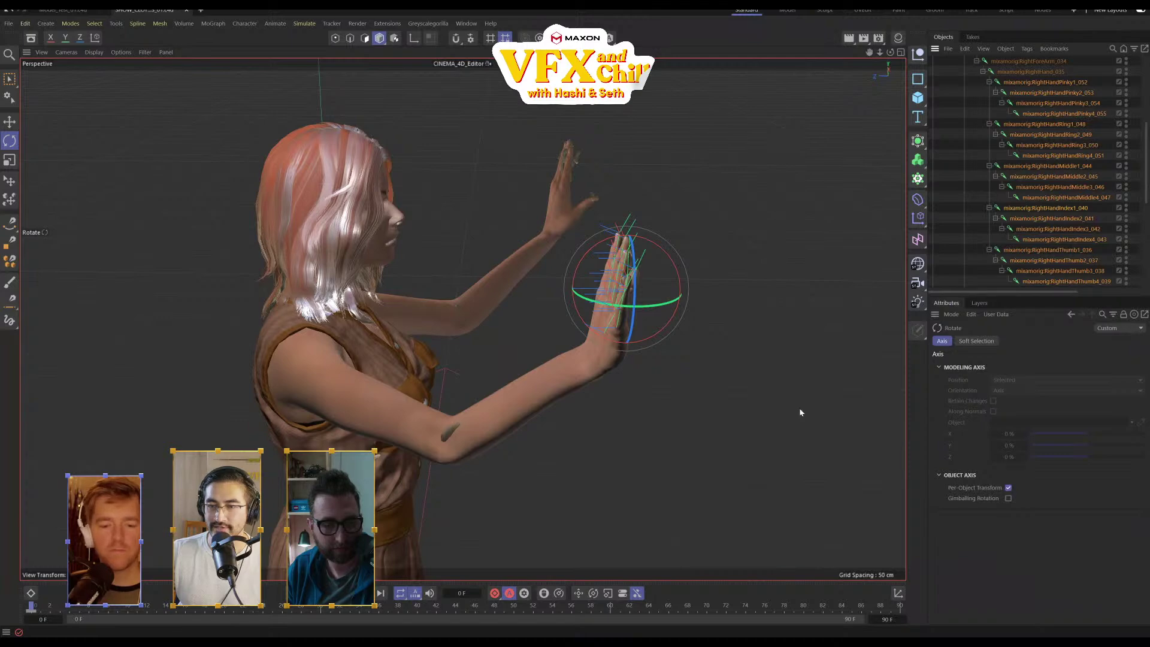
left_click_drag(800, 412, 551, 303, "alt")
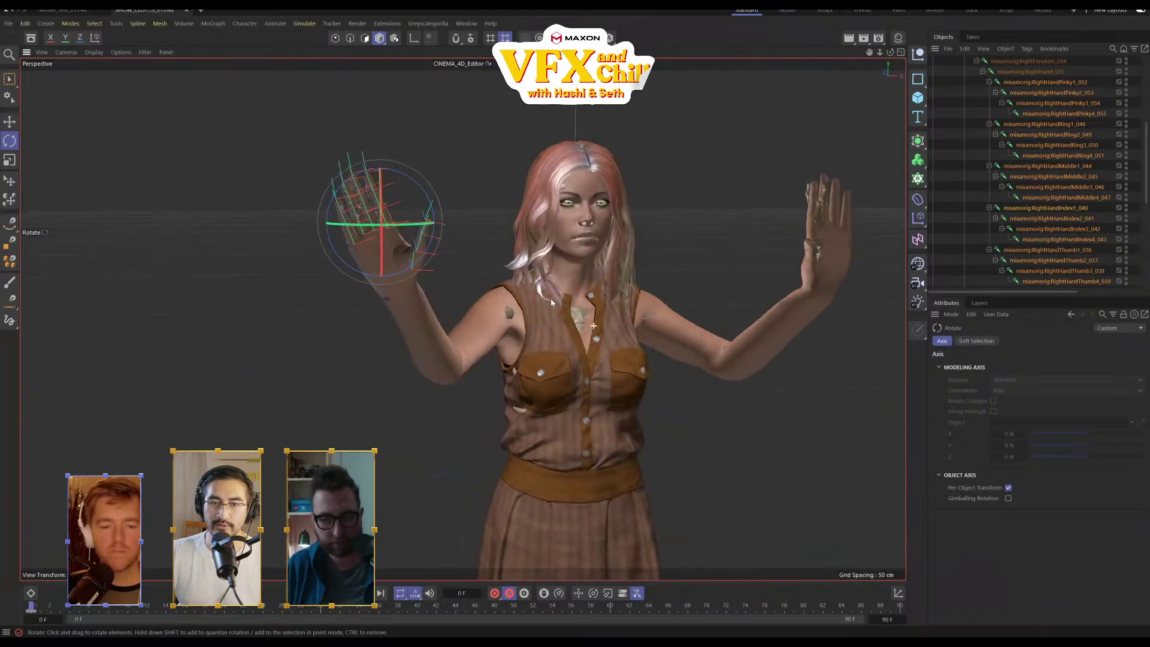
scroll(355, 214, "up", 4)
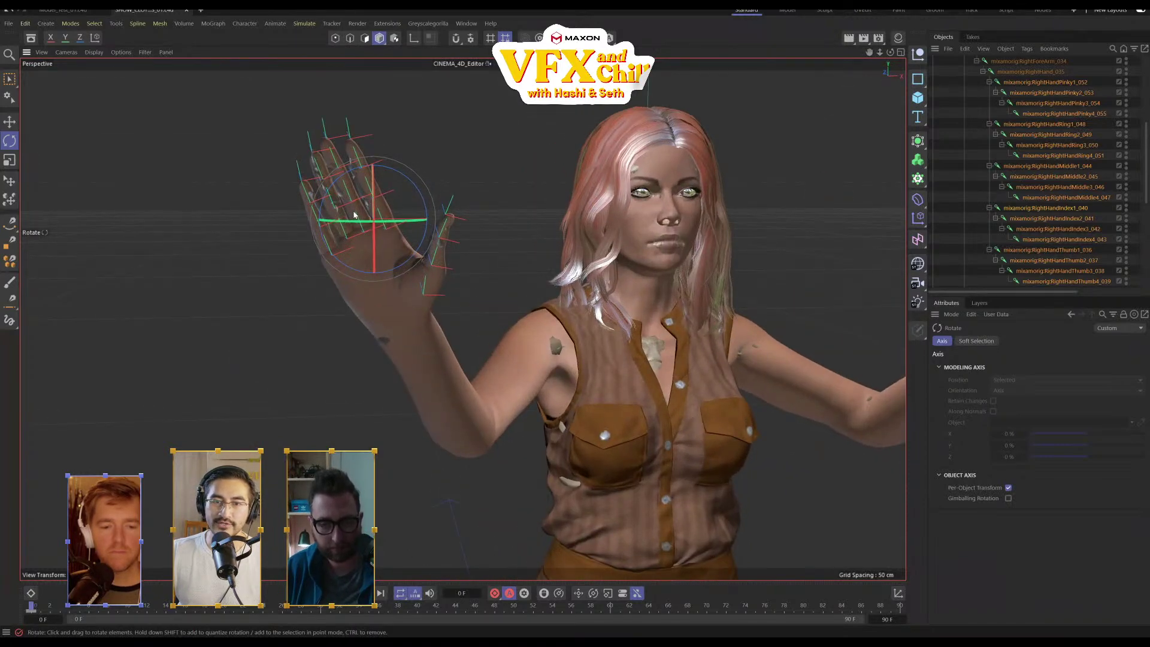
left_click_drag(355, 215, 392, 277)
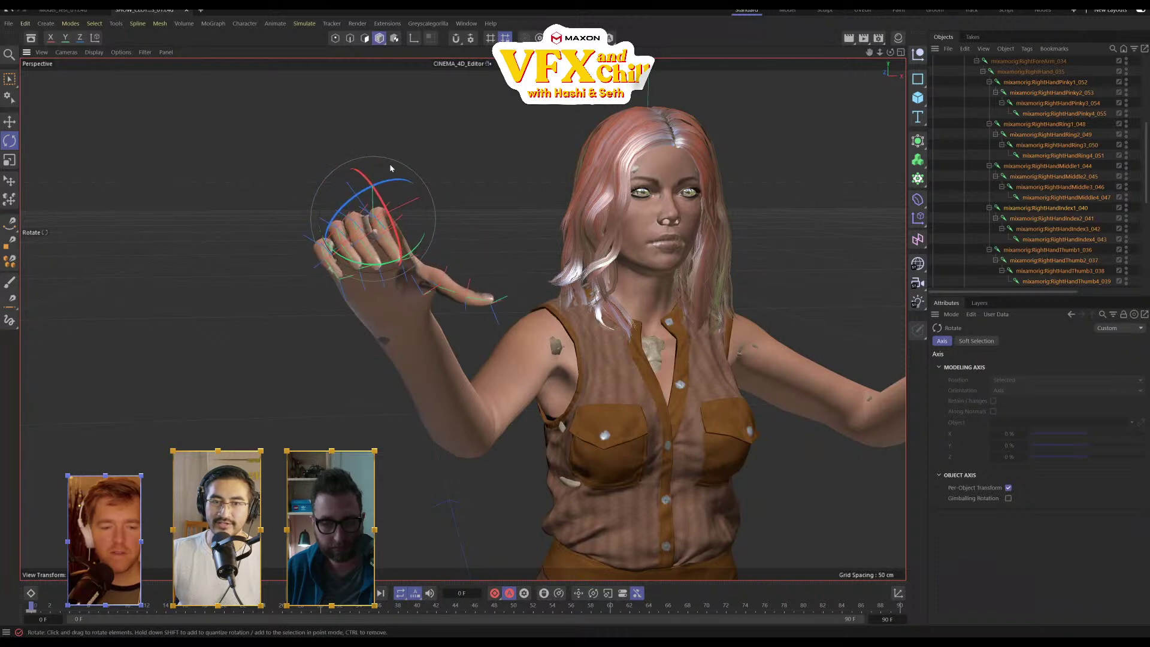
left_click_drag(393, 178, 401, 175)
Rotate the RightHandThumb1 joint in toward the palm and bend the RightHandThumb3 joint so the thumb curls
left_click(1077, 258)
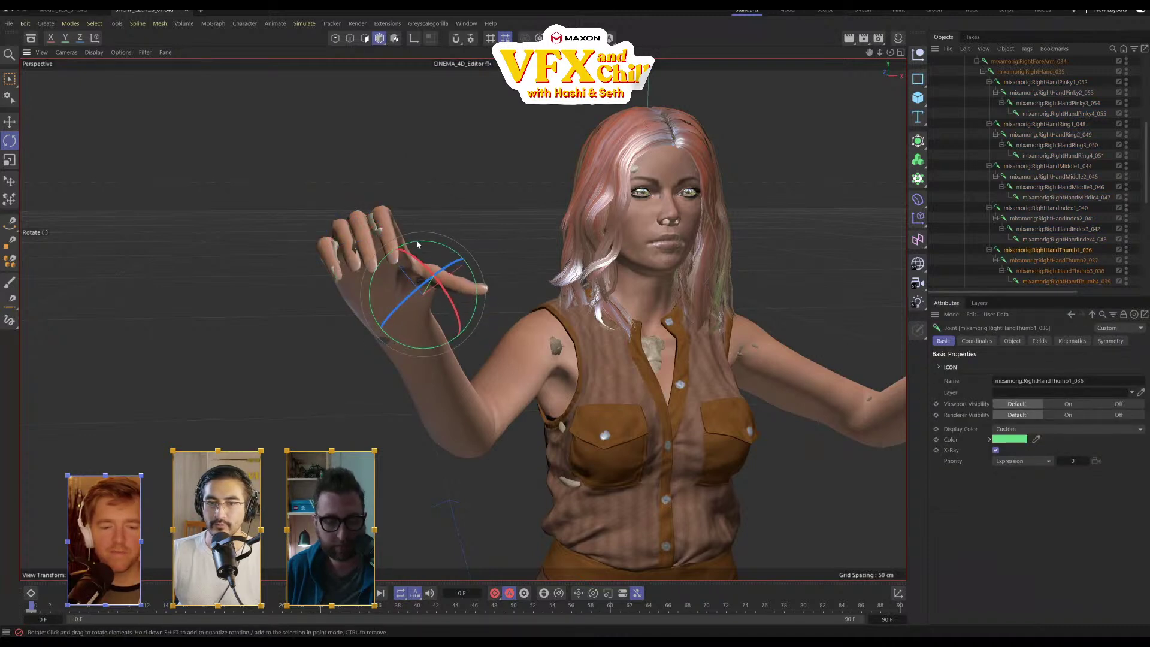
mouse_move(418, 245)
left_mouse_down()
mouse_move(403, 258)
mouse_move(401, 233)
left_mouse_up()
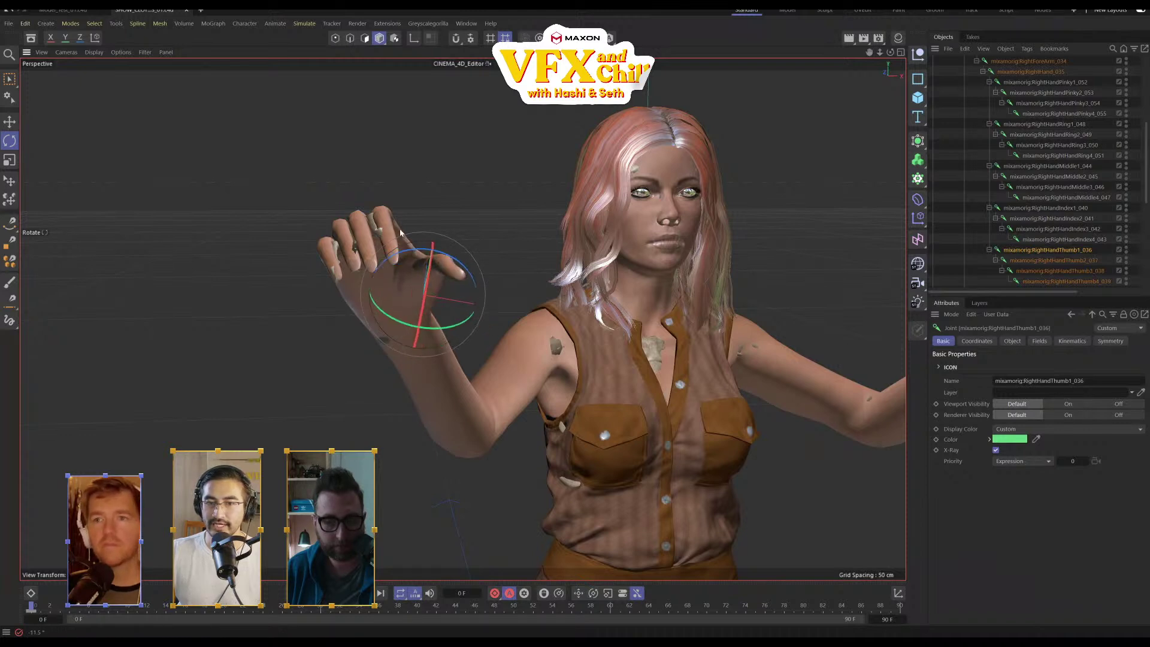
left_click(1005, 262)
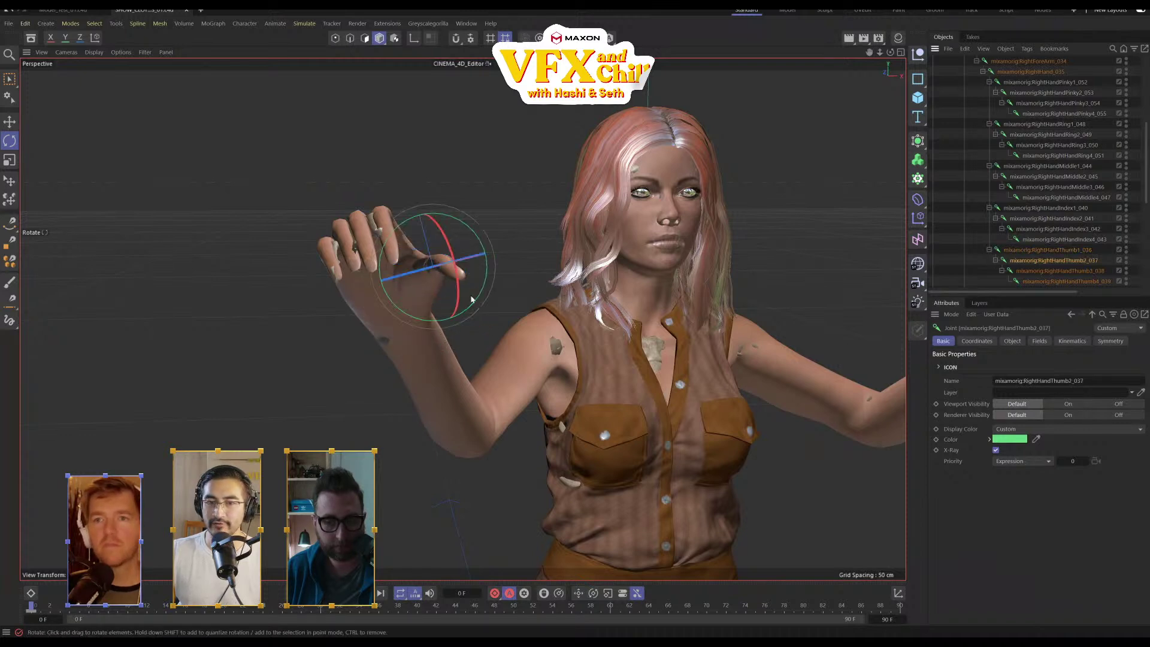
left_click(1074, 275)
left_click_drag(436, 253, 377, 288)
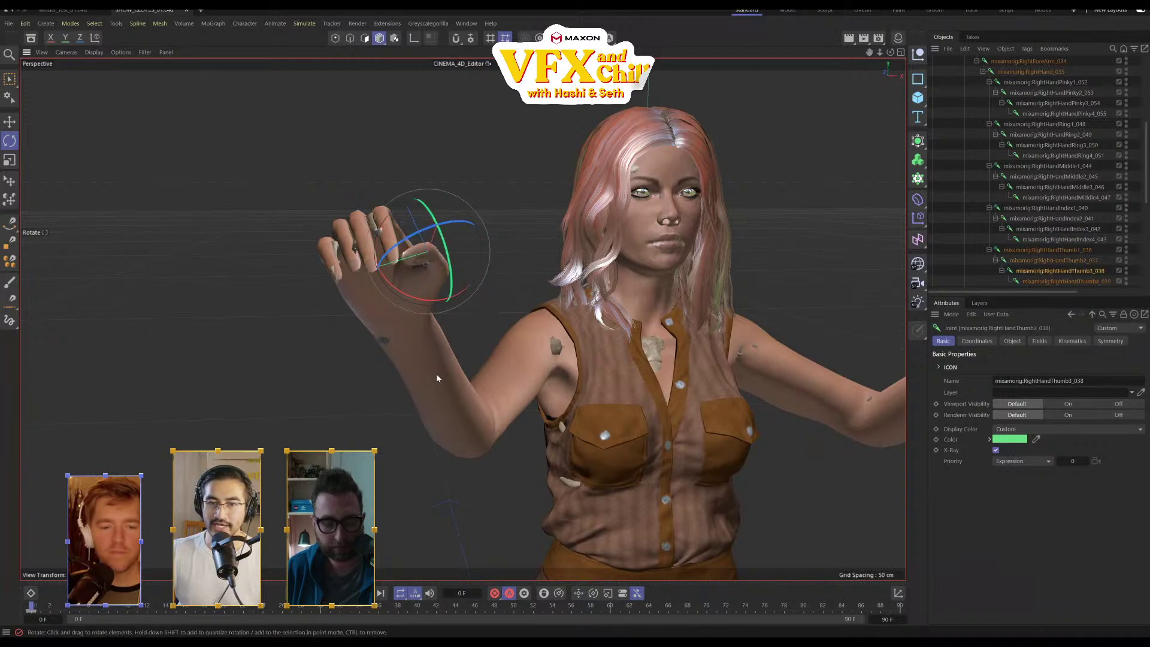
left_click_drag(438, 378, 614, 338, "alt")
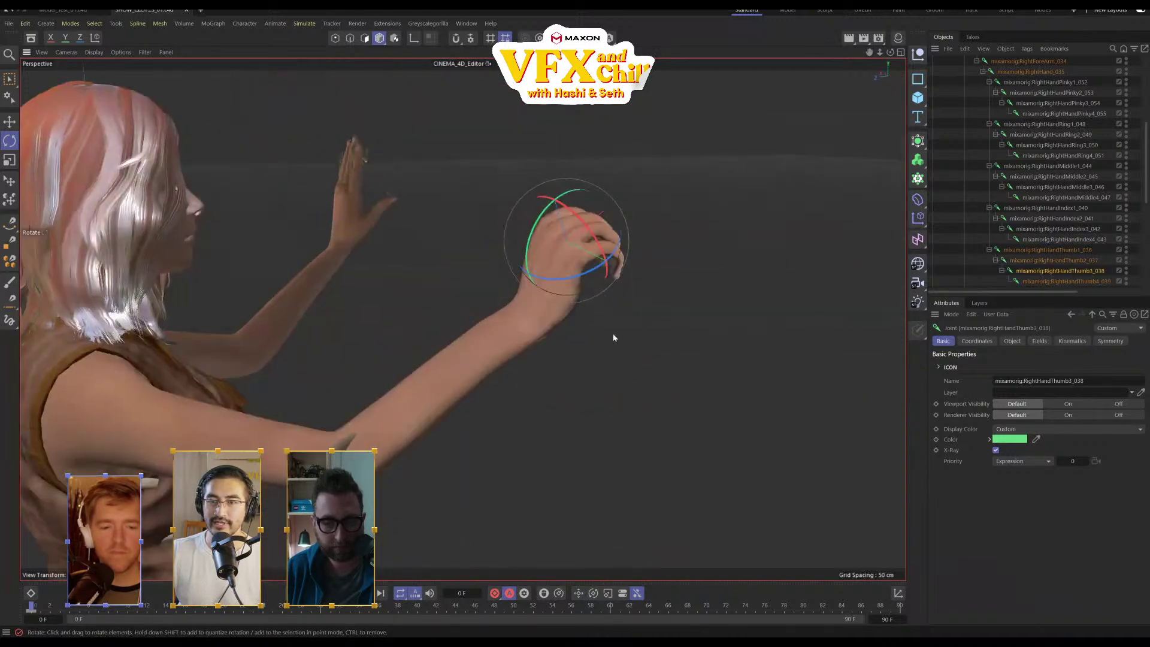
Curl the fingers of the left hand by rotating all finger joints from LeftHandPinky1 to LeftHandThumb4 together
left_click_drag(516, 303, 477, 314, "alt")
scroll(1062, 125, "up", 2)
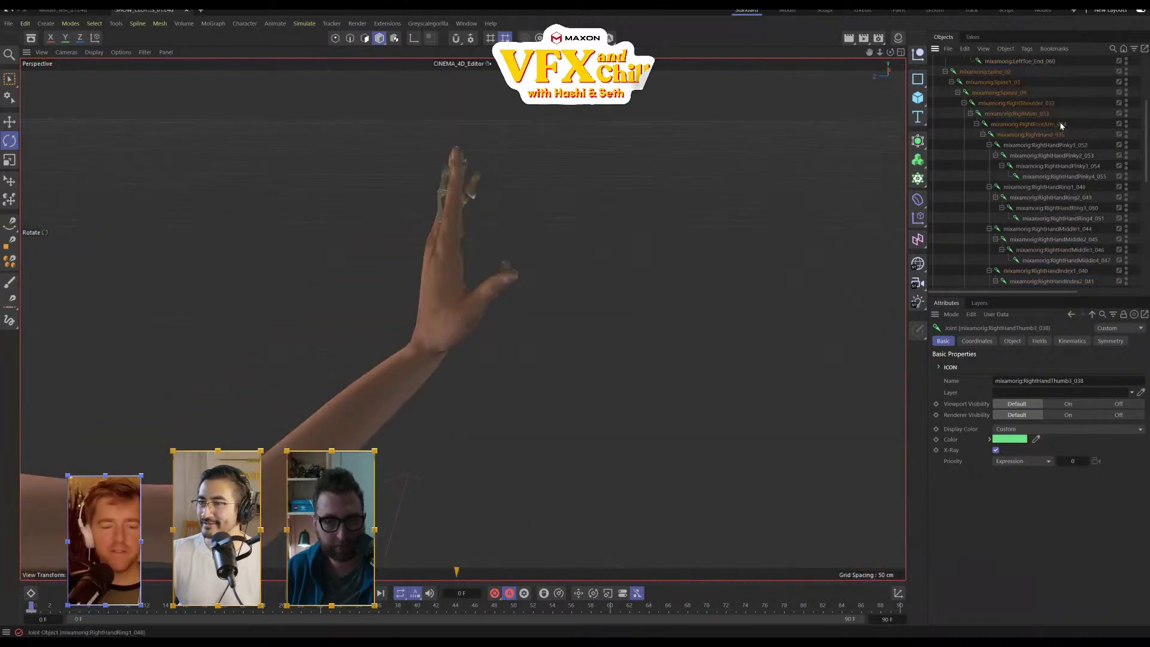
left_click(983, 135)
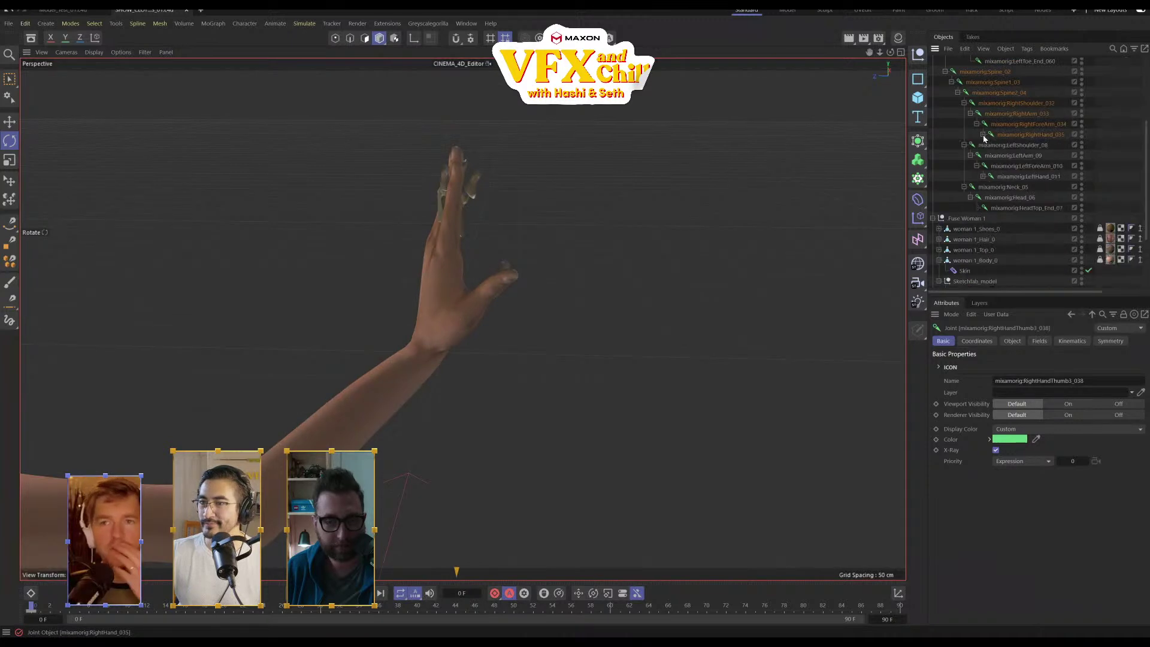
left_click(984, 176)
left_click(1006, 187)
scroll(1027, 221, "down", 3)
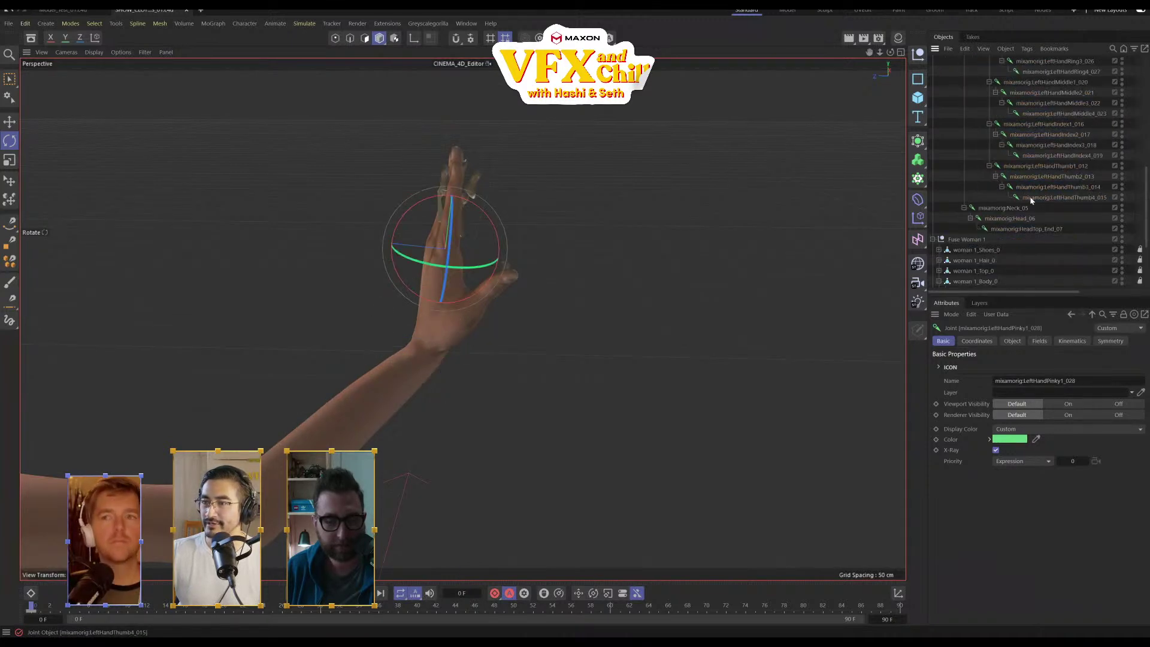
left_click(1031, 200, "shift")
left_click_drag(636, 200, 369, 310, "alt")
Rotate the LeftHandThumb1 joint to adjust the left thumb's pose, and deselect the joints
left_click(1064, 175)
left_click(1058, 167)
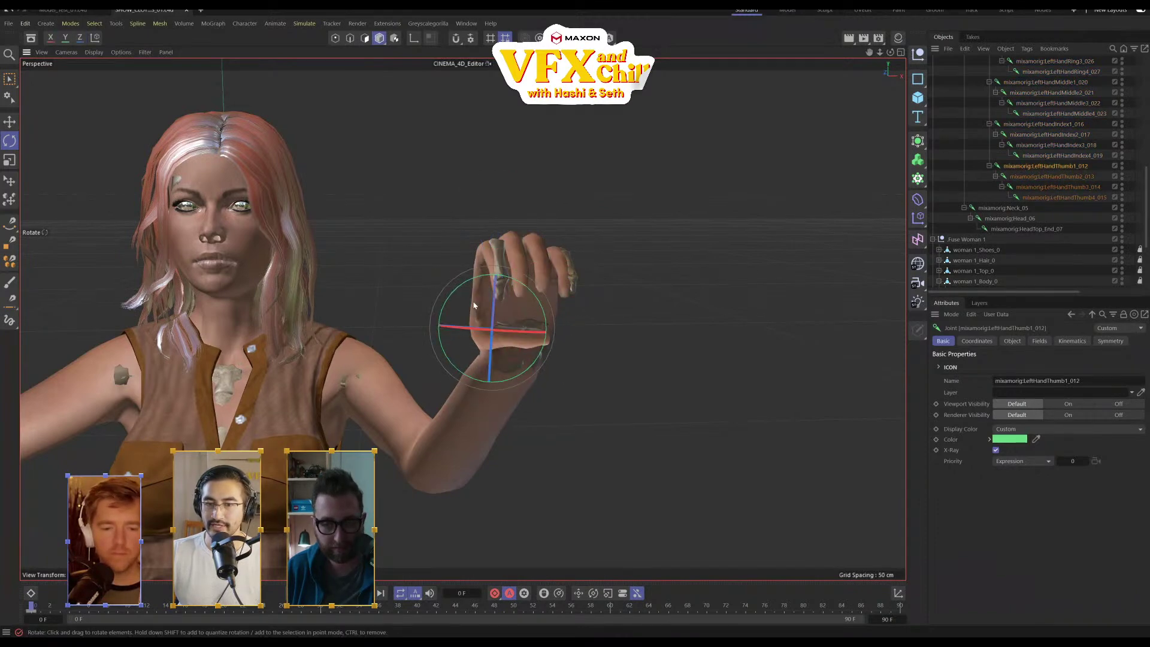
left_click_drag(474, 303, 447, 297)
left_click_drag(529, 291, 531, 294)
left_click(411, 334)
scroll(383, 372, "down", 5)
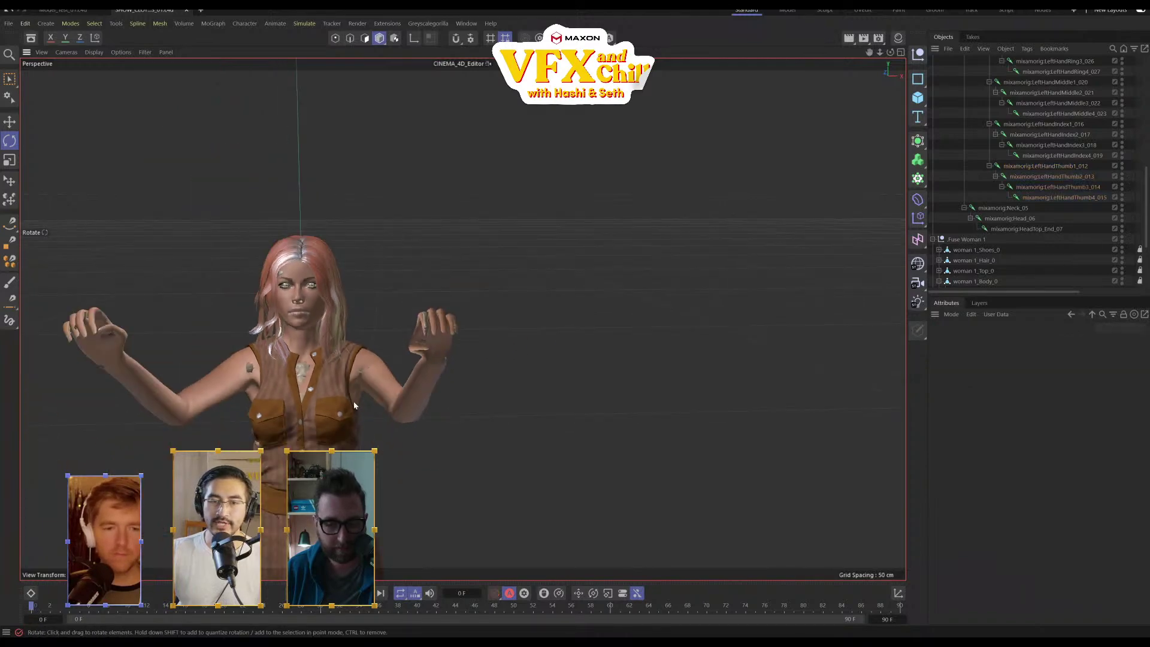
Save the scene as a new incremental version
left_click_drag(354, 405, 573, 331, "alt")
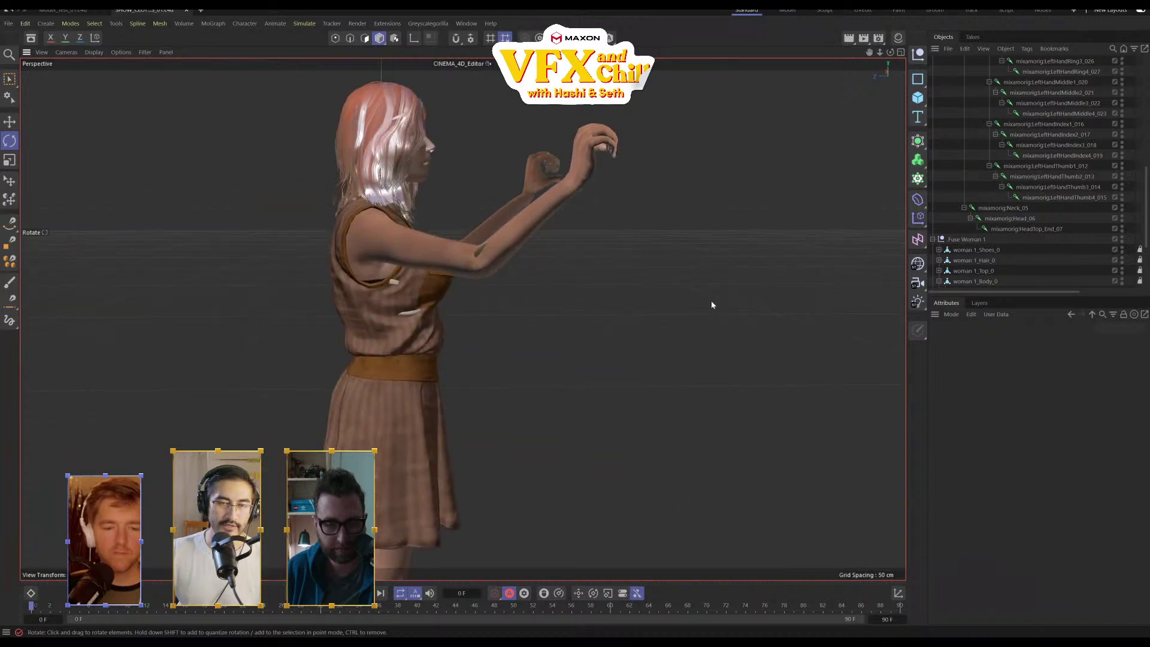
left_click(15, 27)
left_click(51, 153)
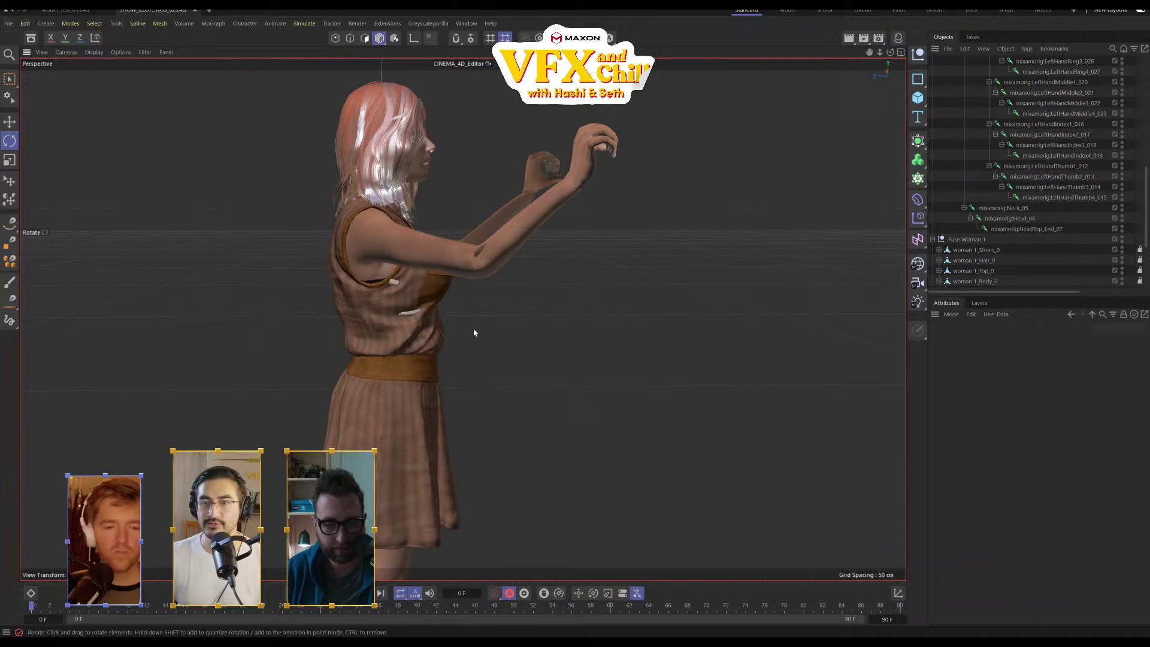
left_click_drag(473, 331, 617, 291, "alt")
Examine the joint hierarchy under _rootJoint, folding and unfolding the two leg chains and the spine chain
scroll(1083, 244, "up", 10)
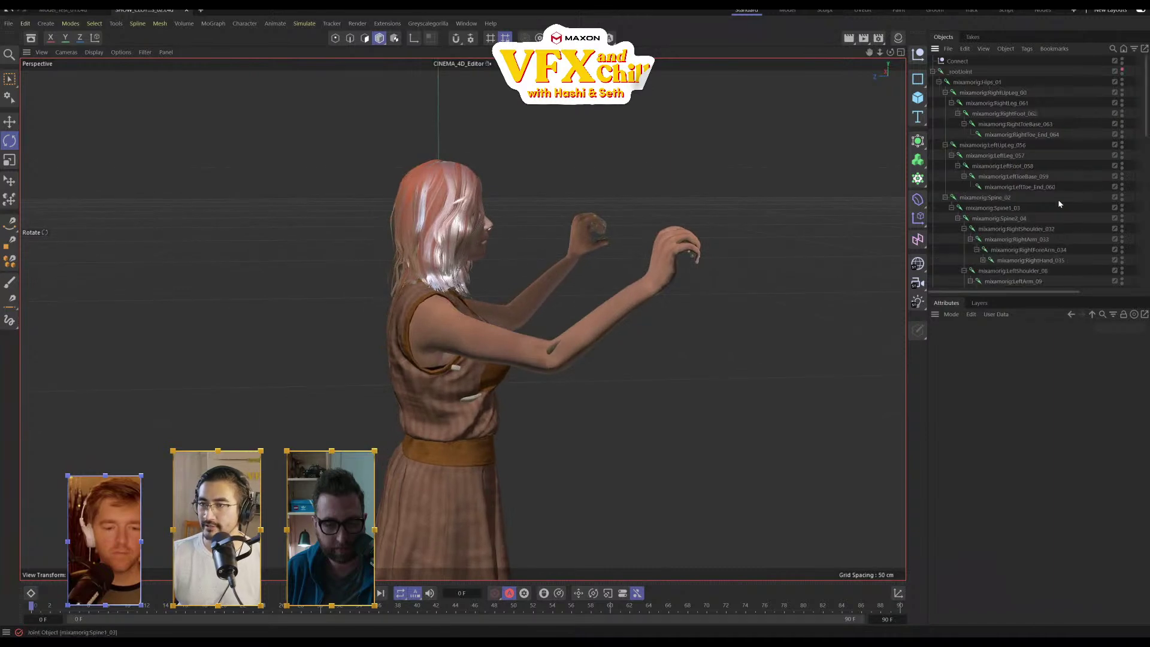
left_click(973, 73)
scroll(1026, 242, "down", 8)
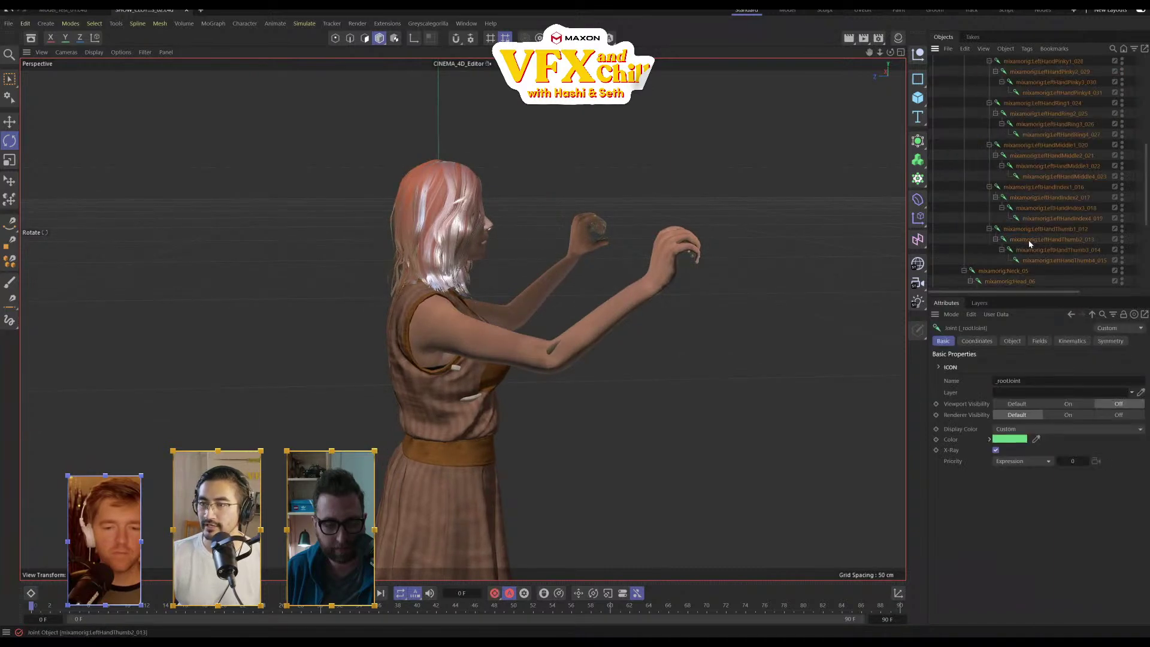
scroll(1030, 244, "up", 8)
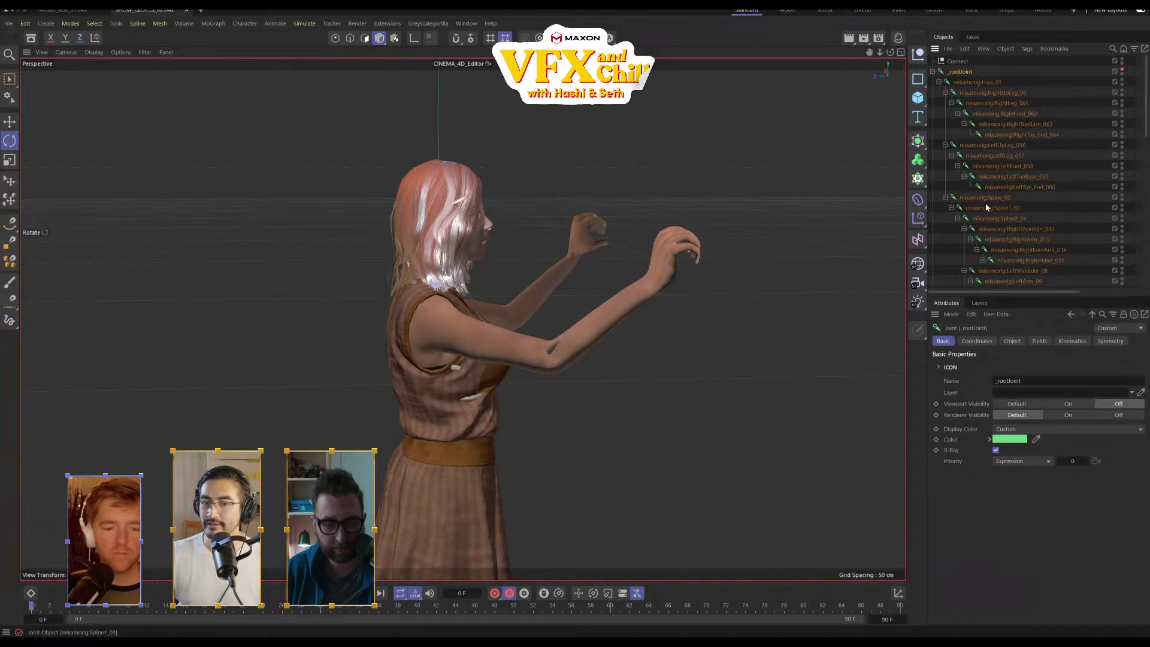
left_click(945, 93)
left_click(946, 103)
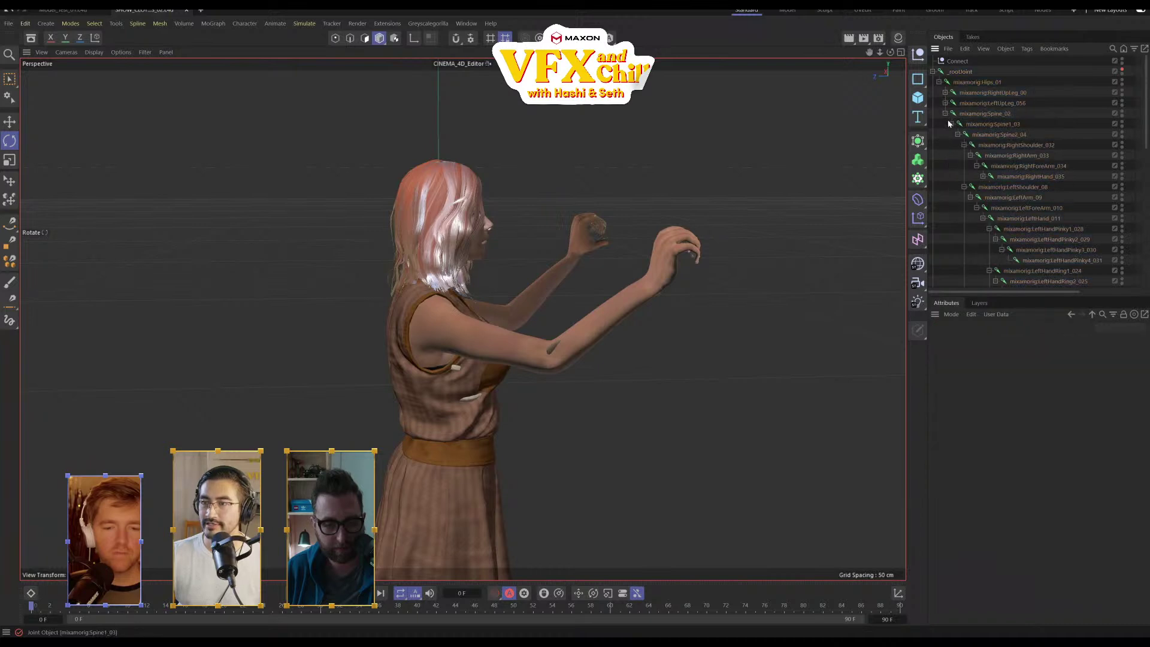
left_click(946, 114)
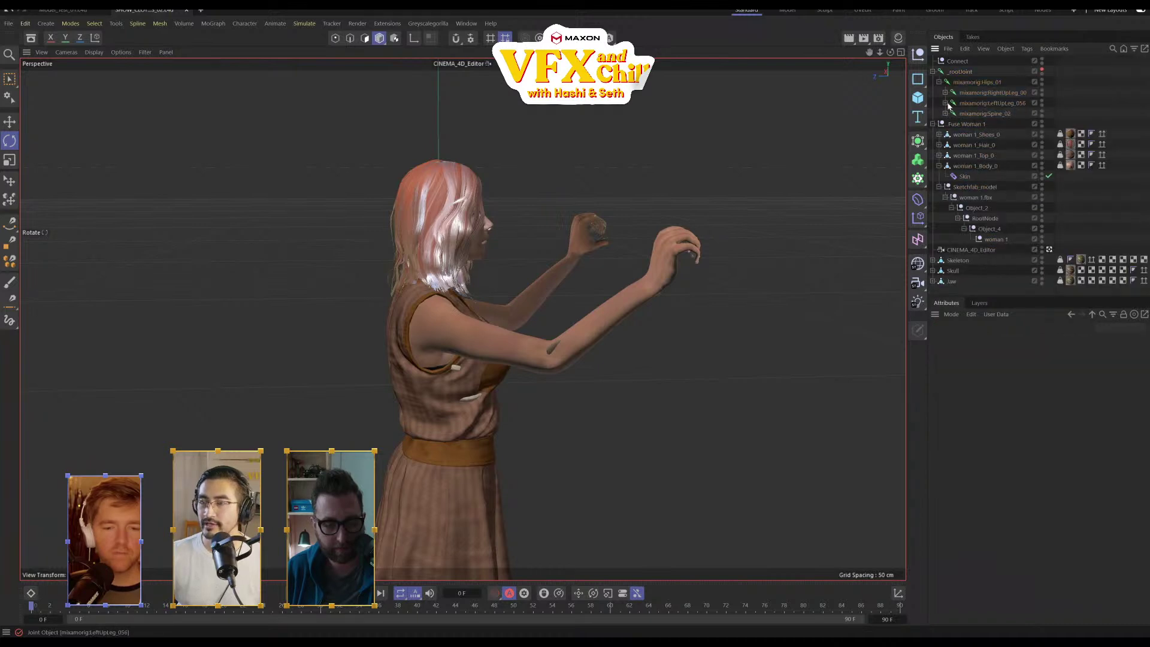
left_click(945, 93)
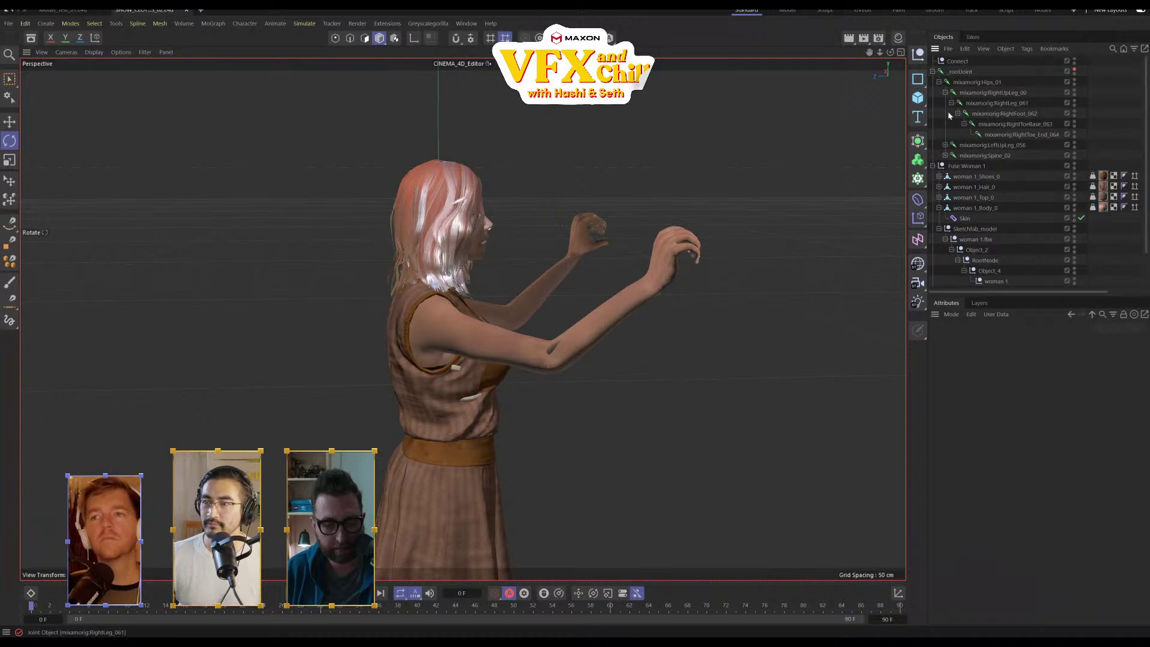
left_click(947, 145)
left_click(945, 198)
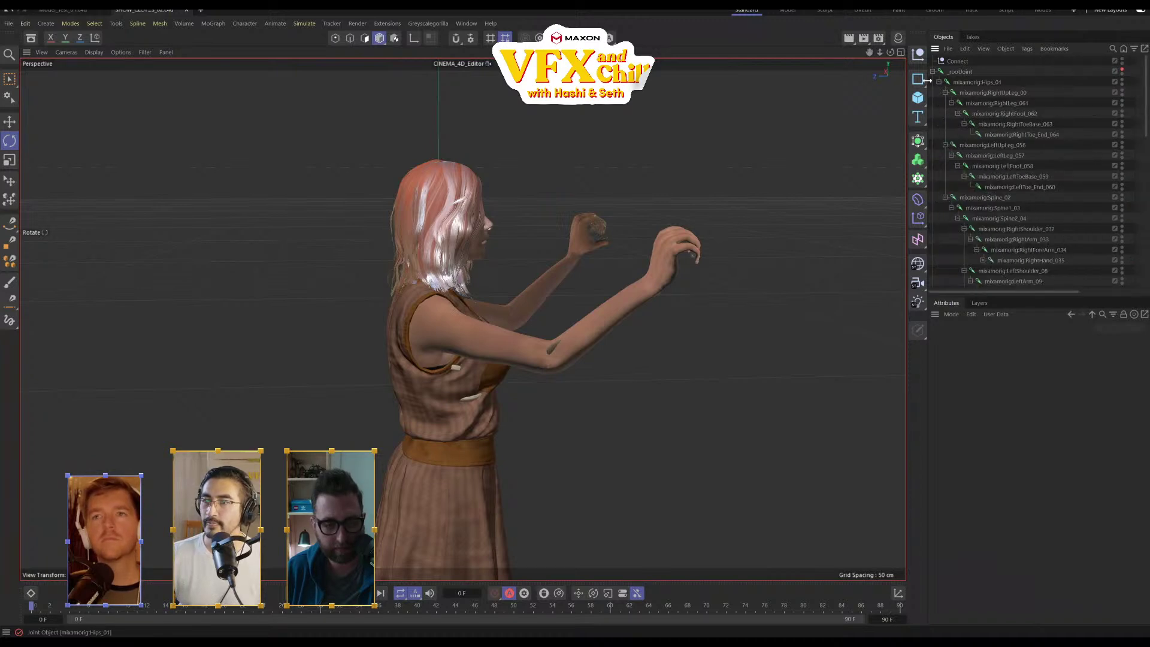
Delete the RightUpLeg and LeftUpLeg joint chains, down to their toe ends, from under the Hips joint
left_click_drag(928, 99, 900, 101)
left_click(949, 82)
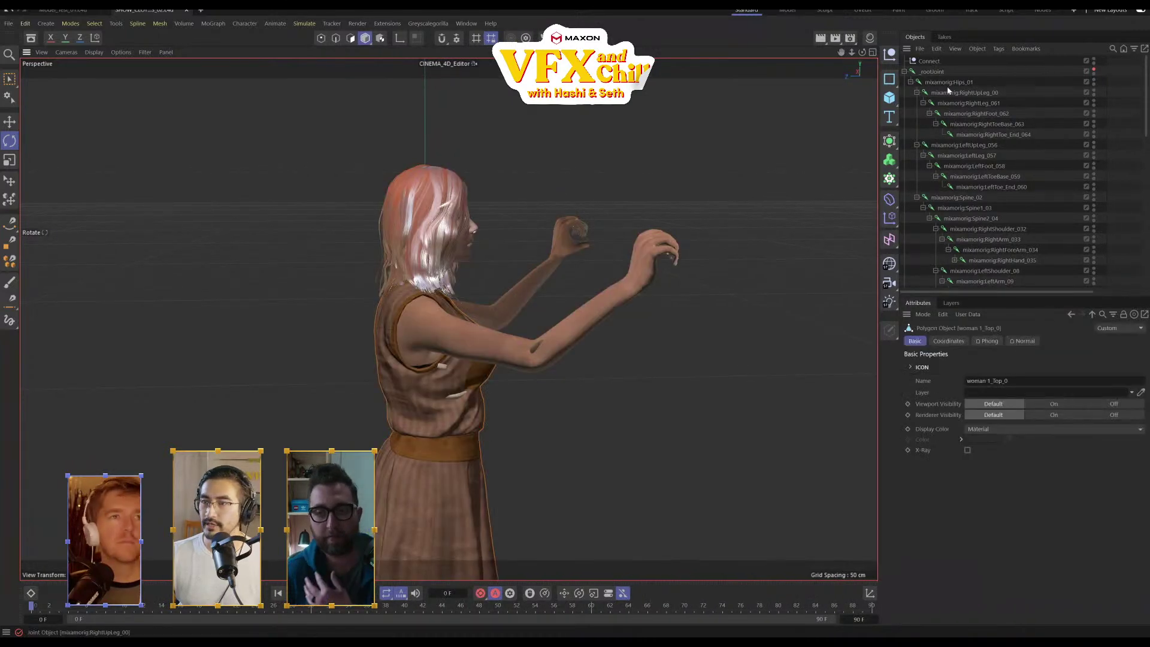
middle_click_drag(443, 438, 462, 336, "alt")
left_click_drag(462, 337, 457, 331, "alt")
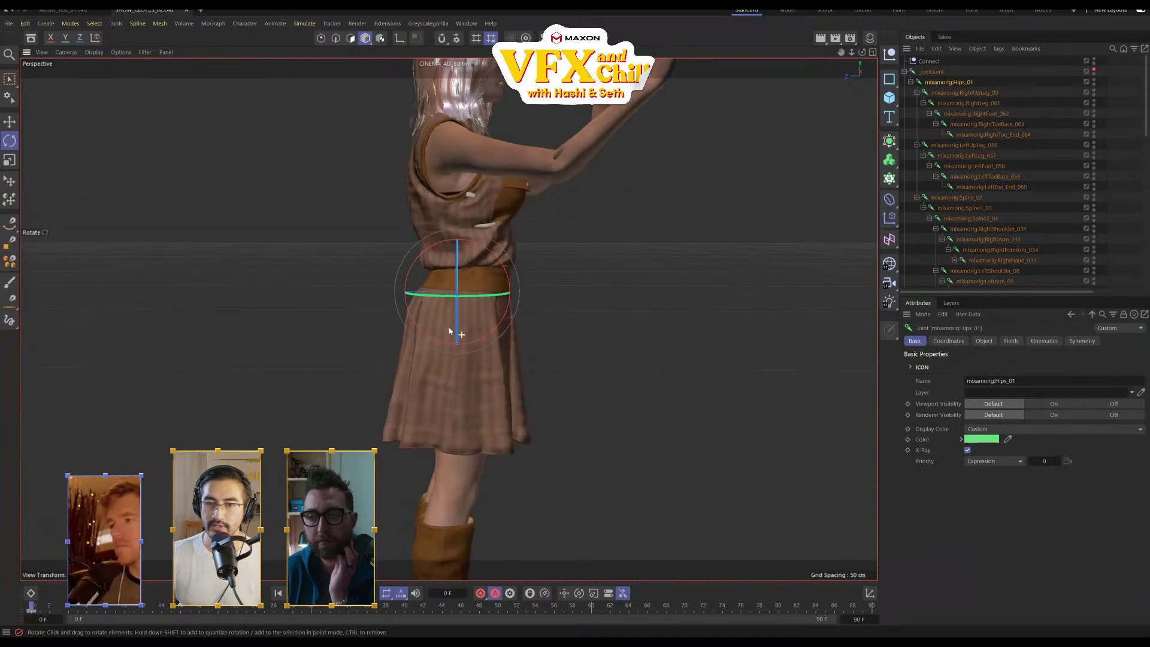
left_click(976, 94)
left_click(974, 187, "shift")
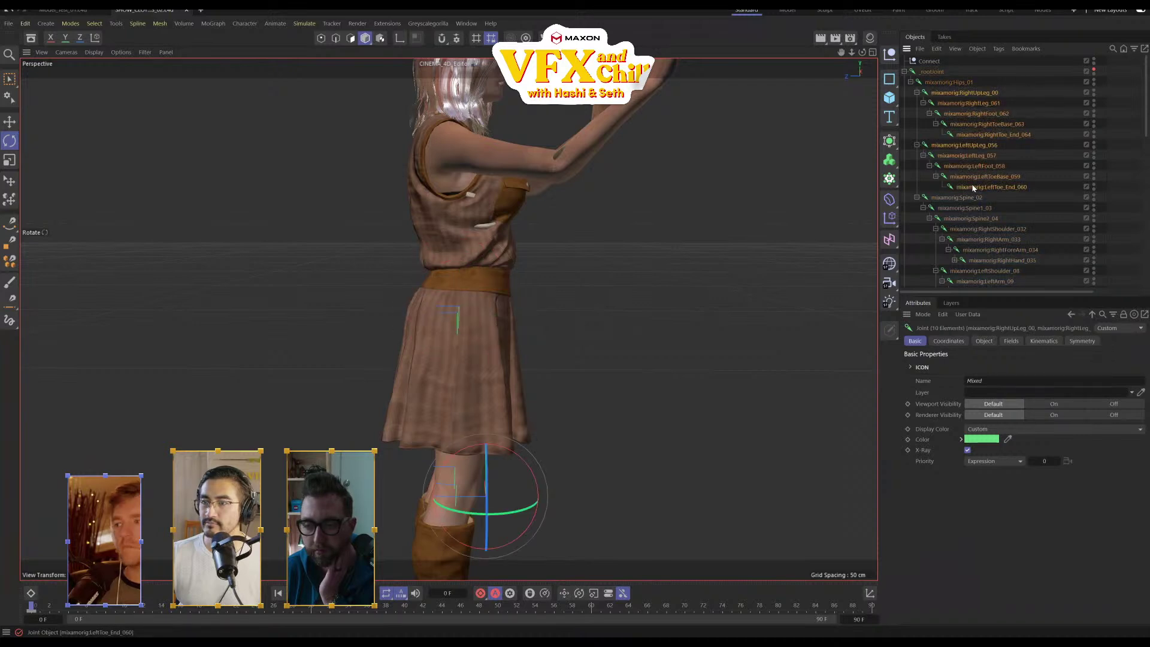
key("Delete")
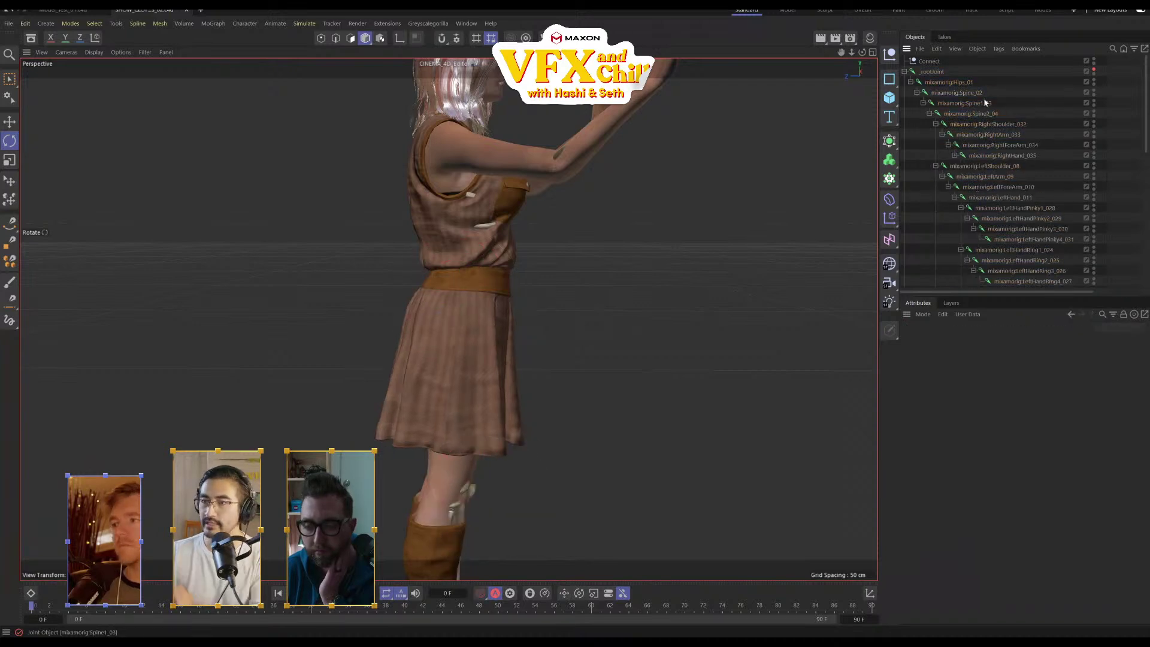
Try to rotate the Hips joint with the leg joints removed
left_click(967, 86)
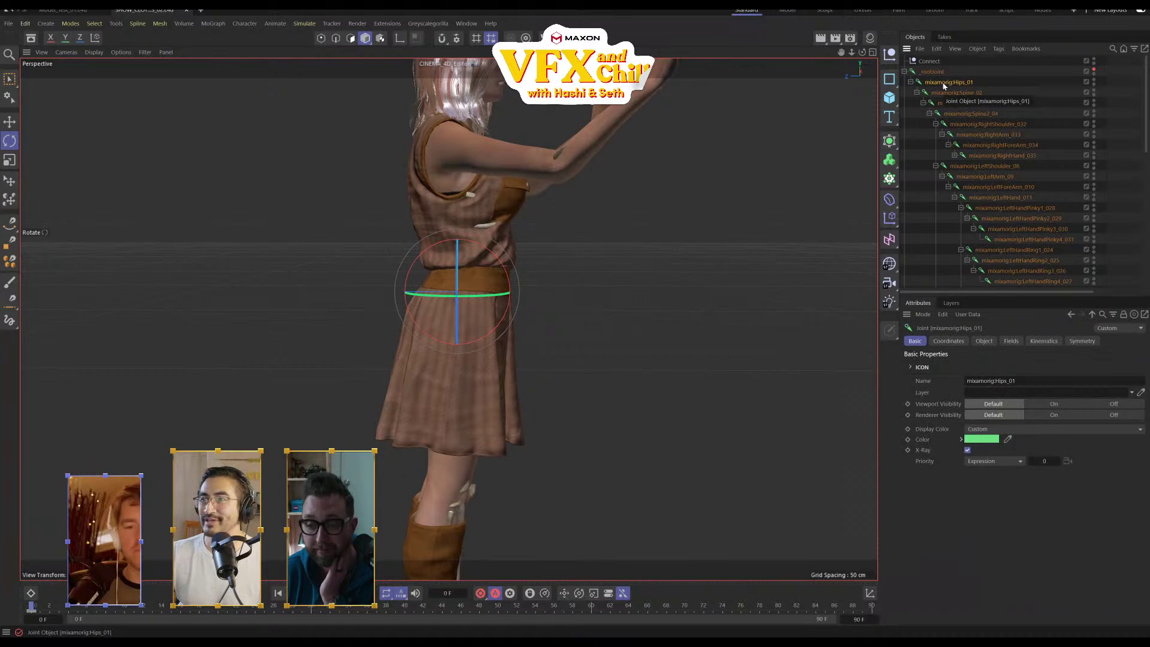
left_click_drag(495, 286, 461, 271)
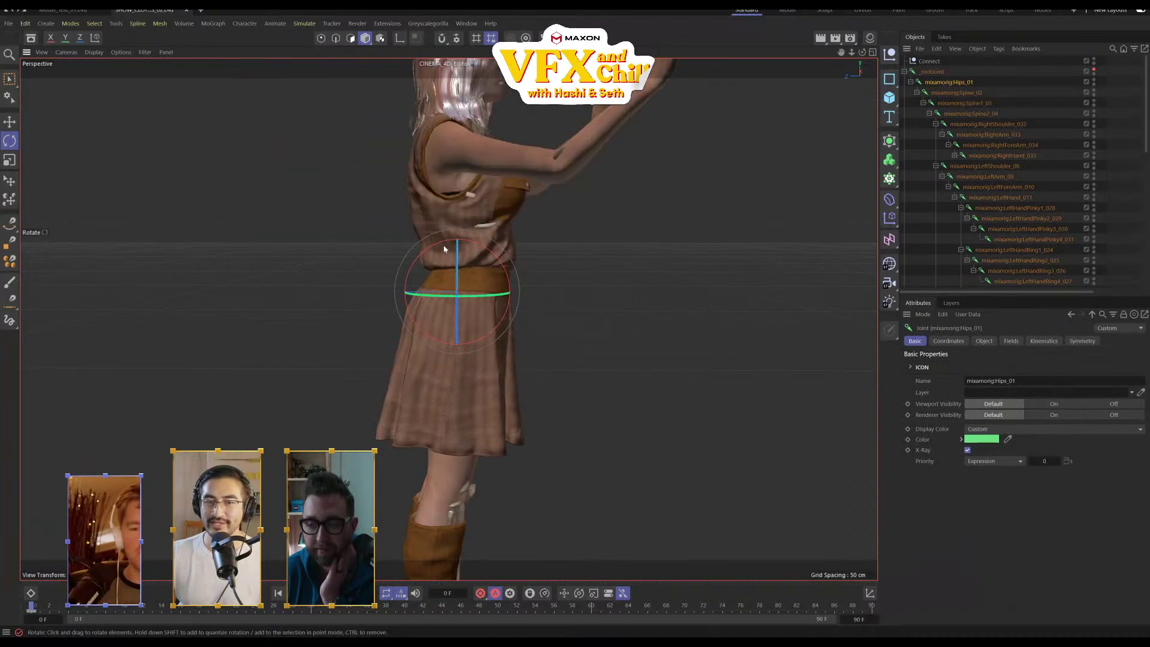
left_click_drag(538, 228, 625, 335, "alt")
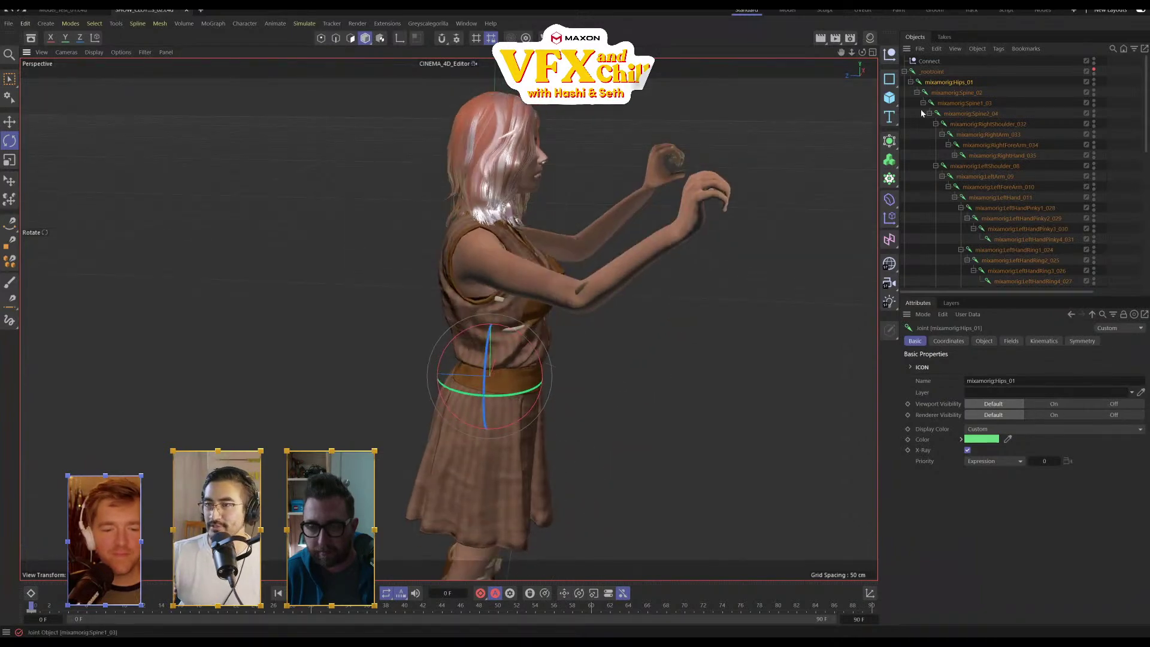
Add an IK rigging tag to the mixamorig:Hips_01 joint
scroll(574, 293, "up", 3)
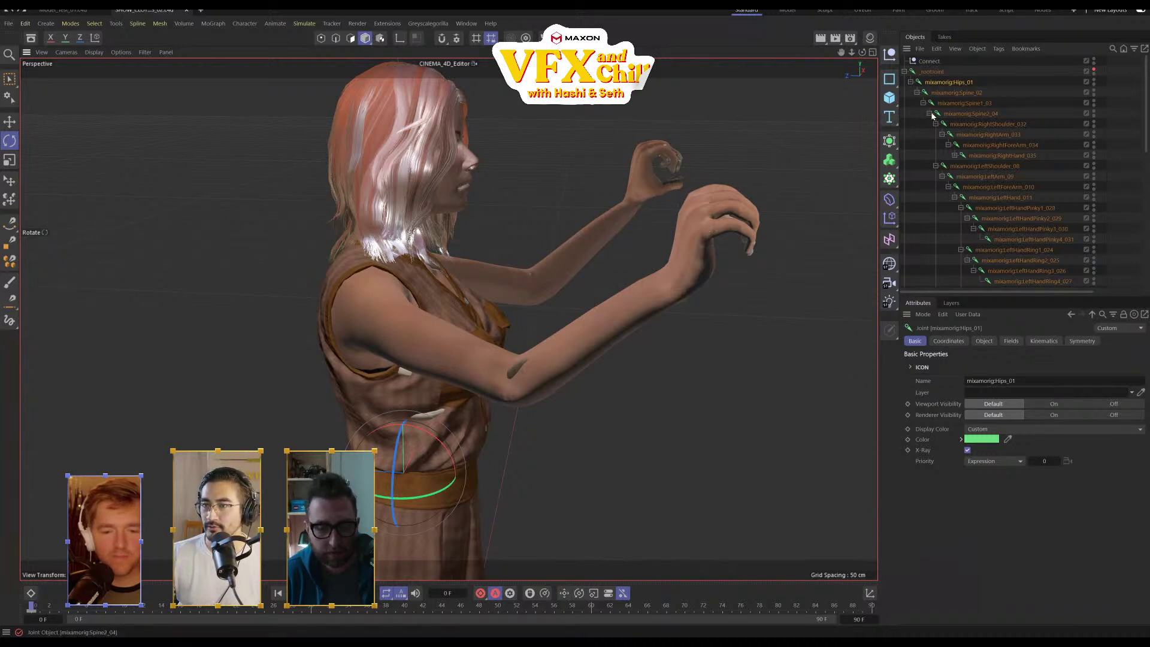
right_click(954, 95)
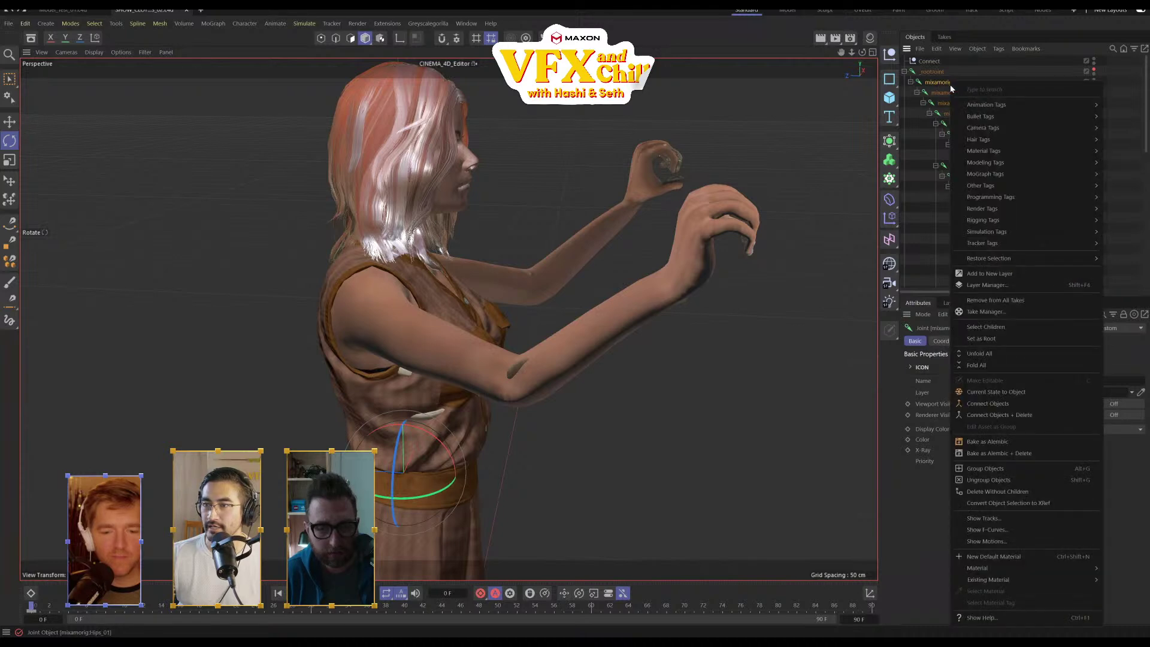
mouse_move(1004, 242)
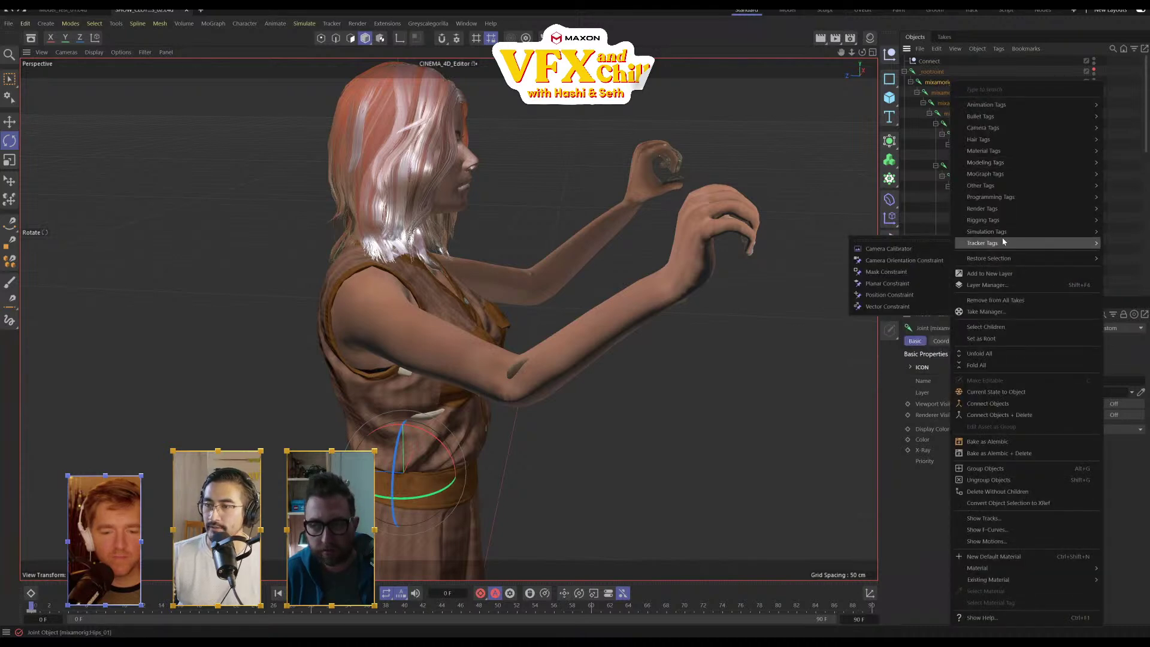
mouse_move(1013, 105)
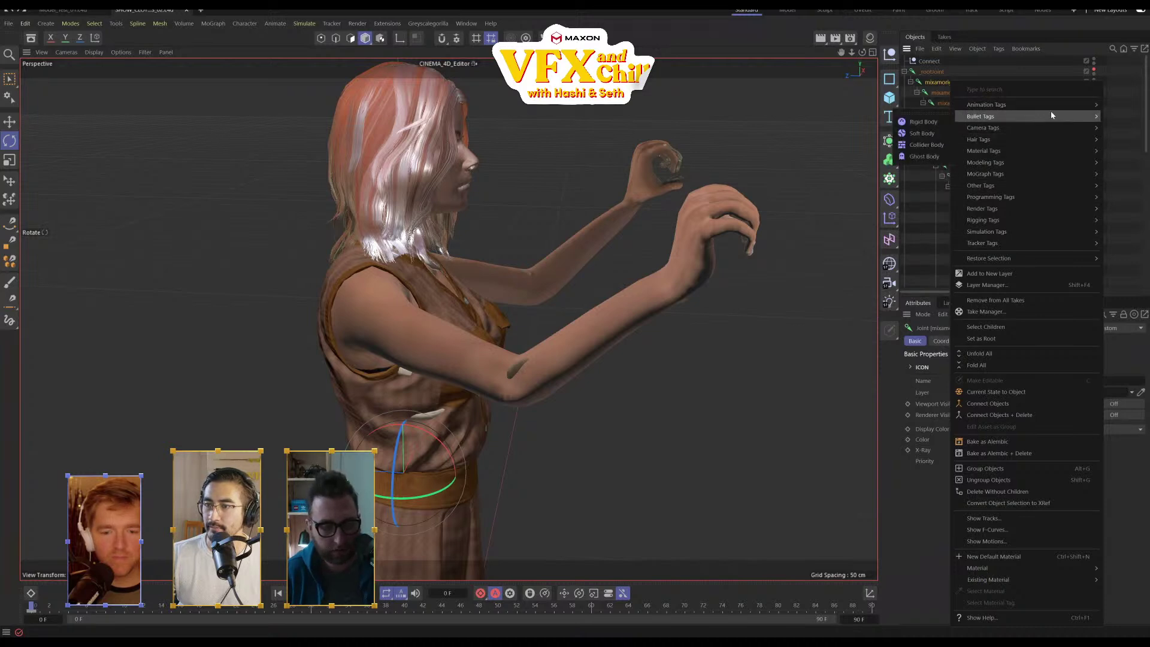
mouse_move(988, 222)
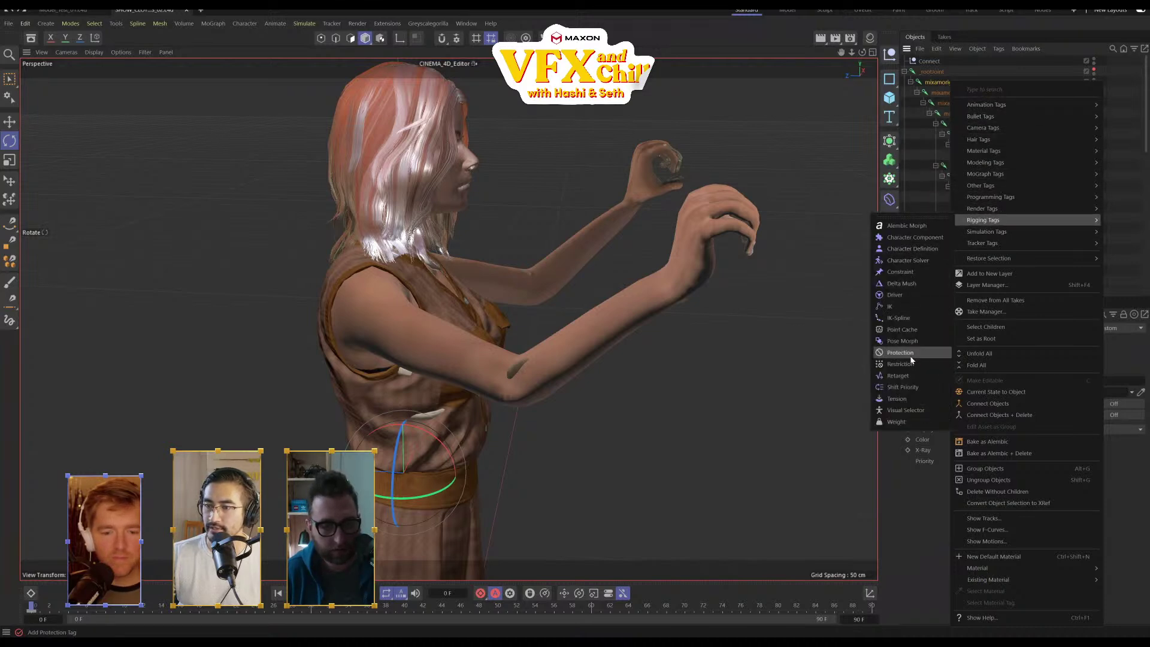
left_click(906, 307)
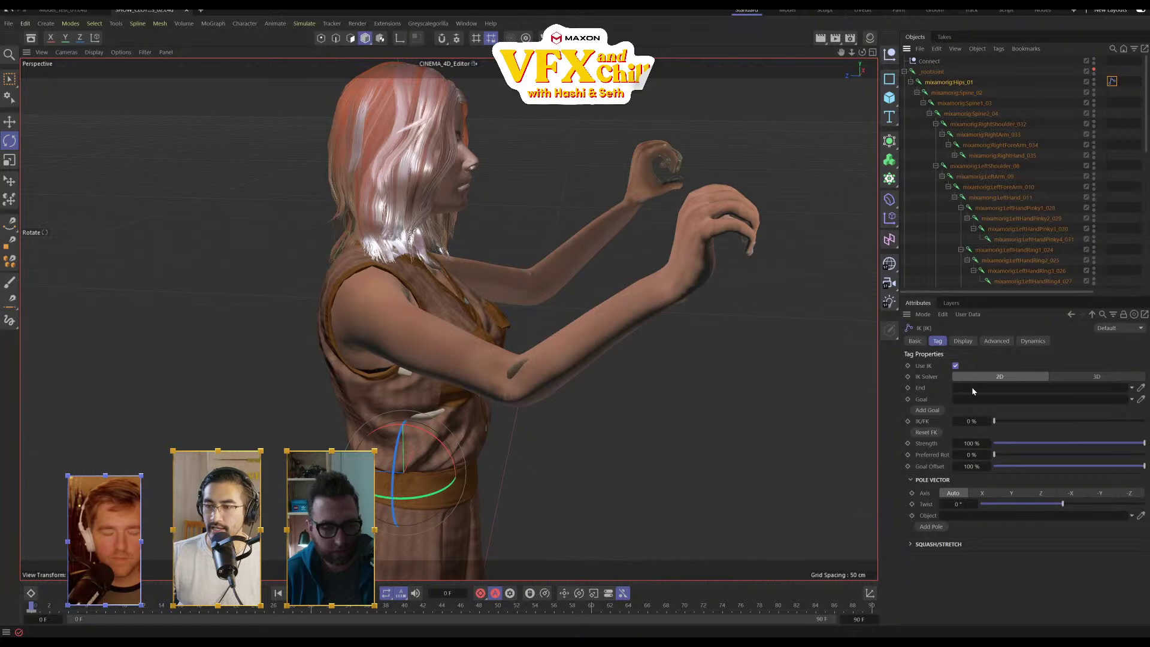
Assign the mixamorig:HeadTop_End_07 joint as the end of the Hips joint's IK tag, and clear the selection
scroll(1034, 157, "down", 5)
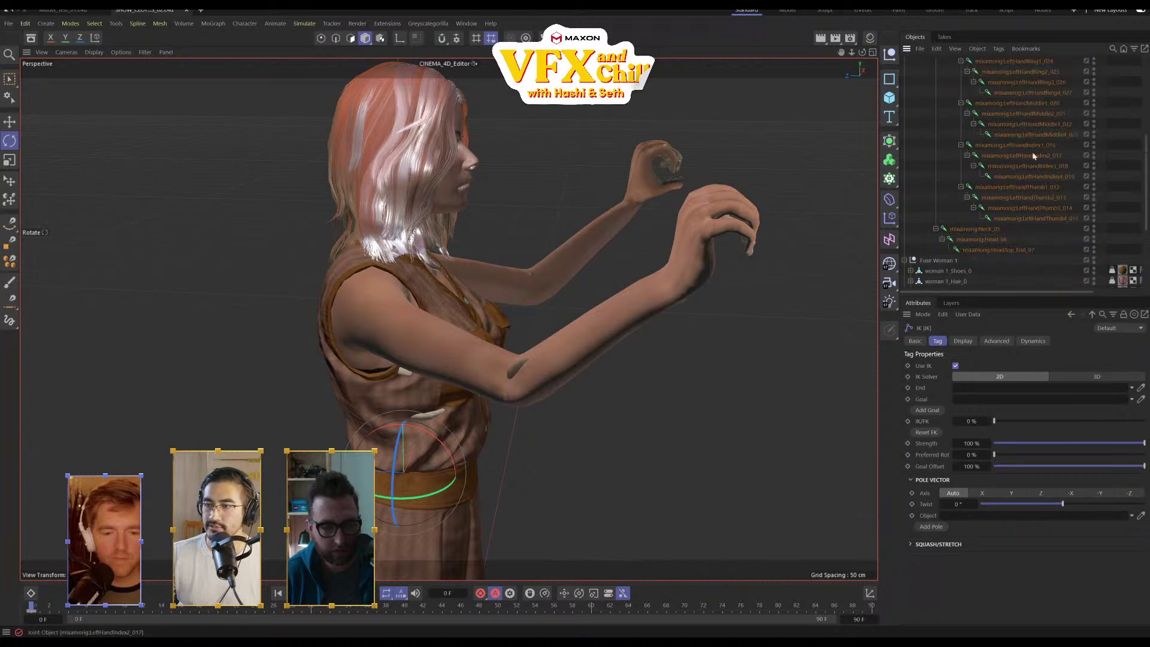
left_click(990, 251)
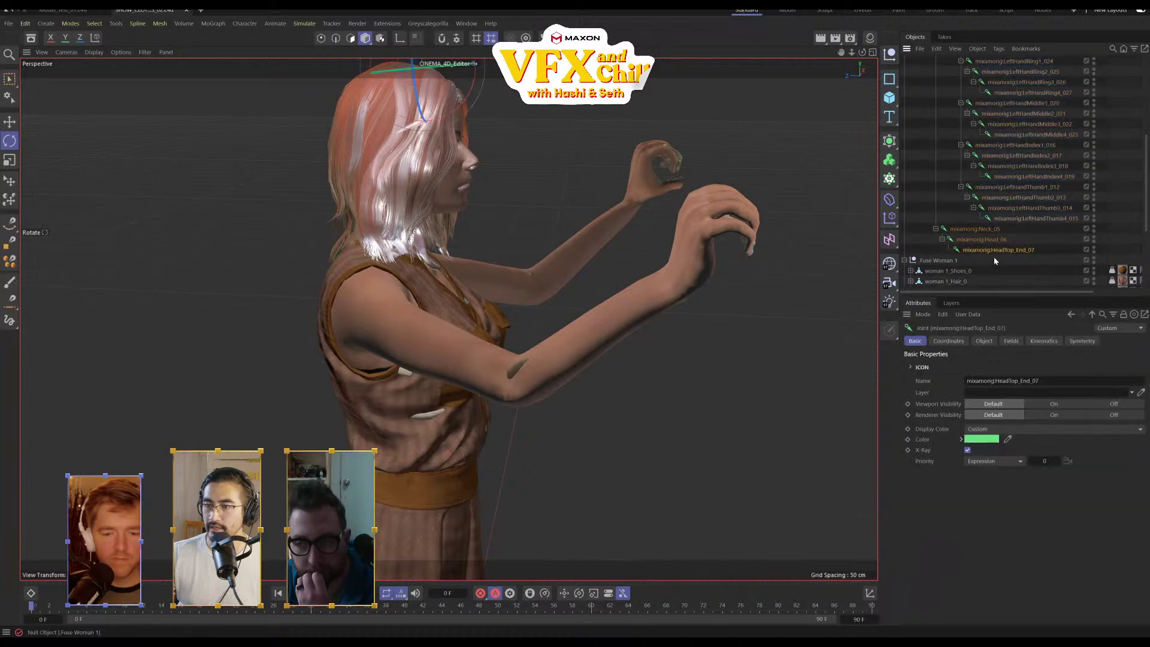
scroll(1081, 115, "up", 5)
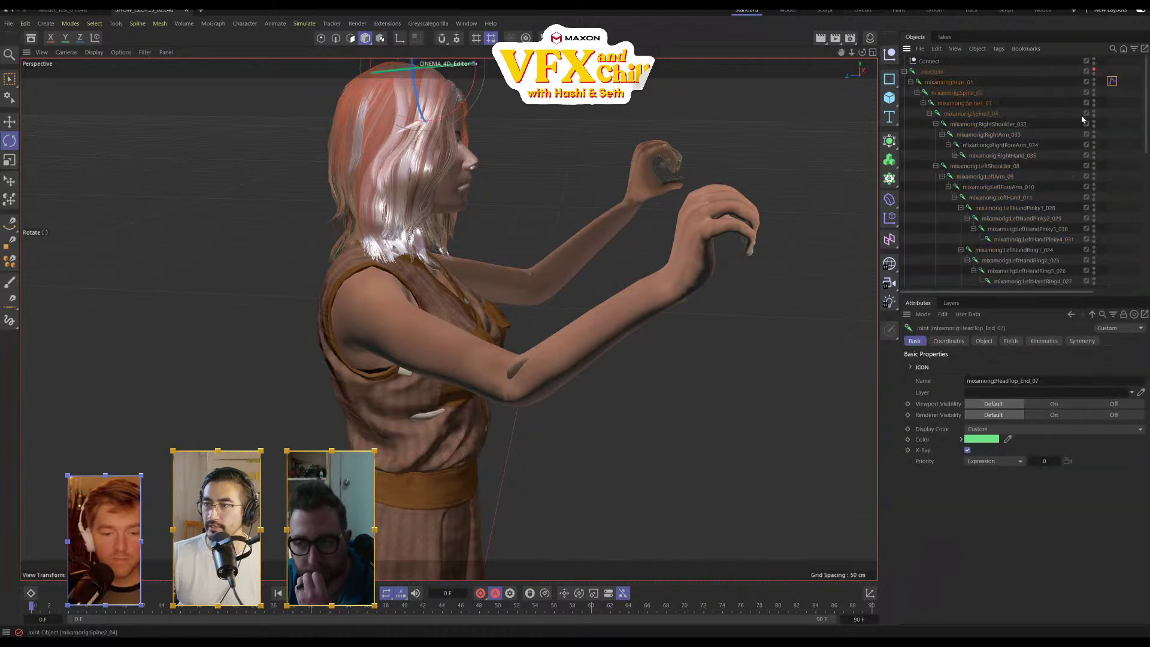
left_click(1112, 81)
scroll(1062, 219, "down", 7)
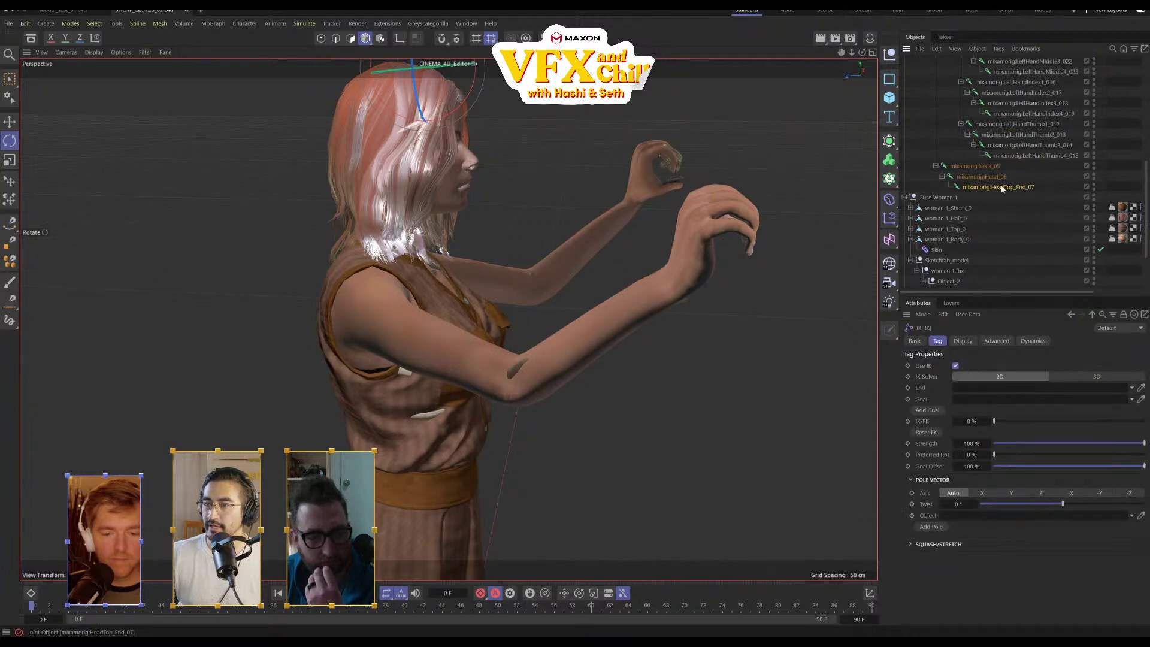
left_click_drag(1003, 189, 1010, 331)
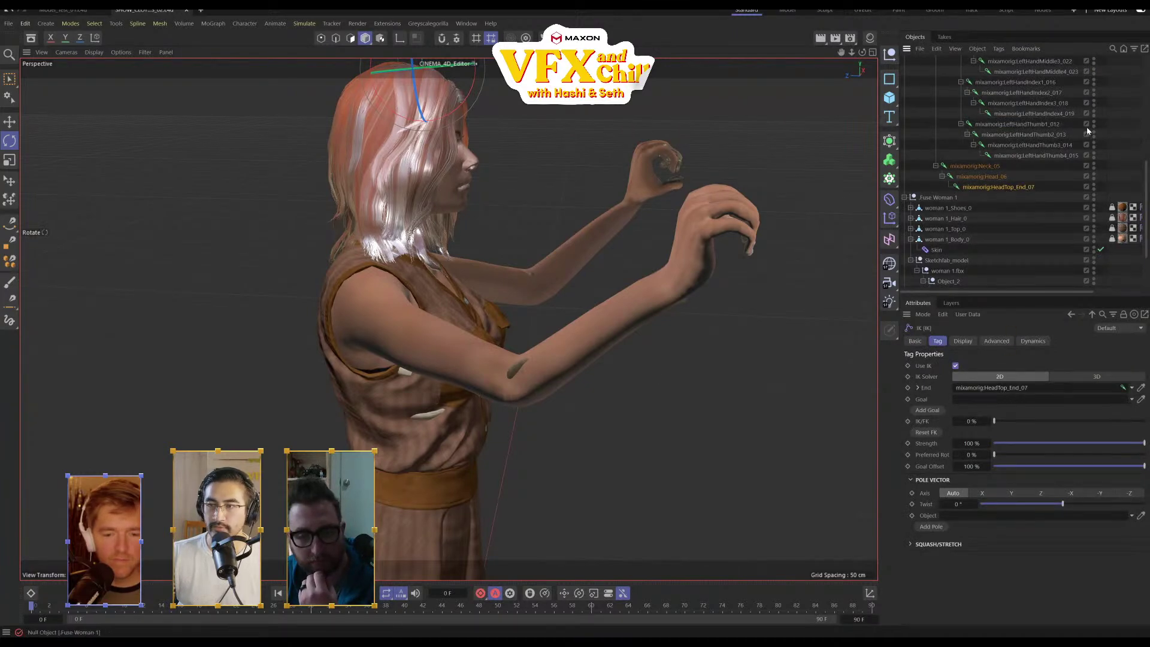
left_click(1038, 211)
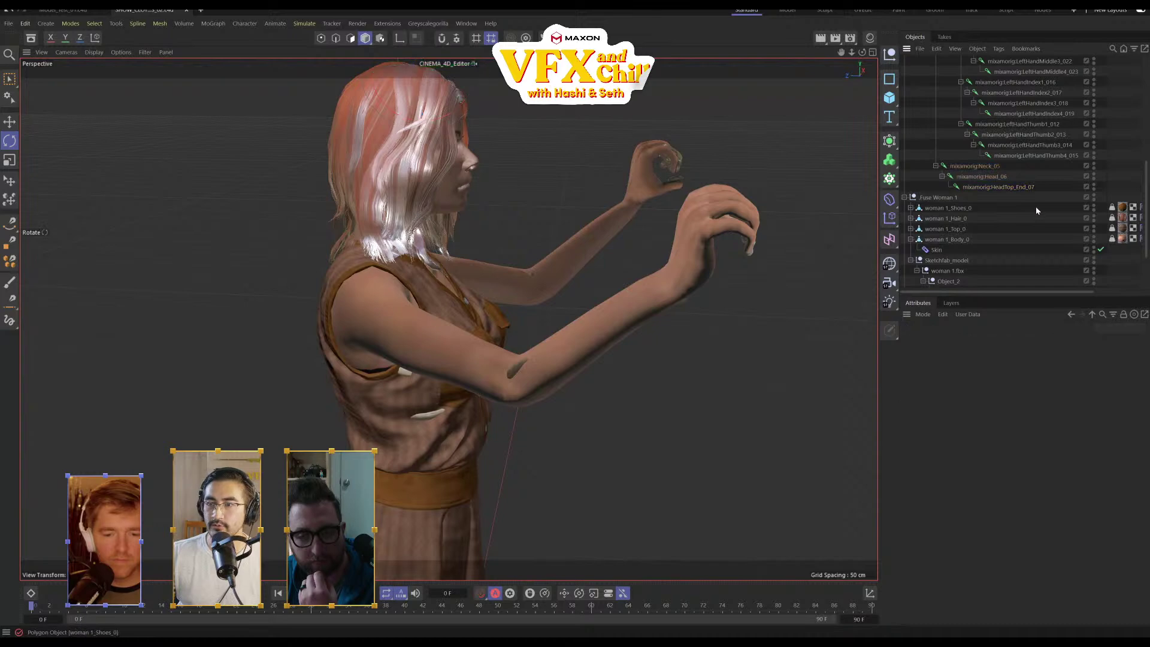
Try to pull the HeadTop_End_07 and Head_06 joints backward, and undo the head joint's move
left_click(1007, 189)
left_click_drag(444, 122, 144, 175, "alt")
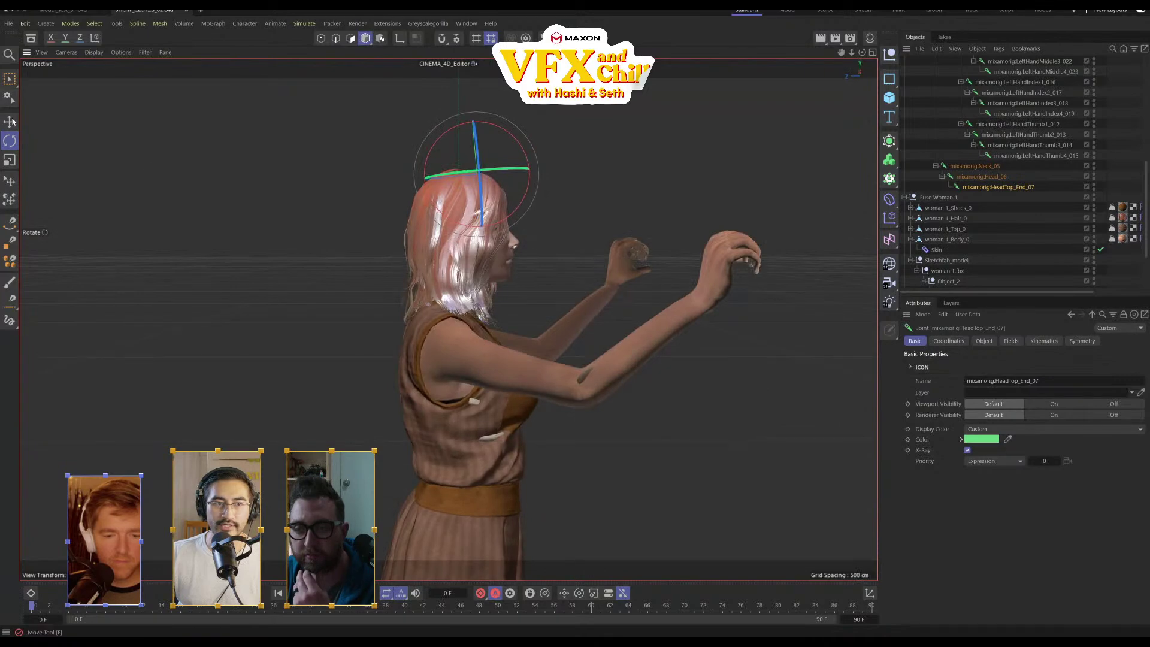
key("e")
left_click_drag(454, 181, 406, 184)
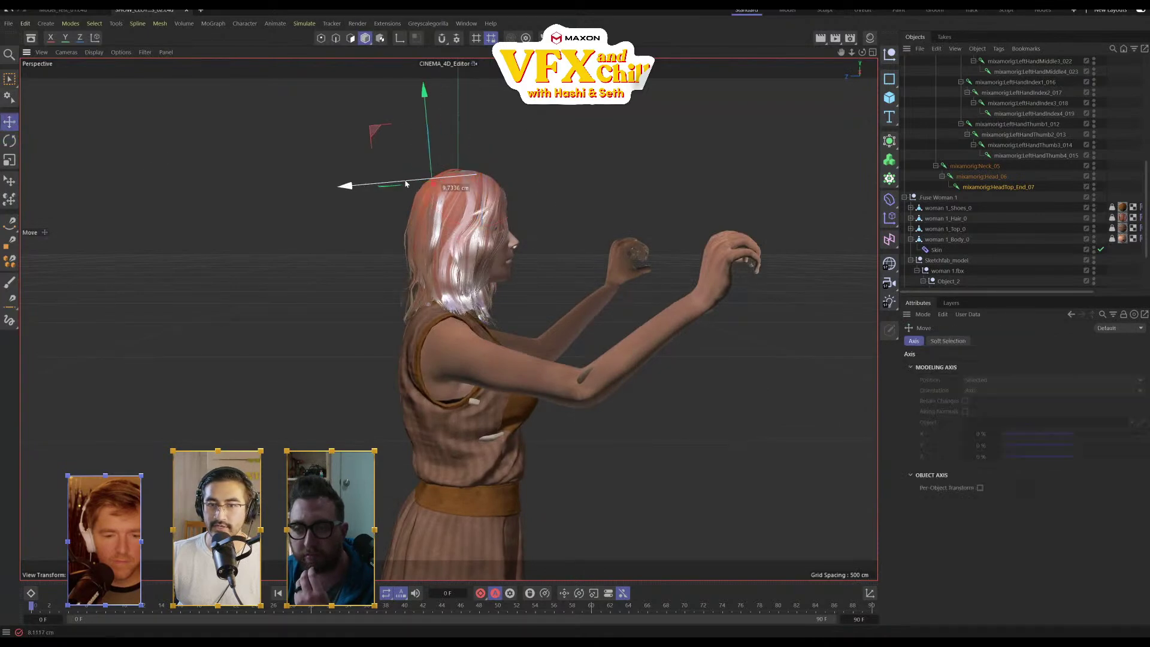
left_click(977, 177)
left_click_drag(410, 280, 307, 299)
key("ctrl+z")
Add a goal to the IK tag on the hips joint and set its dynamics gravity to -1.7 cm
scroll(1067, 150, "up", 8)
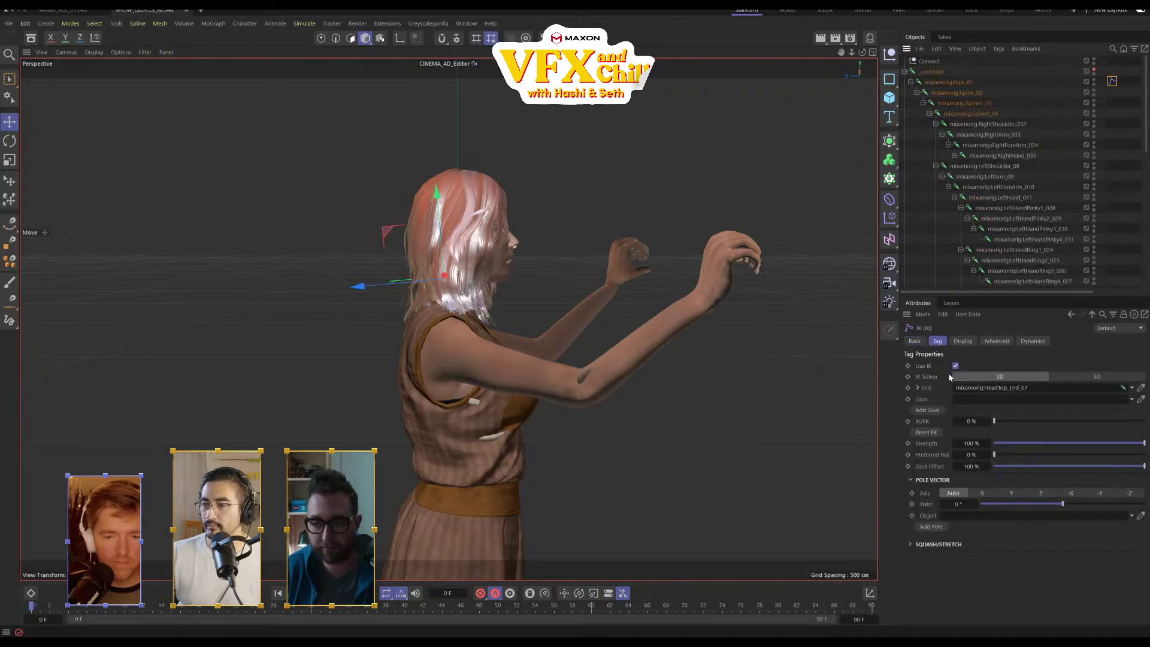
left_click(929, 410)
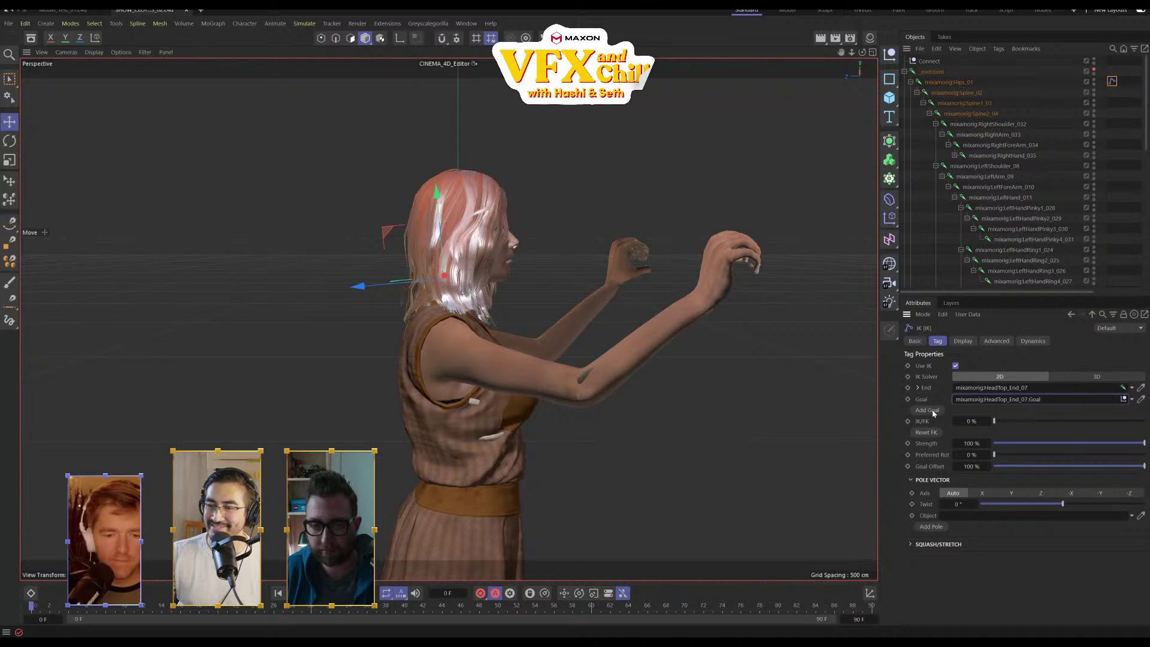
left_click(1032, 341)
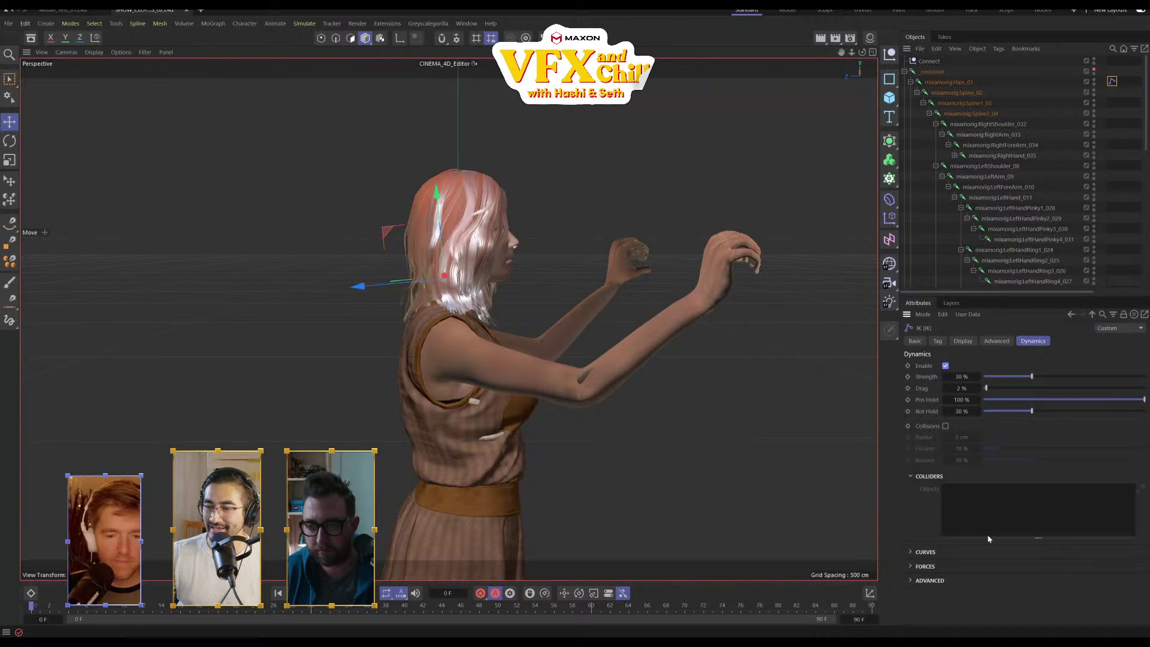
left_click(909, 566)
scroll(998, 537, "down", 1)
double_click(959, 527)
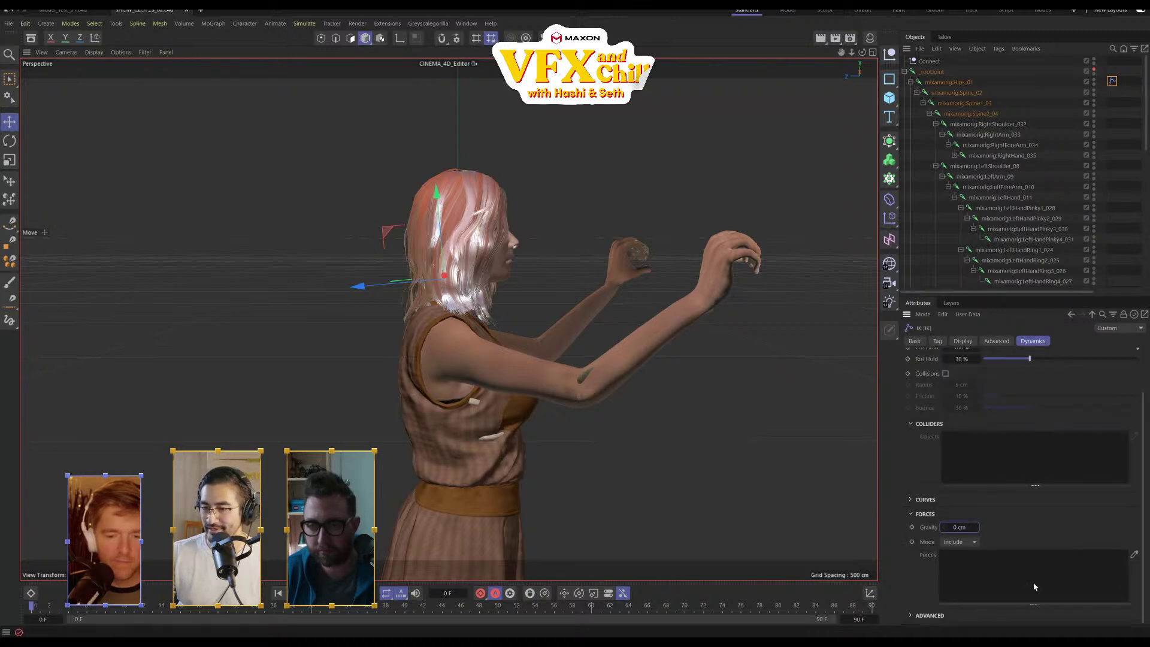
mouse_move(966, 528)
left_mouse_down()
mouse_move(981, 528)
mouse_move(959, 528)
left_mouse_up()
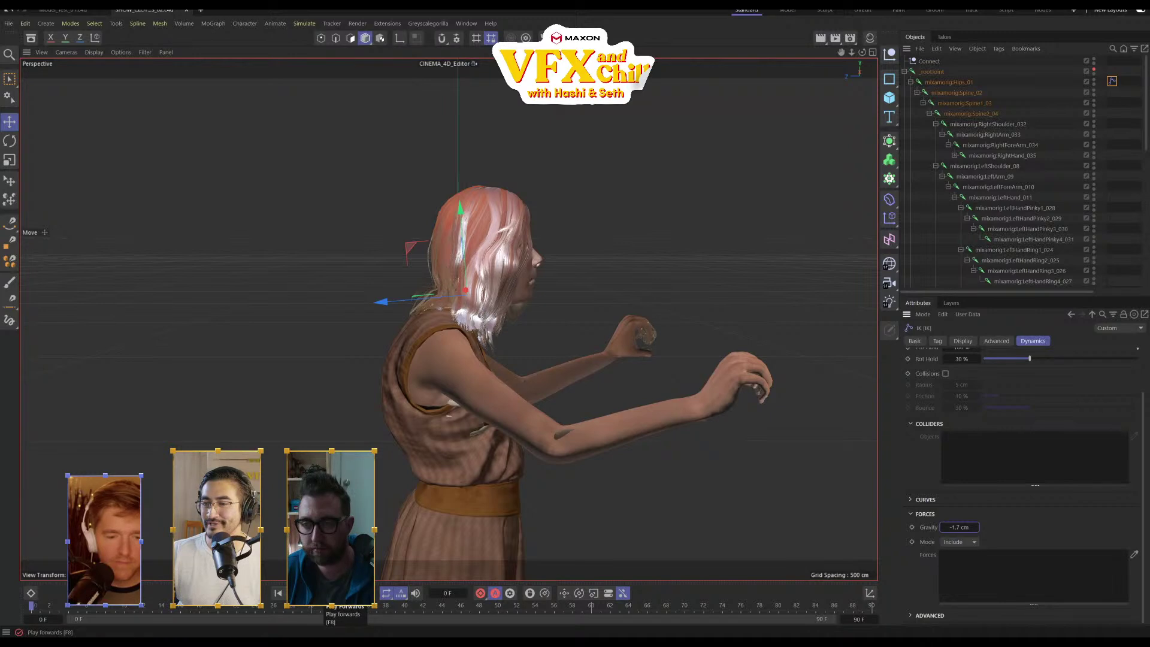
Play the timeline to check how the woman's upper body reacts to the IK dynamics
left_click(332, 593)
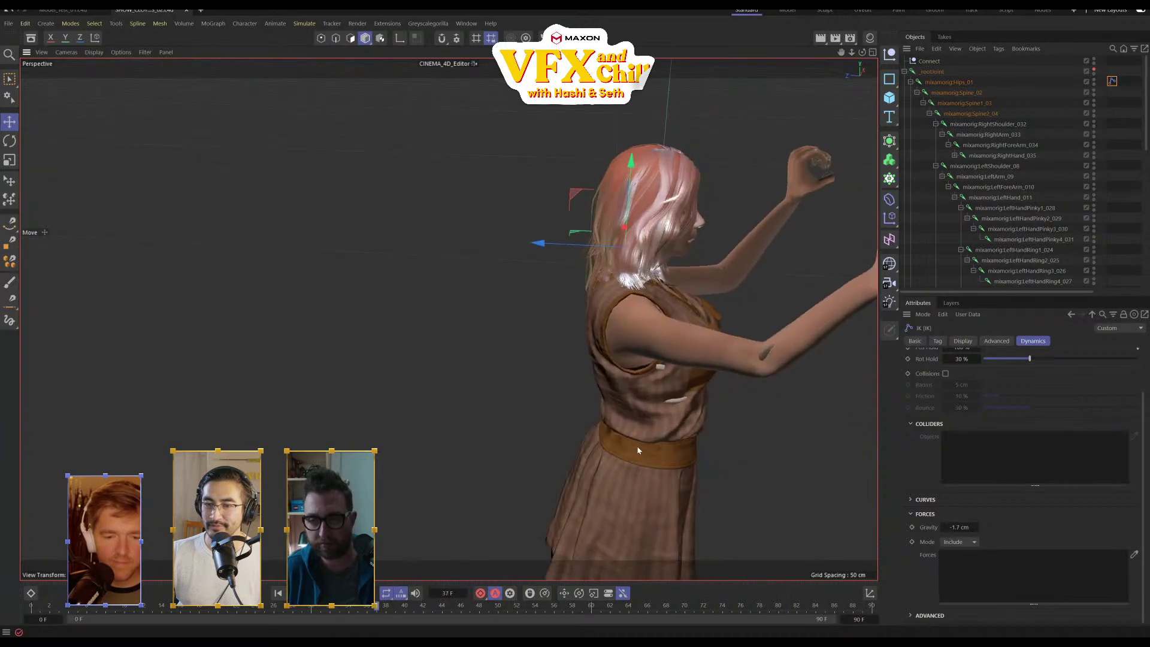
left_click(331, 593)
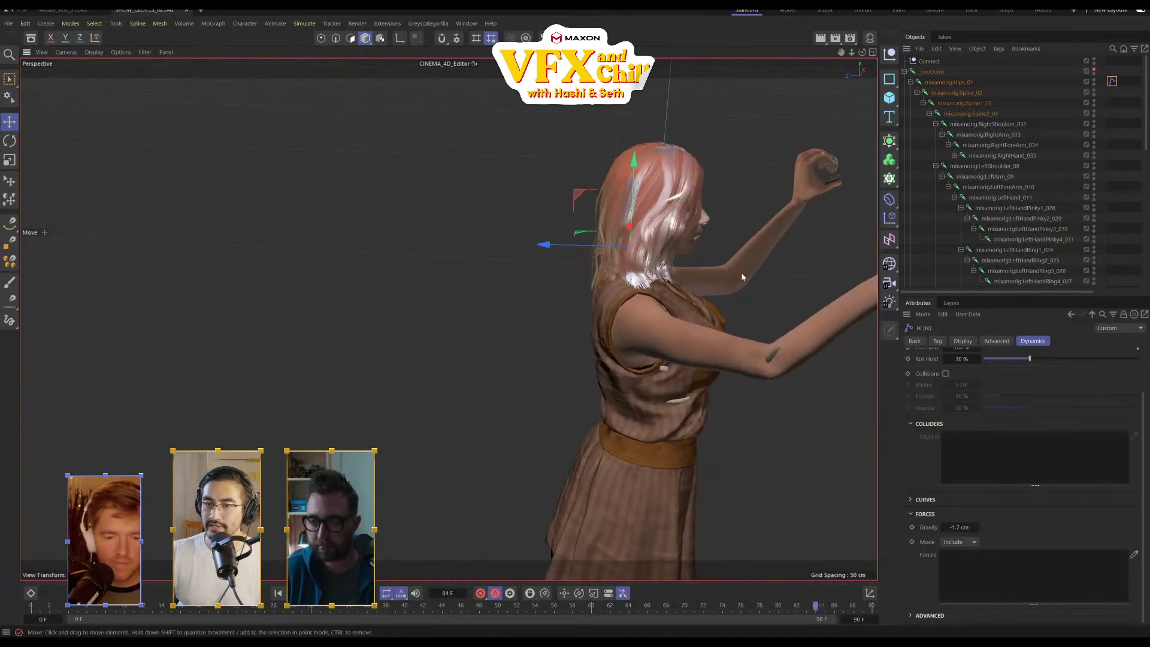
middle_click_drag(742, 277, 667, 380, "alt")
left_click_drag(667, 380, 667, 353, "alt")
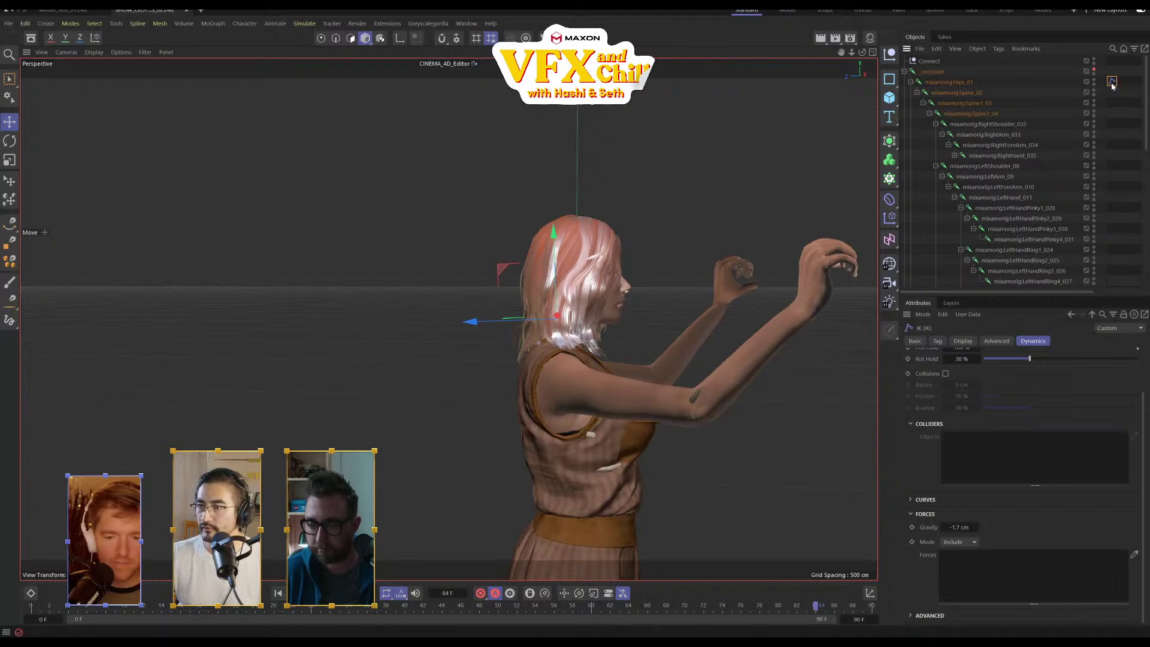
Examine the HeadTop_End_07 joint in the rig hierarchy and the dynamics settings of the hips' IK tag
scroll(1109, 275, "down", 6)
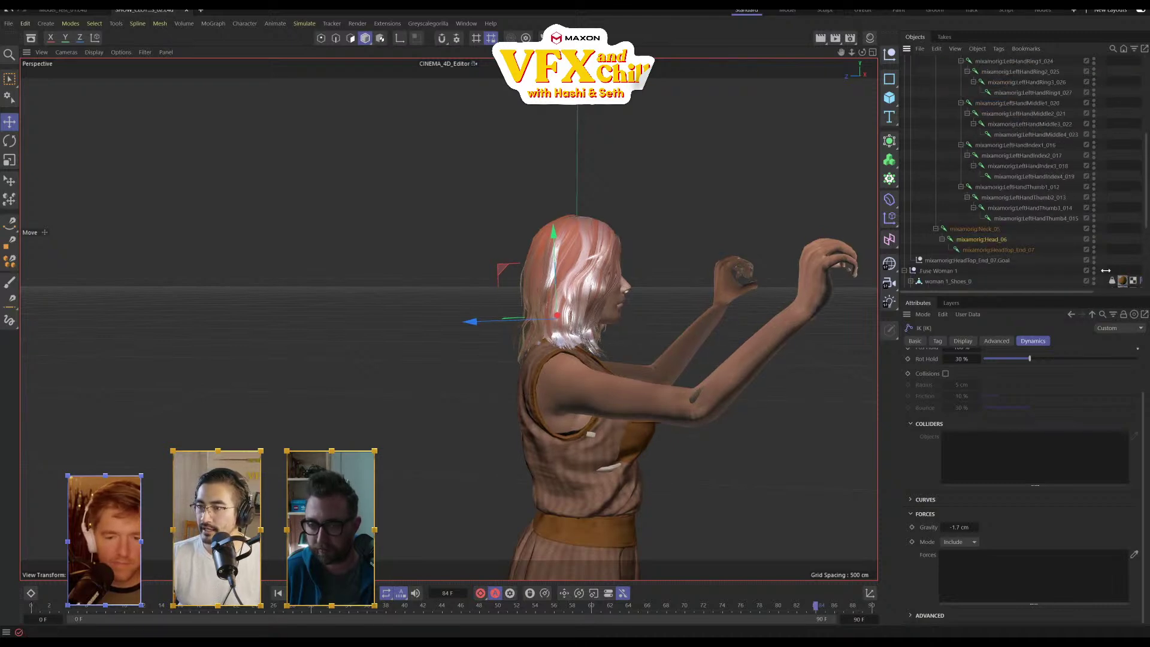
left_click(997, 251)
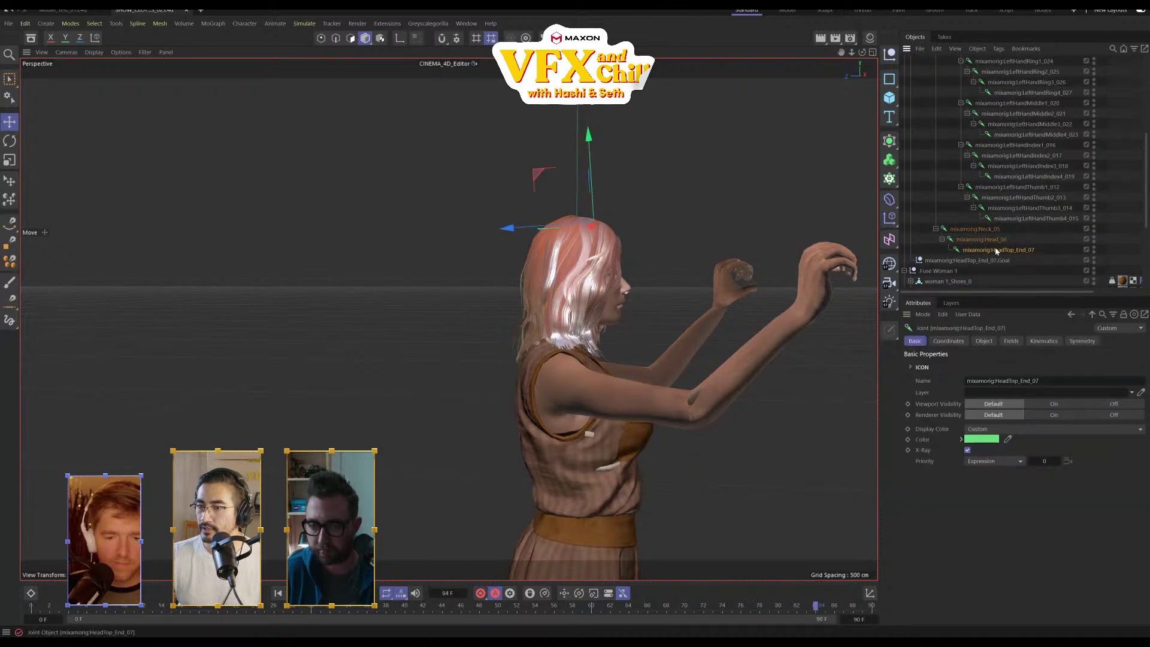
scroll(1089, 232, "up", 6)
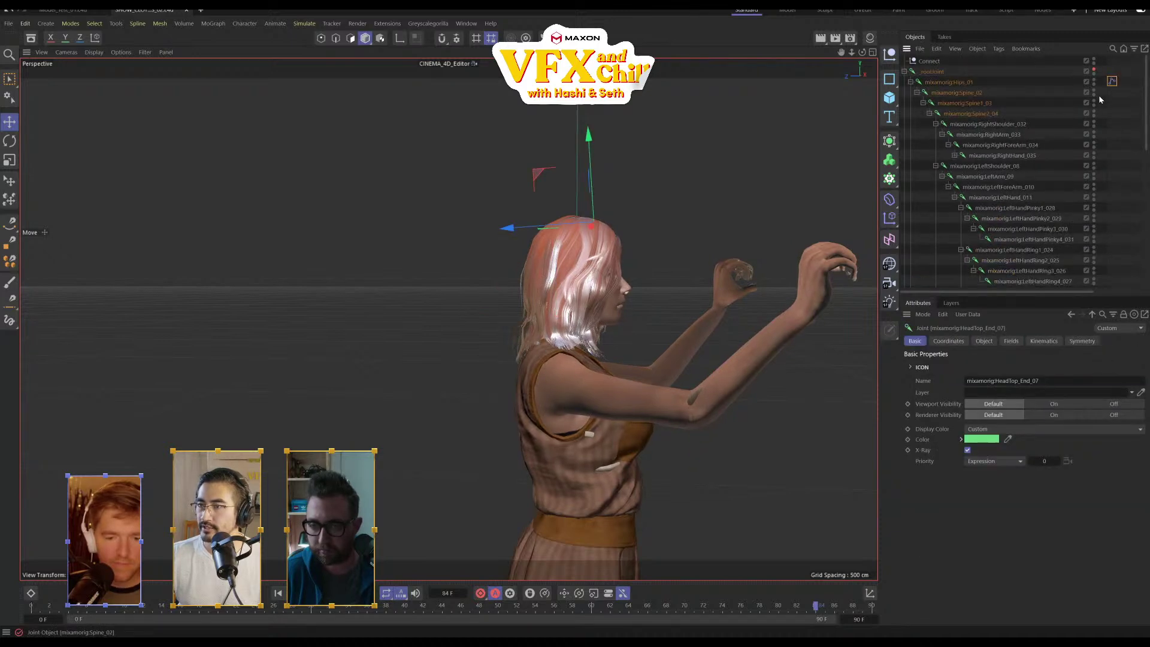
left_click(1112, 81)
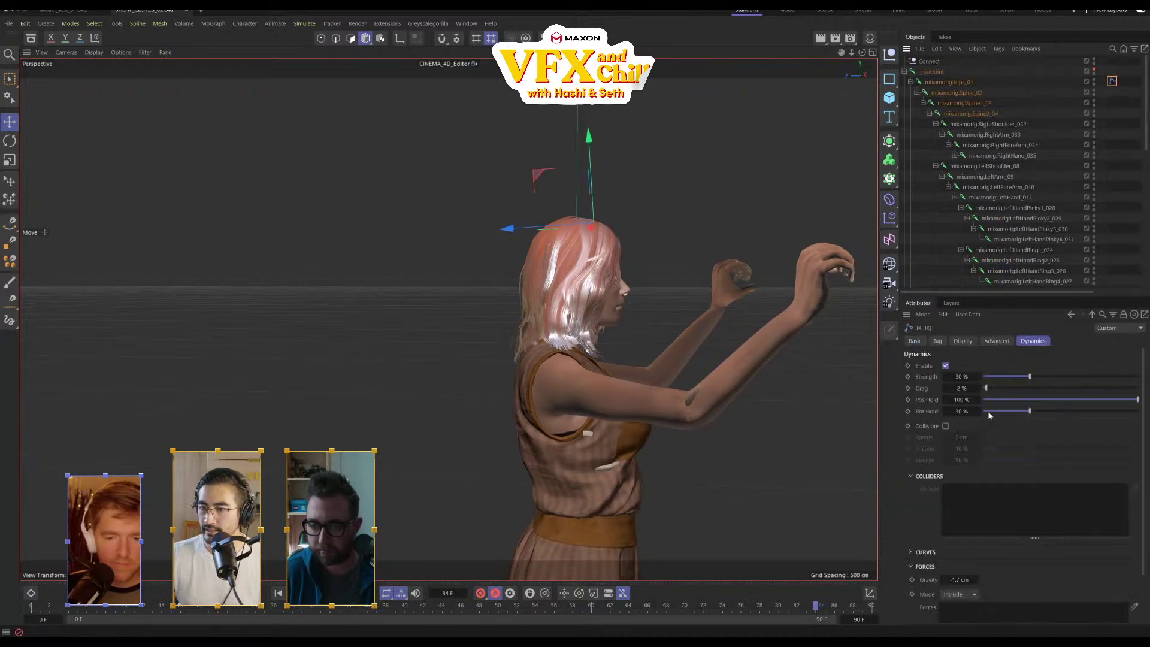
Create a null object and rename it HEAD TARGET
left_click(905, 72)
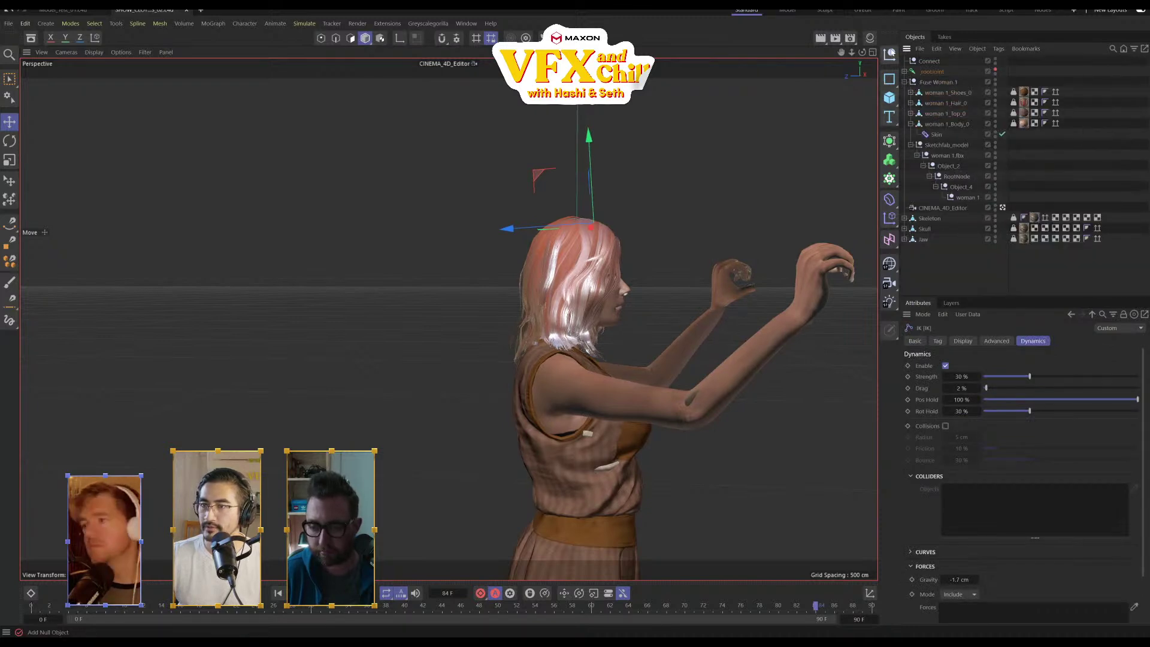
left_click(890, 55)
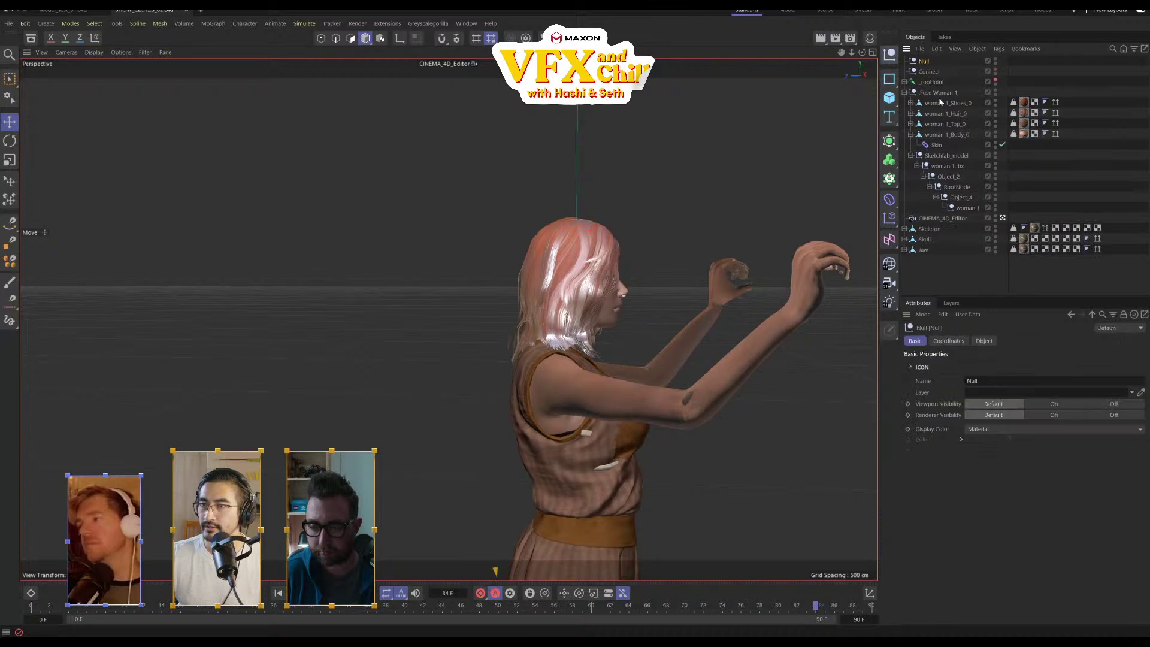
double_click(925, 62)
type("T")
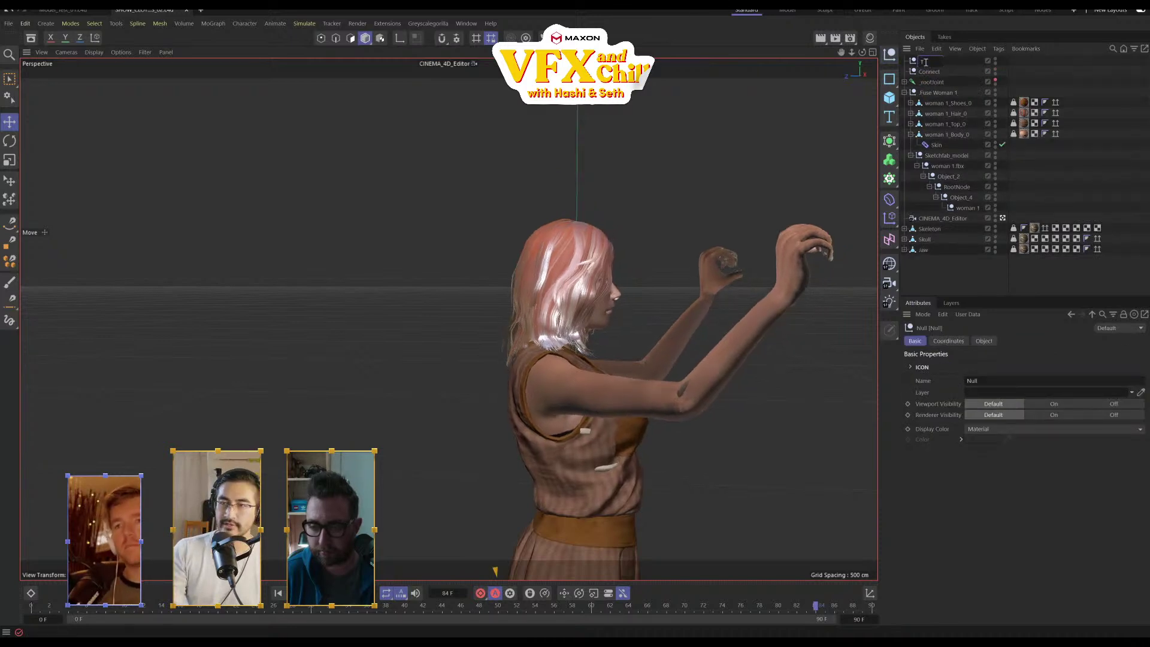
type("EAD TARG")
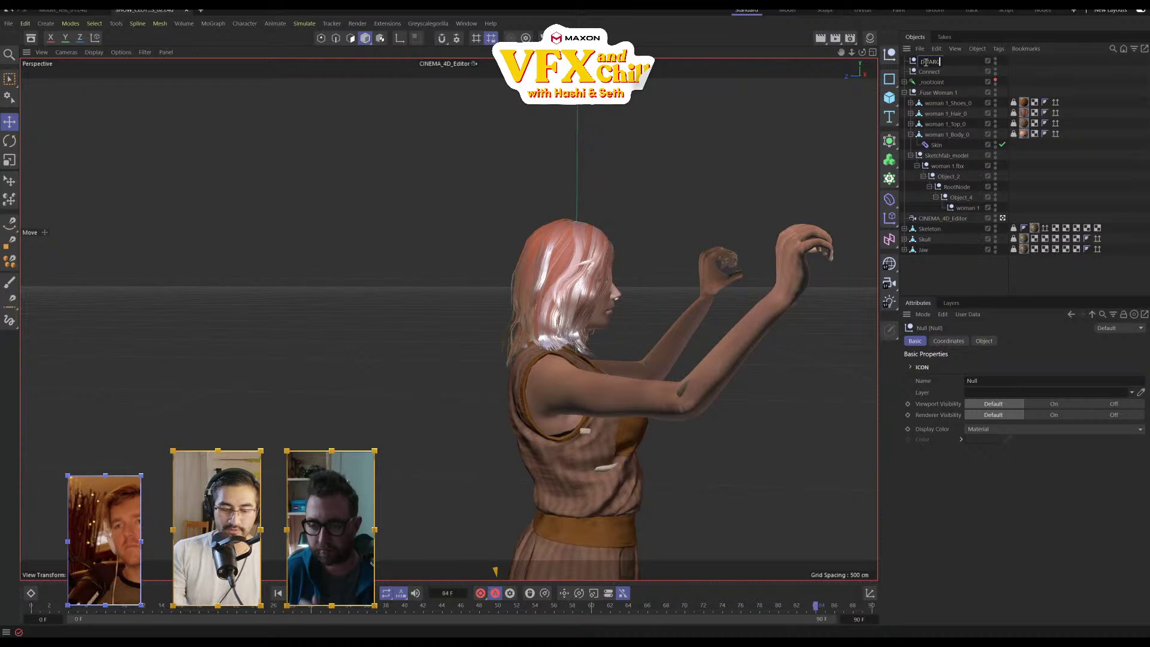
type("ET")
key("Return")
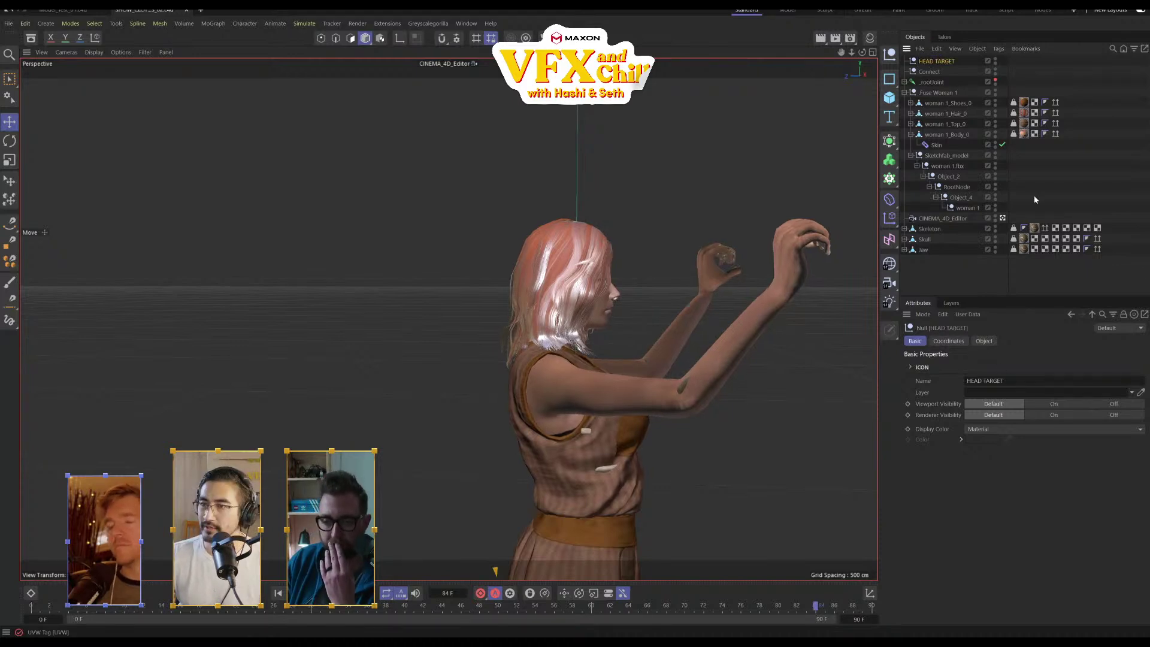
Raise the HEAD TARGET null from the floor to just above the woman's head
scroll(696, 384, "down", 3)
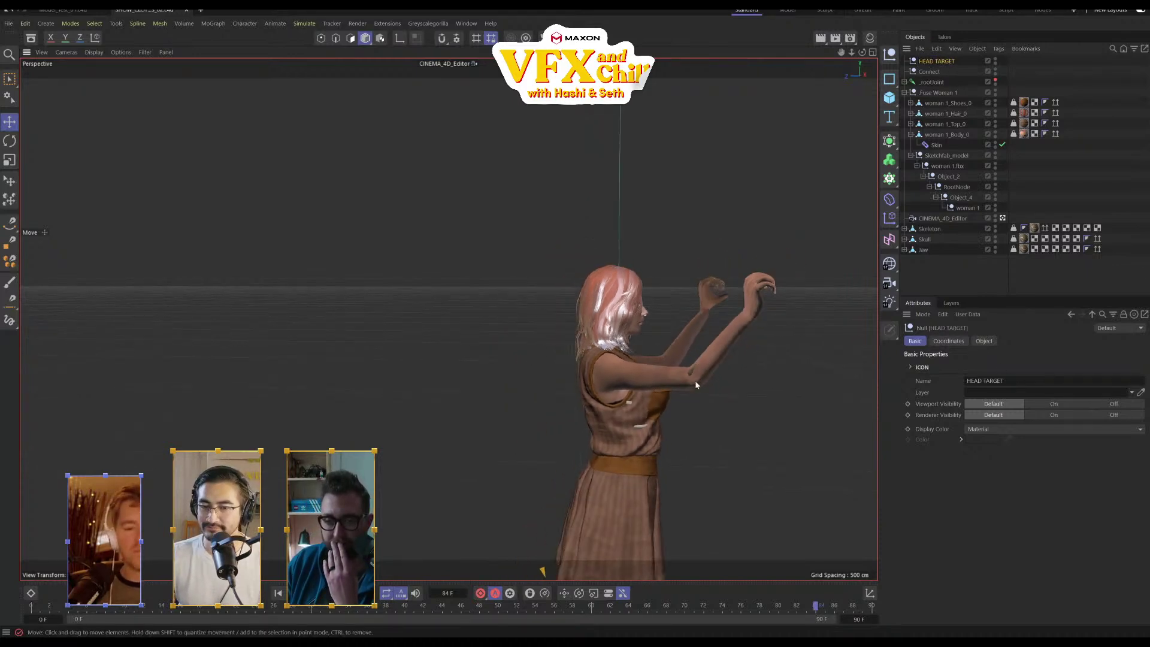
scroll(697, 384, "down", 4)
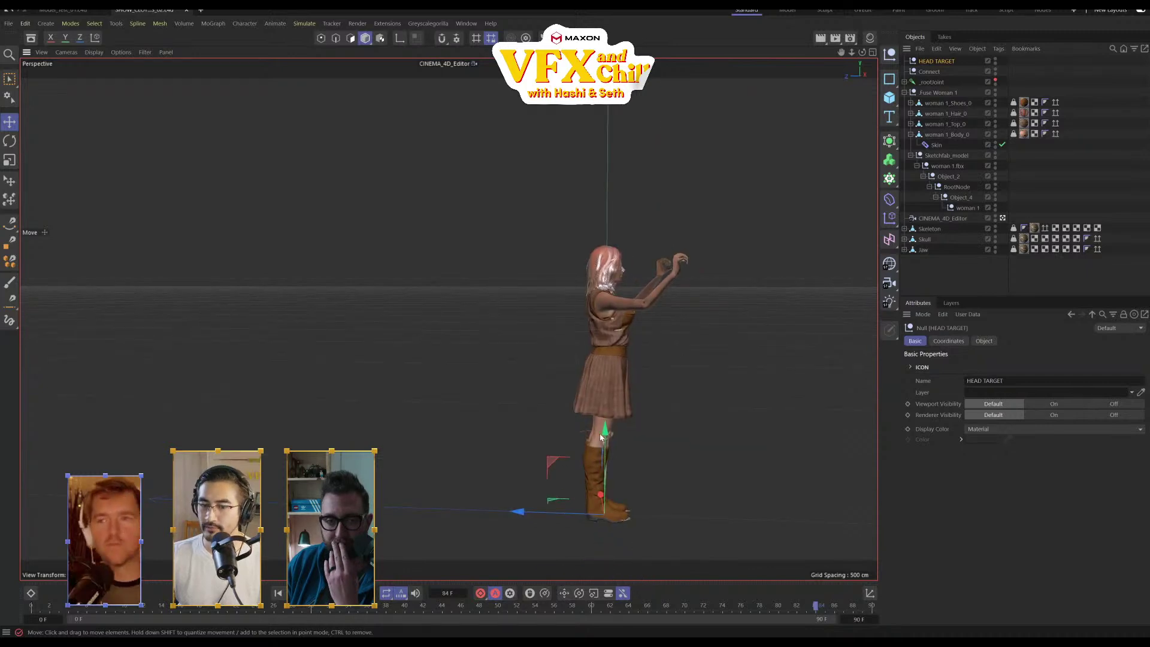
left_click_drag(601, 437, 664, 151)
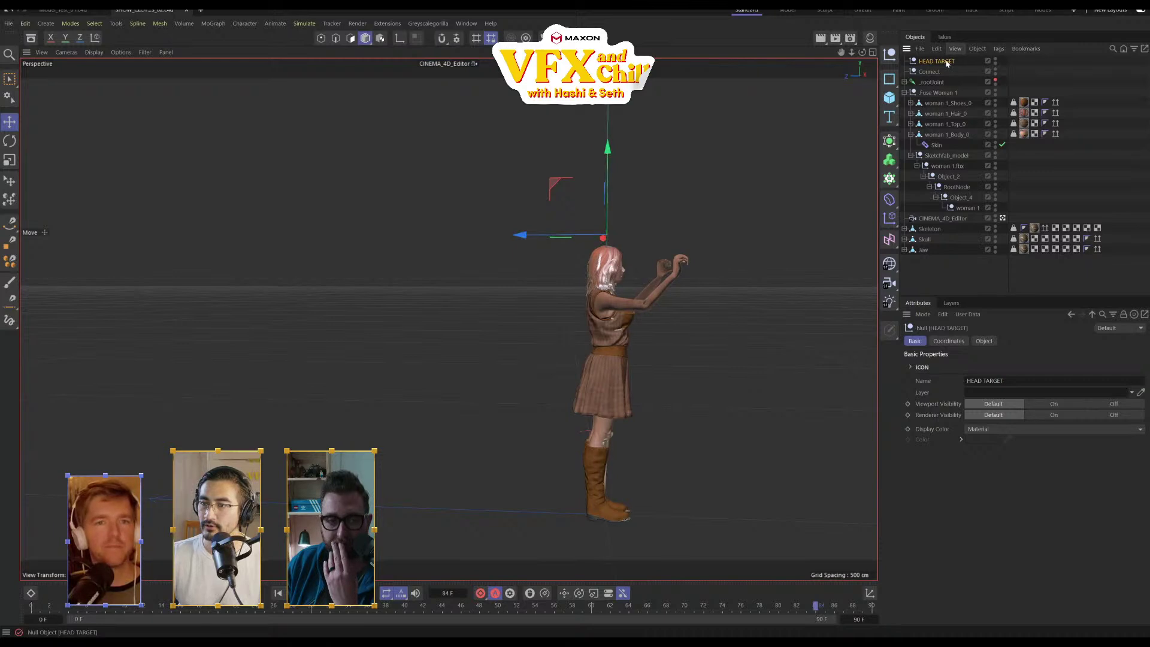
Assign HEAD TARGET as the goal of the IK tag on the hips joint
left_click(905, 82)
left_click(1112, 92)
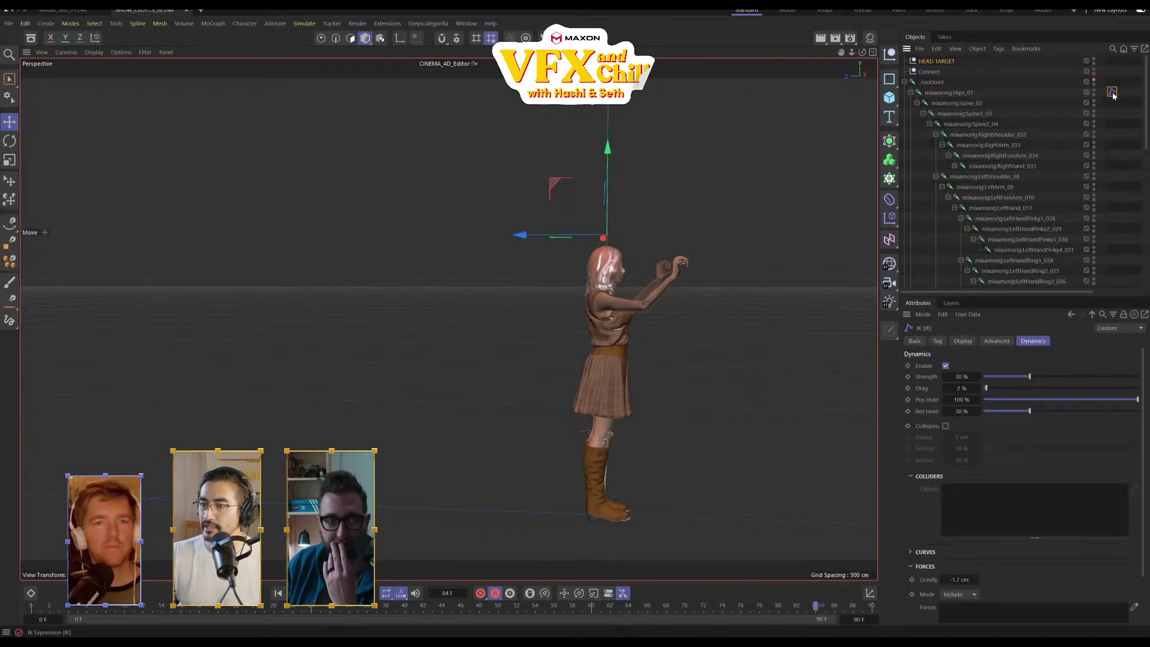
left_click(963, 341)
left_click(939, 341)
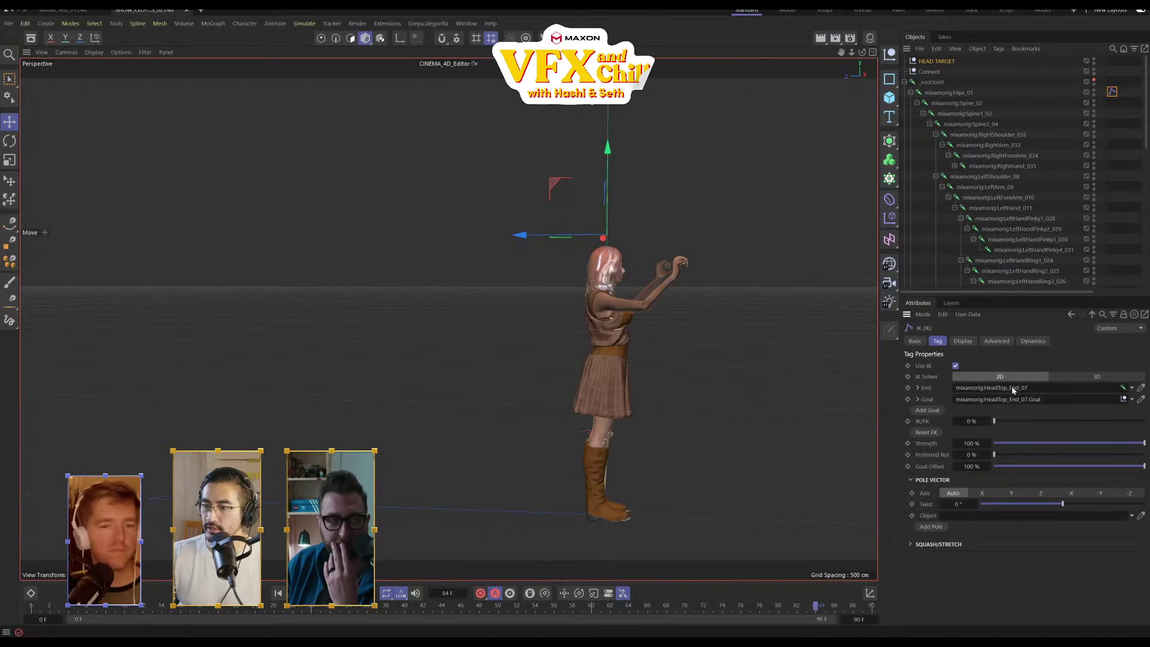
left_click_drag(925, 62, 1041, 401)
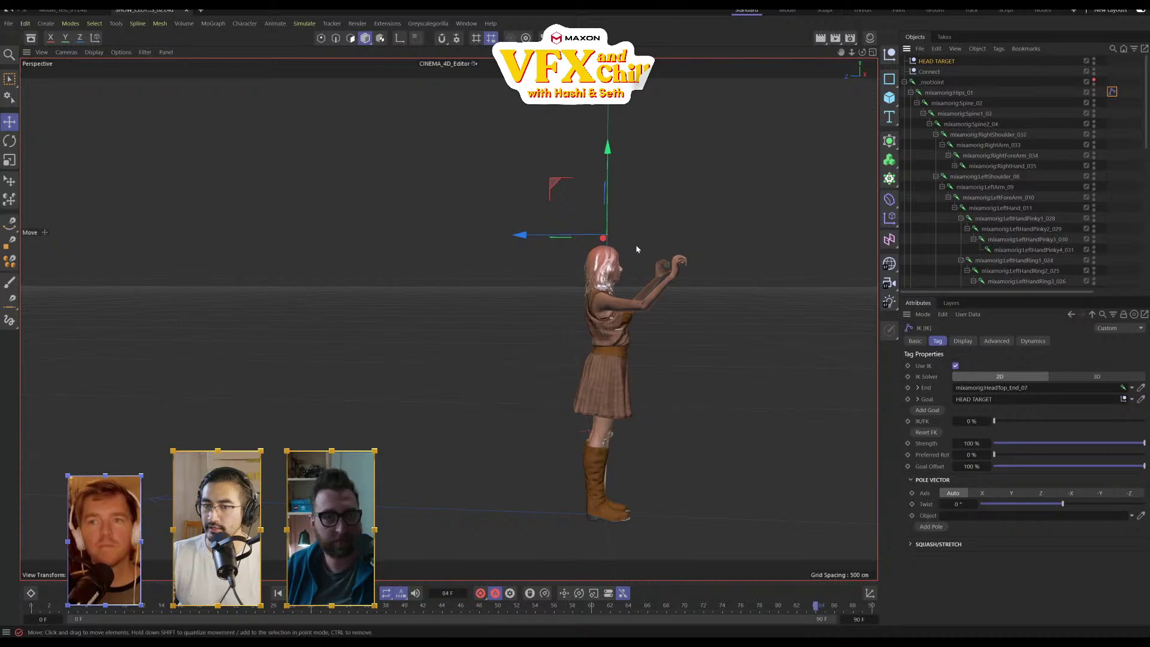
Raise HEAD TARGET and shift it slightly behind the head, playing the simulation from frame 0 to test the body's lean
left_click_drag(573, 235, 617, 123)
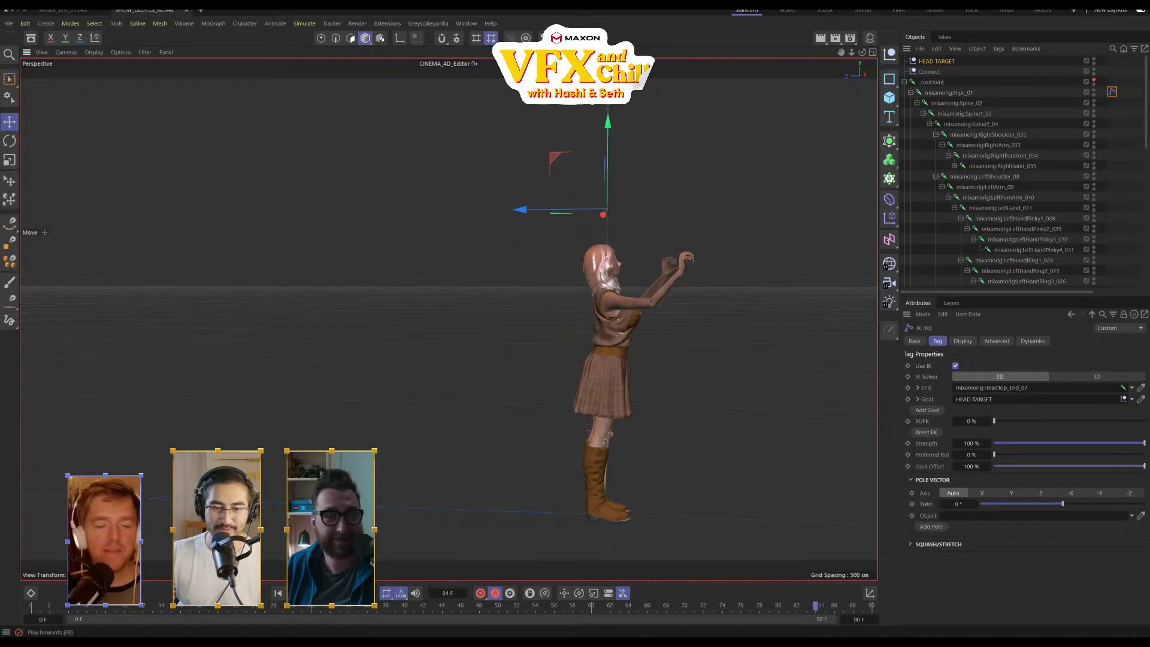
left_click(324, 593)
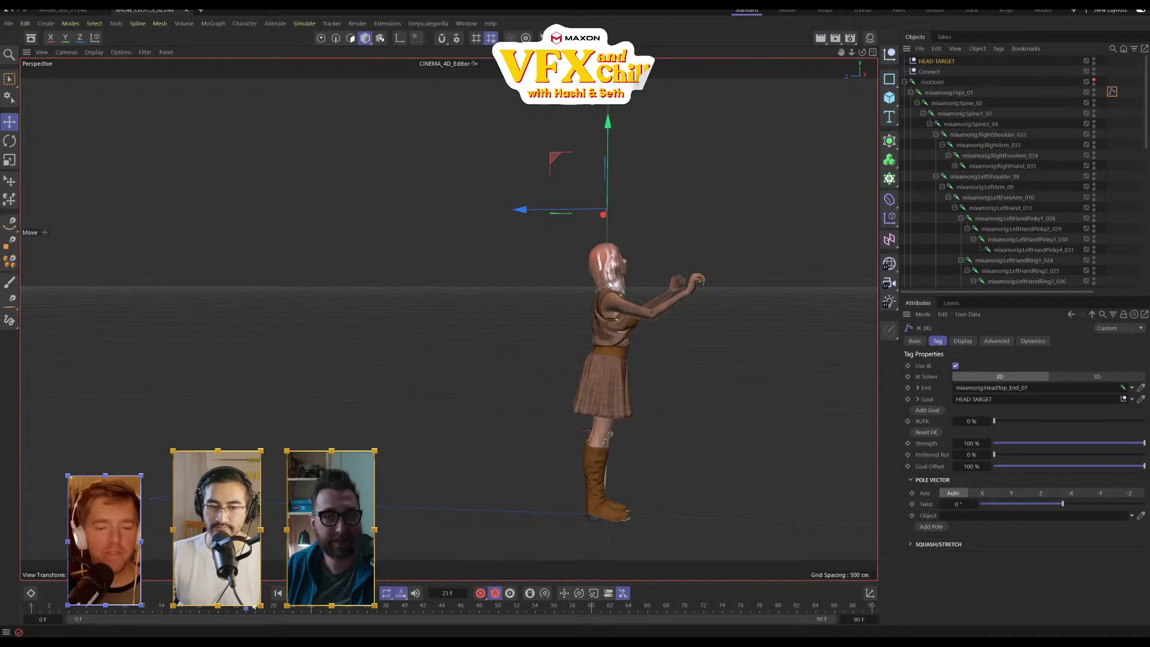
left_click_drag(253, 605, 30, 623)
right_click_drag(423, 236, 611, 222, "alt")
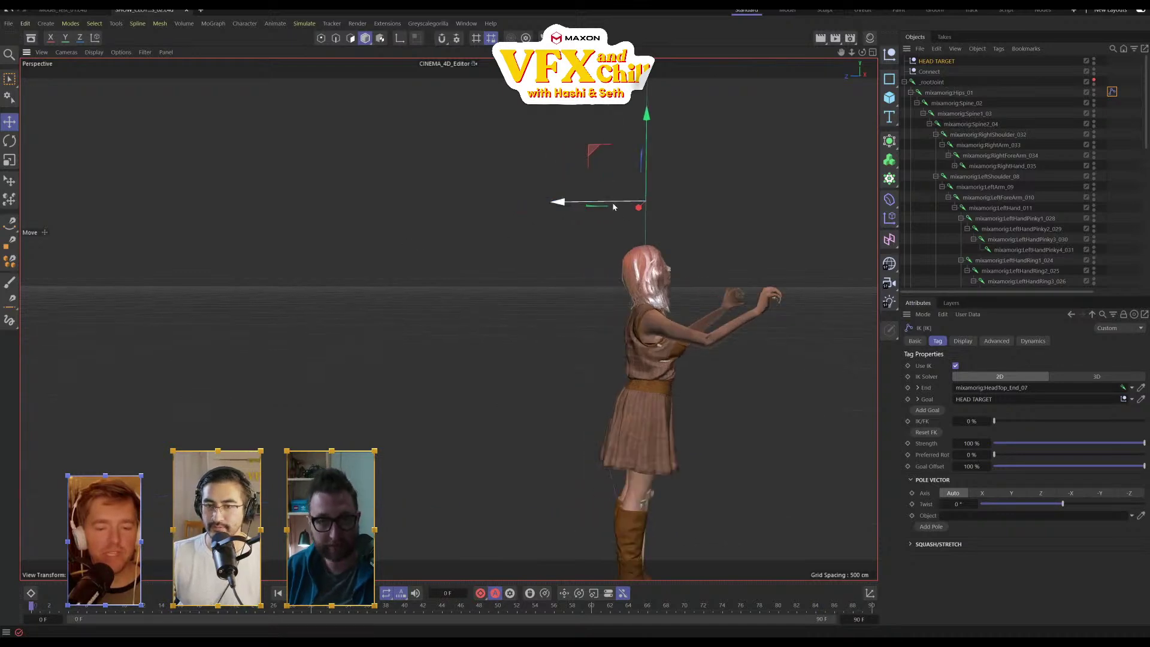
left_click_drag(613, 207, 582, 204)
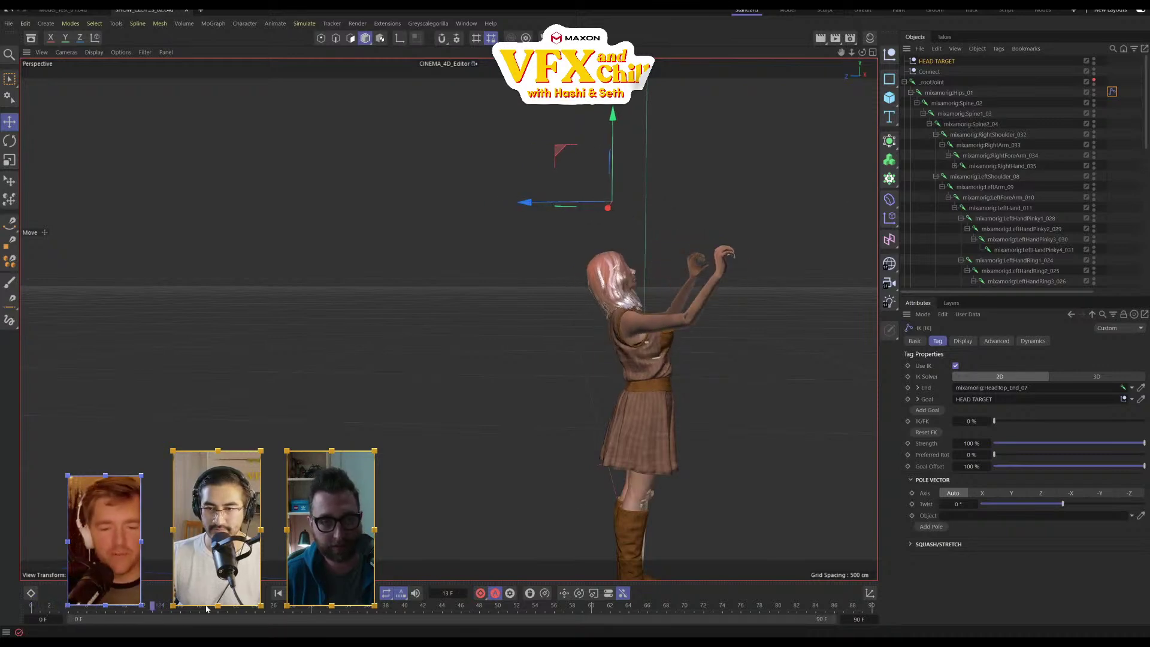
scroll(750, 296, "up", 2)
scroll(750, 296, "up", 2)
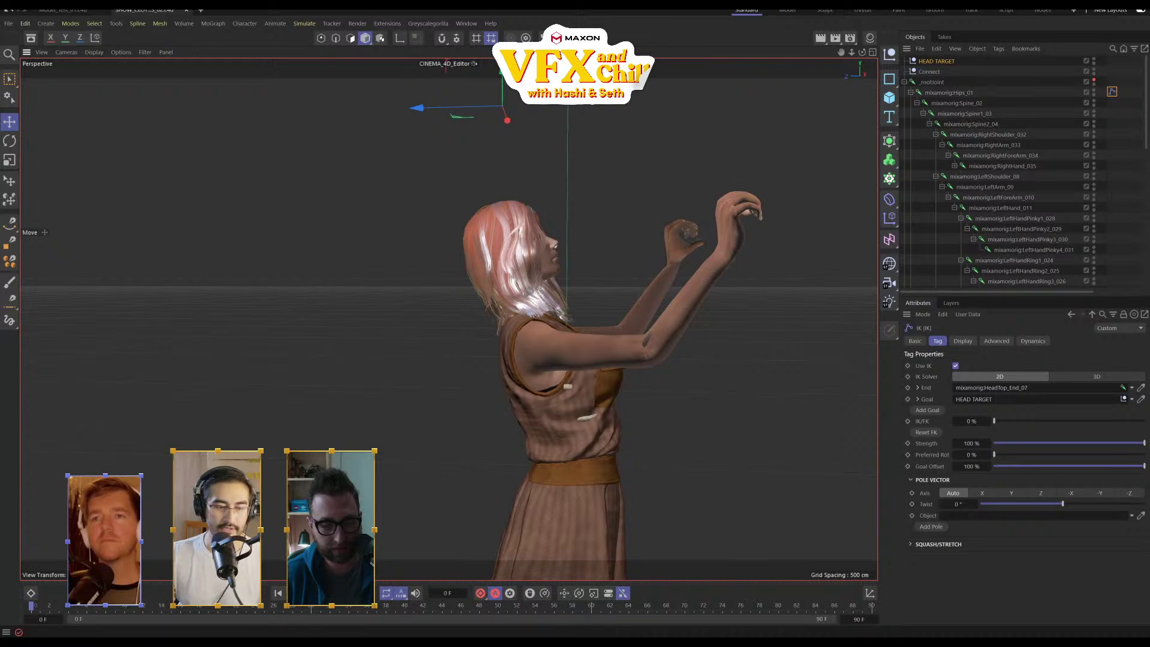
Add a sphere and scale it down to about 4% of its original size
left_click(892, 102)
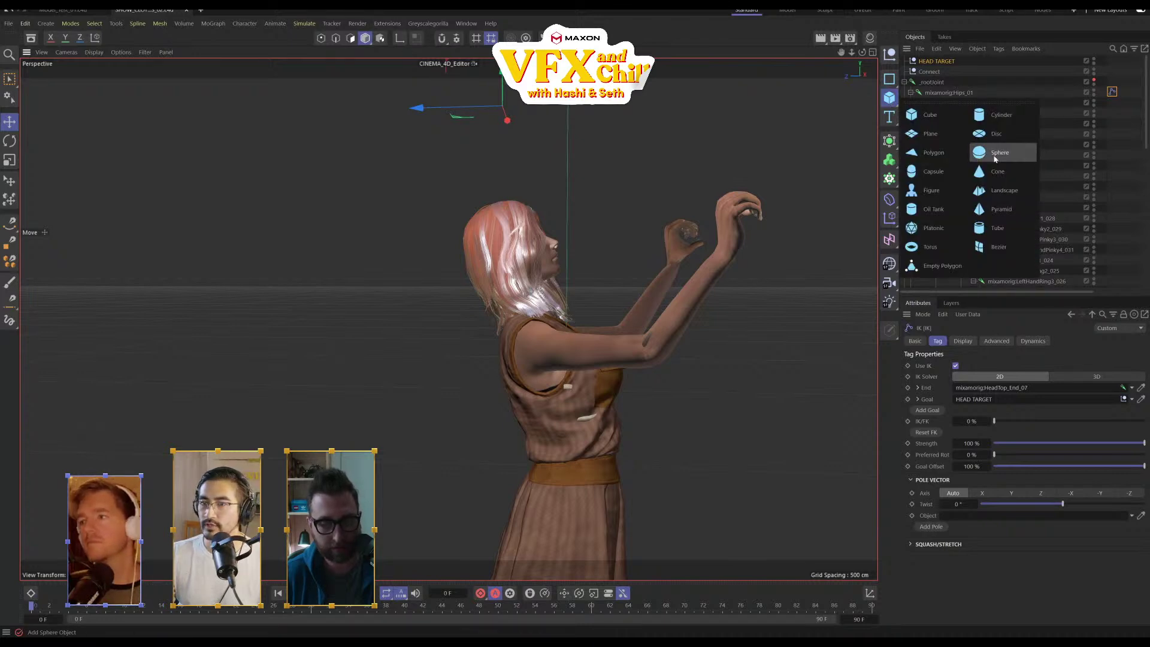
left_click(996, 154)
scroll(602, 307, "down", 5)
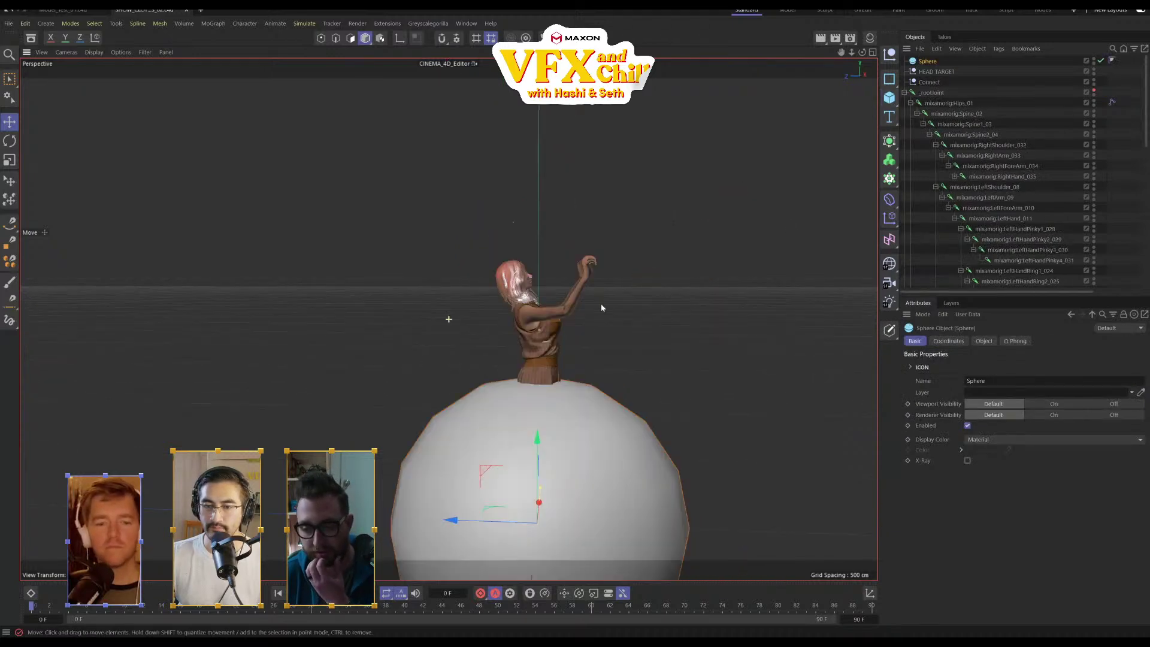
scroll(526, 392, "up", 2)
left_click(9, 160)
left_click_drag(605, 357, 354, 444)
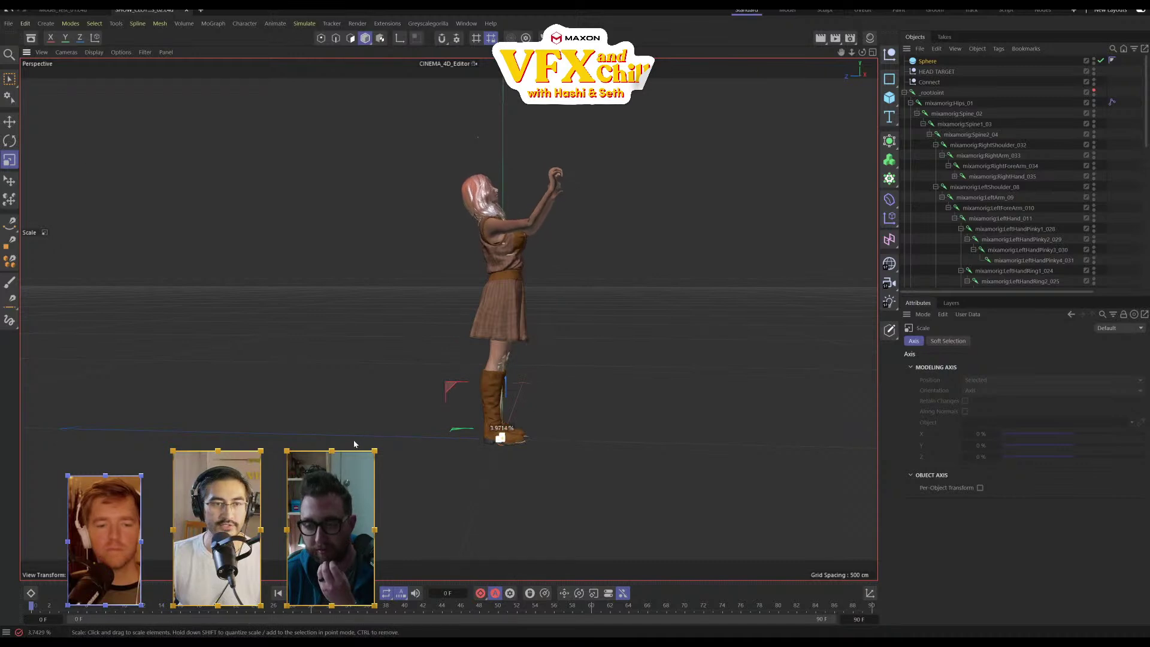
Raise the small sphere about 175 cm and position it in front of the face, between the woman's hands
key("e")
left_click_drag(503, 413, 564, 106)
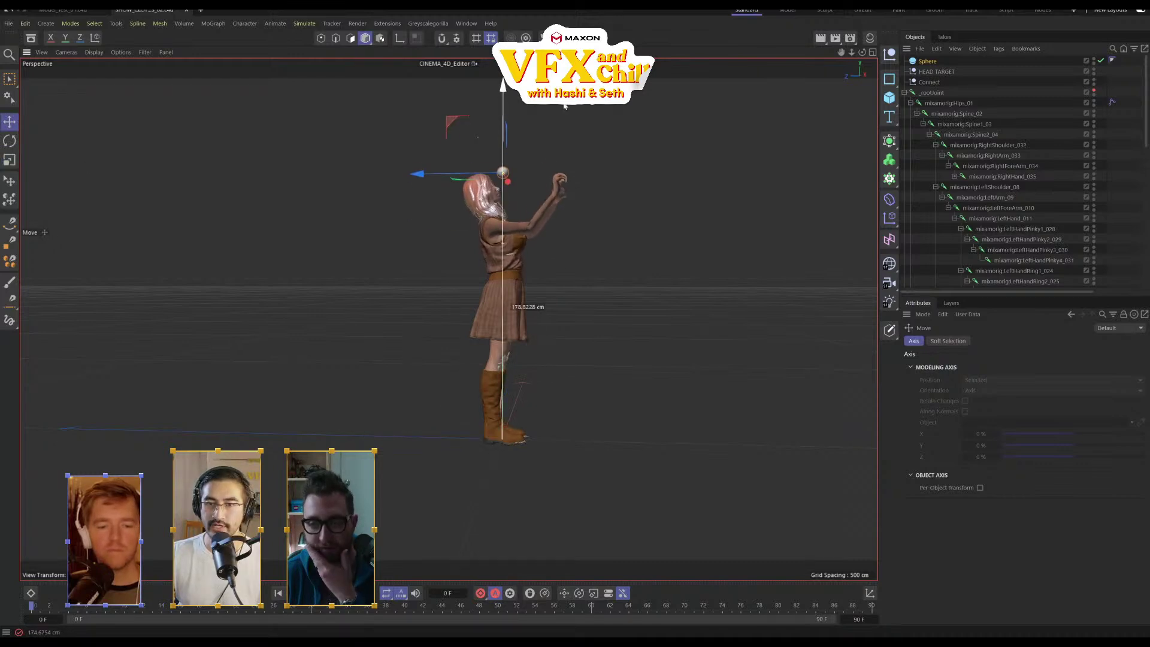
left_click_drag(578, 159, 575, 282, "alt")
scroll(565, 252, "up", 3)
left_click_drag(526, 240, 533, 251)
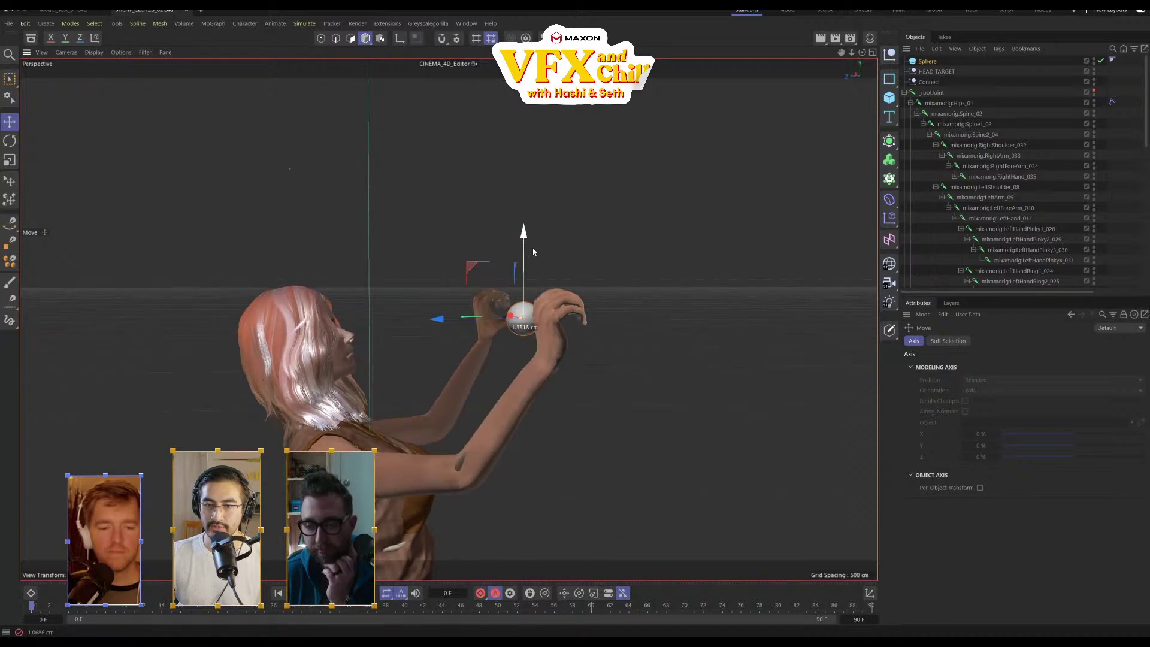
Make the small sphere an editable polygon object and rename it LEFT HAND TARGET
scroll(533, 251, "up", 5)
left_click_drag(631, 346, 794, 214, "alt")
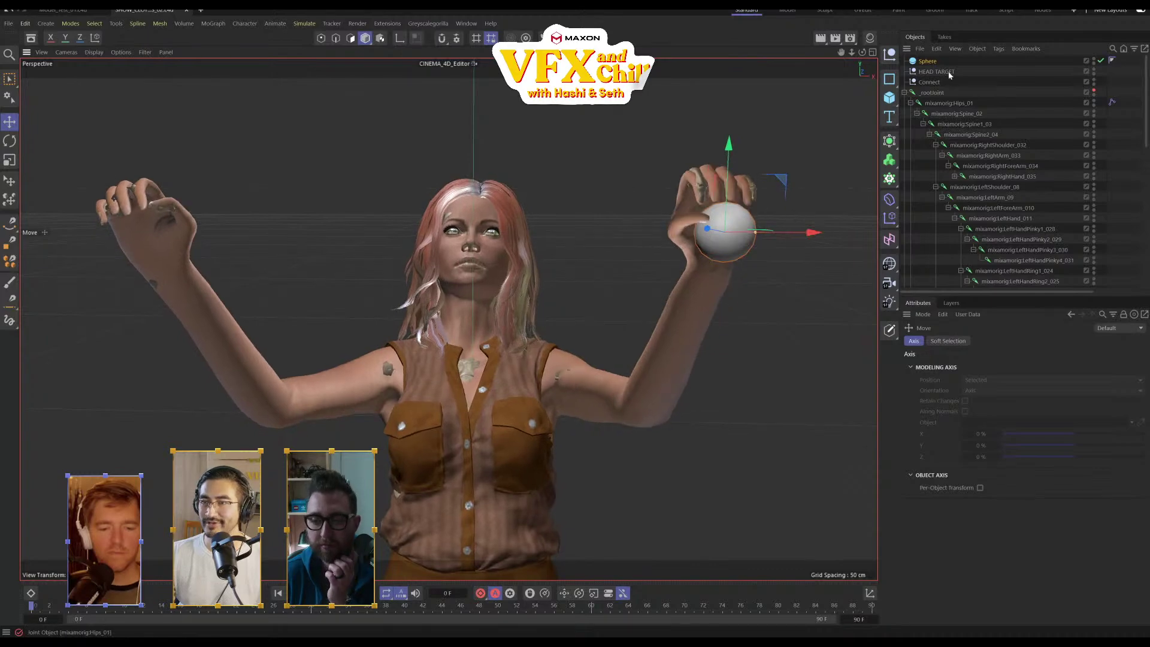
double_click(929, 61)
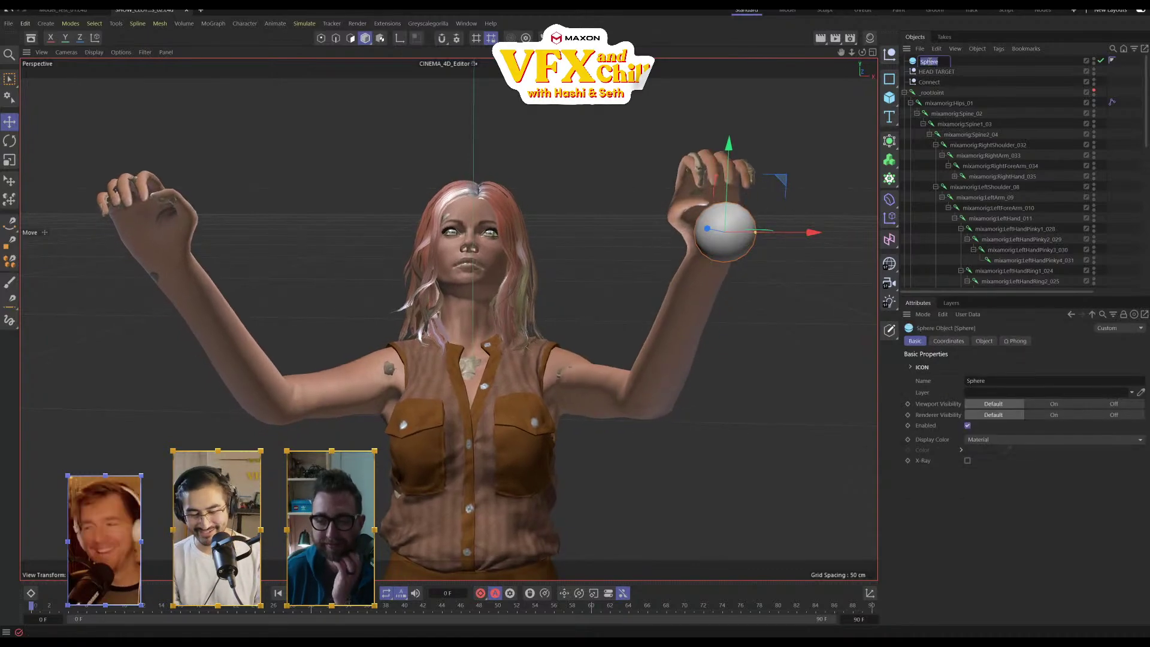
key("BackSpace")
key("Escape")
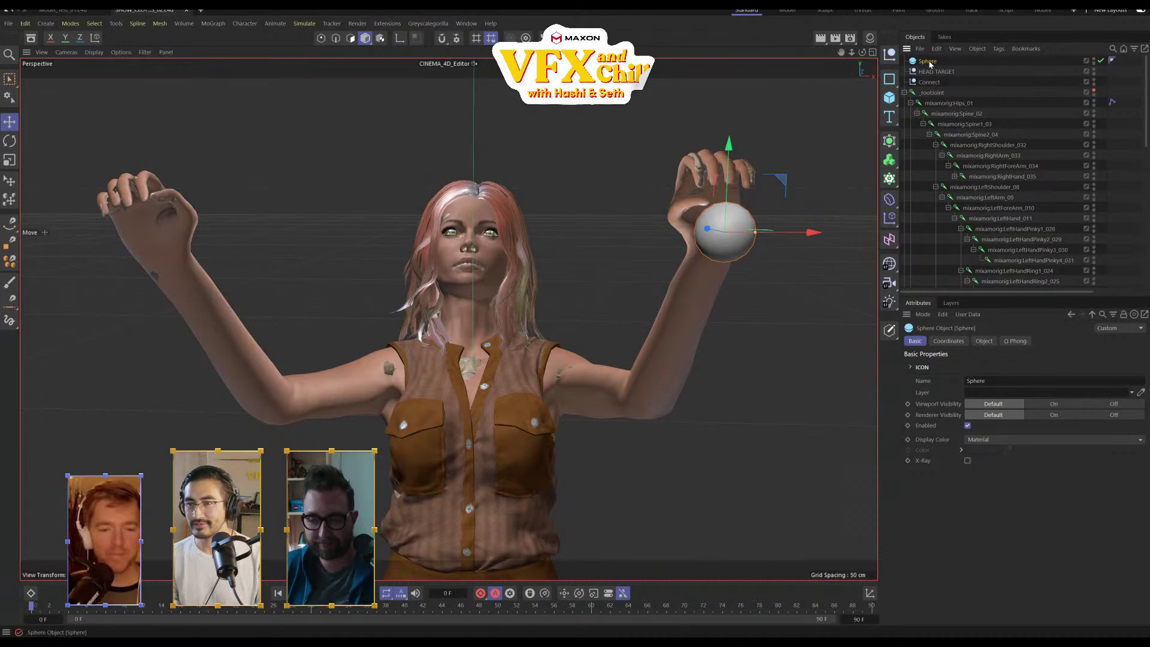
key("c")
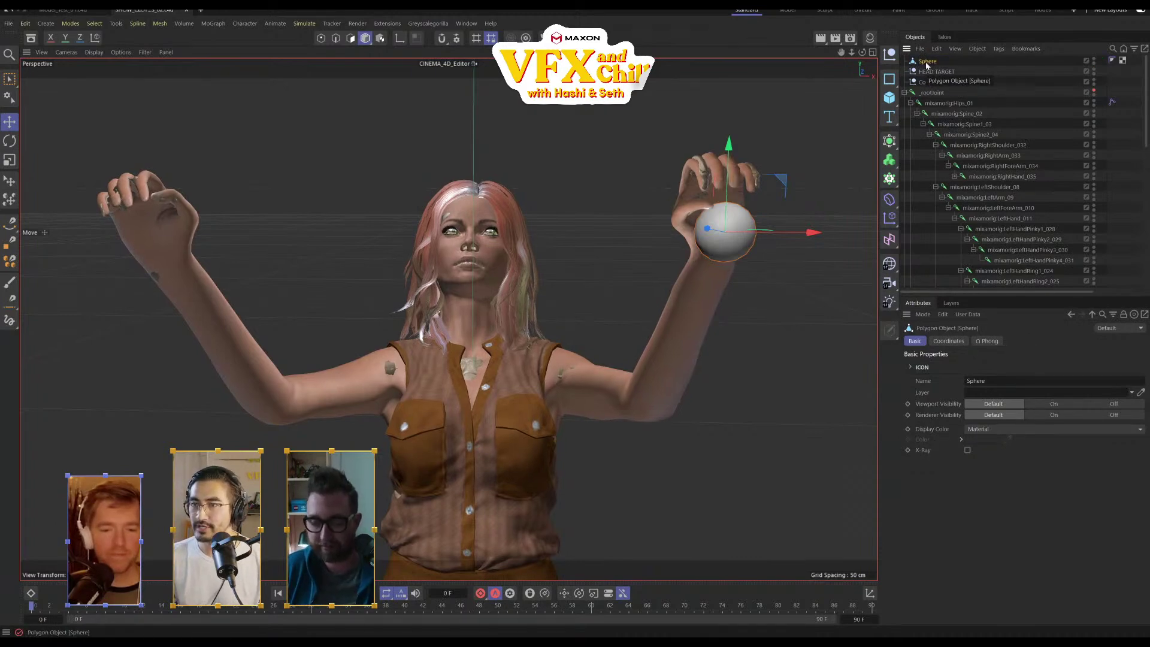
double_click(929, 62)
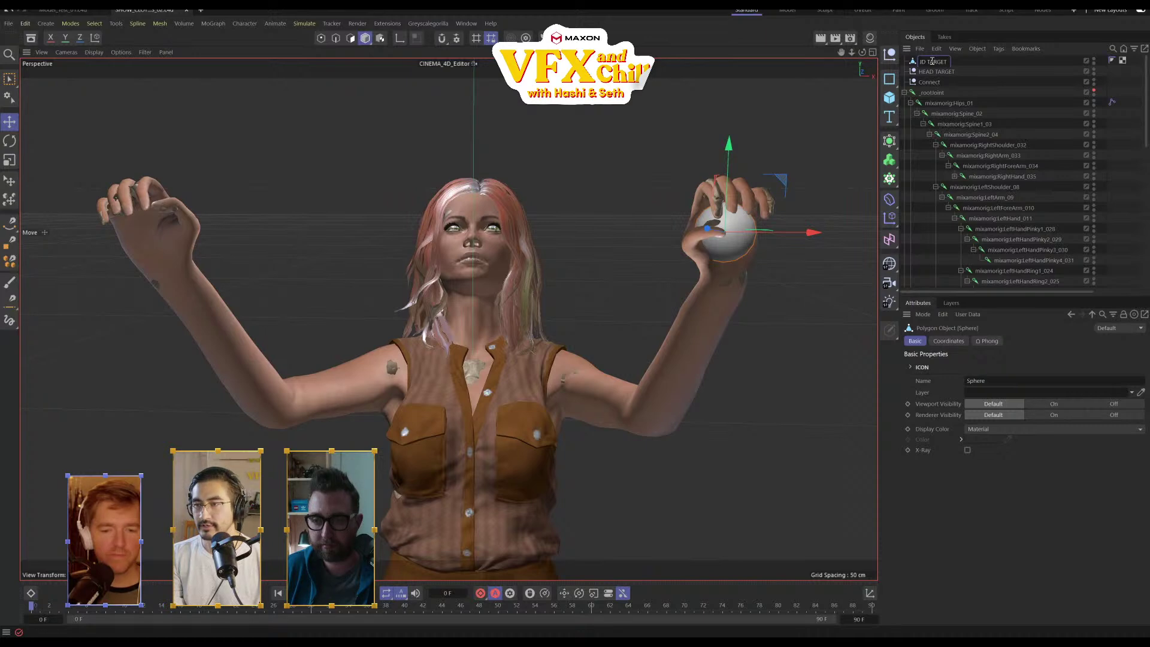
type("LEFT HAND TARGET")
key("Return")
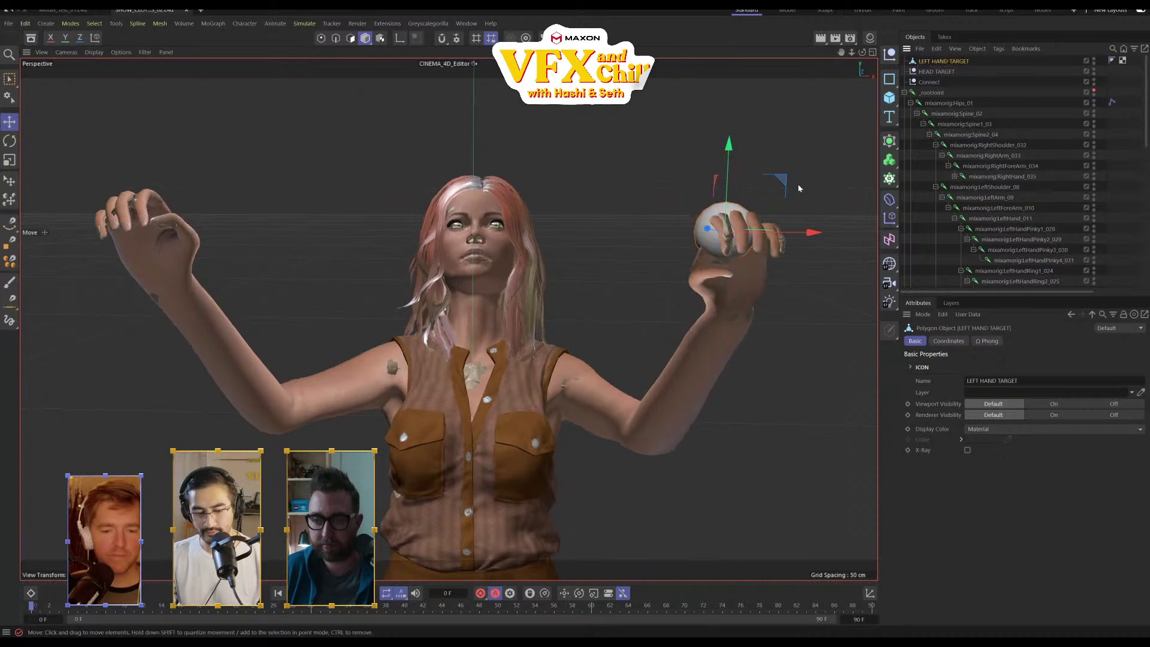
Duplicate LEFT HAND TARGET across to the woman's other hand and name the copy RIGHT HAND TARGET
left_click_drag(813, 234, 235, 230, "ctrl")
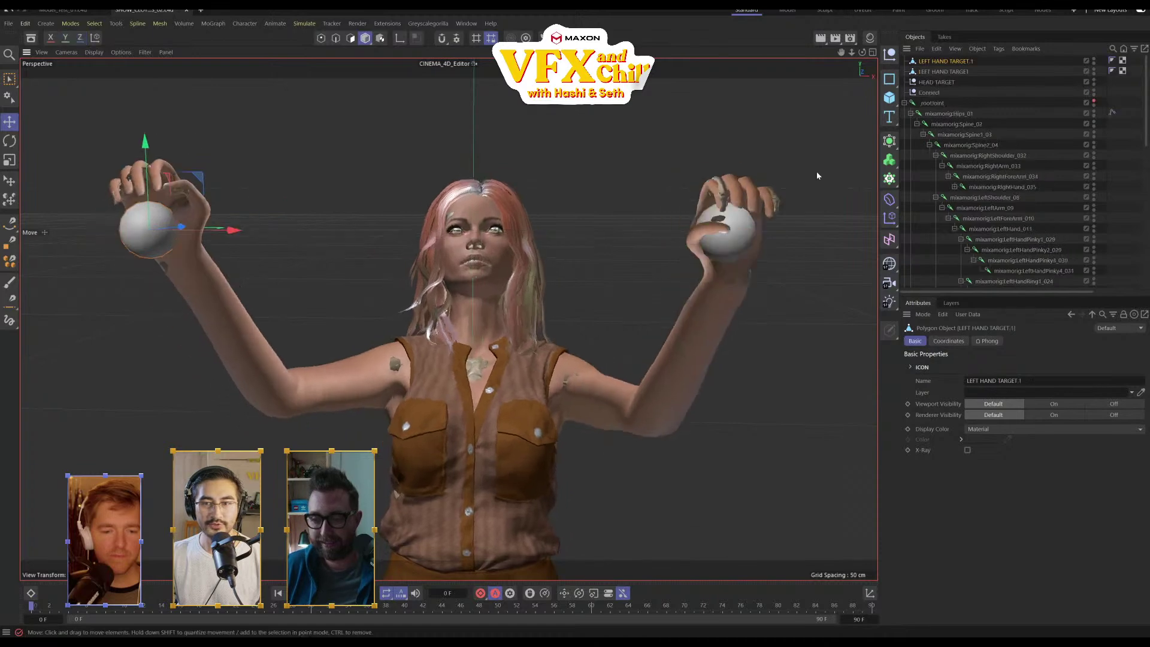
double_click(935, 61)
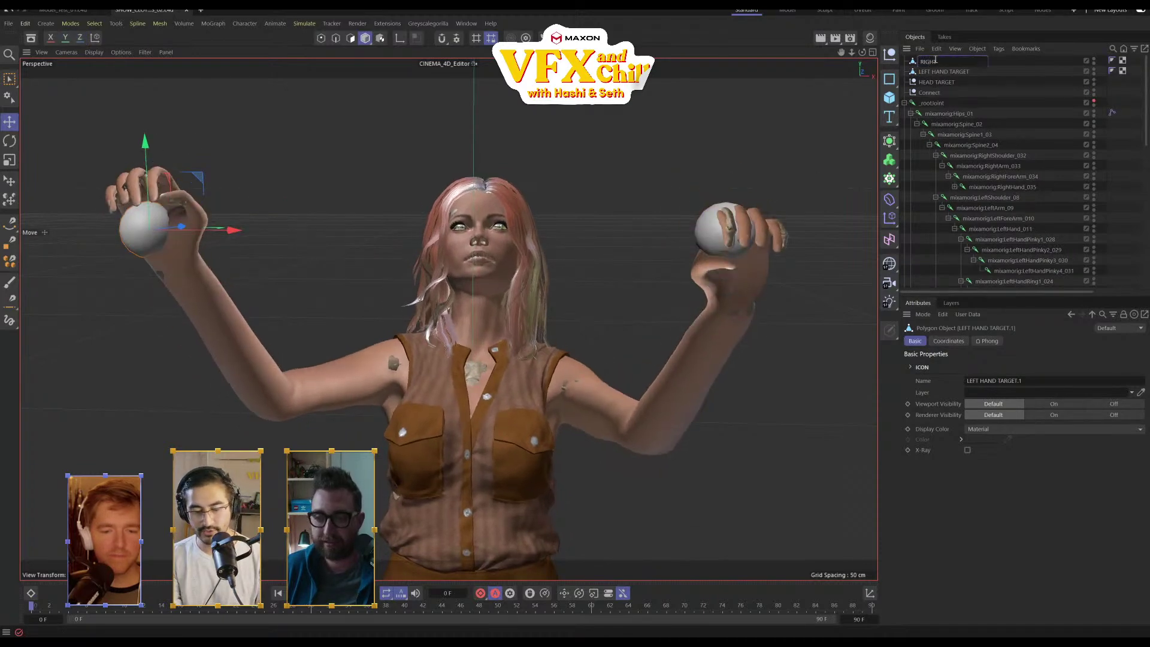
type("RIGHT HAND TARGET")
key("Return")
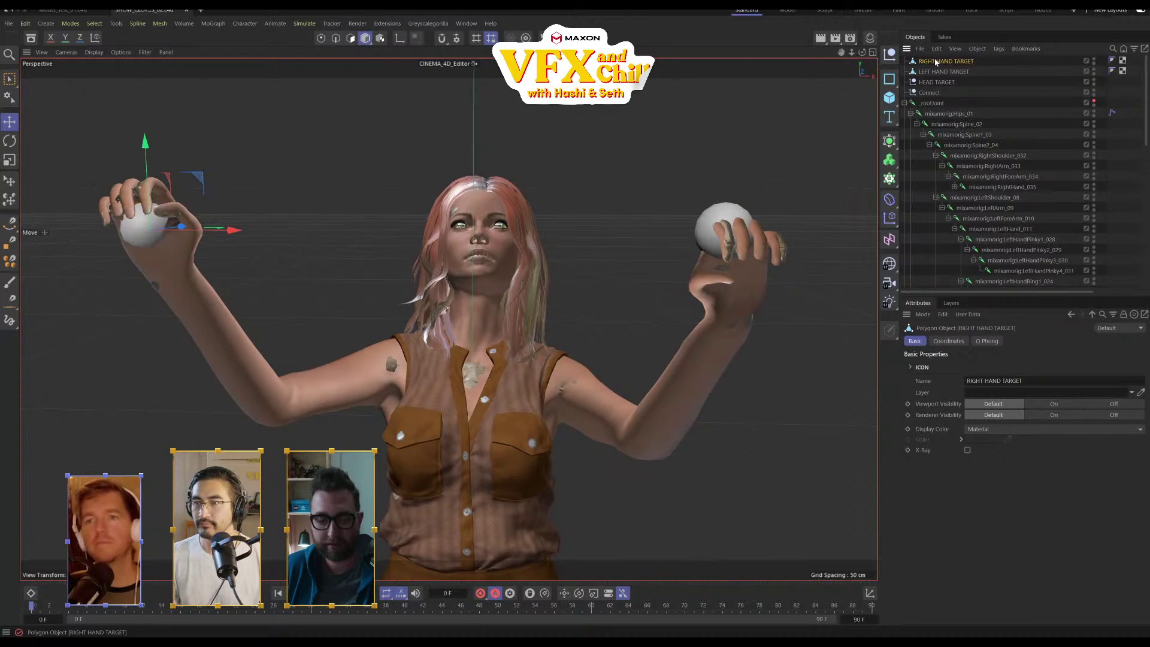
Add an IK tag to the mixamorig:RightShoulder_032 joint
left_click_drag(695, 263, 582, 276, "alt")
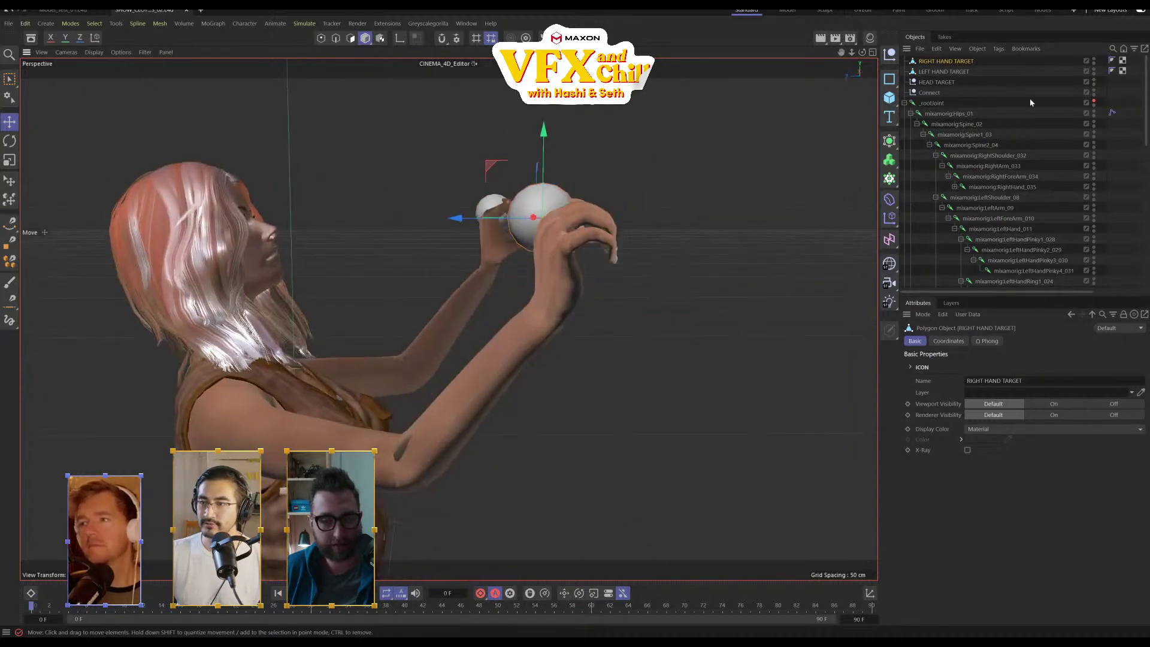
left_click(993, 157)
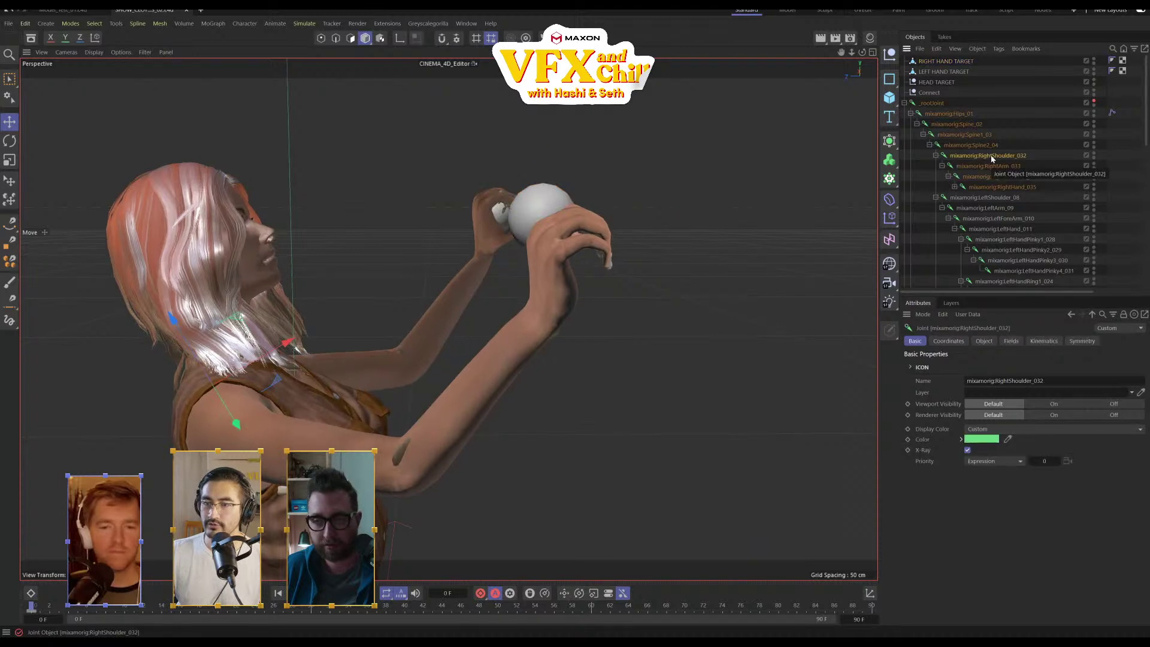
left_click_drag(445, 369, 474, 378, "alt")
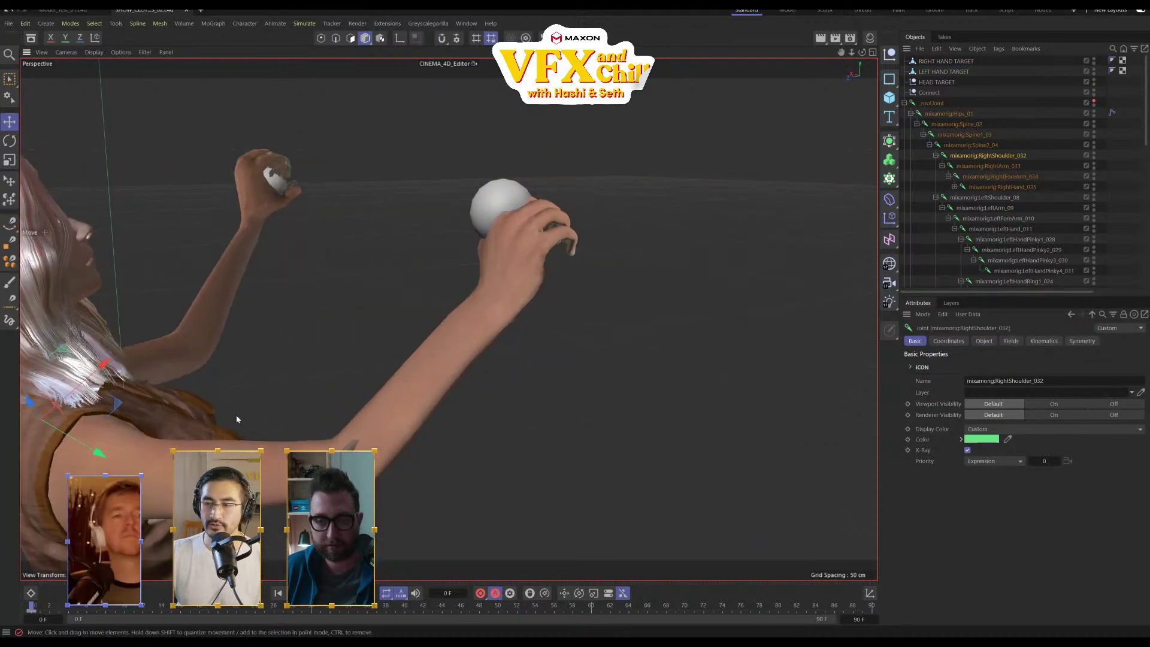
right_click(996, 160)
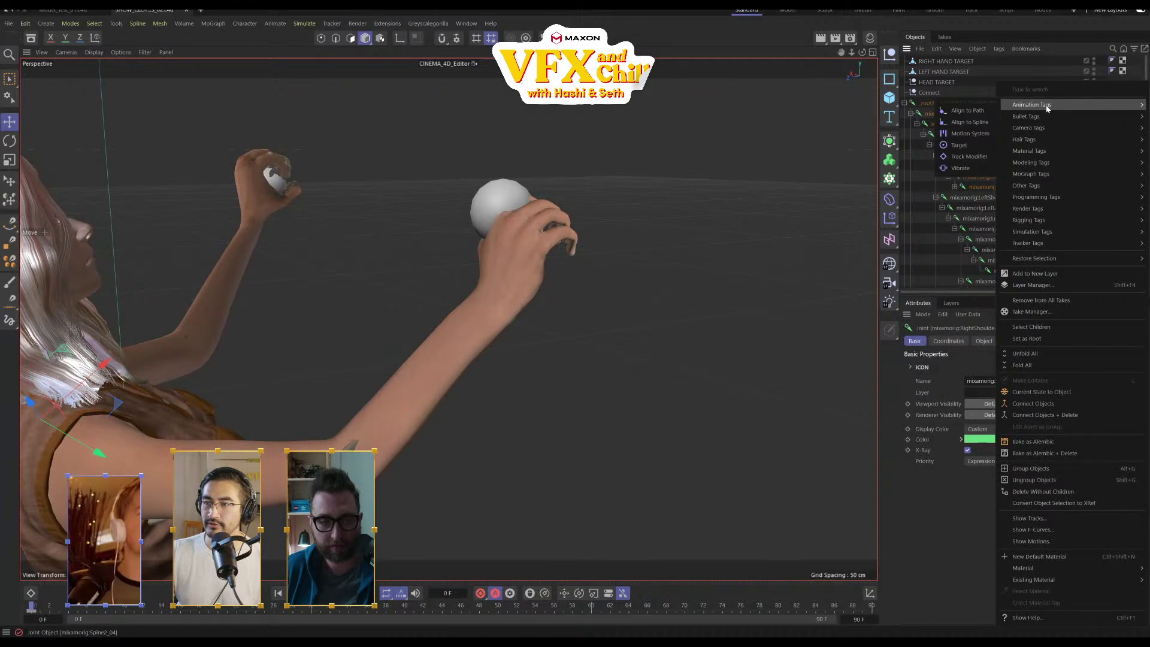
mouse_move(1035, 221)
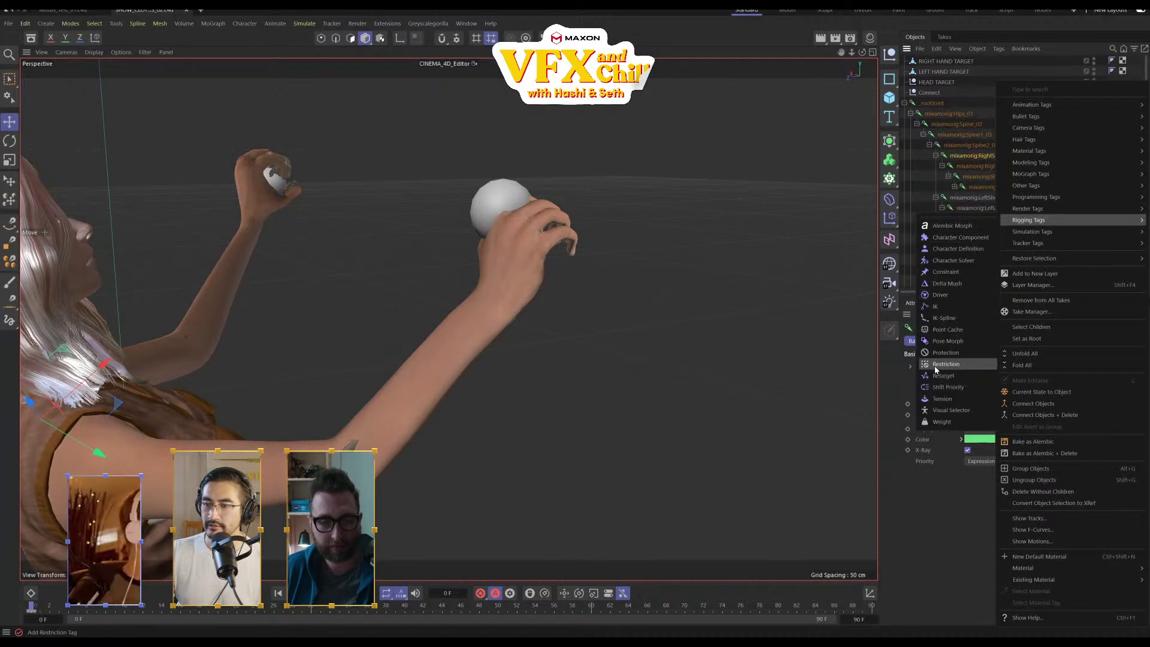
left_click(969, 311)
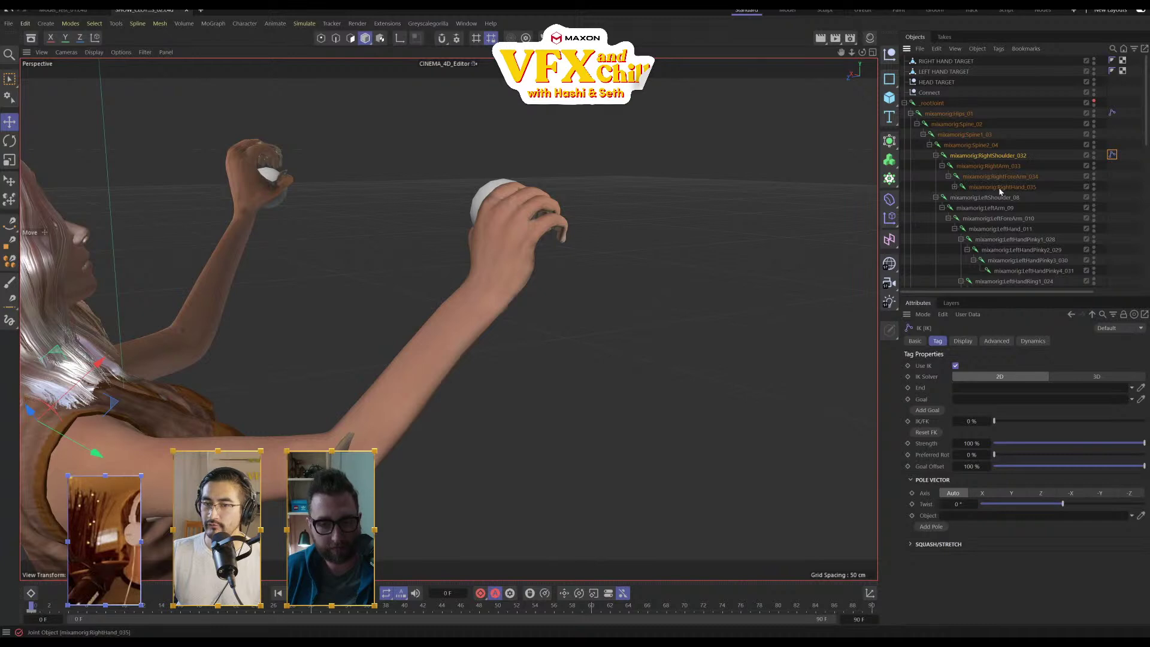
Set mixamorig:RightHand_035 as the end and RIGHT HAND TARGET as the goal of the right shoulder's IK tag
left_click(954, 188)
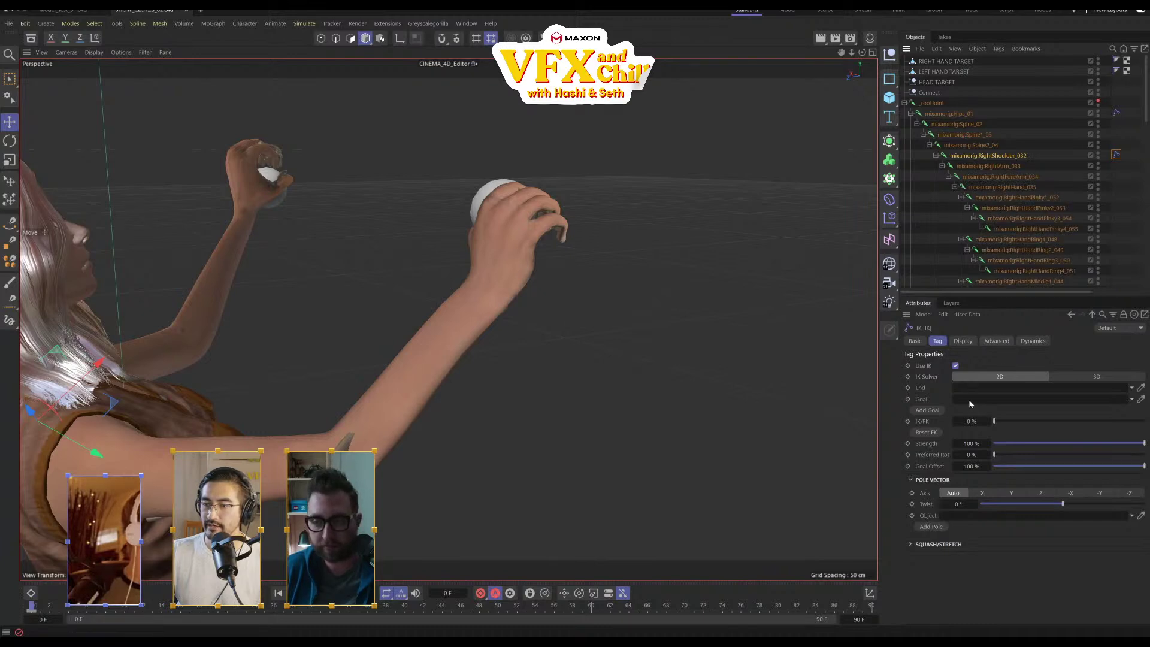
left_click_drag(1011, 188, 1010, 188)
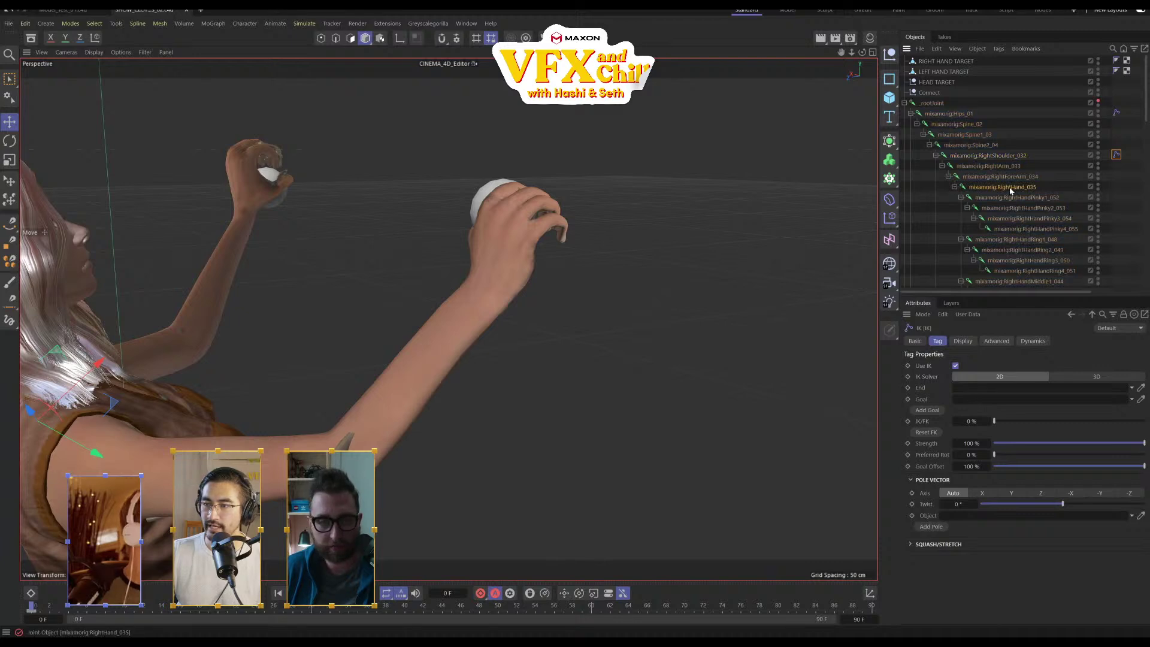
left_click_drag(983, 390, 983, 390)
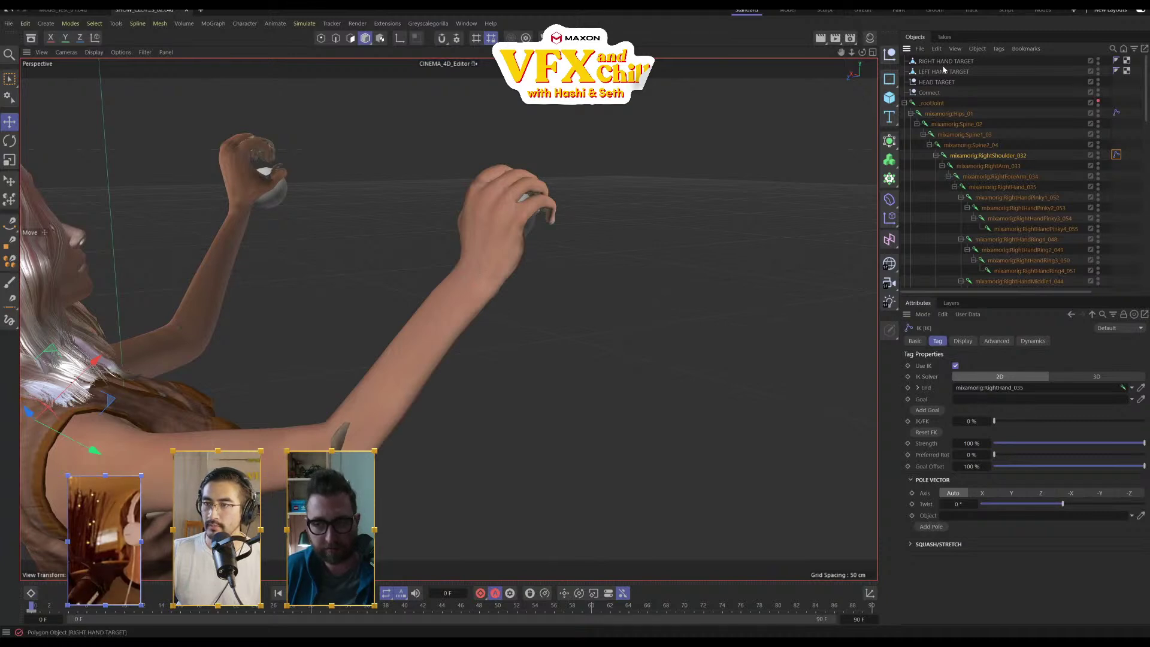
left_click_drag(945, 64, 978, 402)
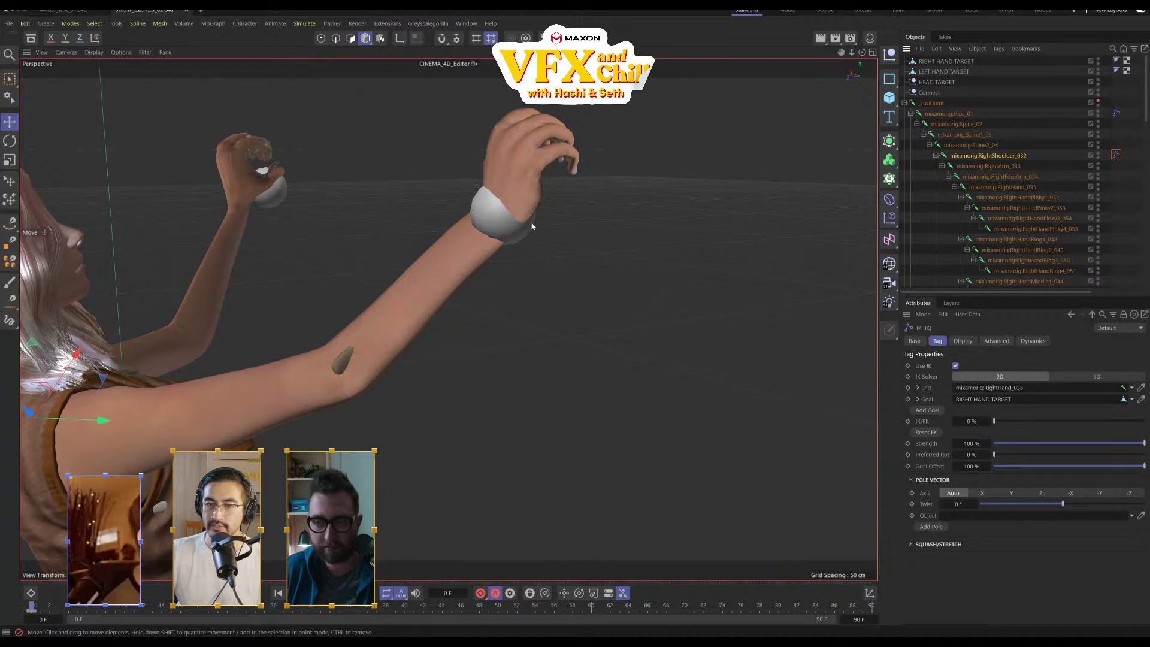
Select RIGHT HAND TARGET and nudge it to test how the right arm follows
left_click_drag(532, 226, 593, 295, "alt")
left_click(949, 72)
left_click(950, 62)
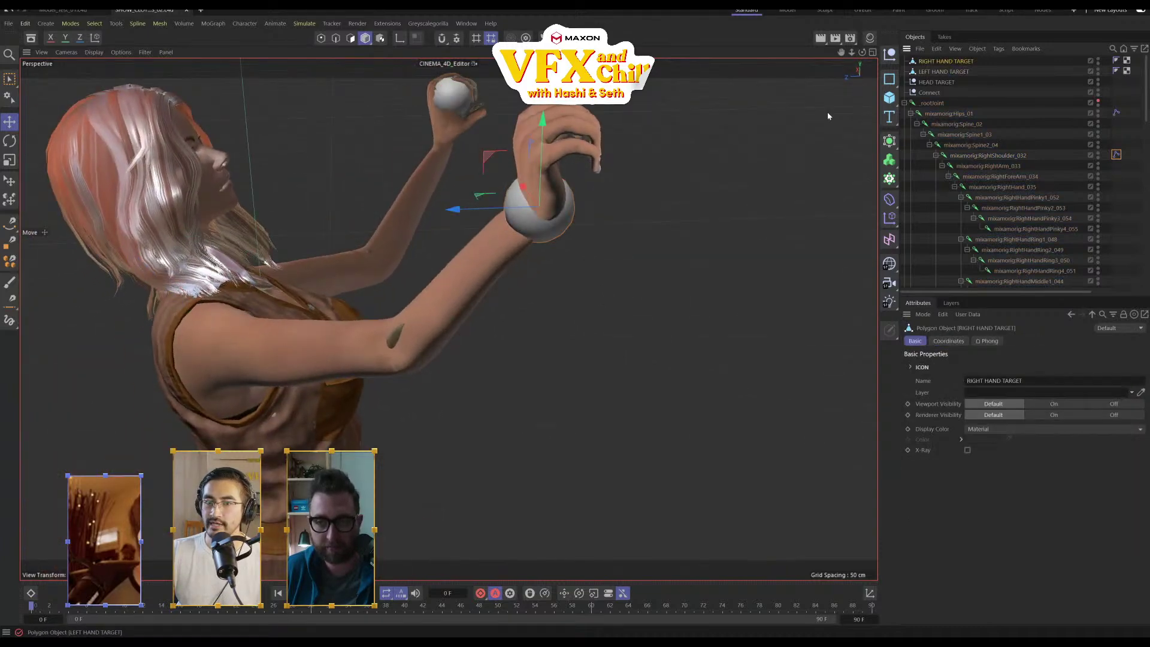
left_click_drag(541, 157, 580, 151)
left_click_drag(542, 226, 558, 179, "alt")
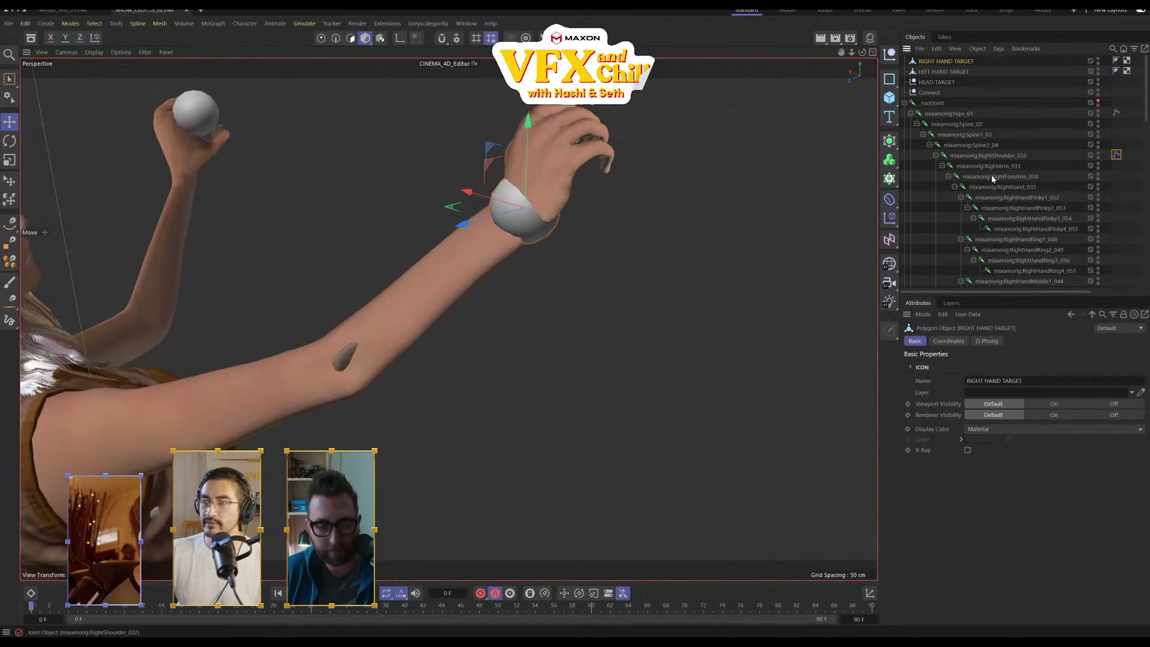
Add an IK tag to the mixamorig:LeftShoulder_08 joint
scroll(1019, 226, "down", 2)
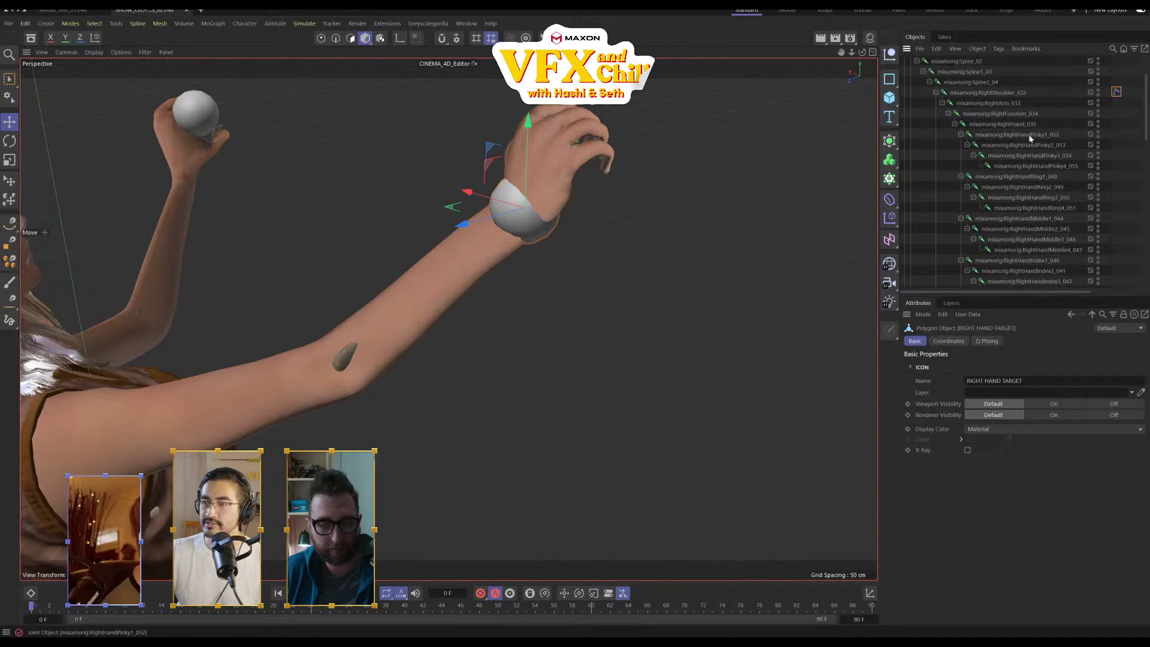
scroll(1026, 216, "down", 6)
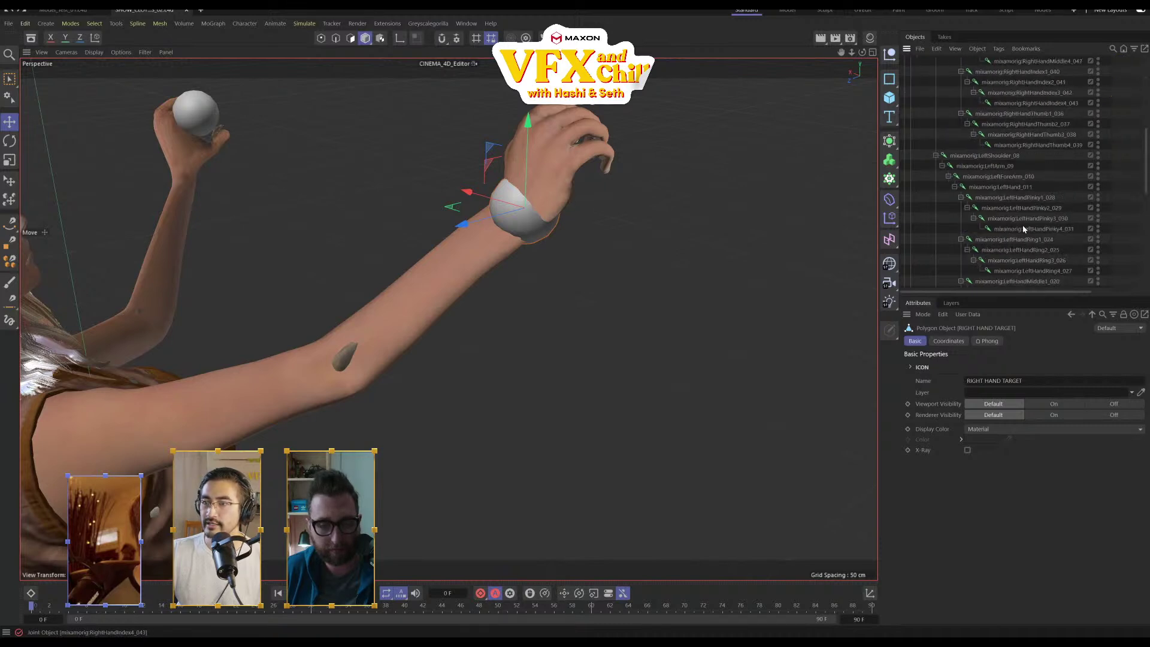
left_click(1010, 157)
right_click(1009, 156)
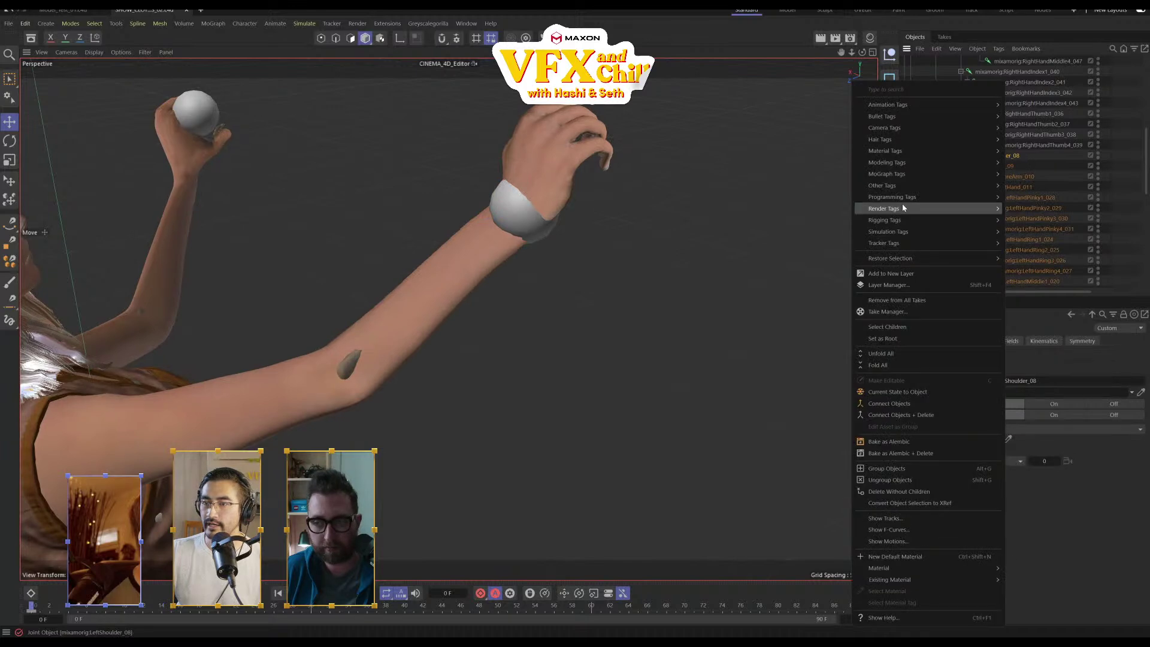
mouse_move(913, 222)
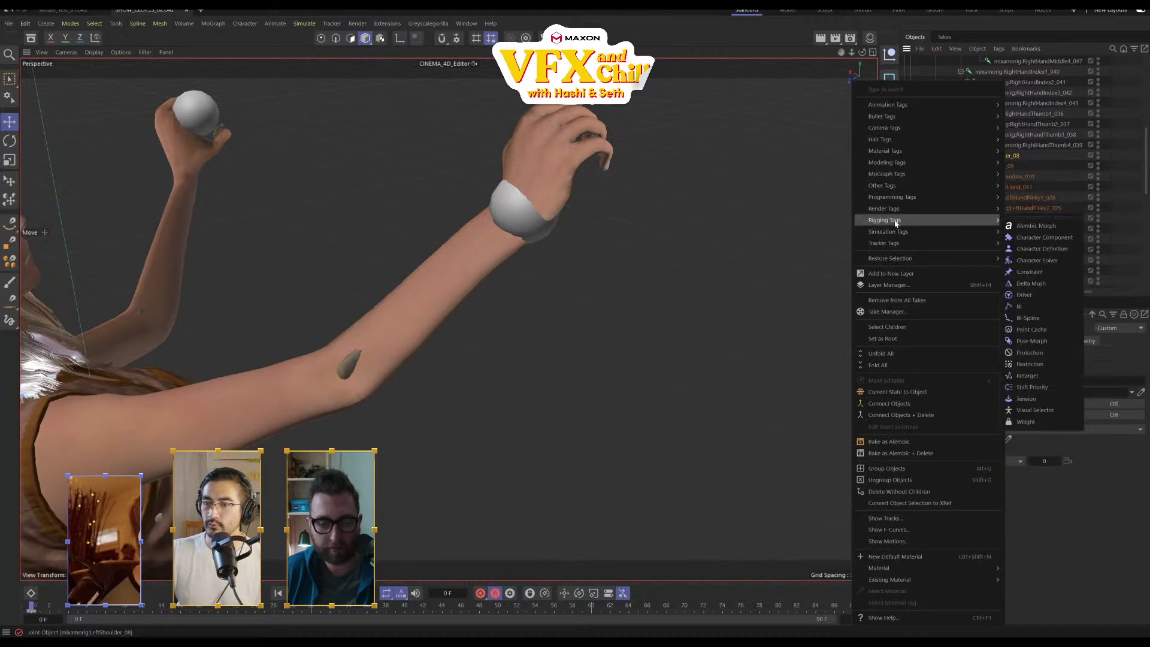
left_click(1039, 306)
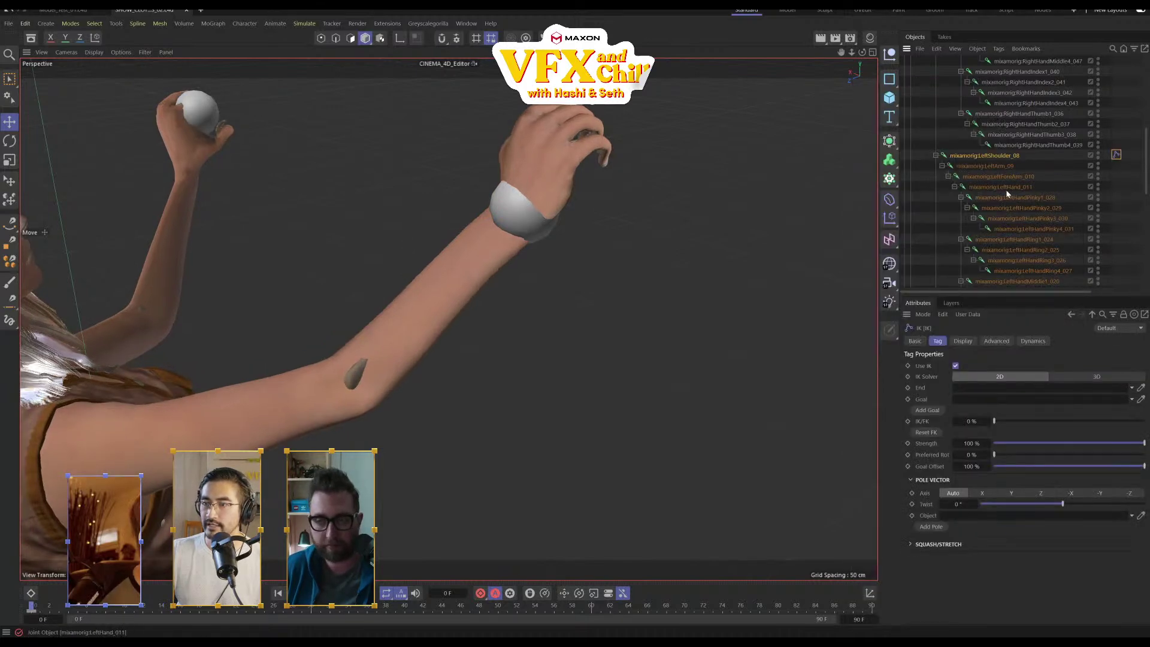
Set mixamorig:LeftHand_011 as the end and LEFT HAND TARGET as the goal of the left shoulder's IK tag
left_click_drag(980, 385, 982, 388)
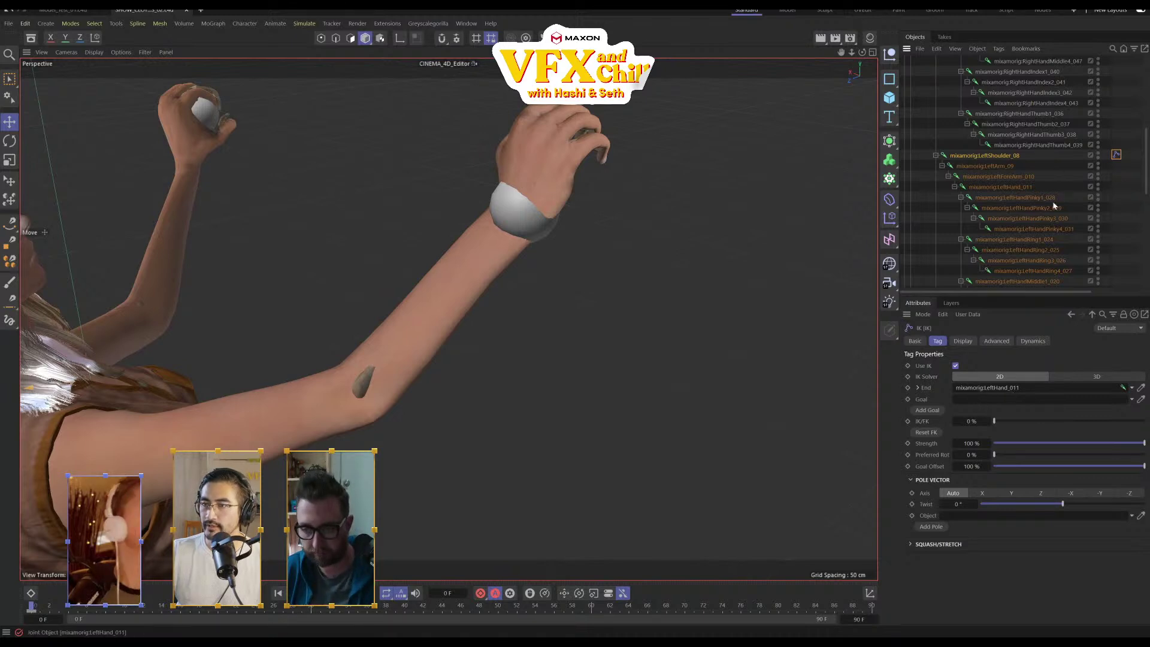
scroll(1019, 180, "up", 10)
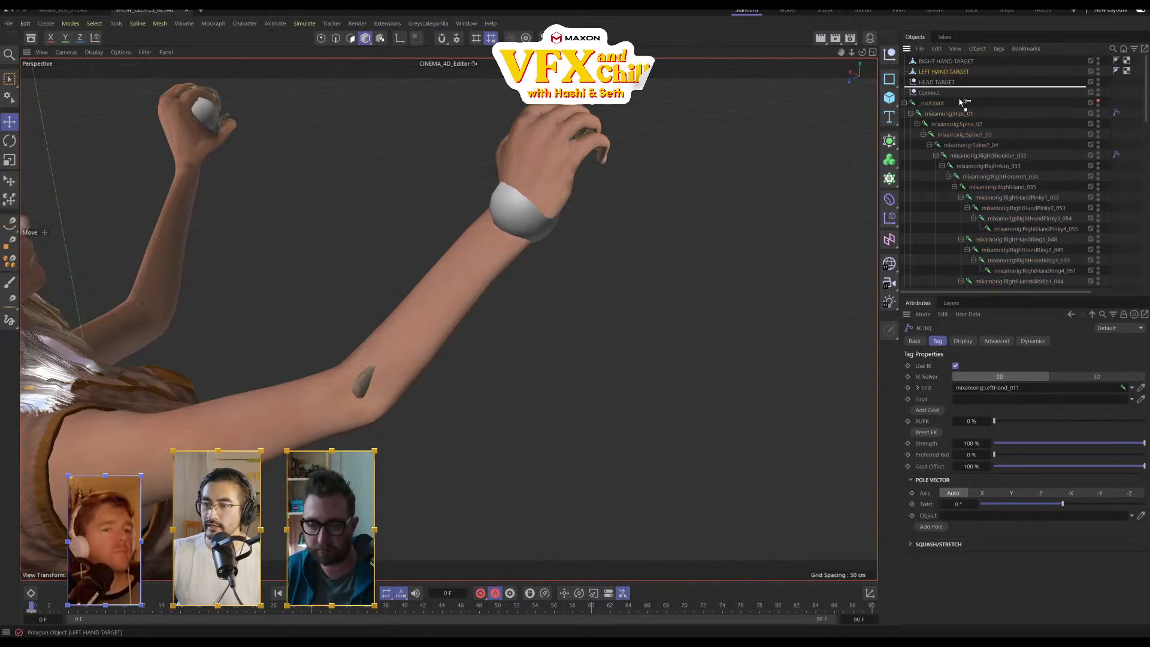
left_click(997, 341)
left_click_drag(951, 65, 950, 75)
scroll(1115, 185, "down", 6)
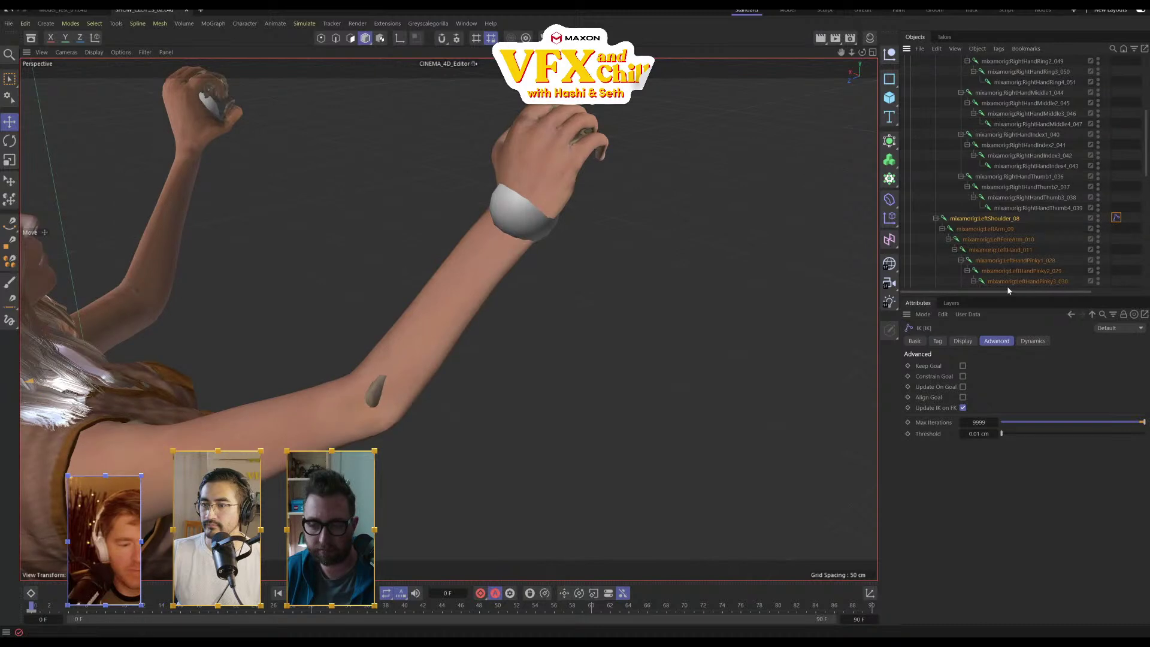
scroll(1026, 204, "up", 6)
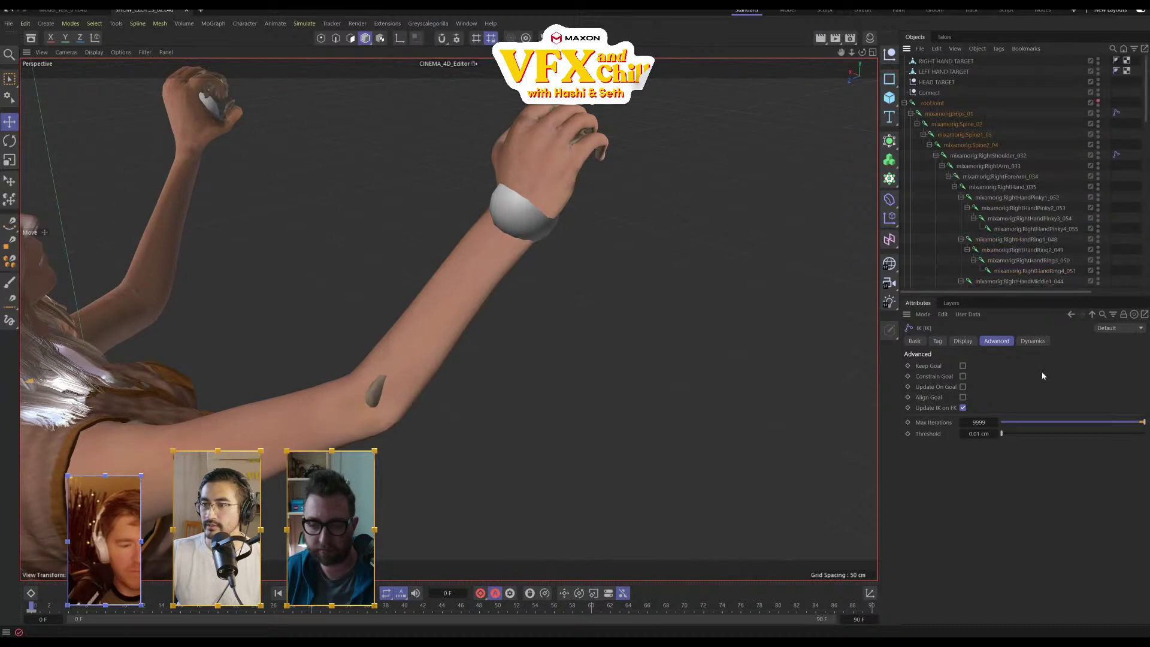
left_click(938, 341)
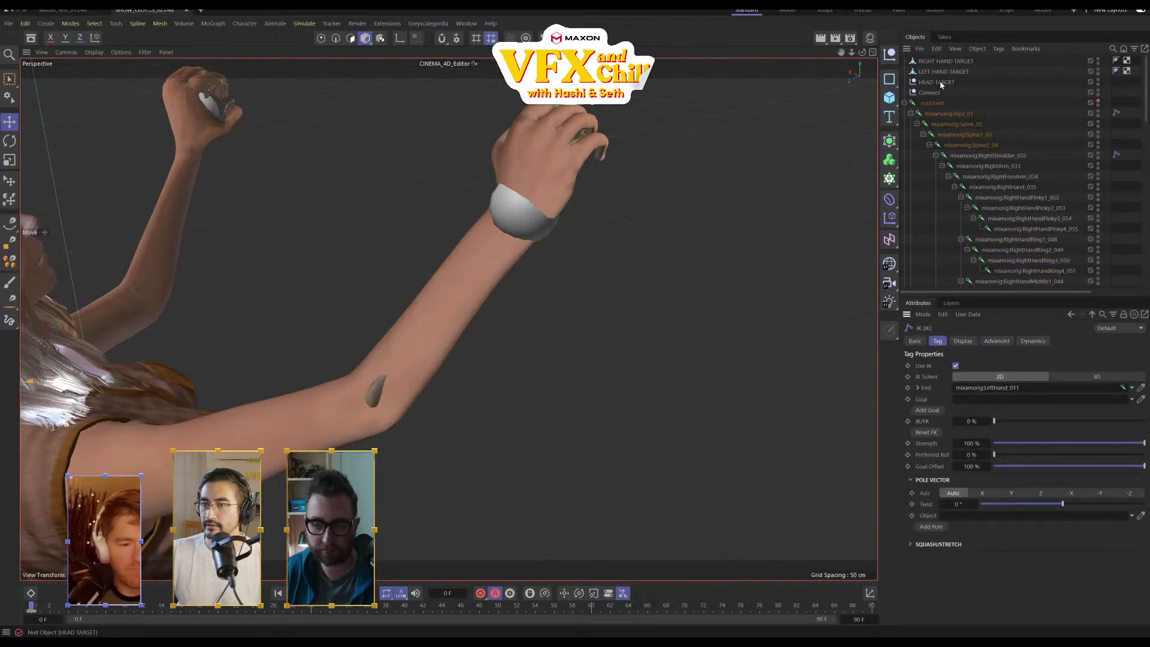
left_click_drag(979, 407, 979, 407)
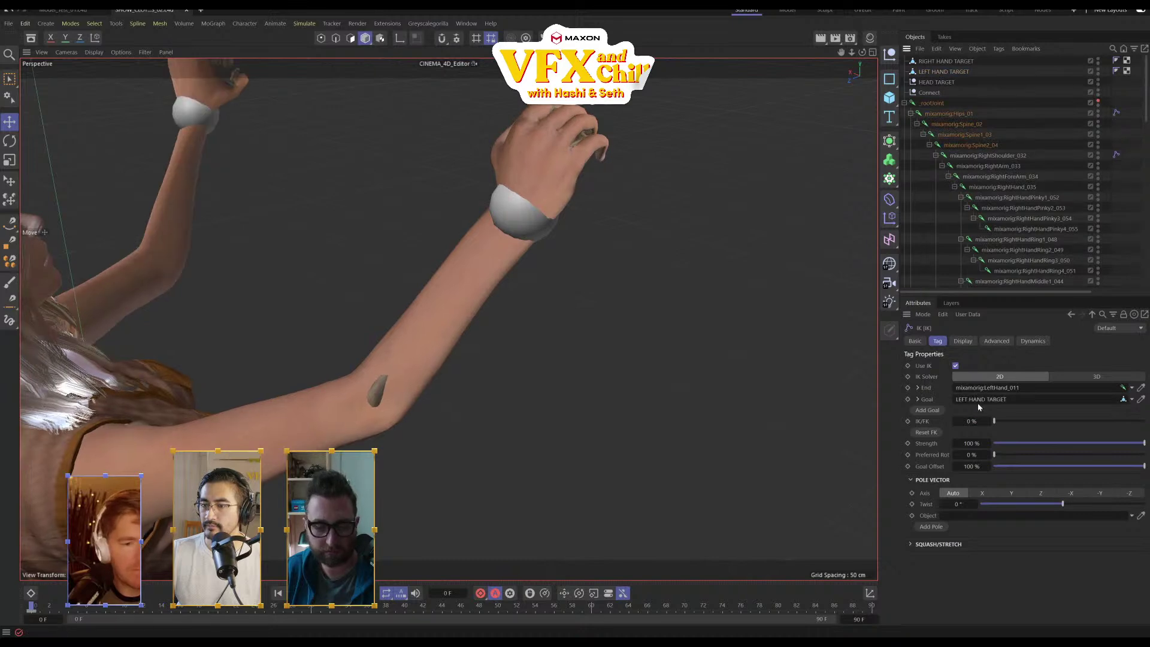
Add a Vibrate tag to the mixamorig:Spine_02 joint with rotation enabled at an amplitude of 30°, 0°, 0°
right_click_drag(485, 213, 525, 394, "alt")
left_click_drag(524, 394, 336, 433, "alt")
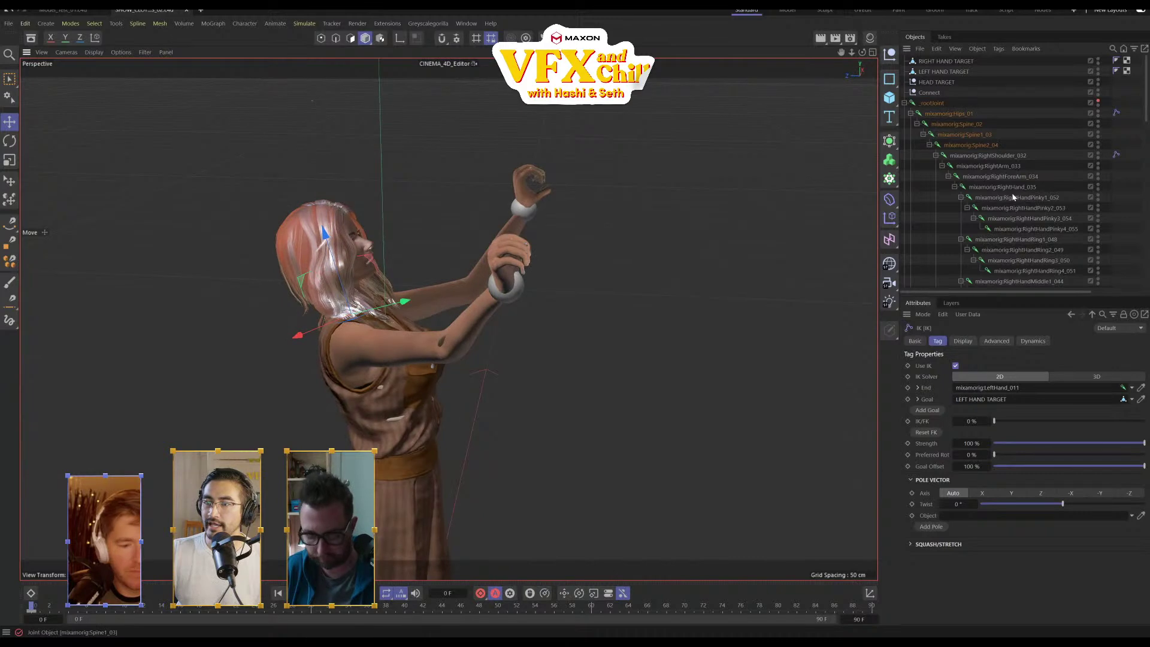
left_click(1014, 166)
scroll(1010, 240, "down", 4)
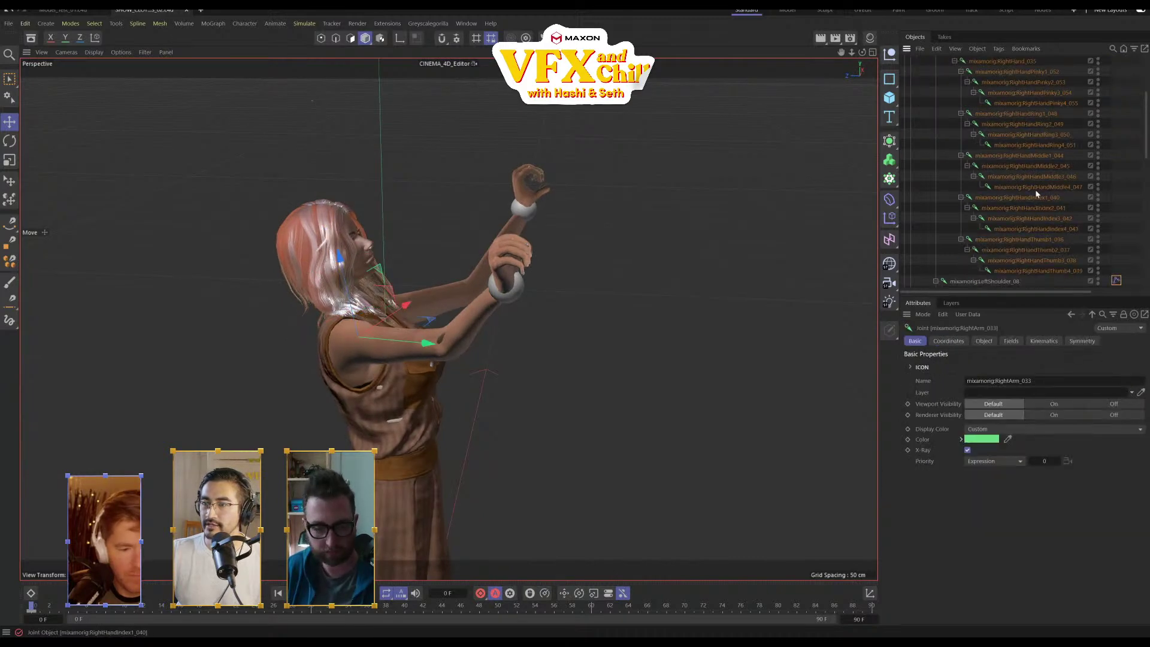
scroll(1027, 183, "up", 4)
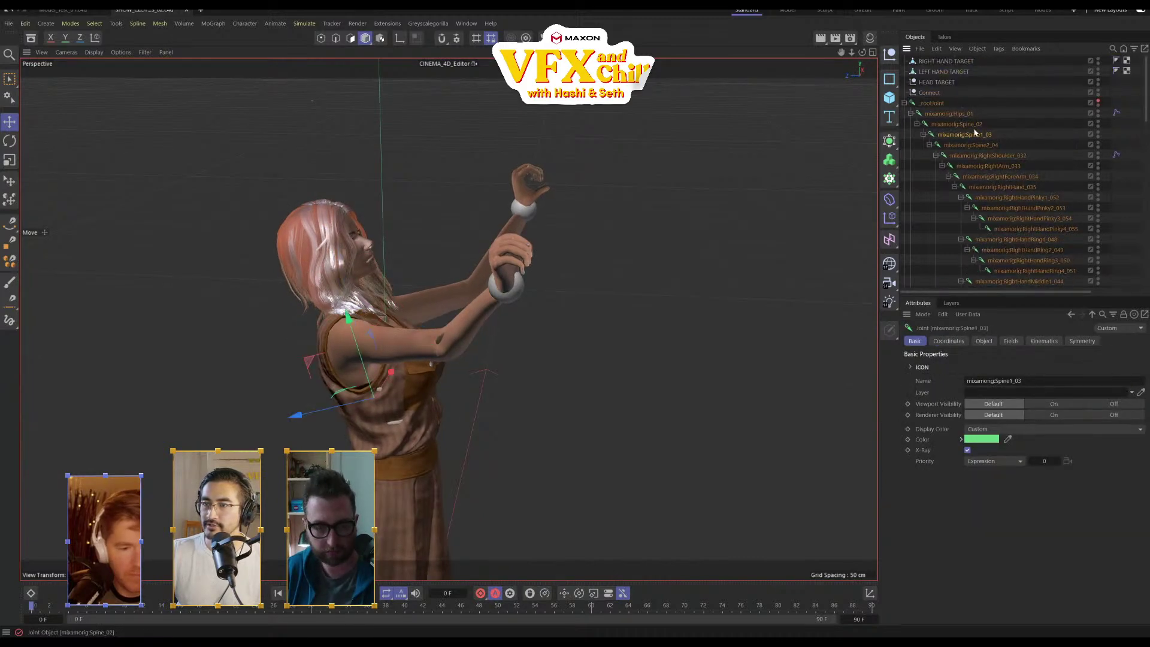
left_click(972, 124)
right_click(972, 125)
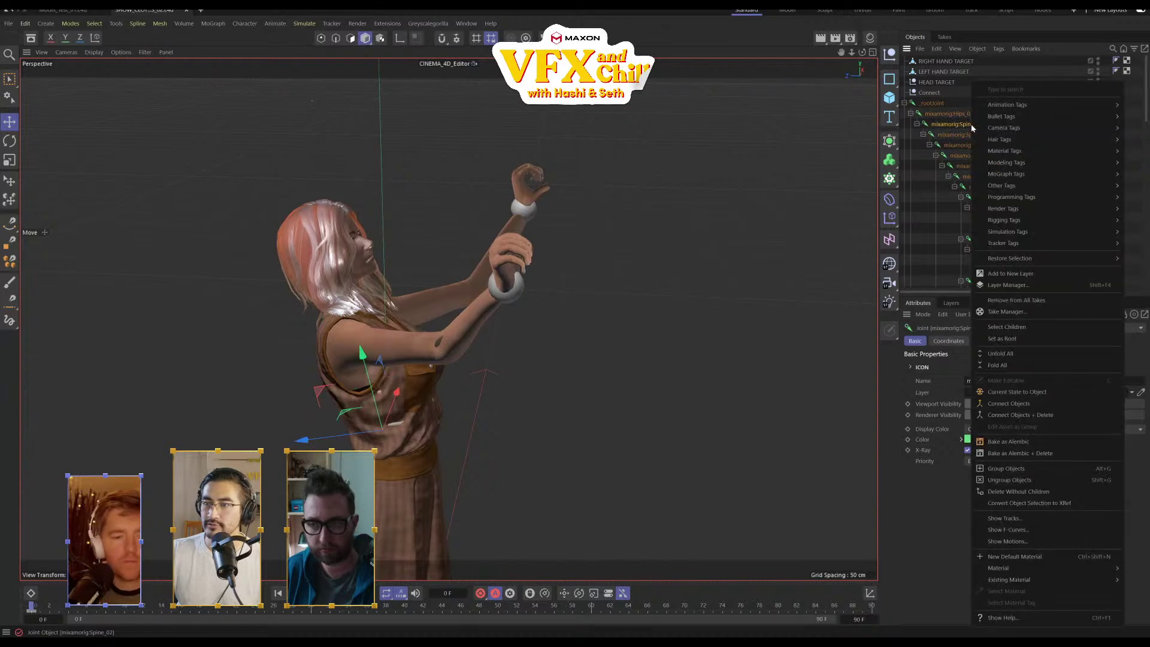
mouse_move(1015, 110)
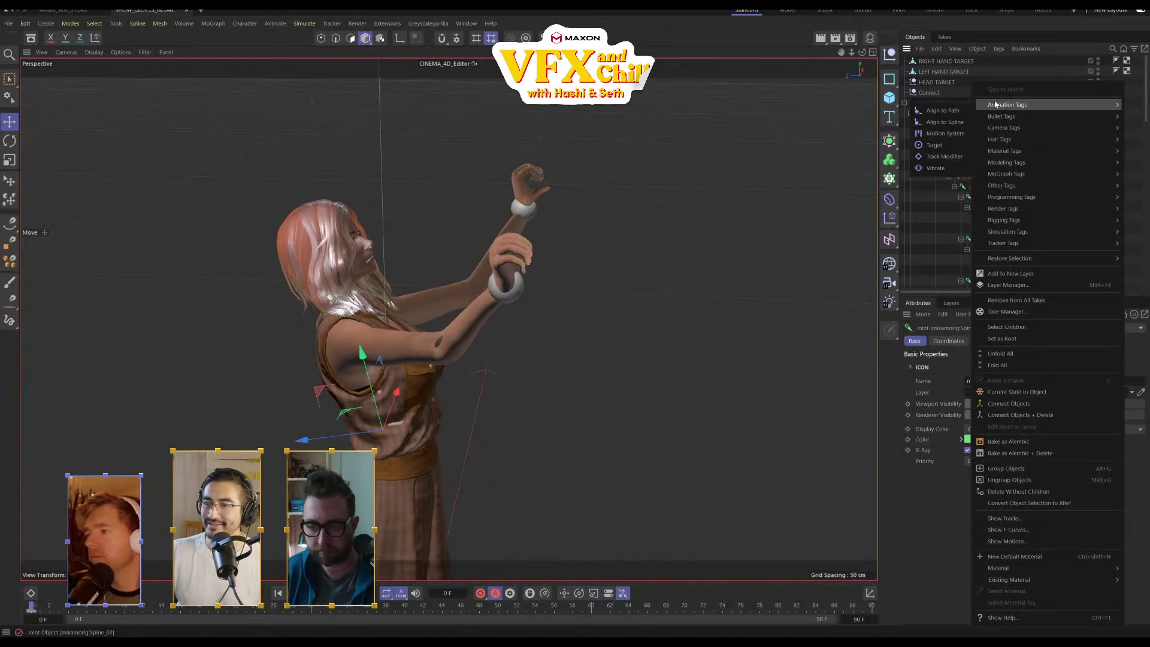
left_click(944, 169)
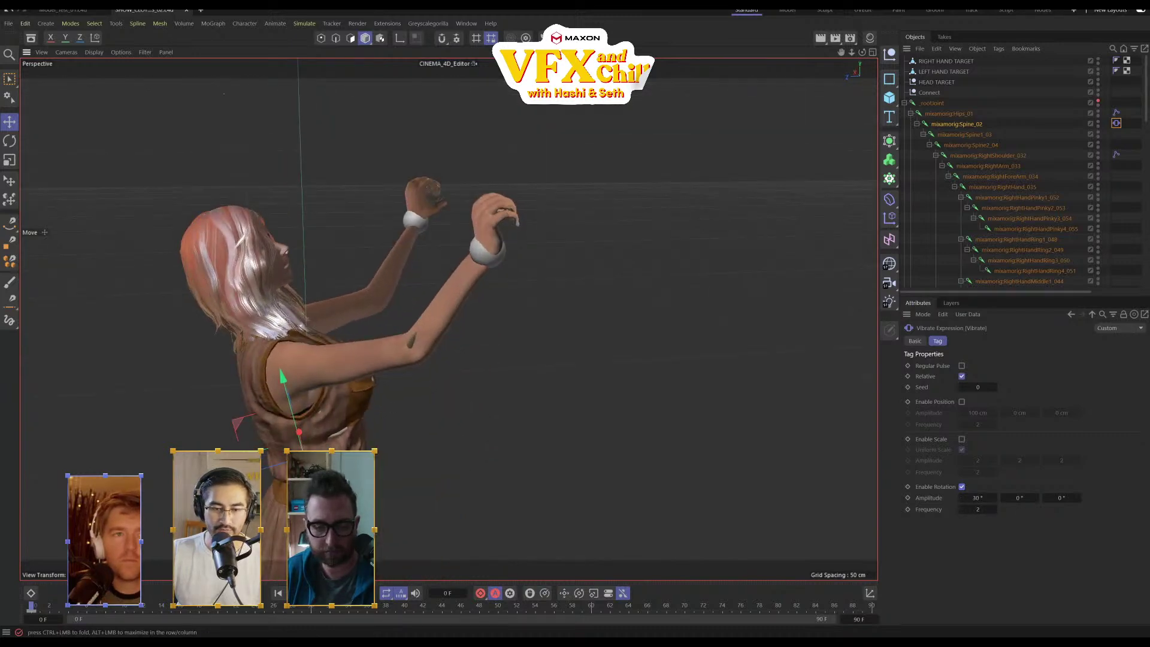
Play the animation to check the vibrating spine, stop it and return to frame 0
key("F8")
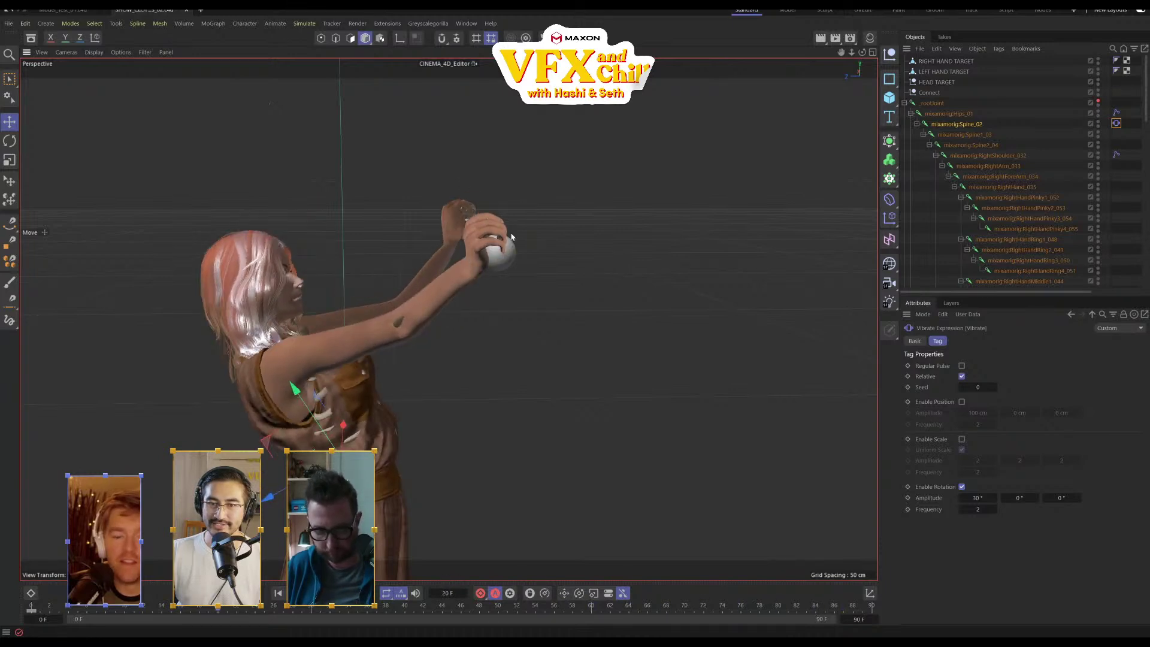
left_click(559, 258)
key("space")
left_click_drag(218, 607, 32, 606)
Select RIGHT HAND TARGET and LEFT HAND TARGET together and try moving them forward and down in front of the body
left_click(946, 61)
left_click(945, 71, "shift")
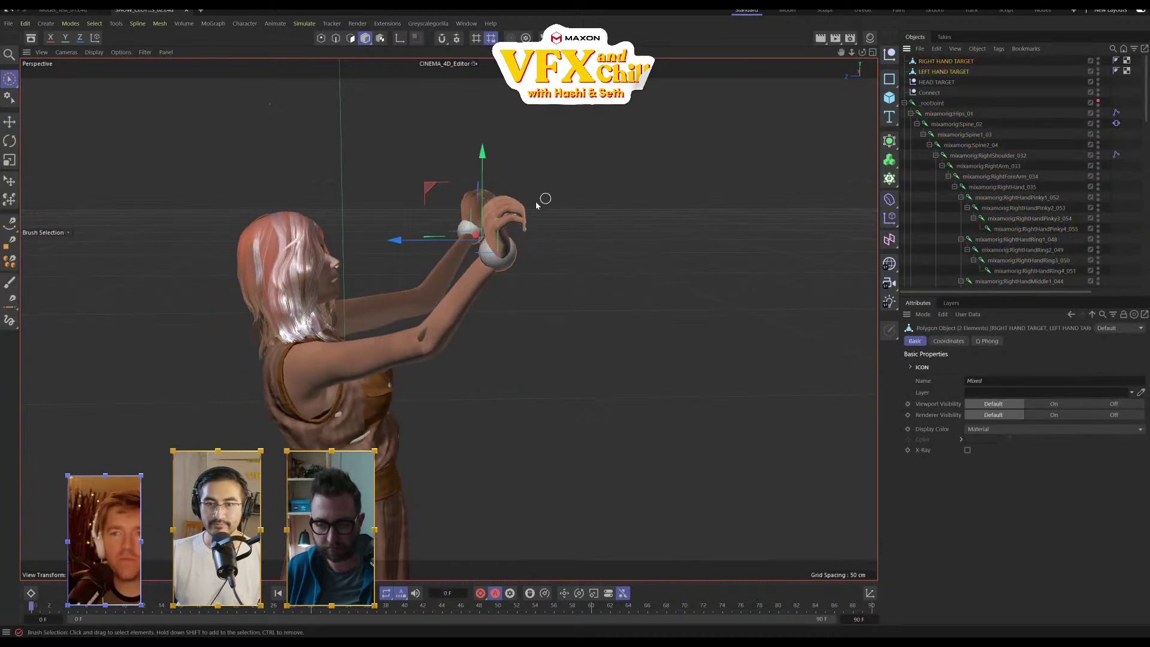
left_click(10, 123)
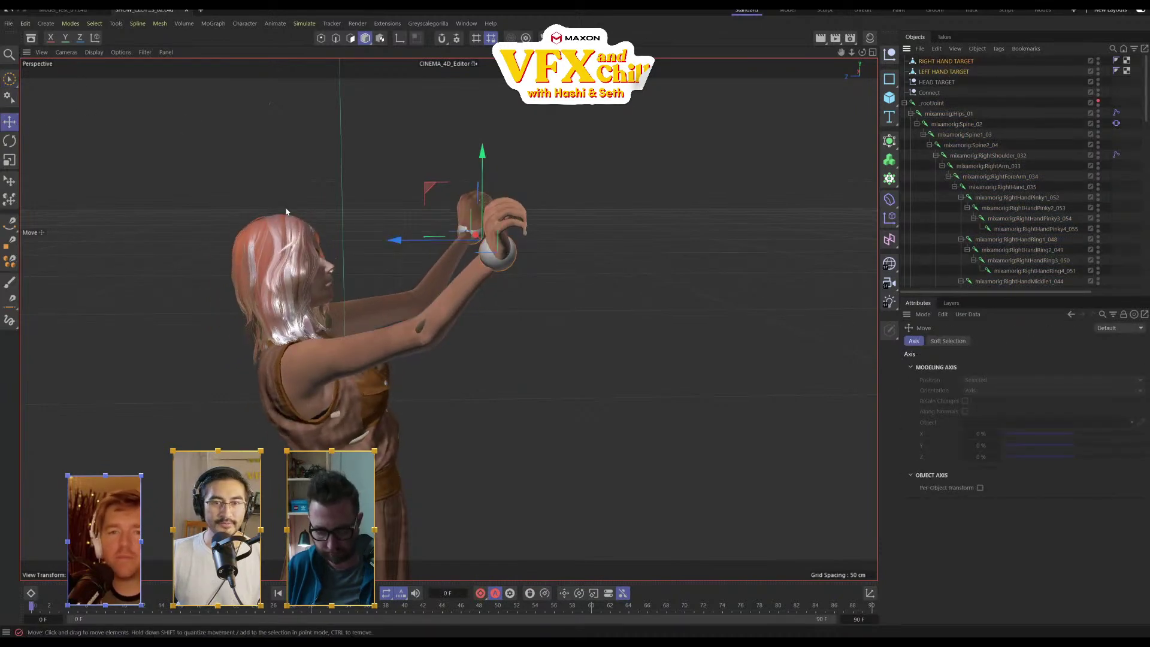
mouse_move(396, 242)
left_mouse_down()
mouse_move(423, 241)
mouse_move(410, 242)
left_mouse_up()
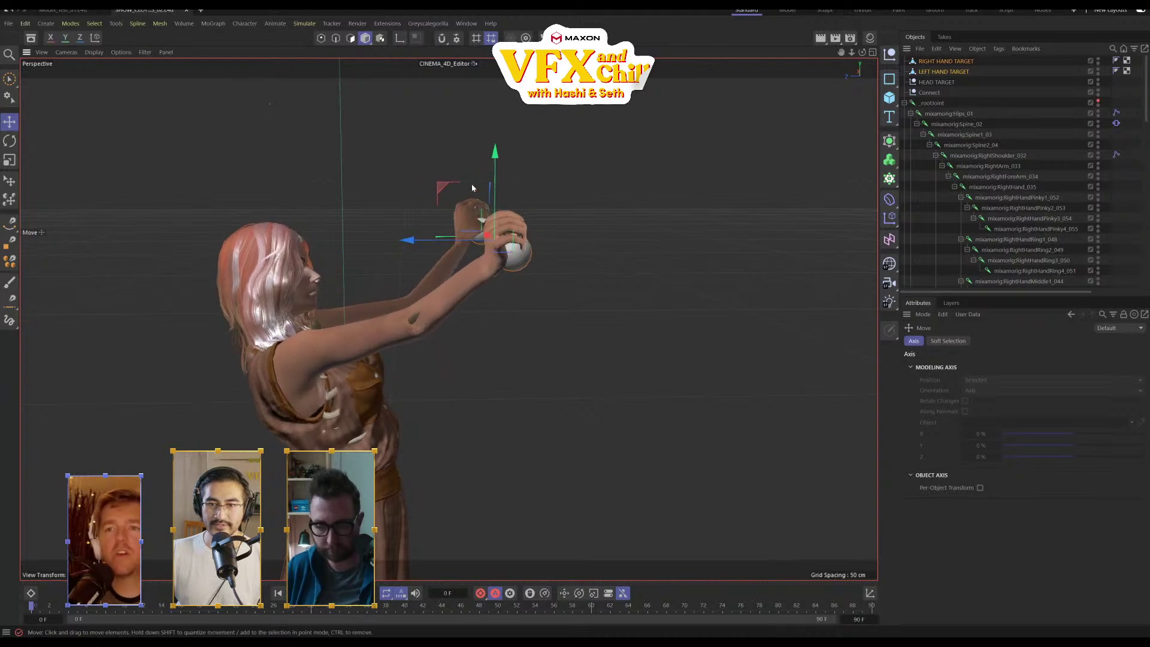
left_click_drag(497, 157, 497, 222)
mouse_move(430, 301)
left_mouse_down()
mouse_move(467, 312)
mouse_move(404, 319)
mouse_move(426, 322)
left_mouse_up()
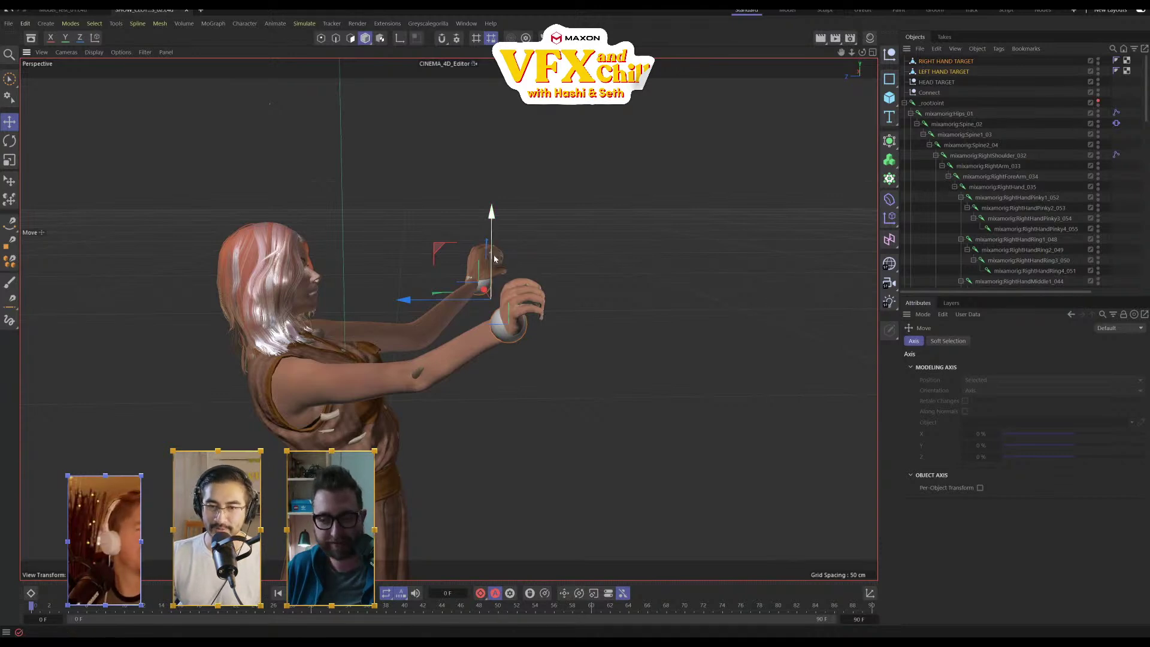
left_click_drag(496, 222, 387, 553)
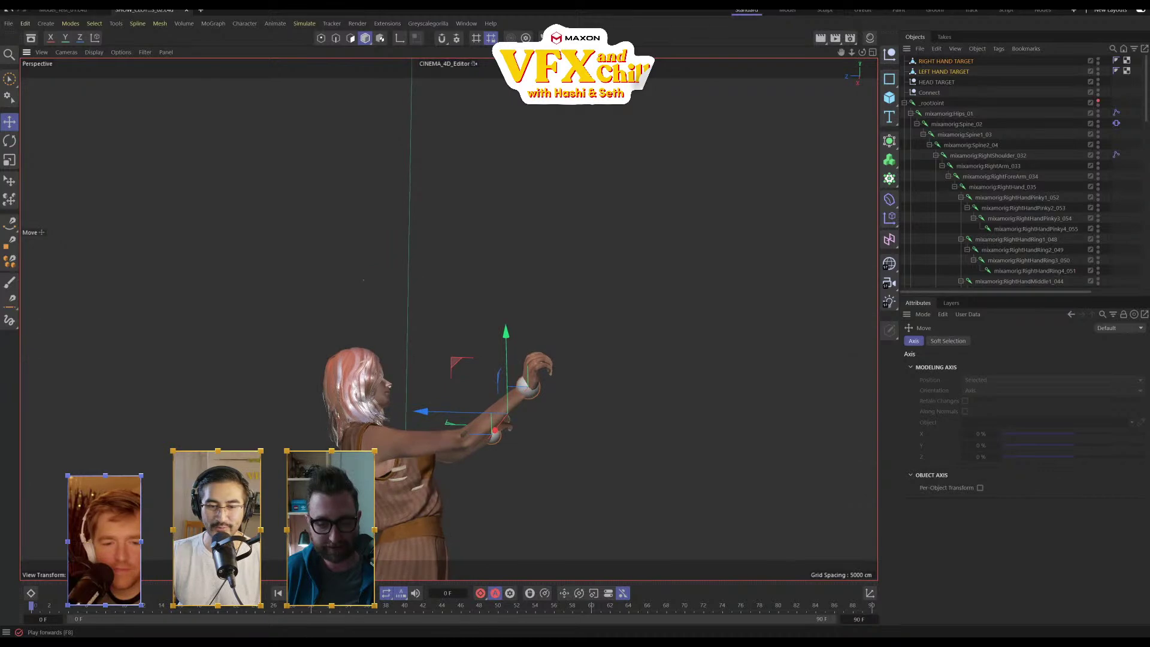
Play the animation and examine from the side how the body and arms react to the moved hand targets
left_click(322, 593)
left_click_drag(491, 469, 485, 518, "alt")
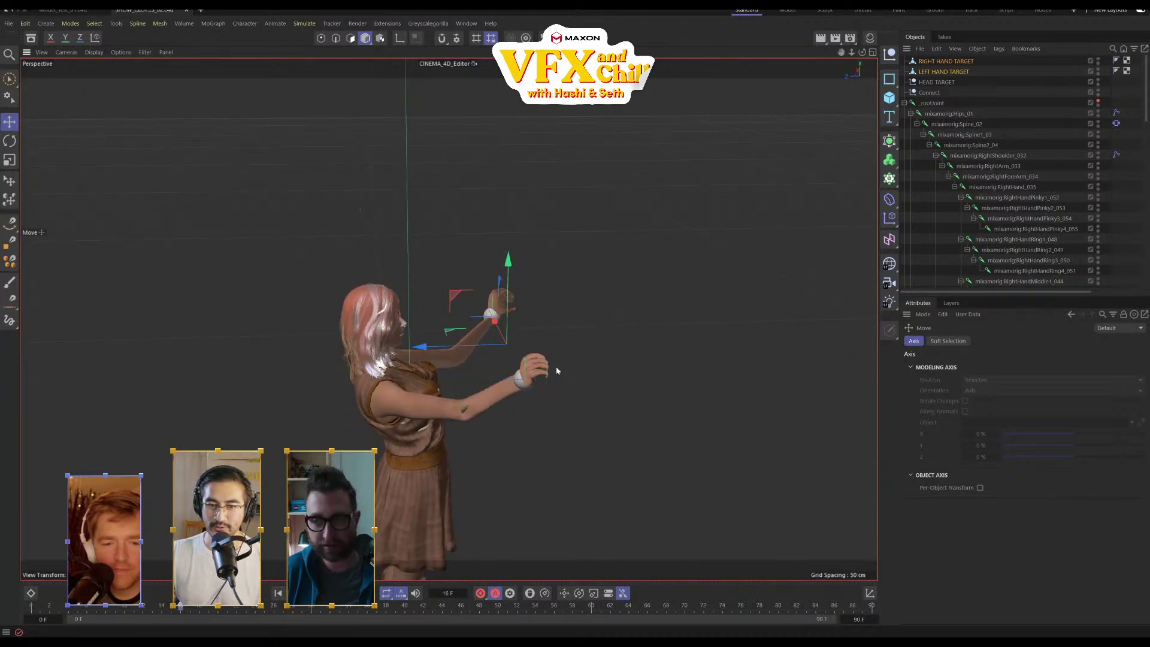
middle_click_drag(409, 335, 472, 333, "alt")
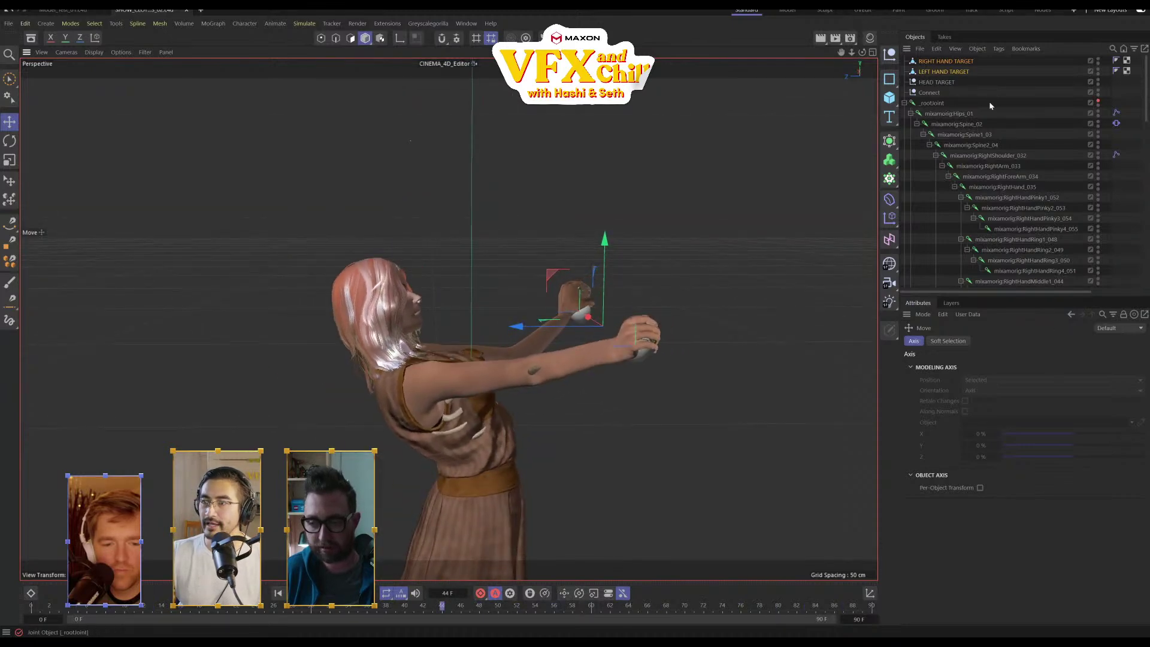
Try raising the Drag in the dynamics of the mixamorig:Hips_01 IK tag to 49%
left_click(1116, 112)
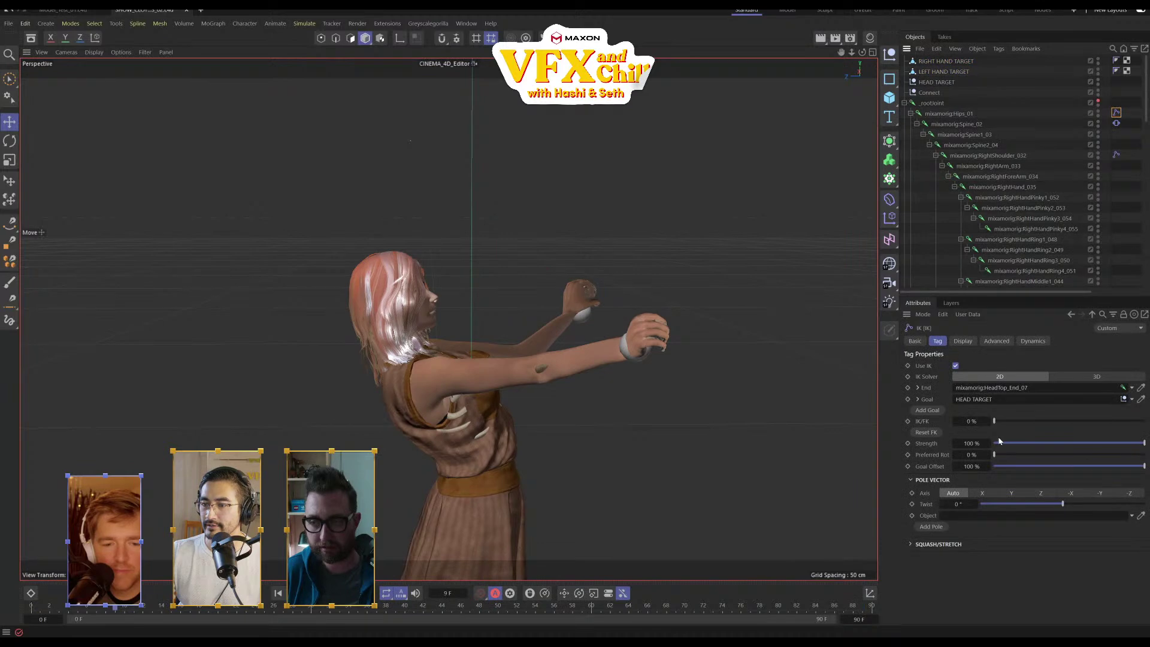
left_click(1033, 341)
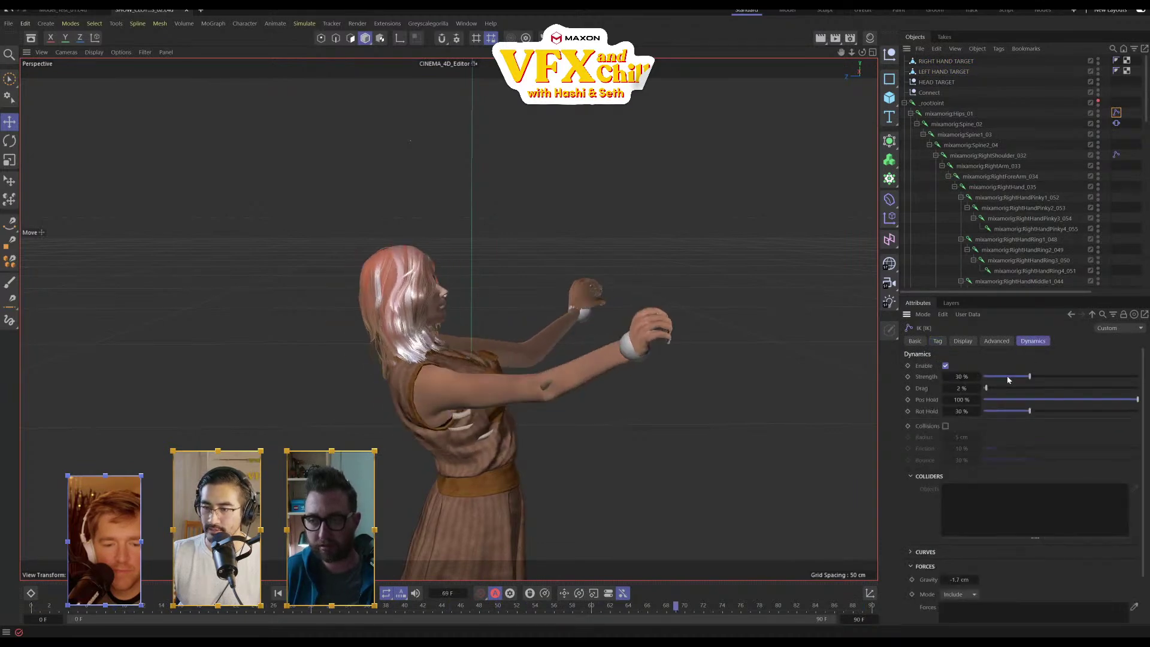
left_click(1018, 388)
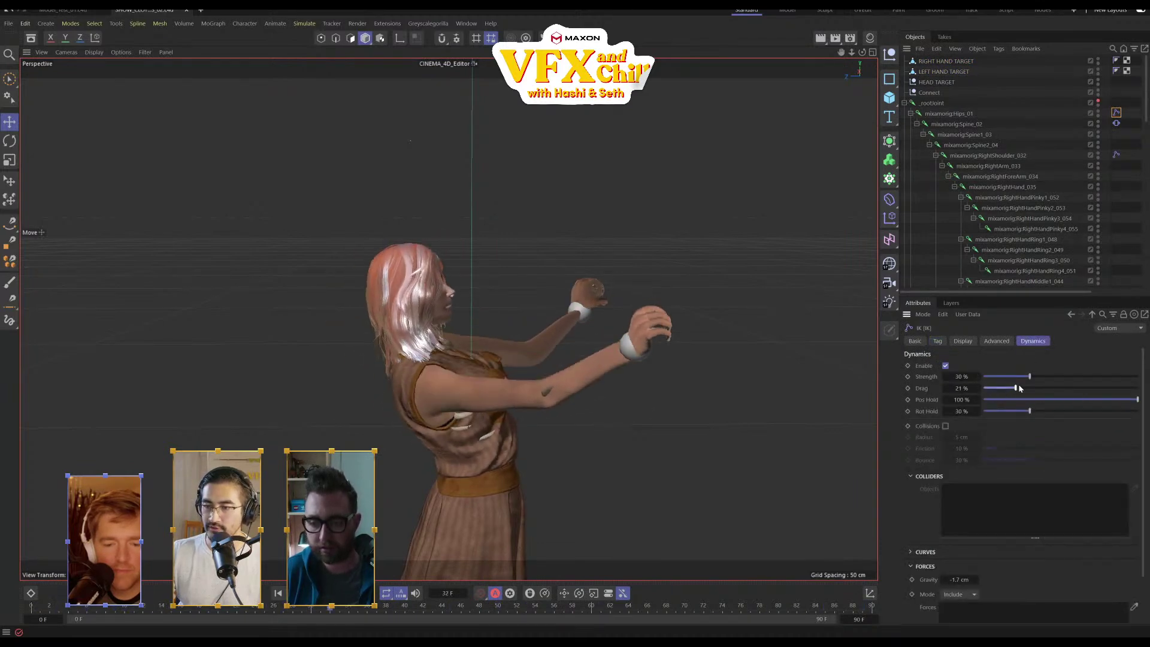
left_click_drag(1020, 388, 1059, 388)
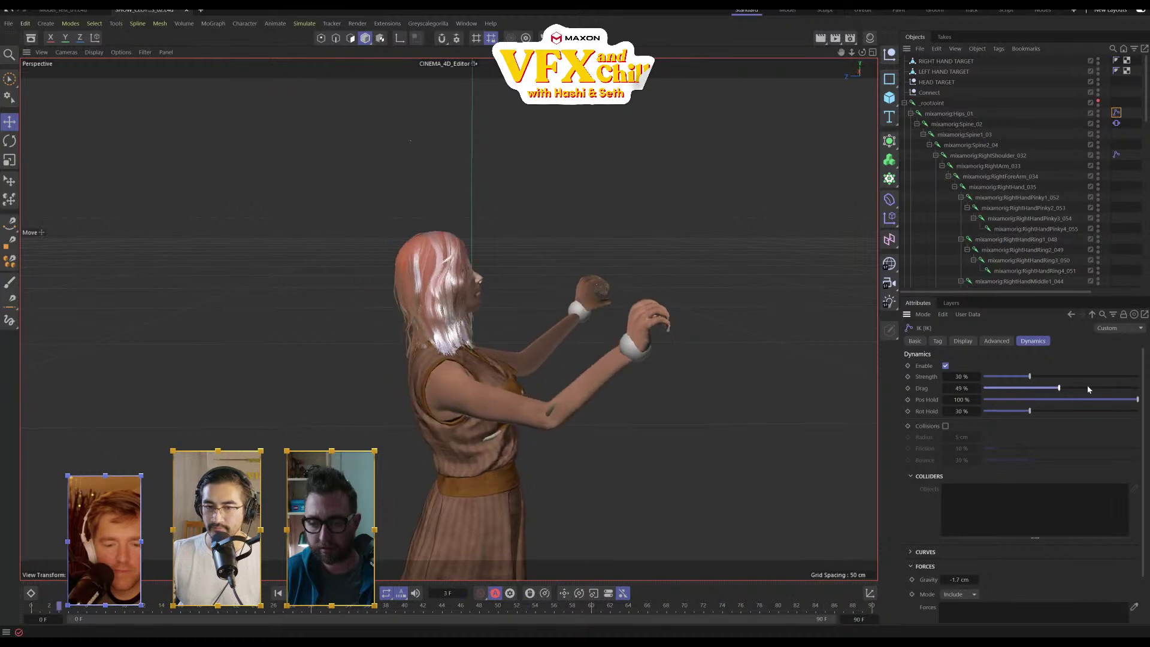
Try lowering Pos Hold in the hips IK dynamics to 38% and 0%, and undo the changes
left_click(1044, 399)
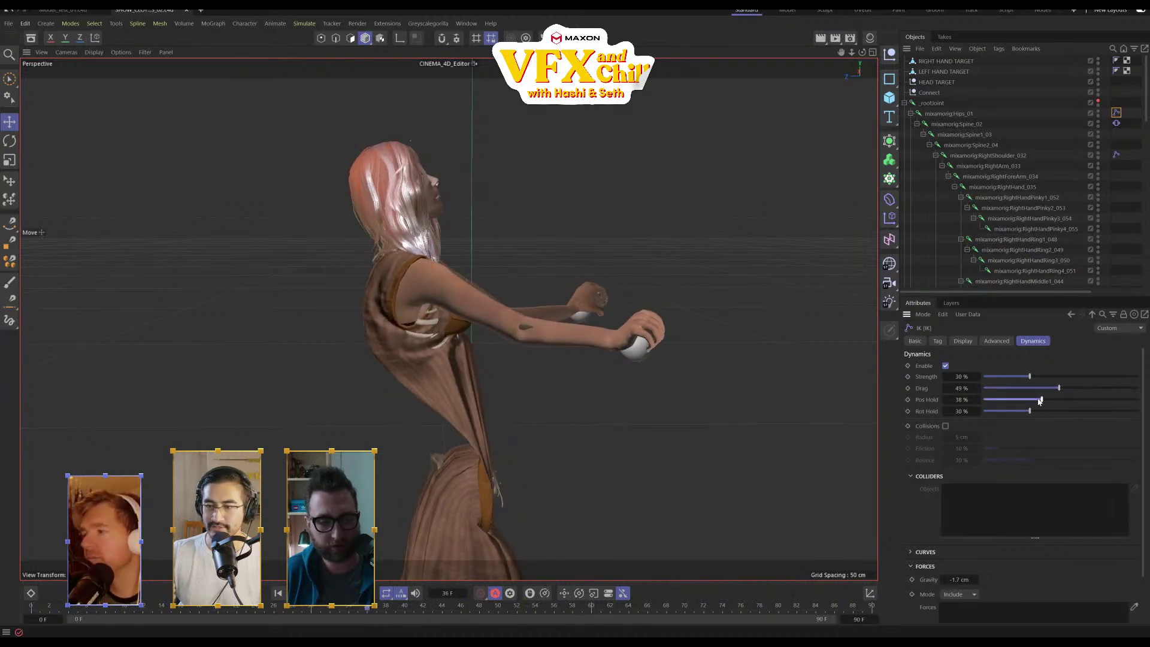
left_click_drag(1041, 399, 964, 407)
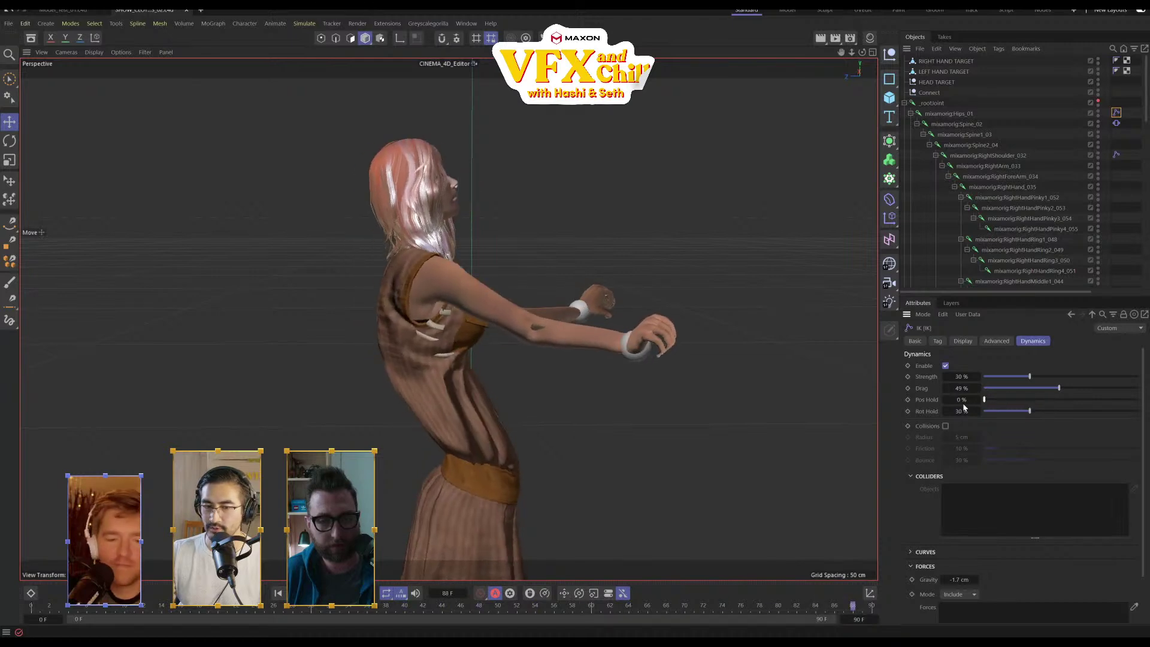
key("ctrl+z")
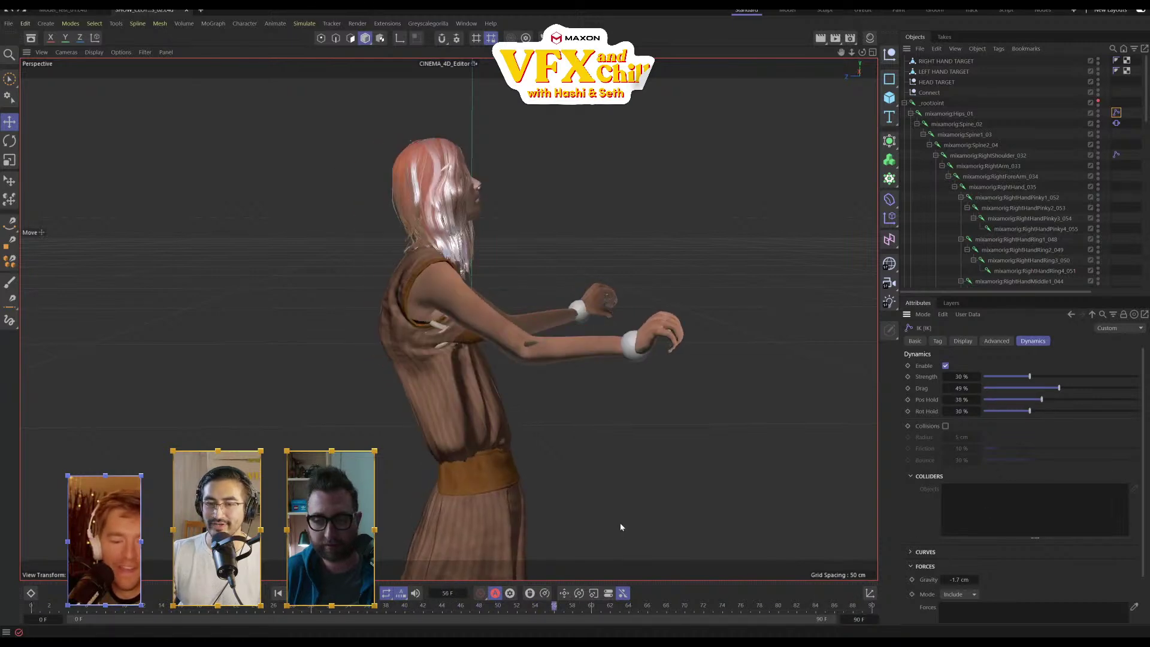
left_click(622, 527)
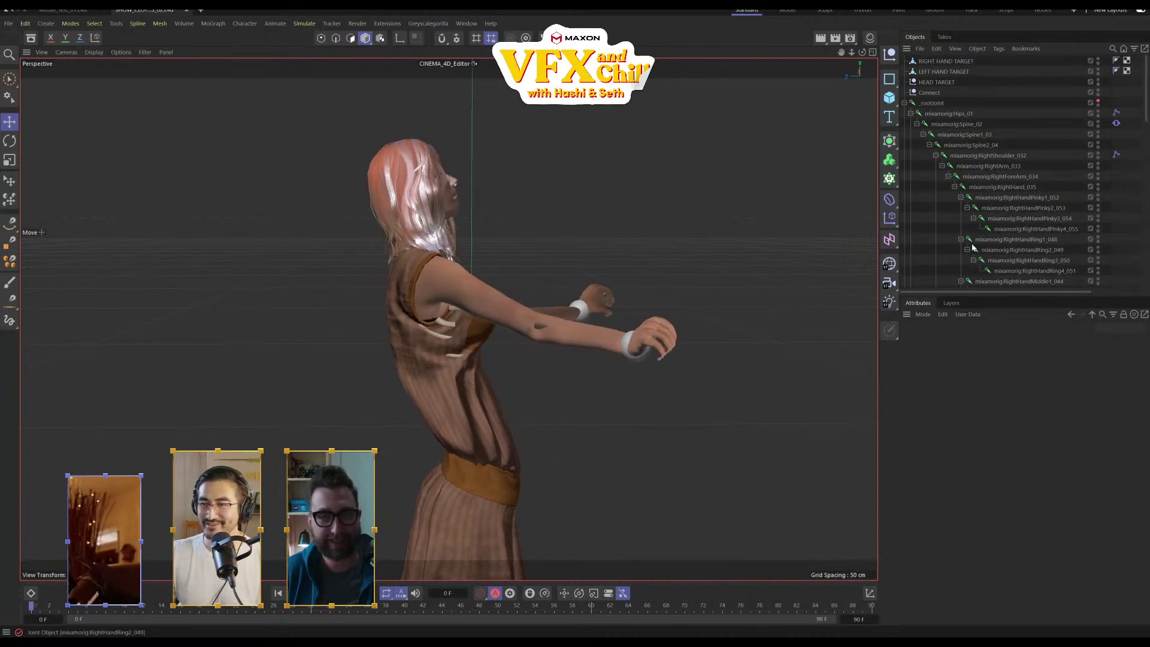
left_click(1116, 112)
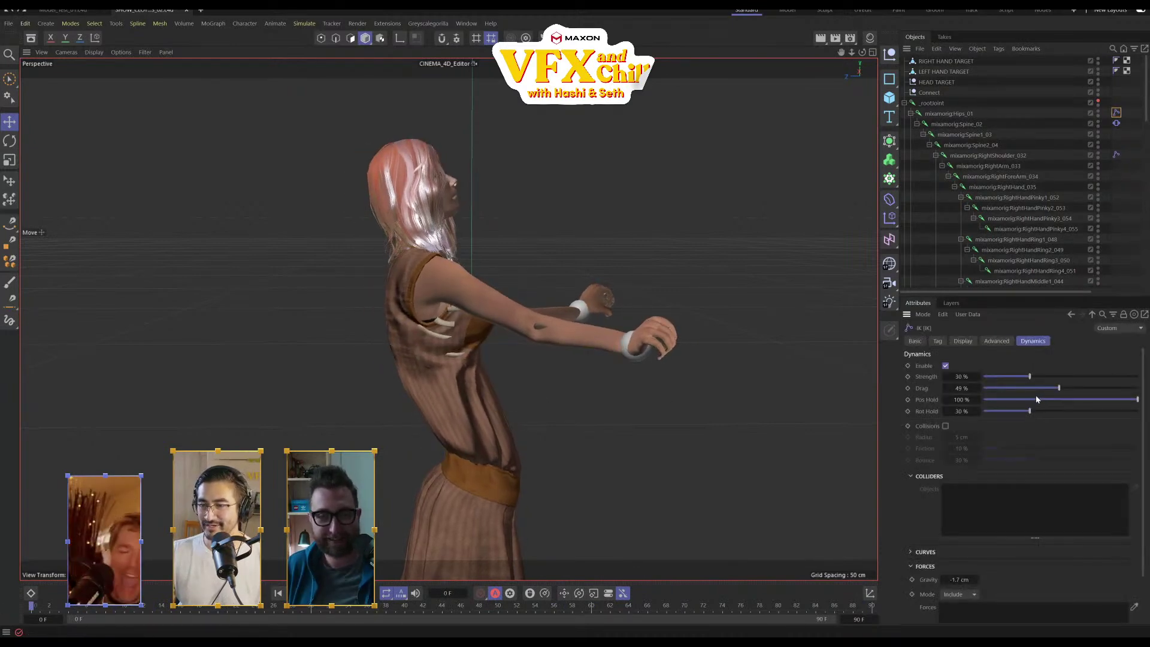
key("ctrl+shift+a")
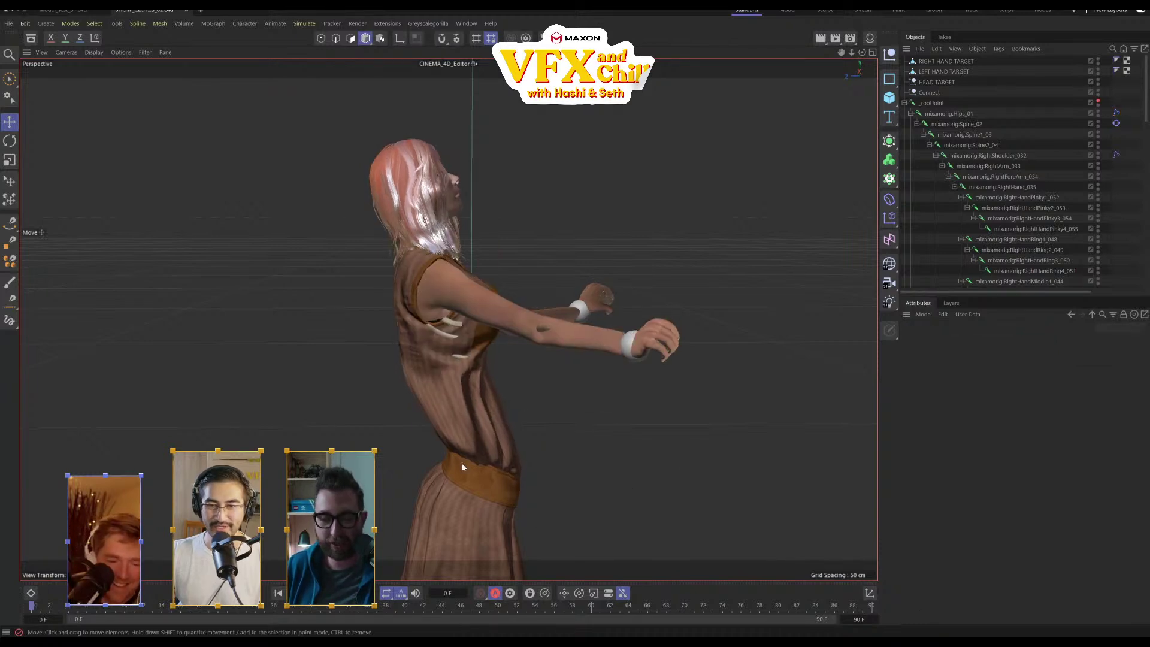
Toggle the dynamics of the hips IK tag to try resetting the stretched torso
left_click_drag(311, 473, 54, 471, "alt")
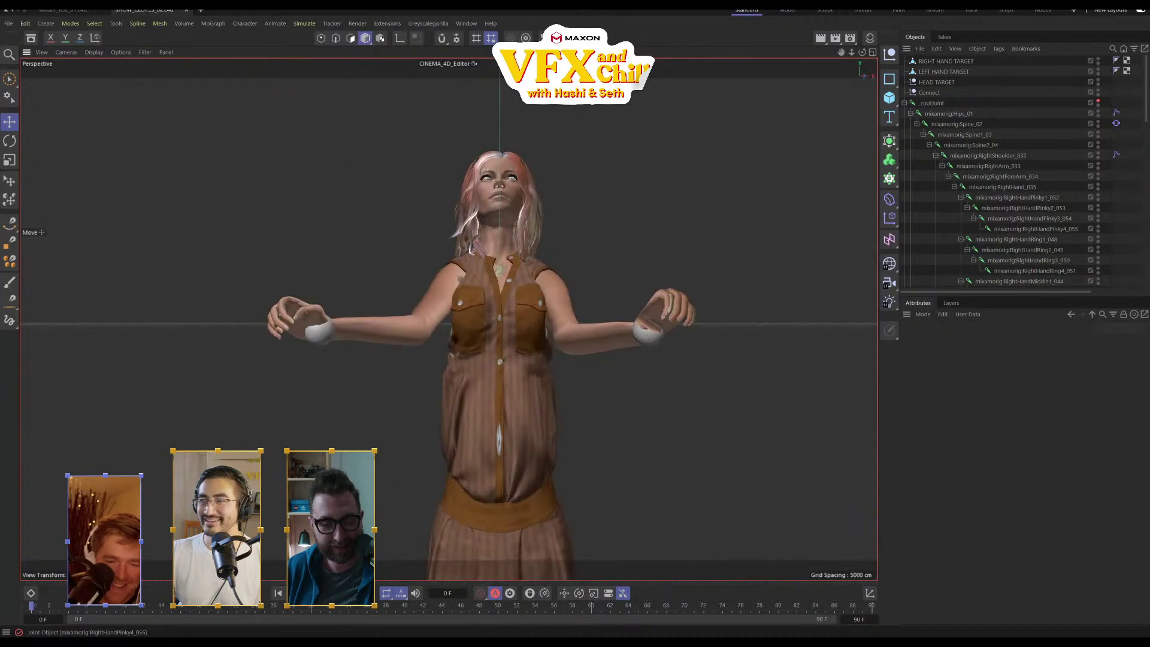
left_click(1118, 114)
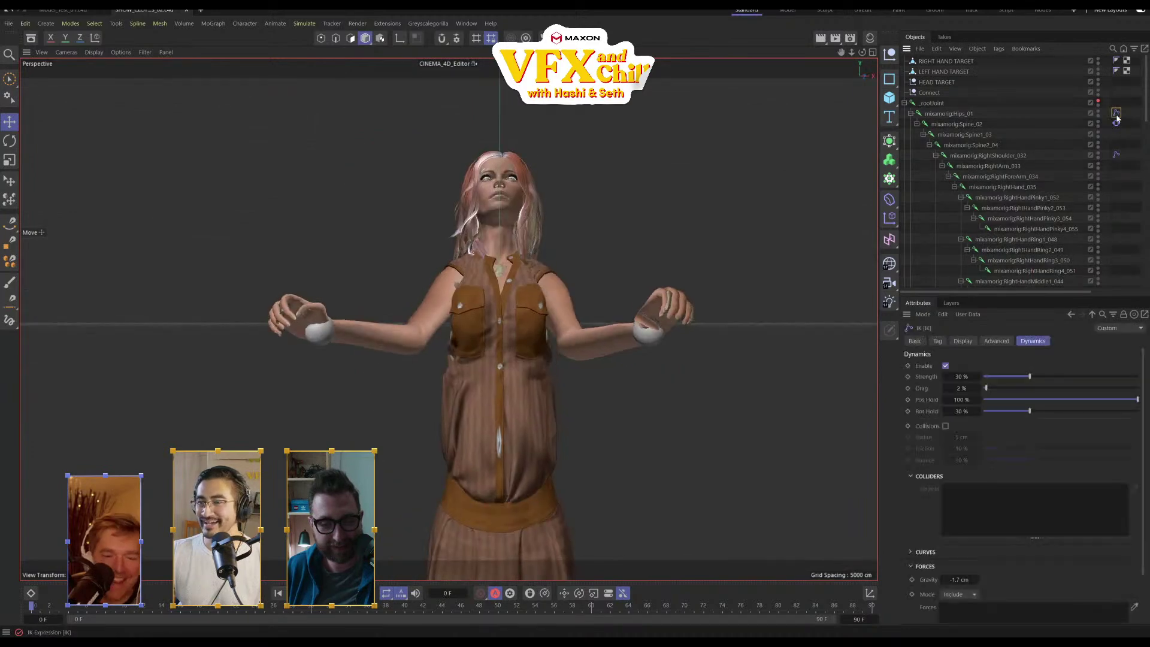
left_click(946, 366)
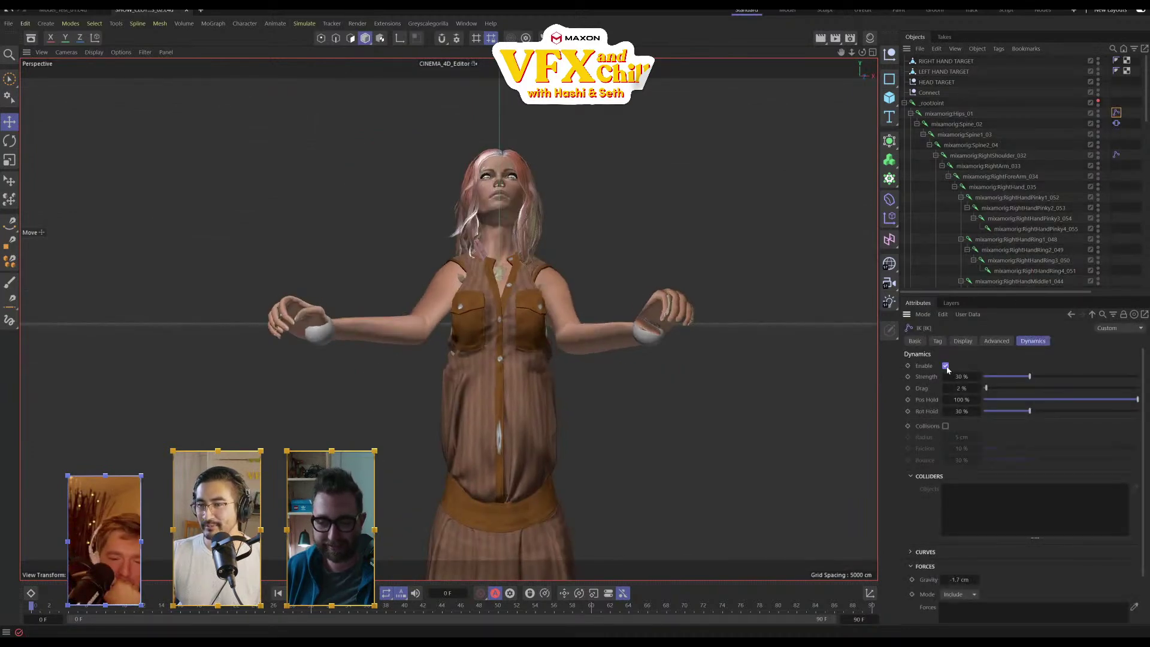
left_click_drag(690, 395, 809, 433, "alt")
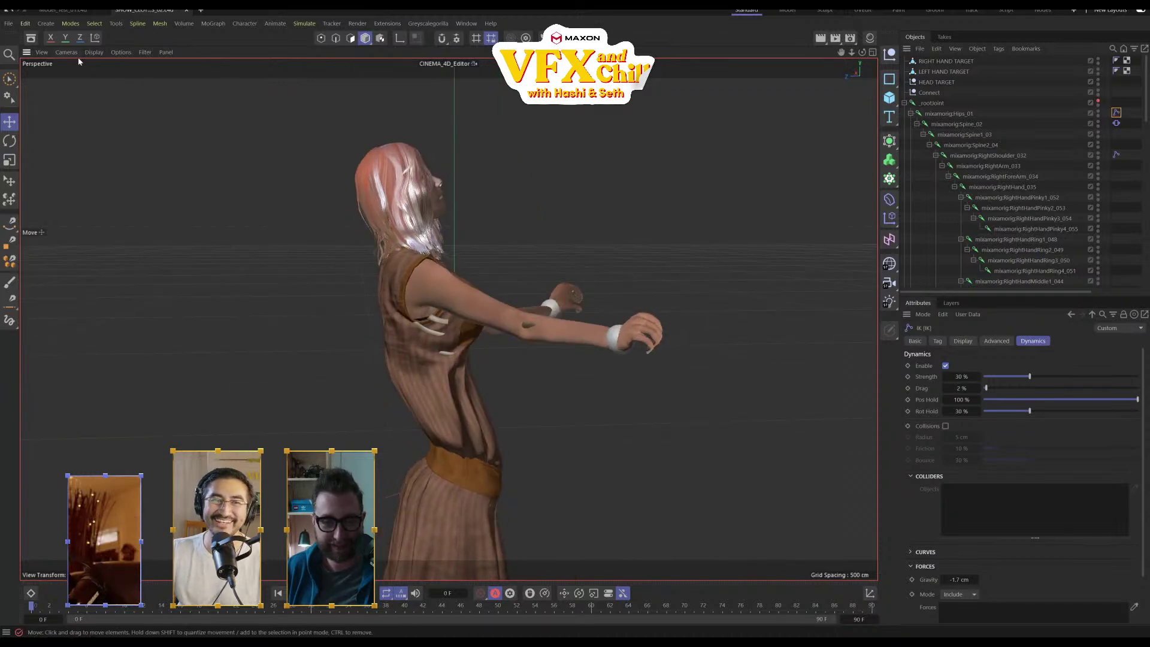
Revert the project to its saved version, discarding the unsaved changes
left_click(10, 24)
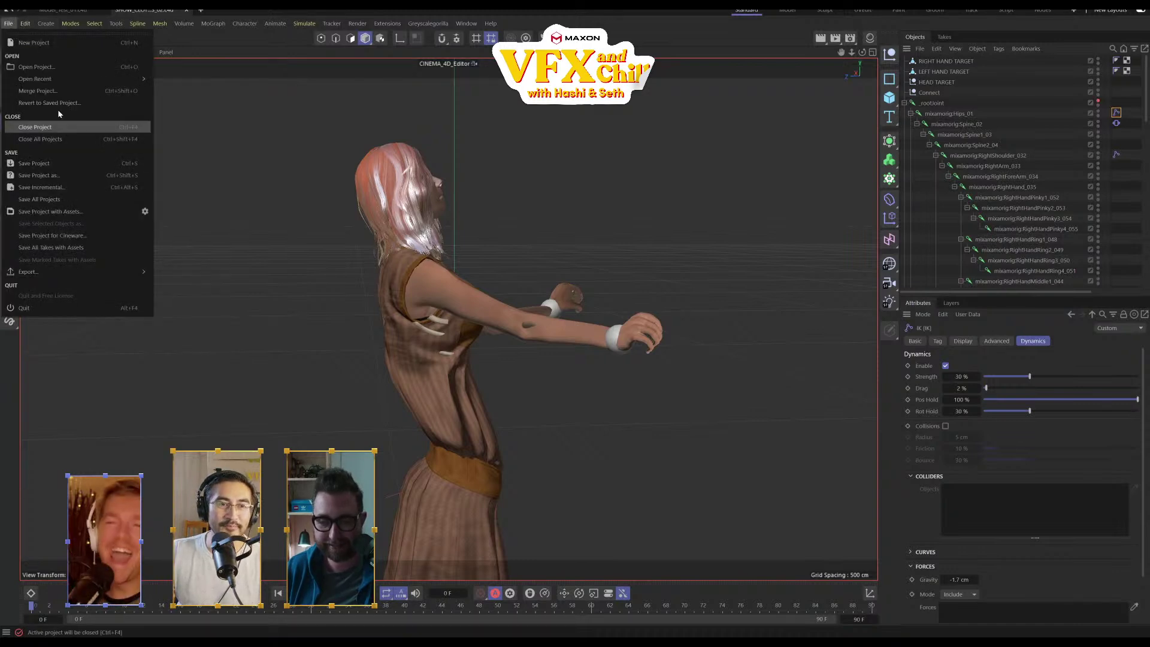
mouse_move(58, 81)
left_click(47, 103)
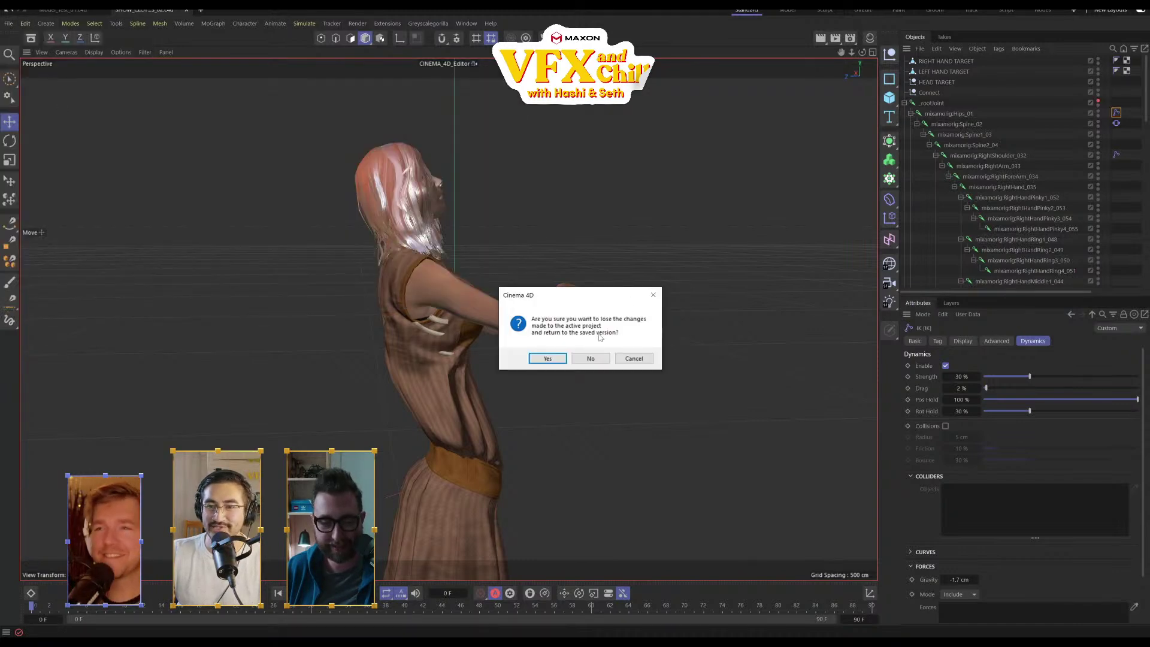
left_click(547, 359)
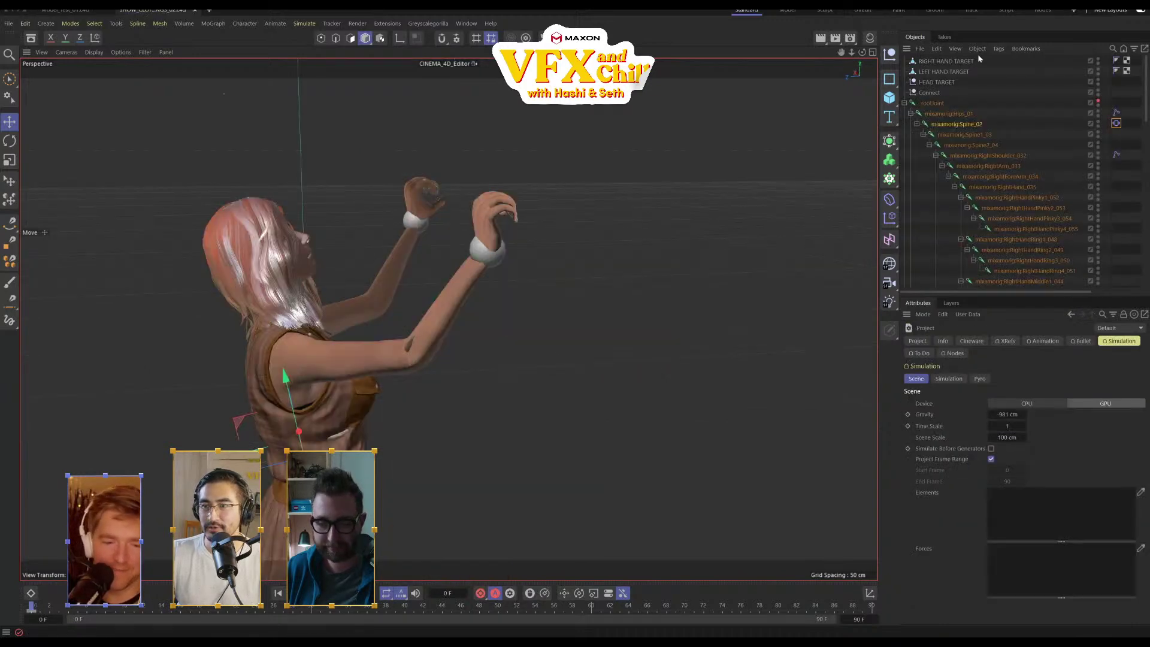
Select RIGHT HAND TARGET and LEFT HAND TARGET together and lower them slightly so both arms drop
left_click(949, 62)
left_click_drag(479, 174, 435, 219)
mouse_move(372, 309)
left_mouse_down()
mouse_move(399, 308)
mouse_move(374, 308)
left_mouse_up()
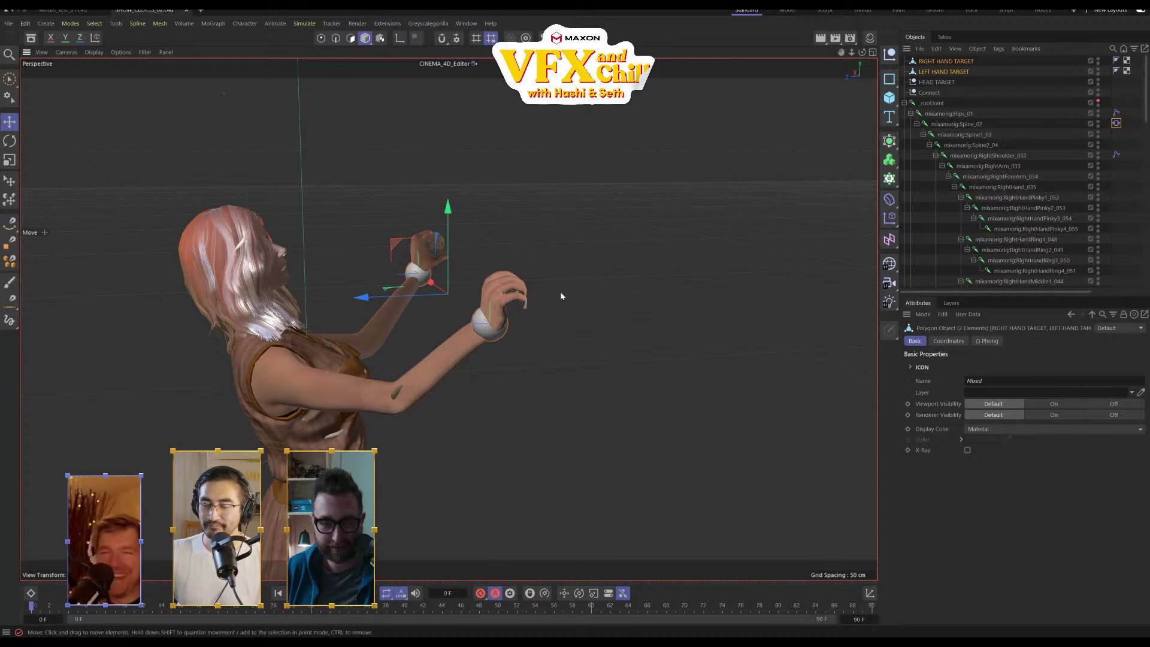
Hide the RIGHT HAND TARGET and LEFT HAND TARGET spheres in the viewport
scroll(562, 296, "up", 5)
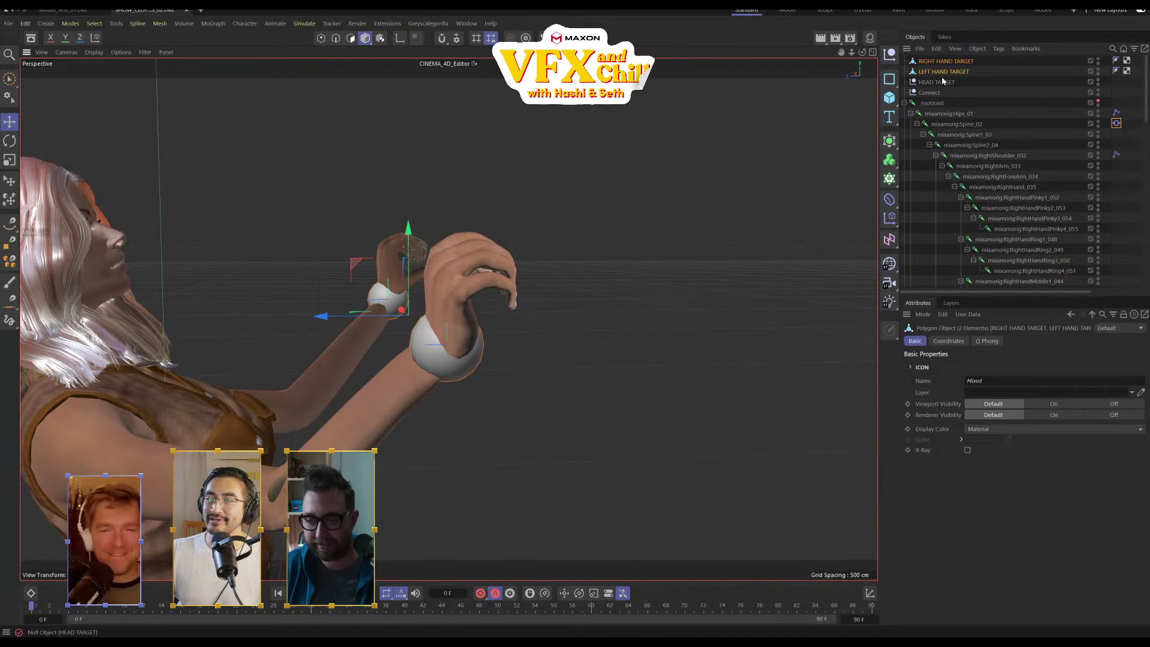
left_click(1099, 70)
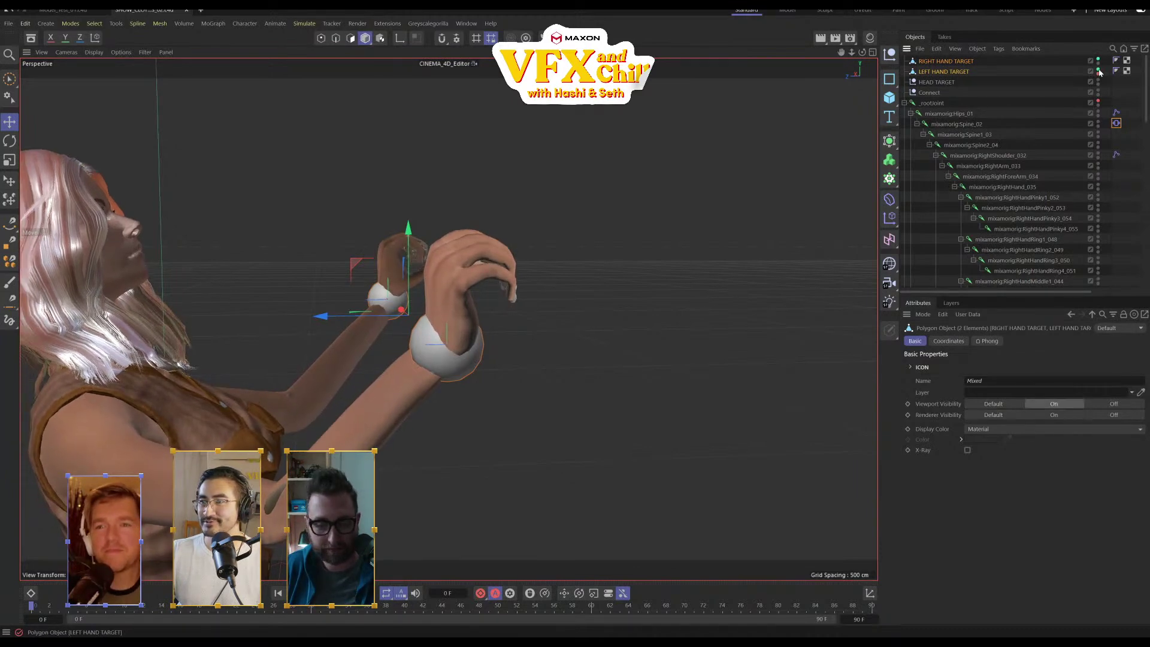
left_click(1099, 70)
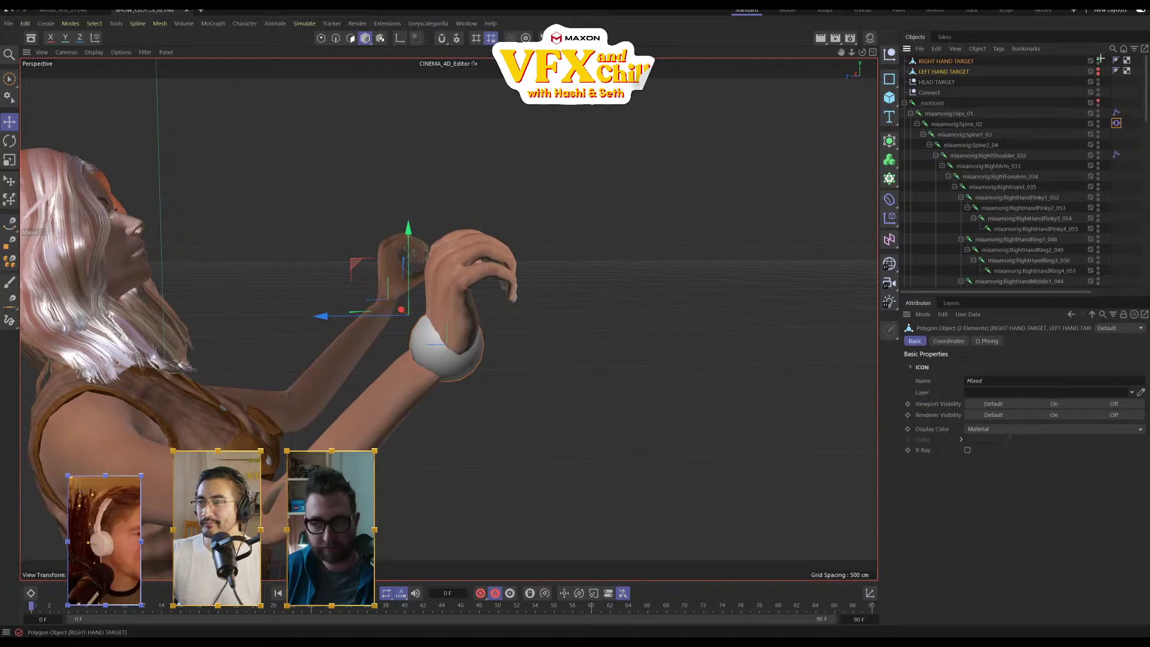
left_click(1099, 60)
left_click(960, 65)
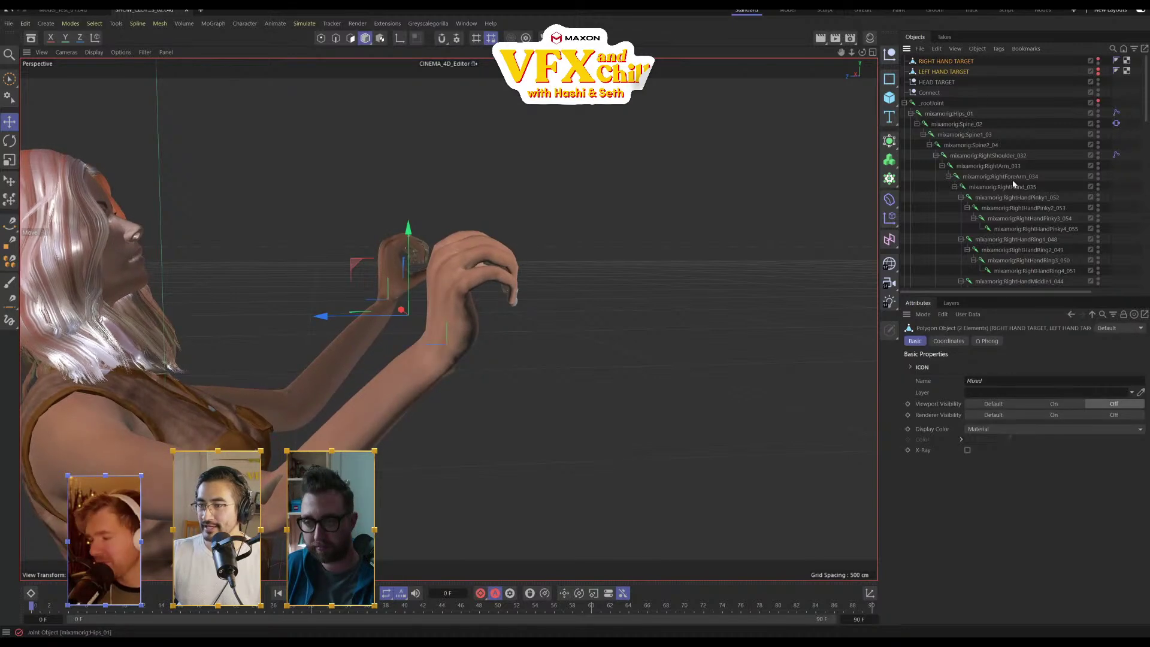
Set the rotation amplitude of the spine's Vibrate tag to 77° and play the animation, returning to frame 0
key("F8")
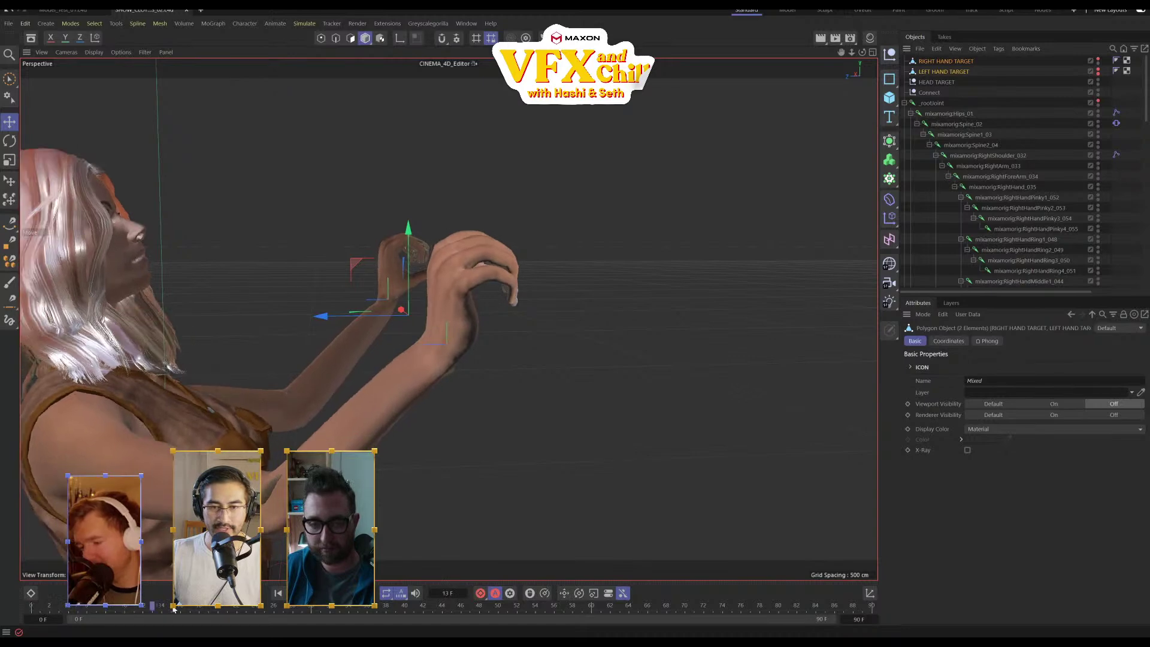
left_click_drag(574, 592, 572, 590)
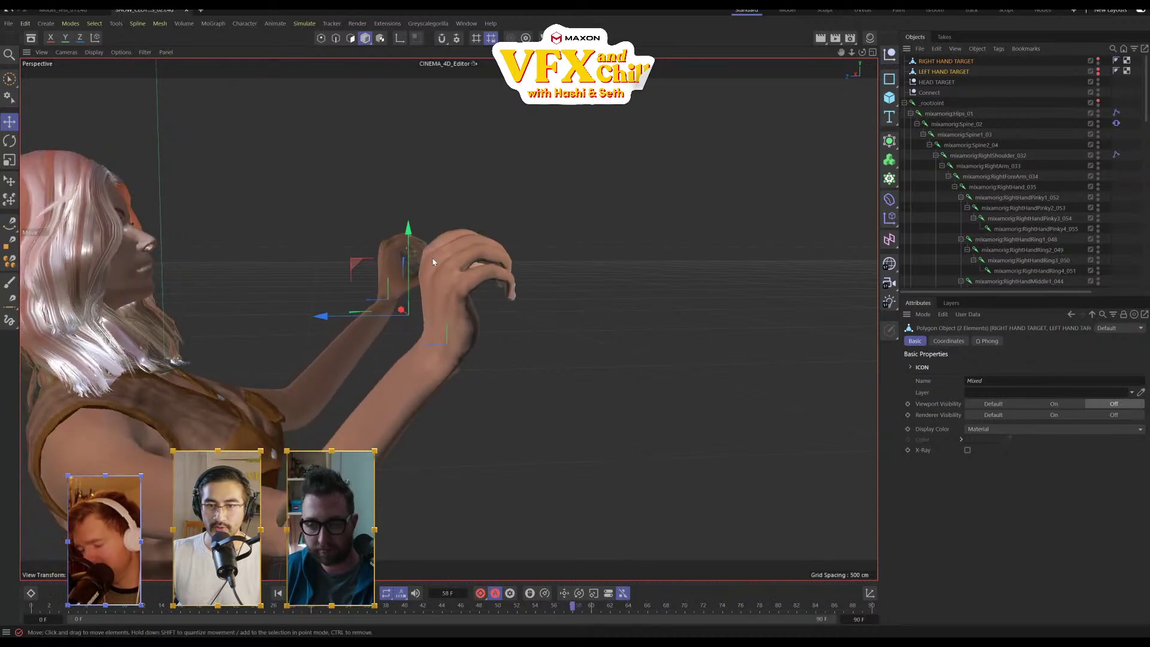
left_click(1117, 122)
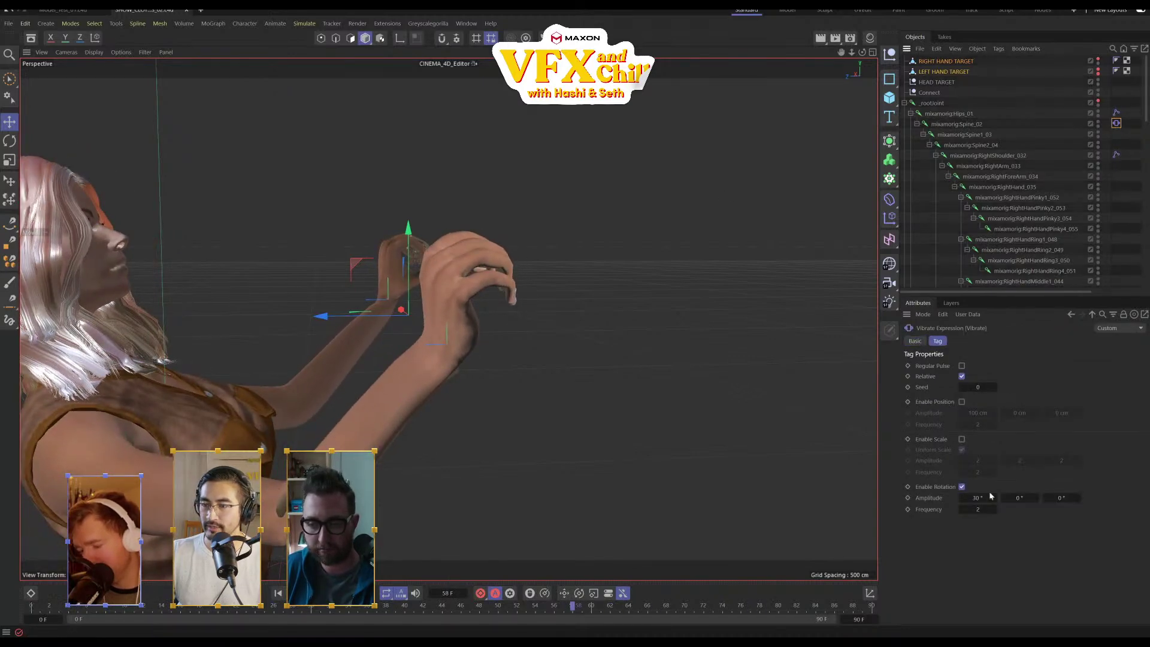
left_click_drag(985, 496, 1013, 497)
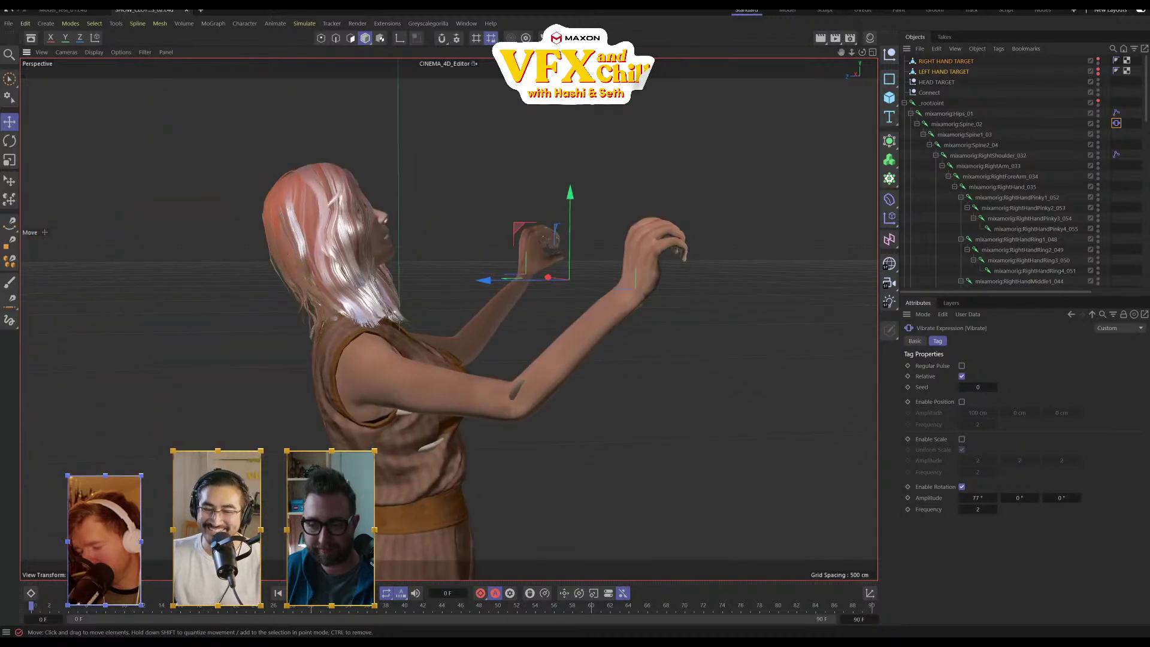
left_click(330, 593)
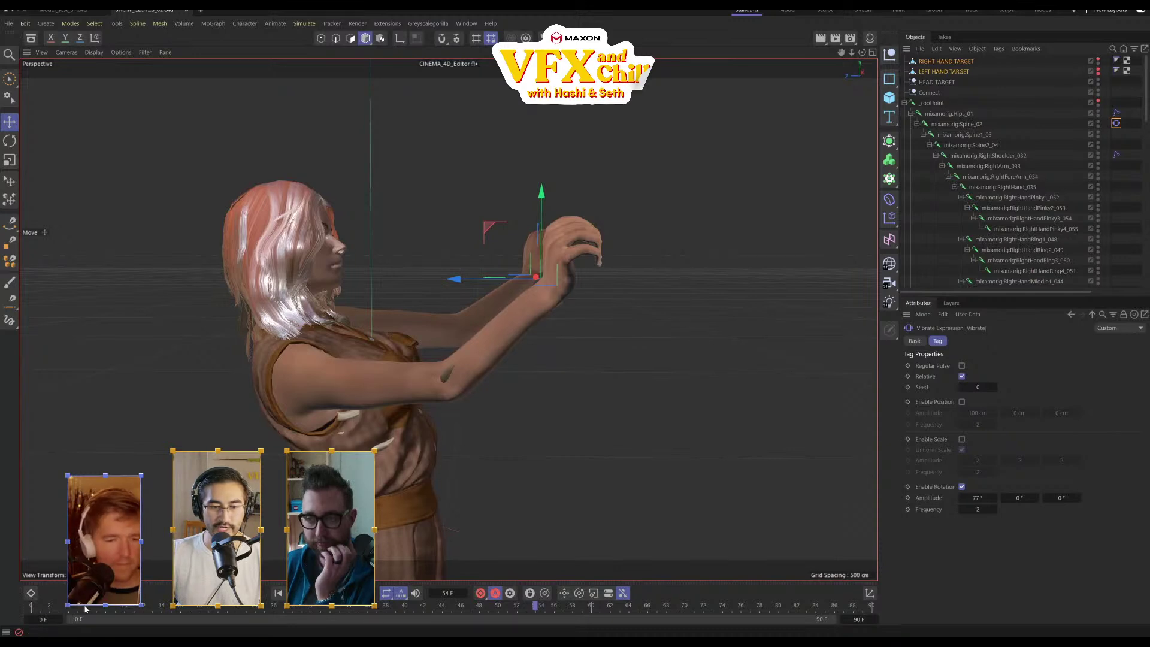
left_click(32, 607)
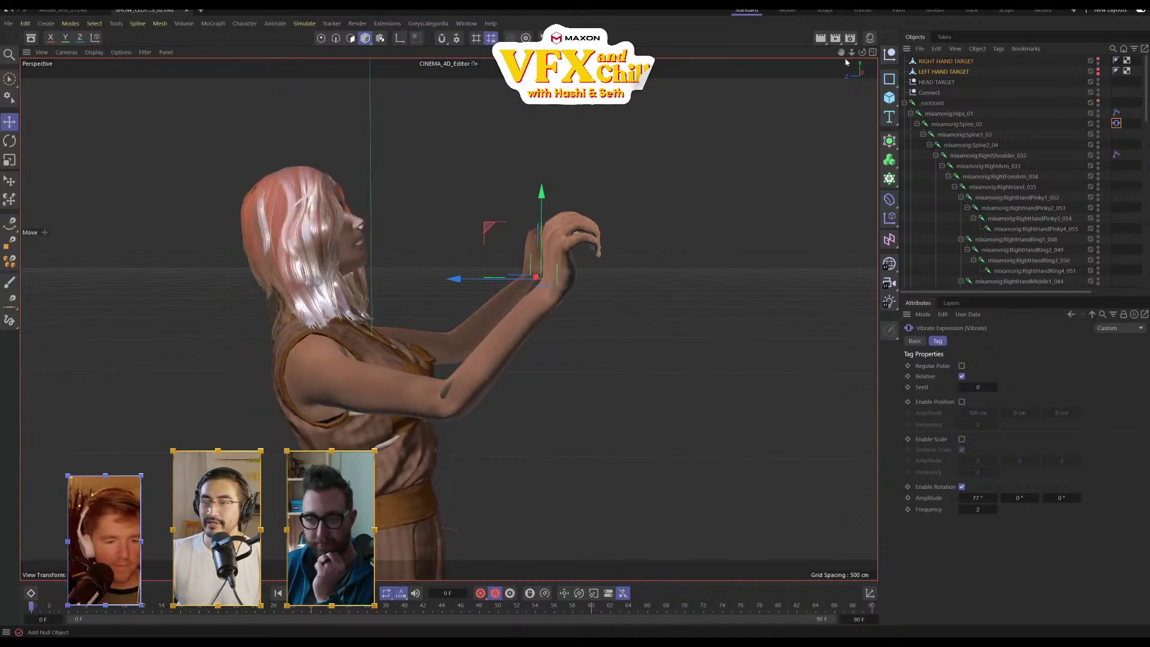
Switch to the earlier model test project and open Model_Test_15.c4d
left_click(890, 100)
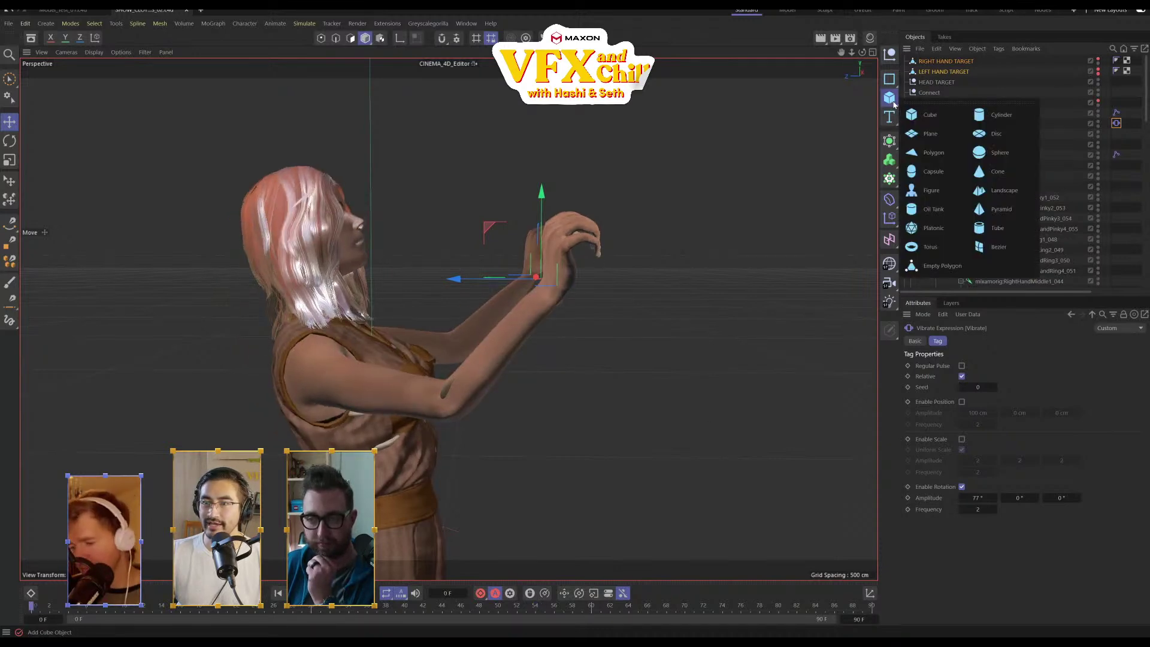
left_click(76, 10)
left_click(8, 23)
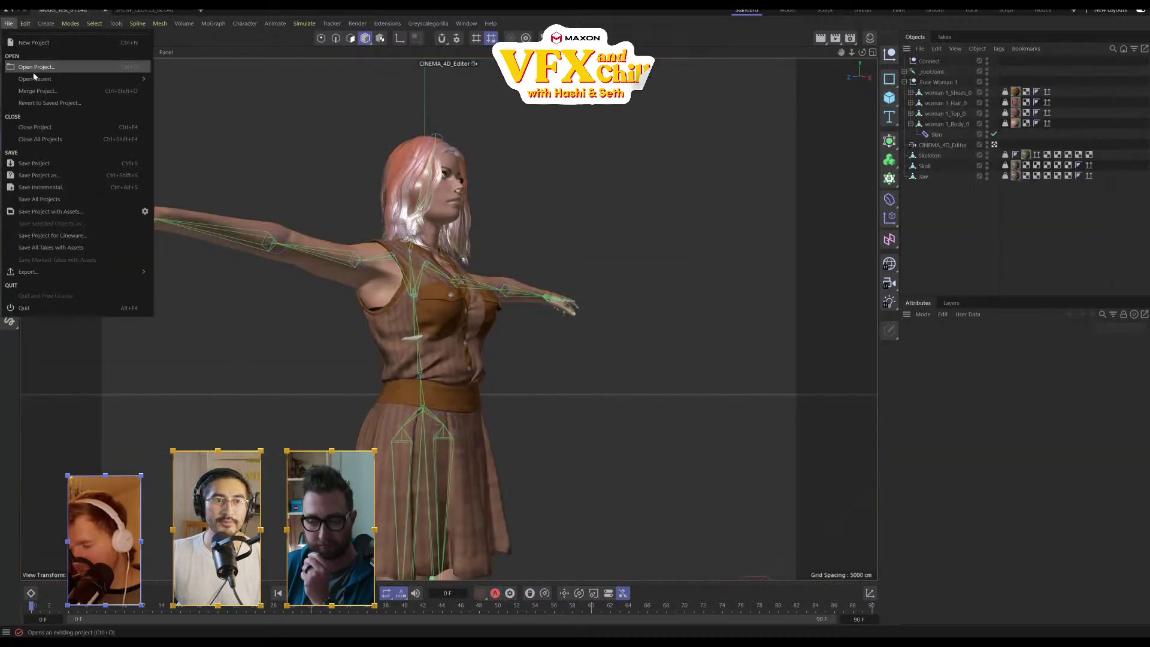
left_click(52, 68)
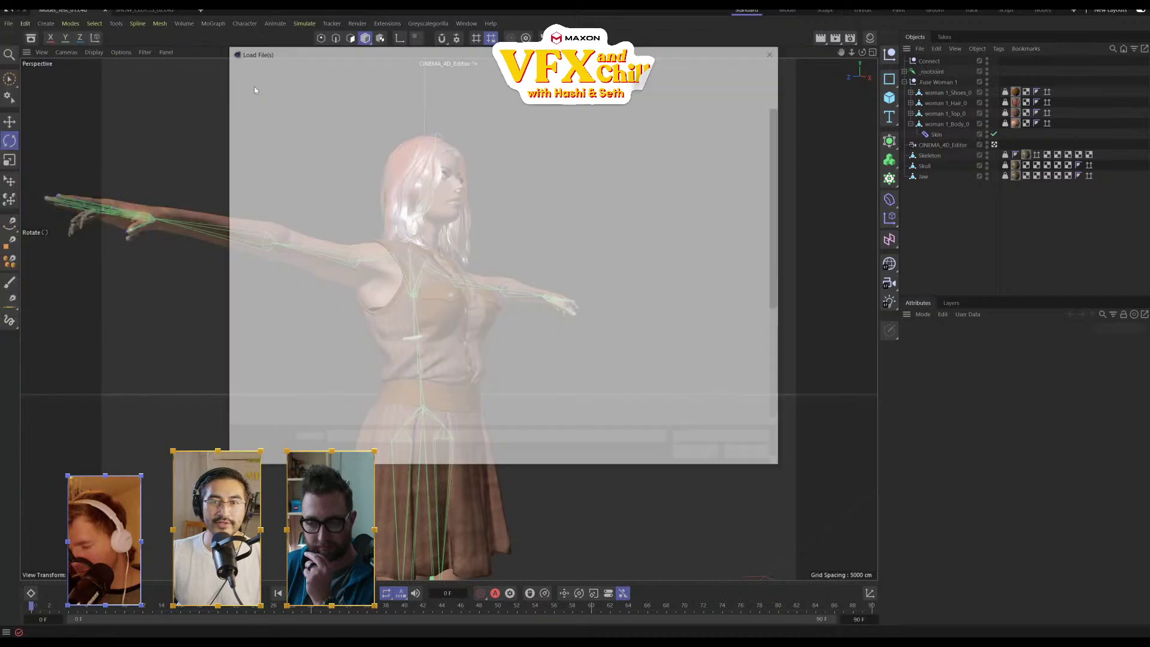
scroll(419, 263, "down", 5)
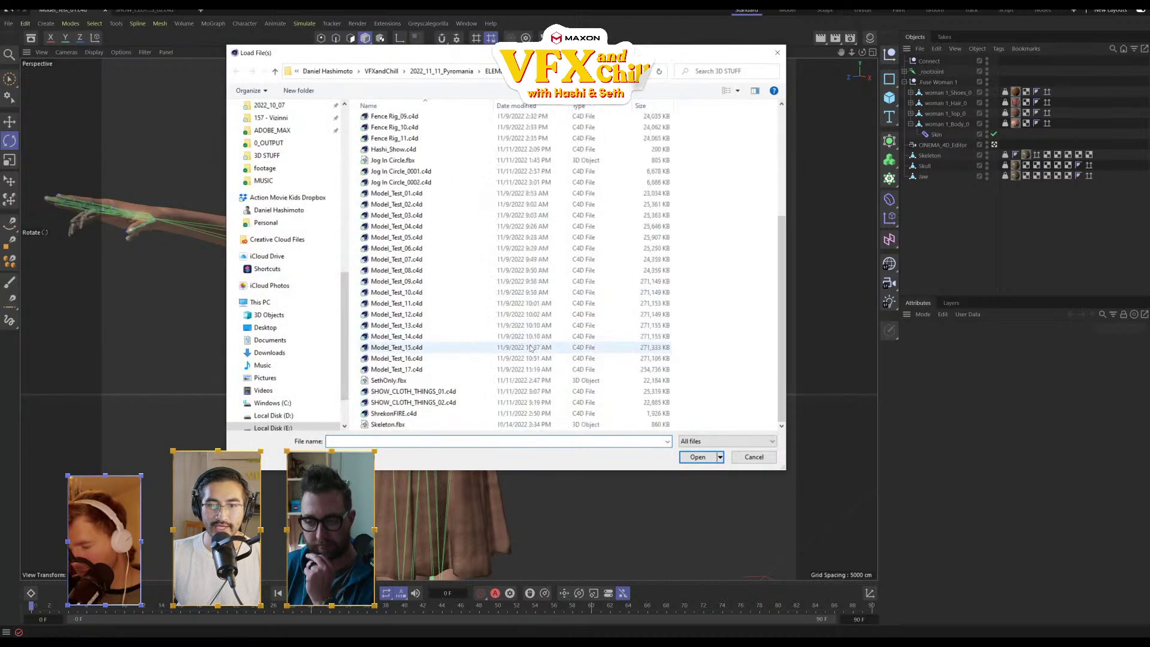
left_click(419, 348)
double_click(418, 347)
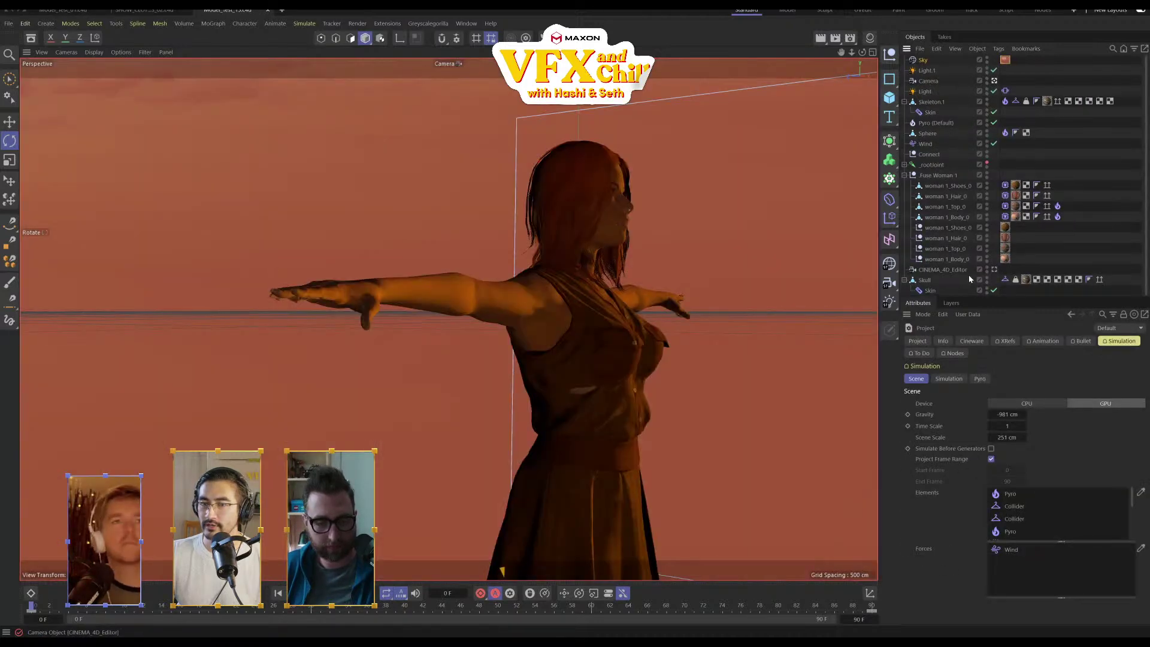
Open Fence Rig_11.c4d and play its animation of the woman shaking the chain-link fence
left_click(10, 25)
left_click(42, 71)
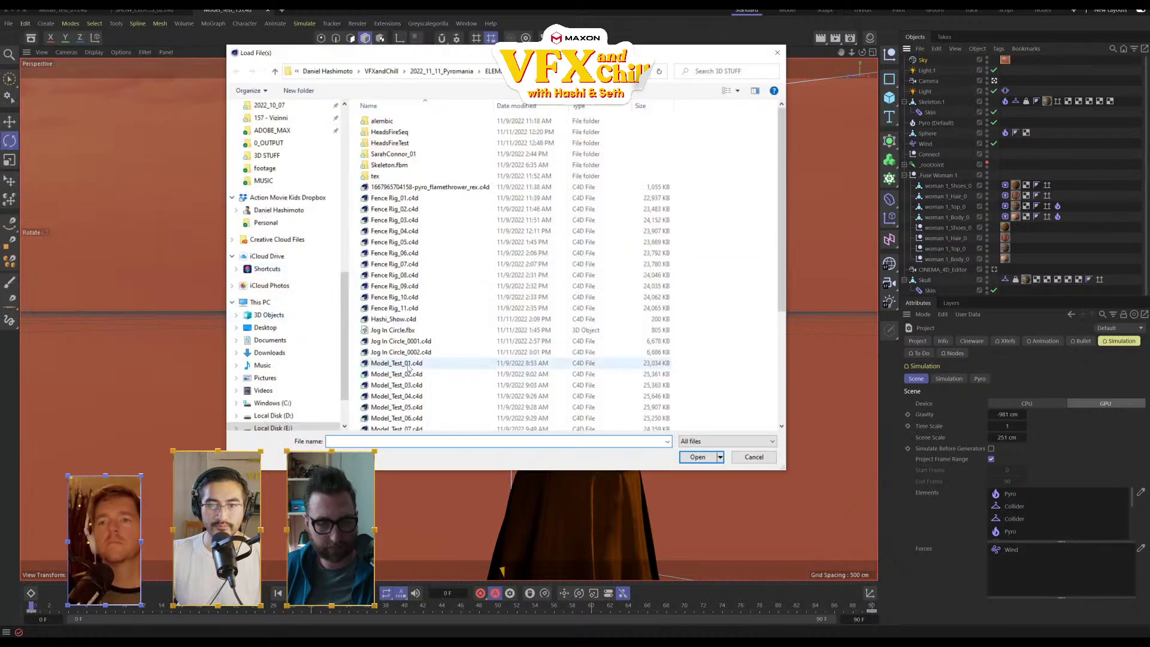
scroll(433, 360, "down", 5)
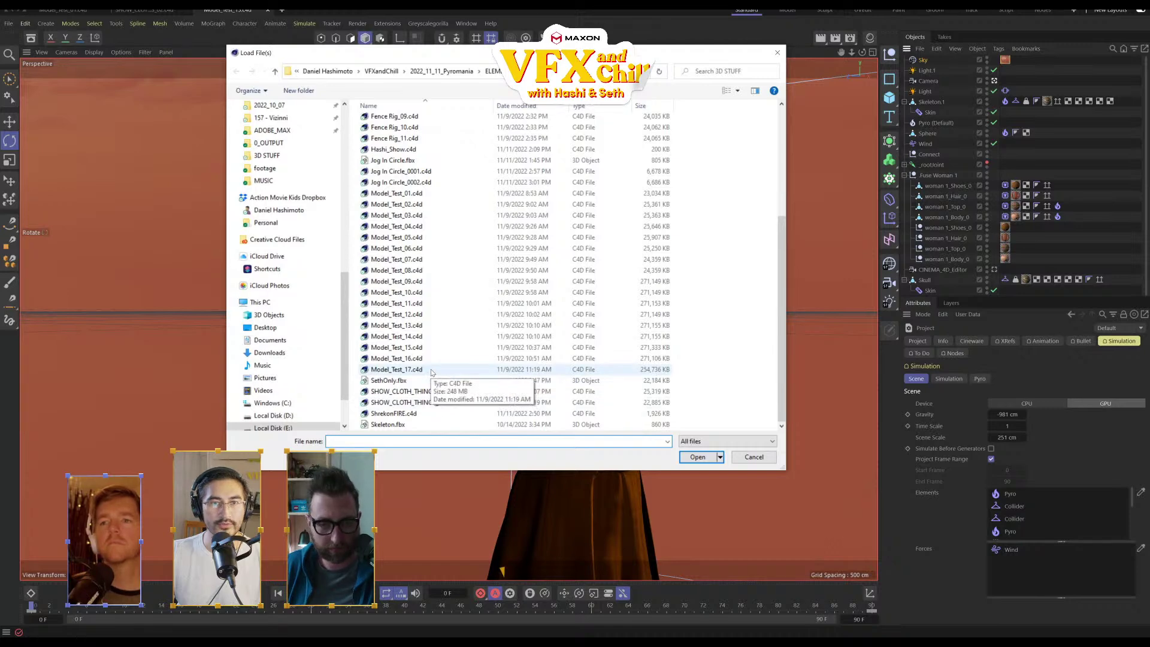
scroll(422, 173, "up", 2)
double_click(395, 195)
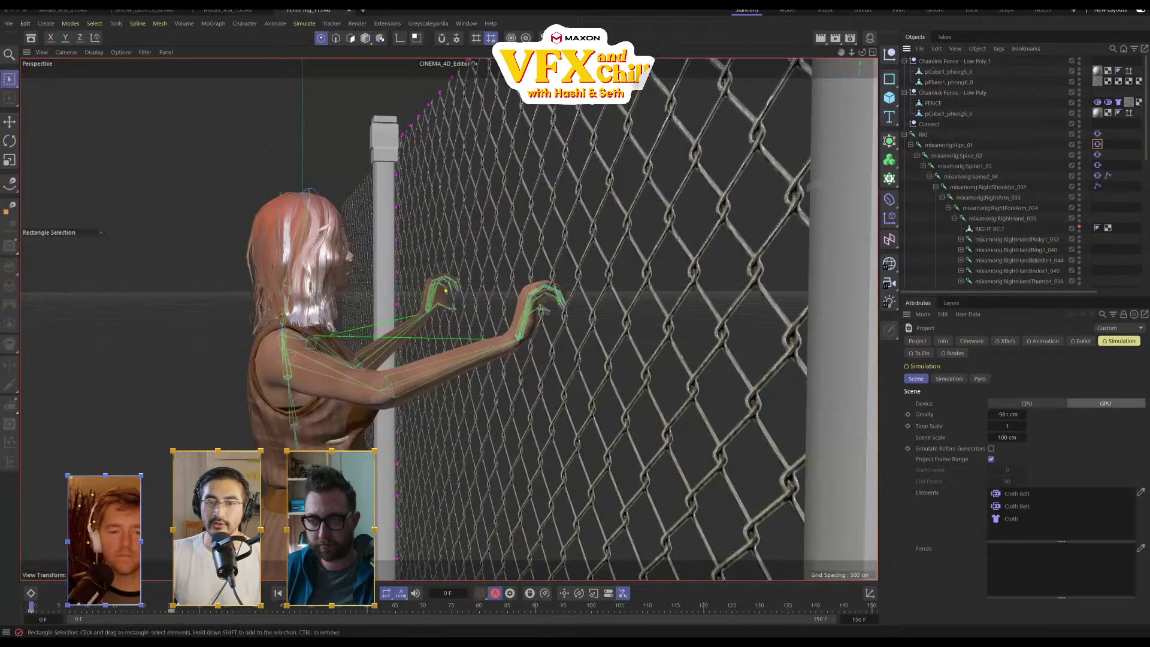
left_click(332, 594)
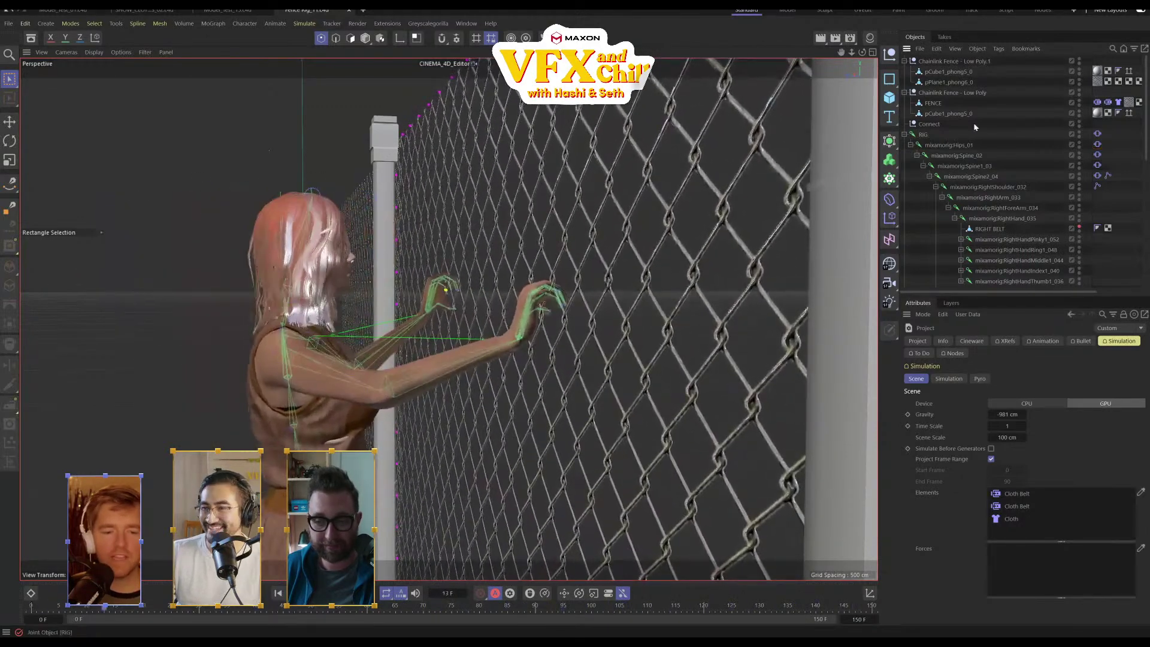
key("9")
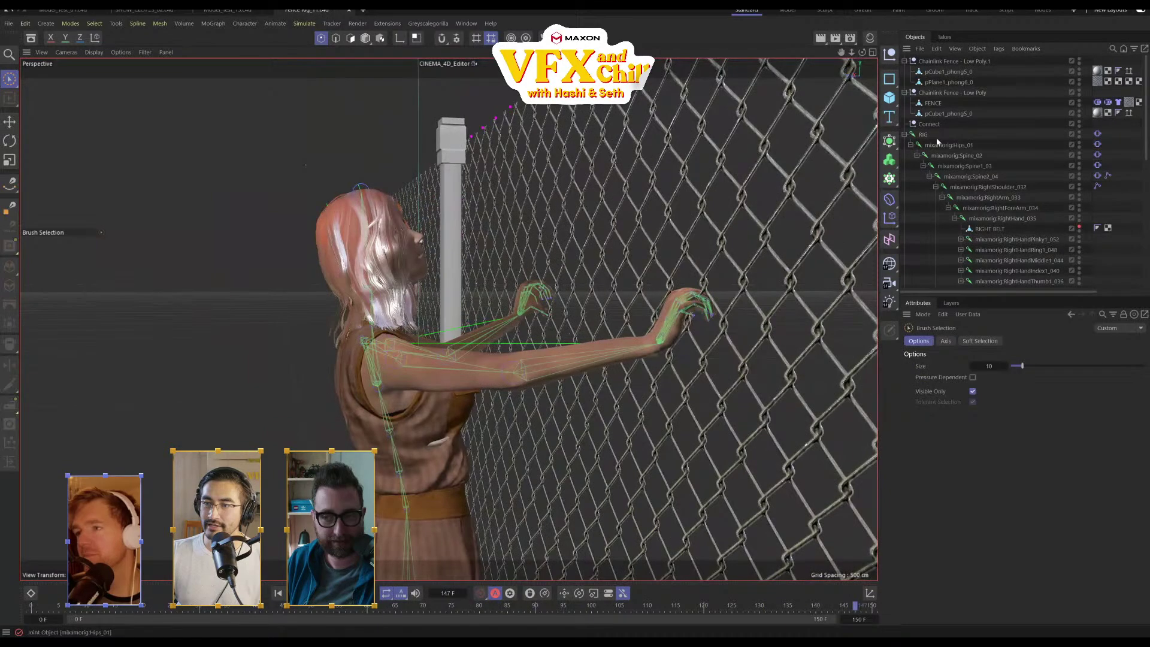
Hide the Chainlink Fence - Low Poly group in the viewport and view the woman's outstretched arms from the side
left_click(939, 106)
scroll(542, 199, "down", 5)
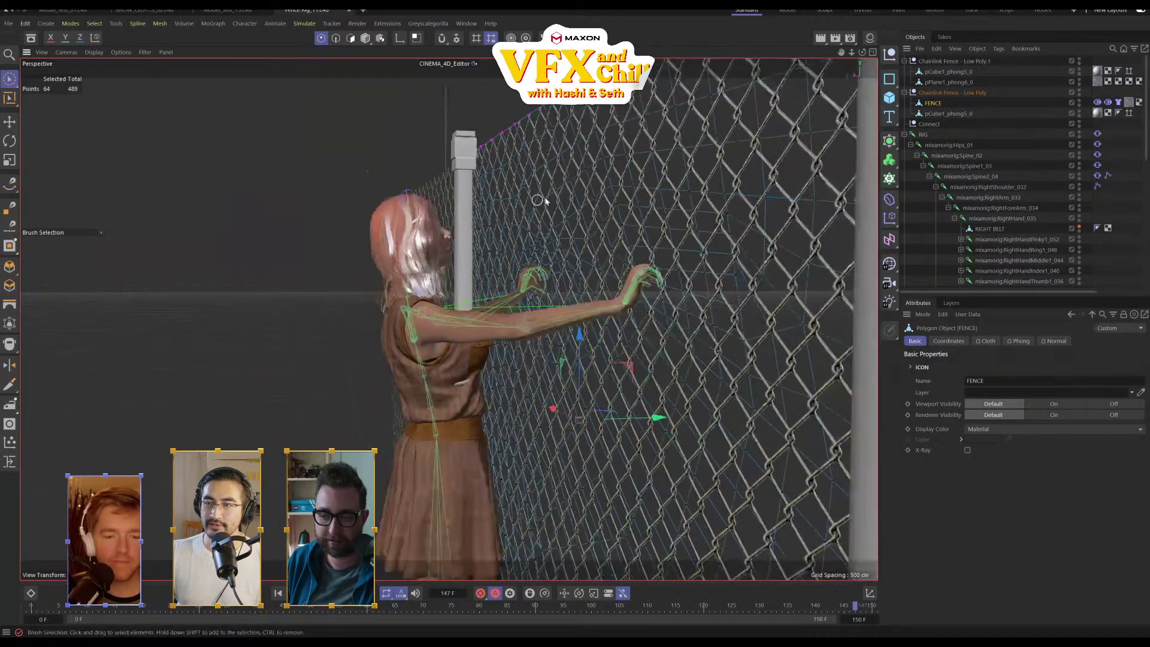
left_click(1080, 92)
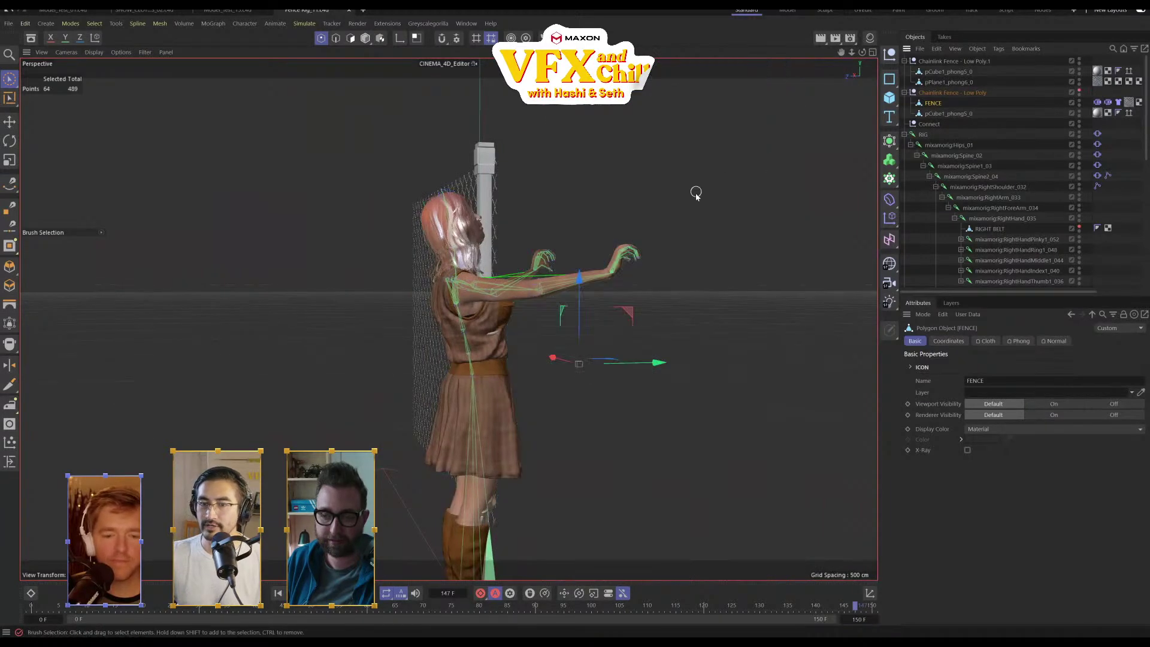
middle_click_drag(697, 196, 580, 237, "alt")
left_click_drag(581, 237, 581, 281, "alt")
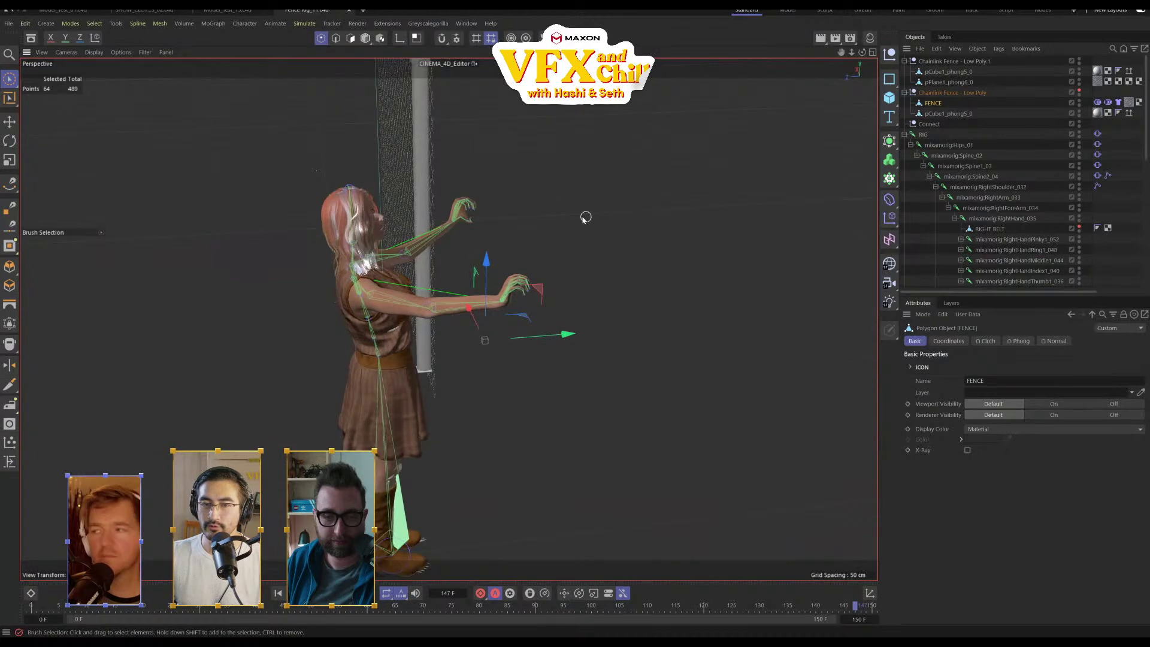
mouse_move(586, 218)
left_mouse_down("alt")
mouse_move(585, 176)
mouse_move(543, 246)
mouse_move(599, 222)
left_mouse_up("alt")
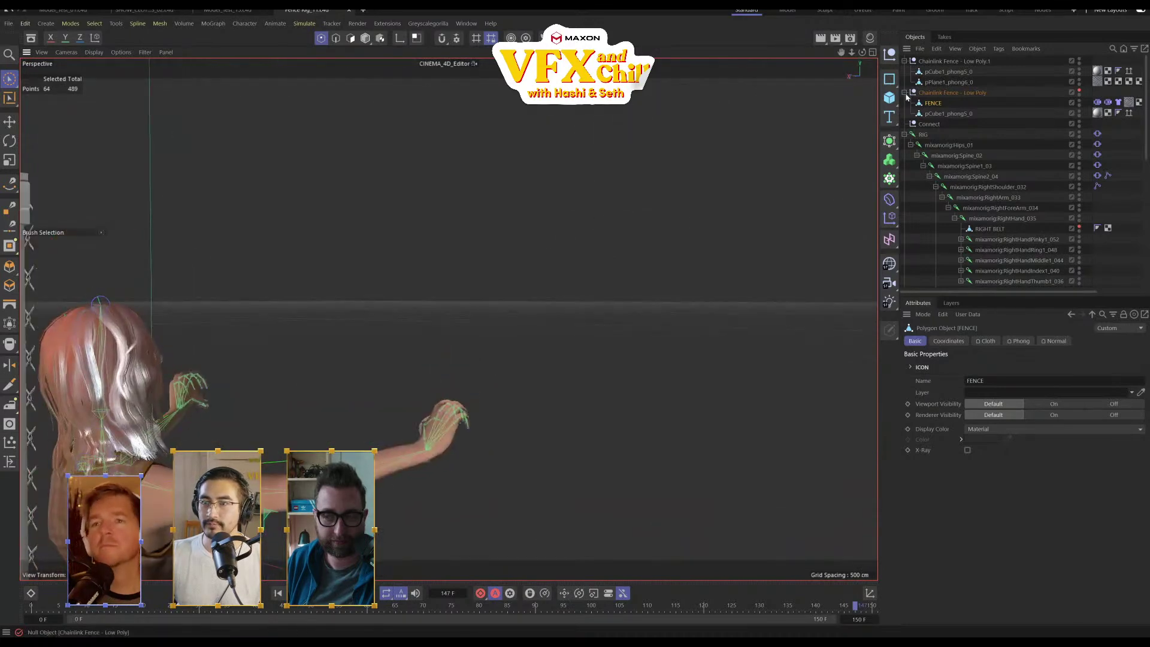
Add a 400 x 400 cm plane with 10 x 10 segments at the woman's feet and make it editable
left_click(890, 98)
left_click(935, 136)
scroll(474, 345, "down", 5)
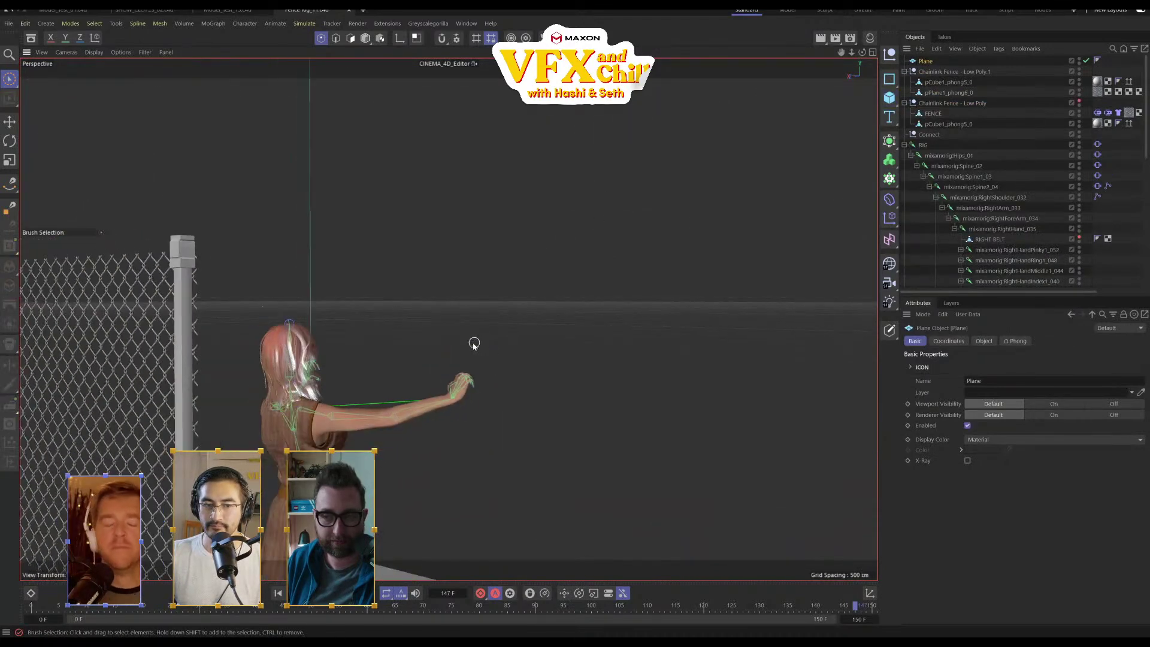
left_click_drag(474, 345, 557, 199, "alt")
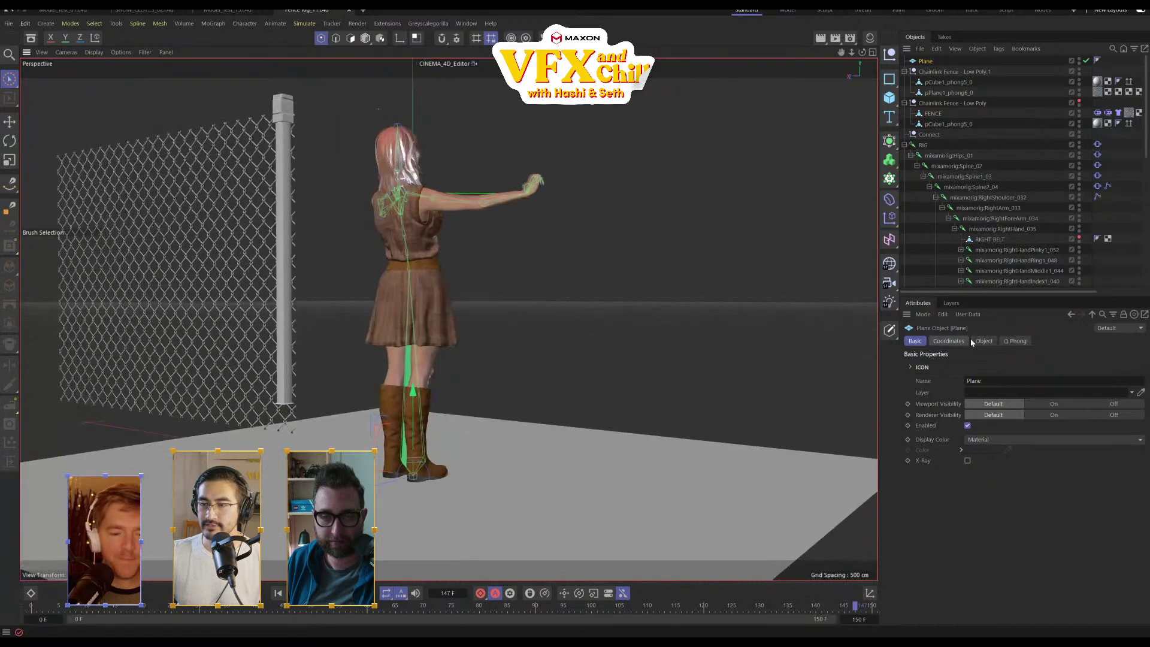
left_click(985, 341)
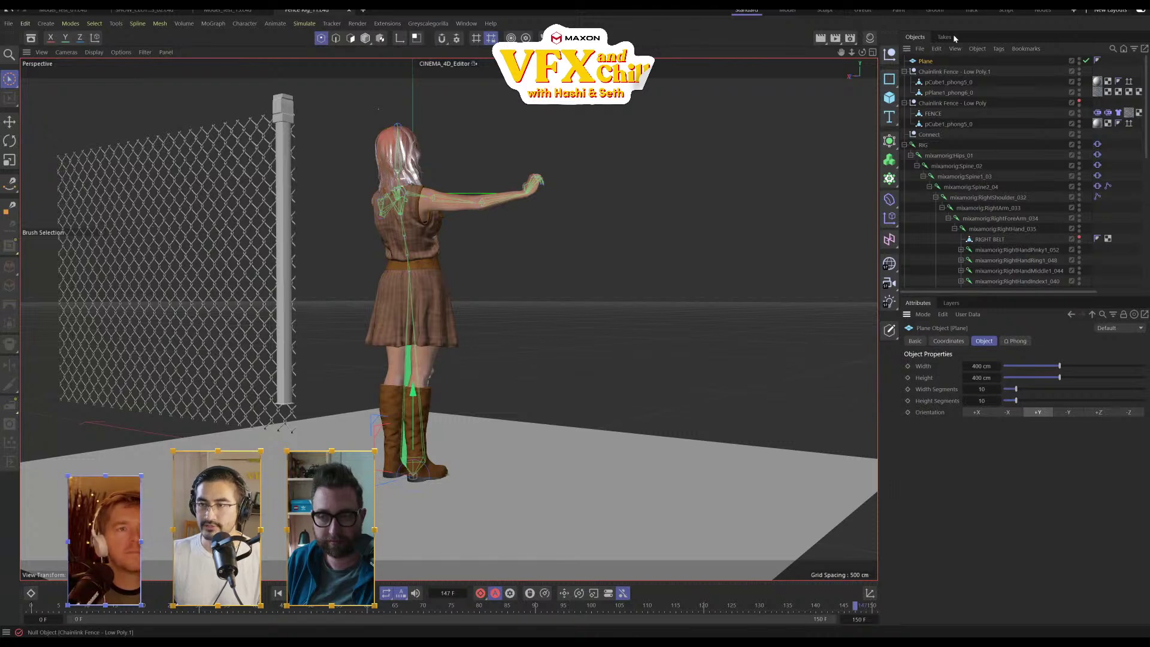
key("c")
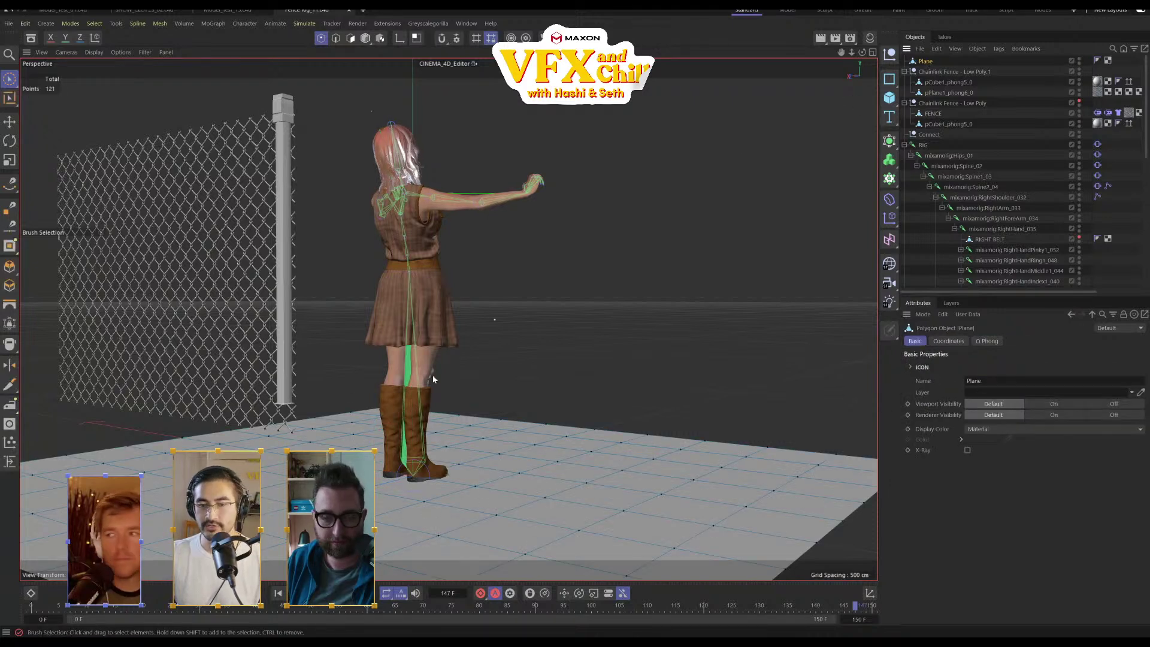
left_click(366, 38)
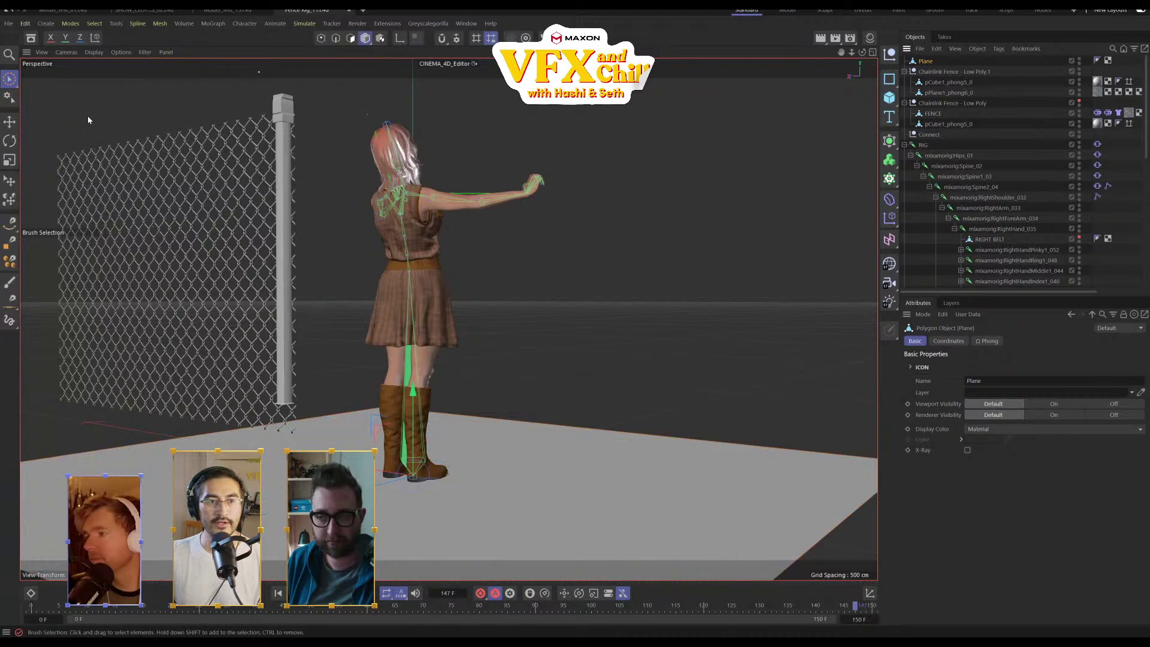
Rotate the plane upright, then raise it and move it in front of the woman near her hands
key("r")
left_click_drag(391, 440, 379, 499)
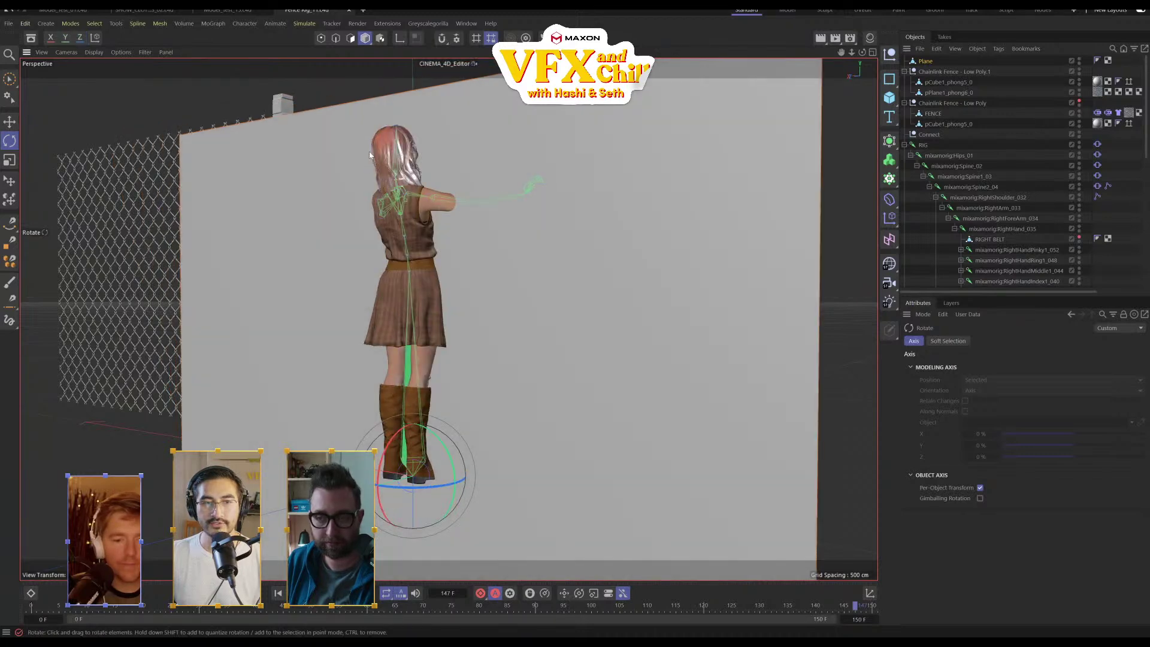
left_click(16, 125)
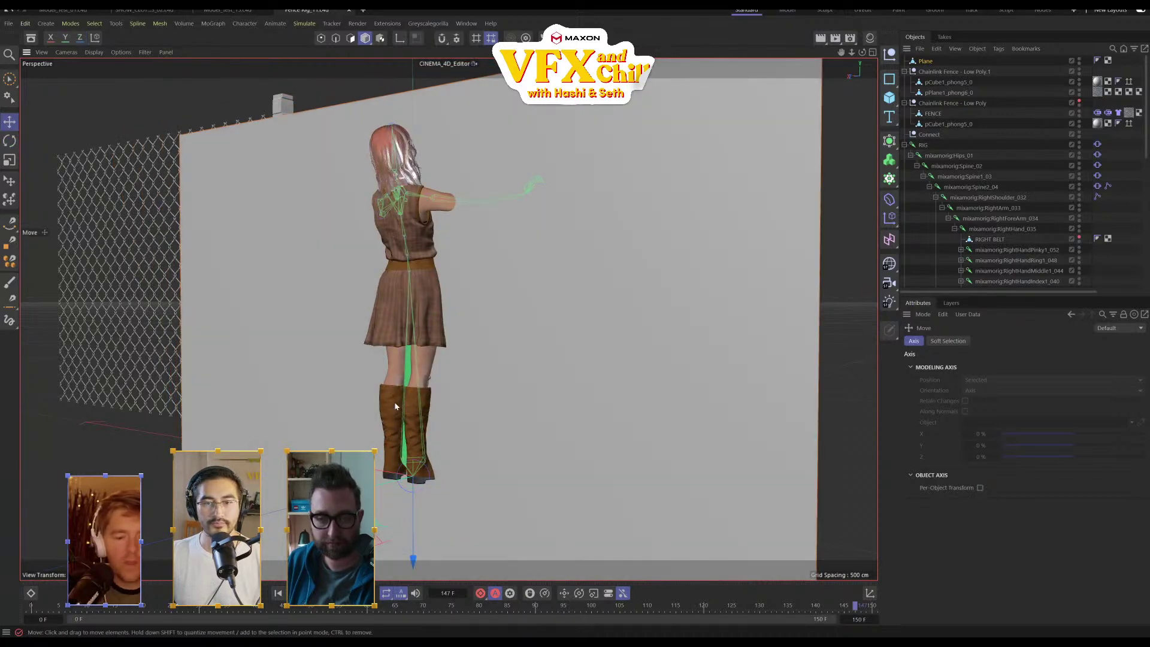
left_click(393, 353)
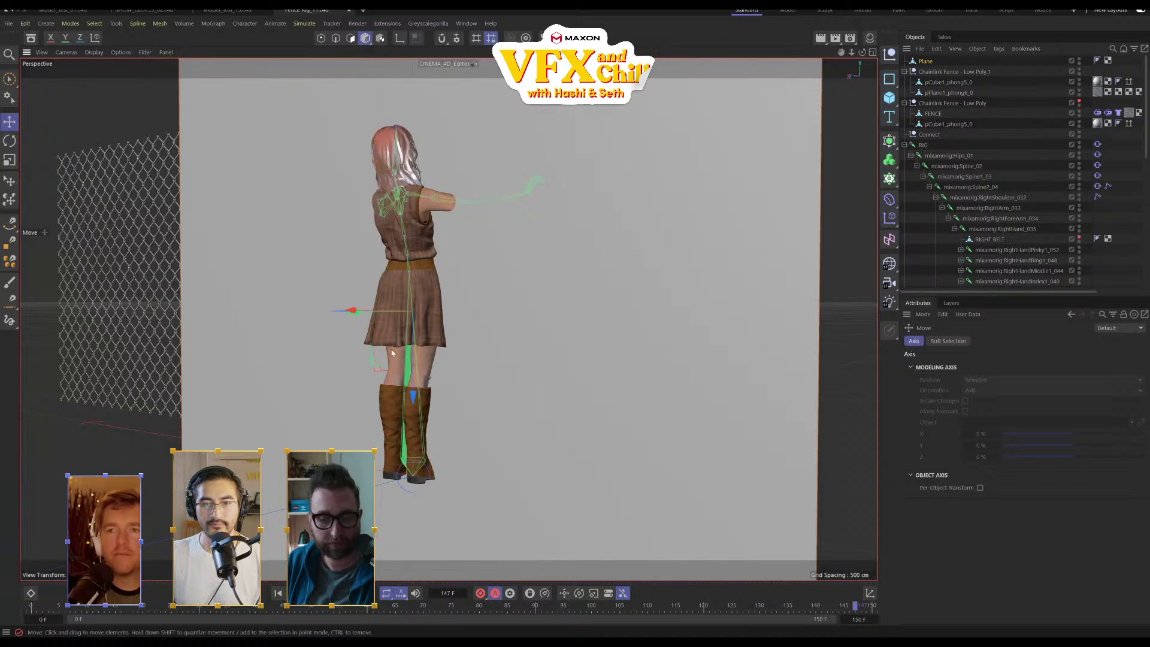
left_click_drag(412, 397, 353, 434, "alt")
left_click_drag(354, 315, 591, 206, "alt")
left_click_drag(463, 388, 476, 392)
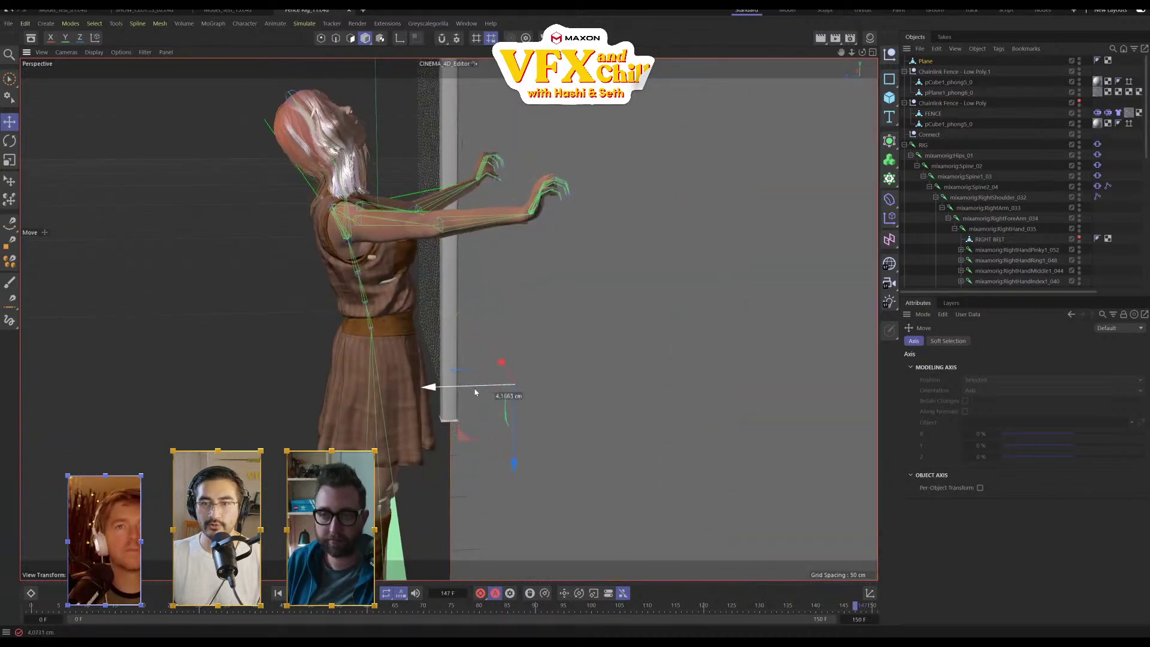
Scale the upright plane down along its height to roughly the height of the fence post
left_click(14, 160)
scroll(602, 251, "down", 6)
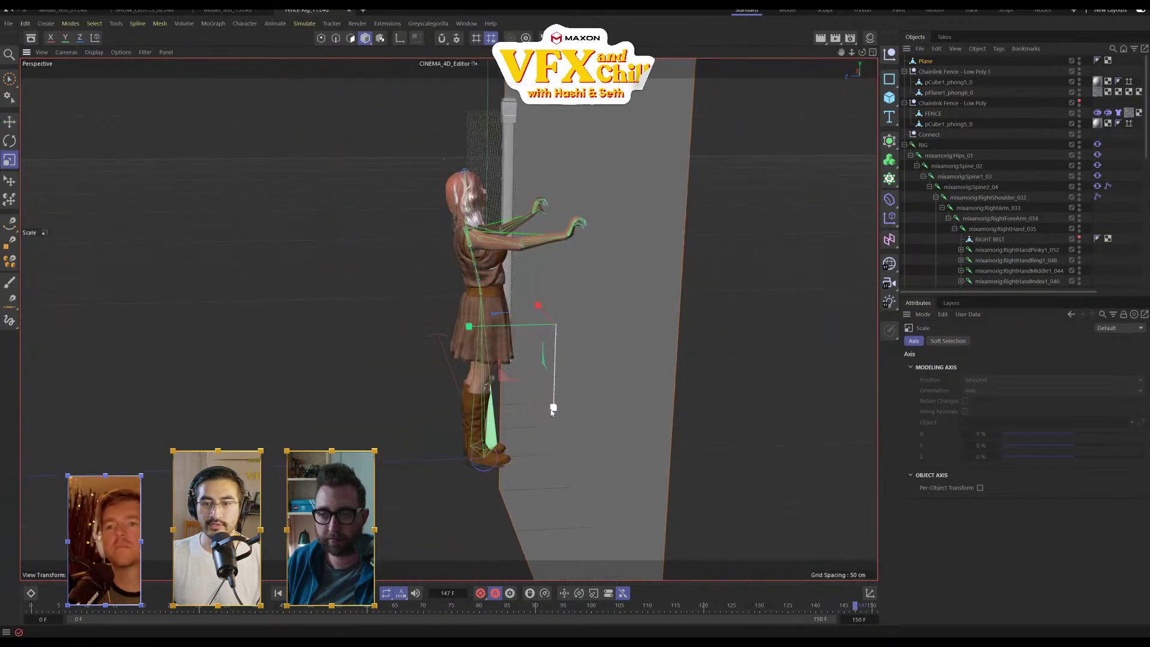
left_click_drag(552, 413, 555, 354)
left_click(9, 122)
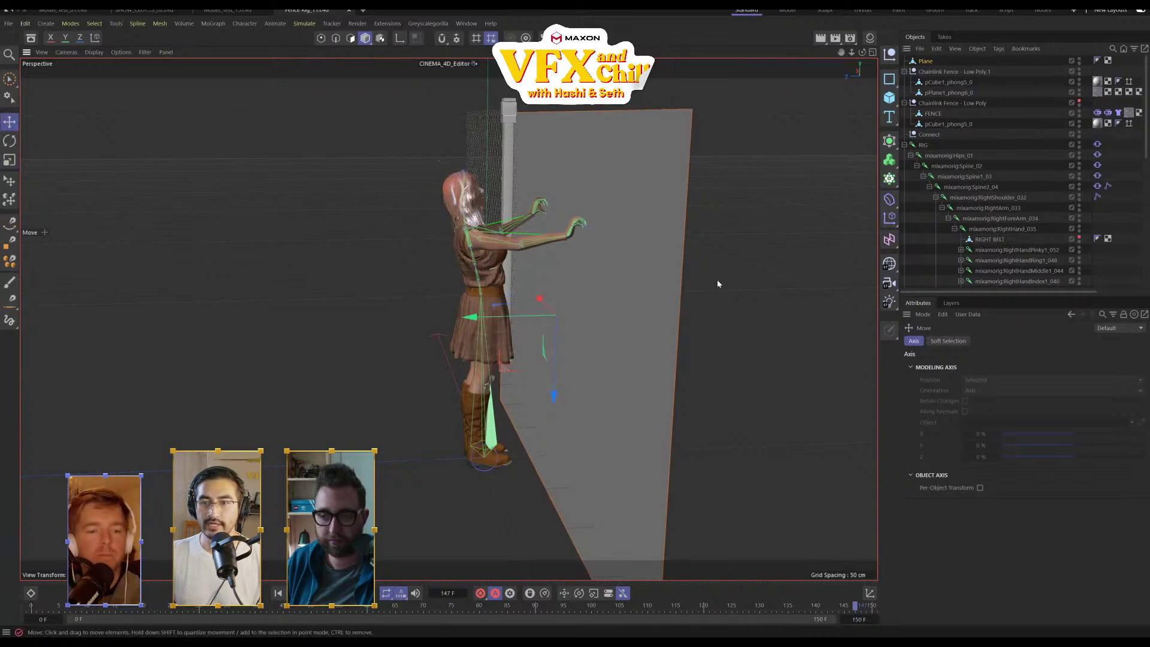
Enable X-Ray on the plane and switch to edge mode to inspect its grid around the woman's hands
left_click_drag(717, 284, 663, 262, "alt")
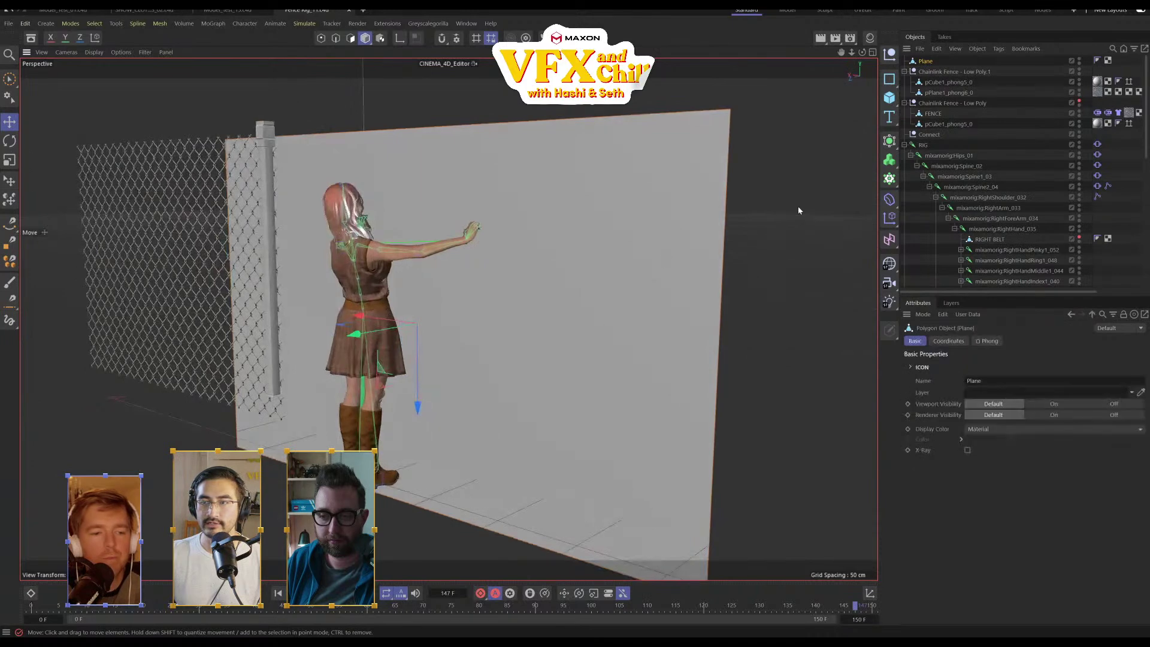
right_click(922, 63)
left_click(907, 66)
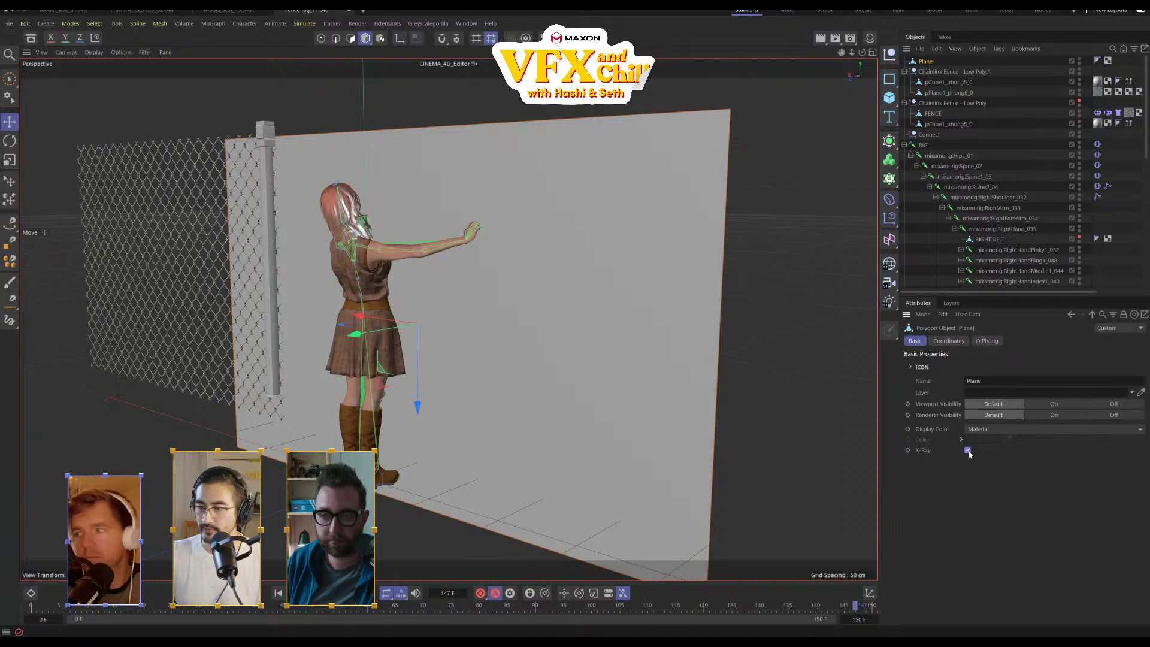
left_click(338, 39)
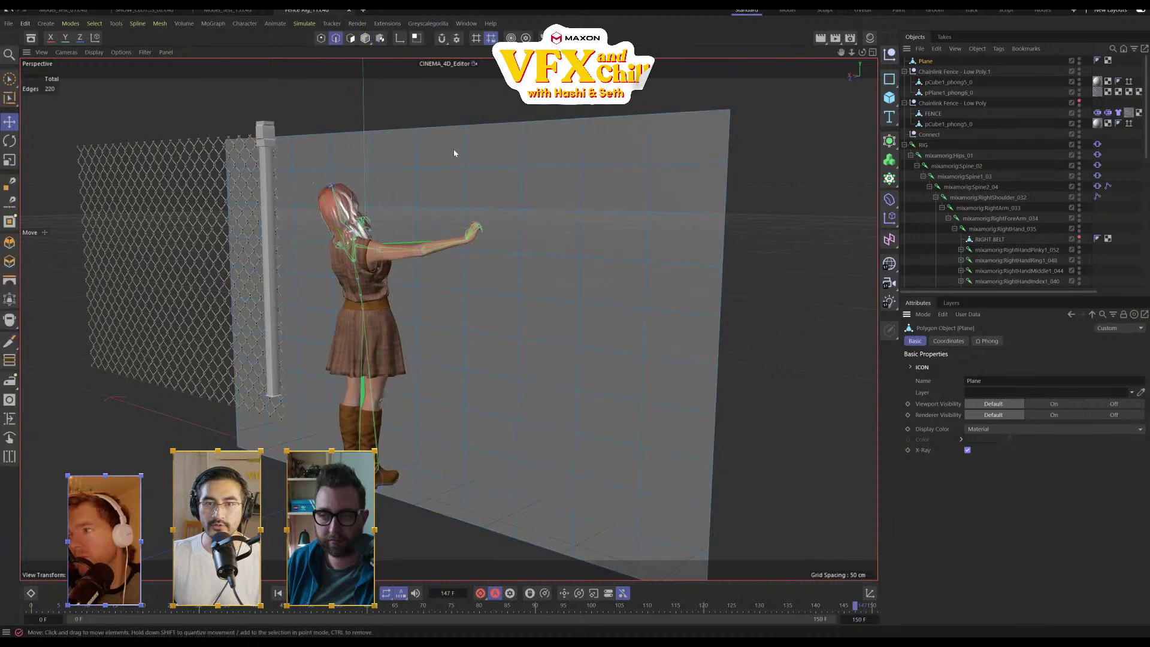
left_click_drag(449, 244, 321, 248, "alt")
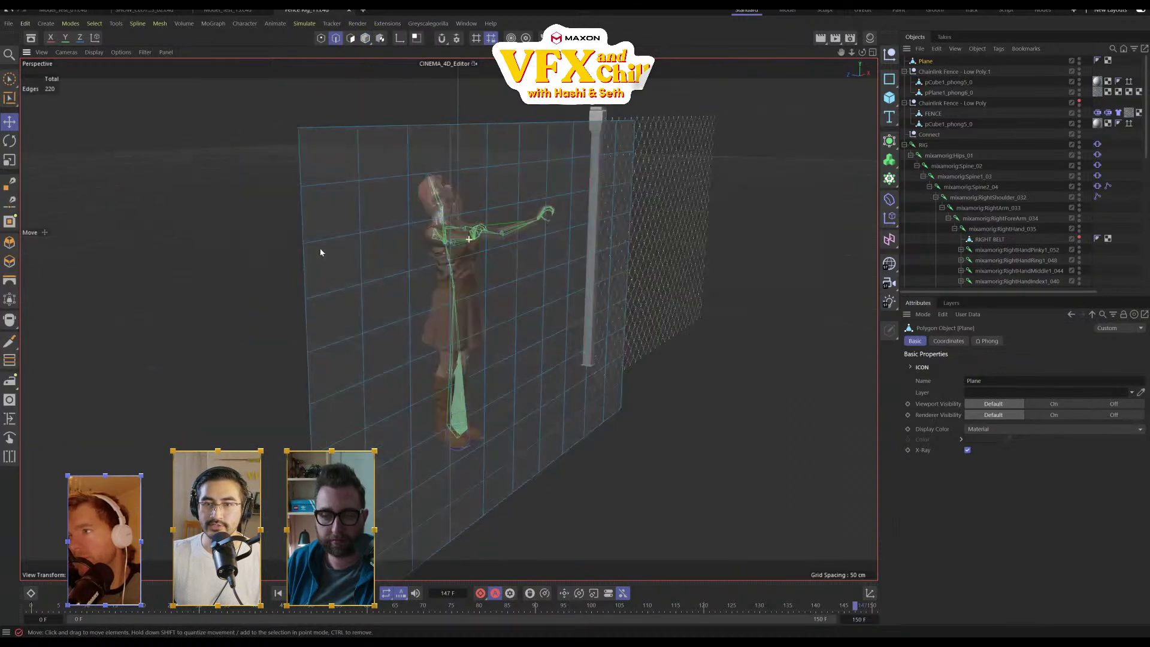
left_click_drag(582, 143, 659, 197, "alt")
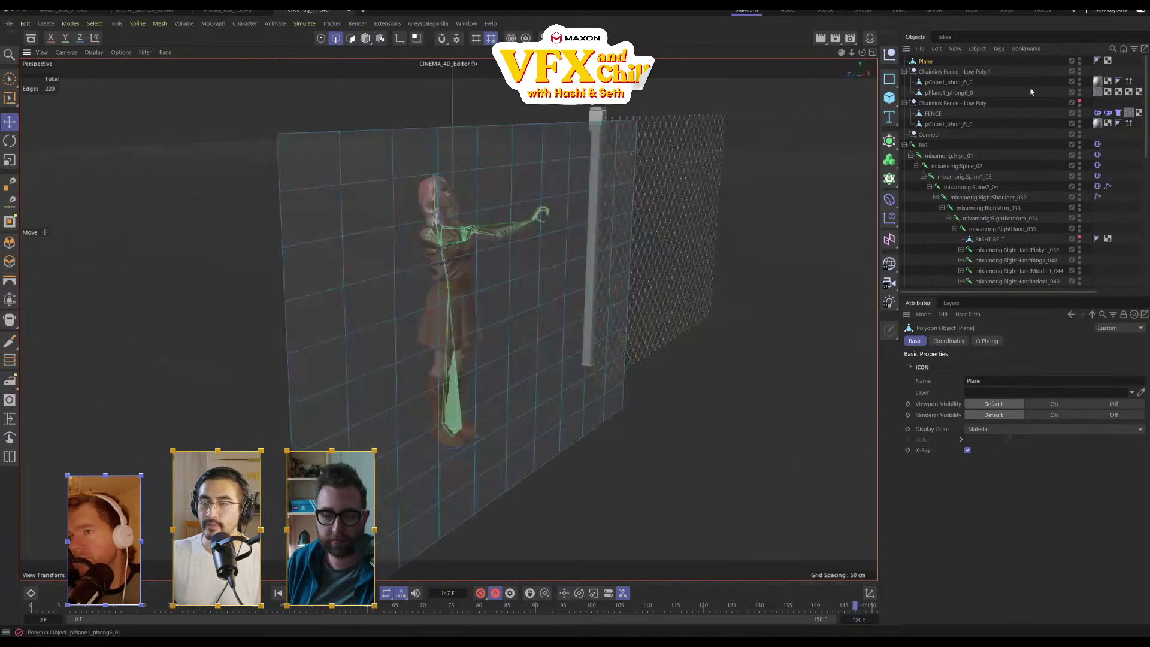
Add a Cloth simulation tag to the upright plane
right_click(921, 63)
mouse_move(967, 214)
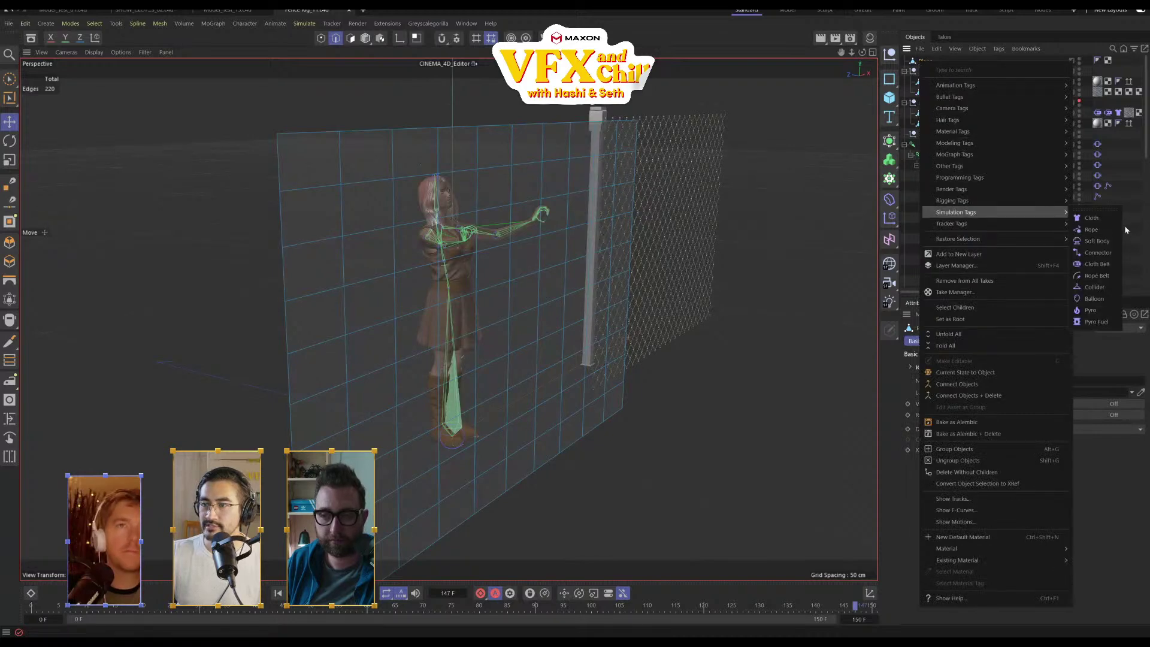
left_click(1092, 218)
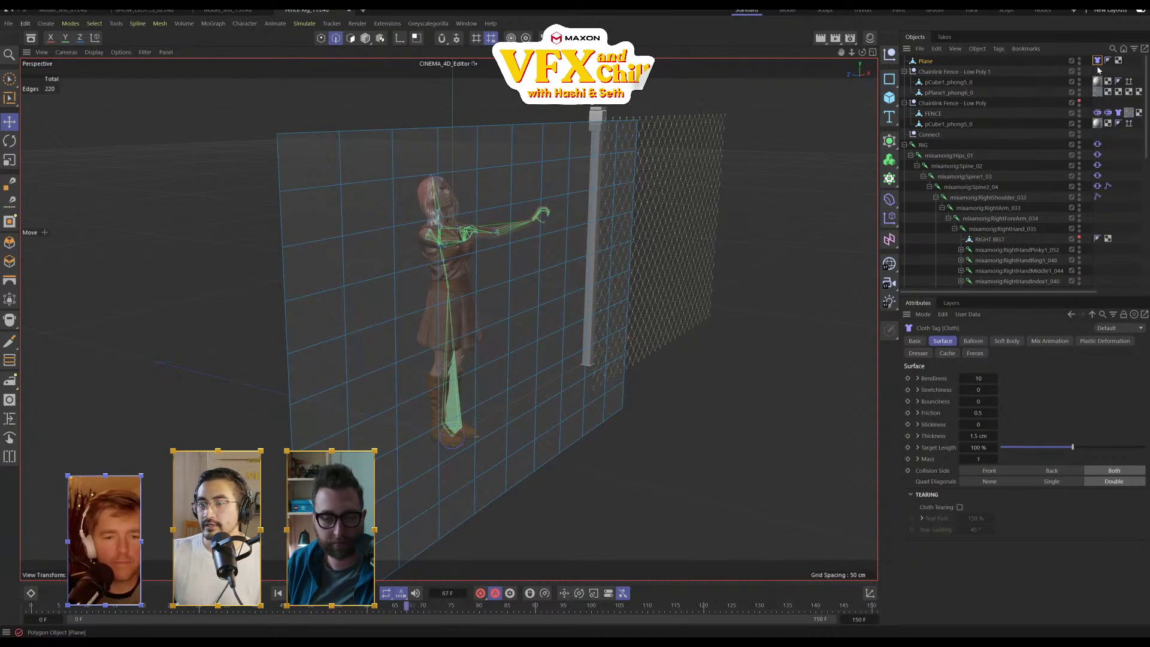
left_click(926, 61)
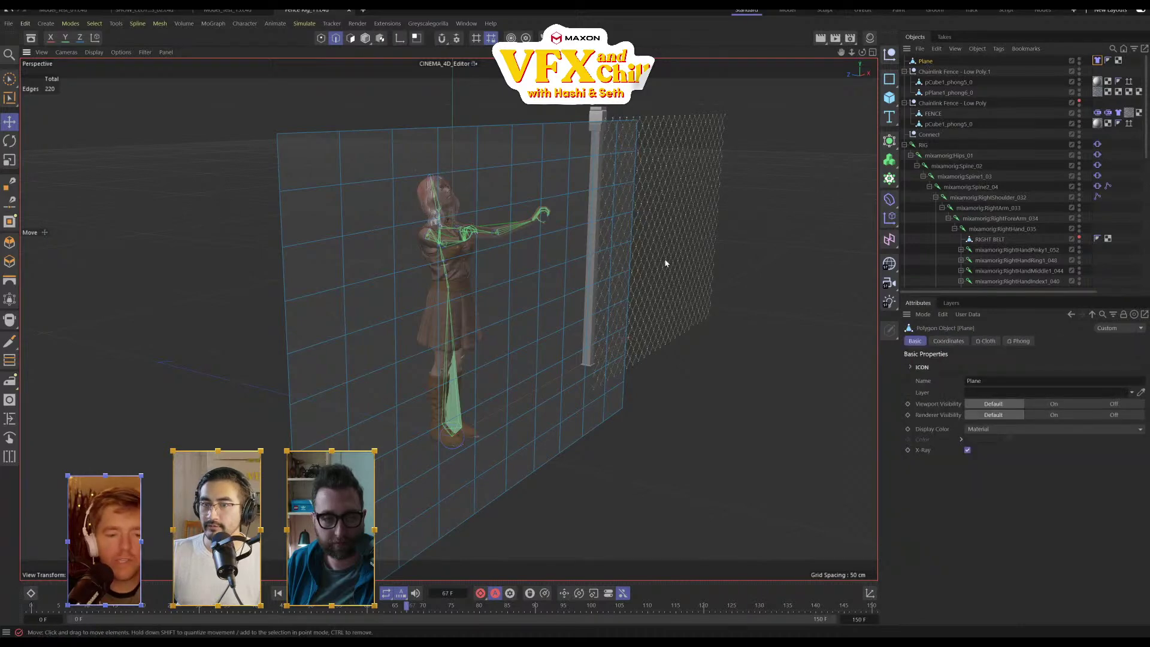
Switch back to Model mode with the plane selected and return the timeline to frame 0
left_click_drag(663, 256, 670, 260, "alt")
left_click(382, 76)
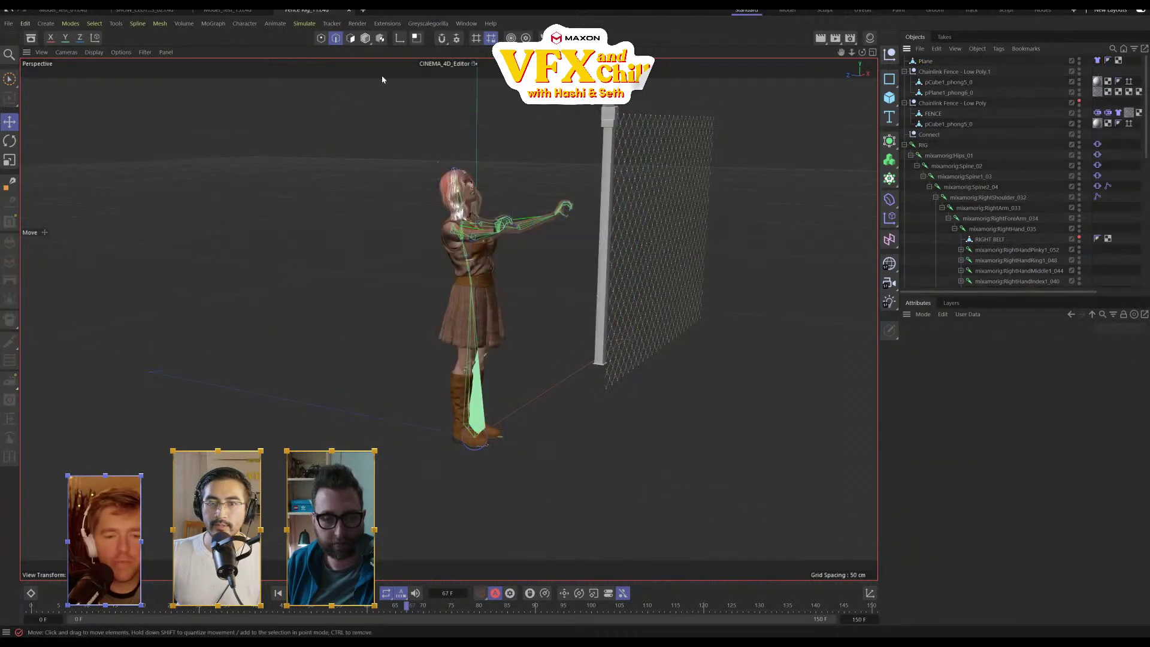
left_click(366, 38)
left_click(926, 61)
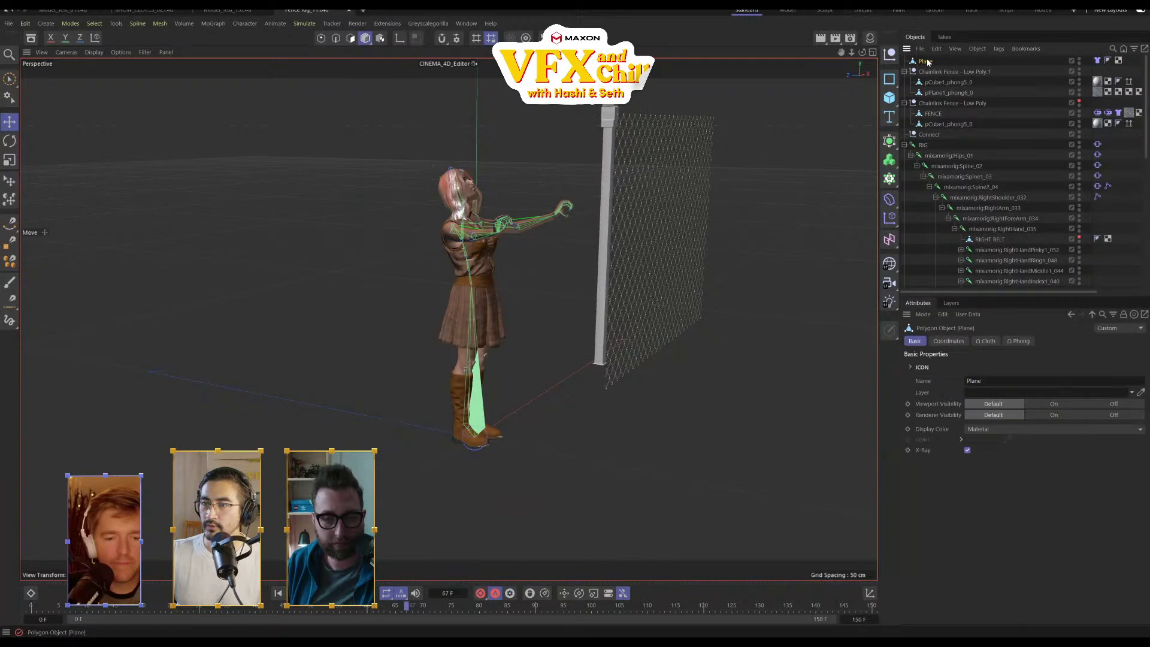
left_click_drag(707, 252, 780, 215, "alt")
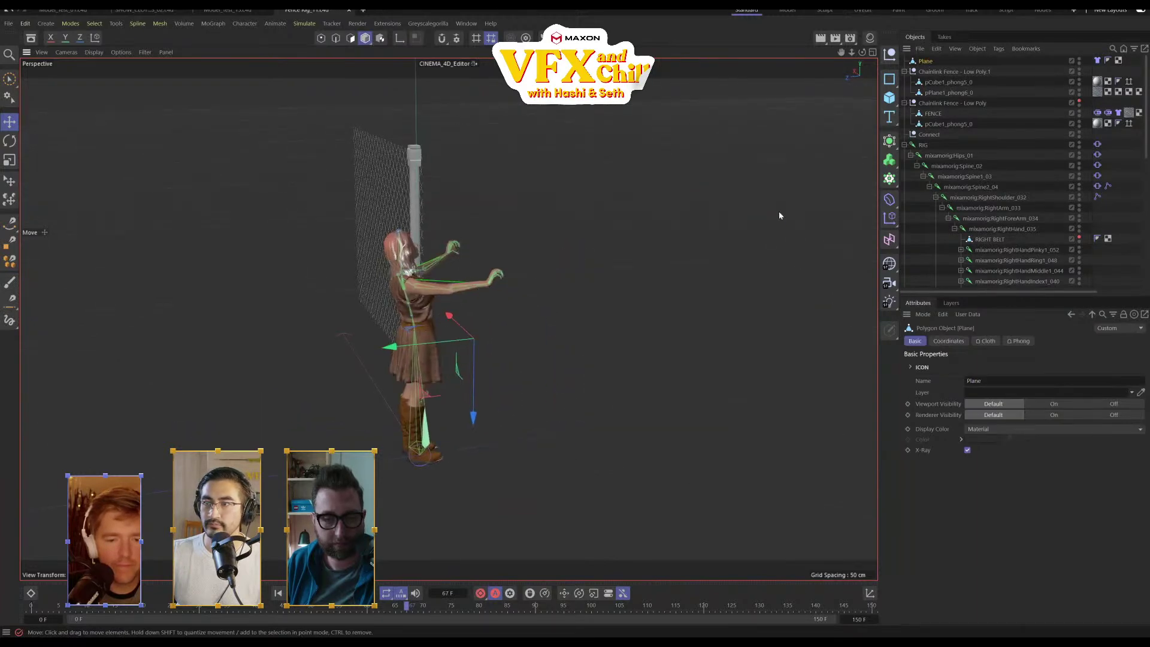
left_click(26, 616)
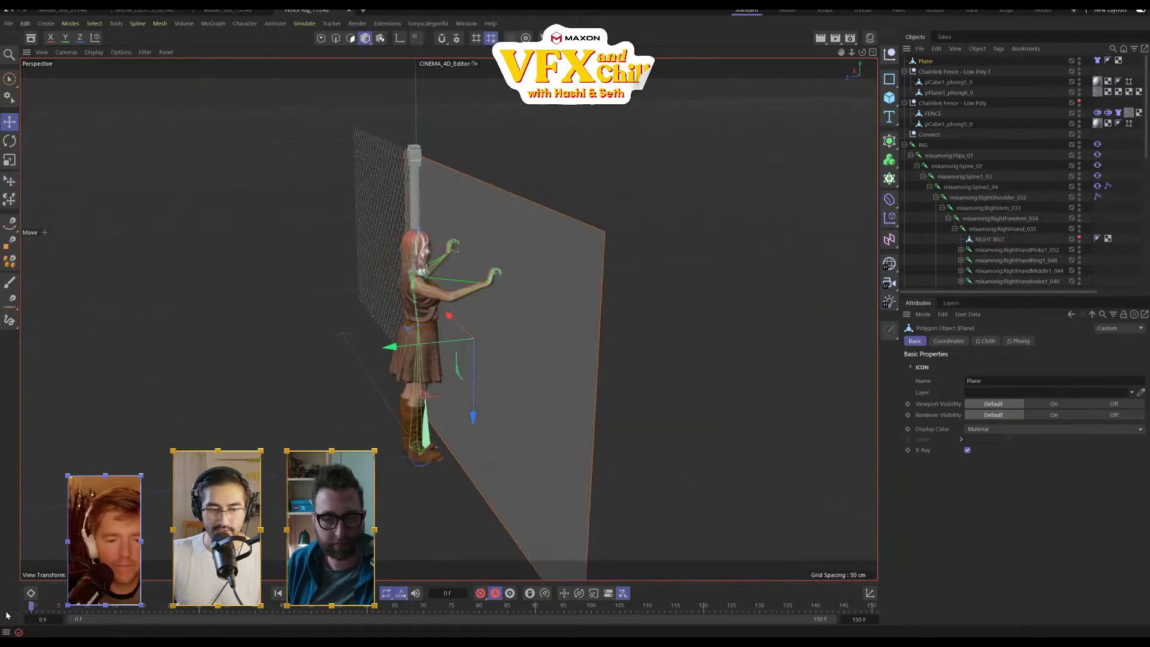
Play the cloth simulation on the unpinned plane and rewind to frame 0
left_click(752, 341)
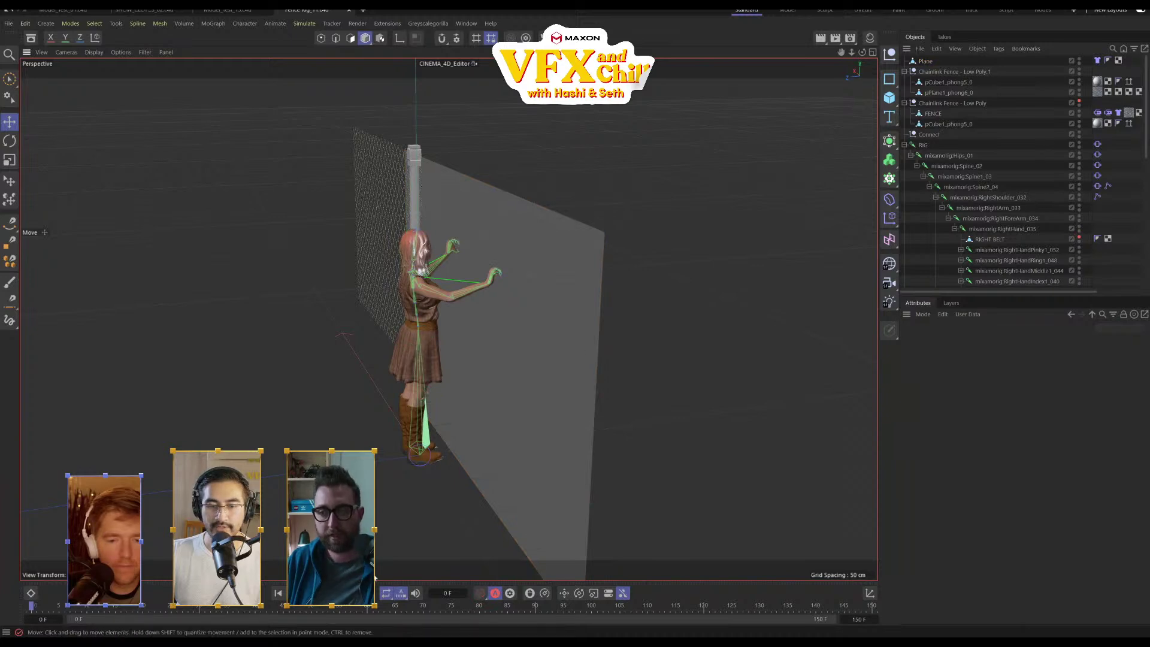
left_click(322, 593)
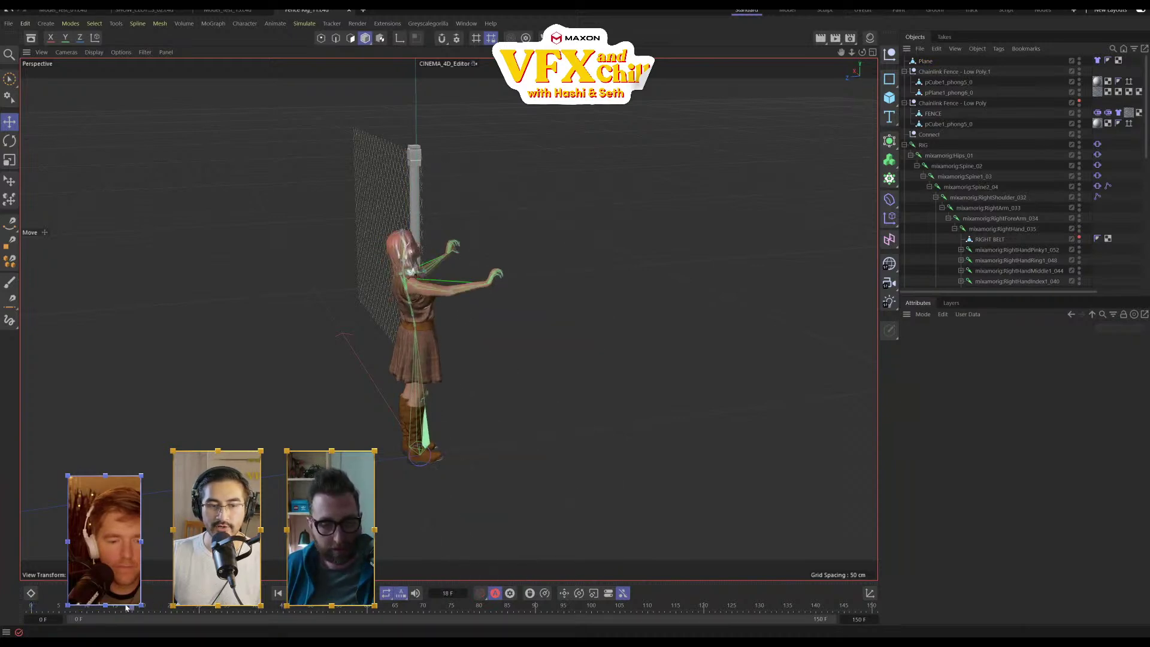
key("shift+f")
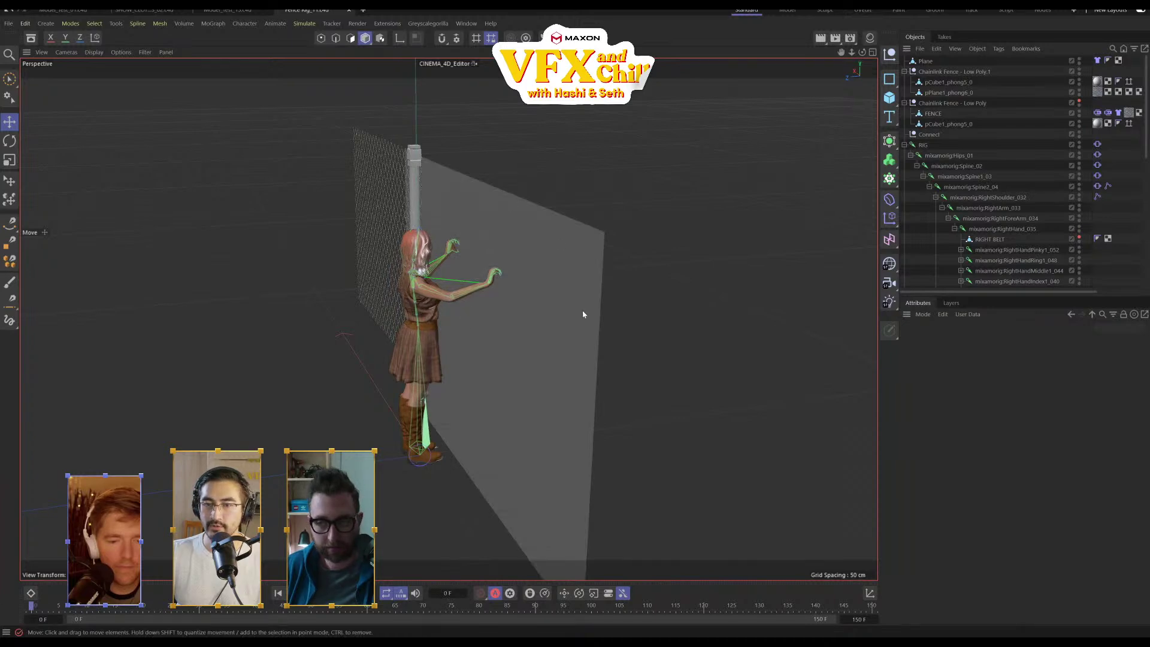
Select all the points along the plane's four outer edges with Loop Selection in point mode
left_click(955, 72)
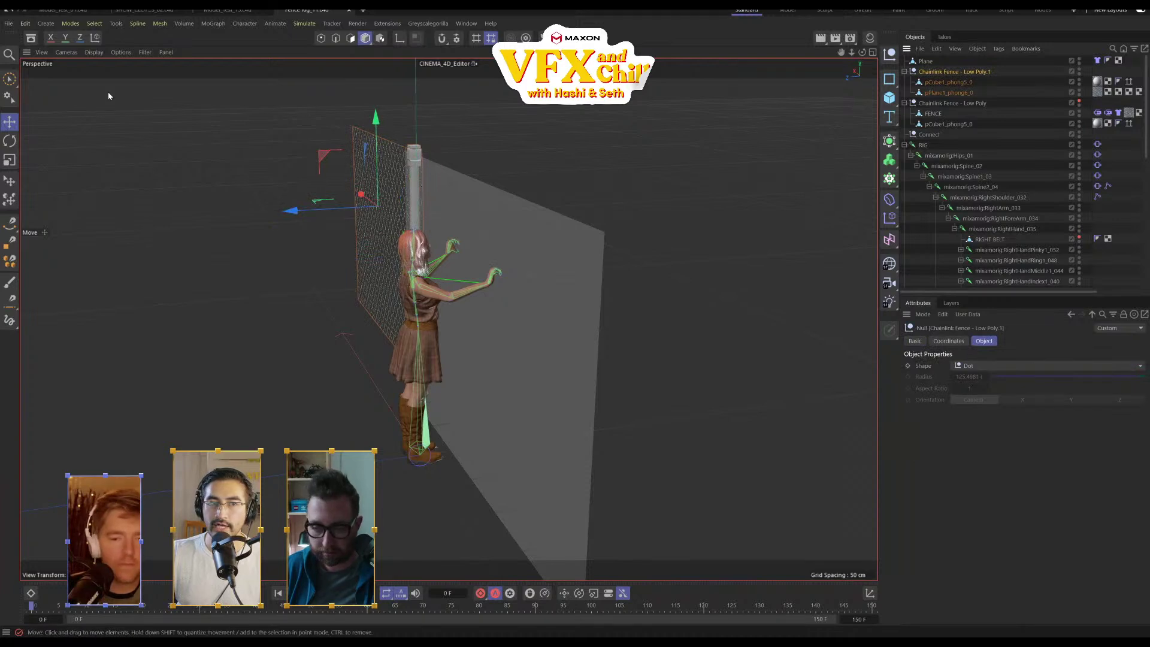
left_click(322, 39)
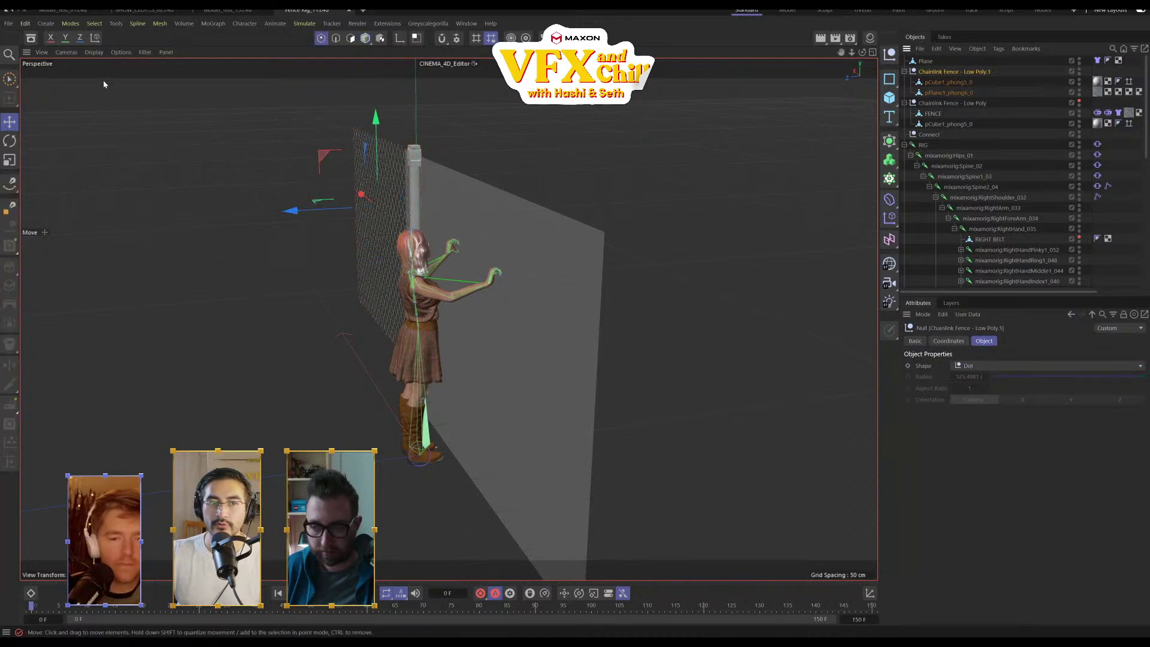
left_click(11, 87)
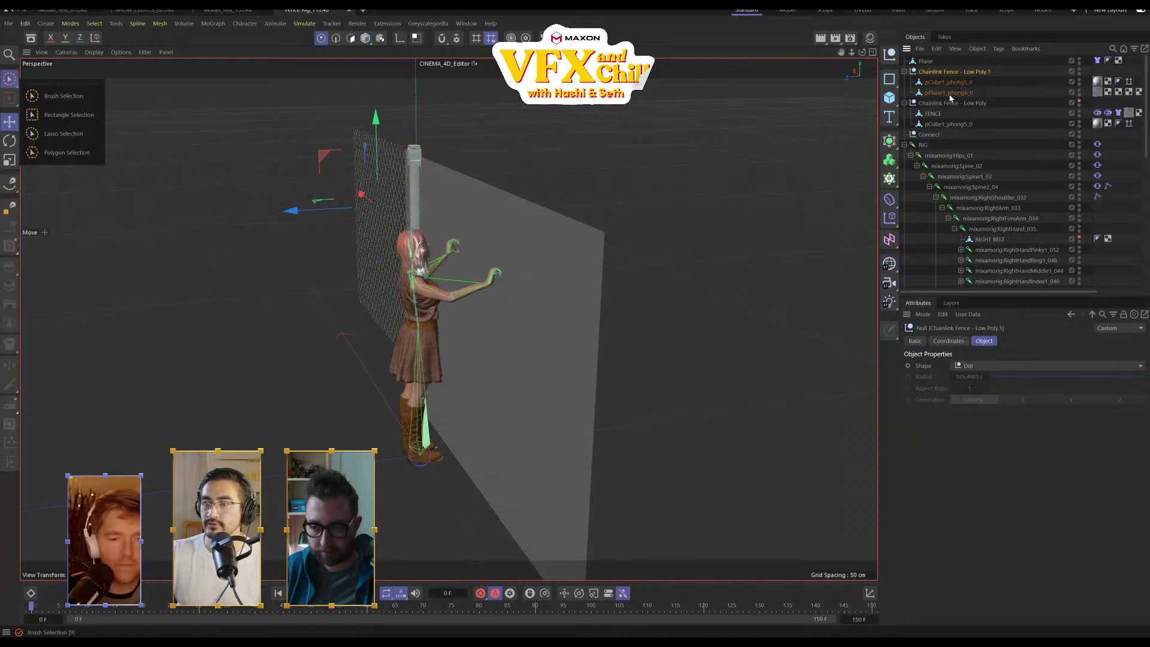
left_click(926, 62)
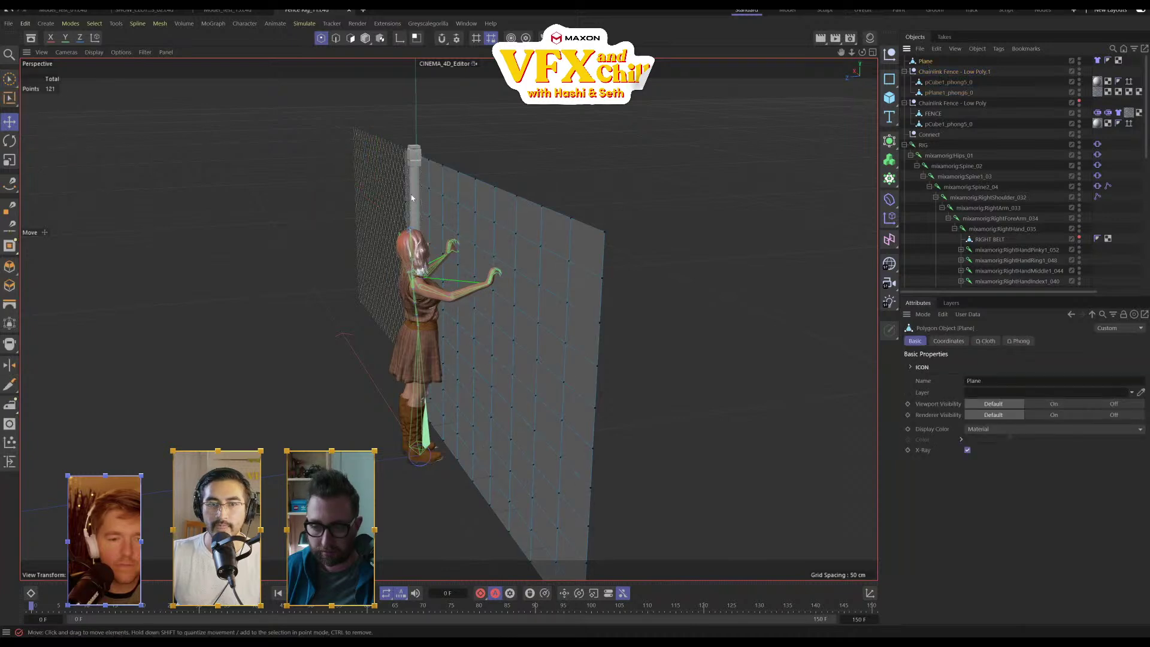
left_click(7, 99)
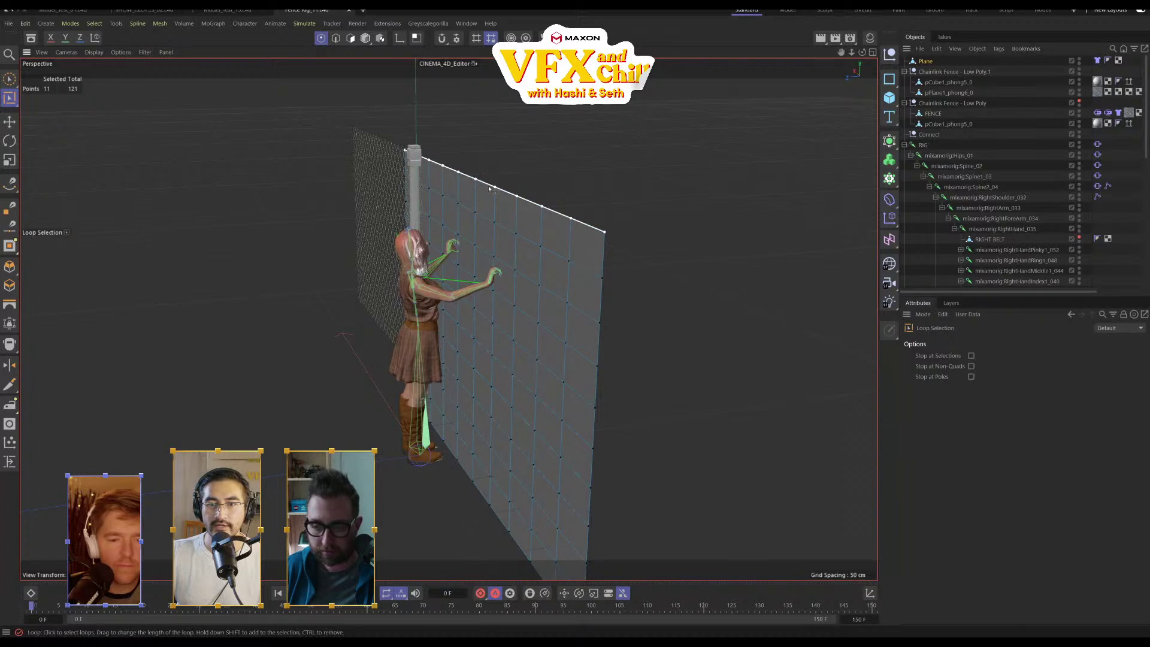
left_click(607, 259, "shift")
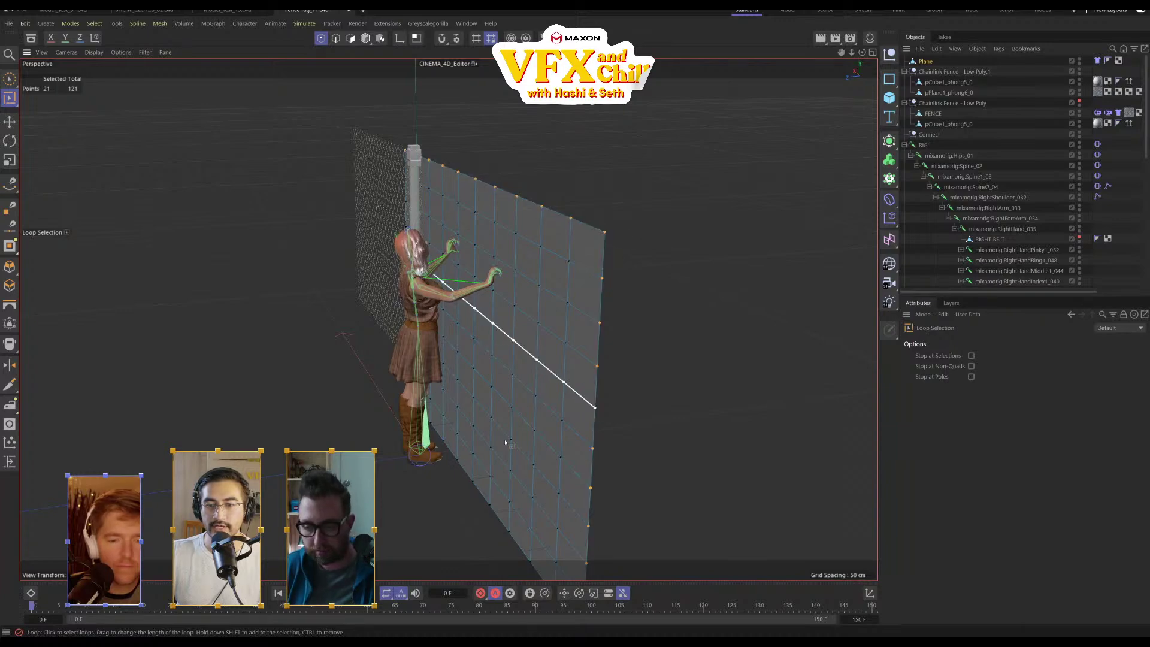
left_click(488, 499, "shift")
left_click_drag(488, 499, 334, 241, "alt")
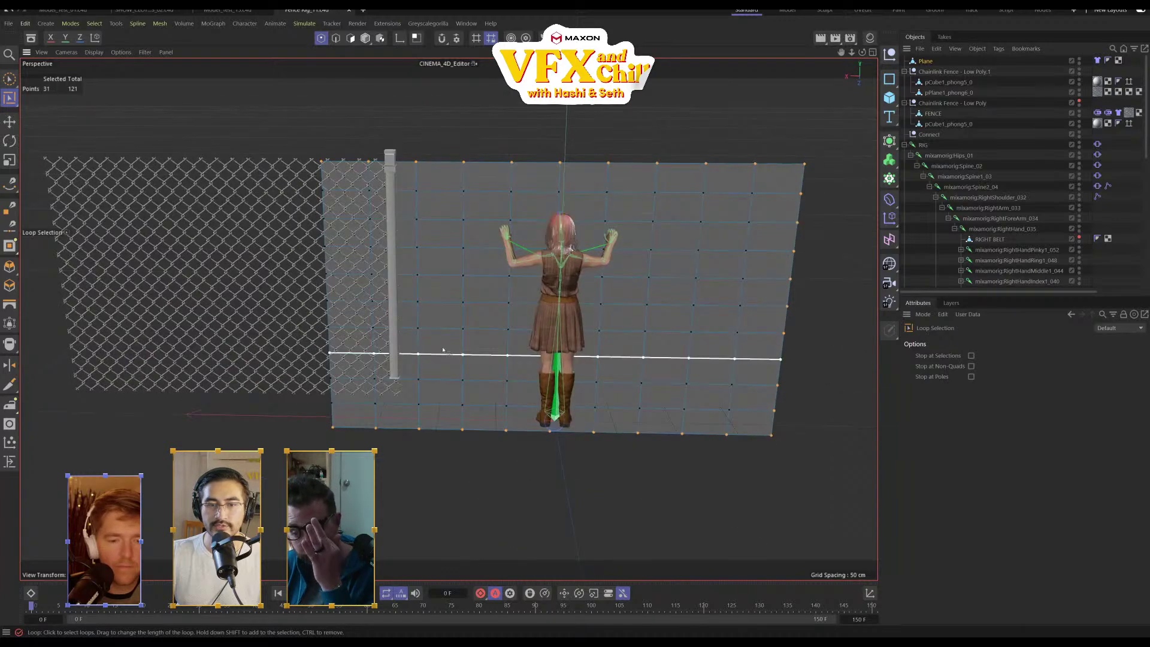
left_click(328, 242, "shift")
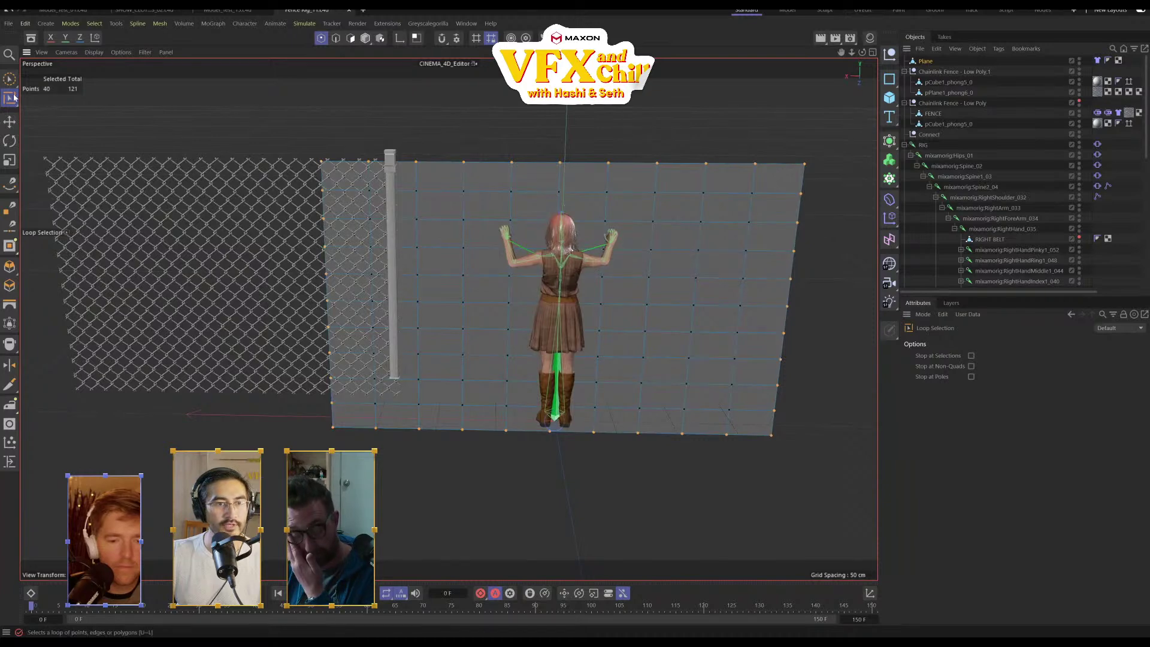
Set the selected border points as Fix Points in the Dresser settings of the plane's Cloth tag
left_click_drag(779, 248, 707, 266, "alt")
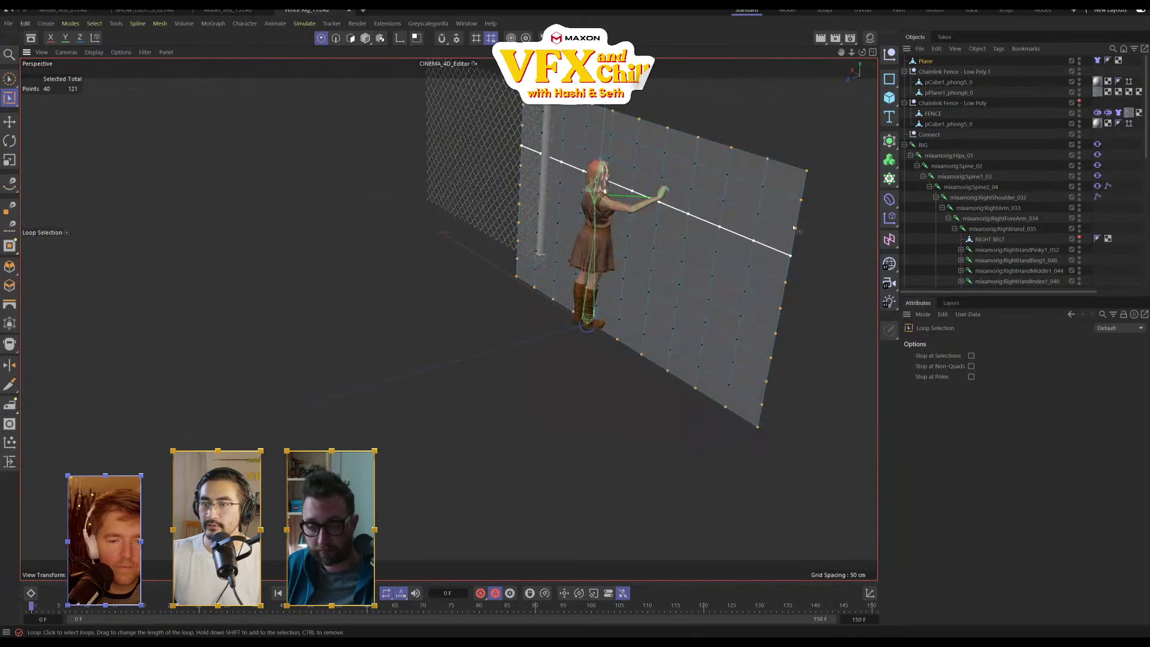
middle_click_drag(714, 190, 611, 264, "alt")
scroll(565, 251, "up", 3)
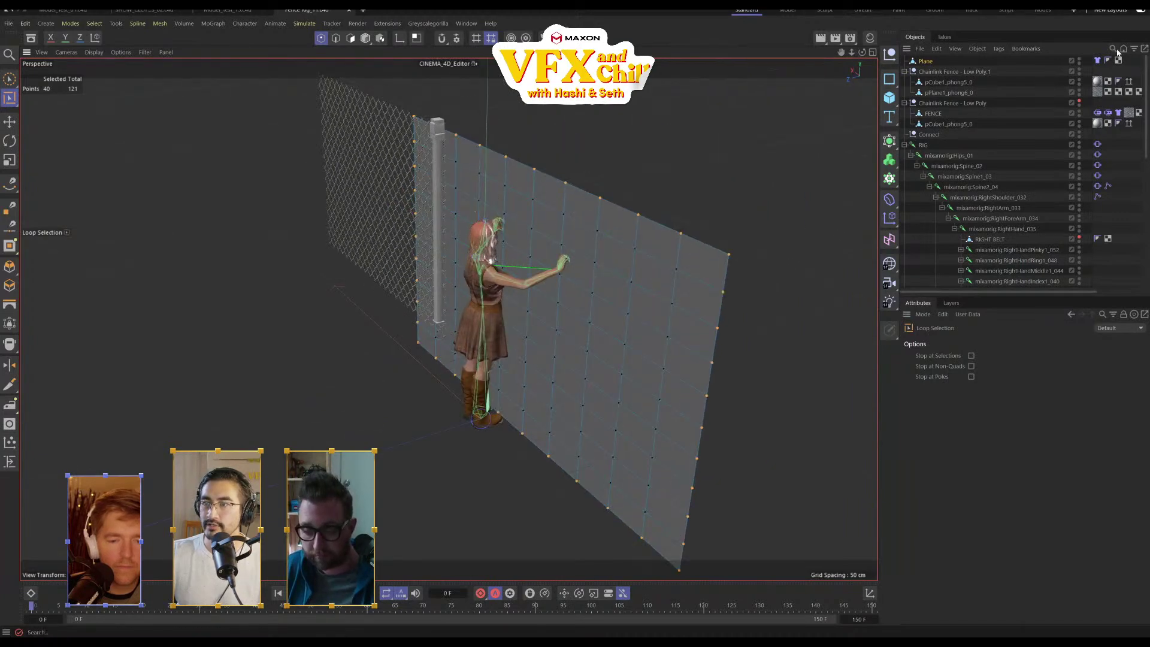
left_click(1098, 61)
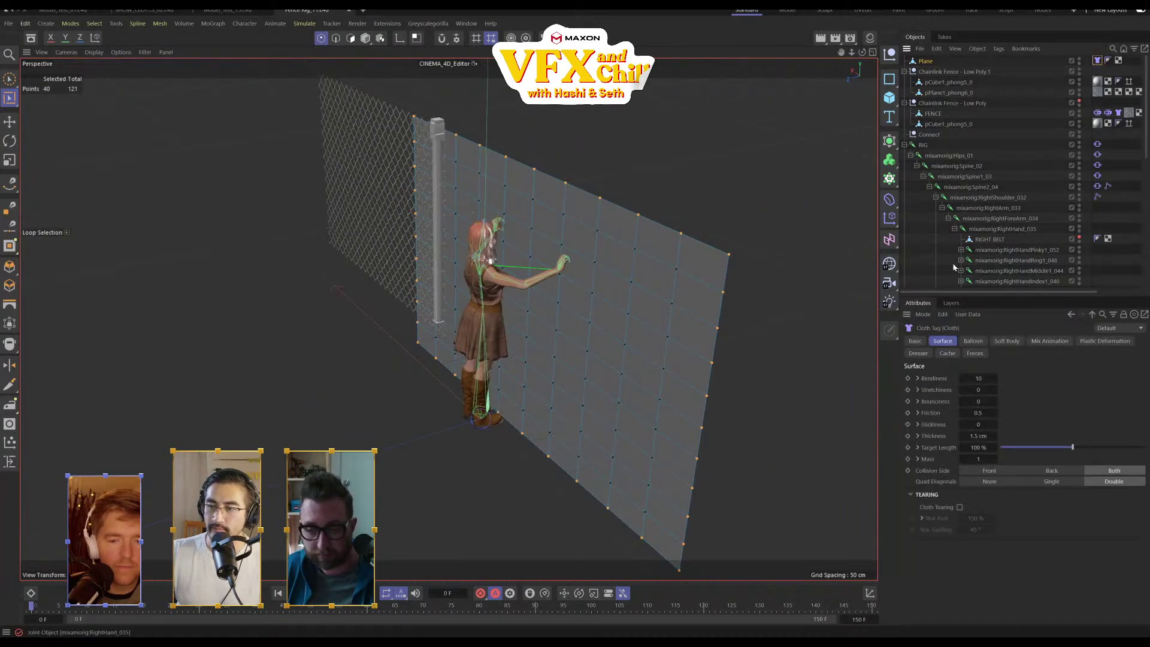
left_click(921, 355)
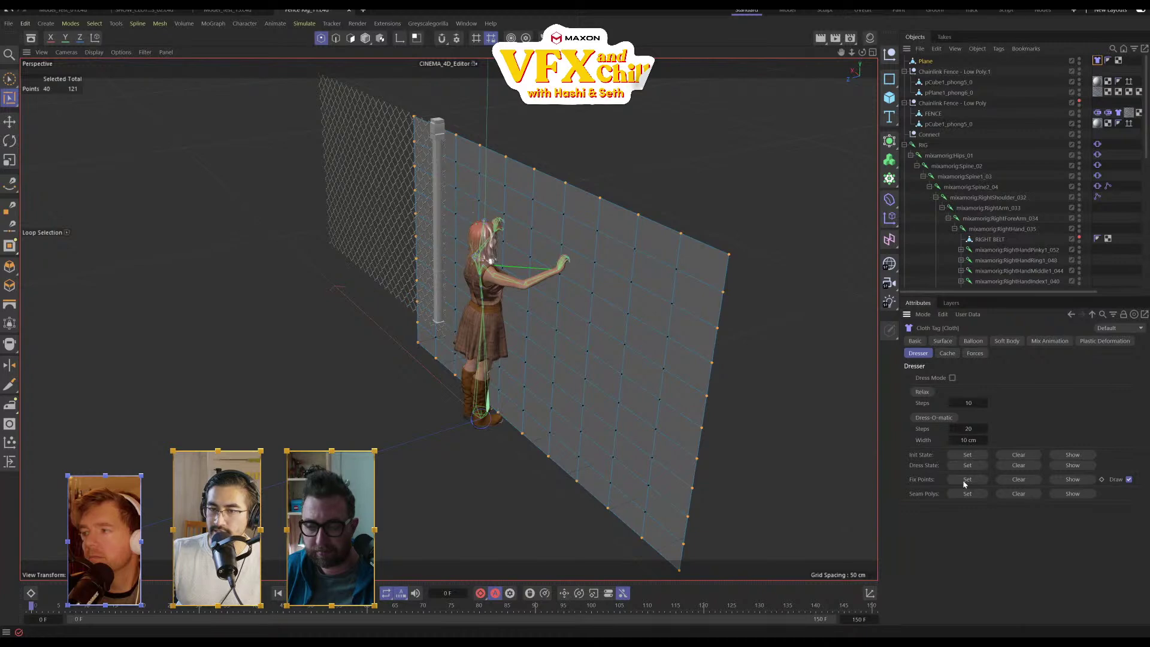
scroll(703, 259, "up", 5)
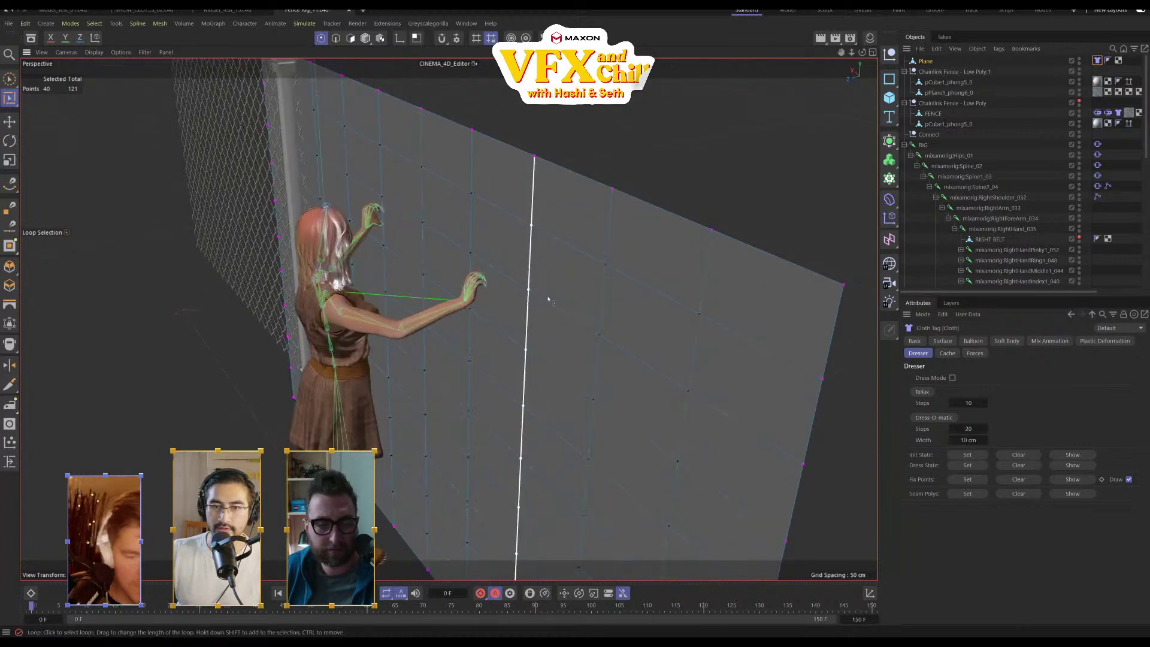
scroll(568, 287, "down", 5)
Play the simulation to check the plane with its pinned border and rewind to frame 0
left_click(1015, 152)
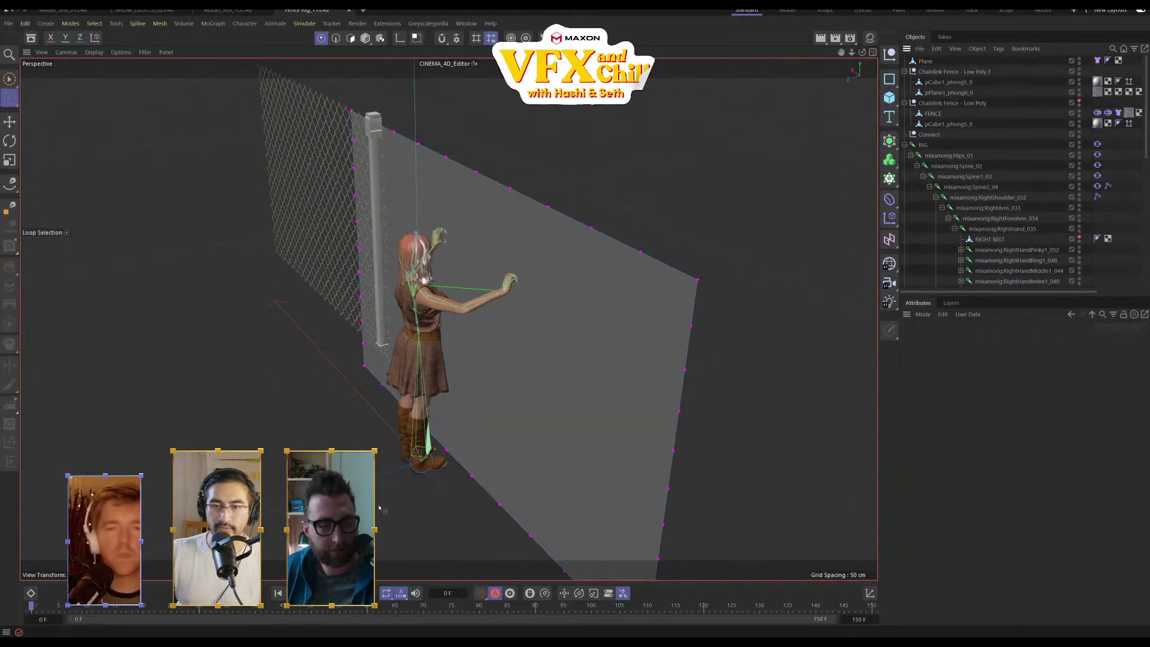
left_click(325, 593)
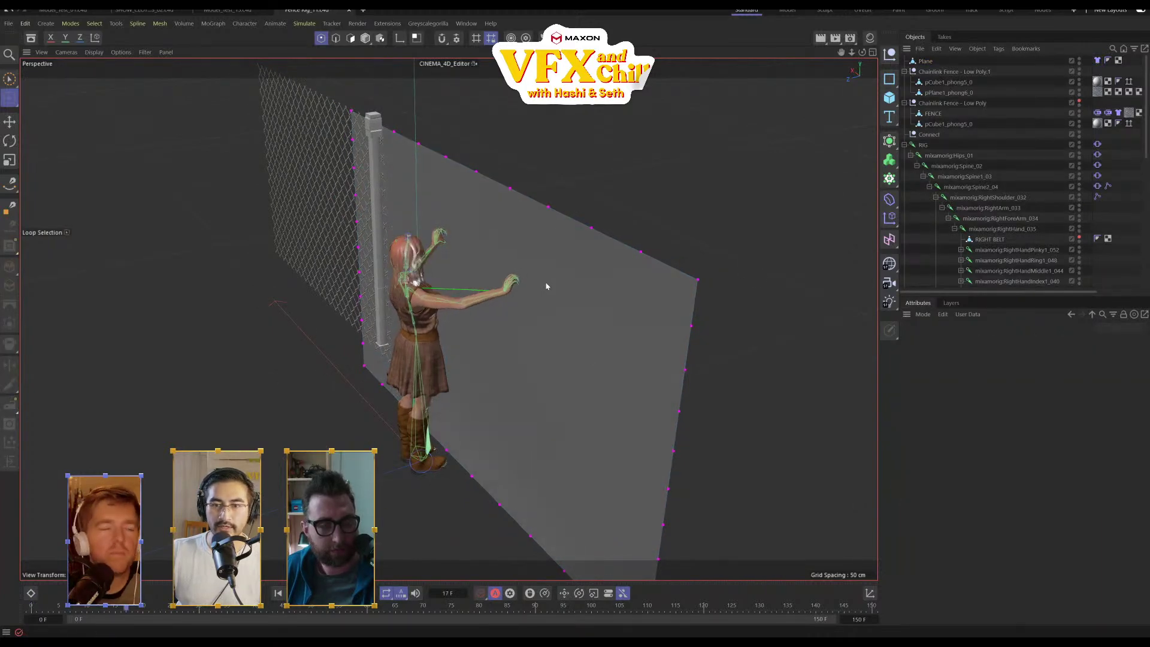
left_click_drag(603, 390, 571, 298, "alt")
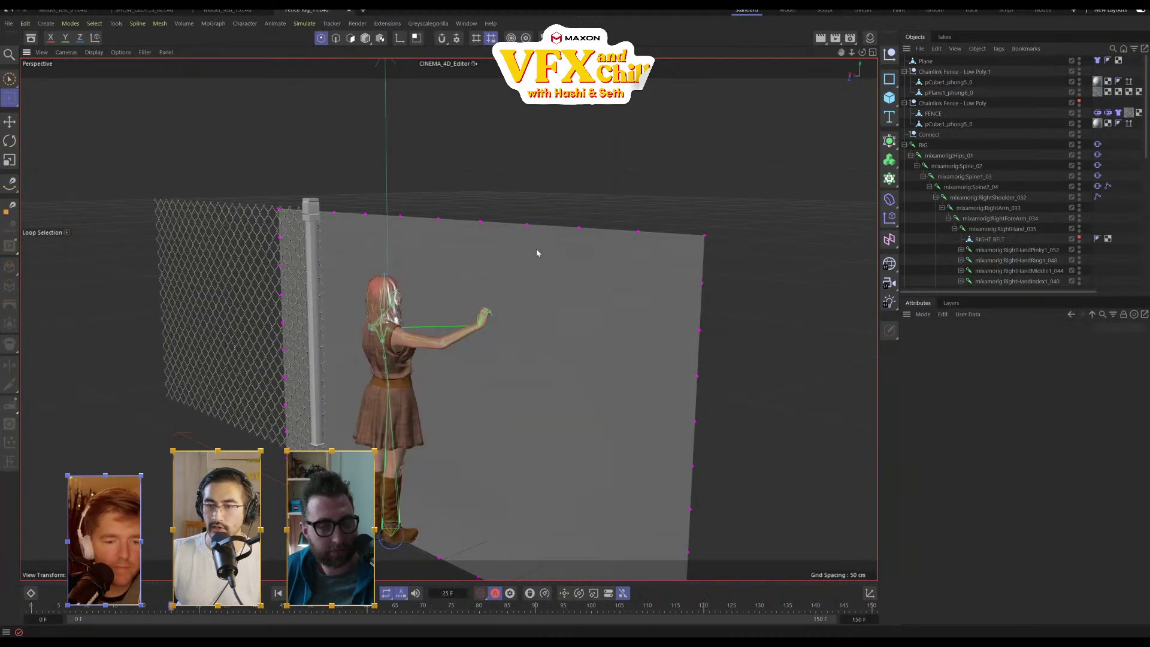
left_click(278, 593)
Make the hidden RIGHT BELT object visible in the viewport and view it up close at the woman's right hand
left_click_drag(604, 327, 479, 253, "alt")
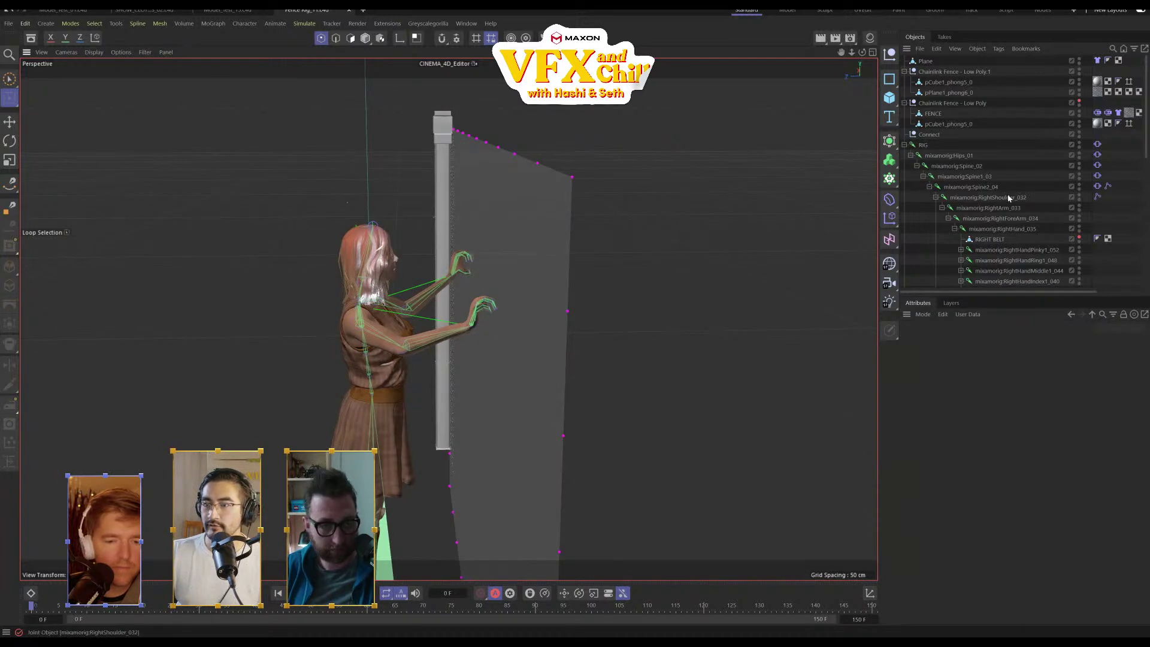
left_click(990, 239)
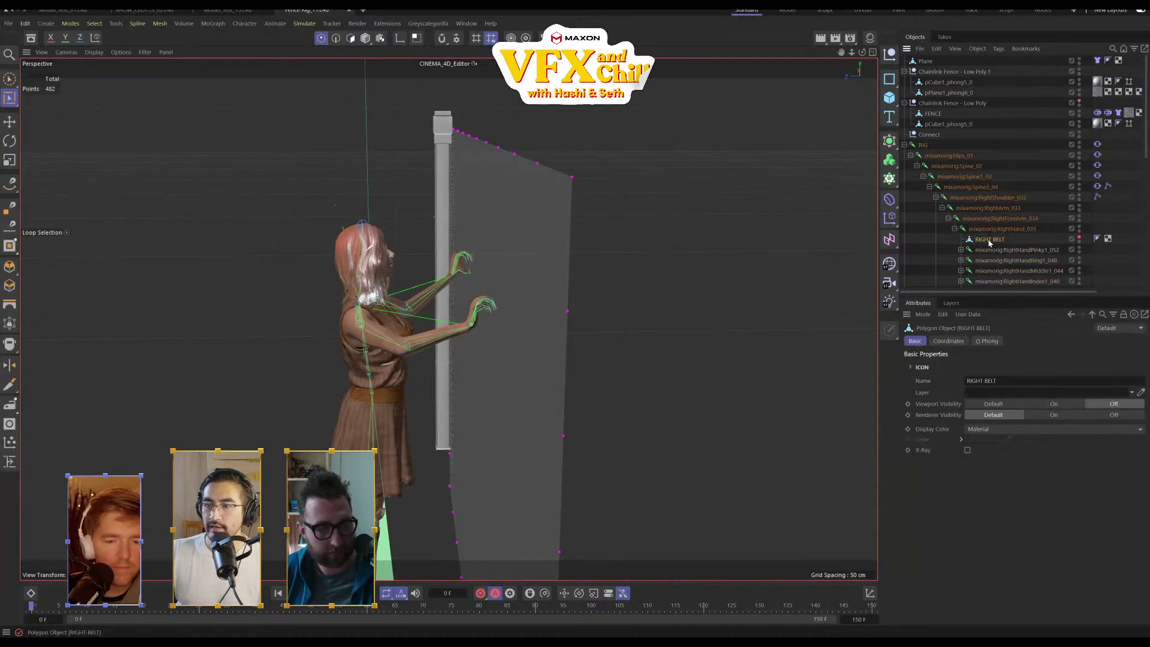
left_click(1079, 238)
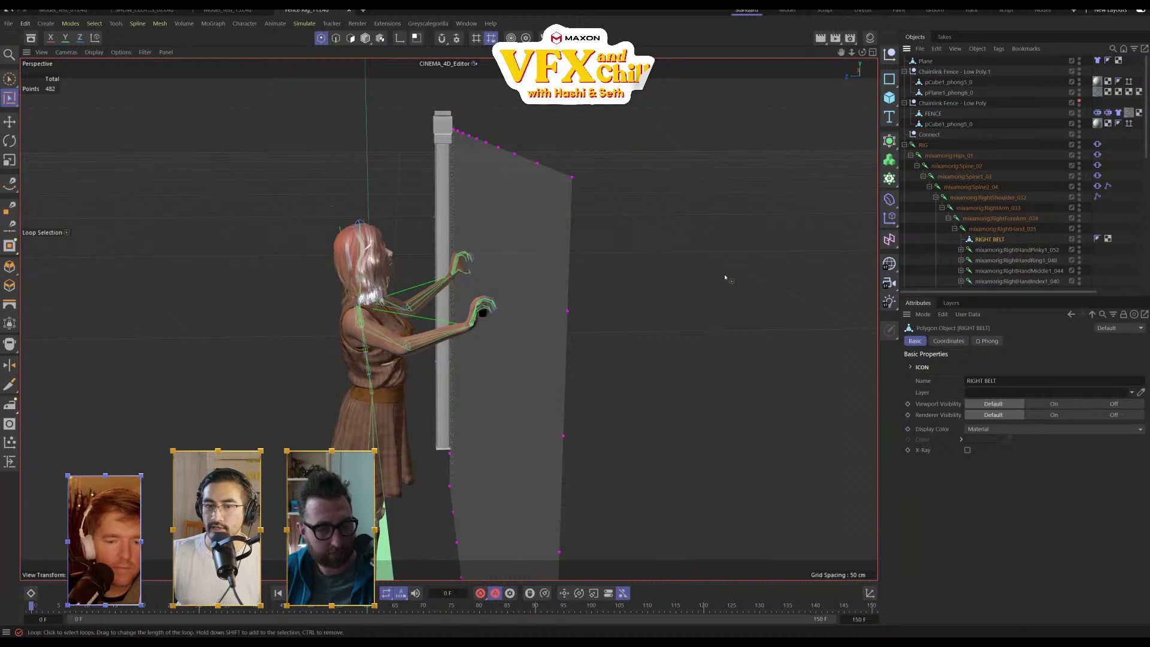
scroll(492, 307, "up", 5)
scroll(492, 307, "up", 3)
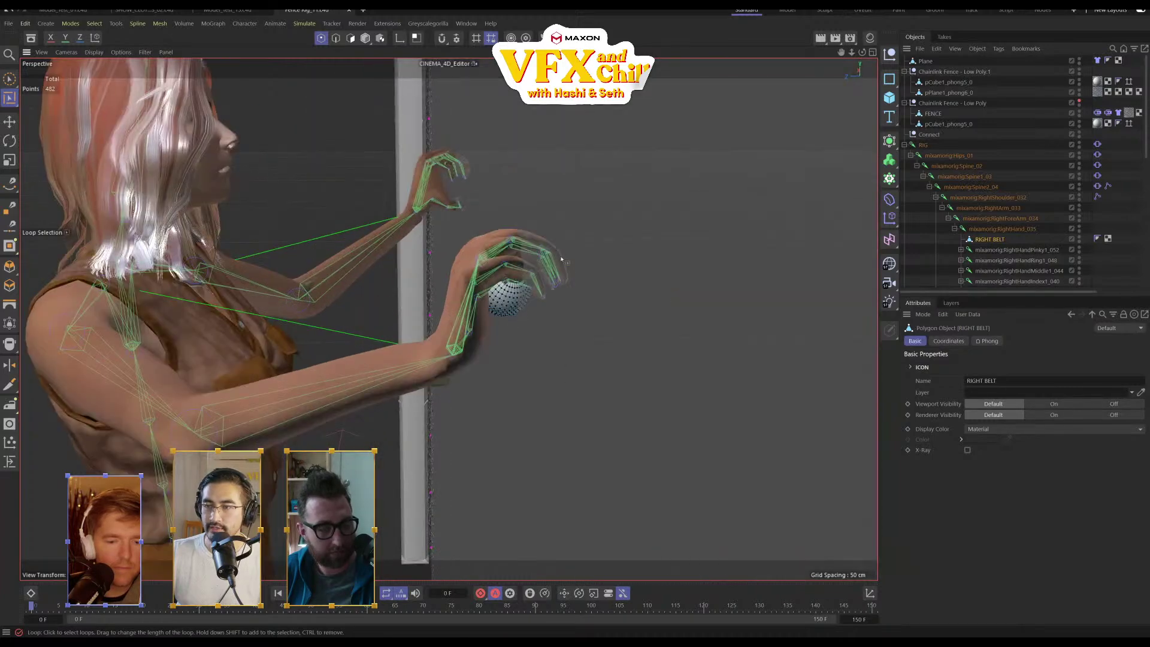
Hide the RIGHT BELT object in the viewport
left_click(1079, 238)
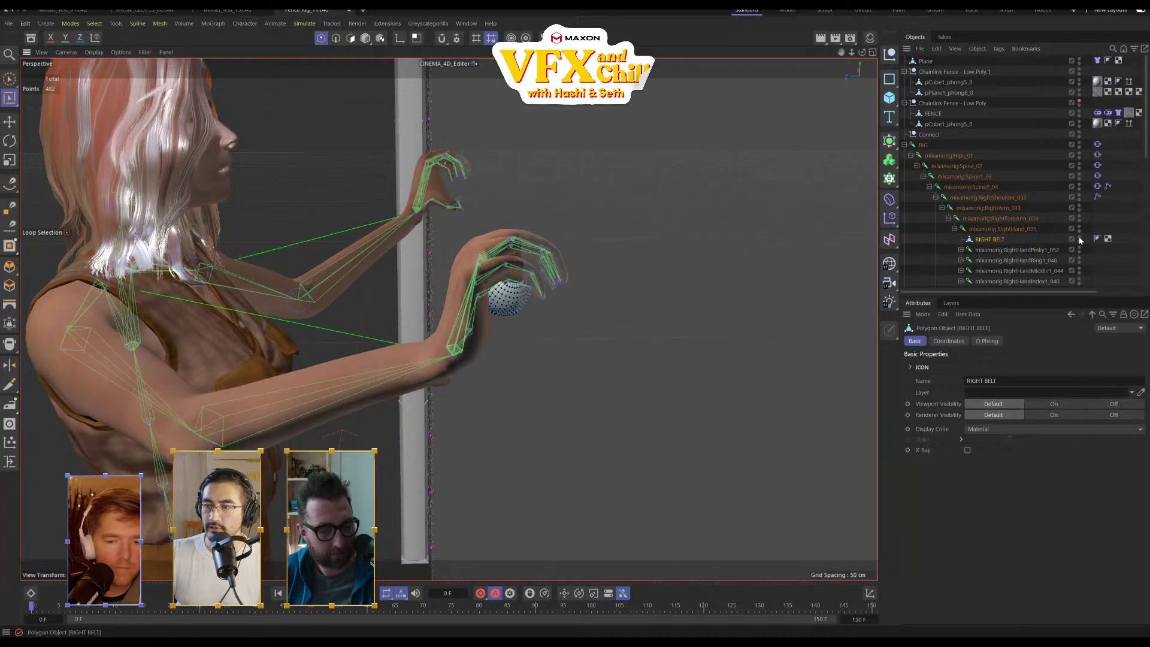
left_click(1080, 239)
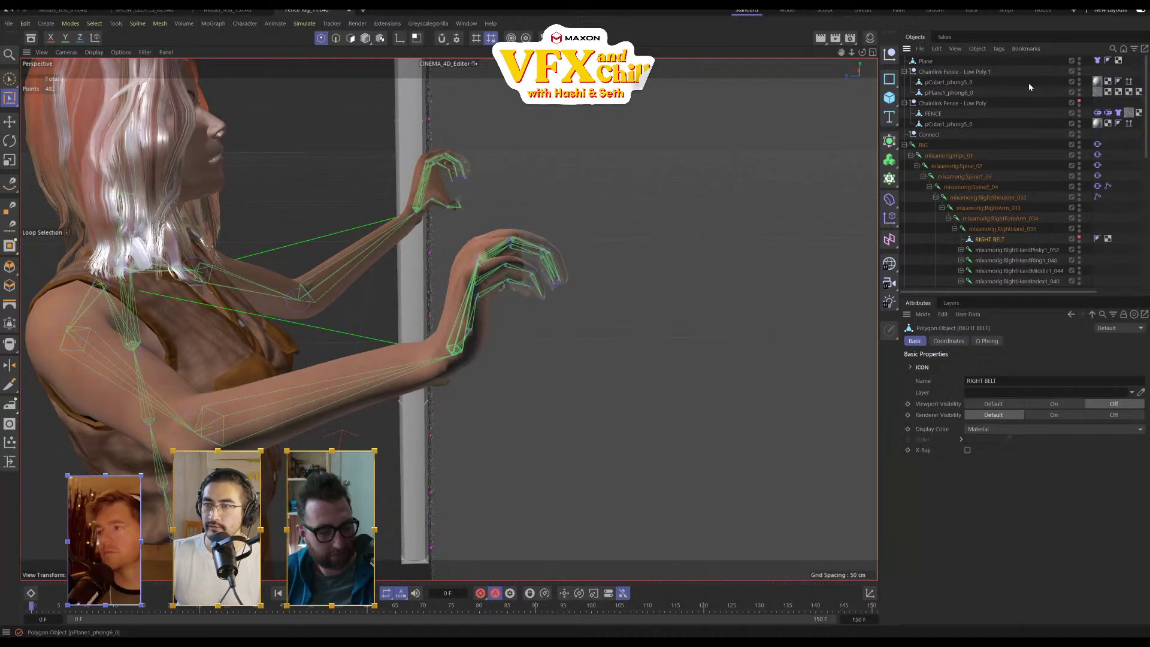
Select the Plane and pick its two mesh points just above and below the woman's right hand
left_click(925, 61)
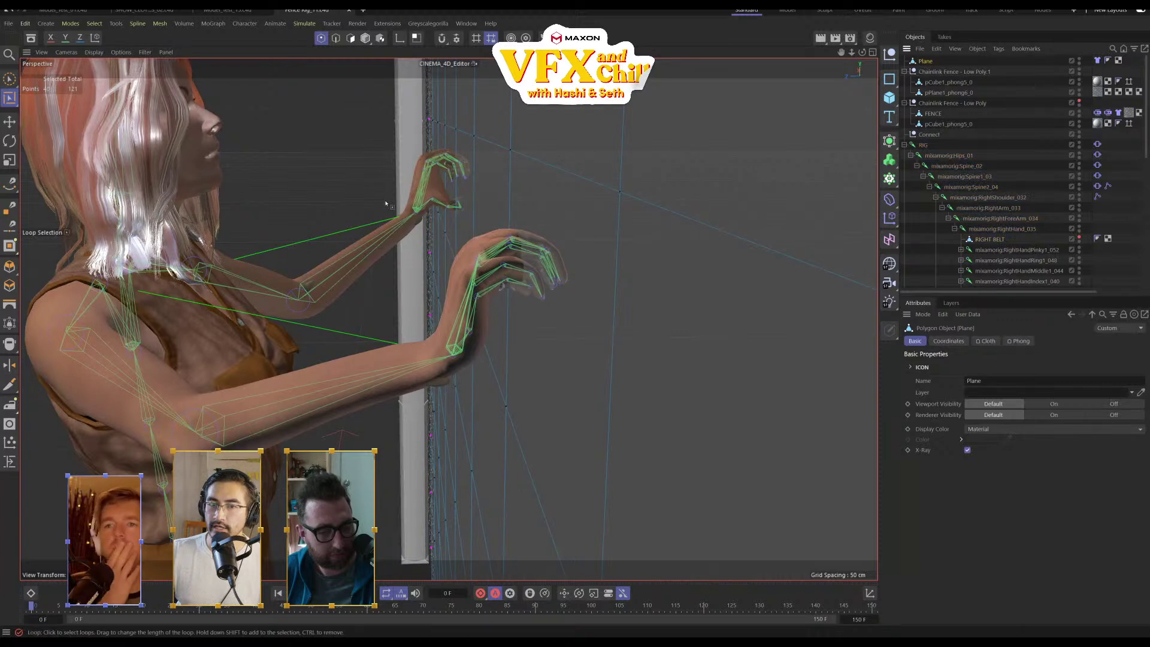
scroll(389, 203, "down", 3)
scroll(529, 259, "up", 2)
left_click_drag(541, 265, 557, 260, "alt")
middle_click_drag(557, 260, 773, 304, "alt")
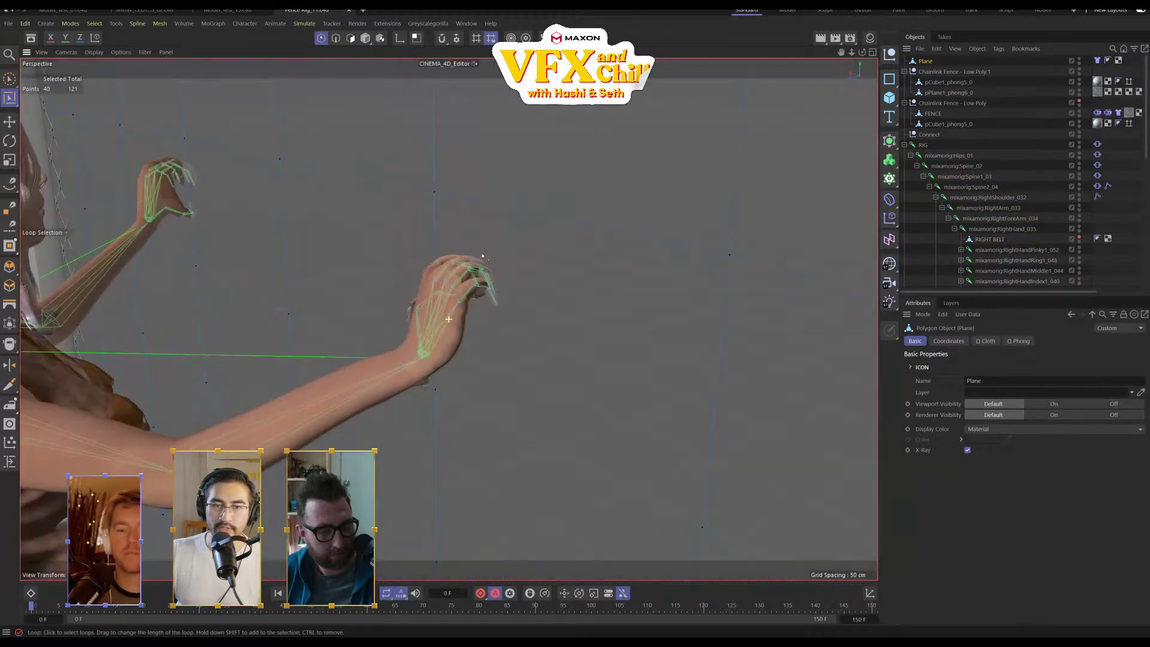
left_click(12, 124)
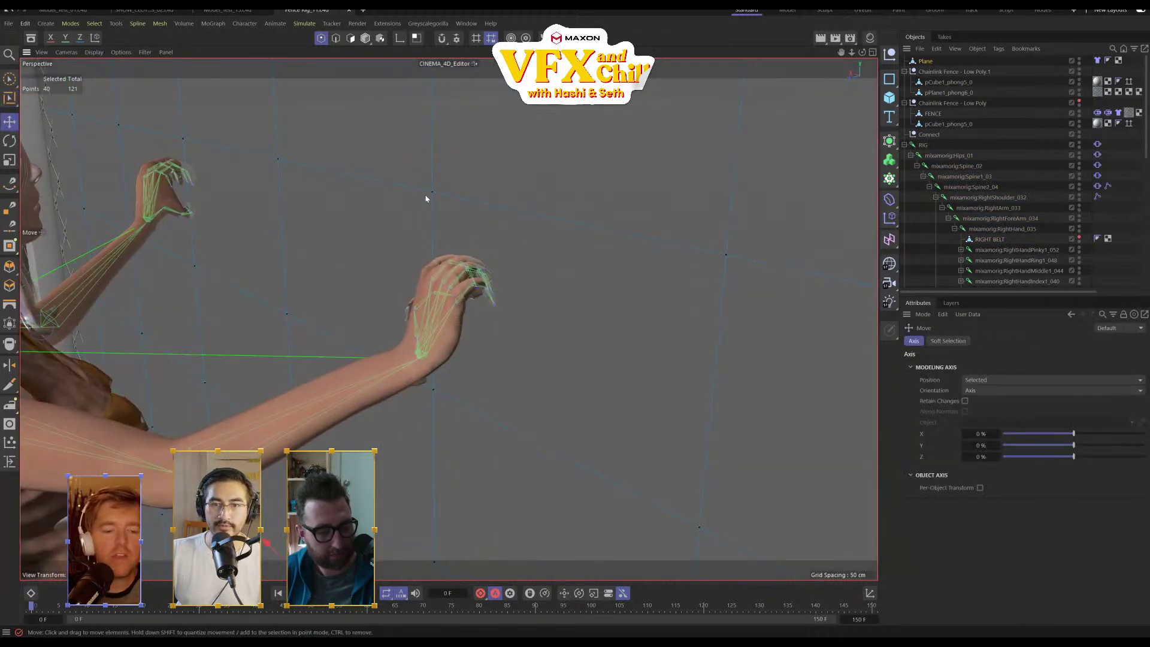
left_click(433, 391)
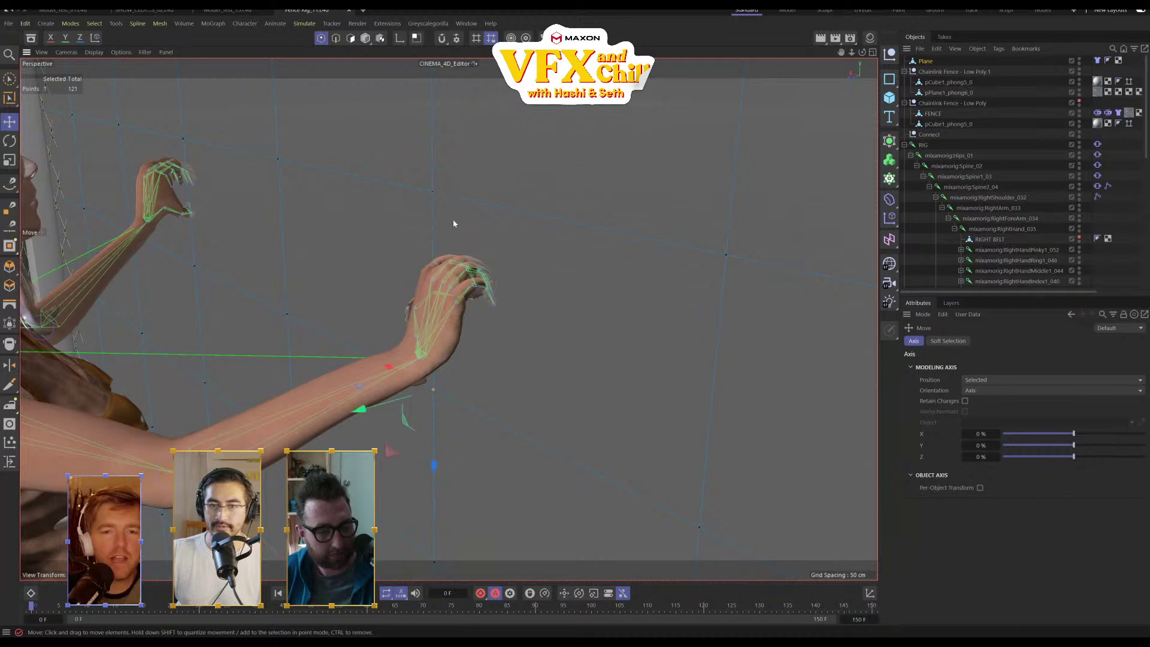
left_click(432, 195, "shift")
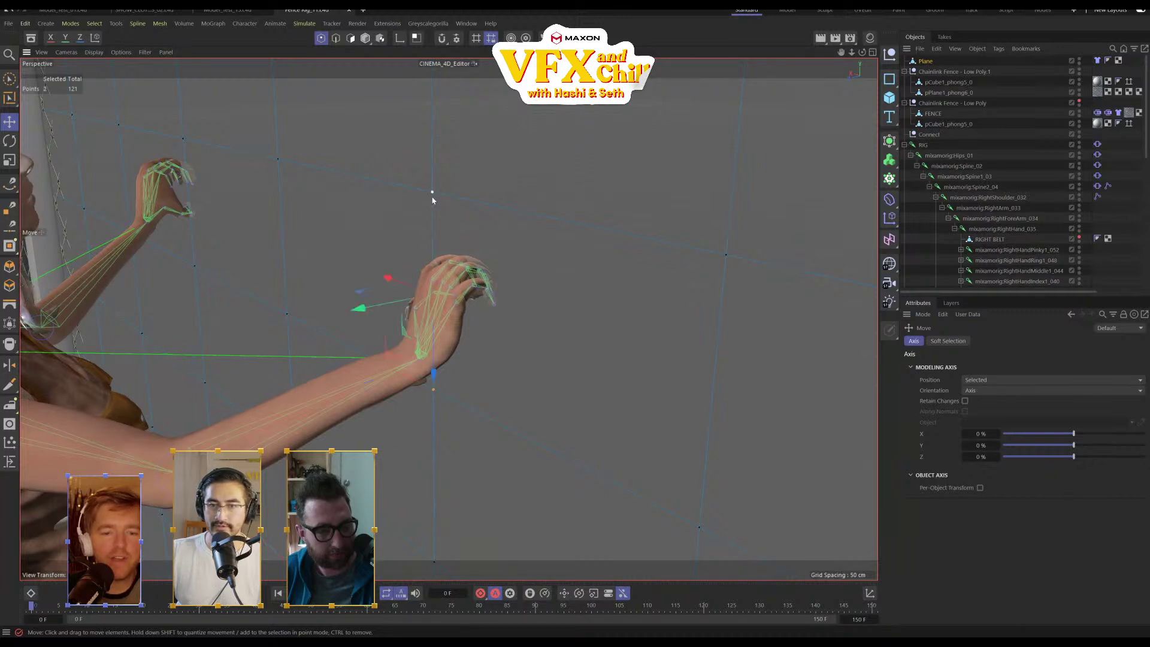
left_click(1012, 121)
left_click(905, 145)
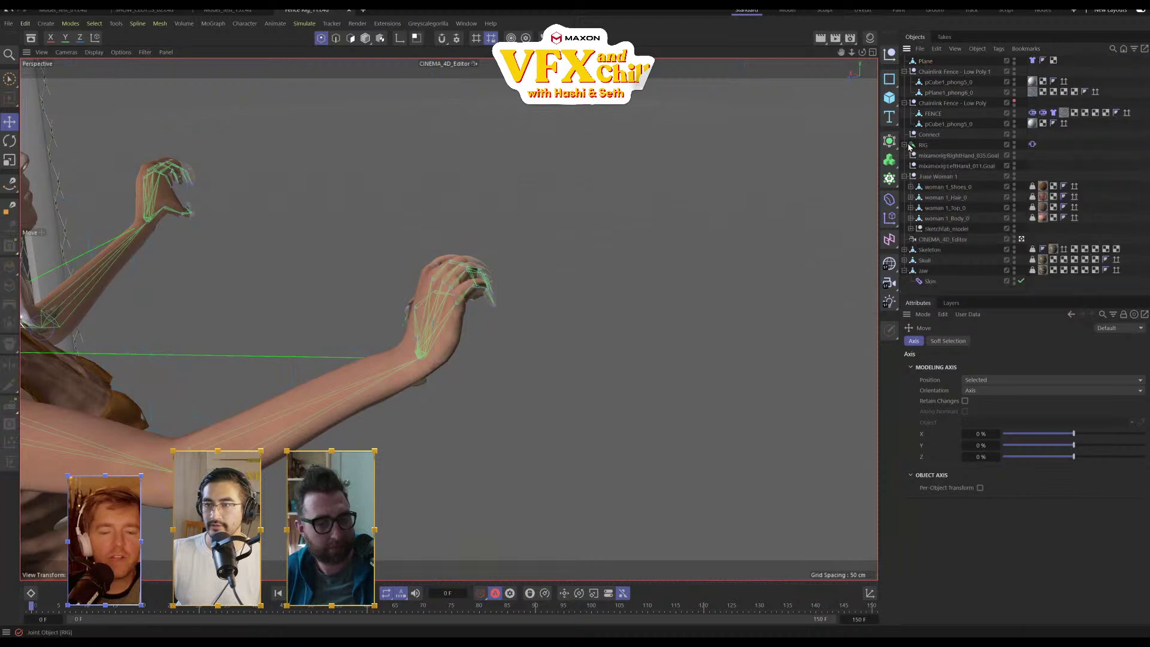
left_click(905, 145)
left_click(906, 145)
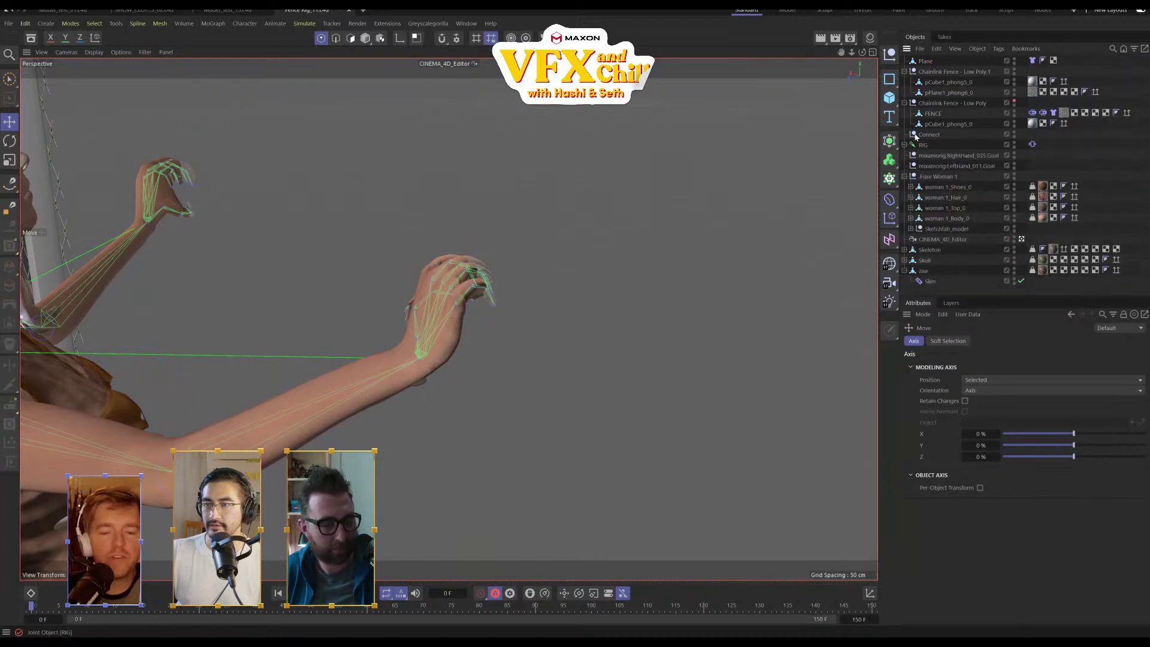
left_click(952, 105)
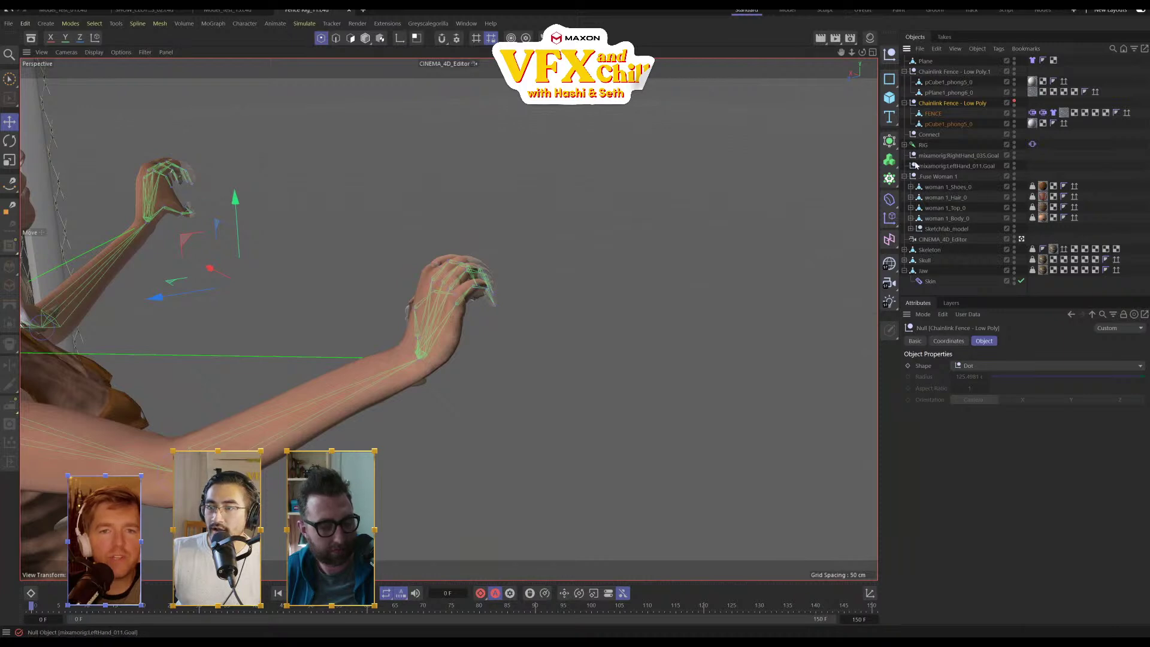
left_click(951, 157)
Select both RIGHT BELT and LEFT BELT inside the RIG hierarchy and add a Collider simulation tag to each
left_click(906, 146)
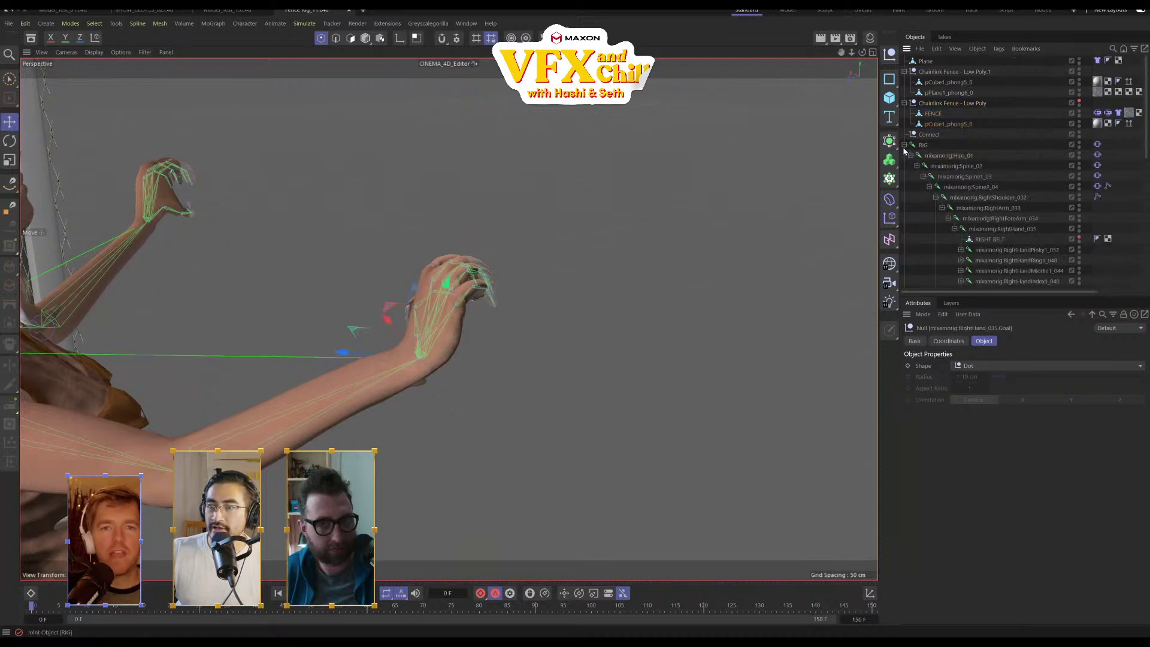
left_click(990, 240)
scroll(1019, 232, "down", 4)
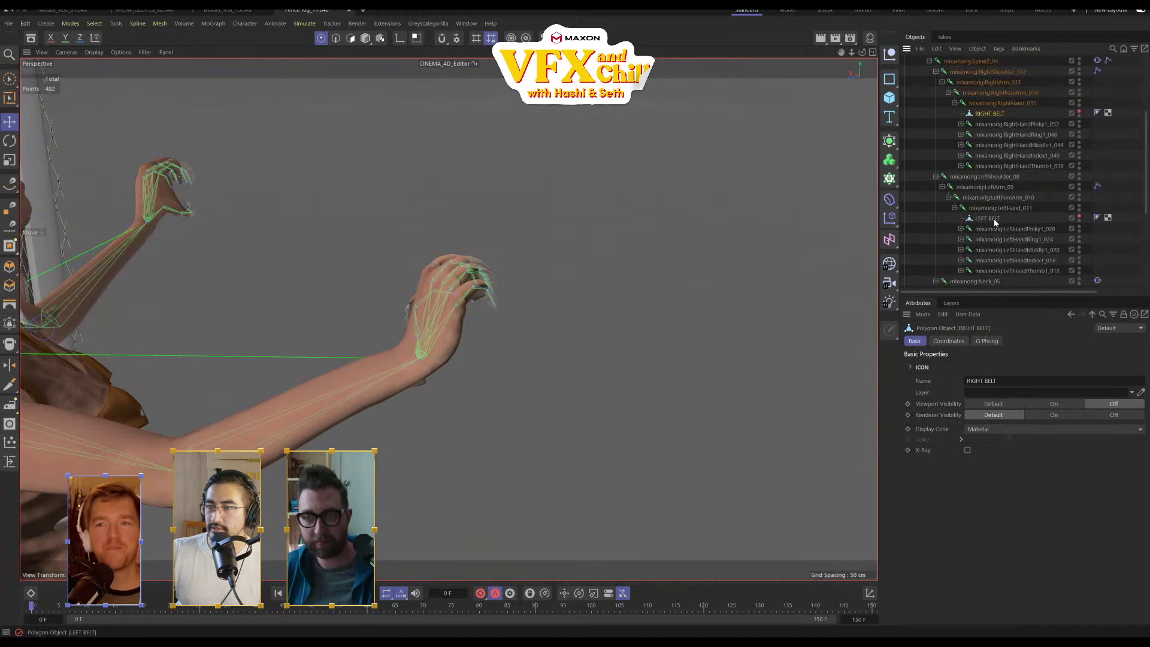
left_click(995, 222, "ctrl")
scroll(282, 326, "down", 6)
left_click_drag(442, 370, 347, 359, "alt")
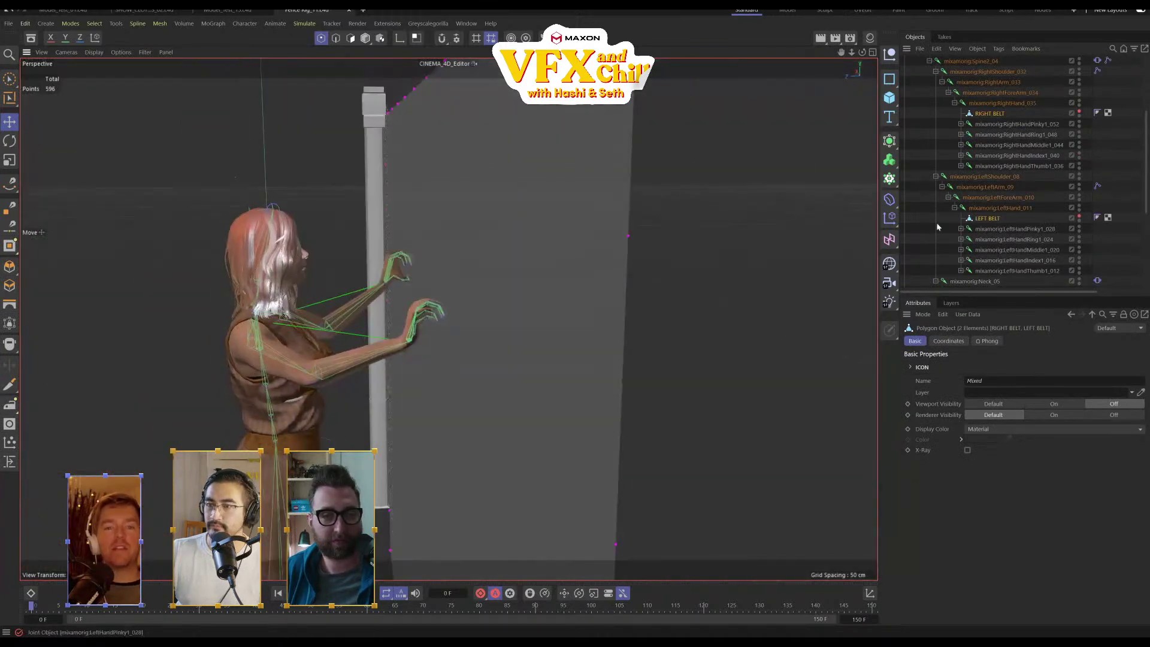
right_click(992, 223)
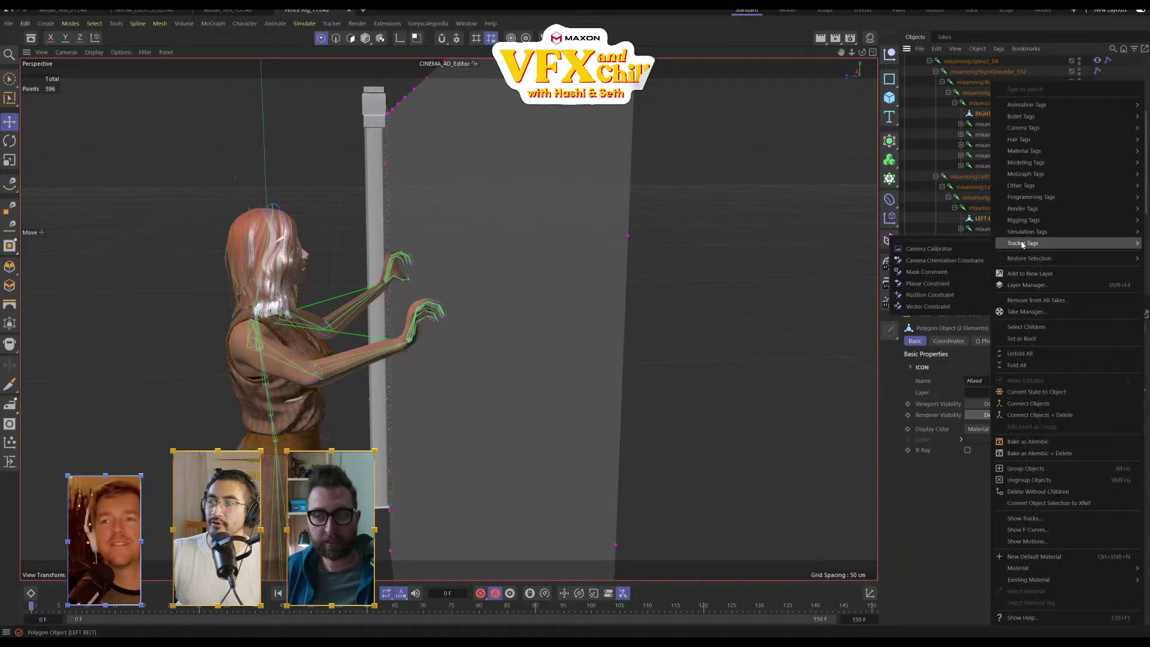
mouse_move(1024, 235)
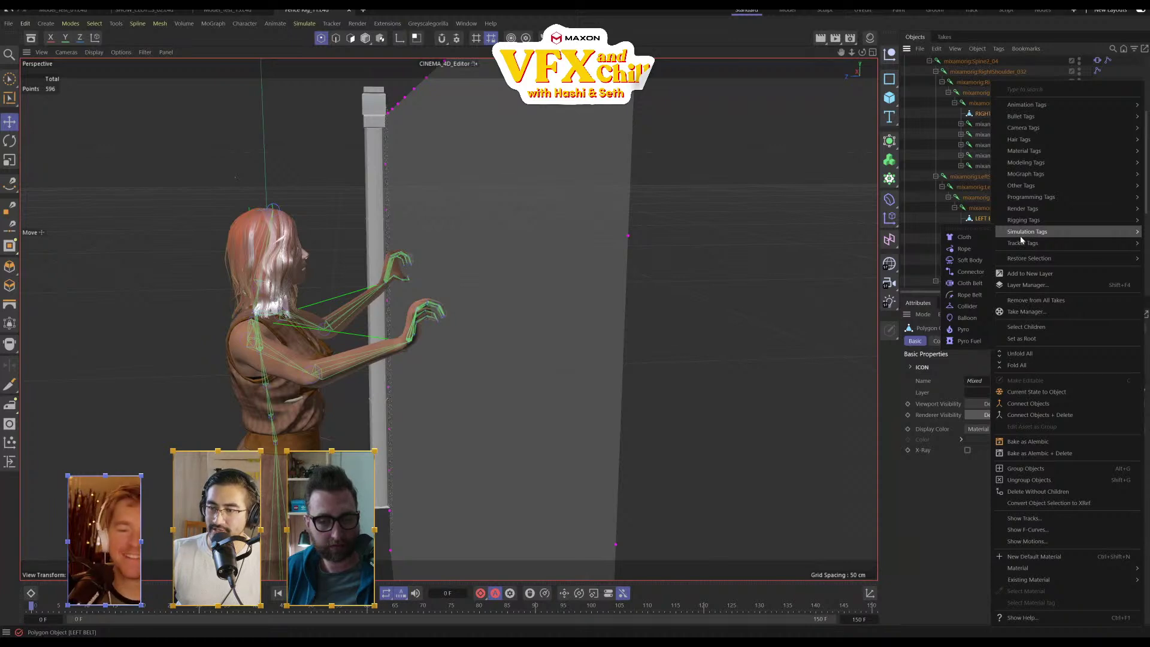
left_click(967, 306)
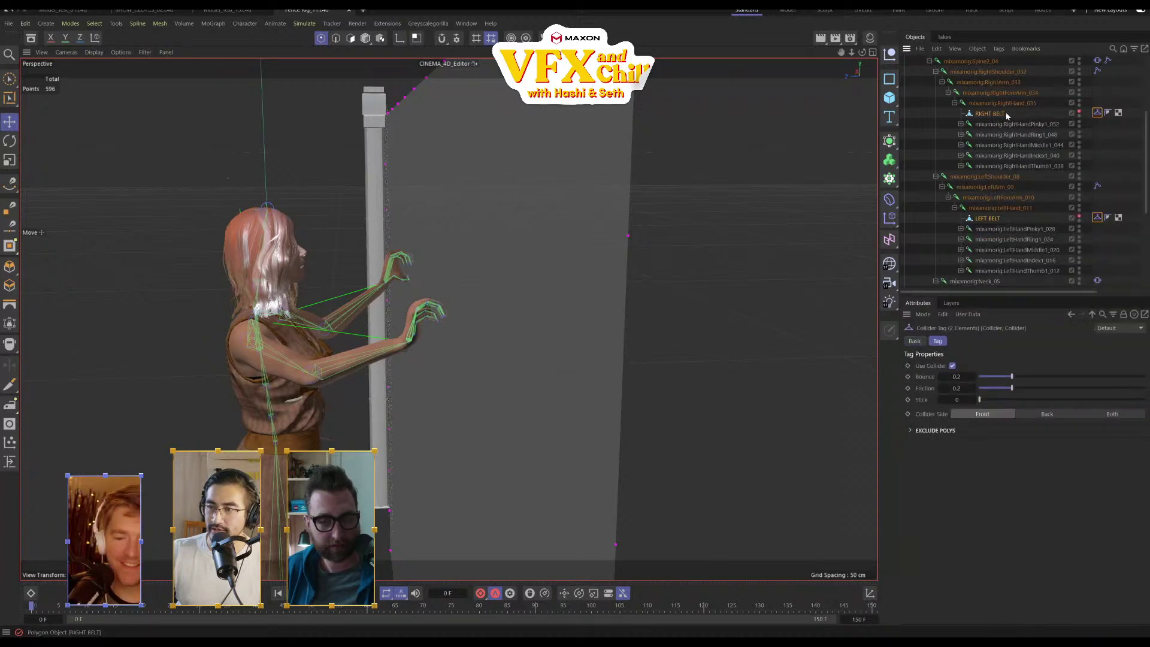
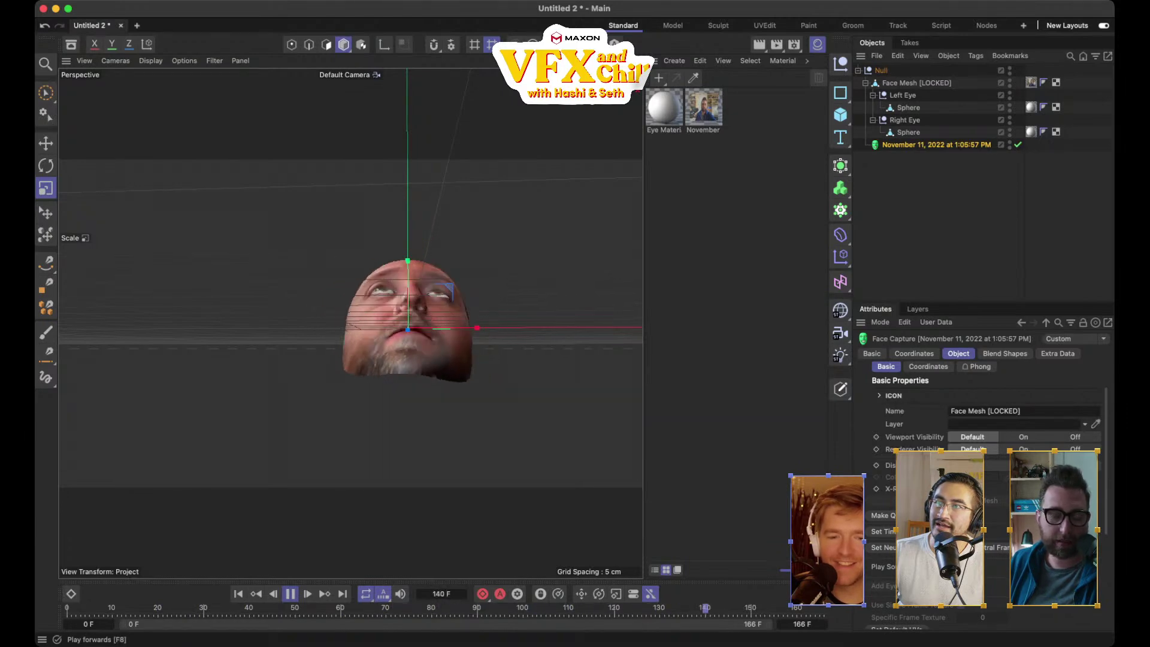
Try to enlarge only the Face Mesh with the Scale tool, play the face capture animation and rewind to frame 0
left_click(291, 594)
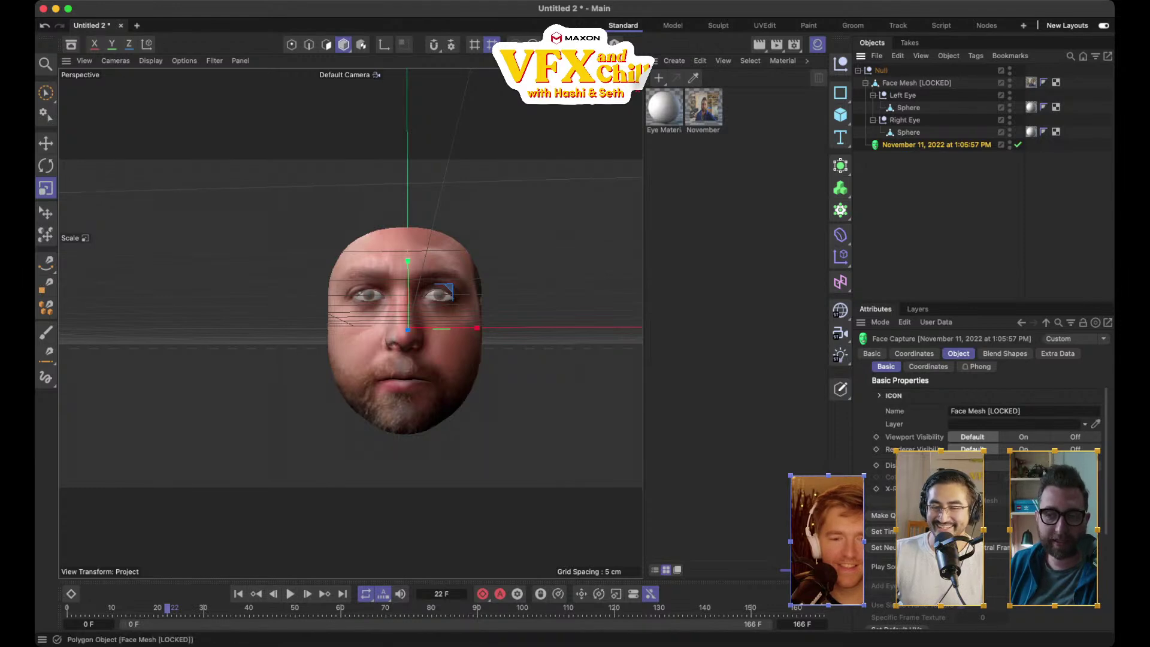
left_click(917, 83)
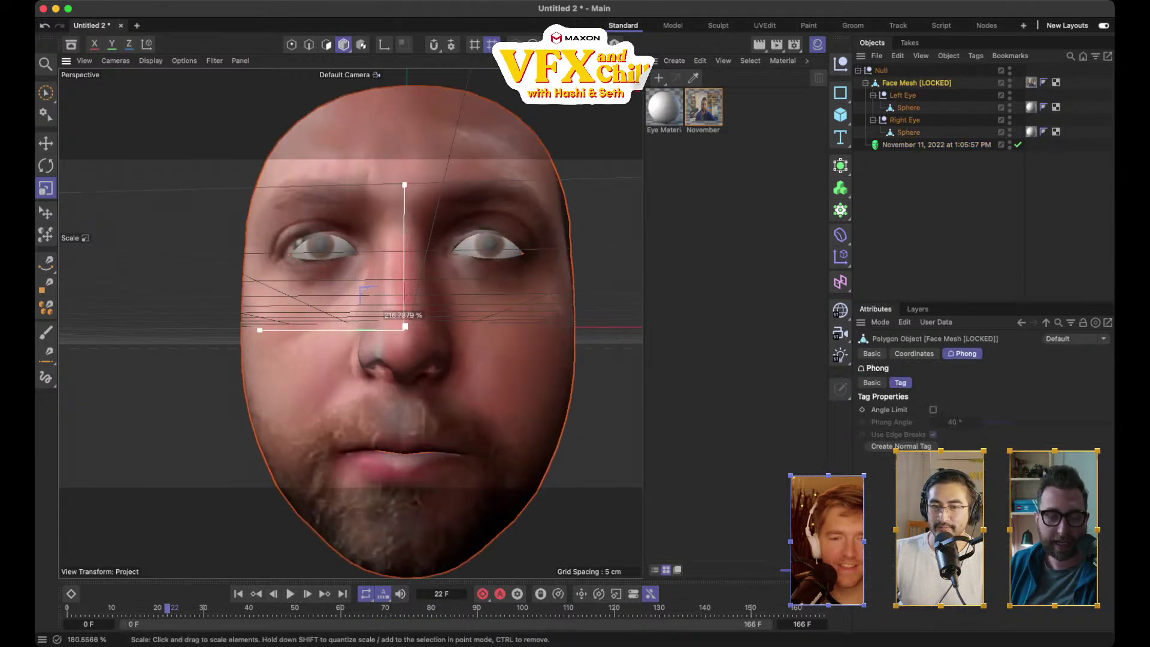
left_click(290, 594)
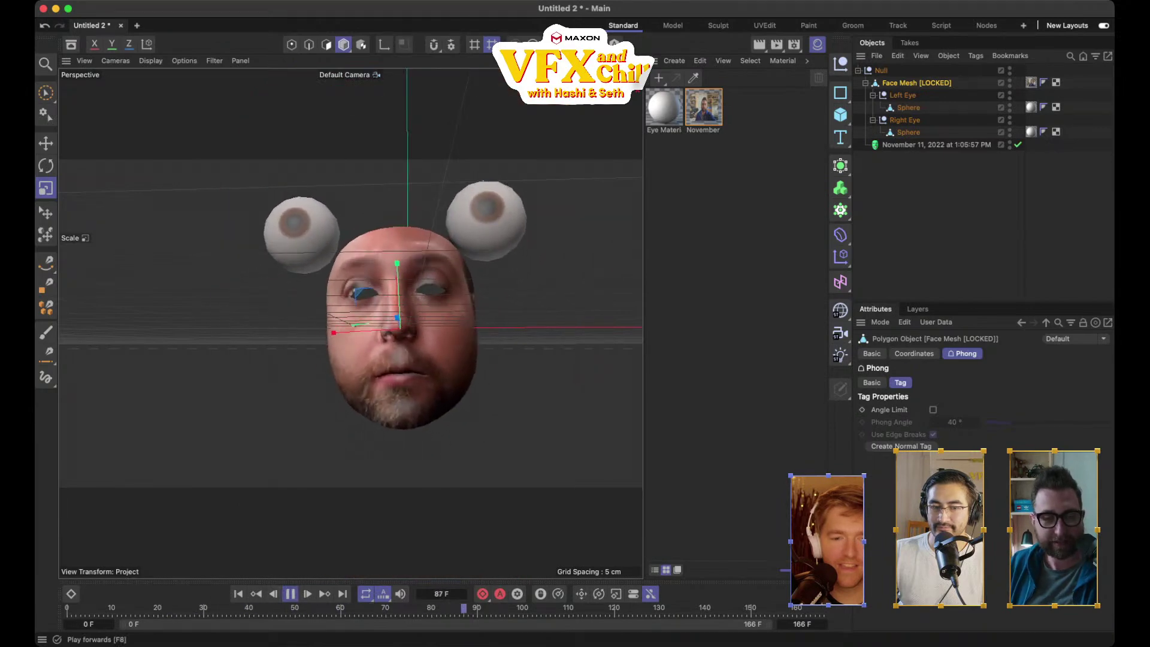
left_click(290, 594)
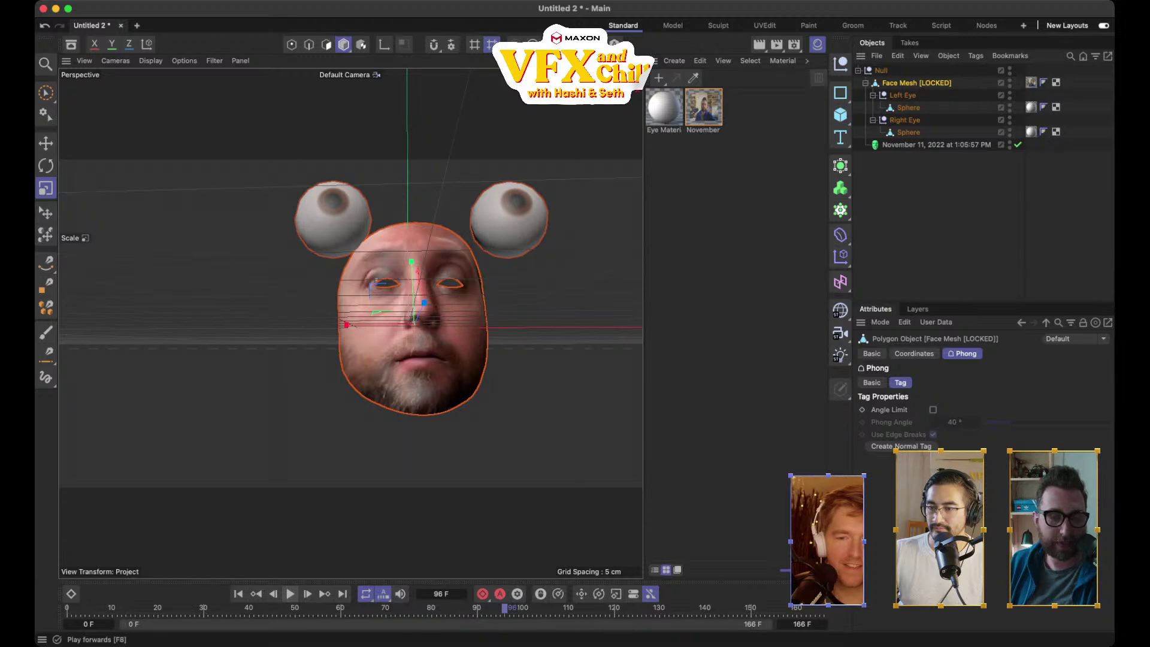
left_click(237, 594)
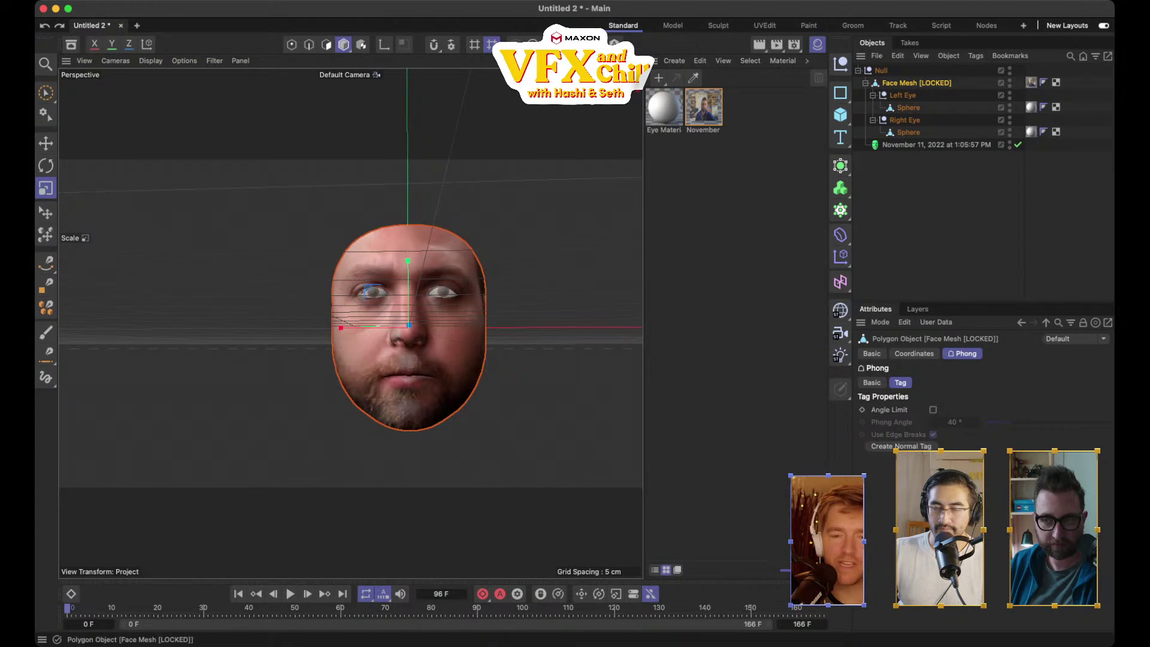
Try to enlarge the parent Null of the face capture with the Scale tool, play the animation and undo the scaling
left_click(881, 71)
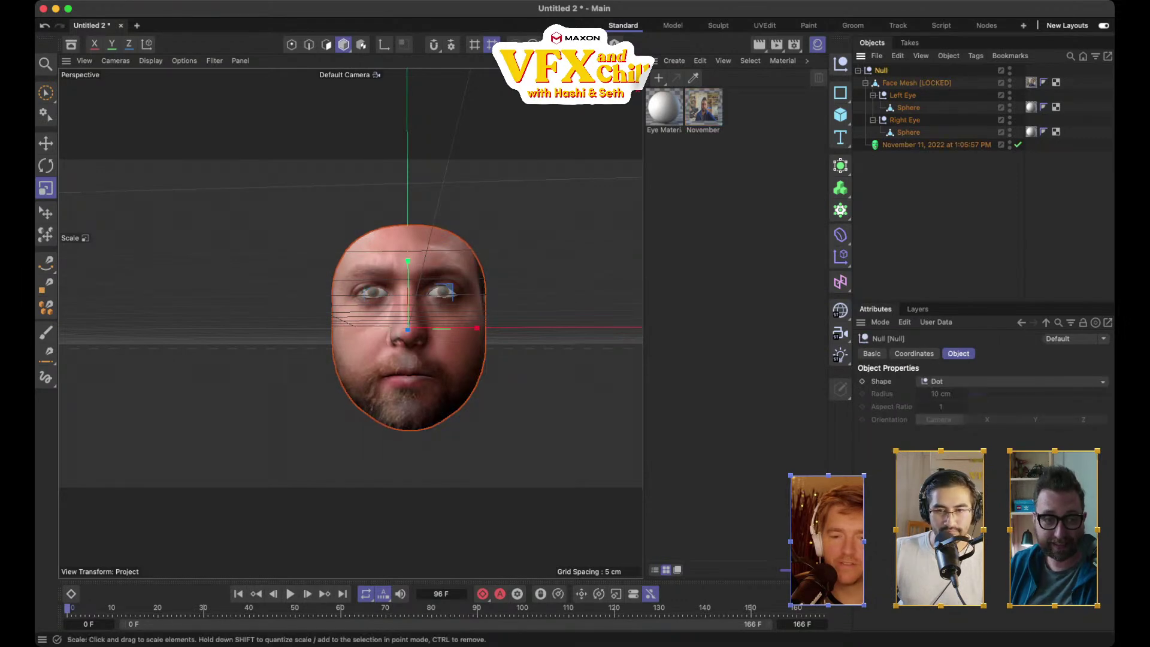
left_click_drag(479, 444, 588, 443)
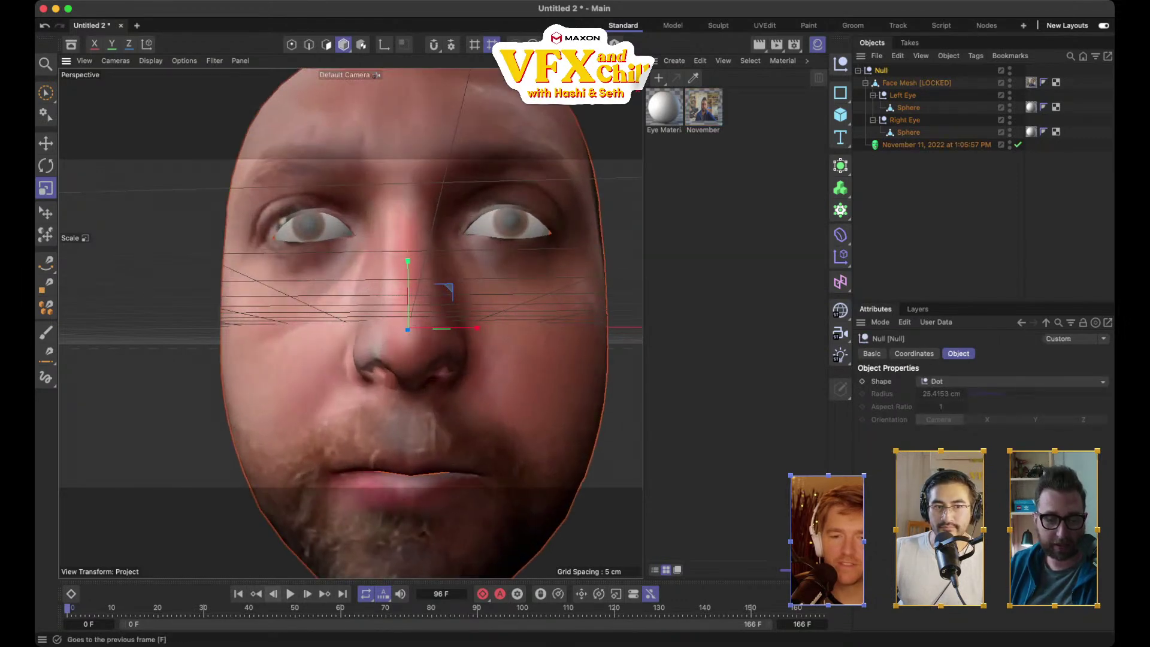
left_click(290, 594)
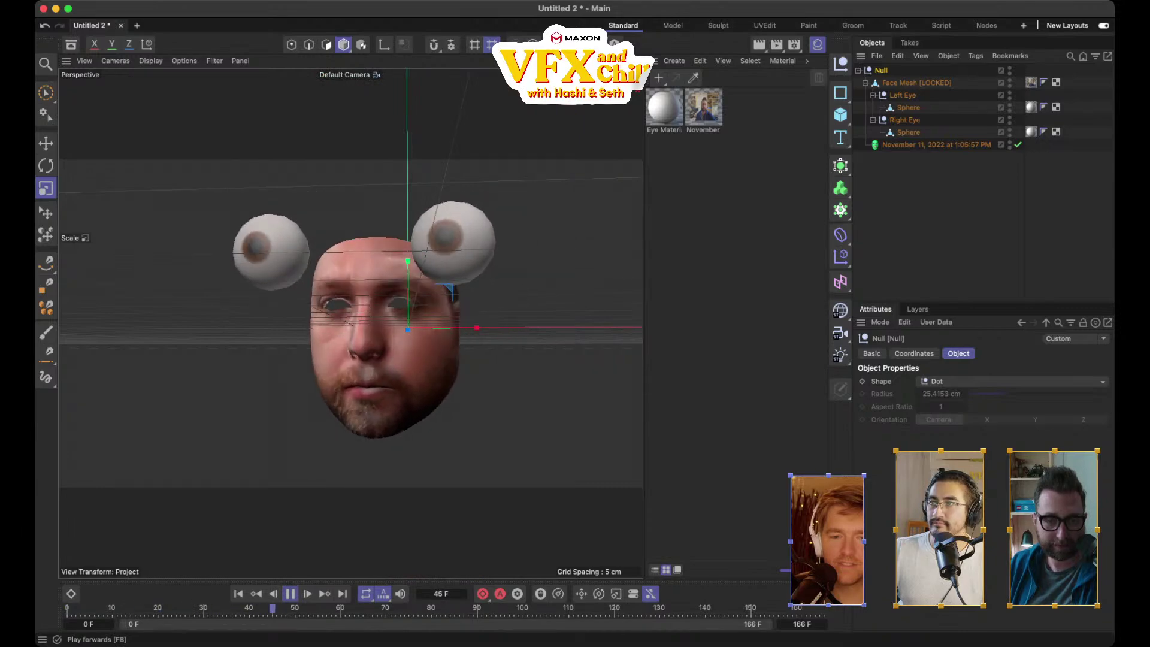
left_click(291, 594)
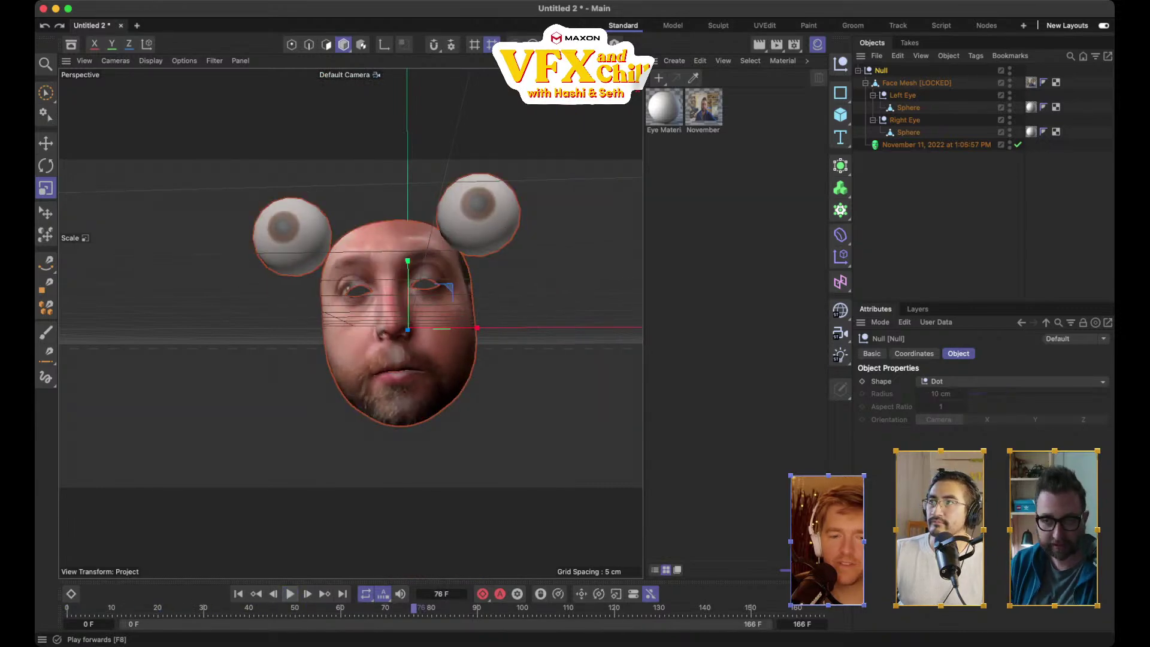
key("super+z")
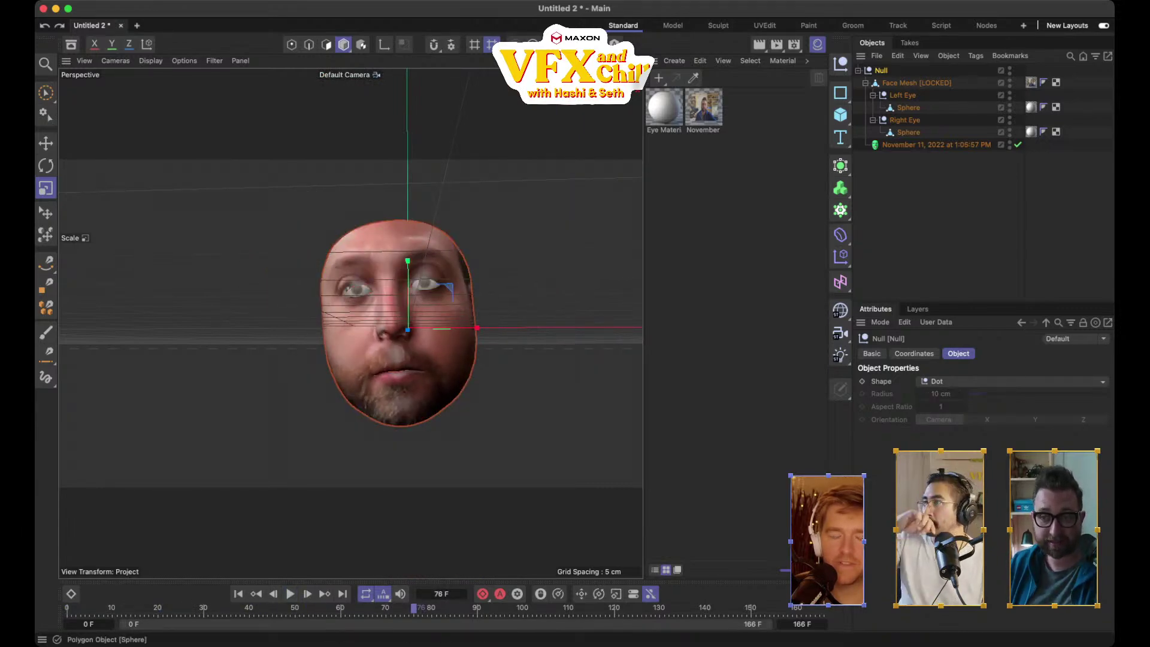
Show the Null's coordinates, try enlarging it again with the Scale tool and play the animation from frame 0
left_click(914, 354)
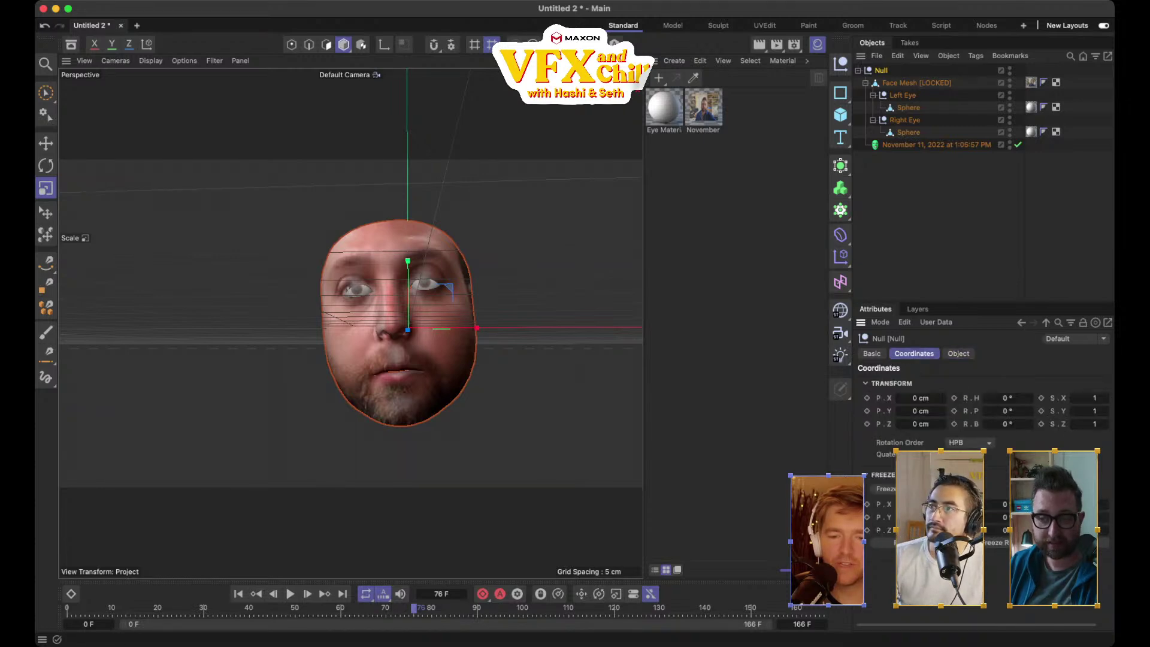
left_click_drag(515, 383, 629, 369)
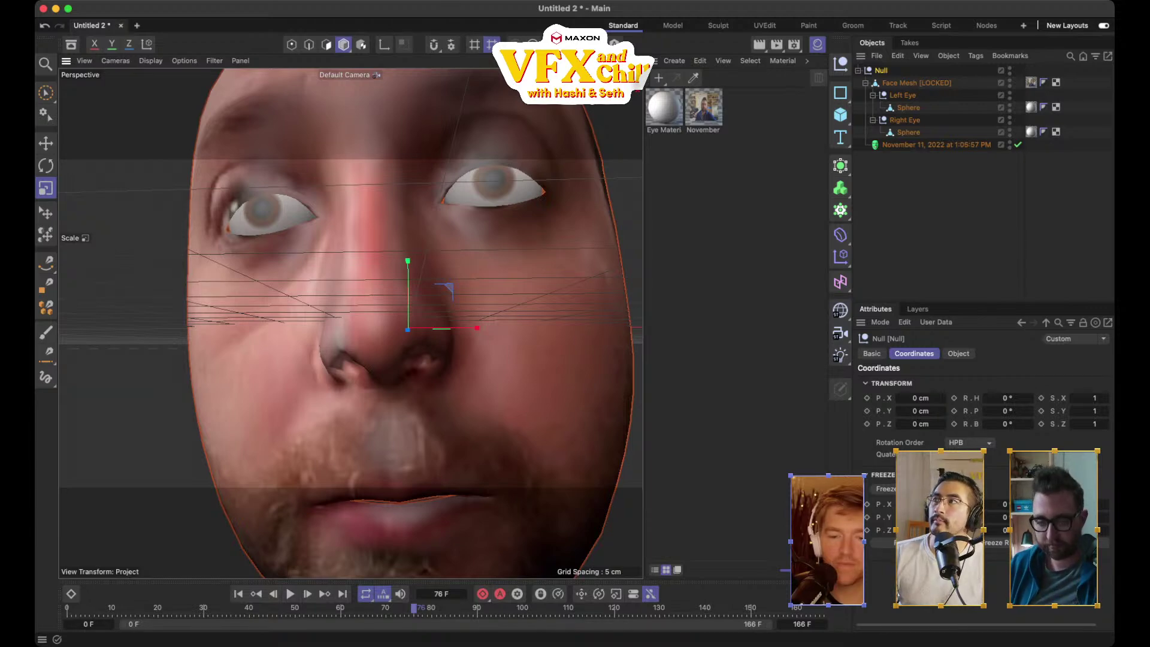
left_click(238, 594)
left_click(290, 594)
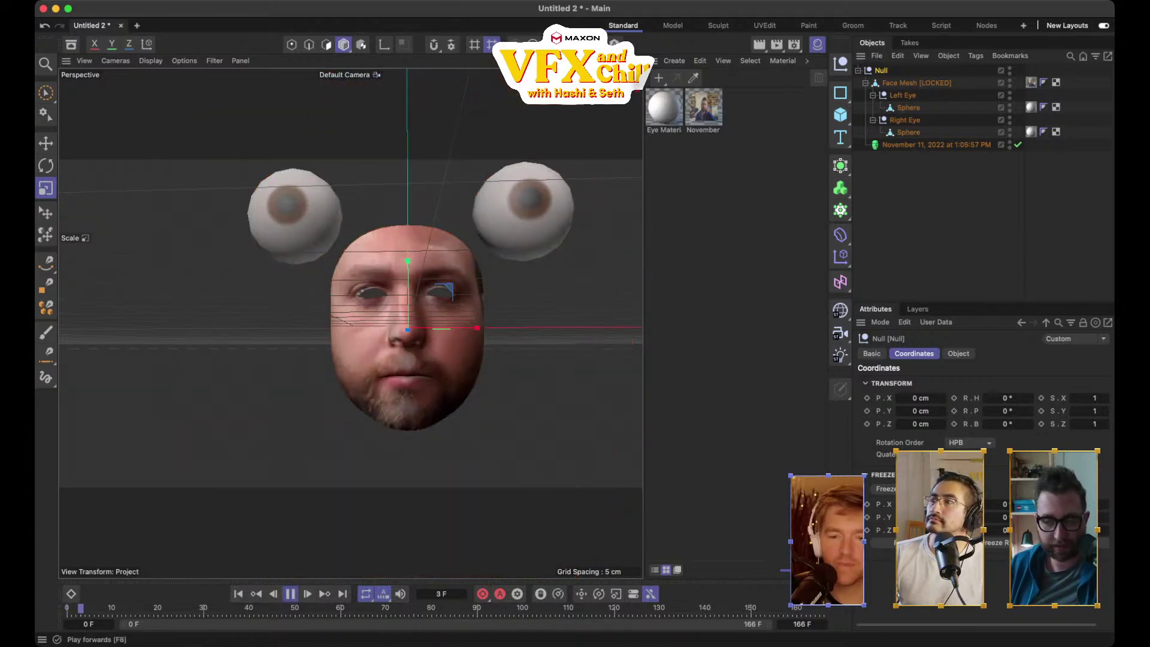
left_click(290, 594)
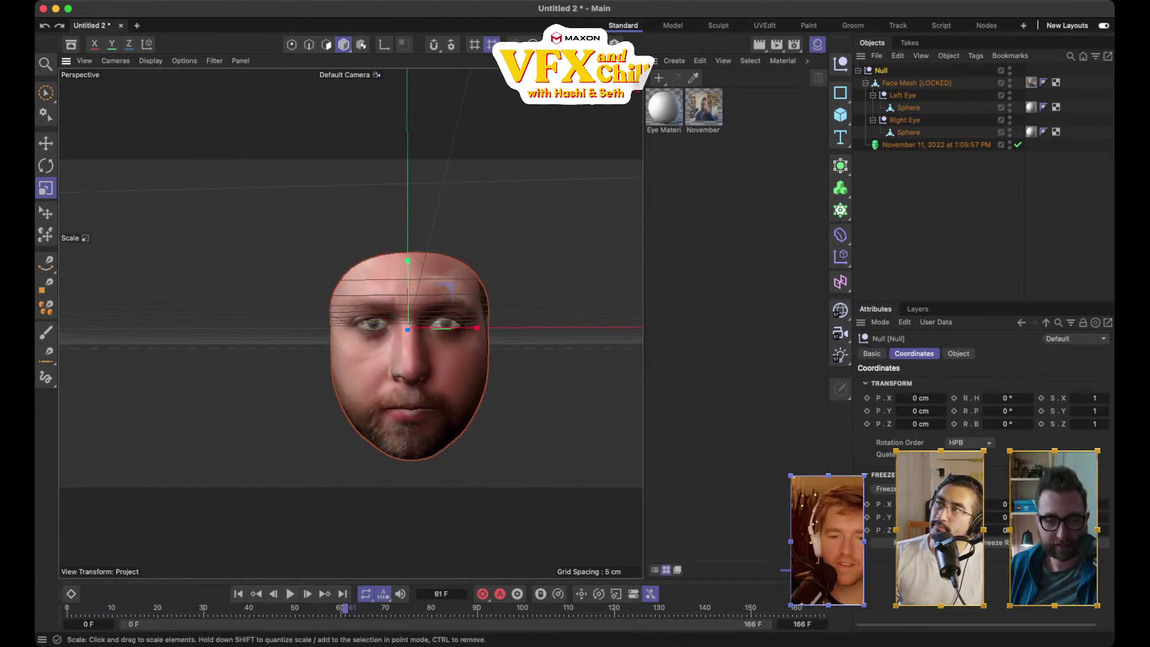
Play the face capture animation without the enlargement to check the face and eyes, and stop it at frame 10
left_click(290, 594)
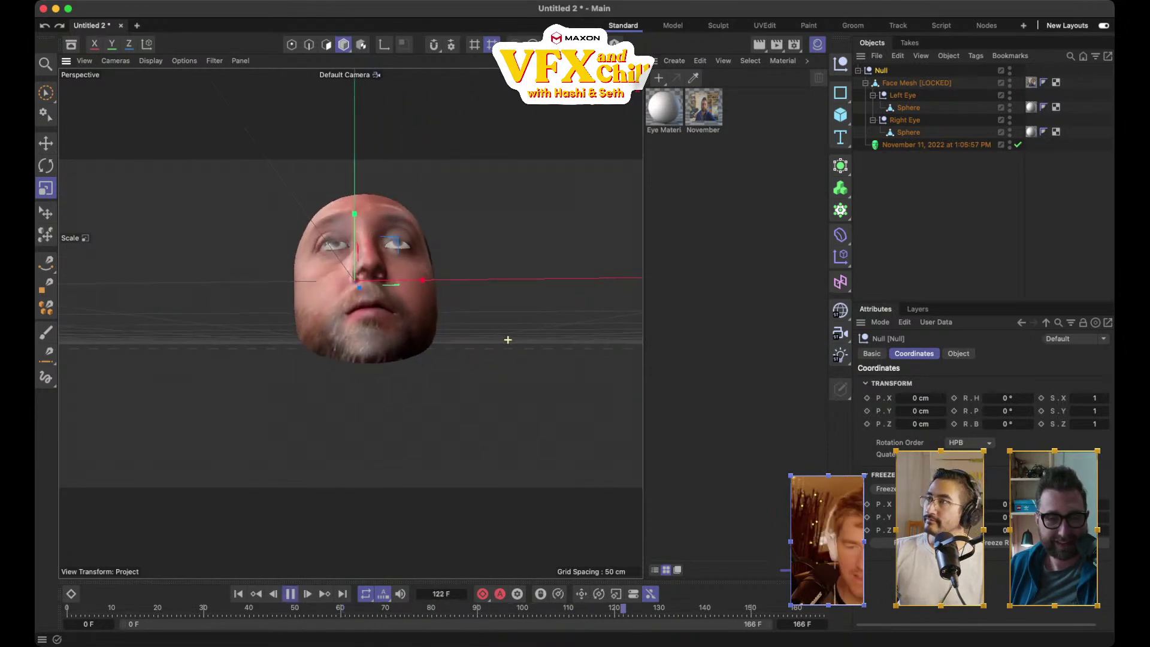
key("space")
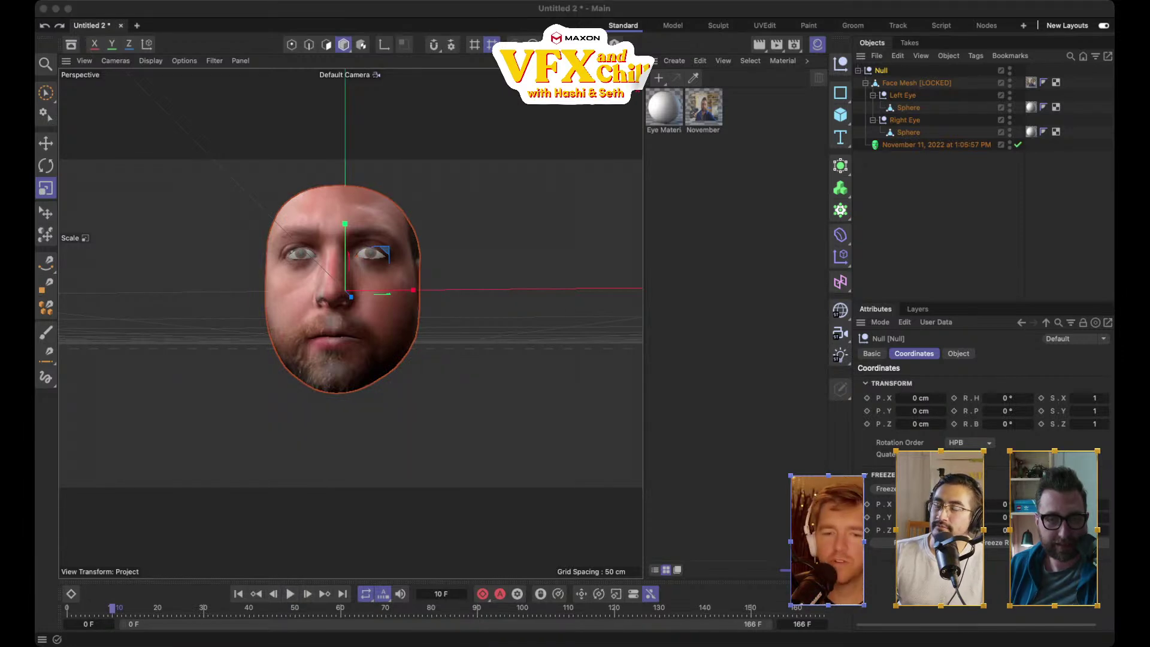
Try increasing only the Null's X scale to 7.02 and play the face capture animation to frame 31
key("super+Tab")
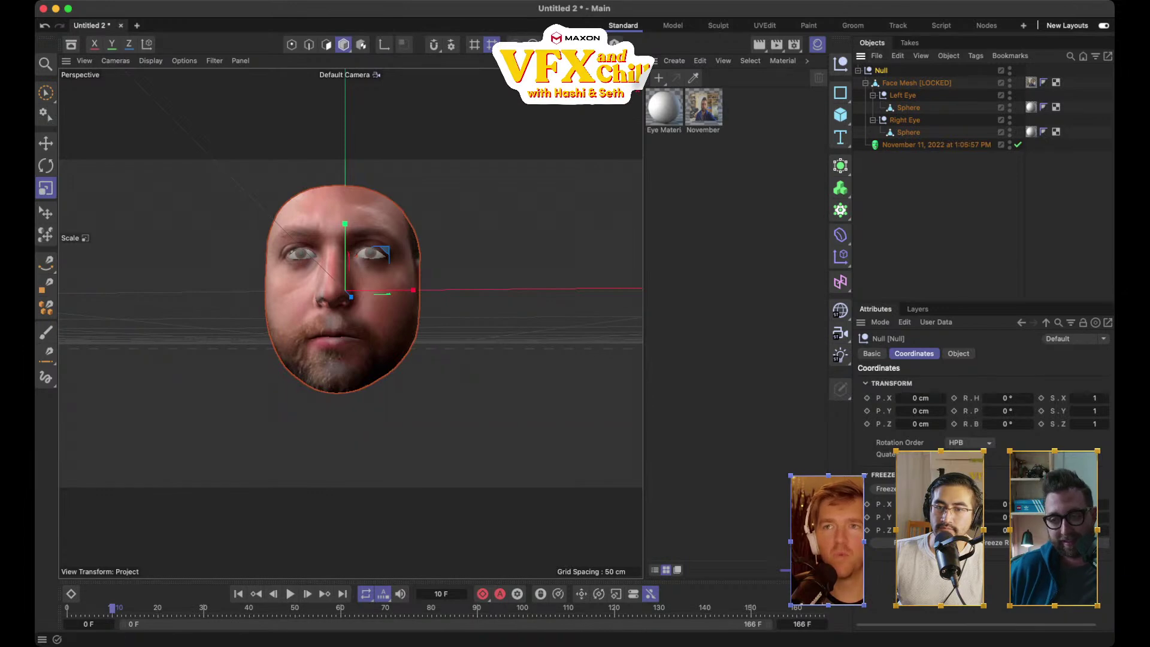
left_click_drag(1073, 398, 1114, 398)
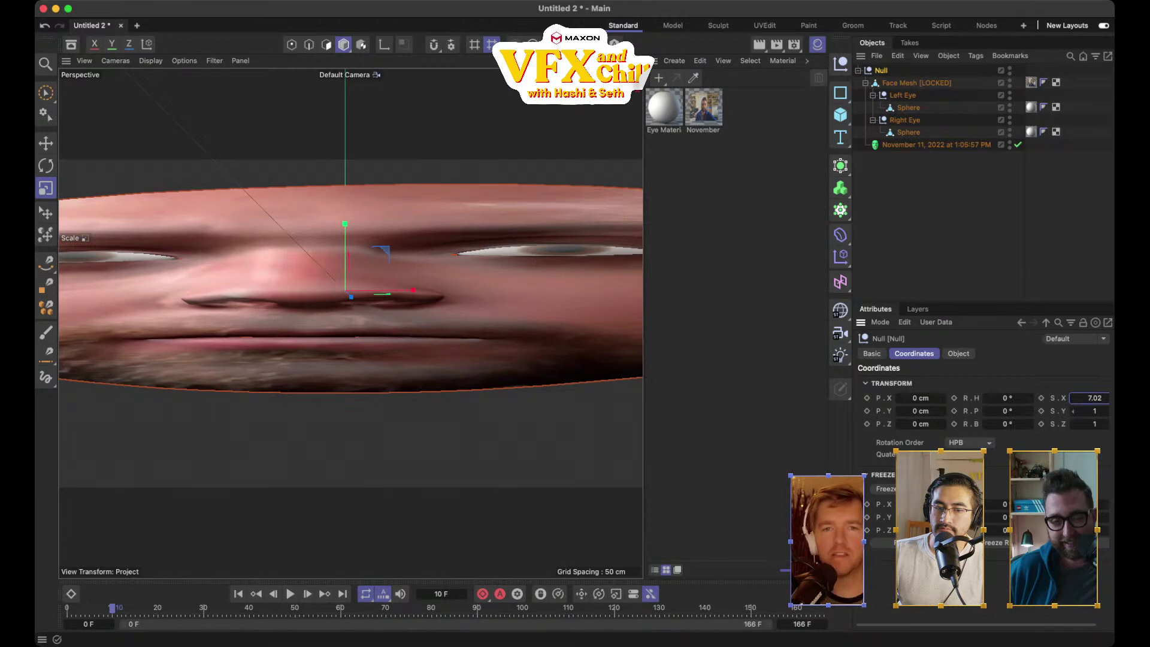
left_click(290, 594)
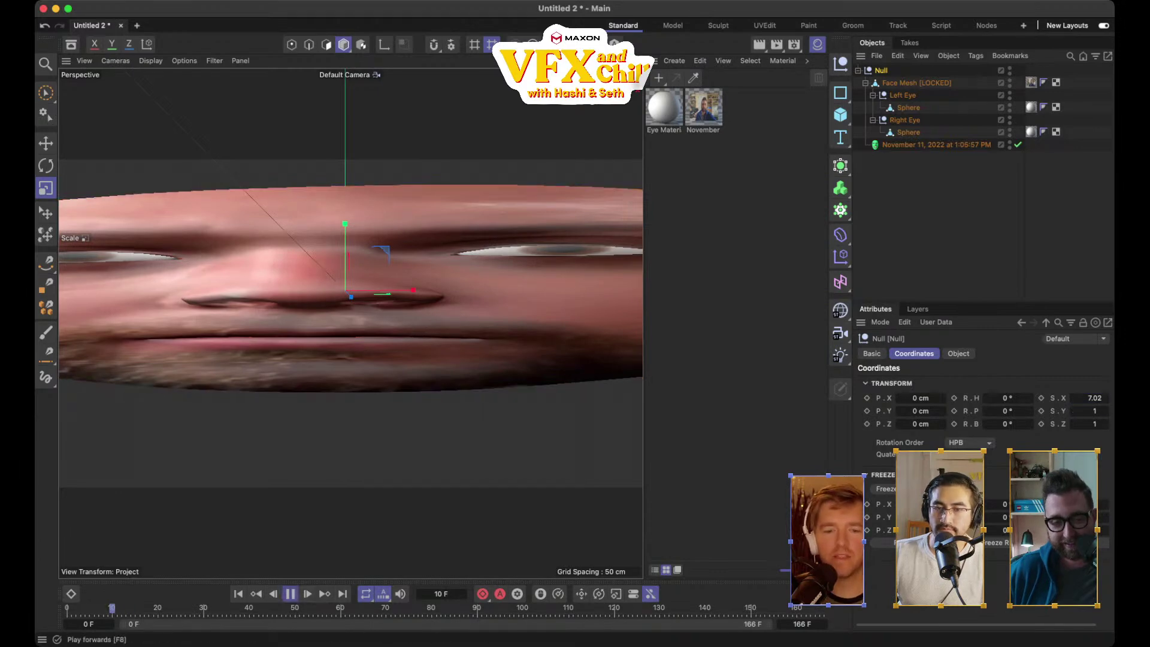
left_click(290, 594)
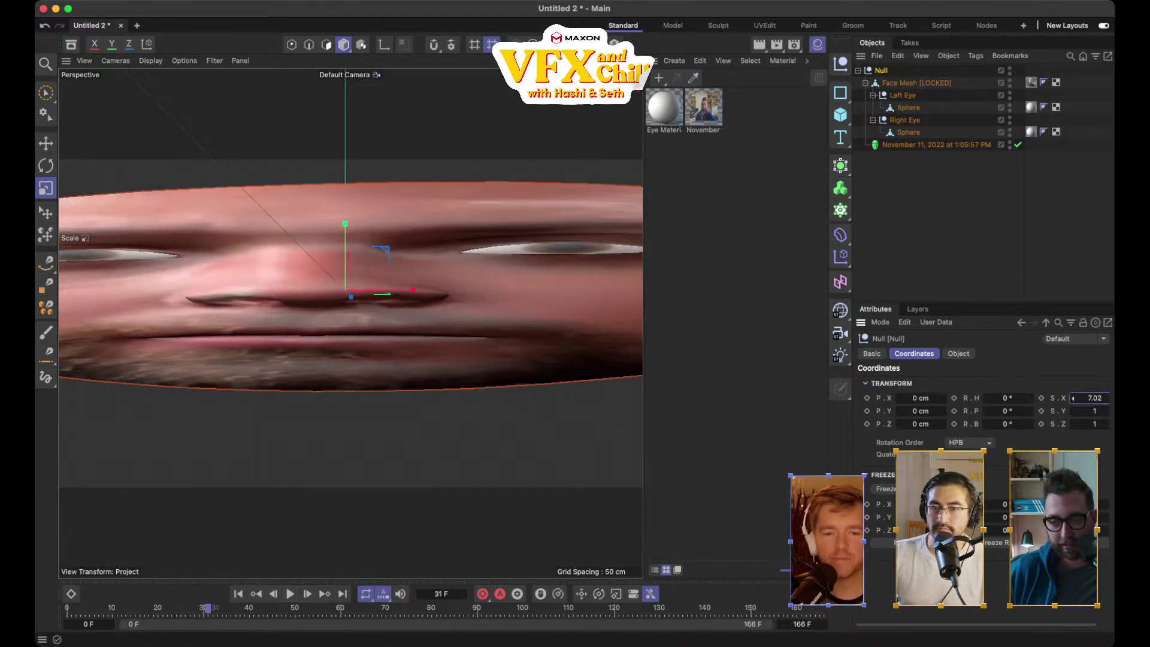
Set the Null's X, Y and Z scale to 7 and play the face capture animation to frame 76
type("7")
key("Tab")
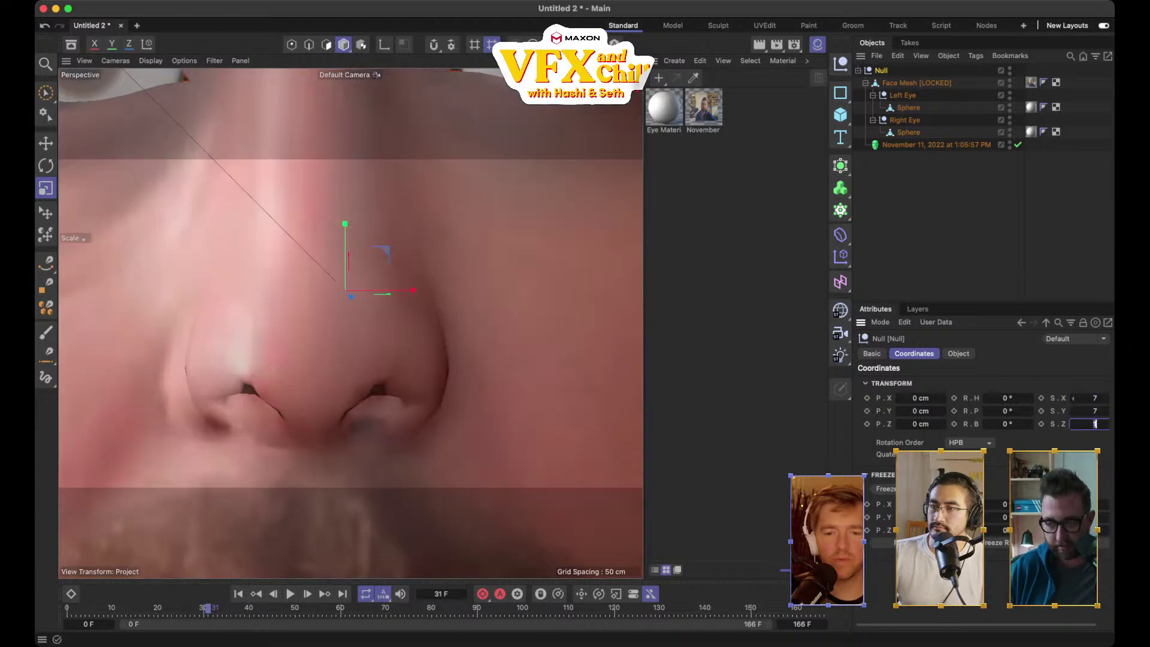
type("7")
key("Return")
key("h")
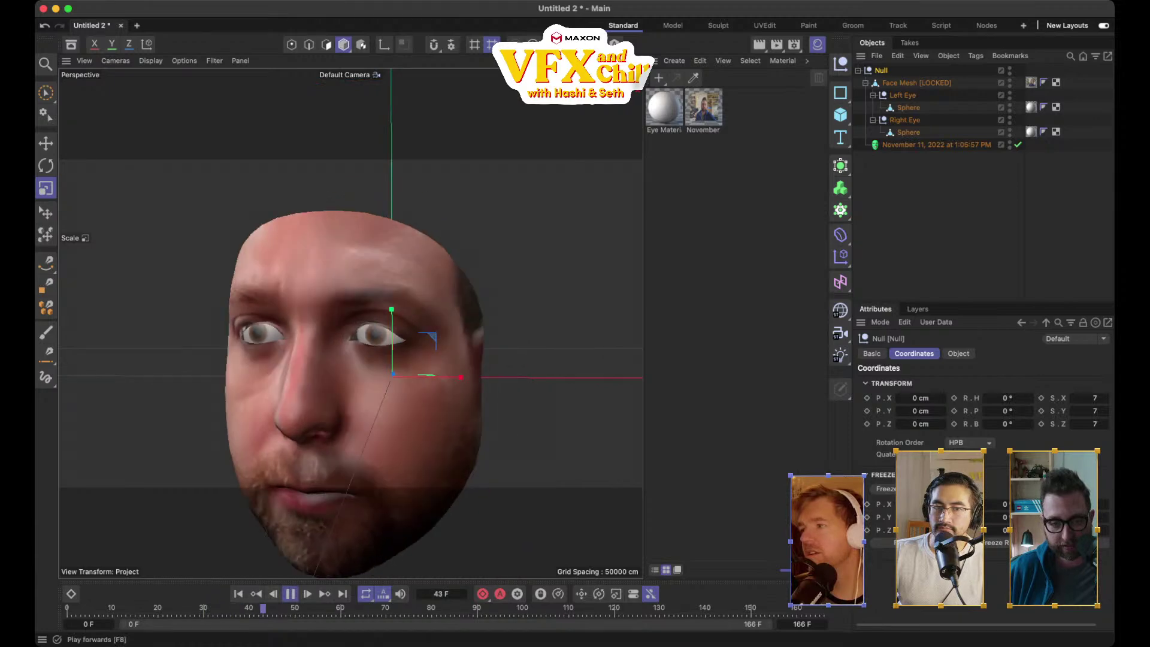
key("F8")
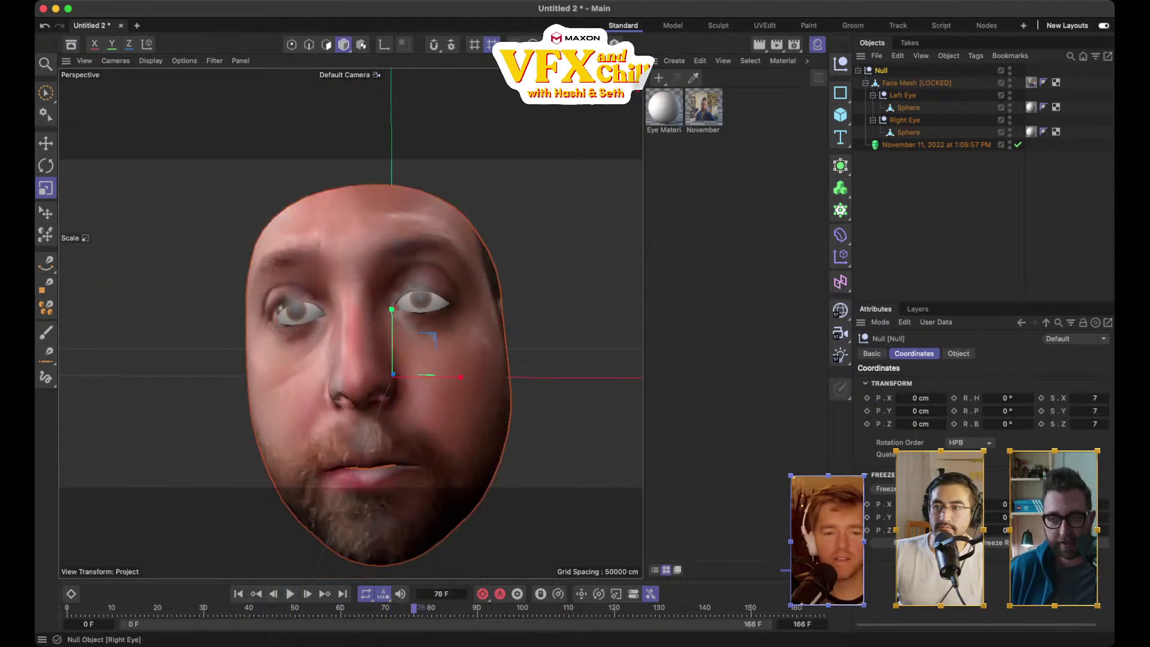
Add a Pyro tag to each of the Sphere objects under Left Eye and Right Eye
left_click(909, 108)
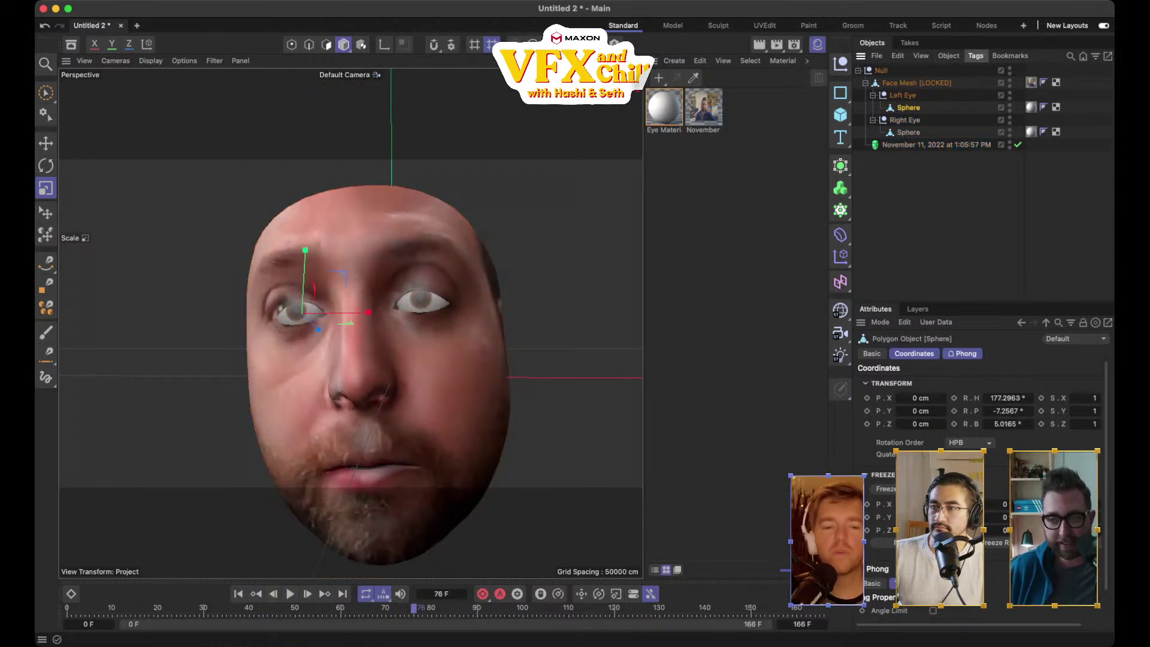
left_click(934, 157)
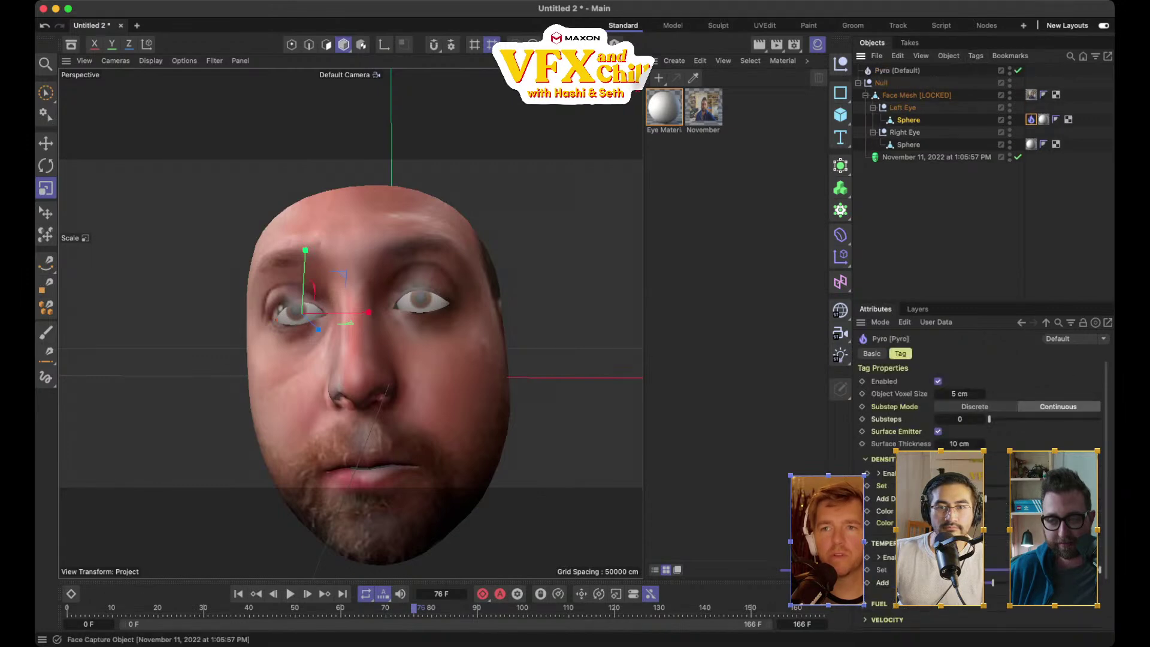
left_click(909, 144)
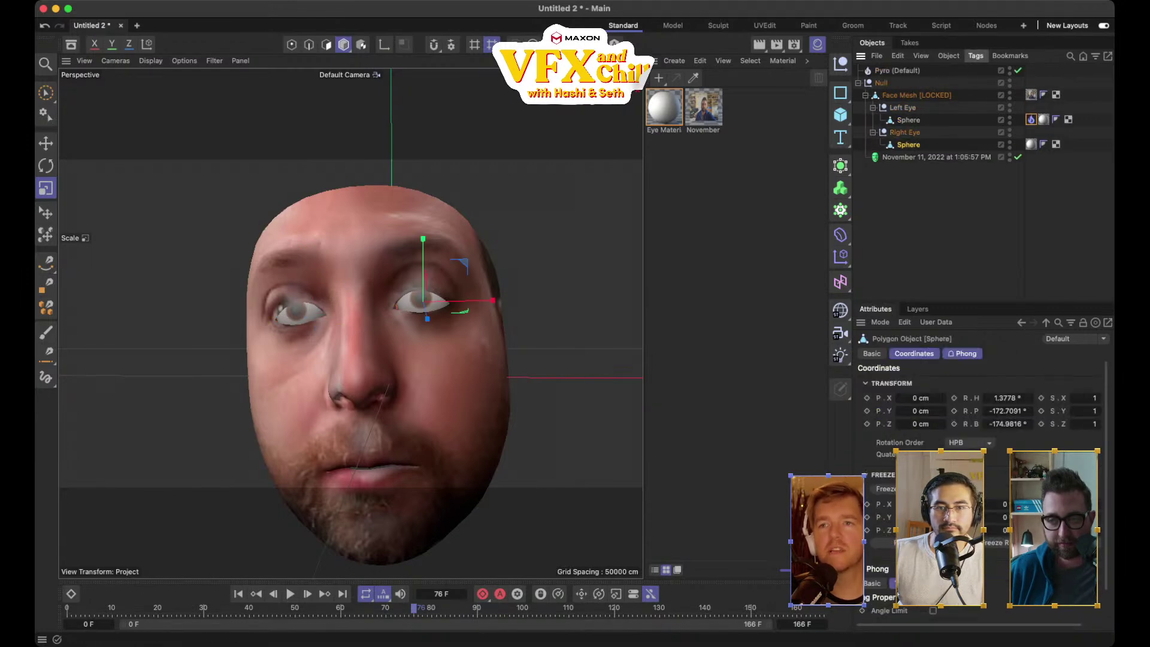
left_click(934, 157)
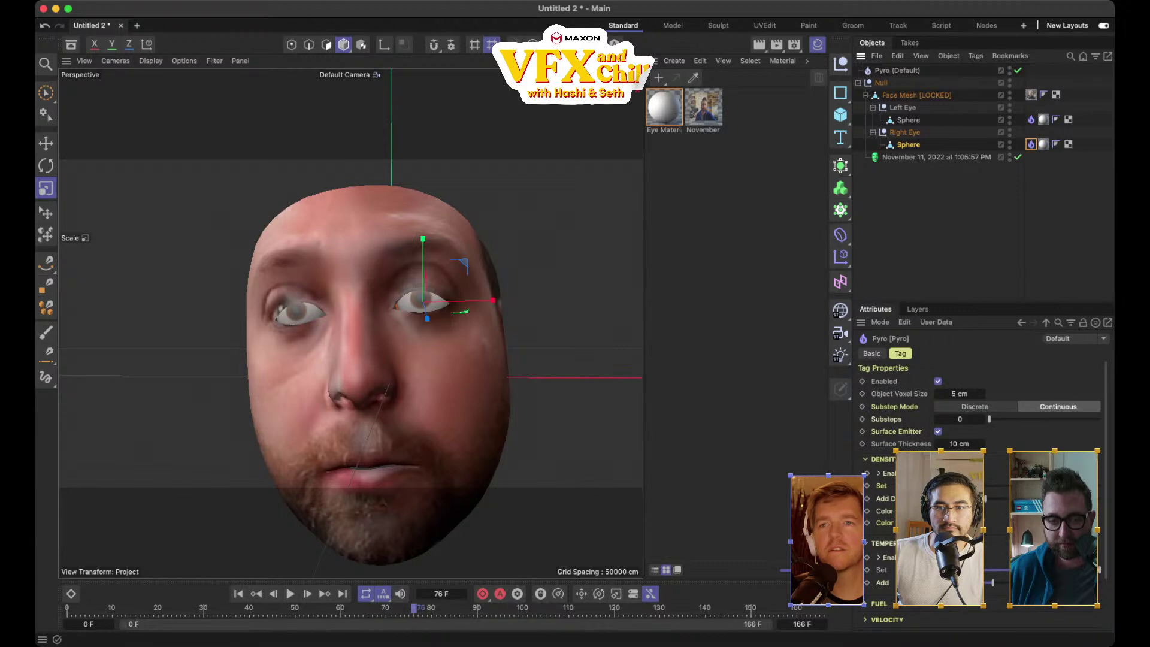
Play the Pyro simulation on the eyes several times from frame 0, stopping it at frame 9
left_click(238, 594)
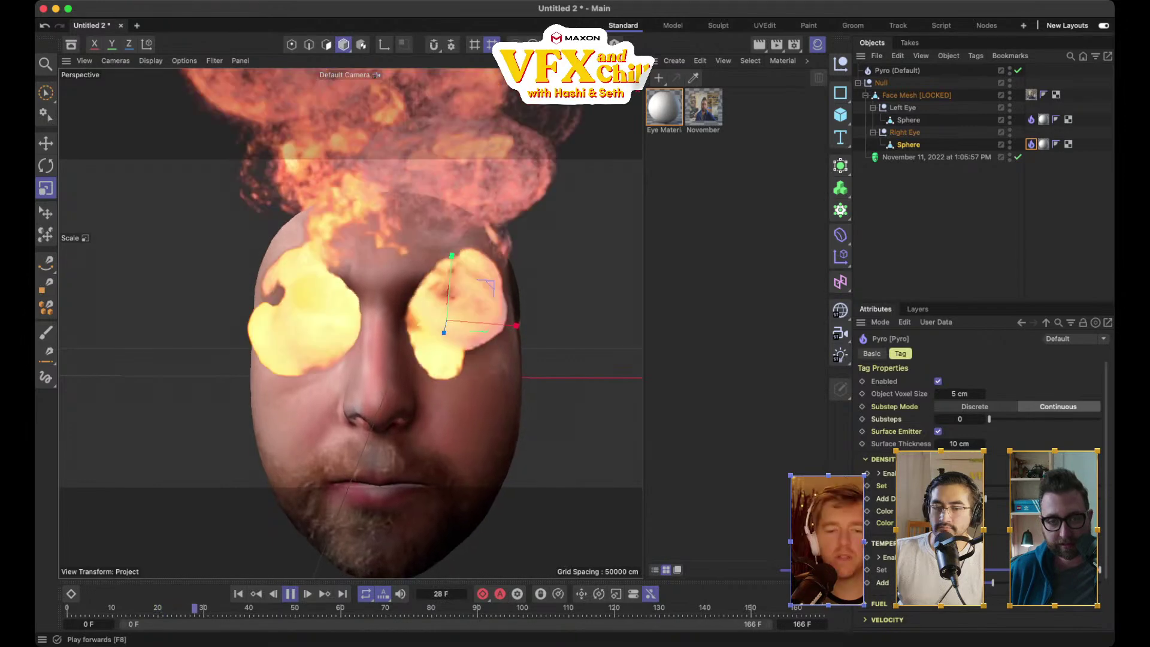
left_click(290, 594)
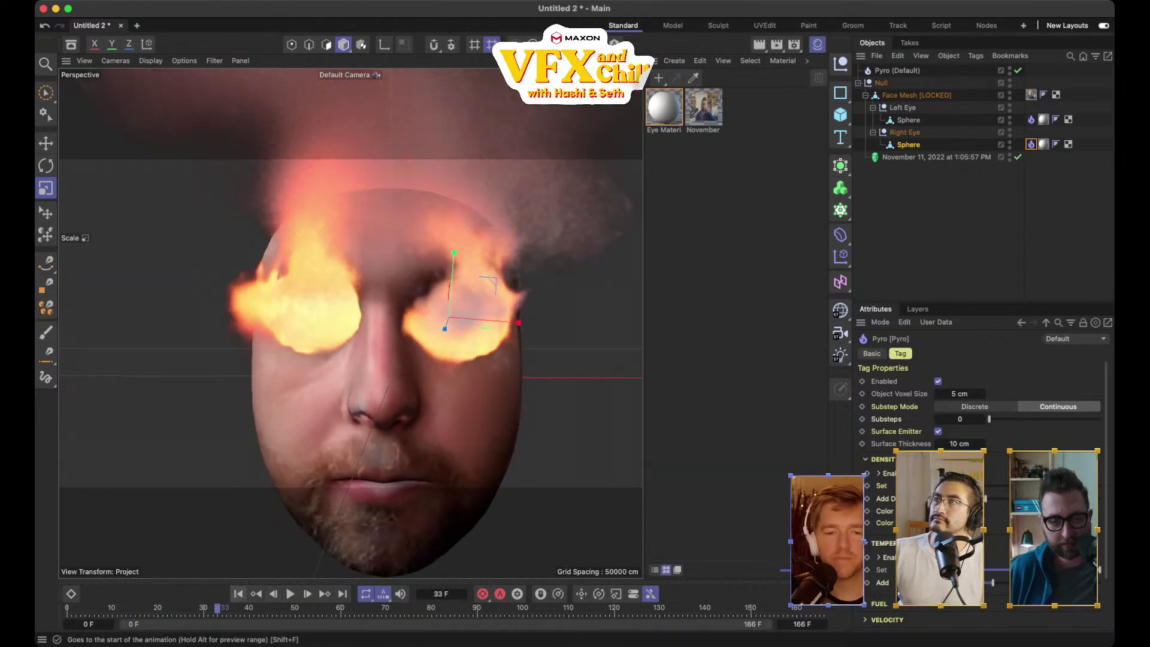
left_click(238, 594)
left_click(290, 594)
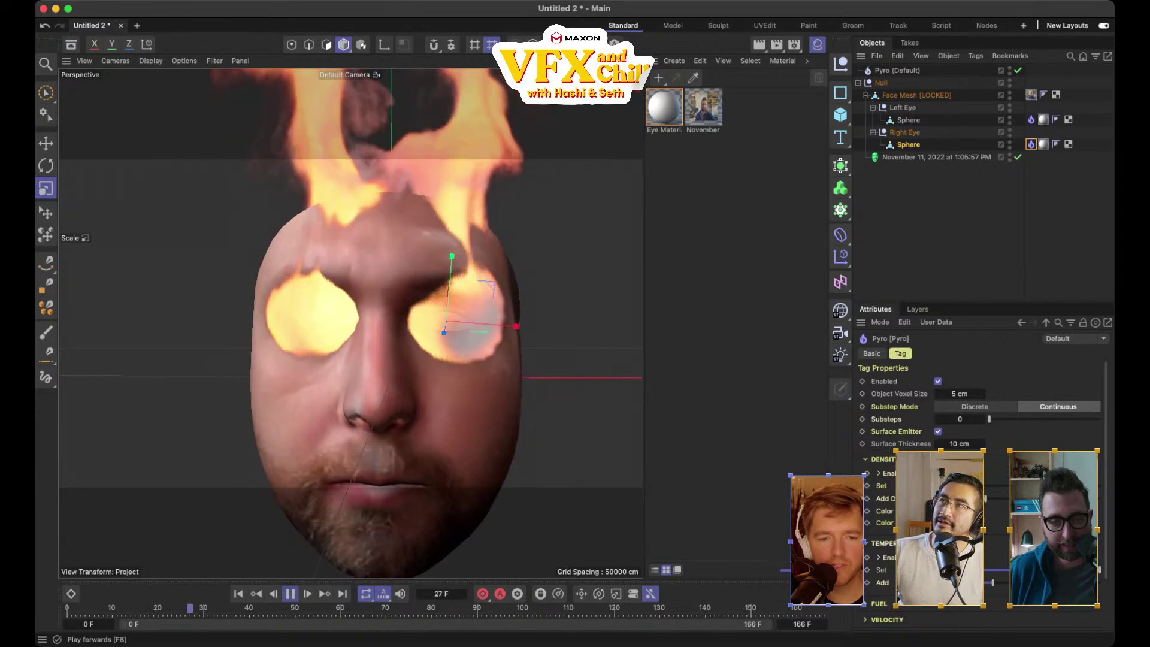
left_click(291, 594)
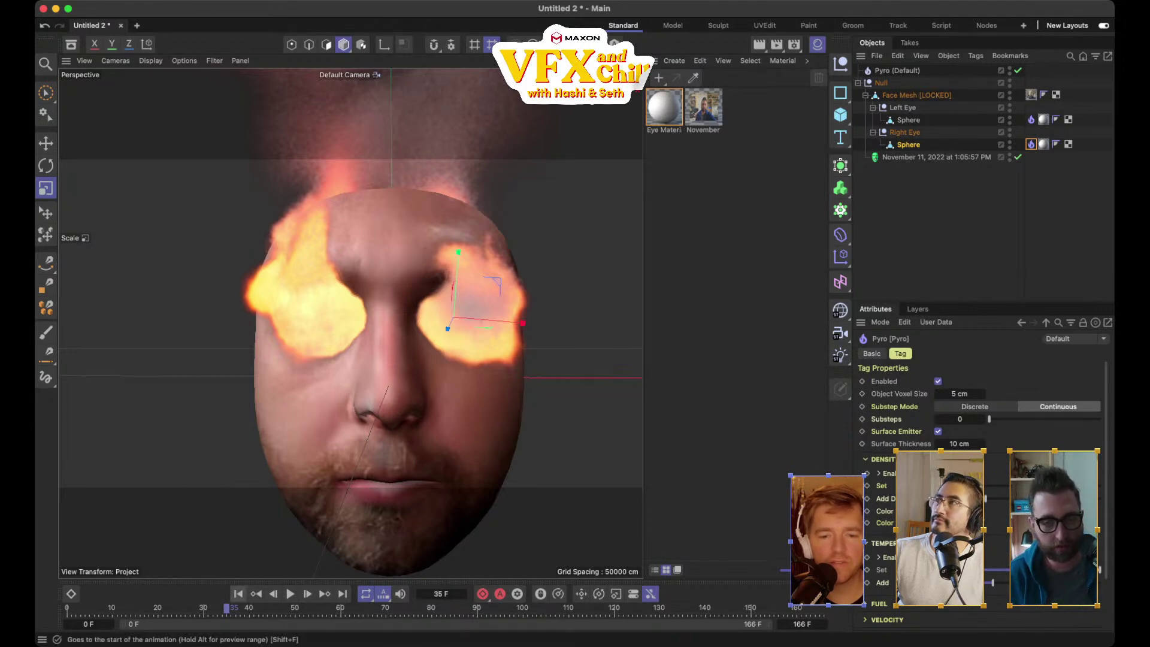
left_click(238, 594)
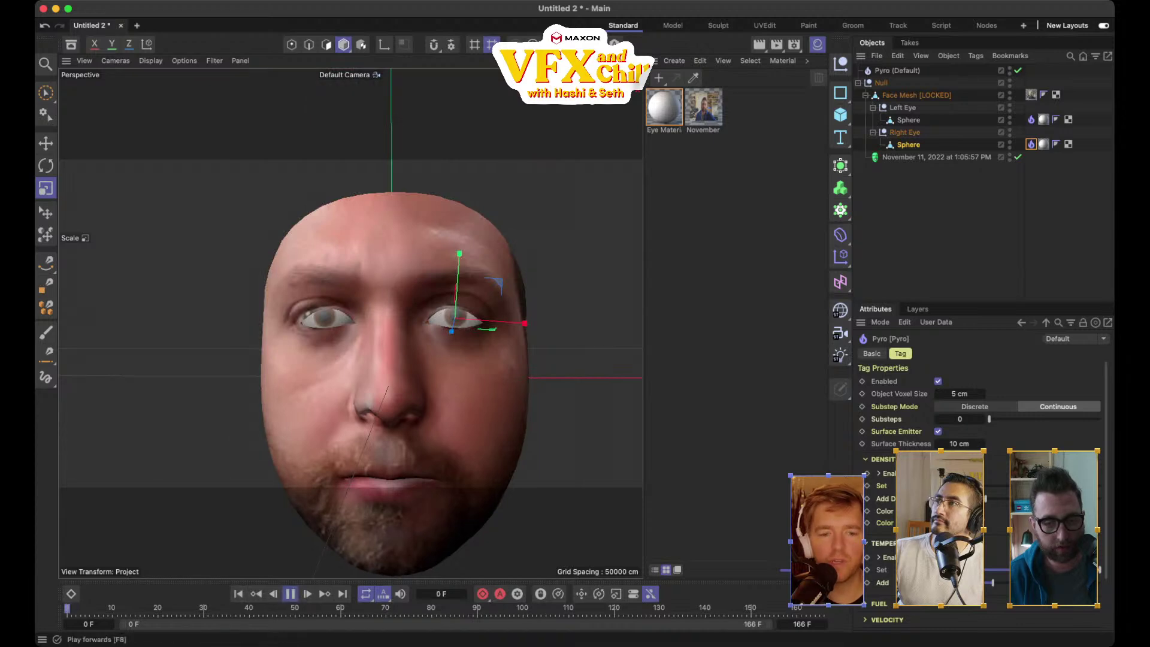
left_click(290, 594)
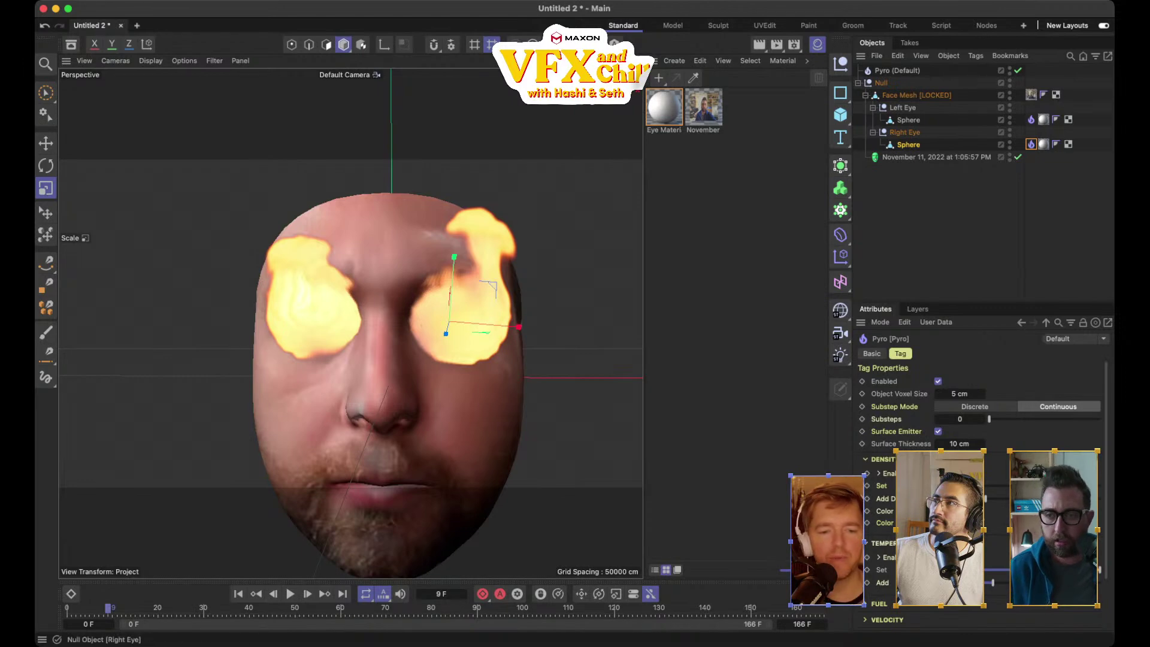
Move the eye spheres out of Left Eye and Right Eye to the top level of the hierarchy
left_click(909, 120)
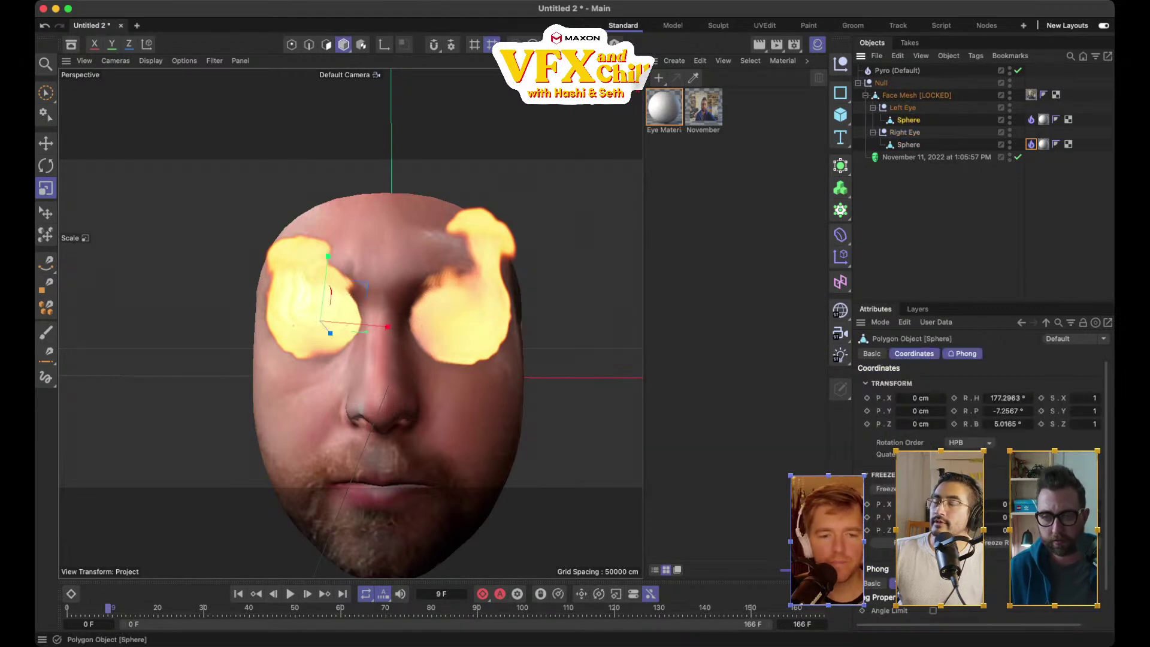
left_click(909, 144, "shift")
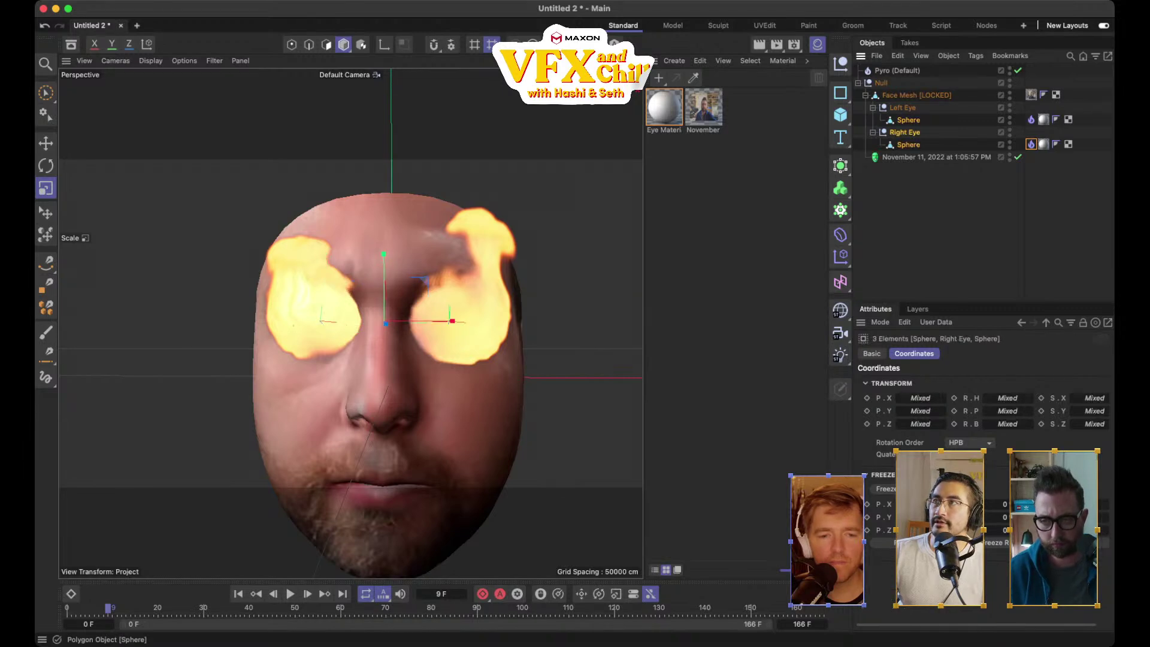
left_click(917, 195)
left_click_drag(910, 149, 915, 183)
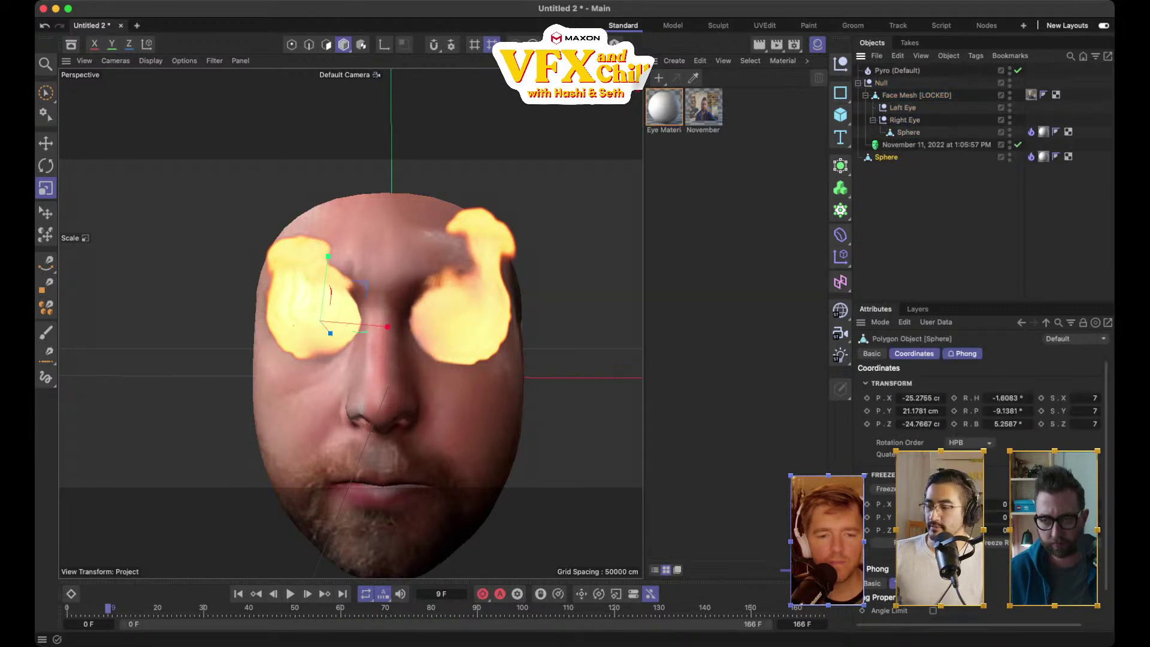
Try setting the left eye sphere's scale to 1 on all axes, place it back under Left Eye and rewind to frame 0
left_click(1073, 411)
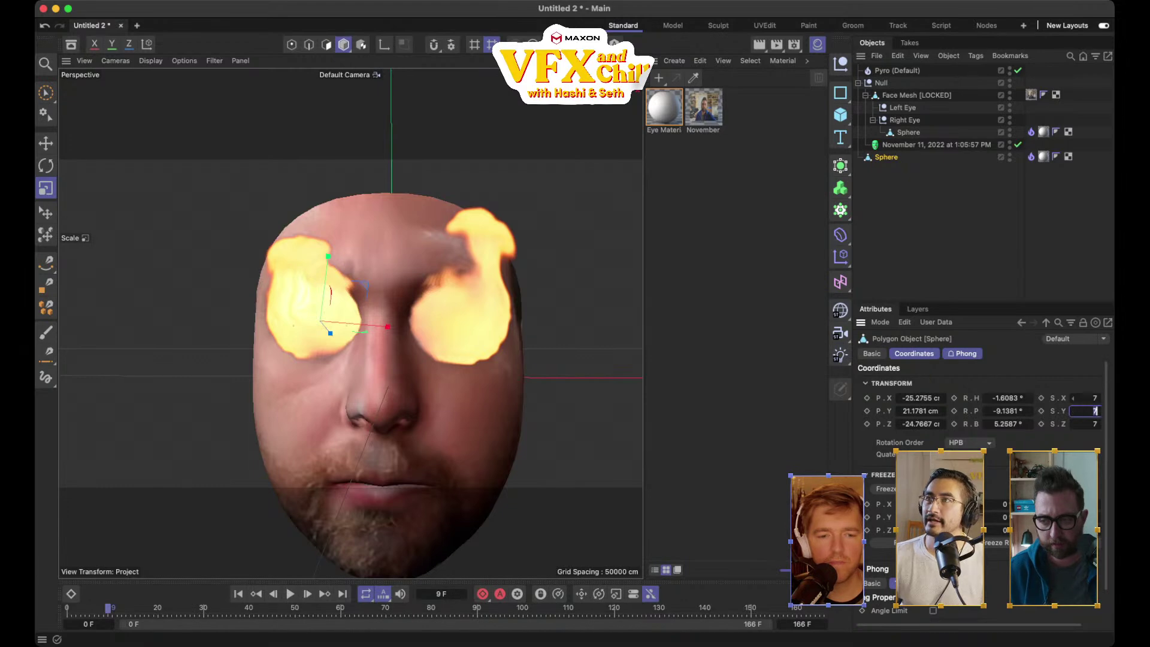
key("shift+Tab")
type("1")
key("Tab")
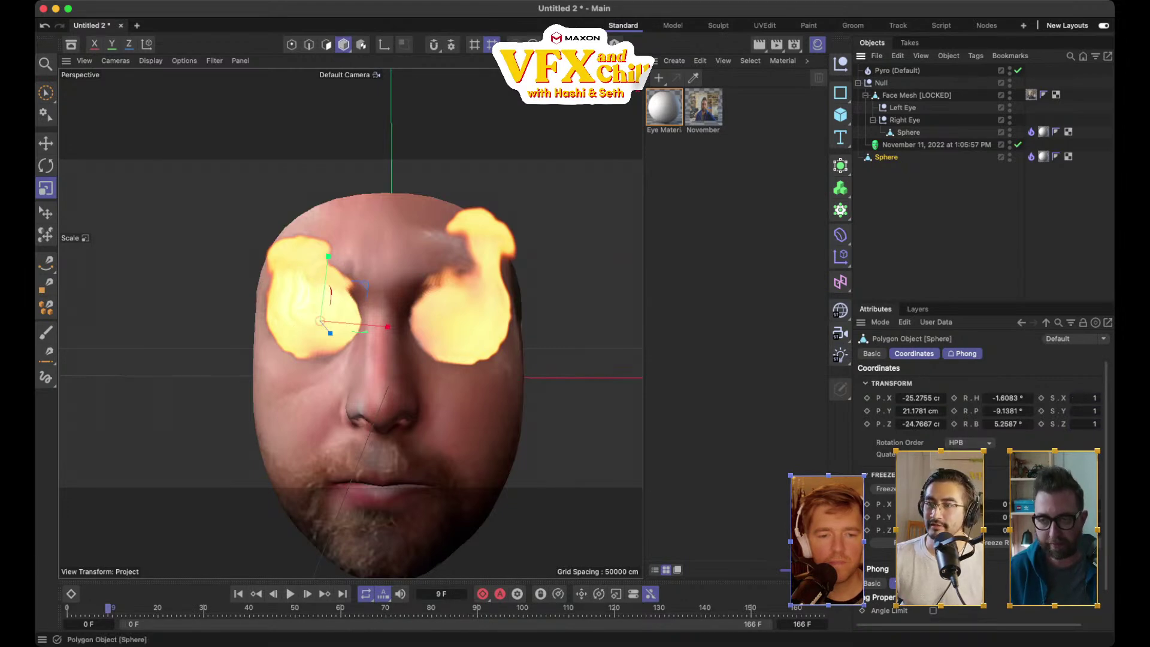
mouse_move(911, 126)
left_mouse_down()
mouse_move(917, 95)
mouse_move(903, 108)
left_mouse_up()
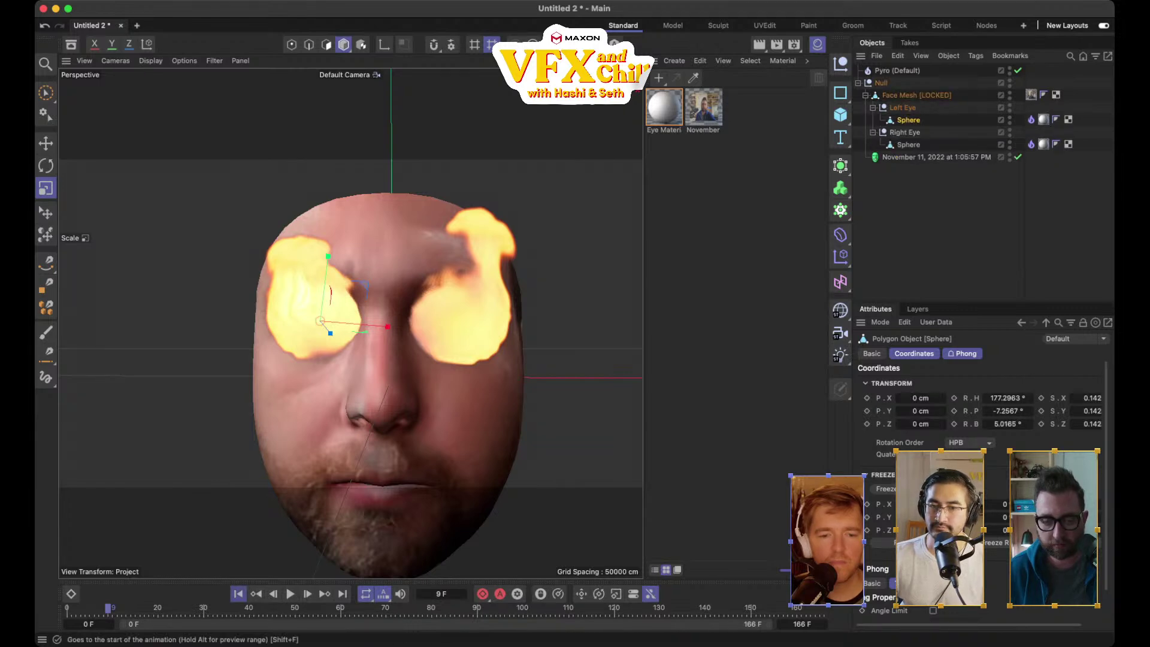
left_click(238, 593)
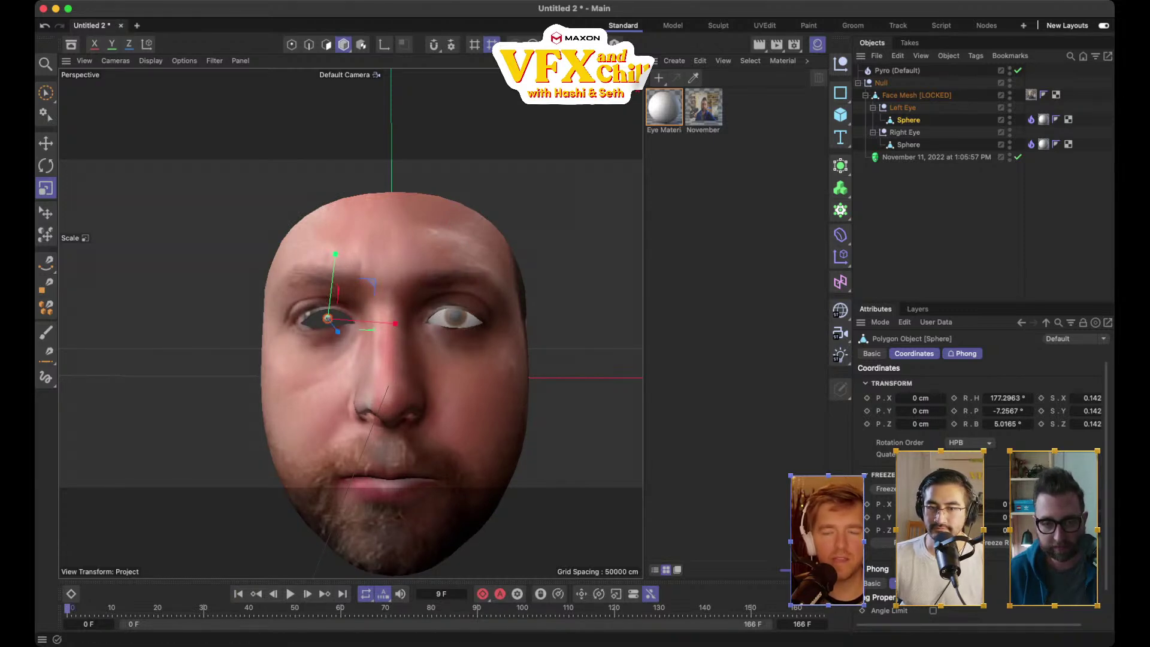
Undo the left sphere's rescaling and regrouping until both eye spheres are back at the top level
key("super+z")
key("super+z")
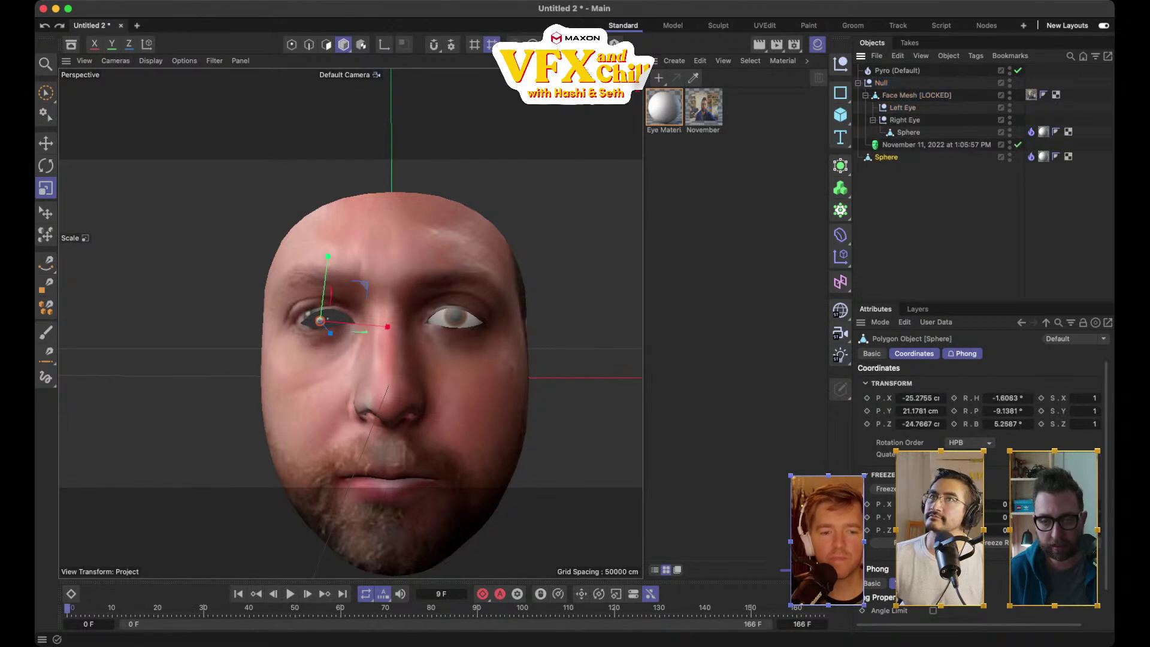
key("super+z")
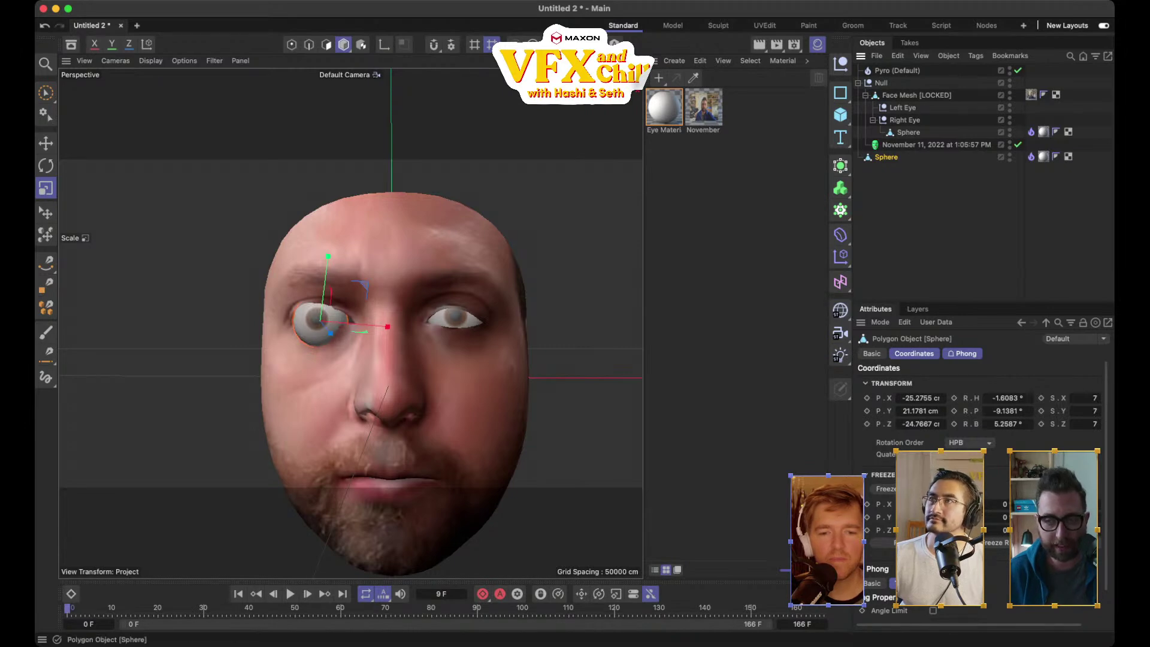
key("super+z")
key("super+z")
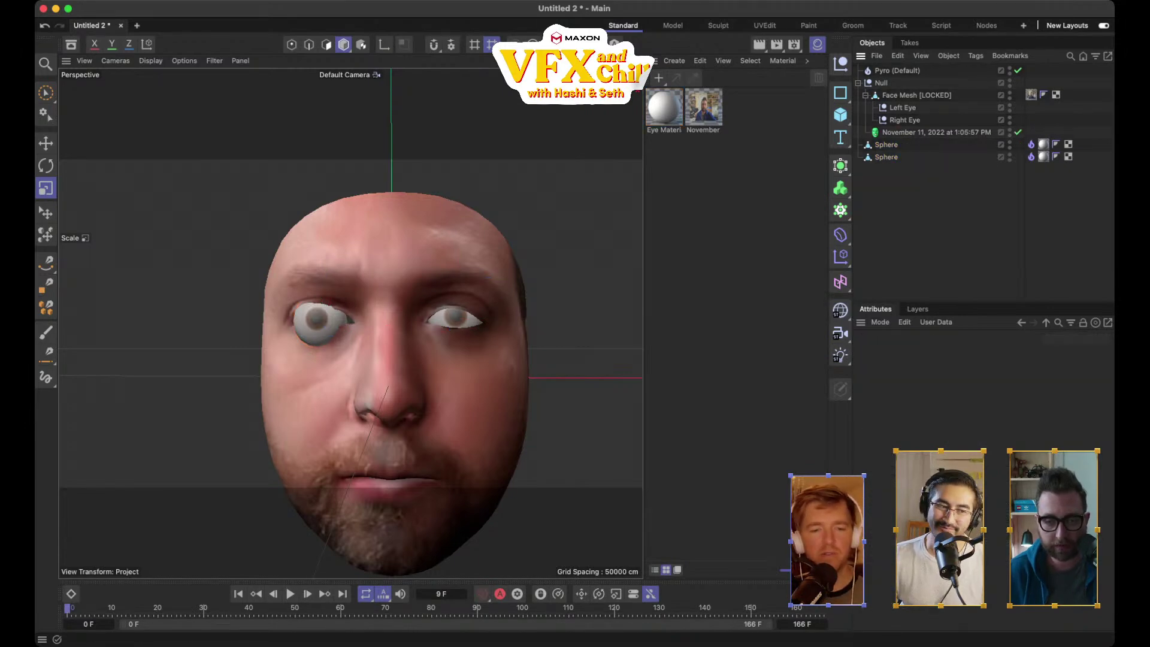
key("super+shift+z")
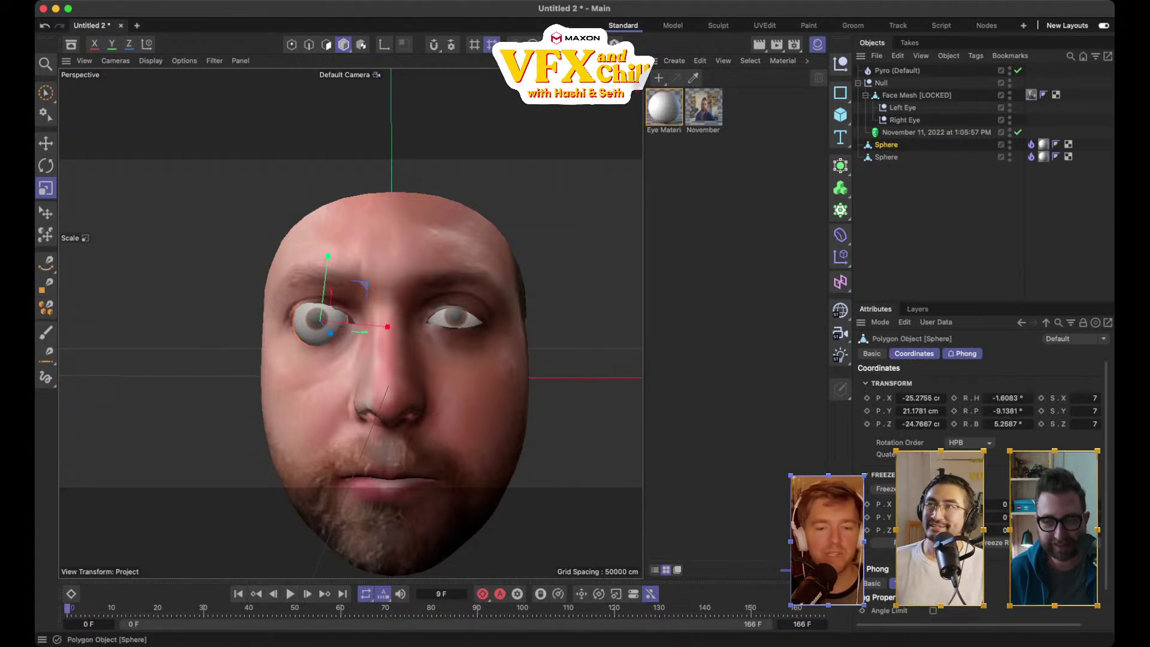
Set the X, Y and Z scale of the left eye's top-level sphere to 1
left_click(886, 157)
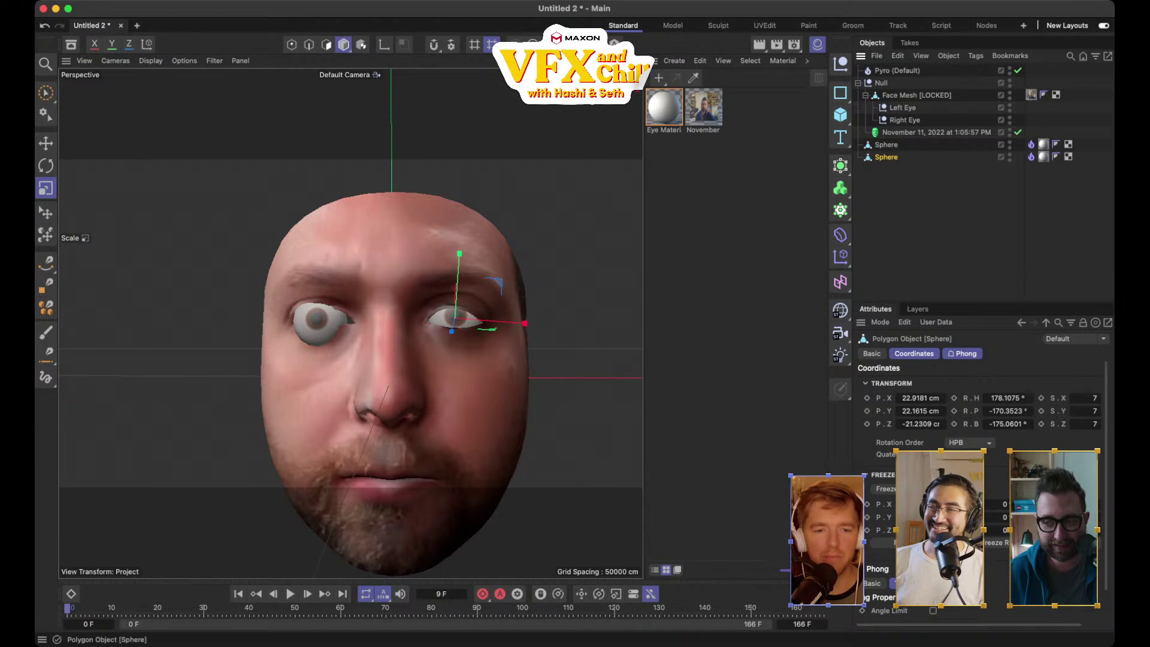
left_click(886, 145)
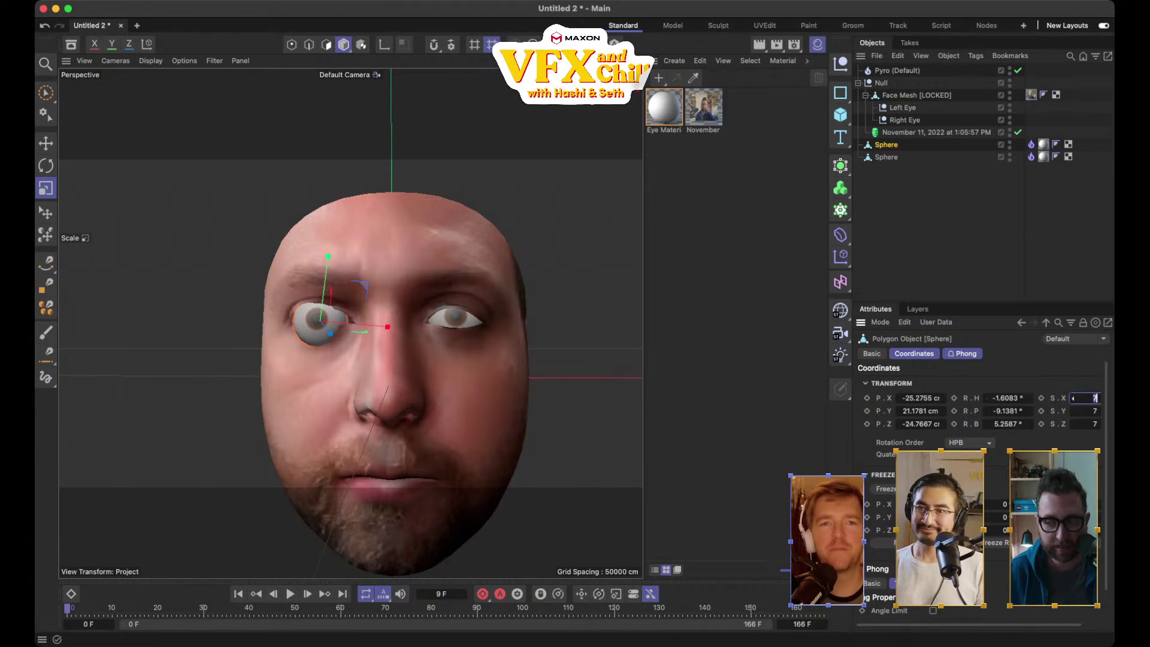
type("1")
key("Tab")
type("1")
key("Tab")
type("1")
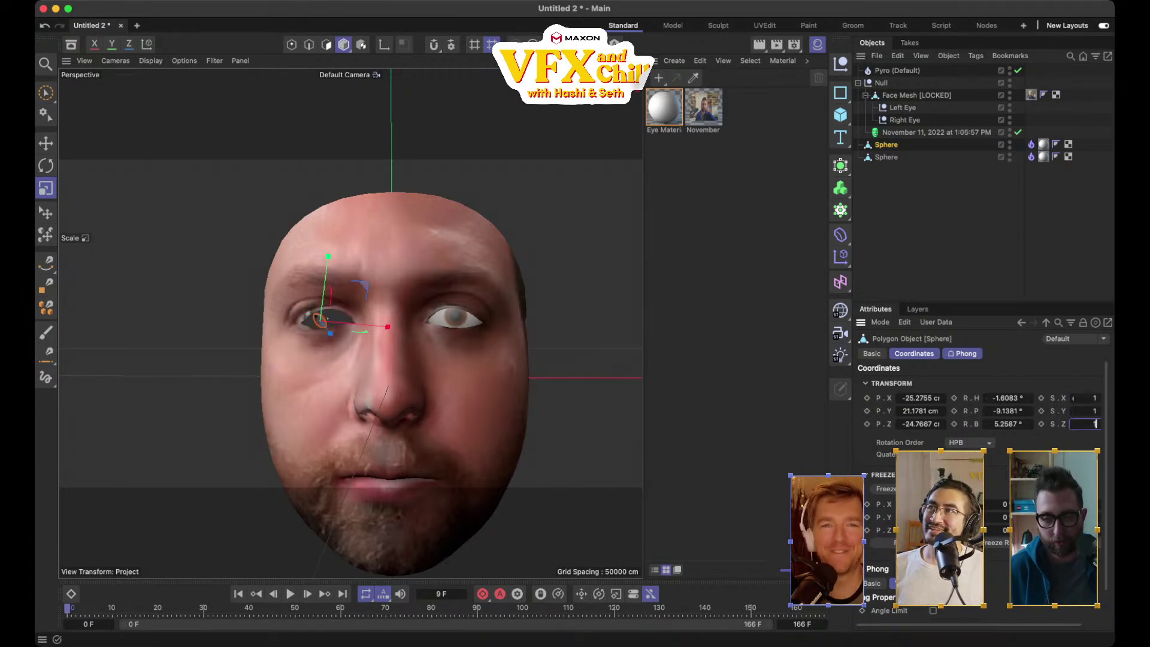
key("Return")
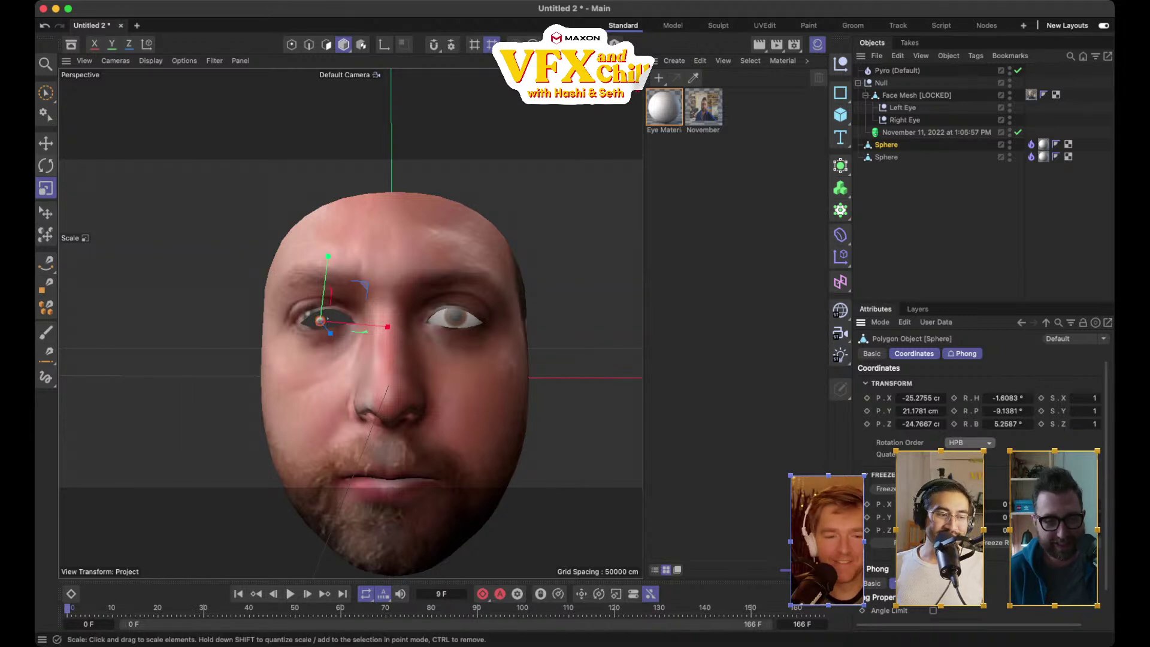
Enlarge the left eye sphere with the Scale tool and move it to fit inside its eye socket
left_click_drag(335, 323, 642, 347)
left_click_drag(388, 327, 333, 327)
key("e")
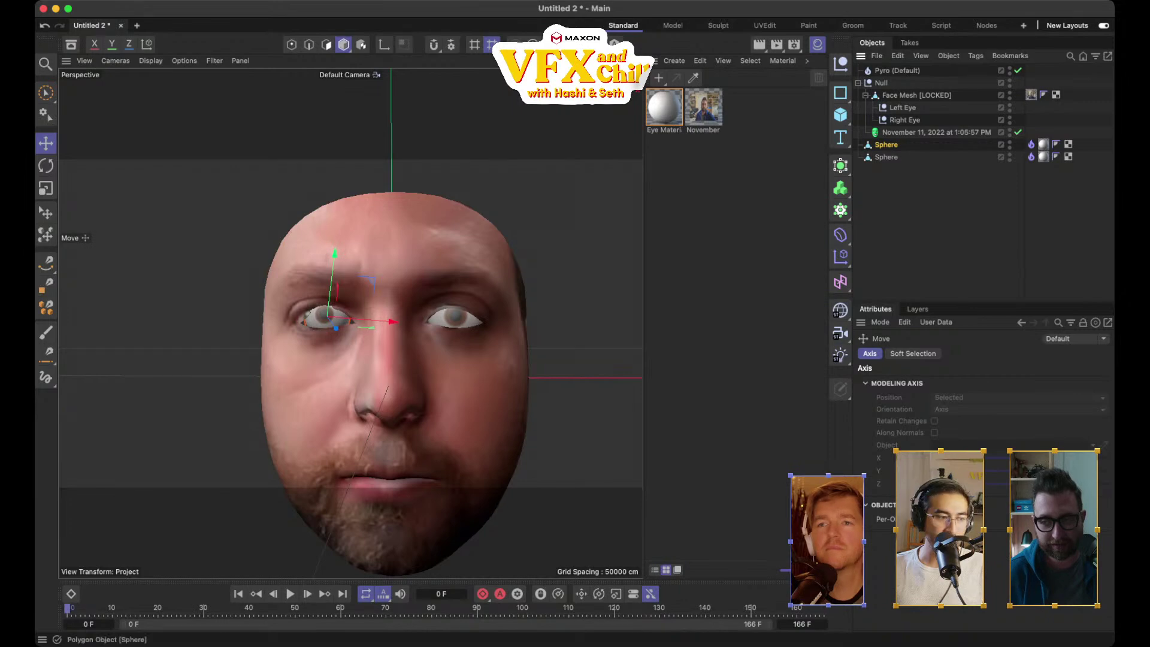
Place the fitted sphere back under Left Eye and select the right eye's sphere at the top level
left_click(886, 145)
left_click_drag(886, 145, 901, 108)
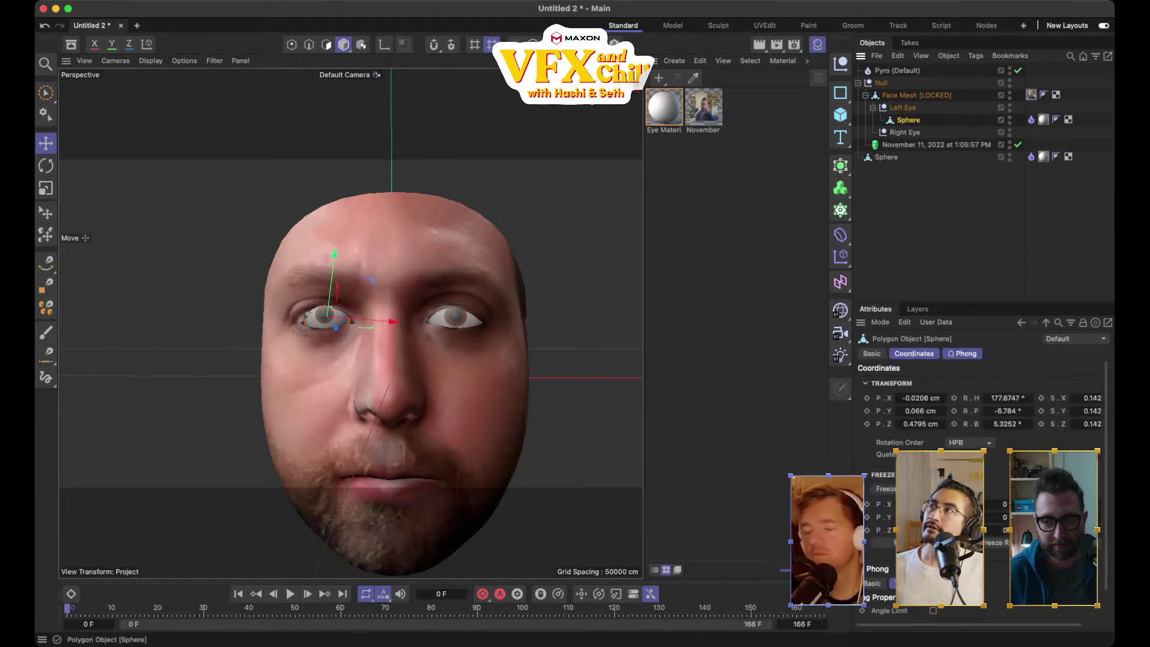
left_click(886, 157)
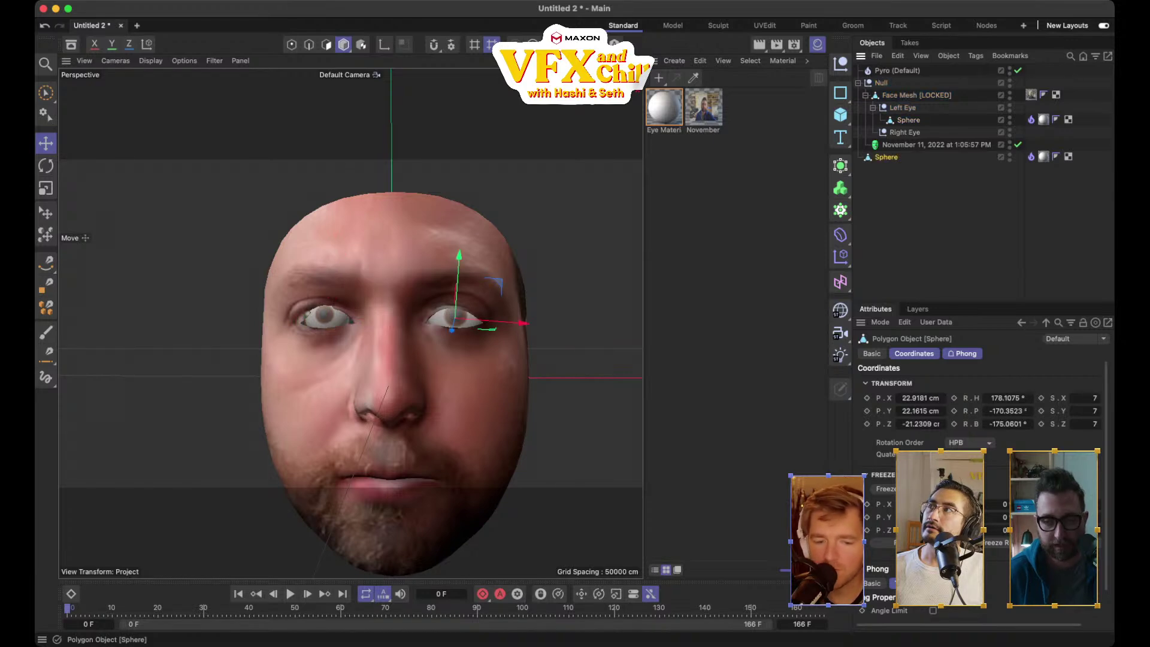
Set the X, Y and Z scale of the right eye's top-level sphere to 1 and activate the Scale tool
double_click(1092, 398)
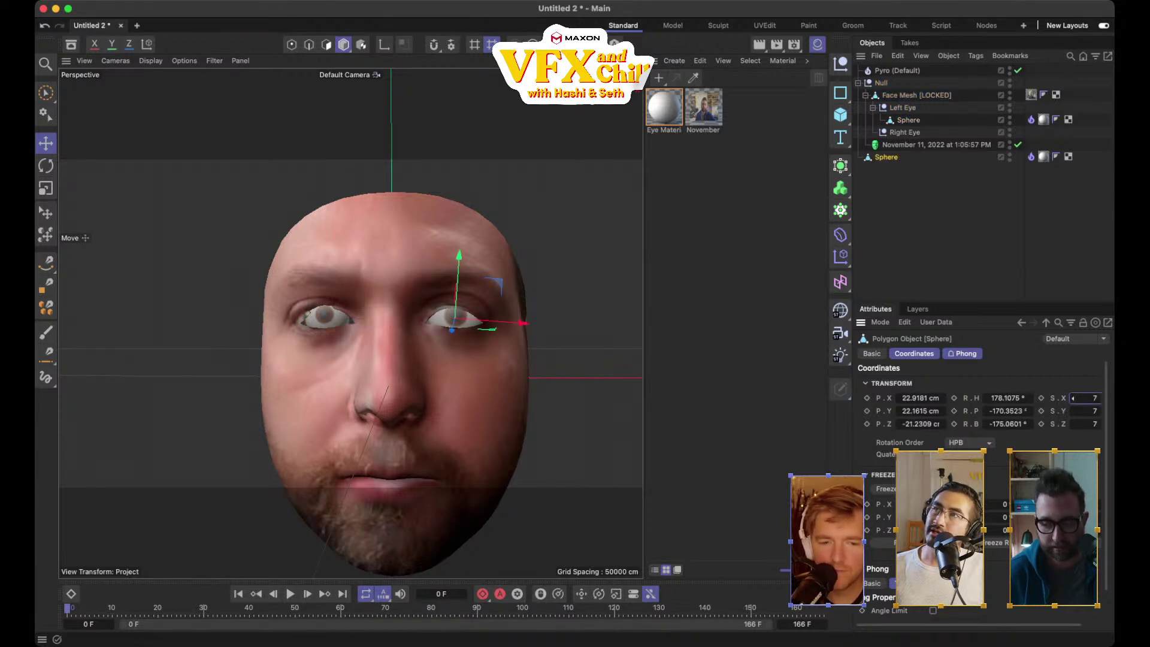
type("1")
key("Tab")
type("1")
key("Tab")
type("1")
key("Tab")
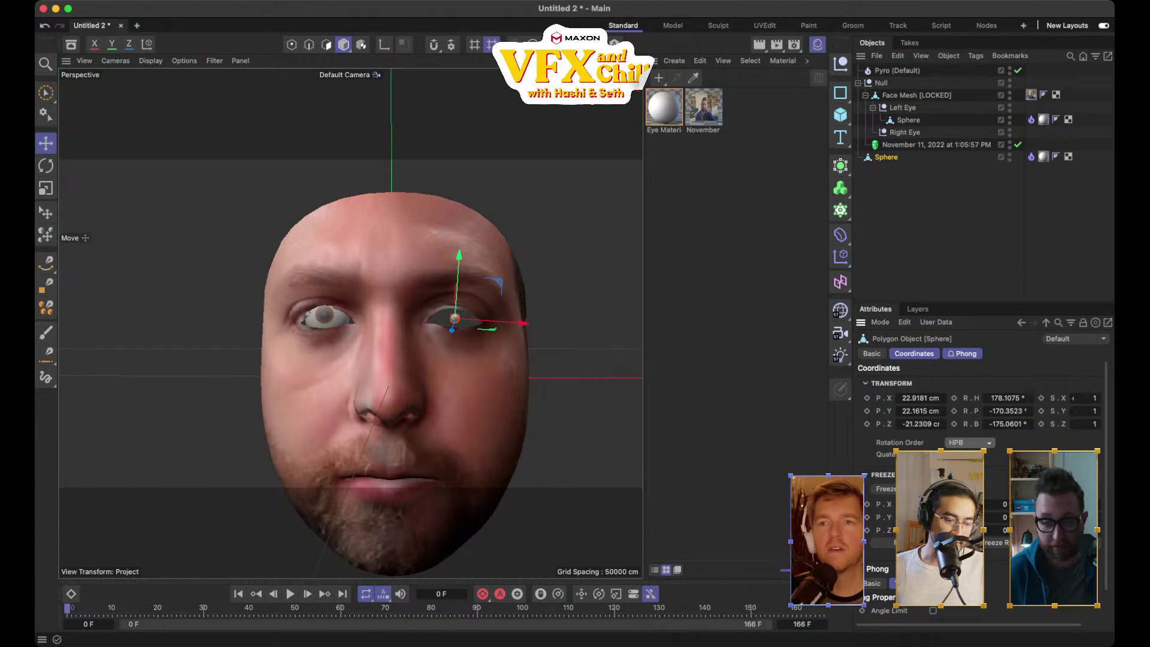
left_click(45, 188)
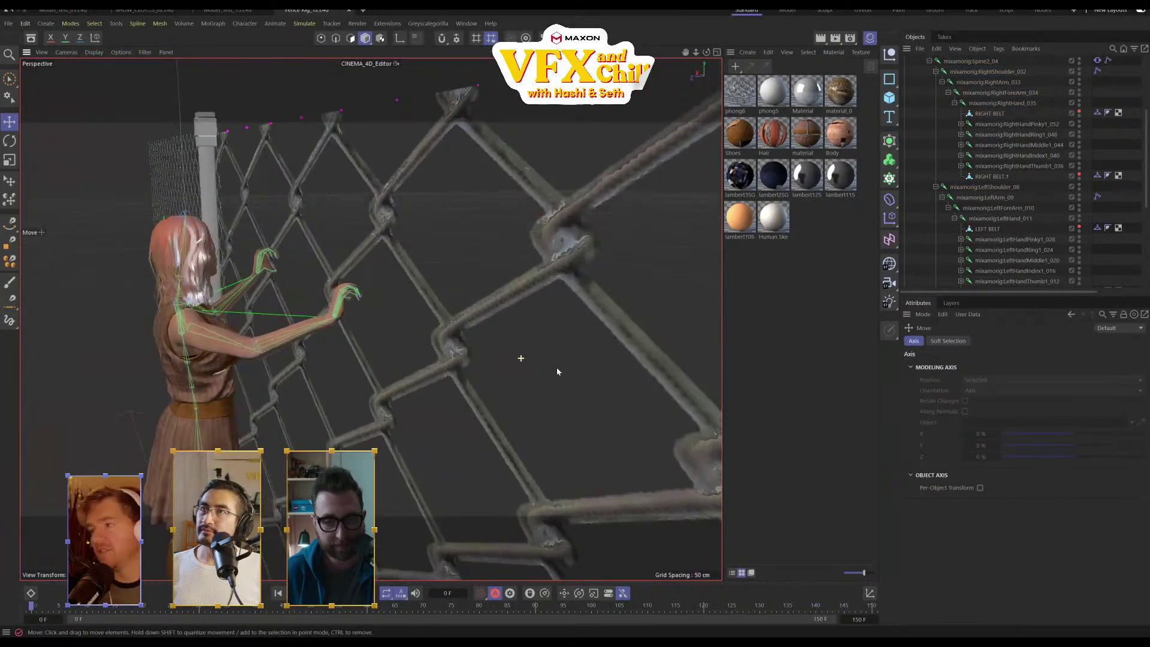
Collapse the RIG hierarchy in the chain-link fence scene and play the animation to review the fence simulation
left_click_drag(557, 368, 599, 339, "alt")
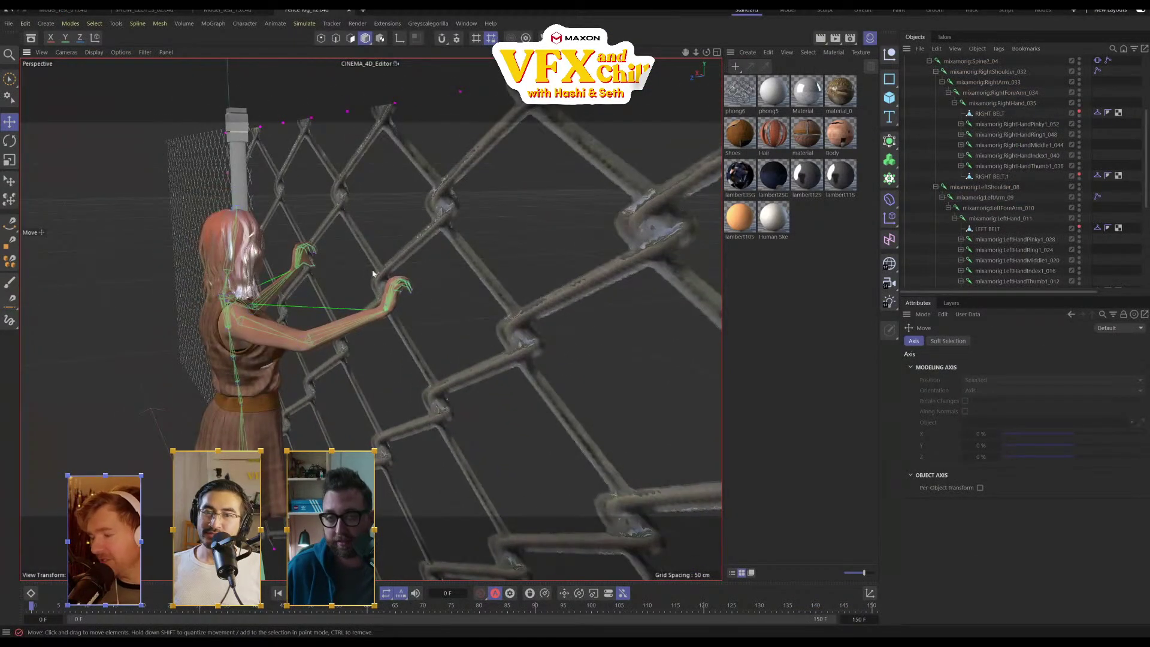
left_click(750, 90)
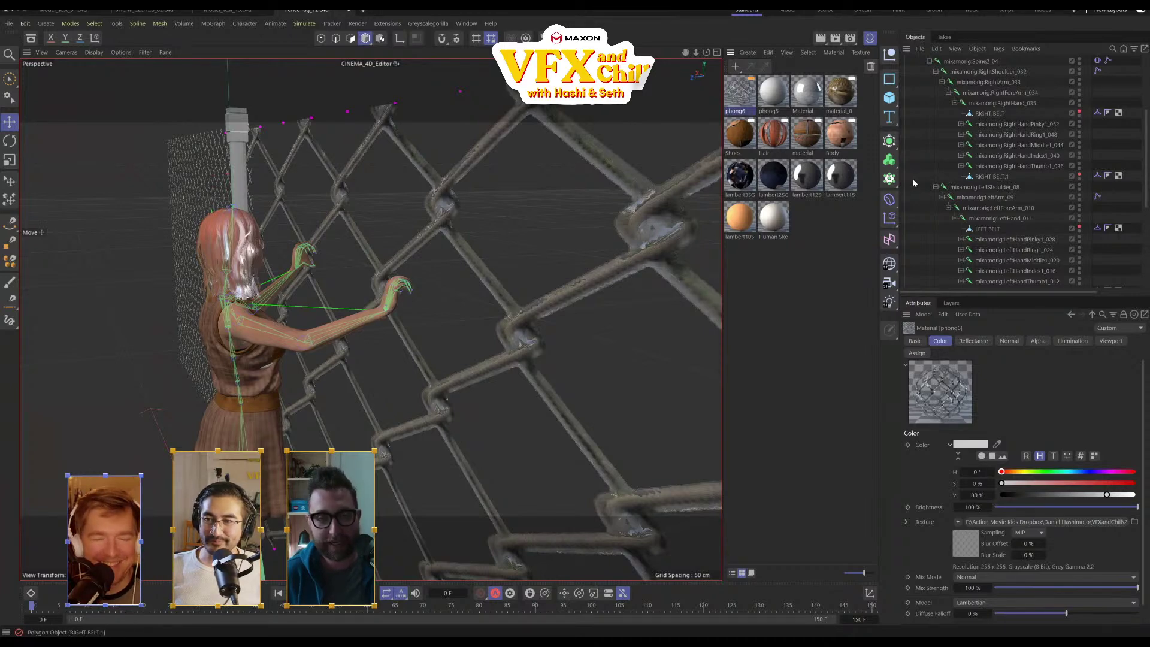
scroll(925, 185, "up", 5)
left_click(905, 145)
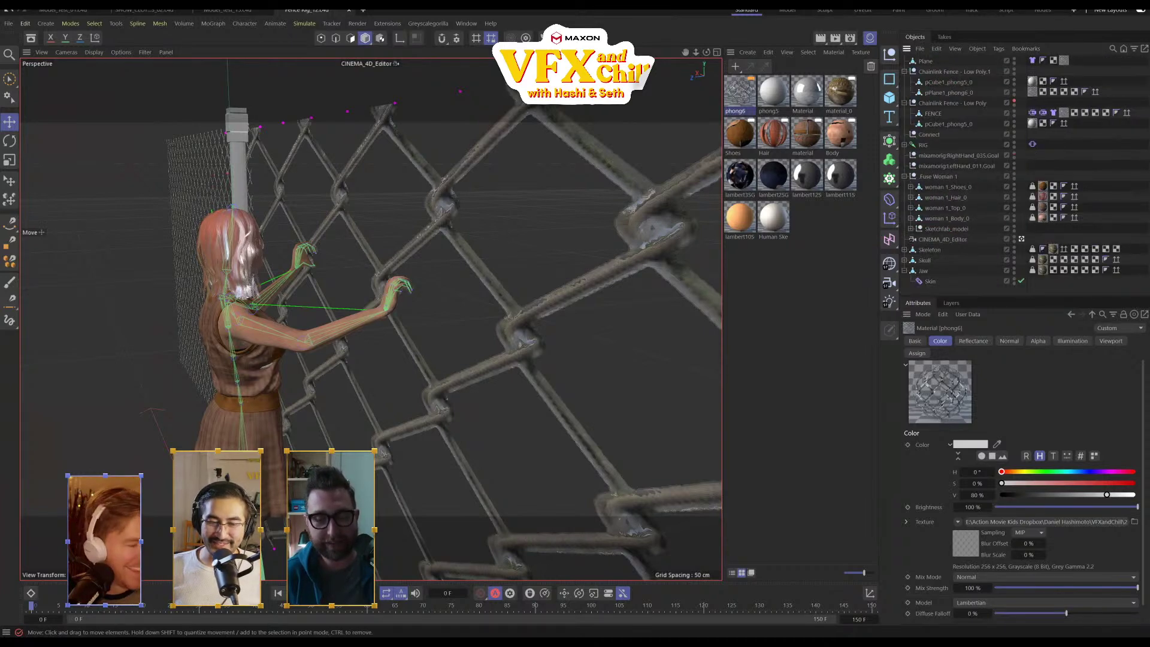
left_click(757, 398)
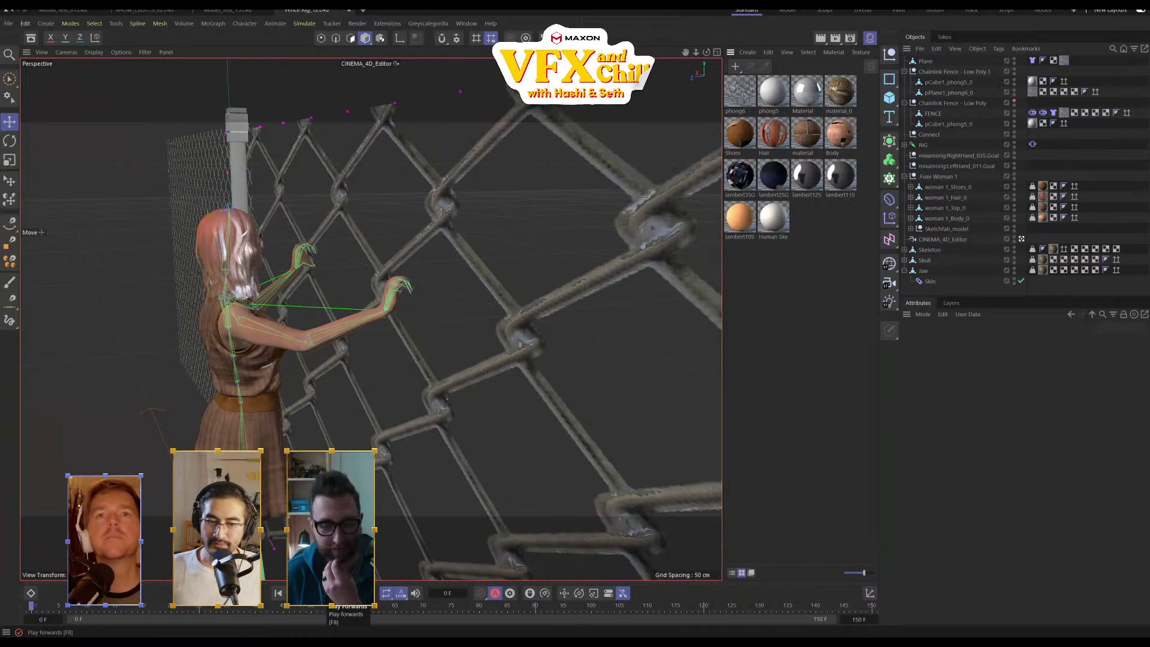
left_click(333, 593)
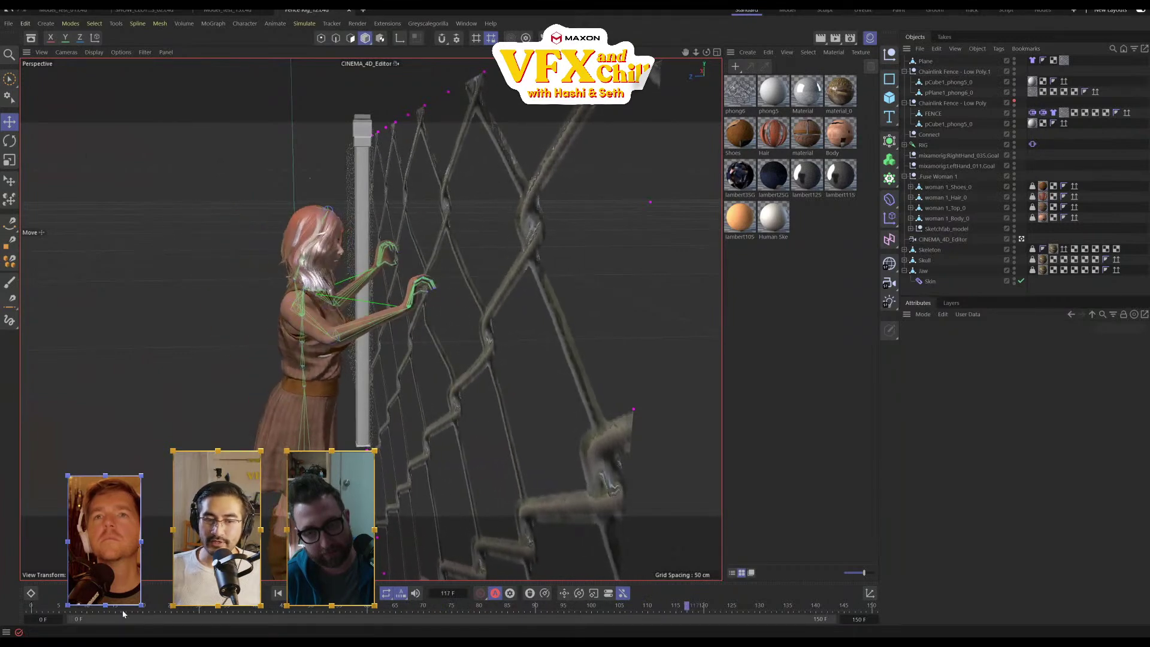
Set the Plane's cloth Bendiness to 0.1 and Bounciness to 0.65, and play the simulation up close around the hands
left_click(1032, 60)
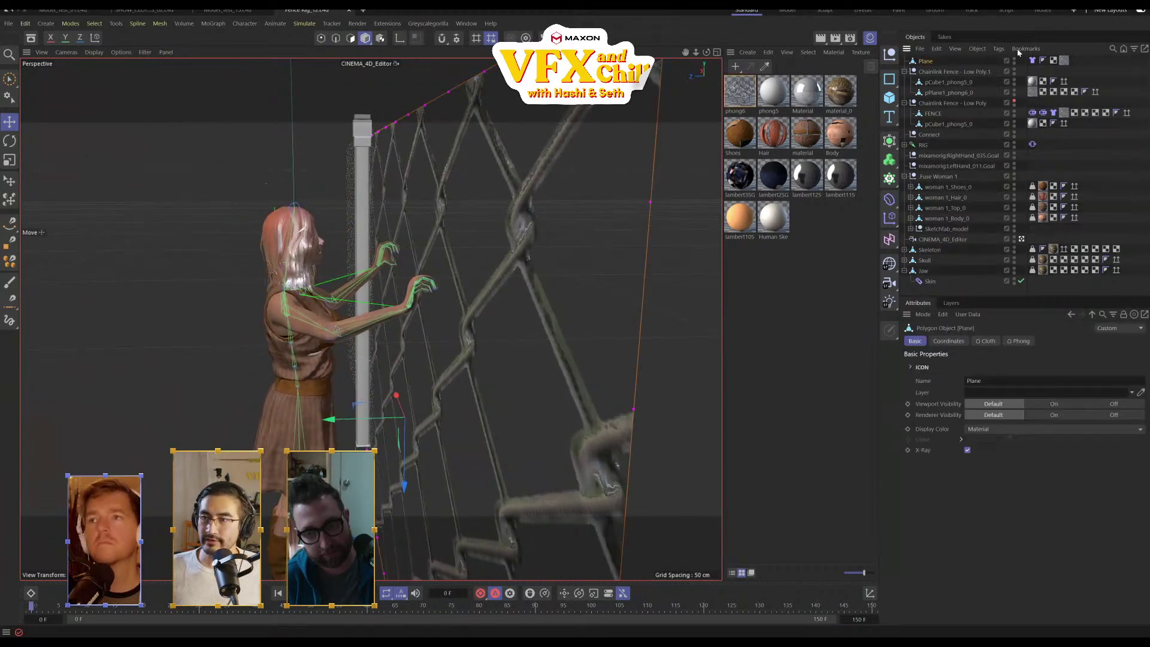
left_click(919, 353)
left_click(942, 341)
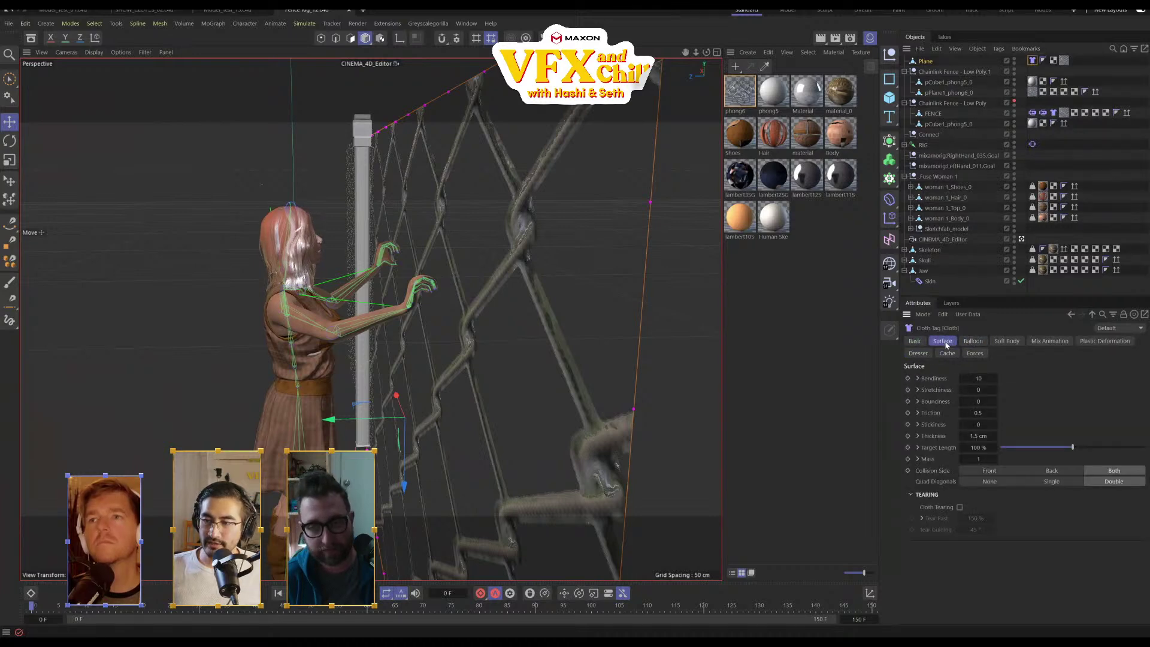
left_click_drag(976, 378, 959, 378)
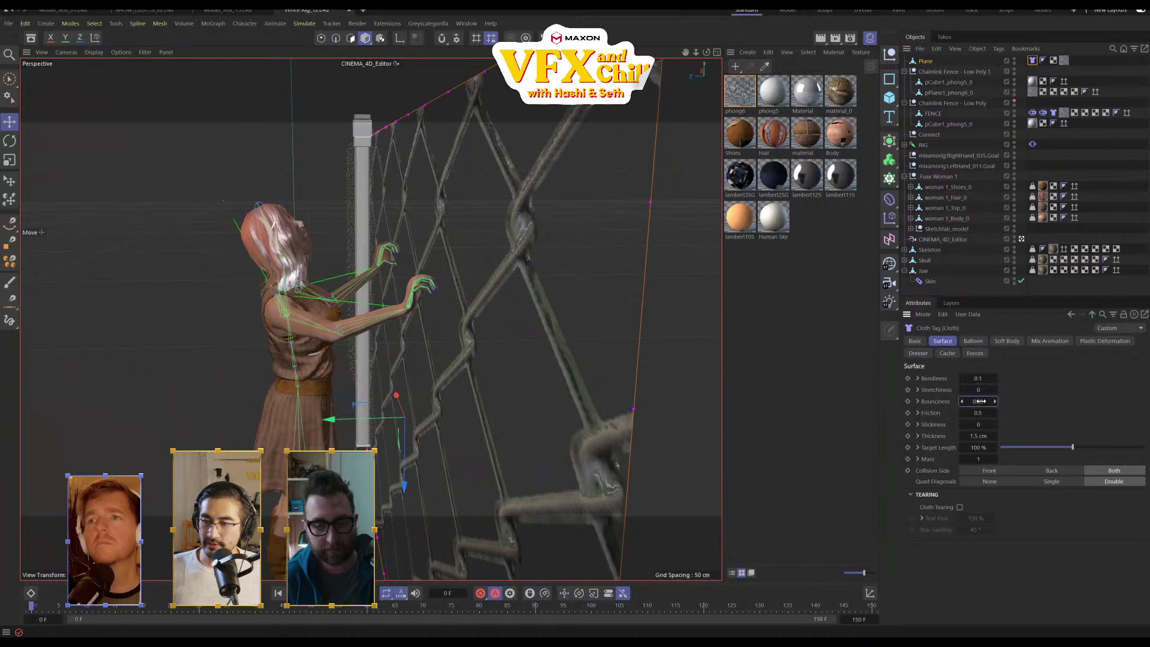
left_click_drag(980, 401, 986, 401)
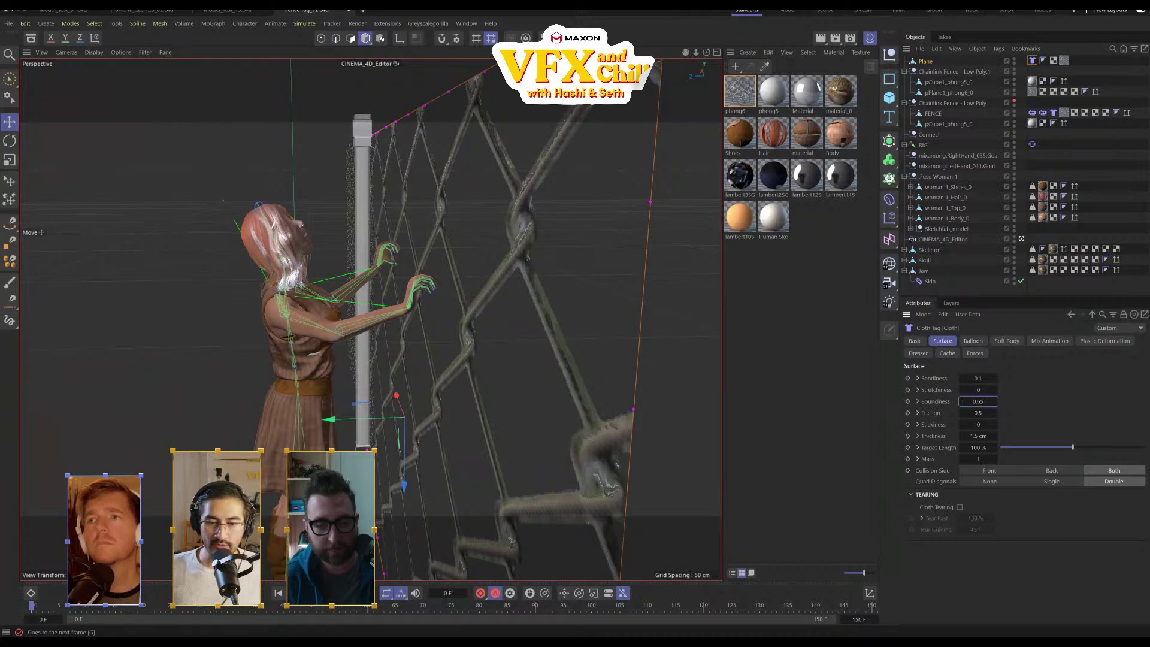
key("F8")
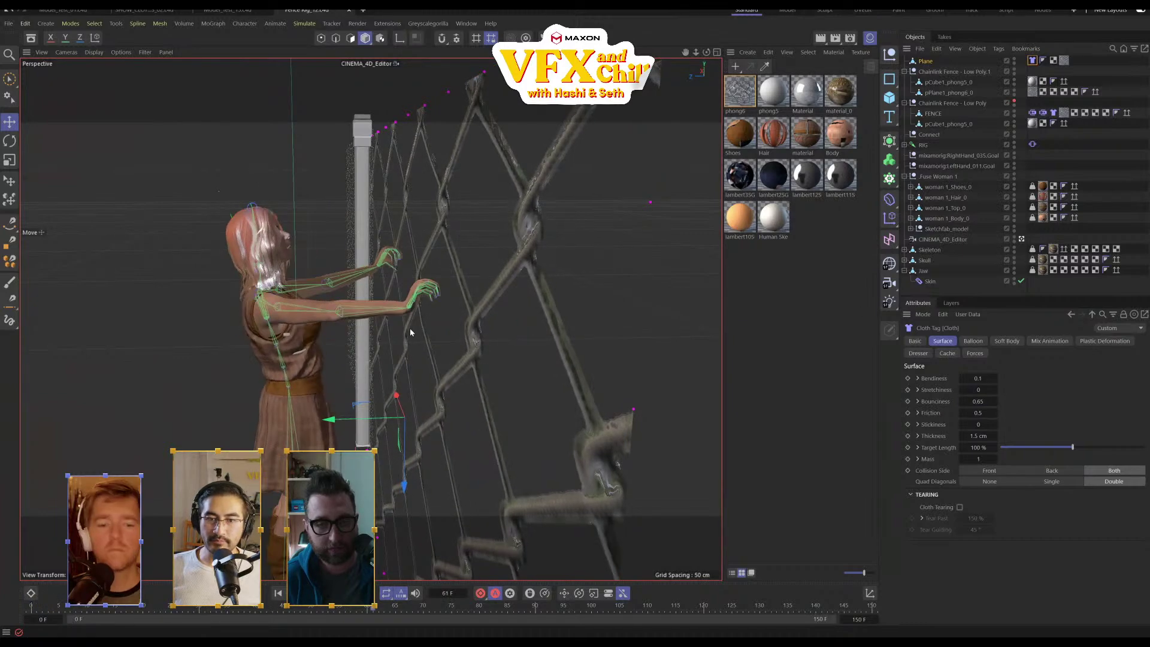
scroll(410, 311, "up", 5)
left_click_drag(428, 309, 473, 300, "alt")
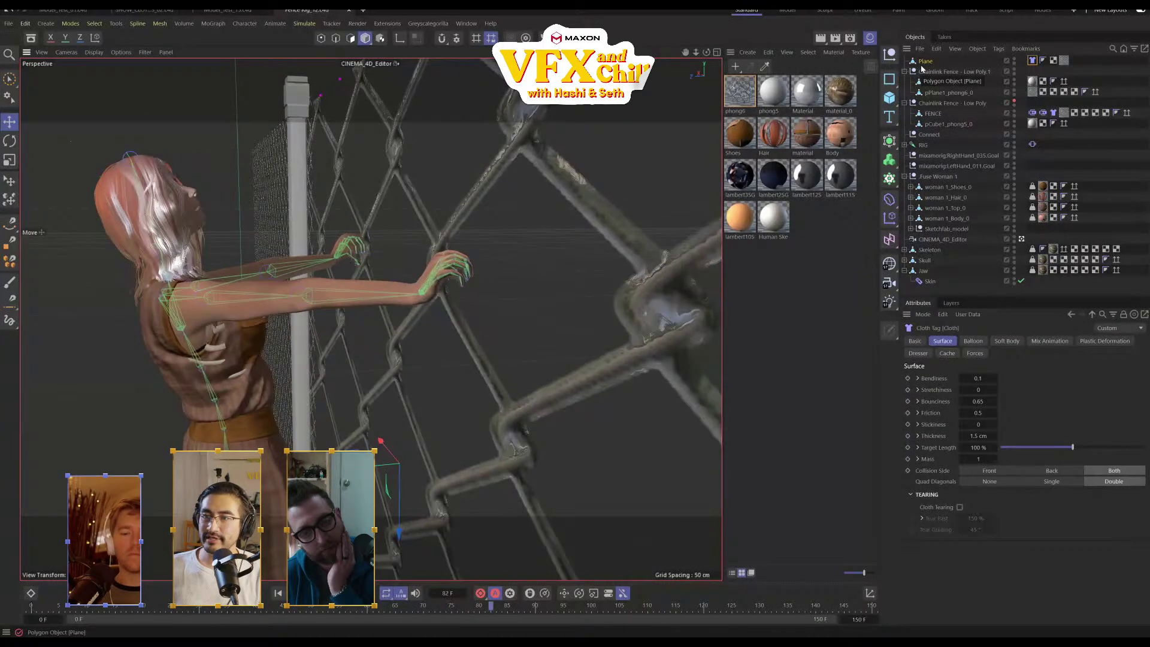
Make the Chainlink Fence - Low Poly group visible in the viewport and delete the Plane object
left_click(1017, 104)
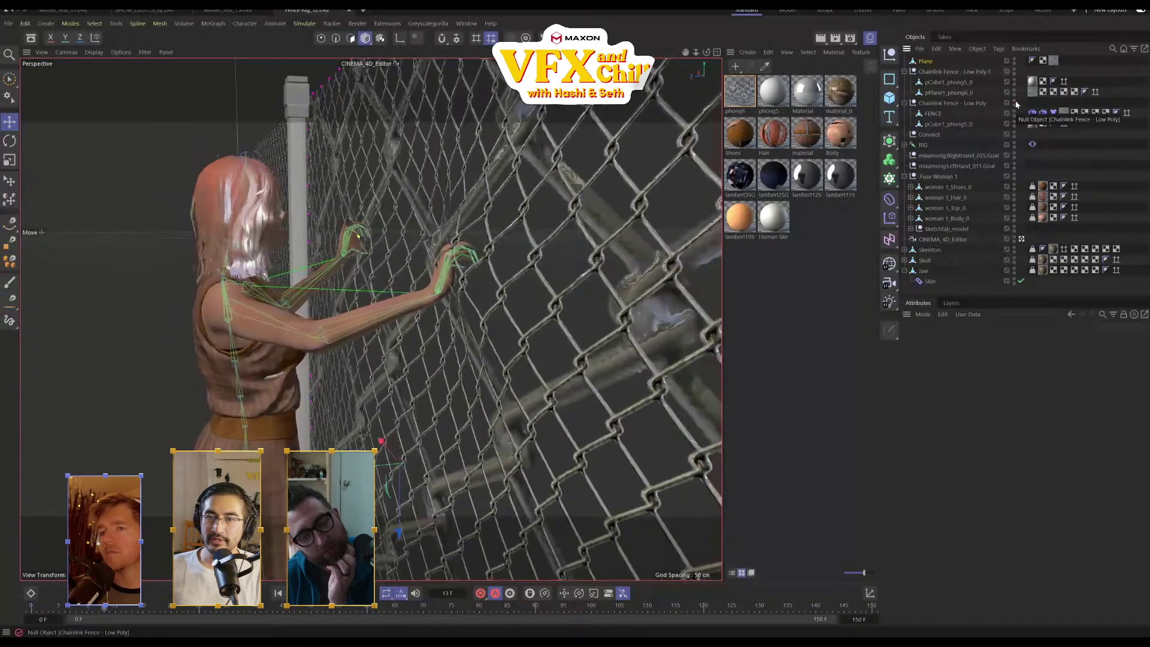
left_click(926, 62)
key("Delete")
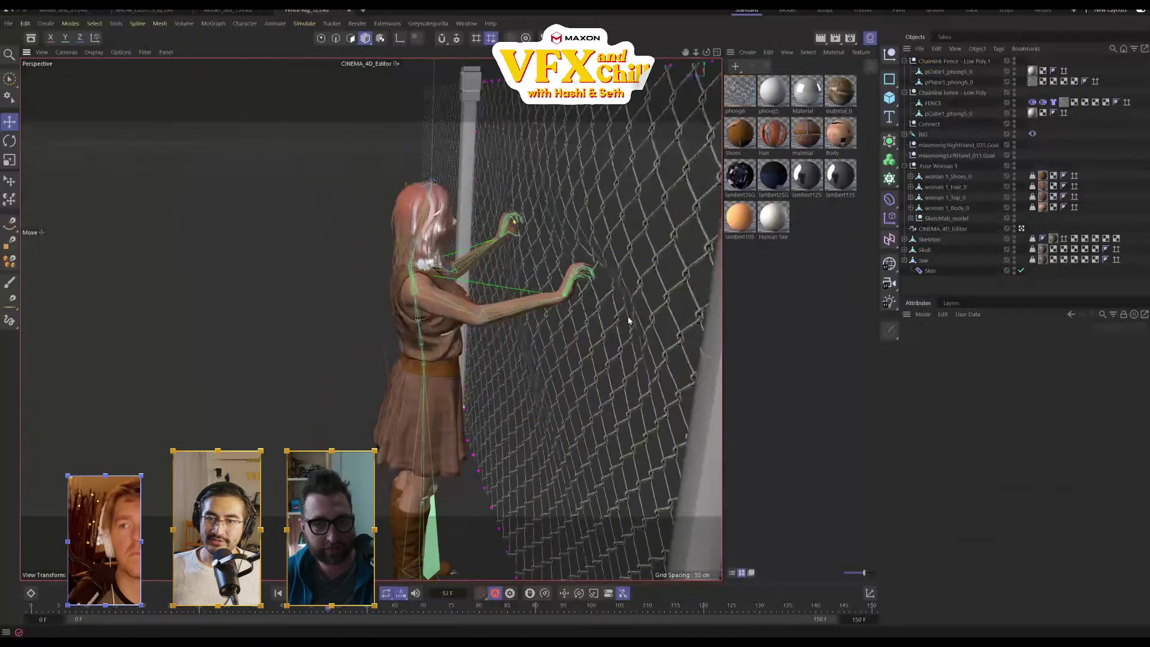
Set the Stretchiness of the FENCE object's cloth tag to 0.1 while the animation plays
left_click(1054, 102)
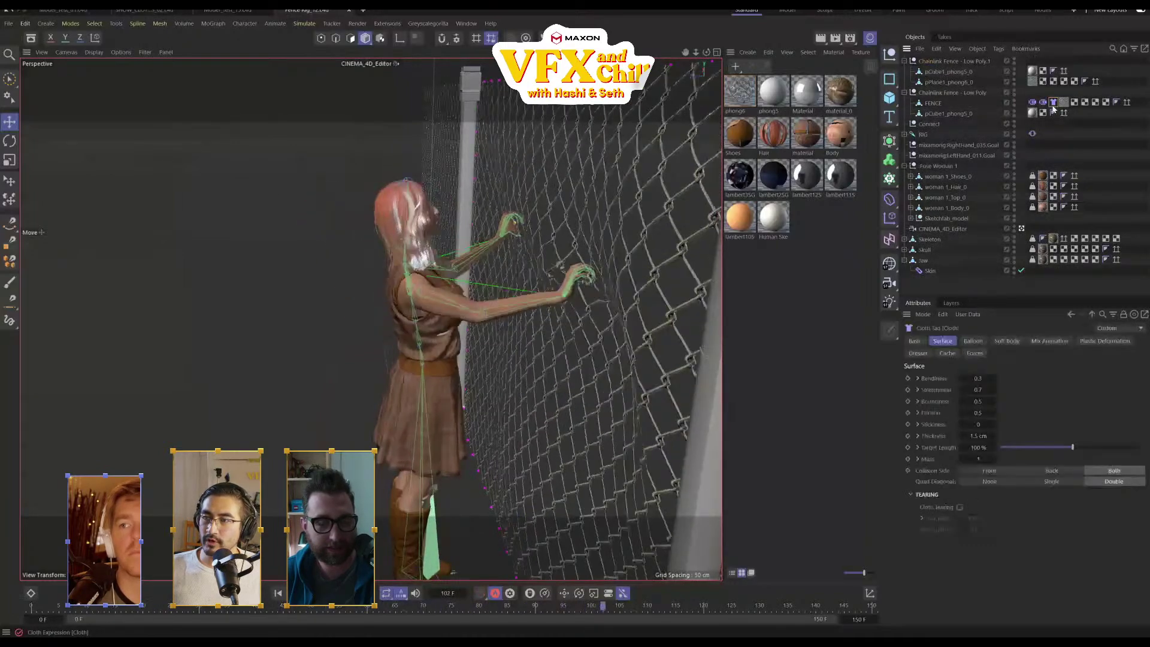
left_click(963, 389)
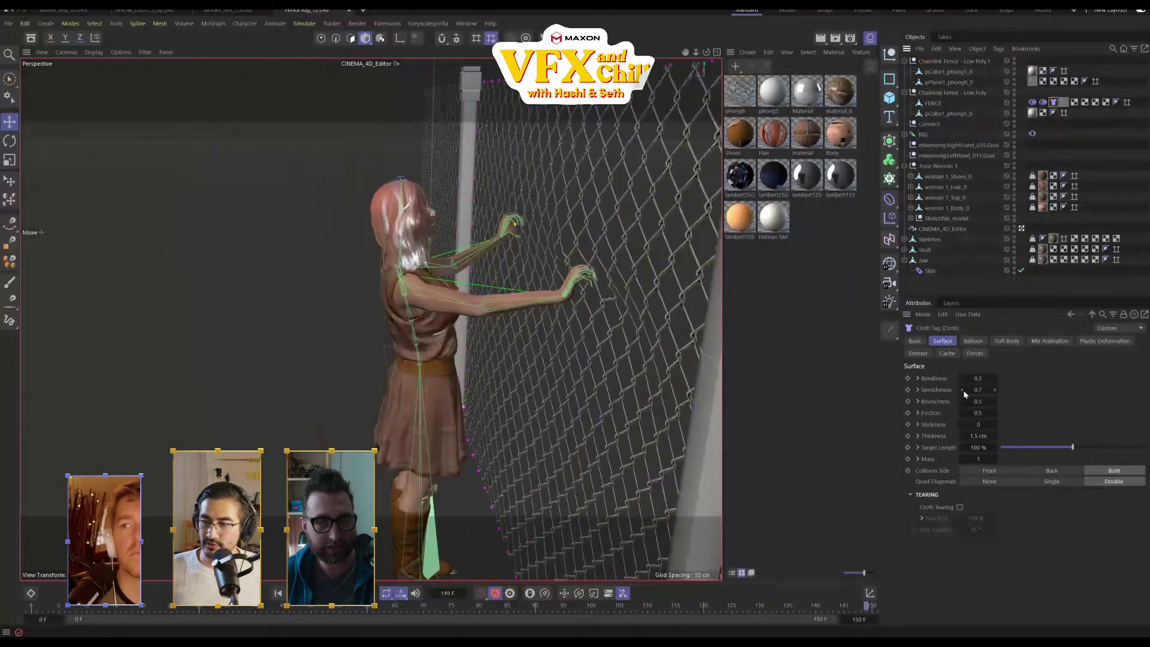
left_click(963, 390)
left_click(963, 390)
left_click(963, 390)
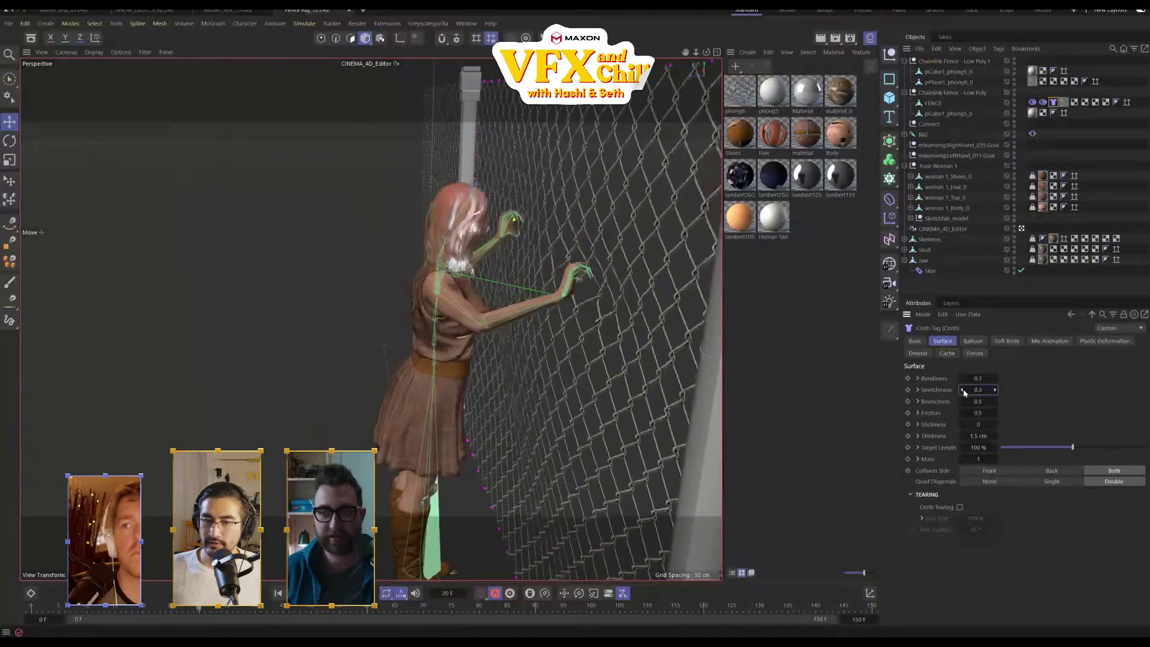
left_click(963, 390)
left_click(963, 390)
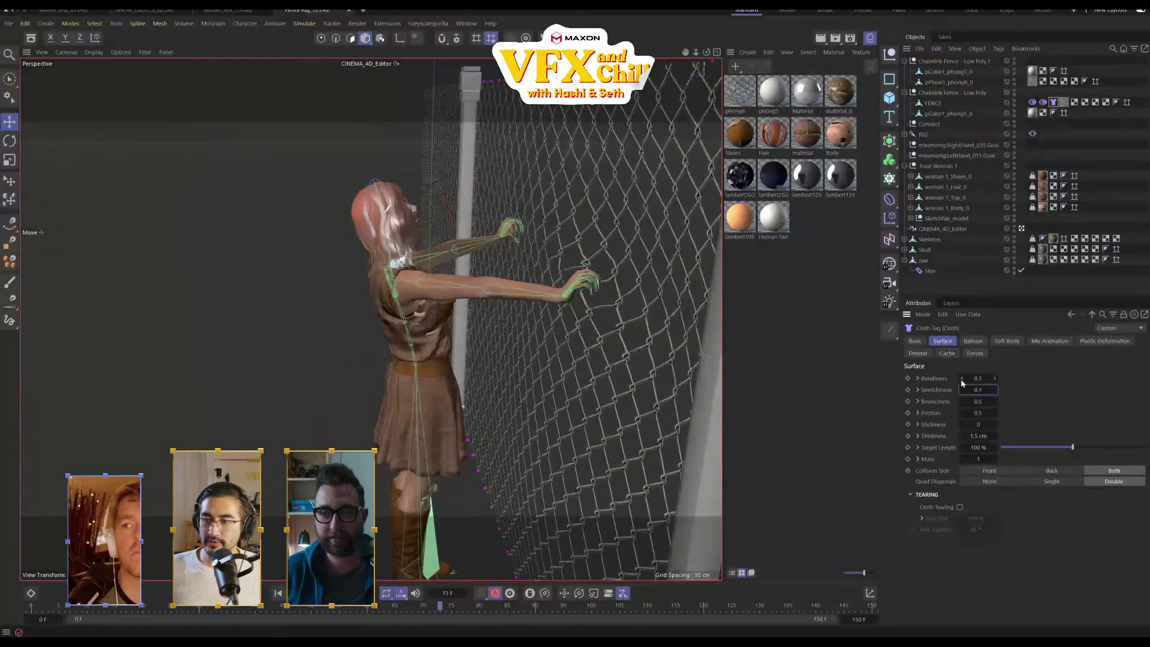
Set the fence cloth's Bendiness to 0, Bounciness to 0.15 and Stretchiness to 28.8
left_click(962, 380)
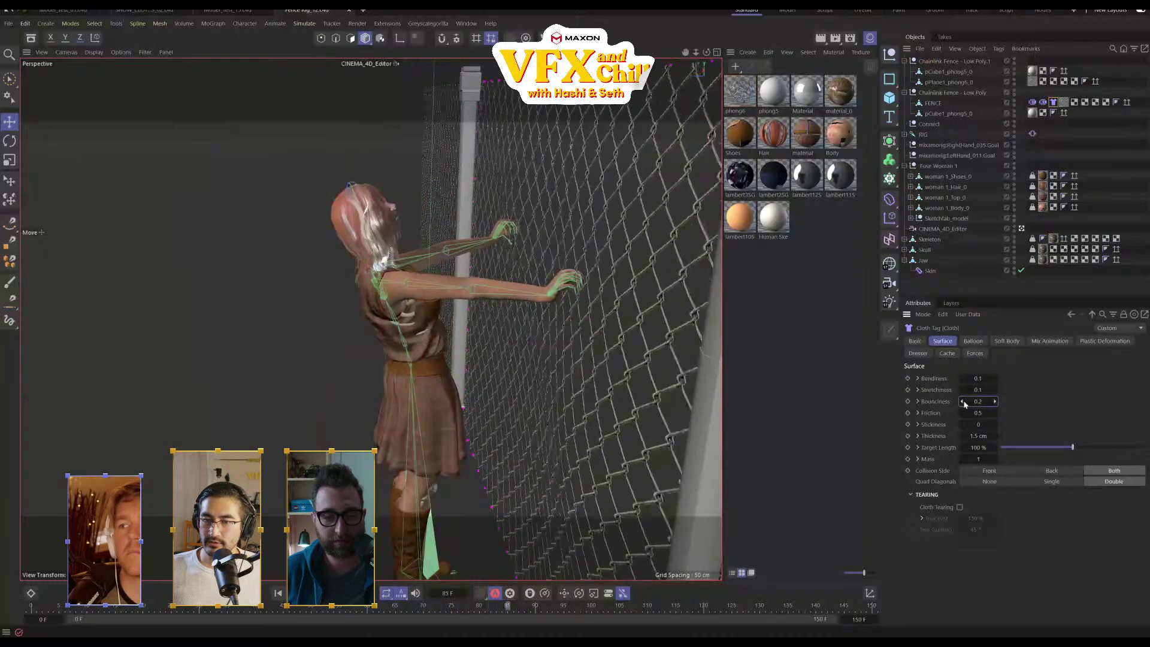
left_click(963, 402)
left_click_drag(977, 381, 972, 381)
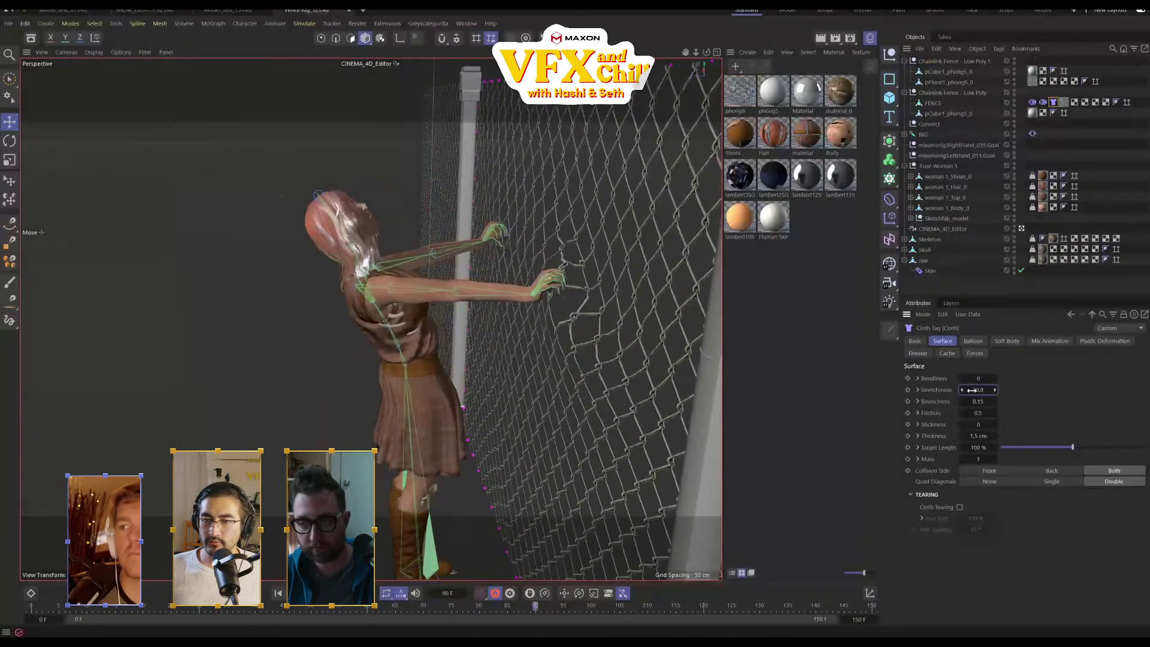
key("u")
key("l")
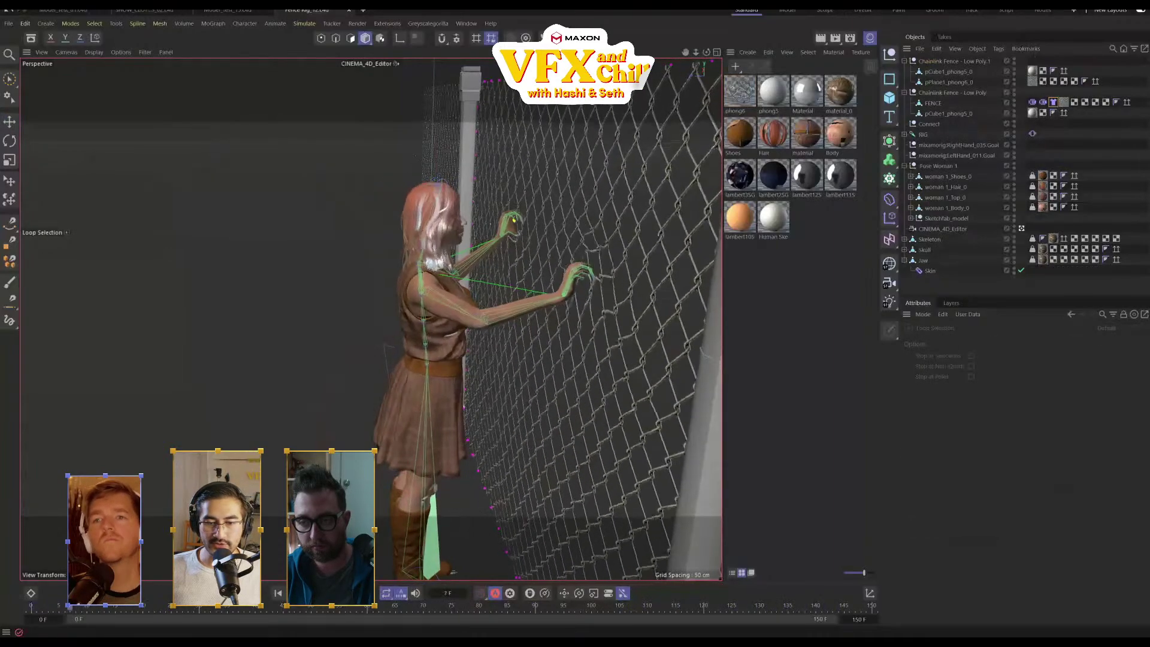
Rewind to frame 0, remove the simulation tags from the rig's RIGHT BELT and LEFT BELT objects, and play the animation
left_click_drag(123, 609, 31, 609)
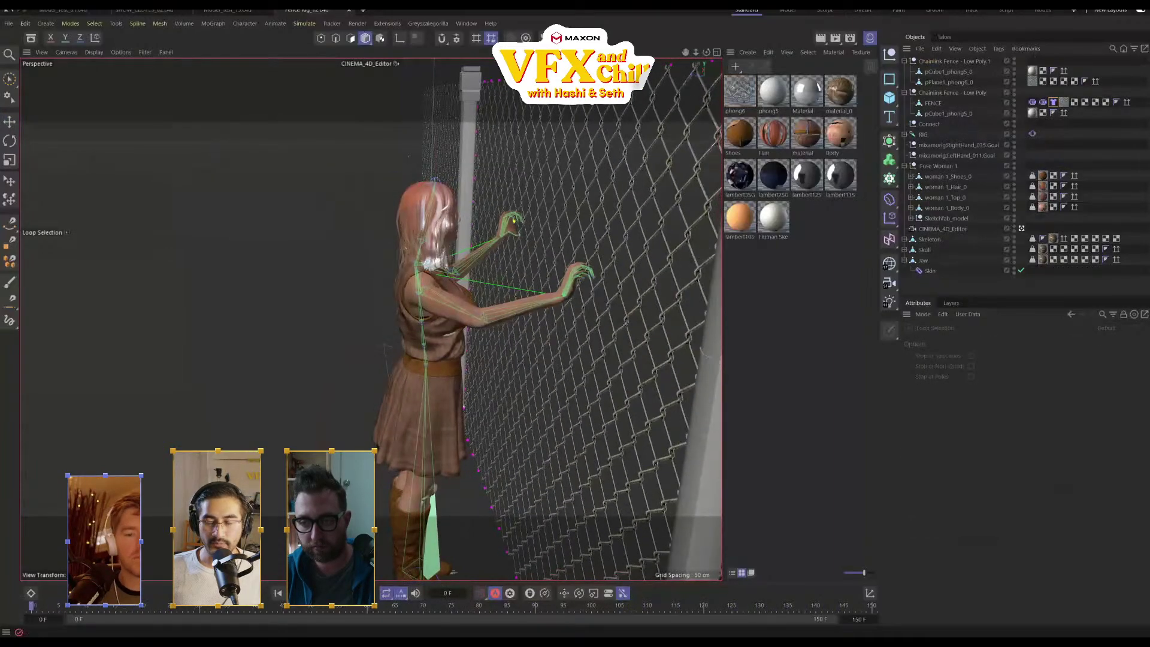
left_click(1054, 102)
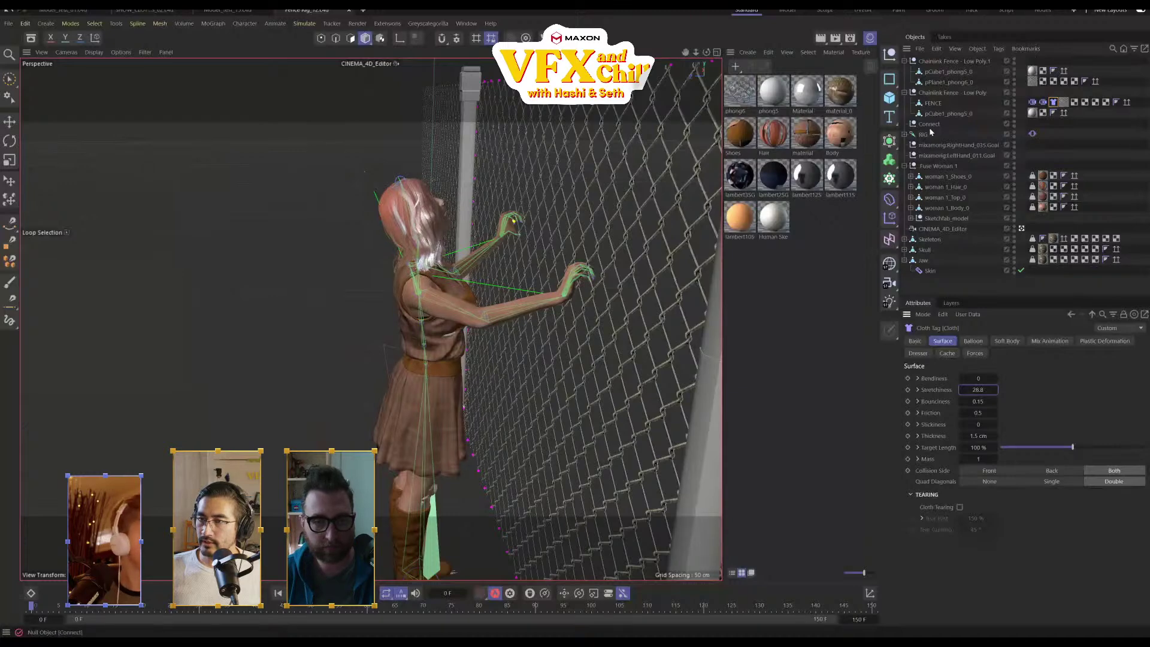
left_click(906, 135)
scroll(1109, 220, "down", 4)
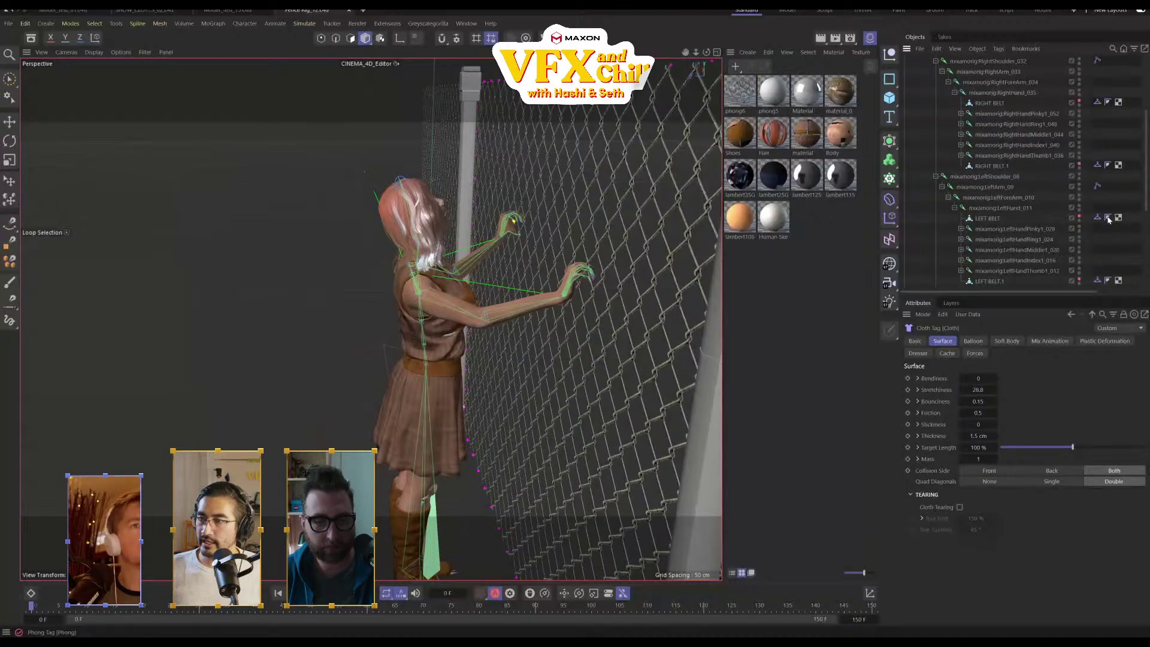
left_click_drag(1097, 102, 1093, 162)
left_click_drag(1101, 221, 1101, 272)
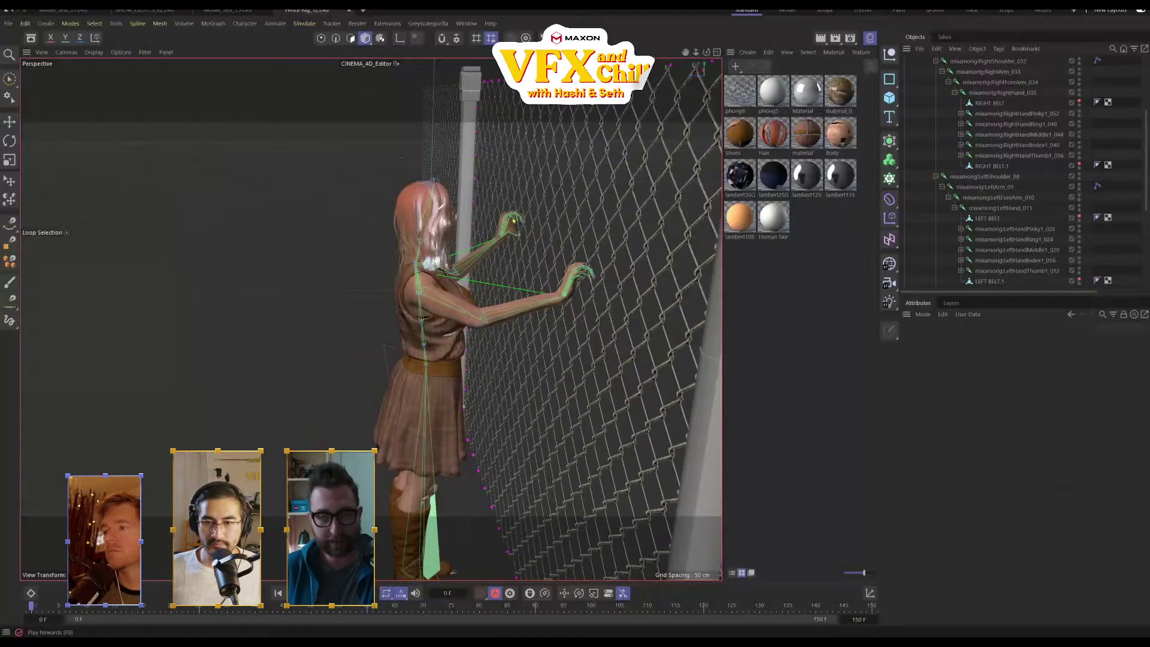
left_click(323, 593)
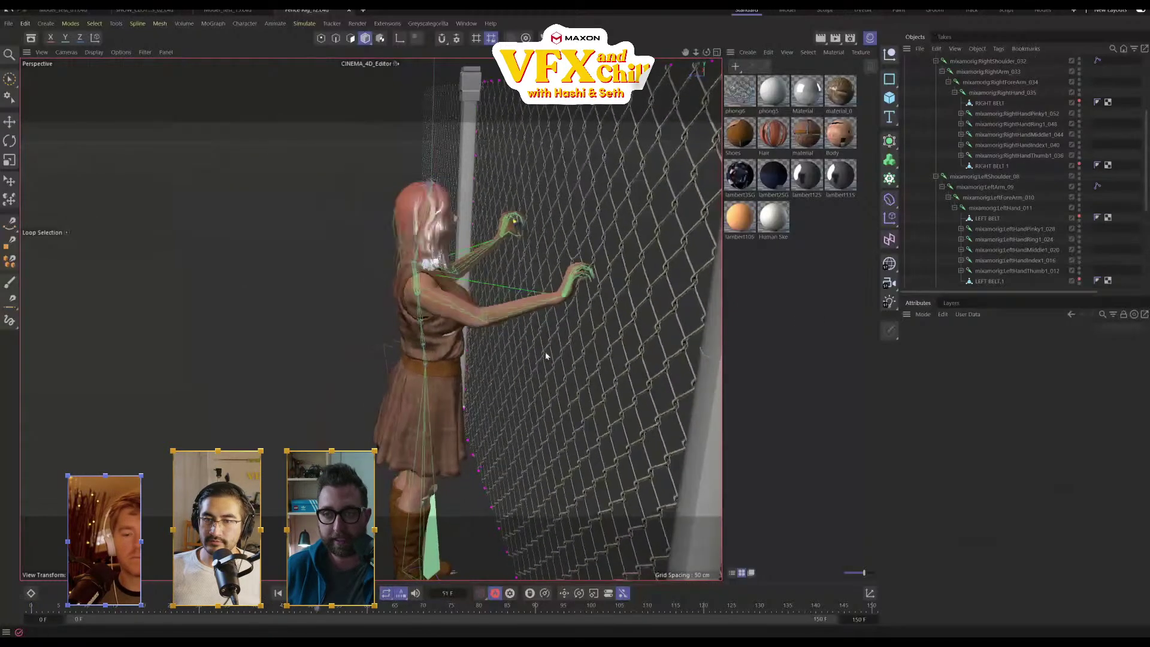
Set the FENCE cloth tag's Bendiness to 0.2 and Stretchiness to 0.1 during playback
scroll(971, 81, "up", 5)
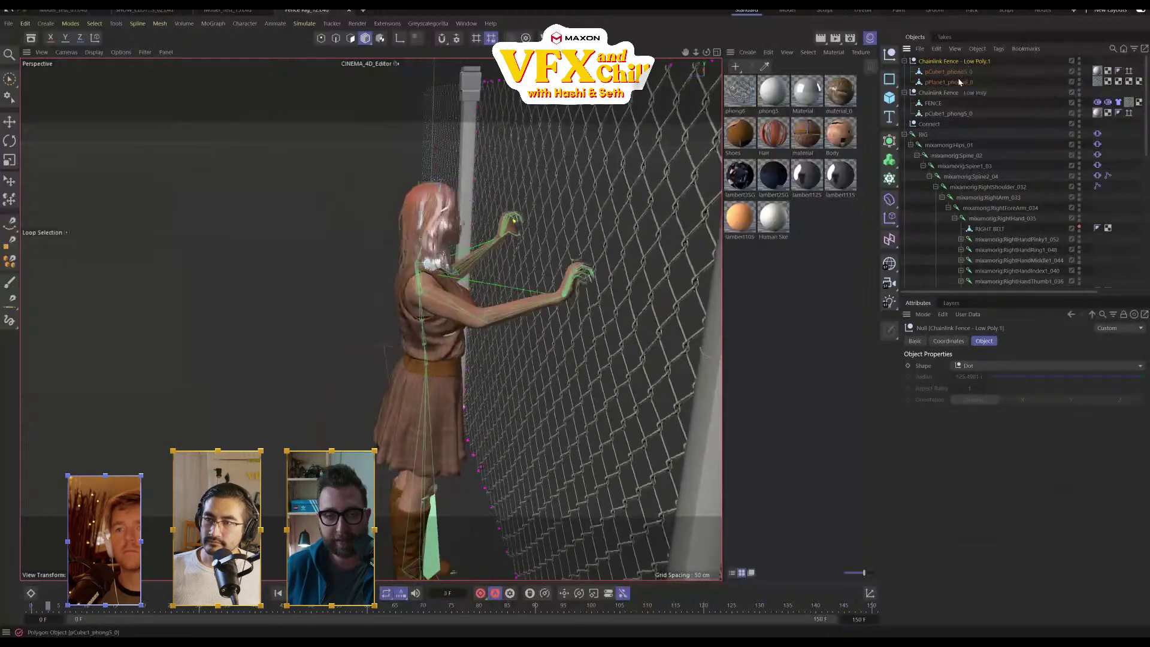
left_click(942, 106)
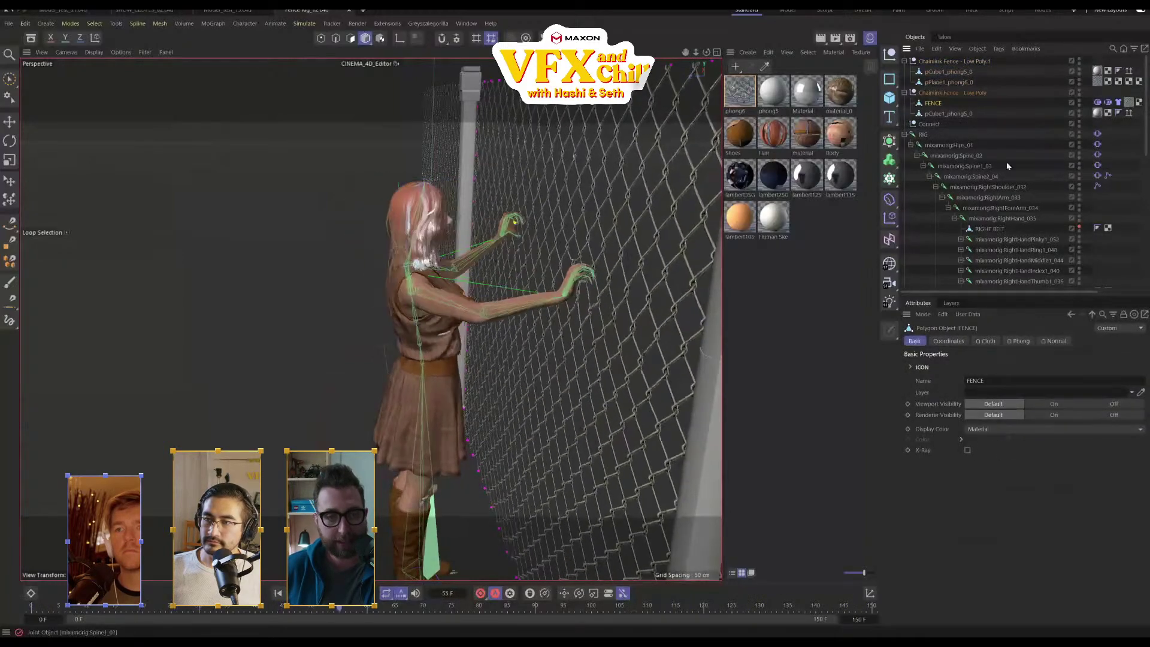
left_click(1118, 102)
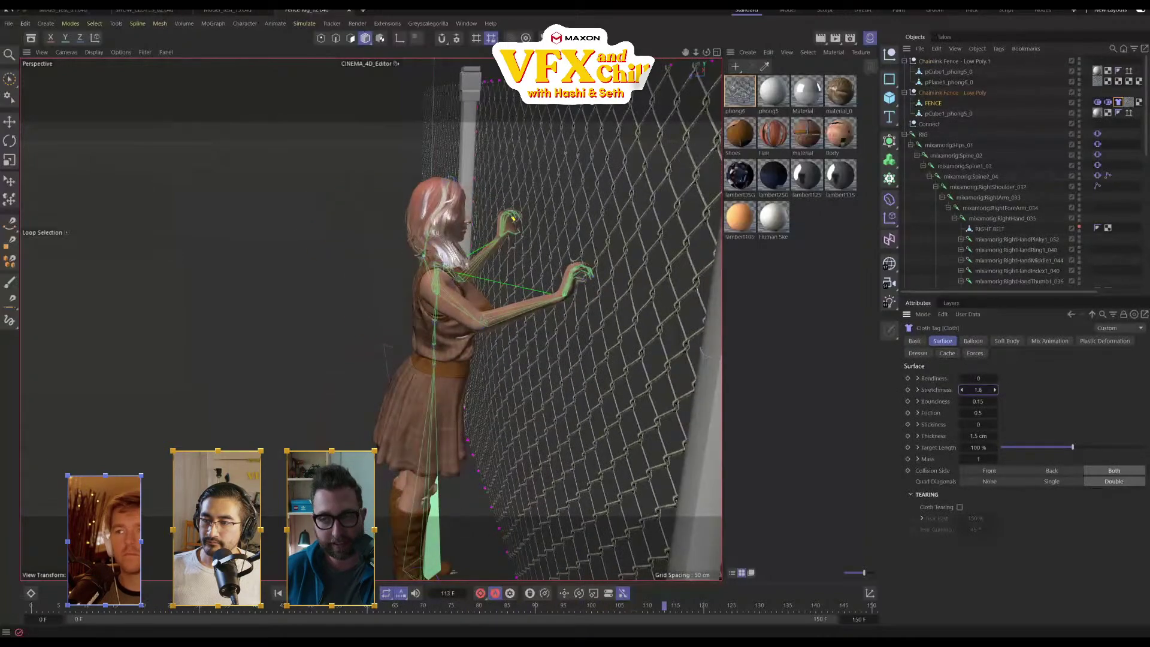
mouse_move(978, 390)
left_mouse_down()
mouse_move(969, 390)
mouse_move(986, 379)
left_mouse_up()
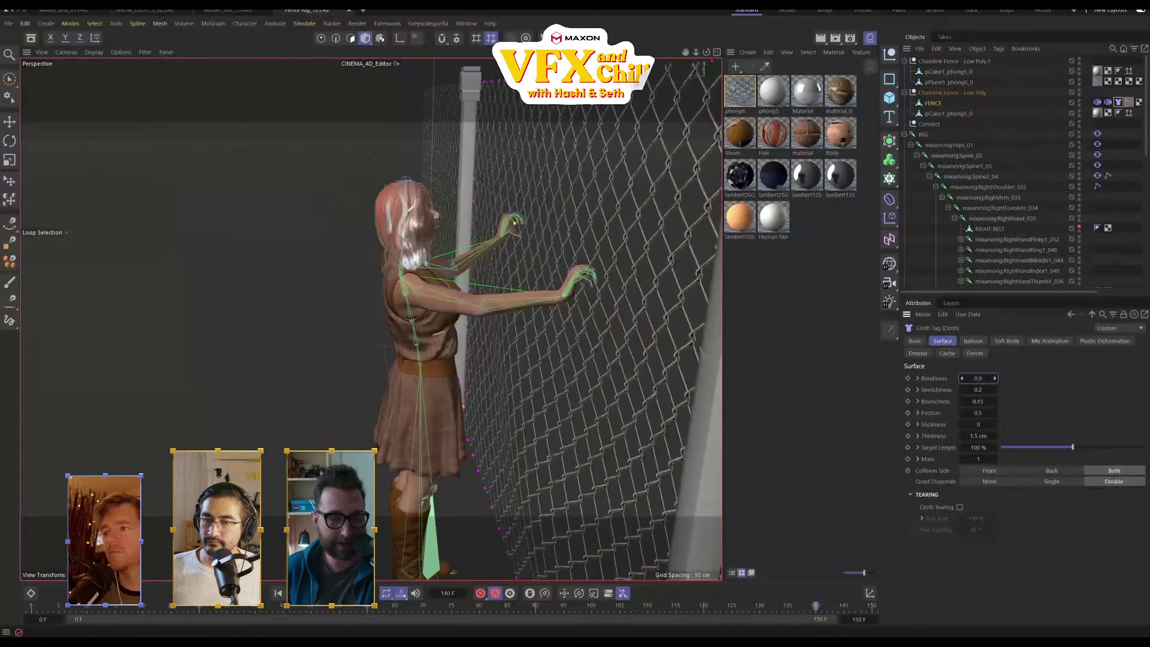
left_click(995, 379)
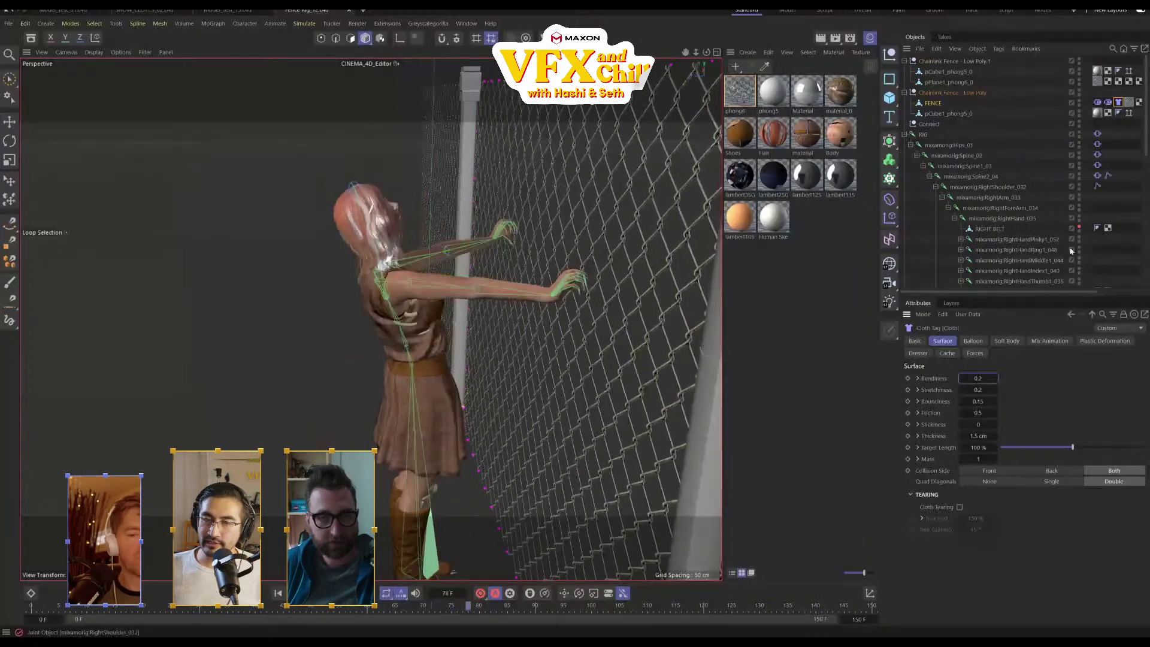
left_click_drag(547, 300, 571, 293, "alt")
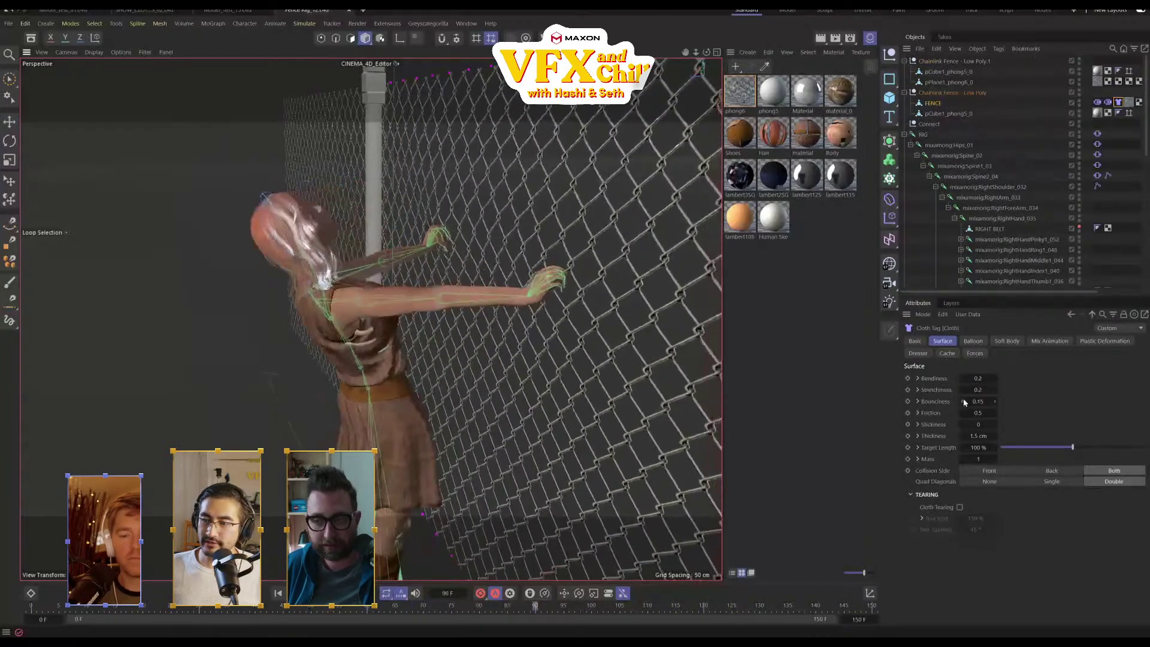
left_click(961, 390)
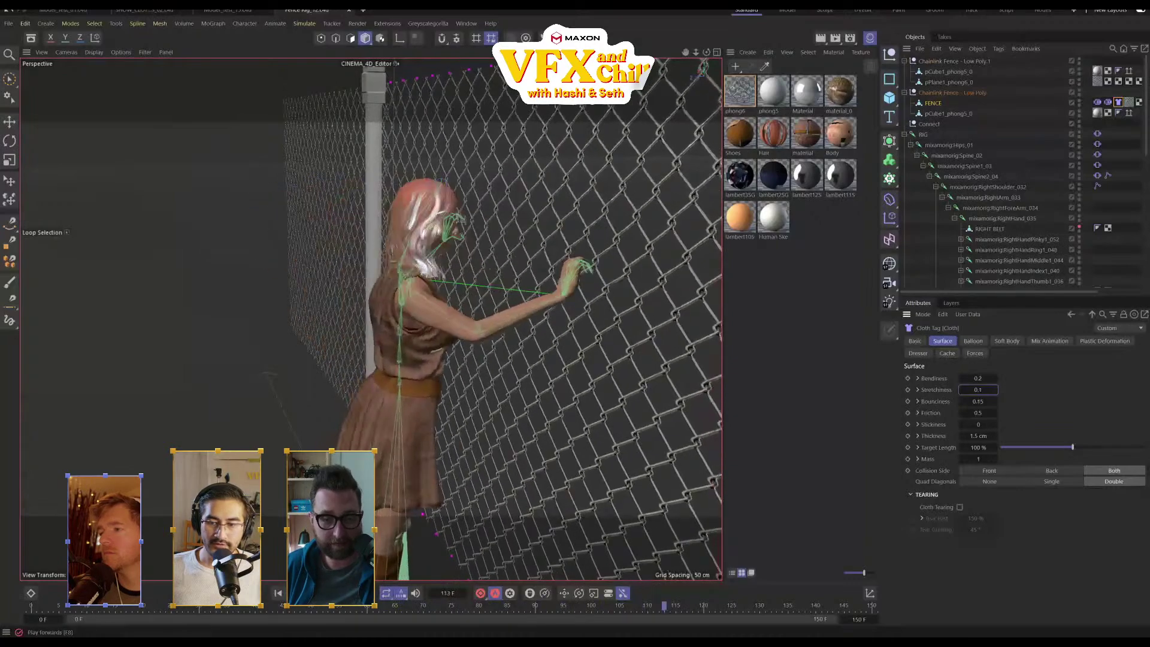
Set the first rotation amplitude of the Hips joint's Vibrate tag to 25° at frame 133
left_click(1099, 136)
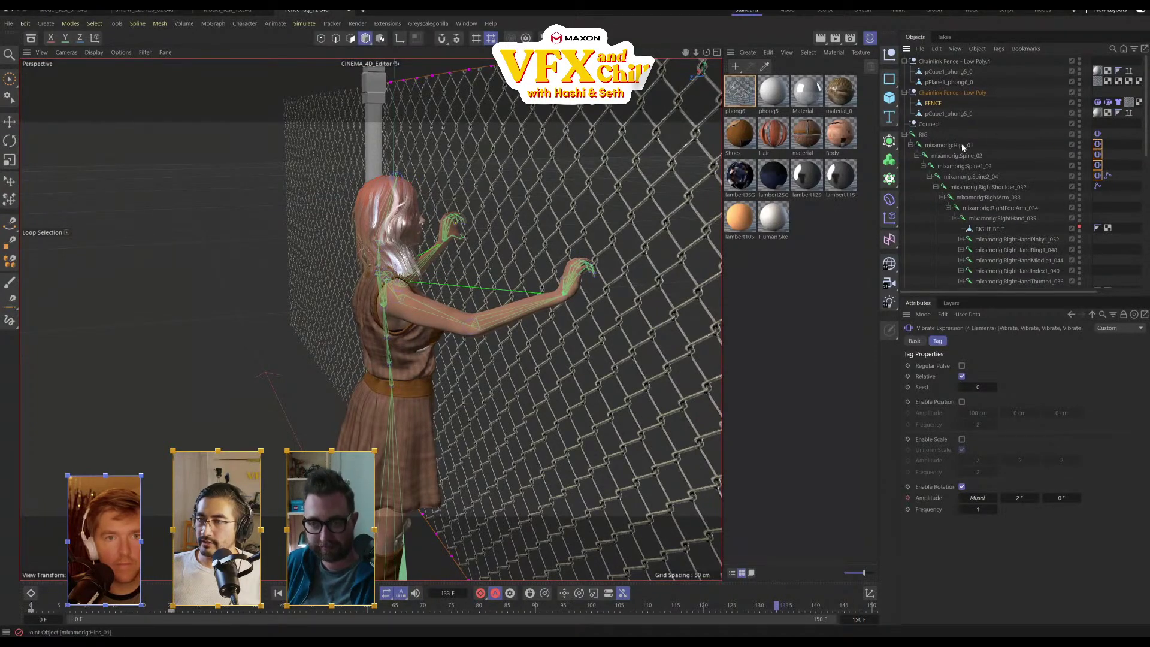
left_click(1098, 144)
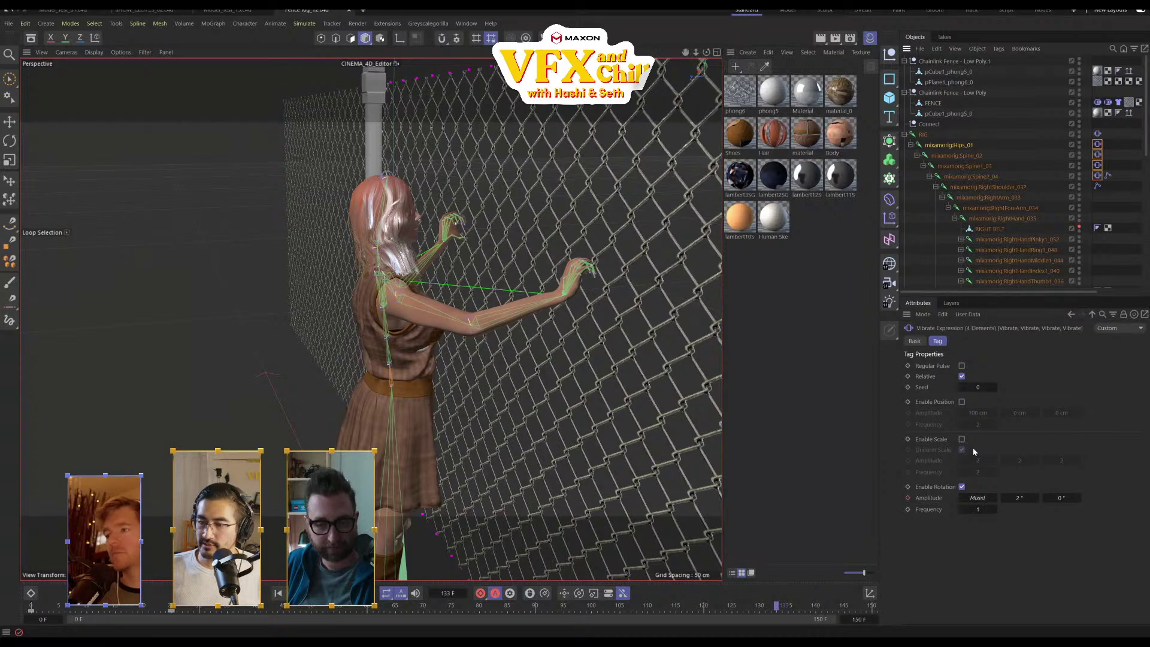
left_click(1106, 149)
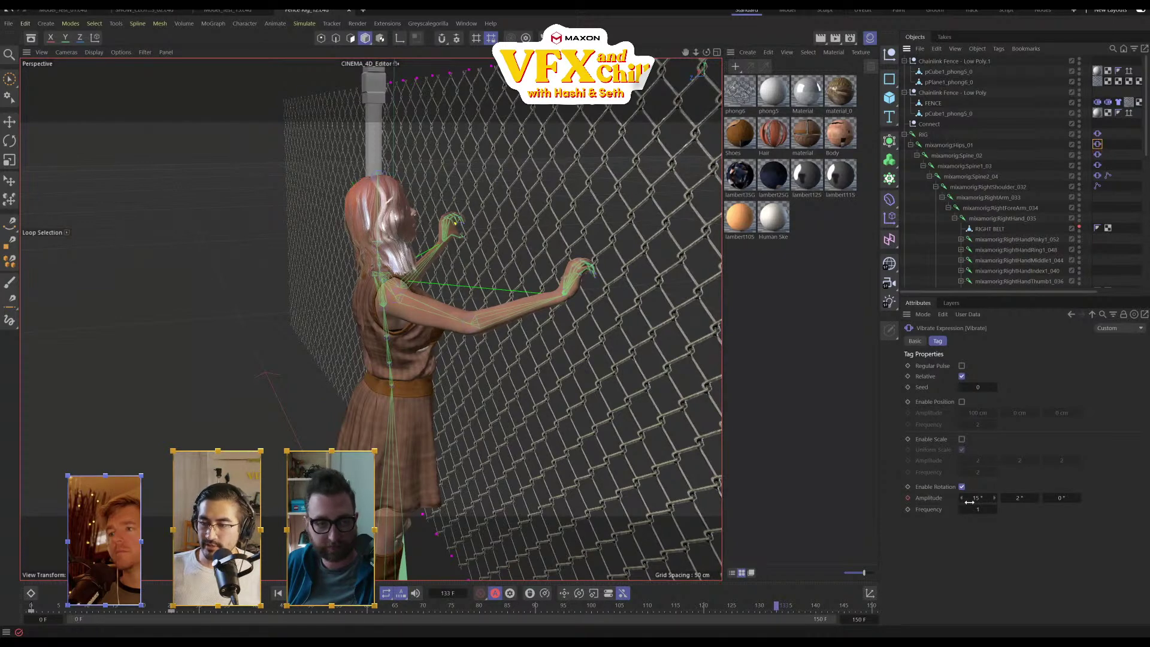
type("25")
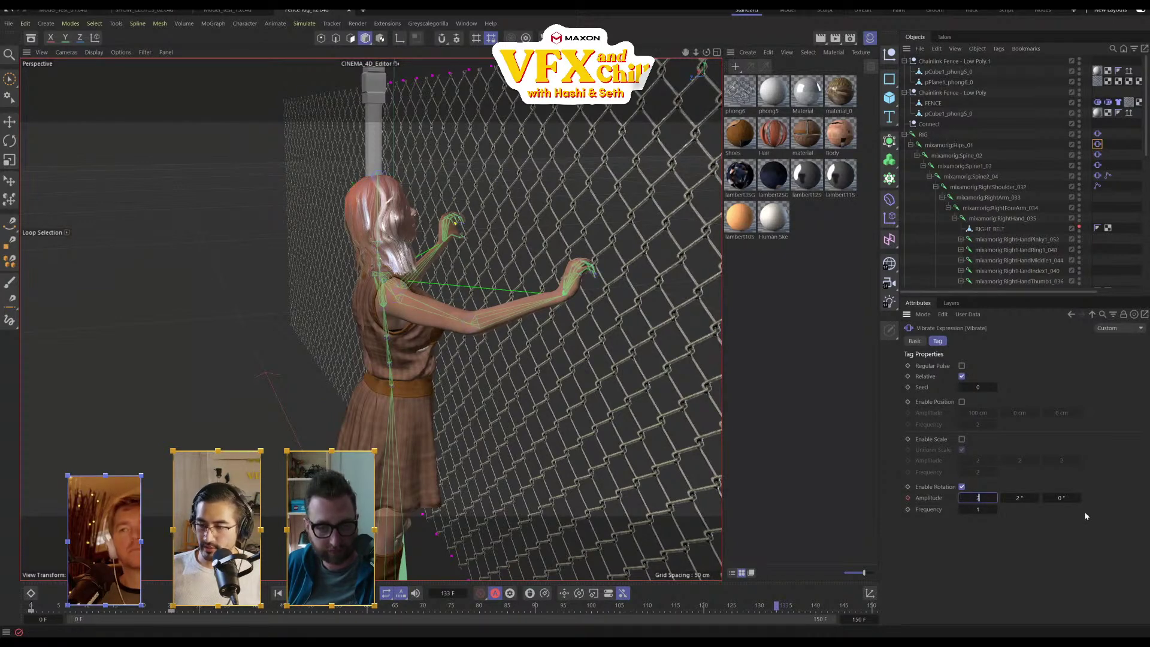
key("Return")
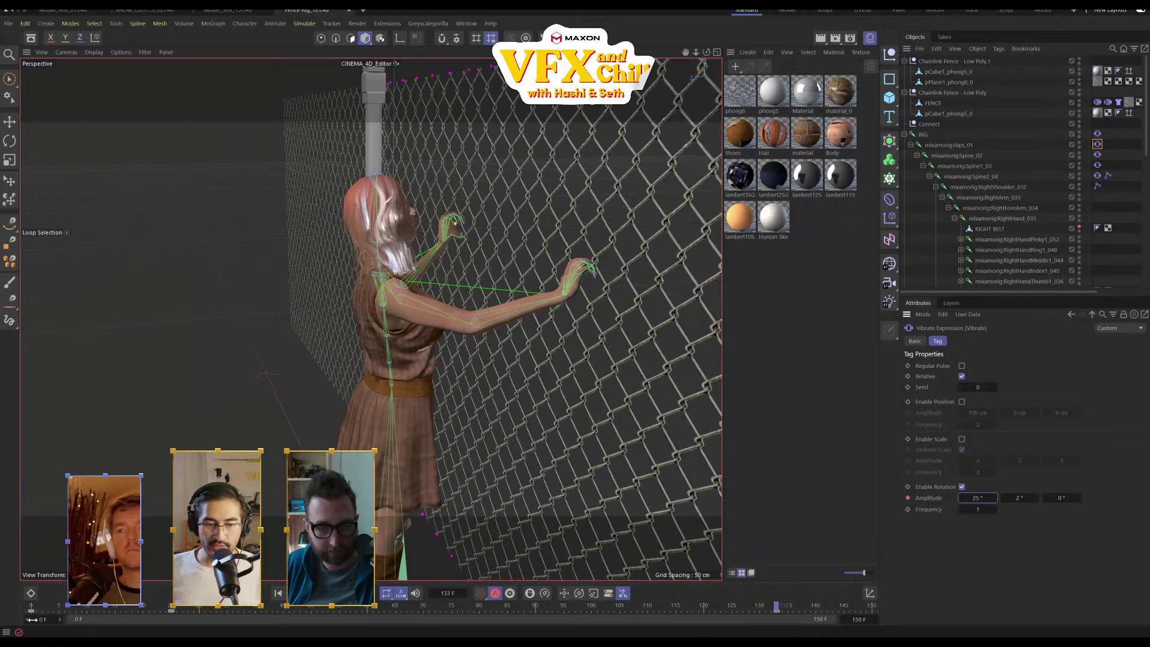
Rewind to frame 0 and play the animation, examining the woman's body sway and hands against the fence from several angles
left_click_drag(35, 609, 21, 610)
left_click_drag(503, 300, 496, 298, "alt")
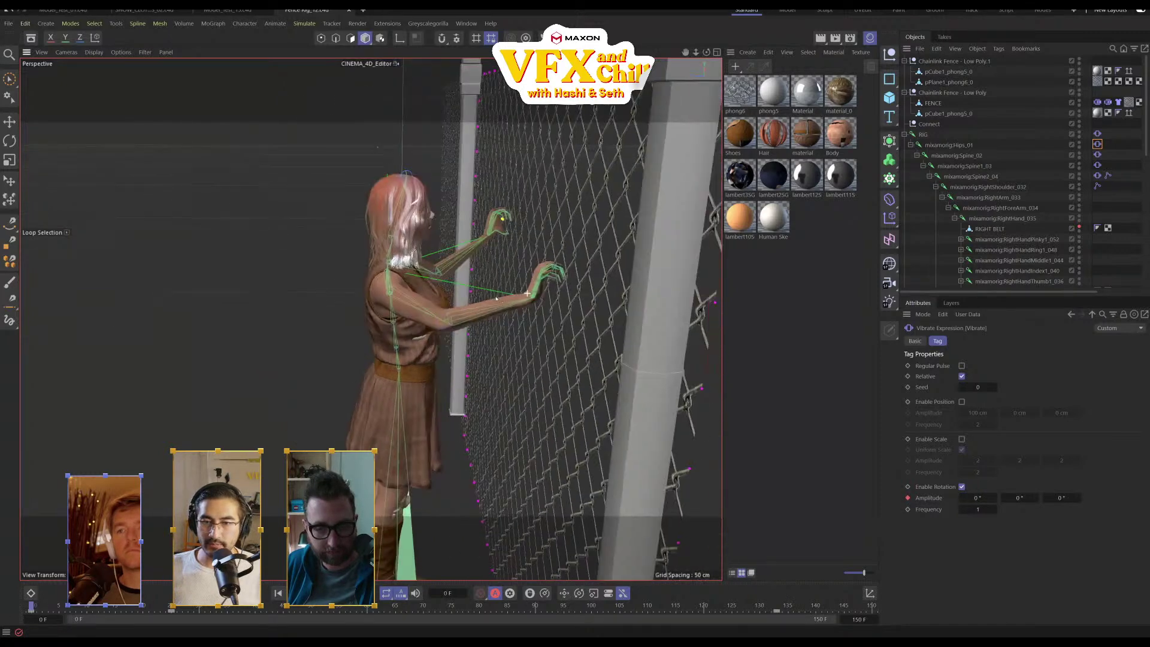
key("F8")
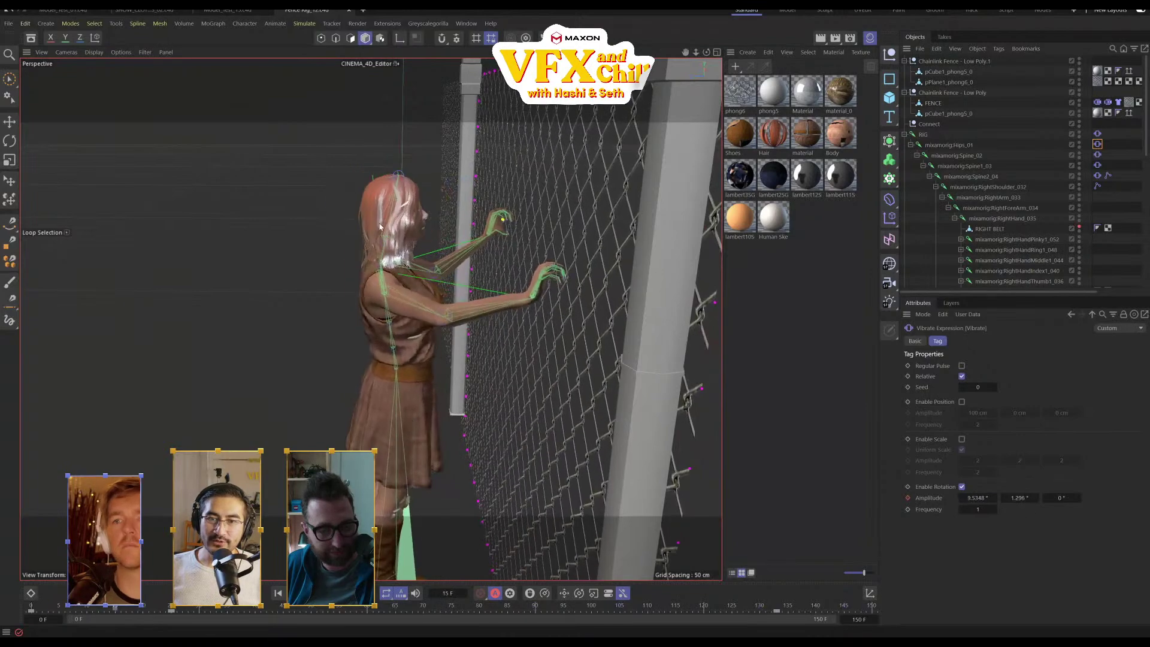
left_click_drag(461, 356, 484, 354, "alt")
left_click_drag(372, 318, 514, 329, "alt")
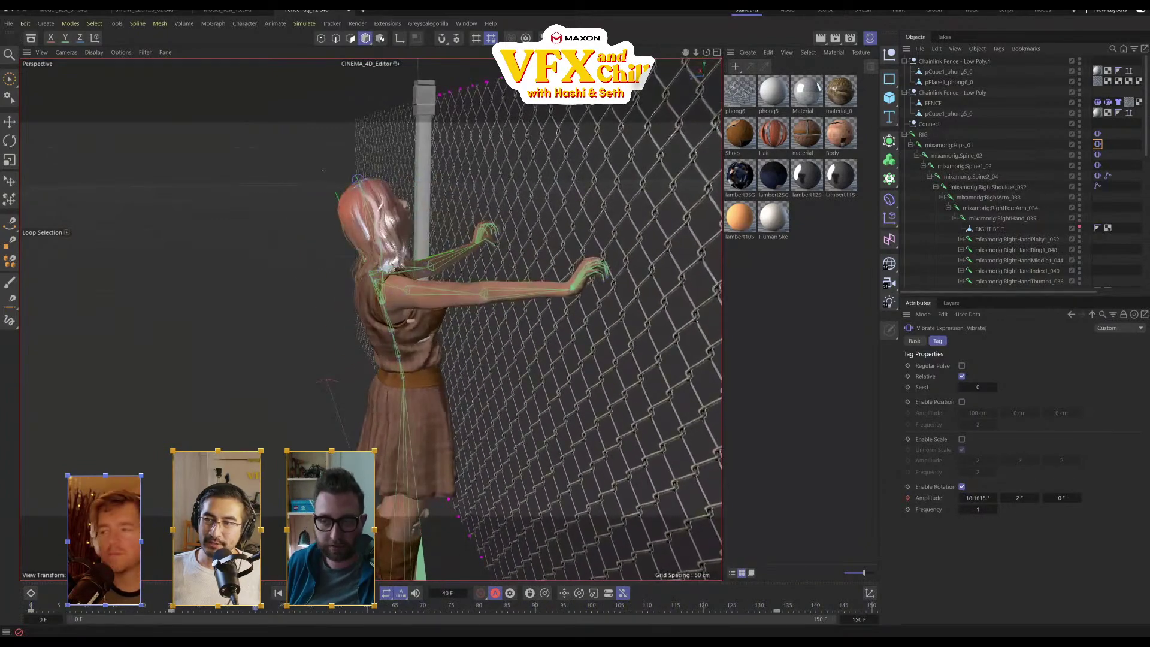
left_click_drag(450, 347, 466, 352, "alt")
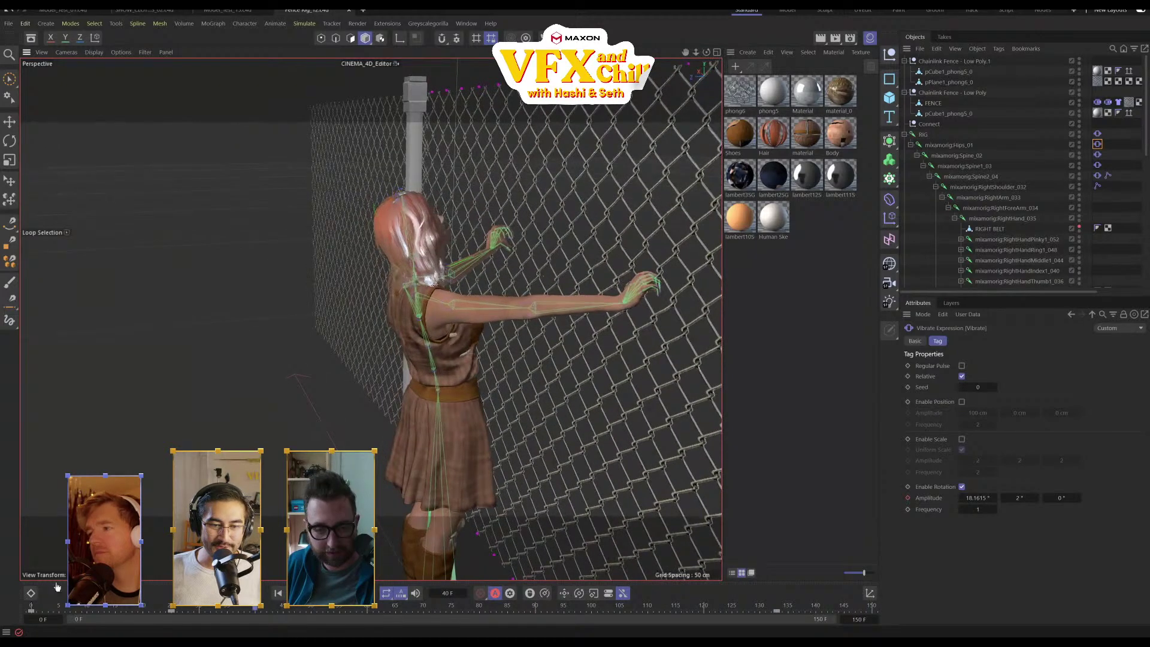
left_click_drag(53, 609, 9, 625)
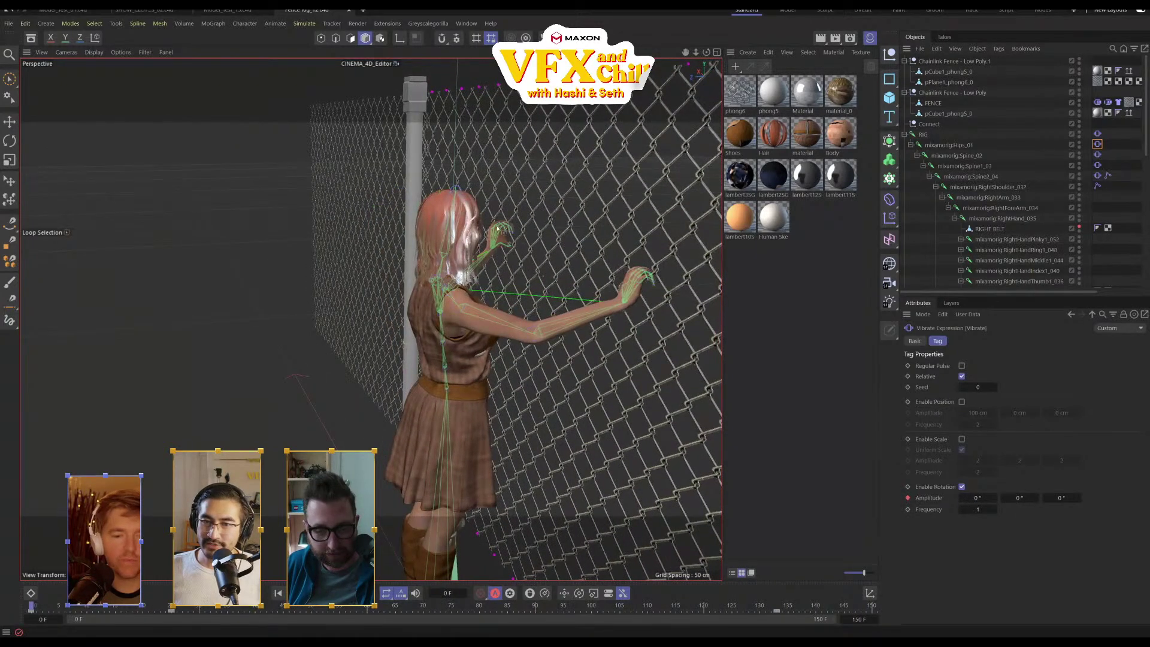
left_click_drag(556, 255, 421, 245, "alt")
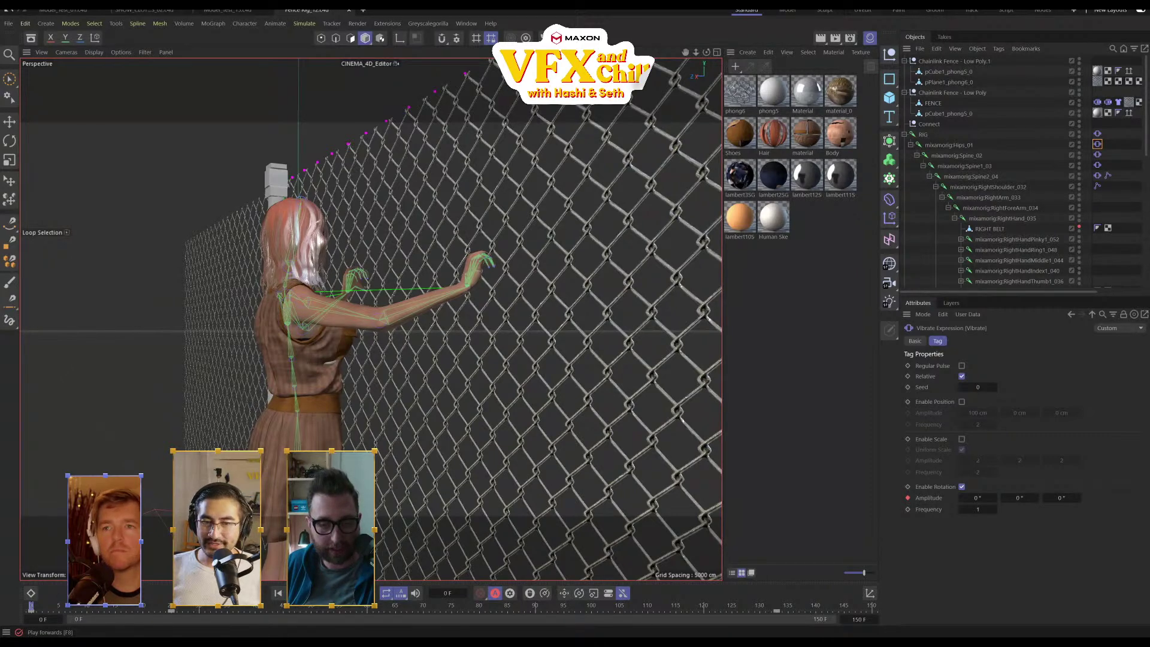
left_click(321, 593)
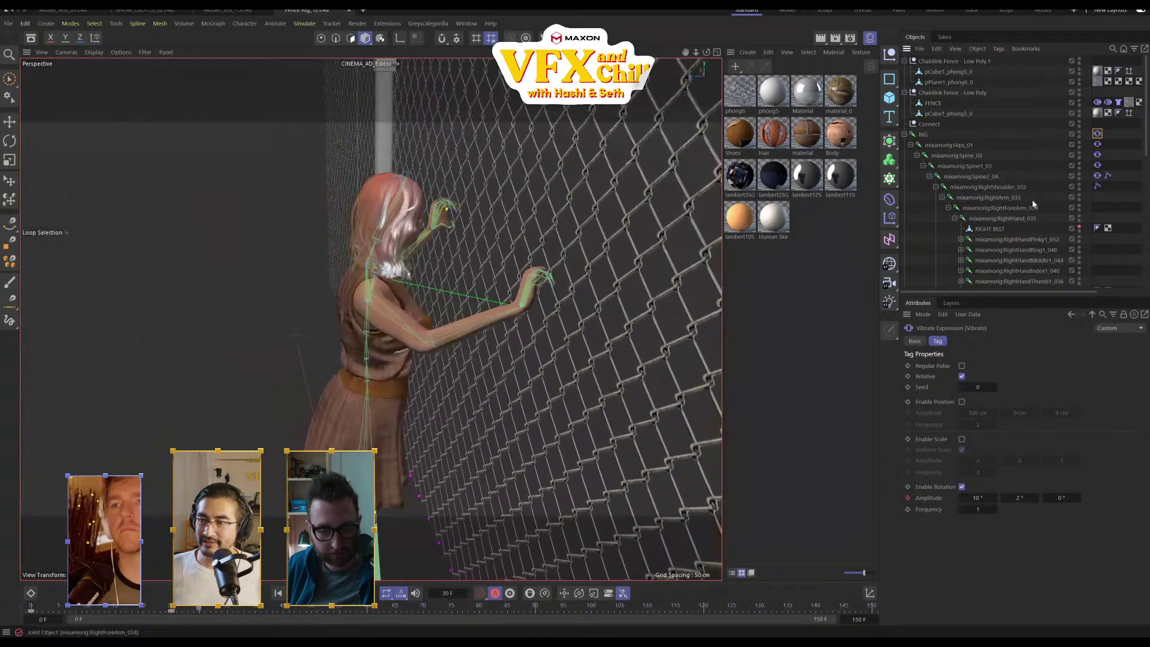
Set the rotation amplitude of the Neck joint's Vibrate tag to 15°, 18° and 29°
scroll(1033, 205, "down", 4)
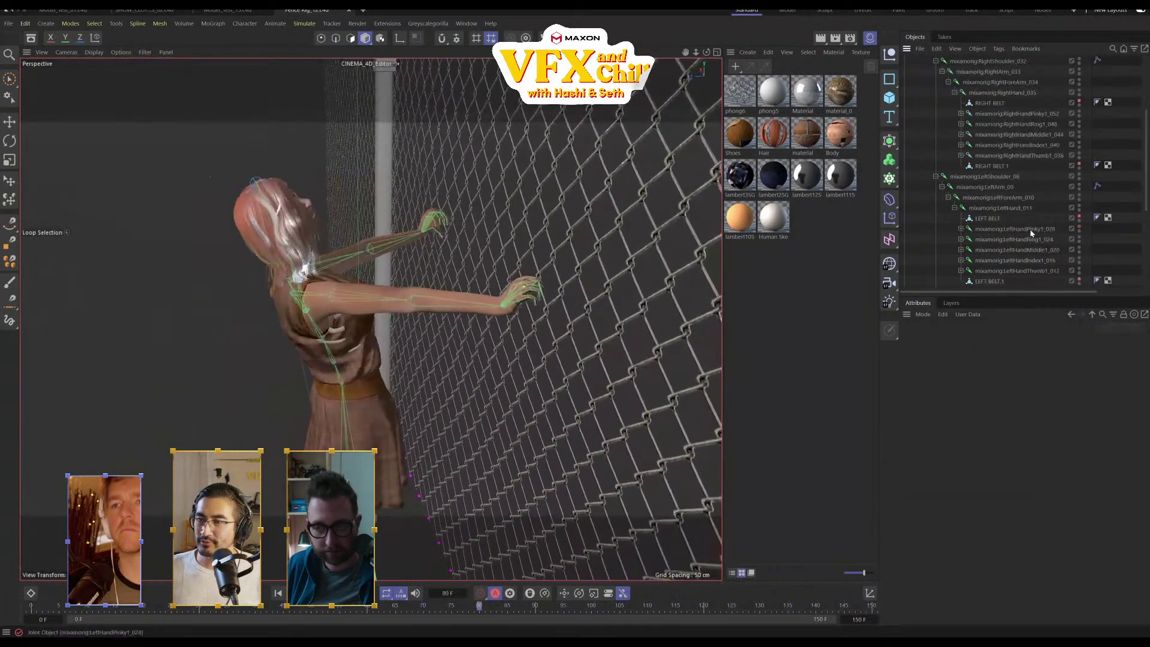
scroll(1032, 233, "down", 4)
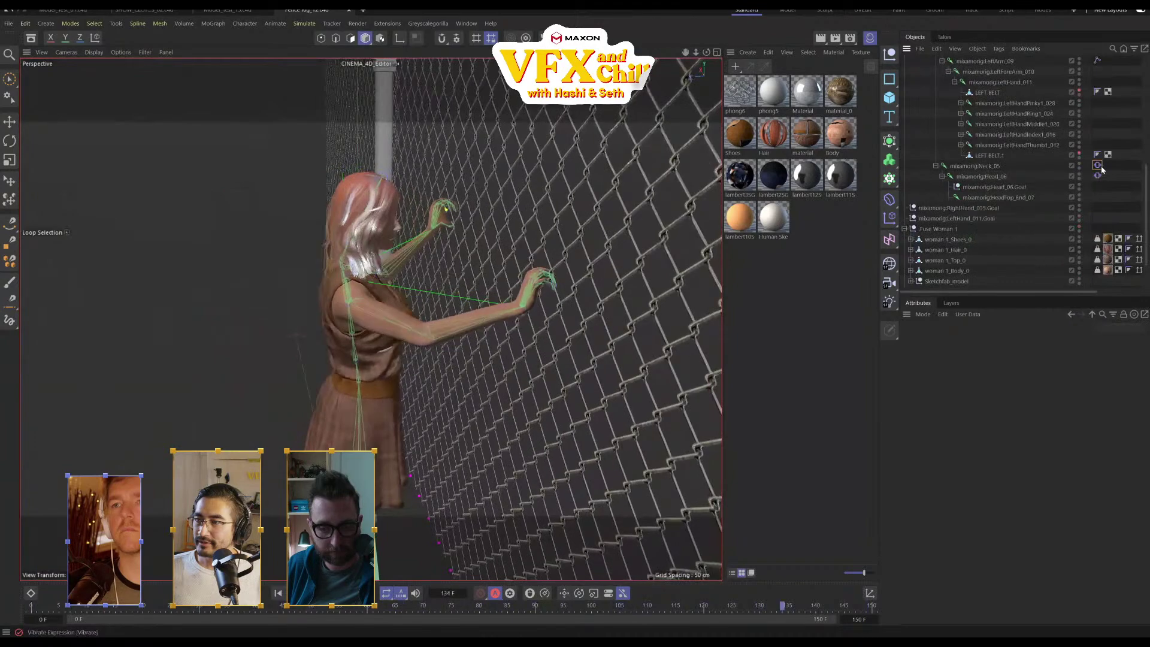
left_click(1098, 166)
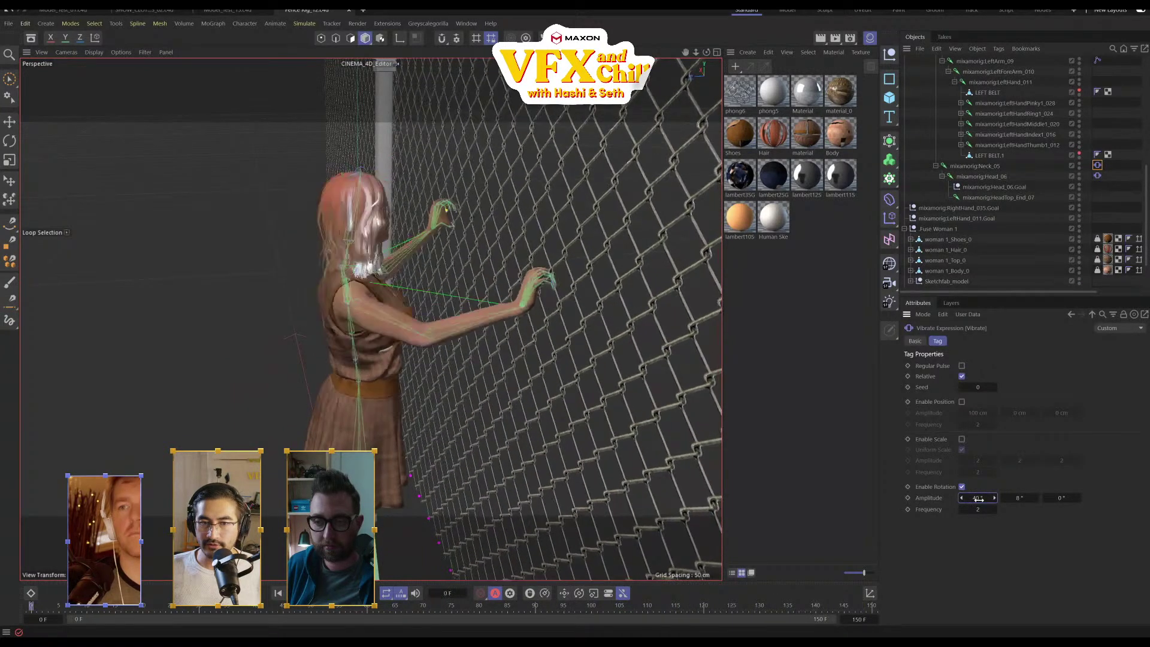
left_click_drag(534, 254, 504, 277, "alt")
left_click_drag(396, 305, 467, 301, "alt")
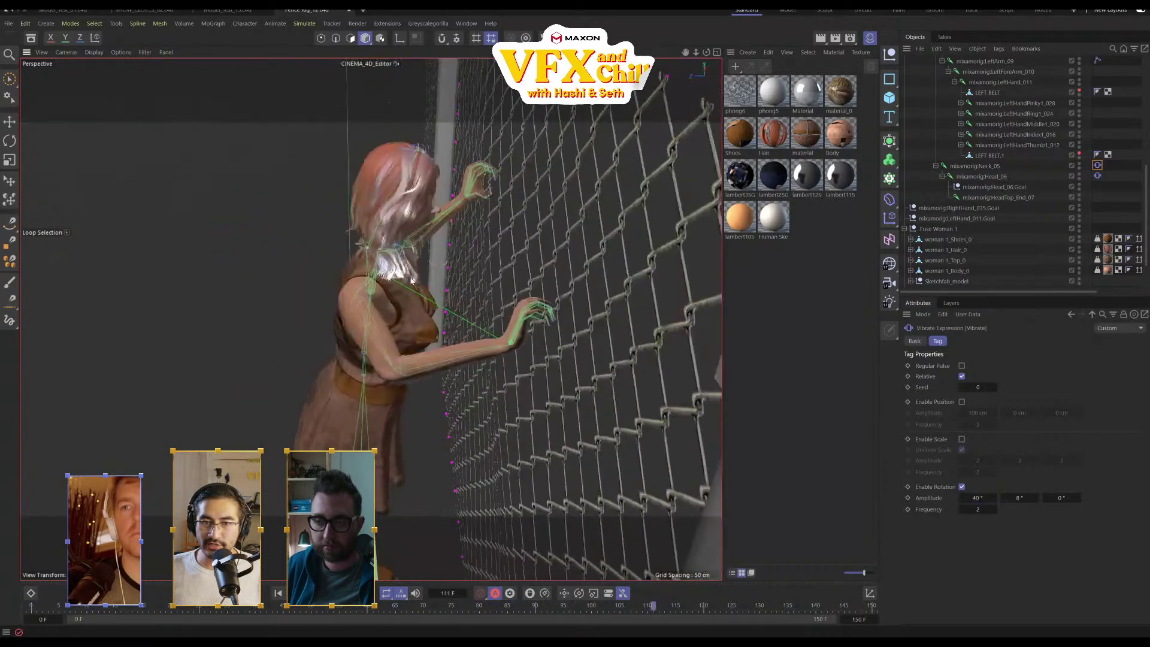
left_click_drag(994, 498, 1019, 498)
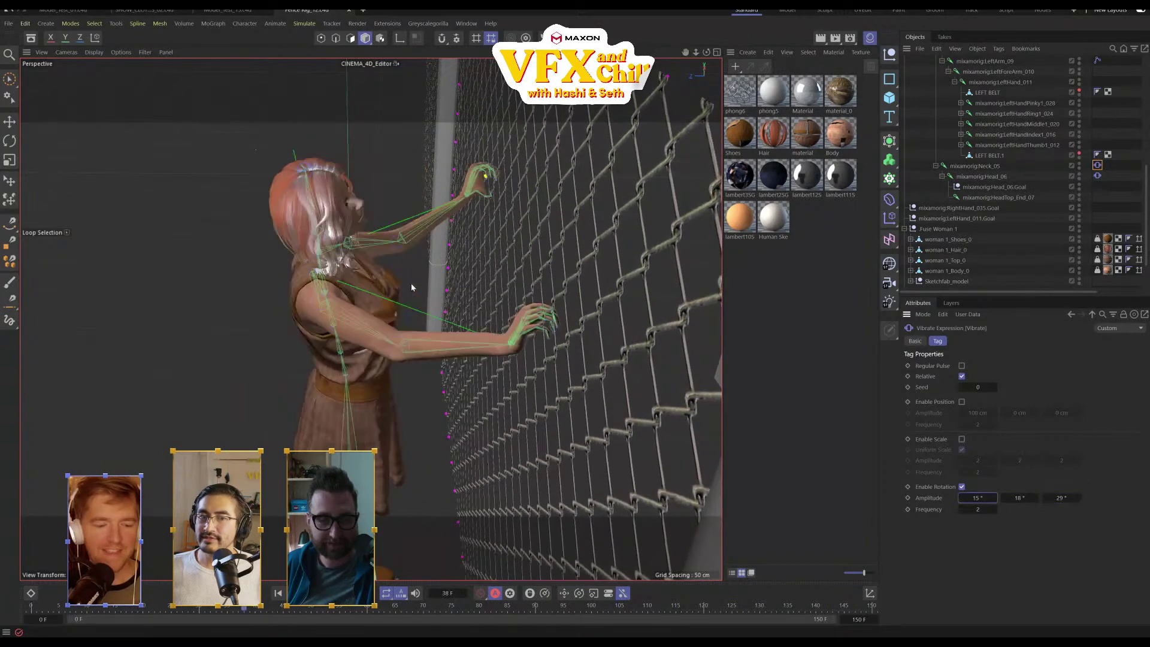
left_click_drag(370, 319, 502, 232, "alt")
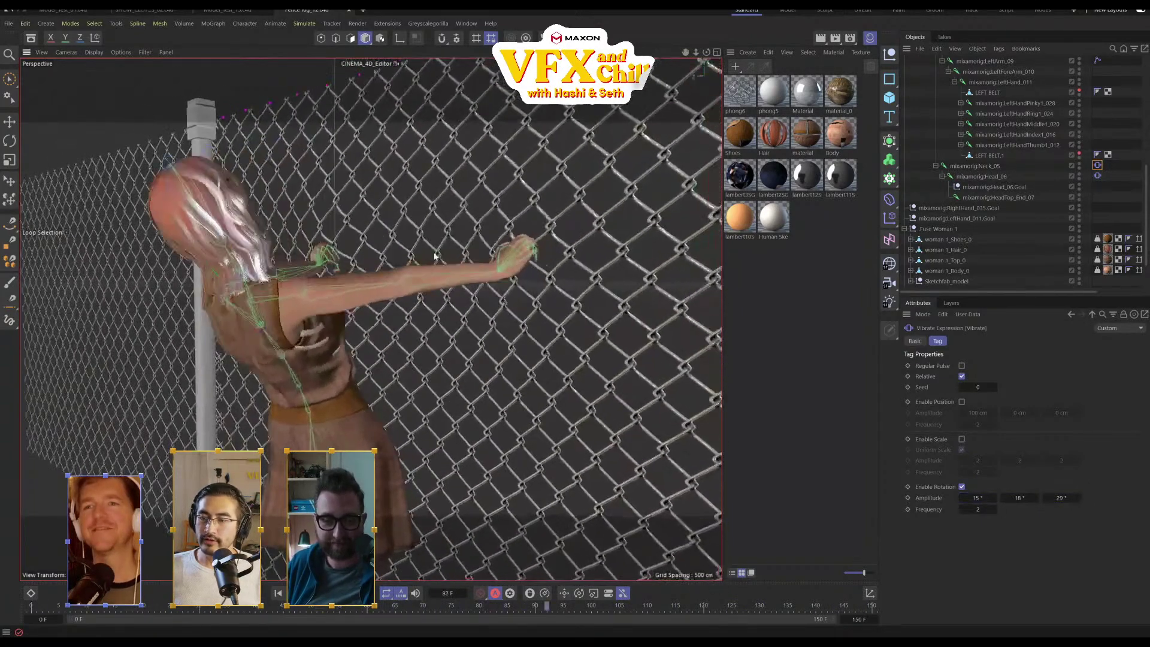
Set the rotation amplitude of the Head joint's Vibrate tag to 14°, 4° and 0°
left_click(1098, 176)
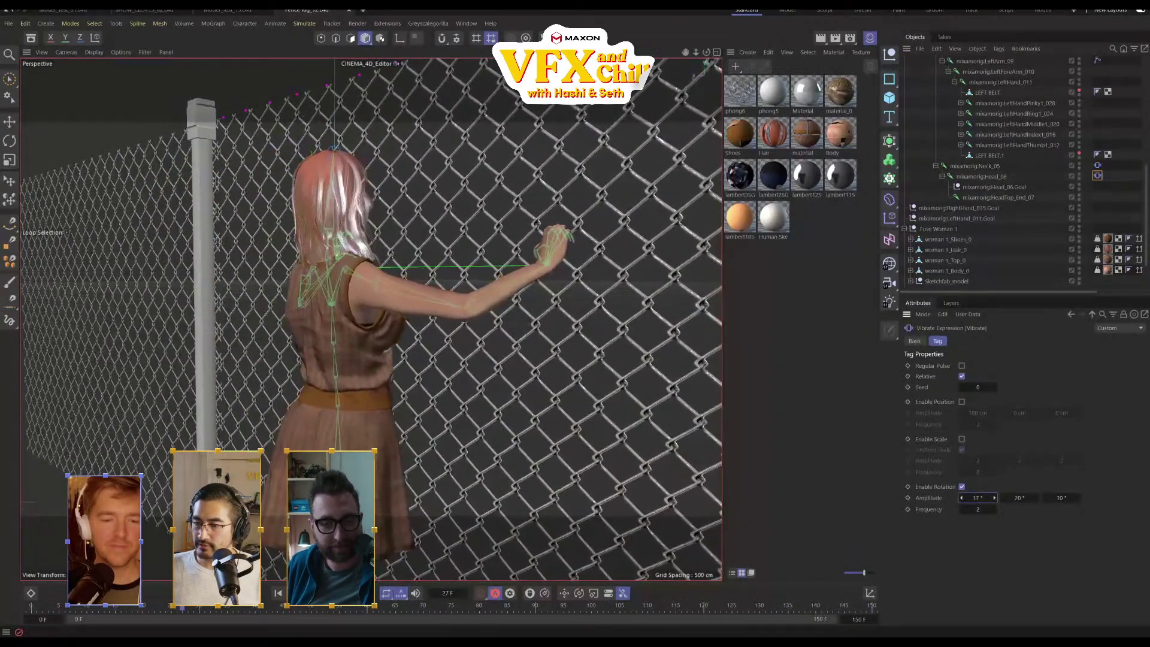
left_click_drag(960, 493, 953, 485)
left_click_drag(599, 309, 488, 310, "alt")
left_click_drag(346, 308, 252, 323, "alt")
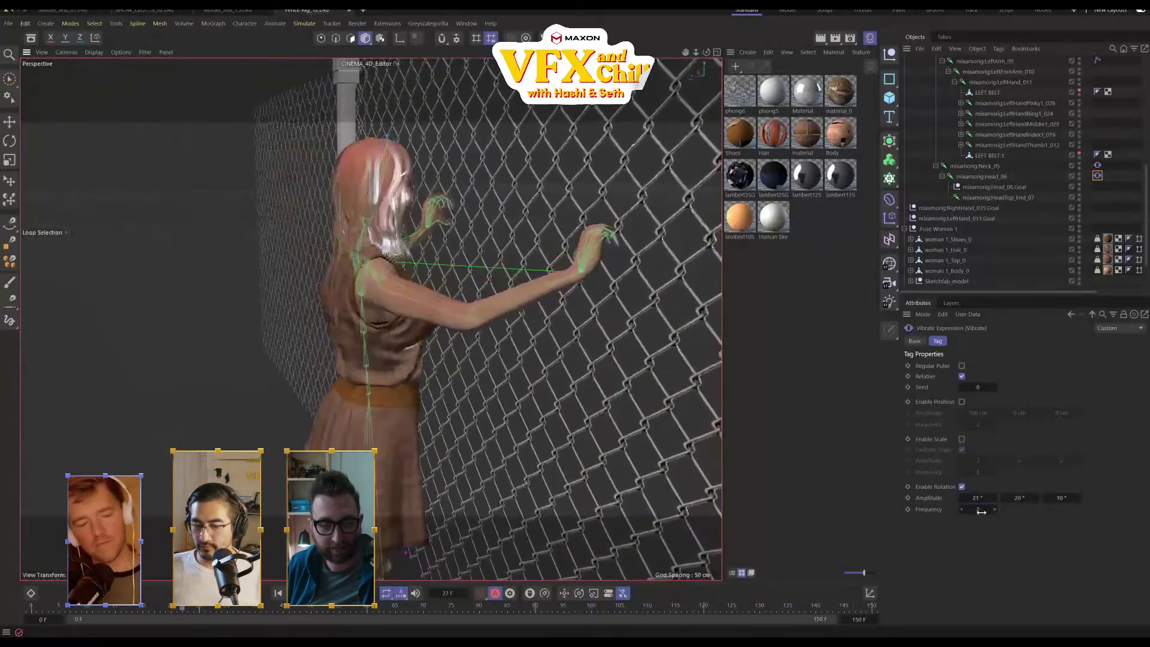
left_click_drag(1019, 499, 1060, 499)
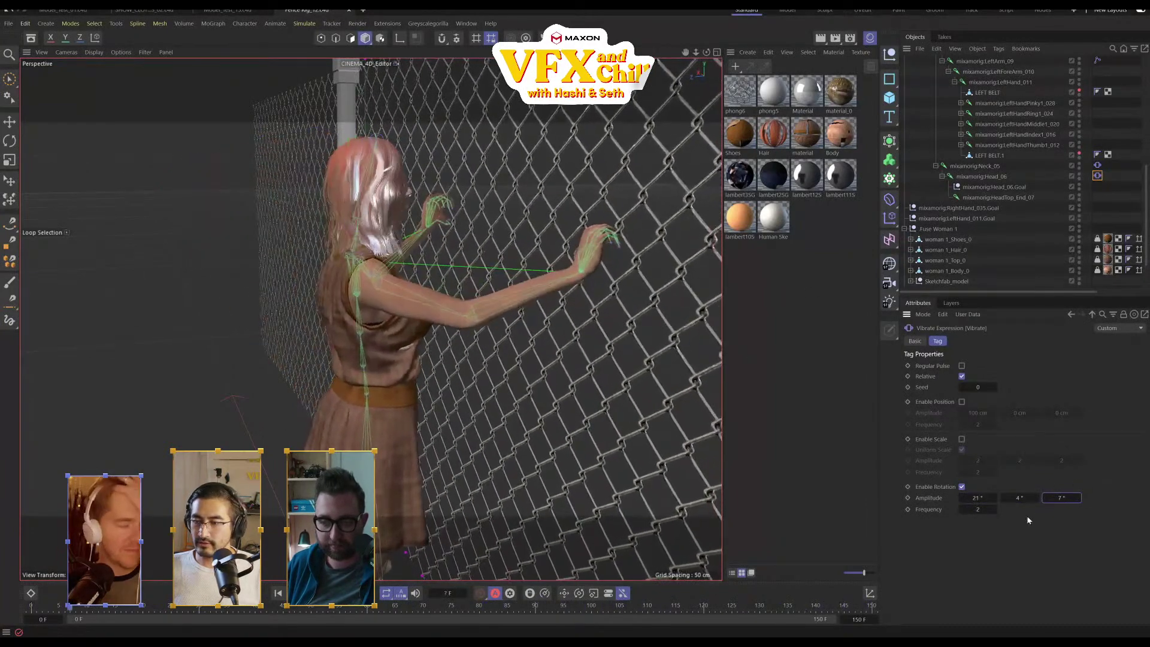
left_click_drag(977, 498, 971, 499)
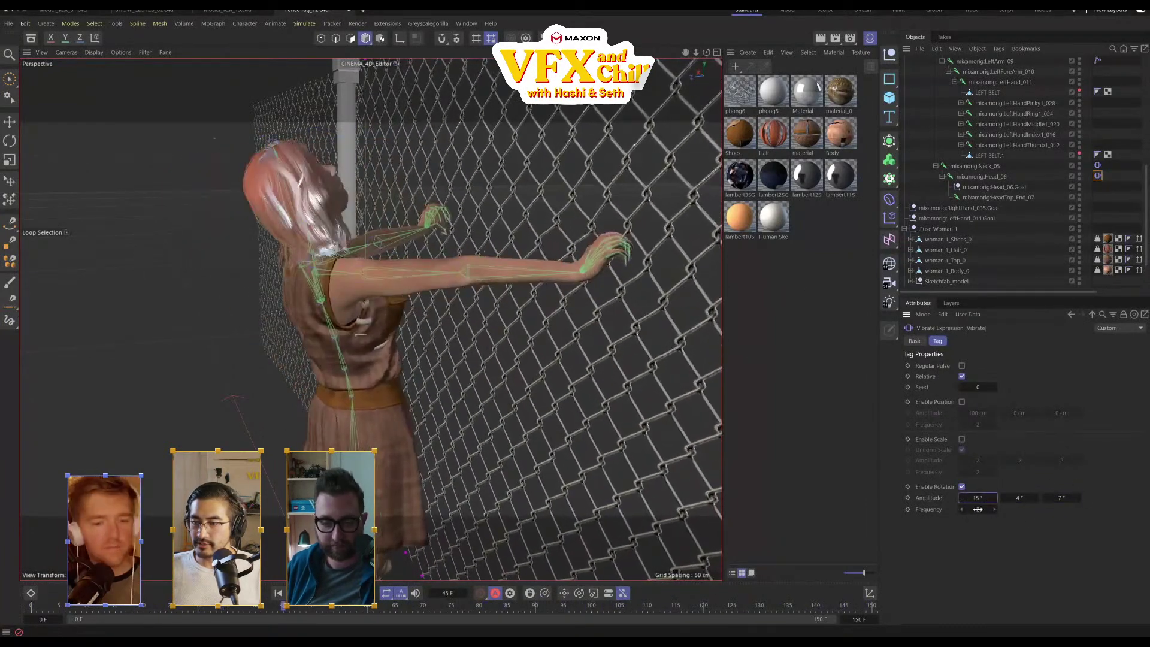
left_click(1101, 175)
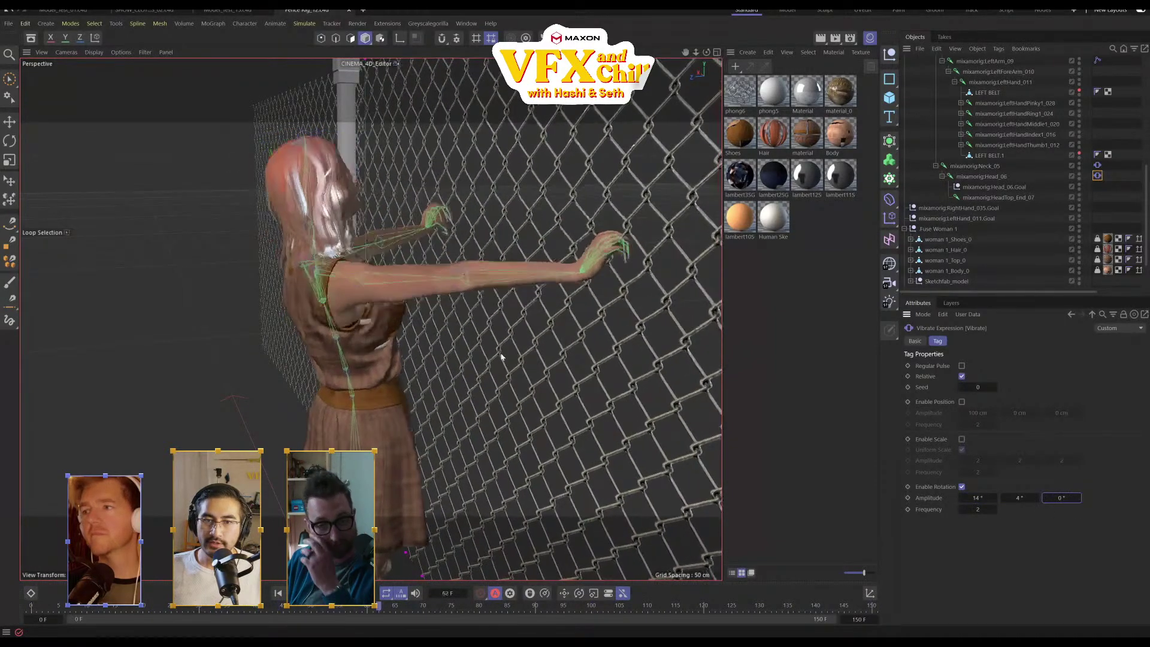
Examine the woman's head and arm movement against the fence during playback, both close up and from farther back
middle_click_drag(542, 316, 430, 365, "alt")
left_click_drag(430, 365, 248, 306, "alt")
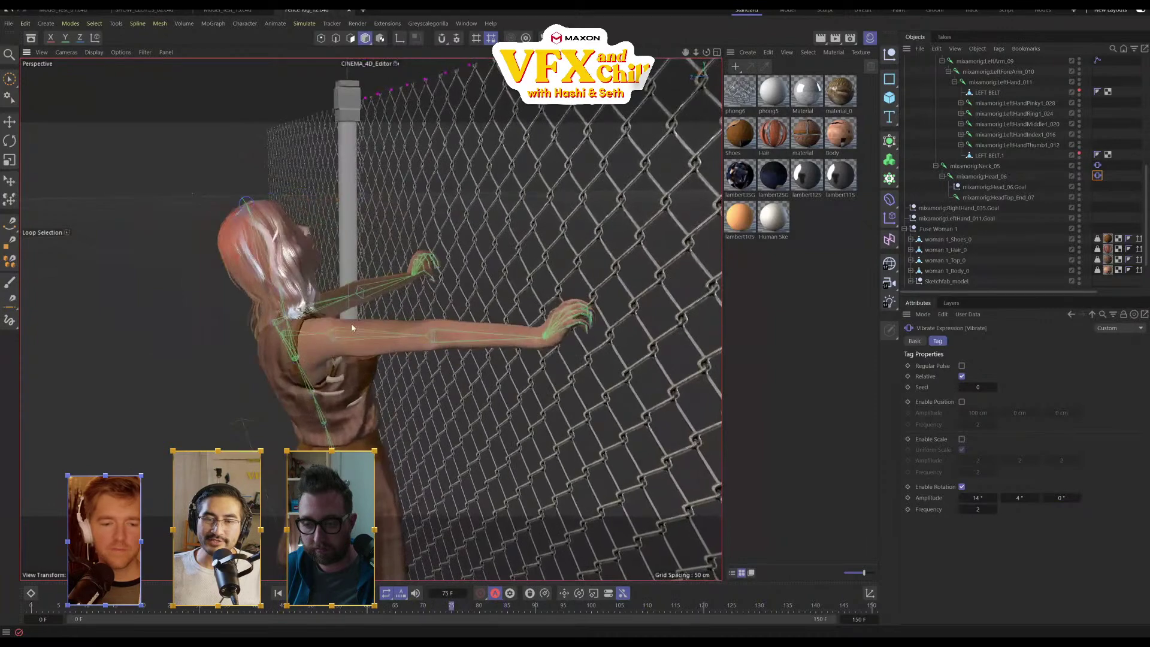
scroll(595, 347, "down", 2)
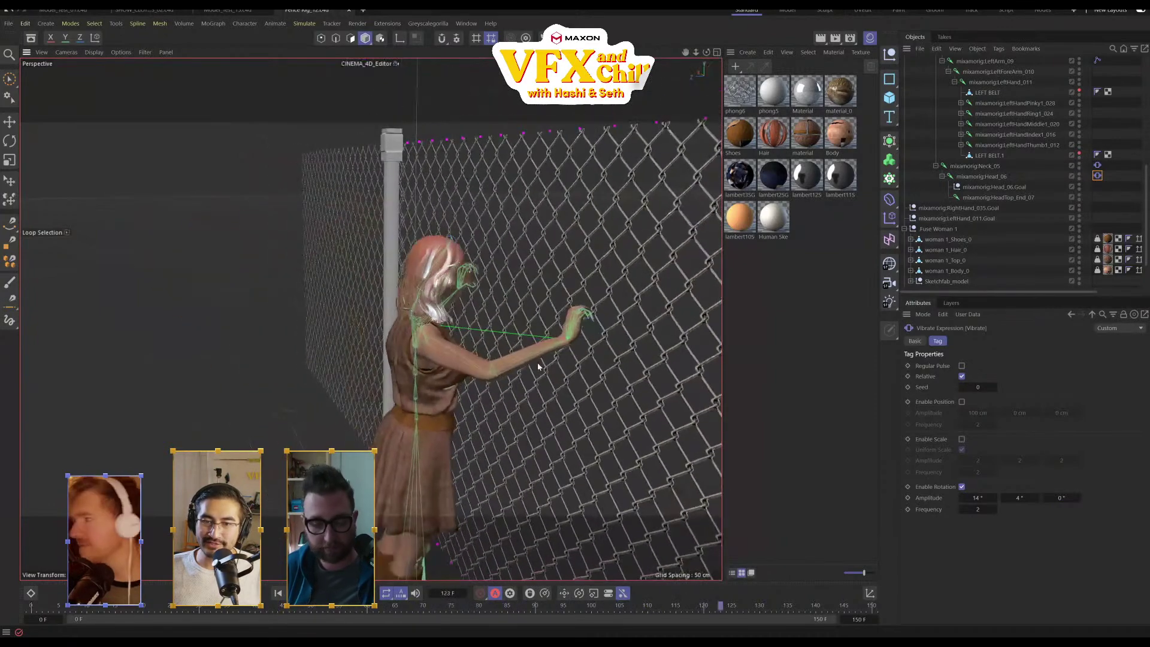
key("e")
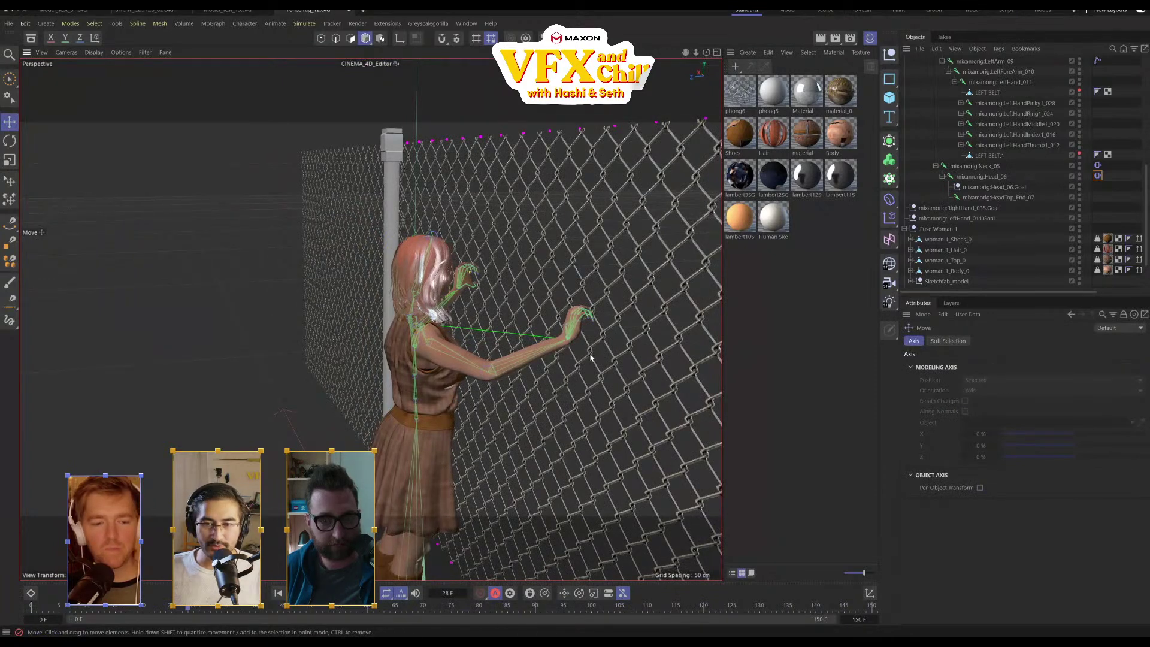
scroll(387, 320, "up", 5)
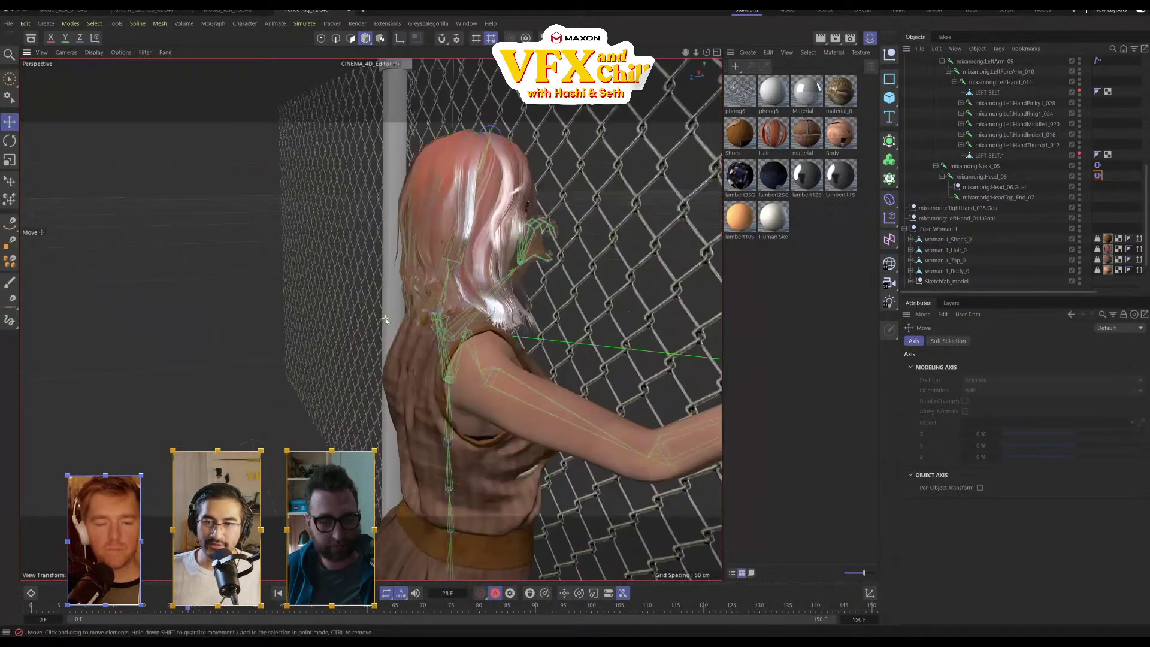
left_click(9, 23)
mouse_move(25, 24)
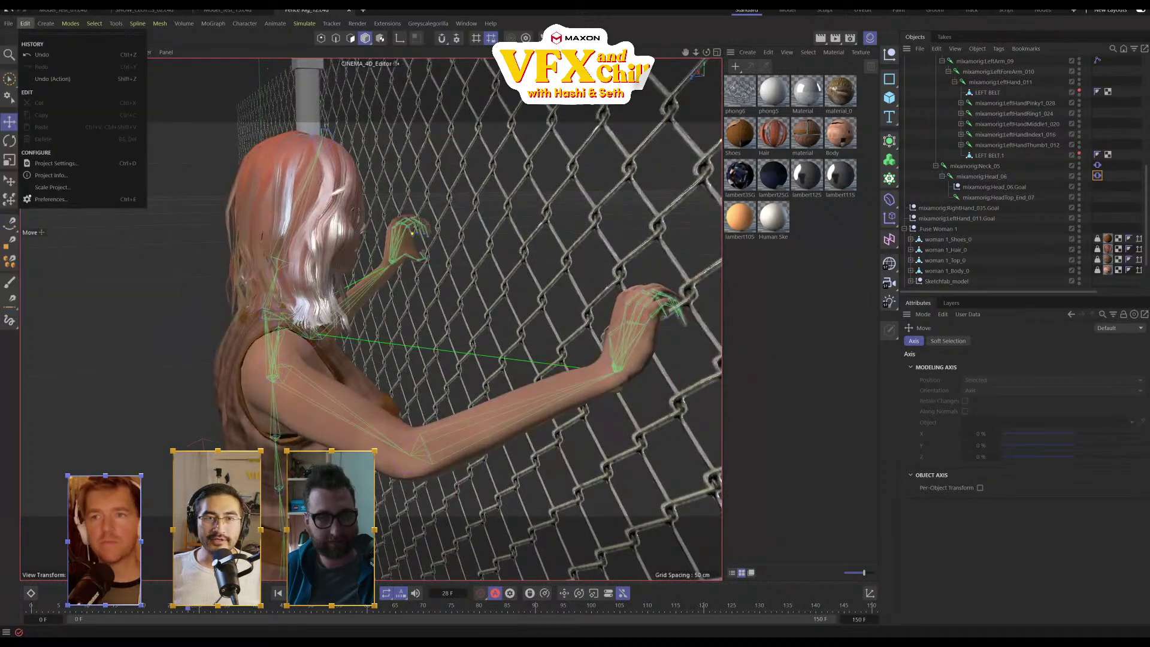
left_click(51, 199)
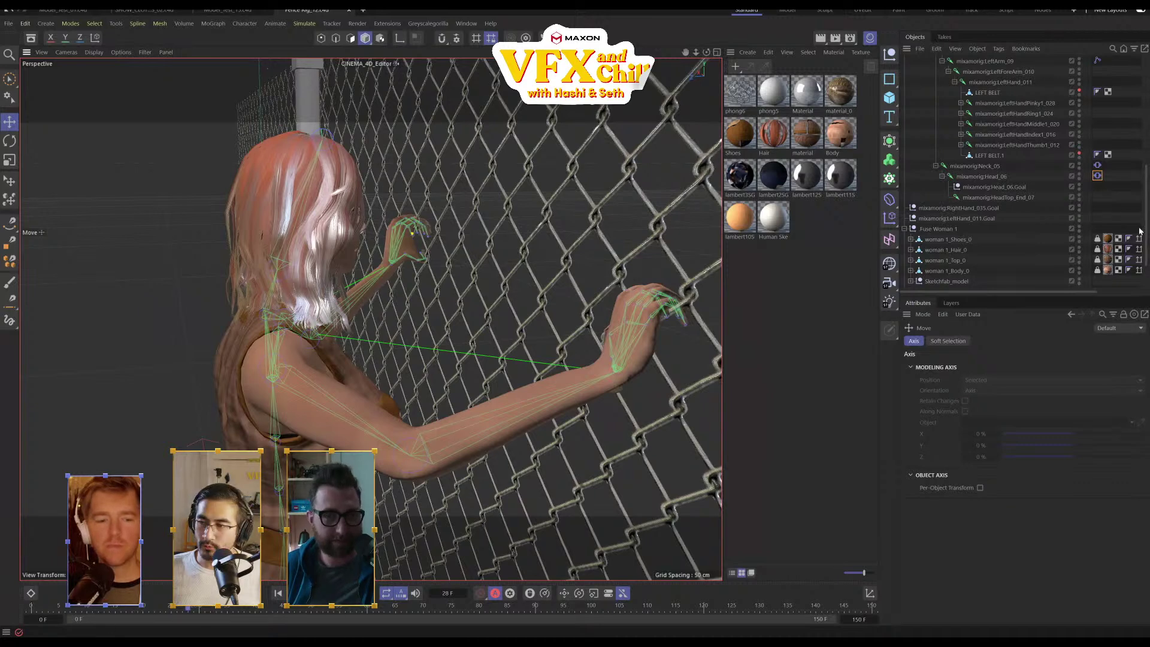
Collapse the RIG hierarchy in the object list and move the animation to frame 50
scroll(922, 190, "up", 5)
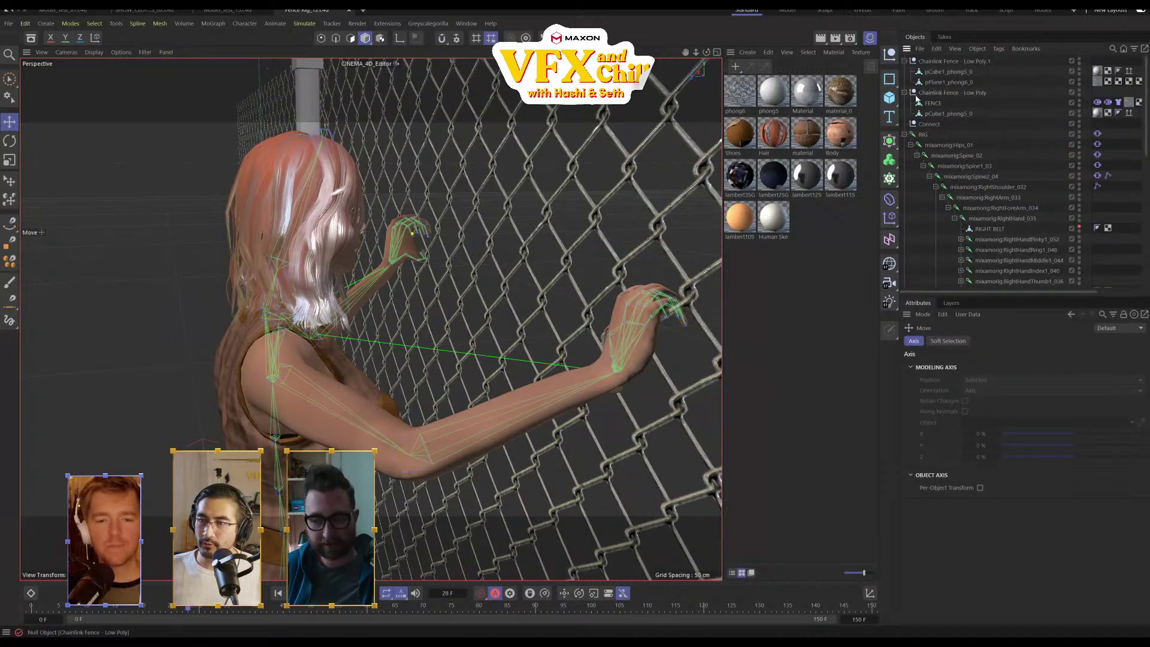
left_click(906, 135)
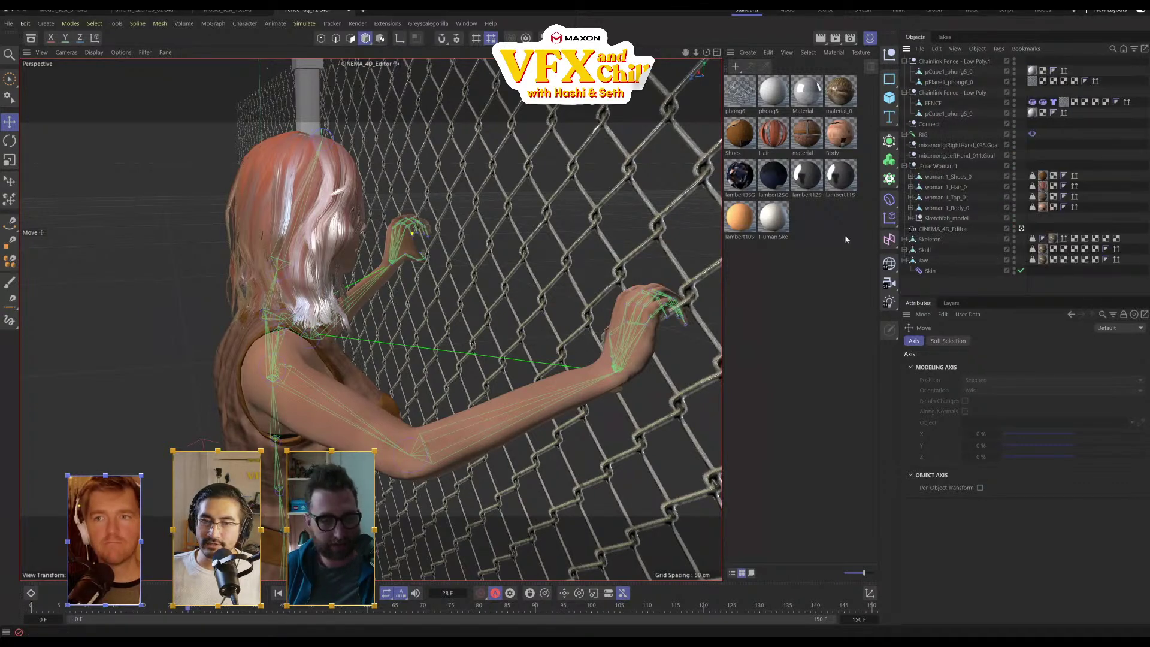
scroll(371, 383, "down", 5)
left_click_drag(371, 383, 448, 340, "alt")
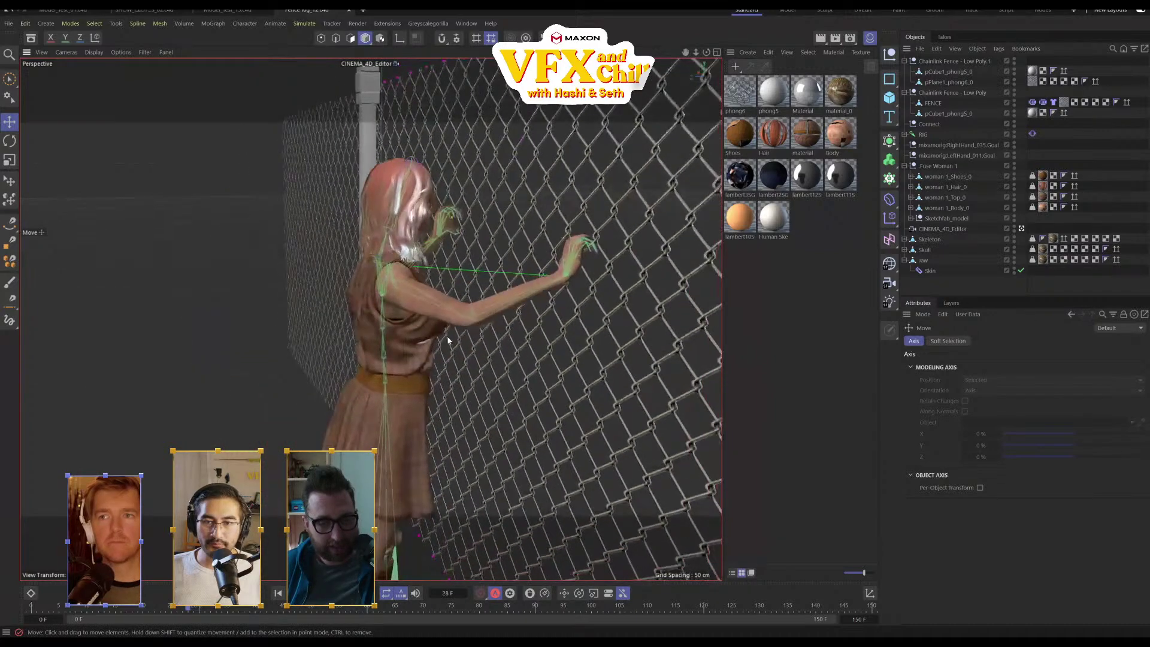
left_click_drag(52, 604, 311, 612)
left_click_drag(523, 290, 486, 337, "alt")
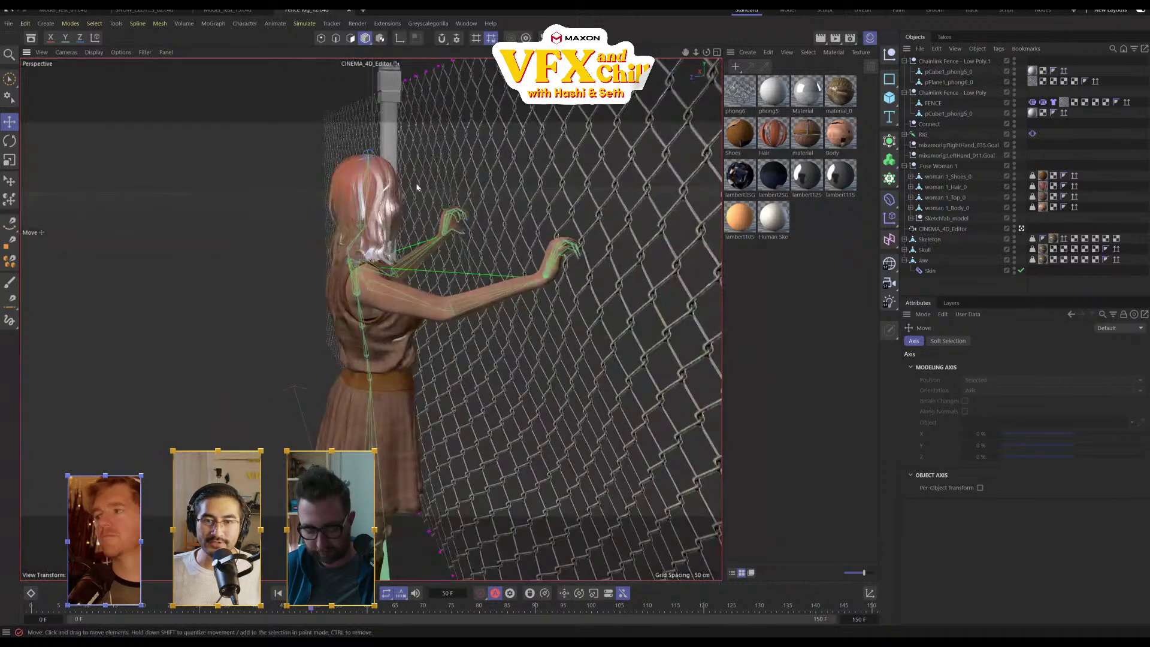
Save the scene as a new file named T2_01
left_click(9, 23)
left_click(67, 175)
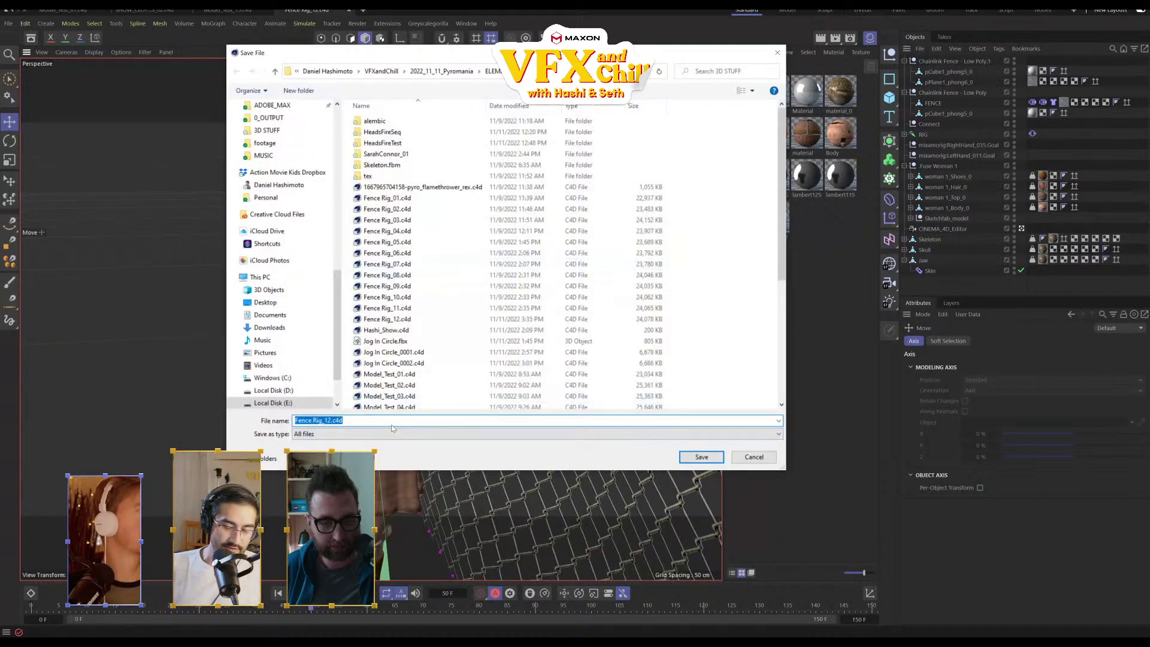
type("T")
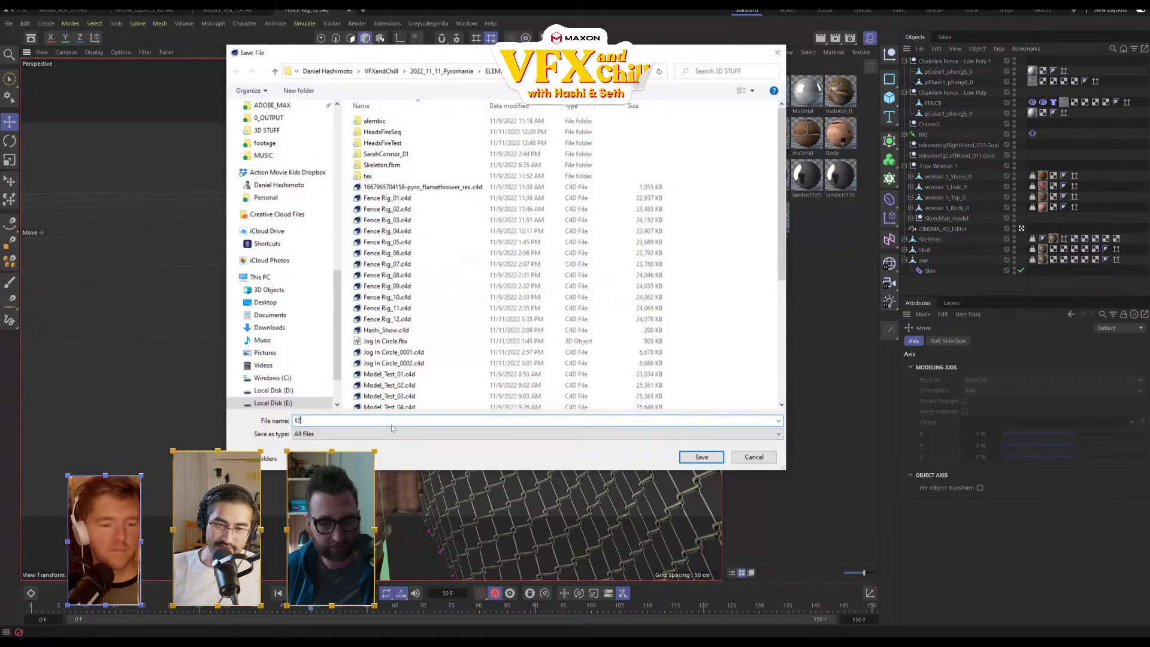
type("2")
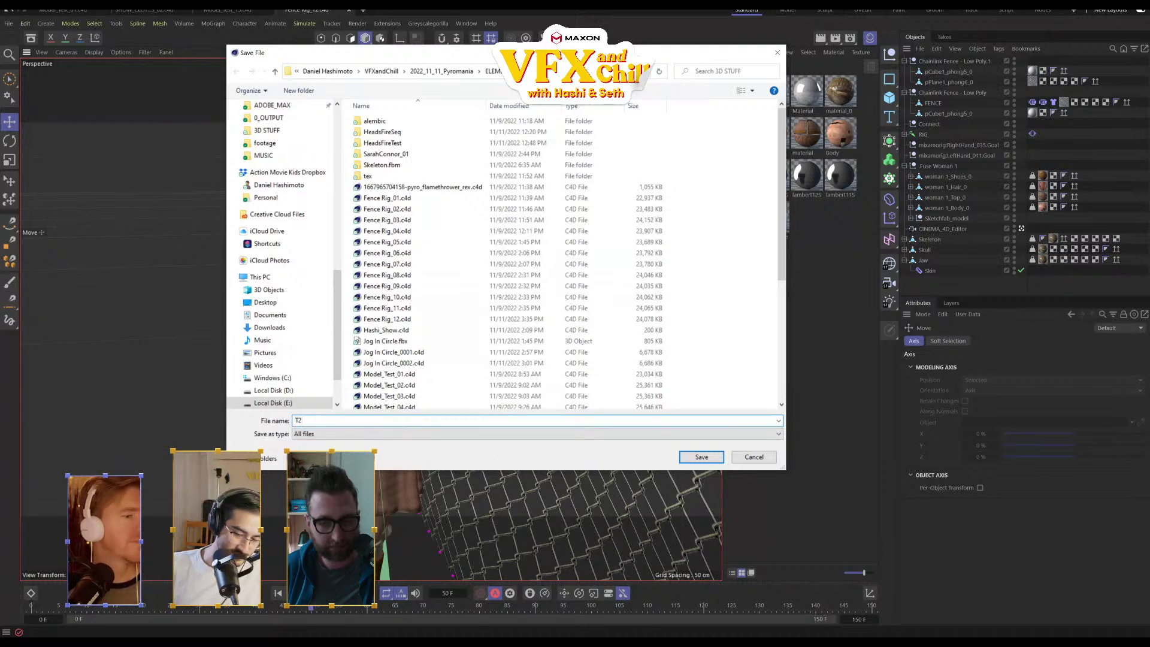
type("_01")
key("Return")
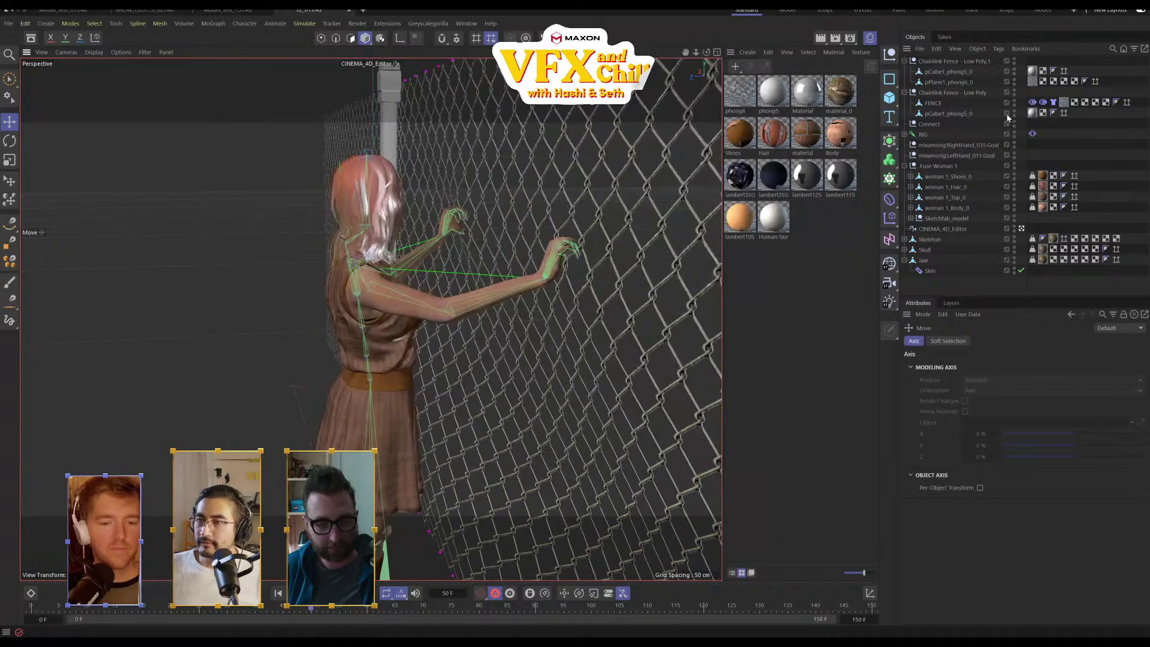
Add a cube, thin it along Z to about 50 cm, and place it upright on the far side of the fence facing the woman
left_click(946, 83)
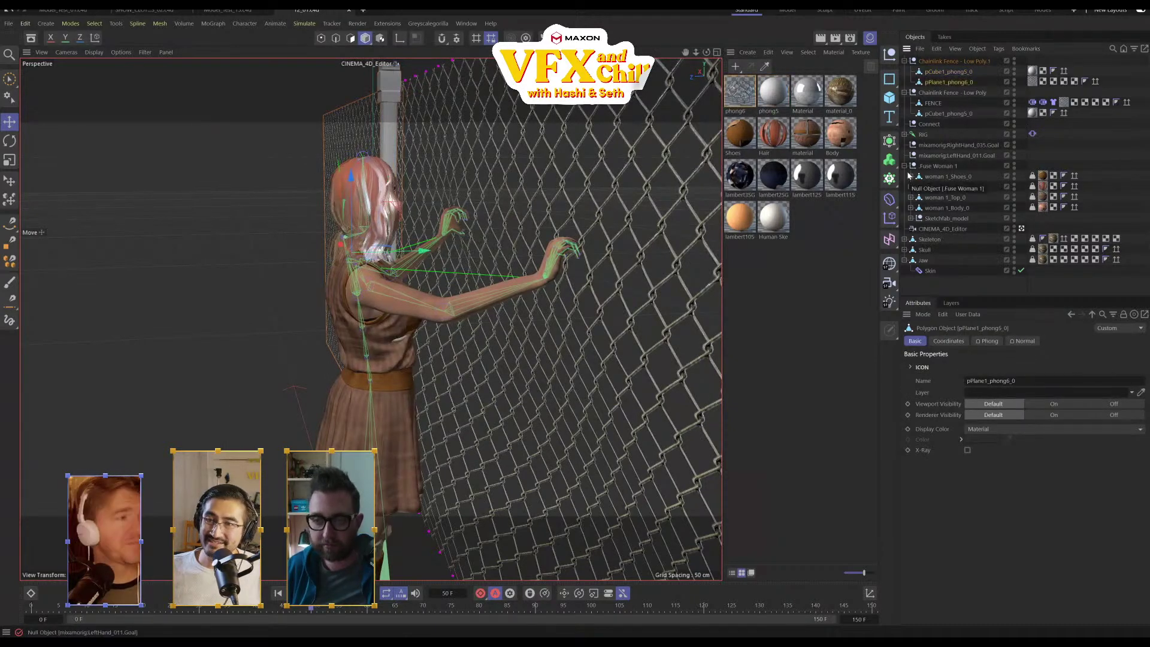
scroll(501, 229, "down", 3)
left_click_drag(501, 229, 398, 238, "alt")
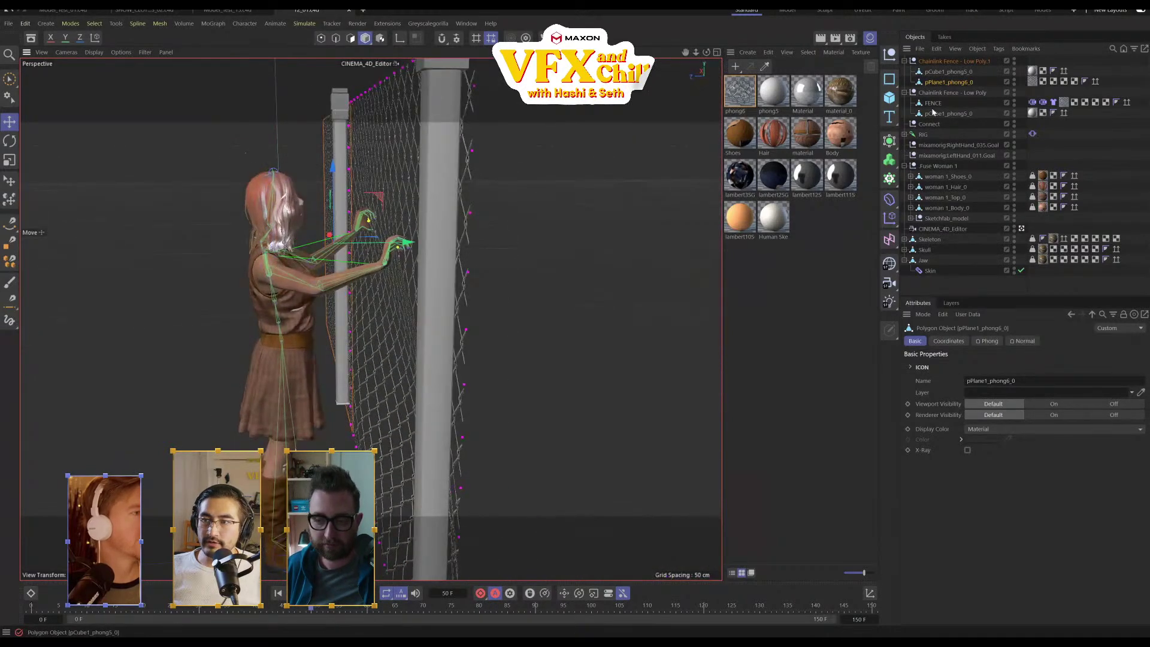
left_click(890, 99)
scroll(215, 402, "down", 4)
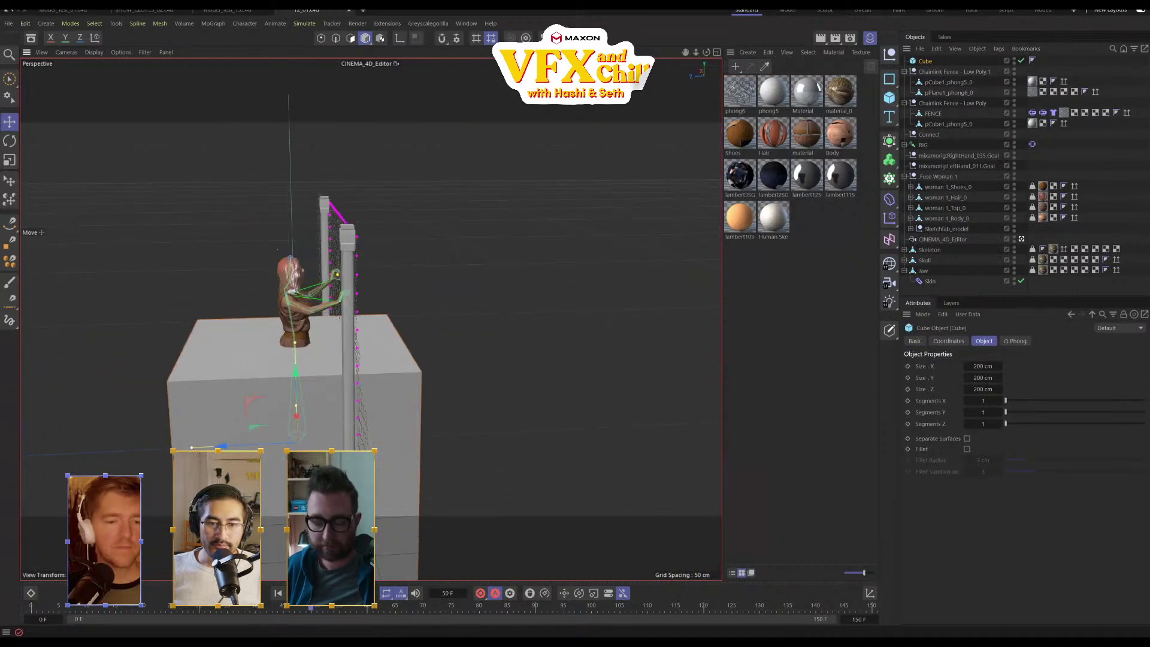
left_click_drag(192, 448, 272, 444)
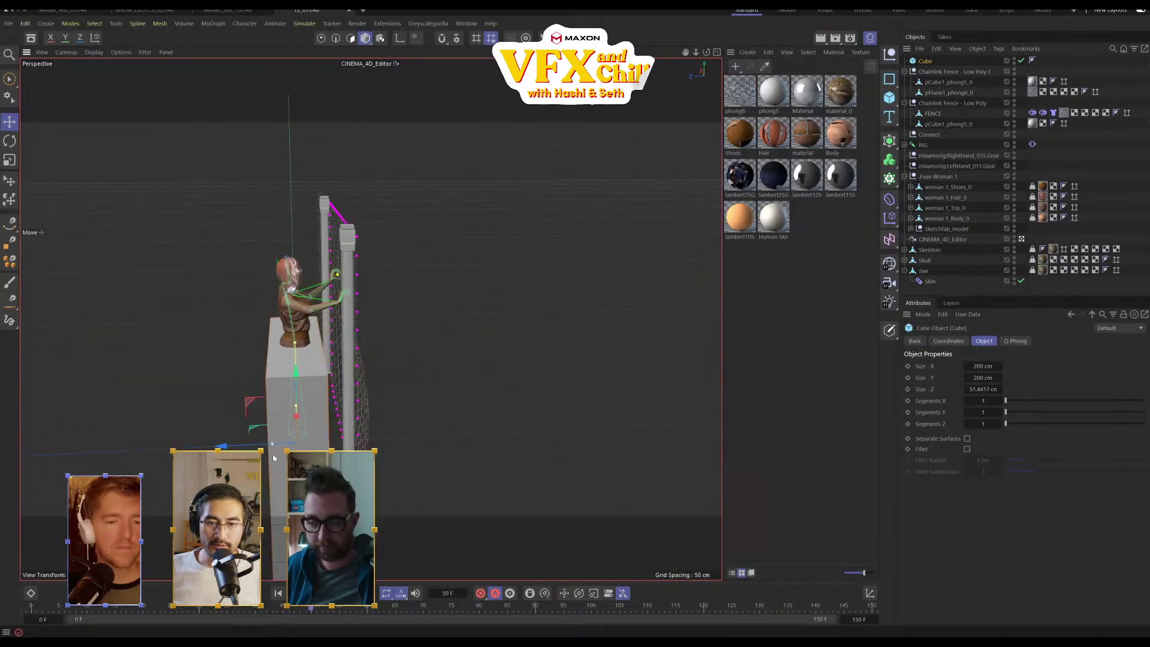
left_click(9, 121)
left_click_drag(309, 386, 434, 306)
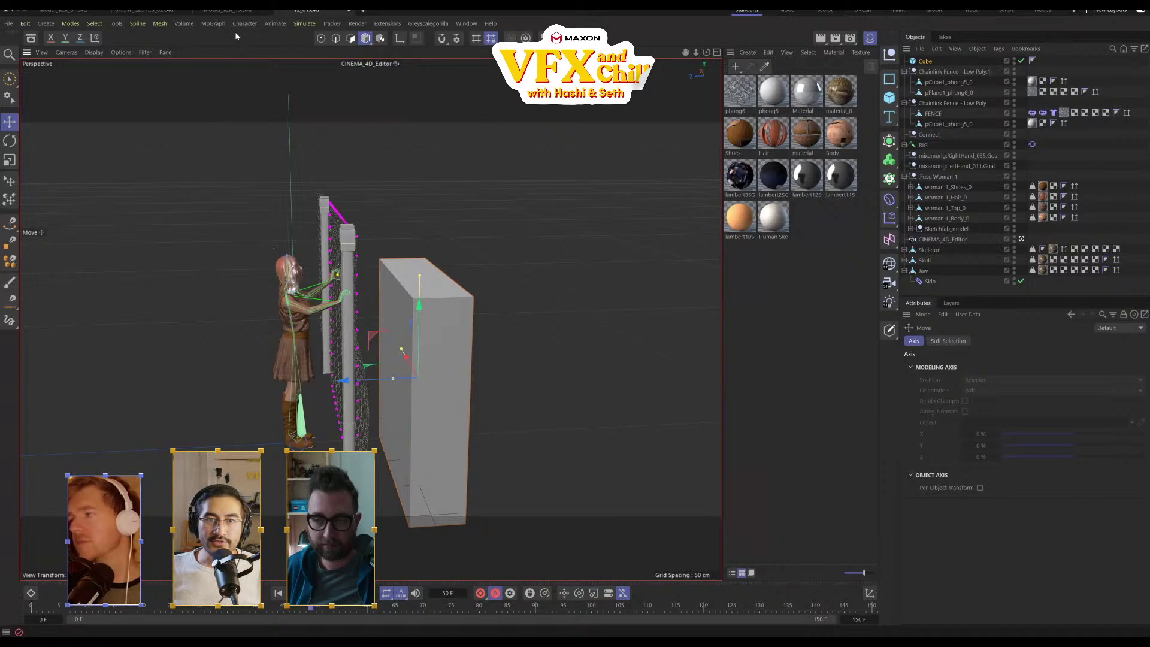
Add a Wind force and position it behind the cube, raised to about the cube's mid-height and blowing toward the fence
left_click(299, 24)
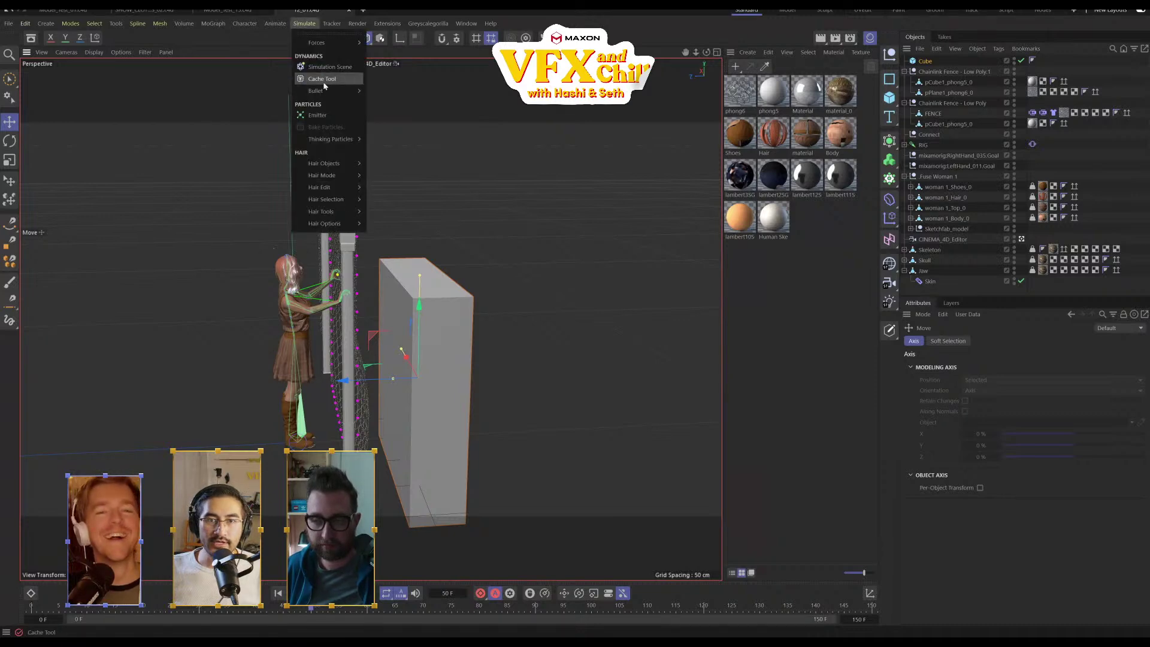
mouse_move(344, 47)
left_click(385, 140)
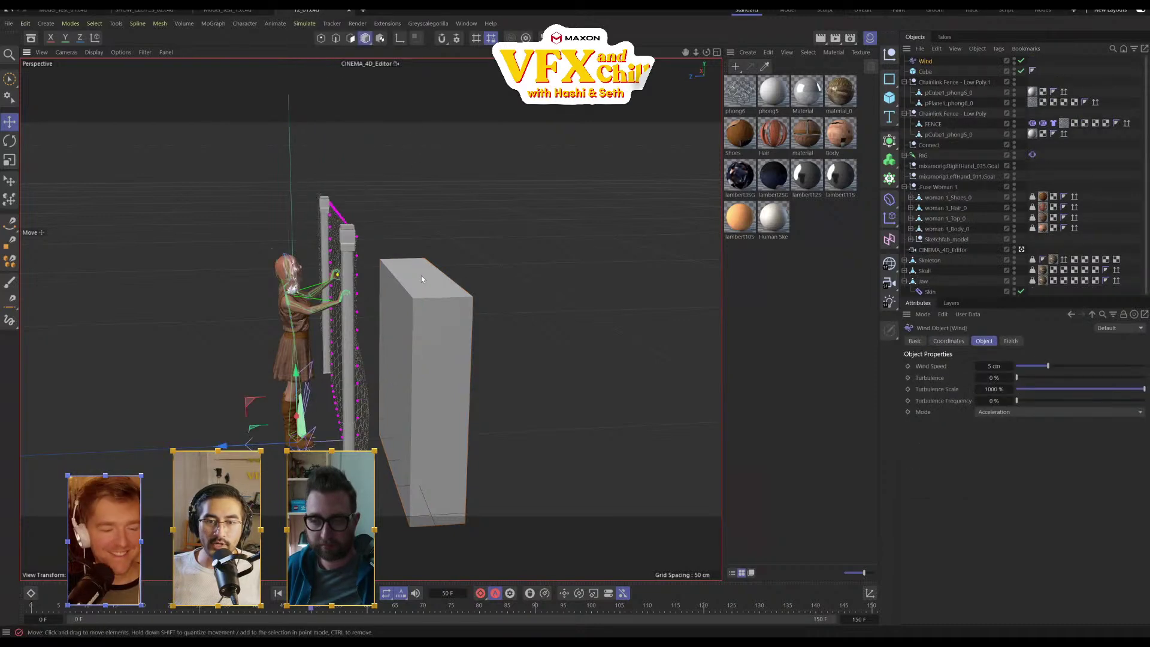
left_click_drag(222, 447, 422, 436)
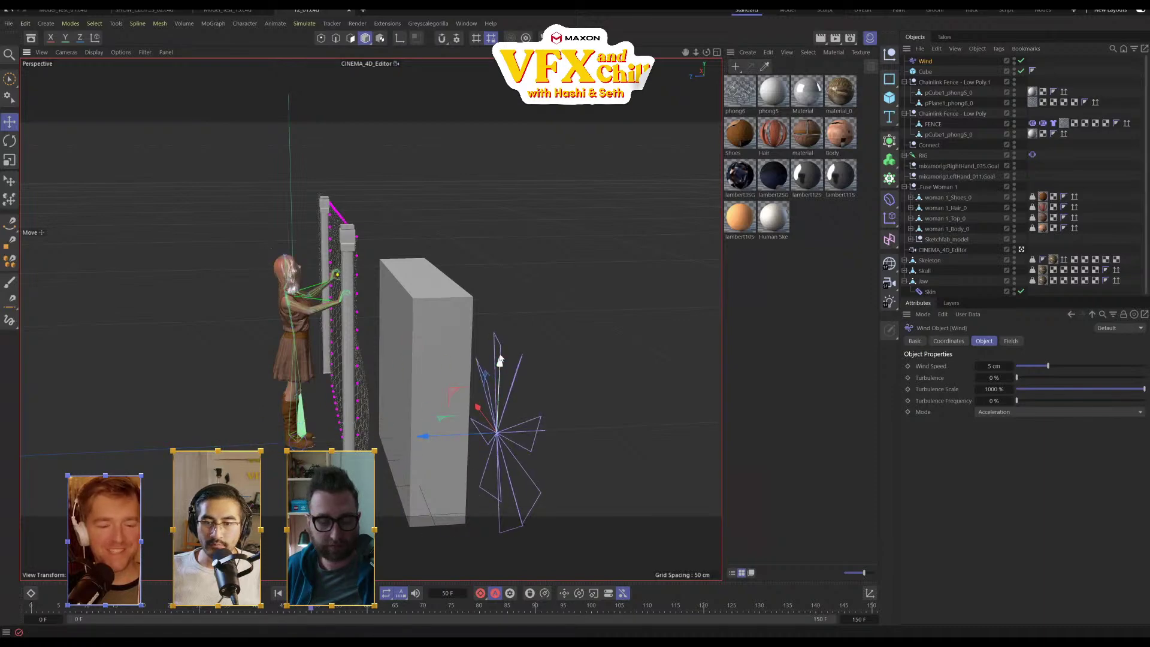
left_click_drag(501, 360, 506, 245)
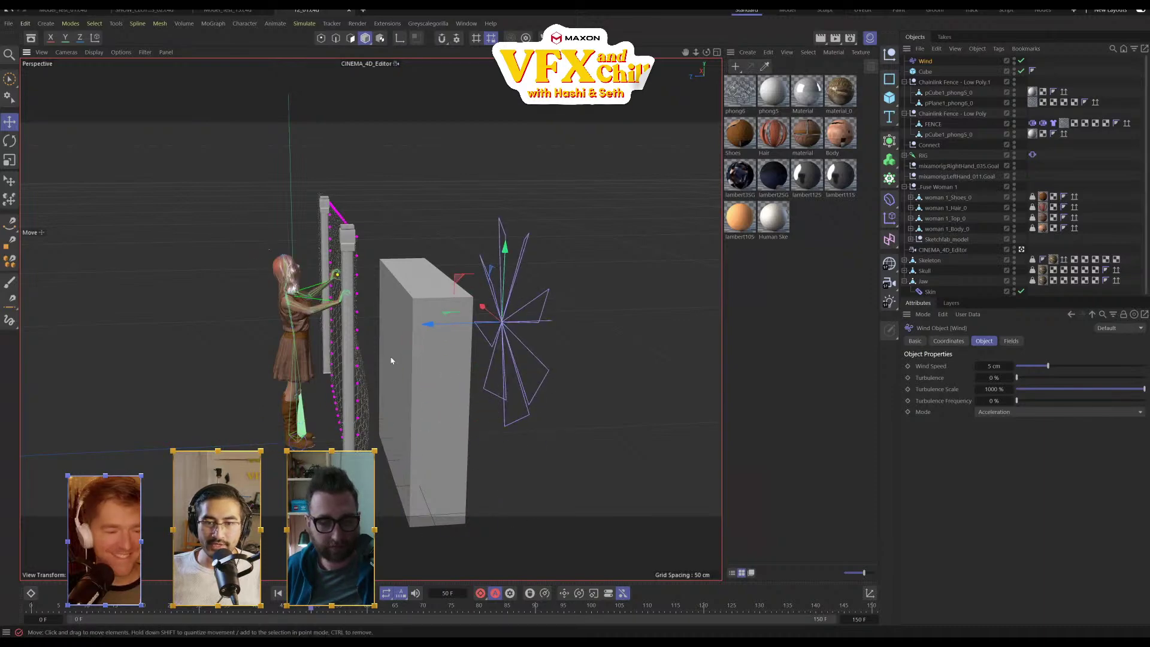
left_click_drag(419, 360, 243, 279, "alt")
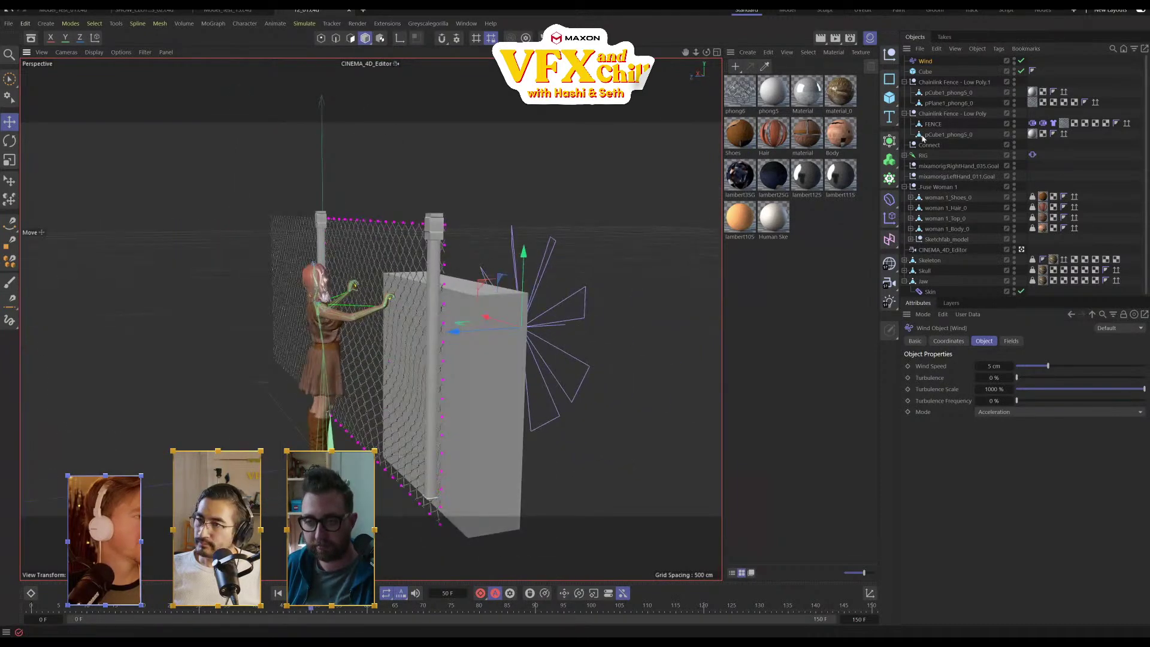
Inspect the forces affecting the FENCE object's Cloth tag and set the Wind object's speed to 1000 cm
left_click(1054, 123)
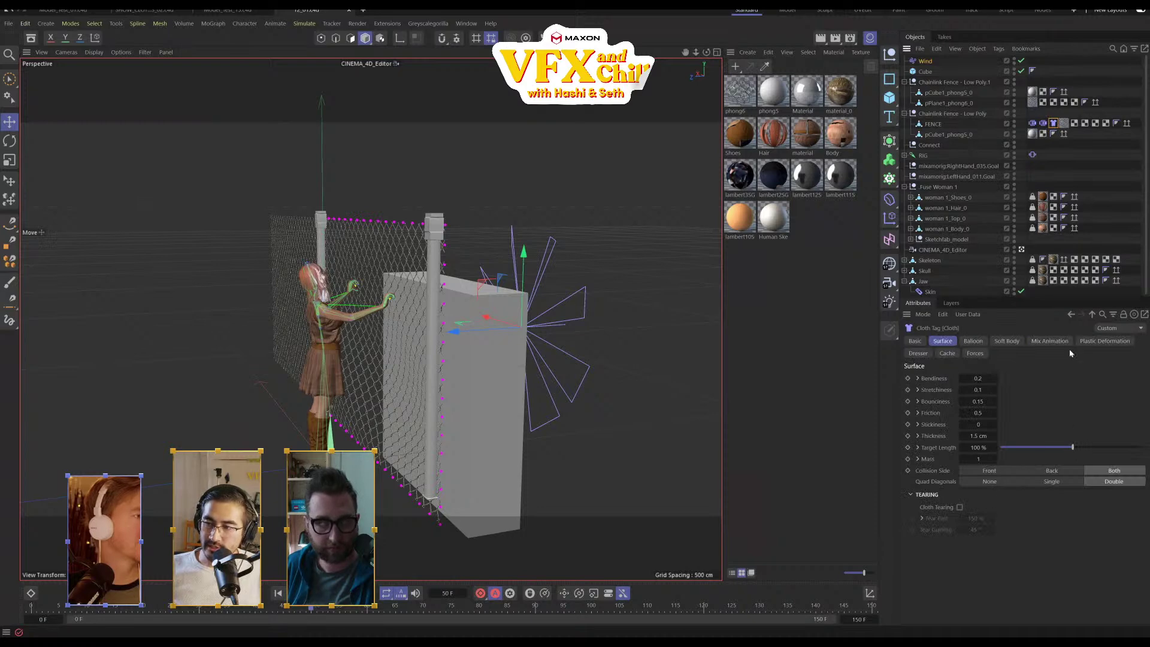
left_click(975, 354)
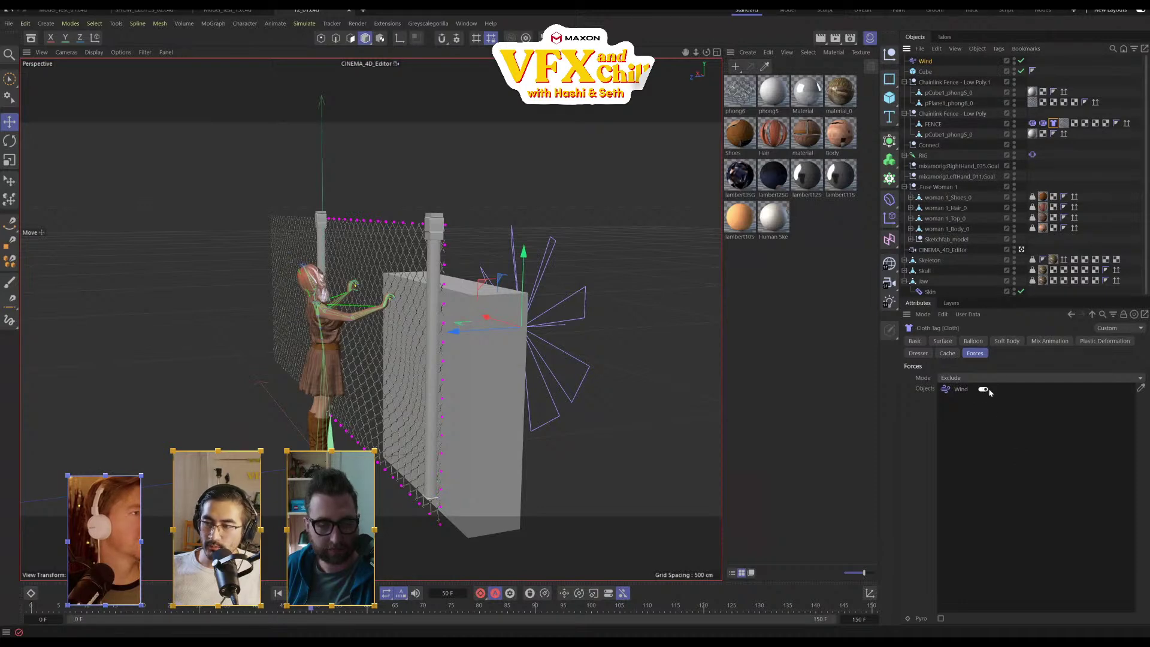
left_click(926, 61)
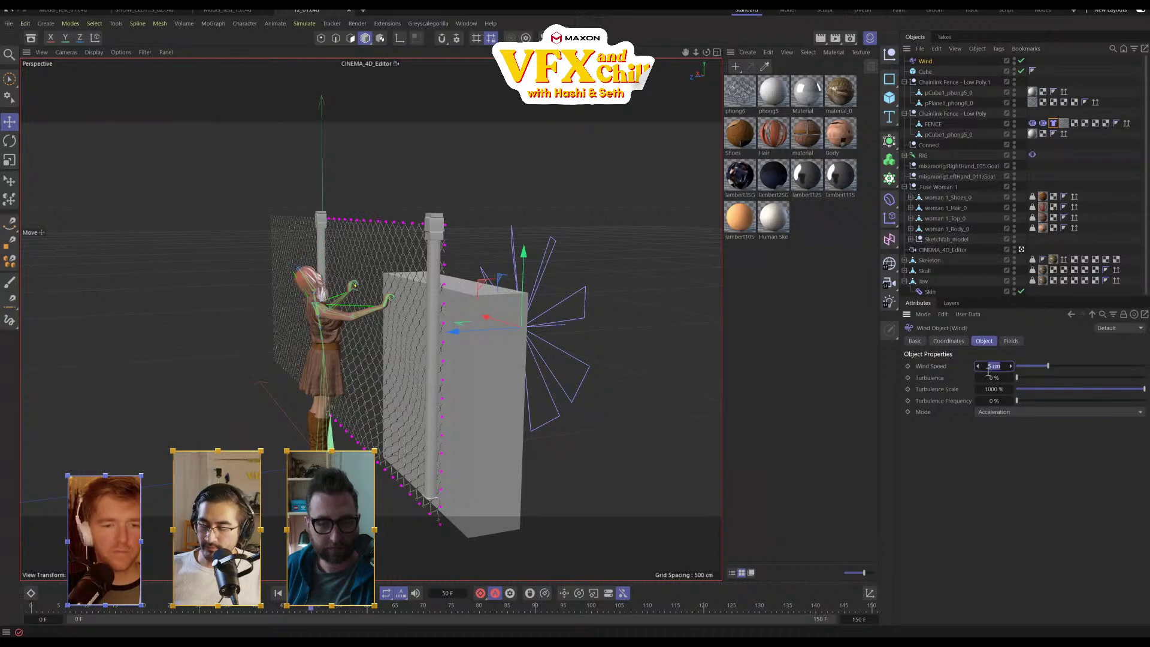
key("Return")
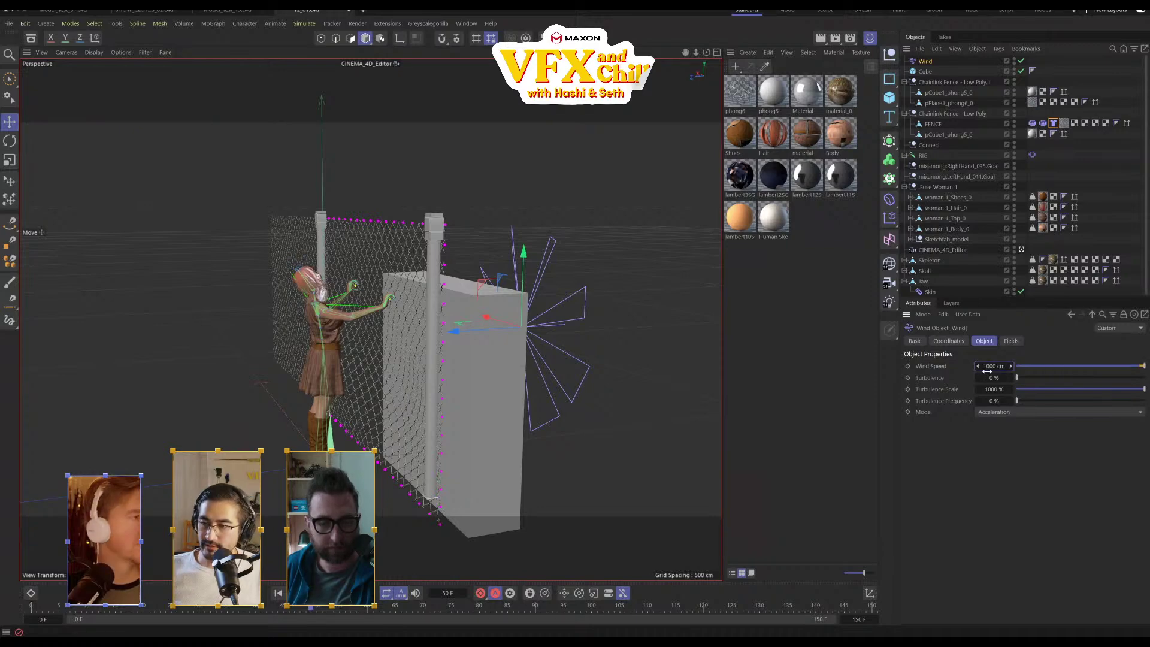
left_click_drag(585, 411, 430, 316, "alt")
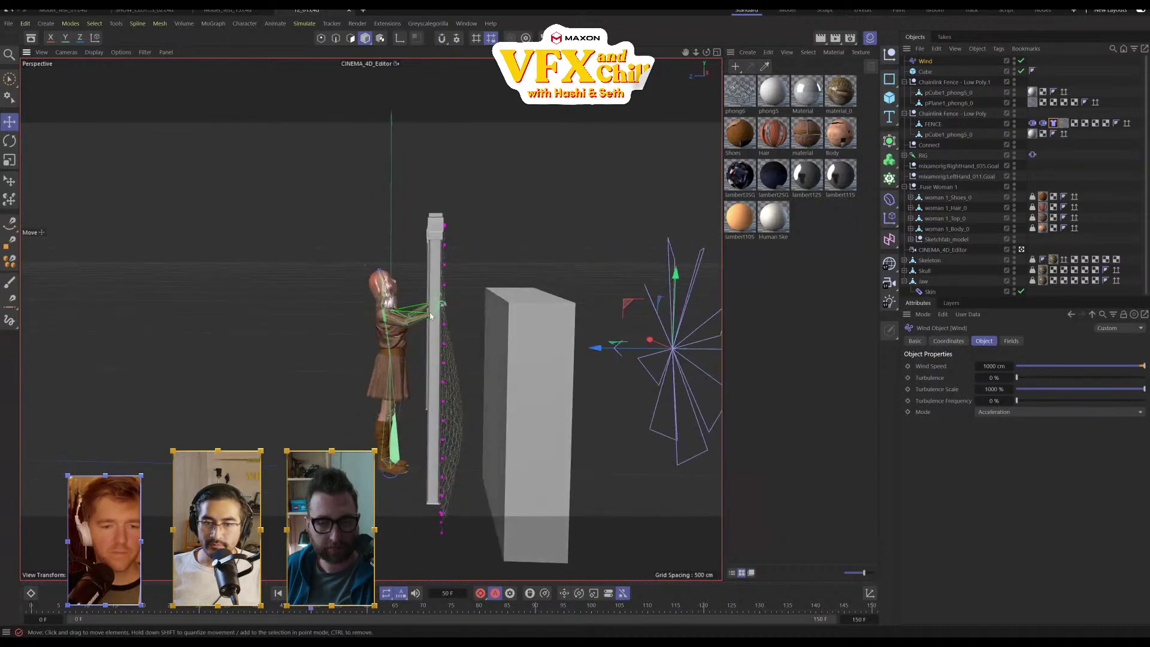
Deselect everything and collapse the two Chainlink Fence groups, the RIG and the woman's group in the object list
key("ctrl+shift+a")
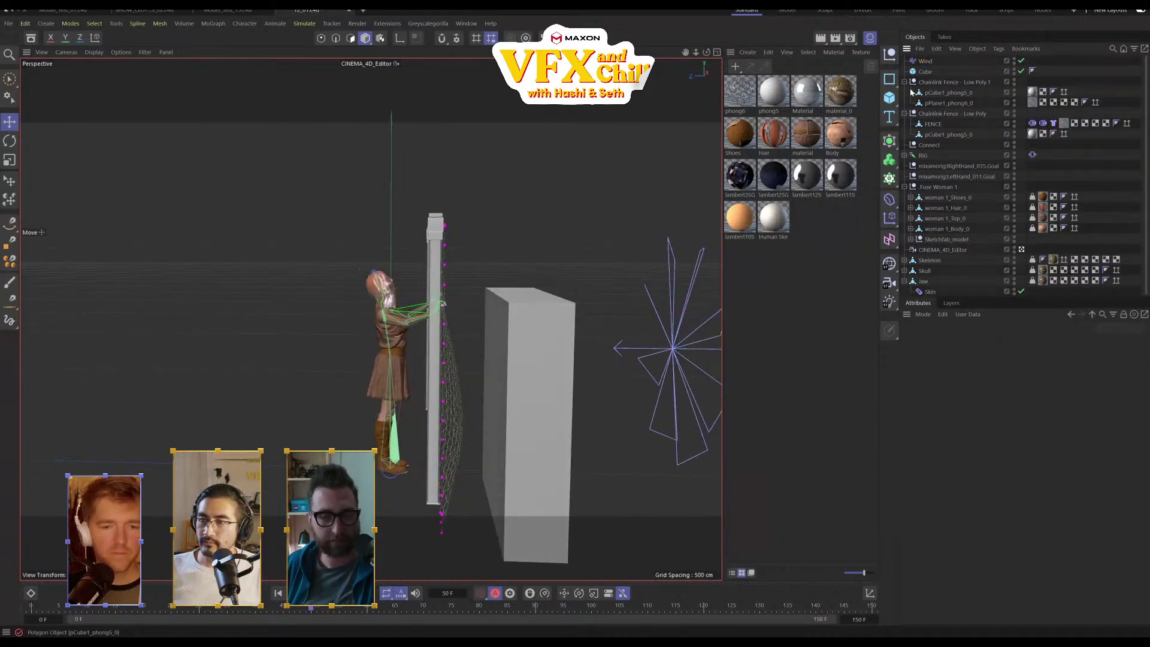
left_click(905, 82)
left_click(905, 92)
left_click(906, 113)
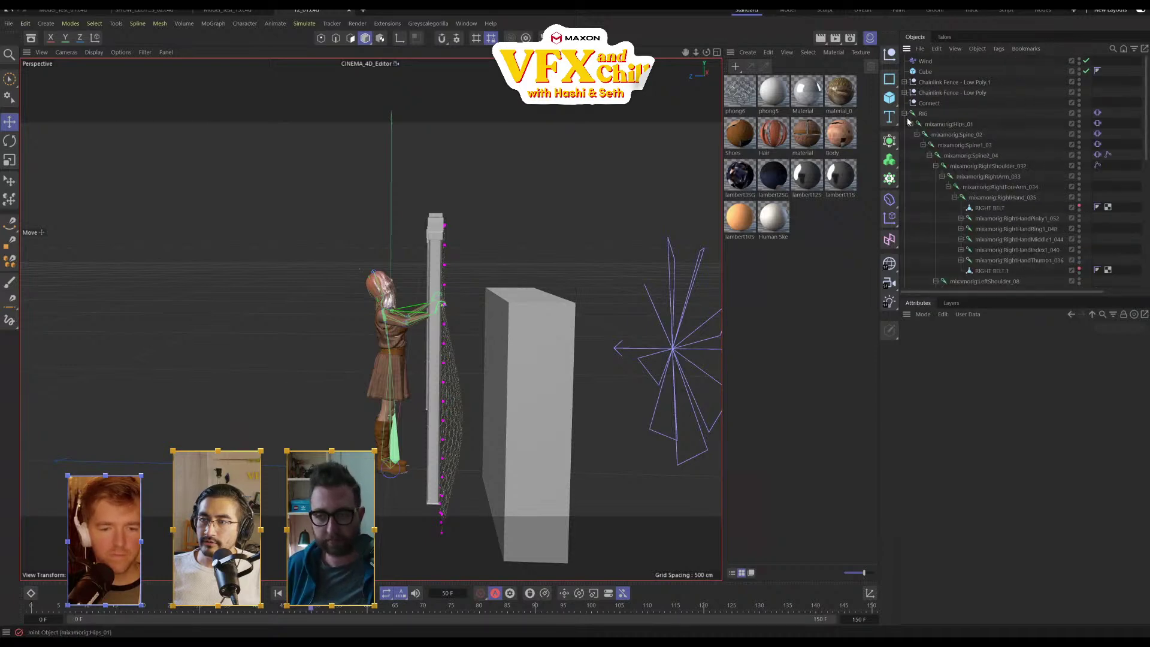
left_click(905, 114)
left_click(905, 145)
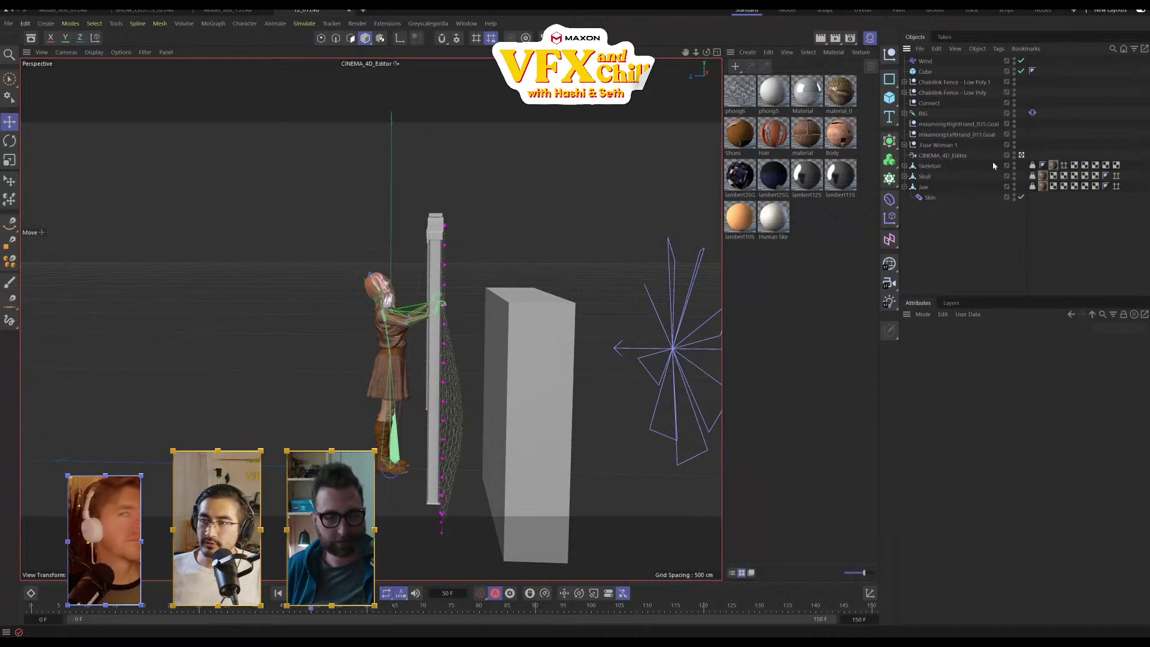
Add a Pyro simulation tag to the cube
left_click(925, 72)
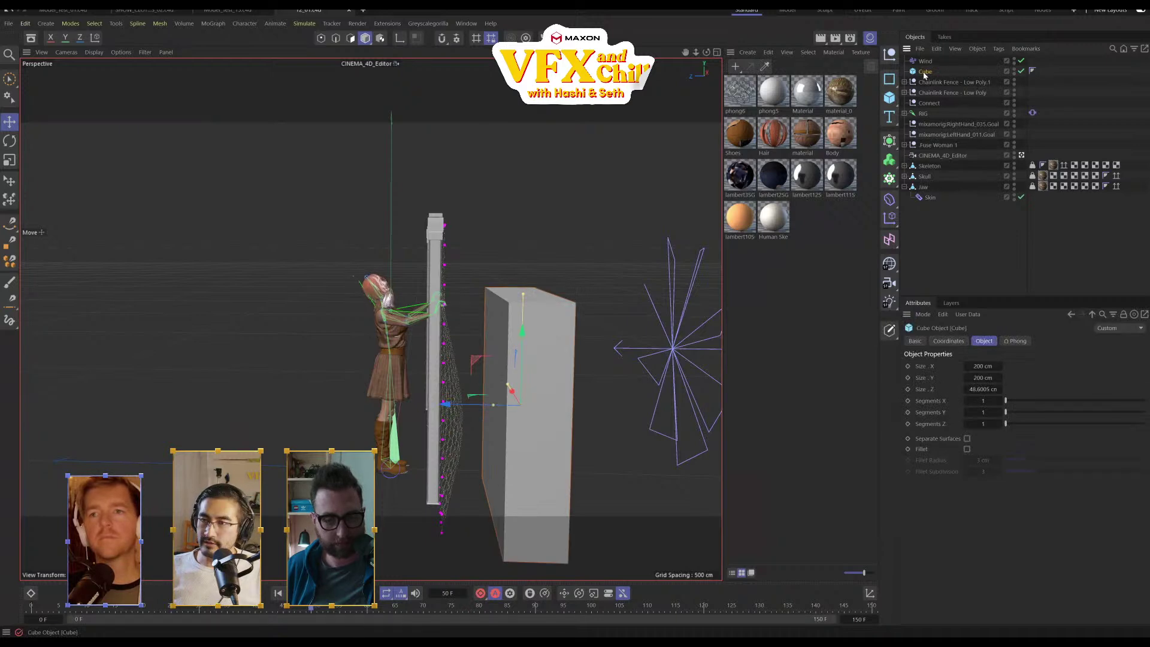
right_click(926, 73)
mouse_move(989, 226)
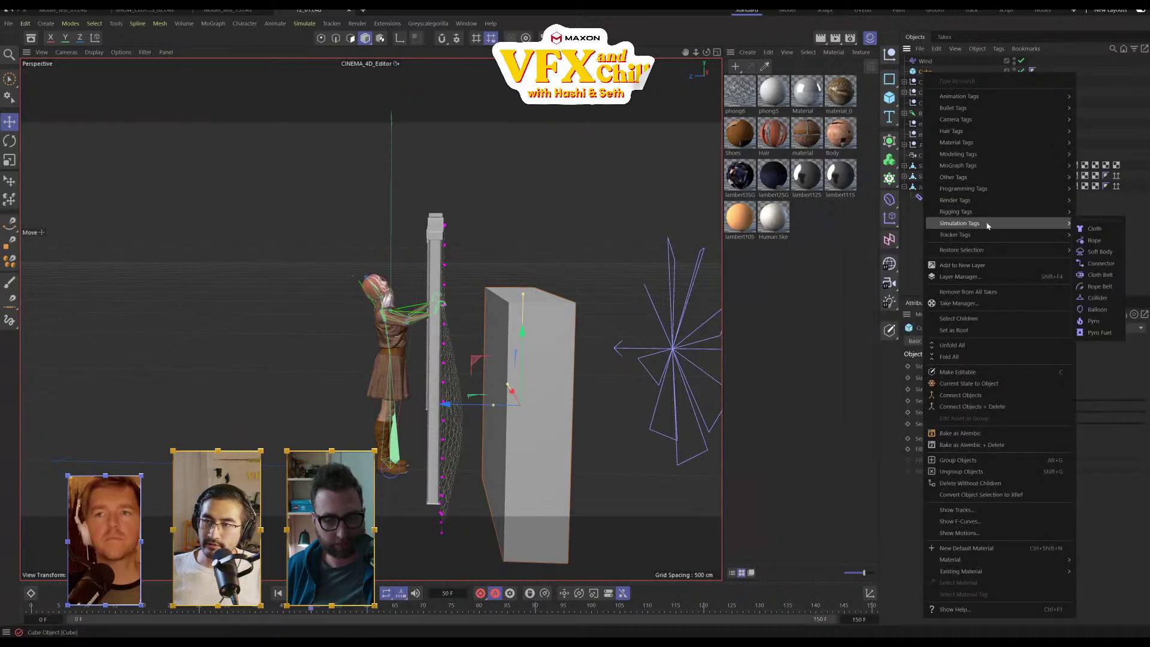
left_click(1095, 324)
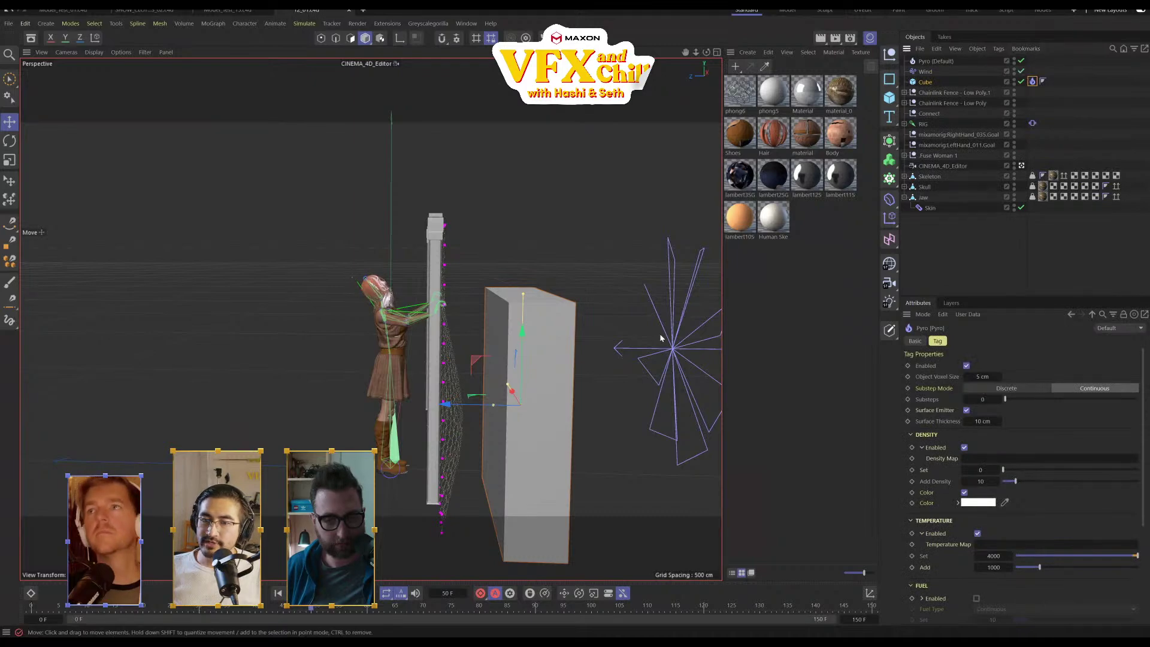
Select the Wind object and hide the cube in the viewport
left_click(674, 350)
middle_click_drag(674, 349, 433, 322, "alt")
left_click_drag(474, 302, 654, 306, "alt")
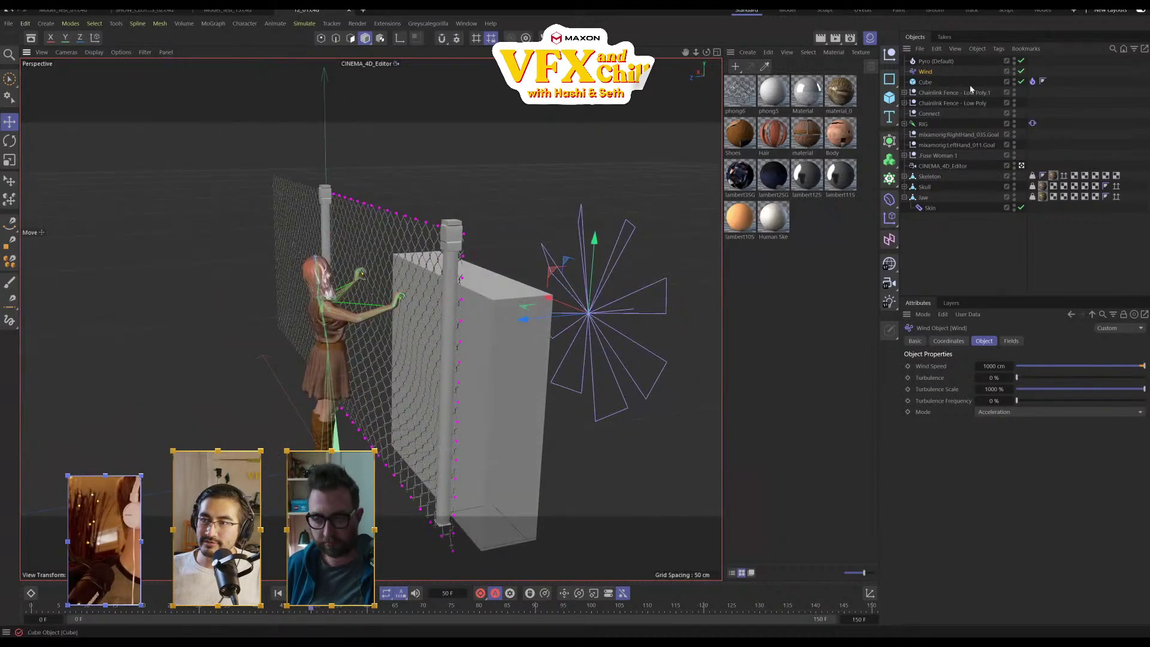
left_click(1014, 80)
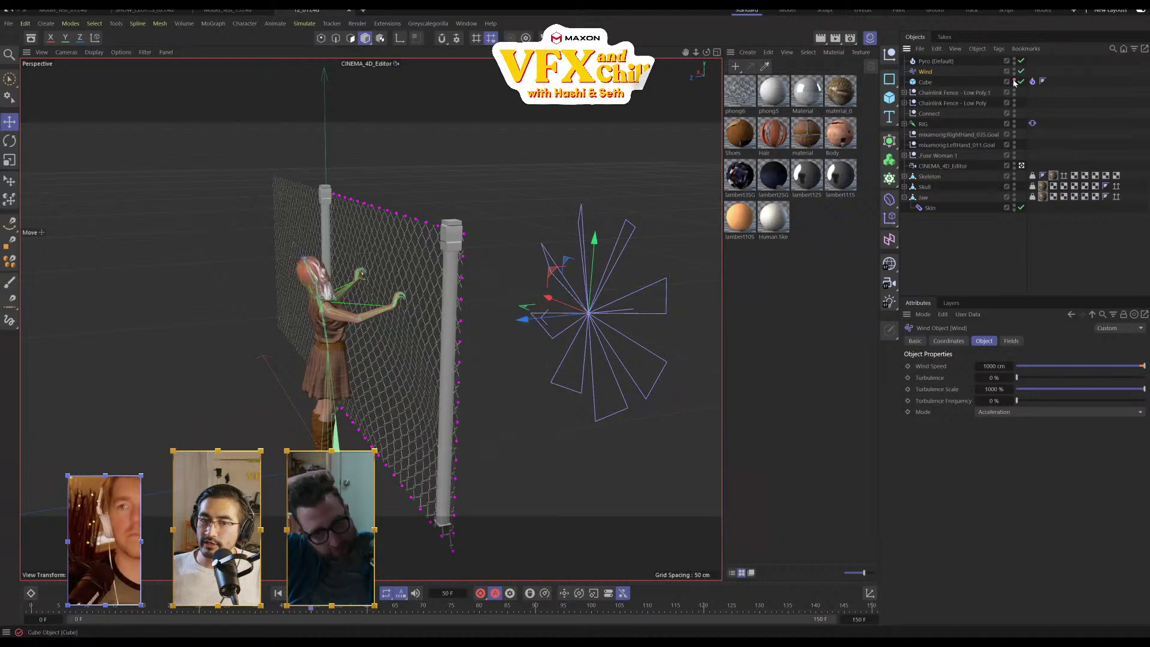
left_click_drag(461, 317, 489, 313, "alt")
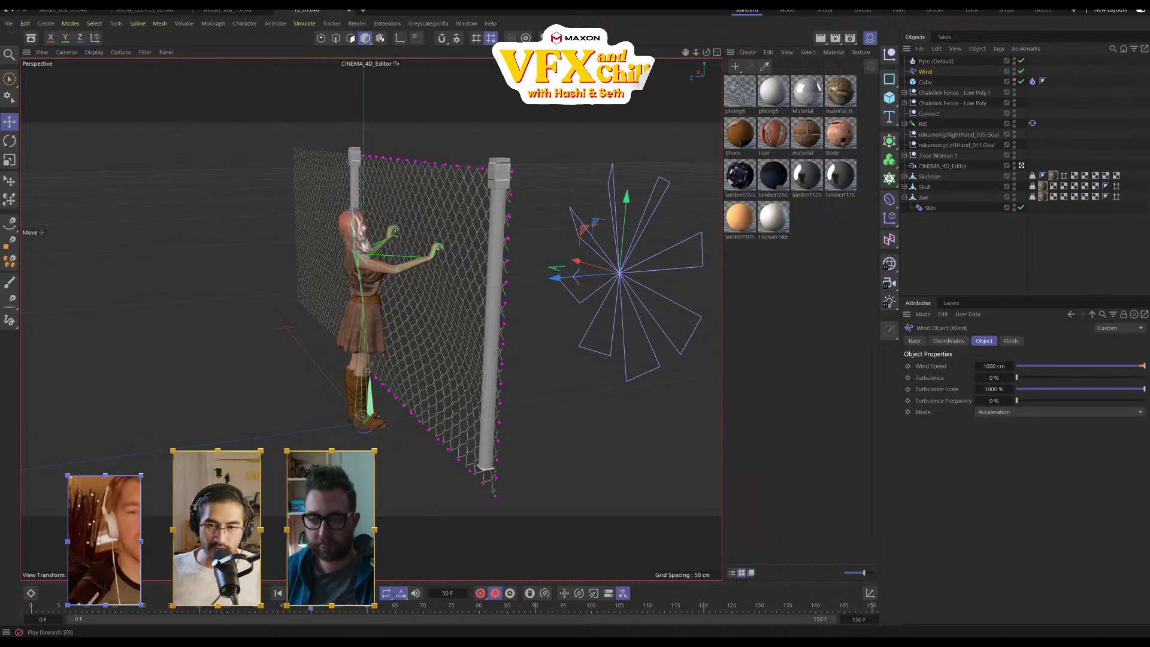
Play the simulation and examine from several angles how the wind-driven fire engulfs the fence and the woman
key("u")
key("l")
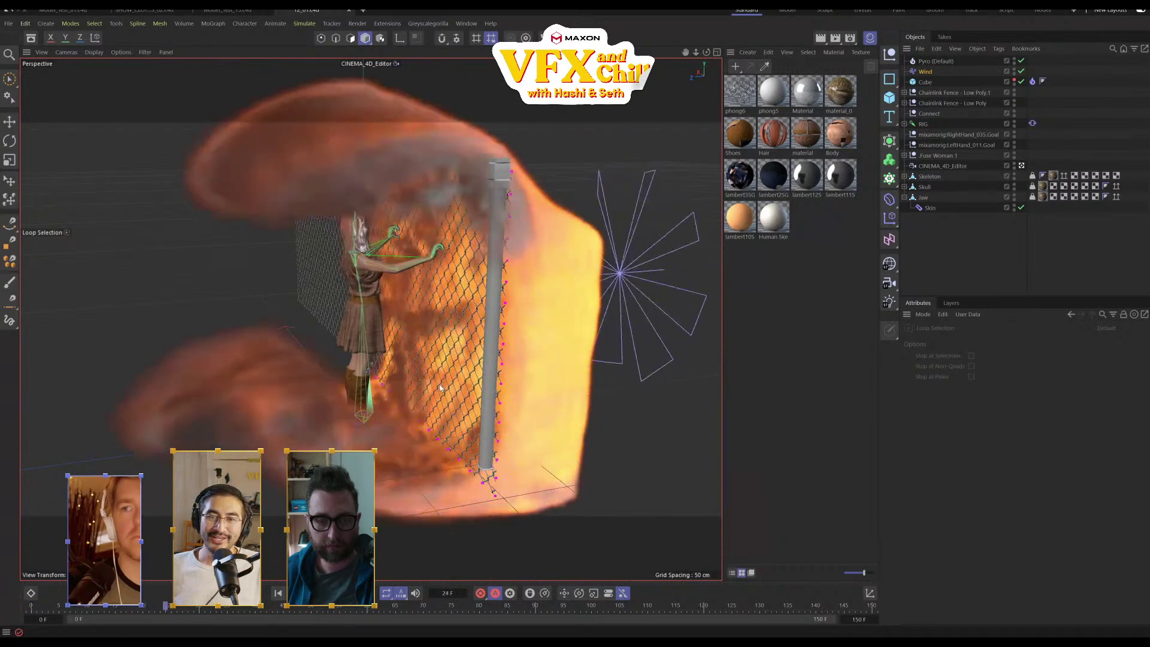
left_click_drag(437, 452, 538, 395, "alt")
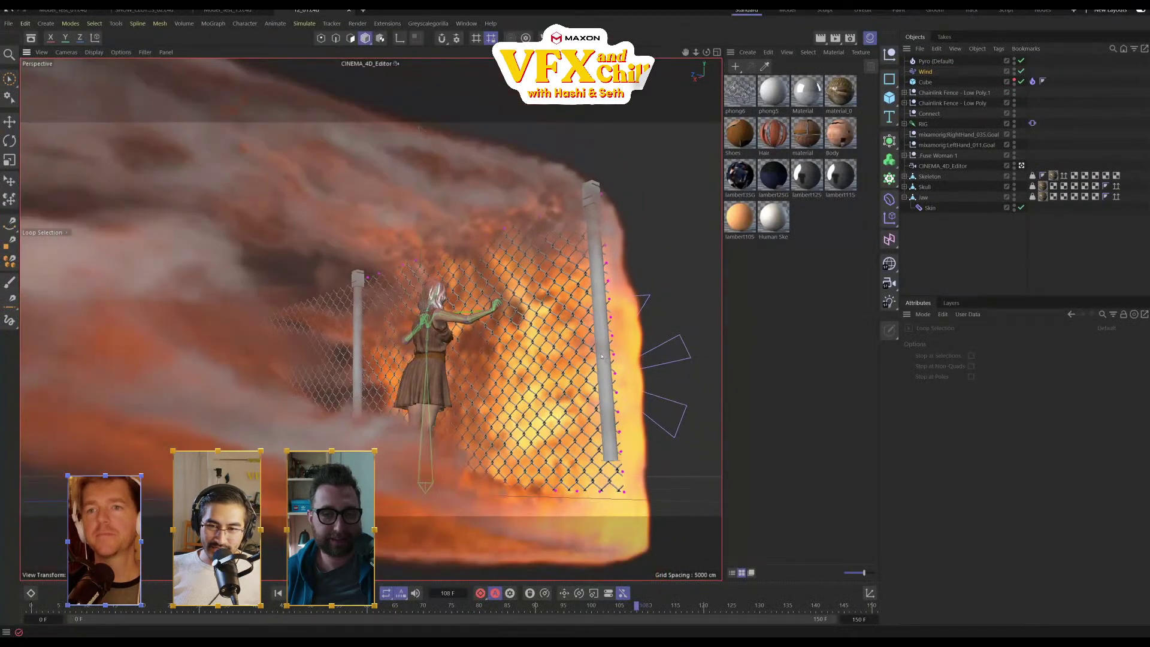
left_click_drag(519, 437, 451, 426, "alt")
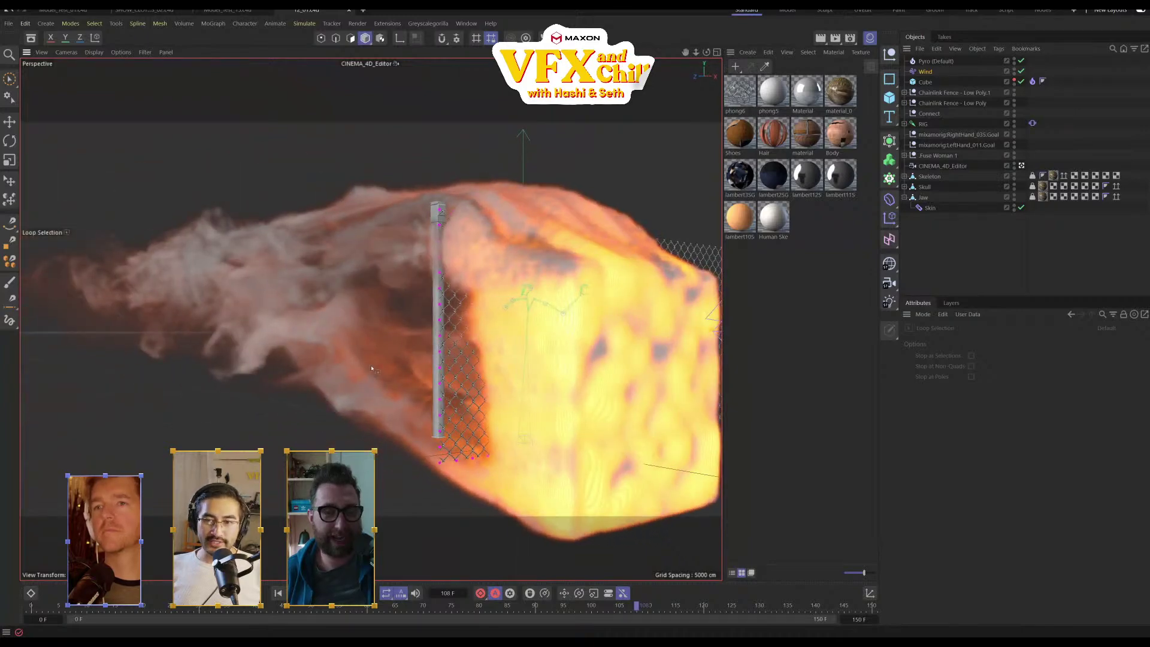
scroll(371, 368, "down", 3)
left_click_drag(252, 415, 505, 324, "alt")
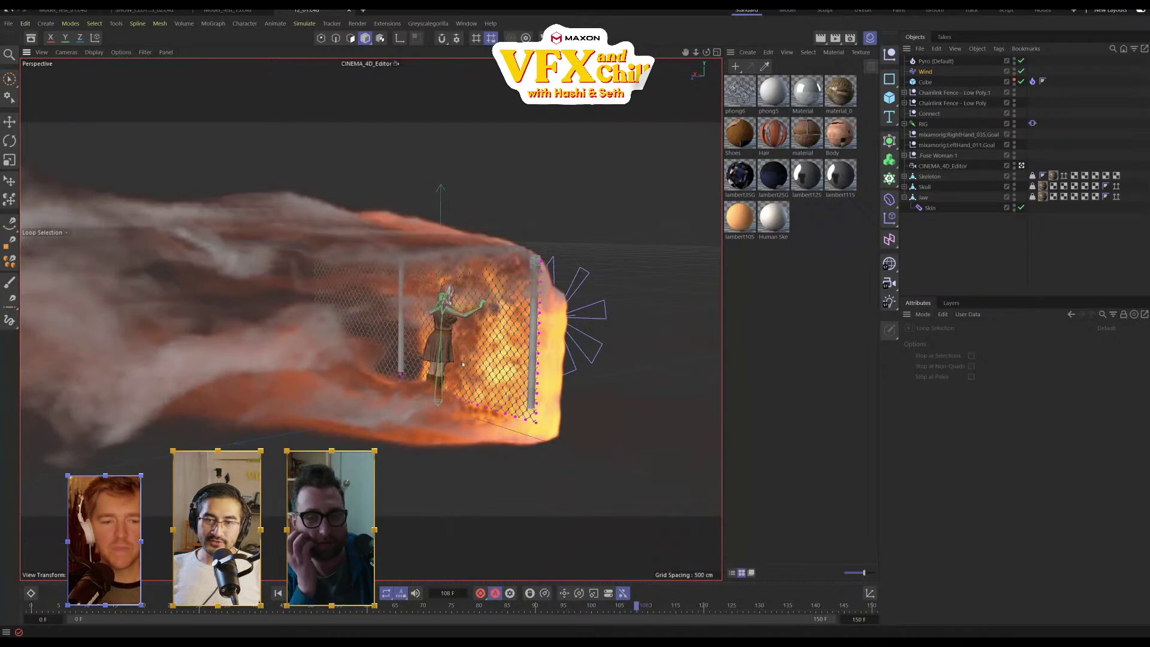
left_click_drag(463, 364, 495, 358, "alt")
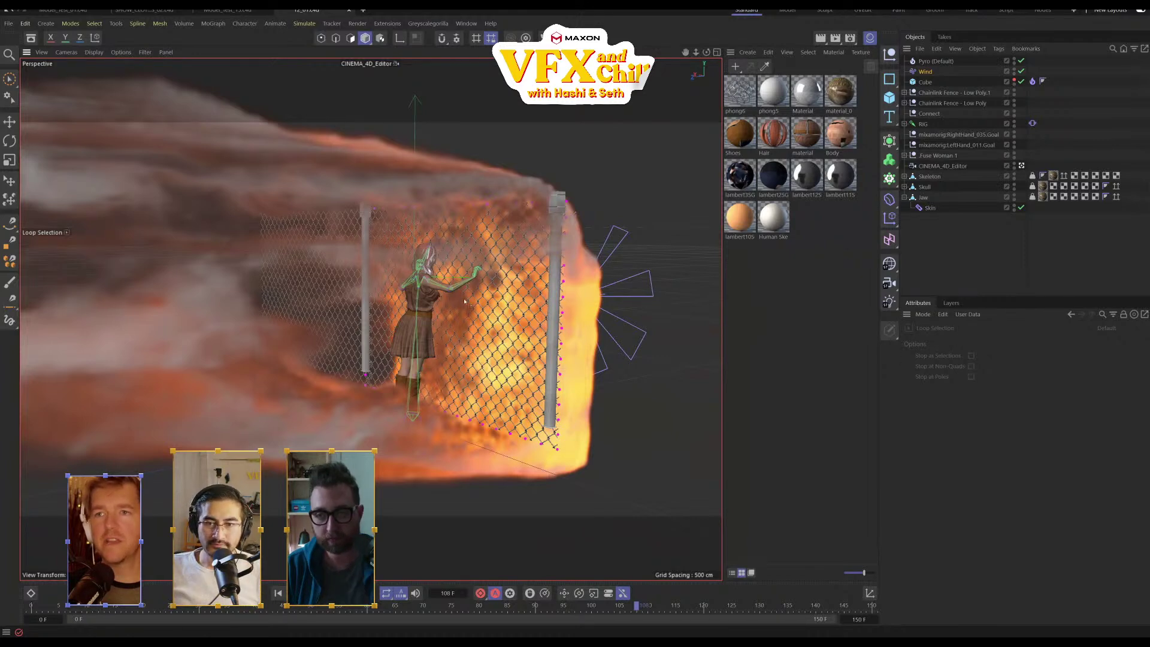
Return the animation to frame 0 and move the RIG hierarchy directly below the cube in the object list
left_click(35, 609)
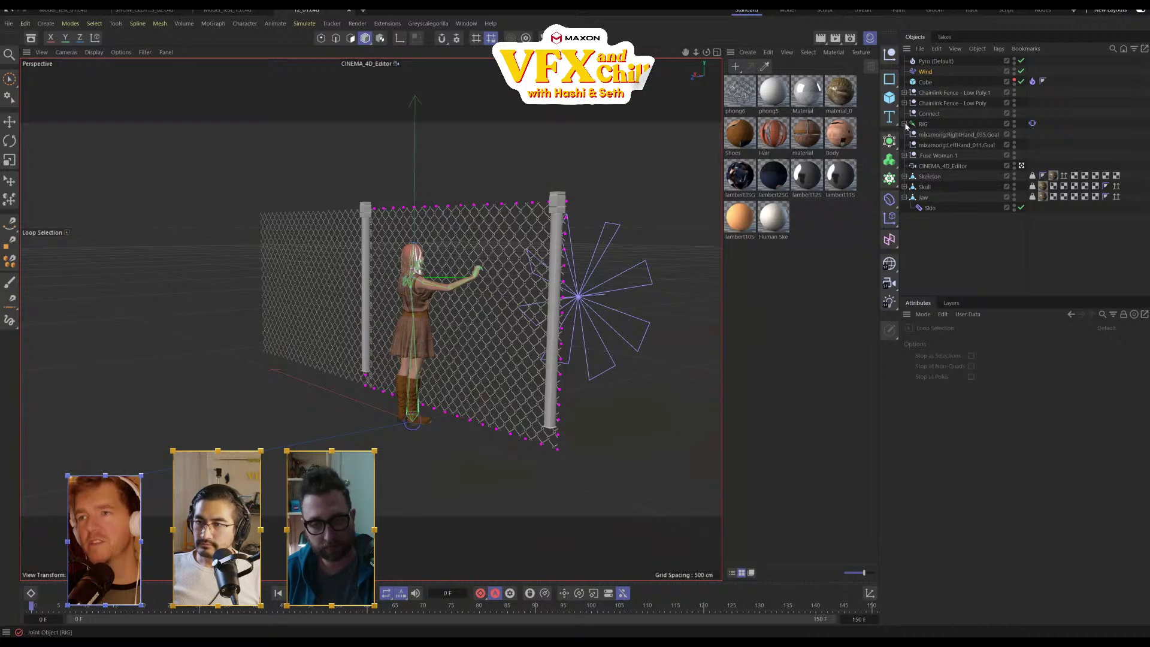
left_click_drag(923, 128, 940, 95)
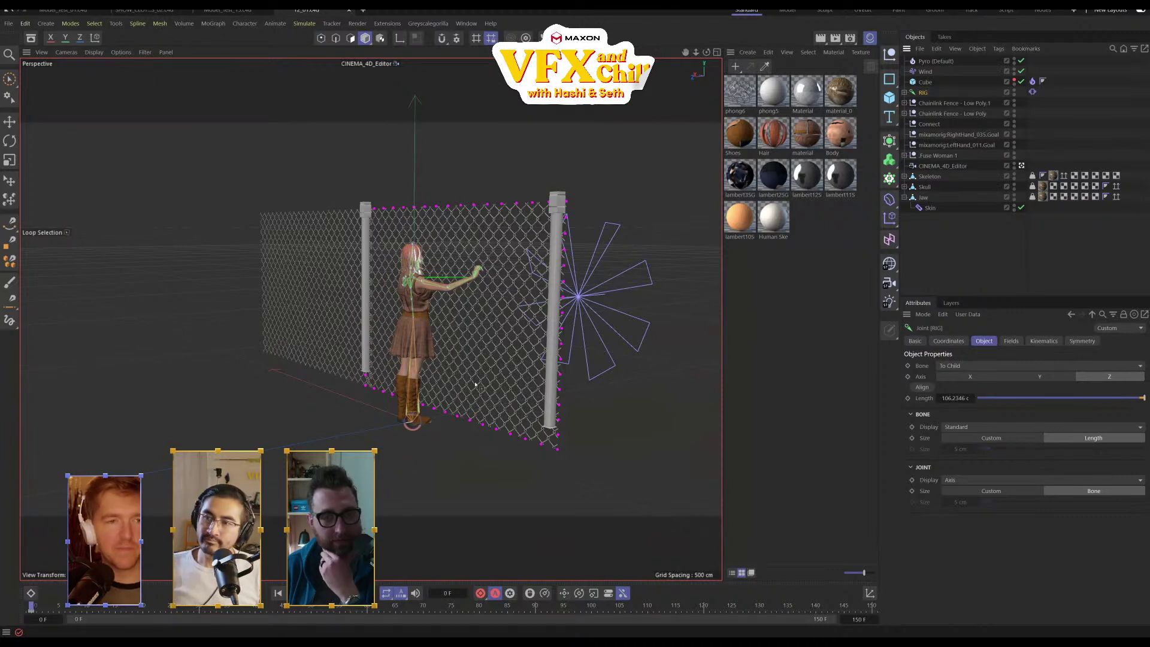
Collapse the Jaw object and expand the RIG hierarchy to expose its joints in the object list
left_click(904, 198)
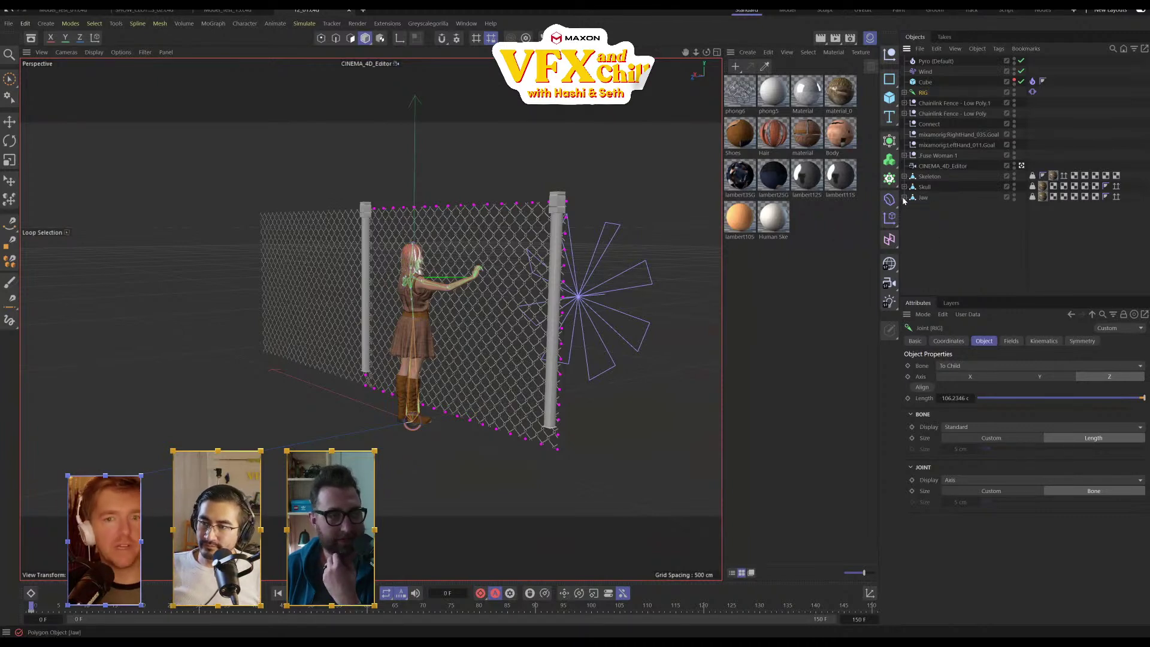
left_click(947, 235)
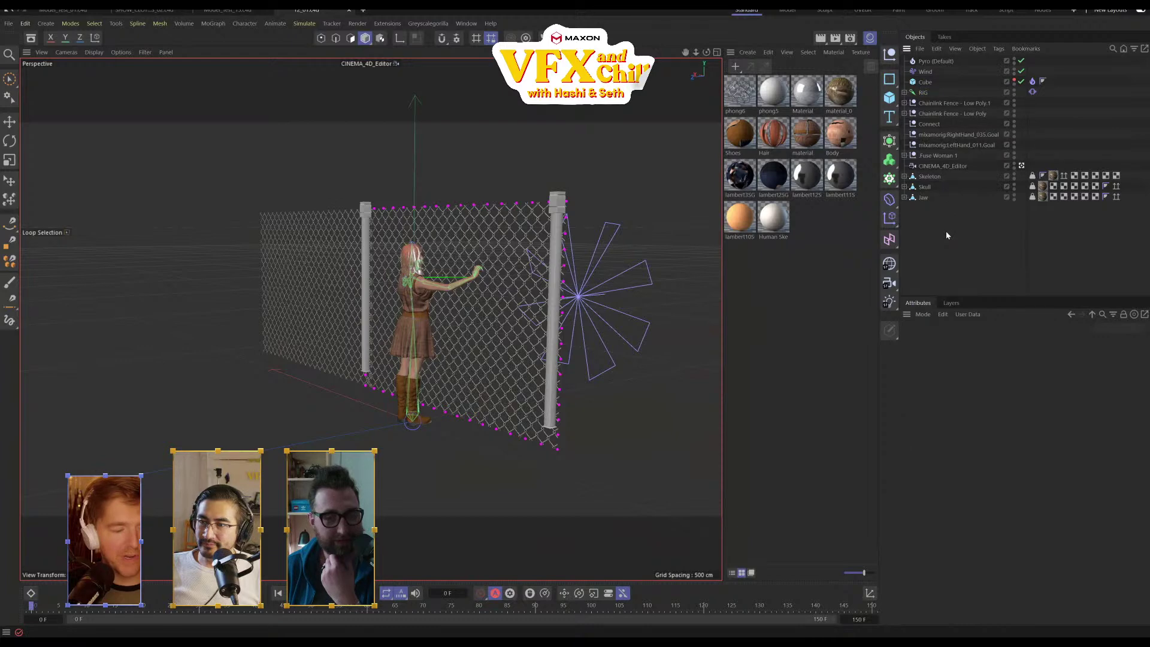
left_click(912, 200)
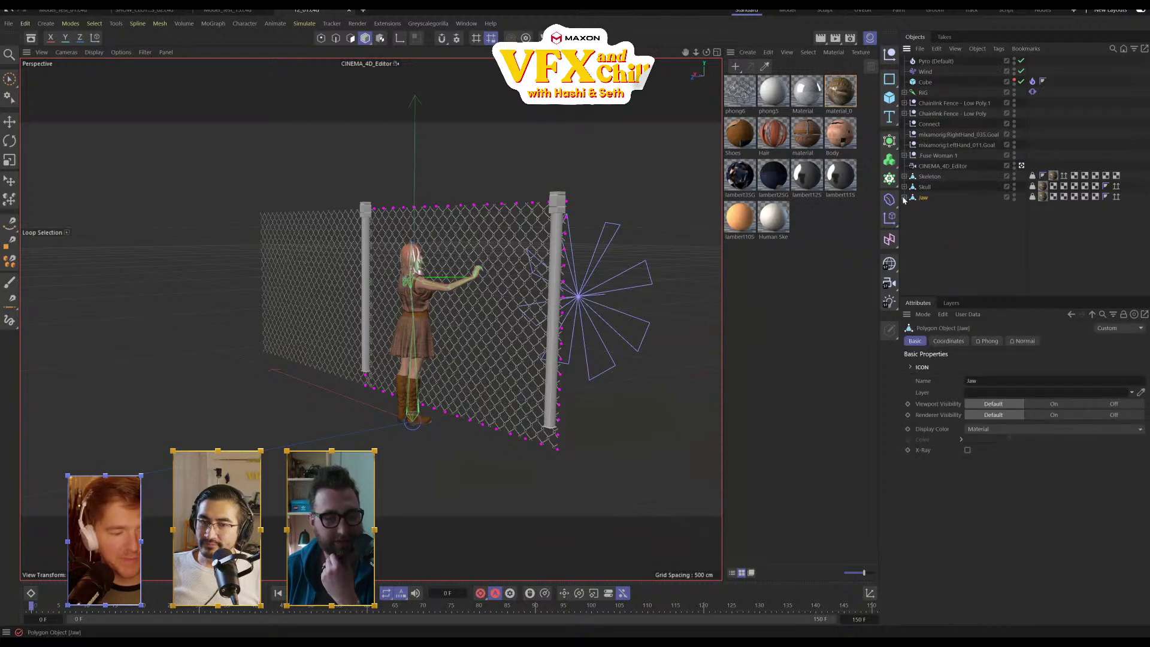
left_click(905, 92)
scroll(995, 174, "down", 5)
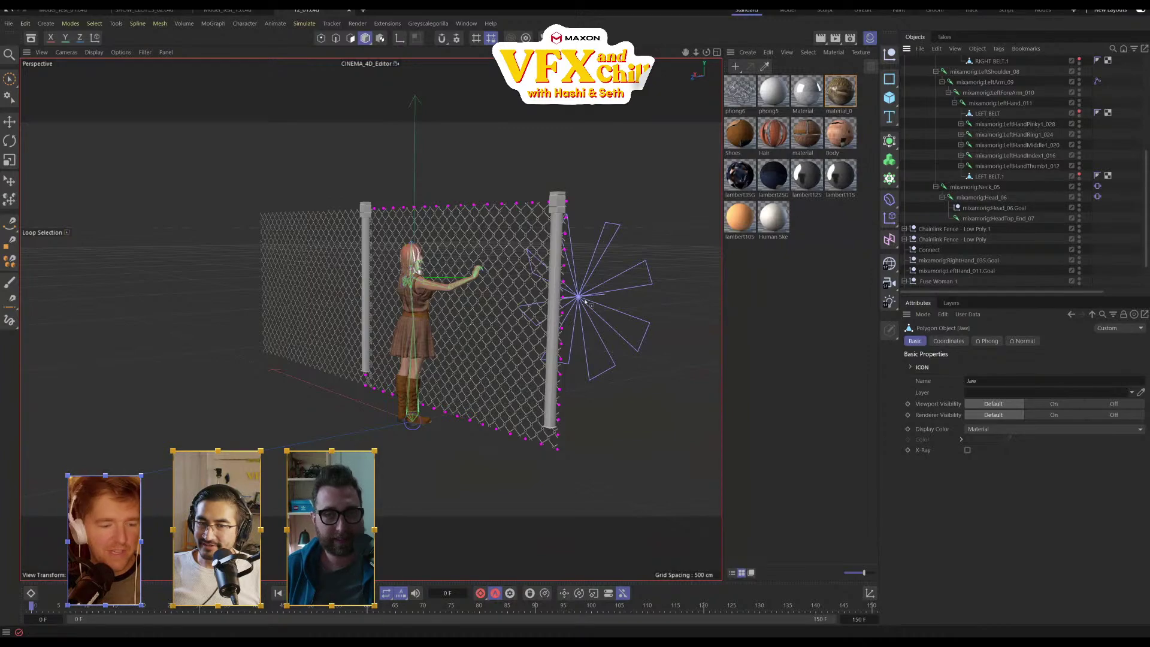
Examine the woman's arms and hands against the fence up close, and review the rig's joints down to the head goal null
scroll(523, 305, "up", 7)
left_click_drag(509, 303, 450, 303, "alt")
scroll(442, 302, "up", 2)
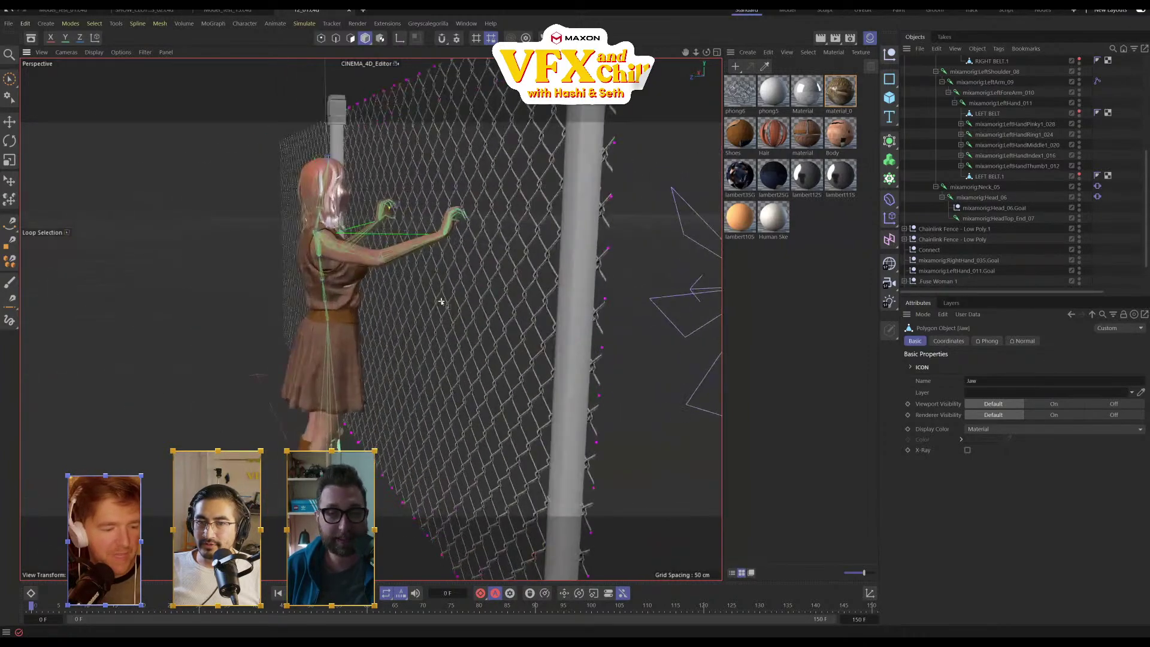
scroll(442, 302, "up", 2)
middle_click_drag(444, 294, 513, 326, "alt")
scroll(516, 308, "up", 5)
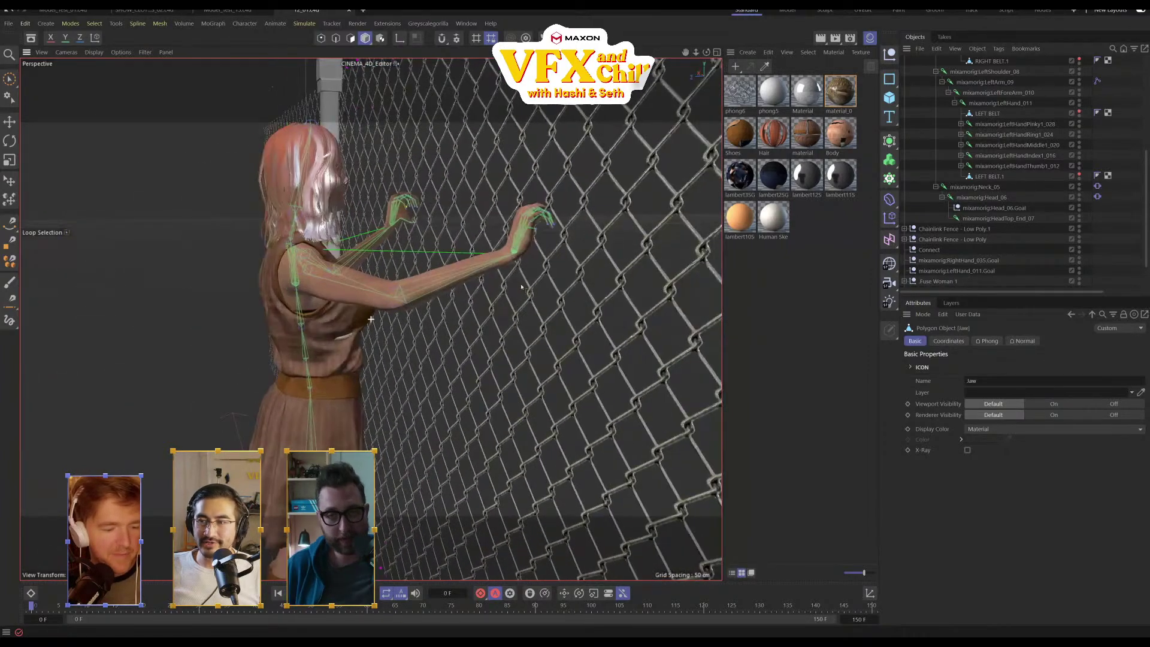
middle_click_drag(521, 287, 562, 329, "alt")
scroll(1020, 224, "up", 6)
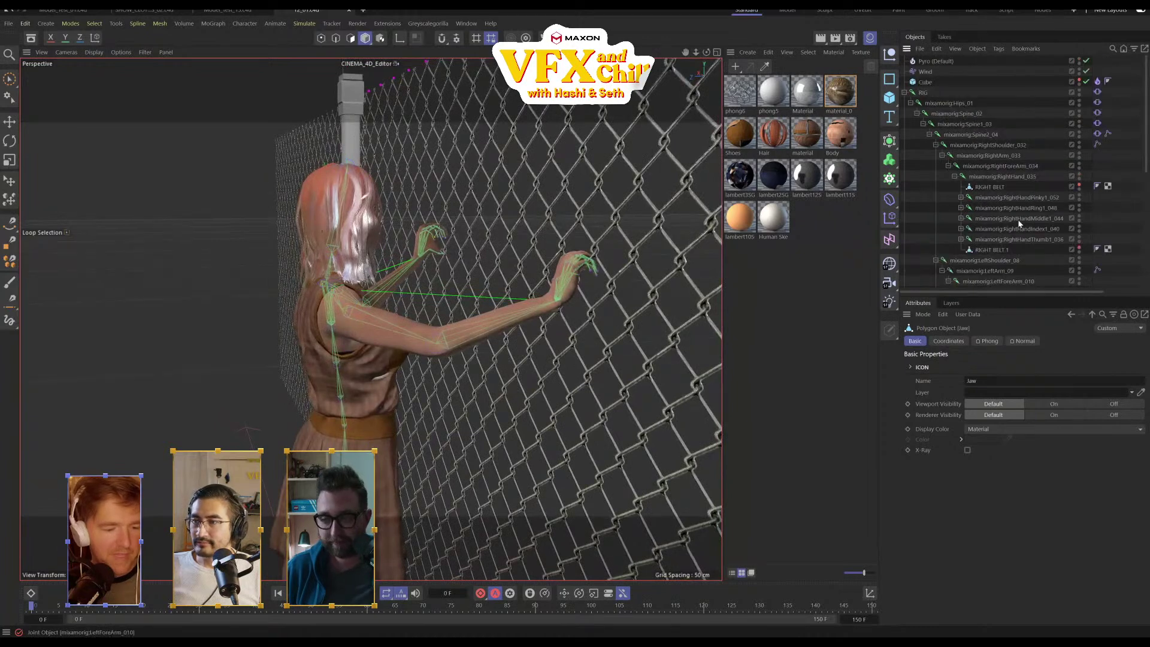
scroll(1012, 216, "down", 4)
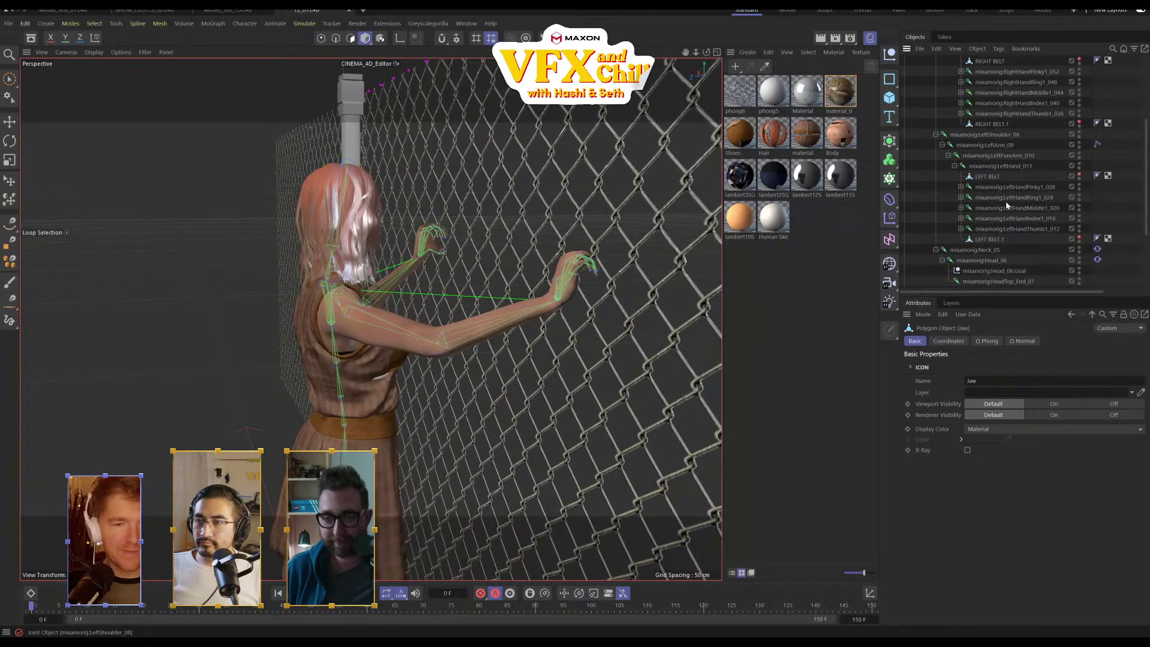
scroll(1007, 204, "down", 3)
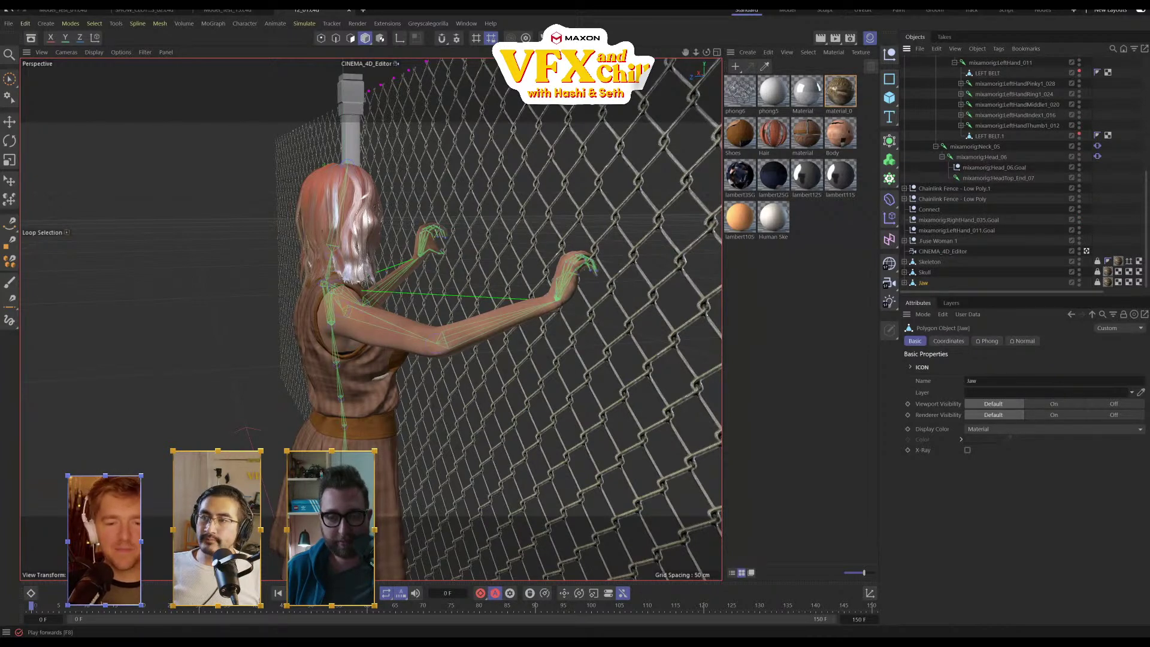
left_click(1058, 167)
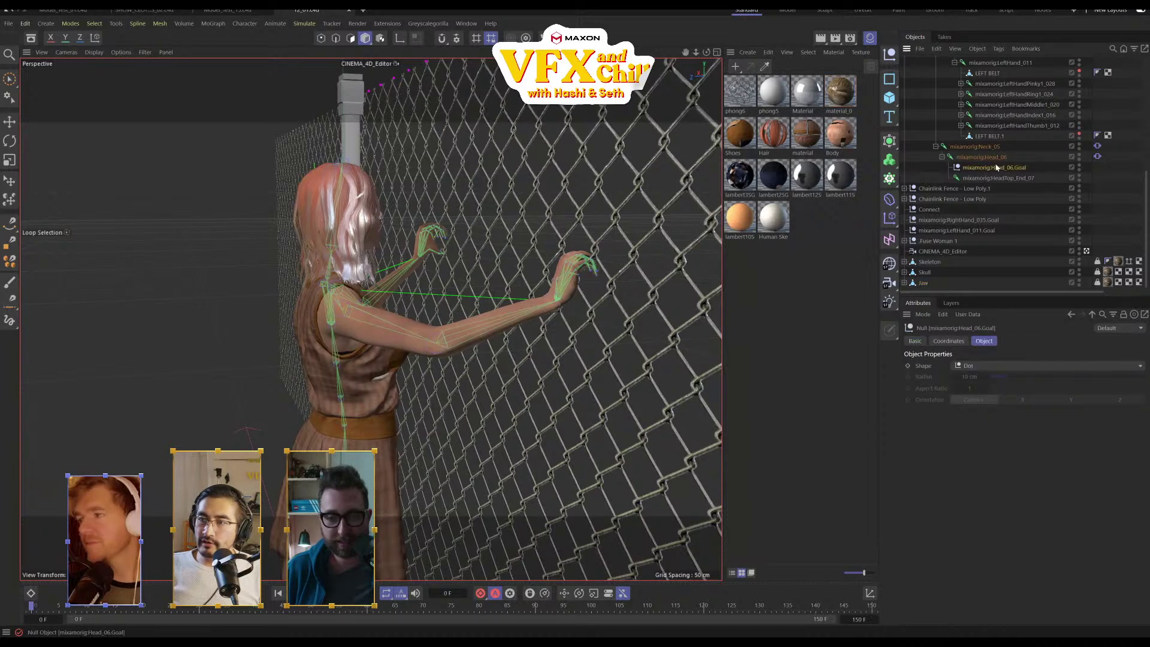
Review the Pyro object's settings and the cube's object properties
scroll(1031, 168, "up", 10)
left_click(931, 61)
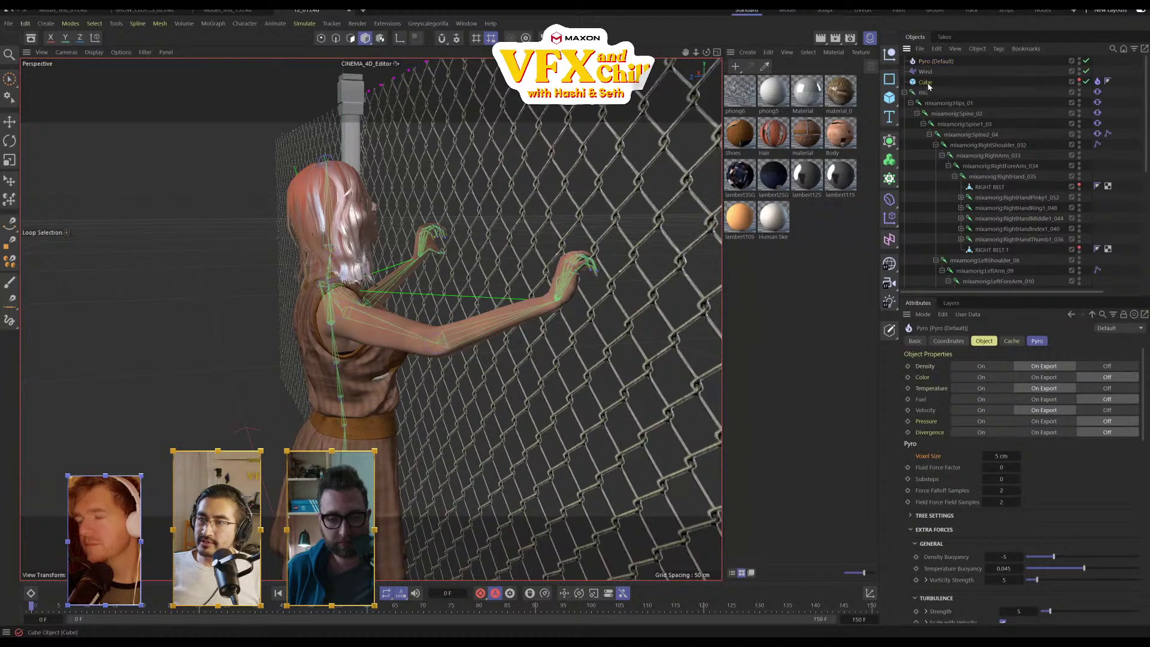
left_click(925, 82)
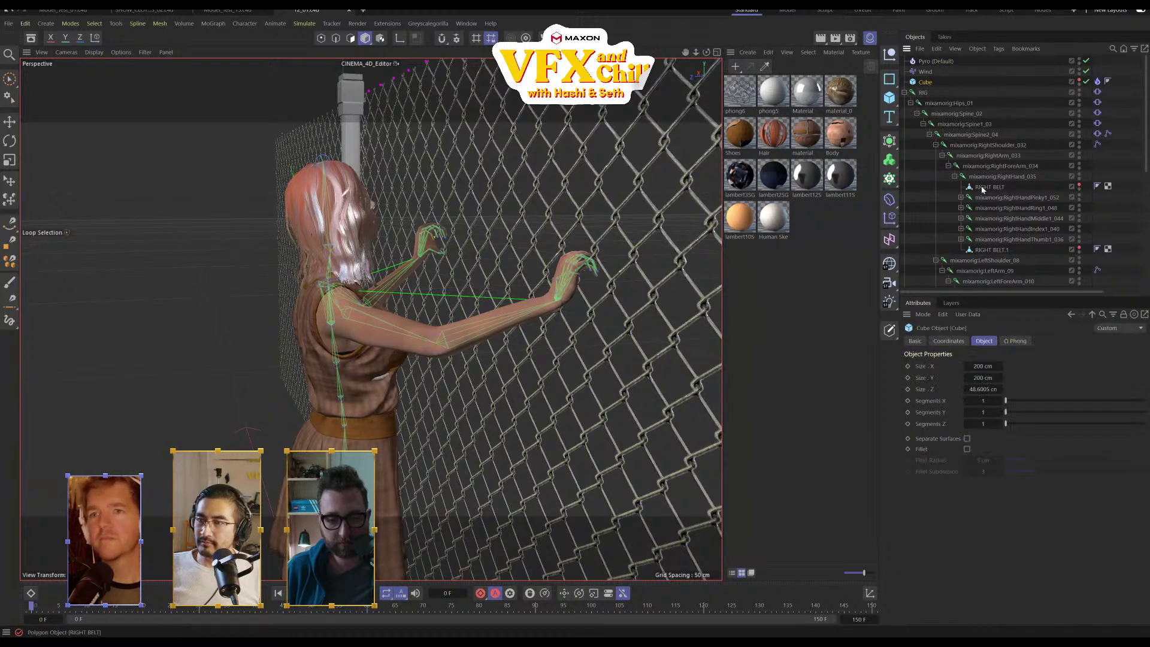
Review the Pyro and Wind object settings, including the Pyro object's cache and coordinates, and look through the simulation commands
left_click(936, 61)
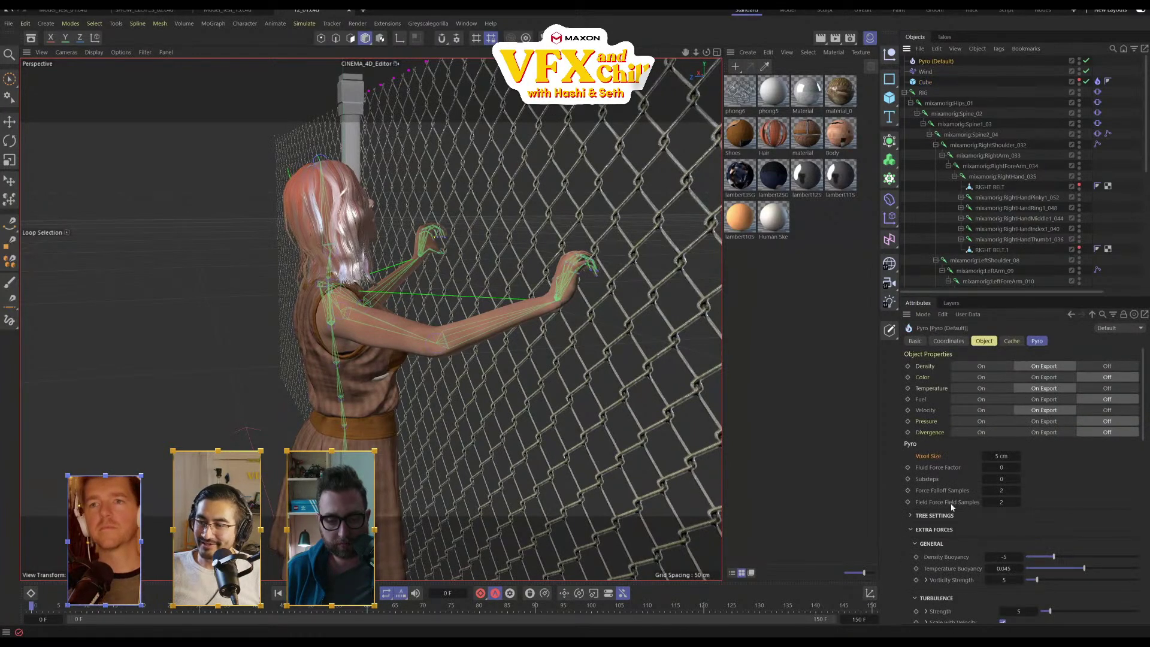
left_click(932, 71)
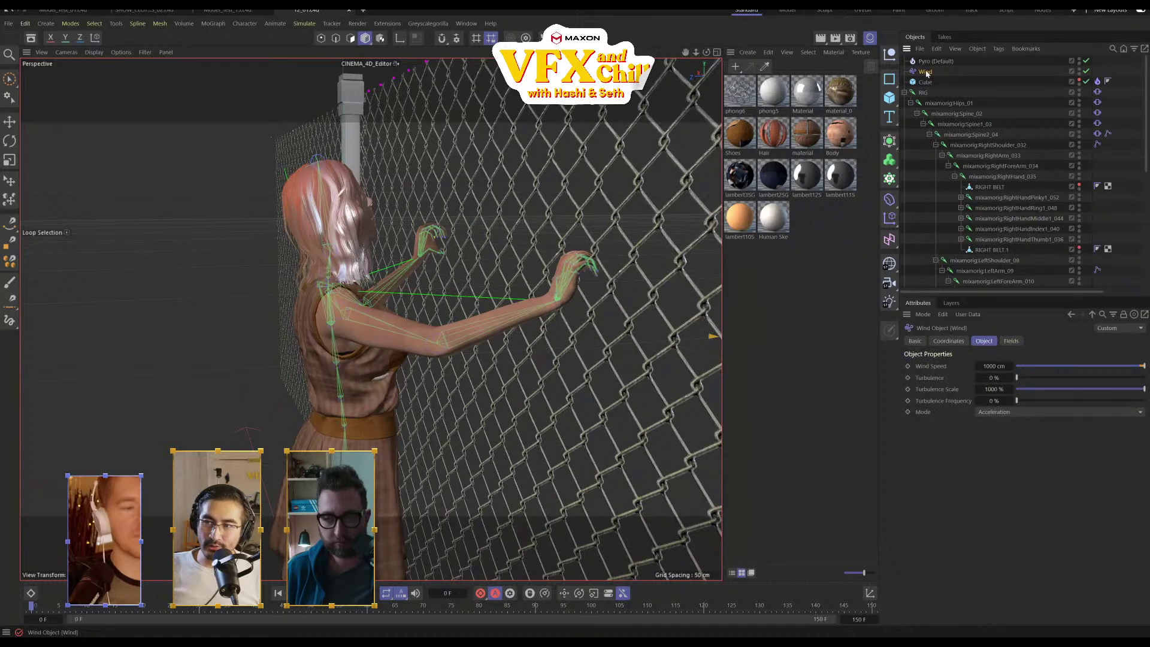
left_click(931, 61)
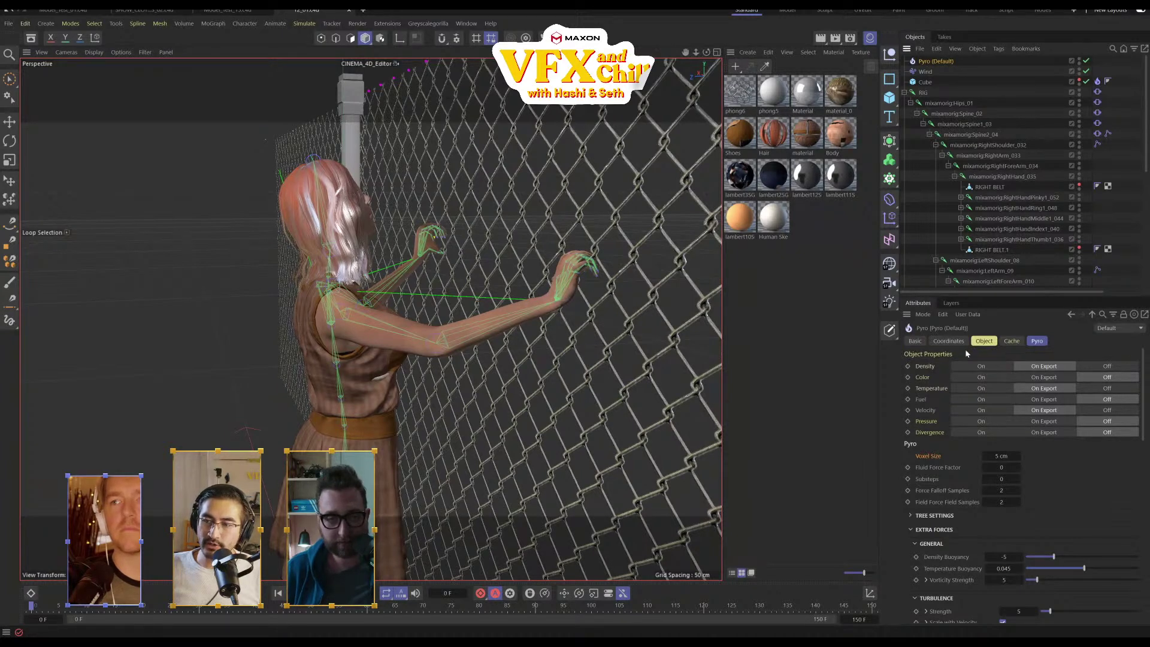
left_click(1013, 340)
left_click(949, 341)
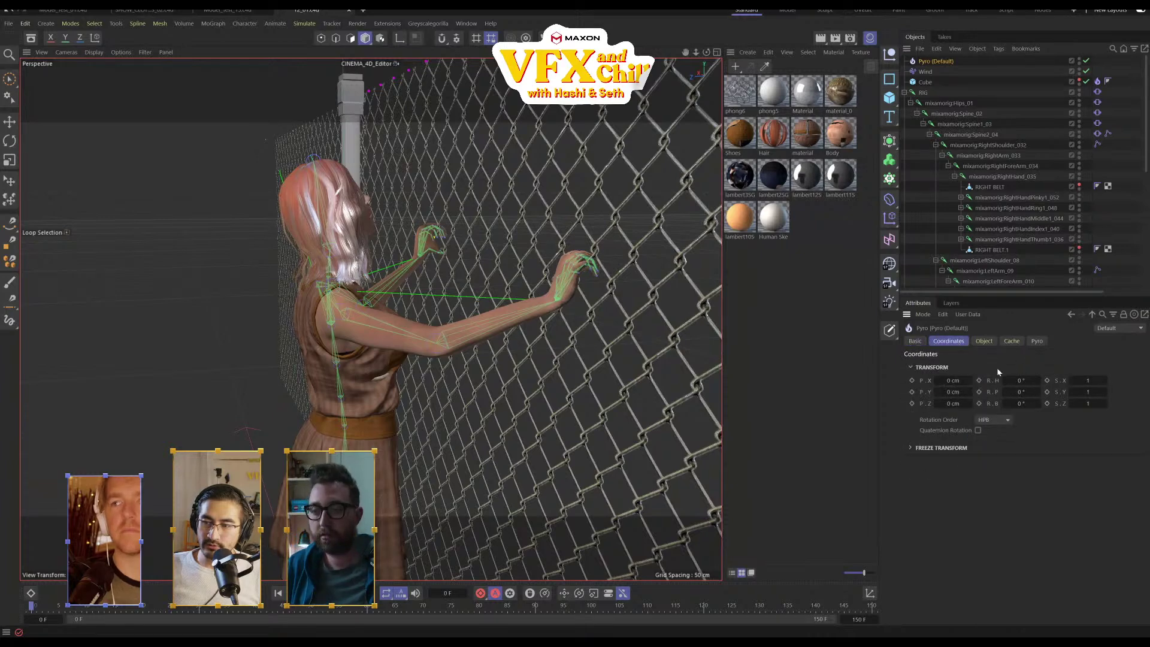
left_click(305, 24)
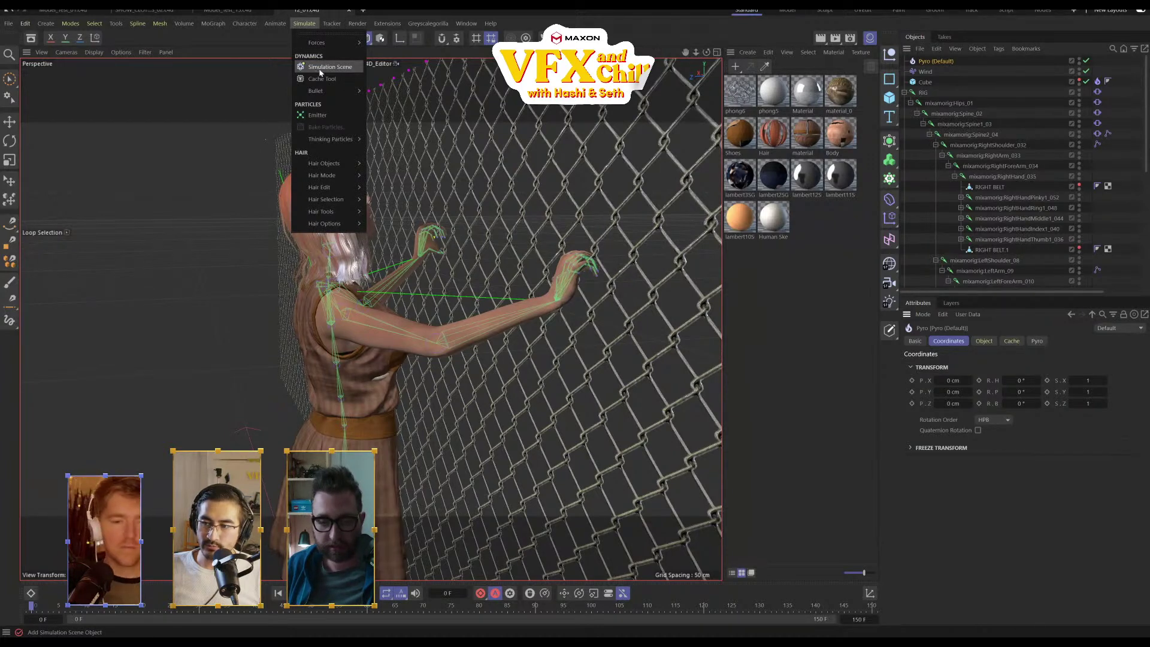
left_click(1038, 468)
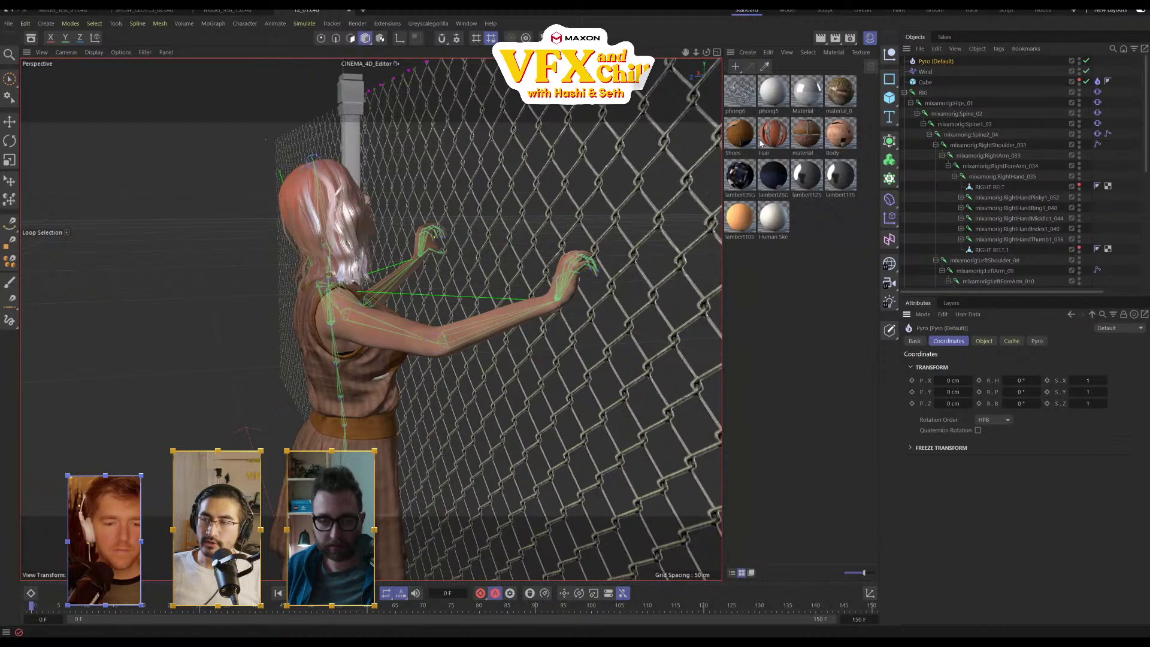
Collapse the RIG hierarchy and delete the CINEMA_4D_Editor camera from the scene
scroll(656, 226, "down", 3)
left_click(905, 93)
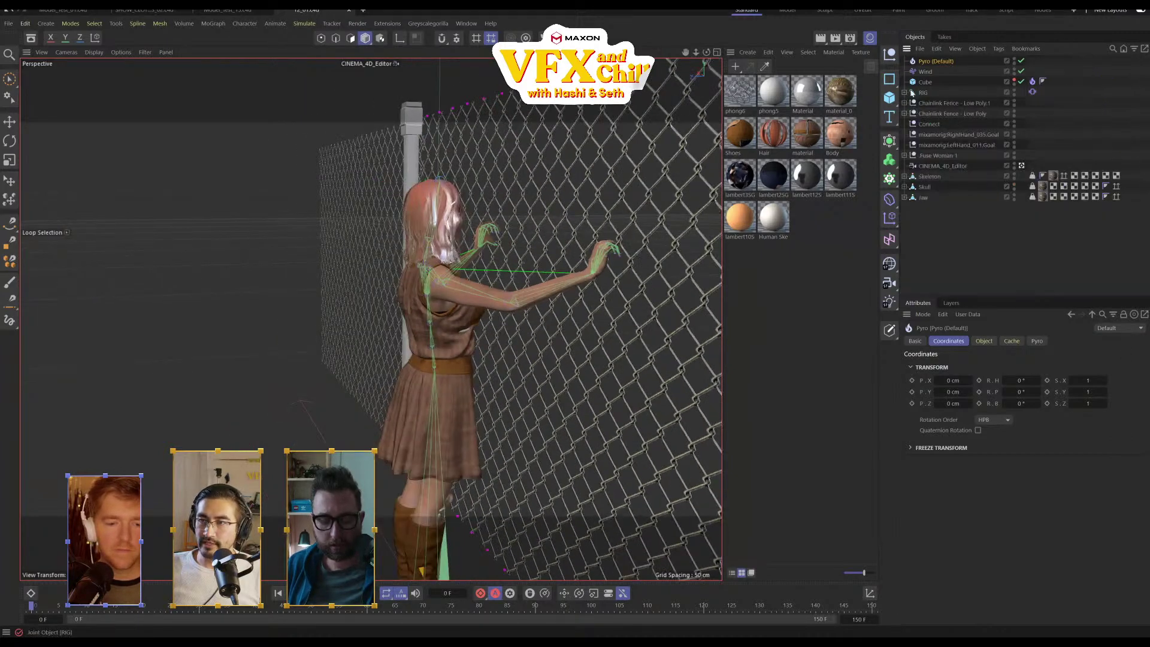
left_click(923, 93)
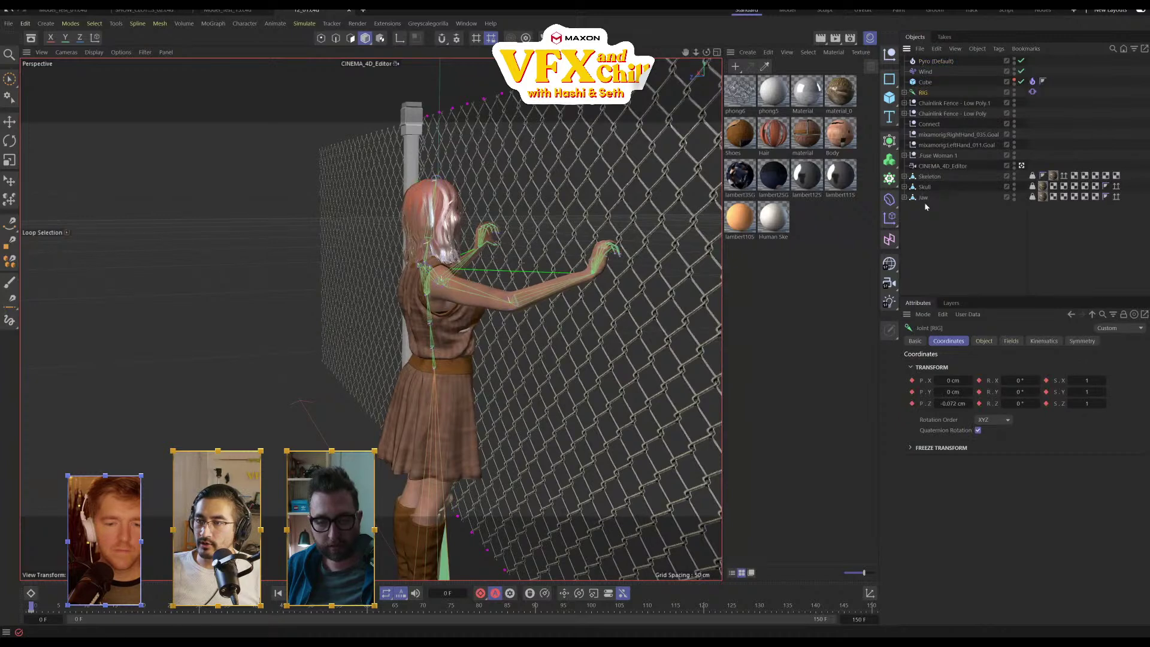
left_click(935, 167)
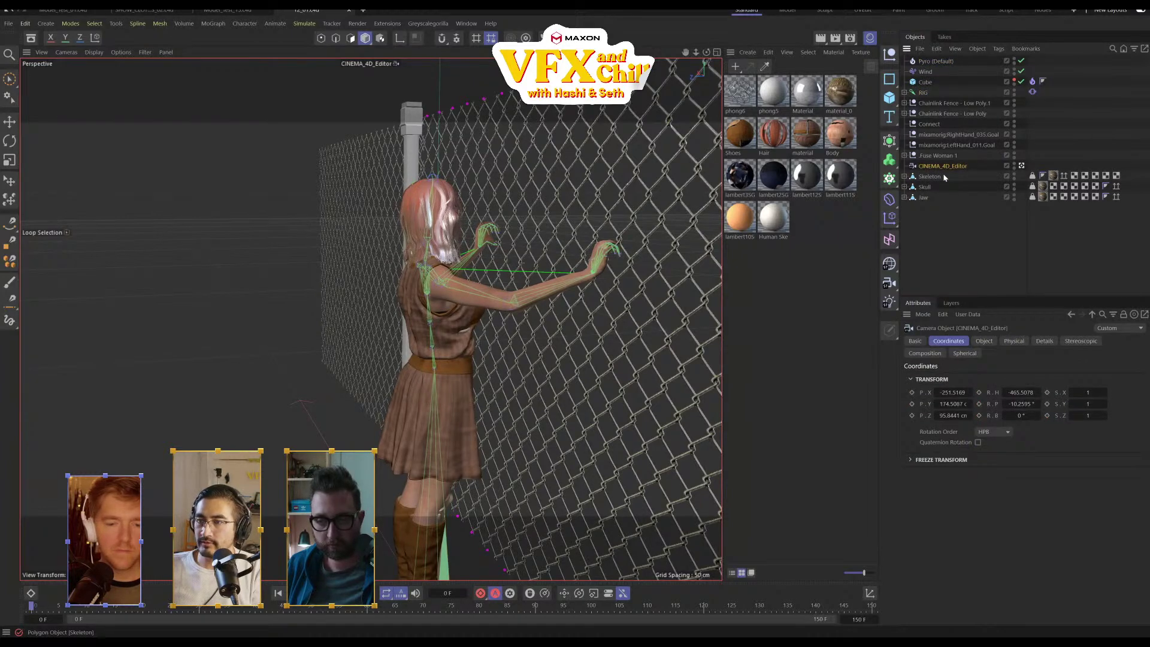
key("Delete")
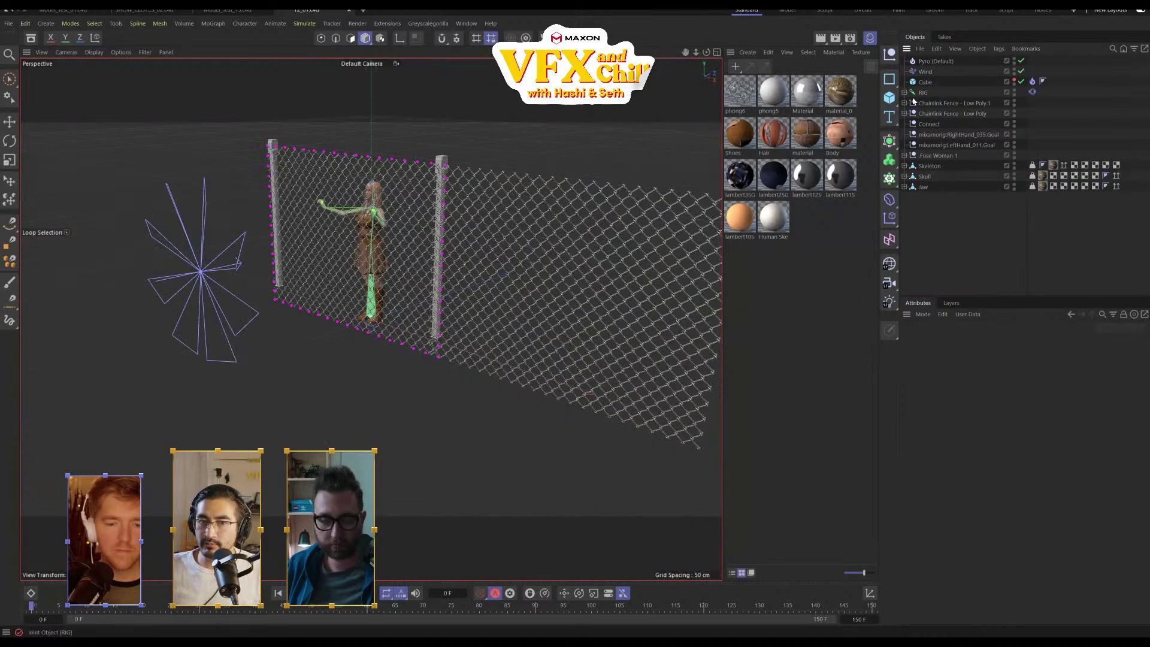
Select every object from the rig through the jaw and check the Alembic baking commands available for them
left_click(923, 187)
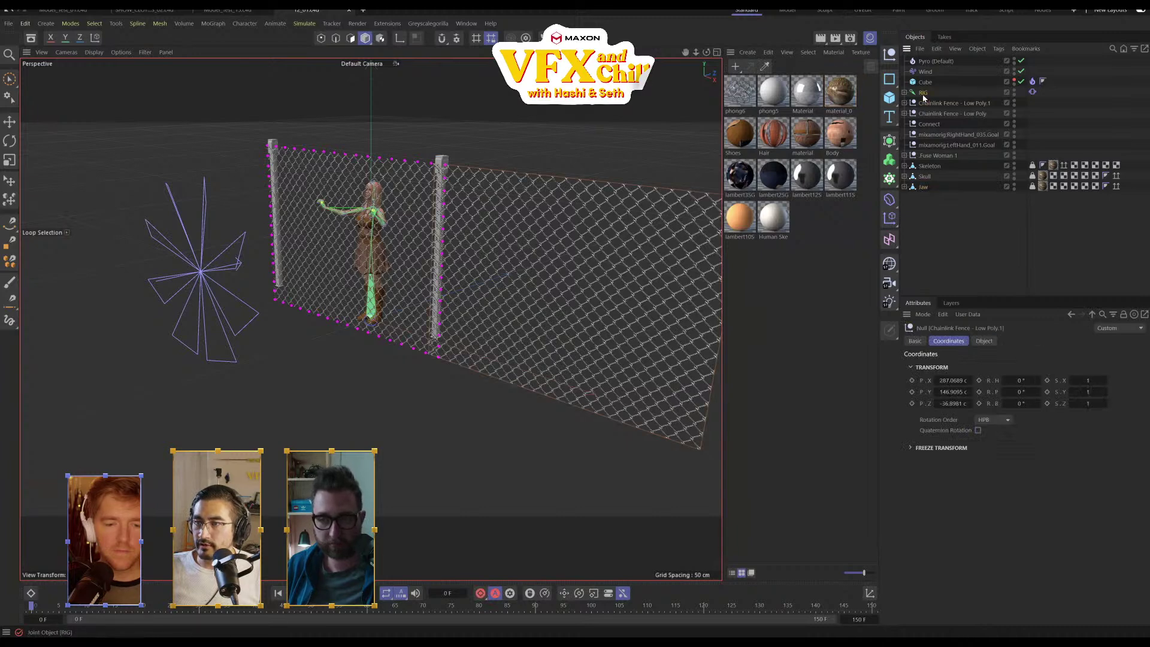
left_click(925, 186, "shift")
left_click_drag(491, 347, 556, 295, "alt")
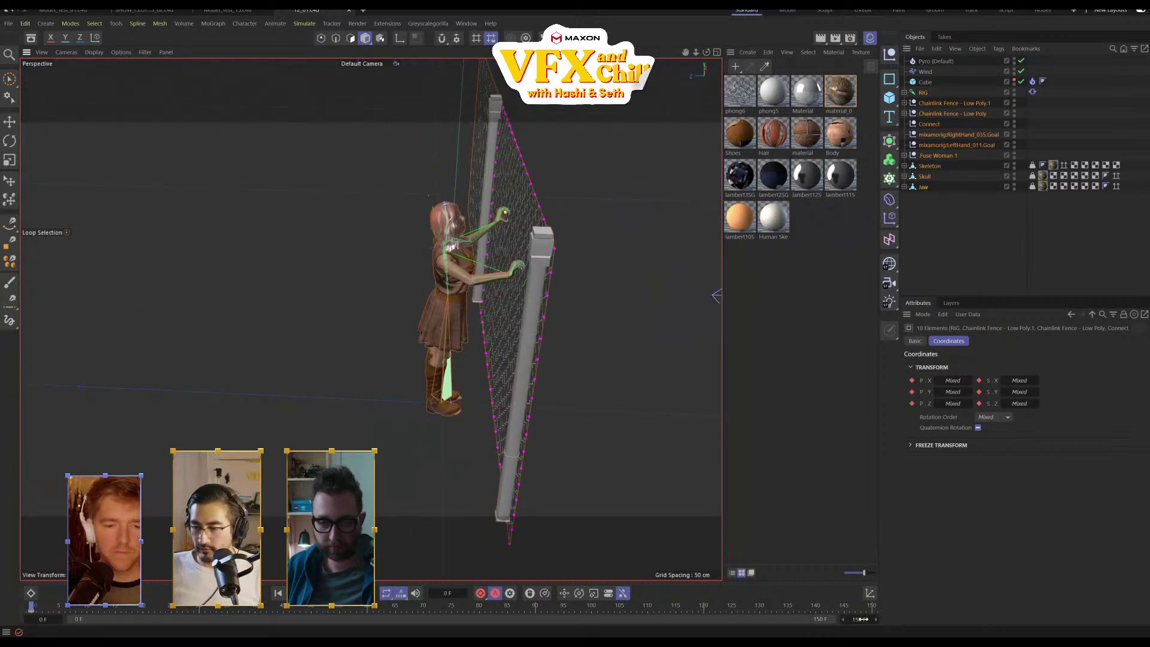
right_click(929, 106)
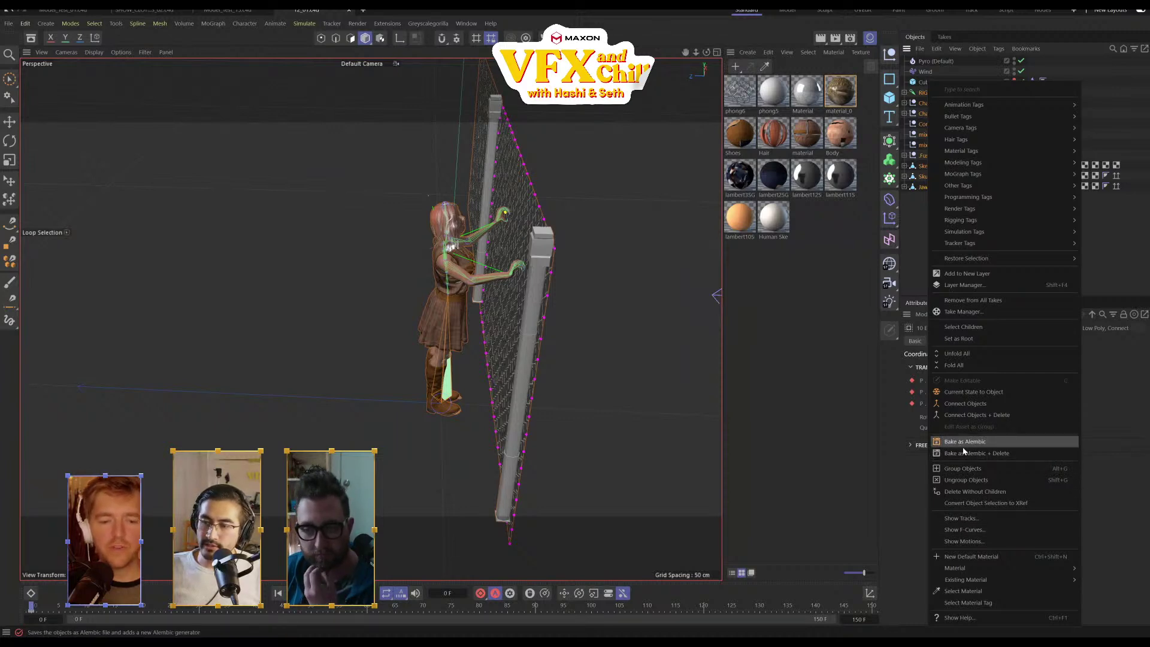
left_click(914, 212)
Expand the fence, woman and skeleton hierarchies, and select only the woman's shoes, hair, top and body meshes
left_click(905, 104)
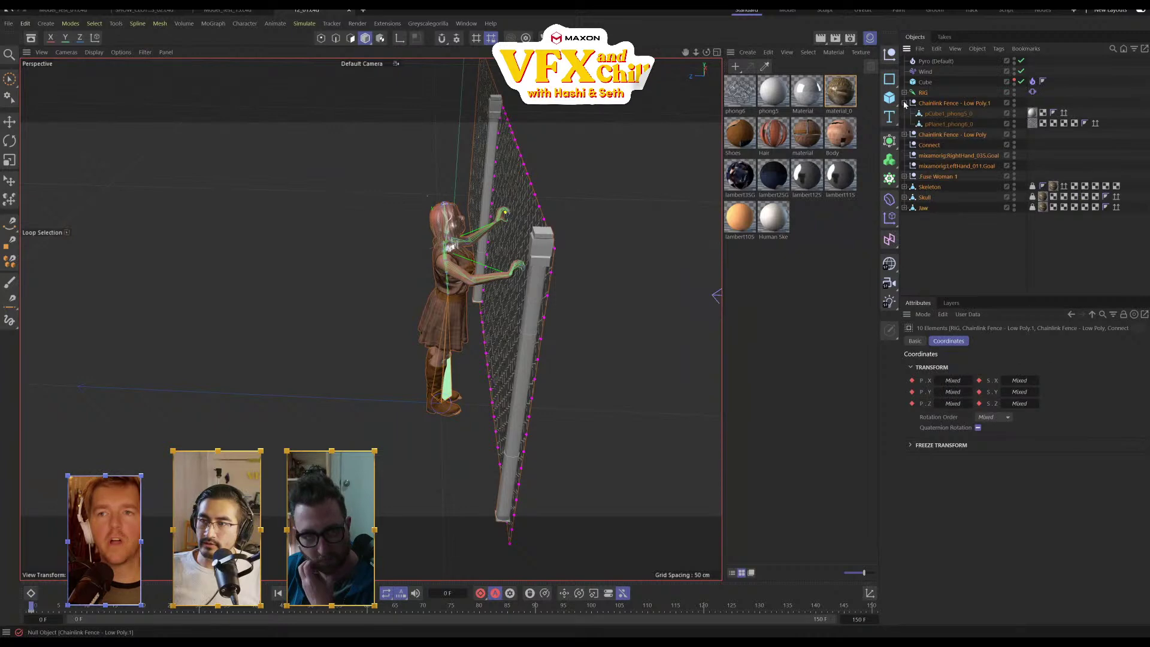
left_click(904, 134)
left_click(905, 197)
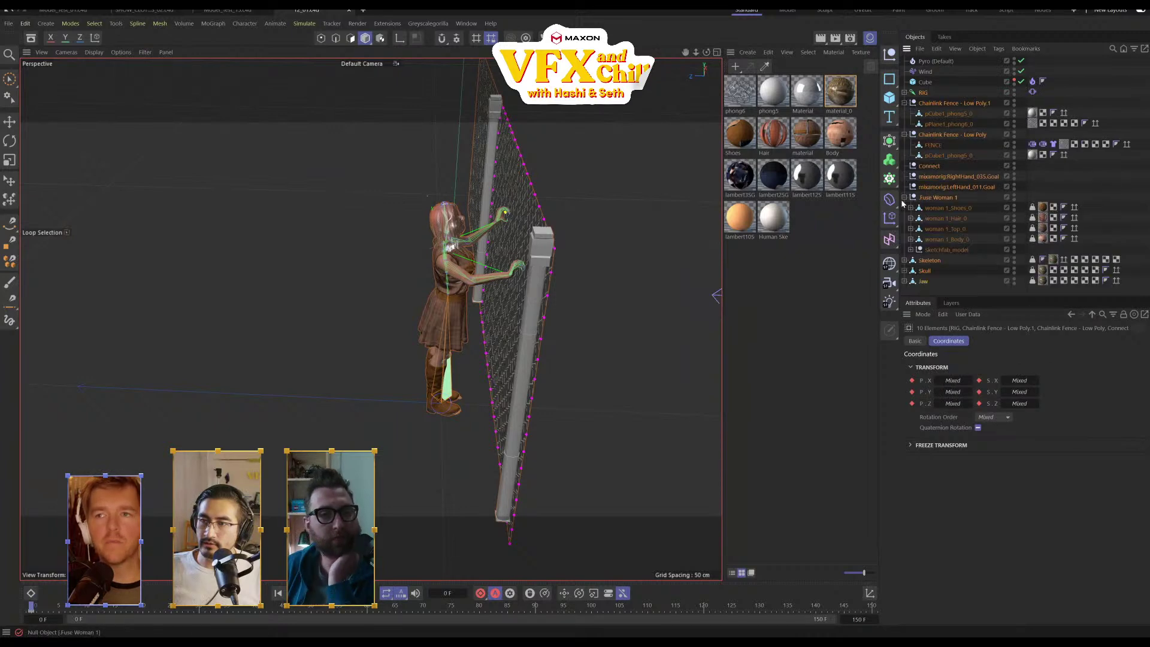
left_click(905, 260)
left_click(904, 282)
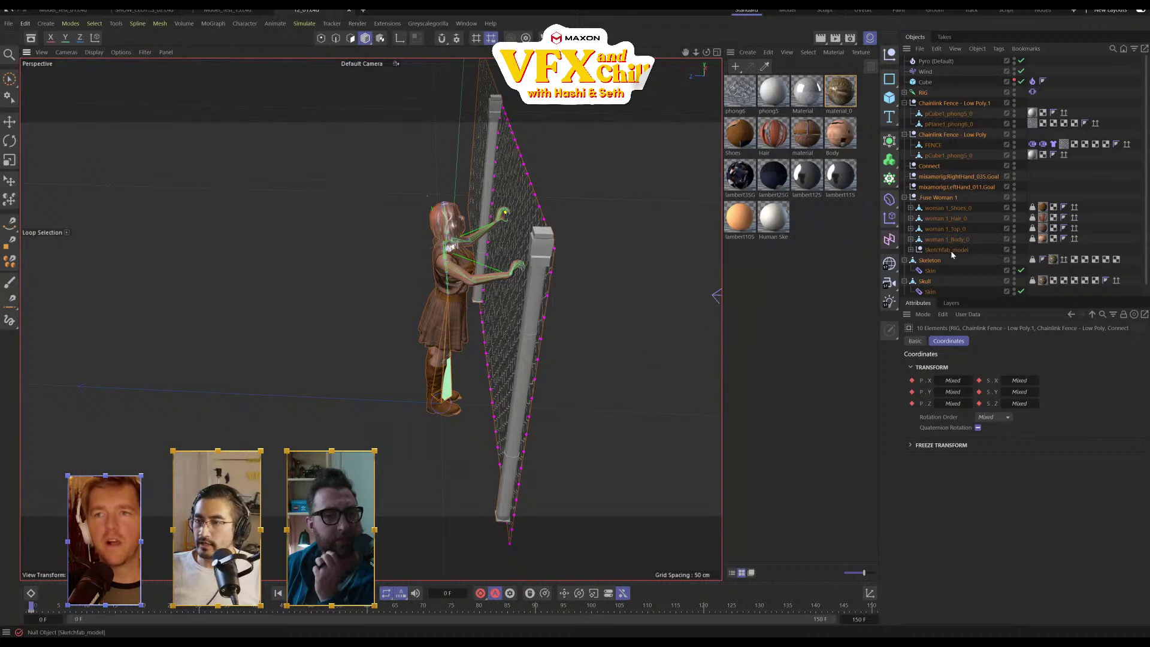
key("ctrl+shift+a")
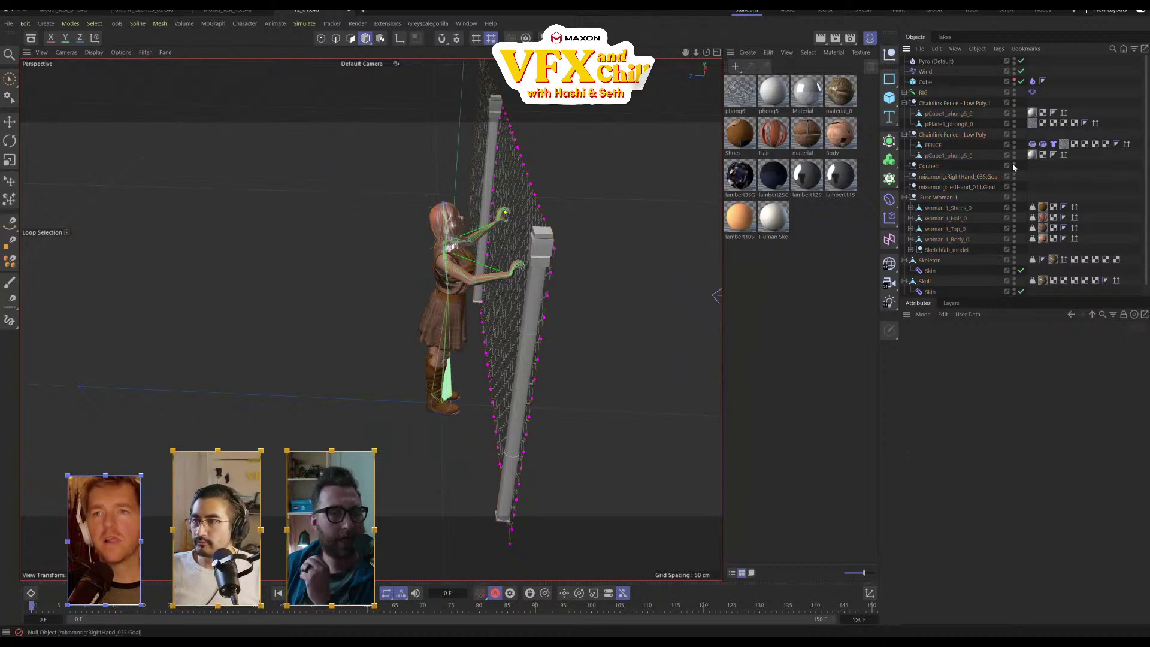
left_click(947, 208)
left_click(947, 239, "shift")
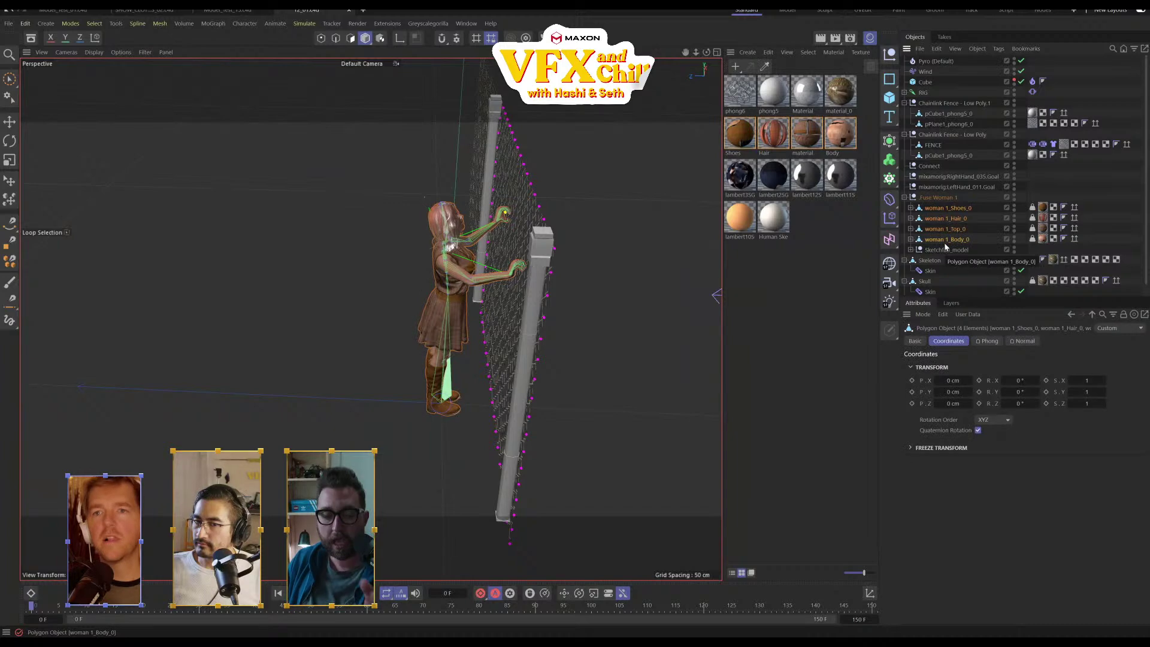
Advance the simulation to frame 31, disable the Pyro object and clear the selection
left_click_drag(40, 614, 205, 616)
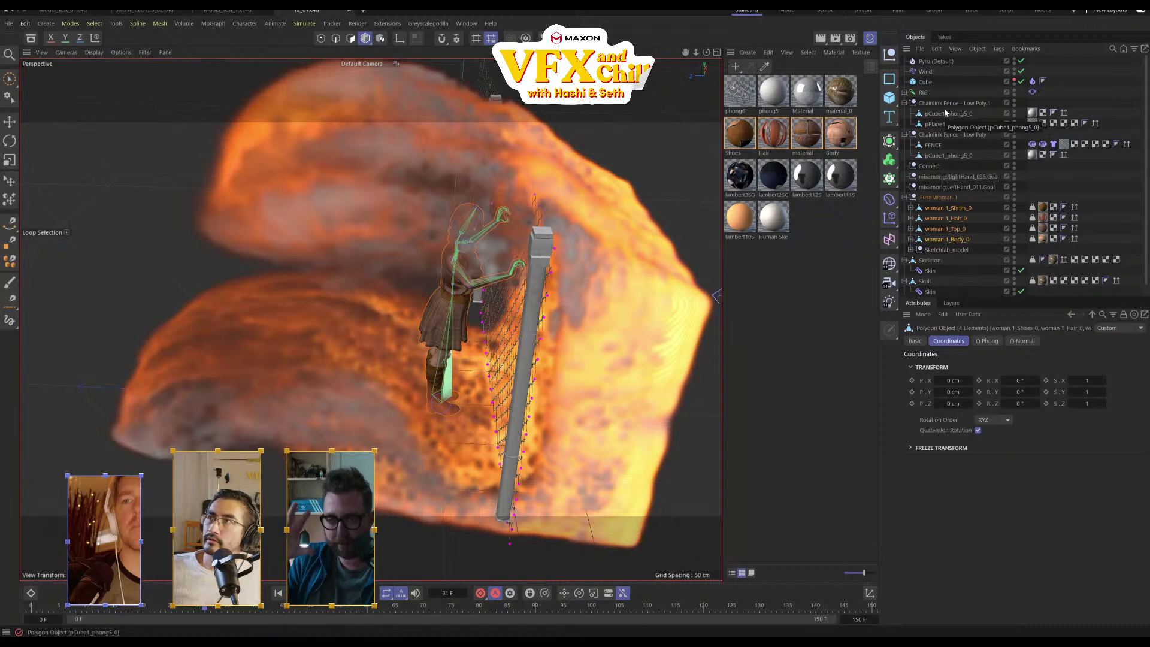
left_click(1021, 61)
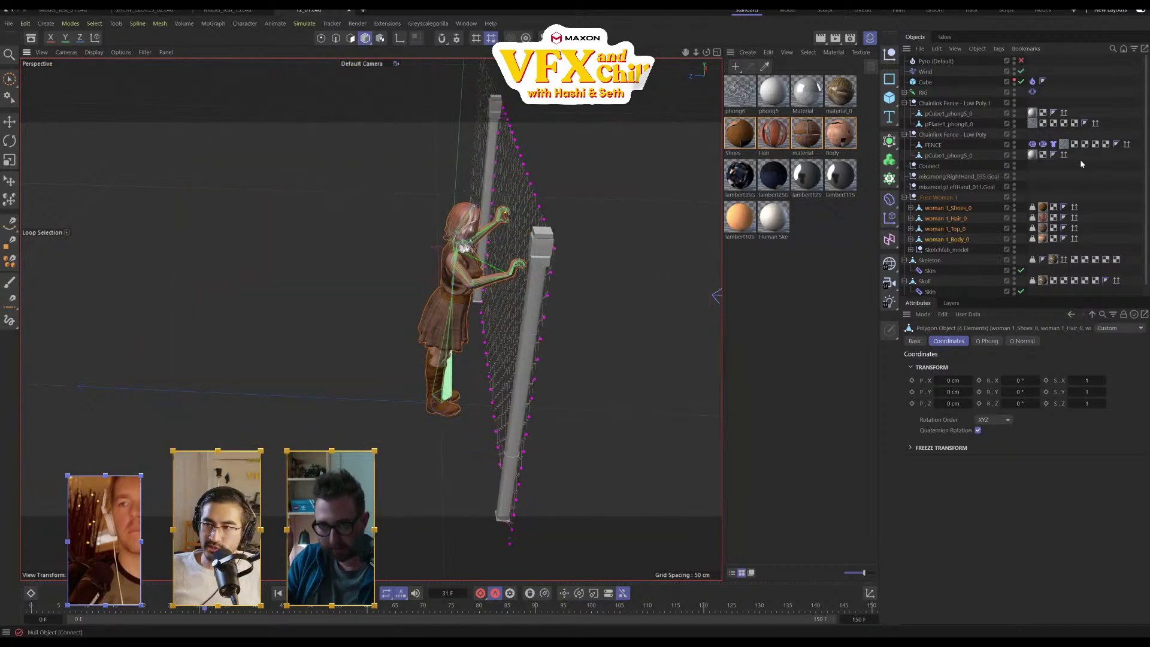
left_click(1099, 185)
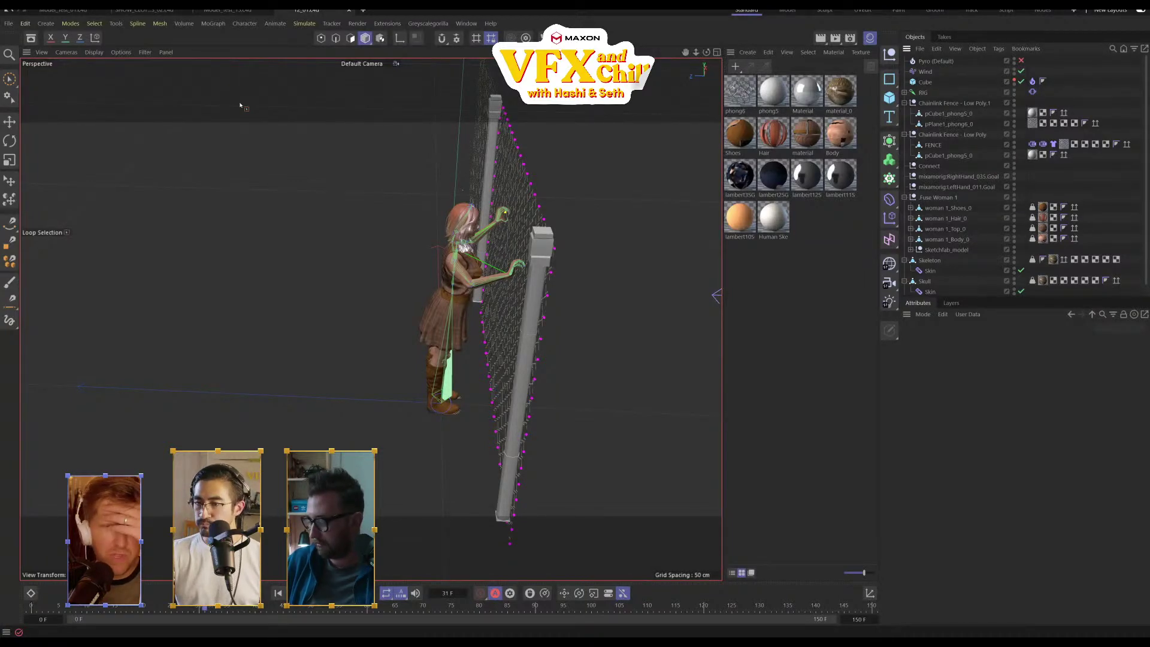
Set the Pyro object's Density and Temperature channels to On
left_click(934, 61)
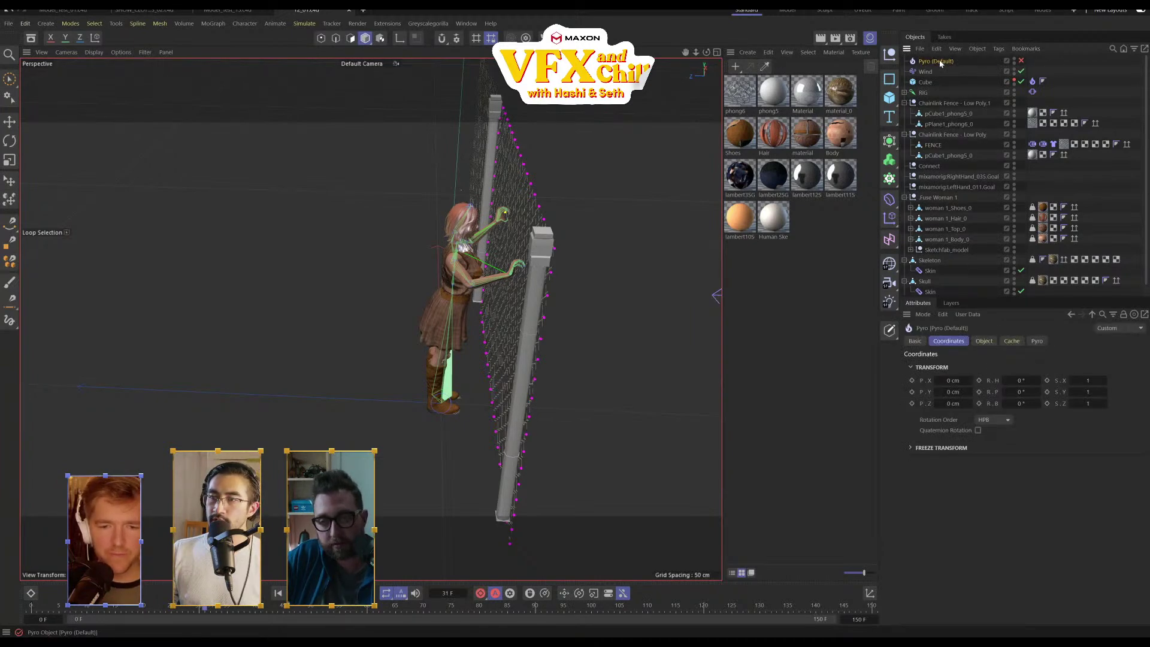
left_click(985, 341)
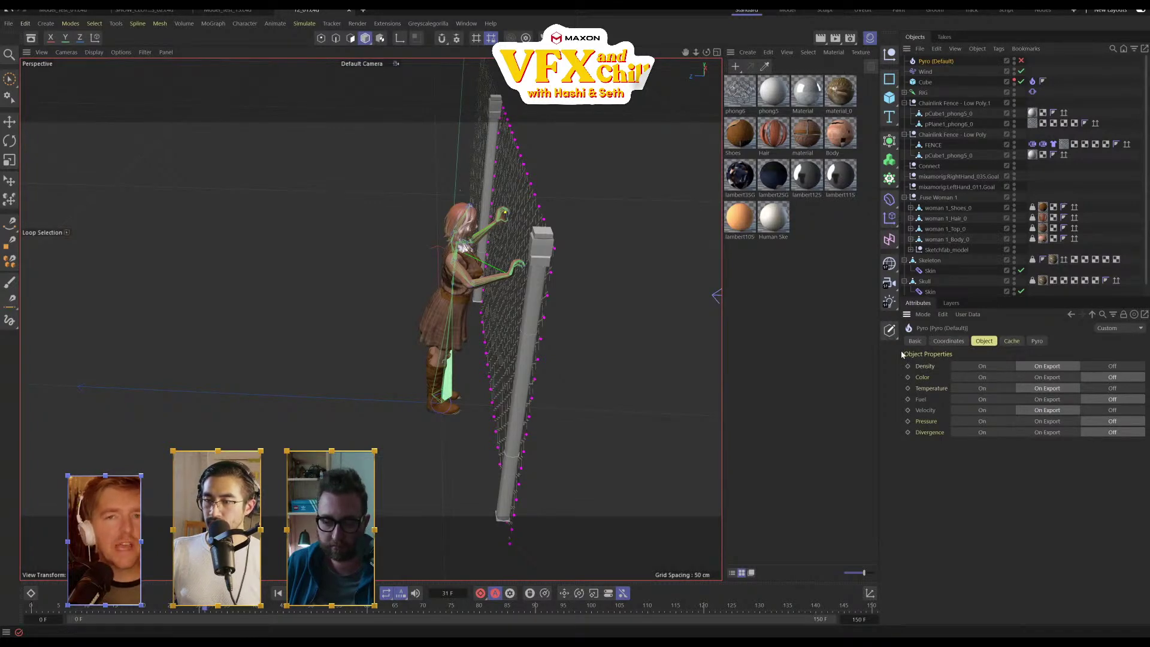
left_click(981, 367)
left_click(984, 389)
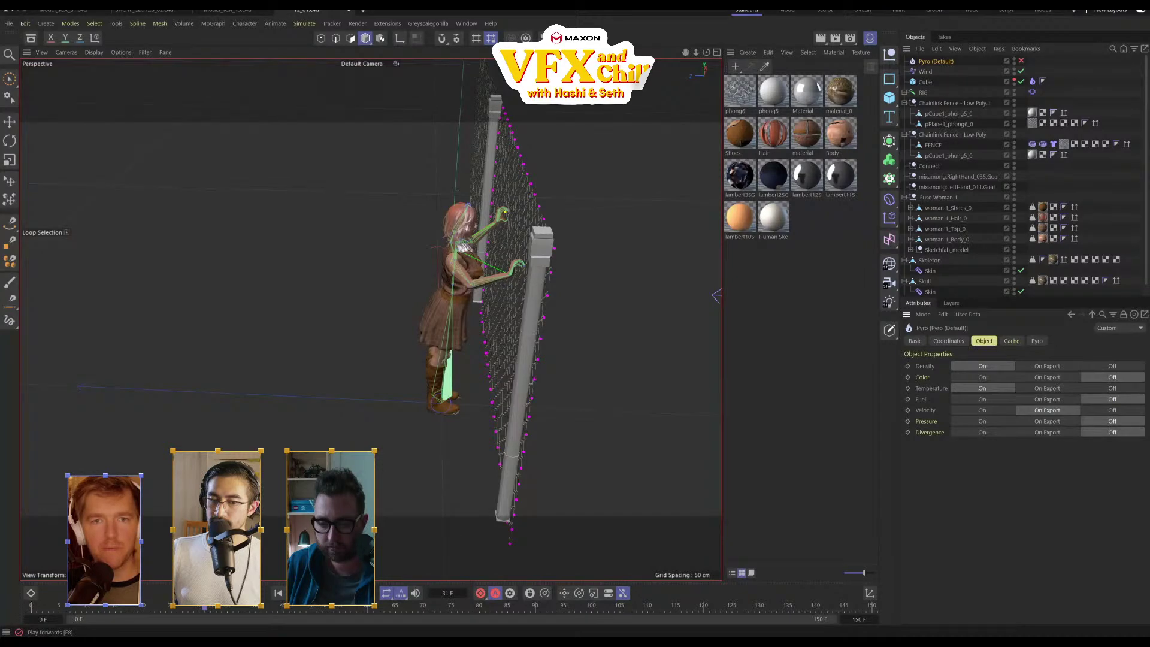
Play the animation to frame 71 and inspect the woman at the fence from a closer side angle
left_click(325, 593)
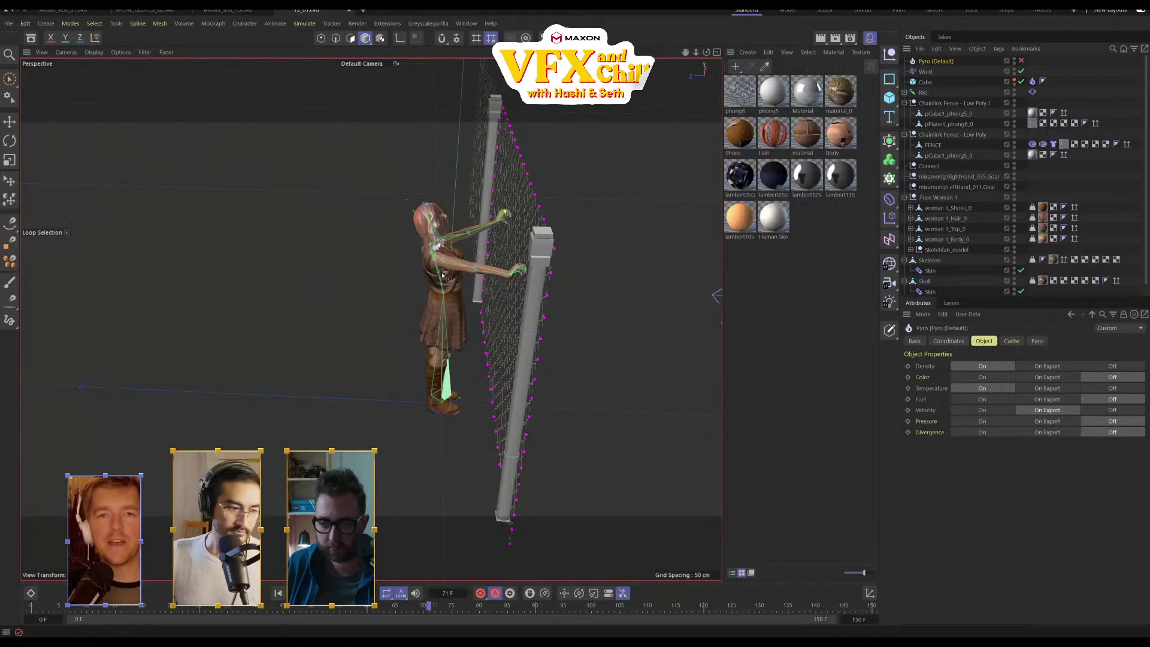
scroll(446, 273, "up", 3)
left_click_drag(346, 387, 588, 325, "alt")
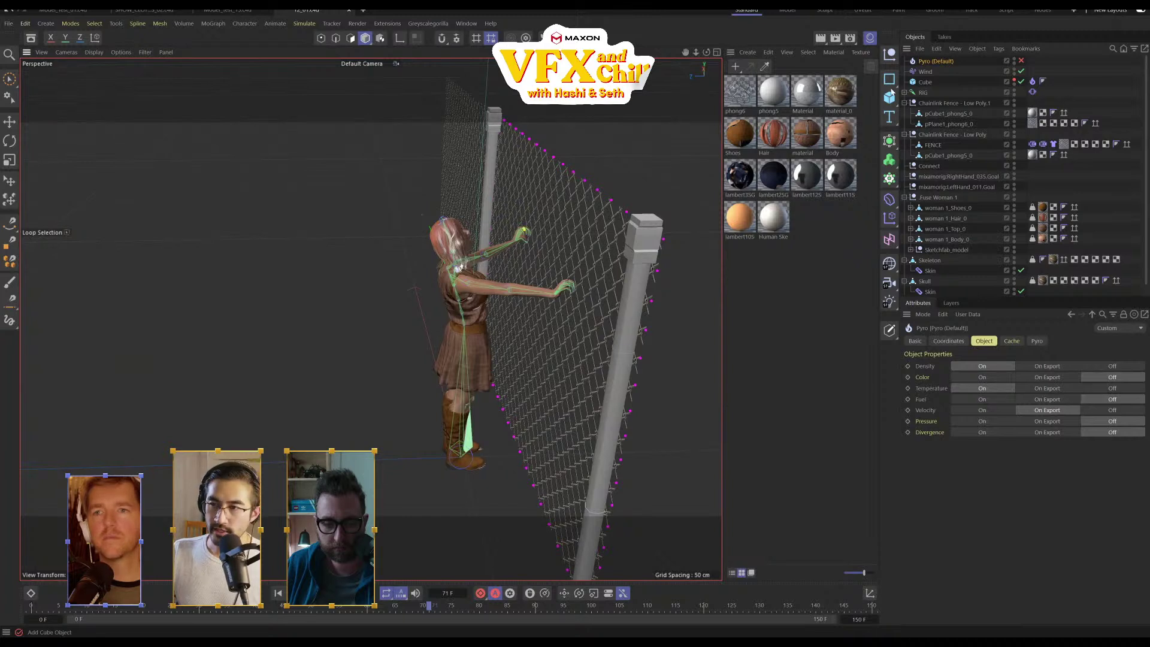
Select the four woman meshes, from the shoes to the body, in place of the Pyro object
left_click(968, 75)
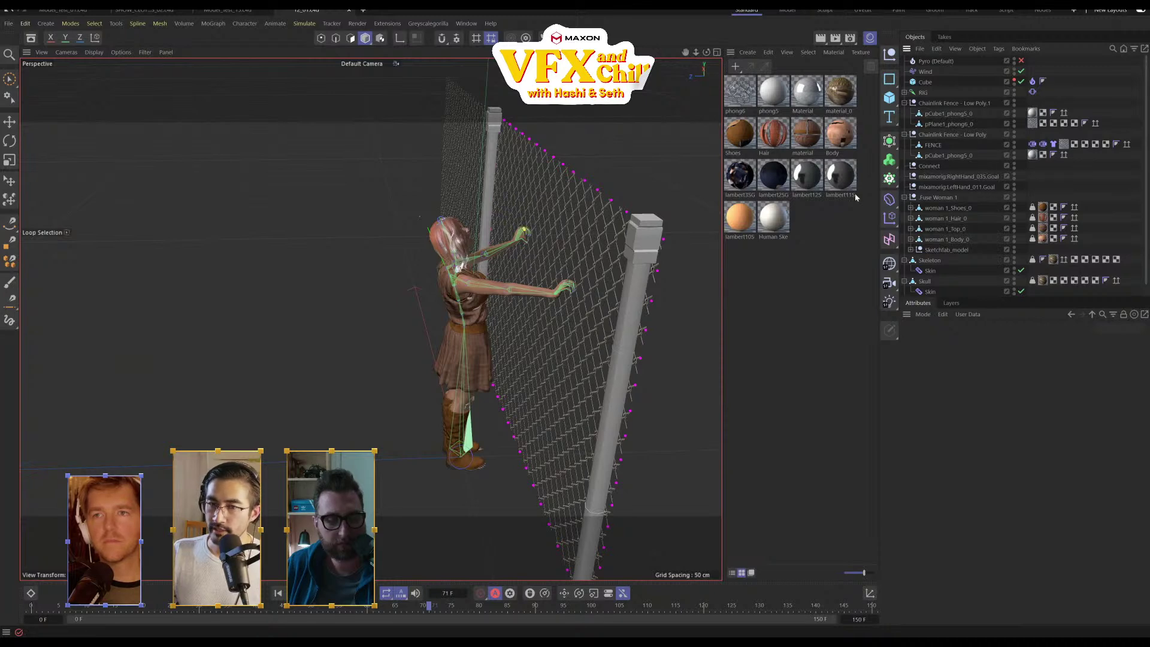
left_click(947, 208)
left_click(949, 239, "shift")
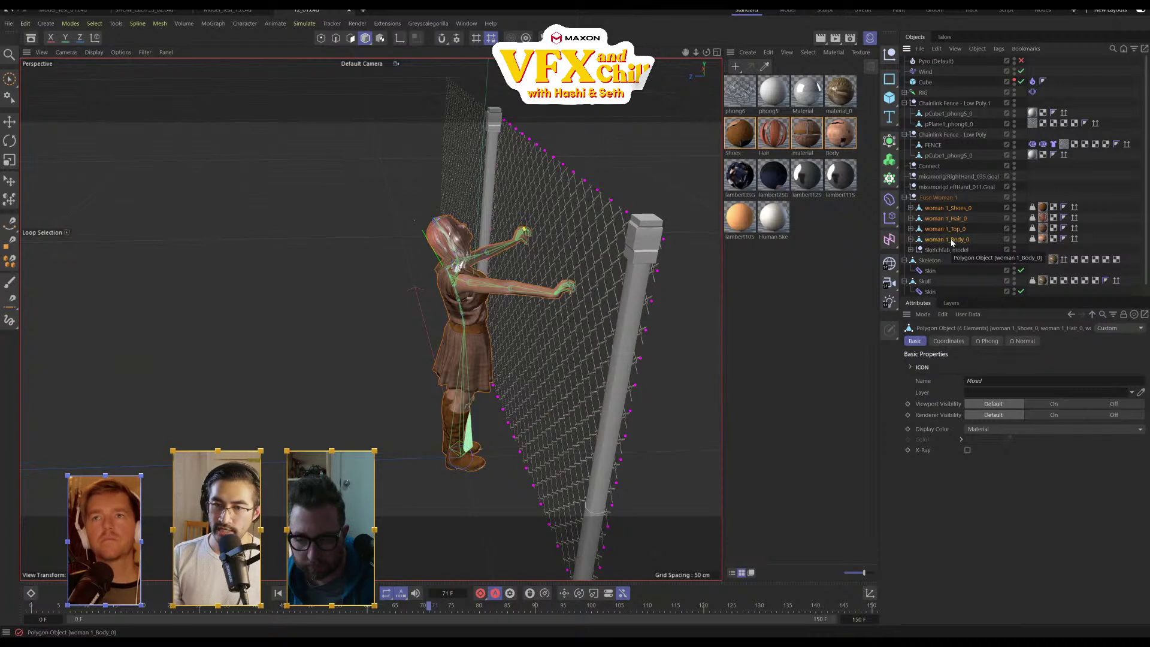
Close all open projects, saving the changes to Model_Test_01.c4d, SHOW_CLOTH_THINGS_02.c4d and T2_01.c4d
left_click(105, 12)
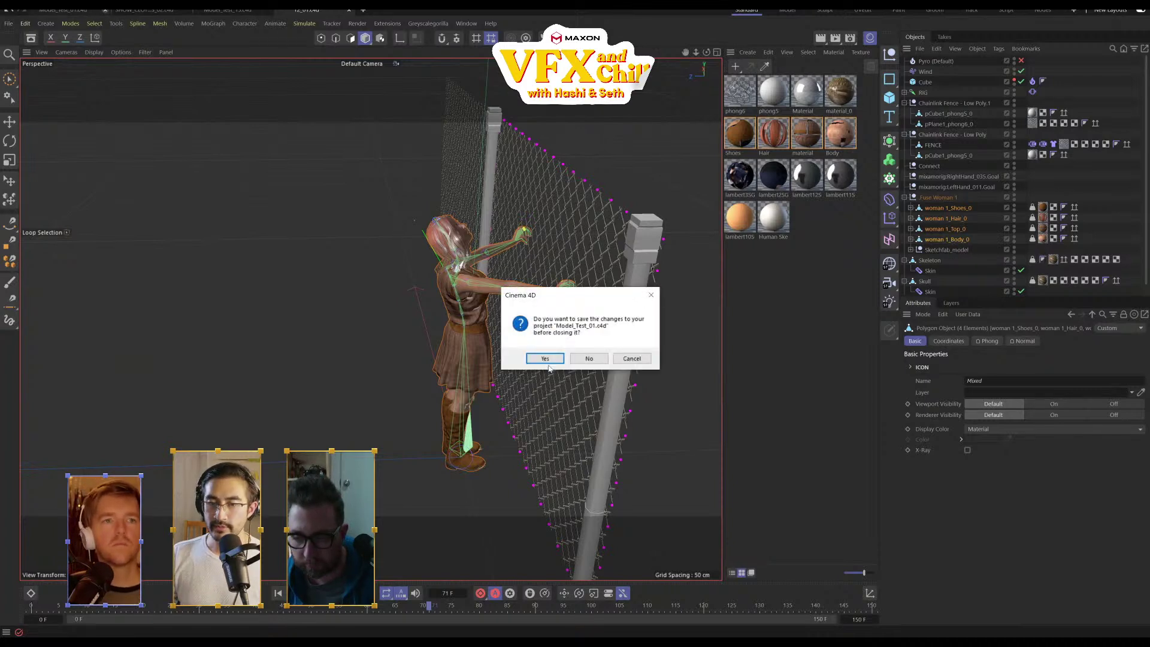
left_click(546, 359)
left_click(105, 11)
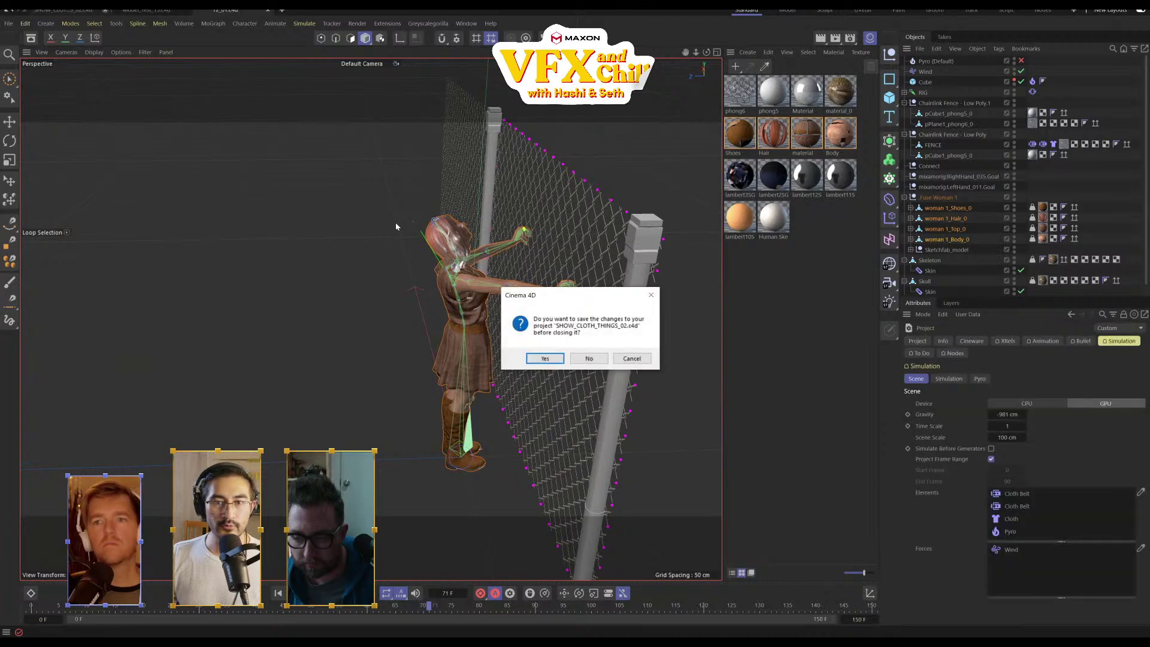
left_click(545, 359)
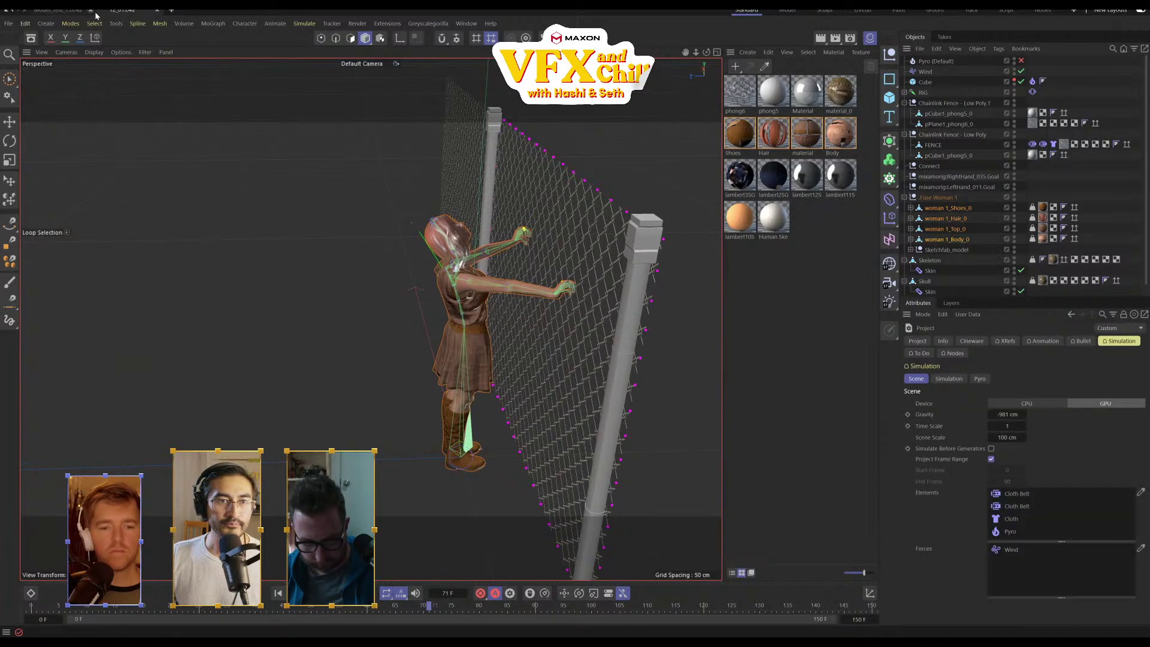
left_click(73, 10)
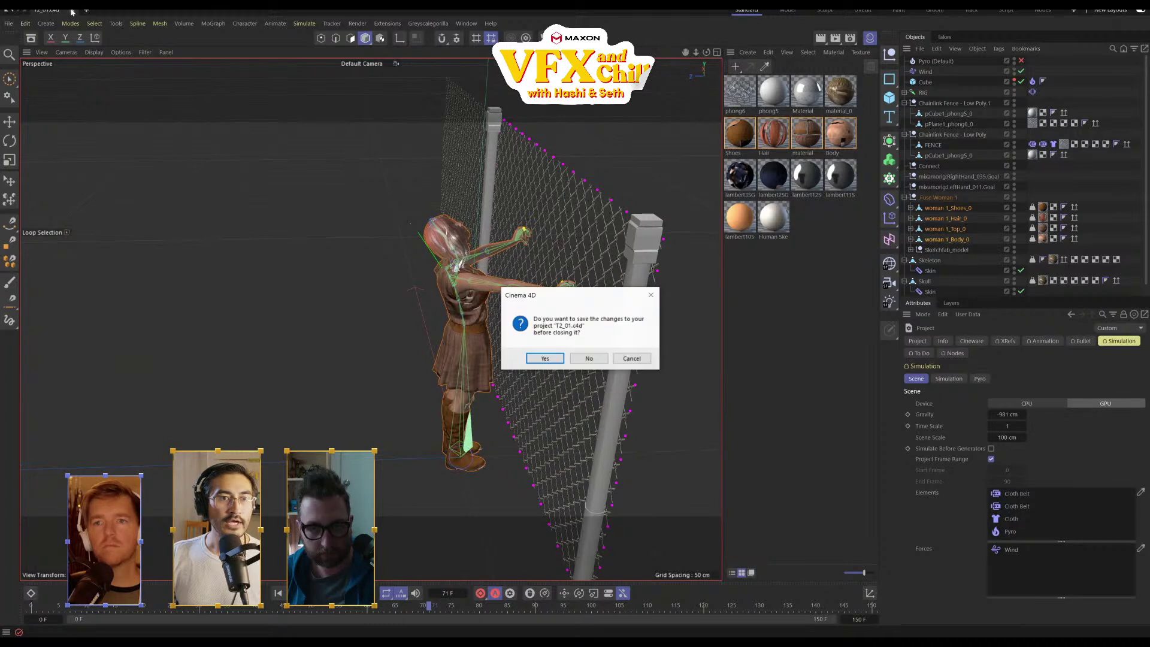
left_click(554, 360)
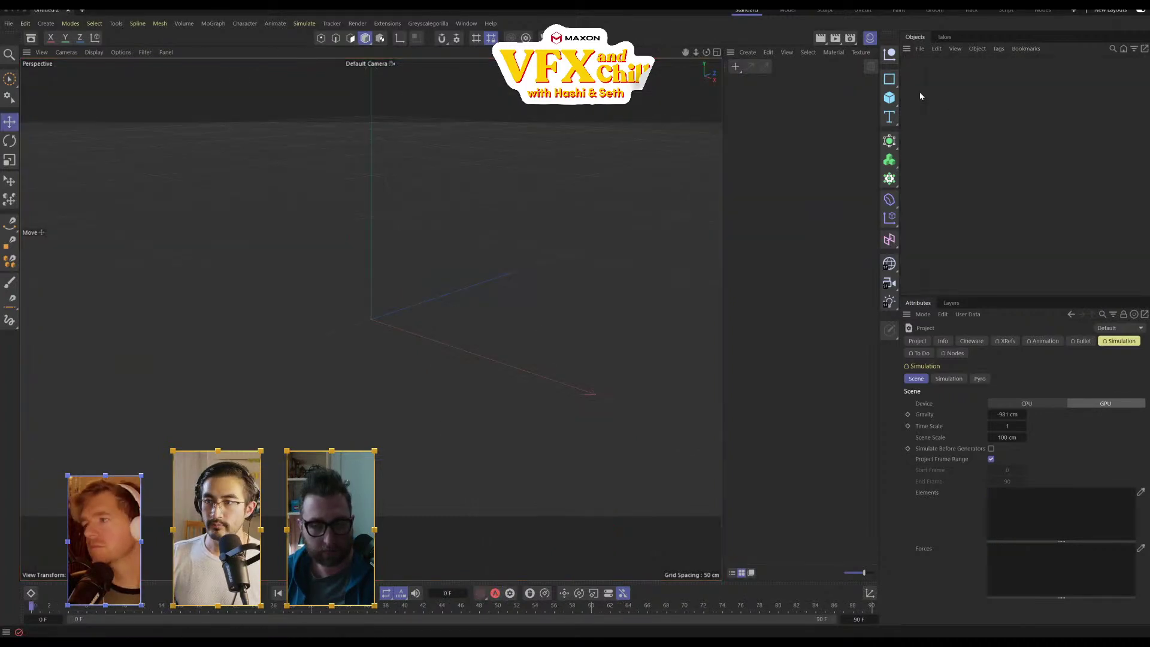
Add a default 200 cm cube to the empty scene
left_click(889, 97)
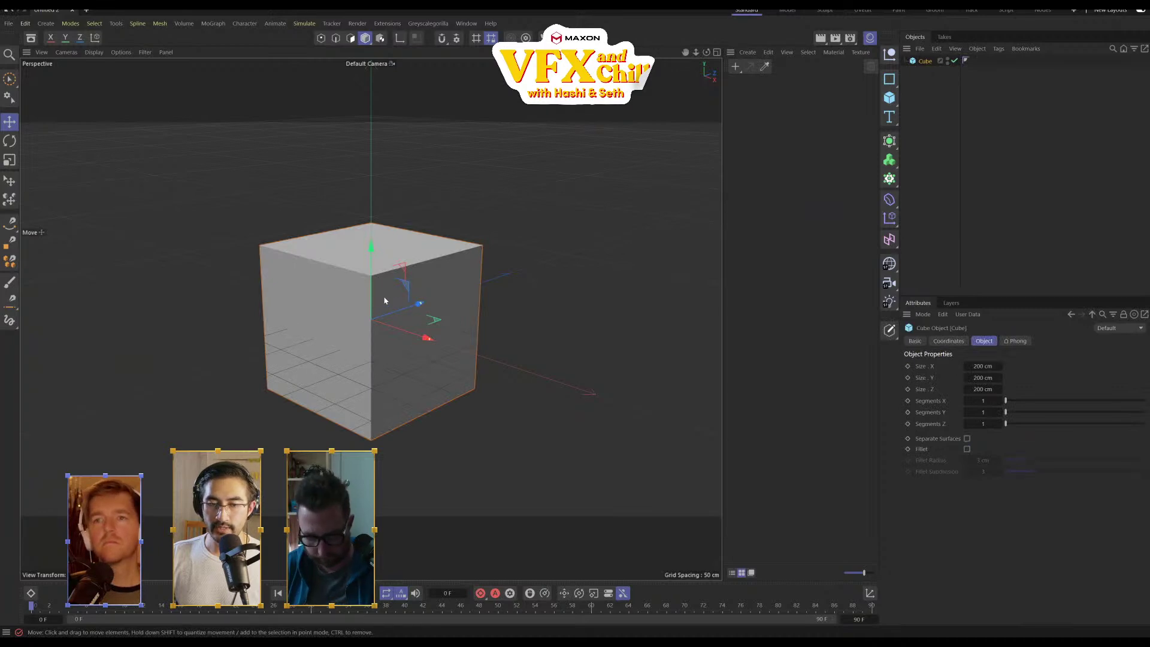
scroll(428, 259, "down", 2)
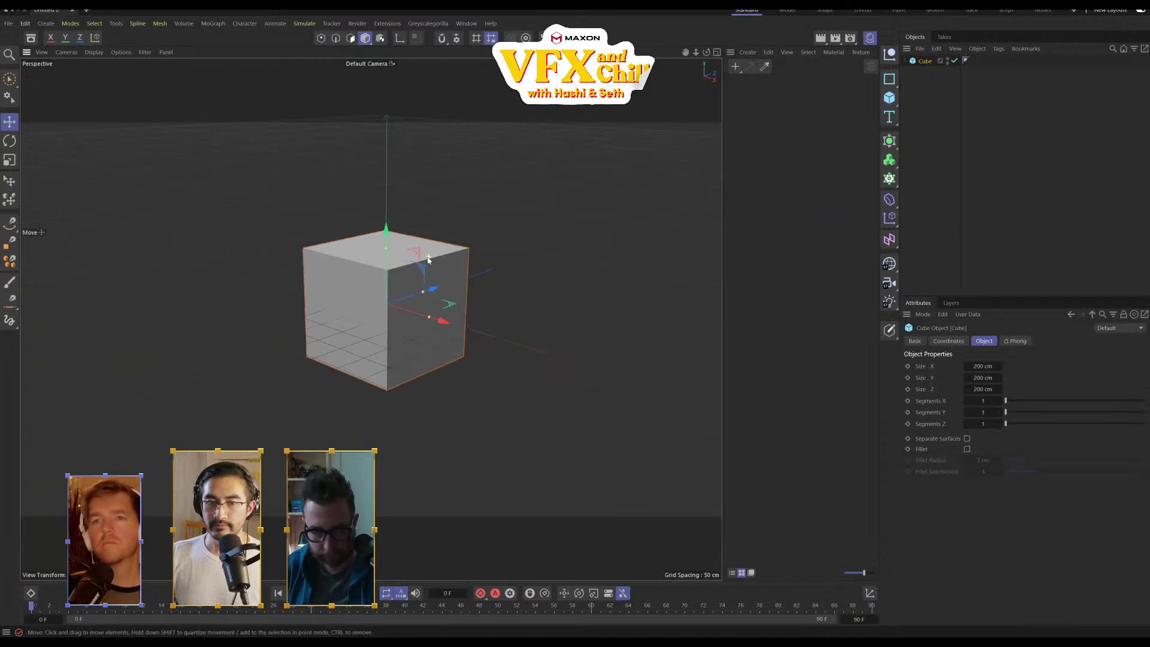
Add a default 400 cm plane and raise it well above the cube
scroll(428, 258, "down", 3)
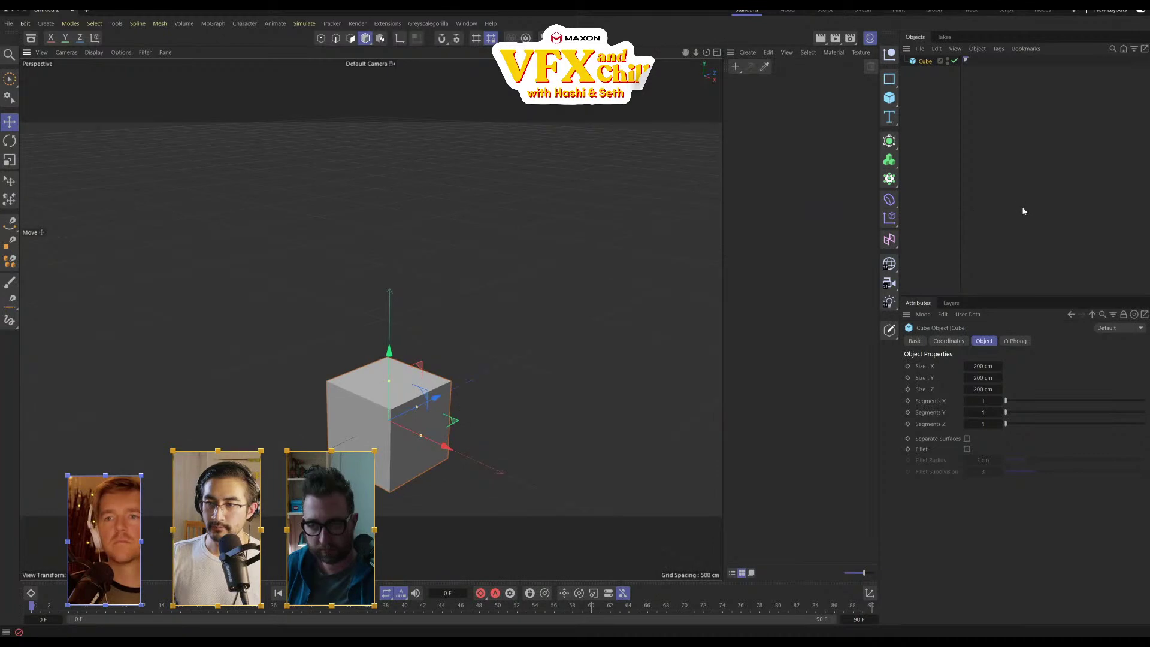
left_click(899, 100)
left_click(947, 128)
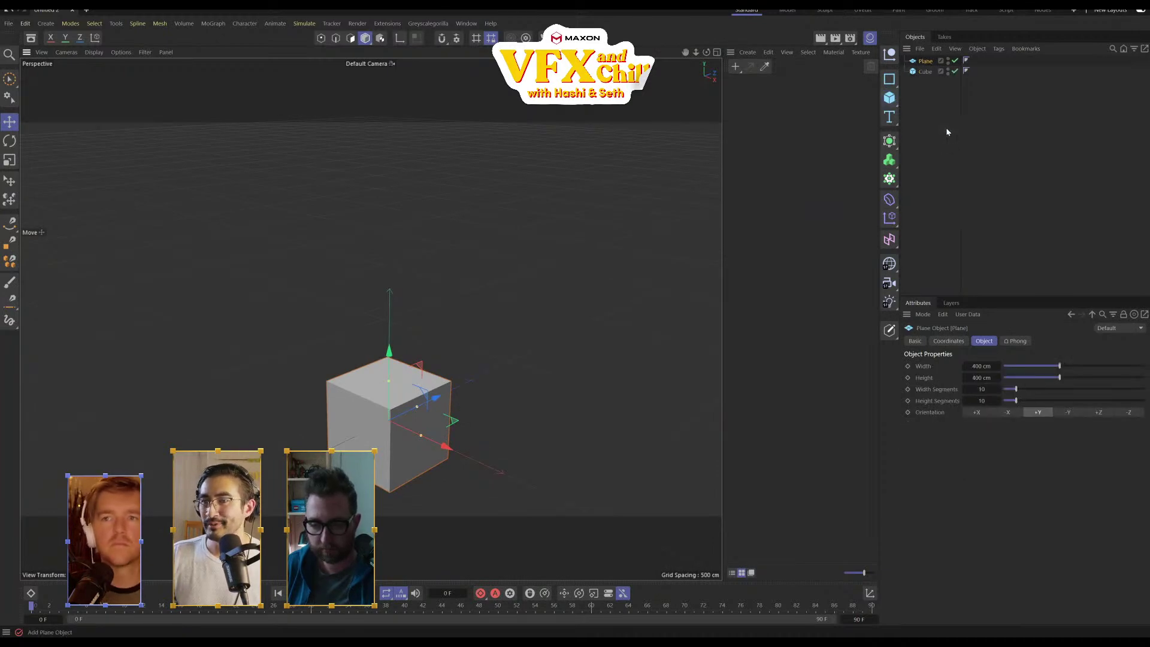
left_click_drag(390, 350, 558, 199)
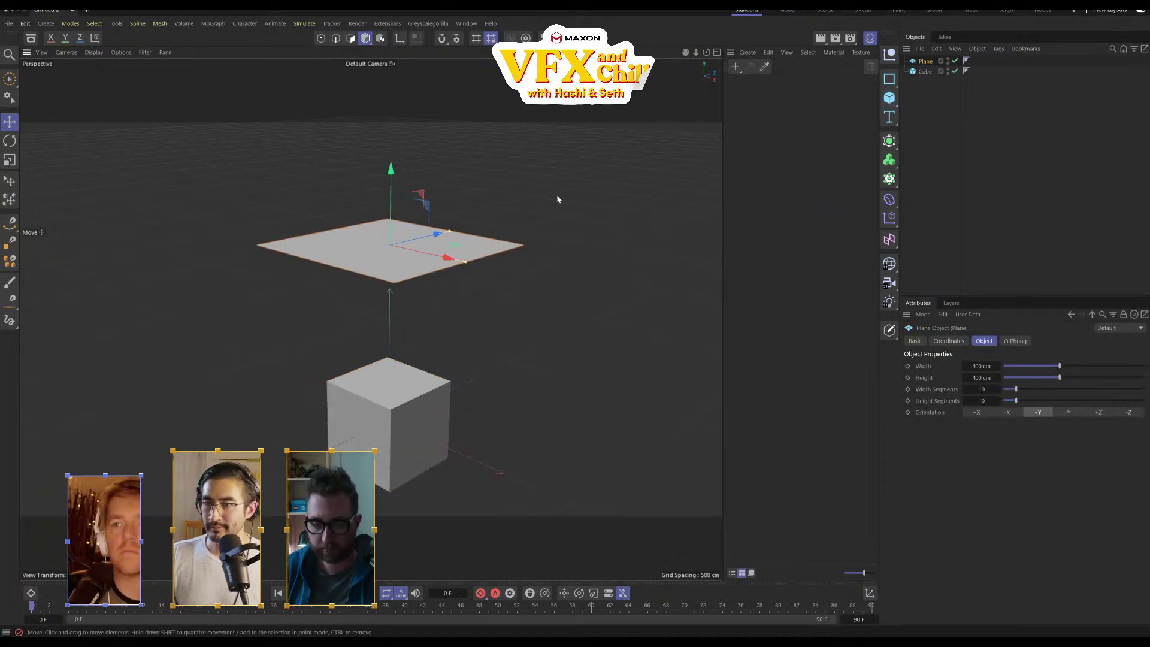
Add a Cloth simulation tag to the plane
right_click(417, 264)
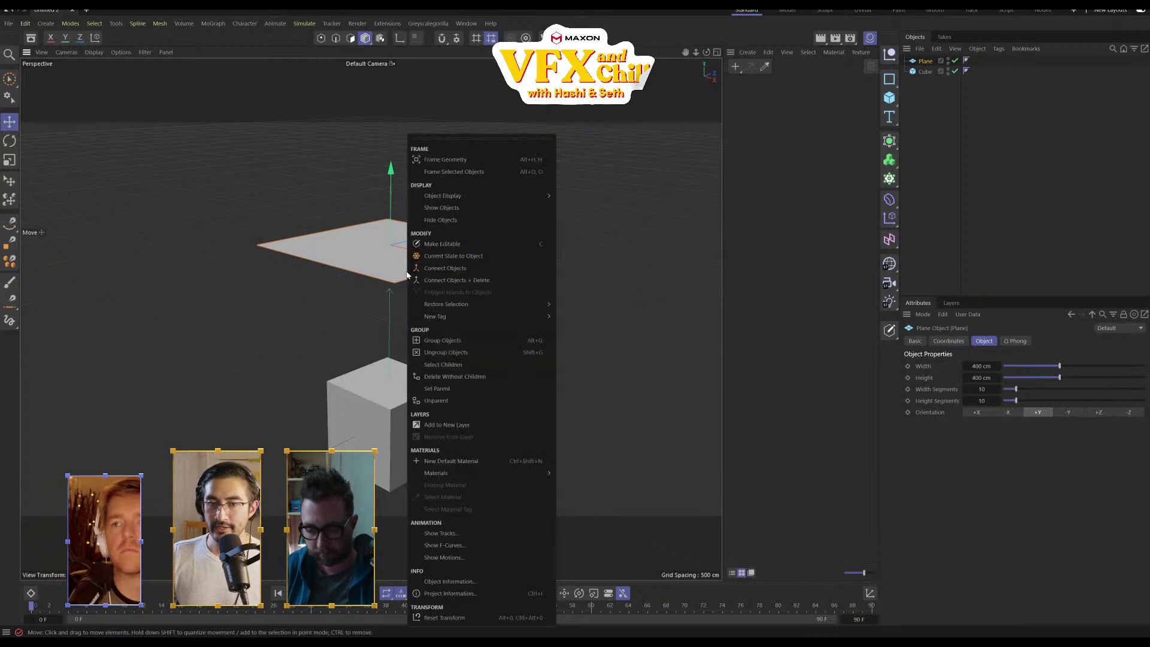
left_click(926, 62)
right_click(926, 62)
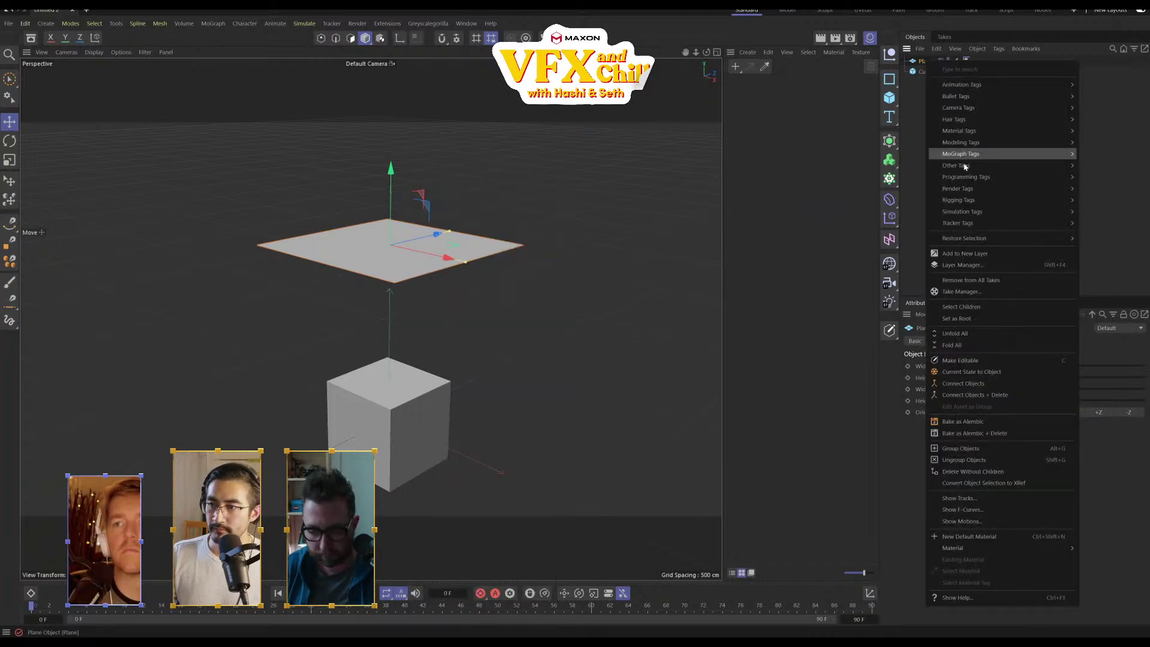
mouse_move(992, 213)
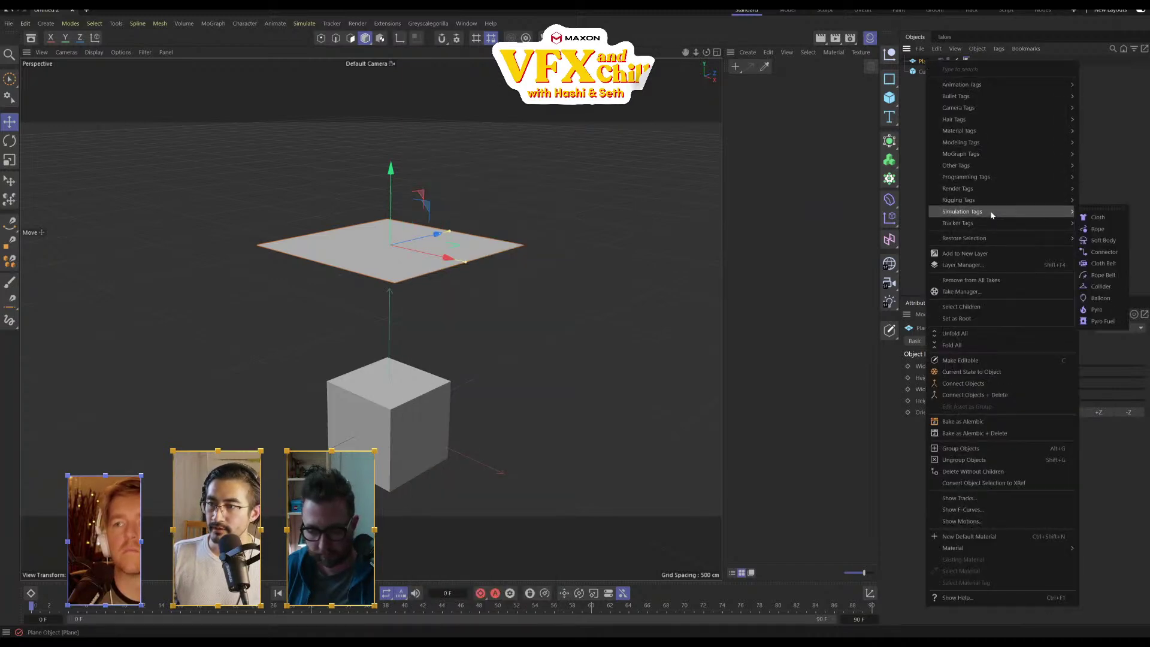
left_click(1103, 218)
Add a Collider simulation tag to the cube beneath the plane
right_click(922, 73)
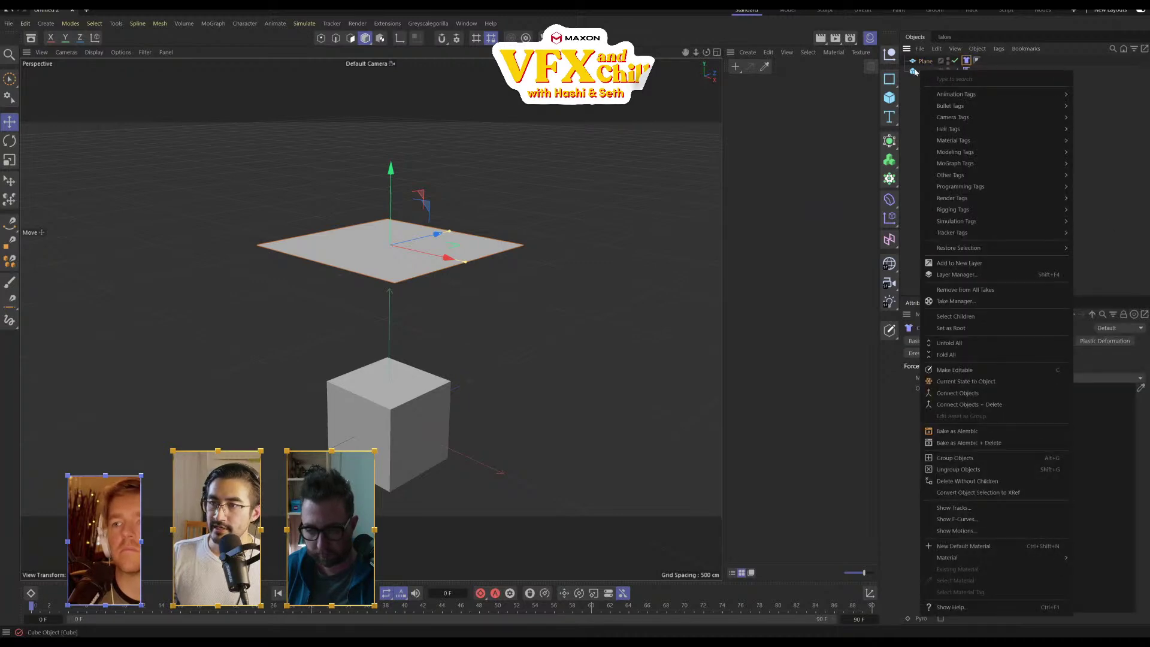
mouse_move(990, 229)
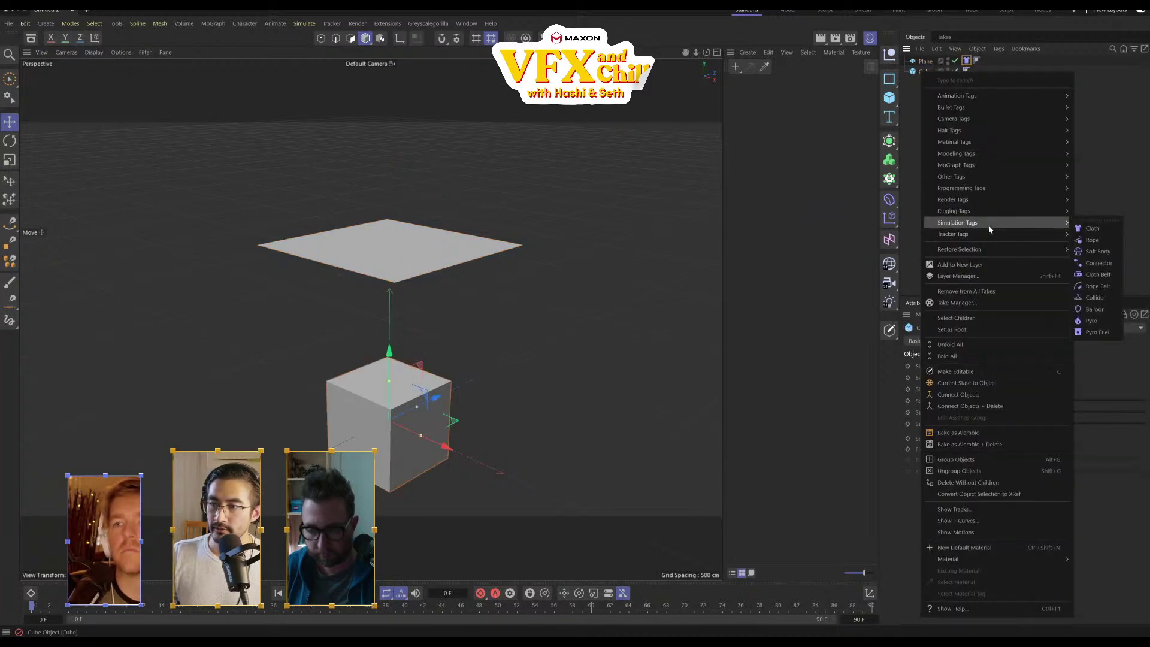
left_click(1097, 298)
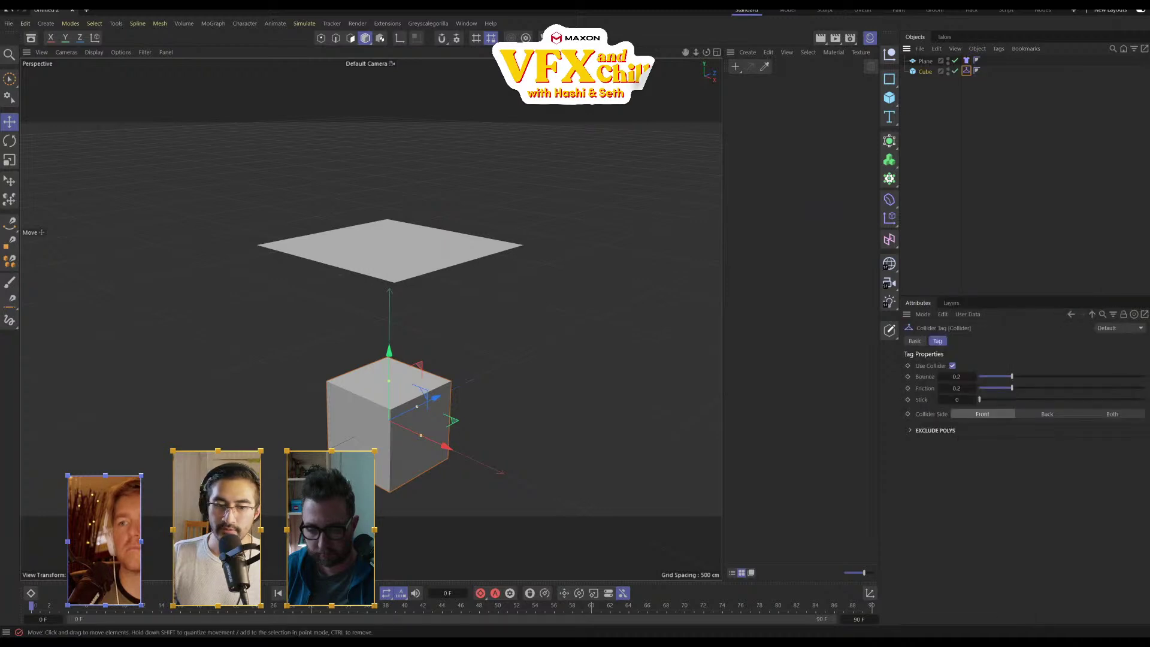
Play the cloth simulation briefly and return to frame 0
key("F8")
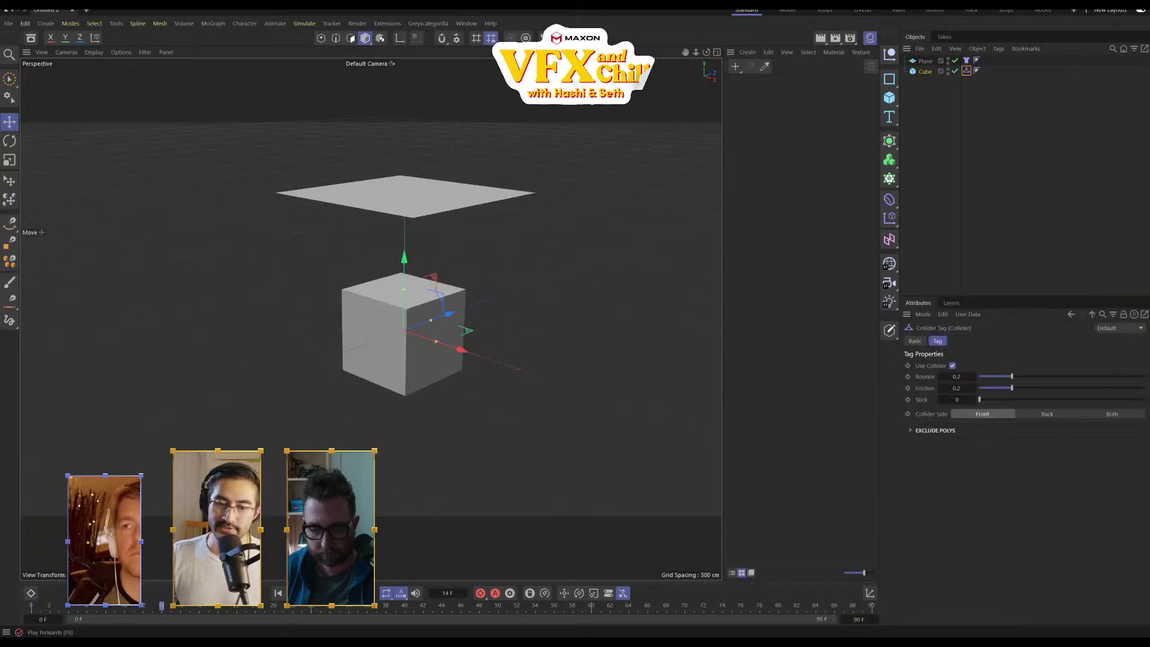
key("F8")
key("shift+f")
Set the plane's width and height segments to 26, and preview the cloth dropping onto the cube before rewinding to frame 0
left_click(925, 61)
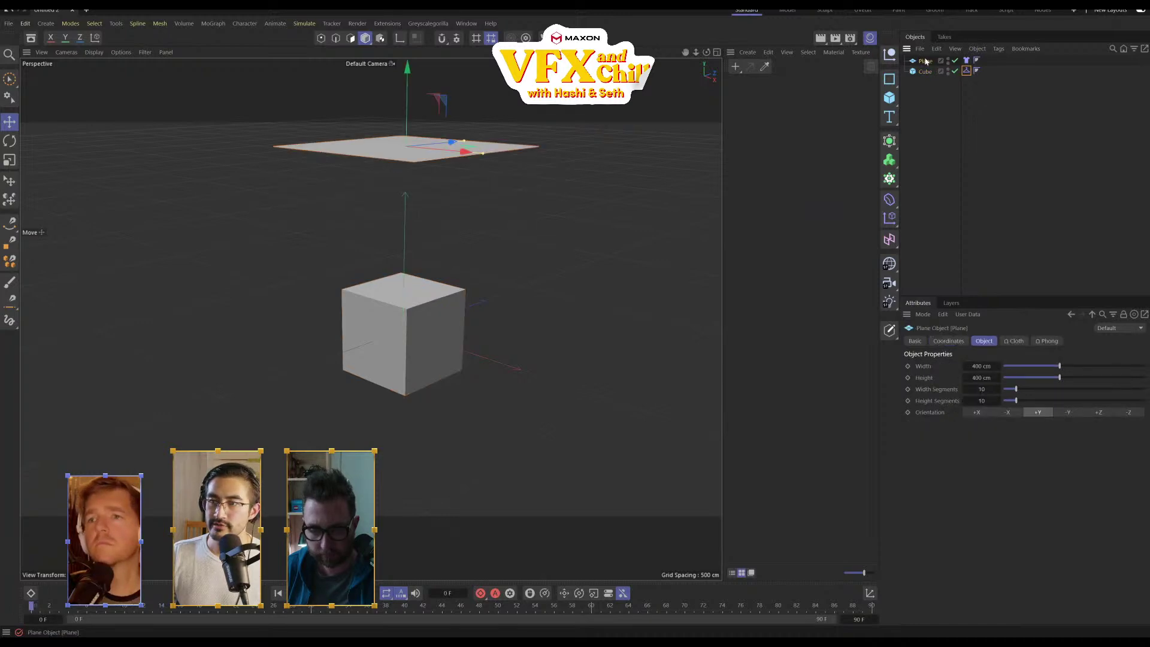
left_click(983, 390)
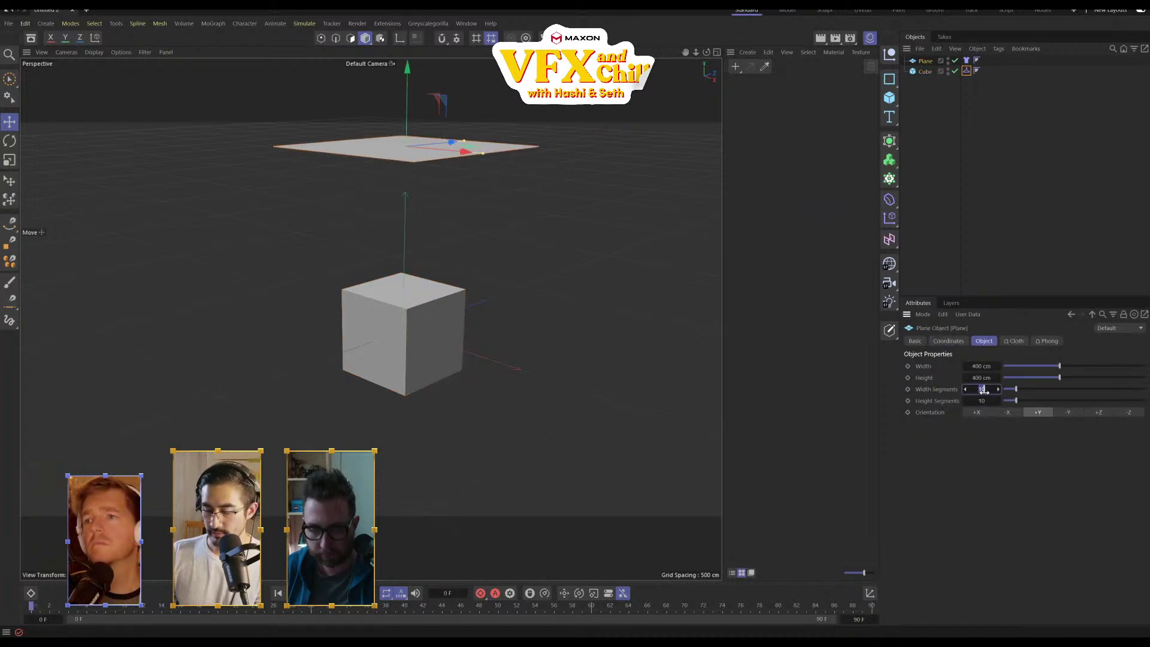
type("26")
key("Tab")
type("26")
key("Return")
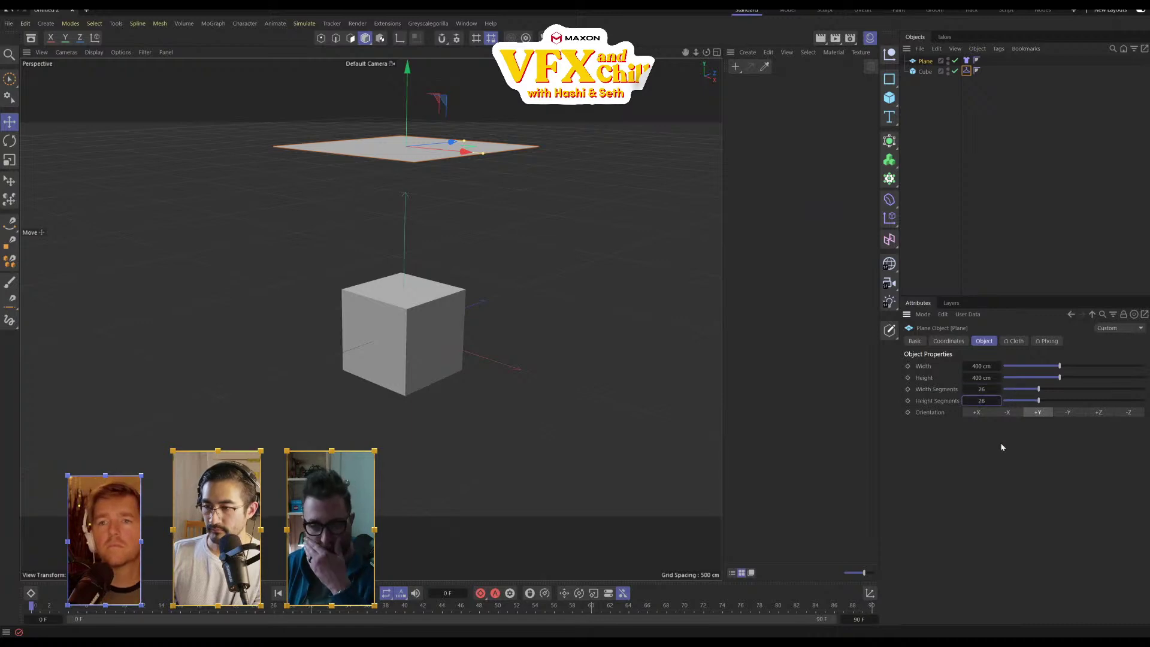
left_click(331, 593)
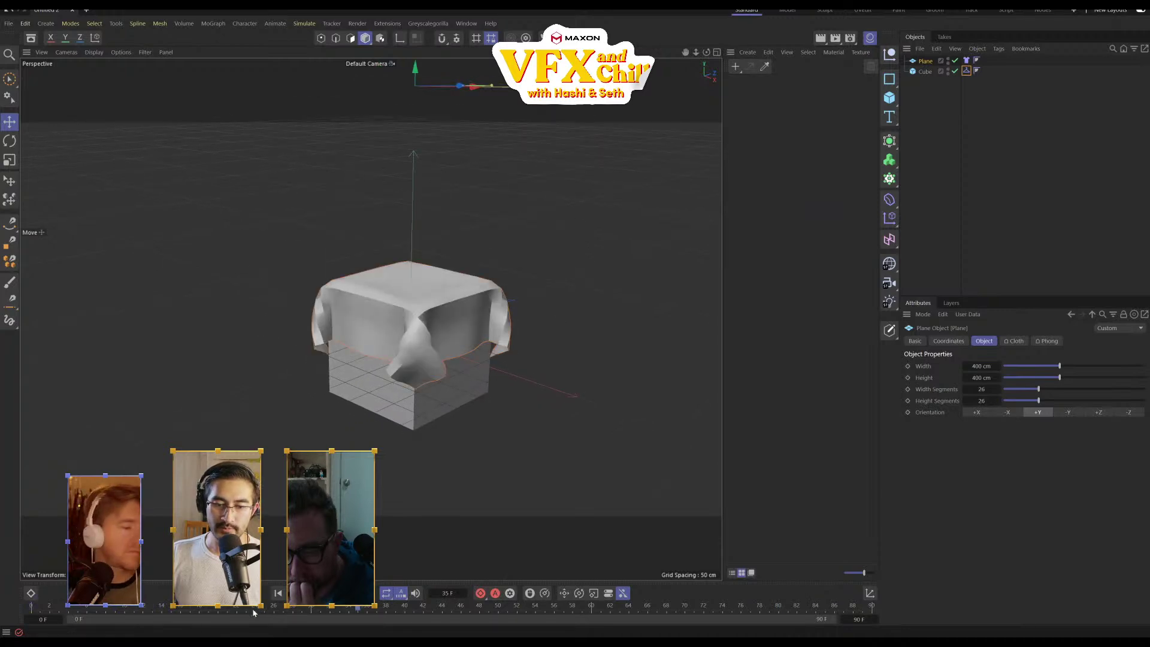
left_click_drag(234, 610, 31, 610)
Add a Pyro simulation tag to the cube
left_click_drag(460, 91, 486, 151, "alt")
left_click(473, 377)
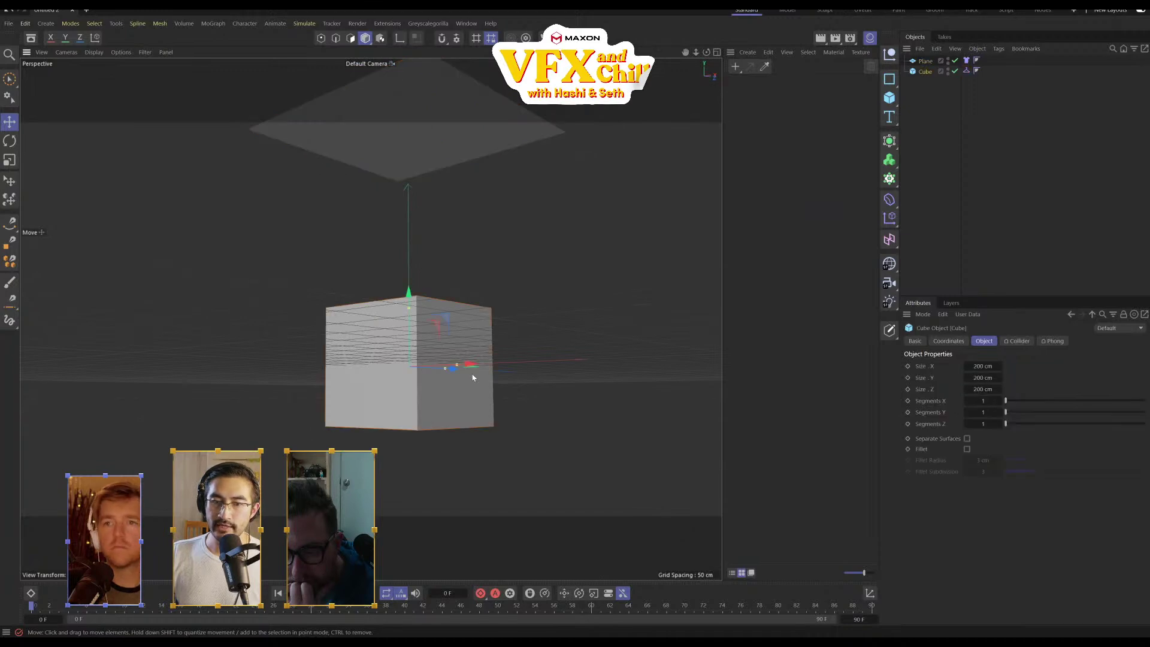
right_click(927, 71)
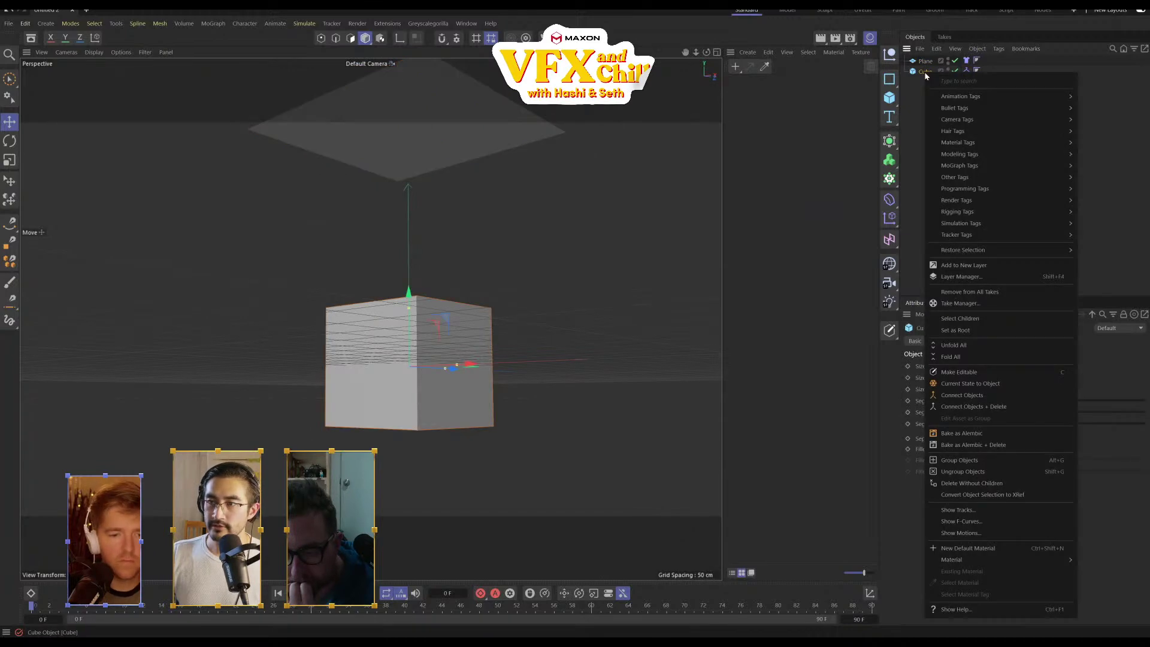
mouse_move(981, 224)
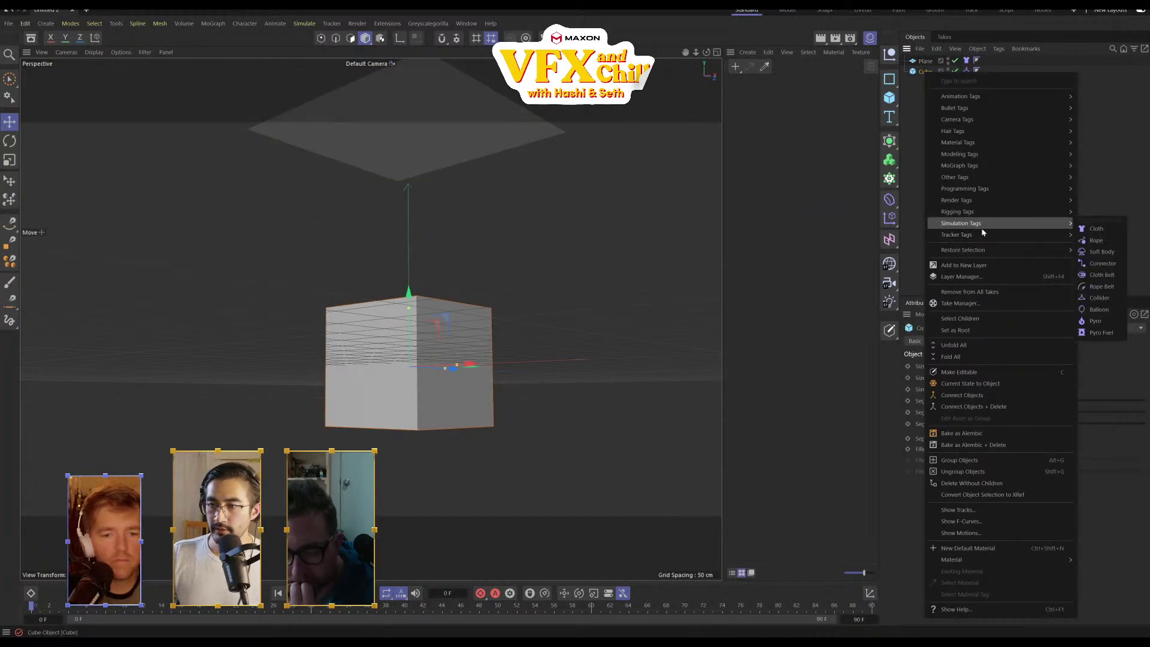
left_click(1095, 321)
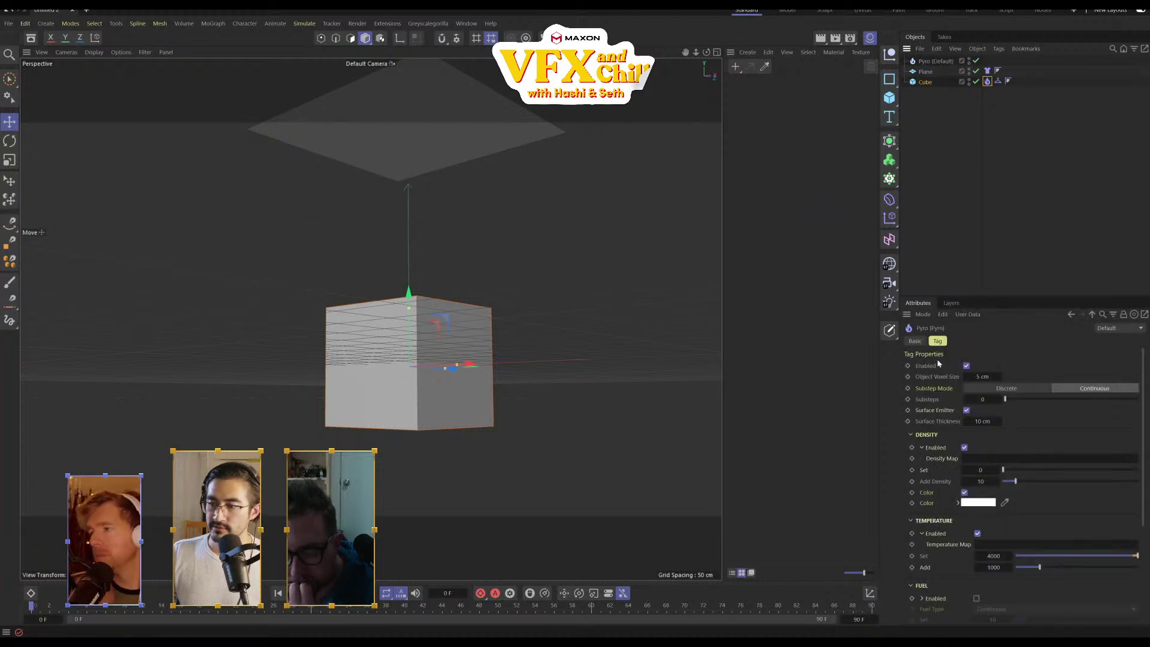
Set the Pyro object's Fluid Force Factor to 0.49
left_click(933, 61)
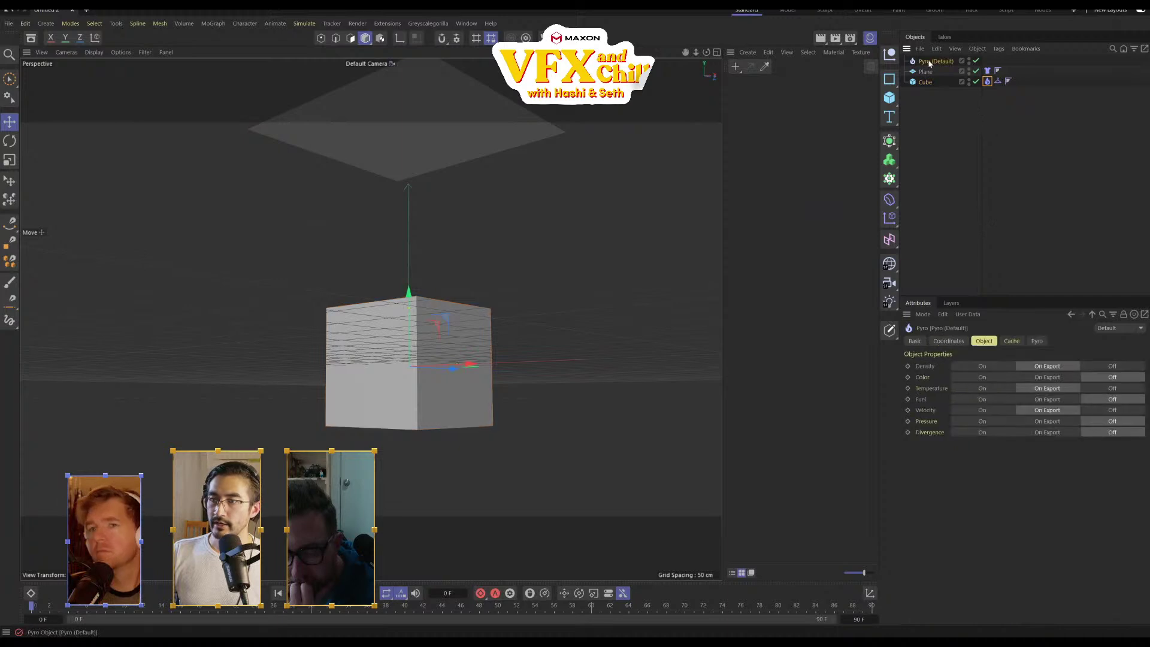
left_click(1038, 341)
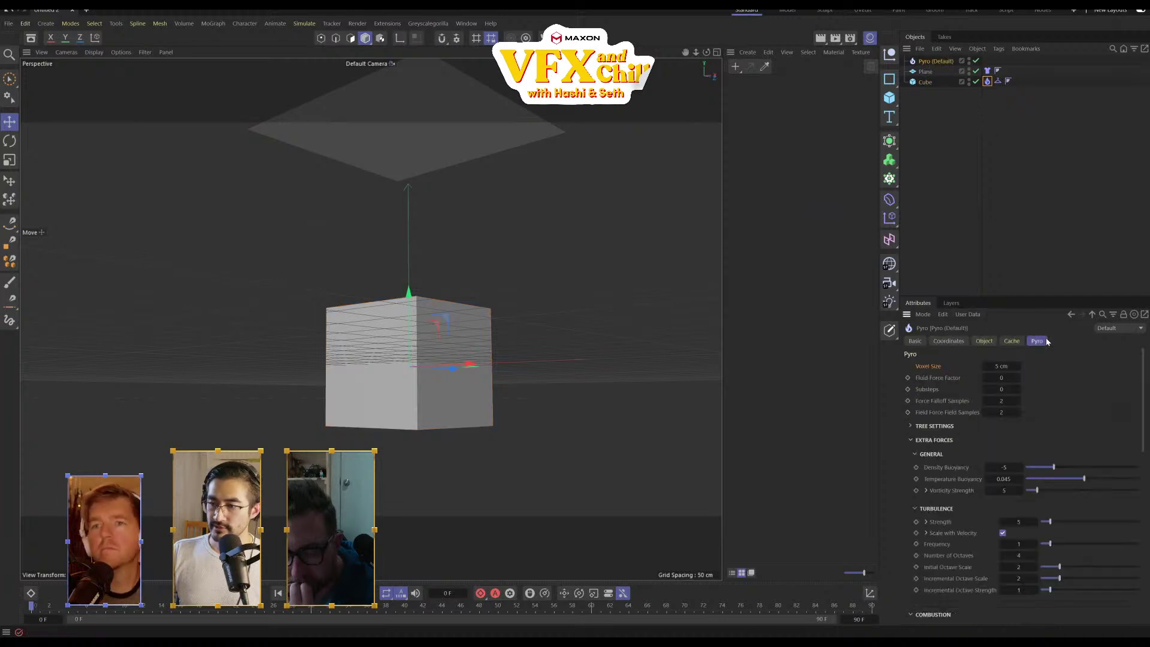
left_click(1018, 380)
left_click(1018, 378)
left_click(1019, 378)
left_click(1019, 378)
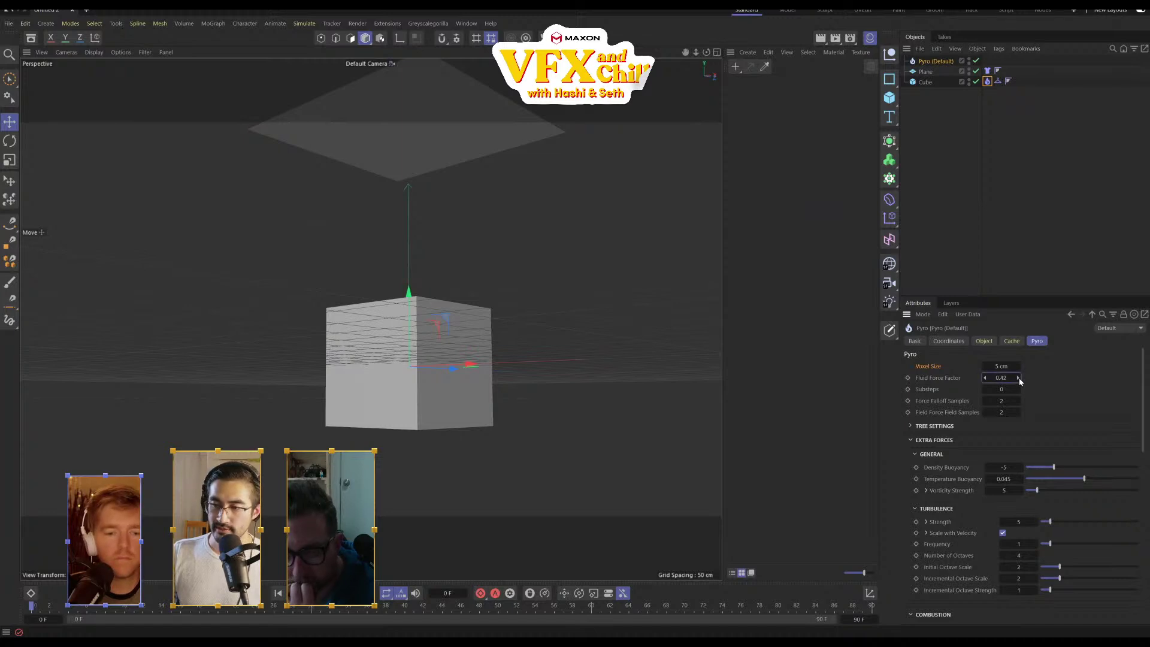
Rotate the plane upright so that it stands vertically above the cube
left_click_drag(505, 214, 506, 334, "alt")
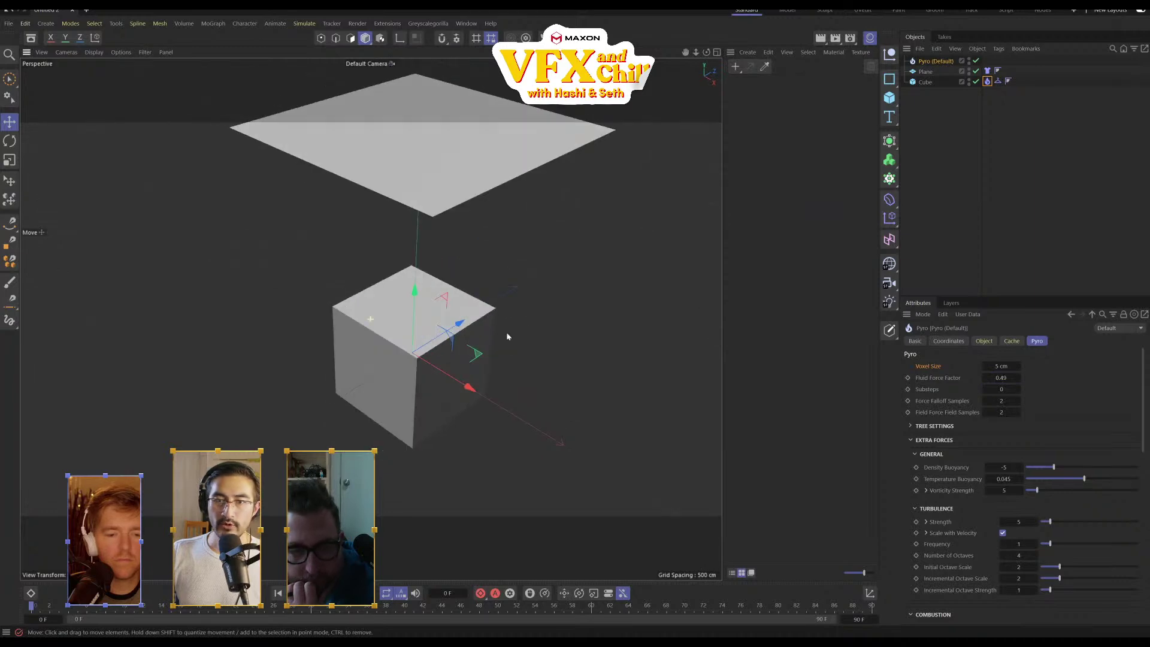
left_click(929, 72)
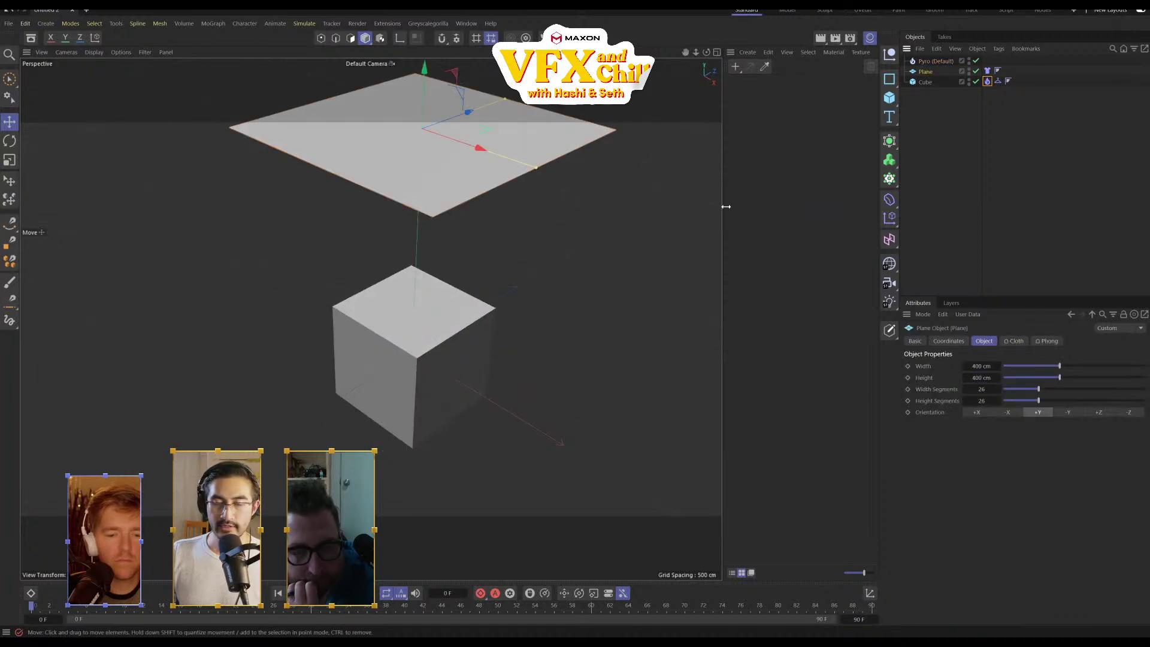
key("t")
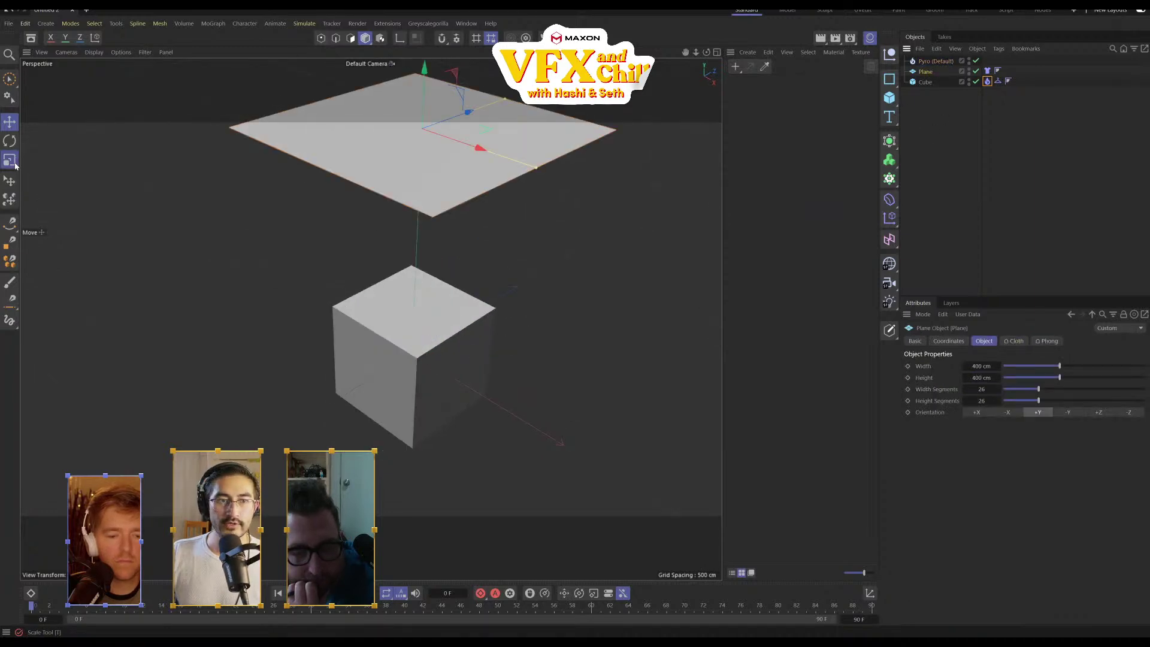
key("Down")
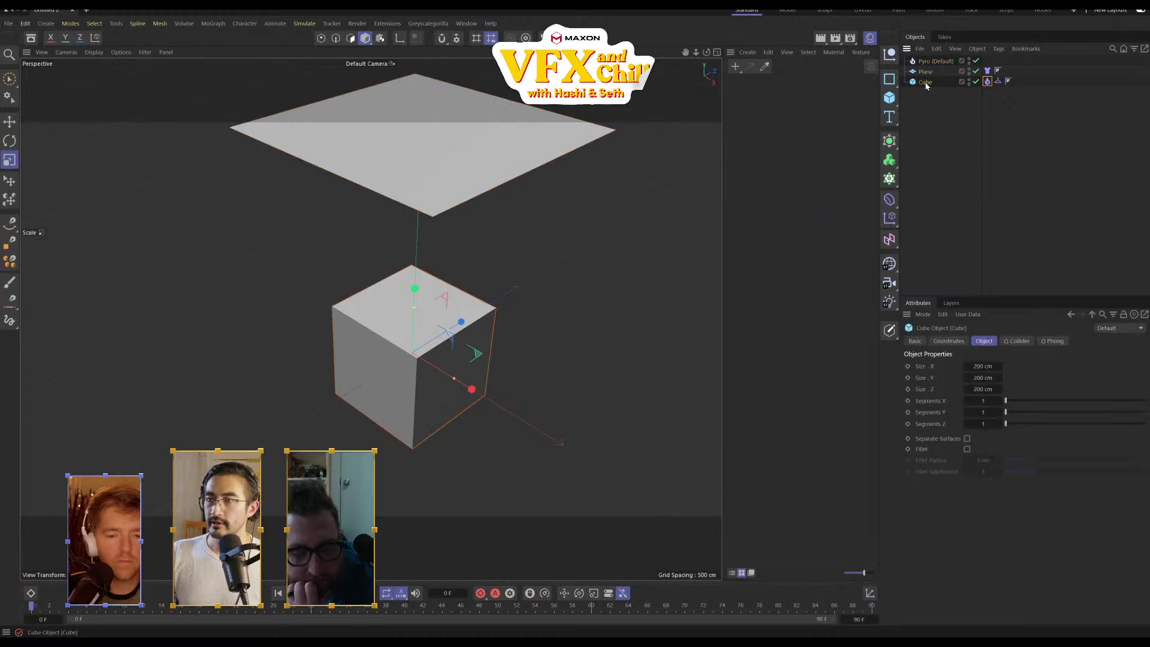
key("Up")
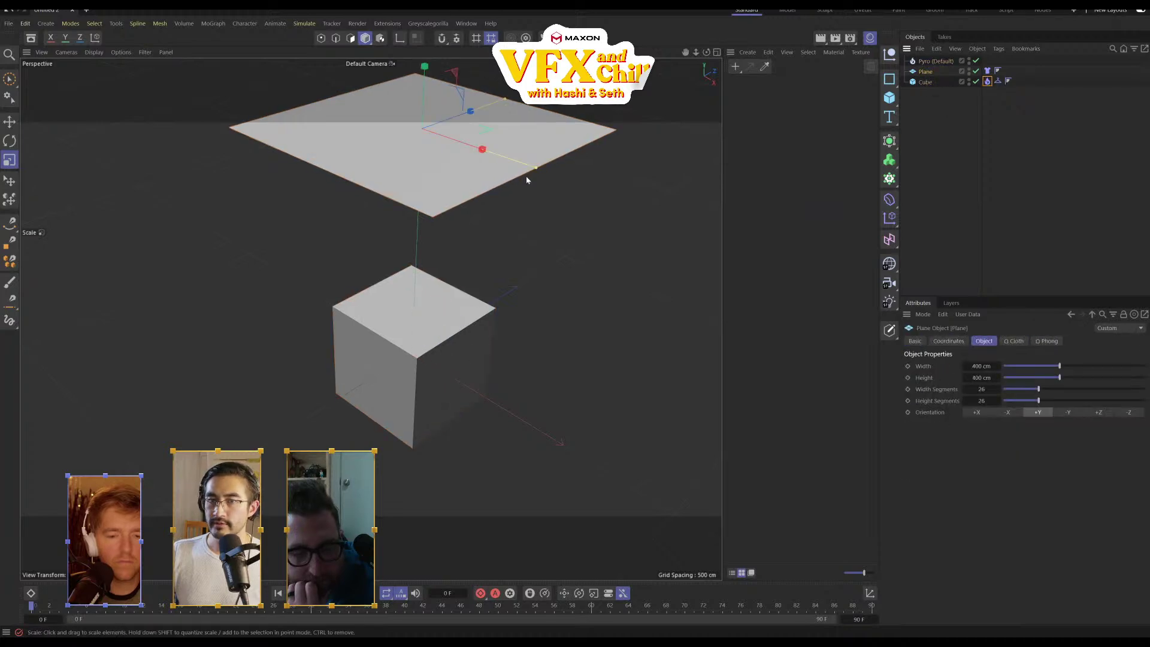
key("r")
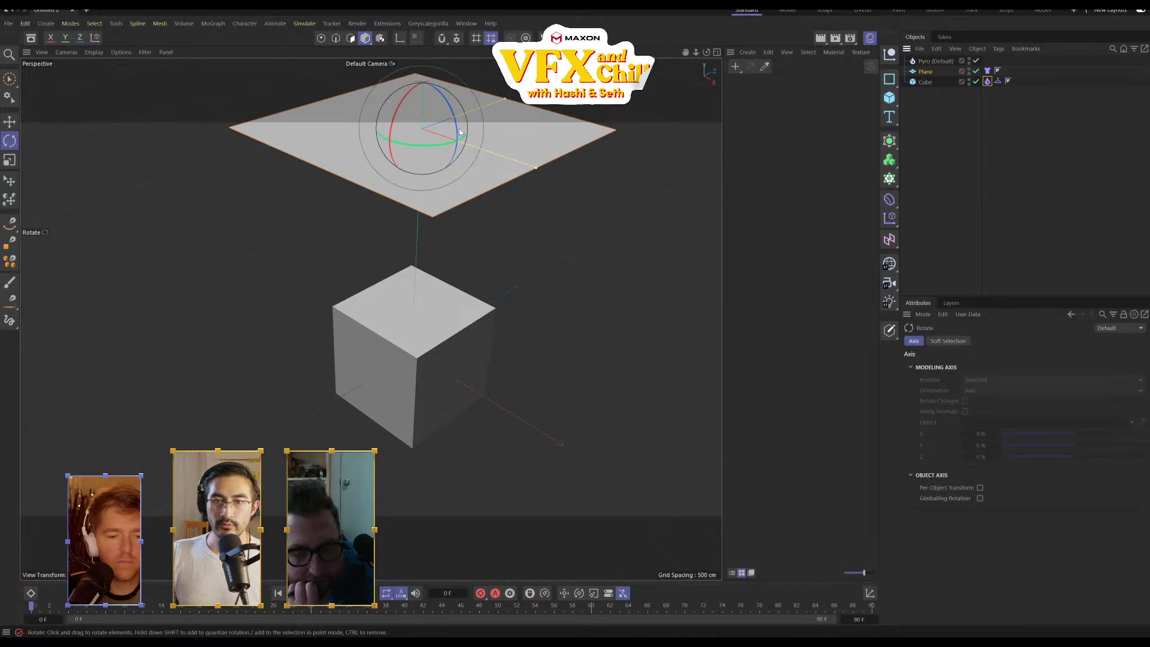
mouse_move(451, 107)
left_mouse_down()
mouse_move(455, 117)
mouse_move(446, 96)
left_mouse_up()
left_click_drag(480, 240, 507, 188, "alt")
left_click_drag(568, 134, 523, 254, "alt")
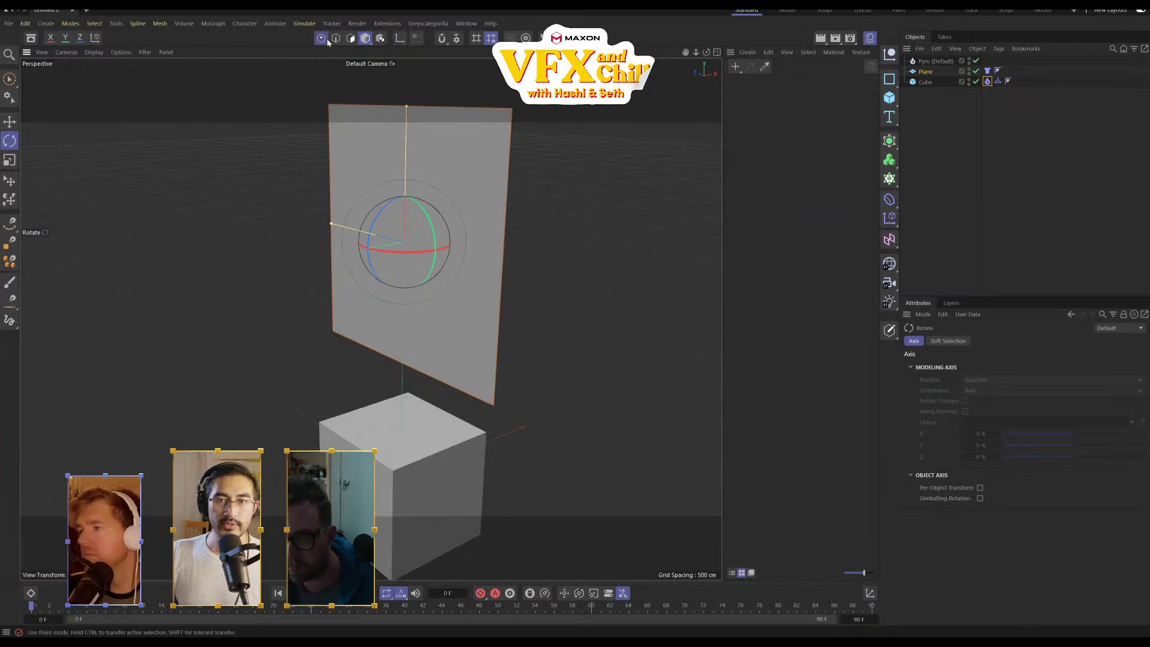
Make the plane editable and loop-select the row of points along its upper edge
key("Return")
left_click(927, 72)
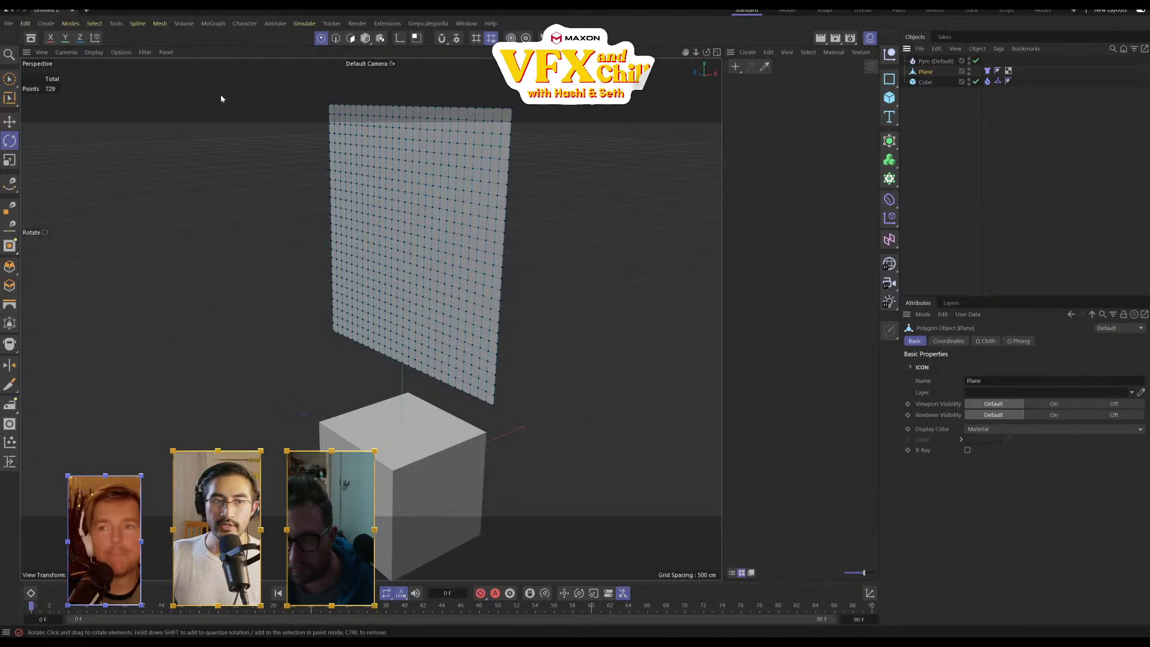
left_click_drag(8, 96, 63, 122)
left_click(418, 108)
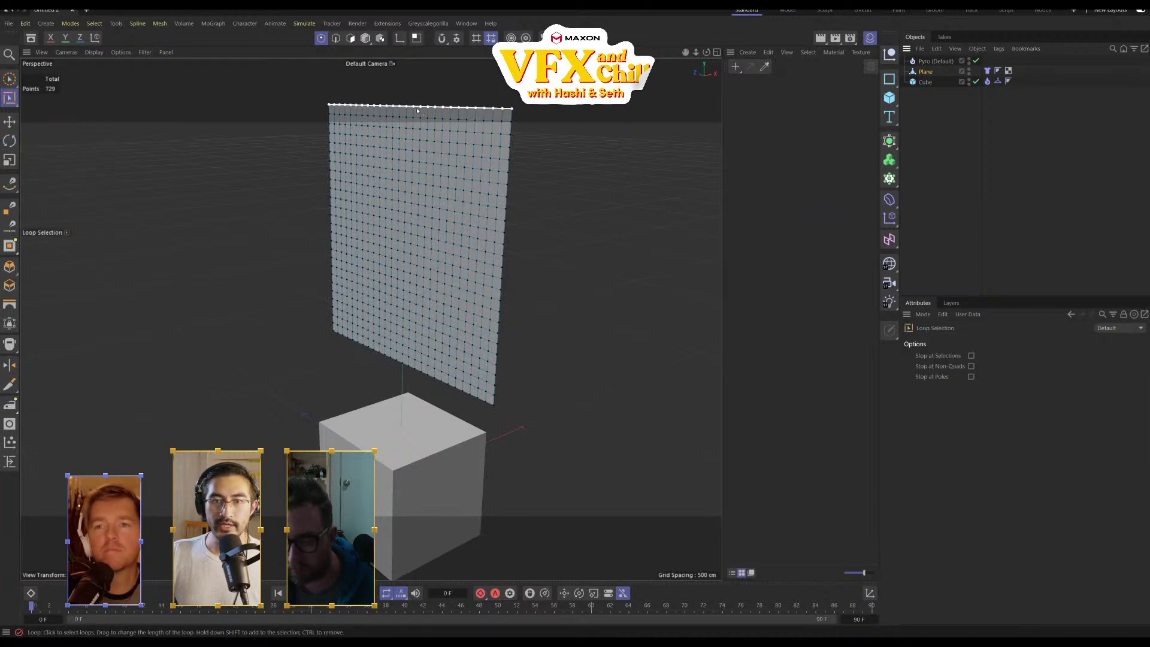
Set the selected upper-edge points as fix points in the plane's Cloth tag
left_click(988, 72)
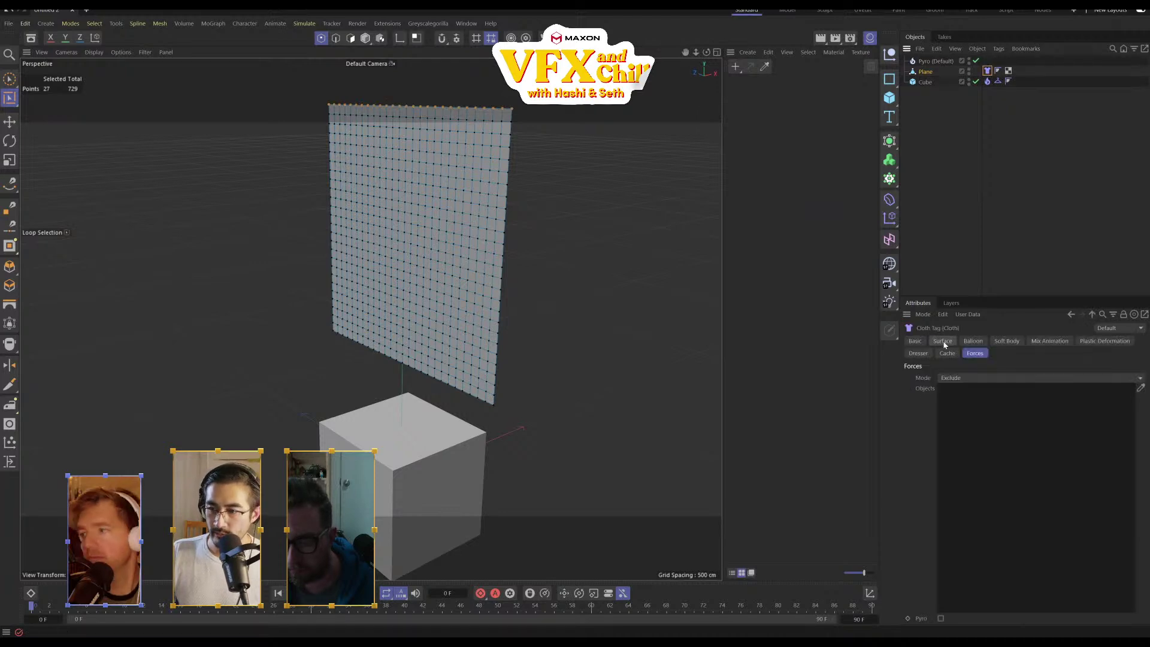
left_click(918, 353)
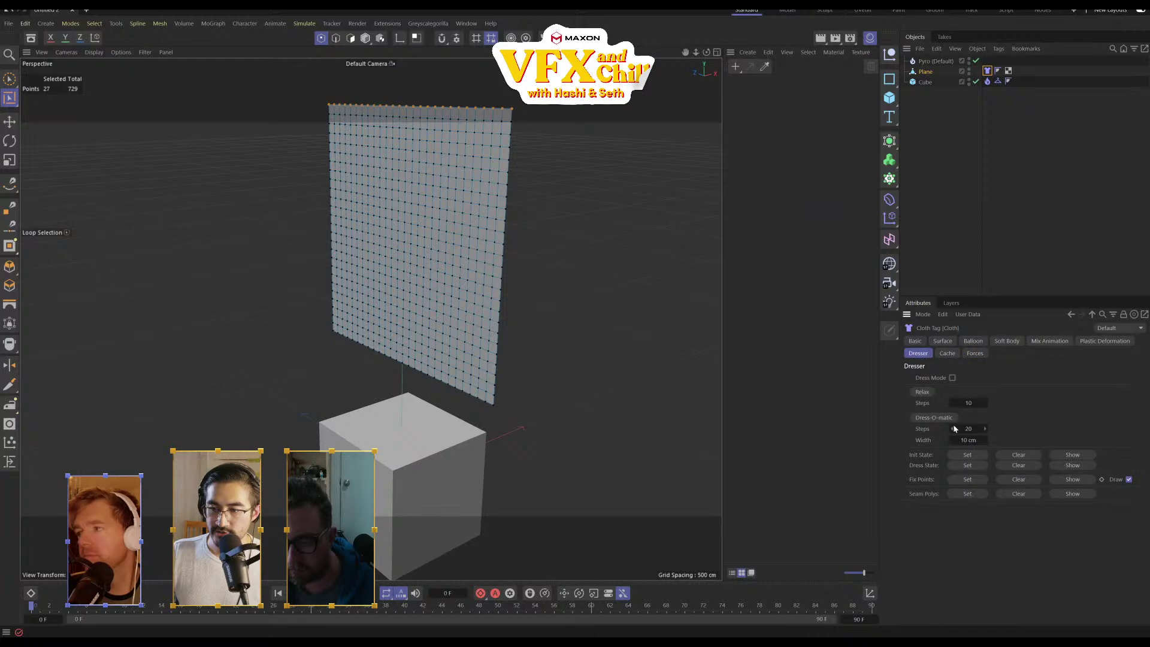
left_click(966, 479)
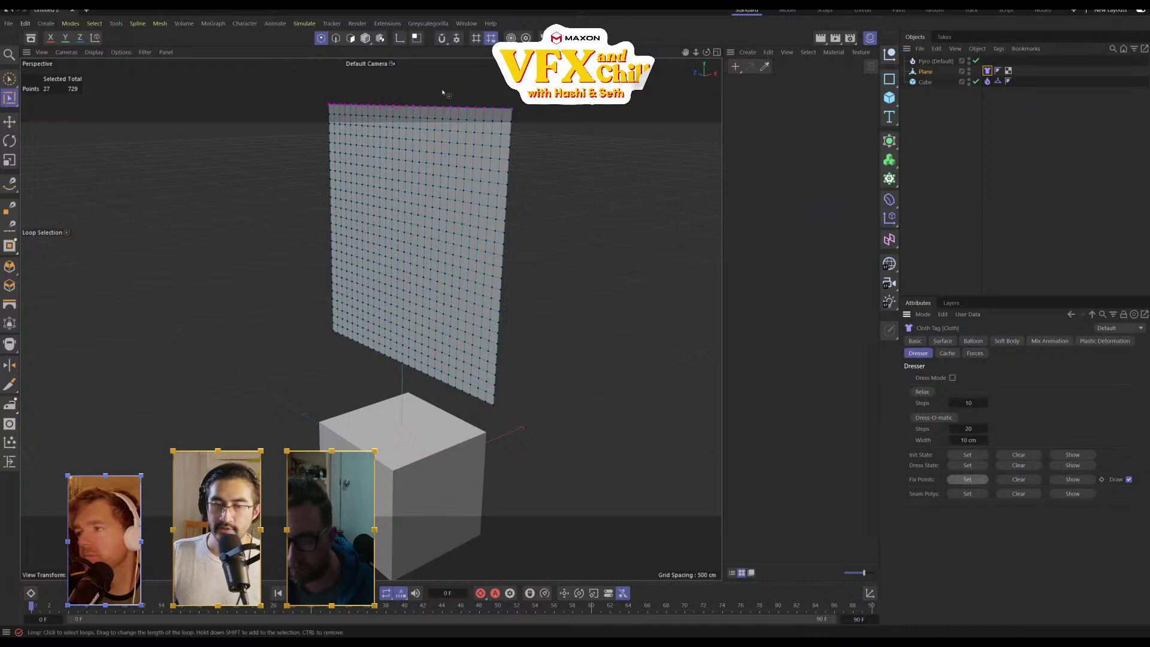
Disable the Pyro object and play the simulation to check the plane hanging from its fixed points
left_click(1002, 159)
left_click(977, 61)
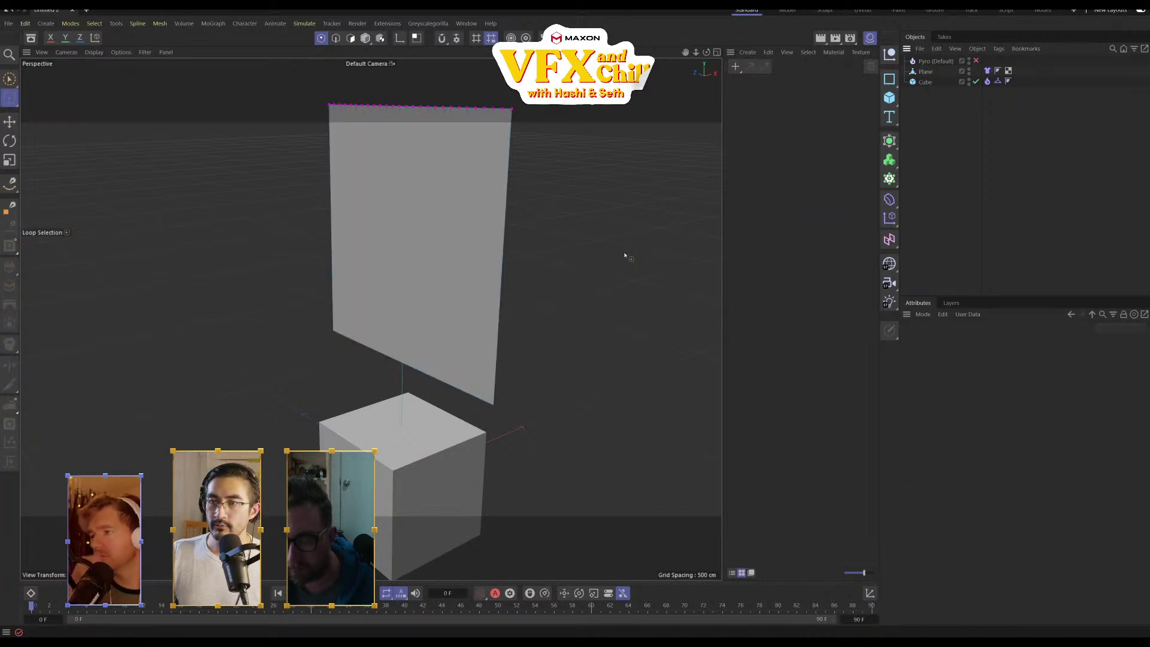
key("F8")
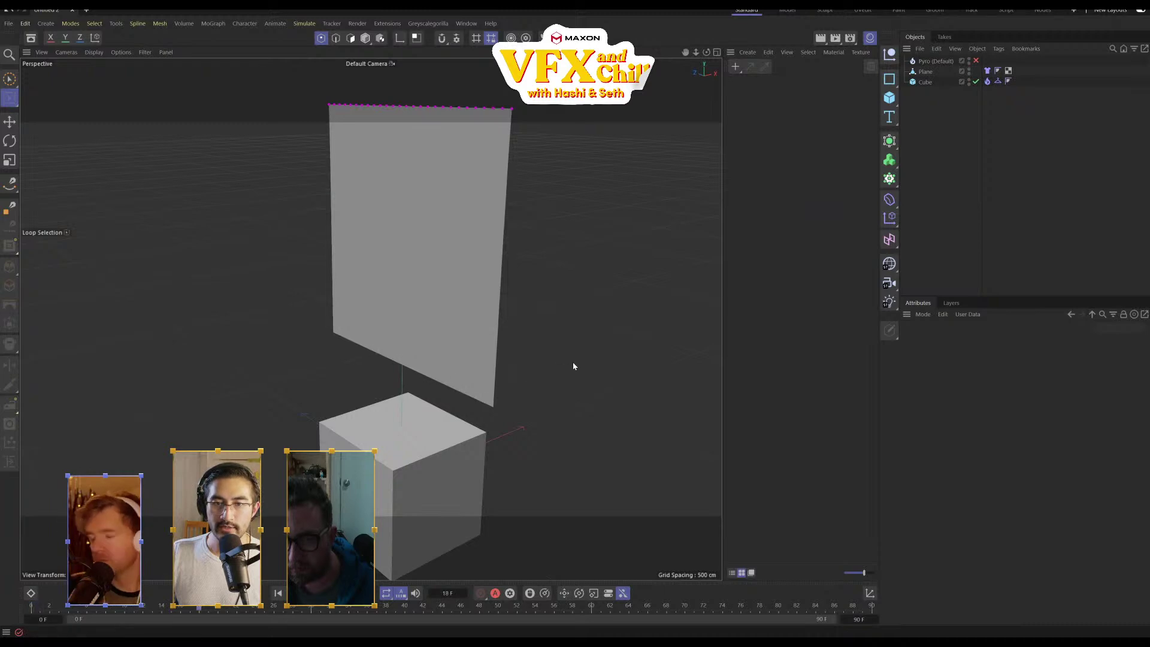
Examine the hanging cloth plane from both sides during playback, stop the simulation and return to the first frame
left_click_drag(573, 362, 382, 184, "alt")
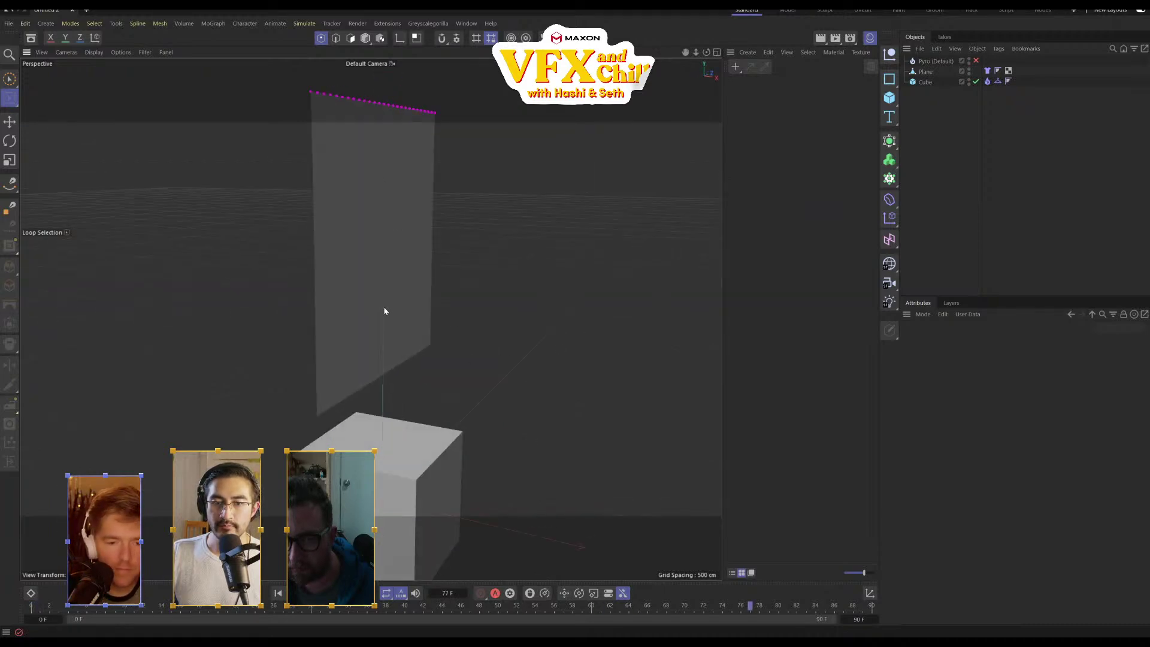
left_click_drag(380, 321, 499, 331, "alt")
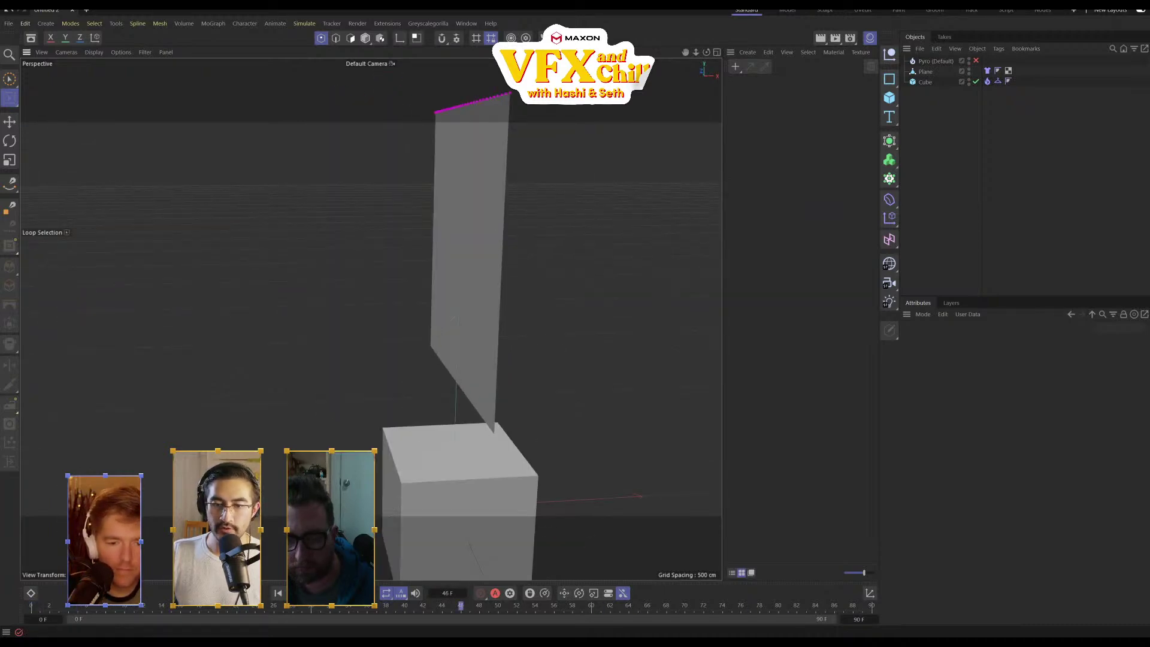
left_click(323, 593)
left_click(278, 593)
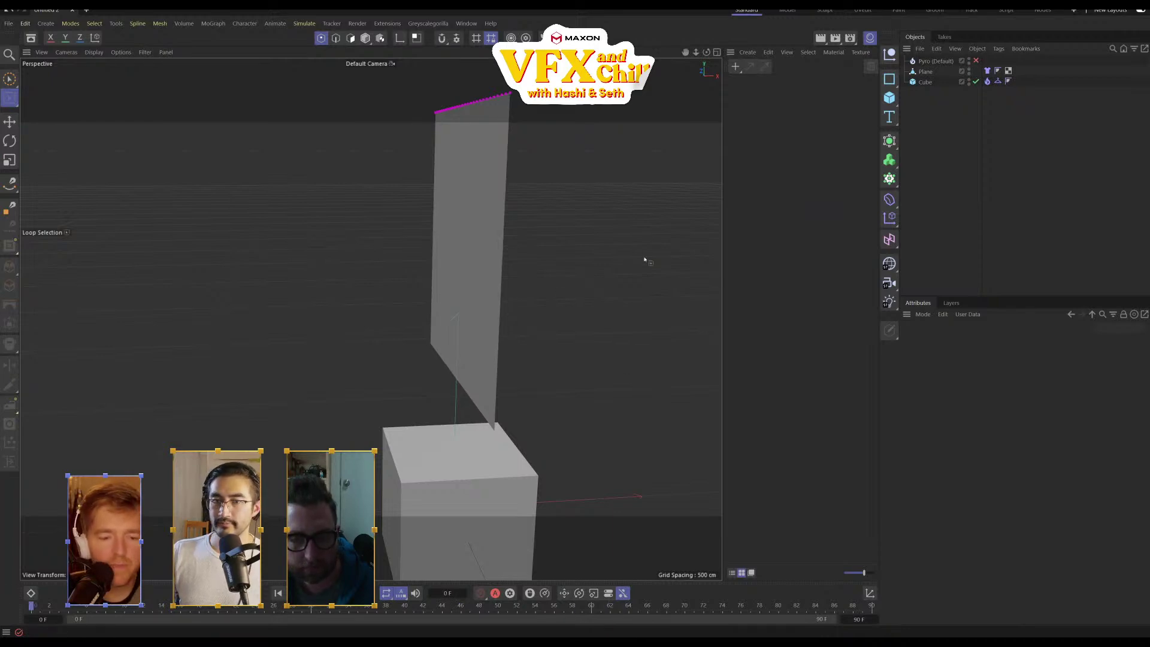
Switch to Model mode, re-enable the Pyro object, play the combined pyro and cloth simulation, and return to frame 0
left_click_drag(646, 259, 450, 234, "alt")
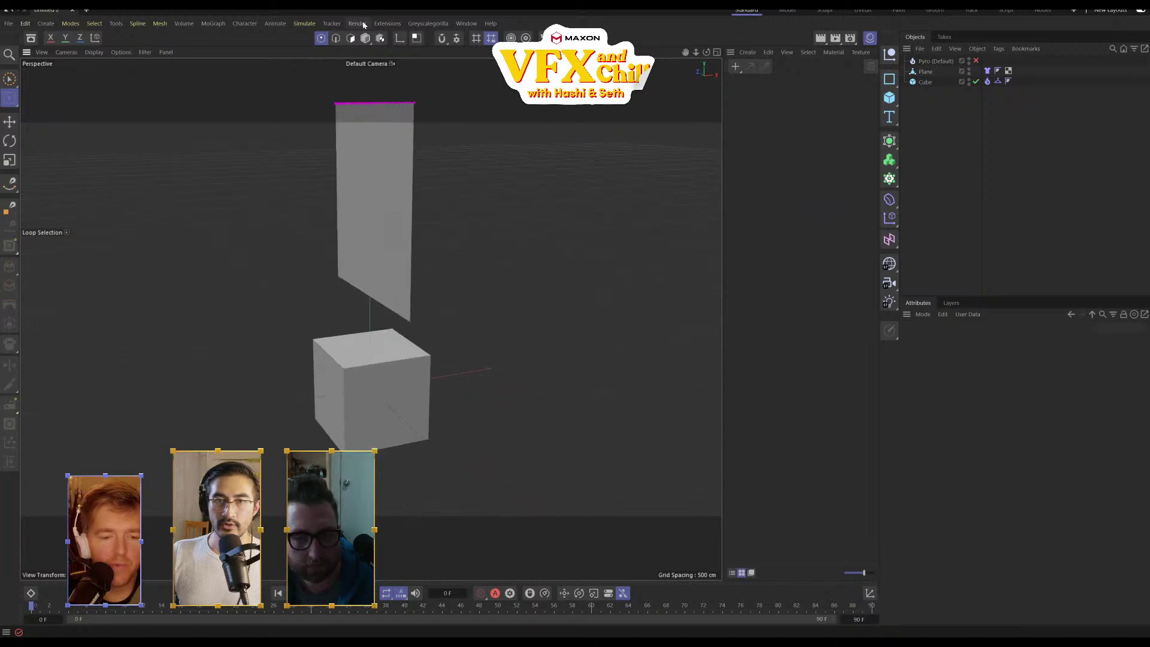
left_click(365, 38)
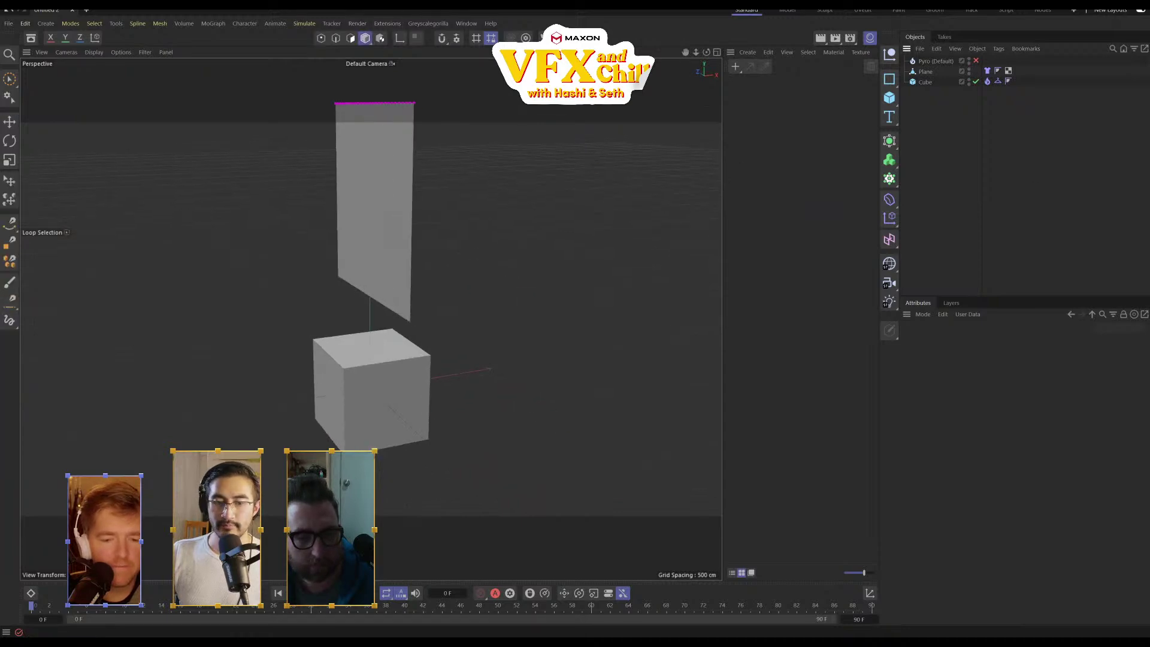
key("F8")
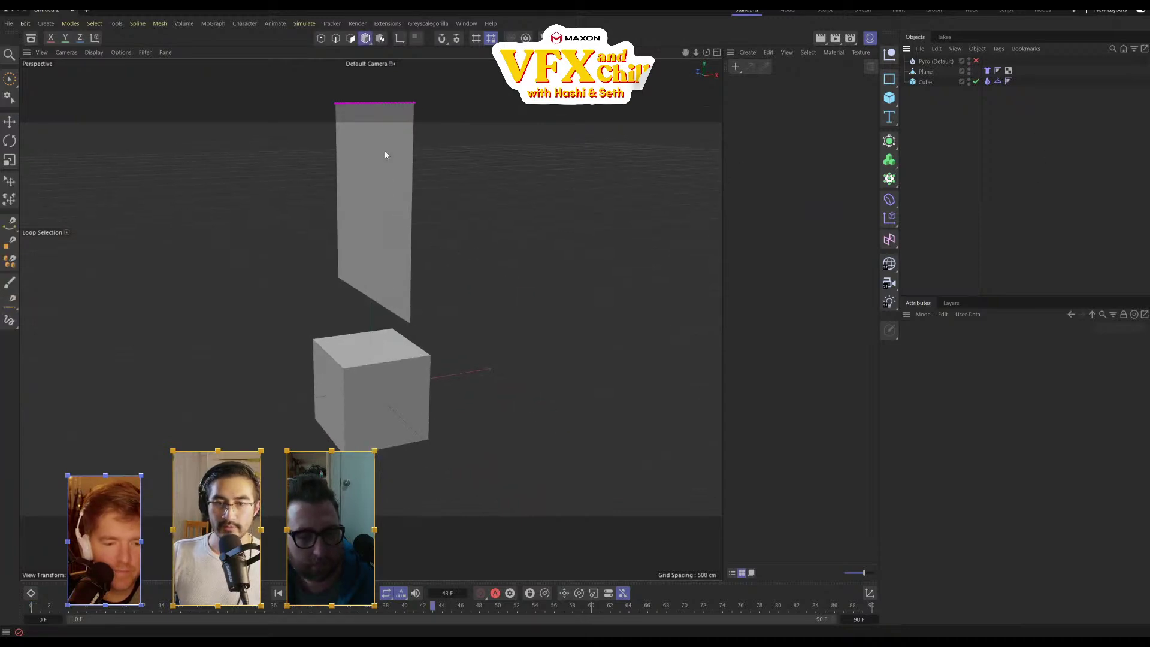
left_click(977, 62)
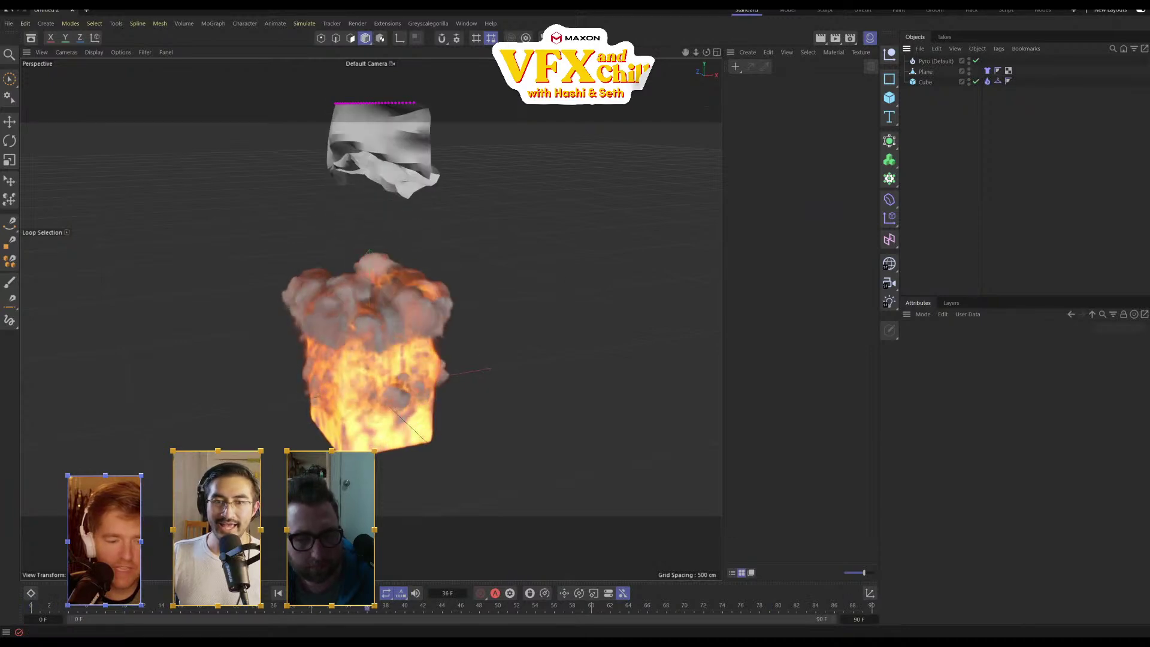
left_click_drag(387, 425, 410, 361, "alt")
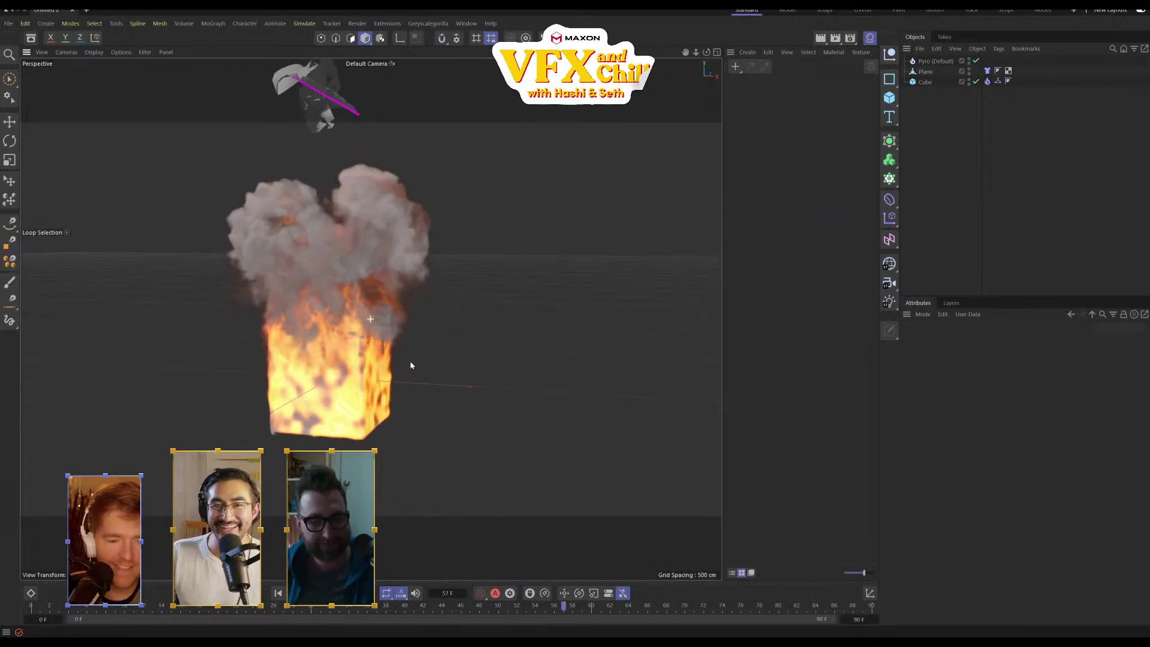
key("r")
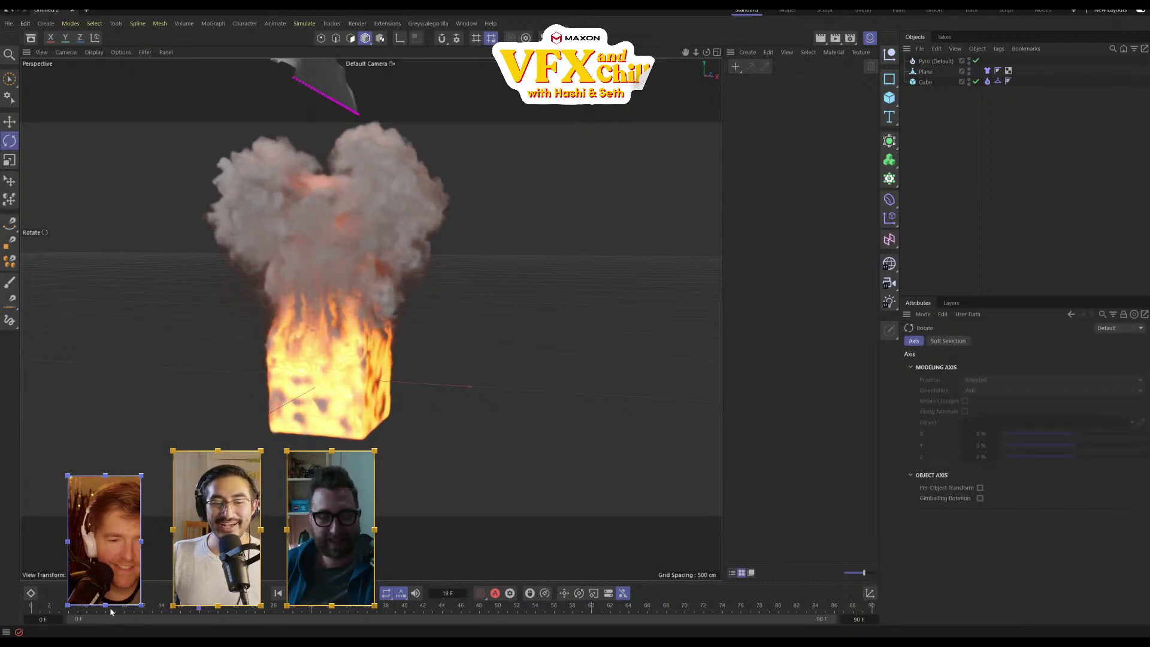
left_click(31, 607)
Set the Pyro object's Fluid Force Factor to 0, play the simulation and return to the first frame
left_click(944, 62)
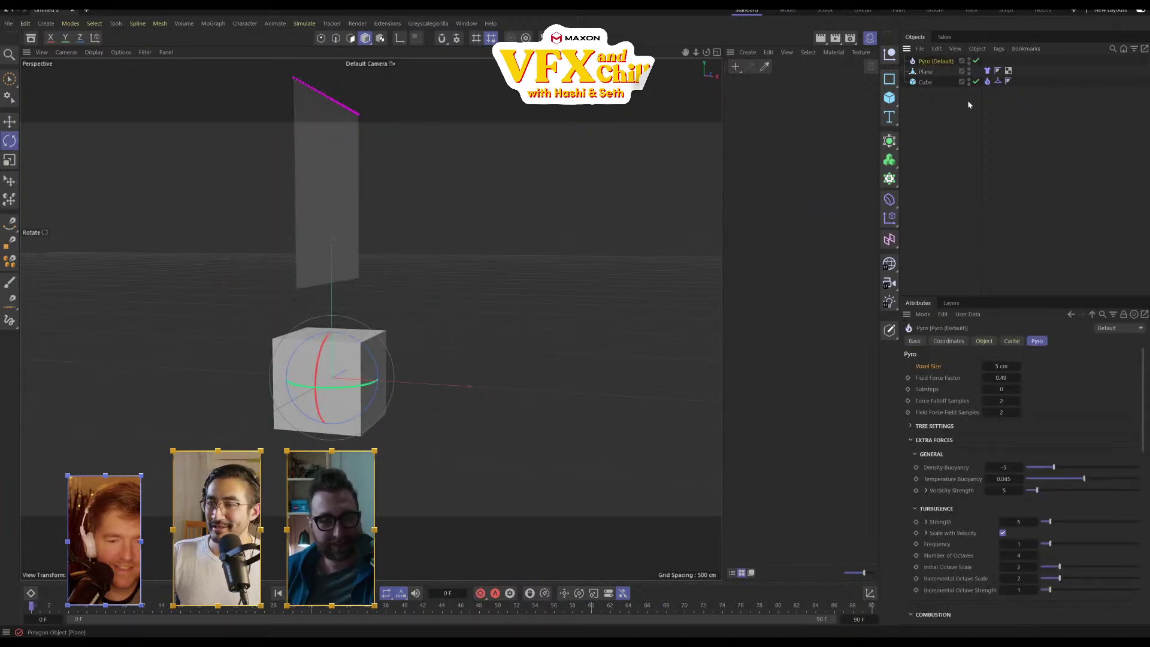
left_click(1000, 377)
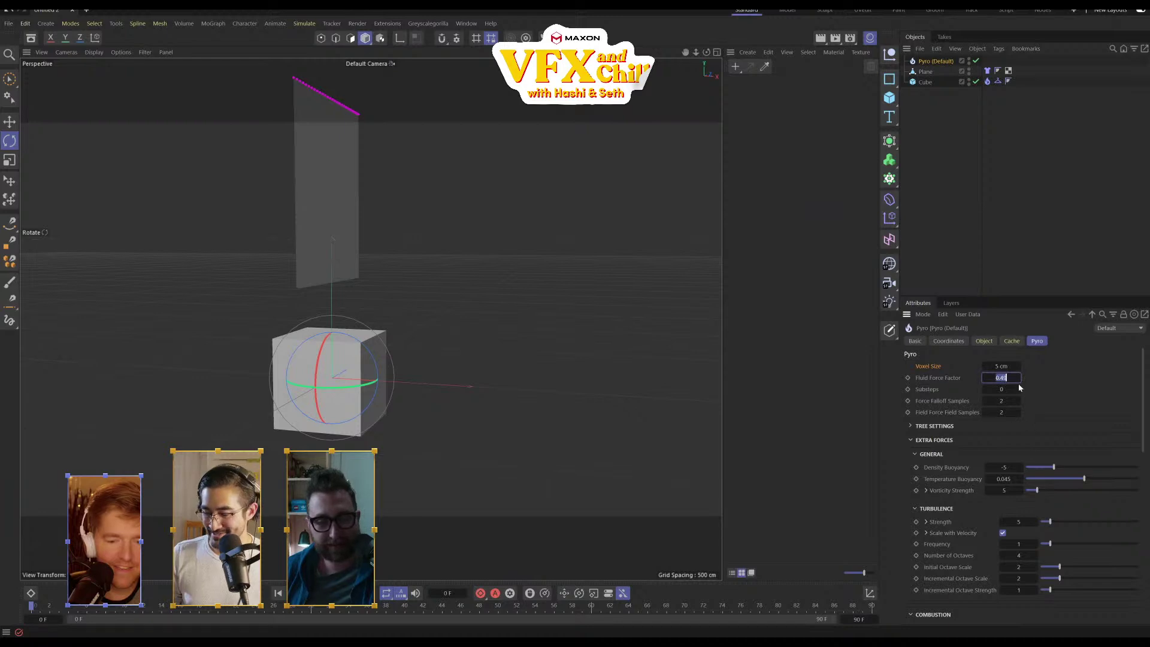
left_click(552, 385)
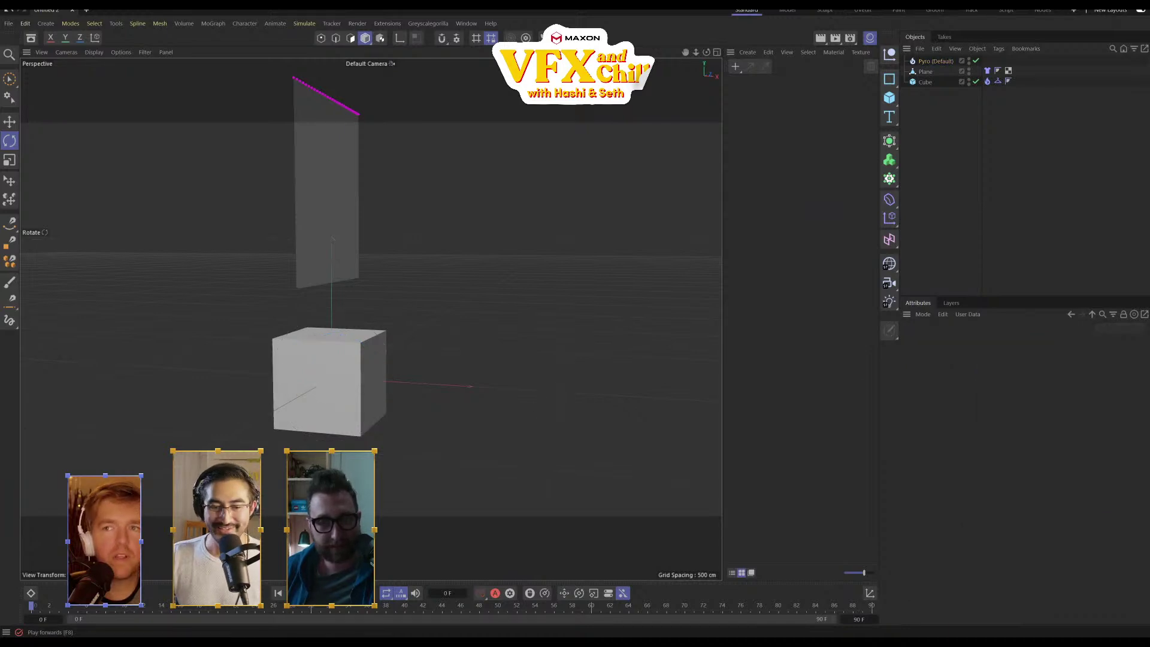
left_click(325, 593)
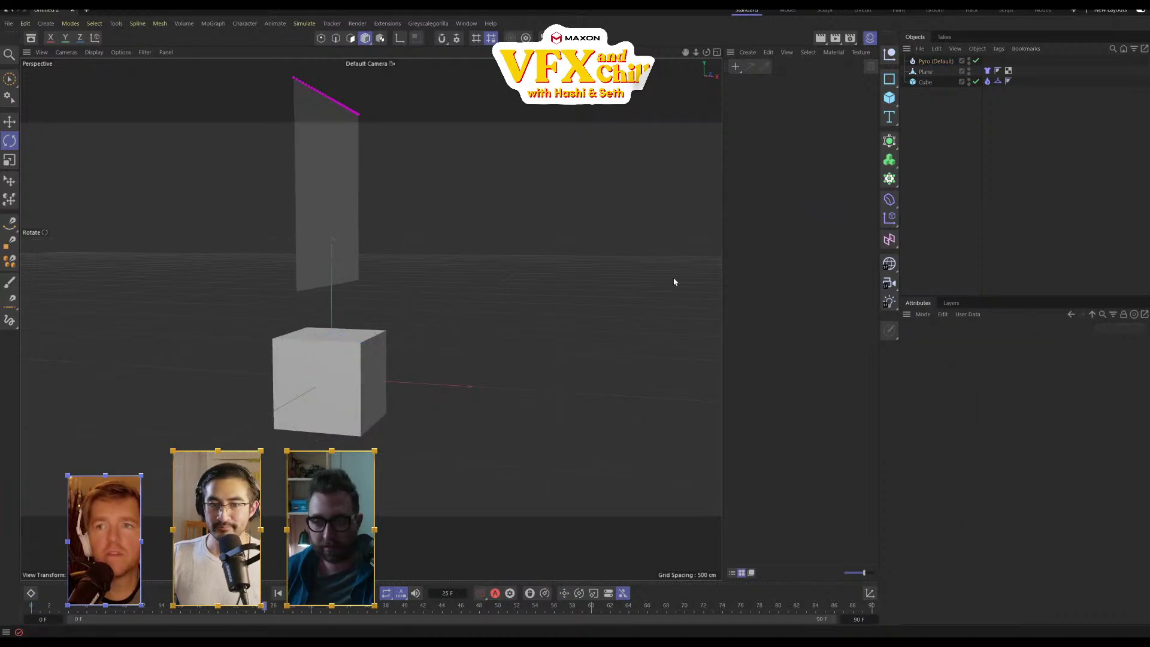
key("u")
key("l")
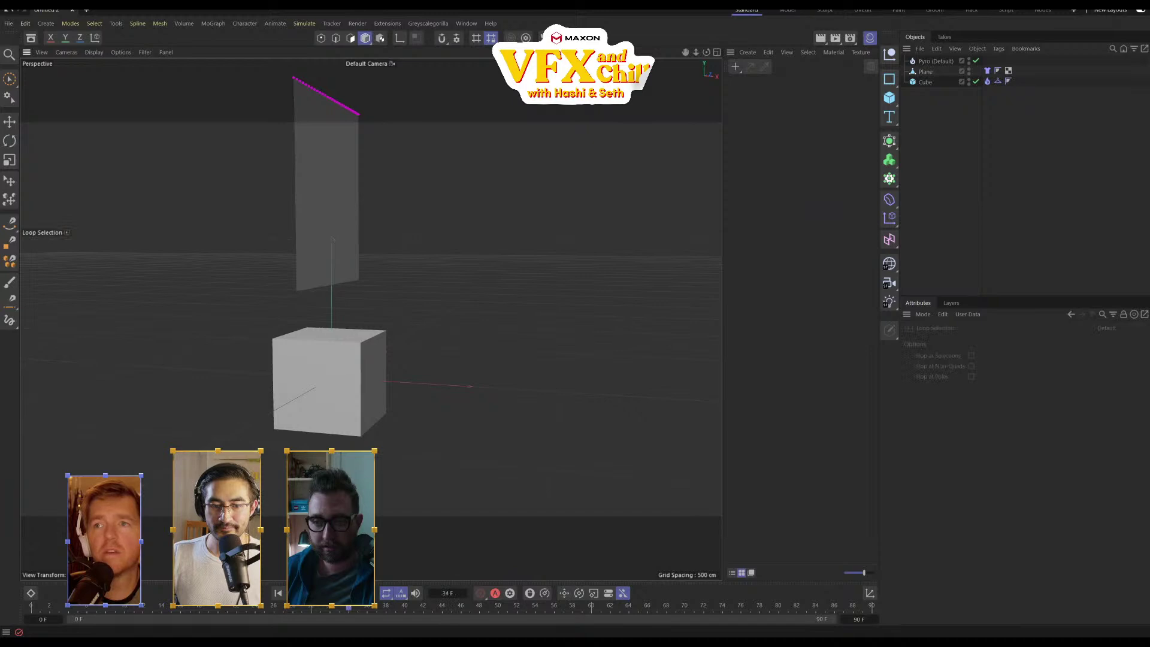
left_click(279, 595)
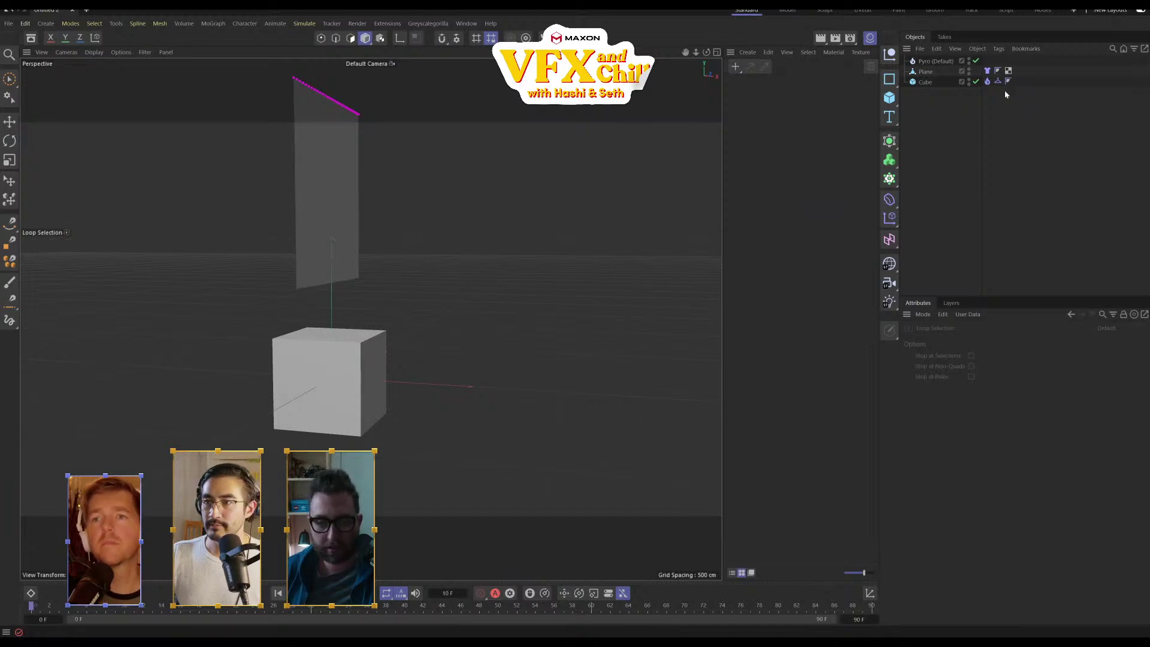
Set the Pyro object's Fluid Force Factor to 0.01, replay the simulation and return to the first frame
left_click(987, 71)
left_click(988, 82)
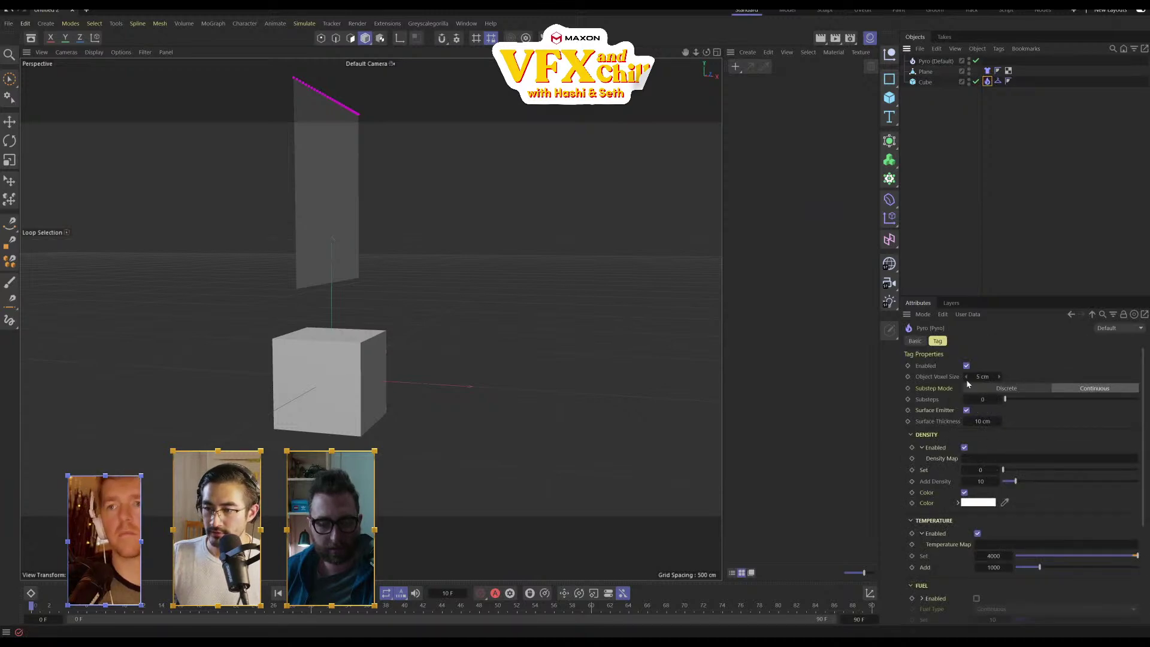
left_click(937, 62)
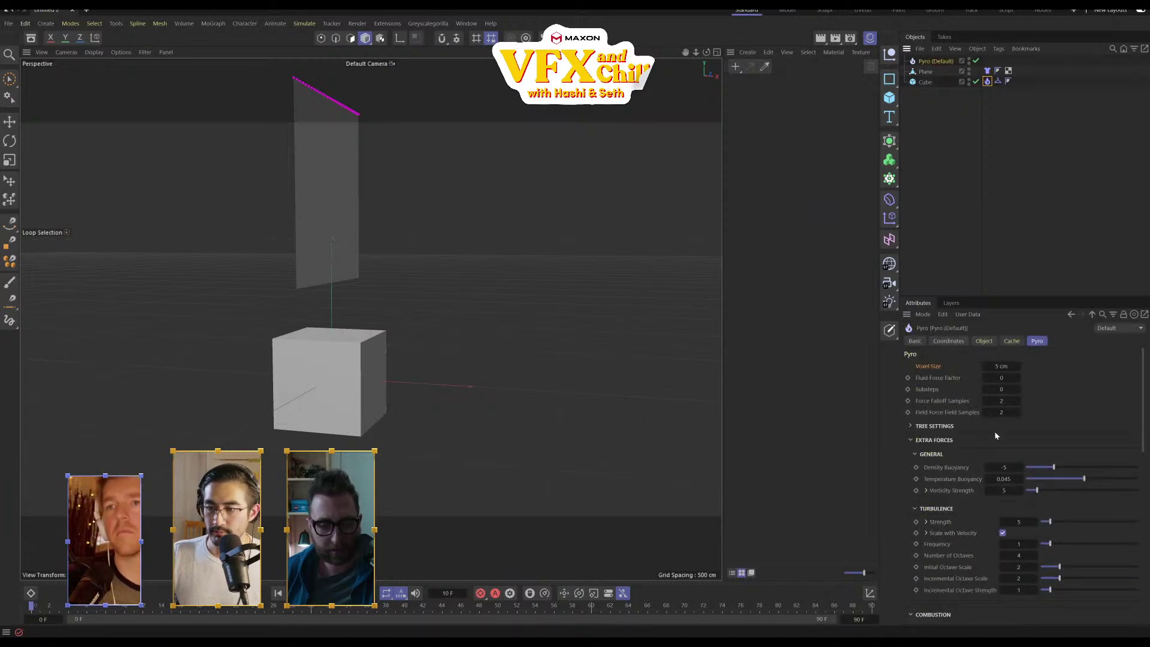
left_click(1017, 377)
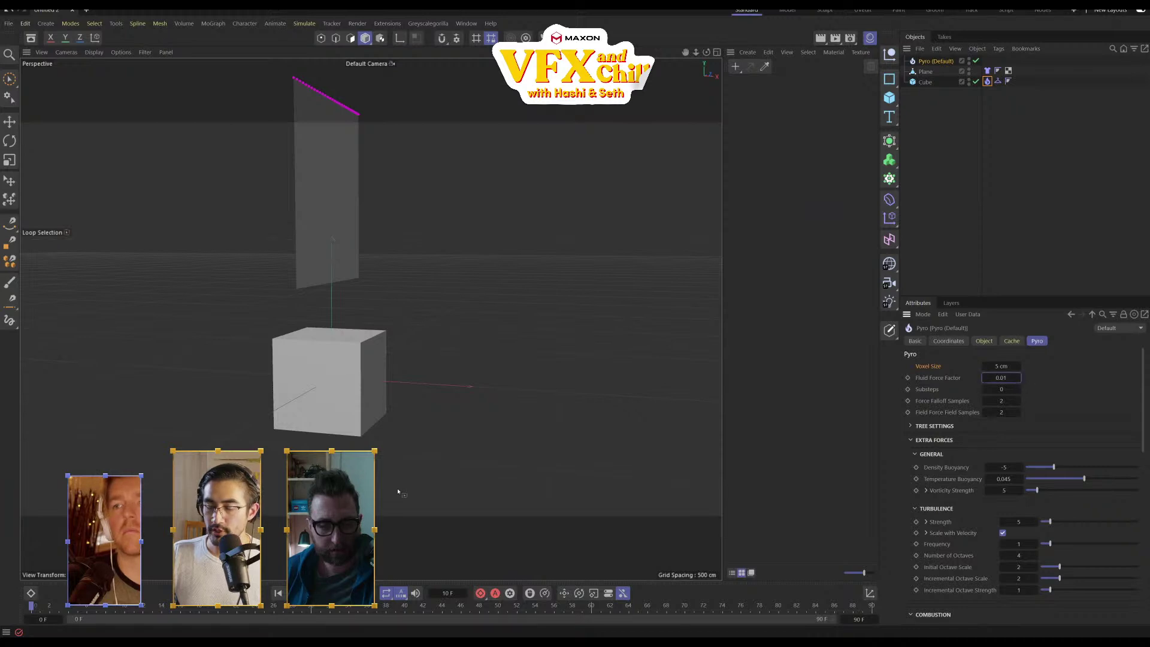
left_click(326, 593)
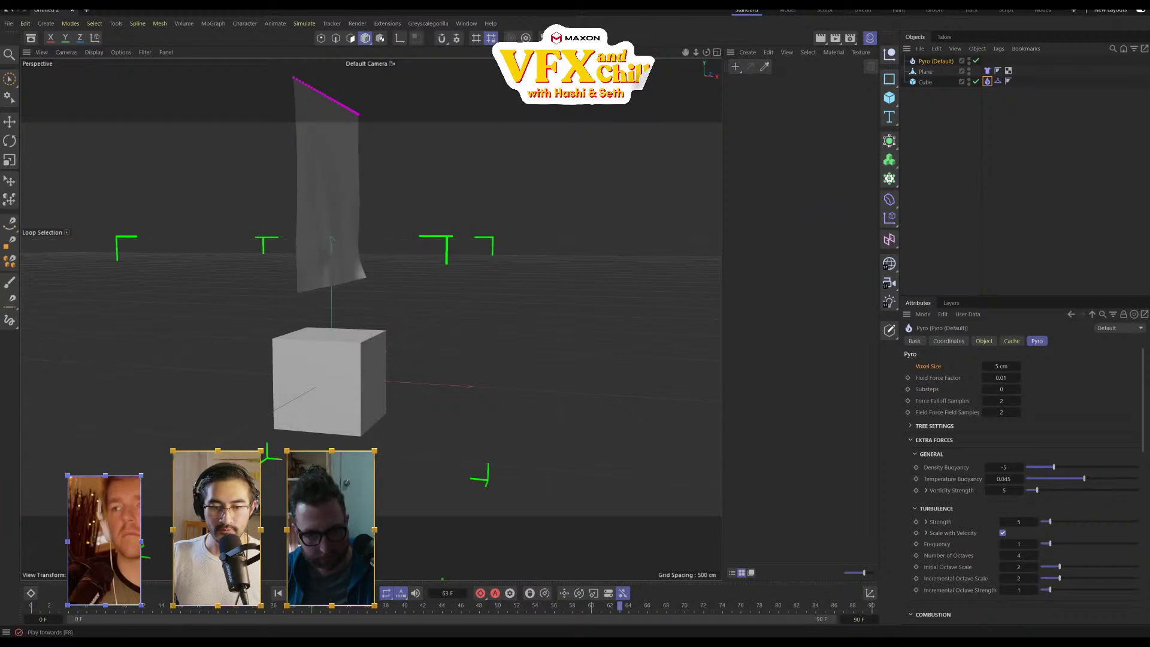
left_click_drag(160, 609, 31, 607)
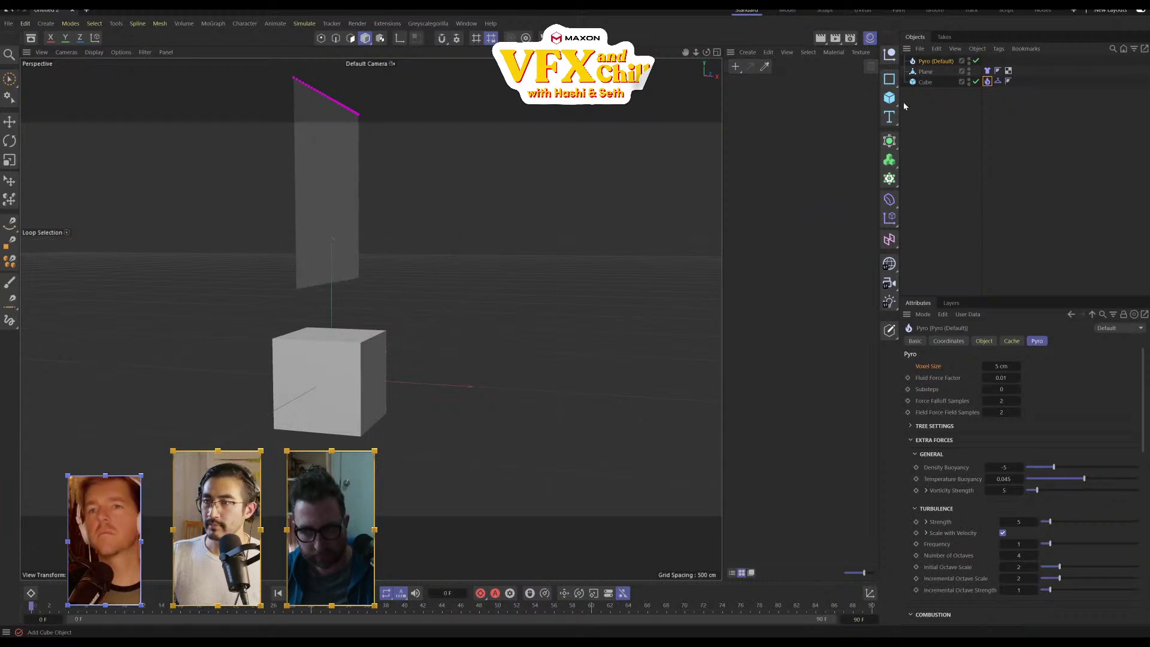
Disable the Pyro object and save the scene in the 3D STUFF folder under the name Cloth Hanging
left_click(976, 61)
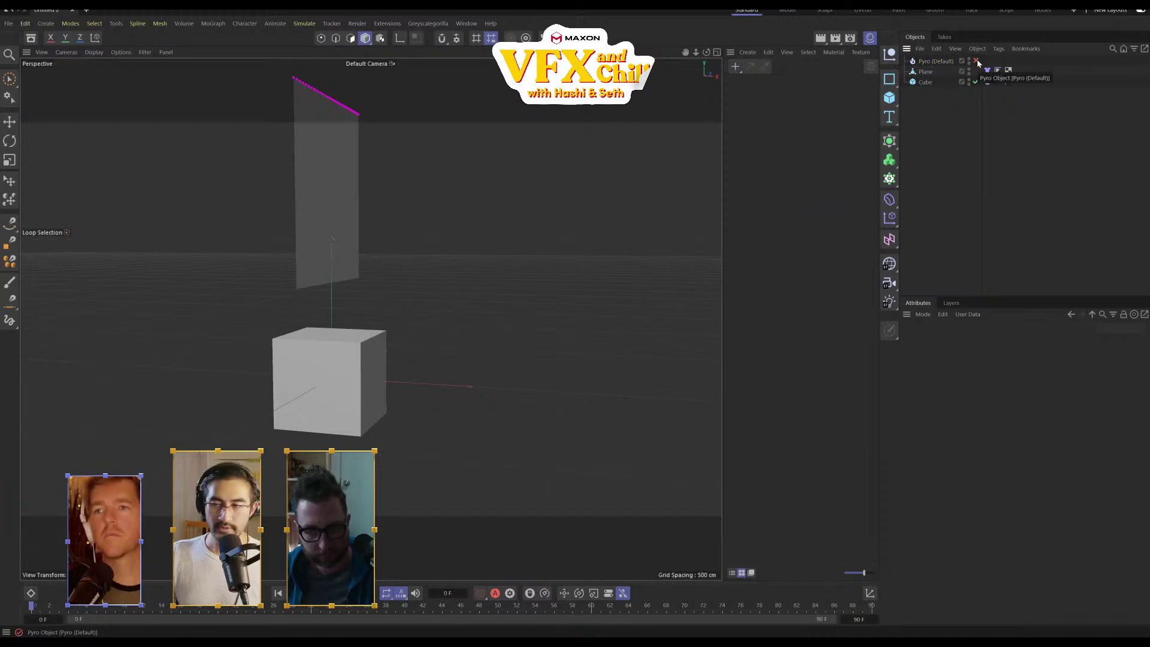
key("ctrl+s")
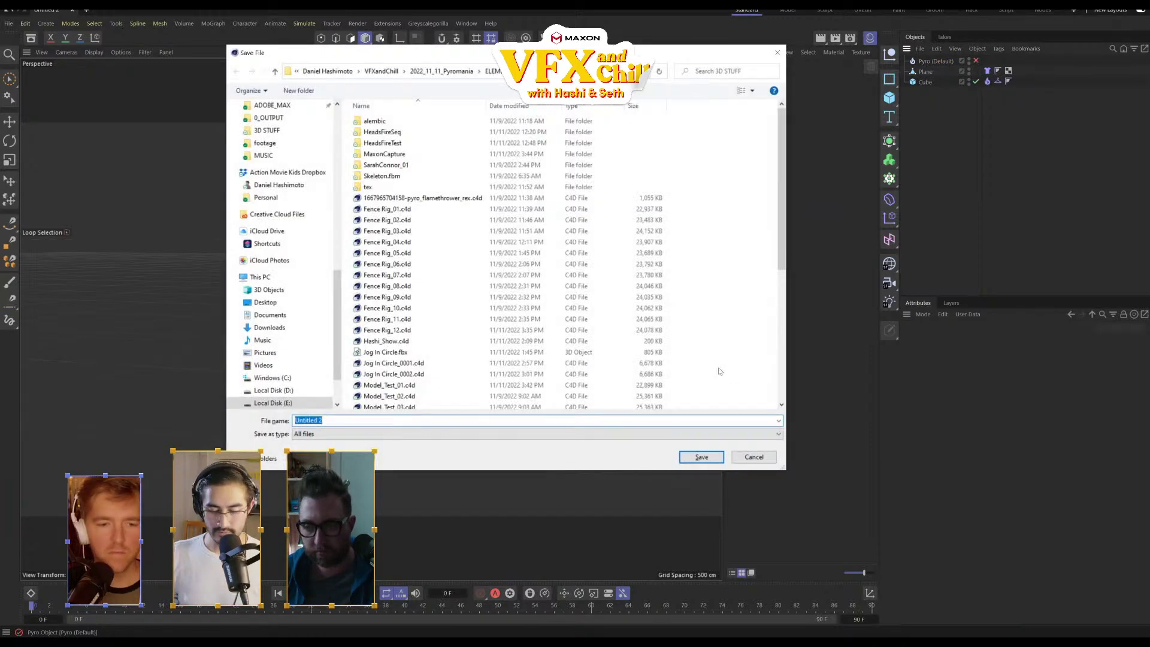
type("Cloth H")
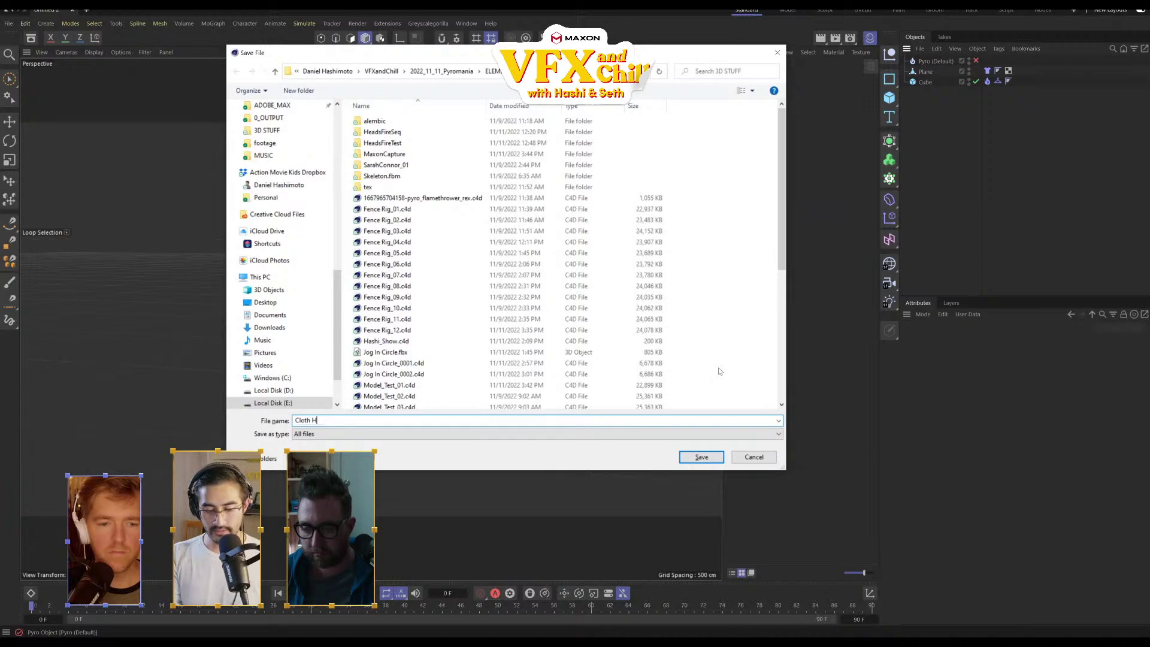
type("anging")
key("Return")
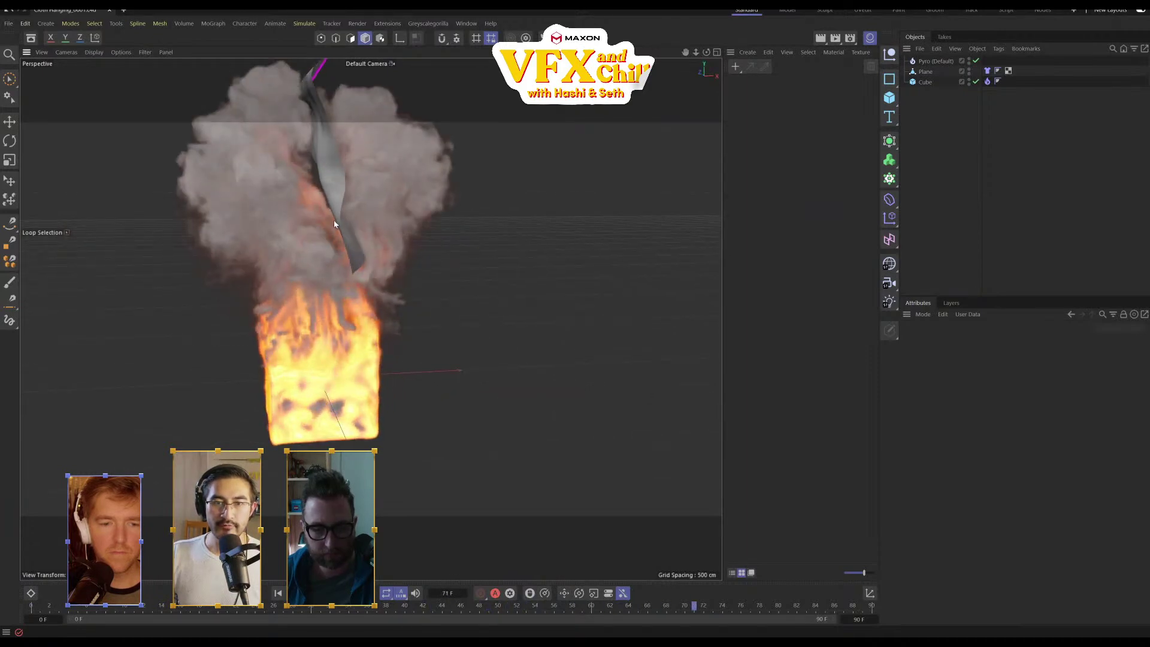
Examine the cloth moving within the fire and smoke from several angles, and return the timeline to frame 0
middle_click_drag(344, 240, 466, 325, "alt")
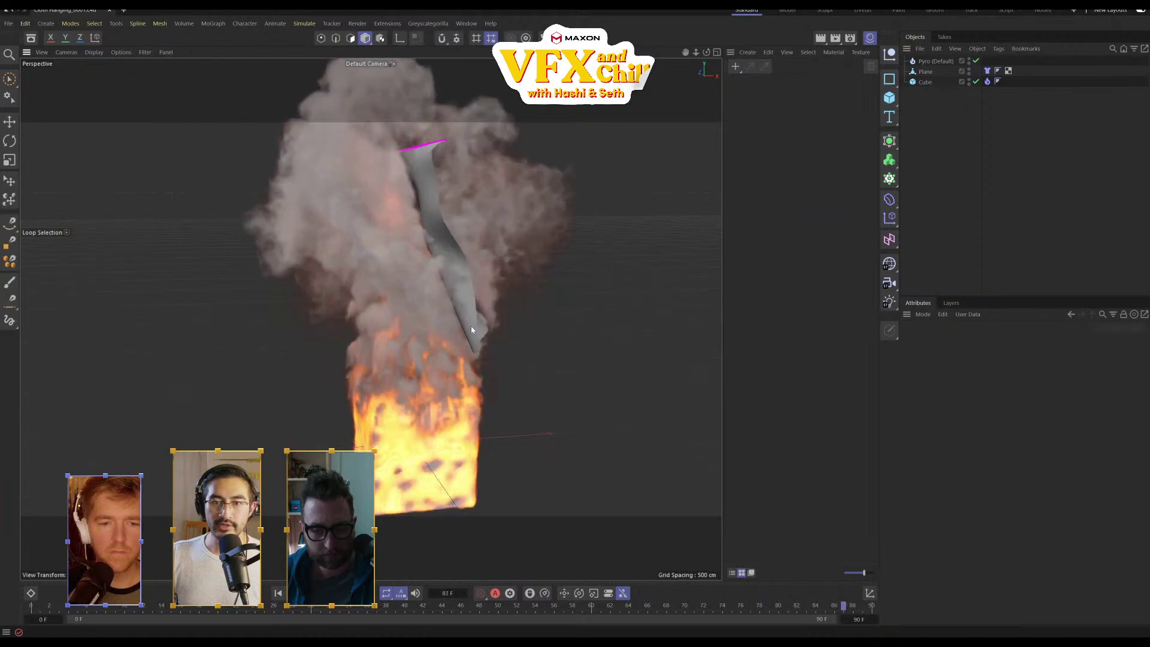
left_click_drag(430, 320, 438, 375, "alt")
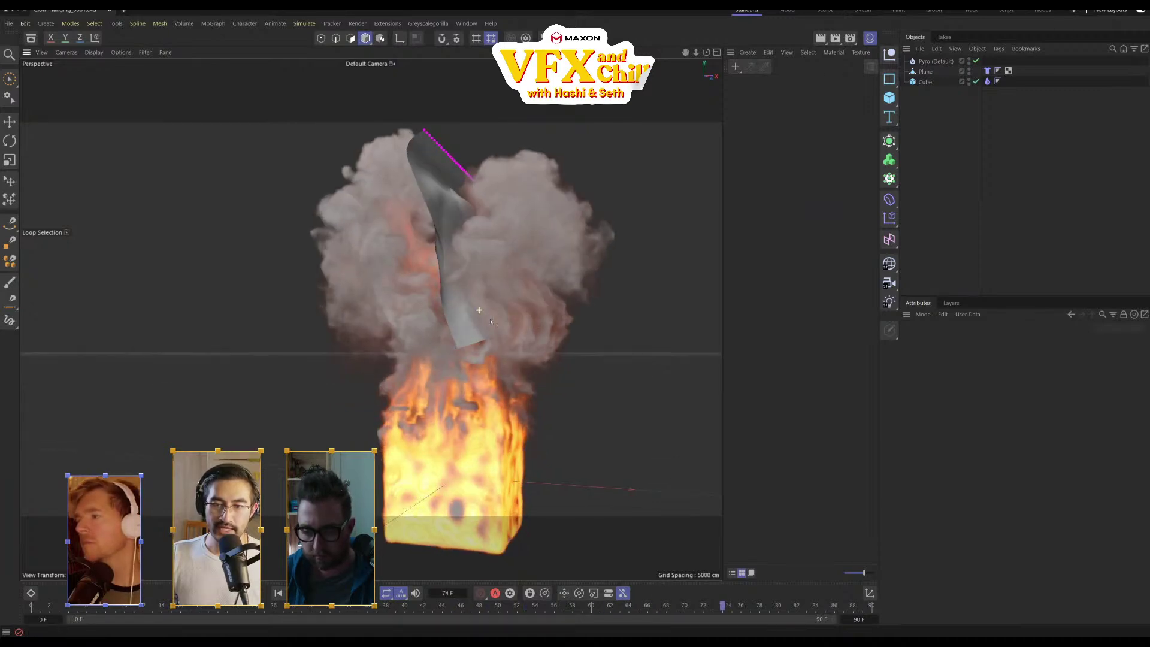
left_click_drag(548, 265, 438, 188, "alt")
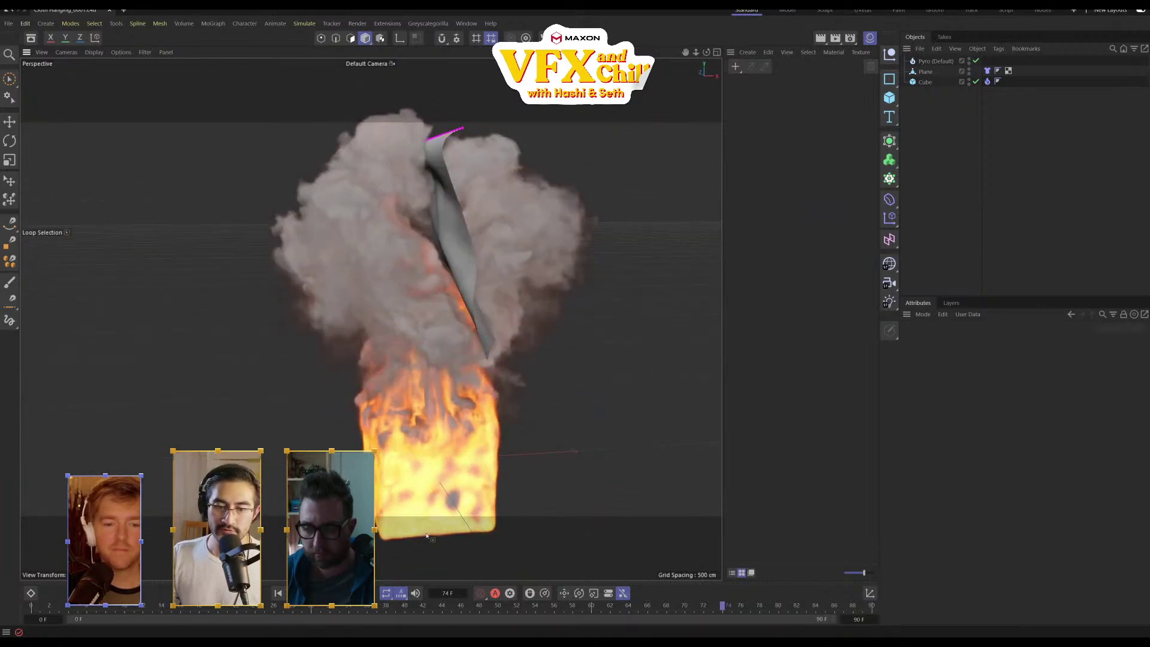
left_click_drag(87, 607, 16, 623)
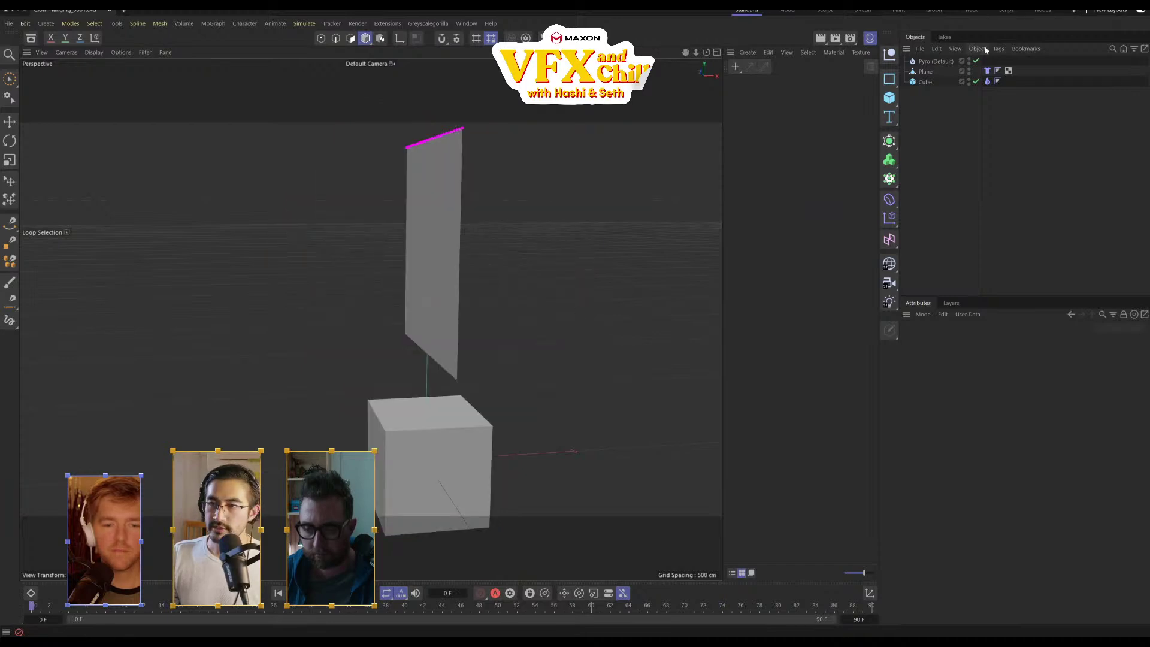
Add a Pyro Fuel simulation tag to the Plane
left_click(925, 72)
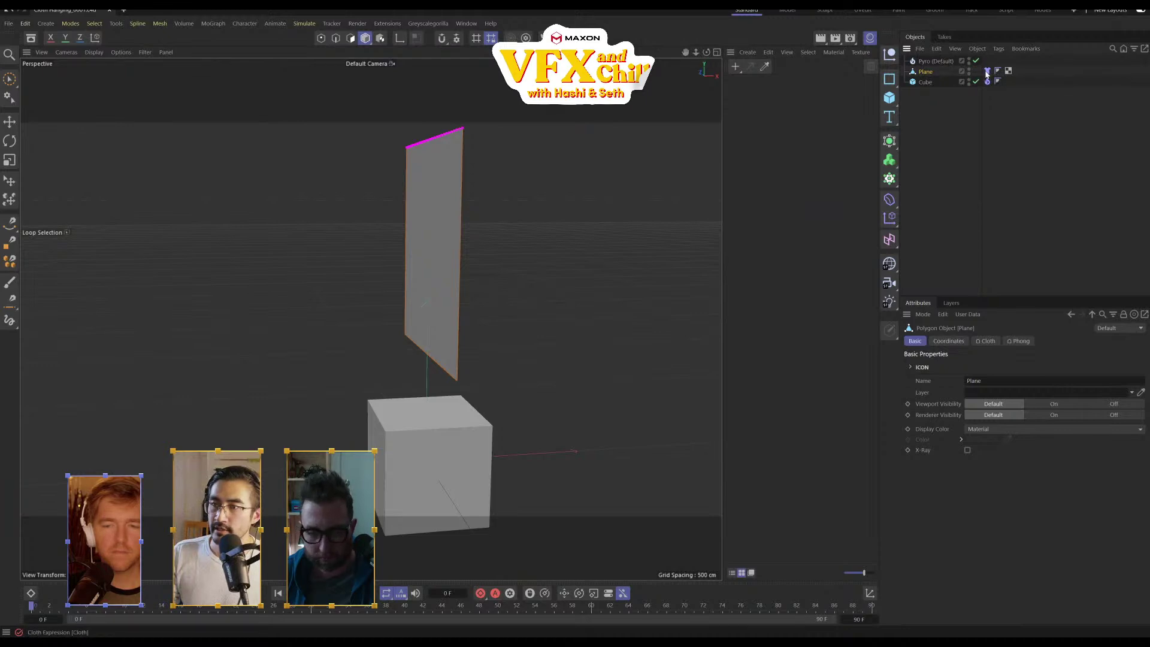
right_click(928, 75)
mouse_move(987, 233)
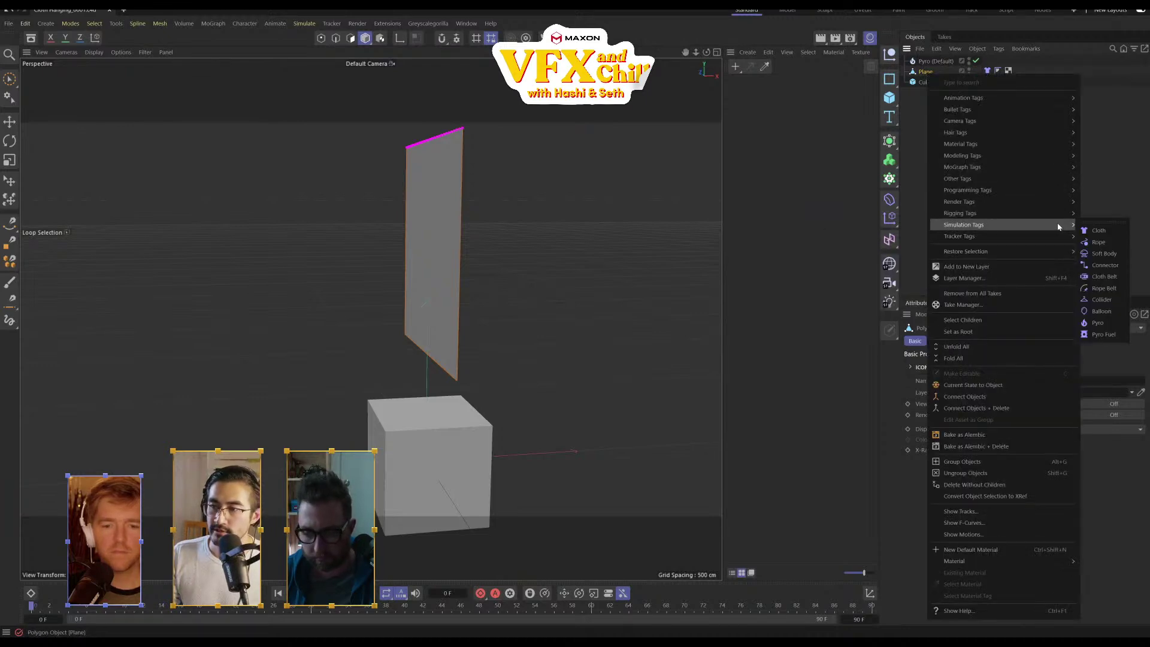
left_click(1105, 325)
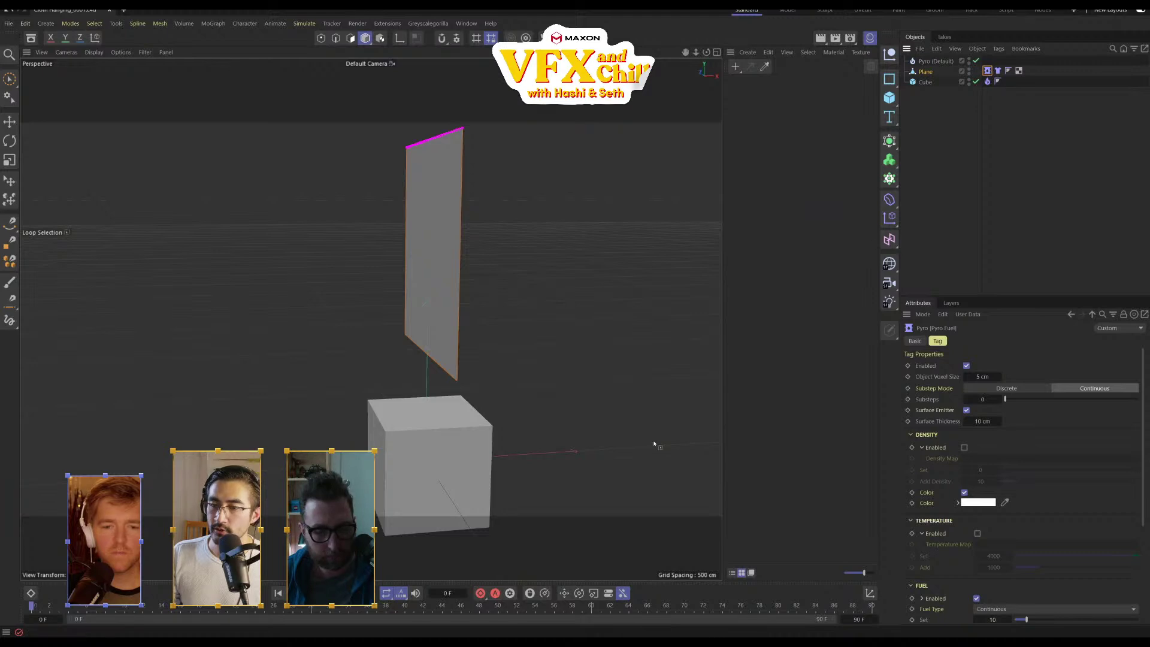
Play the simulation with the plane as fuel and examine the burning cloth from several angles
left_click(329, 593)
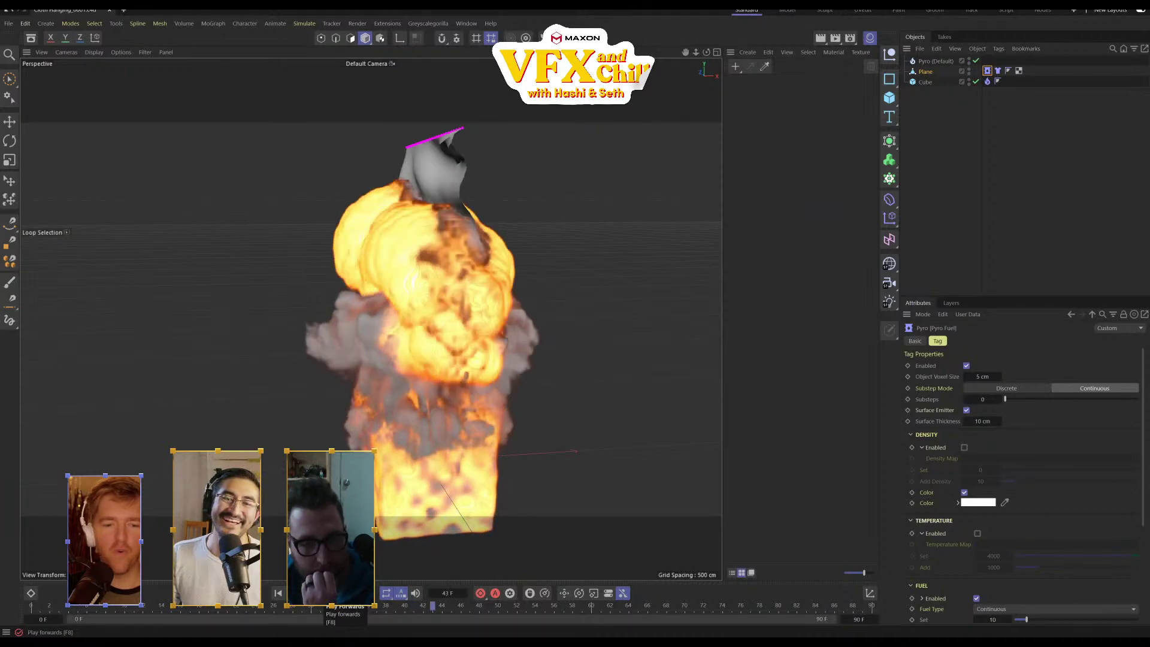
left_click_drag(493, 190, 485, 293, "alt")
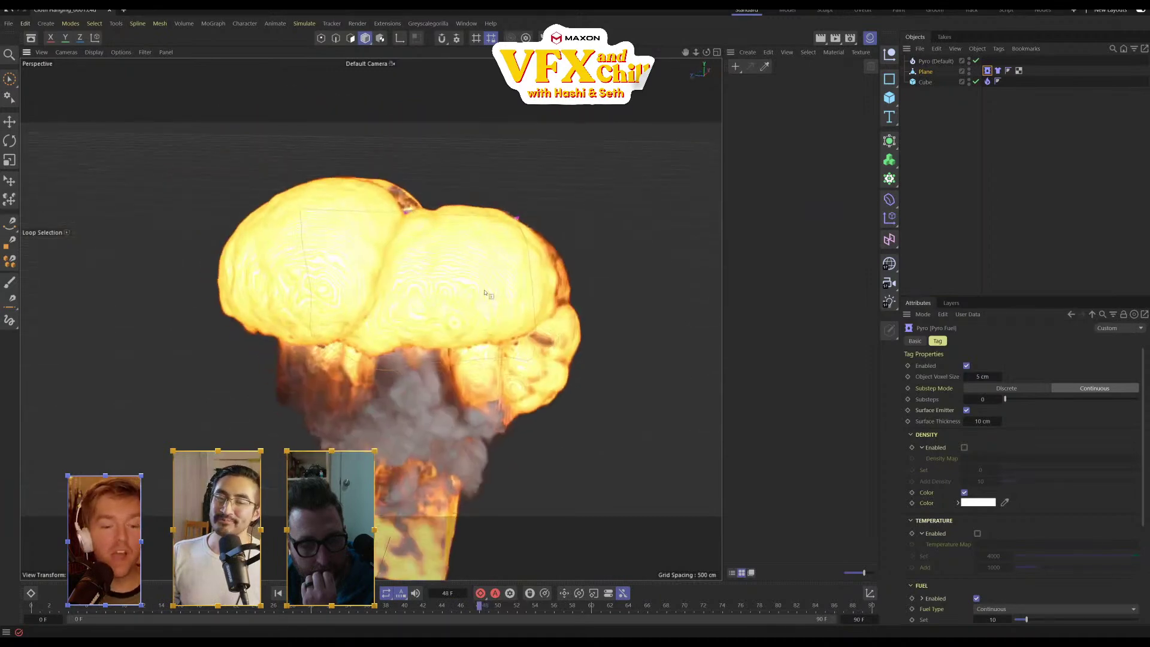
left_click_drag(484, 380, 371, 340, "alt")
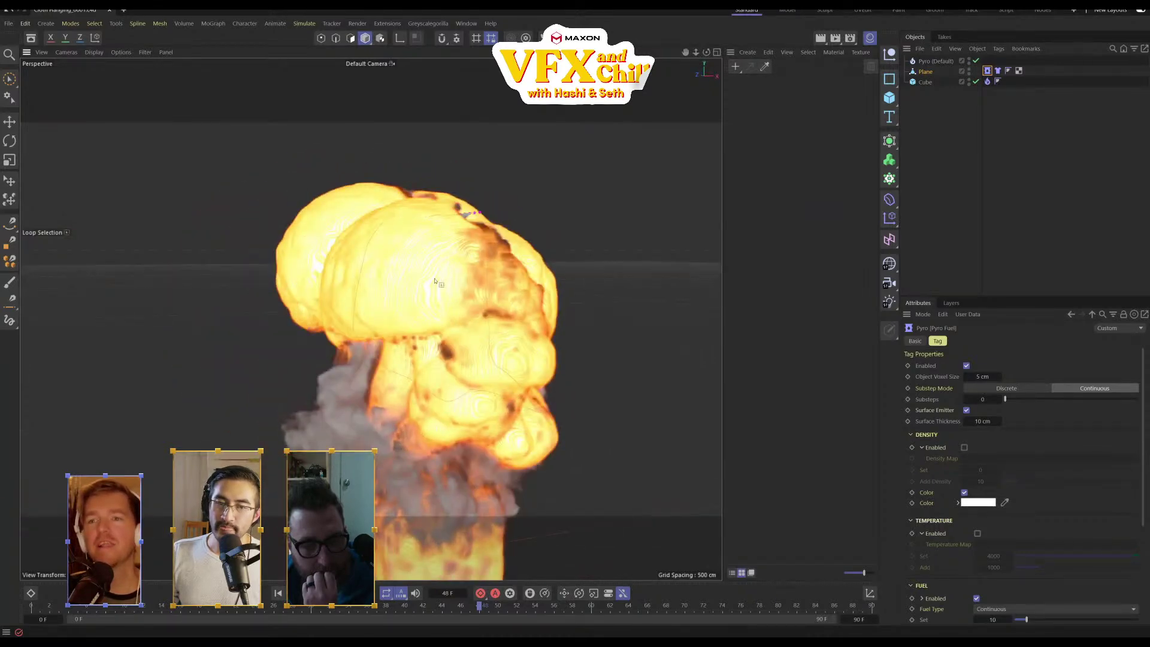
left_click_drag(423, 319, 347, 408, "alt")
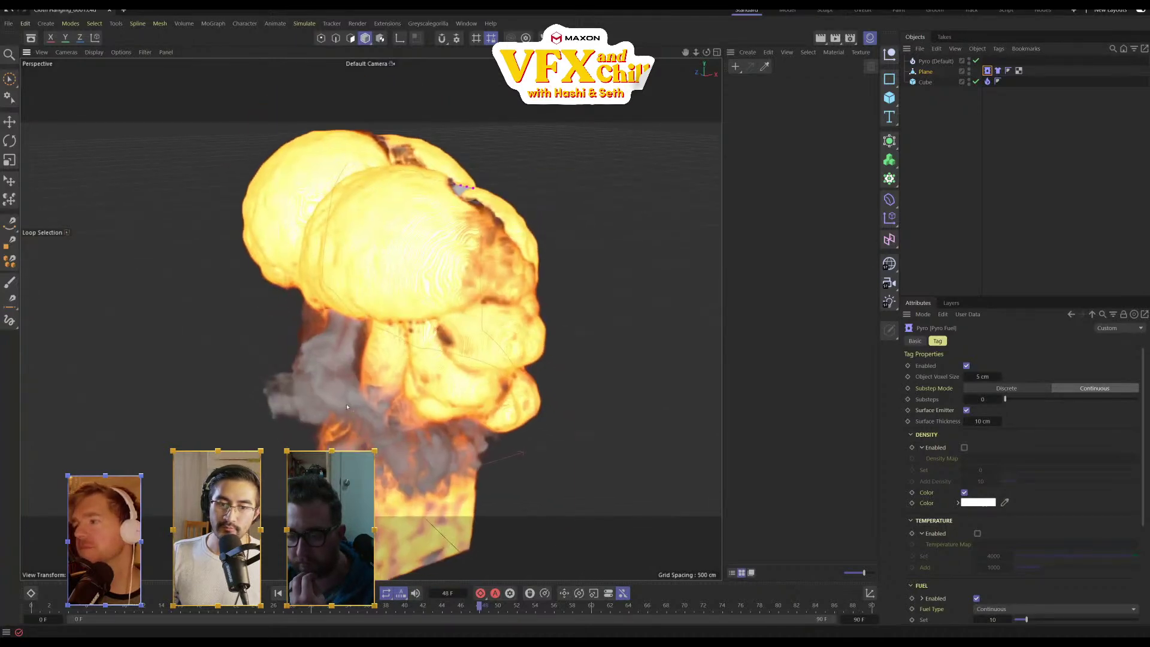
Return the timeline to frame 0 and set the fuel amount in the Plane's Pyro Fuel tag to 1
left_click(33, 607)
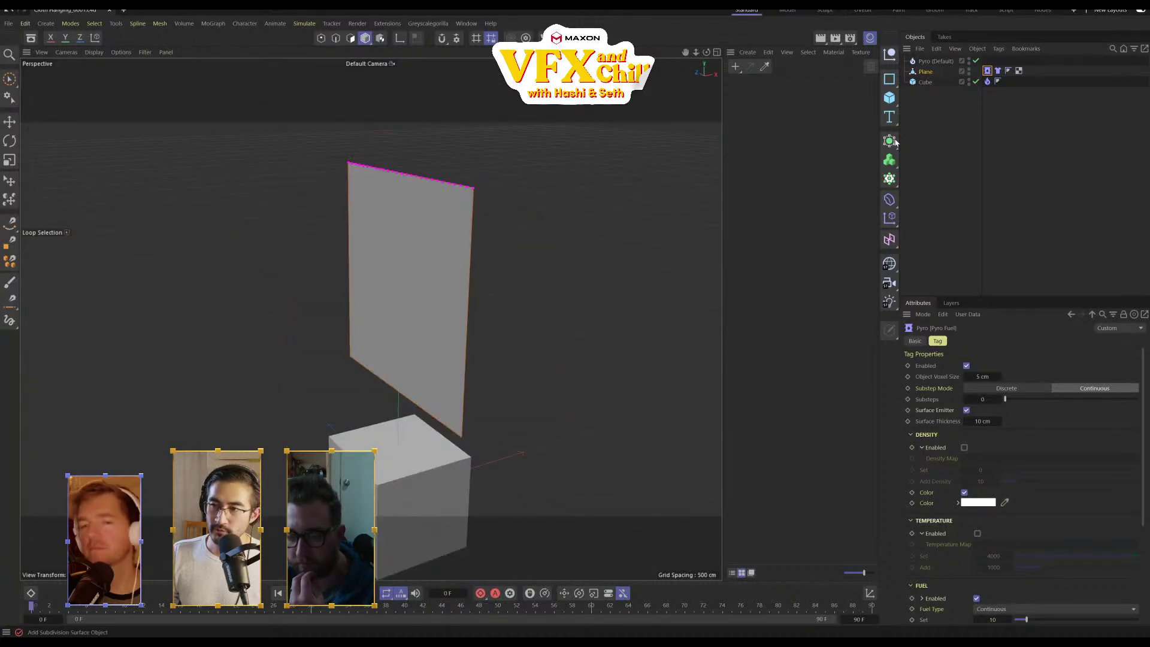
left_click(935, 63)
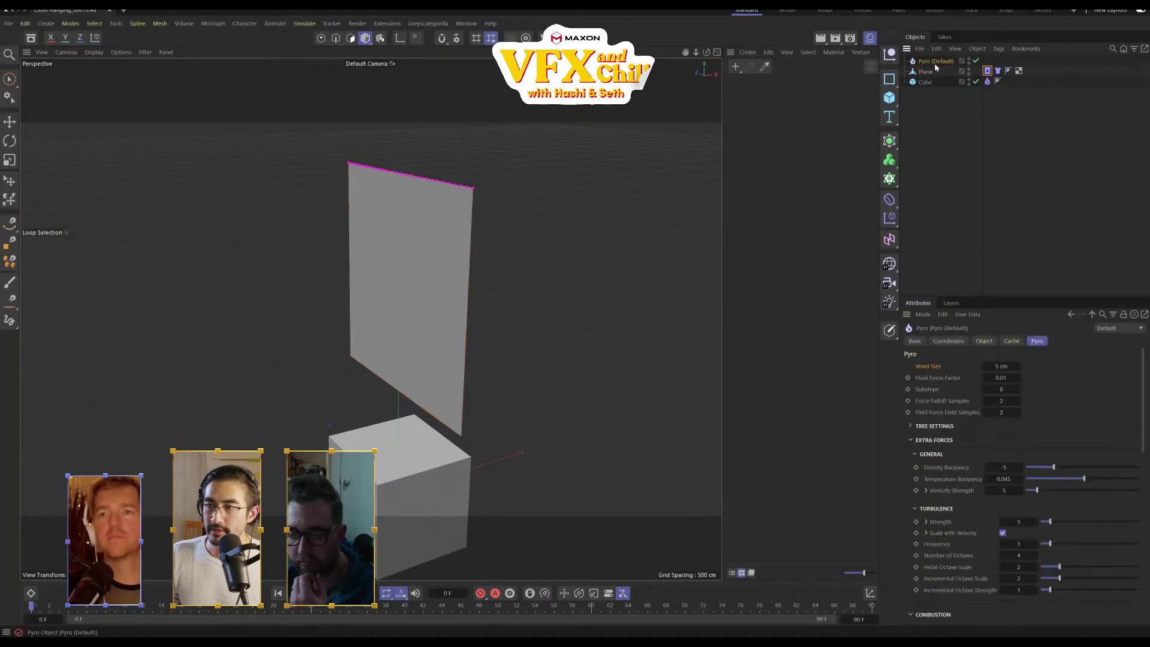
left_click(935, 72)
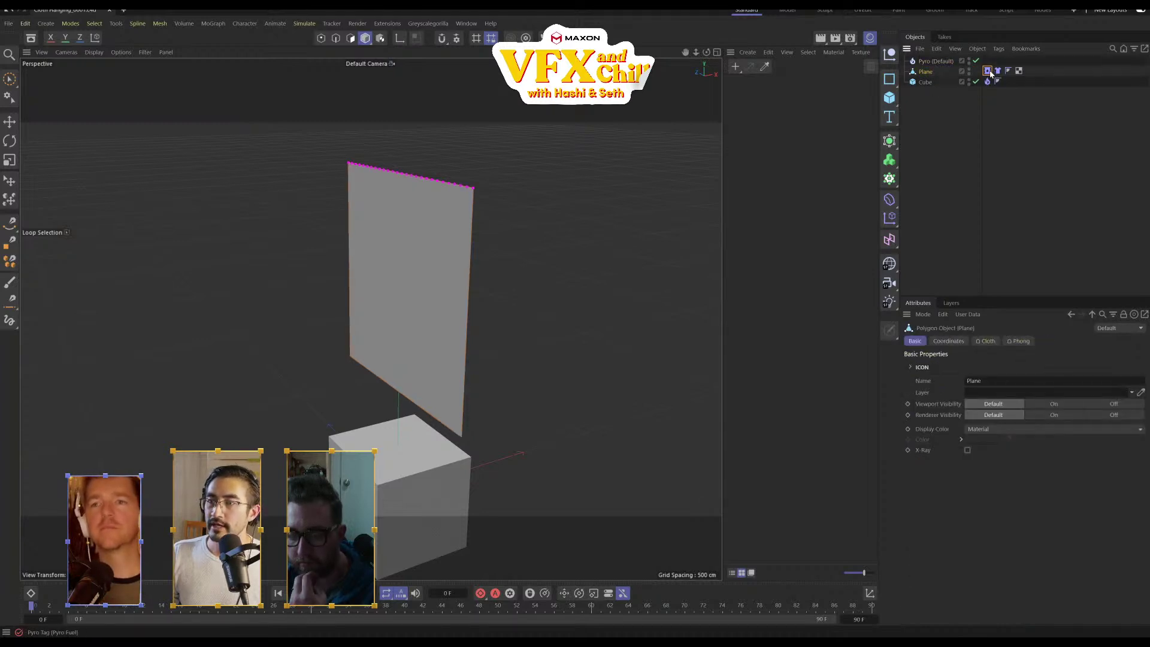
left_click(988, 70)
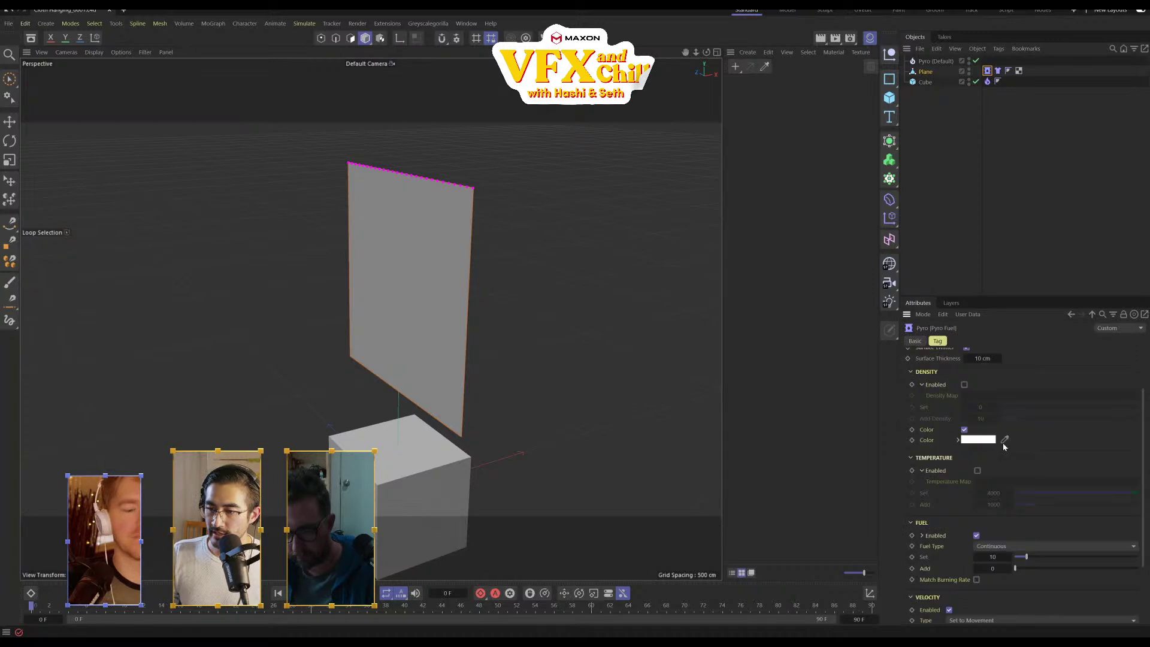
scroll(987, 404, "down", 3)
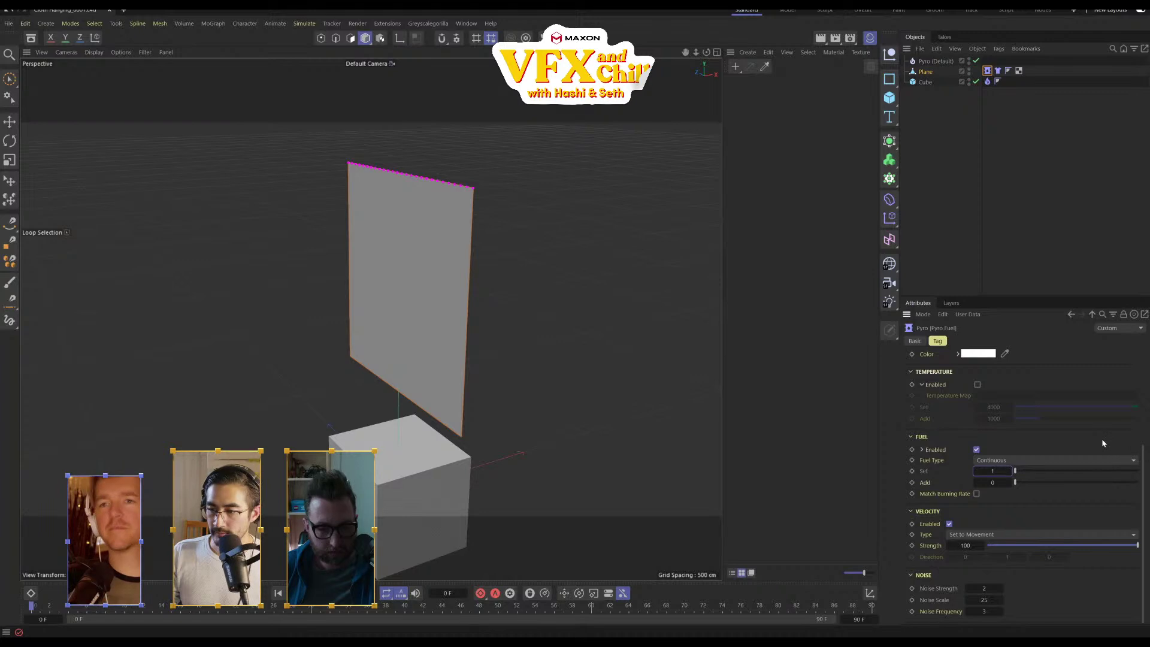
left_click(998, 70)
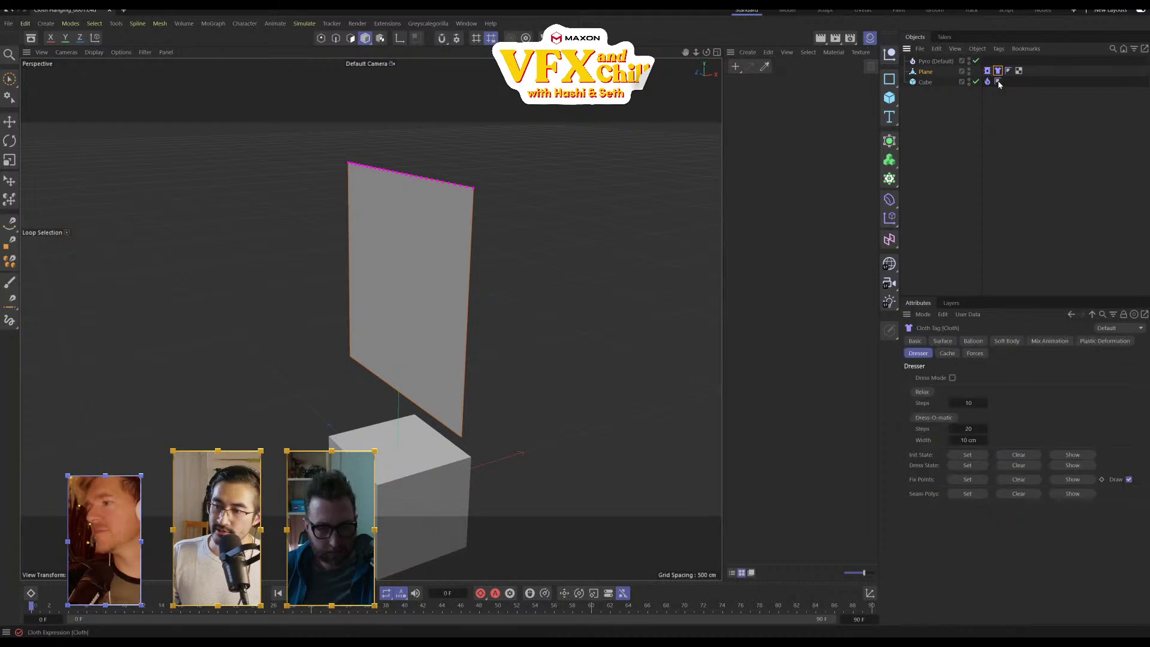
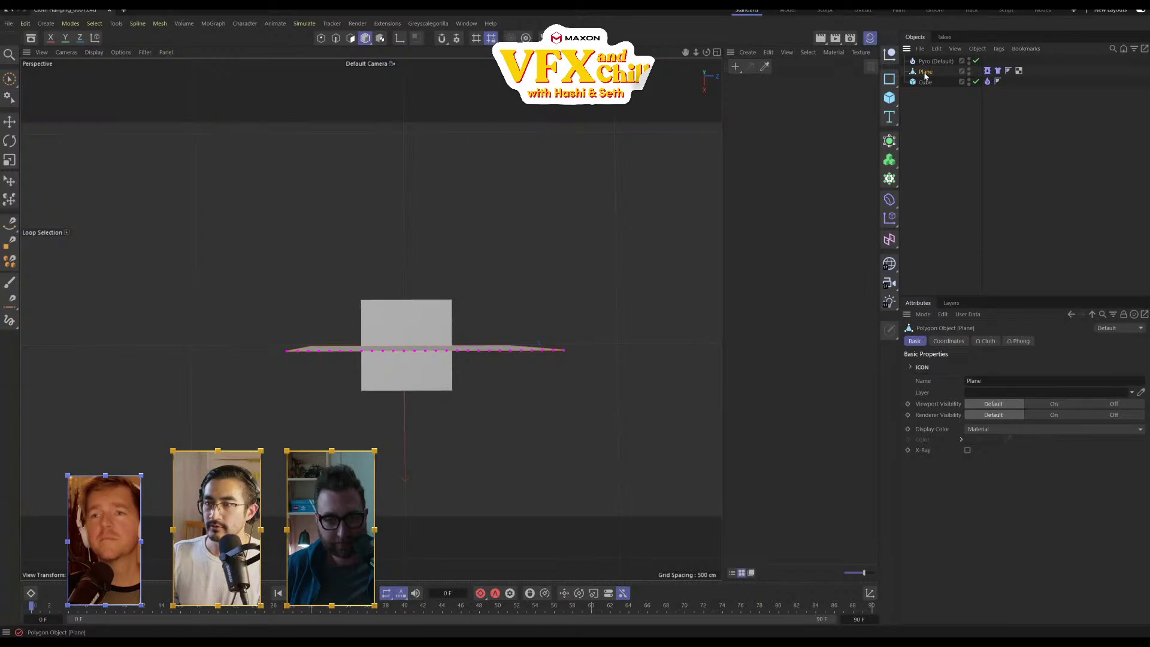
Delete the Plane and search the Asset Browser for "city"
key("Delete")
left_click(124, 25)
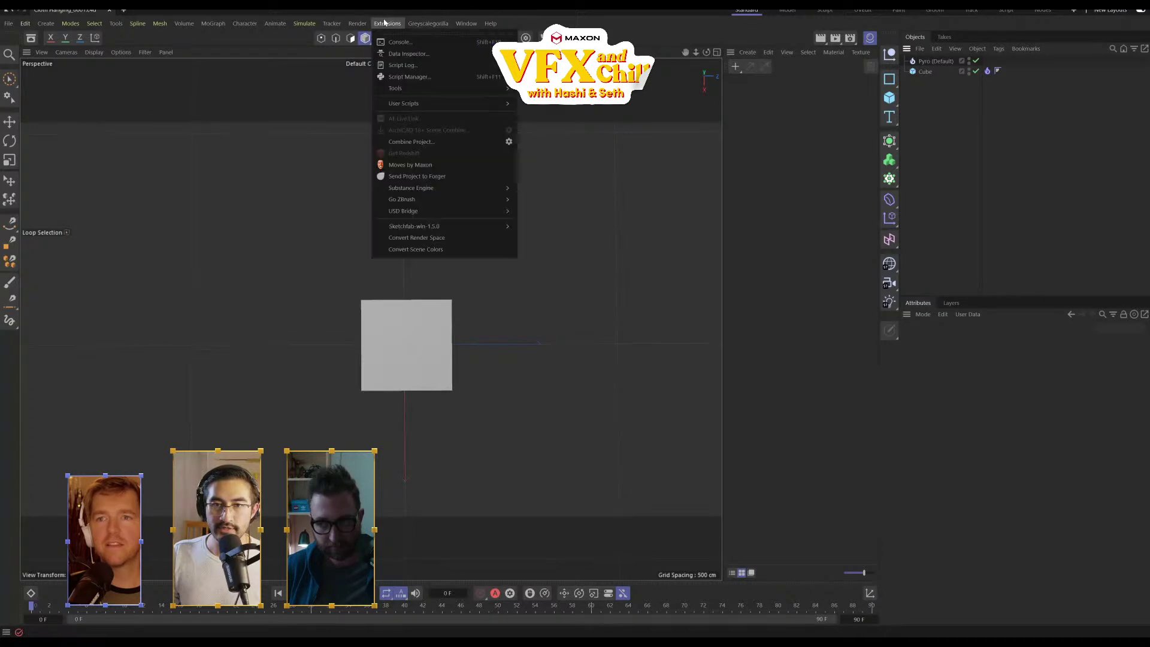
mouse_move(476, 213)
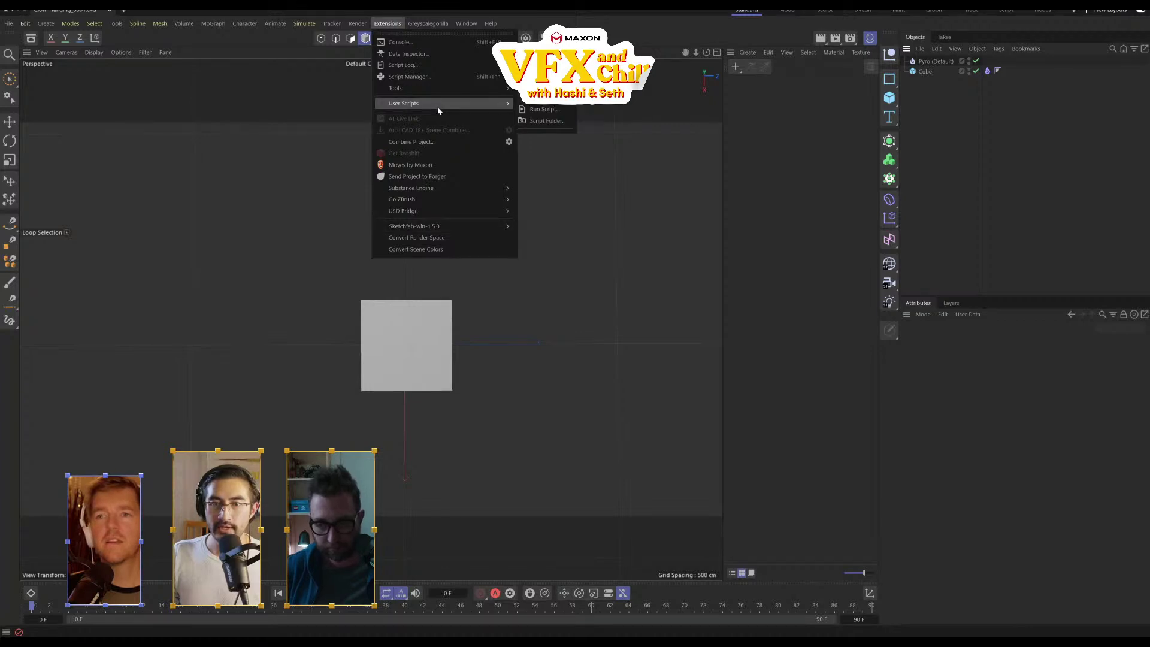
left_click(362, 24)
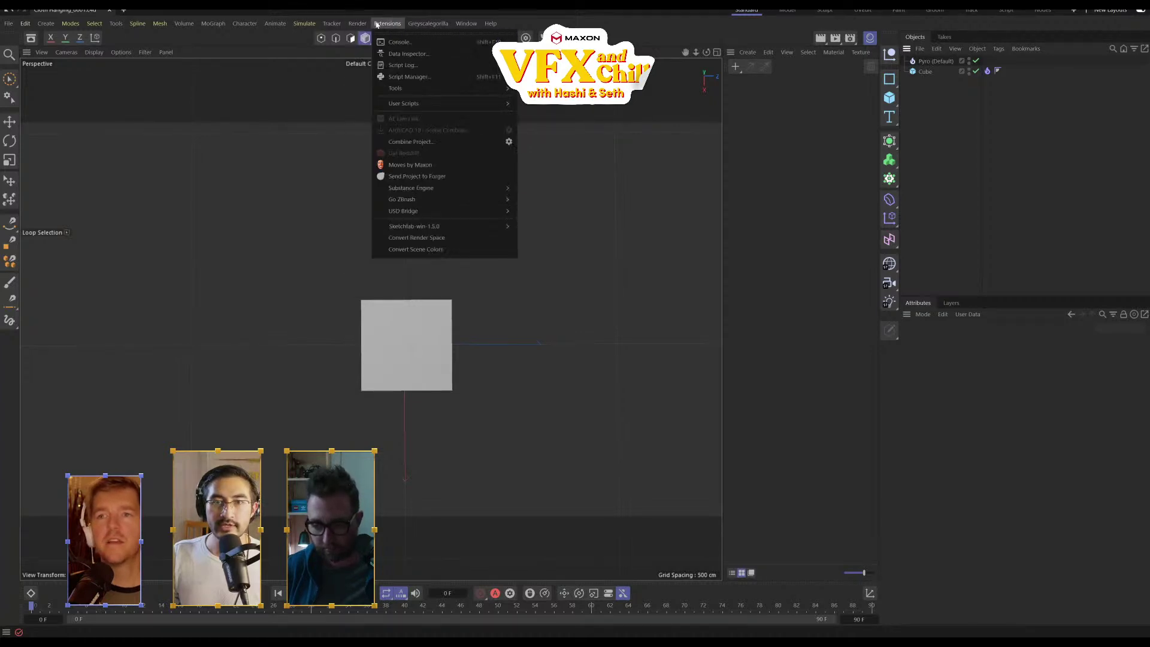
mouse_move(466, 24)
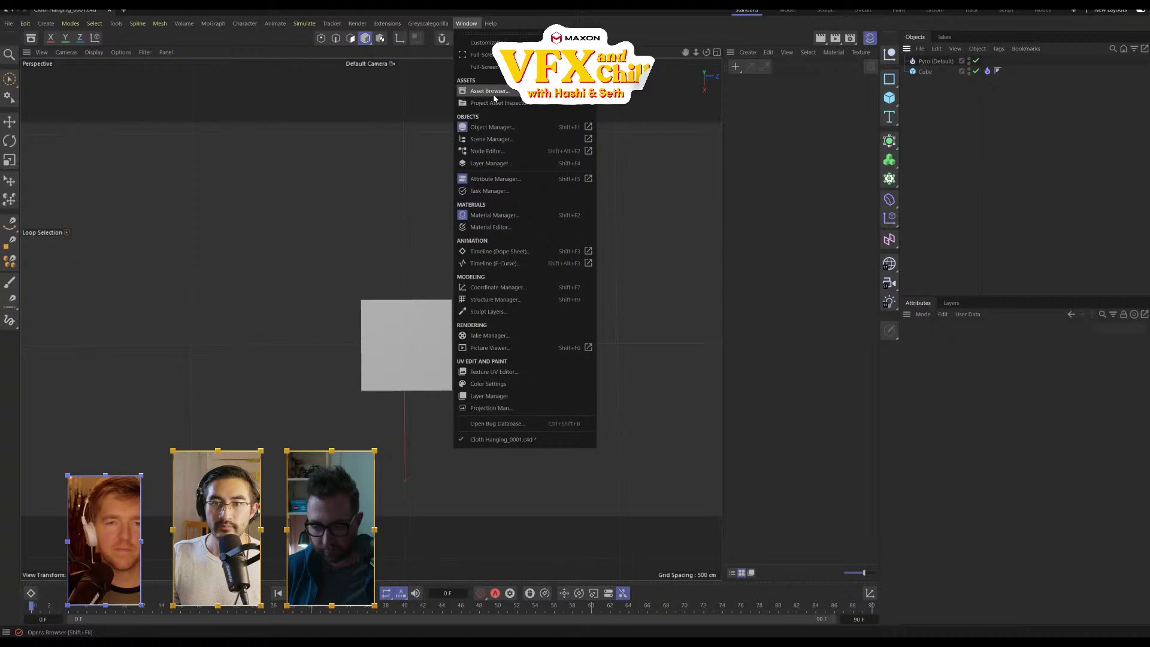
left_click(490, 91)
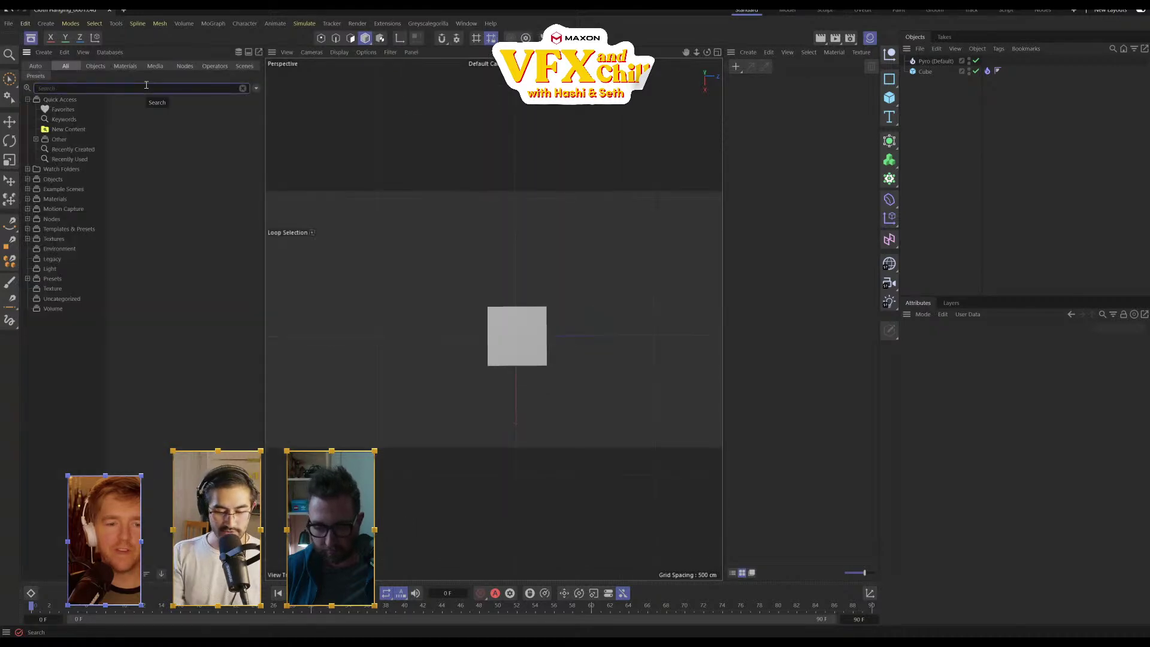
left_click(147, 87)
type("city")
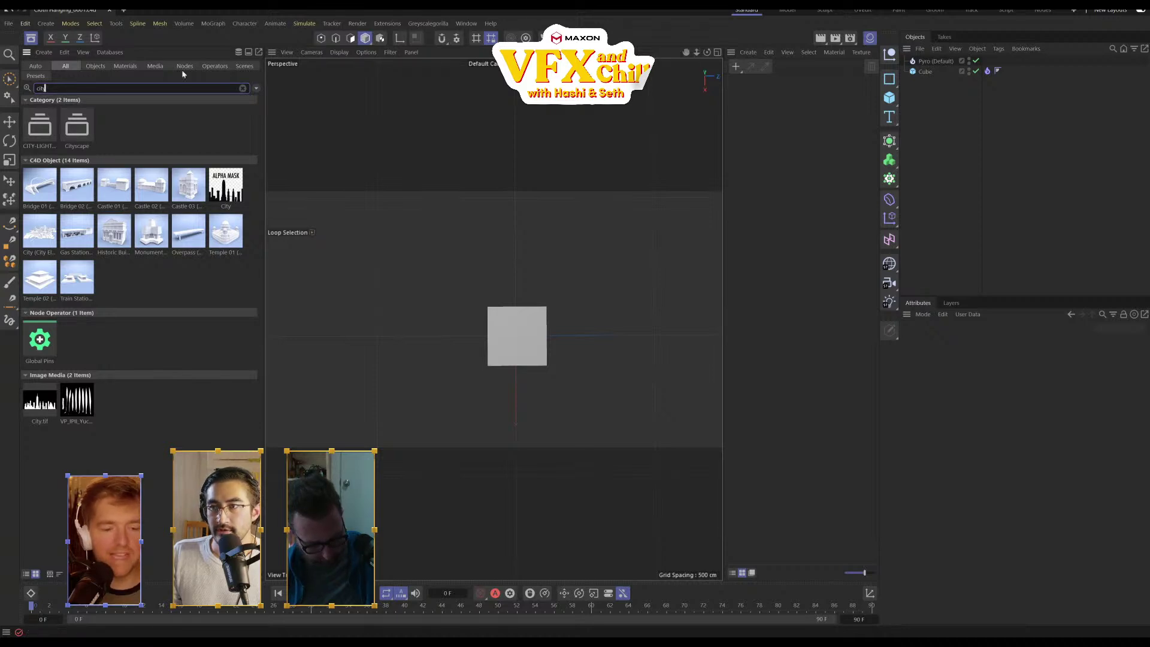
left_click(33, 40)
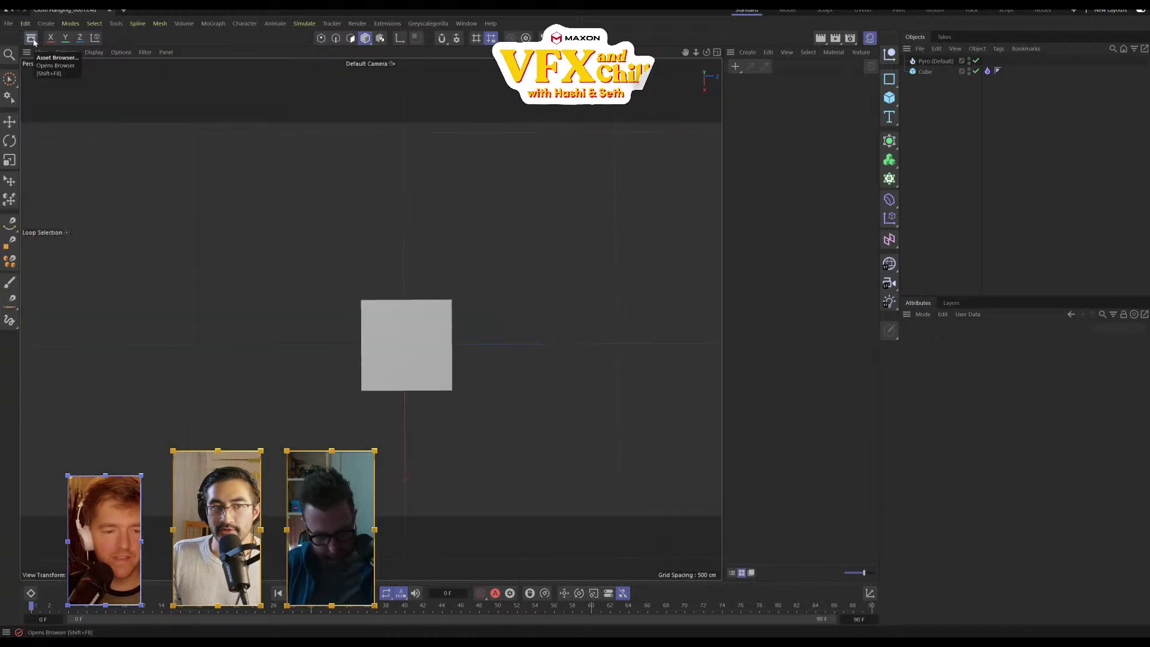
left_click(31, 39)
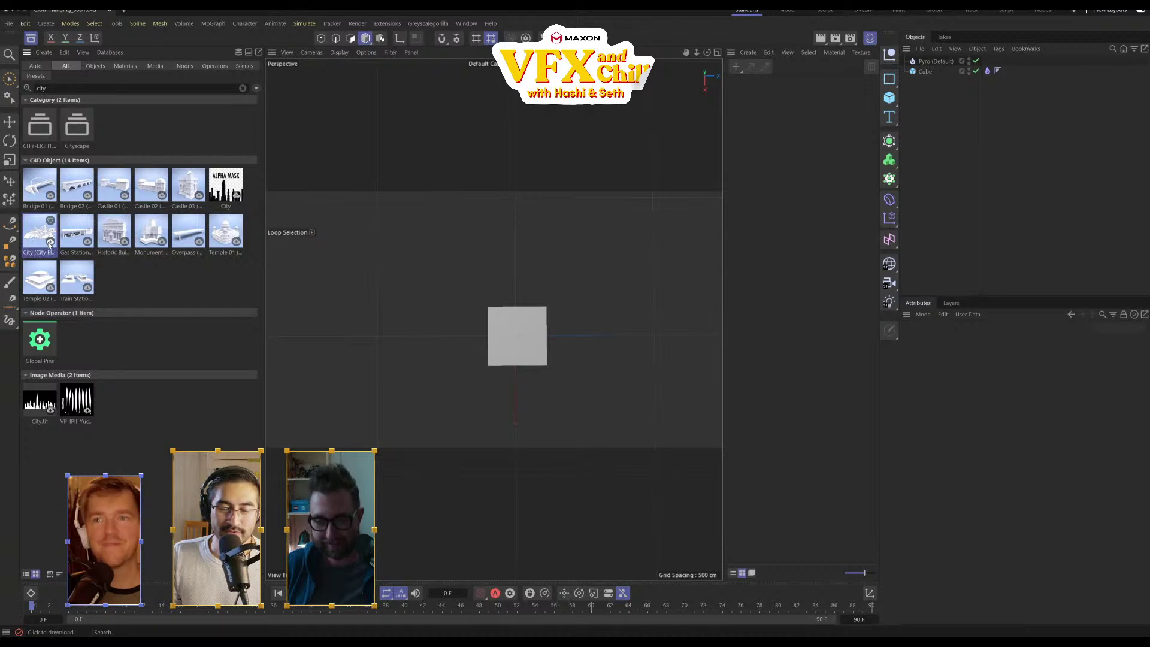
Download the City object asset and add it to the scene
left_click(49, 242)
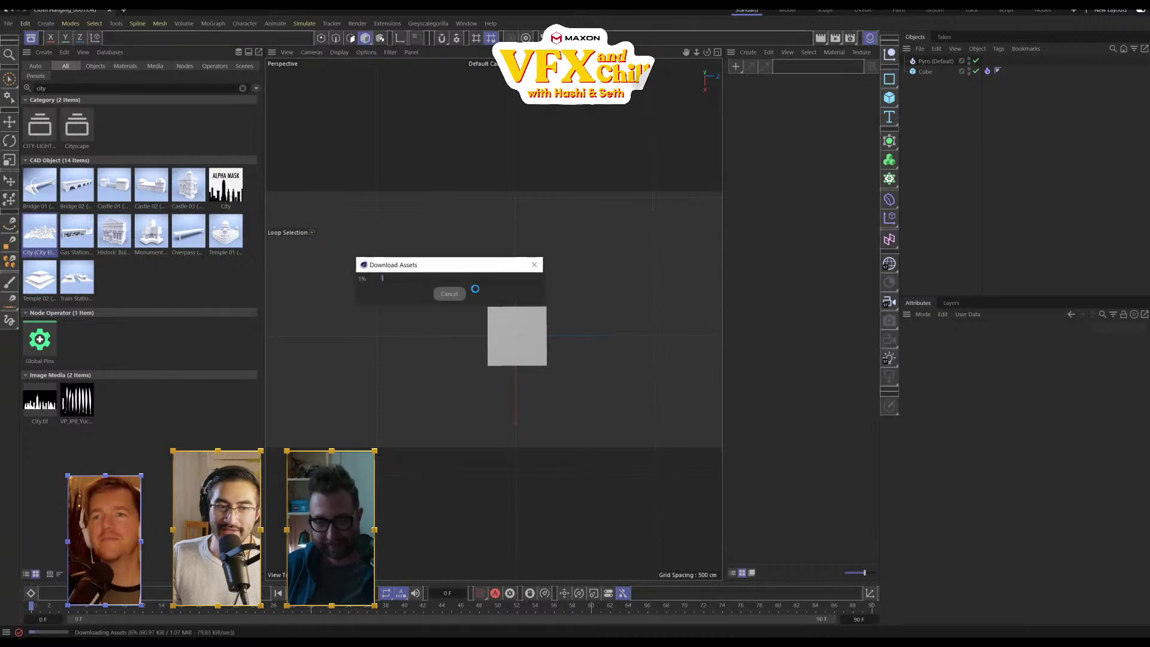
scroll(639, 309, "down", 3)
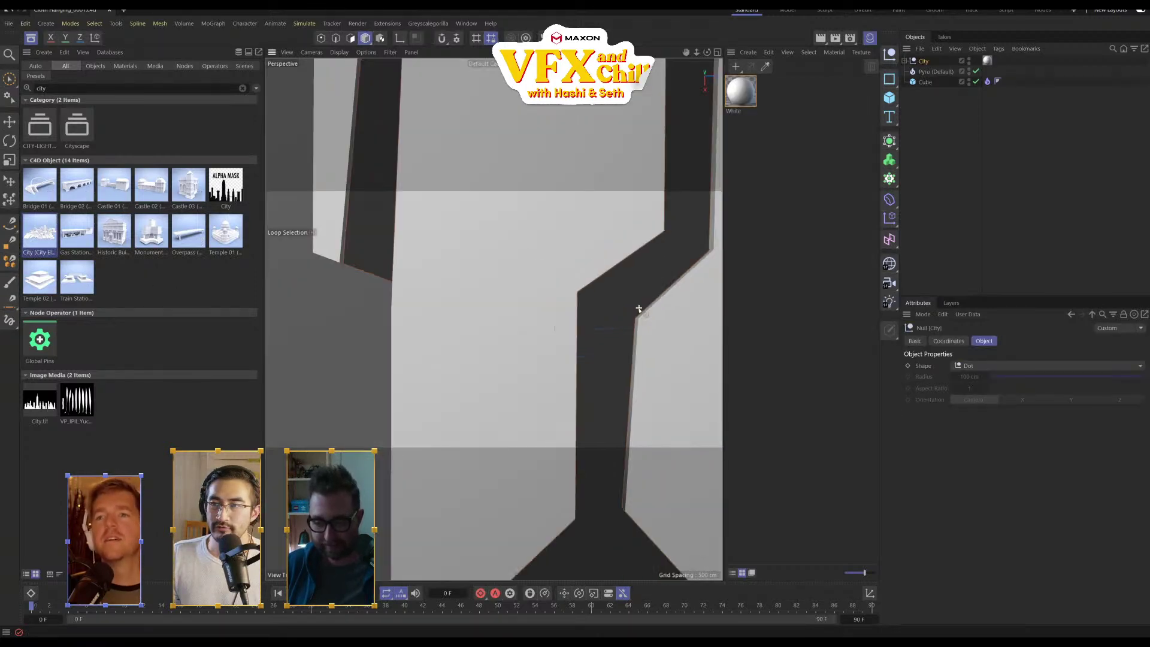
scroll(639, 310, "down", 10)
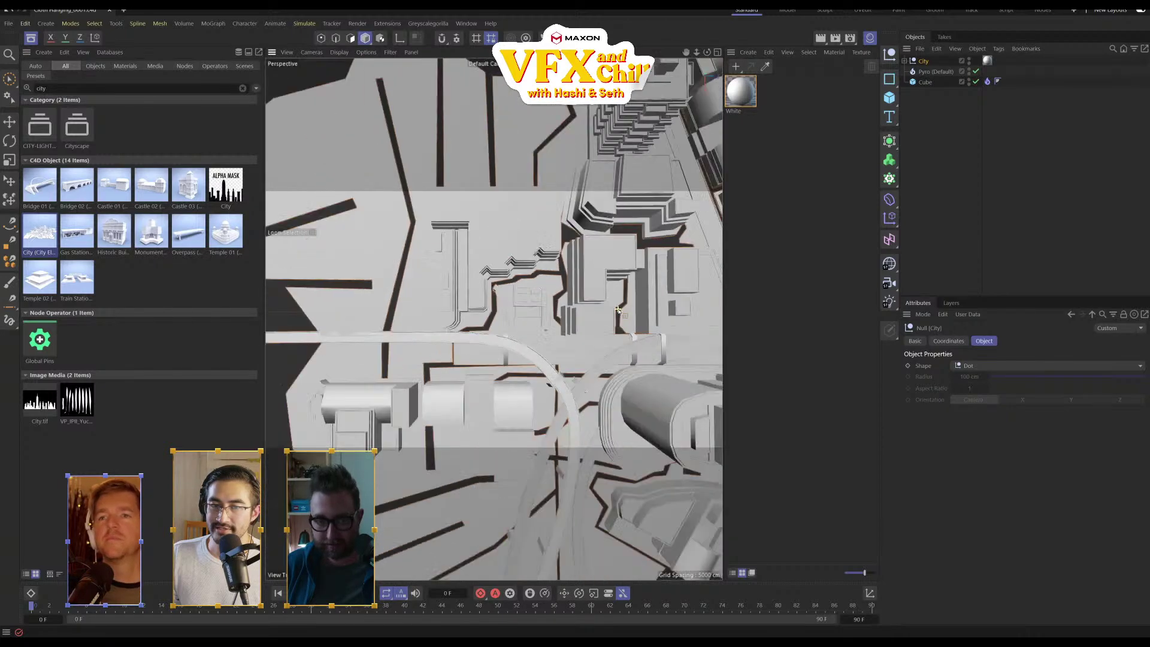
scroll(618, 309, "down", 5)
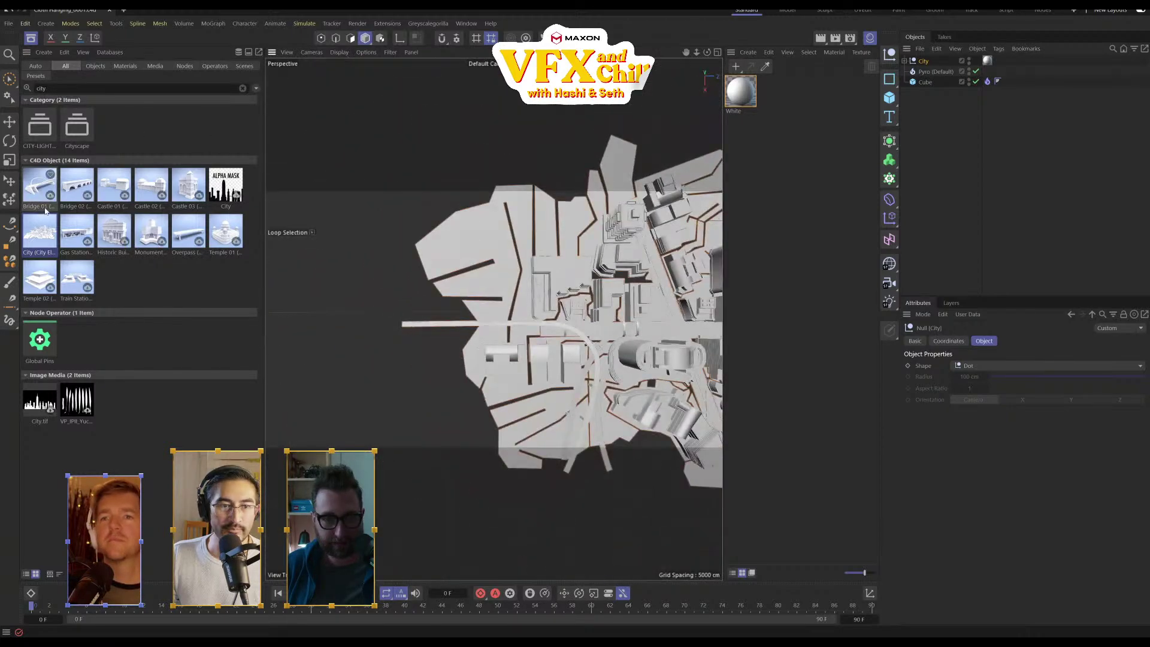
Rotate the City so its base stands upright like a wall with the buildings pointing sideways
key("t")
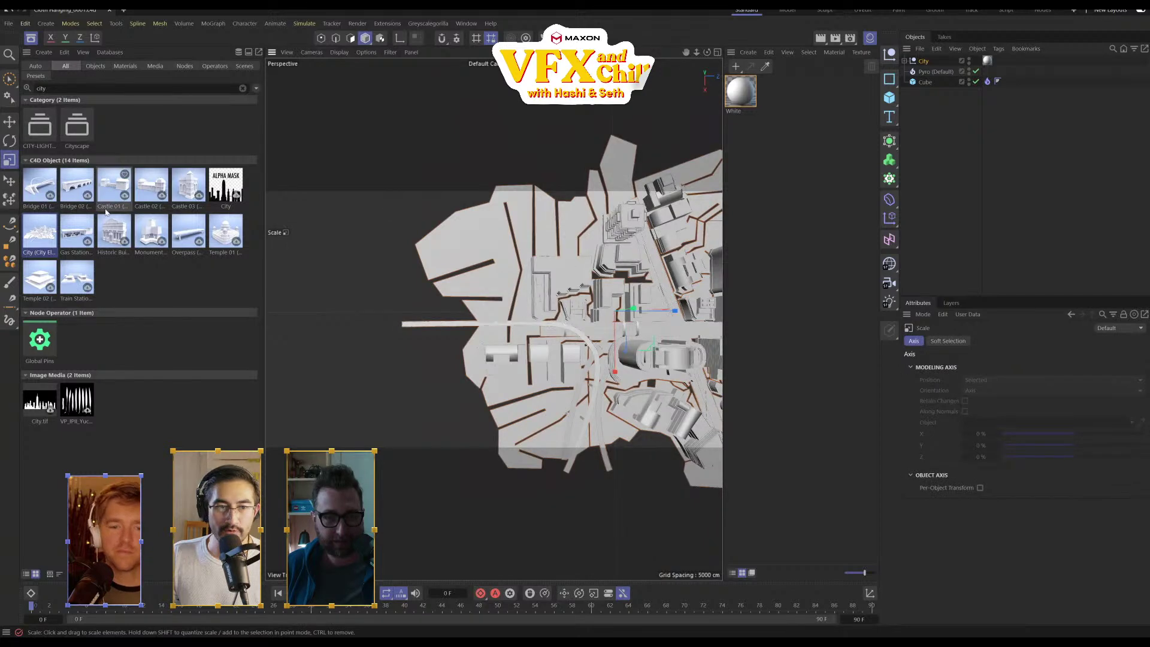
key("r")
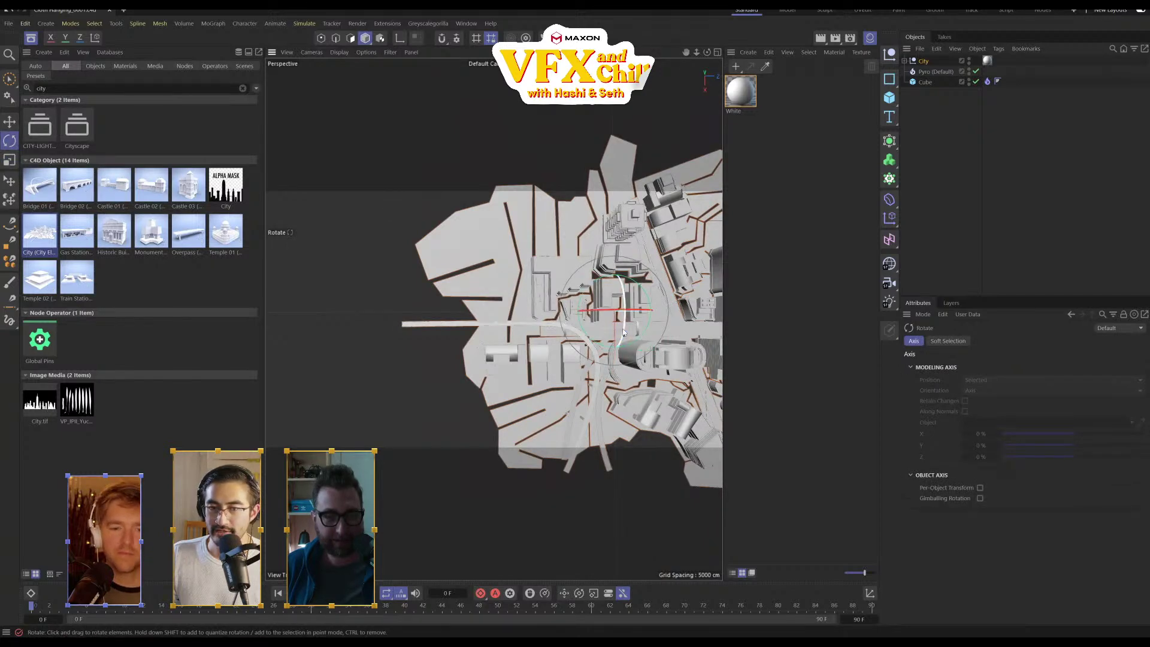
left_click_drag(623, 332, 632, 296)
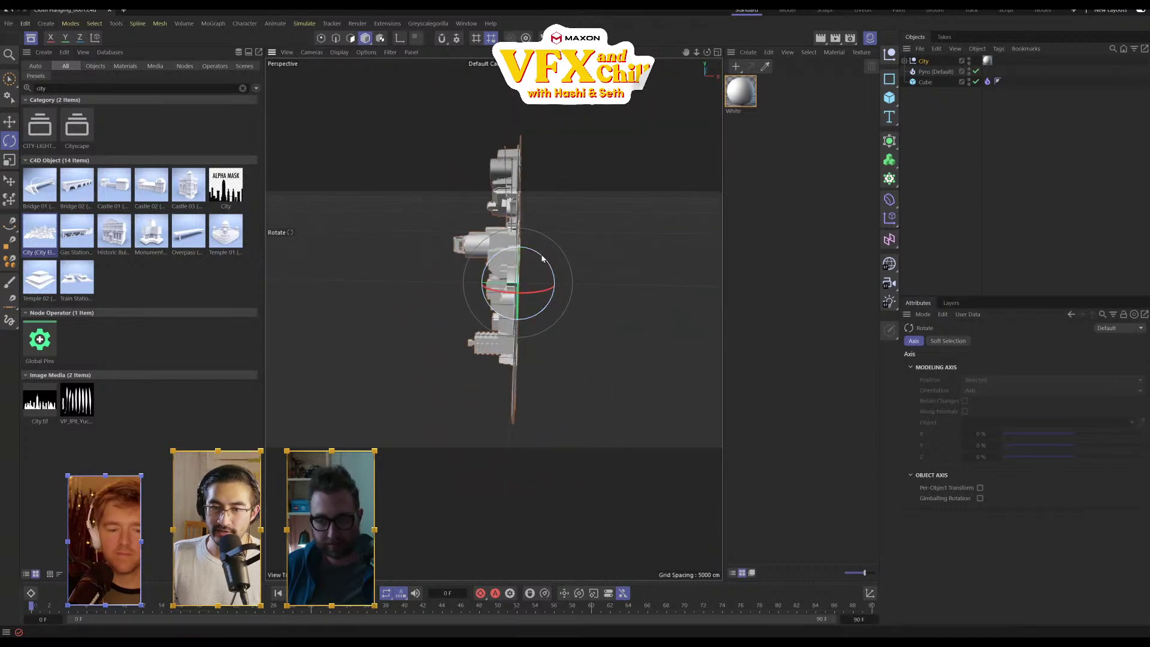
left_click_drag(526, 257, 533, 252)
left_click_drag(493, 319, 579, 283, "alt")
middle_click_drag(410, 382, 477, 288, "alt")
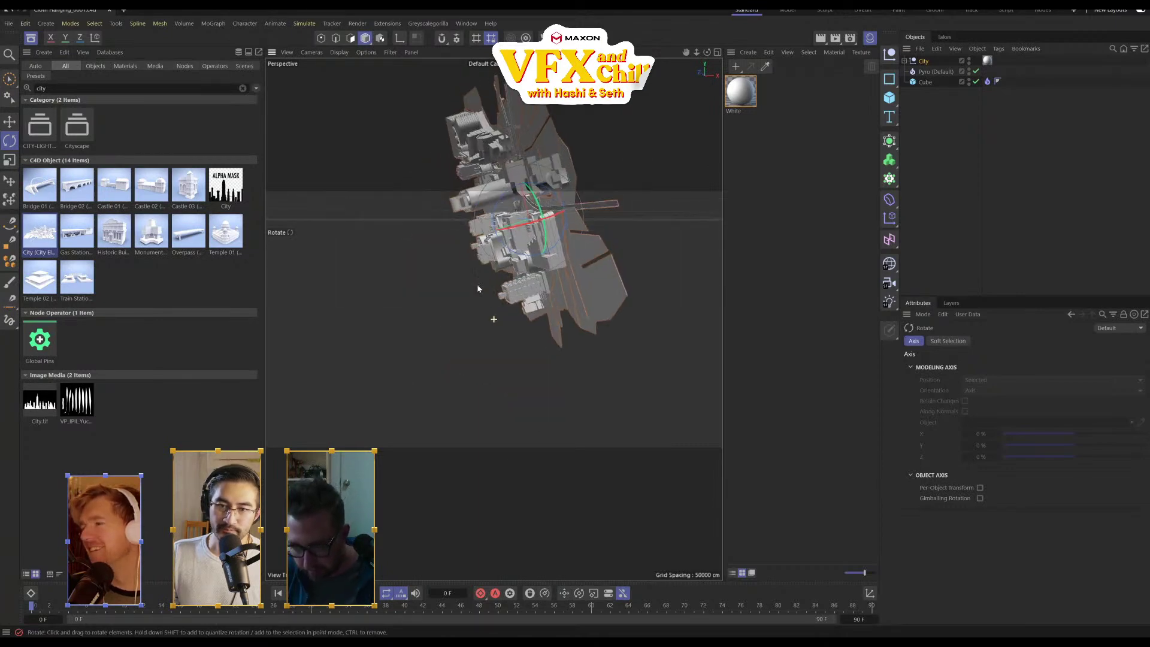
right_click_drag(478, 288, 551, 303, "alt")
right_click_drag(586, 254, 476, 444, "alt")
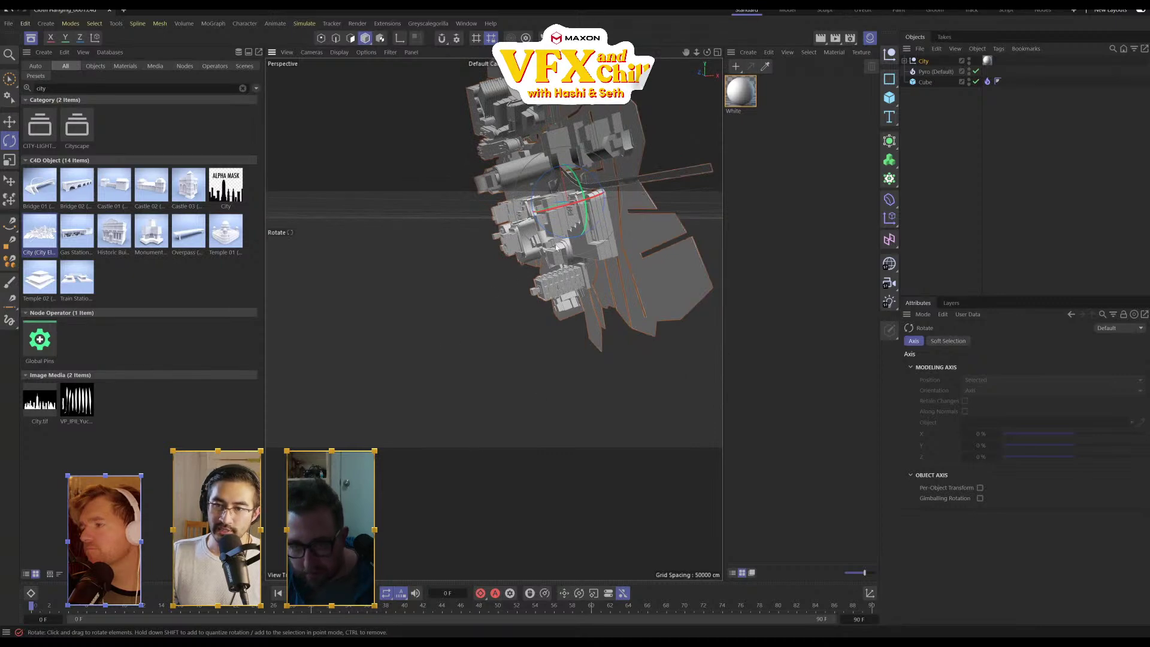
left_click_drag(573, 271, 511, 287, "alt")
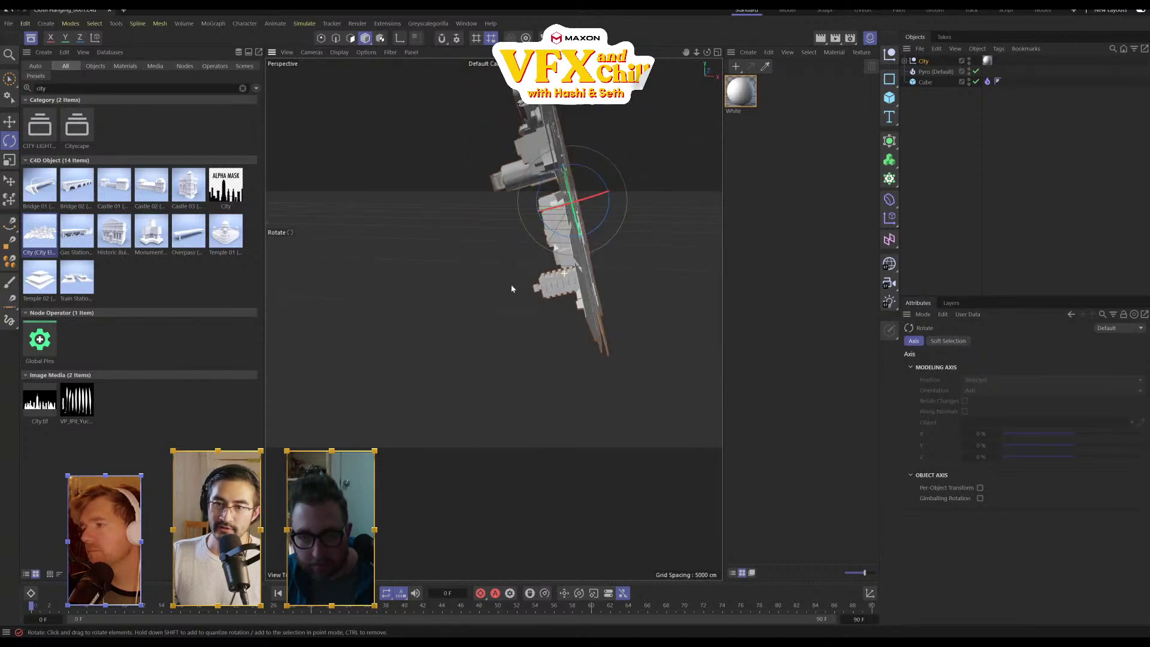
Move the upright City back along its building direction, away from the Cube
left_click(10, 120)
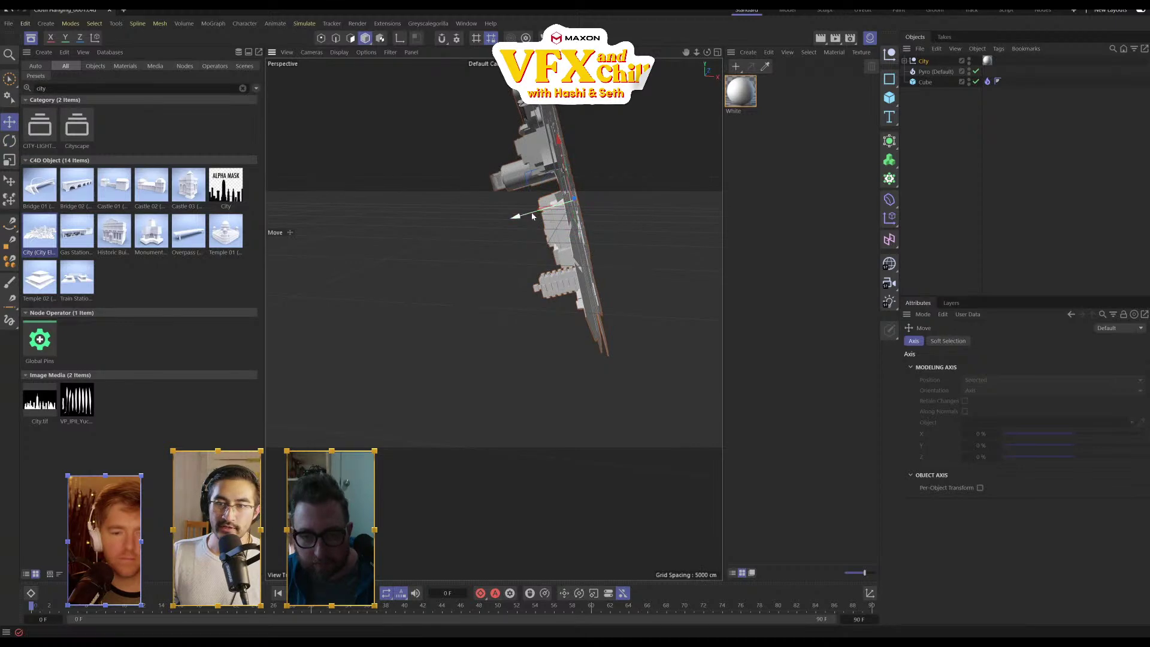
left_click_drag(546, 202, 573, 226)
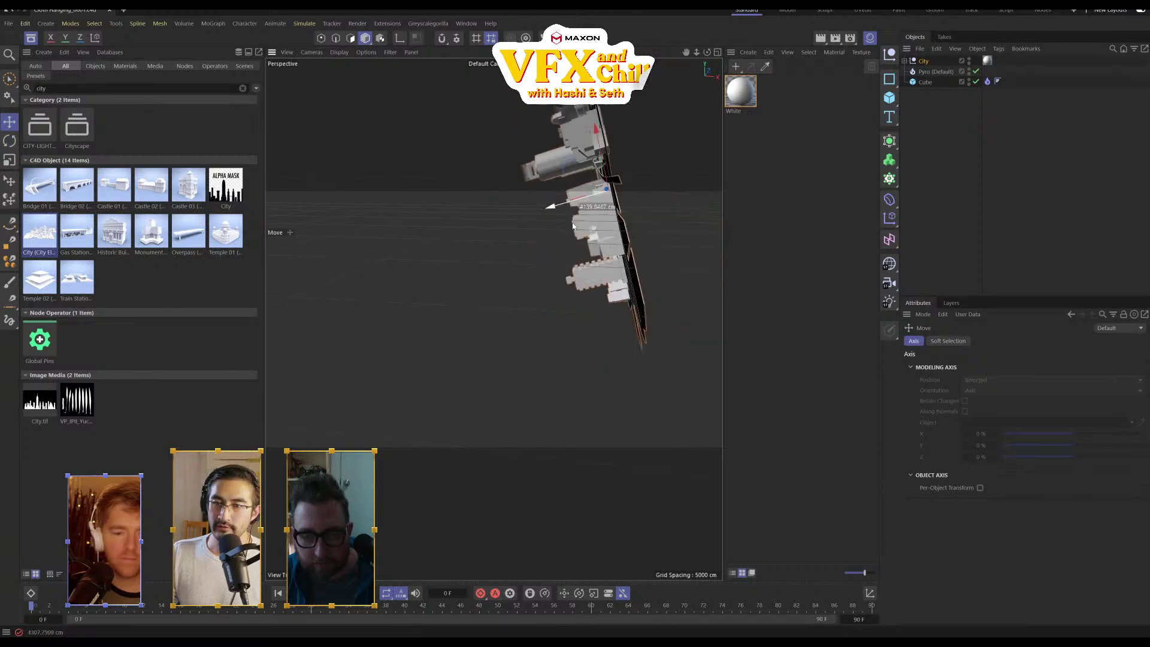
left_click(925, 83)
left_click_drag(575, 288, 628, 254, "alt")
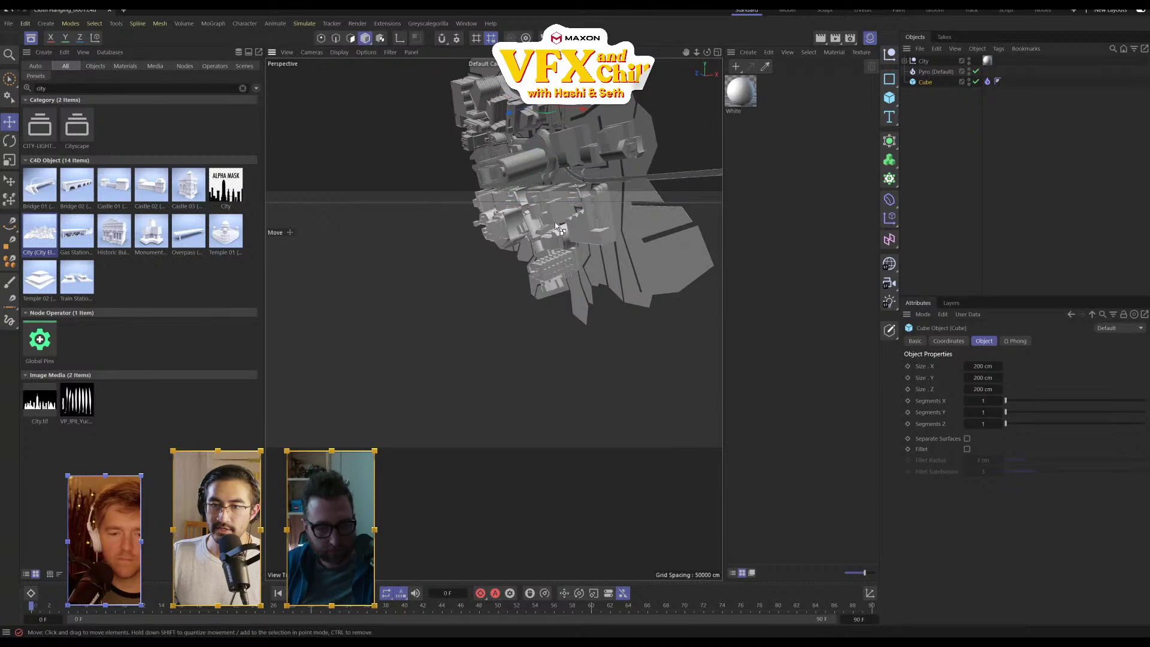
Scale the City down uniformly to bring it closer to the Cube's size
left_click(923, 62)
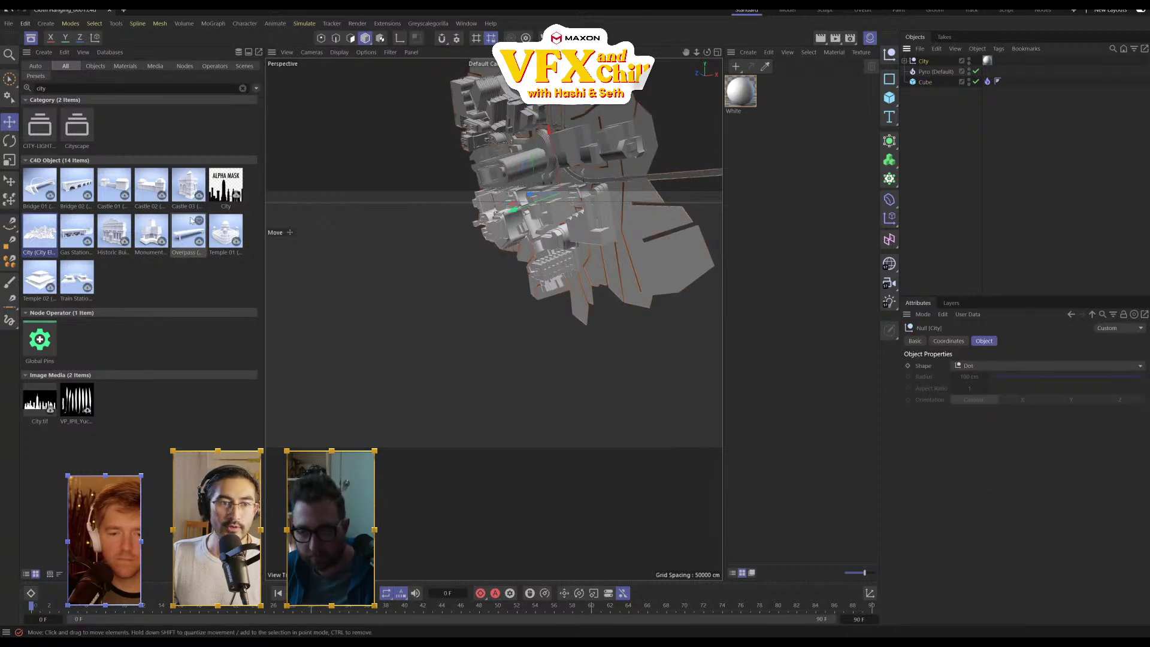
key("t")
left_click_drag(585, 147, 427, 260)
right_click_drag(428, 261, 574, 193, "alt")
middle_click_drag(574, 193, 541, 361, "alt")
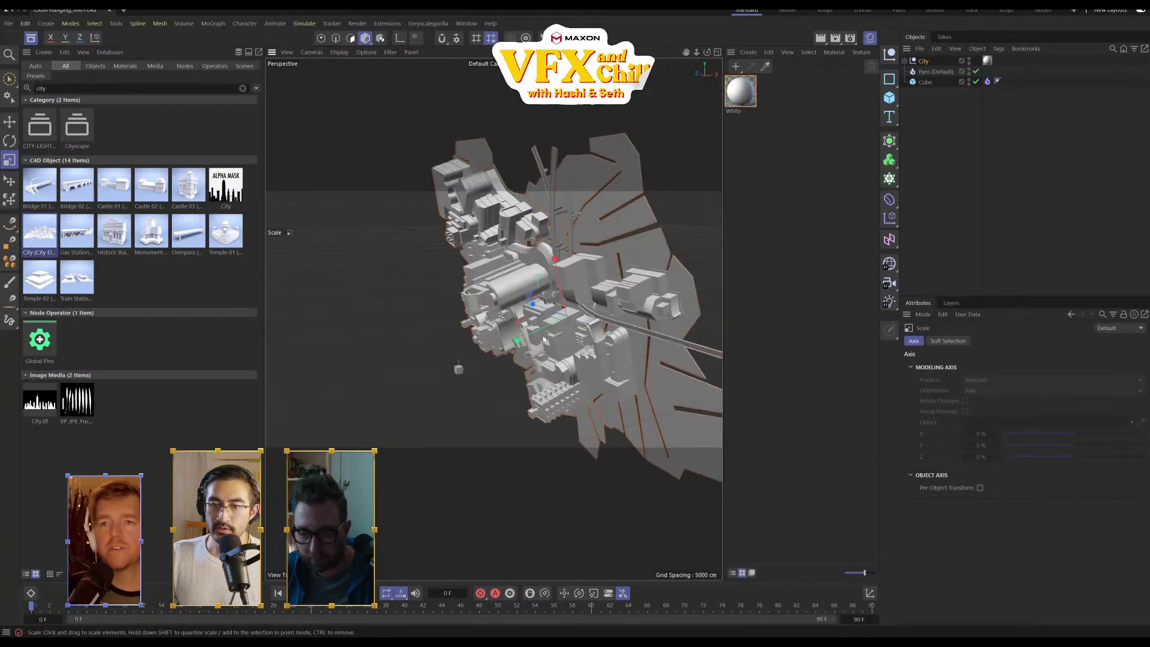
left_click_drag(541, 362, 428, 363)
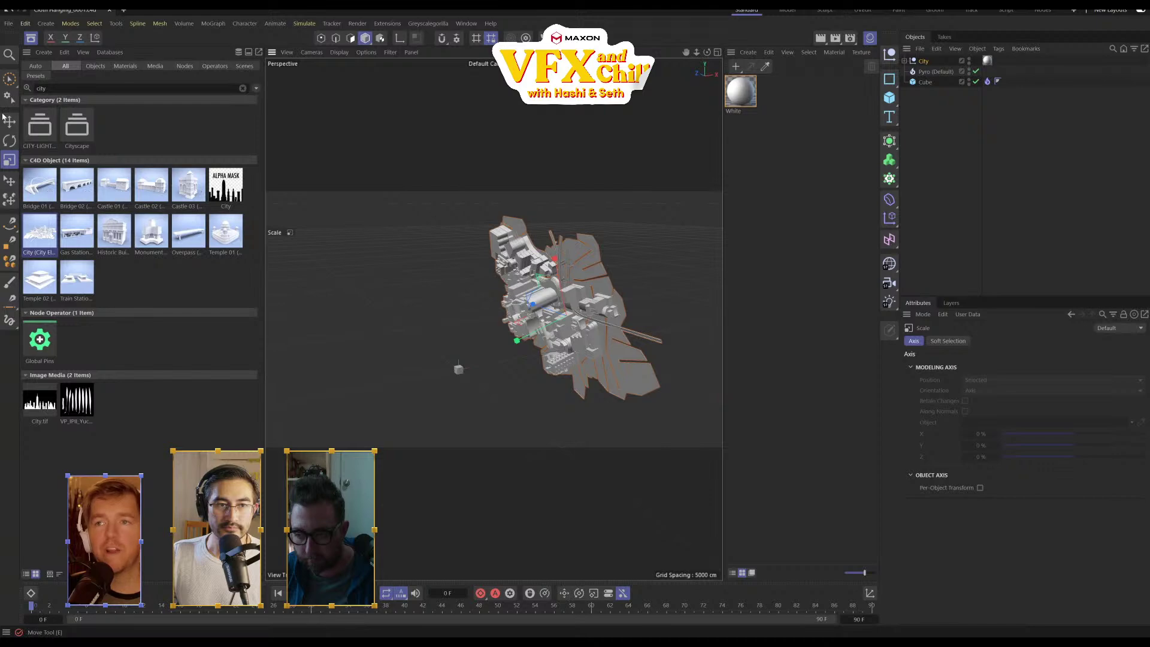
Move the upright City closer to the Cube so the Cube sits near its lower edge
key("e")
left_click_drag(528, 336, 441, 382)
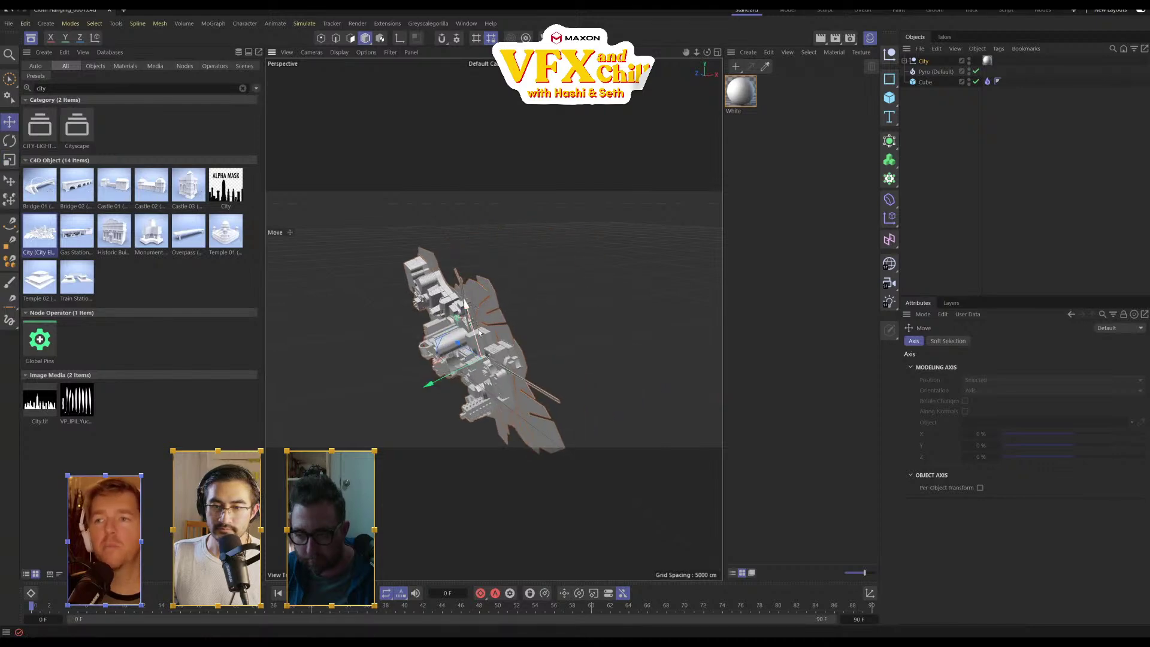
left_click_drag(468, 309, 593, 305)
scroll(421, 295, "up", 4)
mouse_move(421, 294)
left_mouse_down("alt")
mouse_move(459, 271)
mouse_move(427, 295)
left_mouse_up("alt")
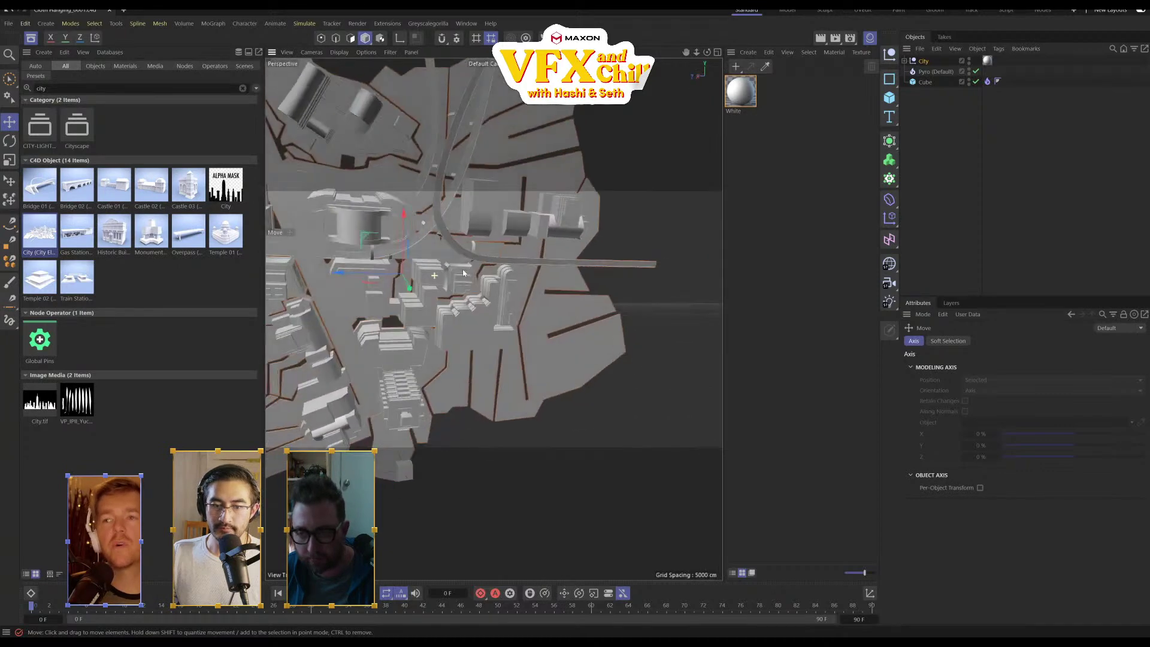
middle_click_drag(427, 295, 494, 319, "alt")
left_click_drag(493, 320, 512, 301, "alt")
middle_click_drag(512, 300, 481, 294, "alt")
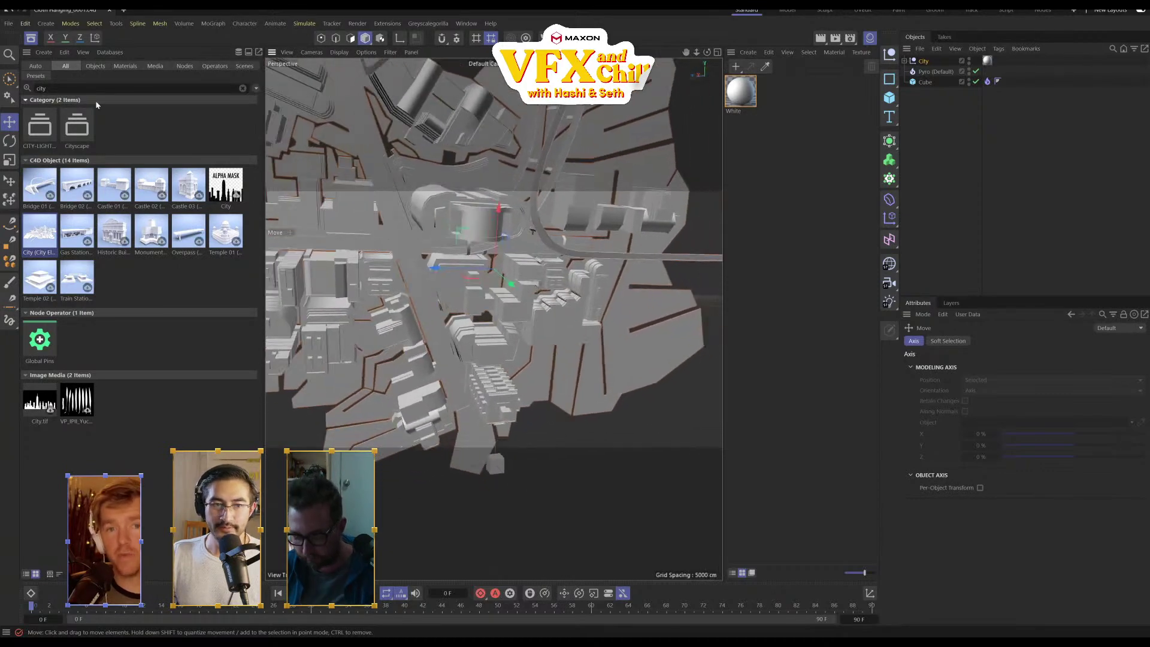
left_click(10, 141)
left_click_drag(485, 244, 454, 285, "alt")
scroll(450, 256, "up", 3)
key("e")
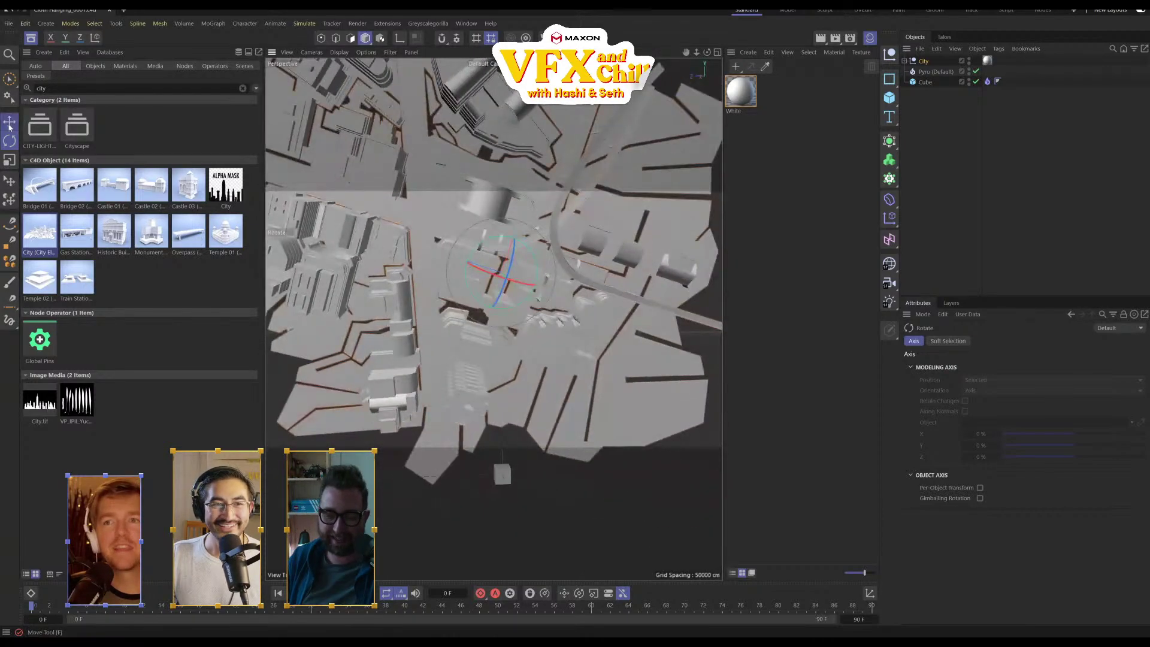
left_click(517, 387)
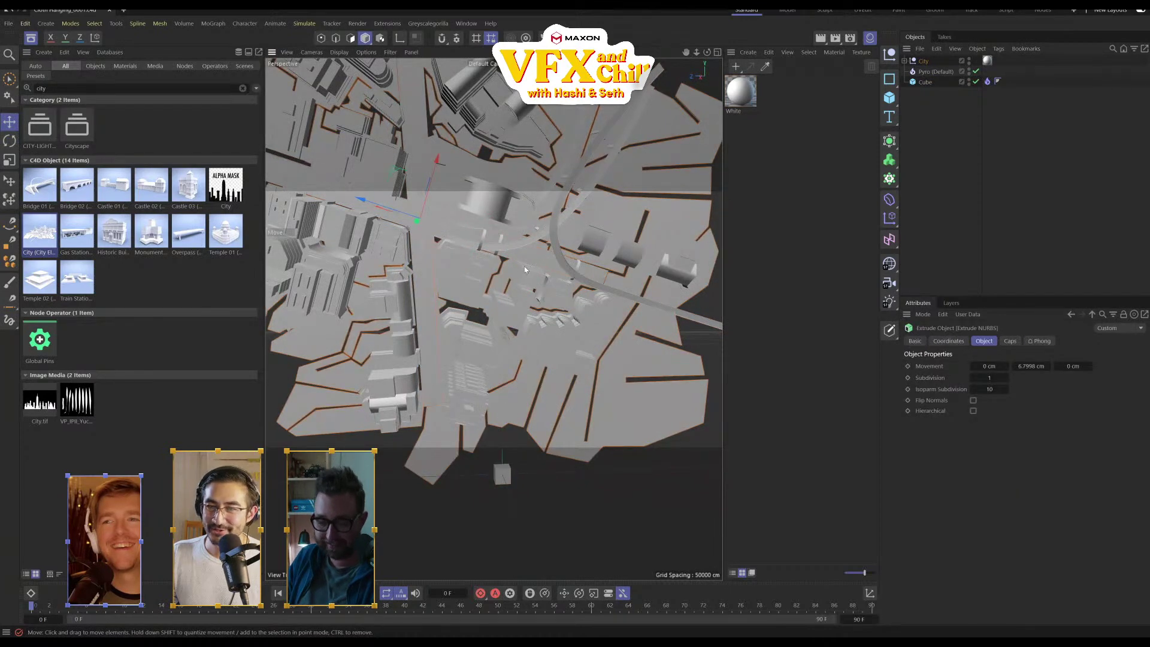
left_click_drag(394, 222, 428, 224)
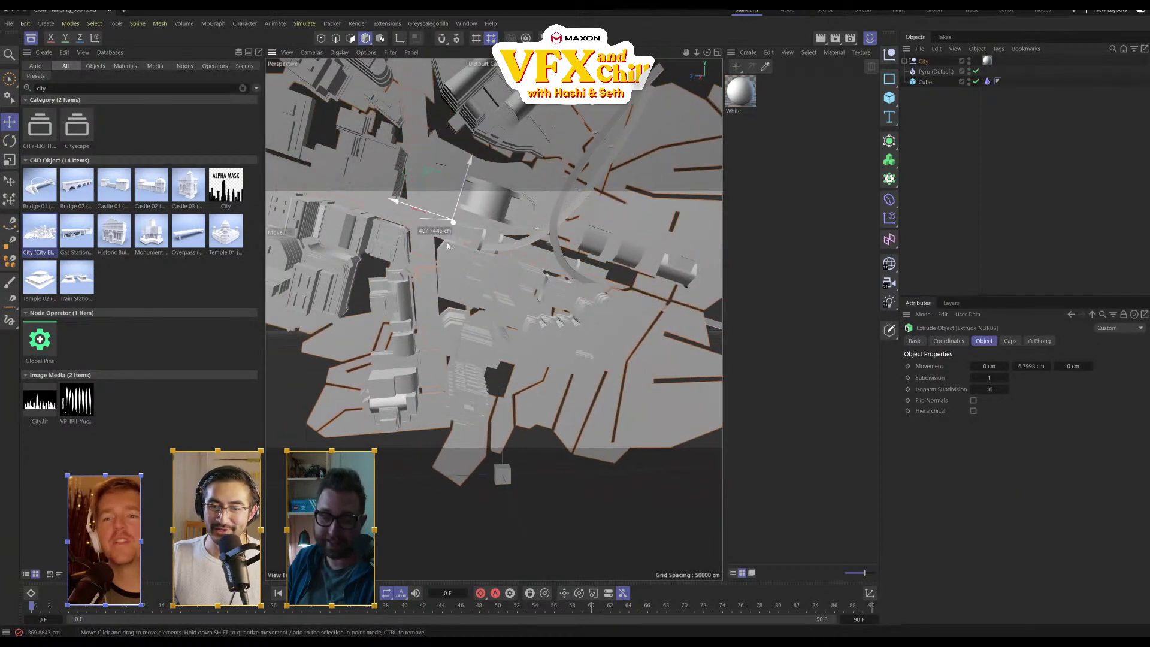
key("ctrl+z")
Move the whole City sideways until its main street lines up with the Cube
left_click(922, 62)
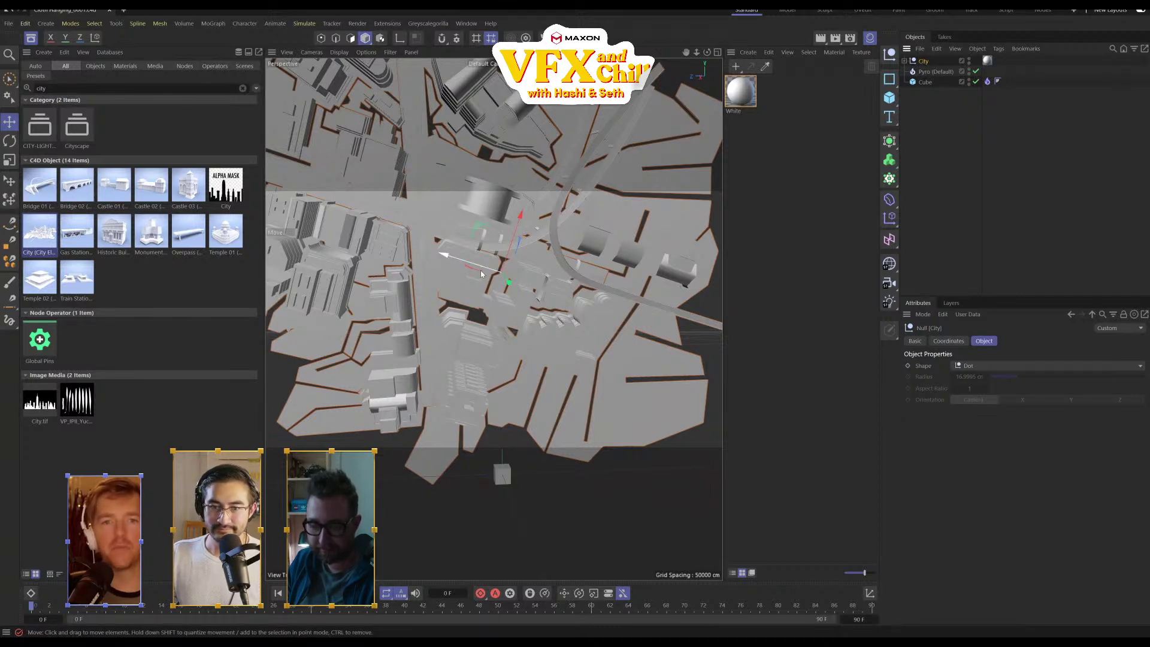
left_click_drag(480, 271, 550, 294)
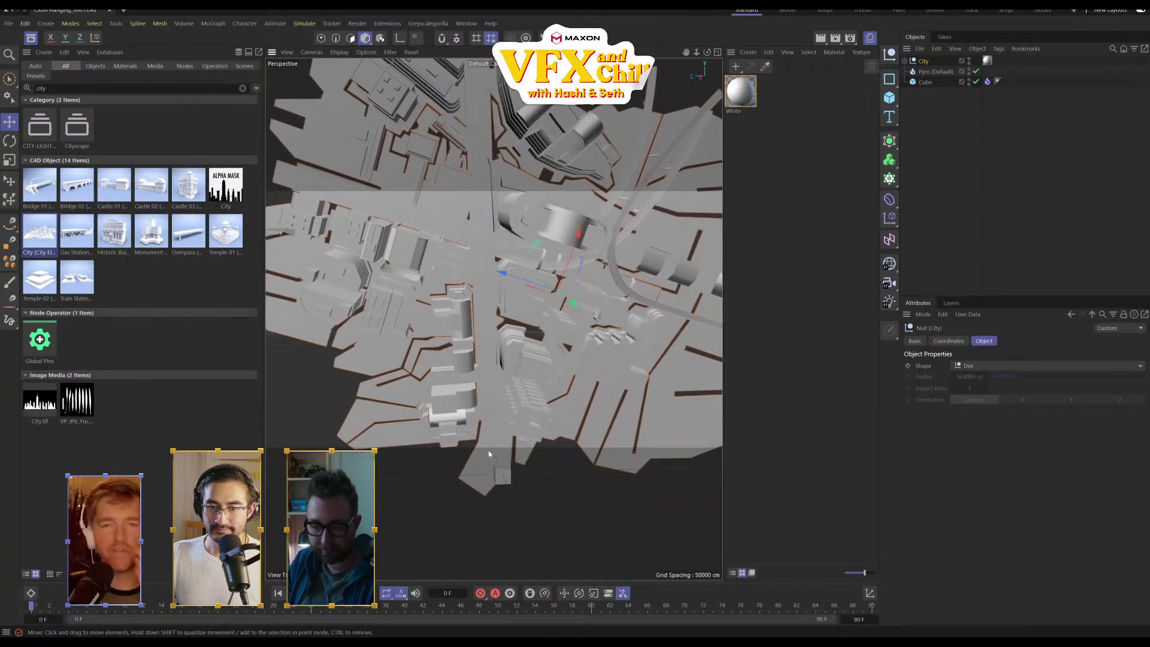
left_click_drag(491, 457, 694, 470, "alt")
left_click_drag(468, 234, 516, 476, "alt")
left_click_drag(495, 217, 429, 429, "alt")
scroll(459, 328, "up", 8)
left_click_drag(459, 322, 461, 252, "alt")
Scale the City down uniformly so its buildings better match the size of the Cube
left_click(458, 205)
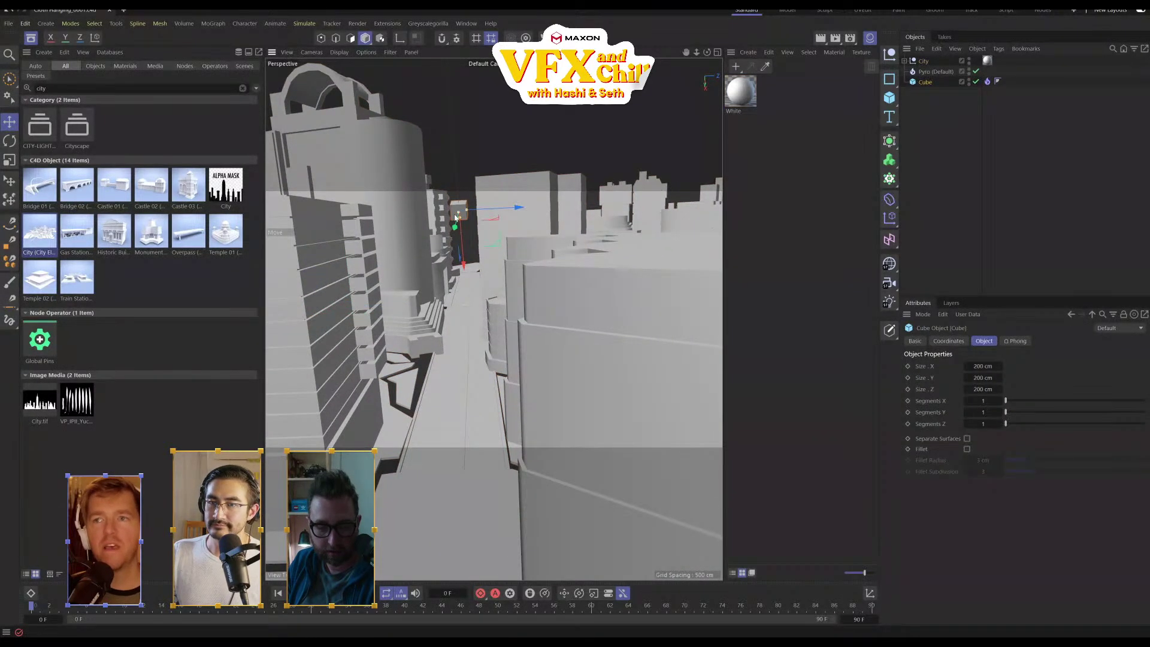
left_click(9, 157)
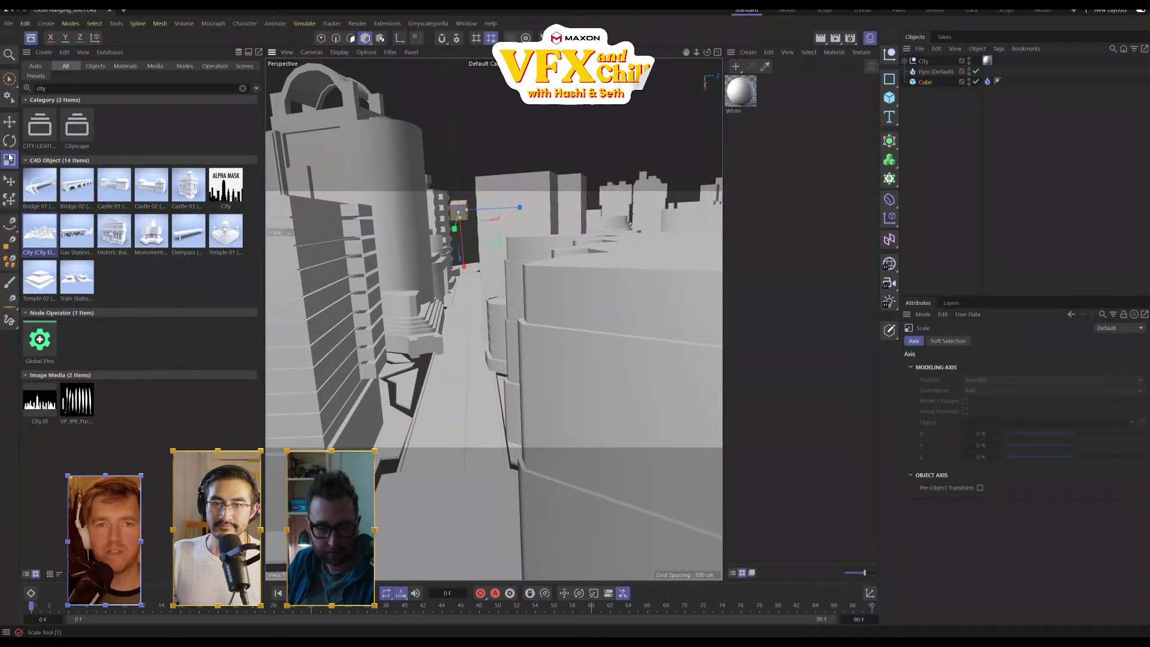
left_click(924, 61)
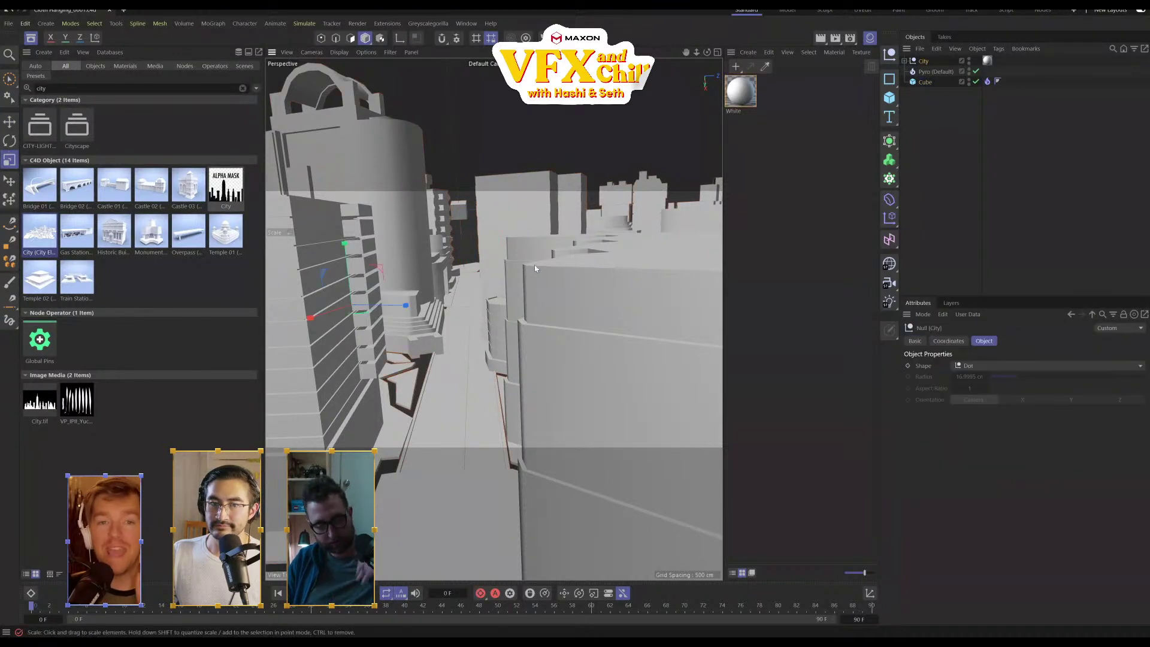
left_click_drag(515, 264, 80, 190)
key("e")
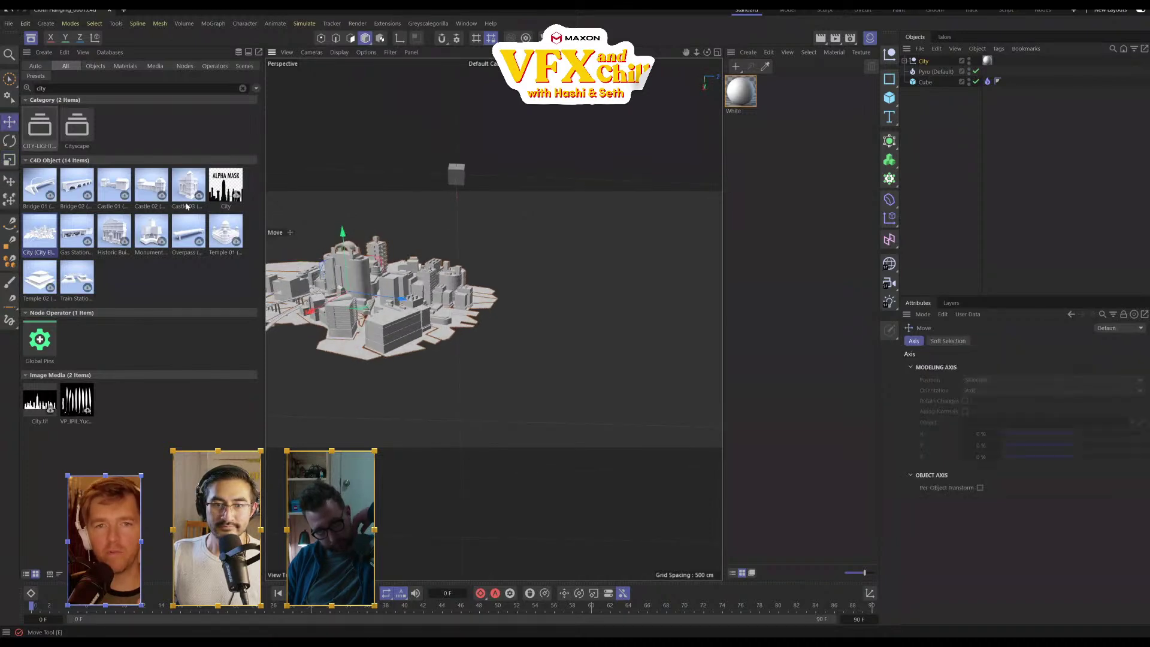
left_click_drag(492, 427, 486, 363, "alt")
Convert the City hierarchy into polygon objects with Current State to Object and remove the original hierarchy
left_click(906, 61)
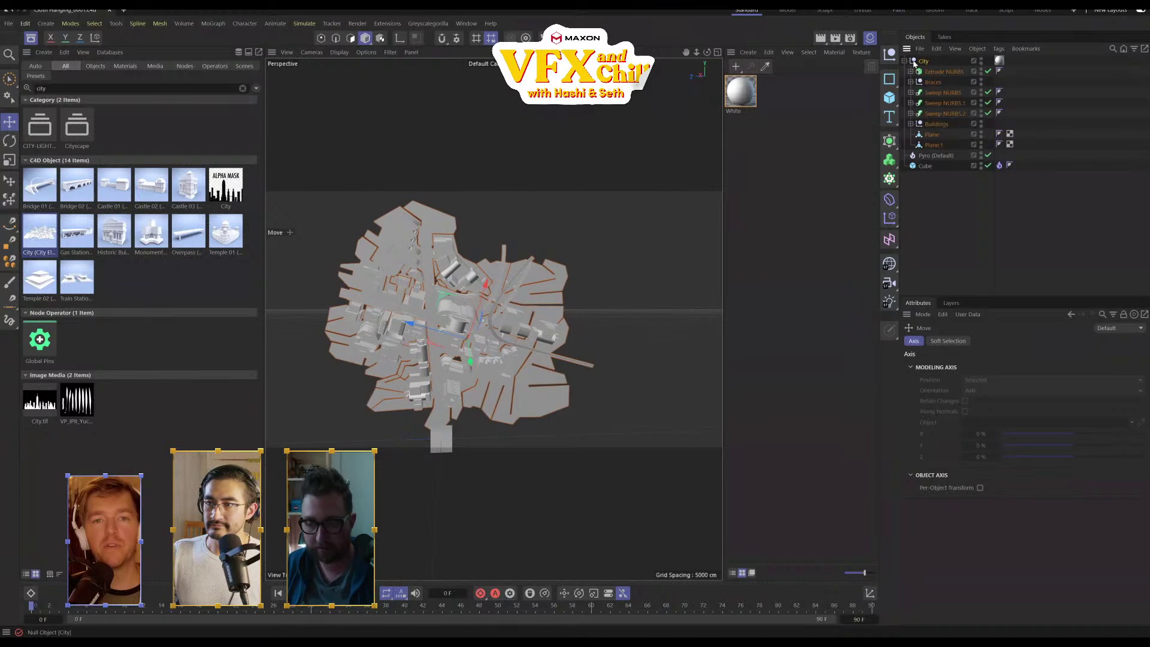
left_click(923, 62)
right_click(923, 62)
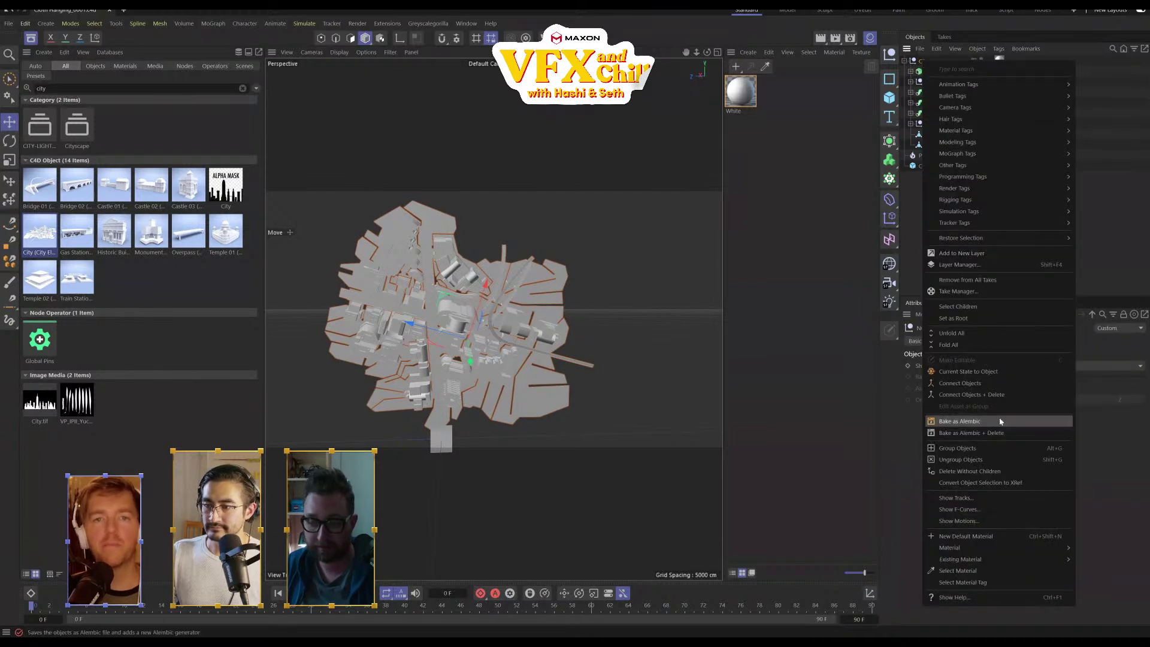
left_click(1000, 383)
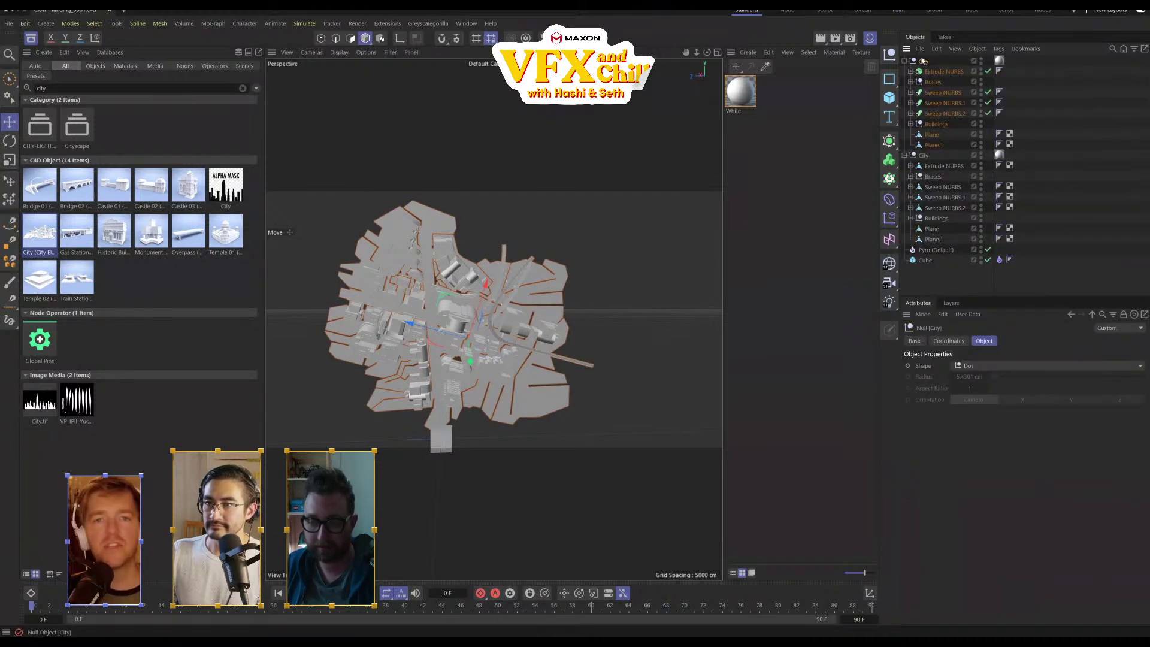
key("ctrl+z")
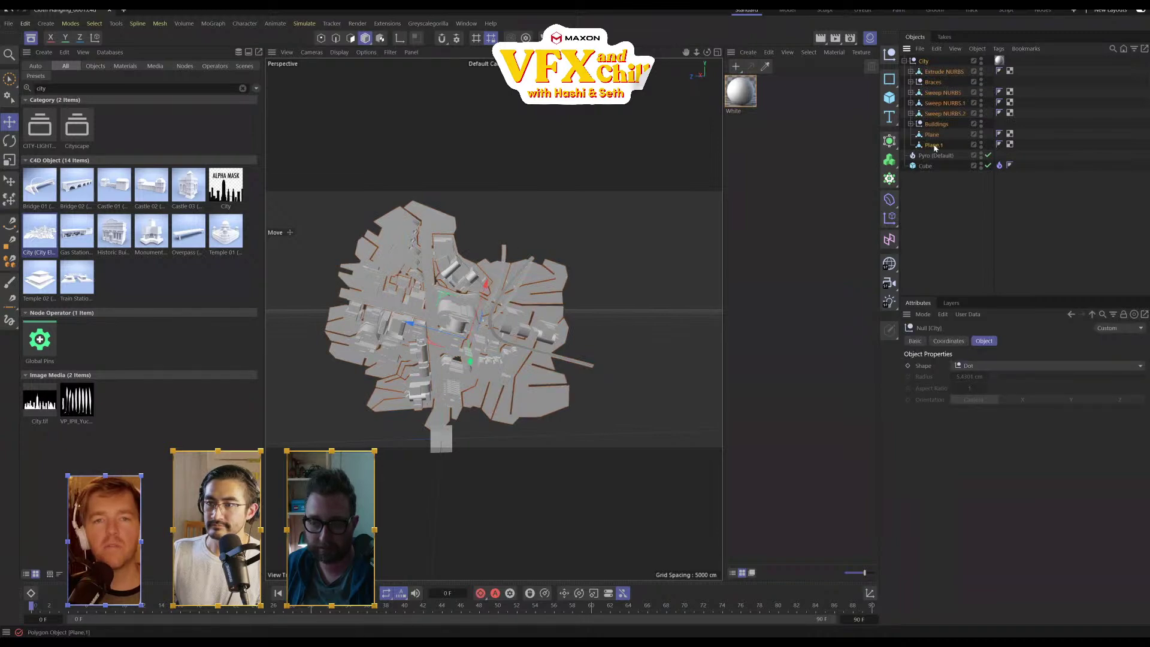
Merge the City's child objects into one polygon object with Connect Objects + Delete
left_click(935, 147, "shift")
right_click(935, 147)
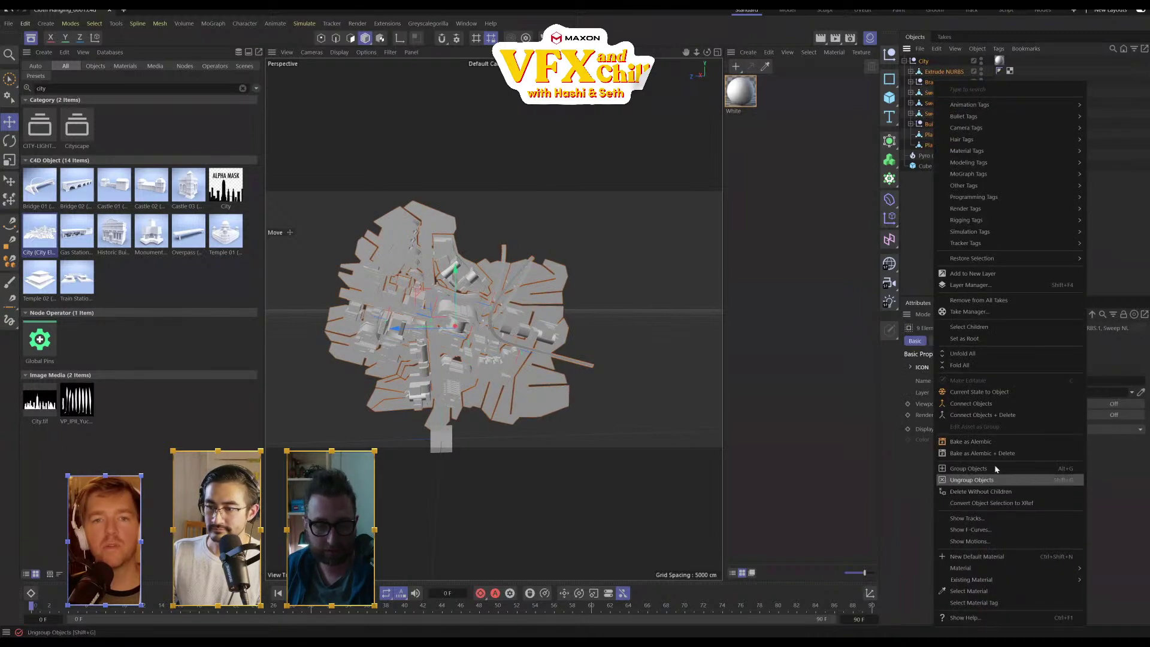
left_click(983, 392)
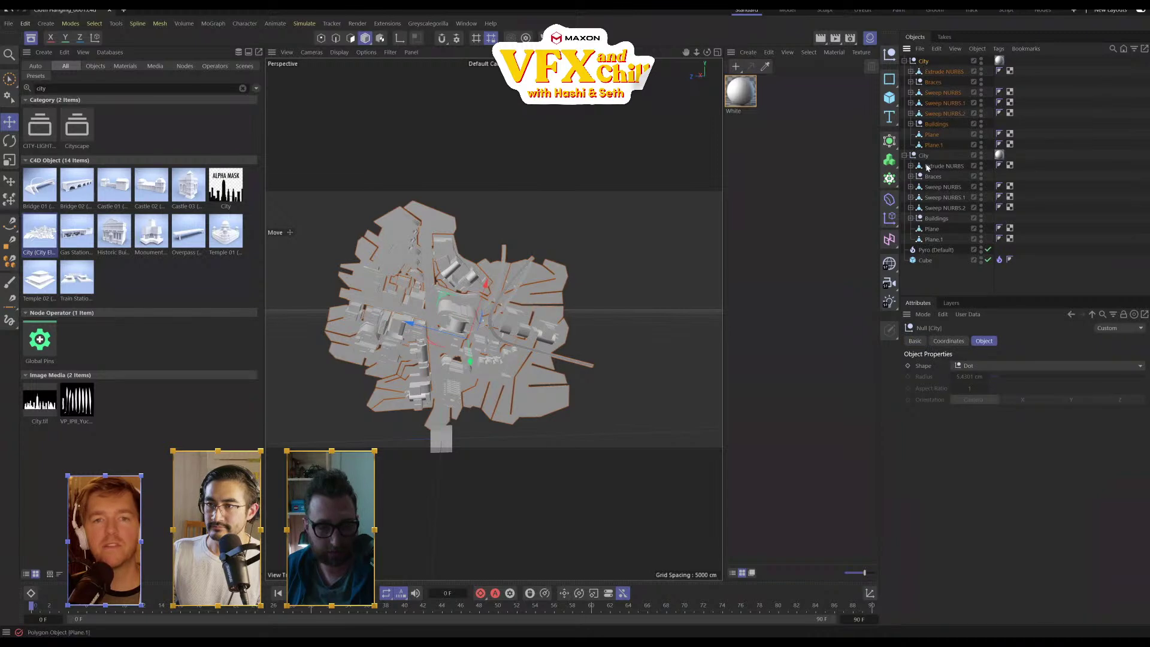
right_click(928, 113)
left_click(973, 394)
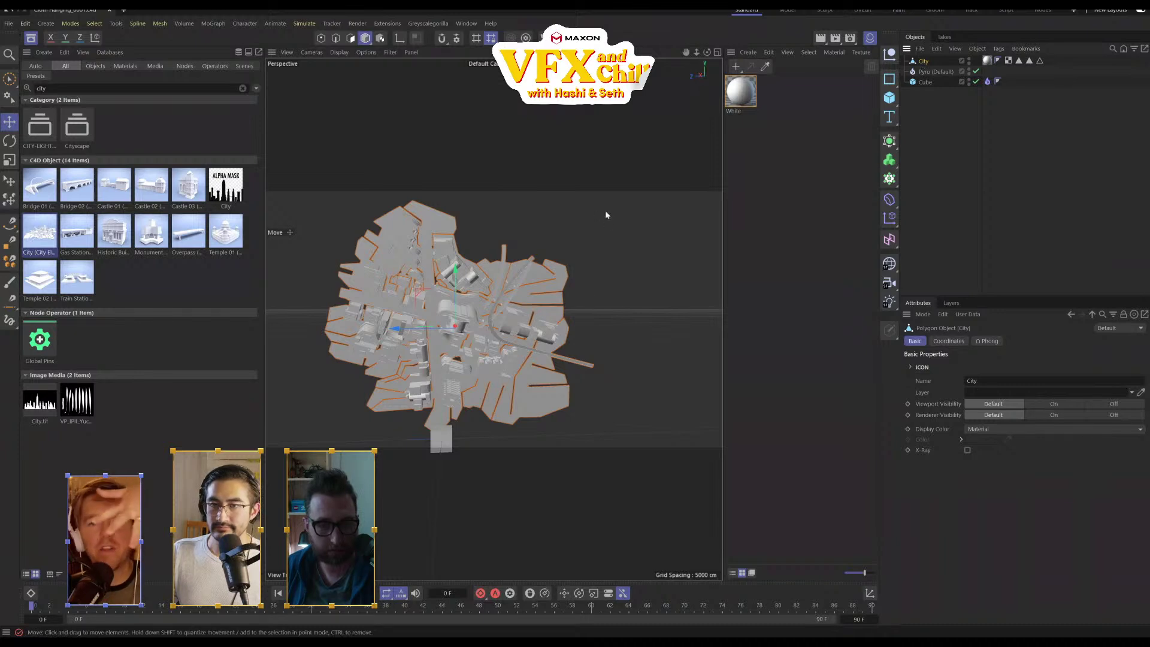
Add a Plane and rotate its bank to 110° so it stands parallel to the City's tilted base
left_click(891, 97)
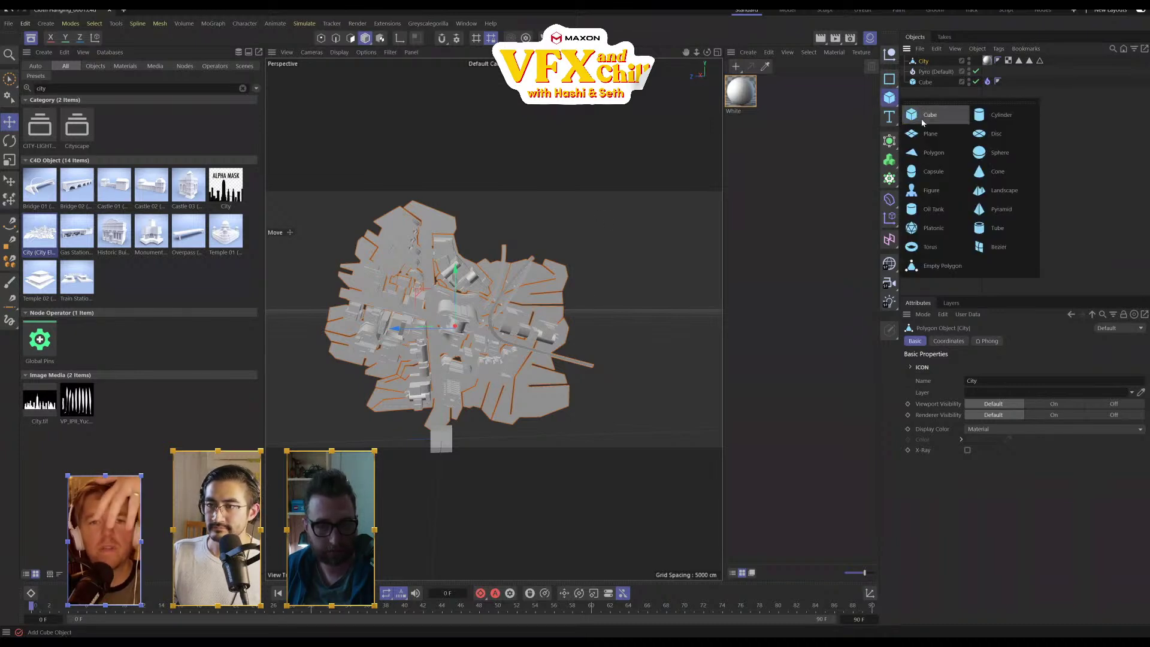
left_click(930, 132)
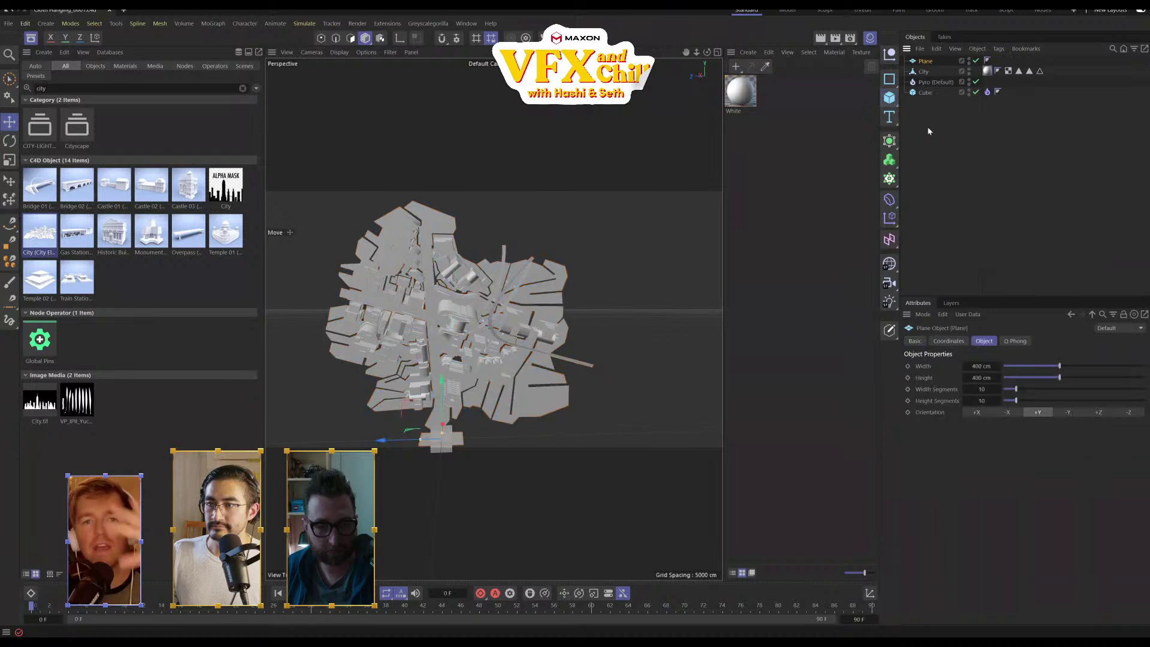
left_click(953, 341)
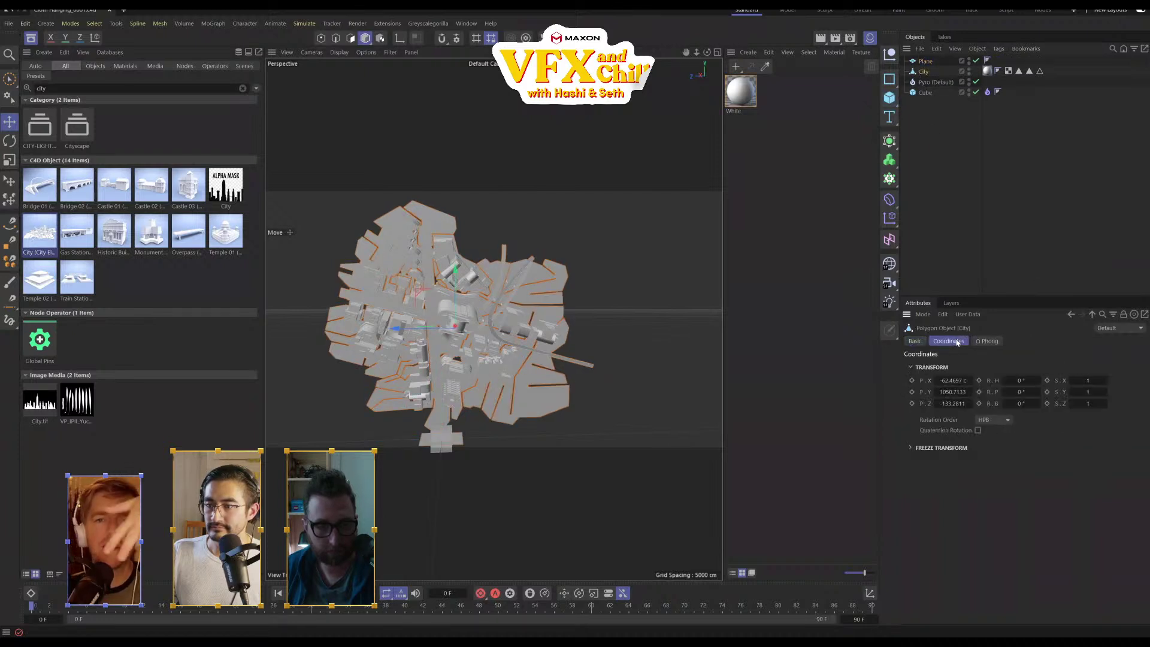
left_click(945, 122)
left_click_drag(515, 330, 631, 342, "alt")
left_click(926, 62)
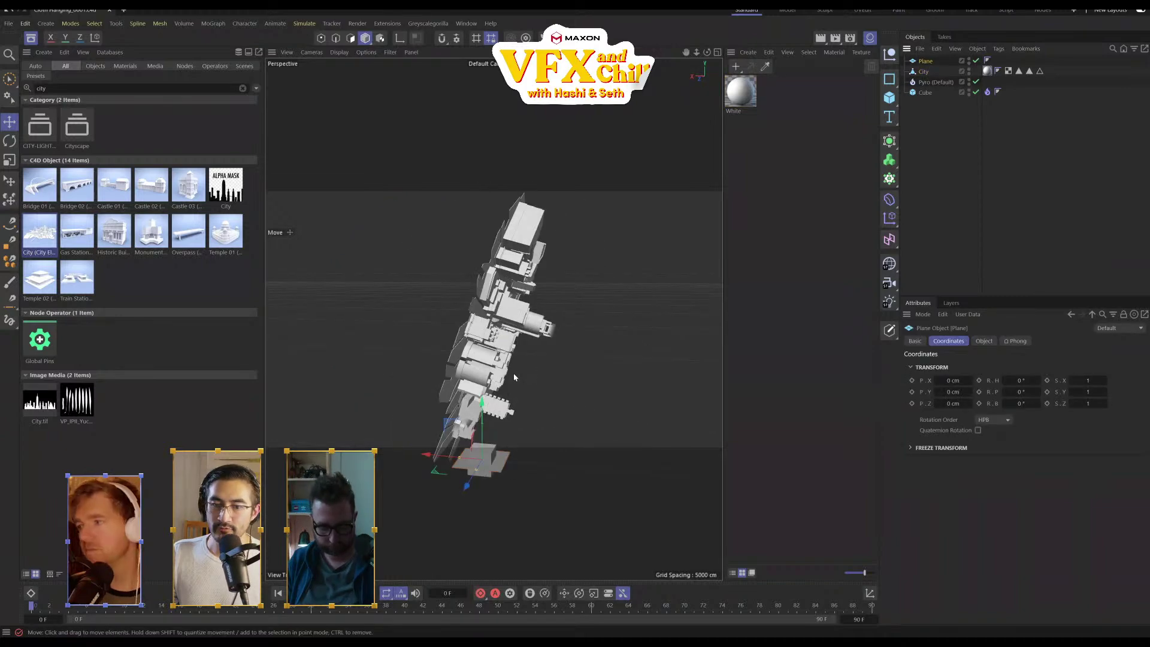
key("r")
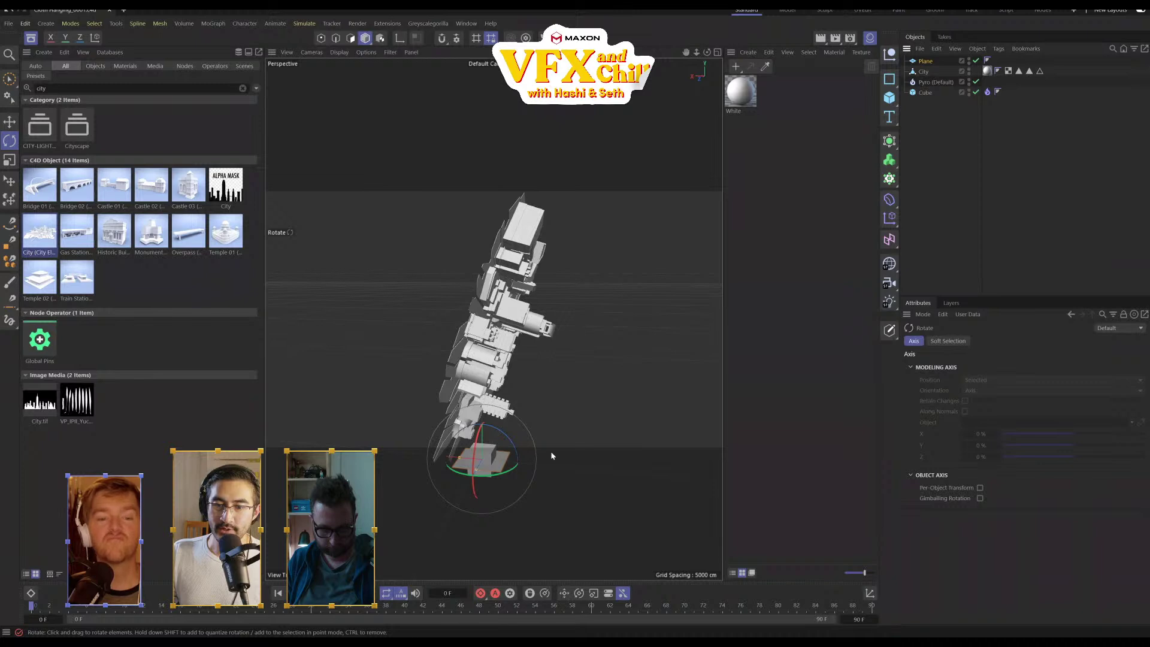
left_click_drag(512, 445, 508, 547)
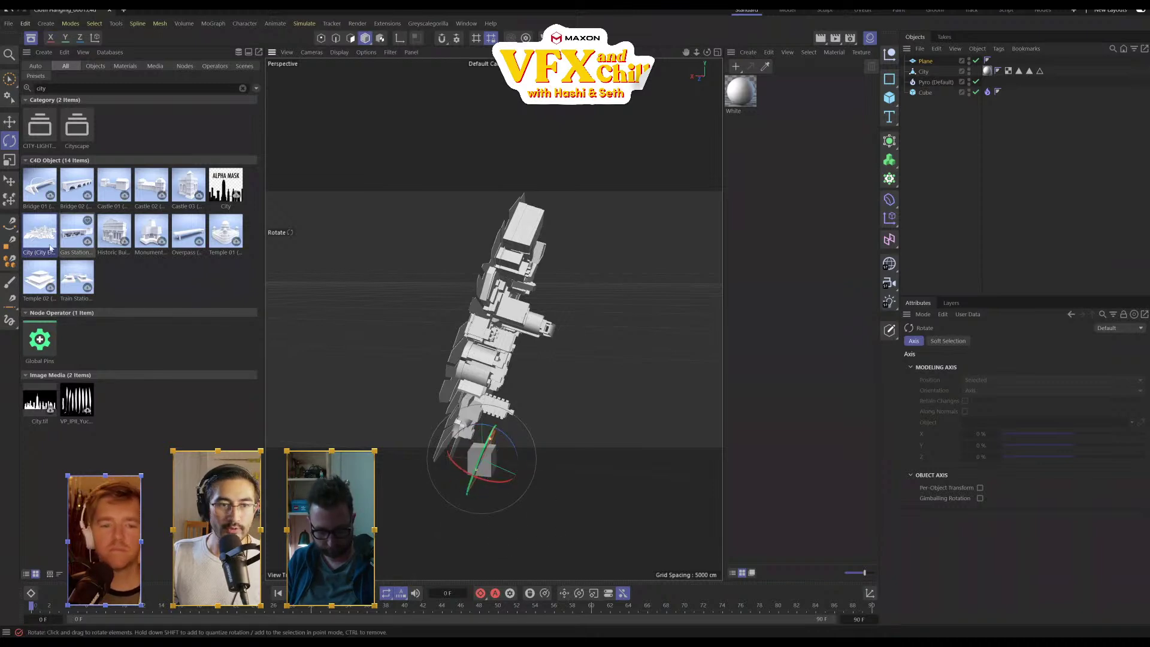
Scale the Plane up to span the City's base and move it behind the buildings, to about X 52 cm, Y 660 cm
key("e")
left_click(9, 160)
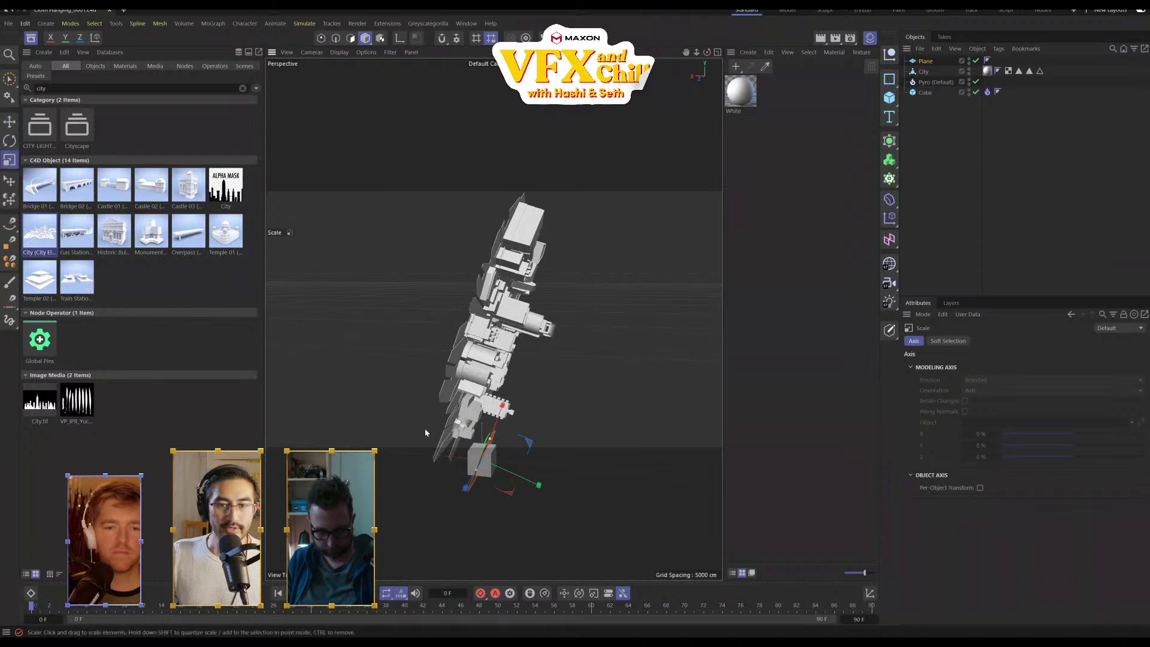
left_click_drag(426, 429, 487, 469)
key("e")
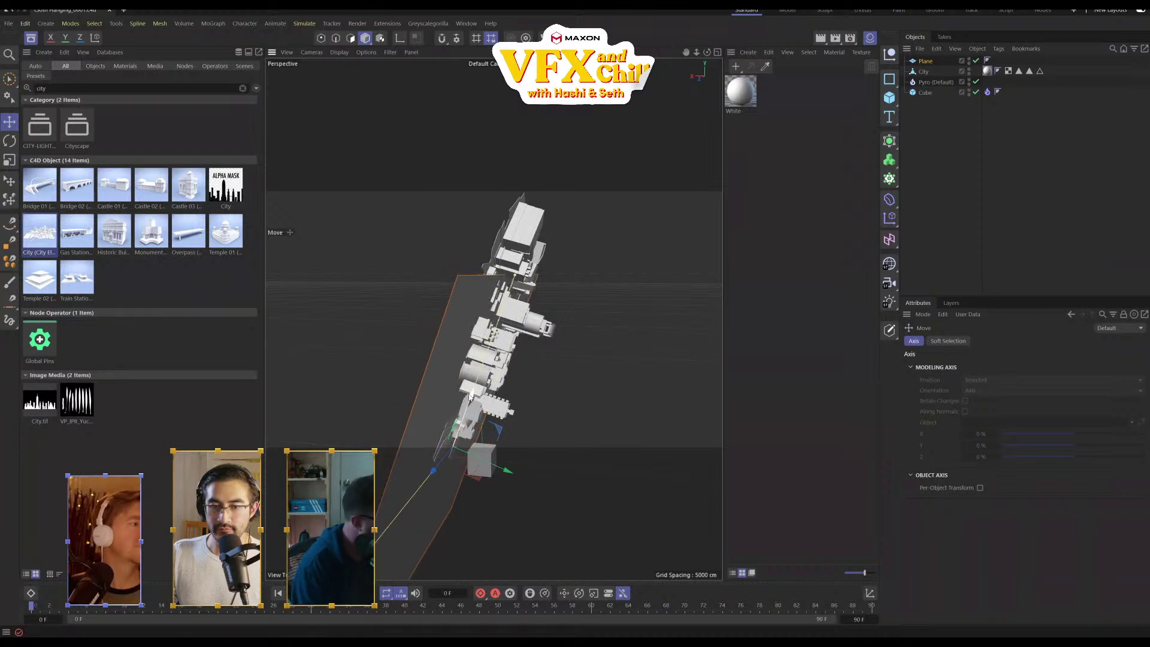
left_click_drag(483, 373, 421, 426, "alt")
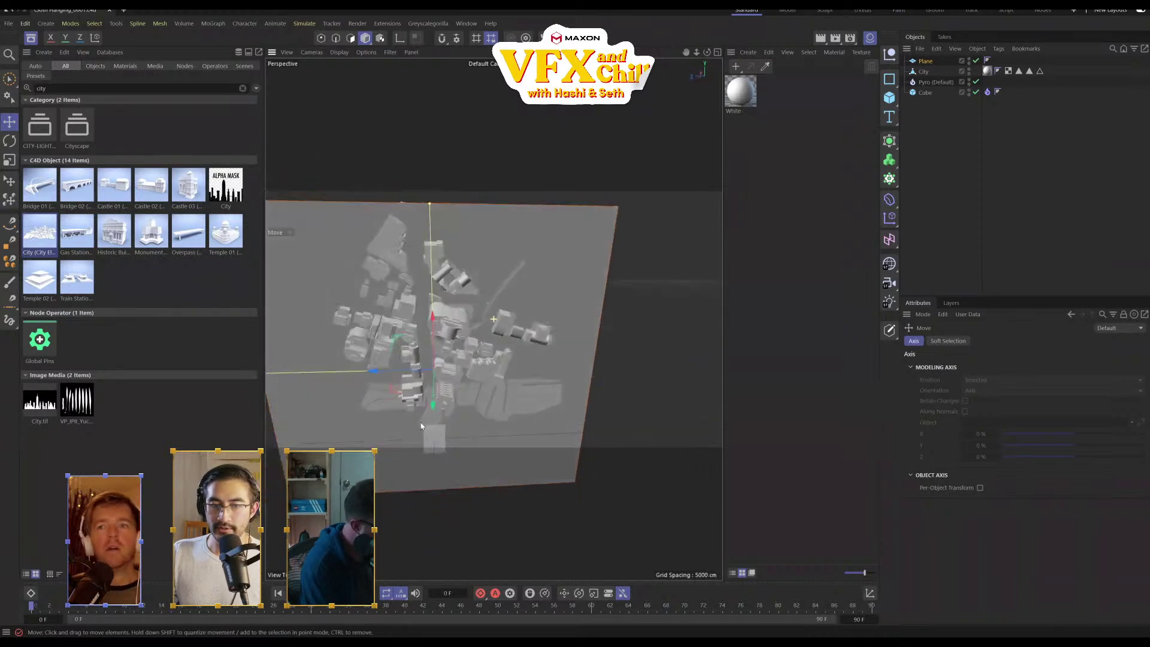
Show the merged City's points in point mode and examine them up close
left_click(923, 71)
left_click(321, 38)
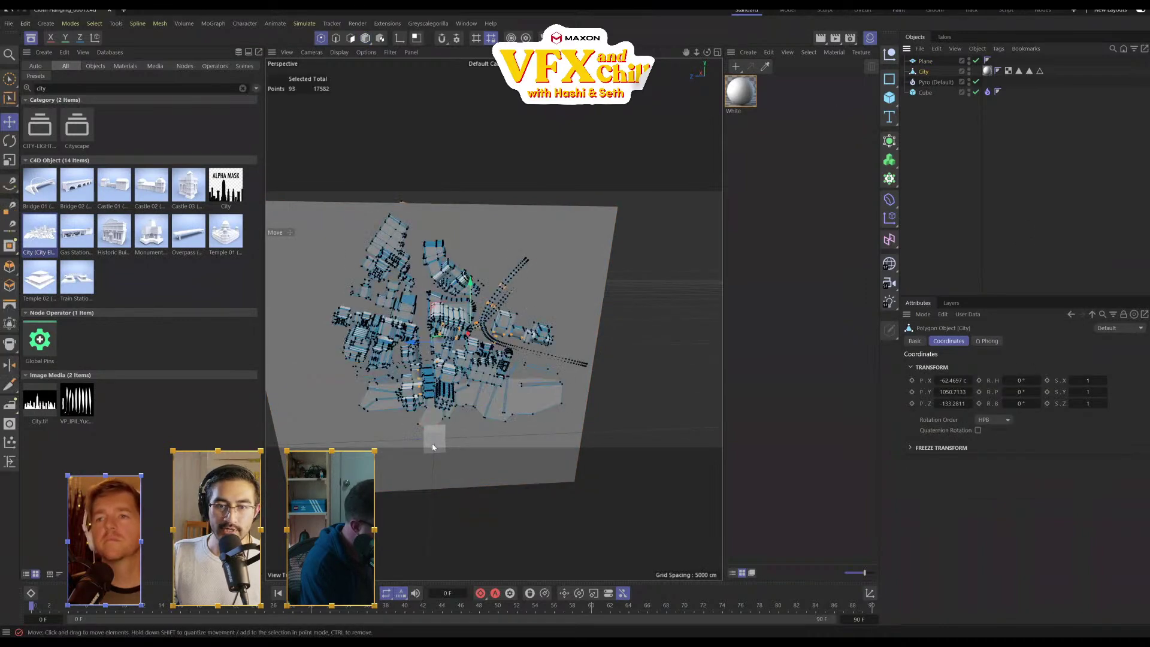
scroll(474, 352, "up", 5)
middle_click_drag(495, 388, 543, 439, "alt")
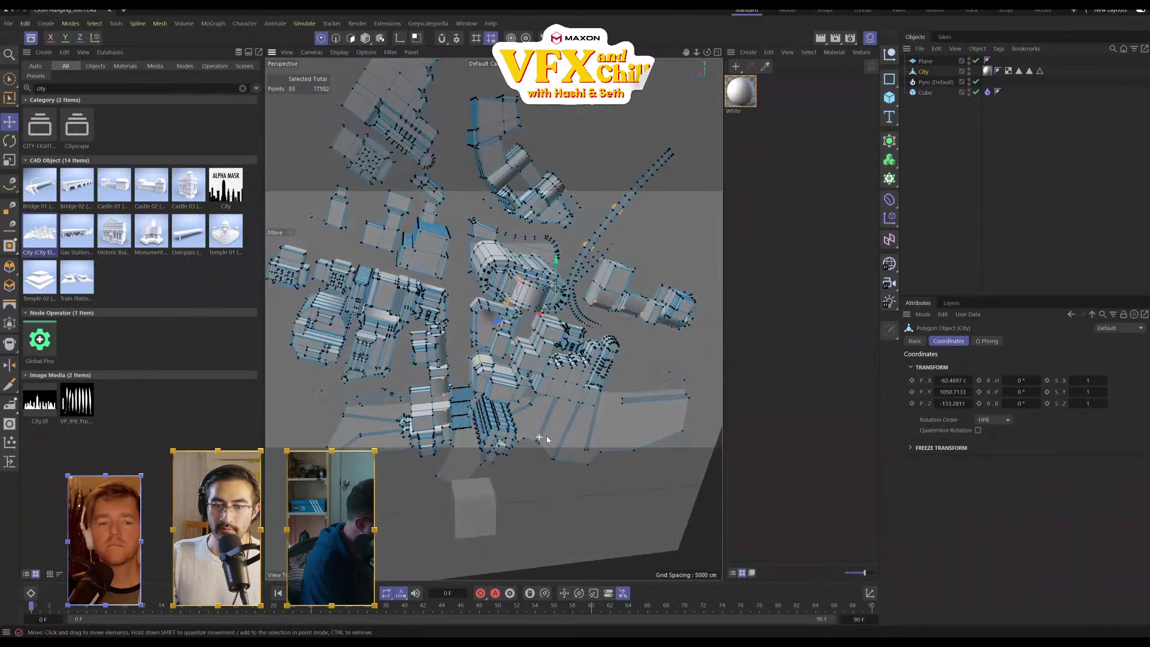
Add a Collider simulation tag to both the Plane and the City
right_click(924, 62)
mouse_move(989, 213)
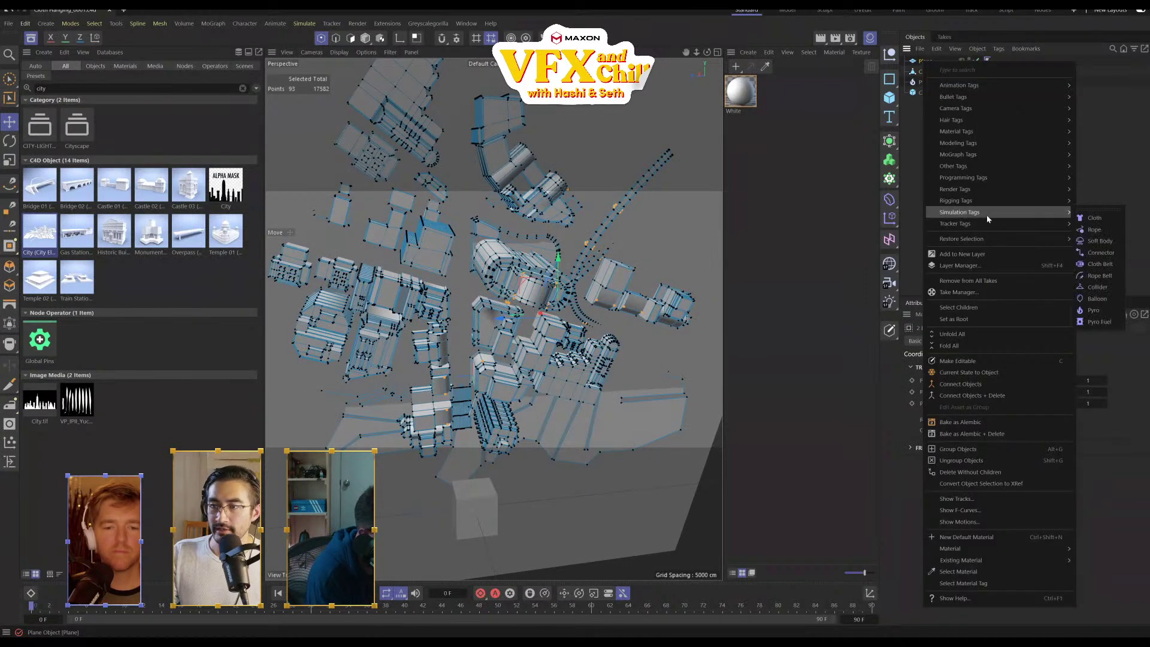
left_click(1098, 287)
left_click(963, 115)
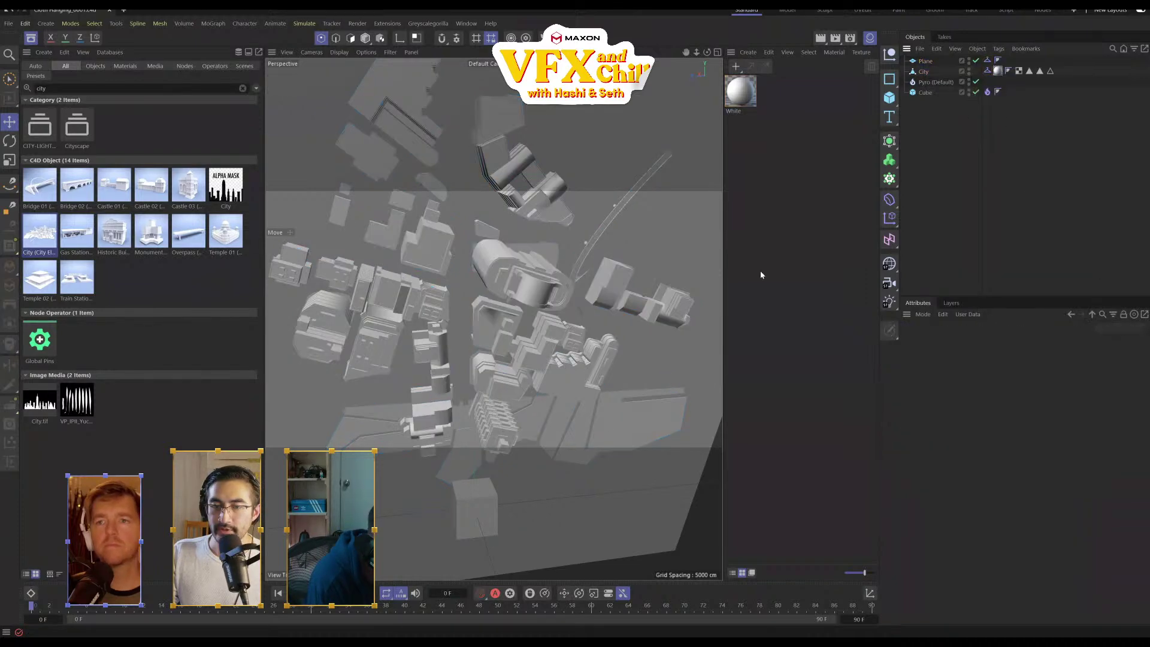
Move the Cube within the City's street, to about X 91 cm, Y 49 cm, Z 49 cm
left_click_drag(562, 465, 519, 324, "alt")
right_click_drag(519, 324, 663, 214, "alt")
left_click_drag(662, 215, 647, 205, "alt")
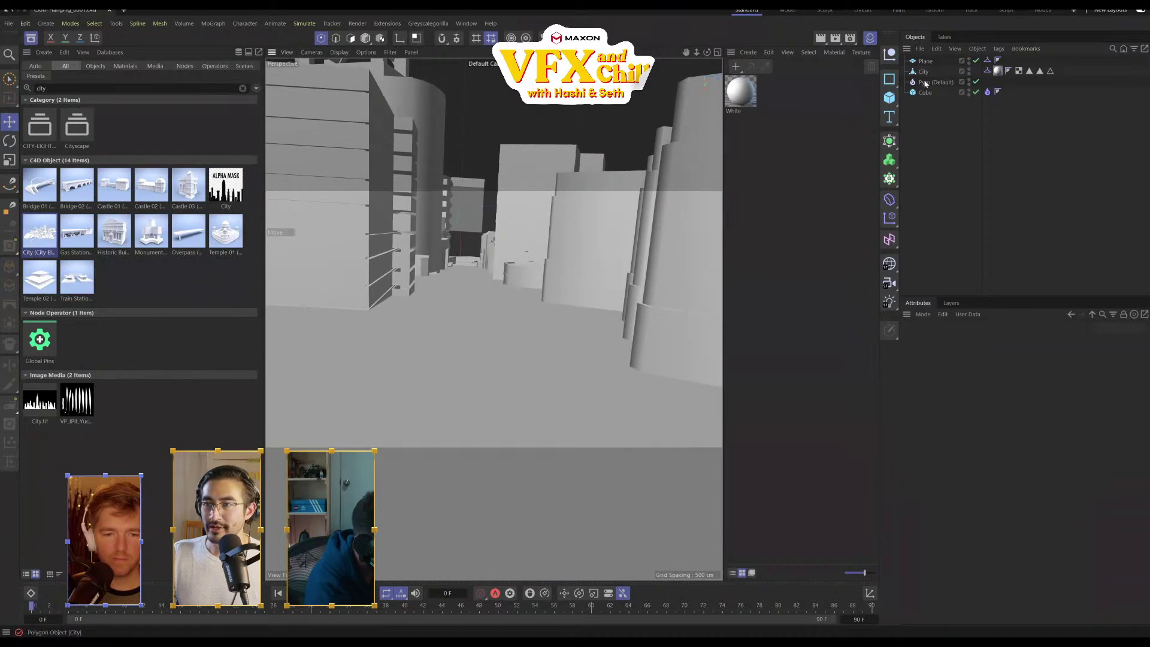
left_click(926, 93)
left_click_drag(474, 211, 515, 274)
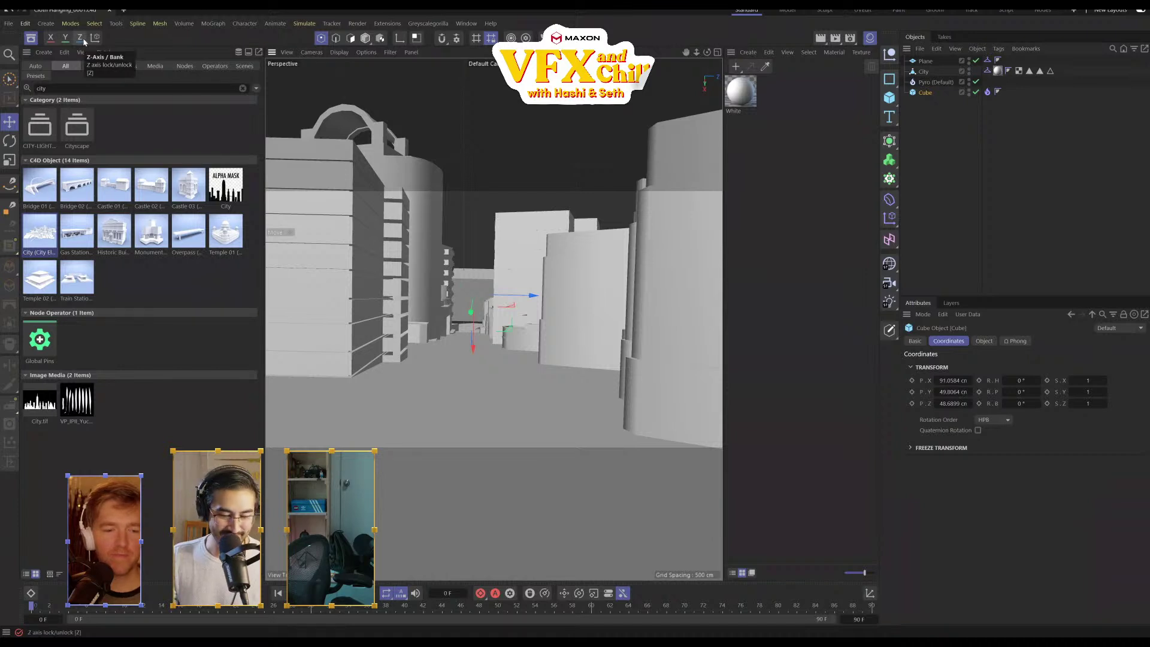
Add a Camera from the current view looking along the City's street
left_click(927, 61)
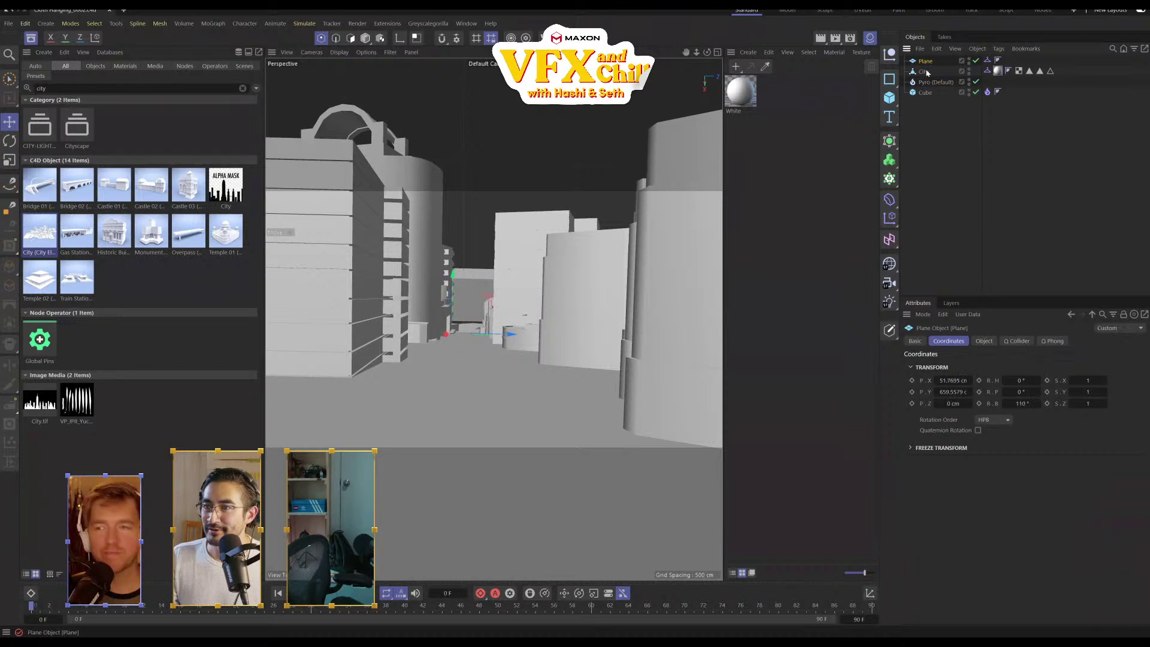
left_click(925, 71, "ctrl")
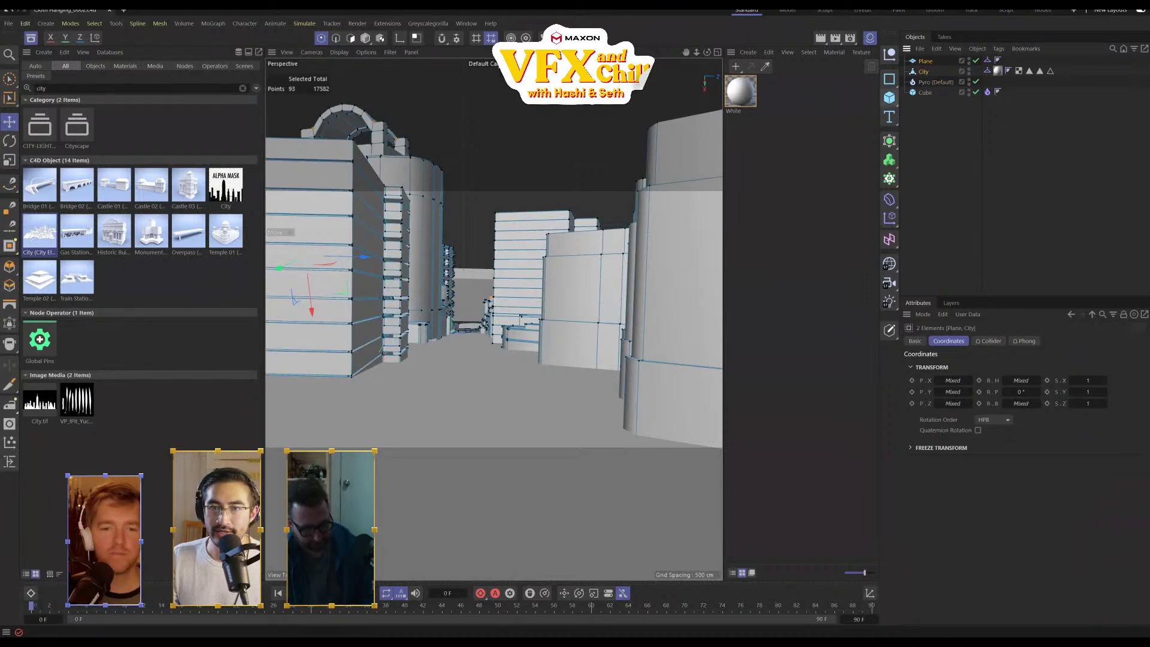
left_click(889, 284)
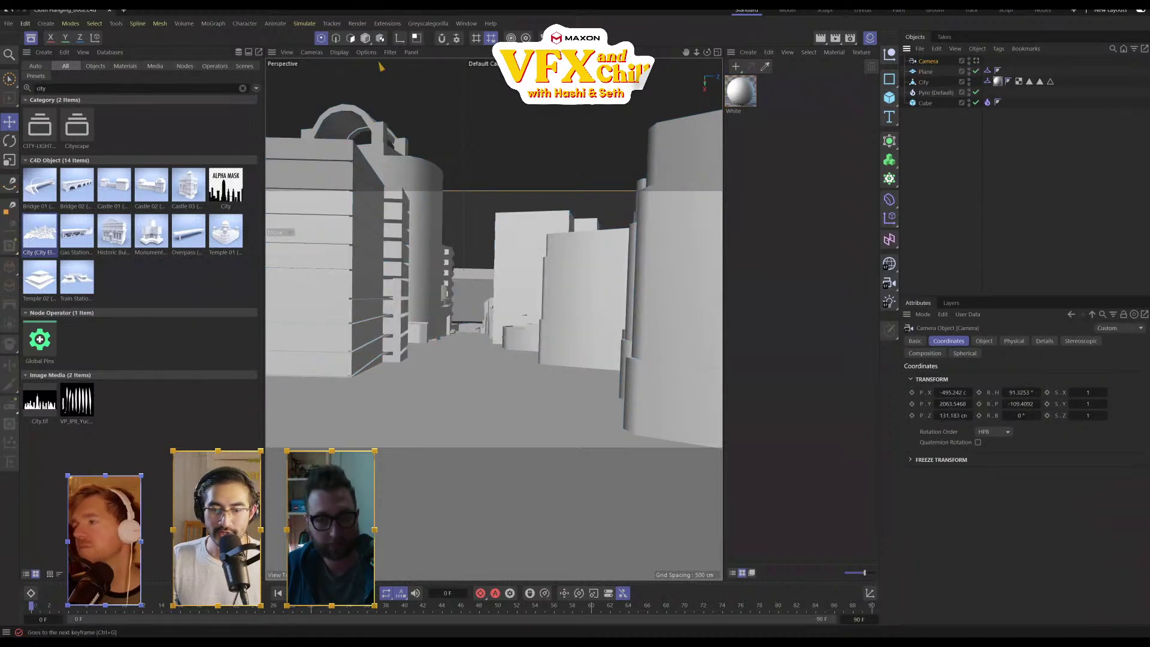
Play the fire simulation in the street-level view and return the timeline to frame 0
left_click(1018, 296)
key("F8")
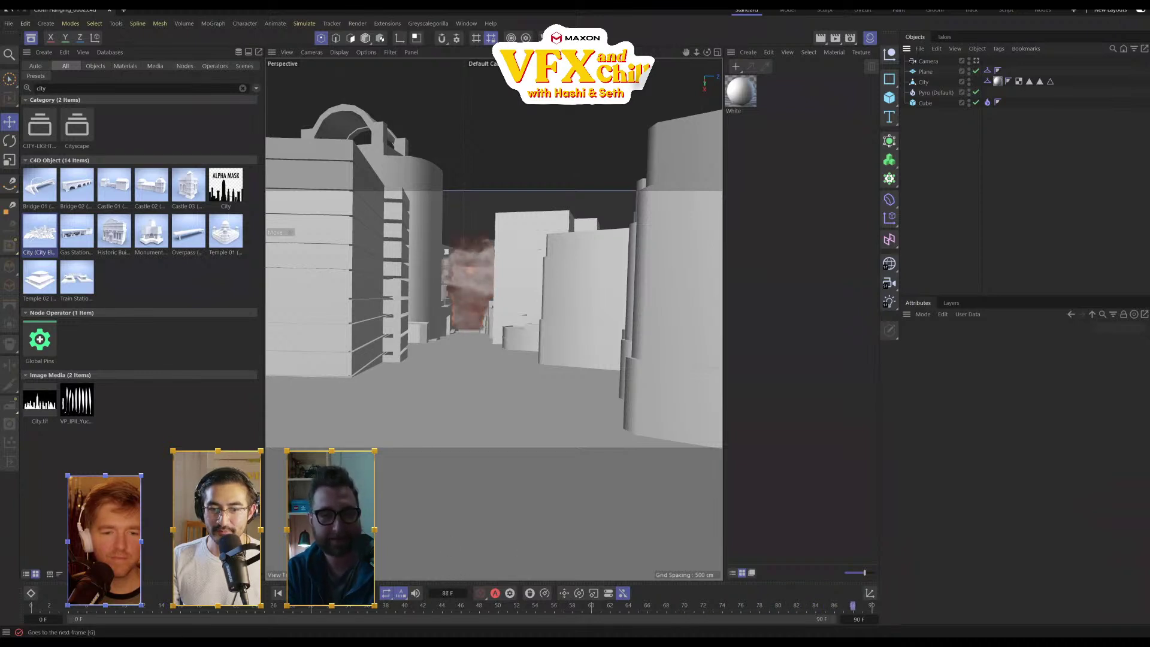
left_click_drag(56, 611, 30, 609)
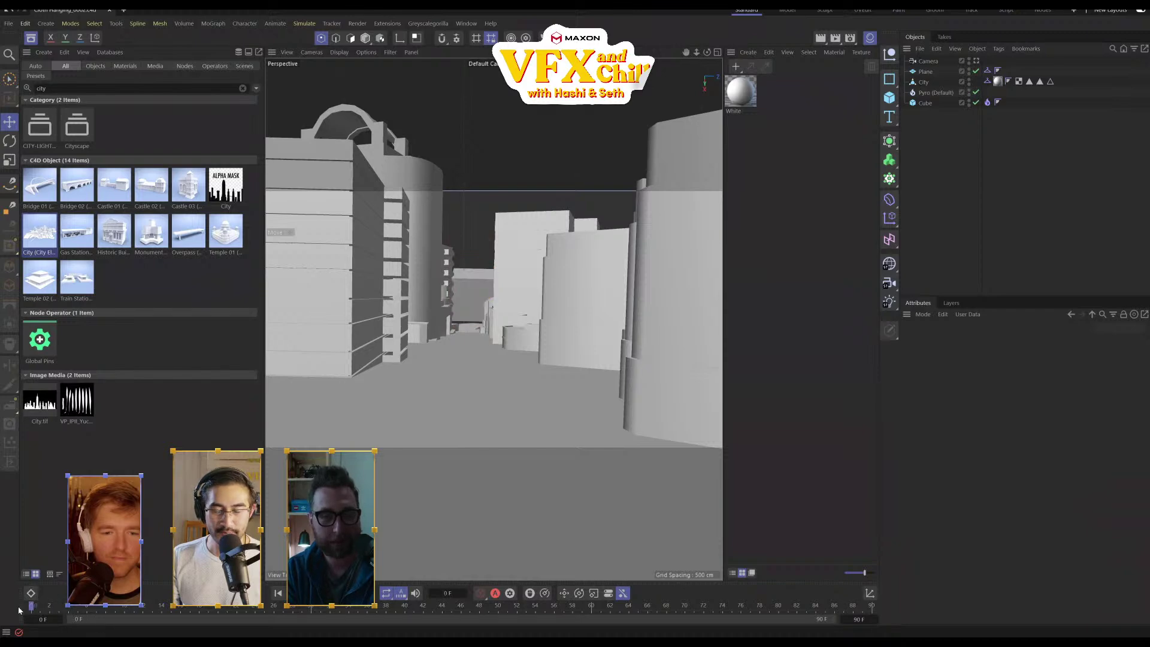
Enable Fuel in the Cube's Pyro tag
left_click(932, 103)
left_click(988, 102)
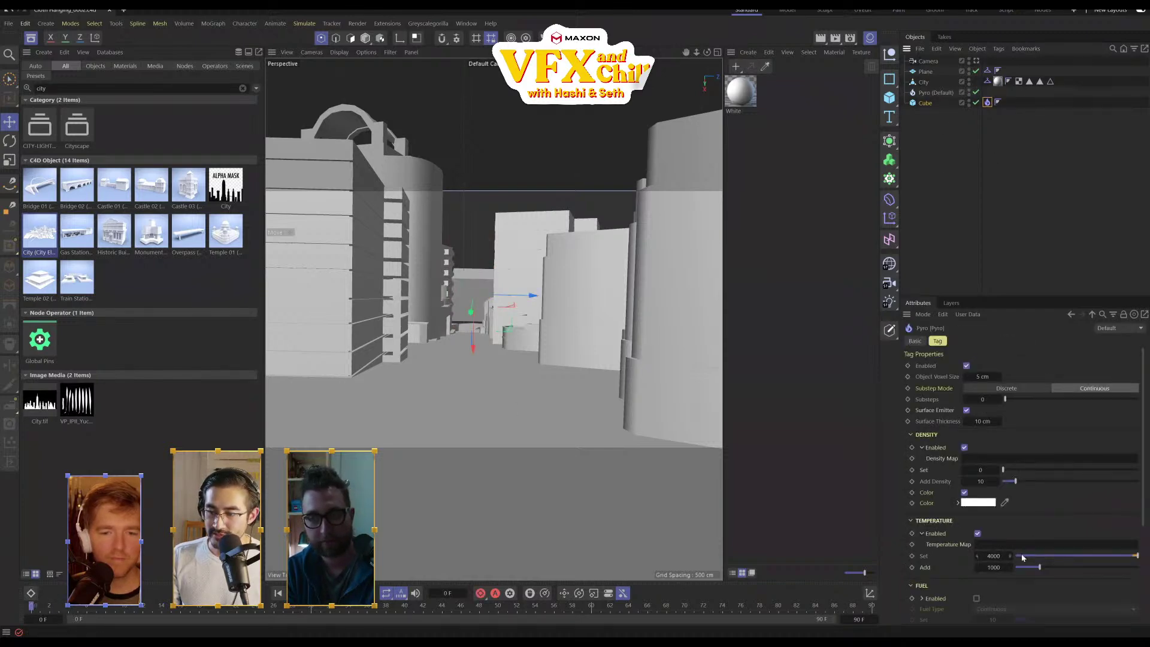
scroll(1024, 563, "down", 3)
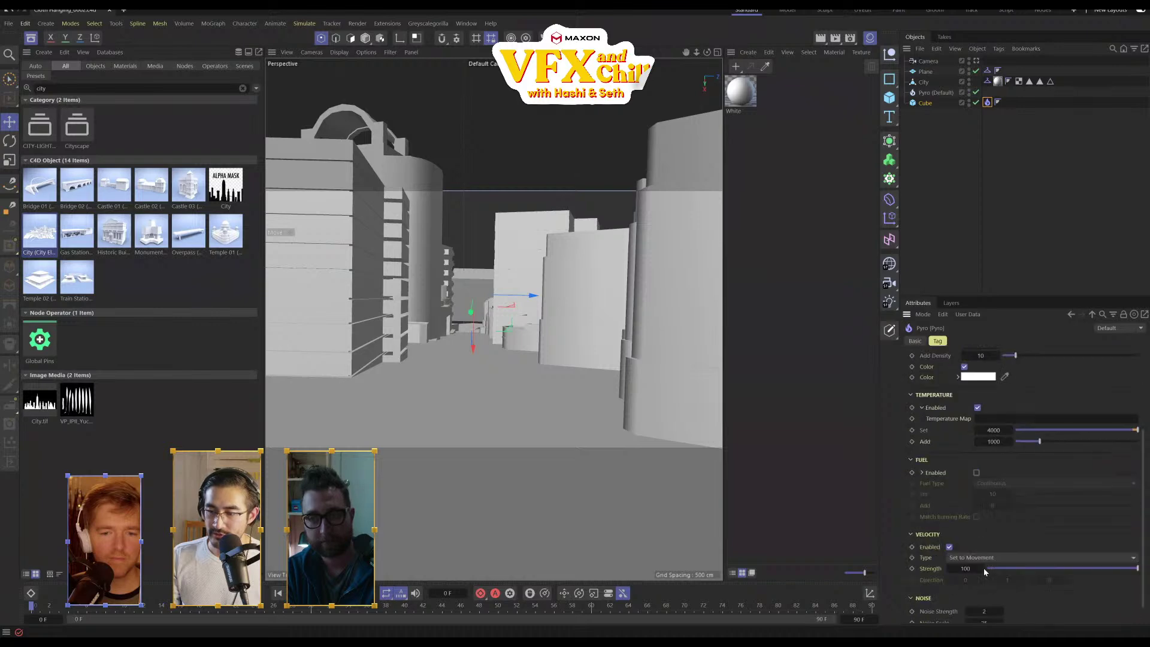
left_click(978, 473)
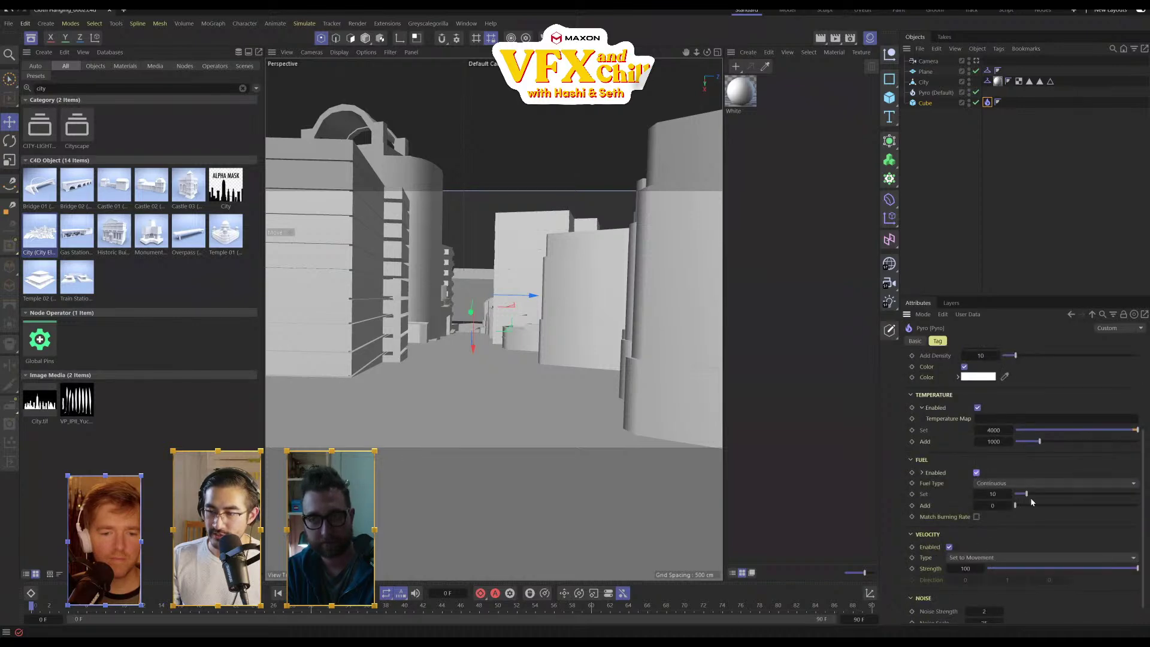
scroll(1029, 506, "up", 3)
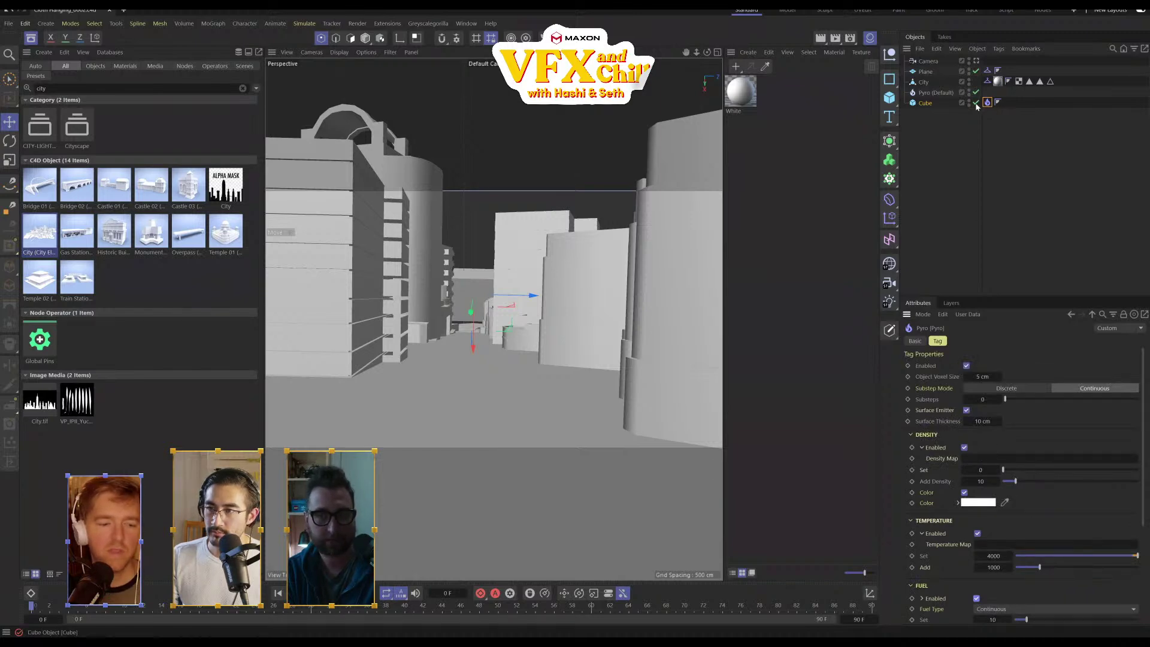
Set the Pyro output's Relative Temperature Dissipation to 2% and Relative Density Dissipation to 3%
left_click(936, 93)
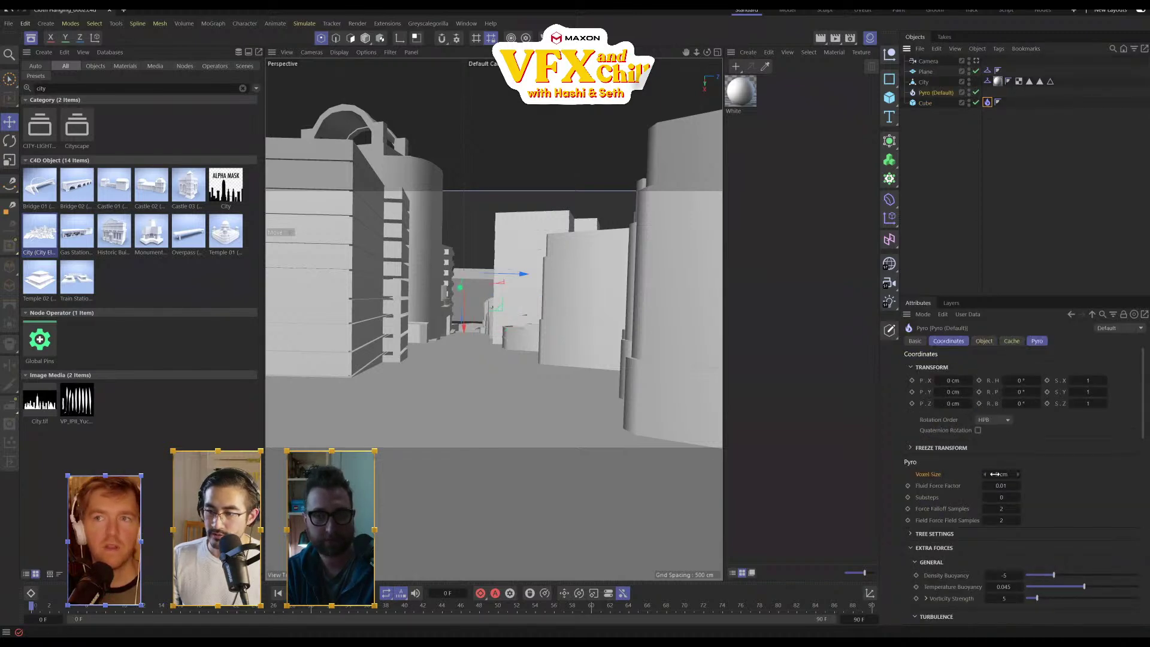
scroll(1043, 491, "down", 3)
scroll(1018, 521, "down", 3)
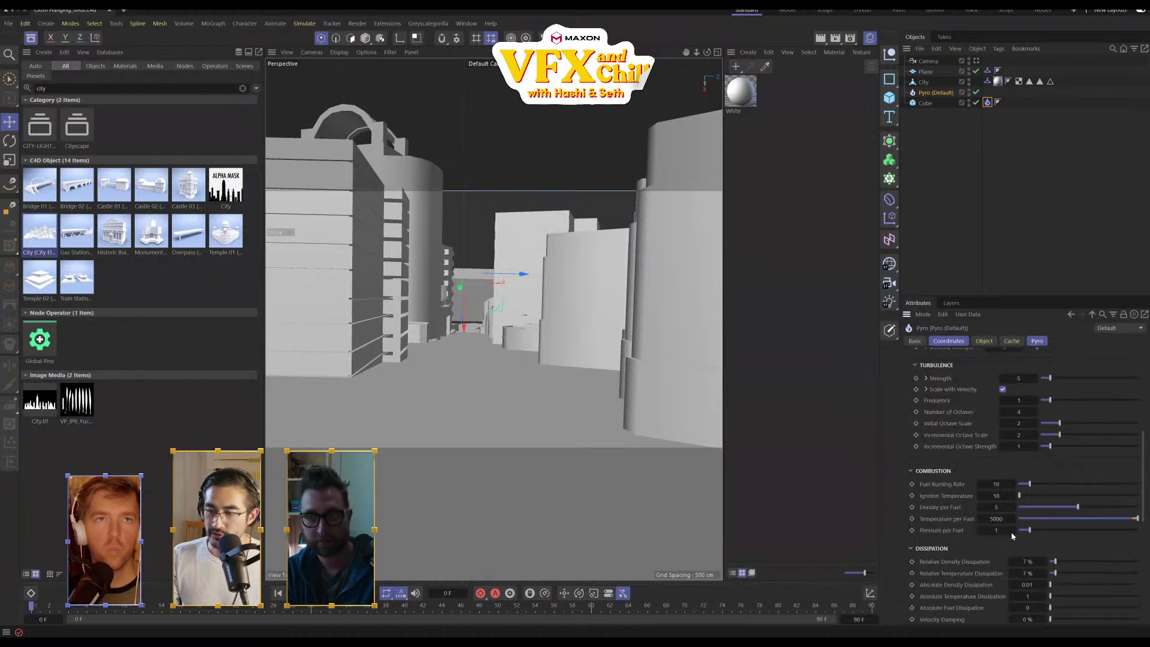
scroll(1030, 551, "down", 2)
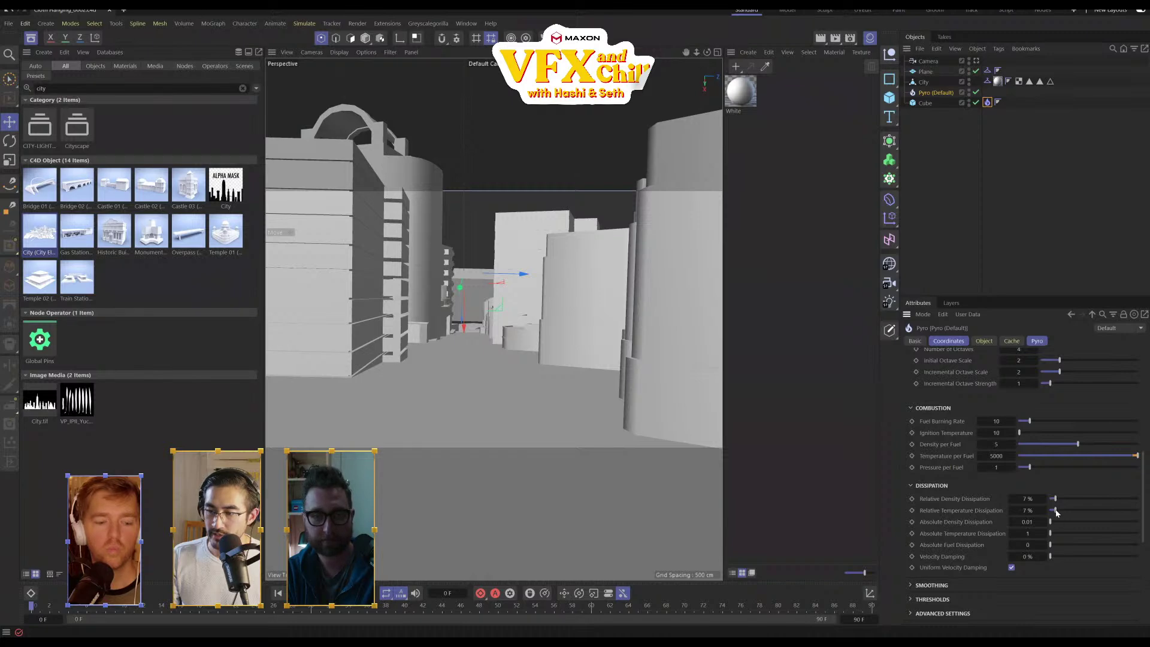
left_click_drag(1054, 513, 1052, 515)
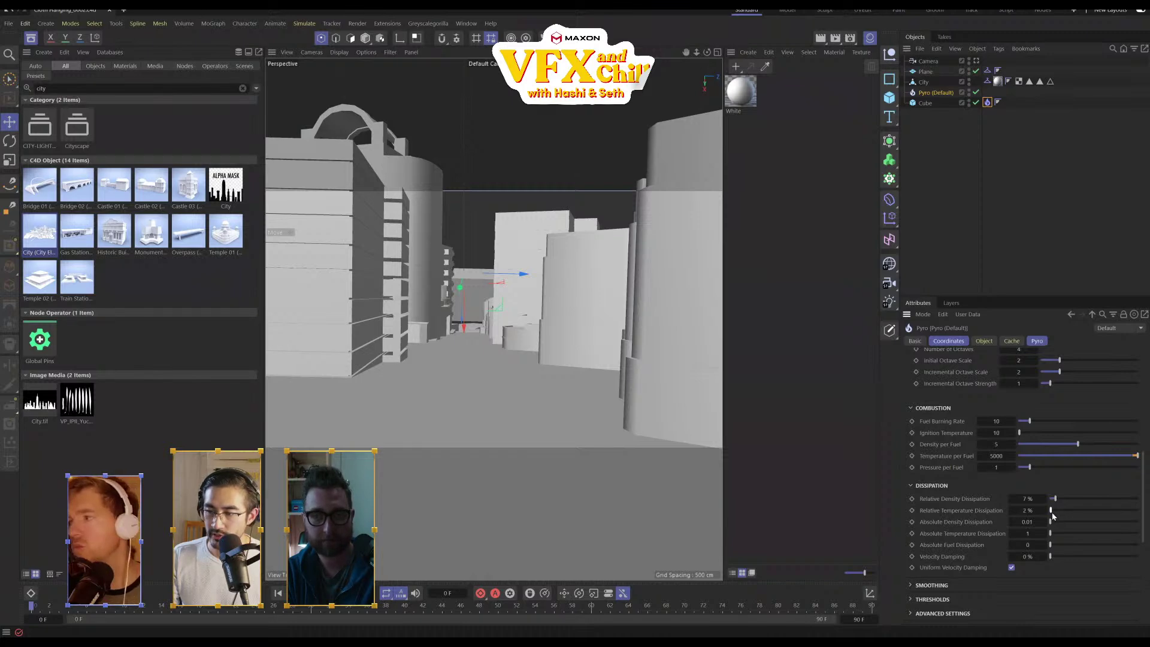
left_click_drag(1056, 501, 1053, 505)
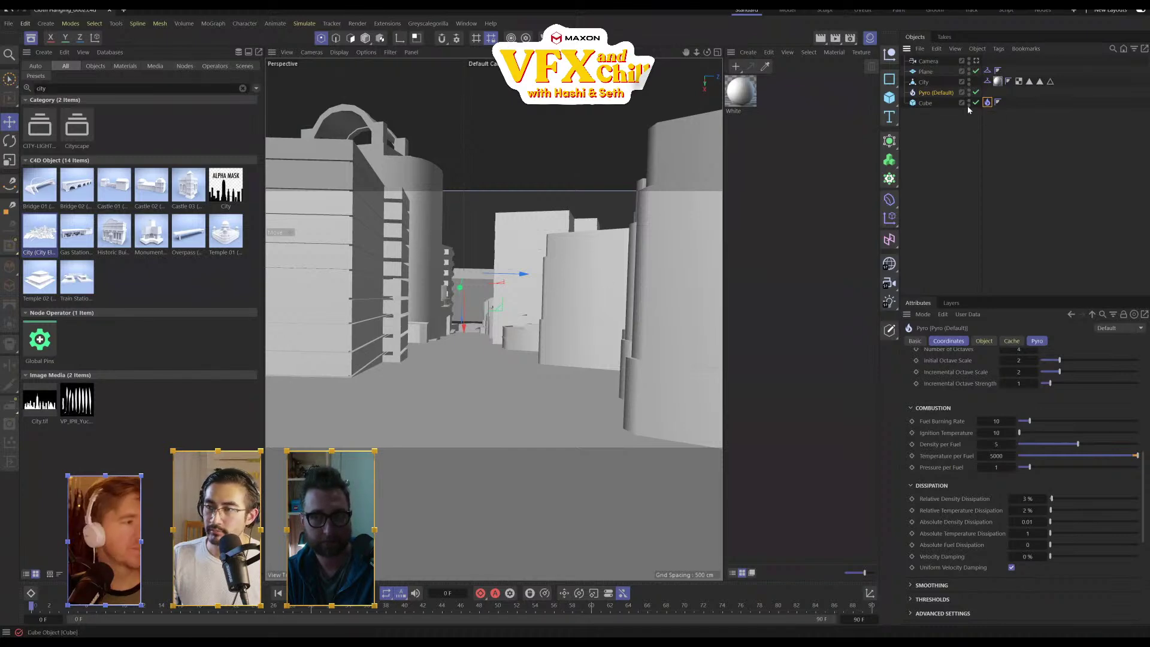
Set the velocity type in the Cube's Pyro tag to Set Absolute Velocity with a Y direction of 2.83
left_click(987, 102)
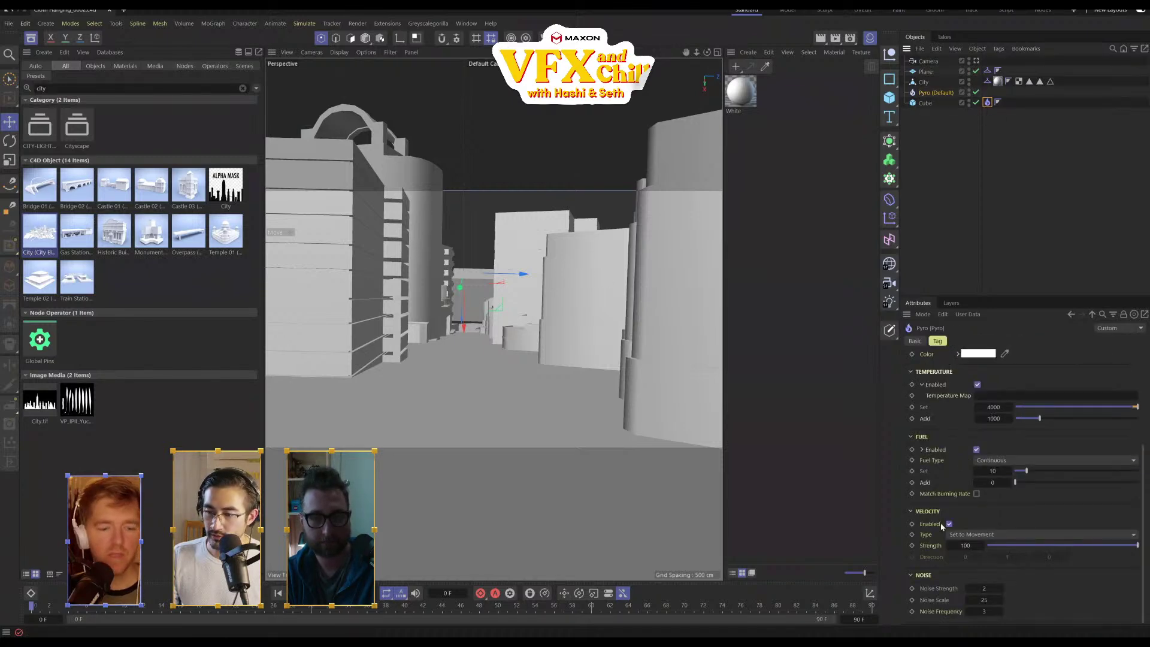
left_click(971, 536)
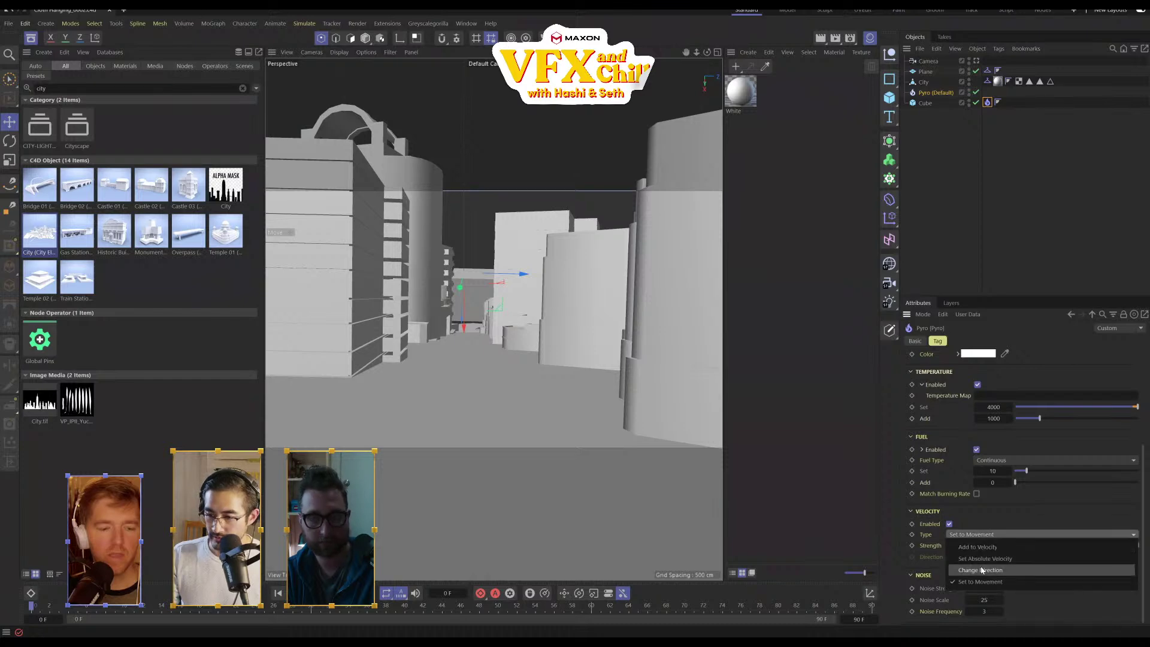
left_click(988, 560)
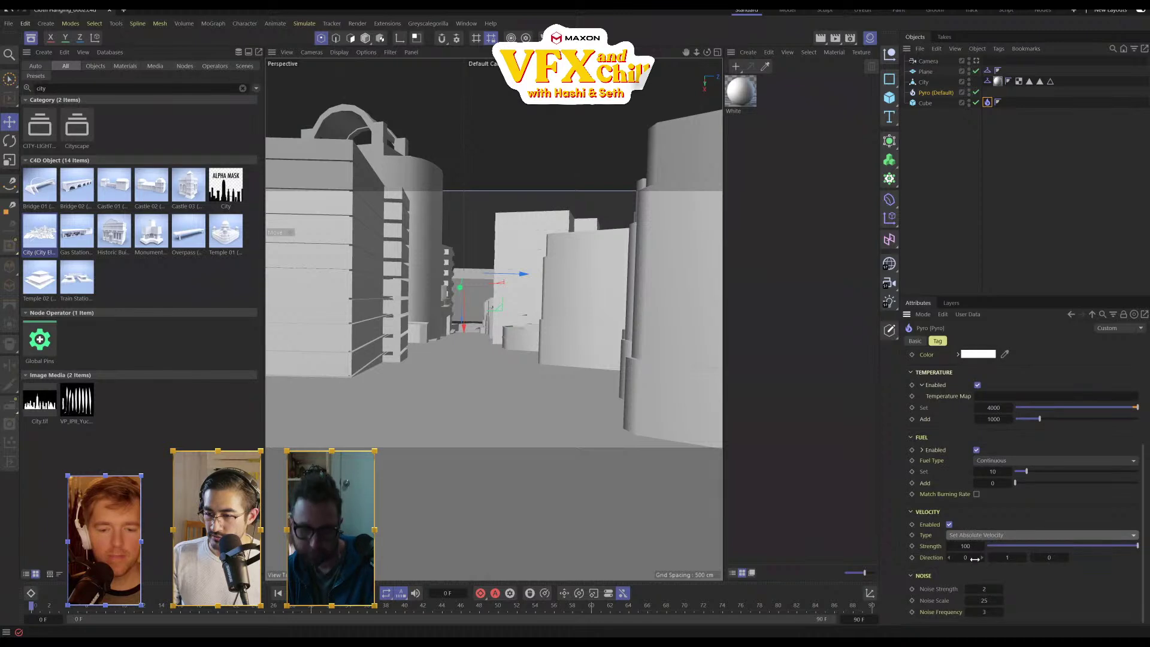
left_click_drag(970, 559, 994, 559)
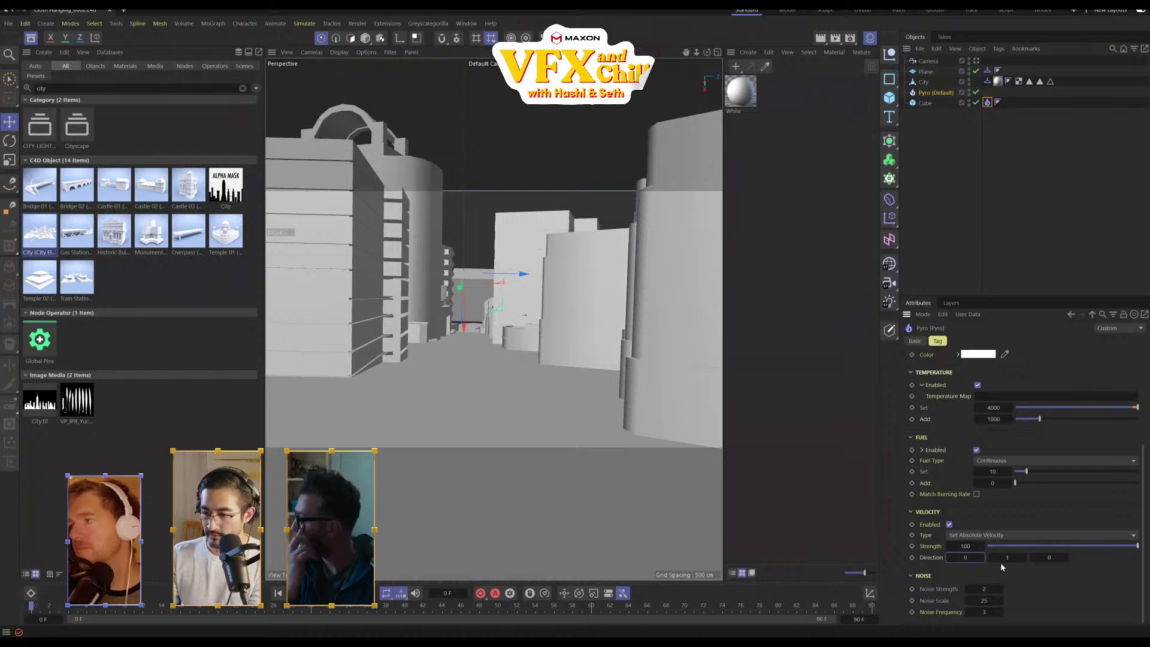
left_click_drag(1007, 558, 1116, 558)
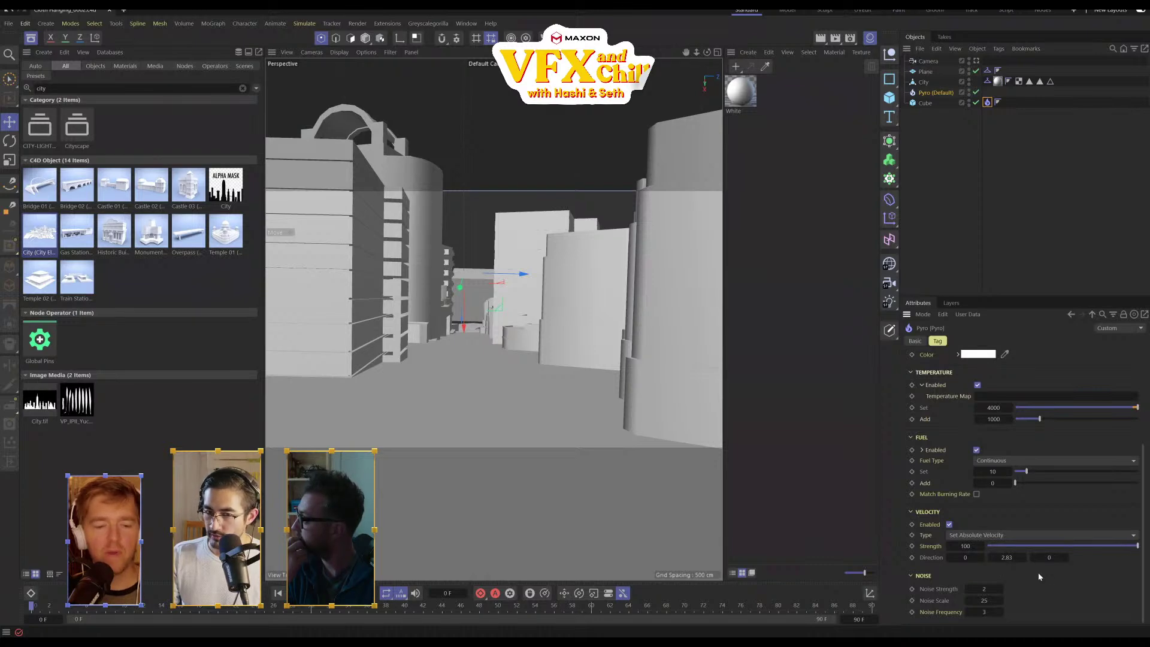
Deselect all objects and hide the asset library to enlarge the viewport
middle_click(503, 287)
middle_click(456, 258)
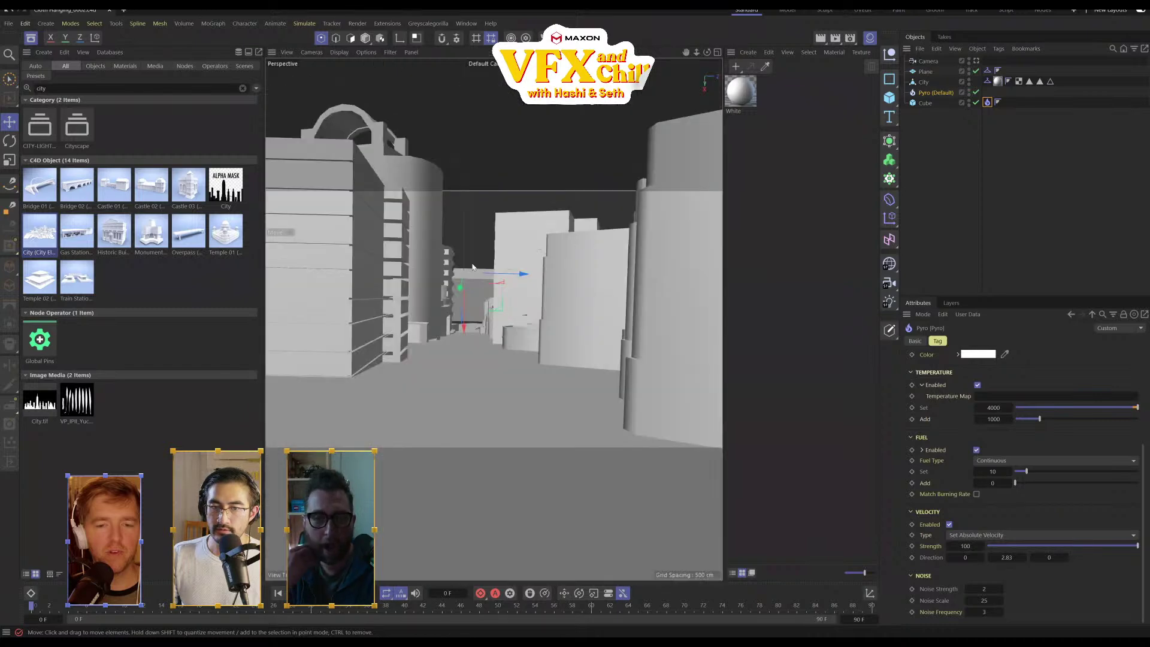
left_click(924, 143)
left_click_drag(593, 298, 515, 269, "alt")
middle_click(510, 267)
middle_click(421, 220)
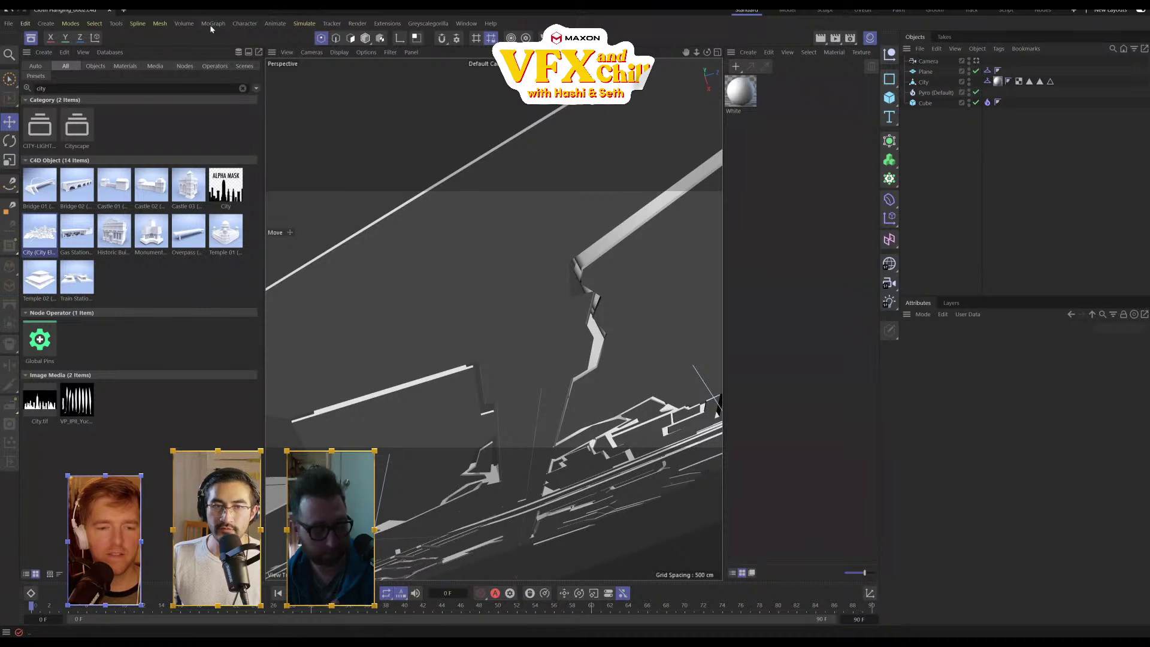
left_click(31, 37)
Play the fire simulation with the whole City, Plane and Cube in view, and return to frame 0
scroll(411, 278, "down", 3)
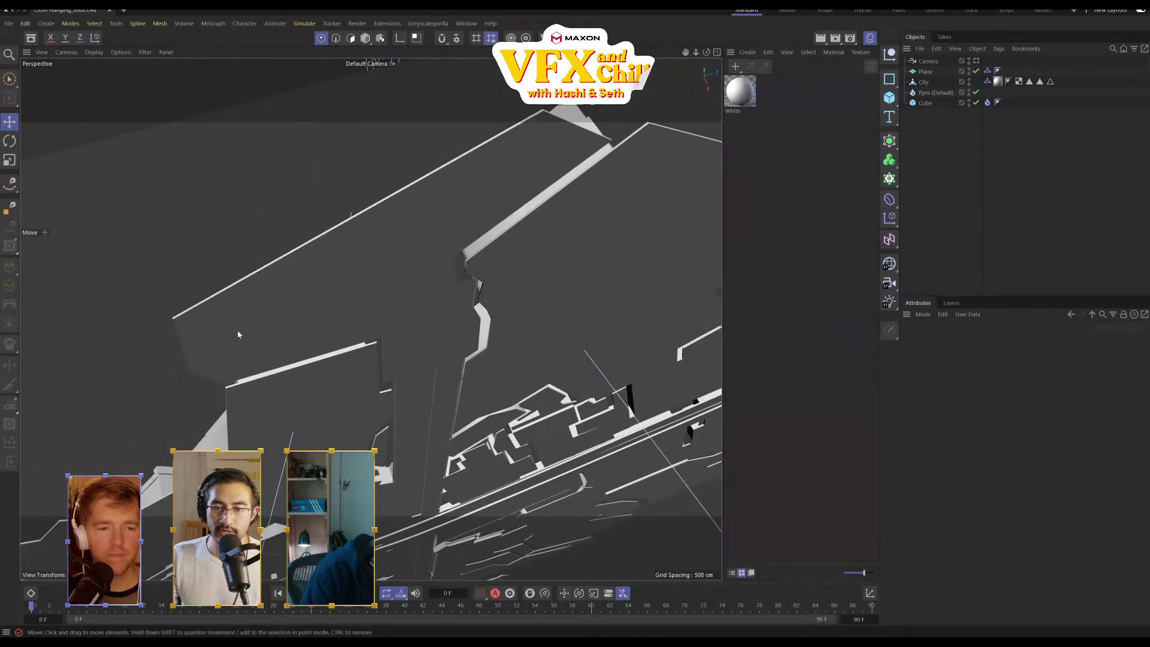
left_click_drag(238, 330, 371, 319, "alt")
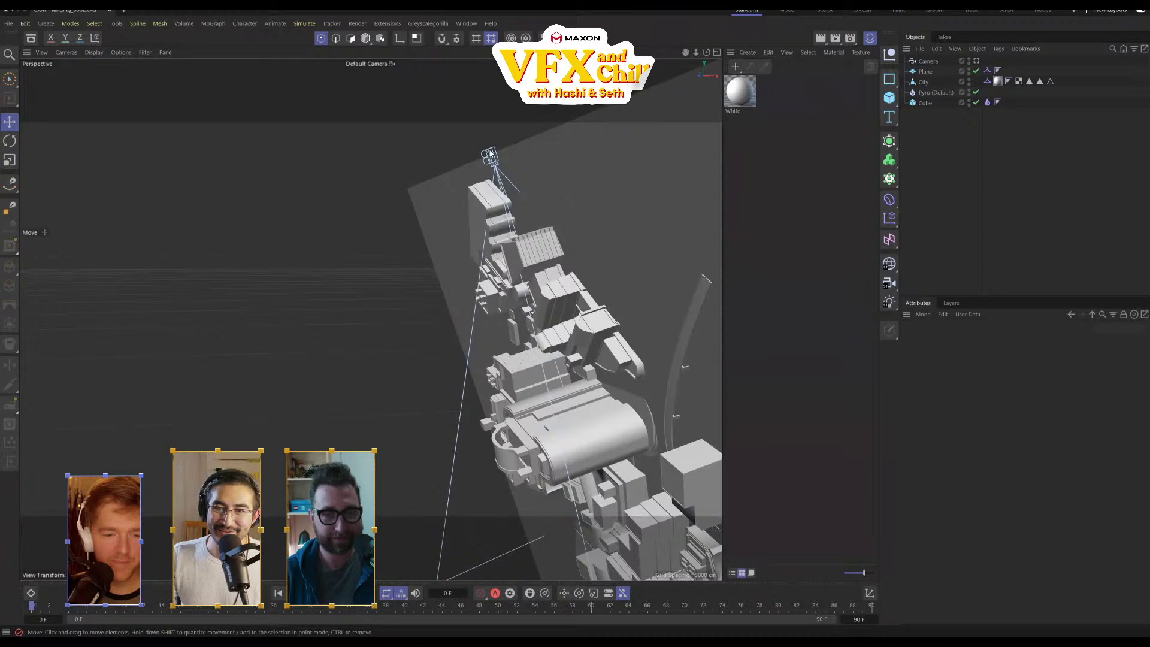
left_click_drag(566, 497, 521, 300, "alt")
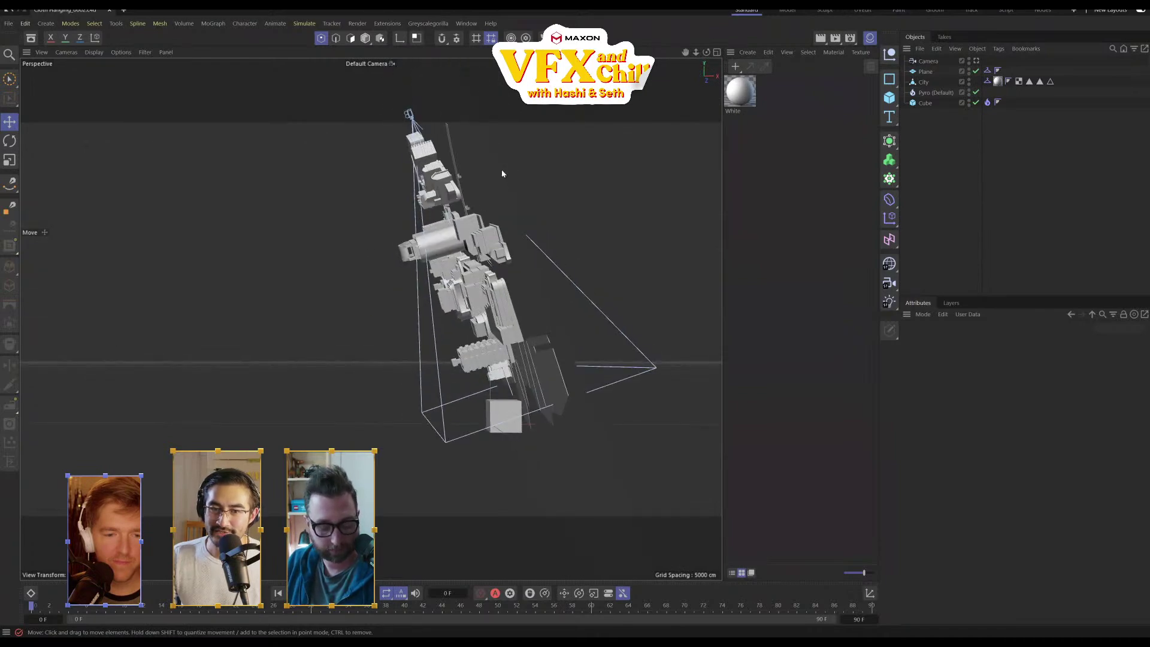
left_click_drag(734, 296, 539, 288, "alt")
key("F8")
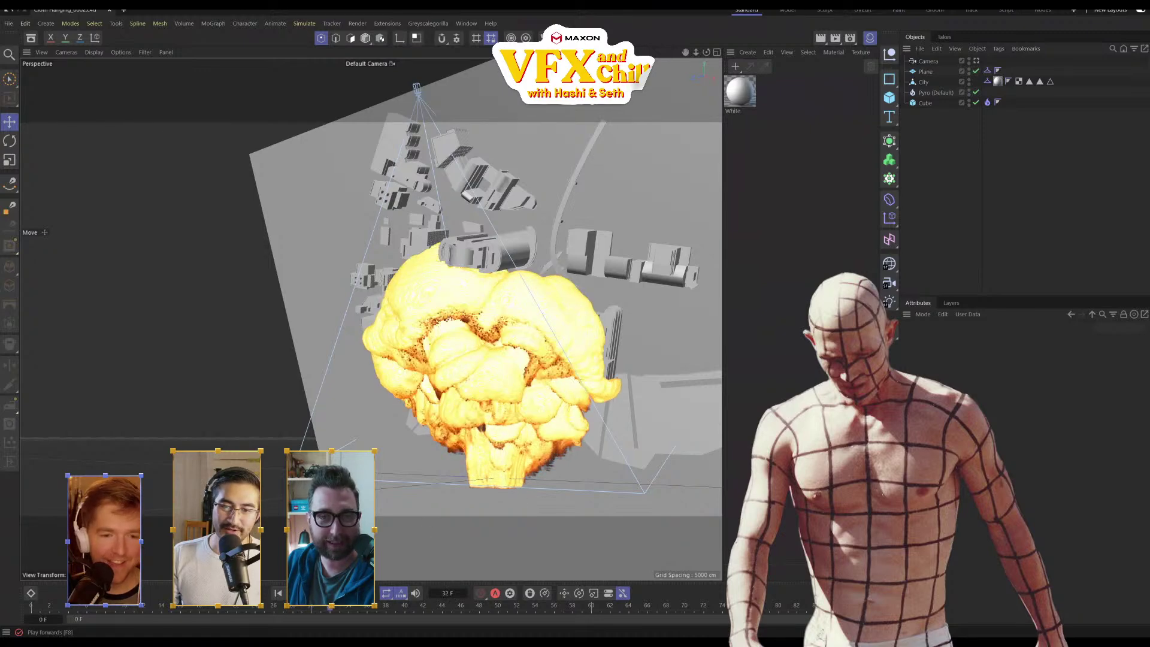
left_click_drag(62, 610, 15, 614)
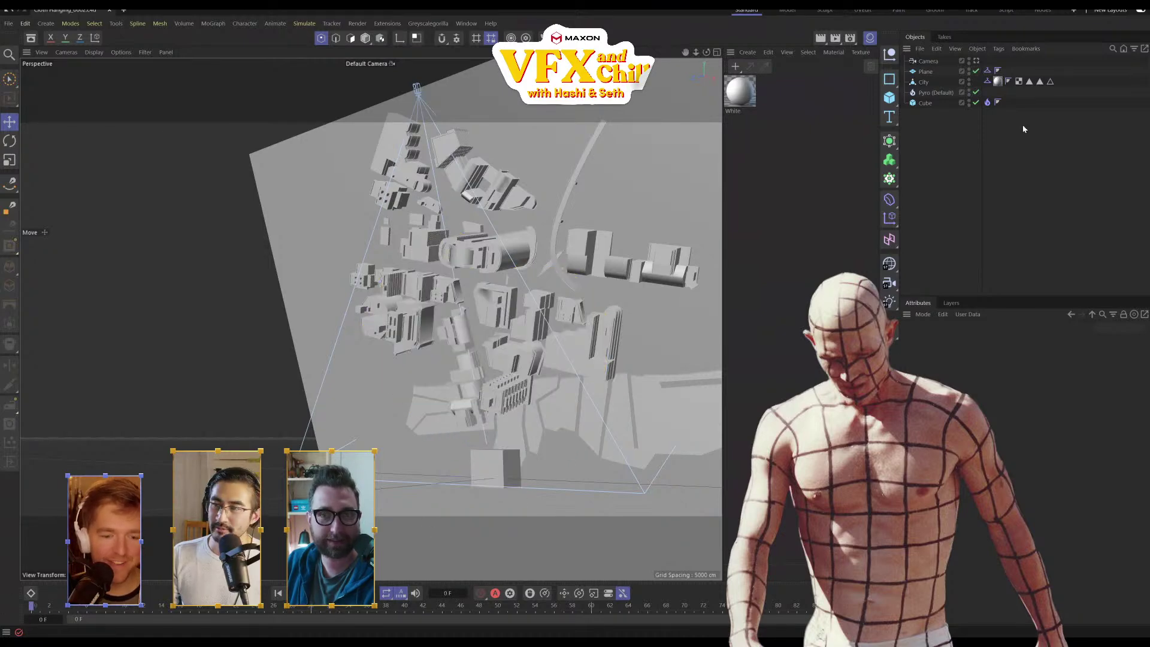
Lower the Pyro output's Density per Fuel to 0.98
left_click(926, 103)
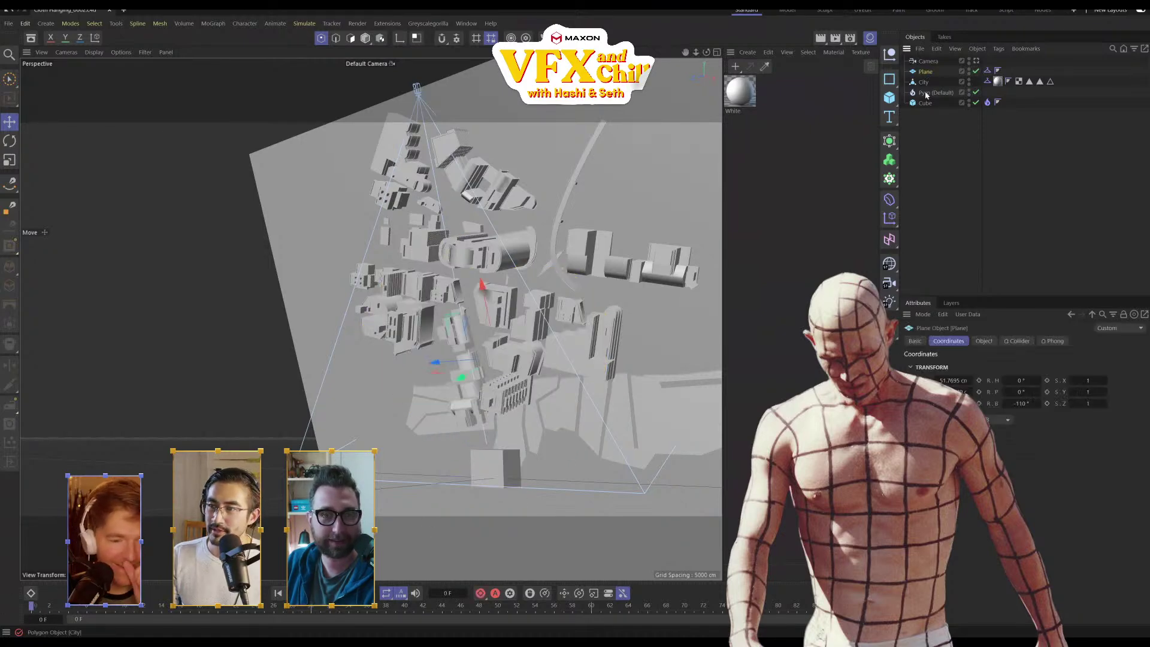
left_click(989, 103)
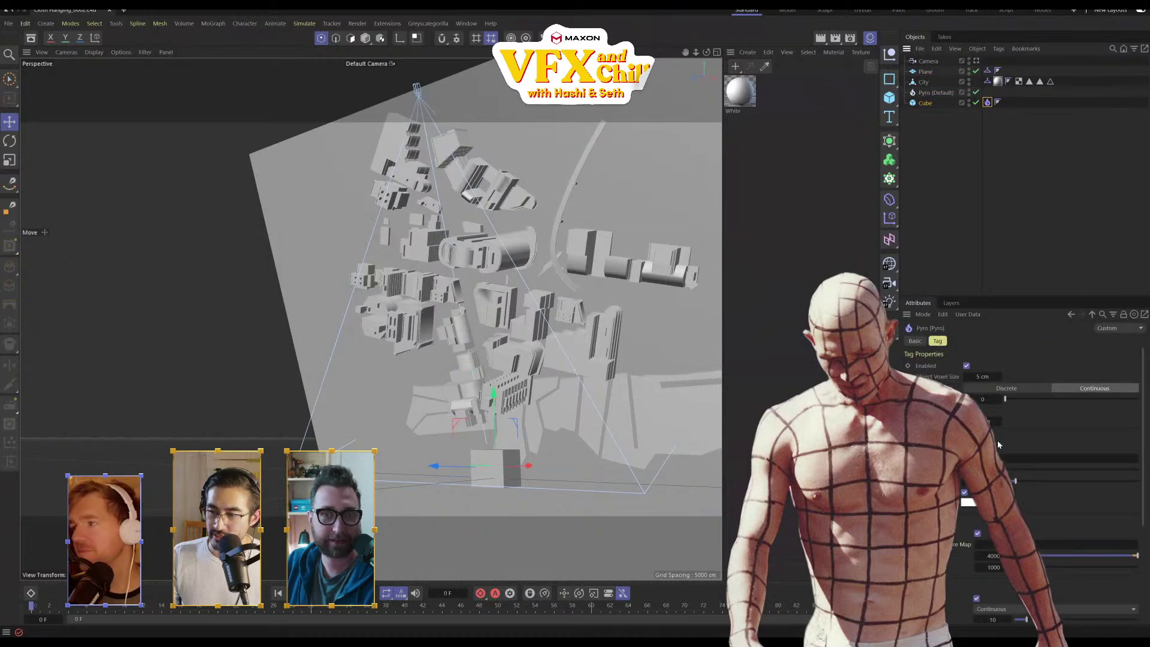
left_click(935, 92)
scroll(1107, 539, "down", 5)
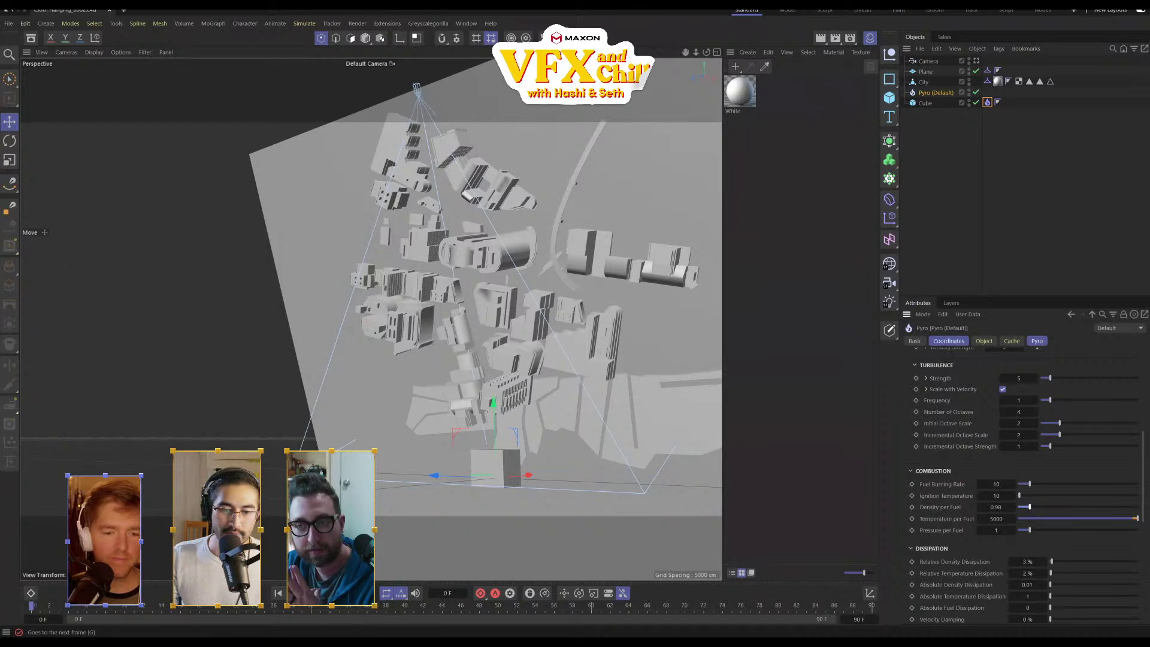
Replay the simulation with the reduced fuel density, viewing the fire over the City, and rewind to frame 0
key("F8")
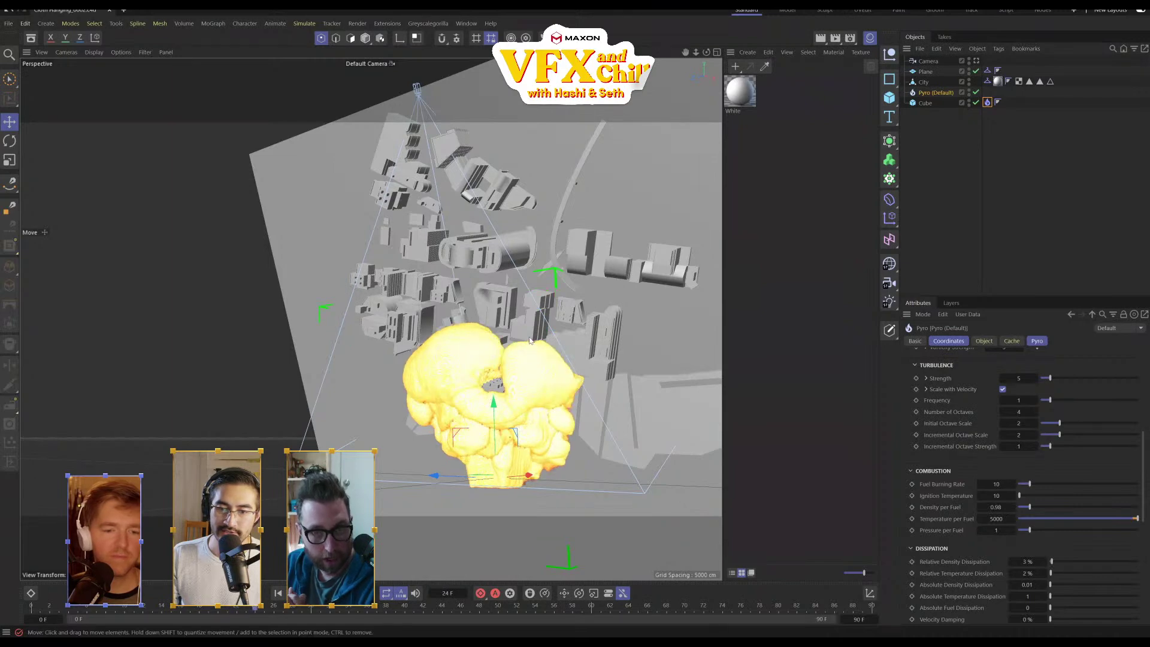
mouse_move(477, 429)
left_mouse_down("alt")
mouse_move(429, 443)
mouse_move(481, 416)
left_mouse_up("alt")
left_click(34, 606)
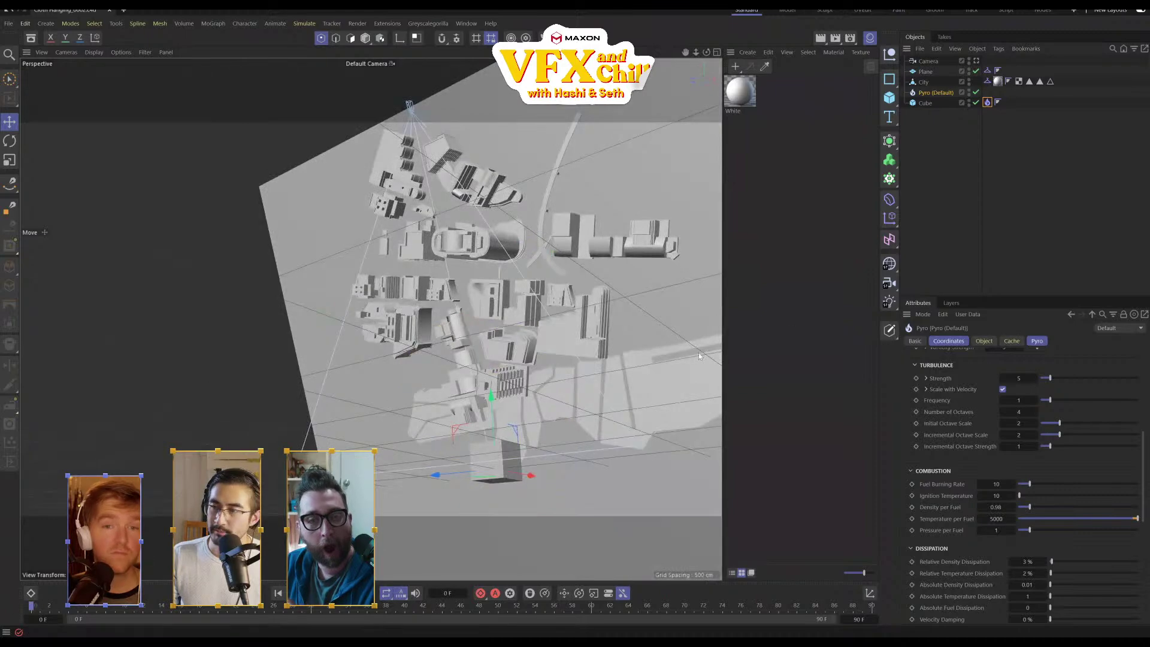
Review the Plane's Collider tag settings and the Pyro output's simulation settings
left_click_drag(689, 354, 686, 411, "alt")
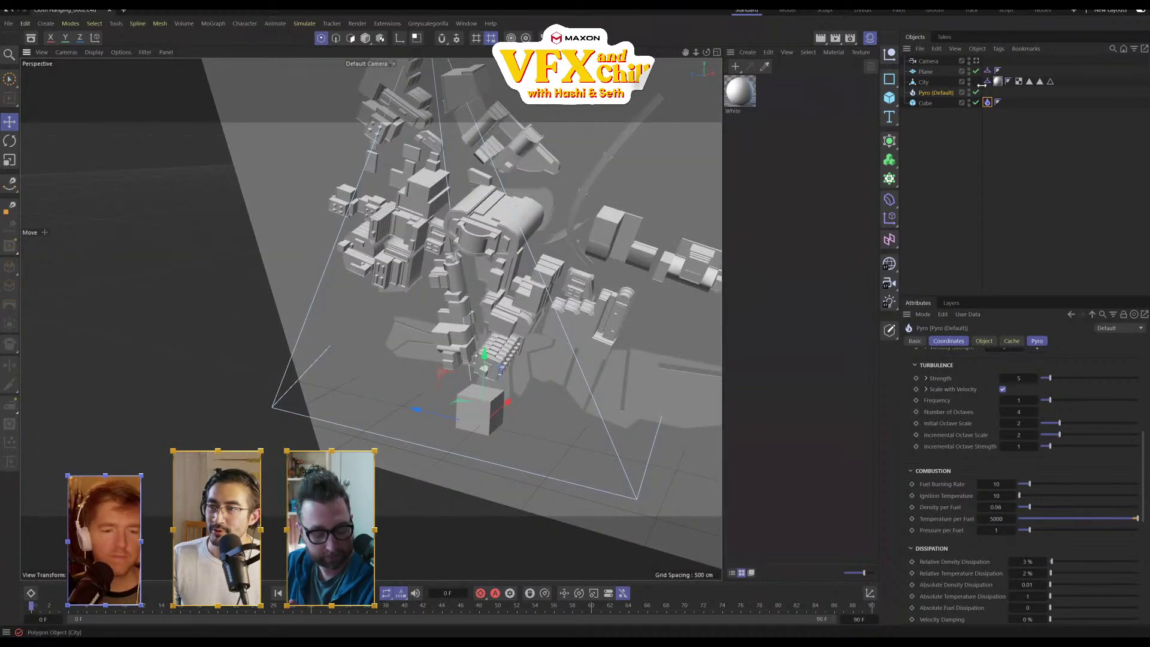
left_click(928, 73)
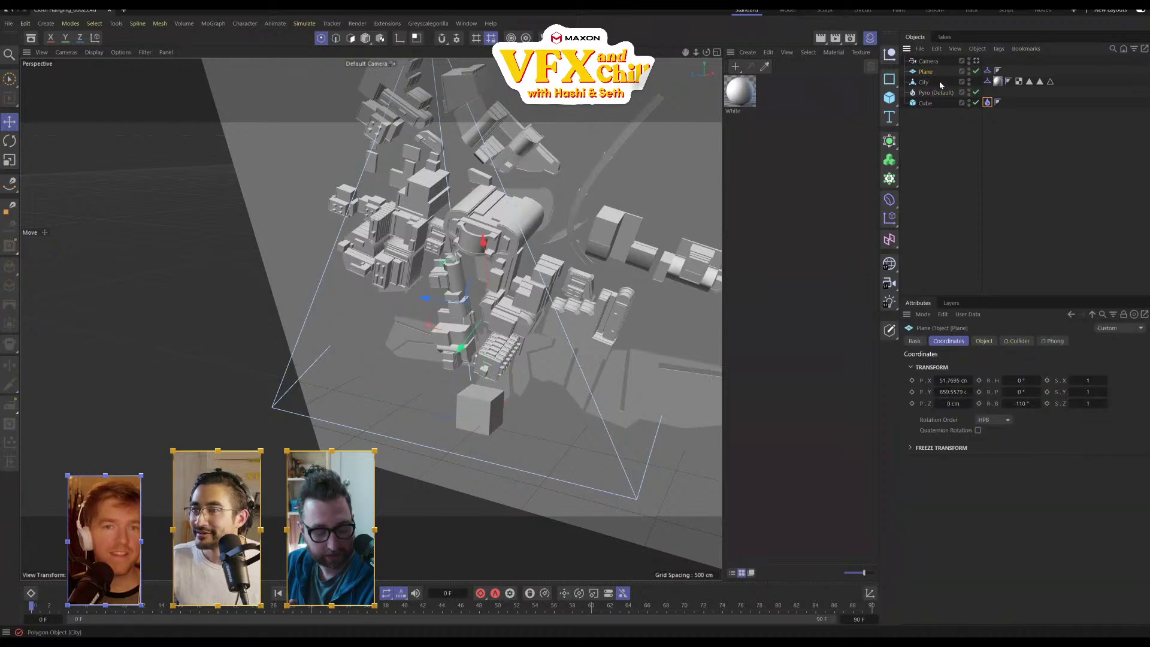
left_click(988, 70)
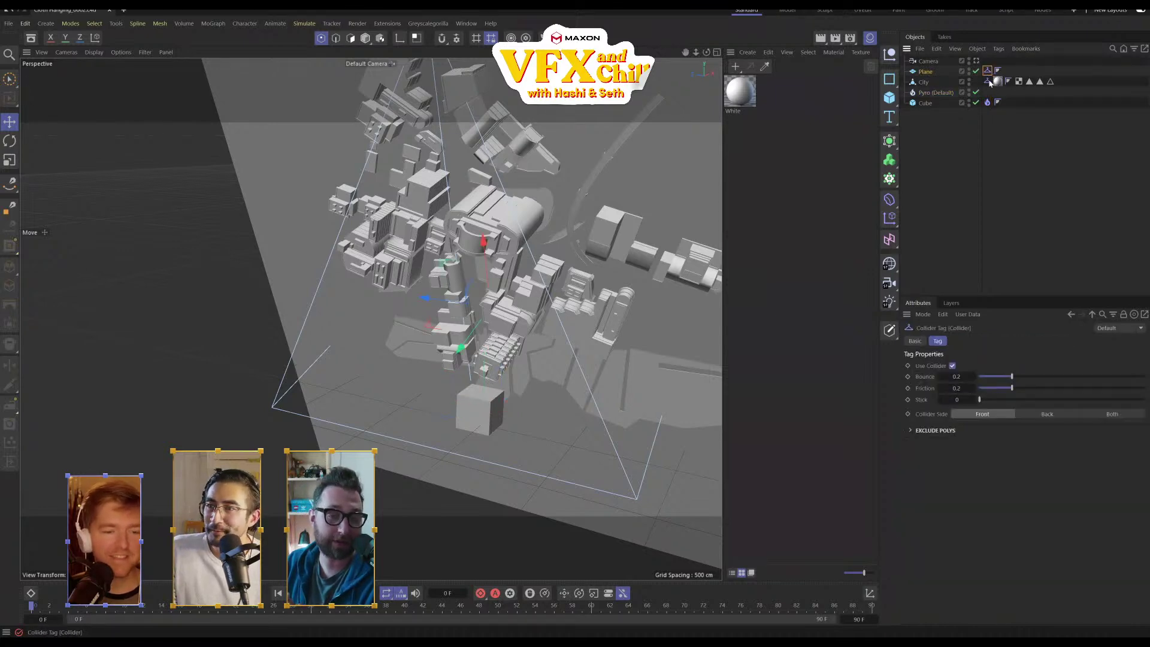
left_click(937, 93)
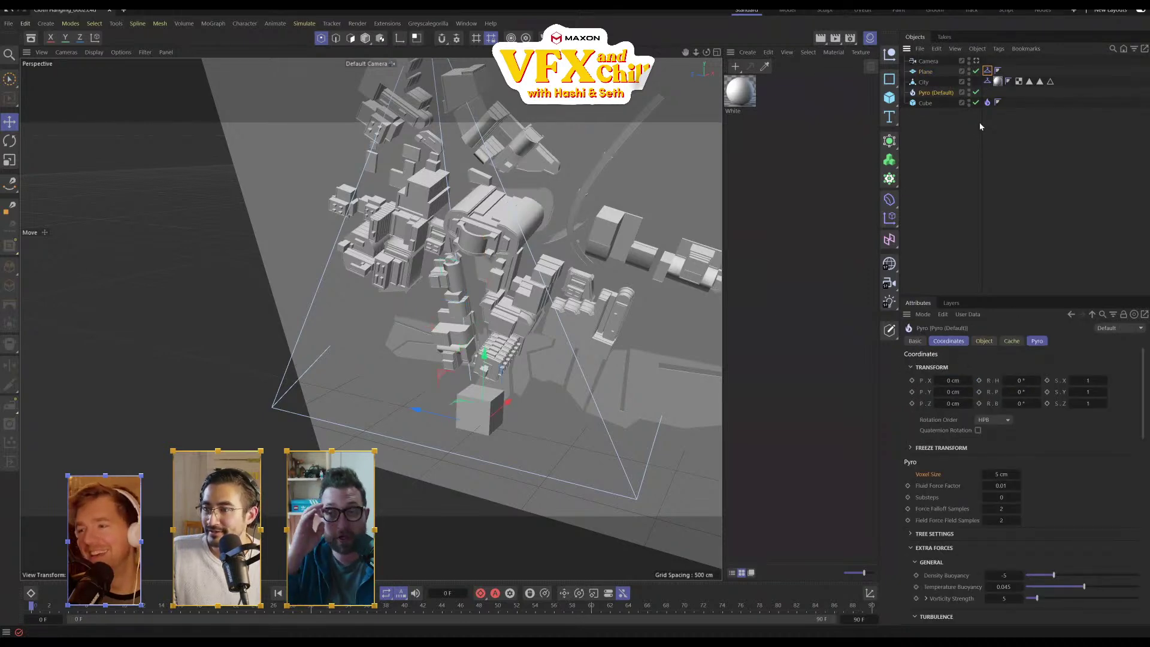
Lower the Fuel Set value in the Cube's Pyro tag to 3
left_click(987, 102)
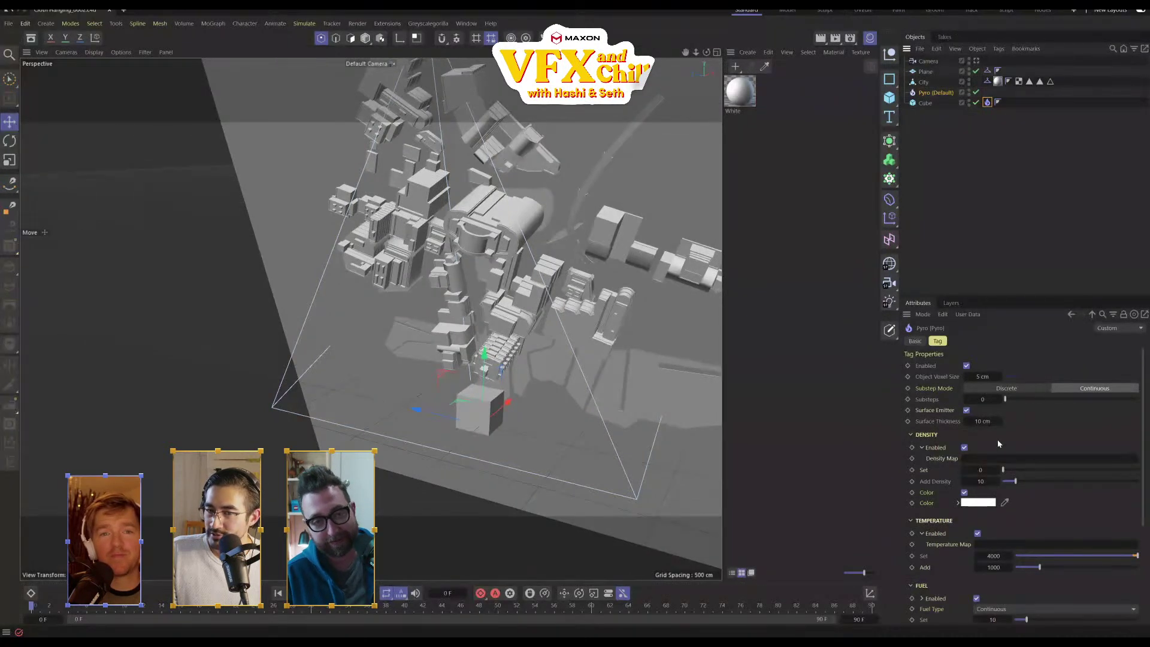
scroll(999, 444, "down", 3)
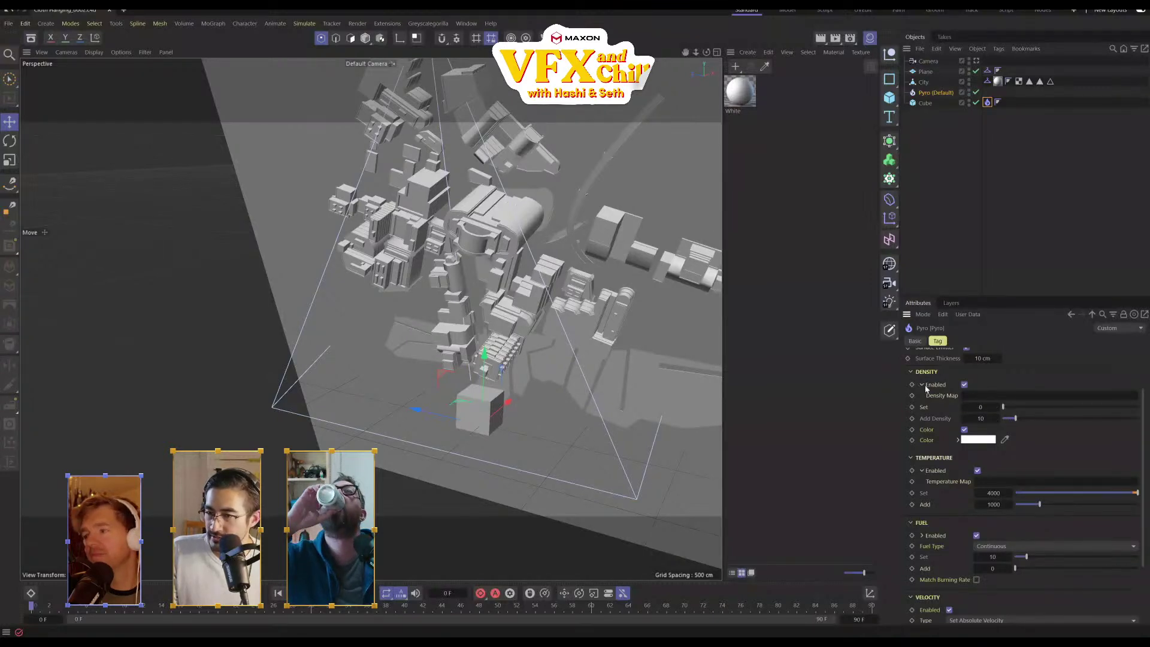
scroll(1091, 384, "up", 3)
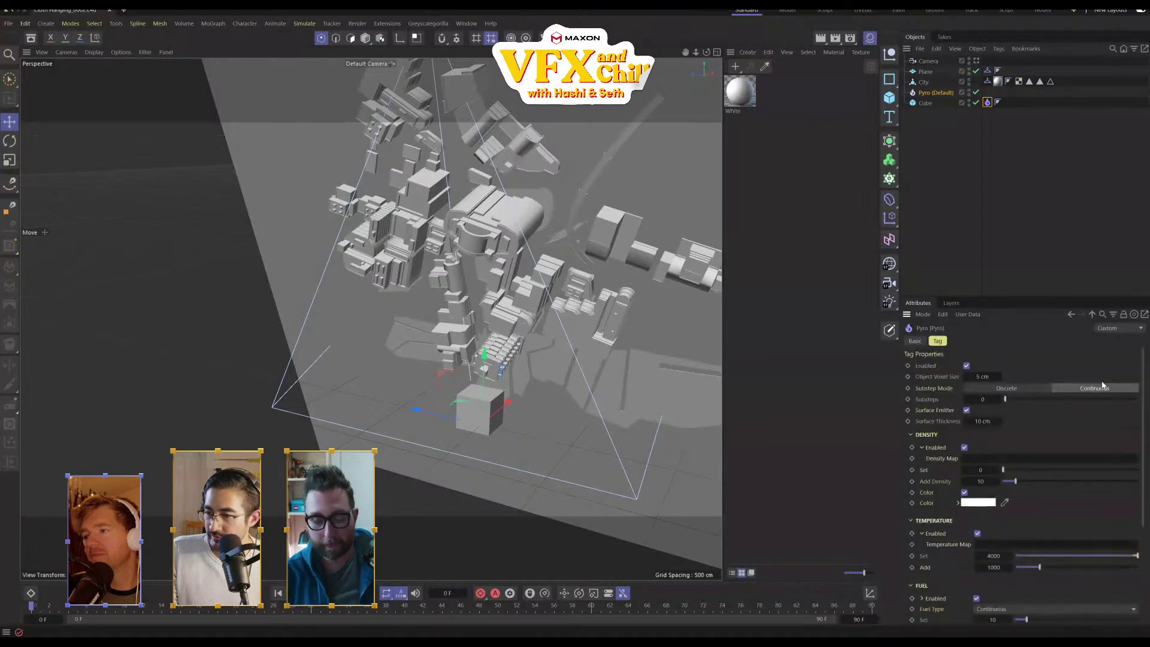
scroll(1091, 428, "down", 6)
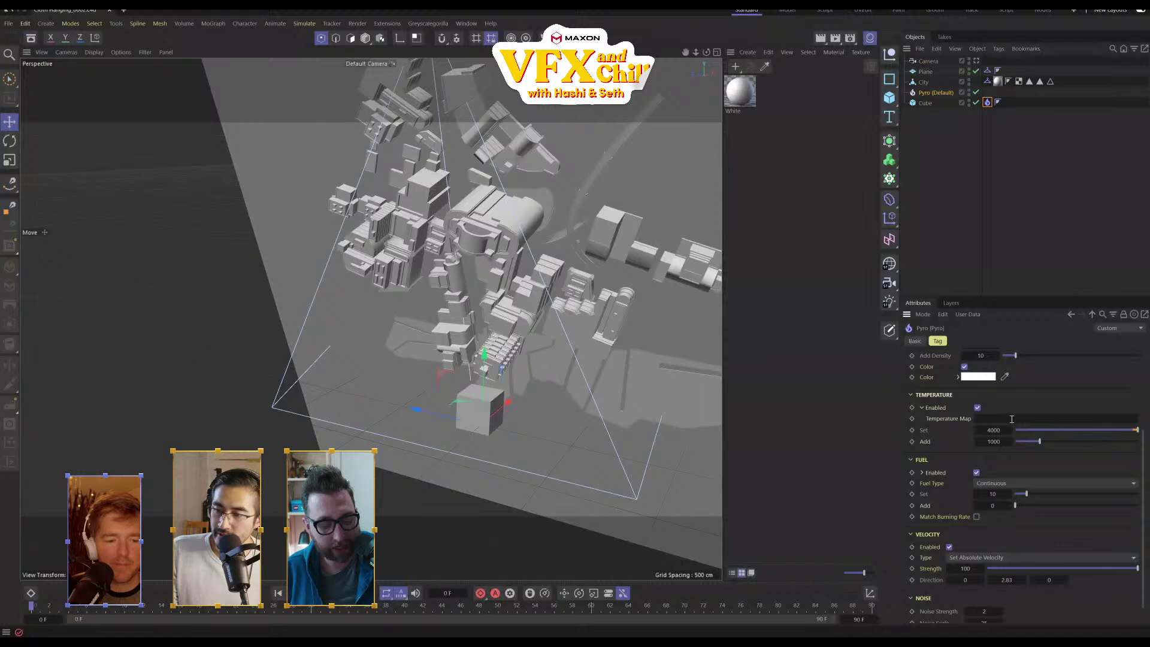
left_click_drag(990, 494, 982, 494)
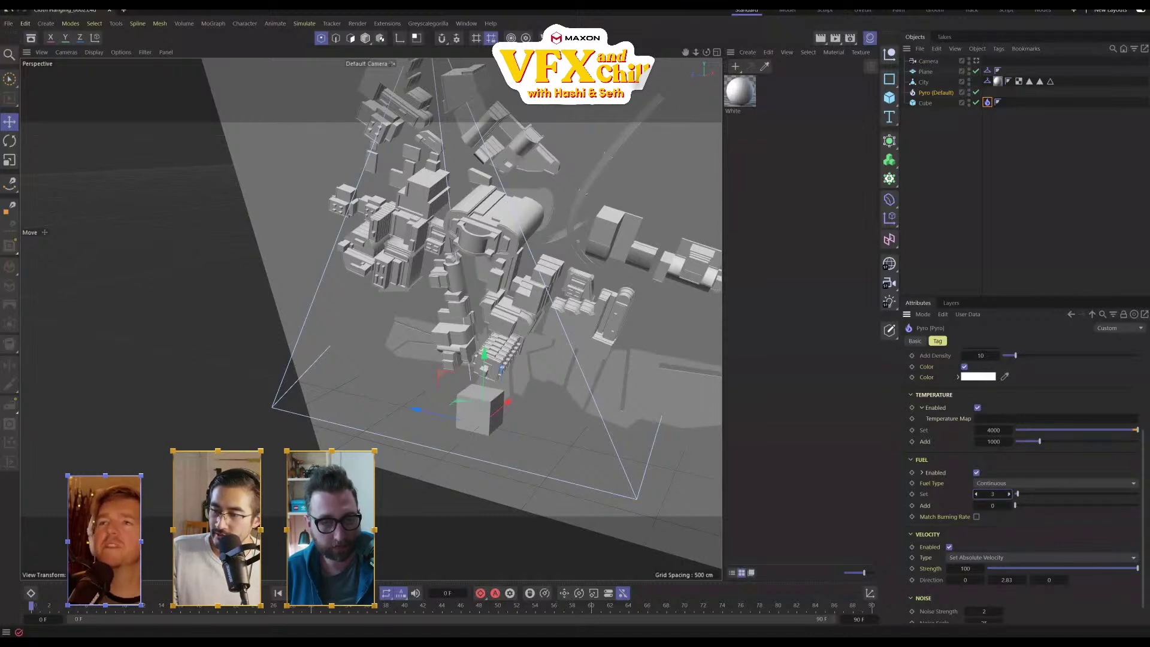
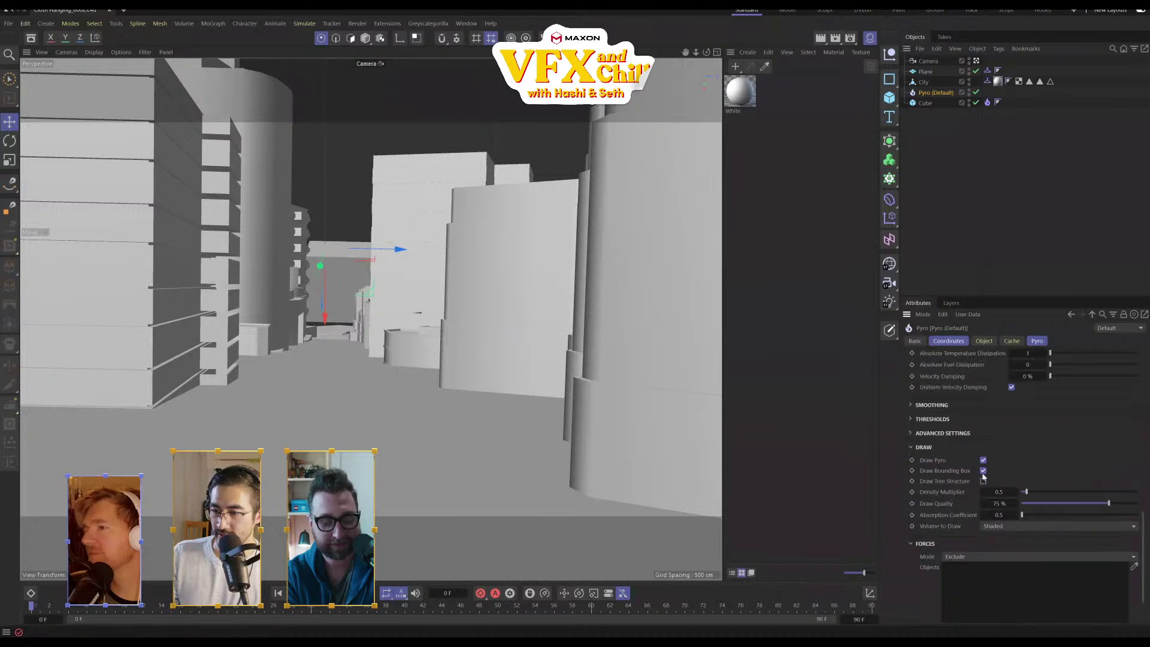
In the Cube's Pyro tag, set the middle velocity direction value to 1.47 and the Temperature Set value to 2500
scroll(1031, 467, "up", 4)
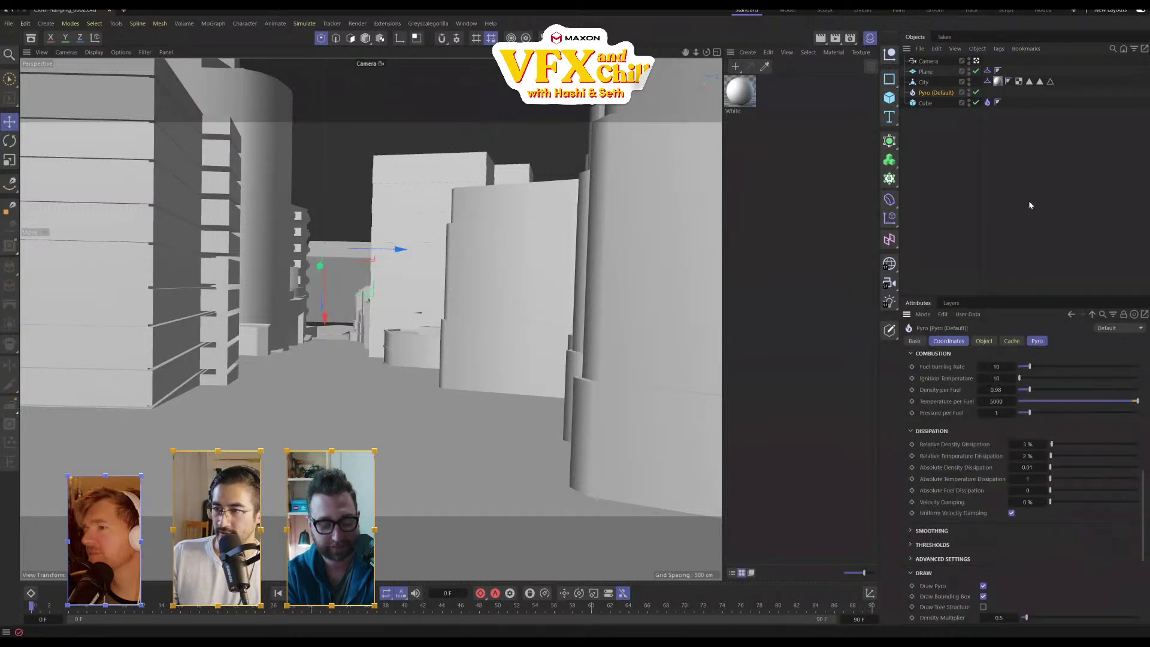
left_click(989, 103)
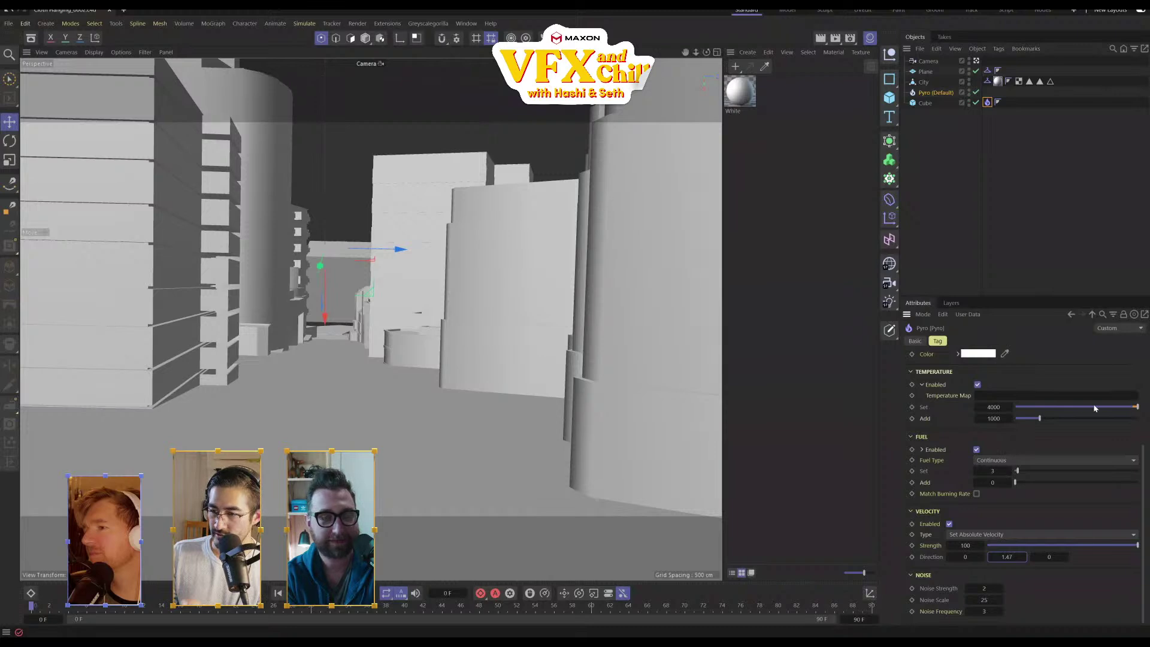
left_click_drag(995, 407, 993, 407)
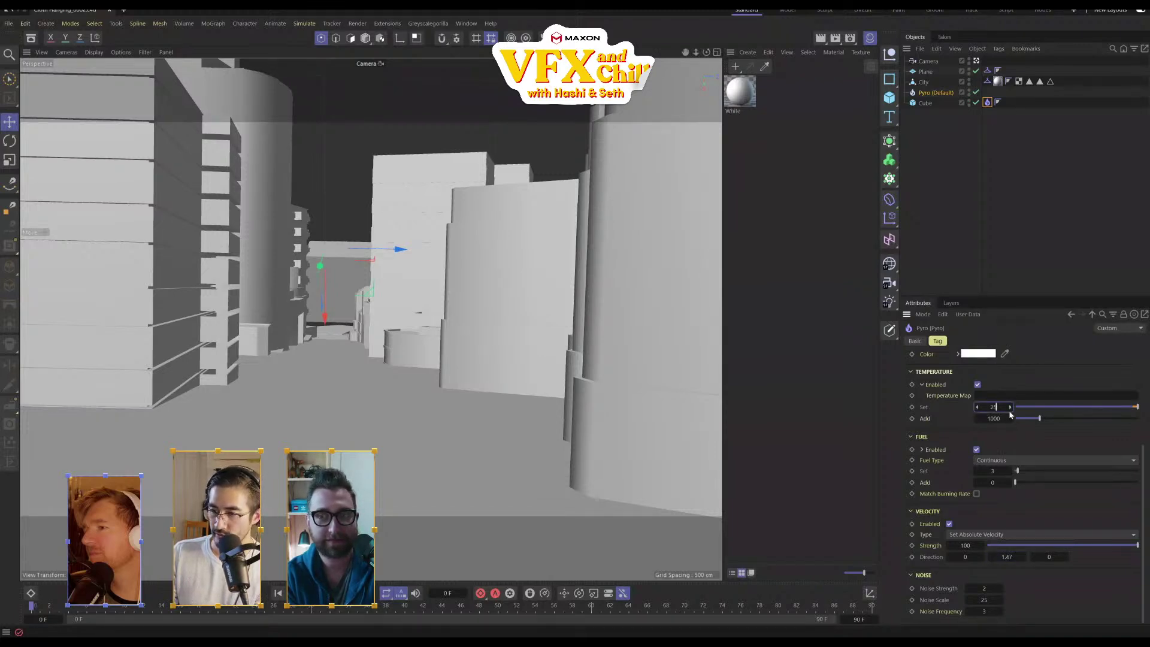
type("2500")
key("Return")
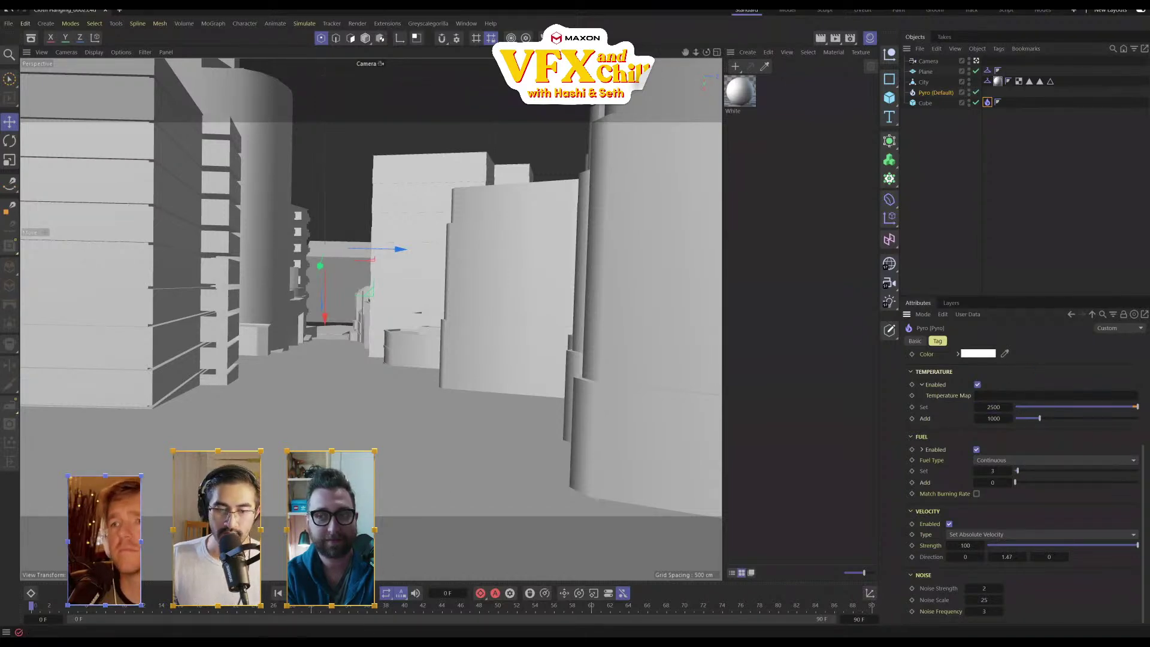
Deselect everything, play the fire simulation through the street-level camera, and return to frame 0
left_click(1053, 239)
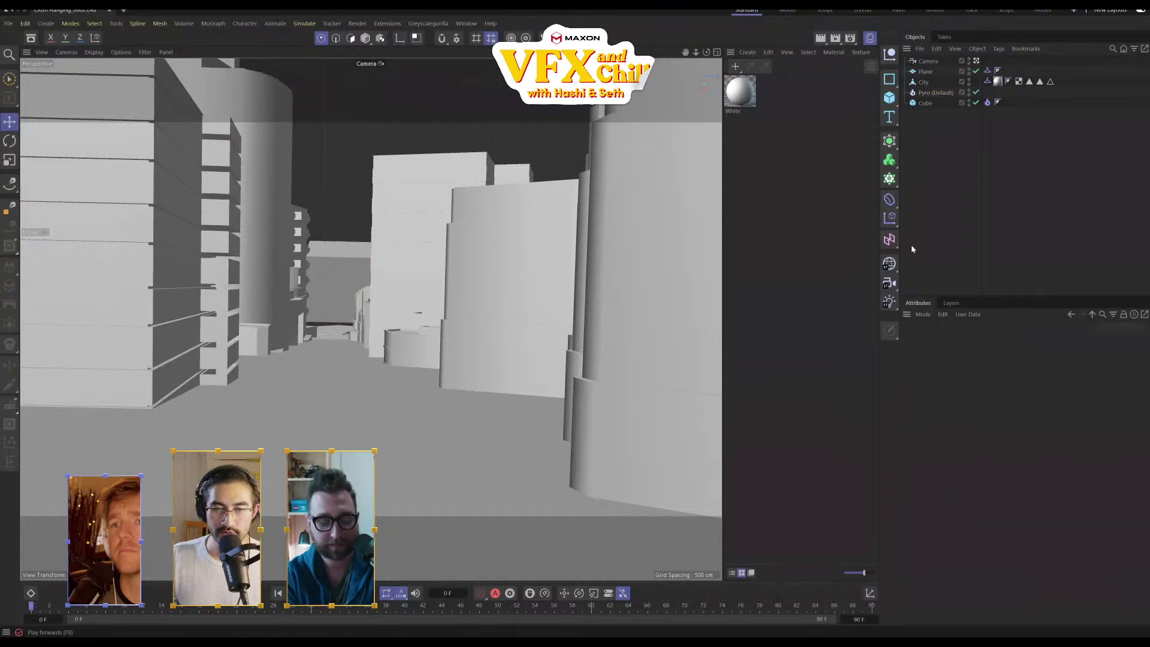
key("F8")
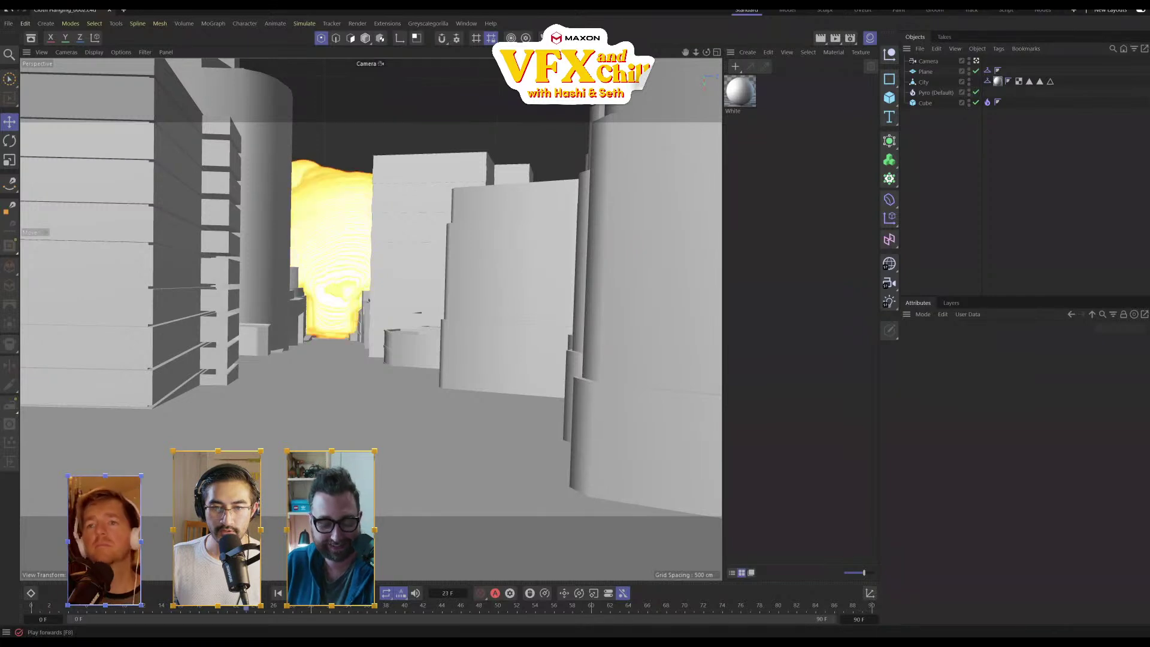
left_click(323, 593)
left_click_drag(73, 610, 7, 612)
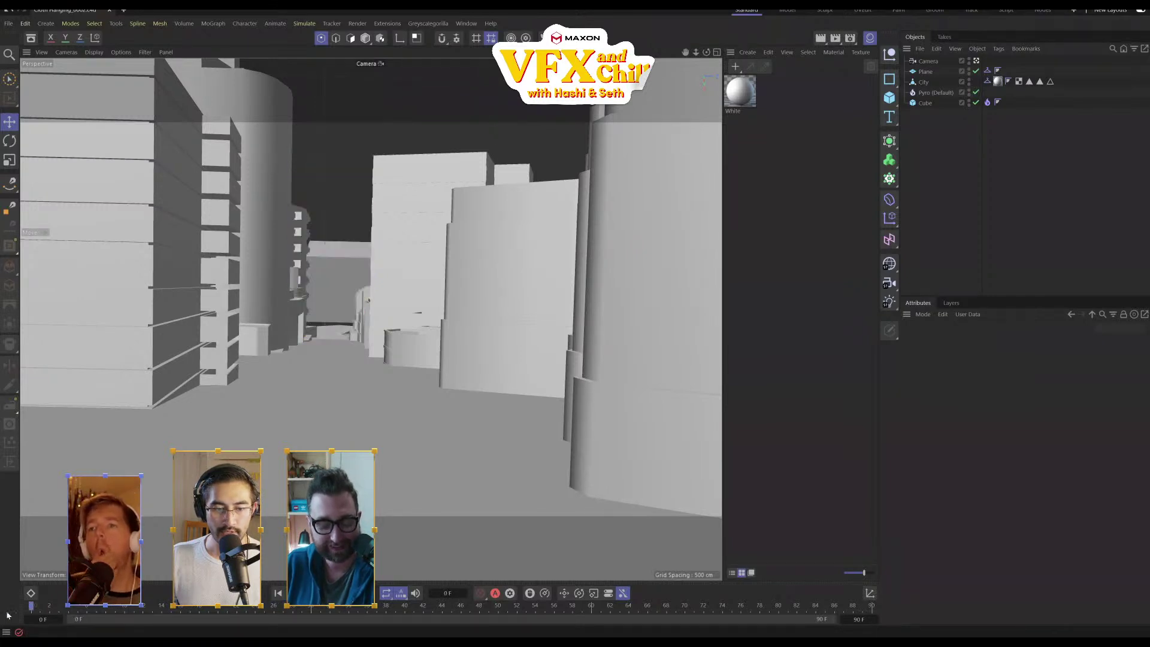
Scale up the emitting Cube at the end of the City street
left_click(929, 93)
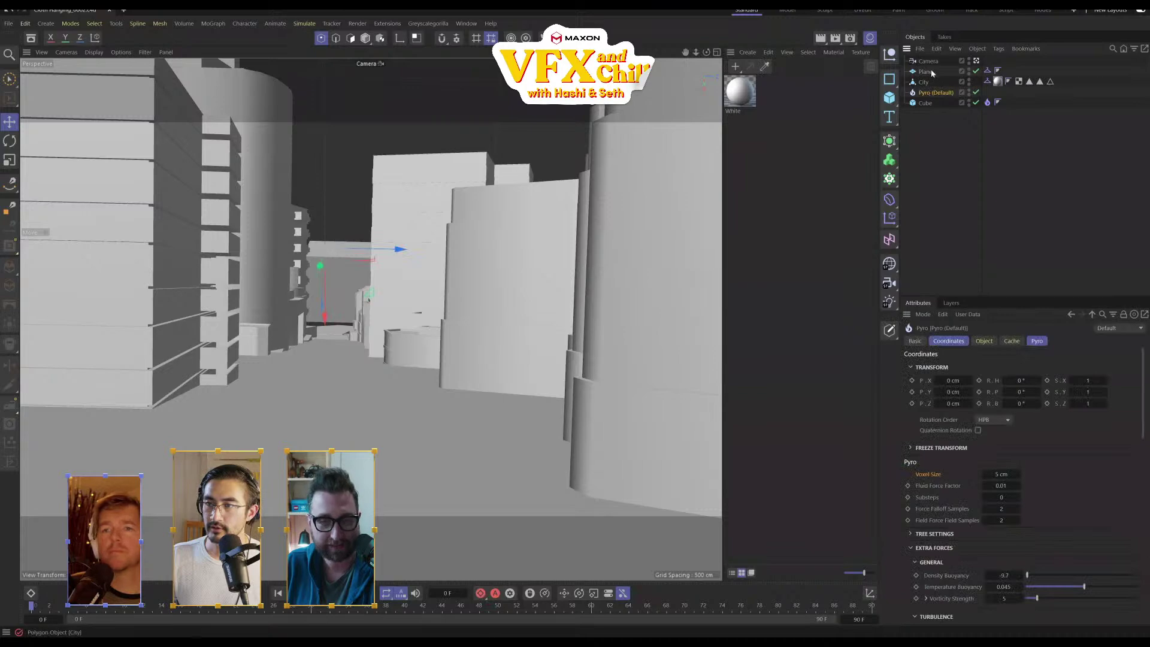
left_click(988, 103)
left_click(927, 103)
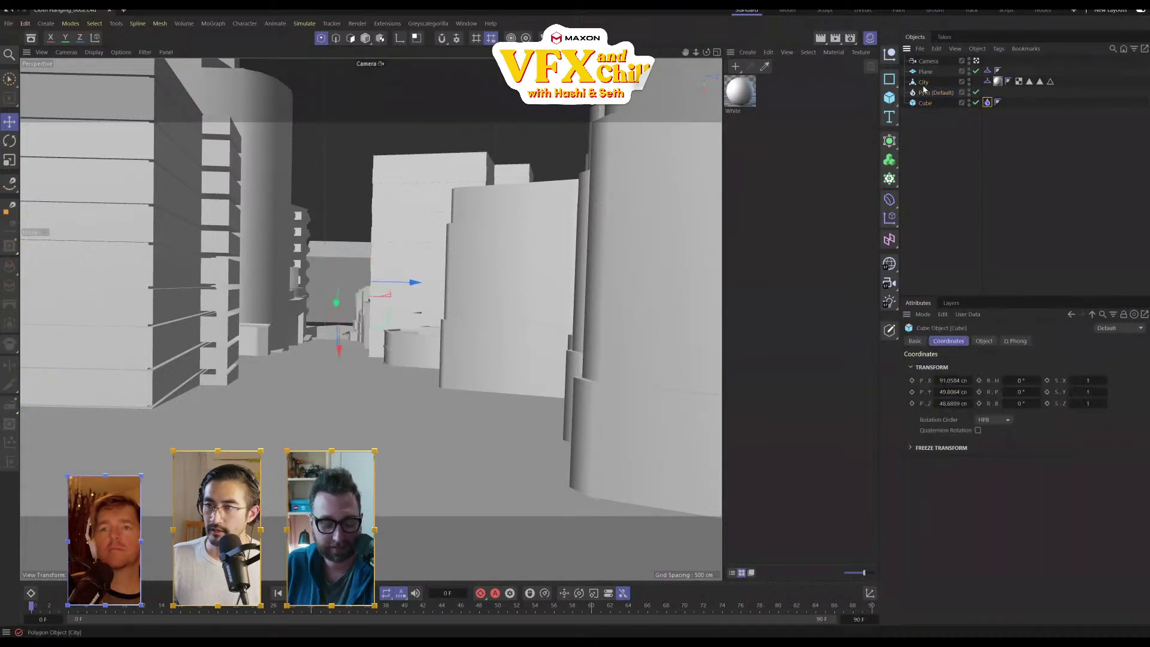
left_click(924, 84)
left_click(928, 95)
left_click(926, 103)
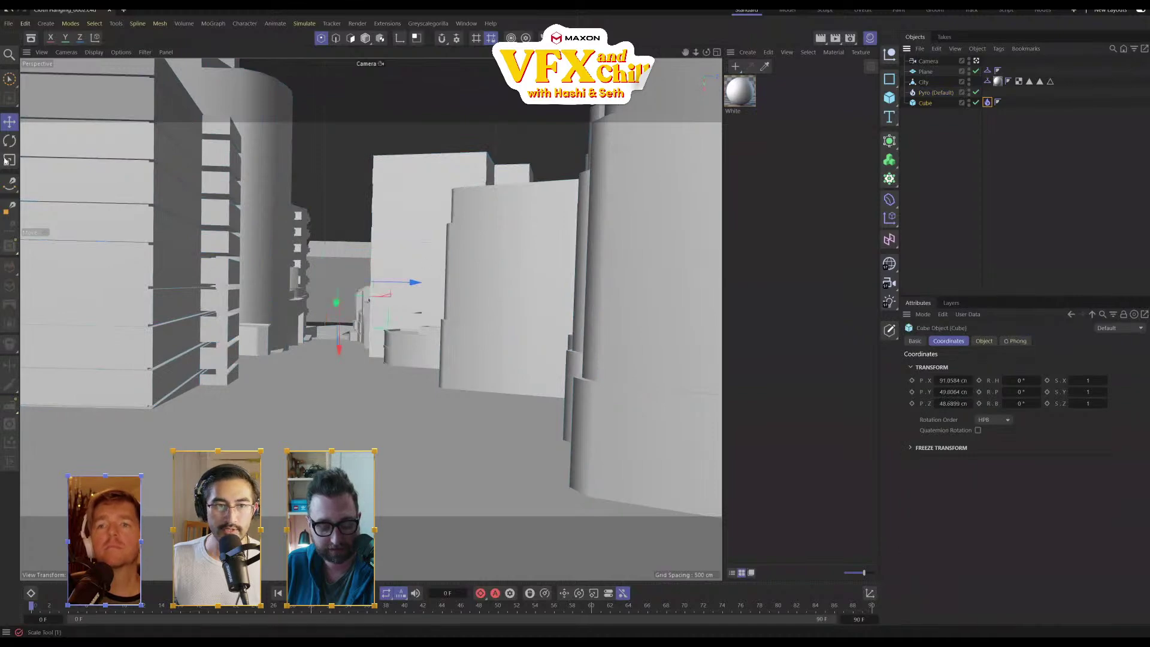
key("t")
left_click_drag(465, 294, 649, 252)
left_click(929, 93)
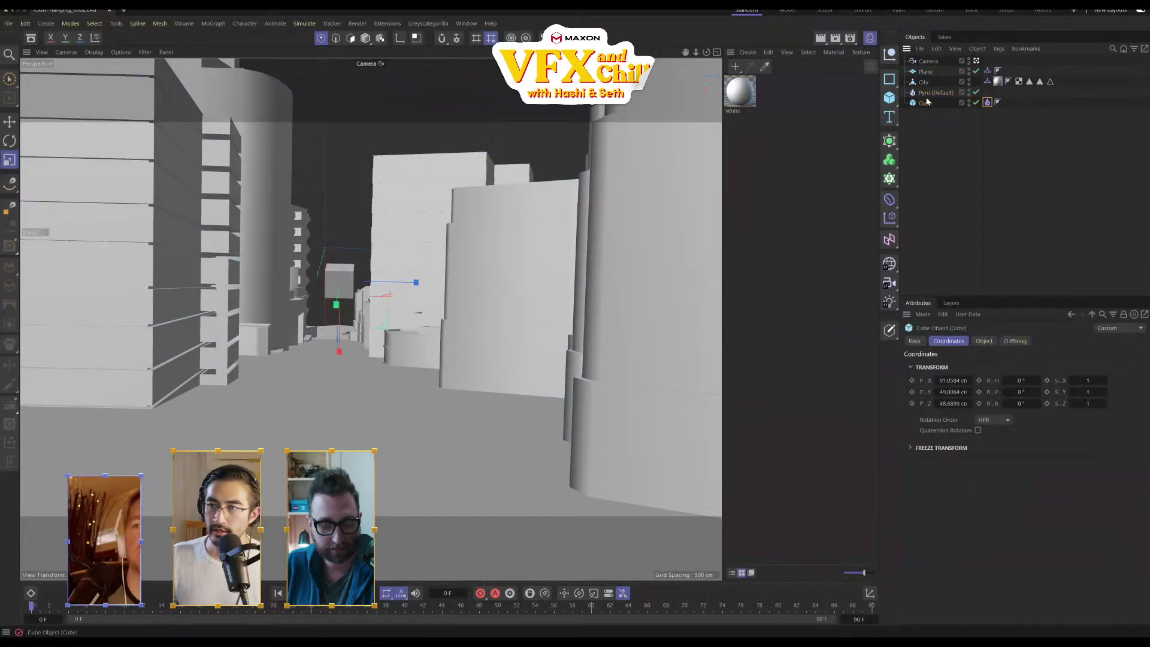
left_click(926, 104)
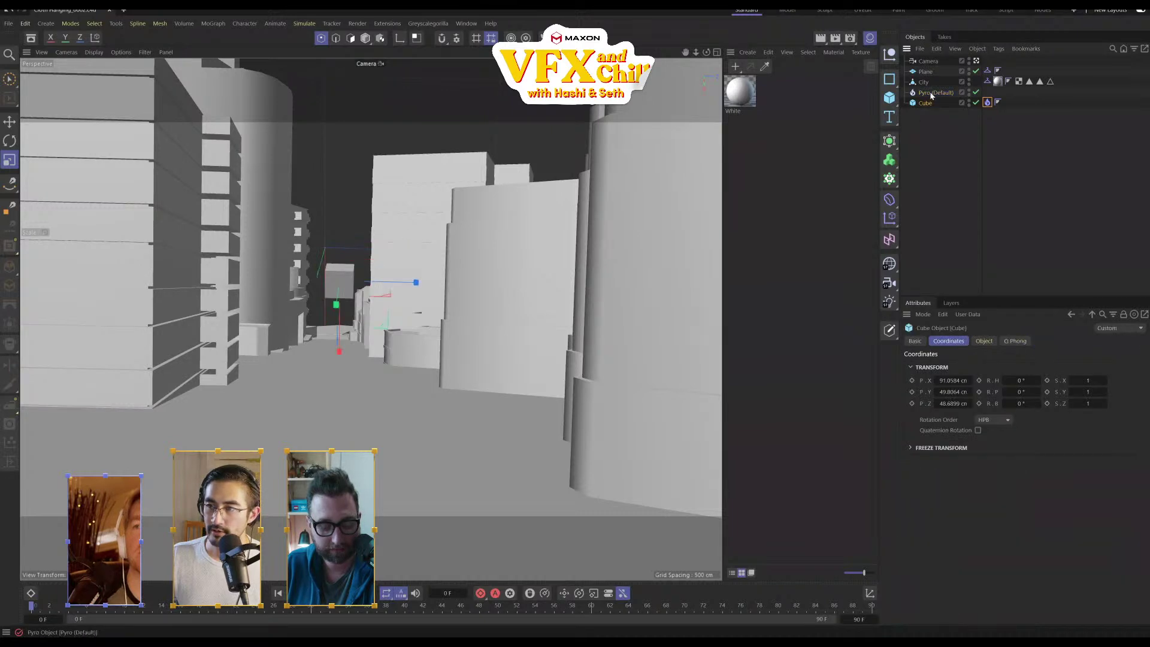
Set the Pyro output's Voxel Size to 3.25 cm and its Substeps to 1
left_click(932, 94)
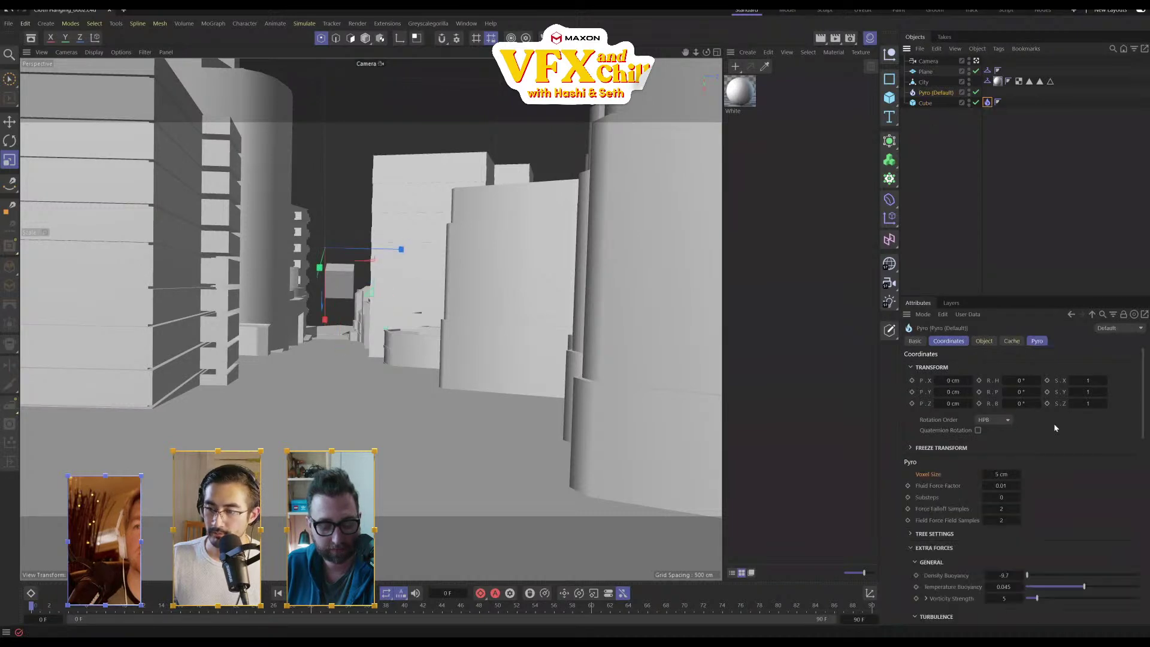
left_click(988, 102)
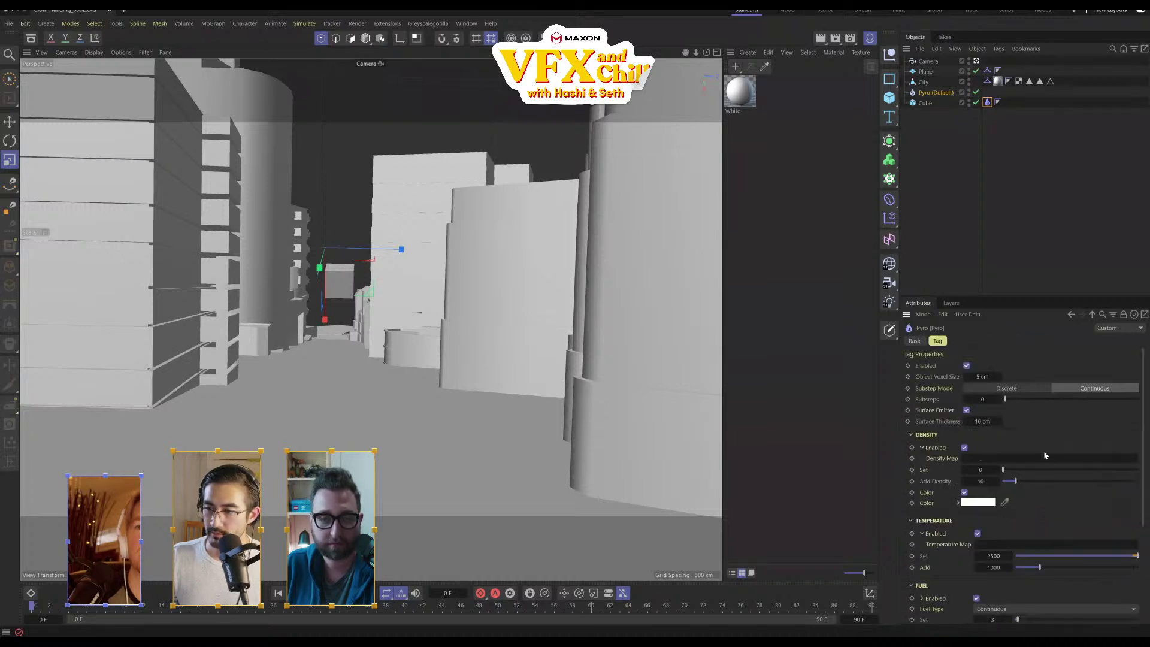
left_click(942, 92)
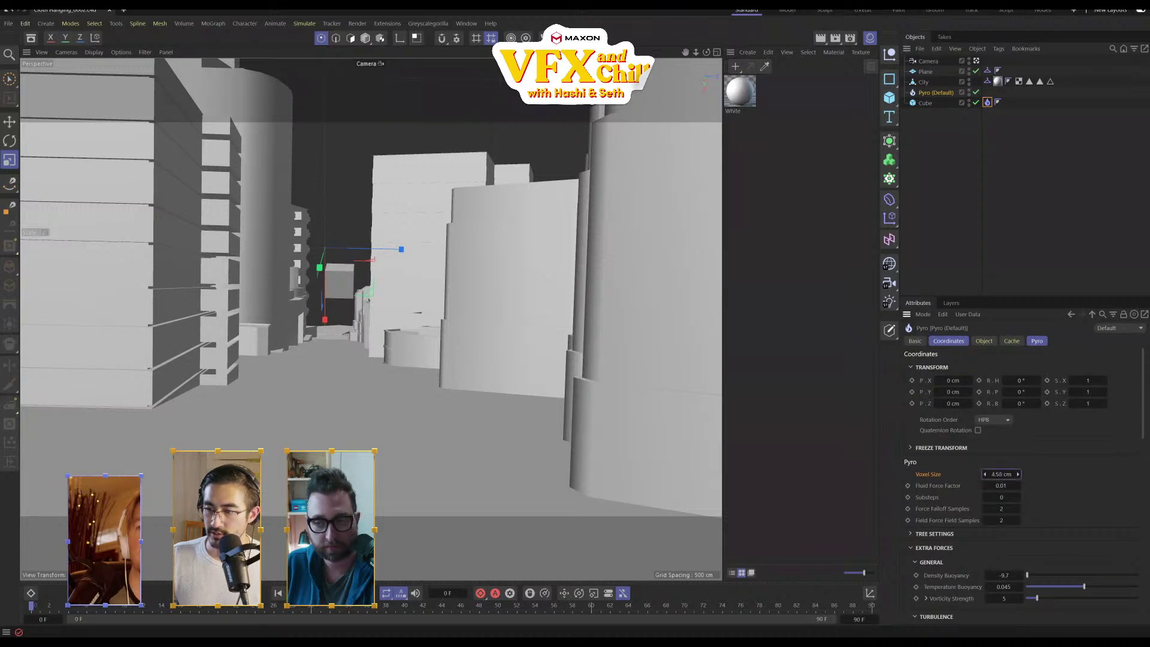
scroll(1044, 489, "down", 3)
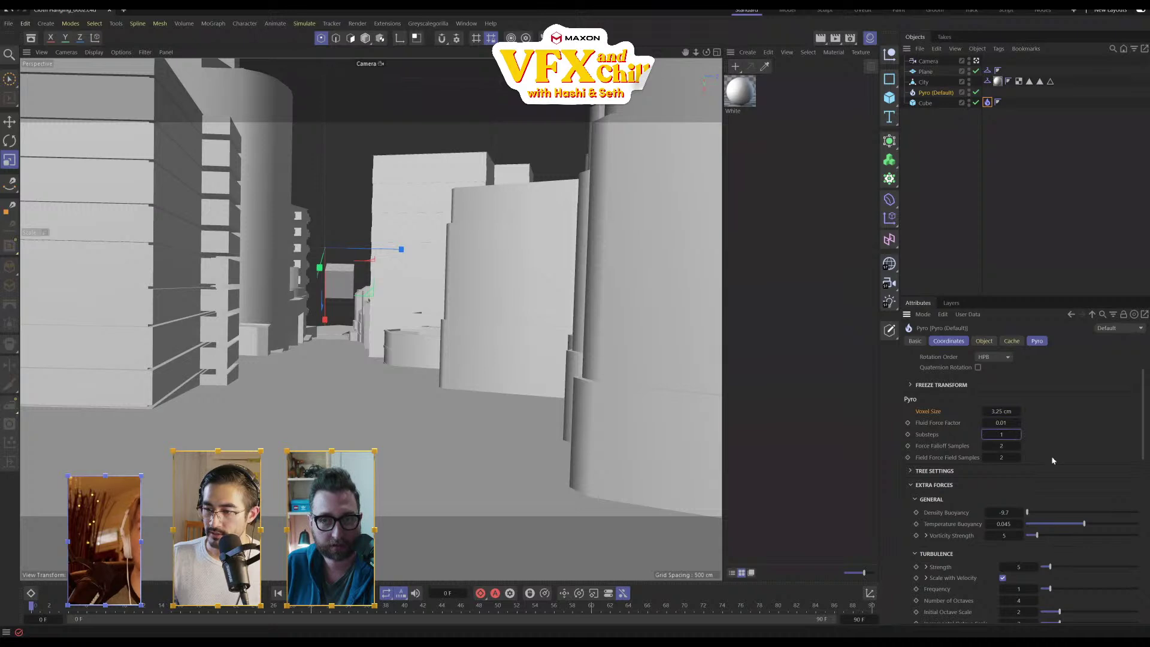
scroll(1053, 461, "down", 6)
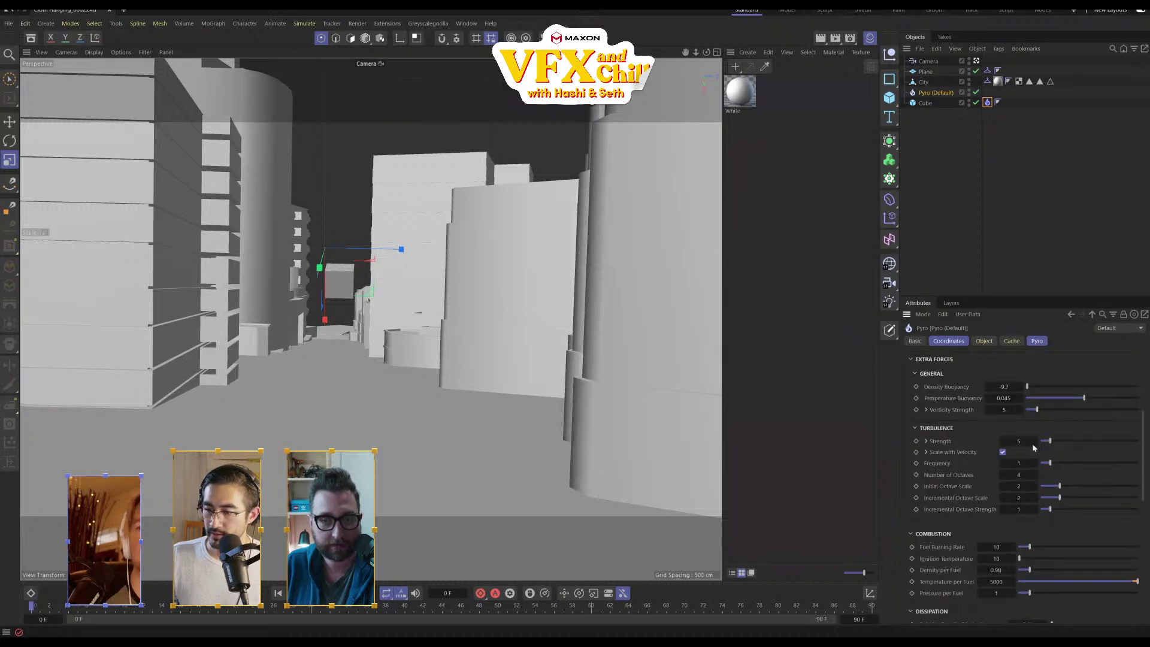
Set the Temperature Set value in the Cube's Pyro tag to 1800 and play the simulation to frame 38
left_click(989, 103)
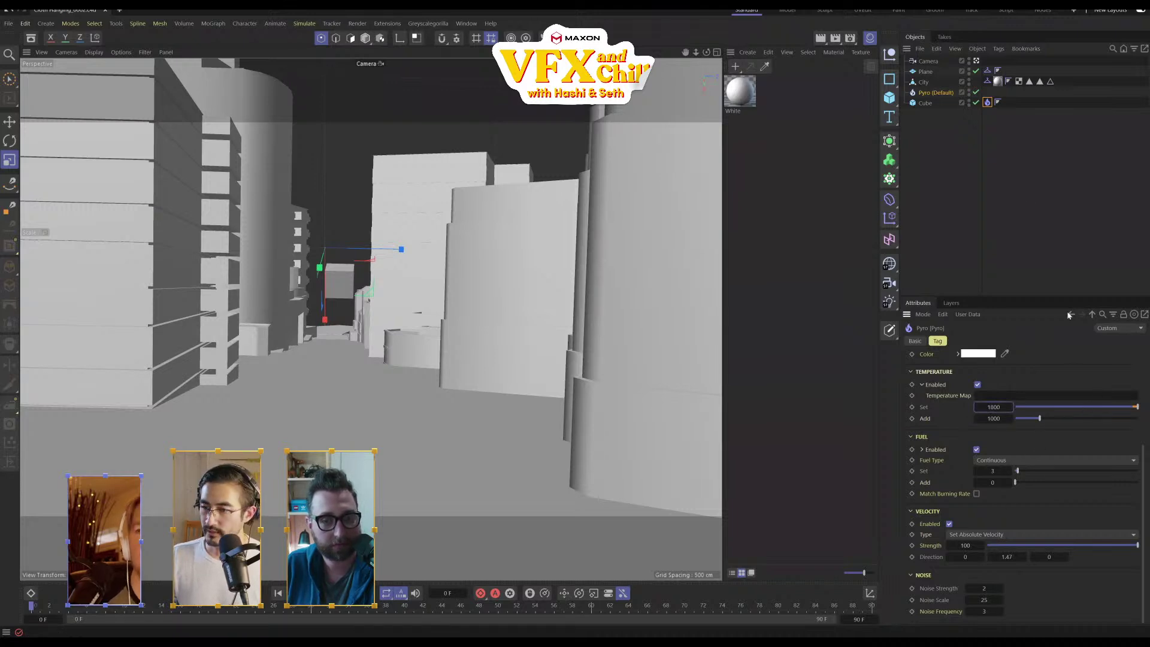
left_click(329, 593)
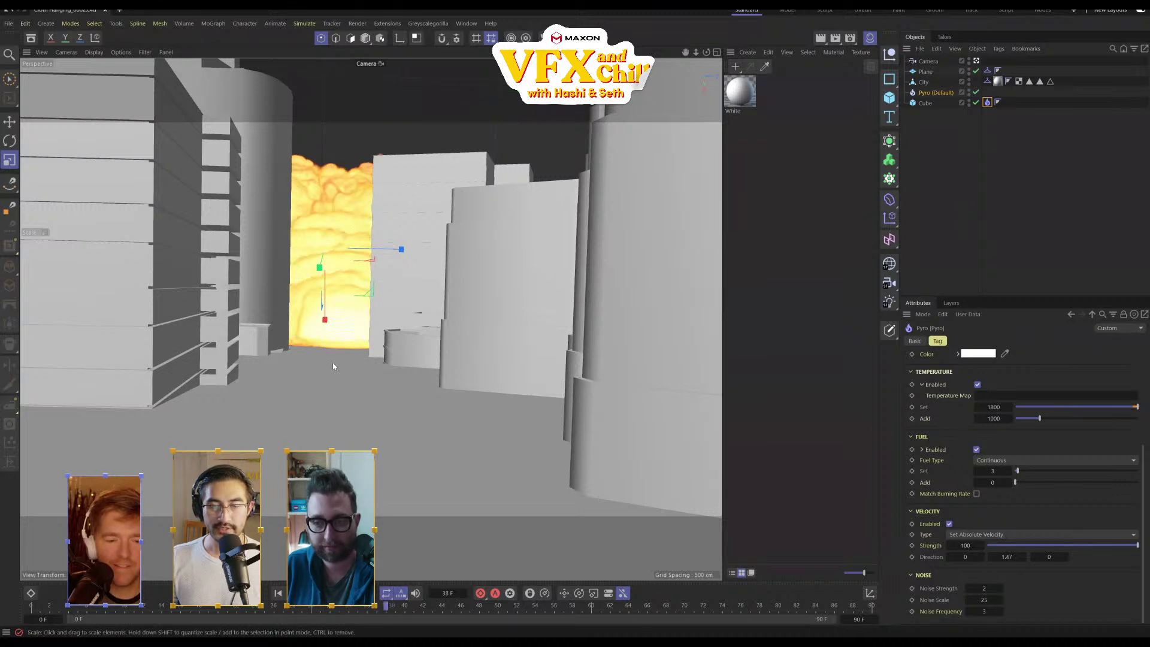
Examine the fire spreading between the City buildings from outside and above, and rewind to frame 0
scroll(338, 312, "down", 10)
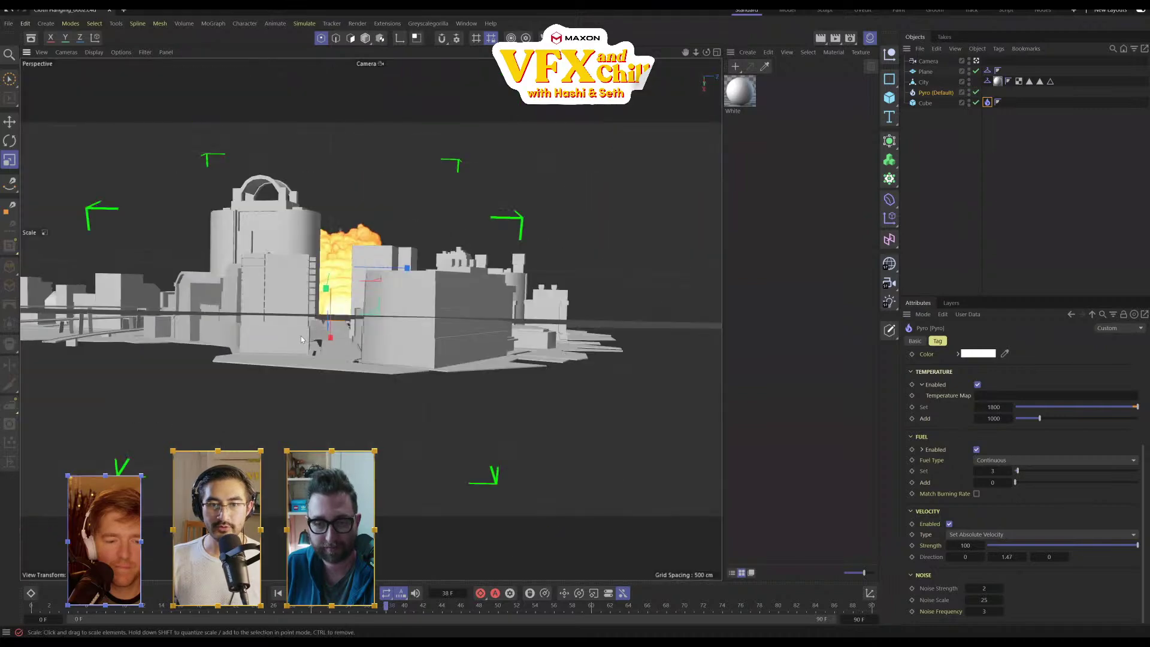
left_click_drag(301, 336, 277, 336, "alt")
left_click_drag(519, 256, 633, 291, "alt")
left_click_drag(495, 376, 452, 244, "alt")
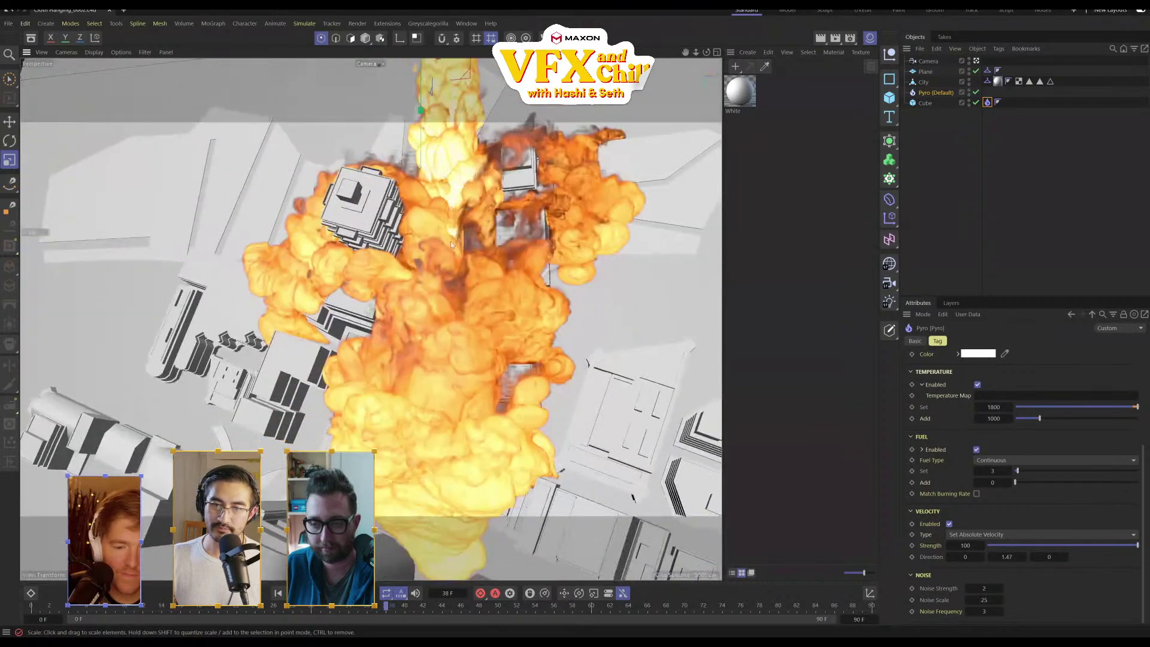
right_click_drag(522, 447, 499, 435, "alt")
middle_click_drag(499, 435, 512, 282, "alt")
left_click(37, 616)
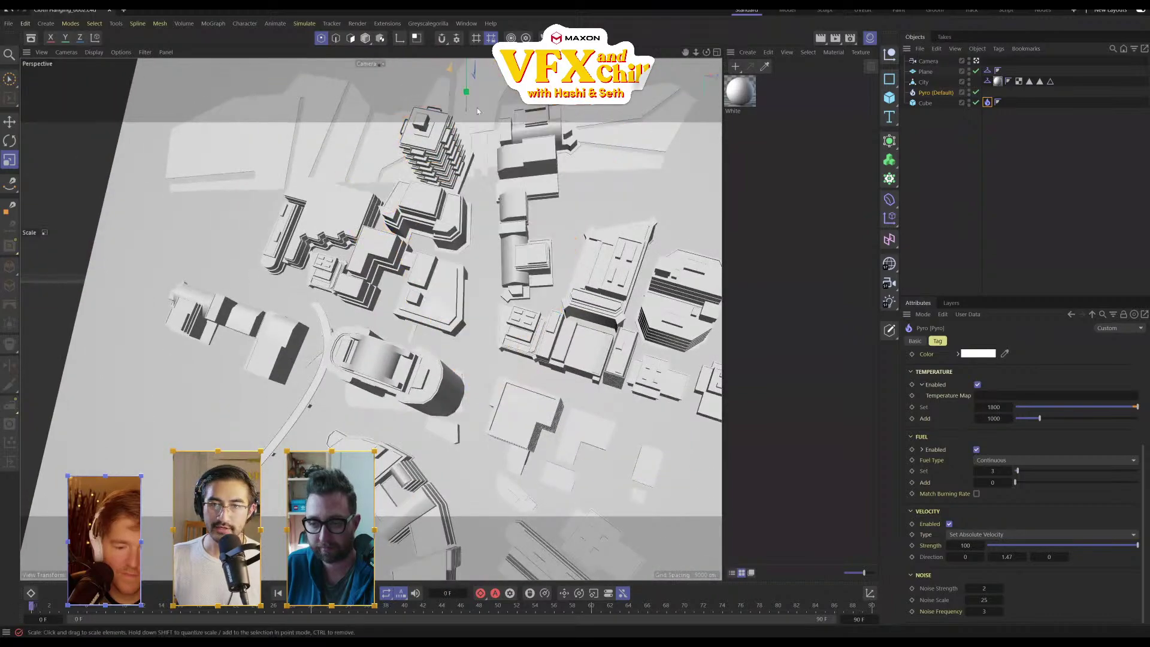
Frame the City buildings from a raised view, and in the Cube's Pyro tag increase the middle velocity direction value and set the Fuel to 0.5
scroll(446, 353, "up", 2)
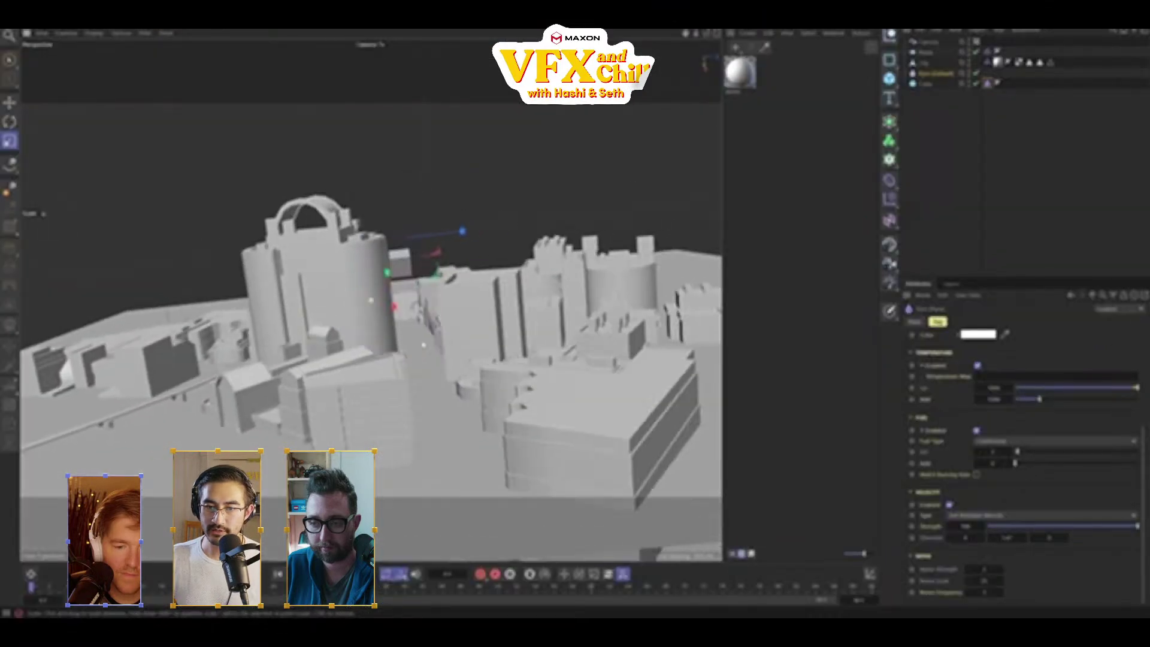
left_click_drag(424, 345, 429, 324, "alt")
right_click_drag(429, 323, 446, 311, "alt")
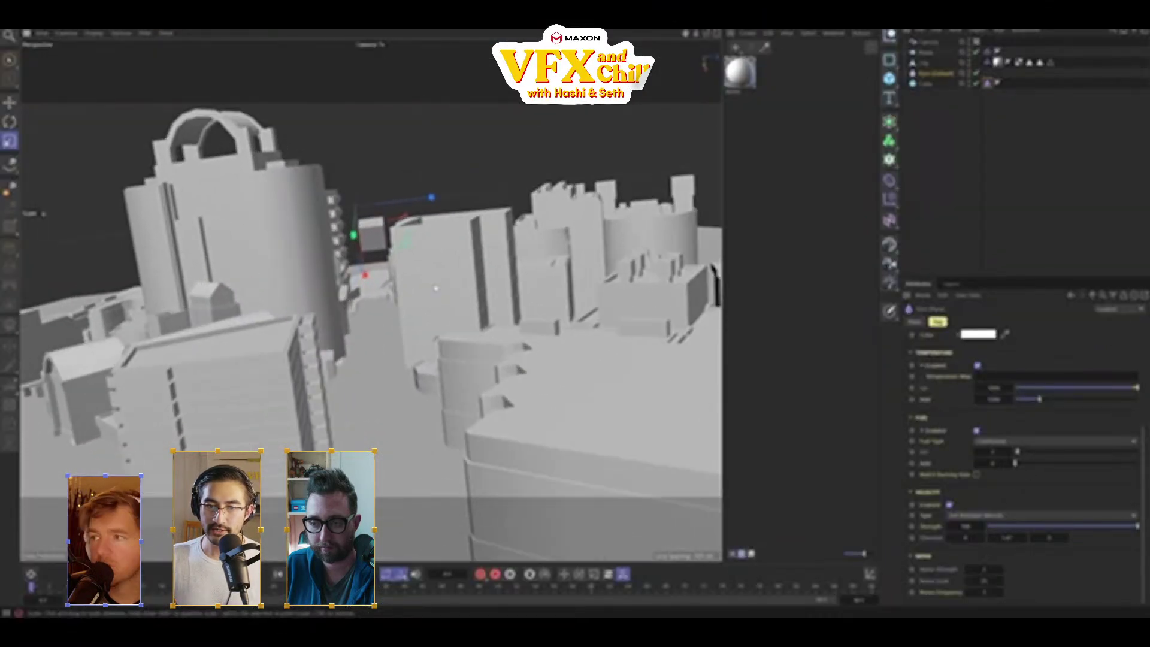
mouse_move(440, 291)
left_mouse_down("alt")
mouse_move(455, 293)
mouse_move(441, 299)
left_mouse_up("alt")
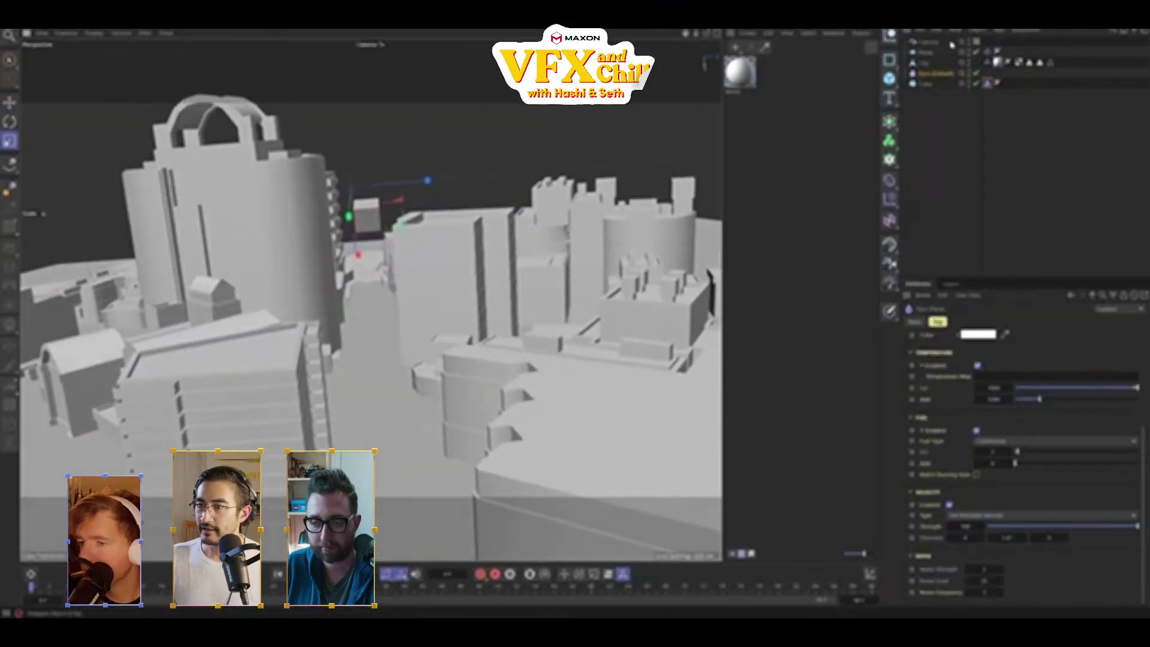
left_click(930, 45)
left_click(929, 73)
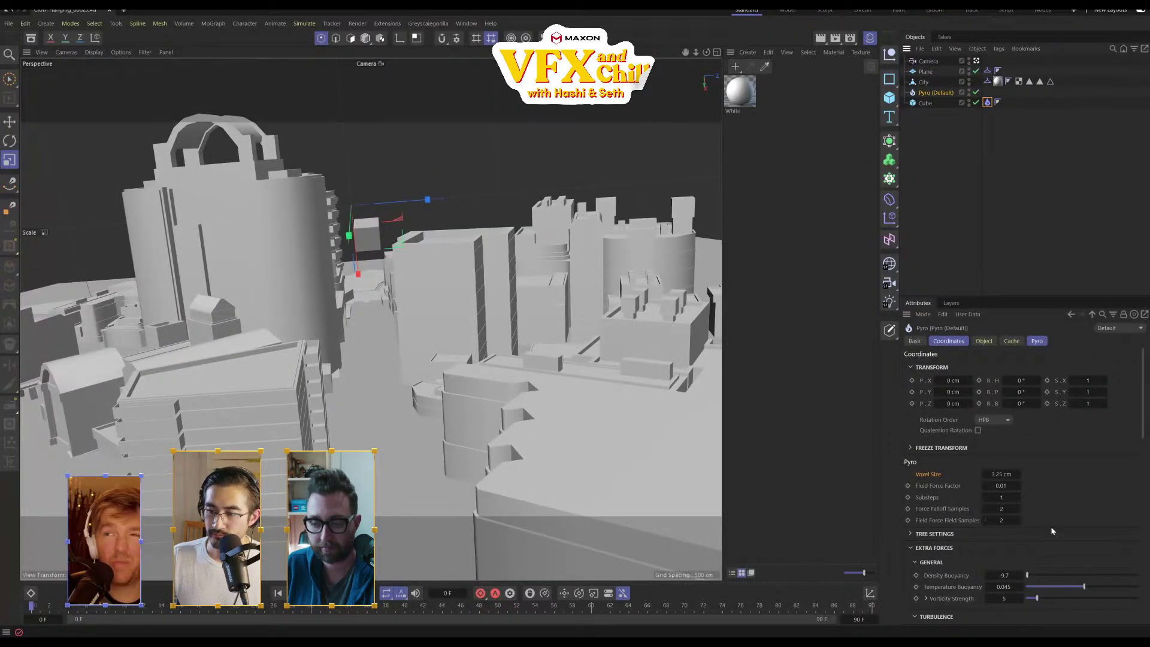
left_click(988, 103)
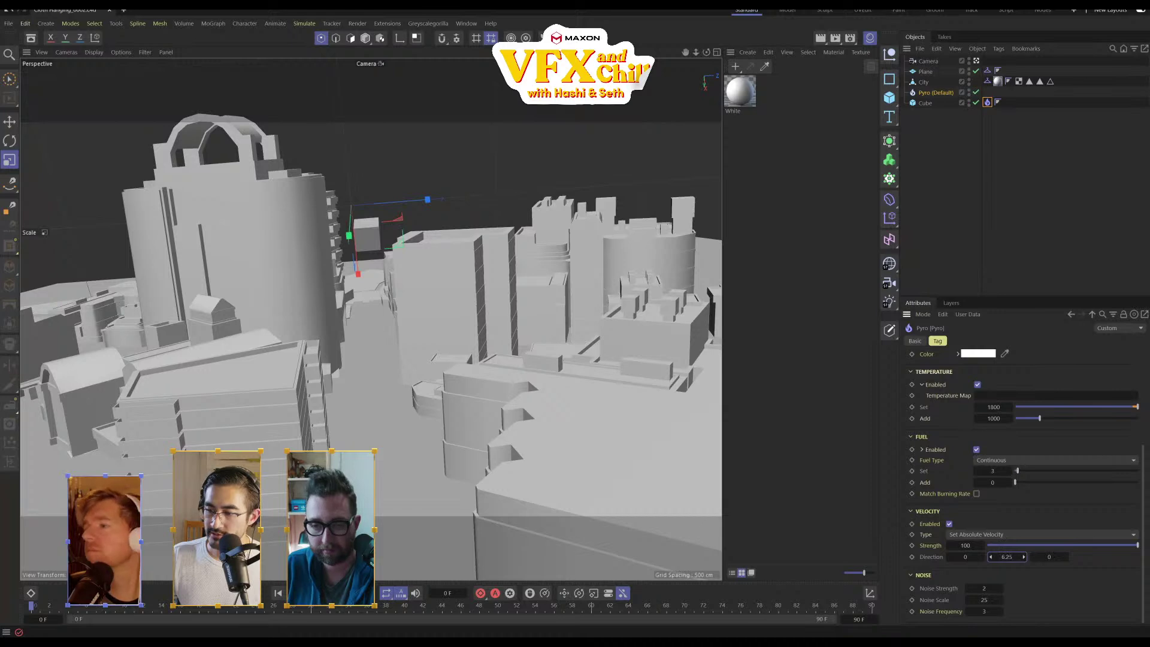
left_click_drag(1008, 557, 989, 558)
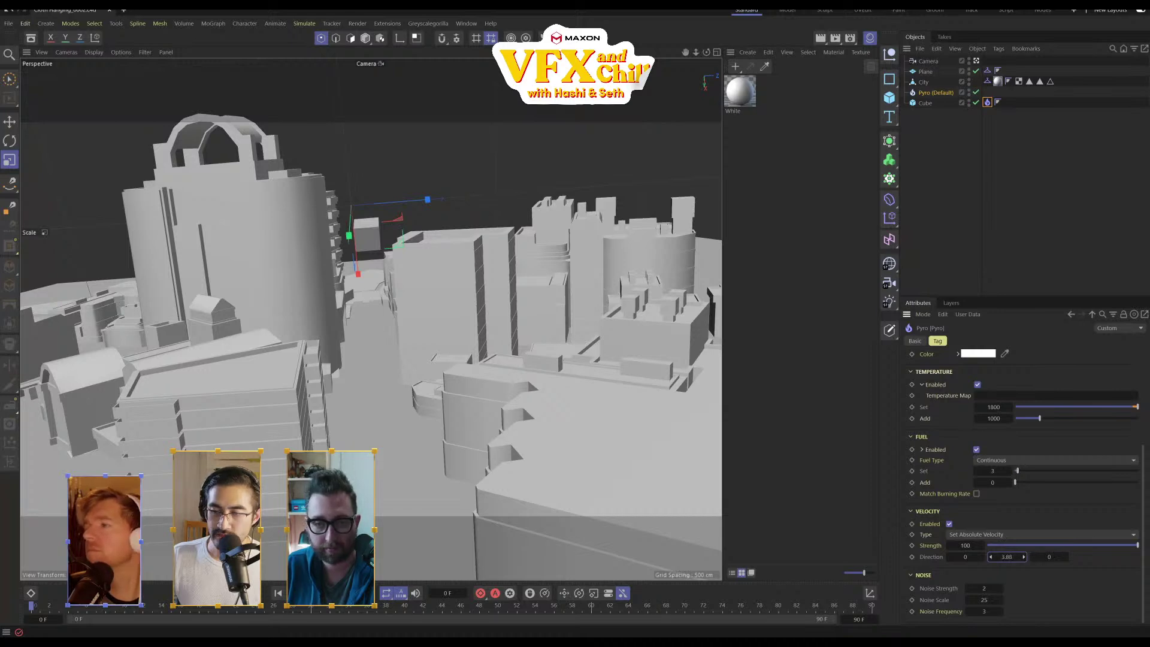
left_click(1003, 472)
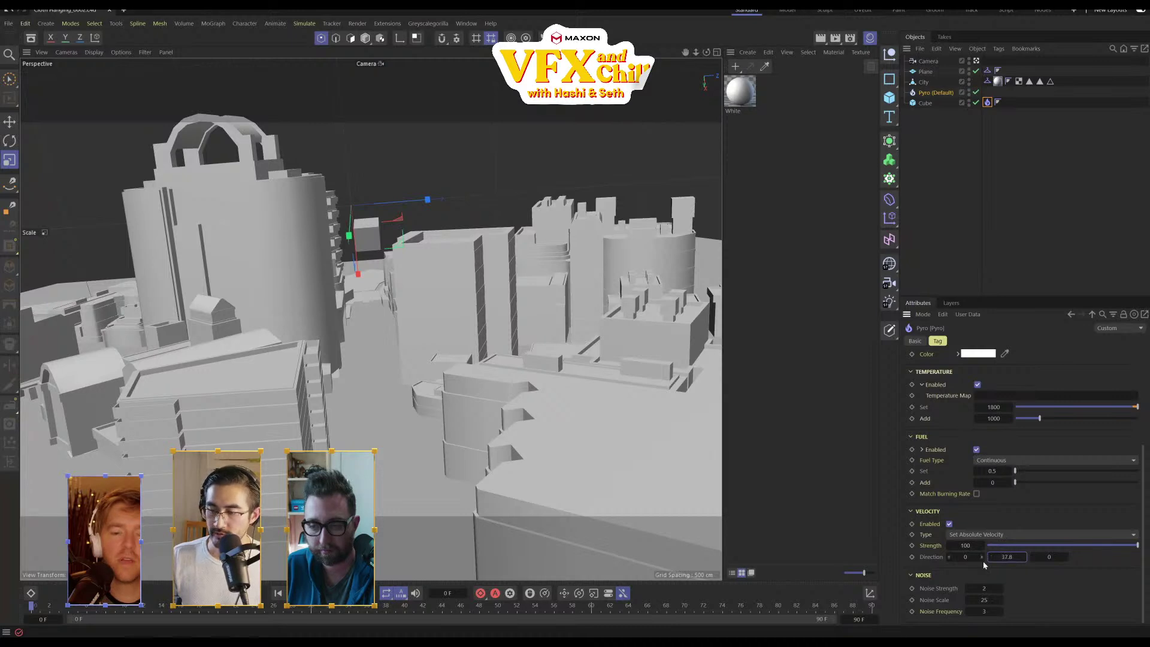
Remove the Collider tags from the Plane and City, playing the simulation before and after the removal
left_click(320, 593)
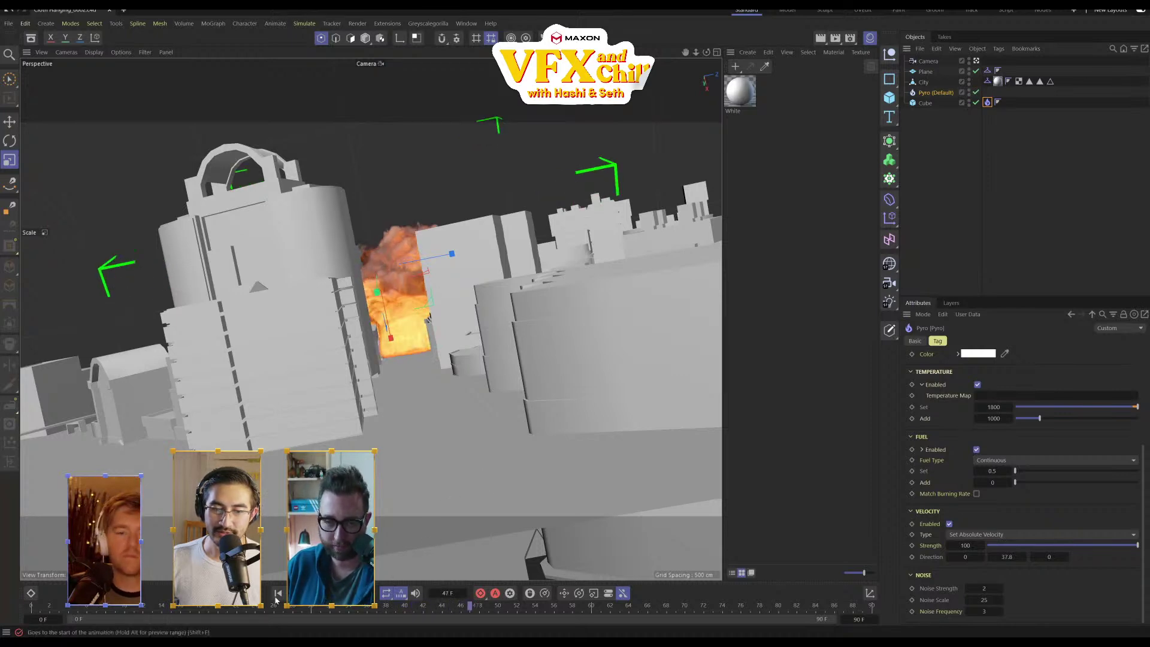
key("shift+f")
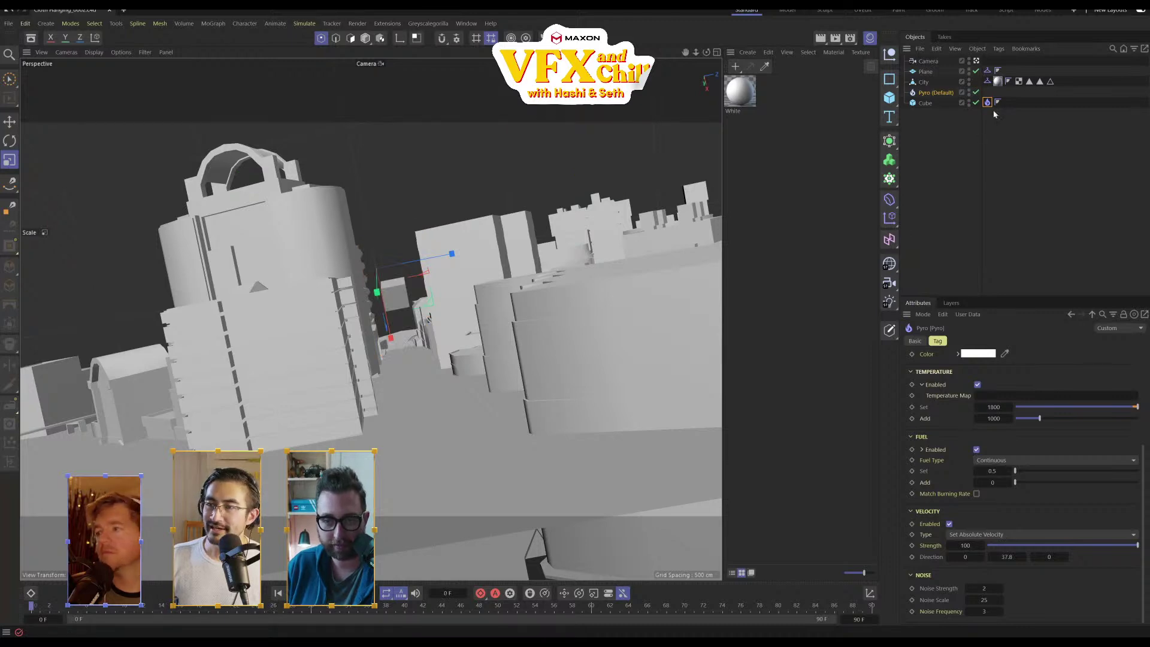
left_click_drag(989, 77, 988, 80)
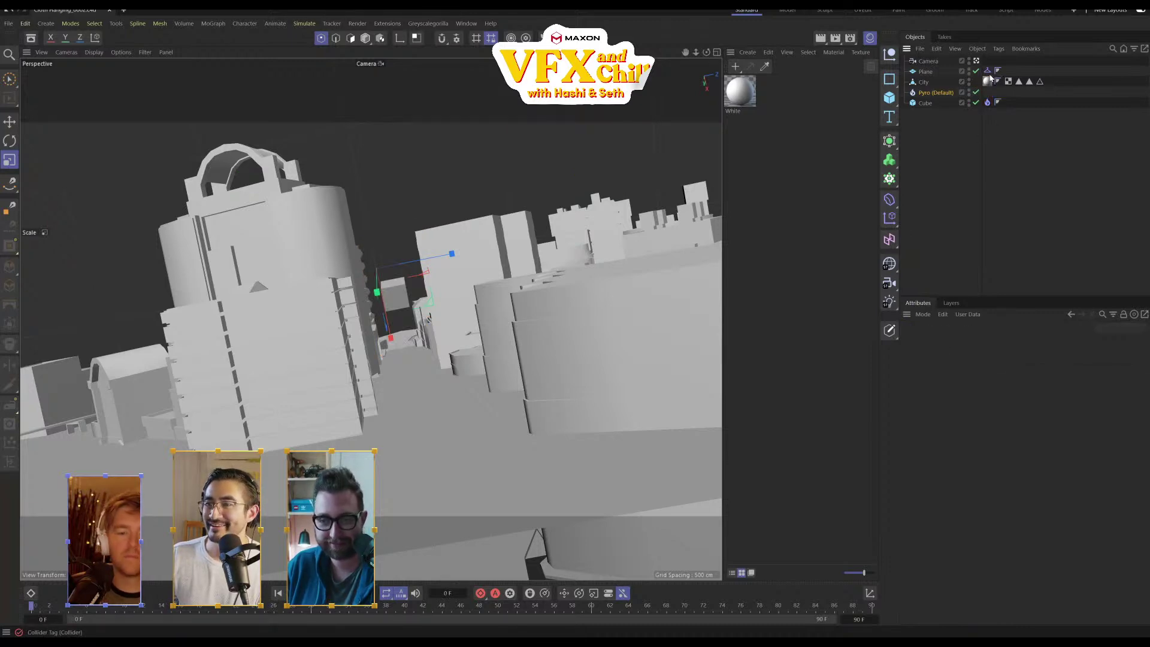
left_click(328, 593)
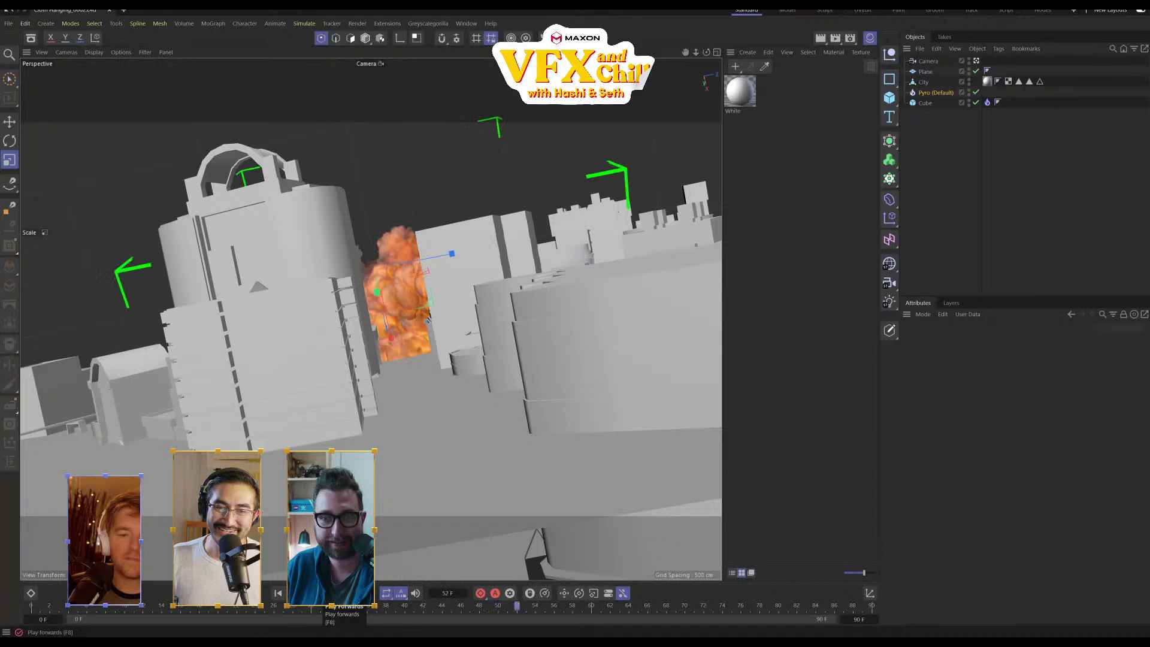
left_click(278, 593)
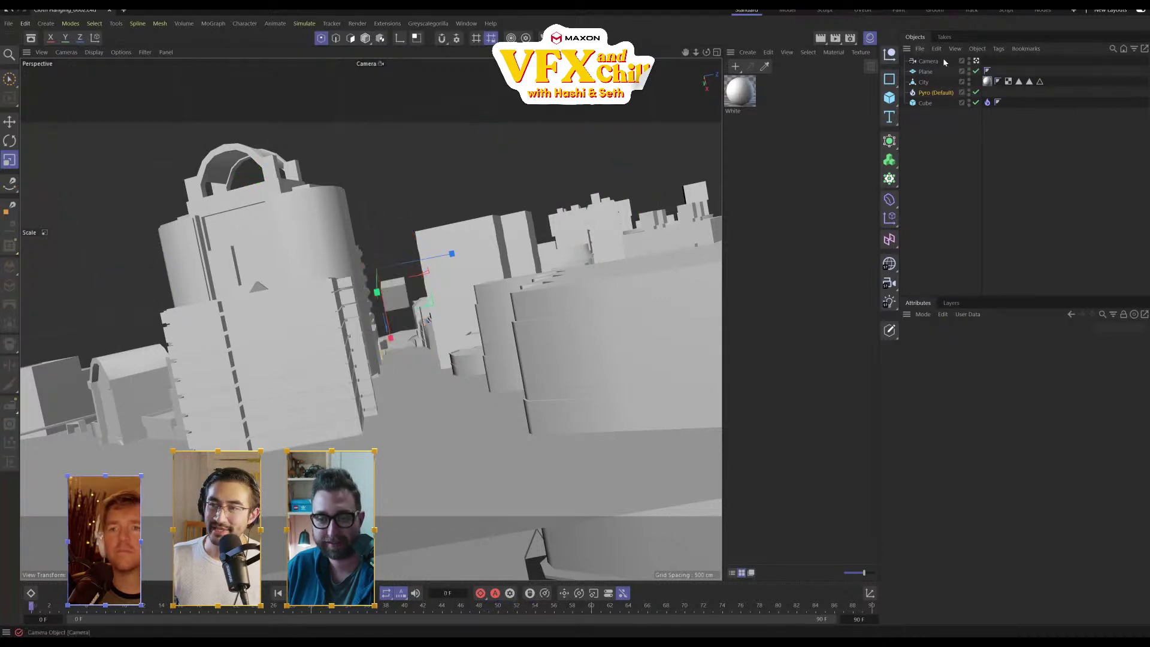
Add a Collider tag to the Plane and play the simulation to frame 59
right_click(938, 74)
mouse_move(1019, 225)
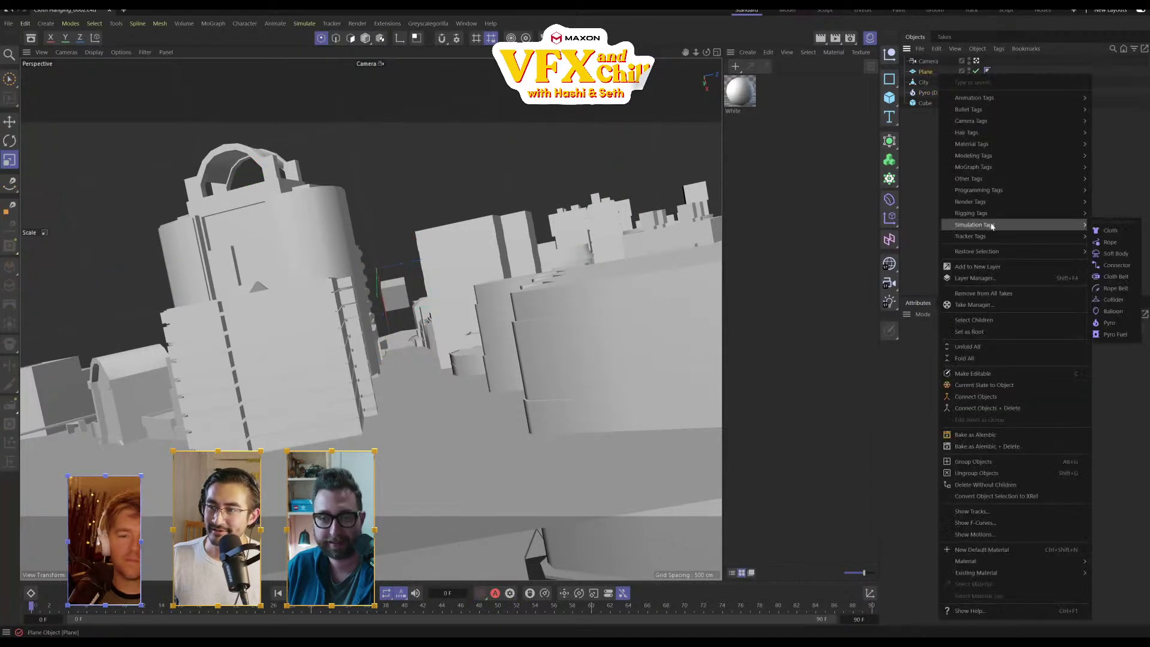
left_click(1114, 300)
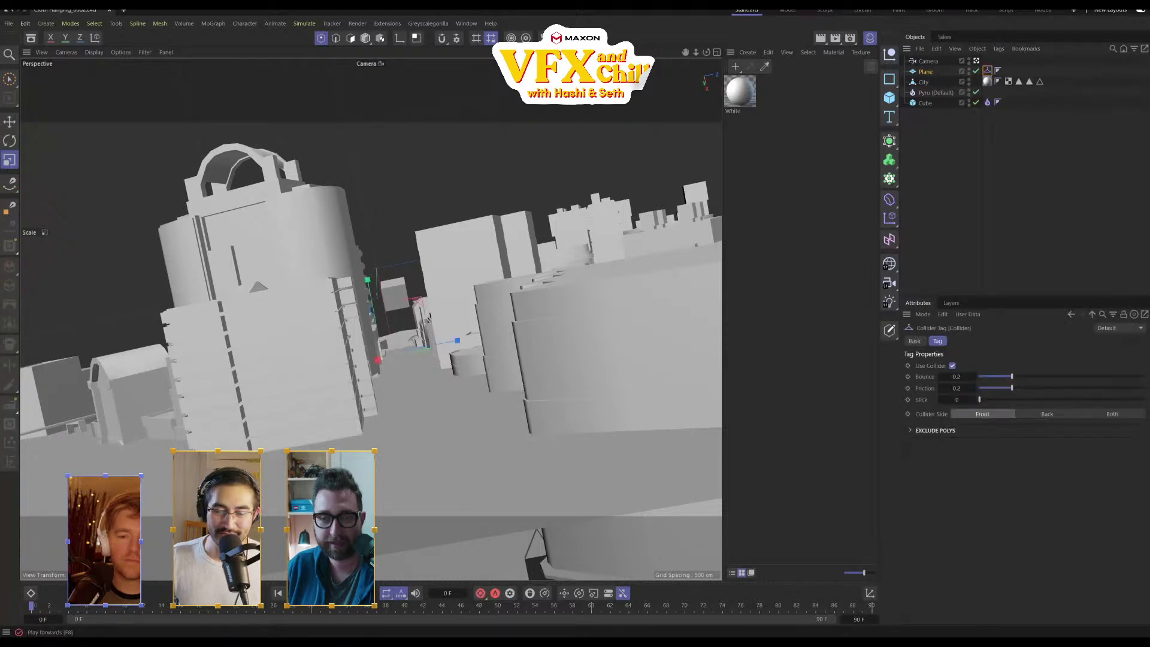
left_click(333, 593)
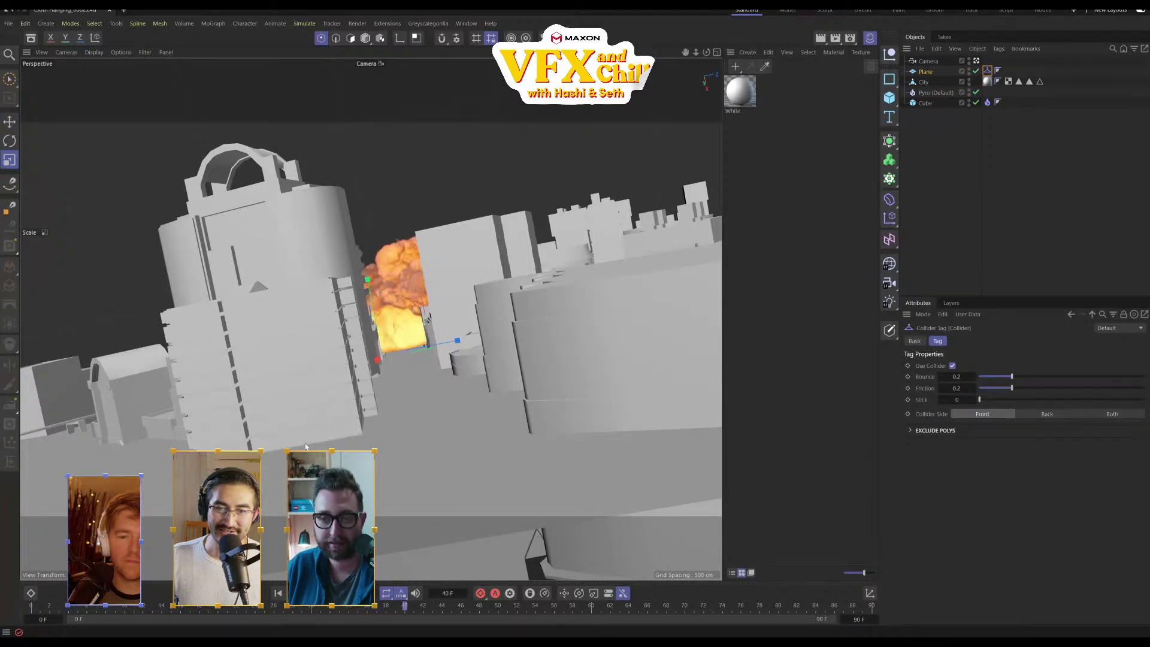
left_click_drag(372, 427, 441, 404, "alt")
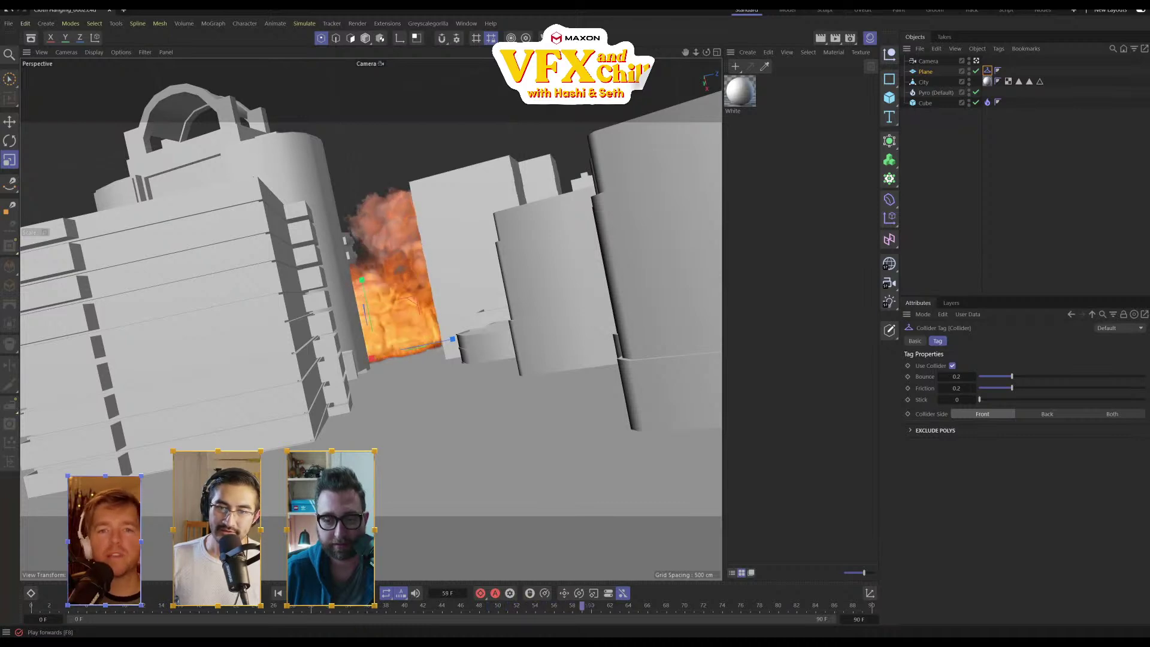
scroll(472, 328, "down", 3)
scroll(472, 327, "up", 5)
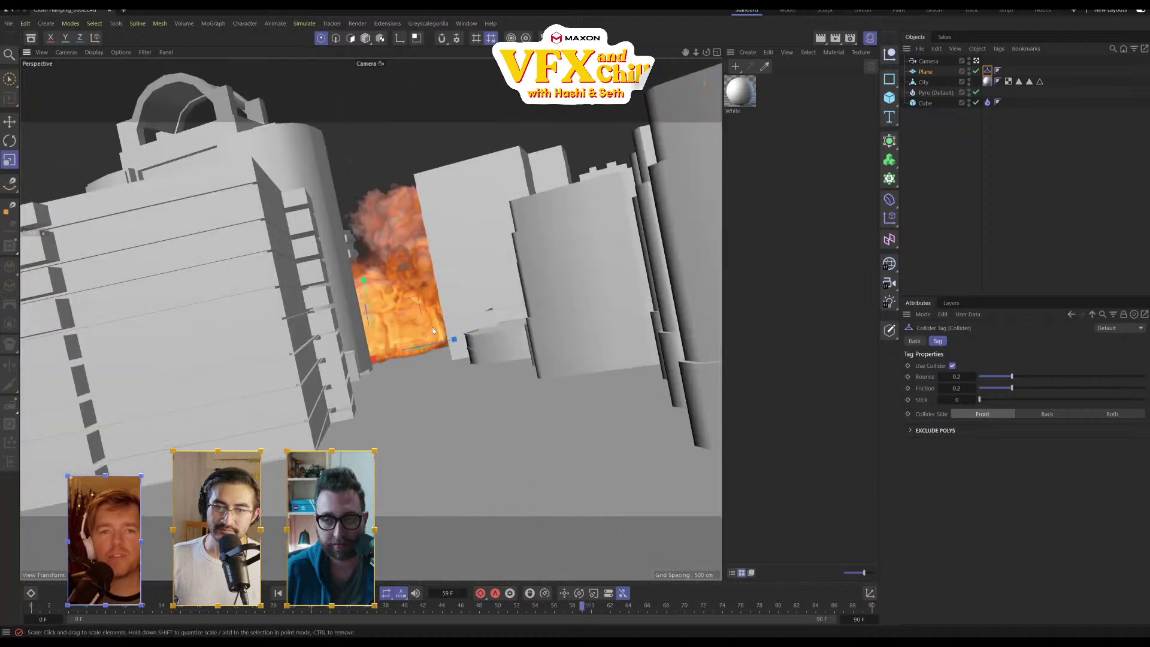
Turn the White material black by setting its color value (V) to 0%, and inspect the fire against the dark buildings
left_click(891, 98)
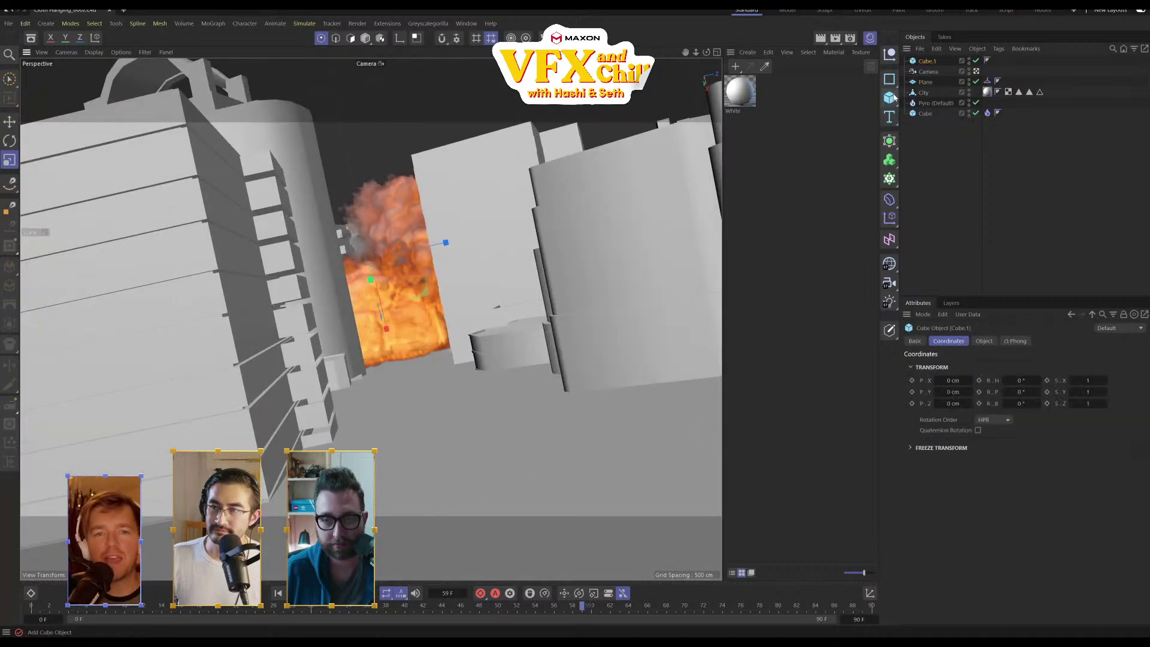
key("ctrl+z")
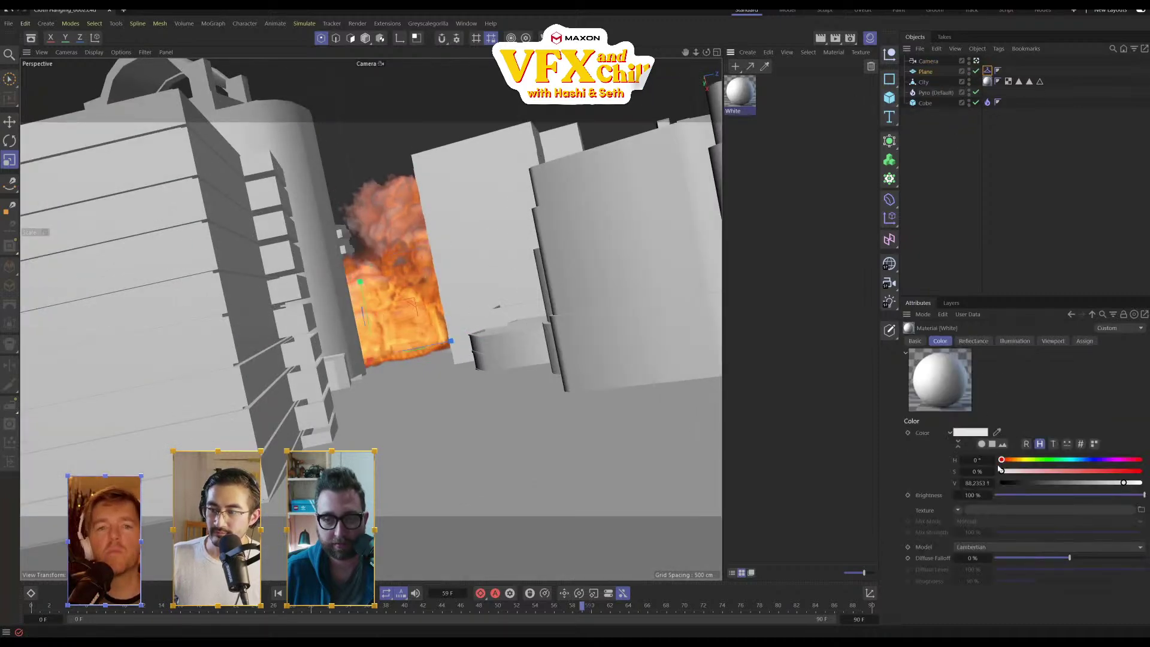
left_click(1002, 483)
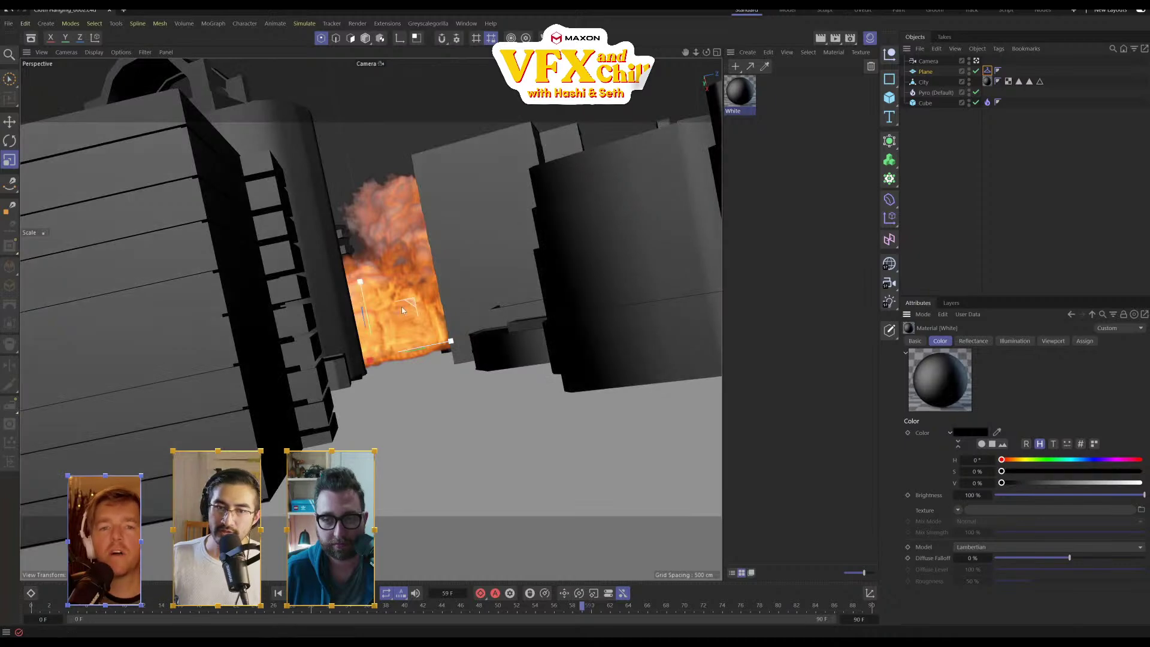
scroll(381, 304, "up", 5)
scroll(382, 304, "down", 8)
scroll(389, 304, "up", 3)
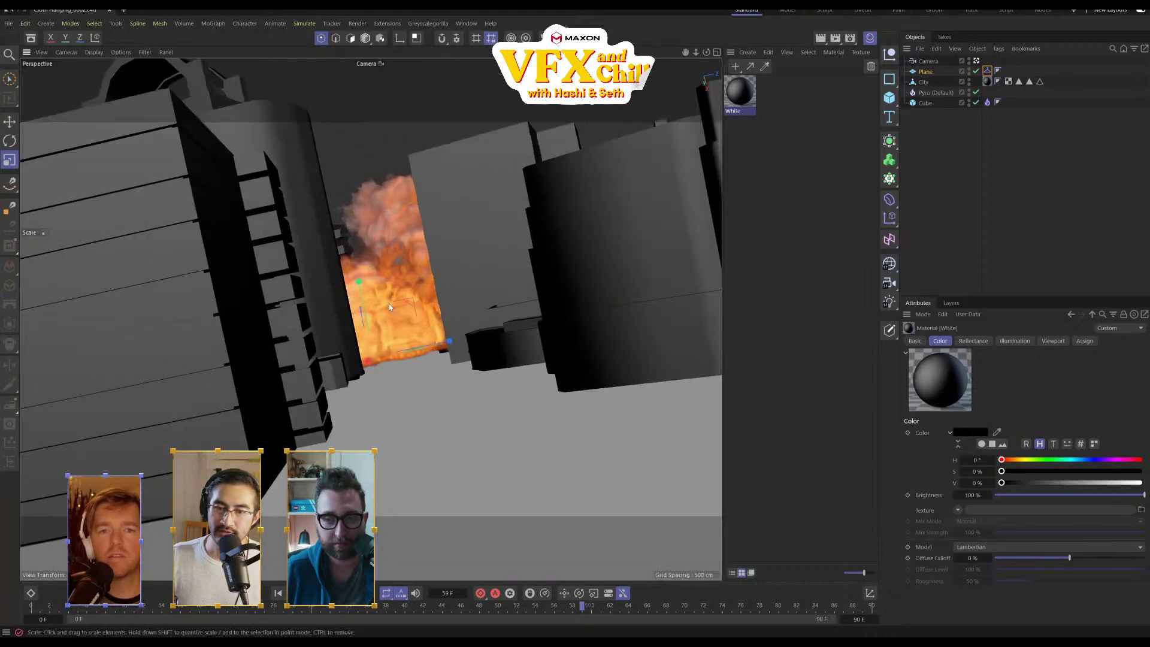
left_click_drag(389, 307, 578, 369, "alt")
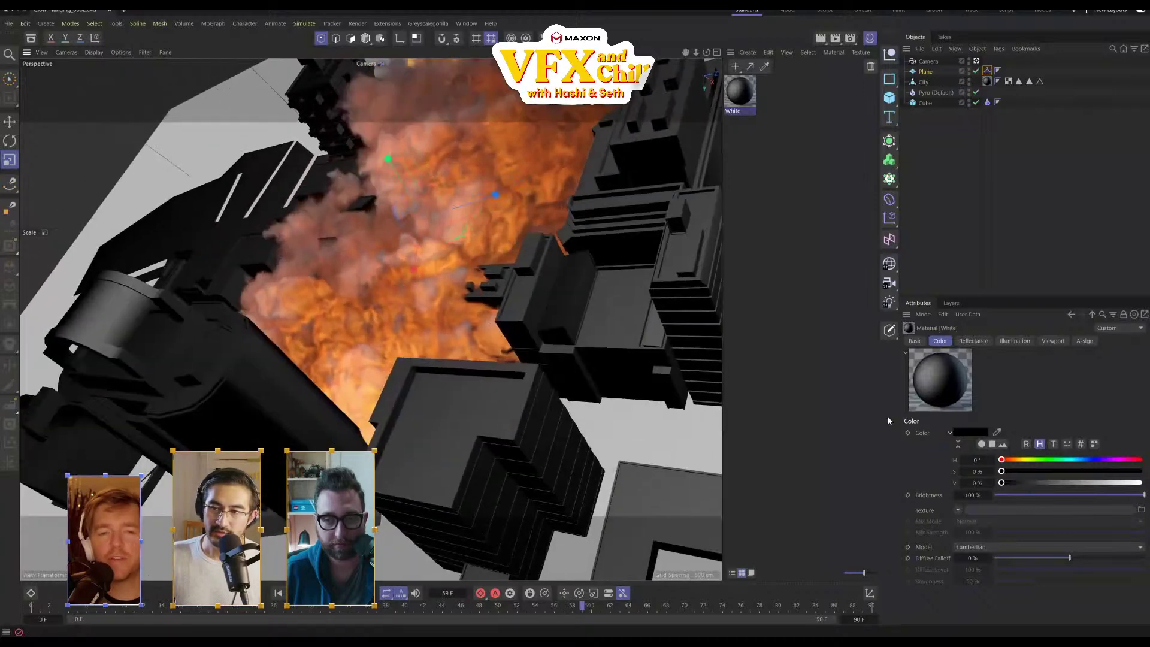
Rewind to frame 0, add a Collider tag to the City, and play the simulation to frame 54
left_click_drag(50, 610, 32, 608)
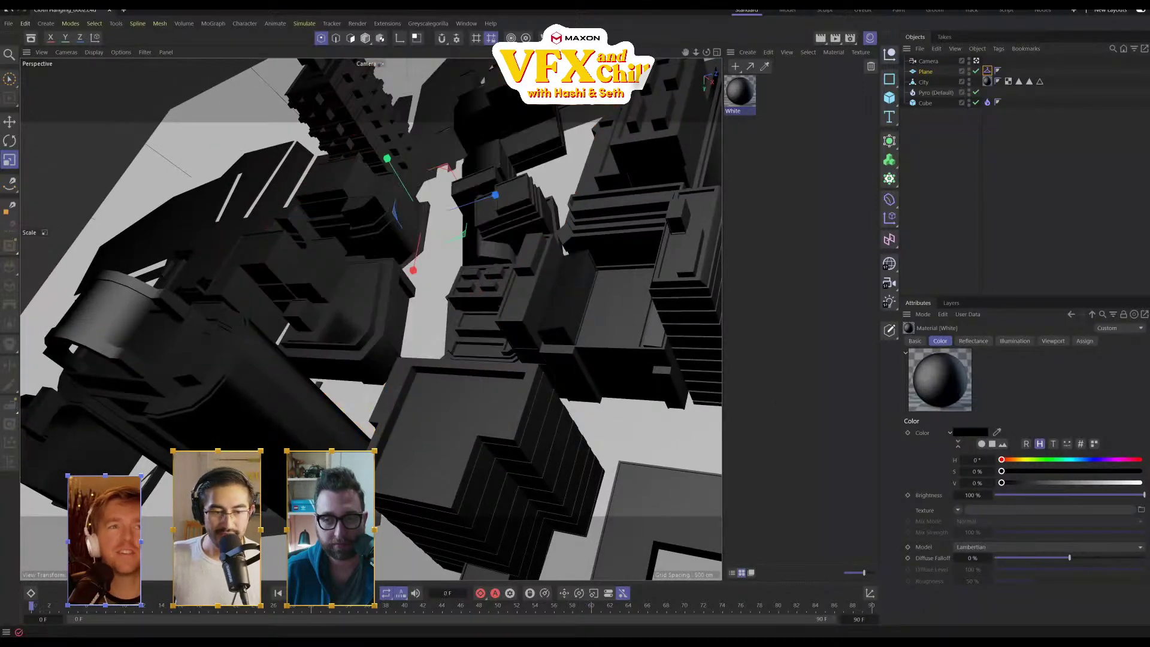
right_click(943, 84)
left_click(931, 84)
right_click(927, 83)
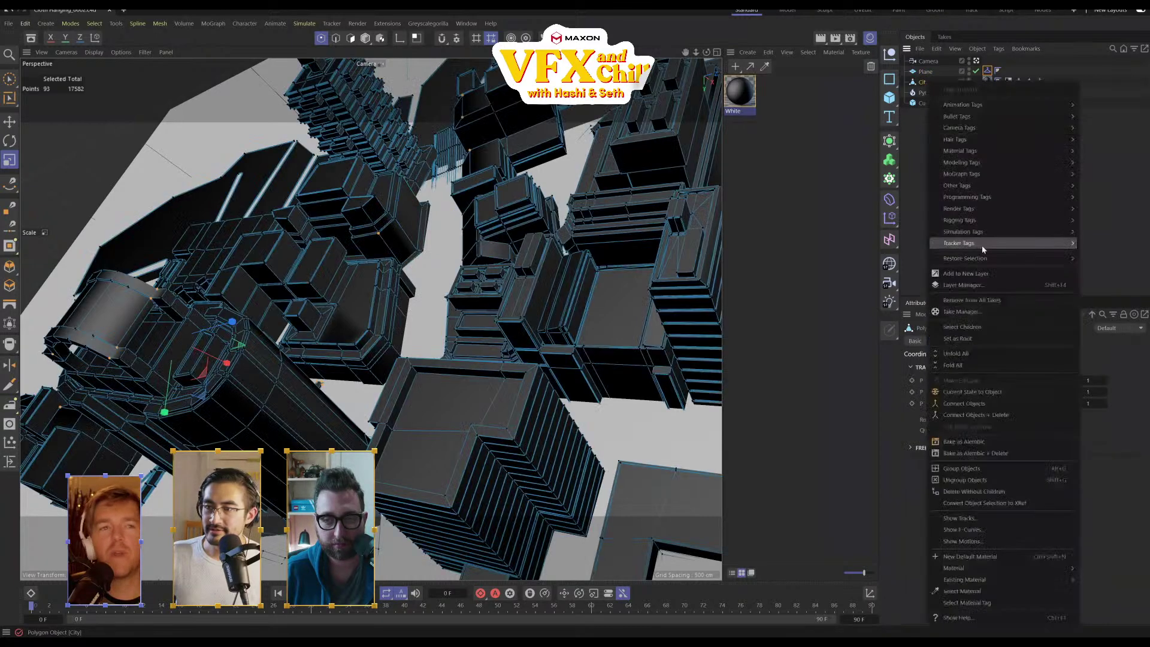
mouse_move(990, 232)
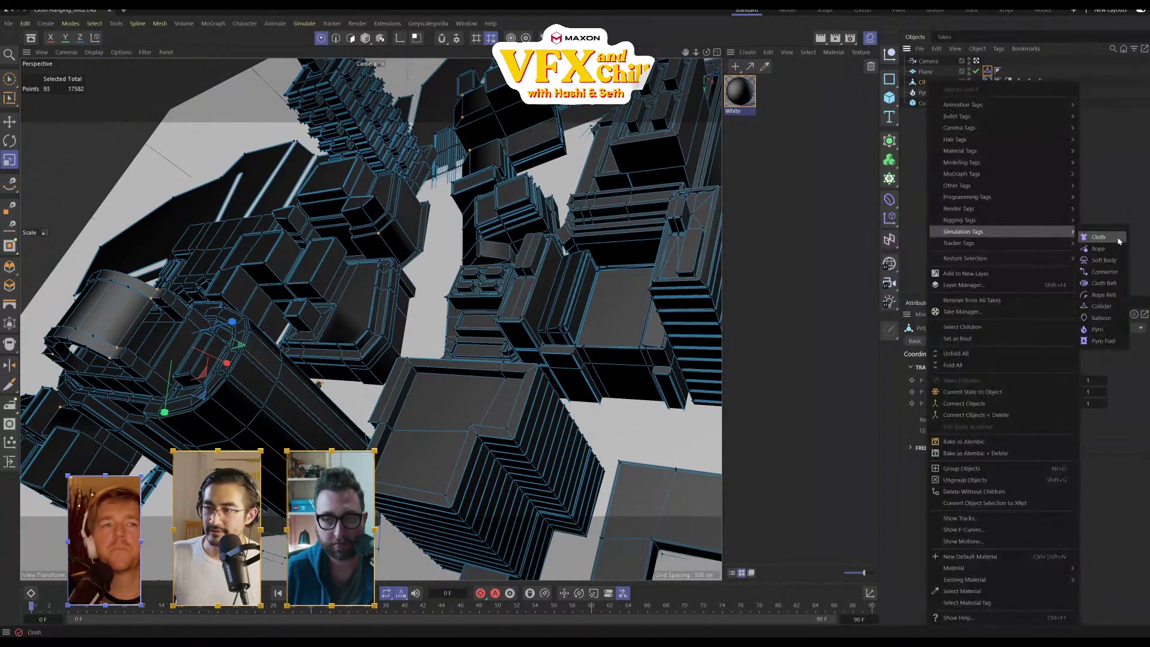
left_click(1102, 306)
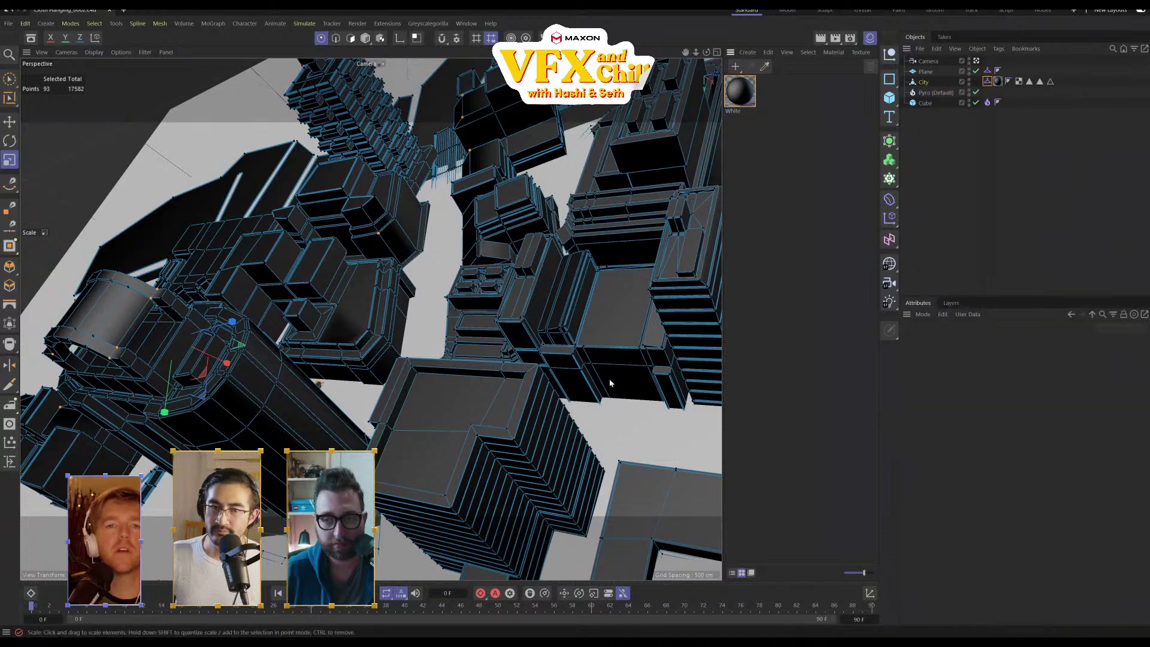
left_click(941, 164)
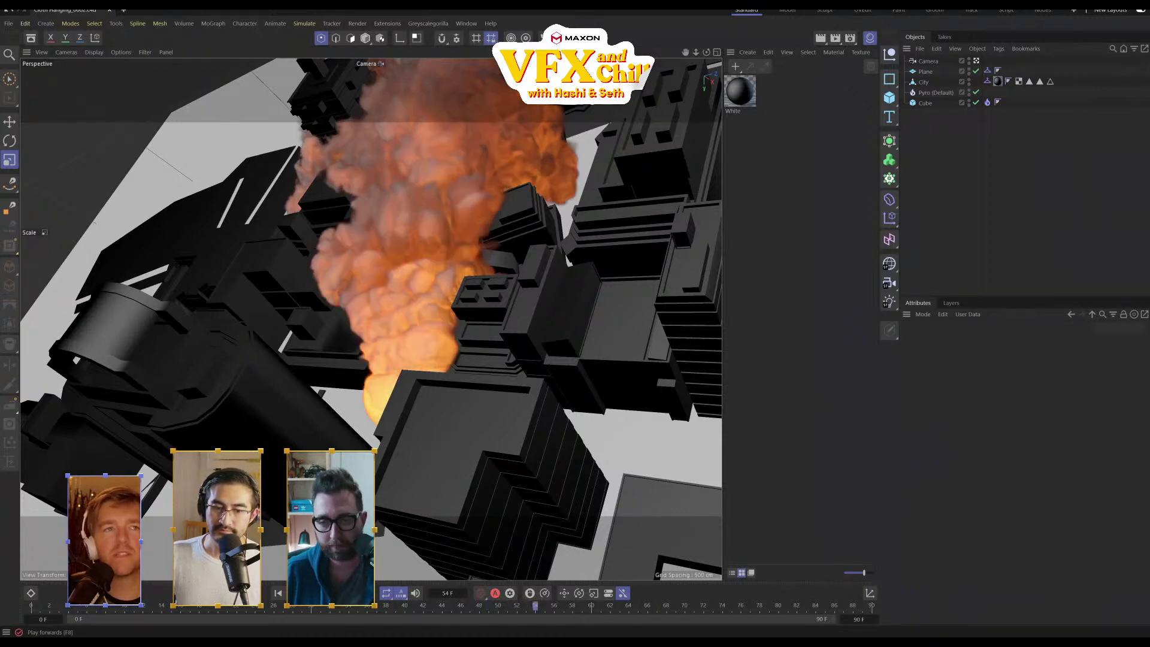
mouse_move(456, 336)
left_mouse_down("alt")
mouse_move(515, 353)
mouse_move(604, 326)
mouse_move(540, 288)
mouse_move(385, 413)
mouse_move(415, 413)
mouse_move(507, 460)
left_mouse_up("alt")
scroll(510, 414, "up", 3)
left_click_drag(511, 361, 383, 419, "alt")
left_click_drag(394, 495, 517, 545, "alt")
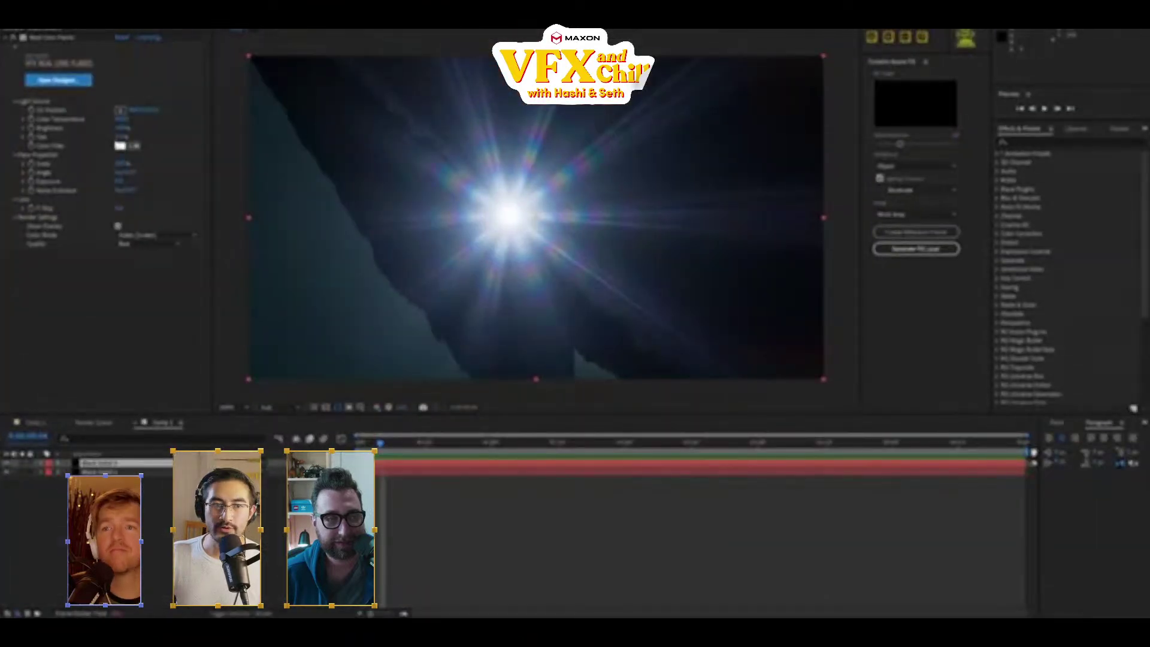
Switch to After Effects and replace the Real Lens Flares effect on Black Solid 2 in Comp 2 with Fractal Noise
left_click(60, 38)
key("Delete")
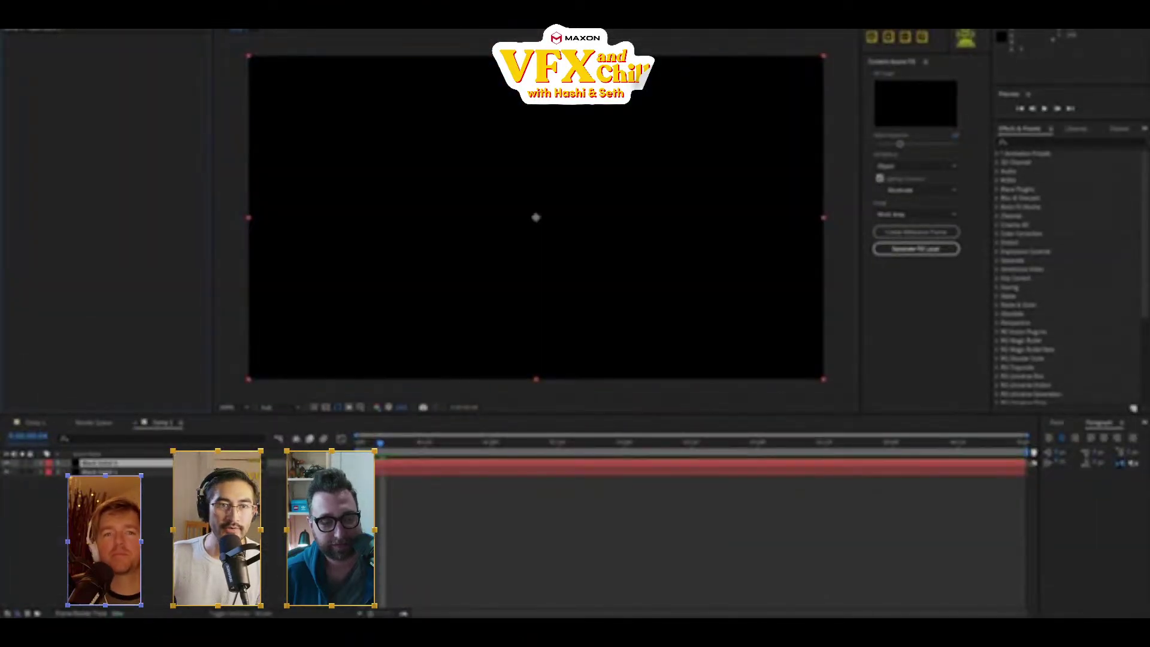
left_click(75, 3)
mouse_move(90, 16)
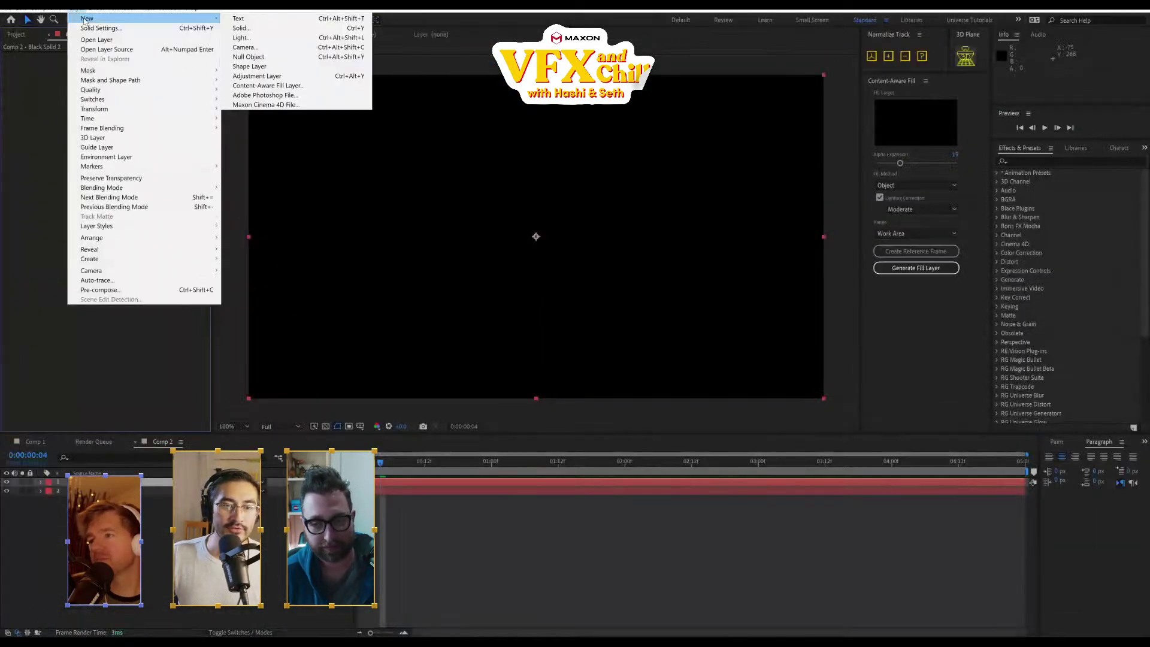
left_click(246, 26)
left_click(700, 321)
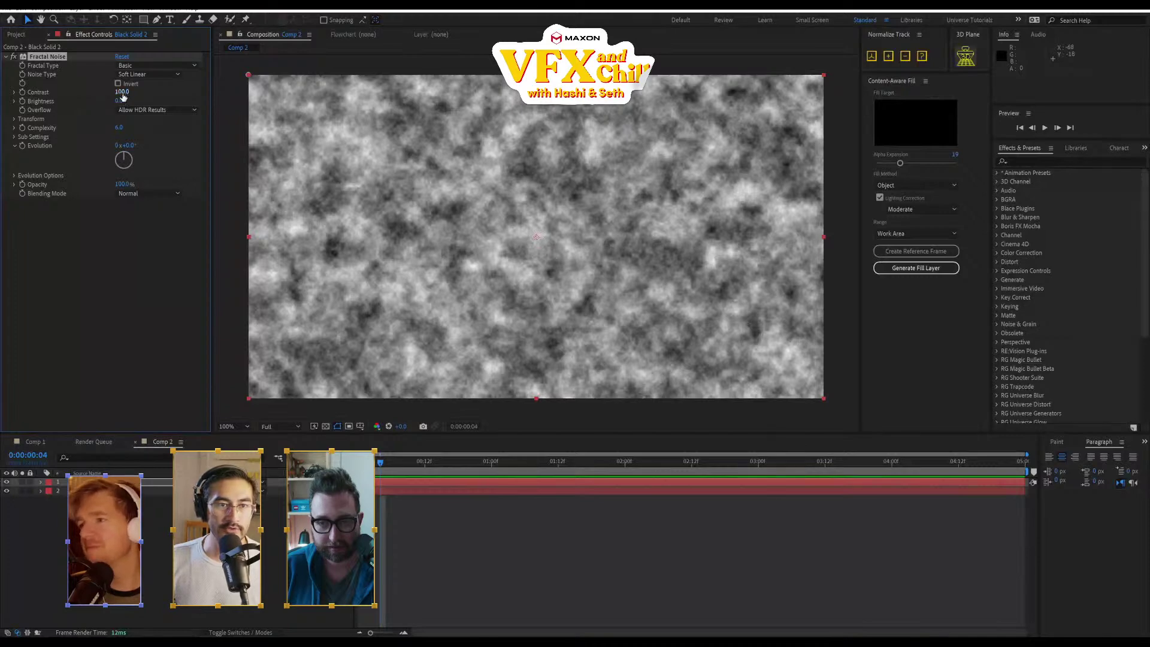
Set the Fractal Noise contrast to 89 and its Fractal Type to Dynamic after trying Dynamic Twist
left_click_drag(122, 92, 162, 91)
left_click(152, 271)
left_click(151, 74)
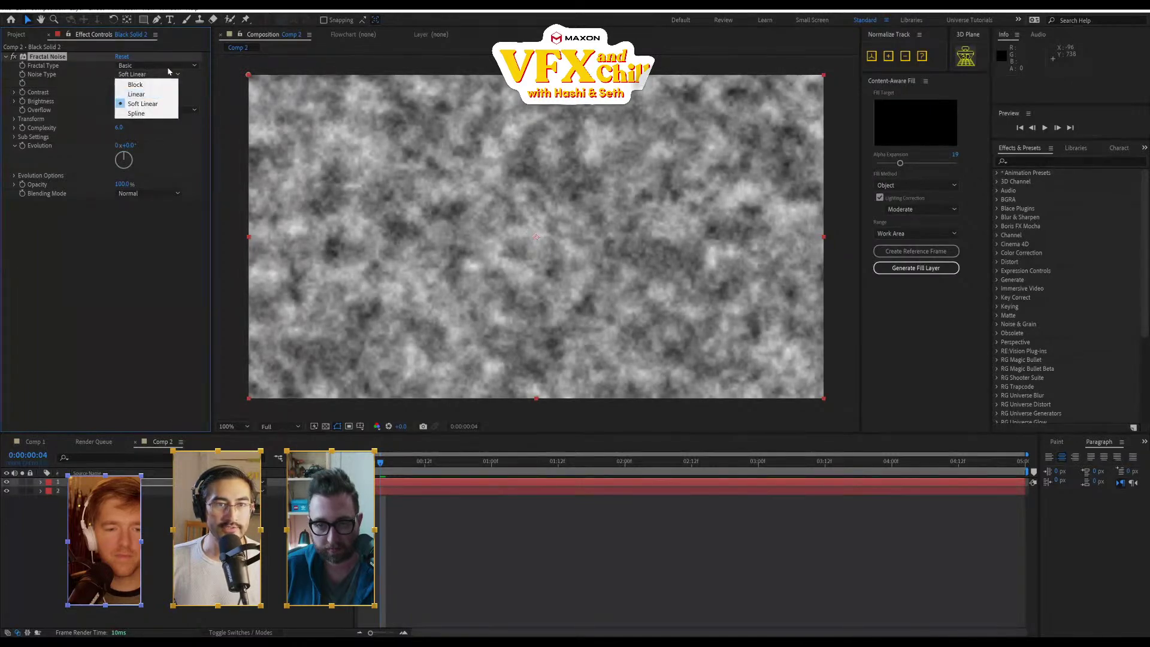
left_click(169, 66)
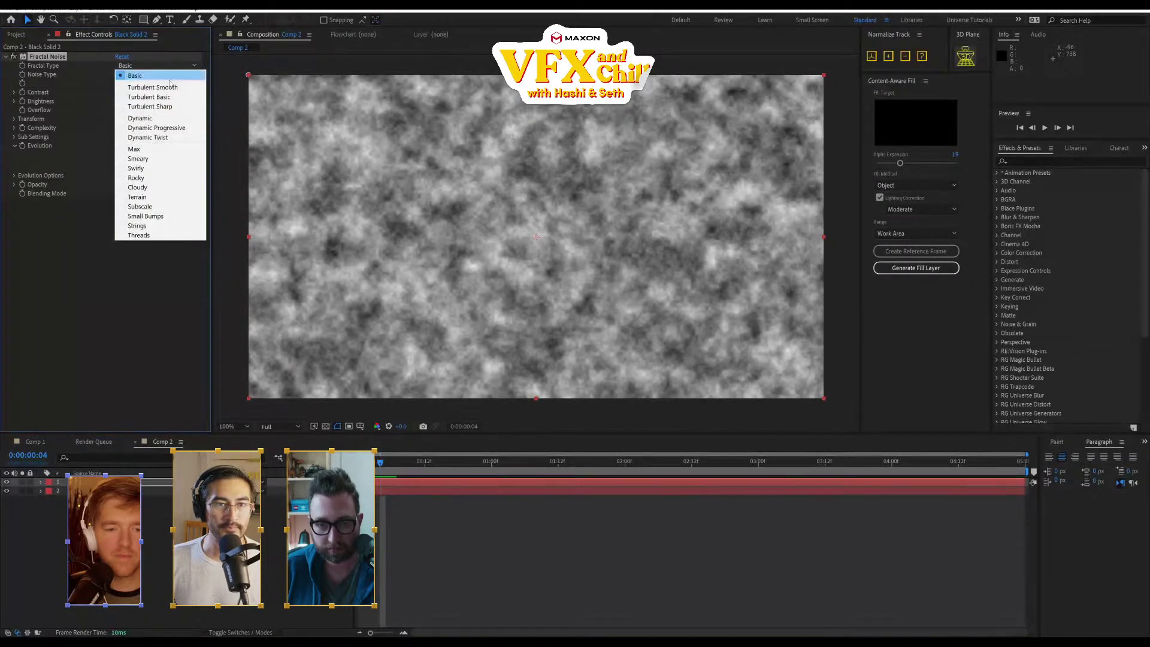
left_click(174, 137)
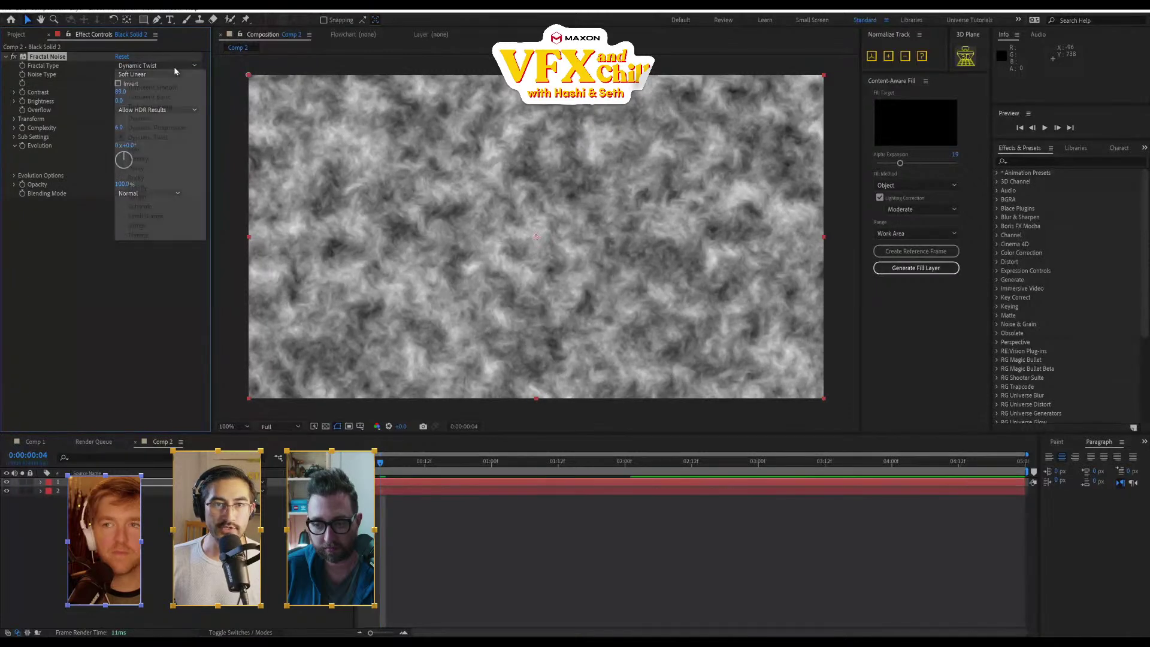
left_click(173, 66)
left_click(153, 118)
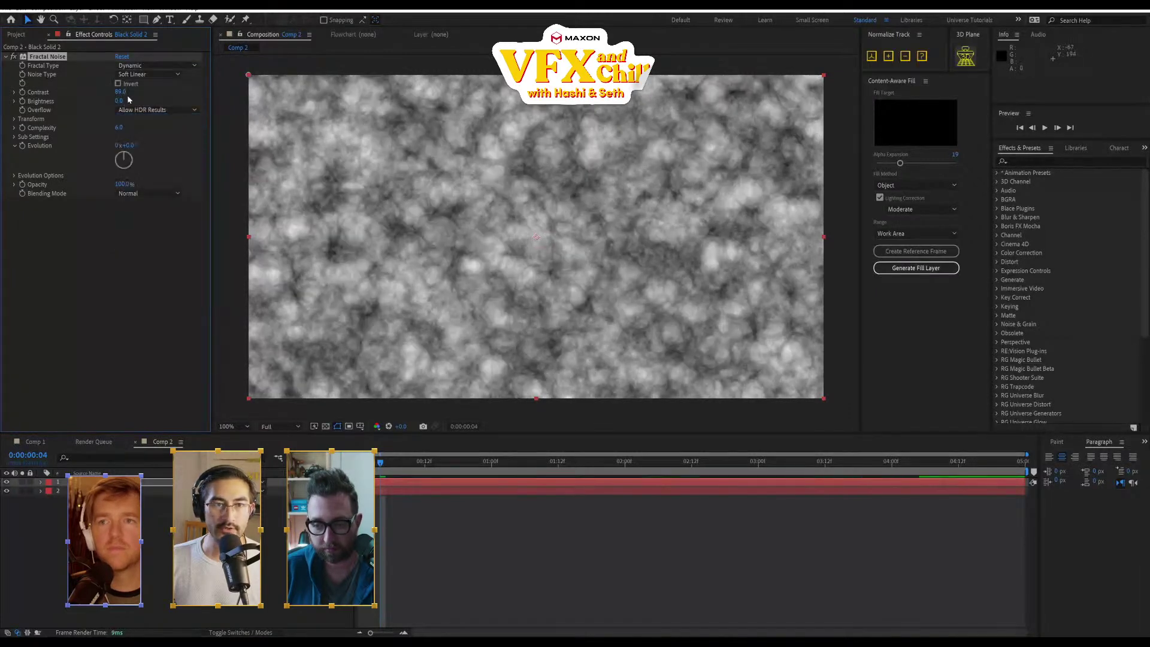
Set the Fractal Noise transform scale to 198 and raise its contrast to 131
left_click(15, 120)
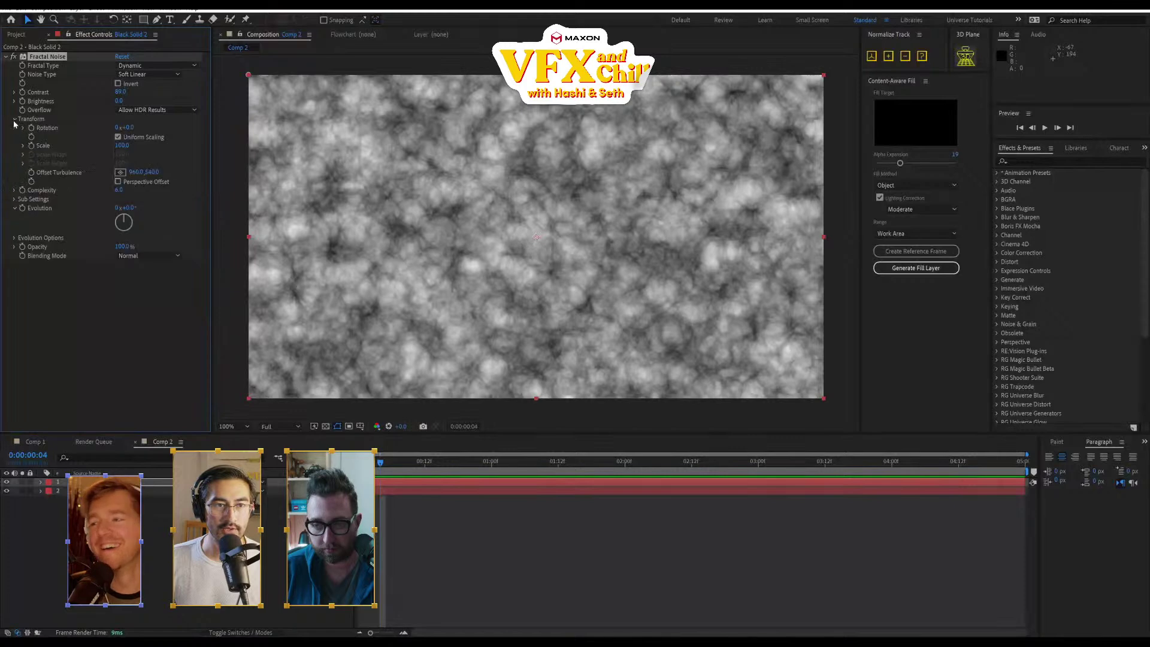
left_click_drag(123, 148, 182, 153)
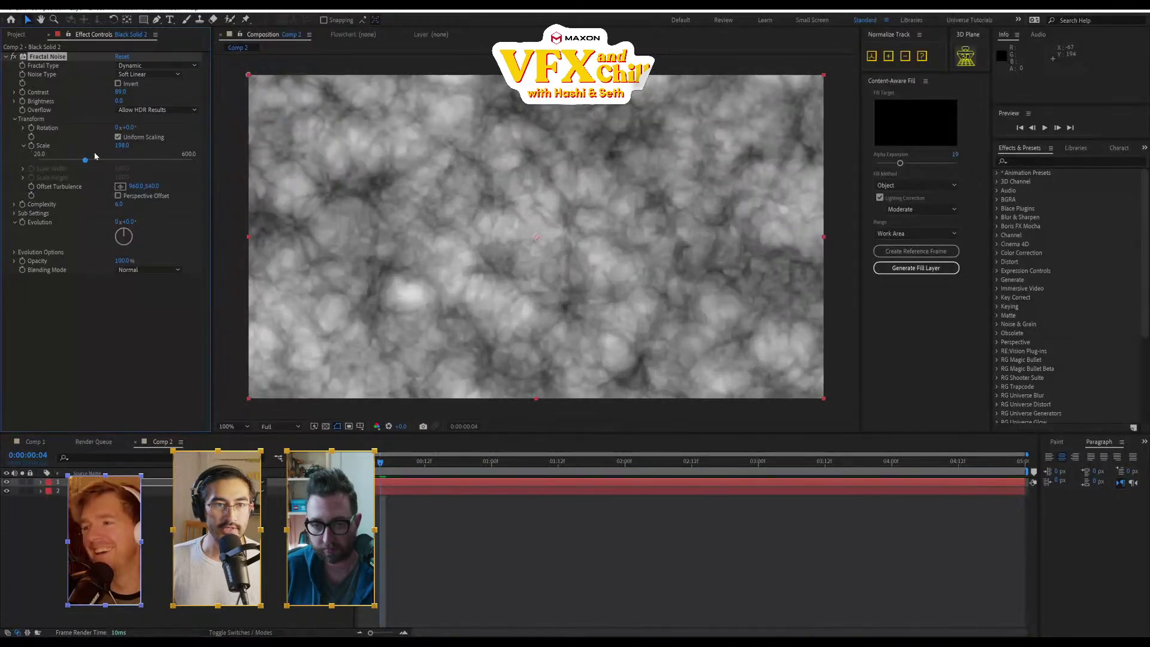
left_click_drag(118, 95, 144, 95)
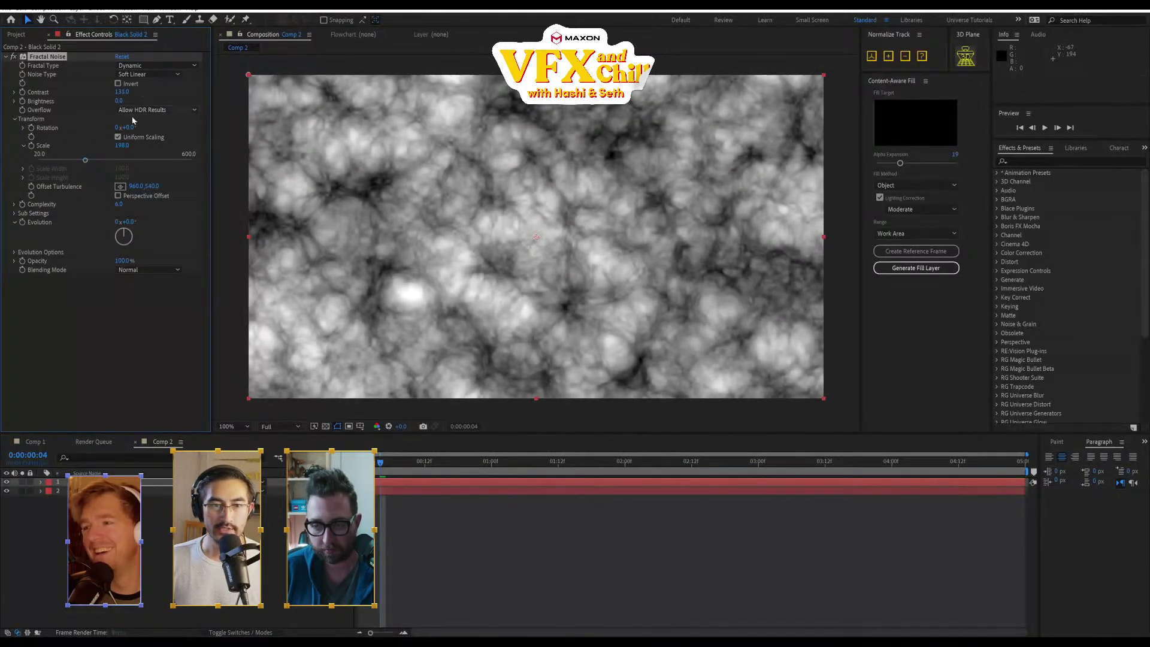
Apply the CC Toner color correction effect to Black Solid 2 beneath the Fractal Noise effect
right_click(75, 204)
mouse_move(162, 337)
mouse_move(158, 316)
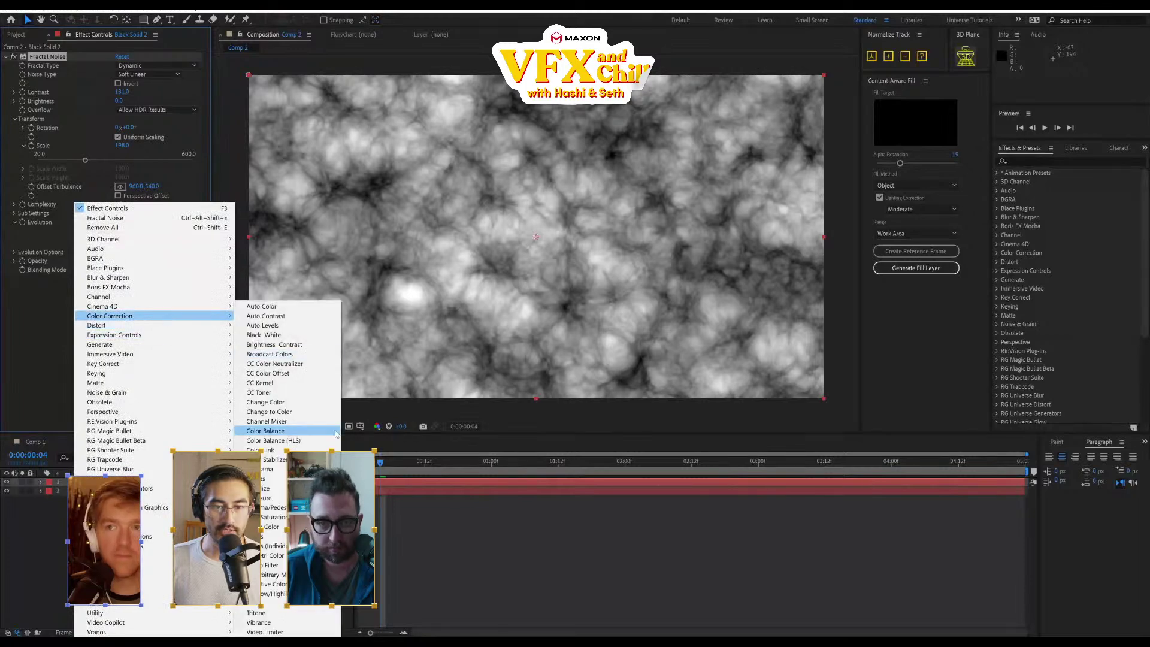
left_click(334, 394)
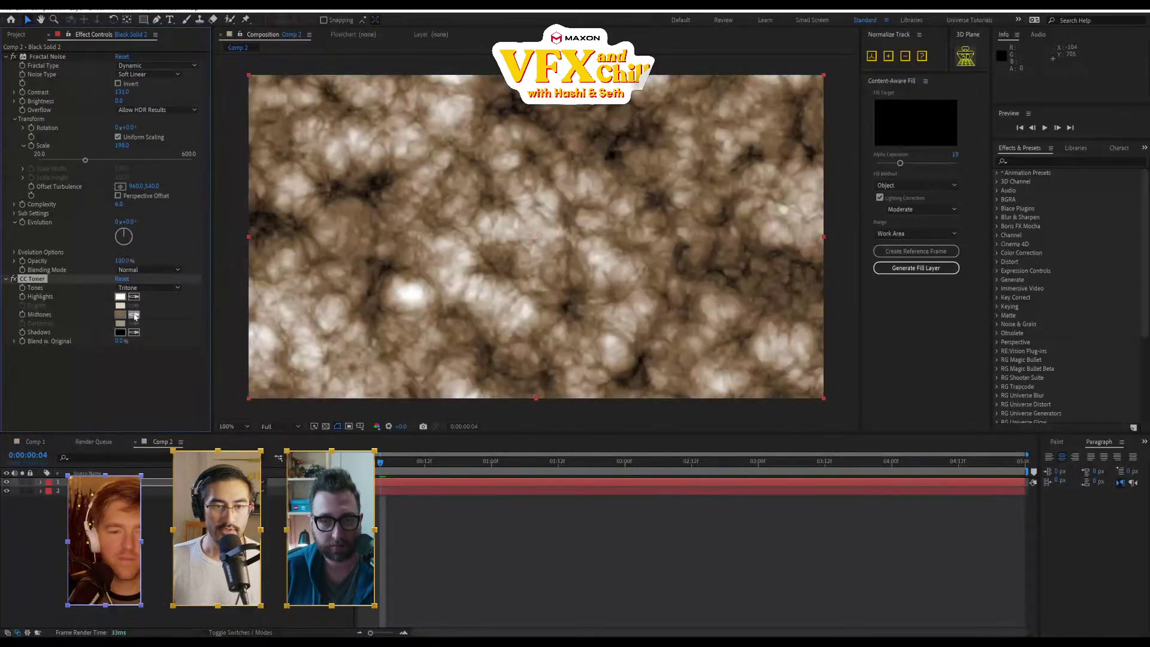
Set CC Toner's Tones to Pentone and check the Darktones color, keeping it a dark olive brown
left_click(159, 288)
left_click(143, 317)
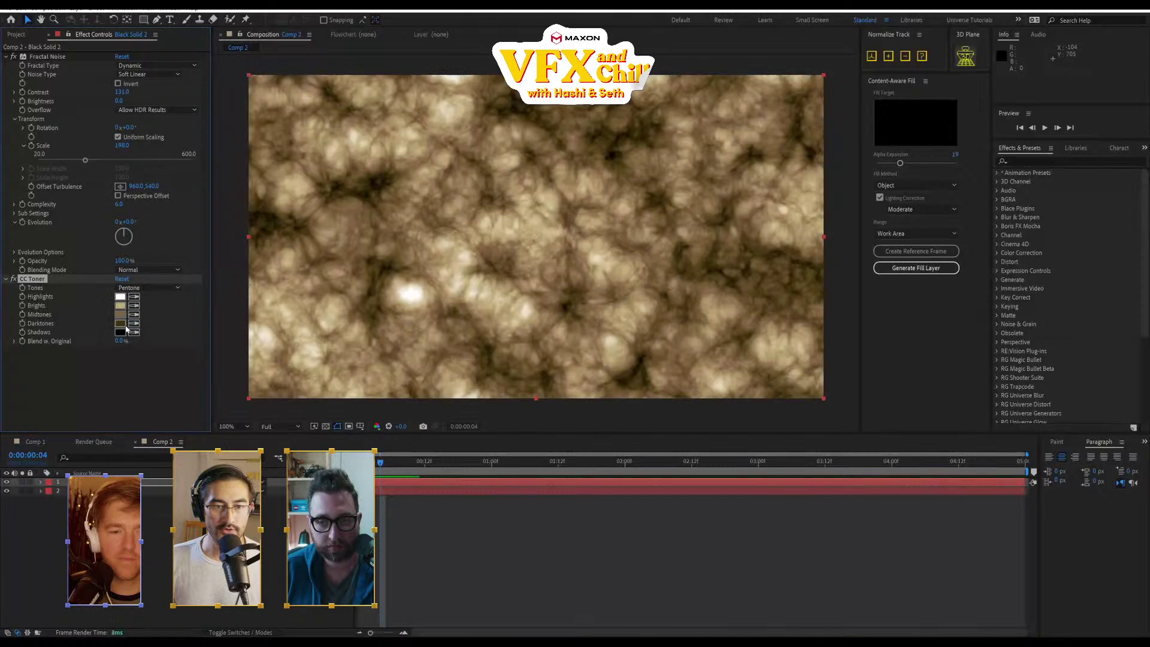
left_click(121, 325)
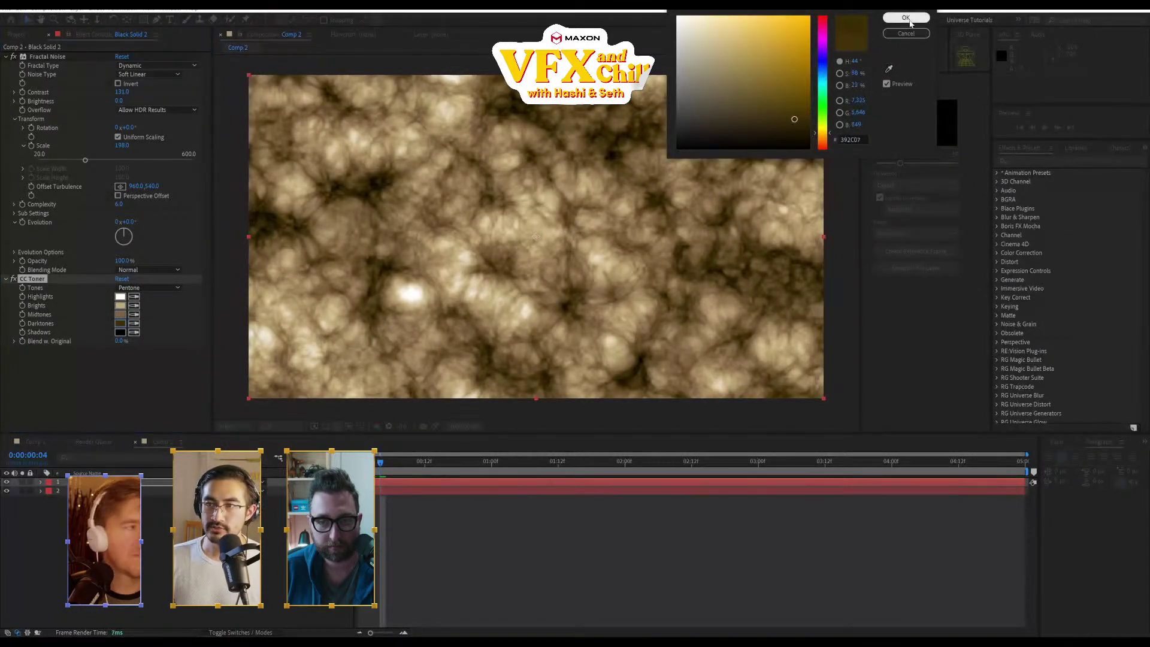
left_click(906, 18)
Change the CC Toner Midtones color to a vivid, saturated orange-red
left_click(121, 315)
left_click(782, 81)
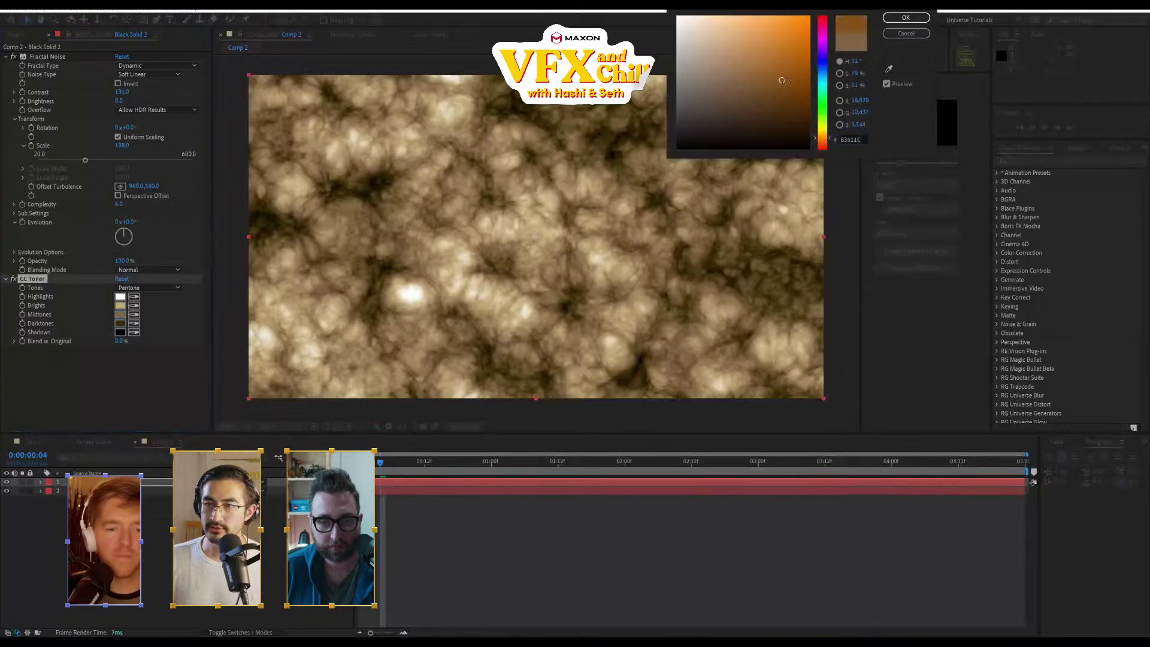
left_click_drag(783, 81, 810, 40)
left_click_drag(824, 137, 826, 145)
left_click(906, 17)
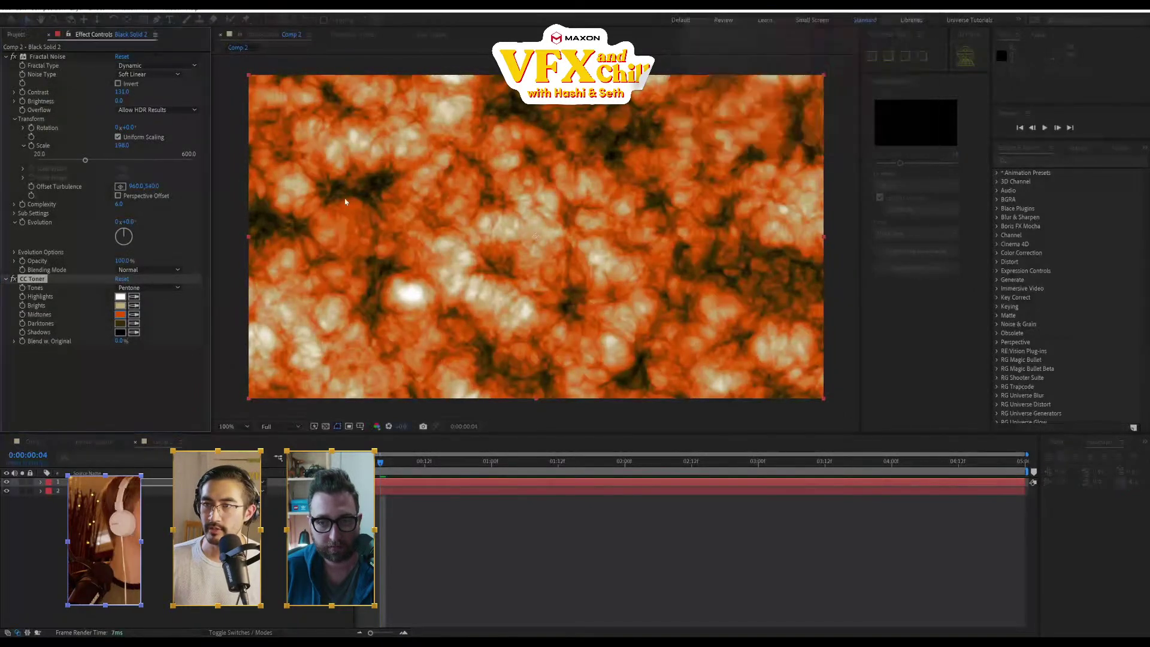
Set the CC Toner Brights color to yellow DBD600 and move the current time to 0:00:01:00
left_click(123, 307)
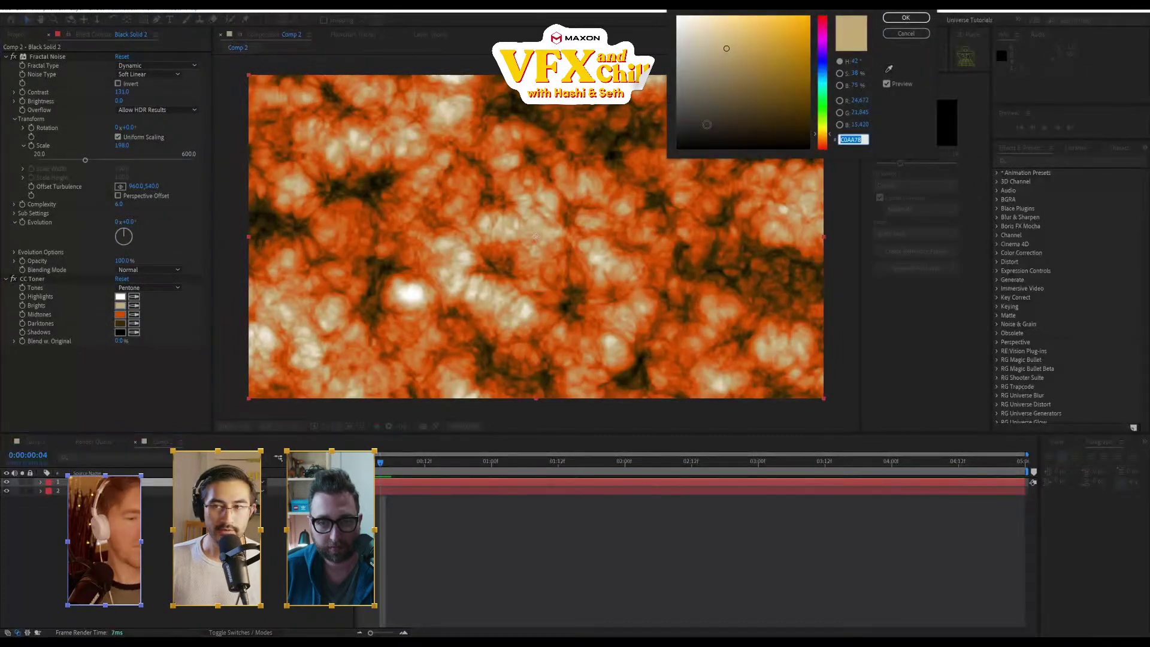
left_click_drag(824, 133, 831, 128)
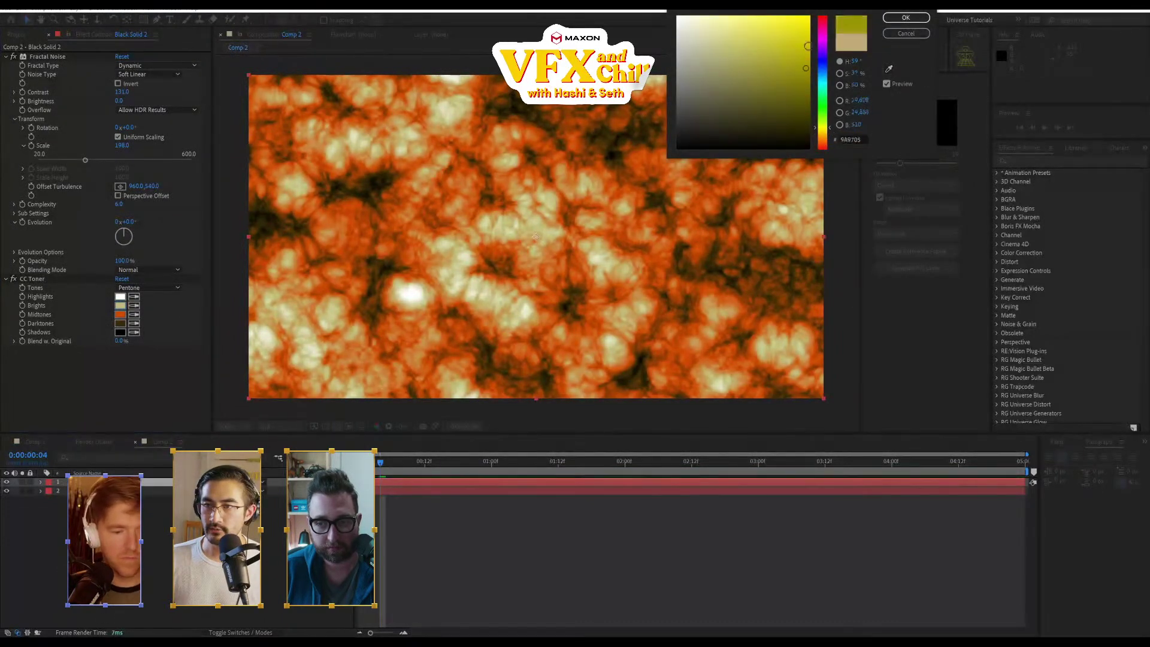
left_click_drag(808, 46, 812, 22)
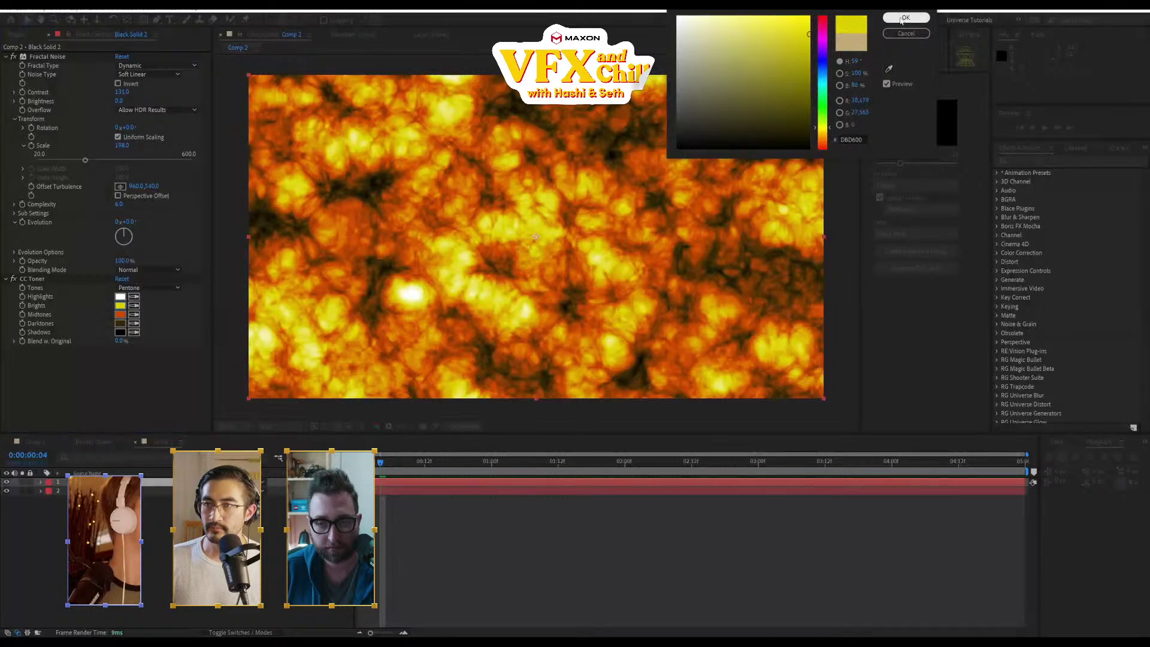
left_click(906, 17)
left_click(490, 461)
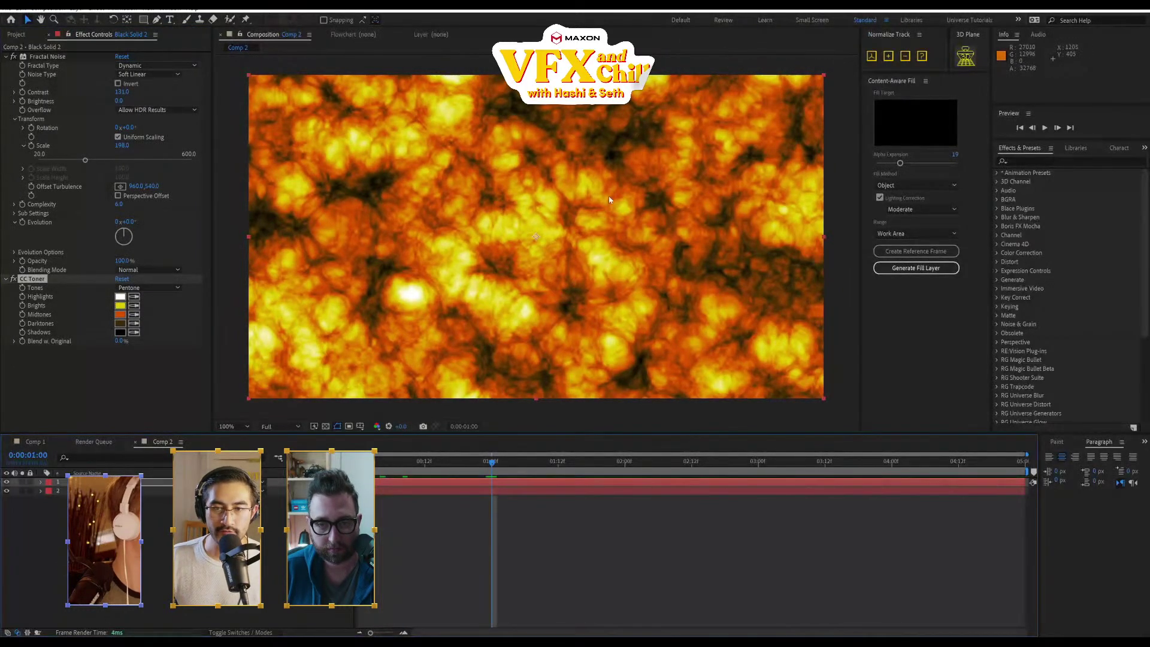
Search the effects for "cc" and apply CC Ball Action to Black Solid 2 beneath CC Toner
left_click(124, 375)
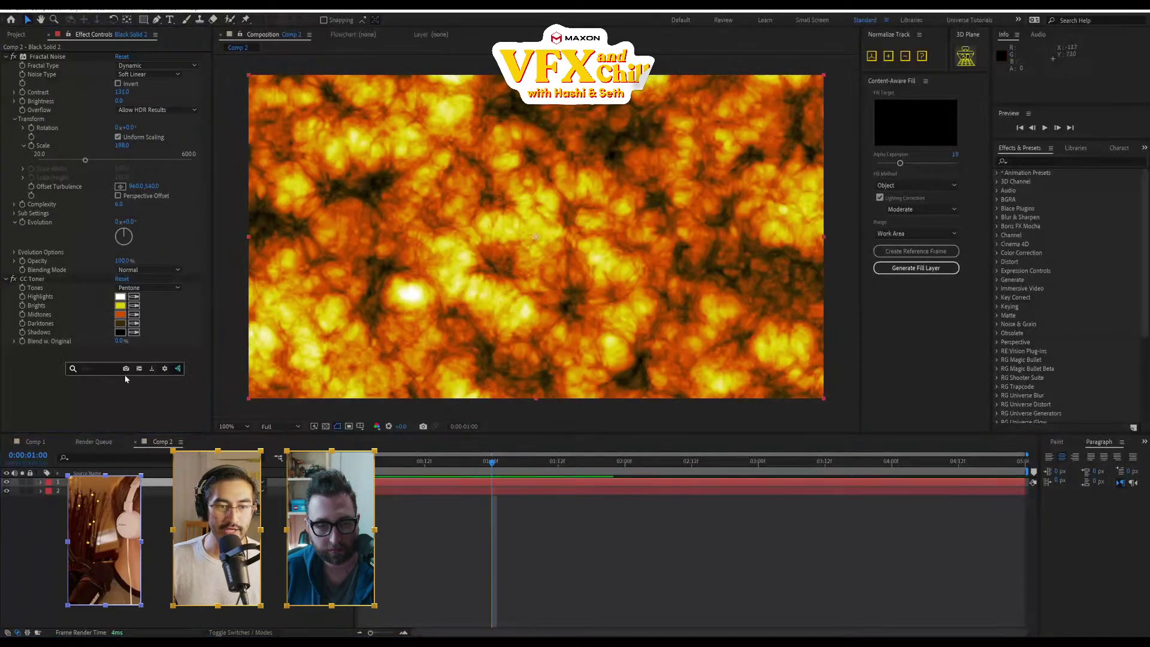
type("cc")
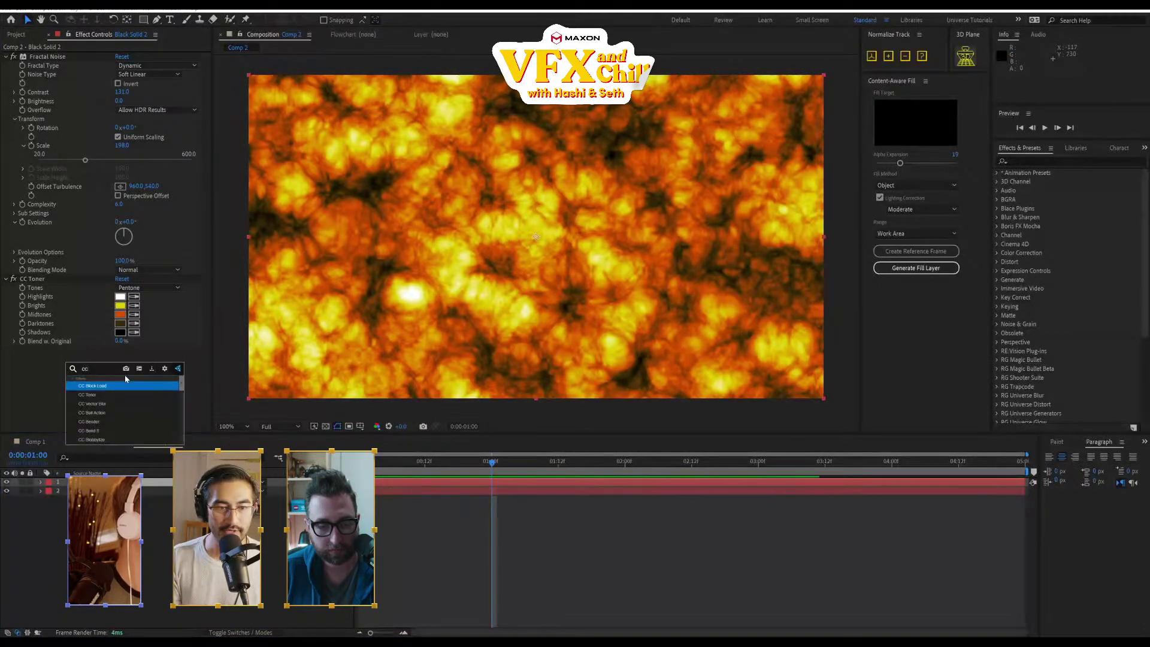
key("Down")
key("Down")
key("Down")
key("Return")
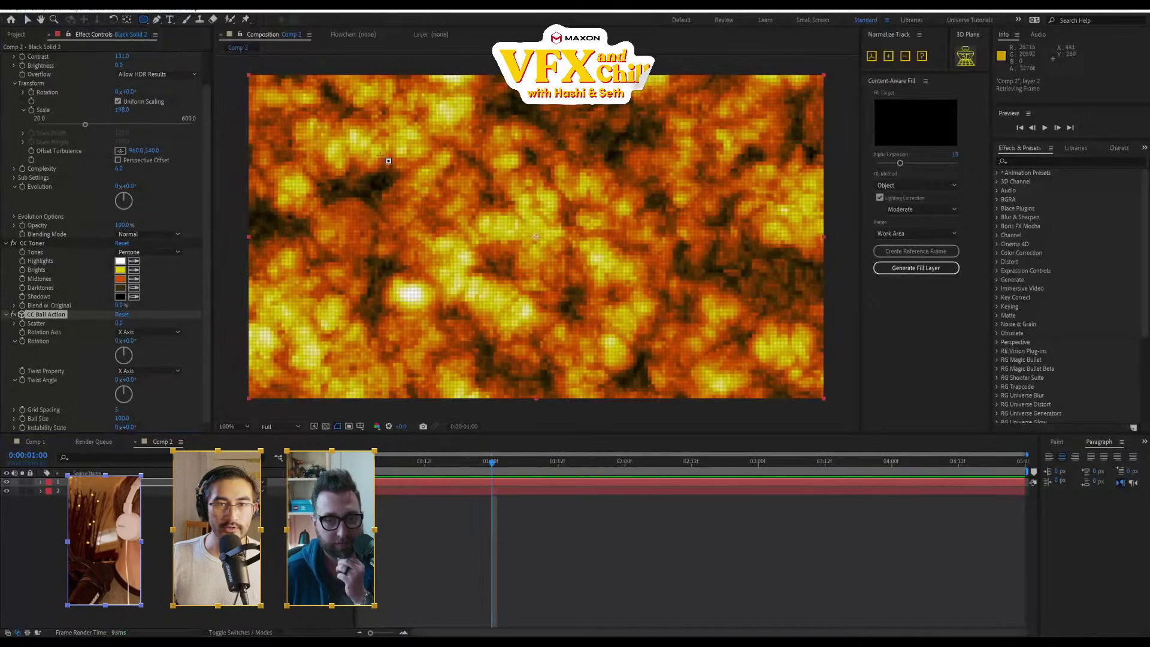
Draw a wide elliptical mask on Black Solid 2, hide the layer below it, and greatly enlarge CC Ball Action's ball size
left_click_drag(289, 130, 778, 308)
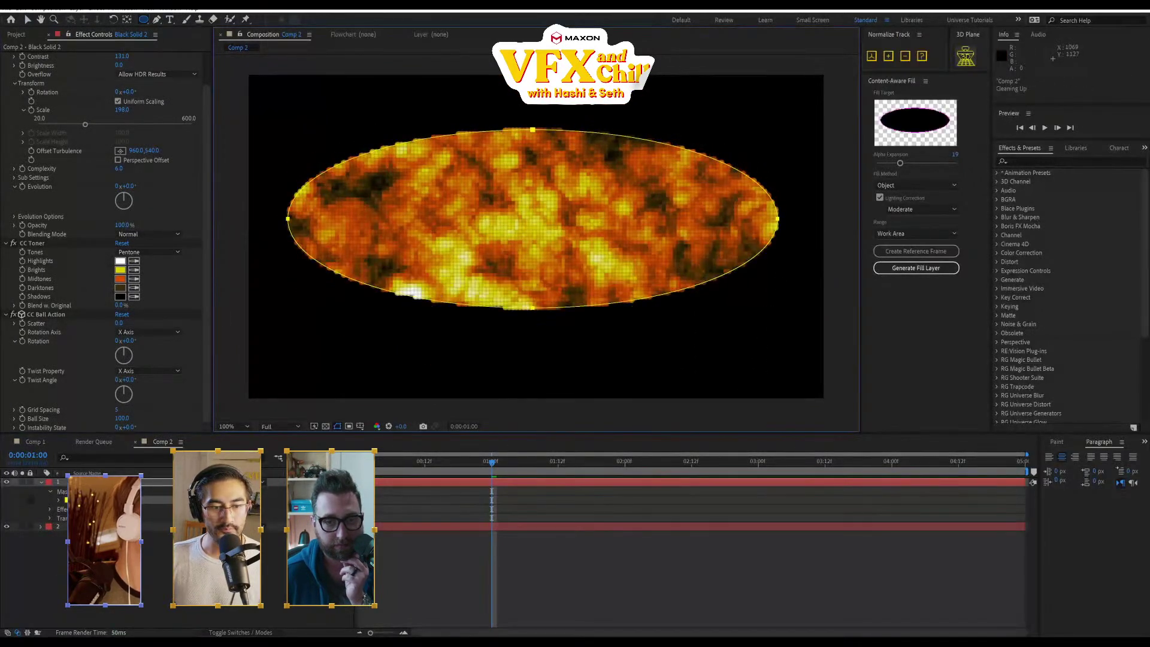
left_click(8, 527)
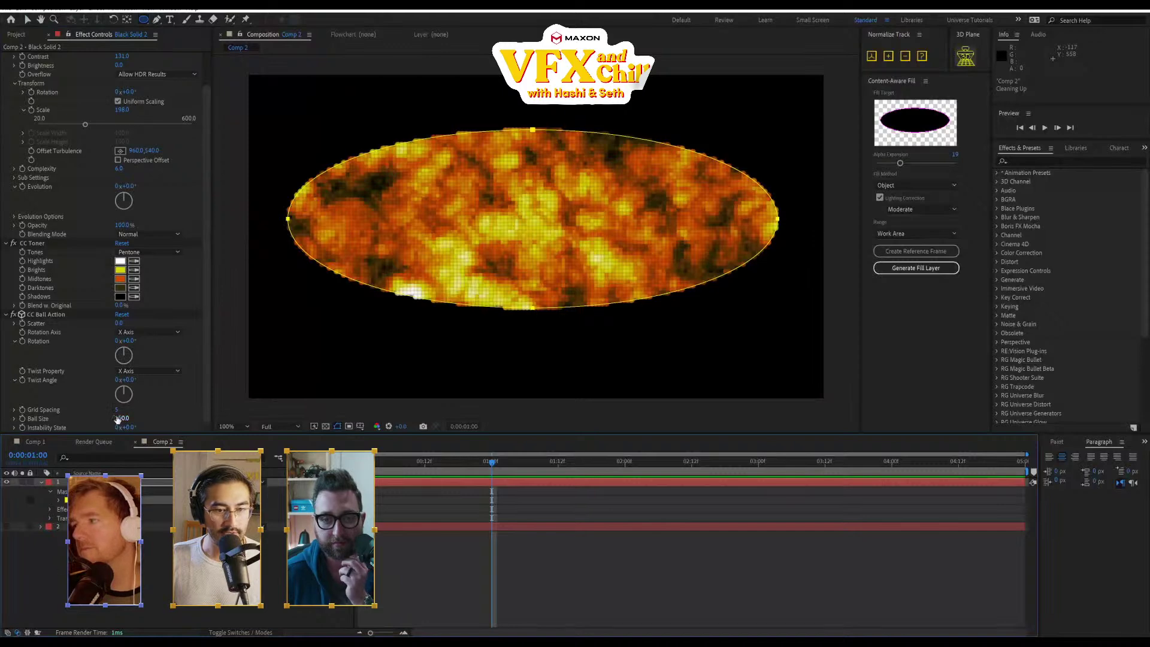
left_click_drag(117, 417, 566, 379)
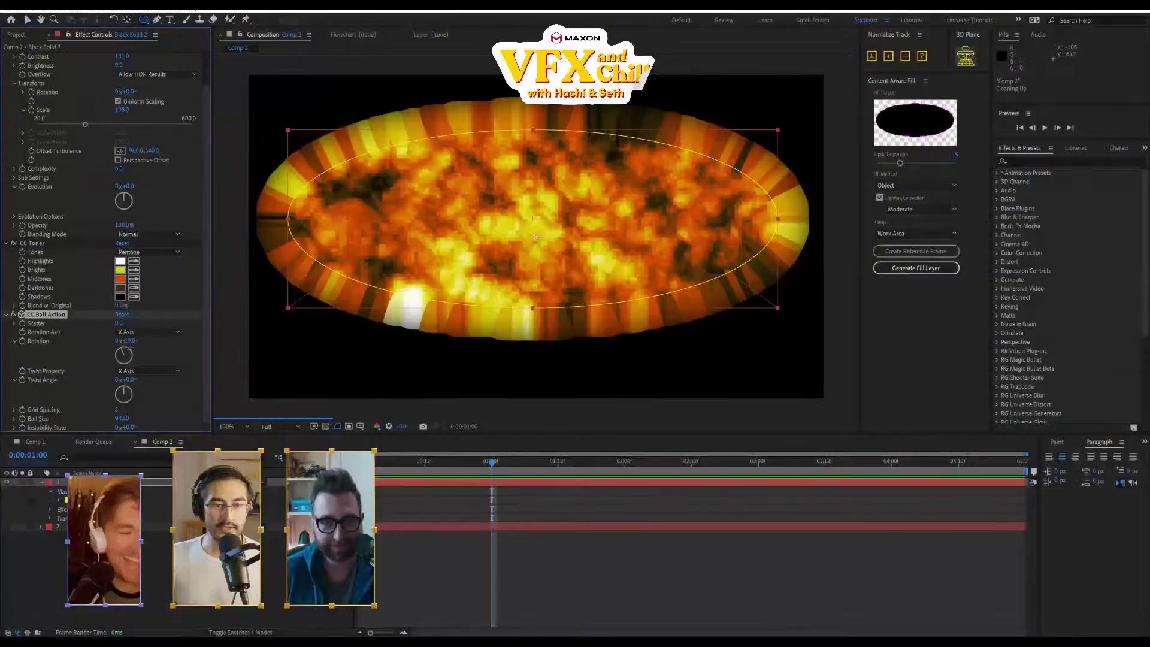
mouse_move(131, 349)
left_mouse_down()
mouse_move(149, 351)
mouse_move(126, 356)
left_mouse_up()
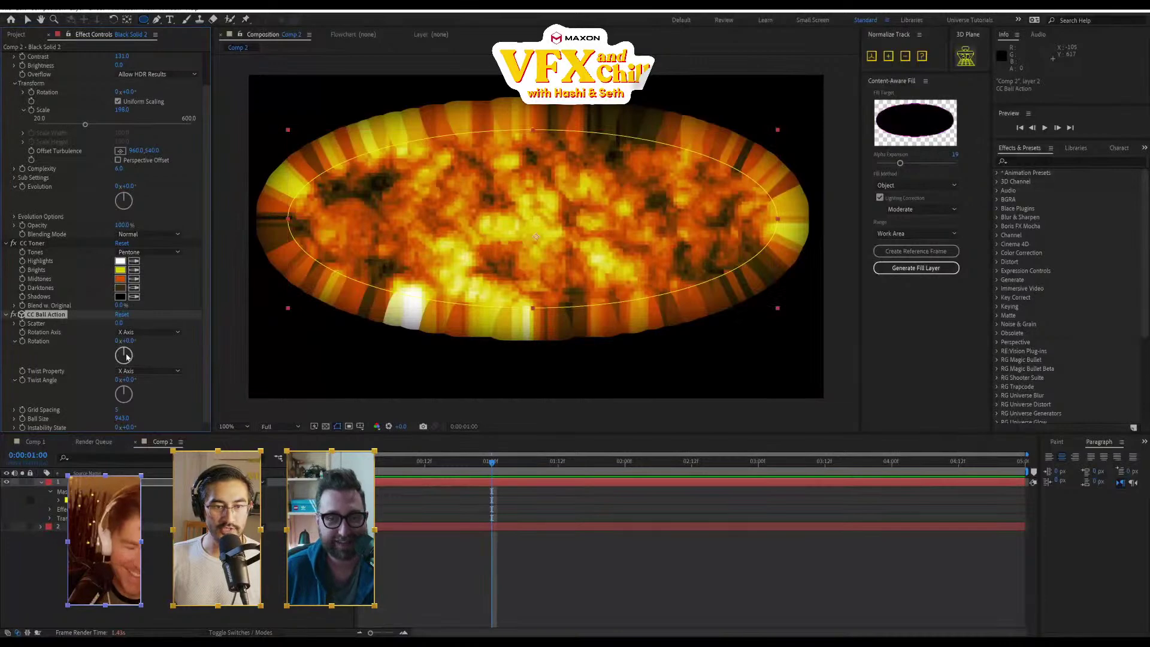
Add a camera to Comp 2 and set the CC Ball Action rotation on Black Solid 2 to 43°
key("ctrl+alt+shift+c")
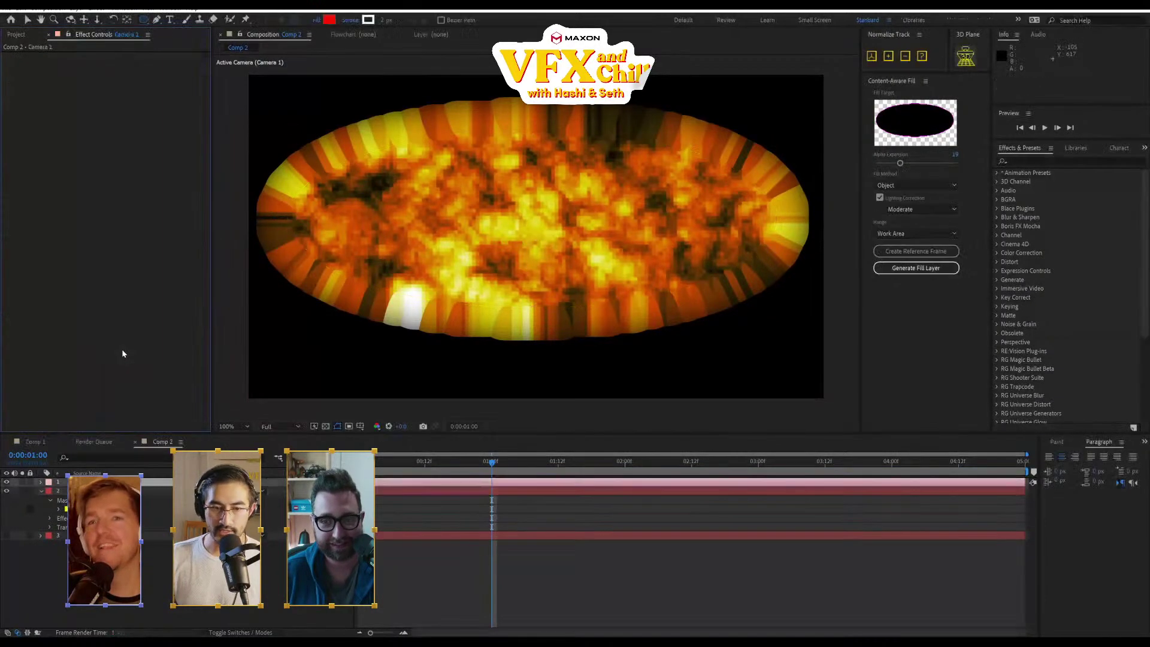
left_click(156, 491)
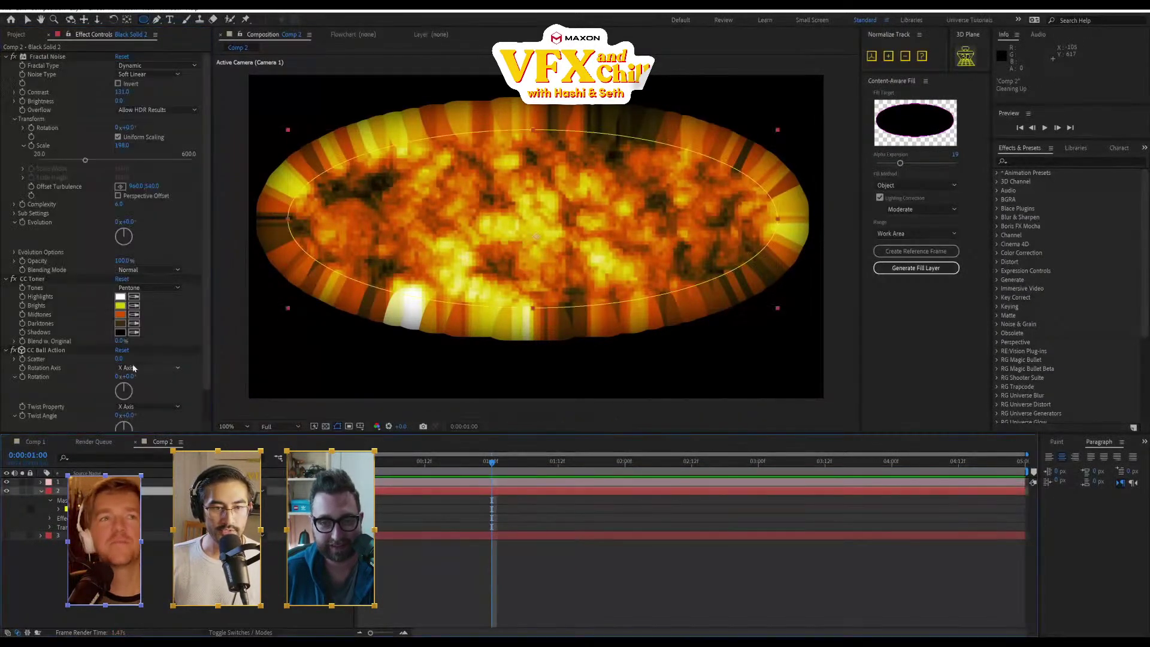
left_click_drag(130, 377, 138, 377)
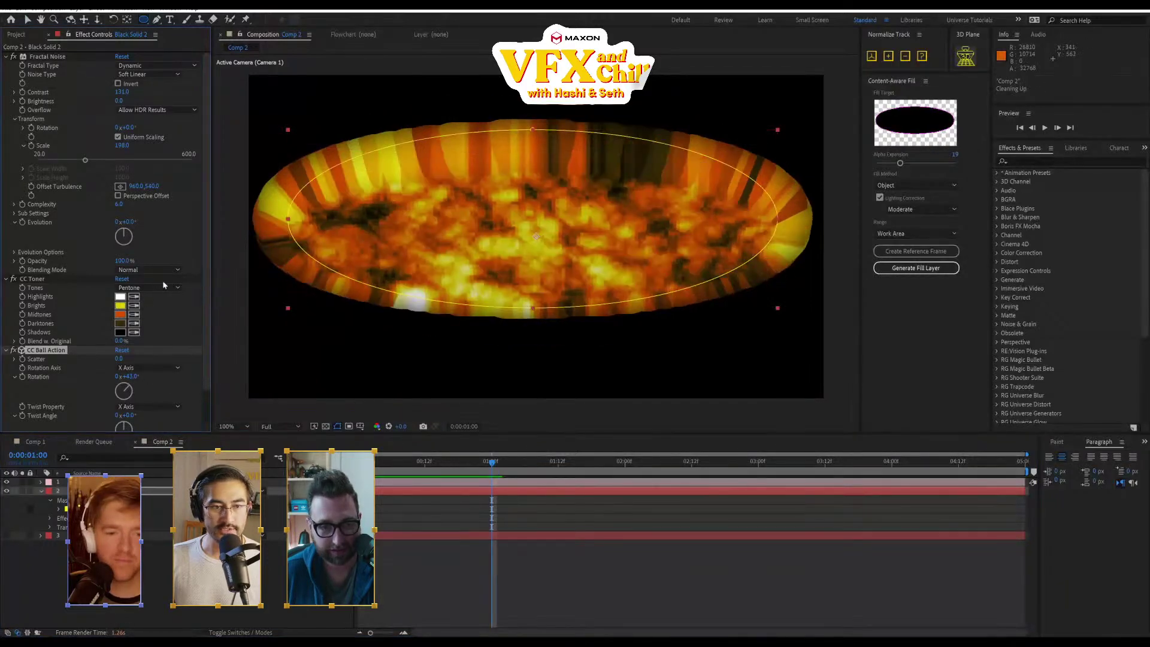
Reduce the CC Ball Action ball size to 337 and set its rotation to -57°
scroll(139, 390, "down", 2)
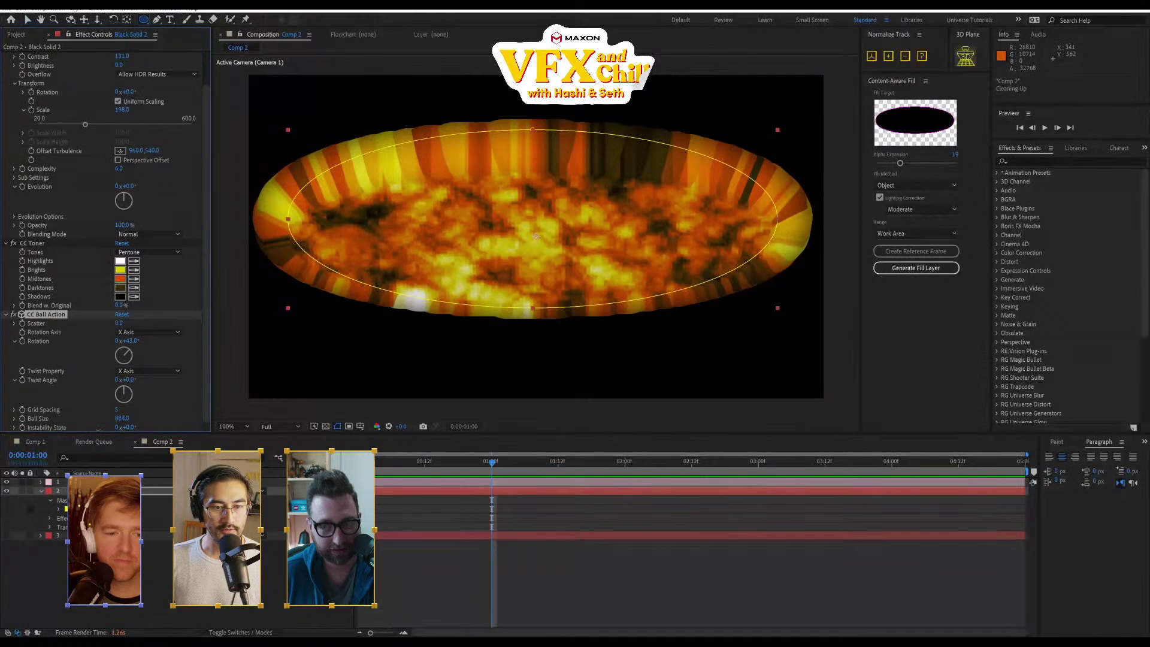
left_click_drag(99, 430, 22, 484)
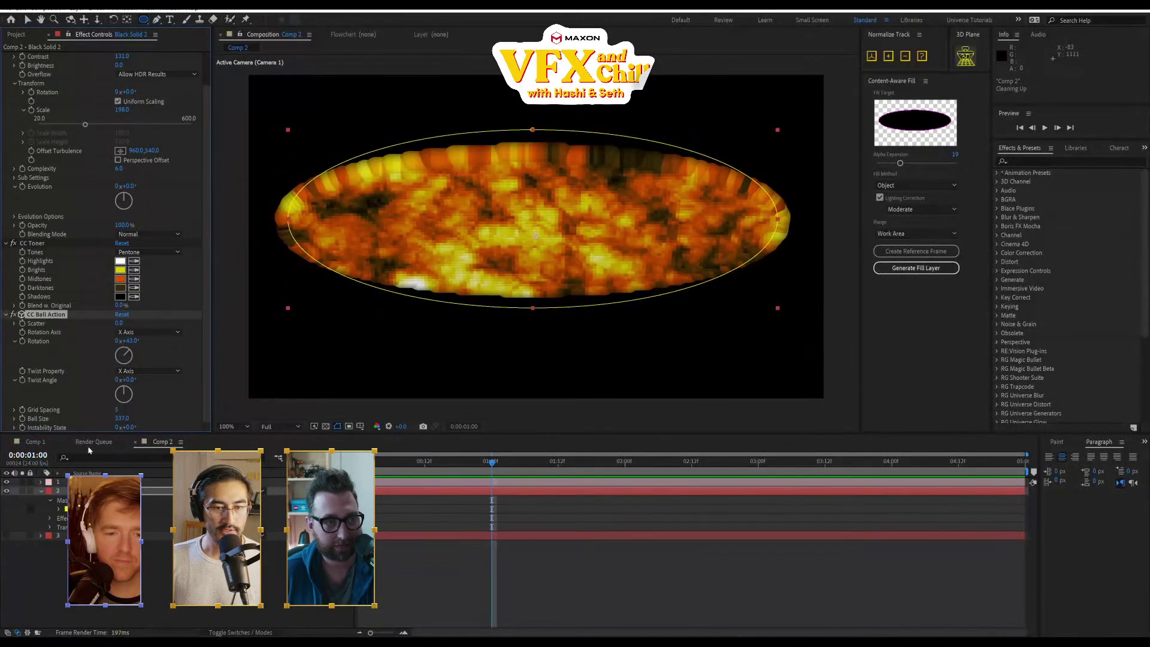
left_click_drag(124, 353, 115, 350)
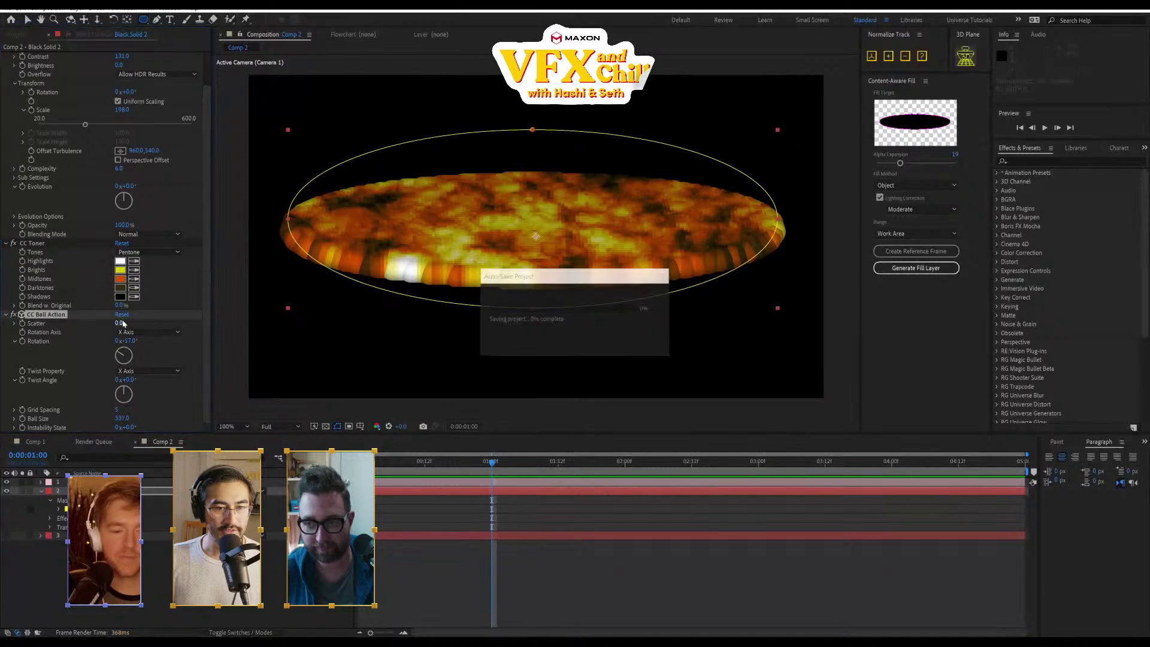
Set the CC Ball Action scatter to 1.0 after trying 4.0, and inspect the balls up close
left_click_drag(122, 323, 125, 323)
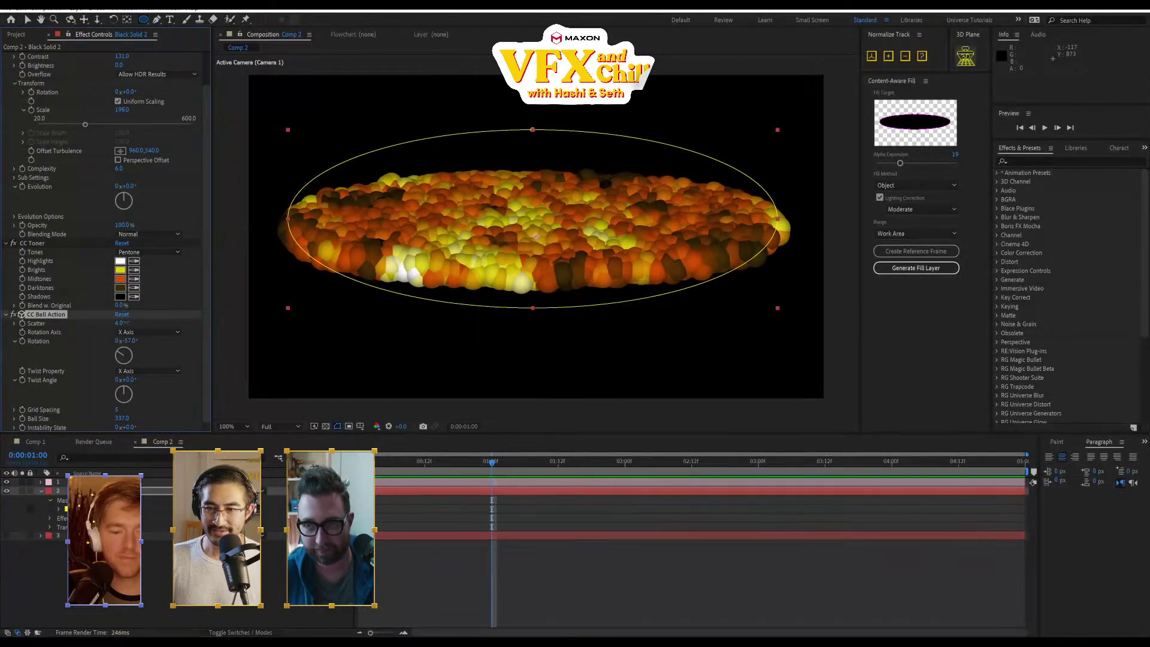
left_click_drag(126, 323, 124, 323)
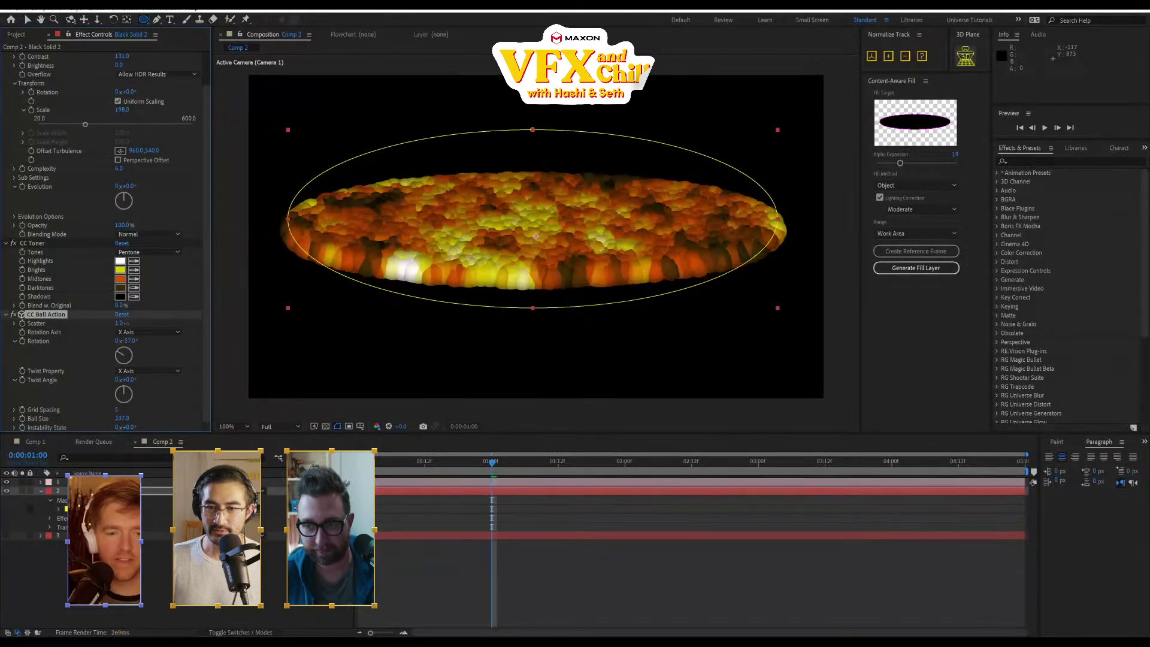
scroll(523, 242, "up", 4)
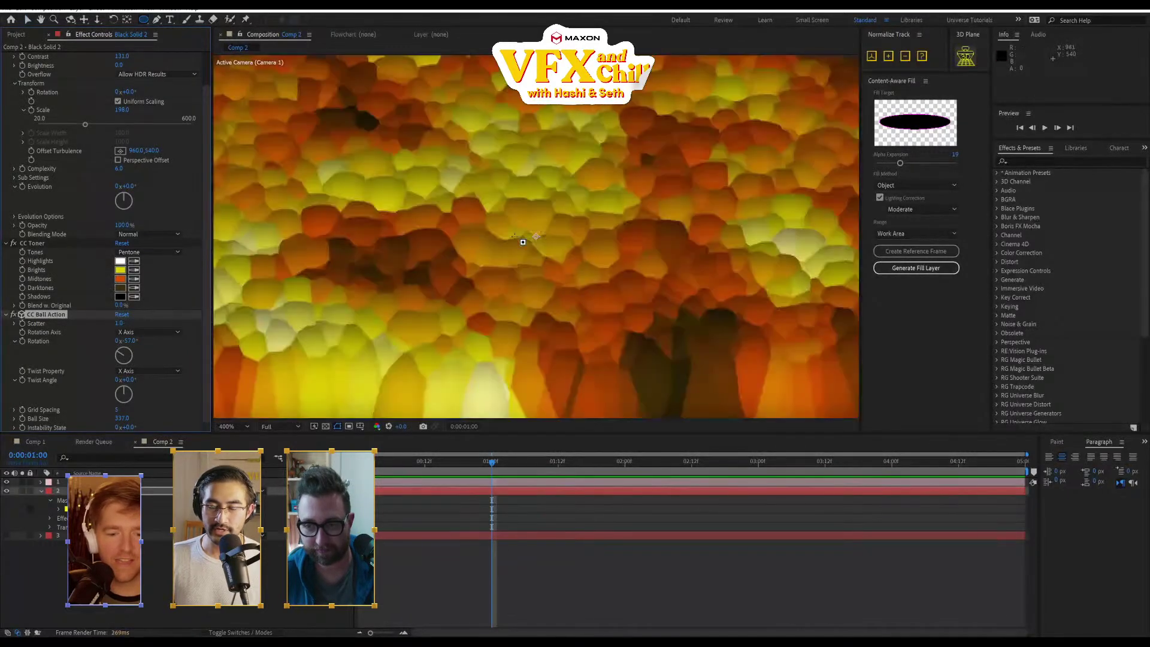
scroll(523, 242, "down", 4)
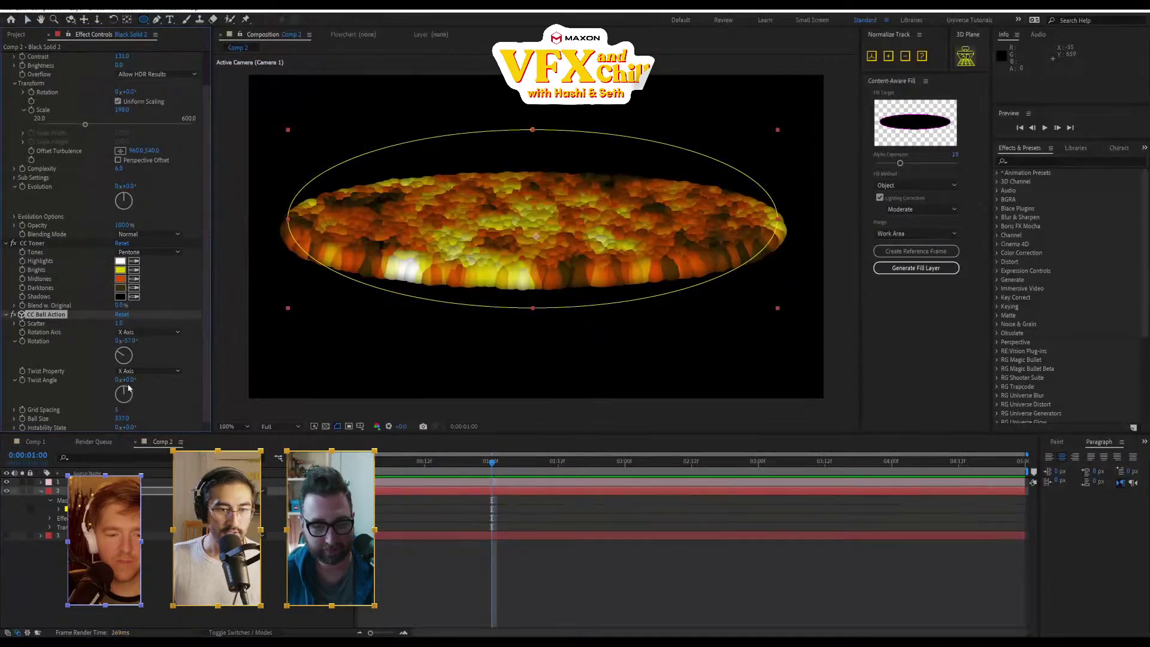
Set CC Ball Action's ball size to 121, grid spacing to 17 and scatter to 6.0
left_click_drag(104, 427, 25, 442)
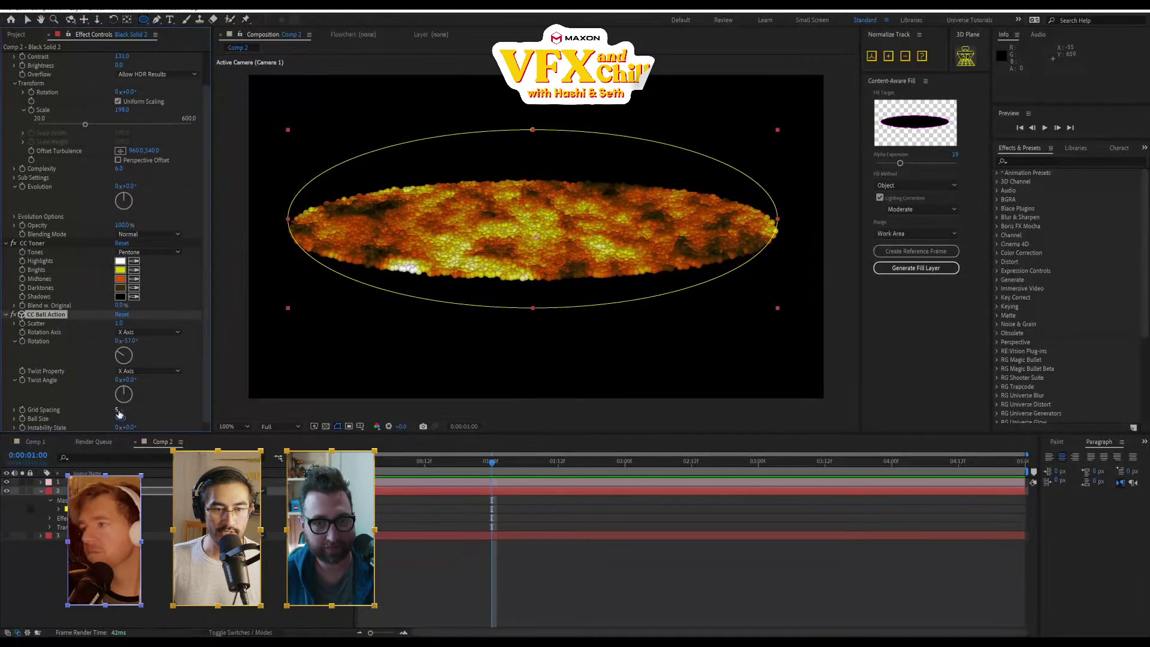
mouse_move(117, 409)
left_mouse_down()
mouse_move(147, 421)
mouse_move(136, 422)
left_mouse_up()
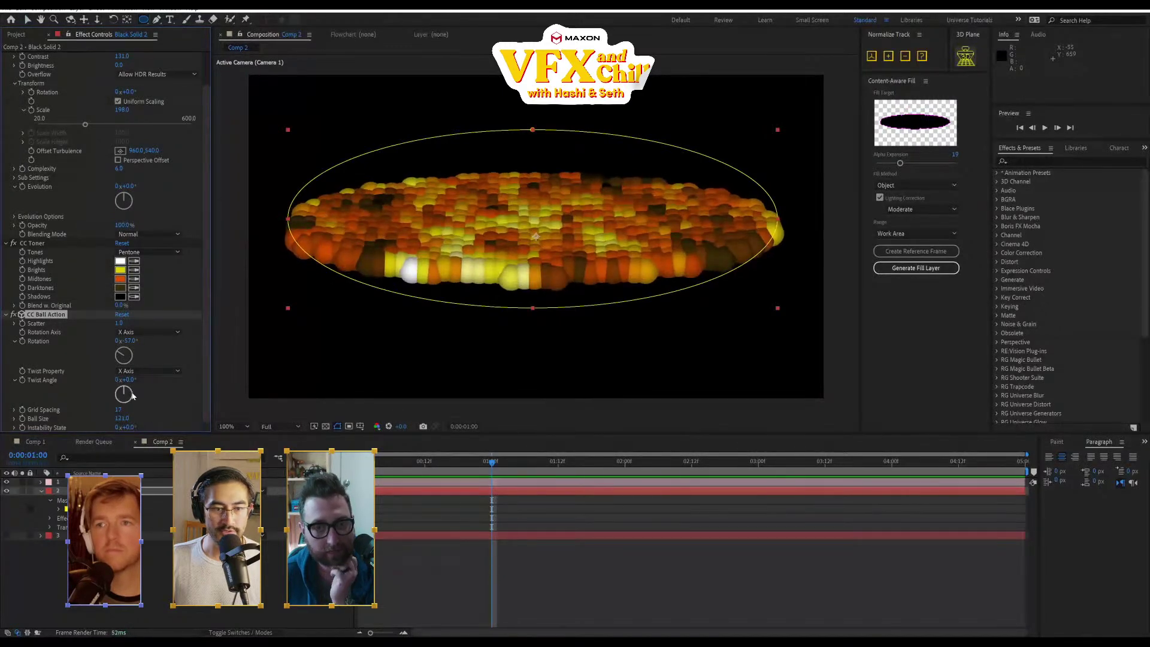
left_click_drag(120, 324, 122, 324)
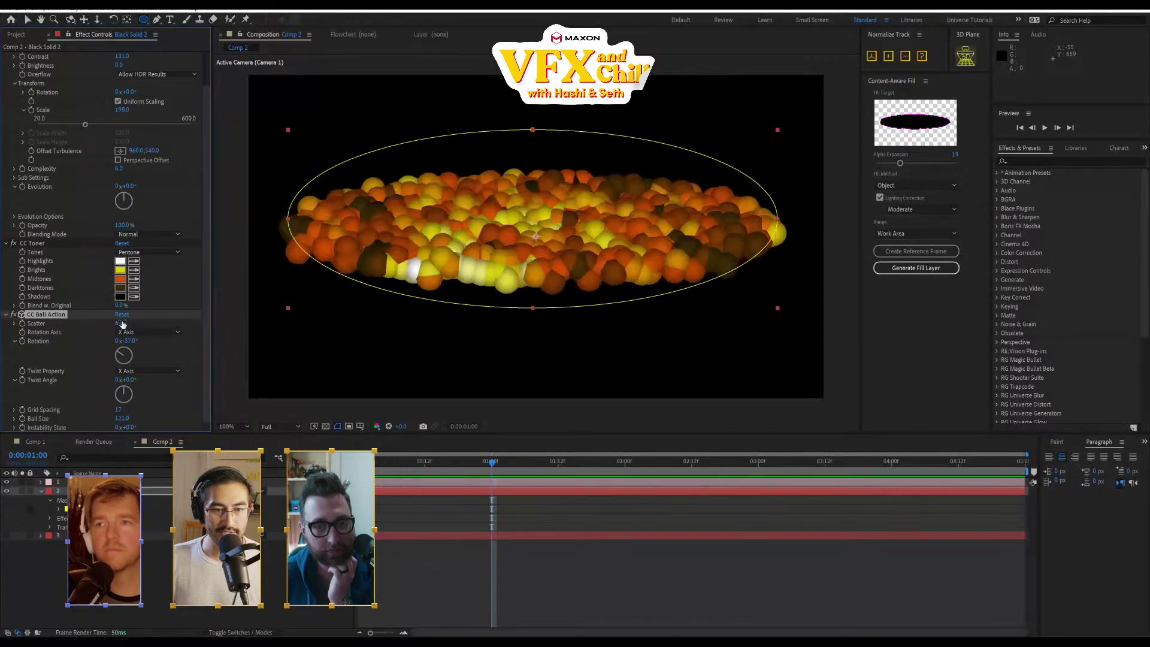
Set the twist property to Brightness with a twist angle of -79°, and orbit the camera around the disc of balls
left_click(141, 371)
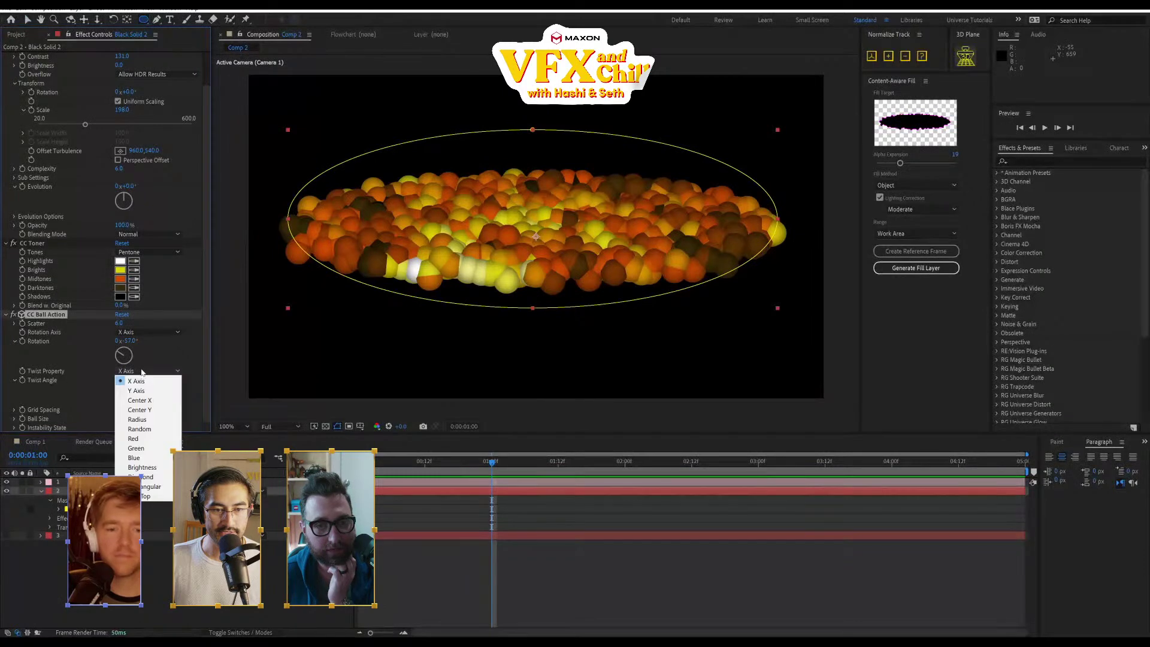
left_click(144, 467)
left_click_drag(129, 389, 83, 390)
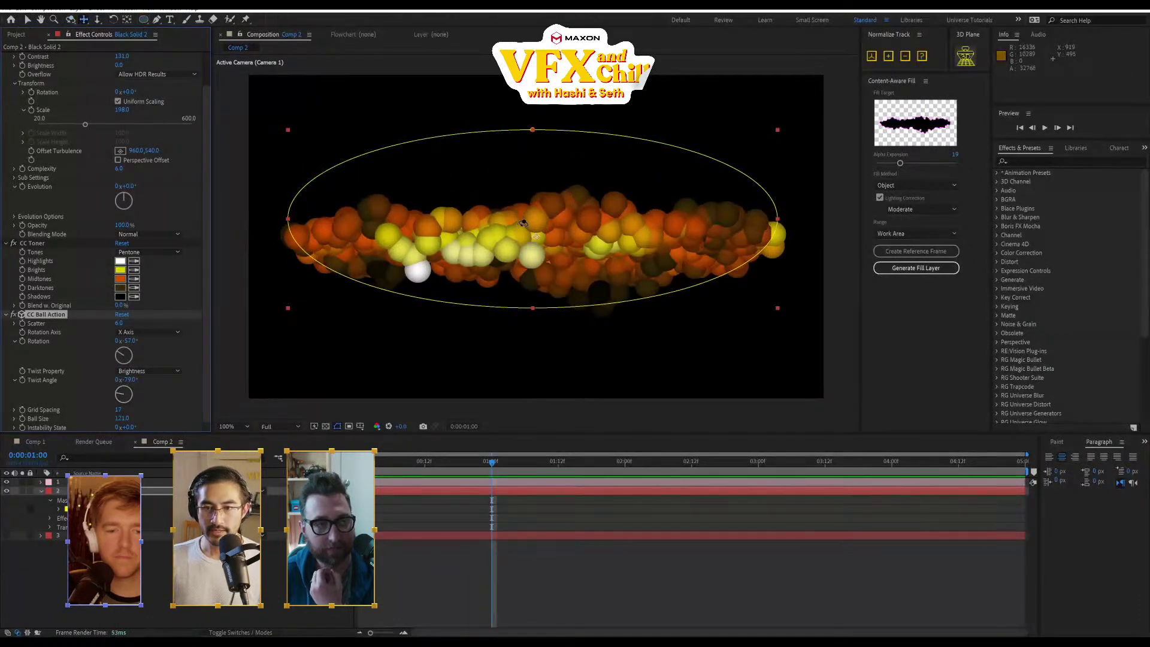
mouse_move(523, 223)
left_mouse_down()
mouse_move(544, 261)
mouse_move(529, 243)
left_mouse_up()
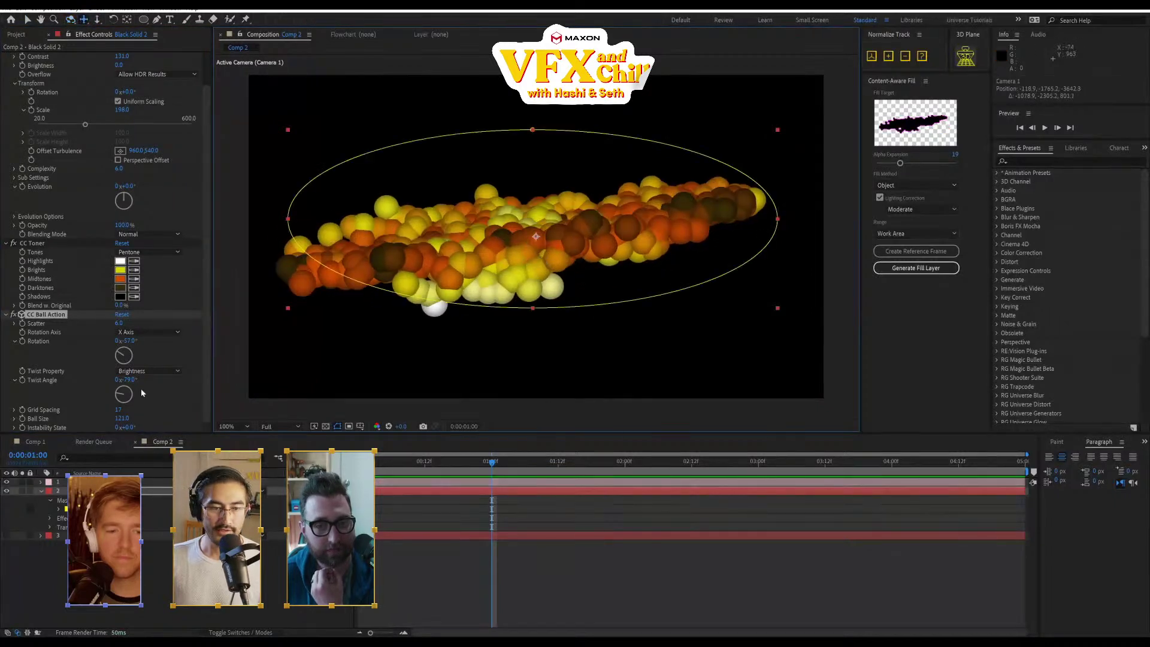
Animate CC Ball Action's Instability State with the expression time*400
key("space")
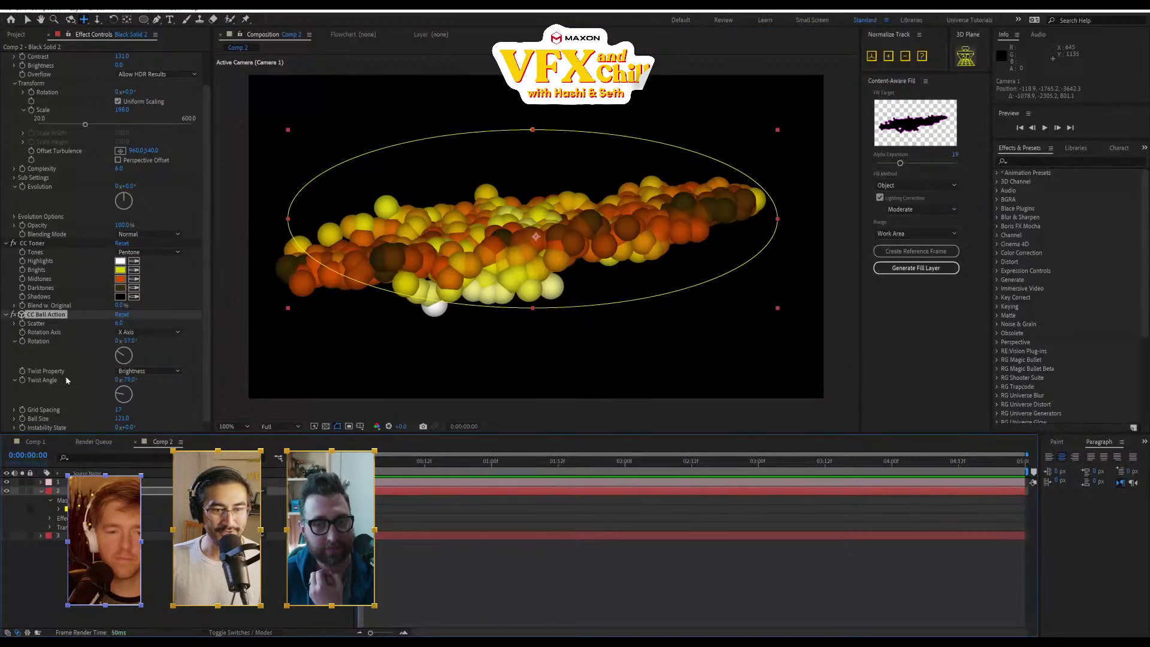
left_click(22, 428, "alt")
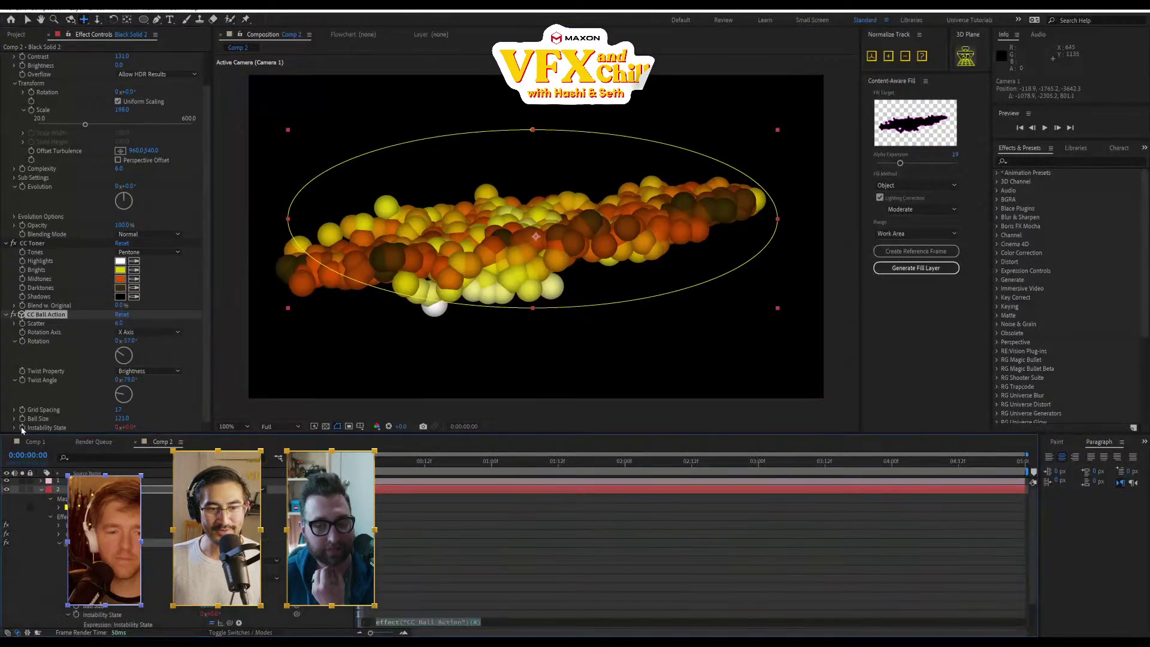
type("time*400")
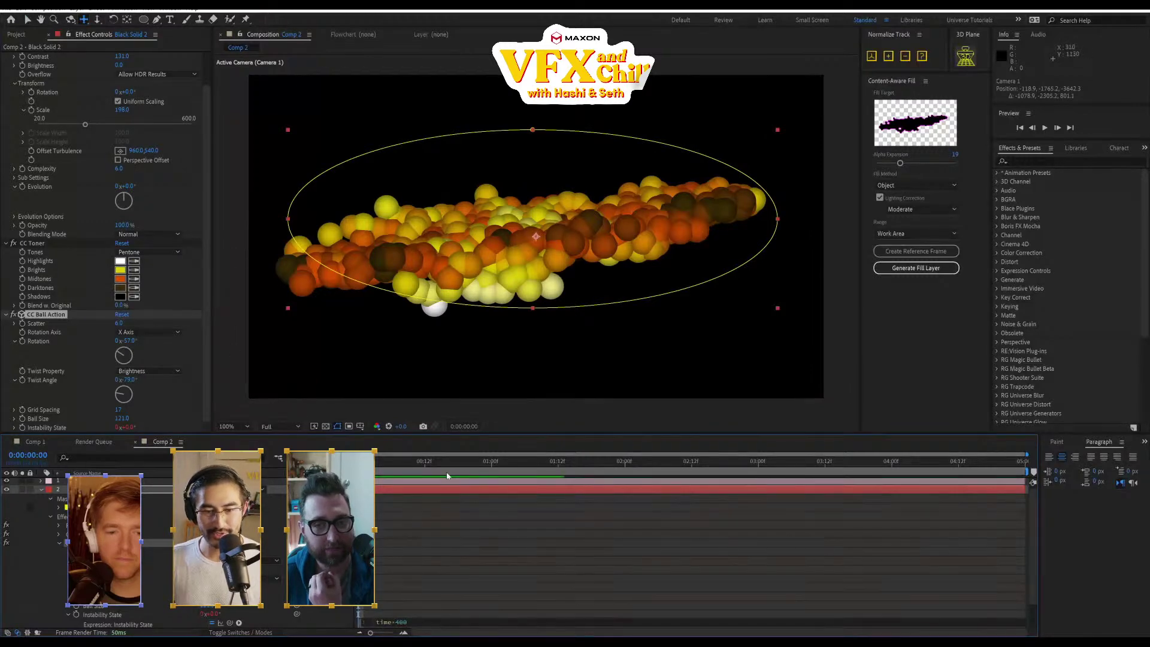
left_click(447, 477)
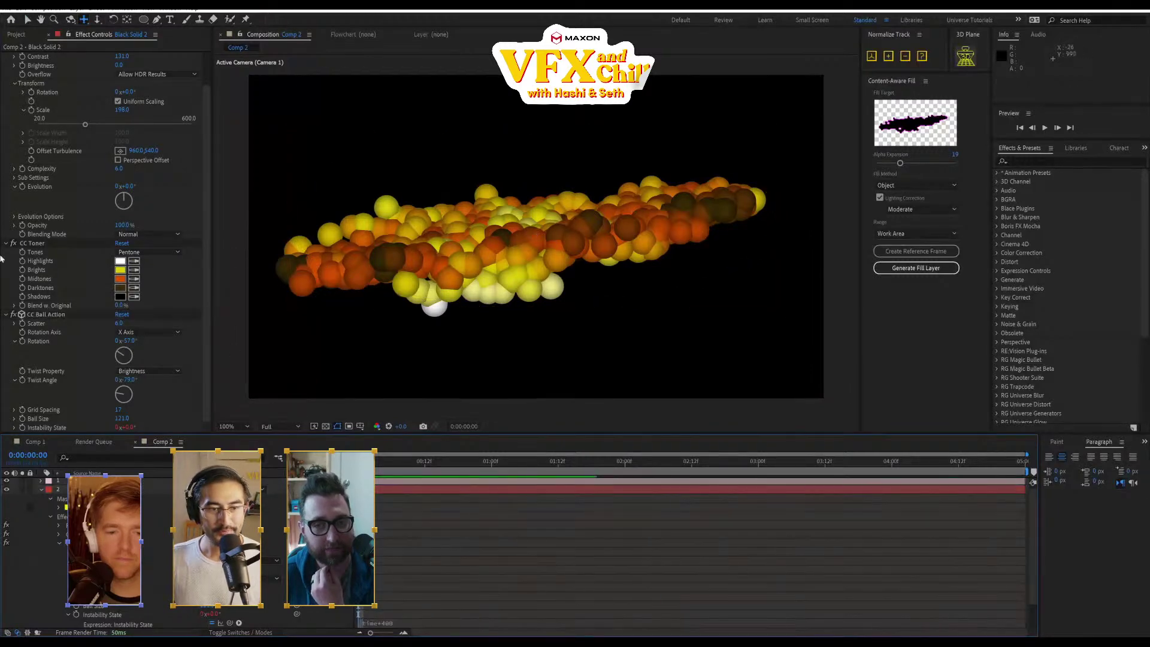
Collapse the settings of the Fractal Noise, CC Toner and CC Ball Action effects
scroll(42, 89, "up", 2)
left_click(6, 57)
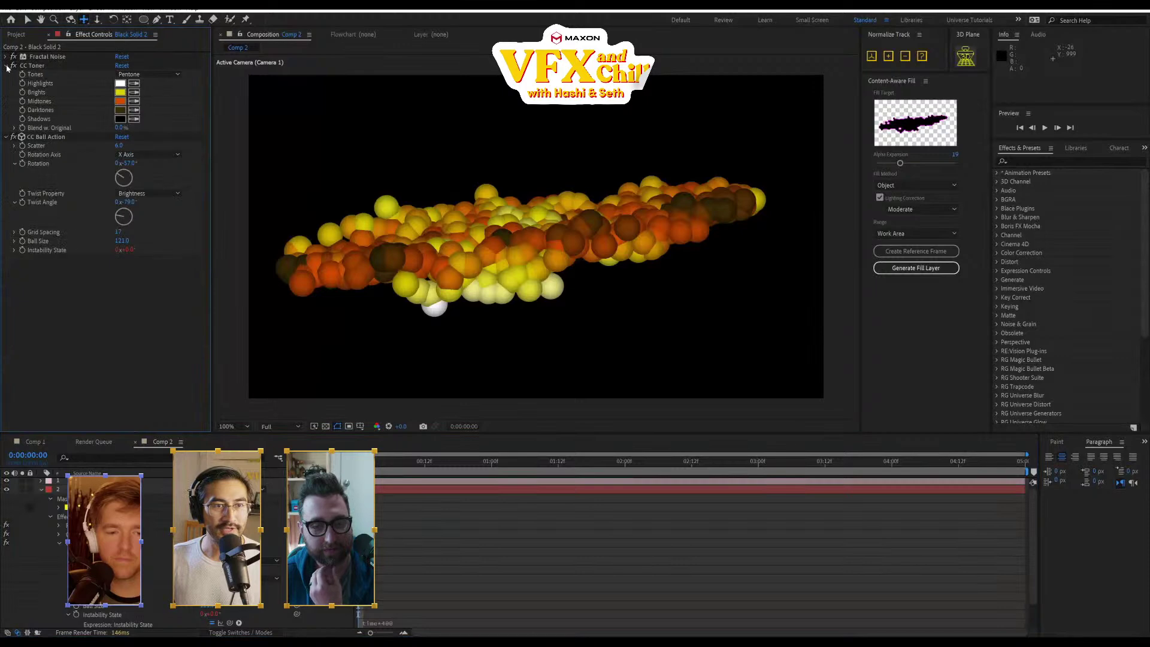
left_click(6, 66)
left_click(6, 74)
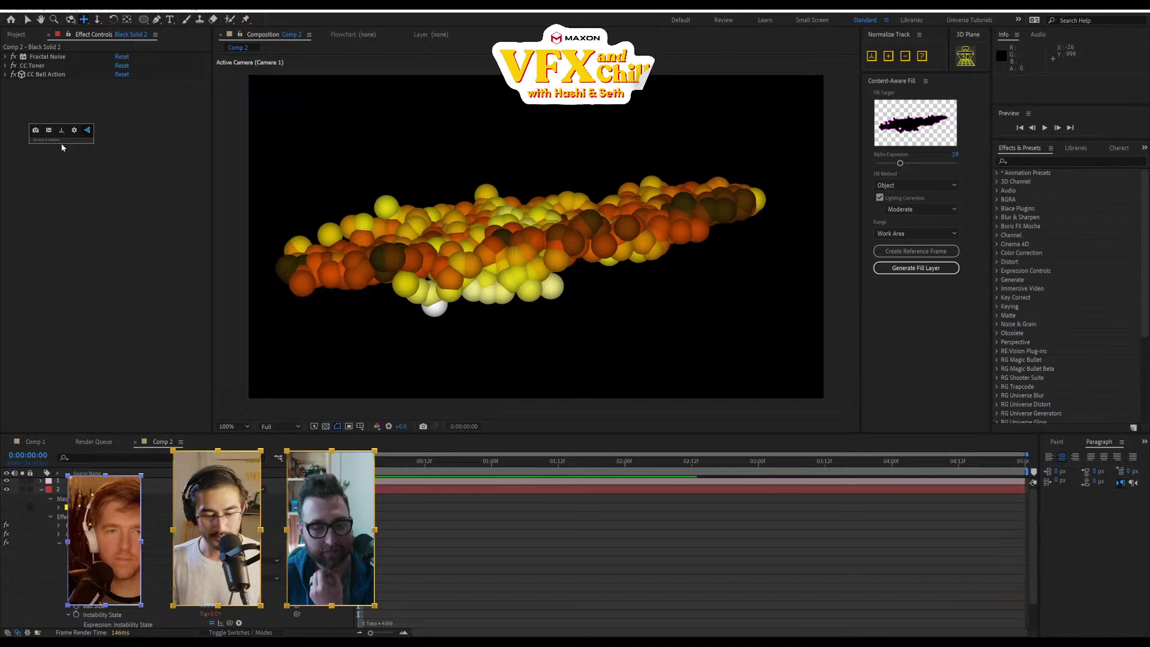
Find the CC Vector Blur effect with a quick effect search and apply it to the Black Solid 2 layer
left_click_drag(62, 143, 103, 127)
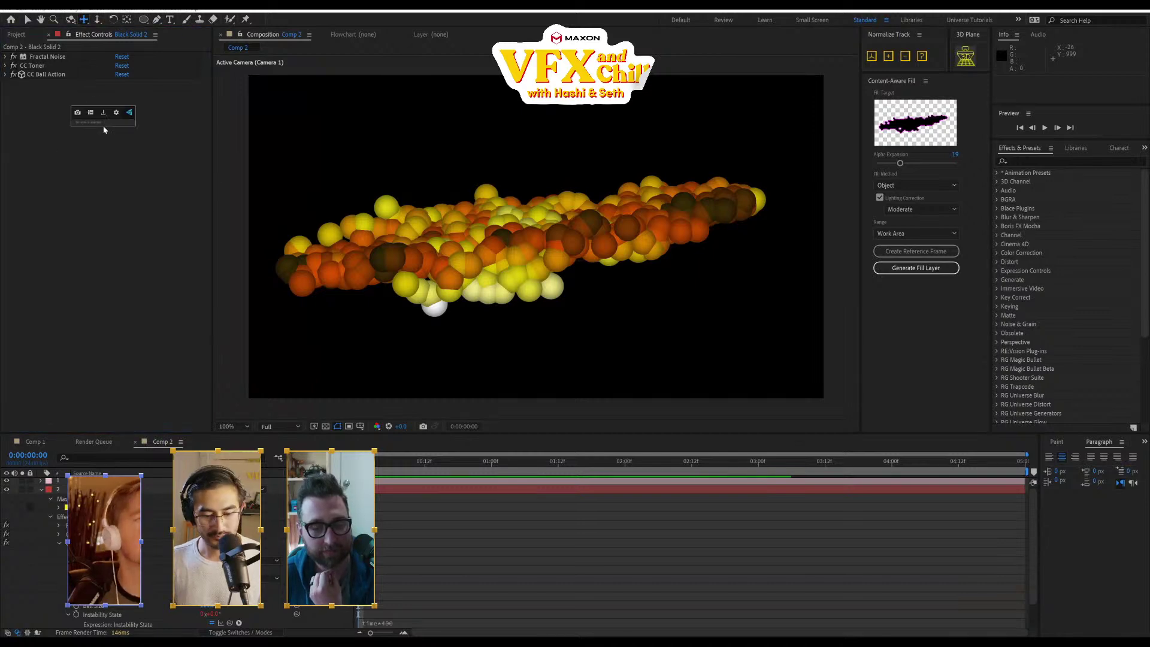
key("Escape")
key("p")
left_click(319, 216)
key("ctrl+space")
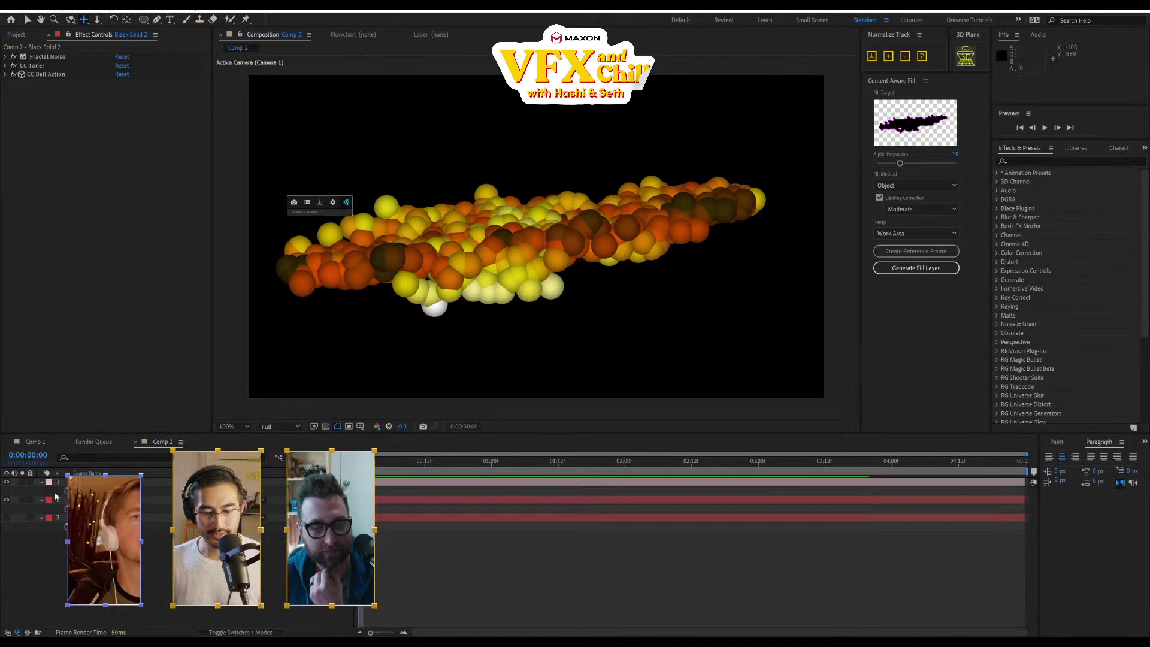
left_click(123, 499)
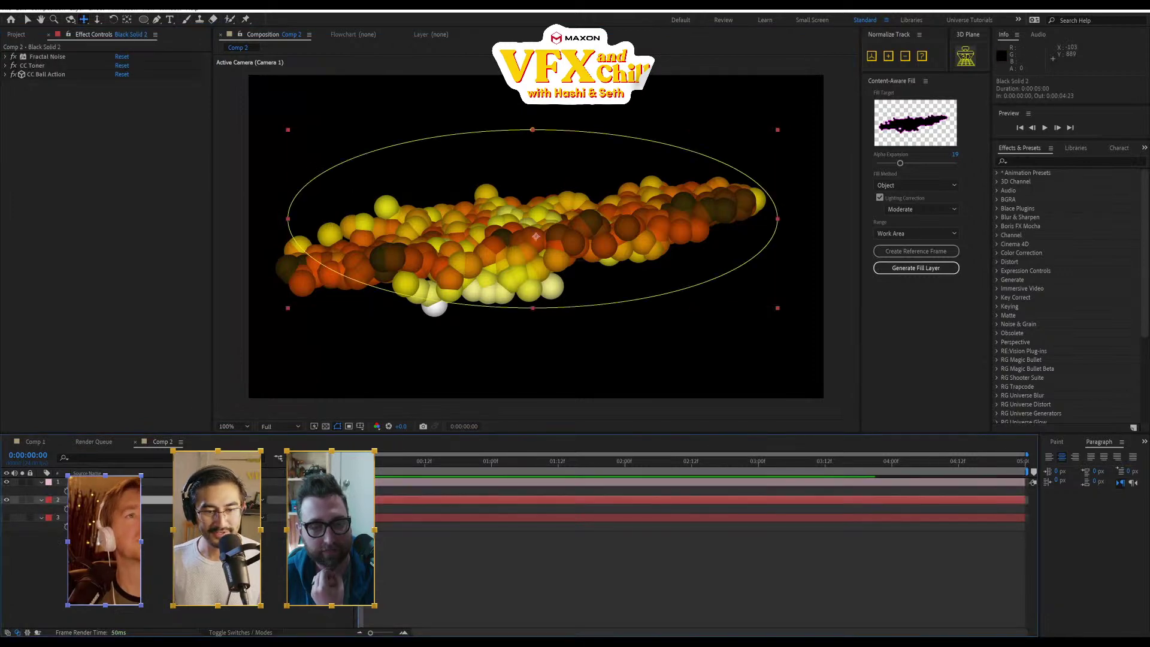
type("vector")
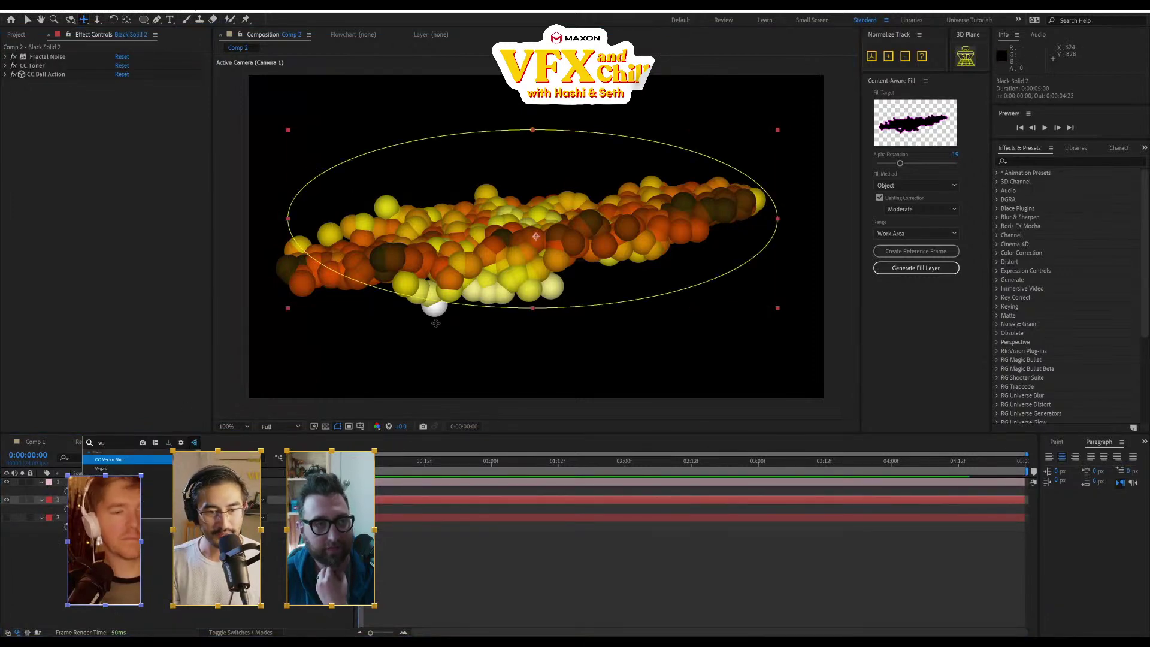
key("Return")
Set CC Vector Blur to Direction Center with an amount of -37.0, and preview the animation at Half resolution
mouse_move(120, 101)
left_mouse_down()
mouse_move(134, 101)
mouse_move(109, 102)
left_mouse_up()
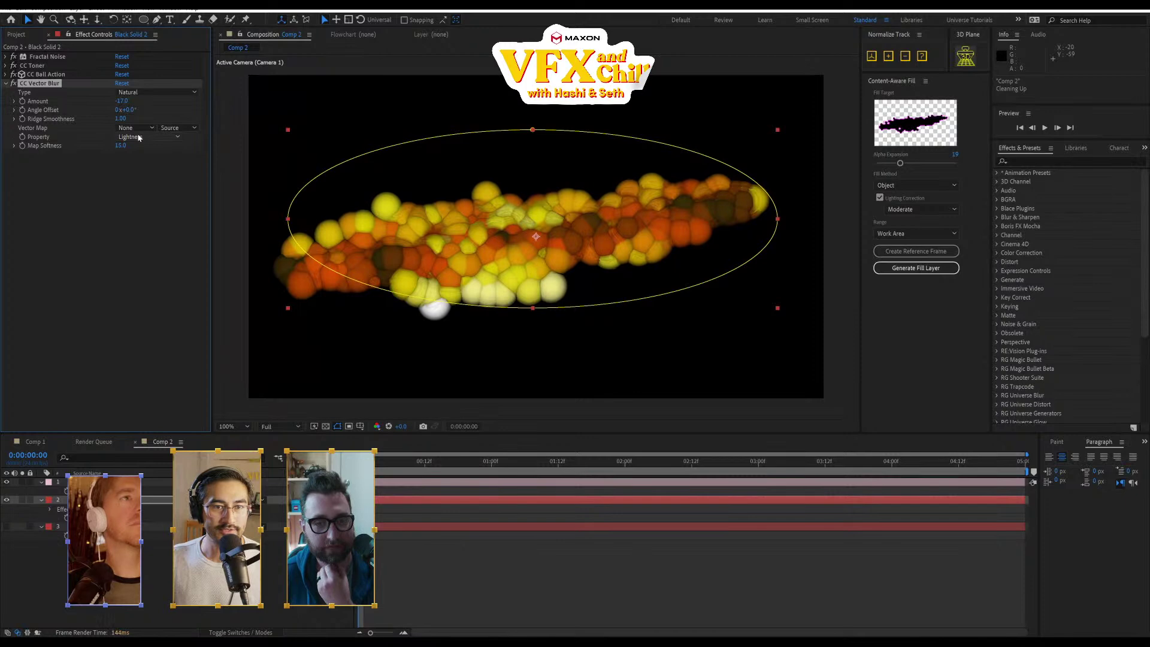
left_click(142, 129)
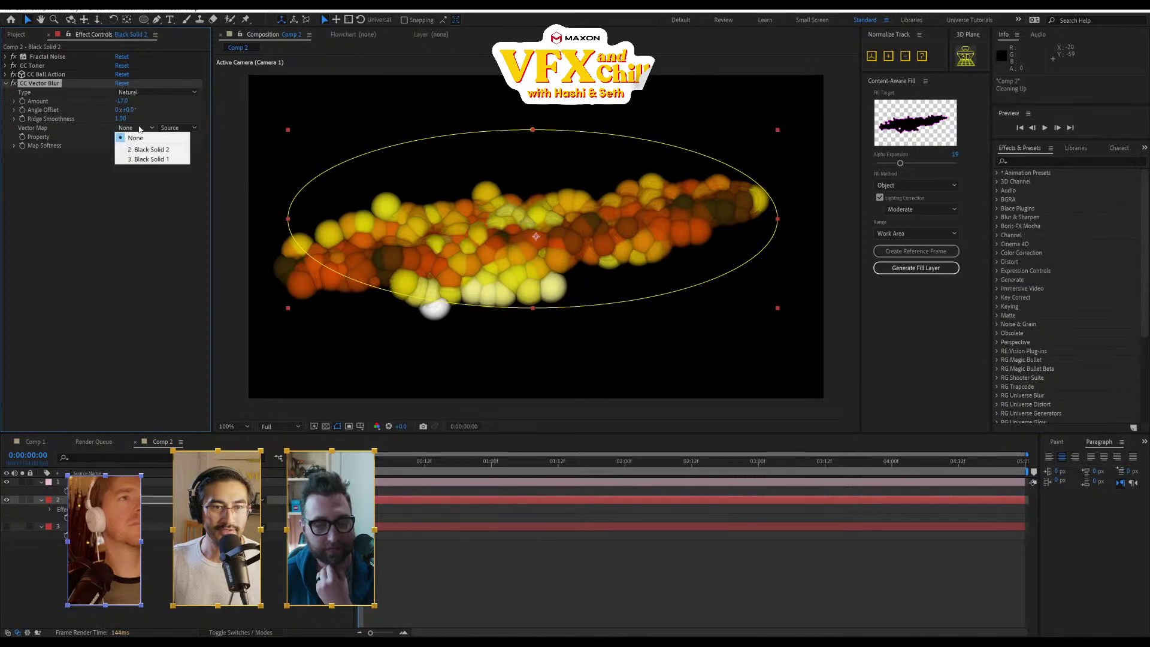
left_click(126, 107)
left_click(139, 93)
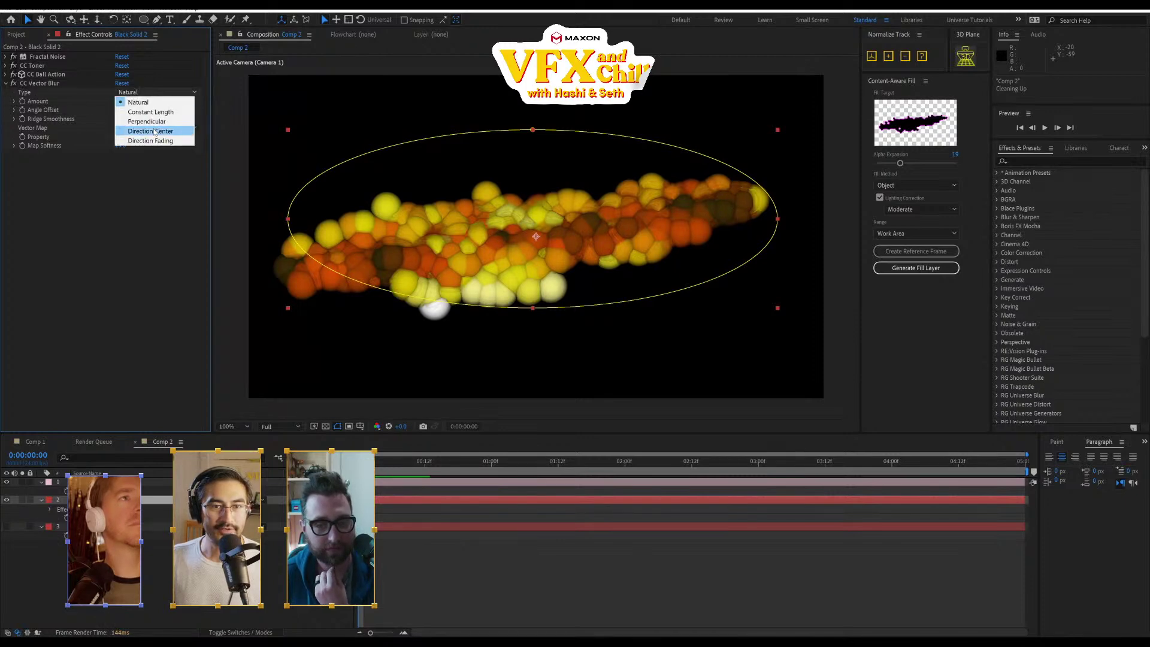
left_click(150, 130)
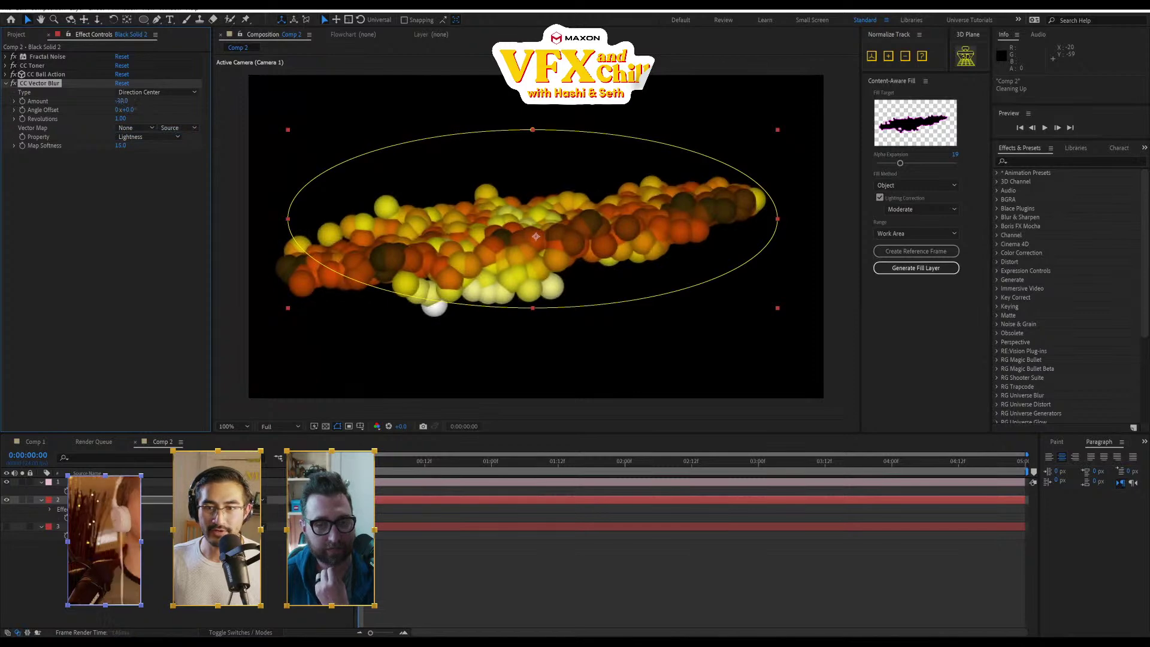
left_click_drag(120, 101, 112, 103)
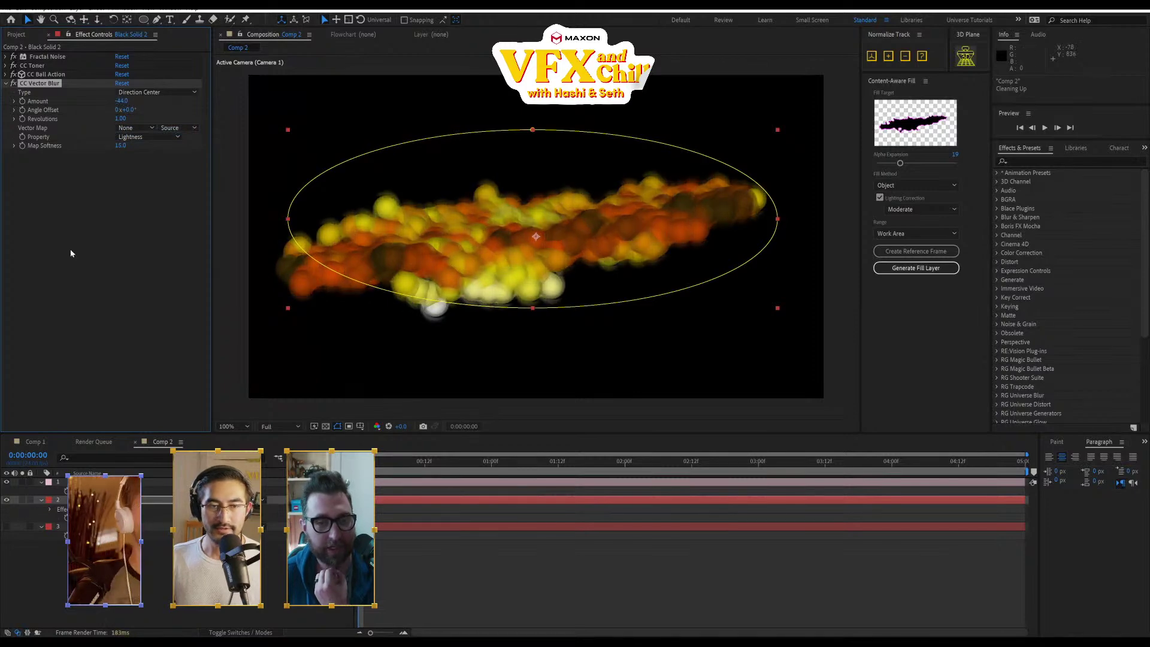
left_click(706, 313)
key("space")
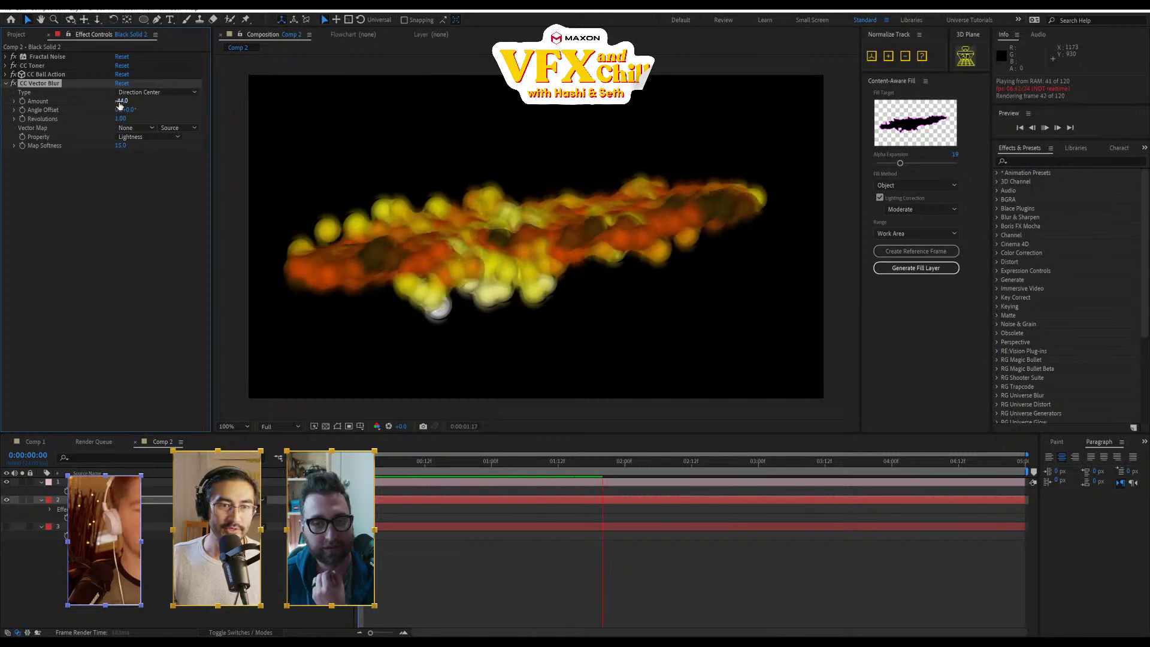
left_click(6, 74)
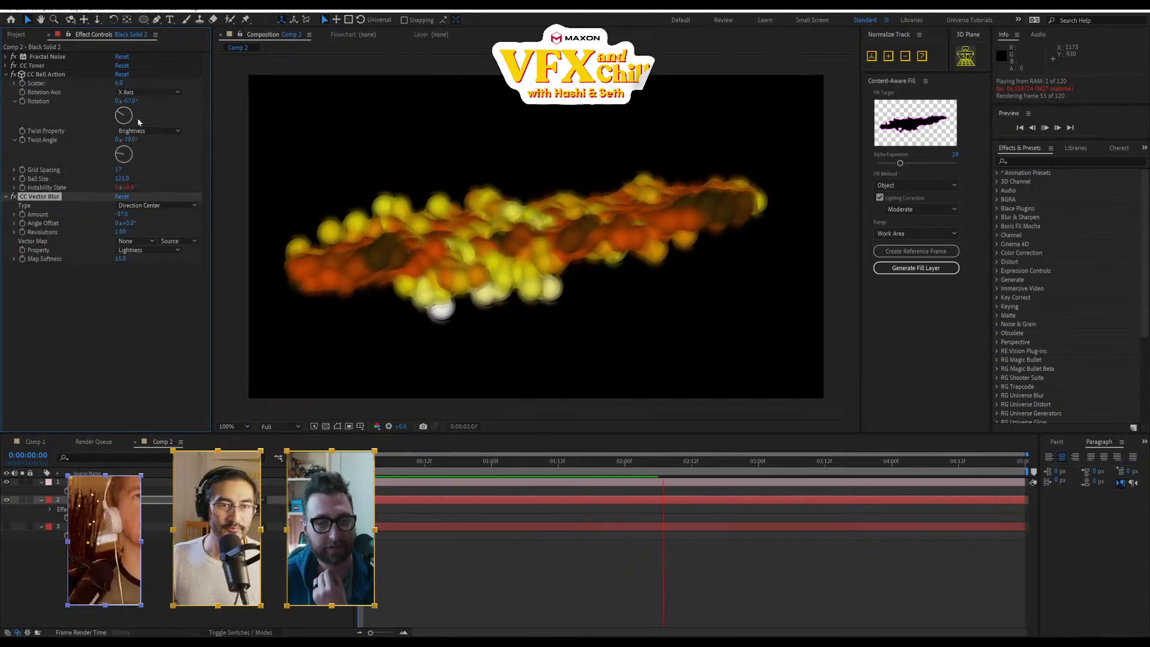
left_click(280, 427)
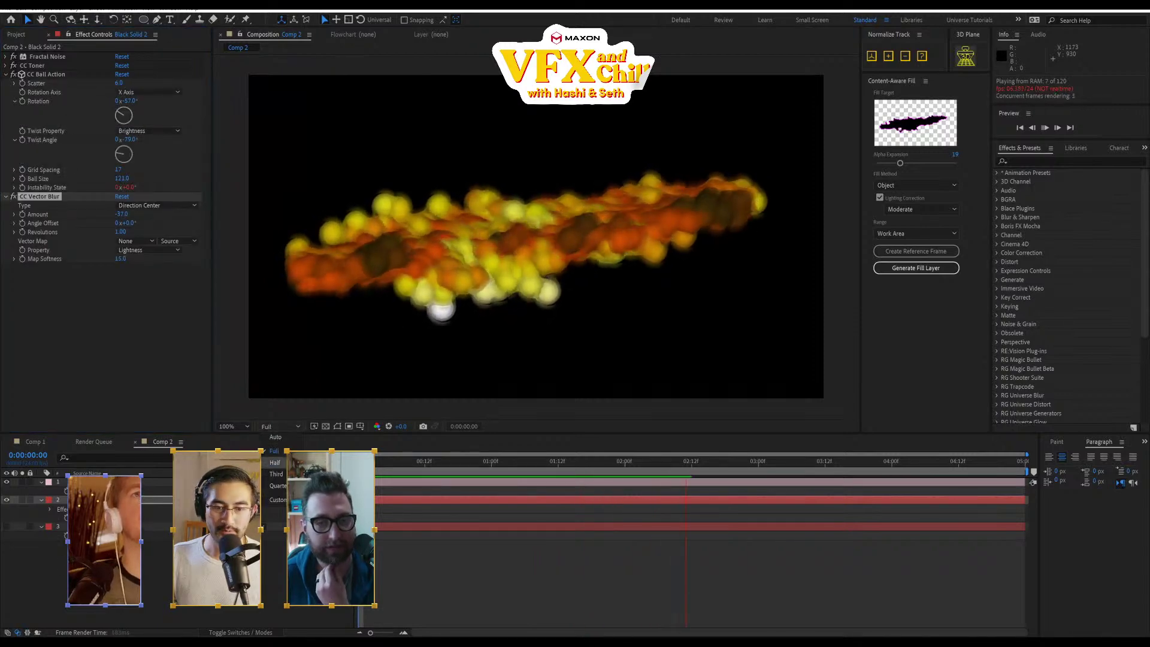
left_click(274, 462)
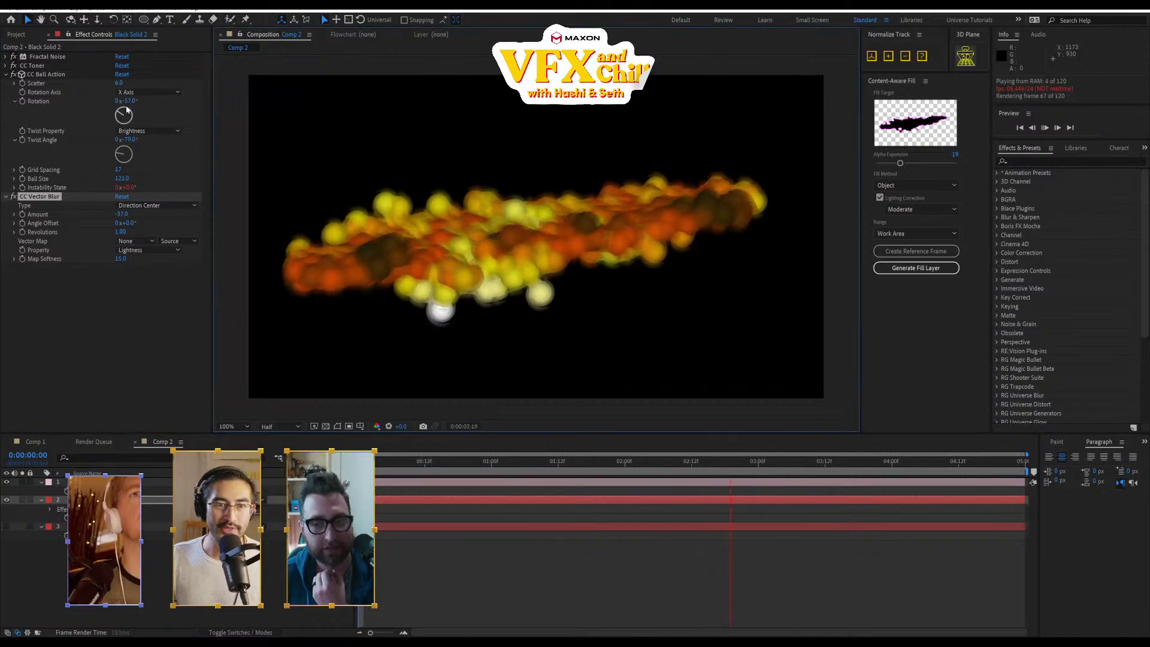
Try a CC Ball Action scatter of about -42, undo the change and stop the preview
mouse_move(119, 83)
left_mouse_down()
mouse_move(131, 85)
mouse_move(103, 95)
left_mouse_up()
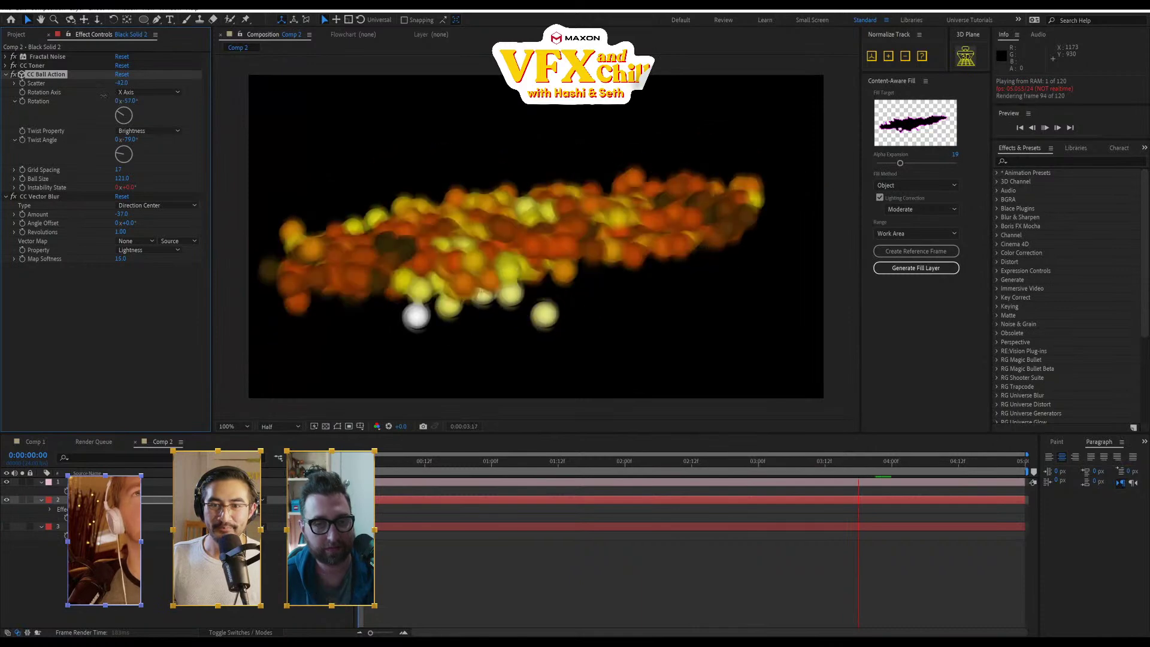
key("ctrl+z")
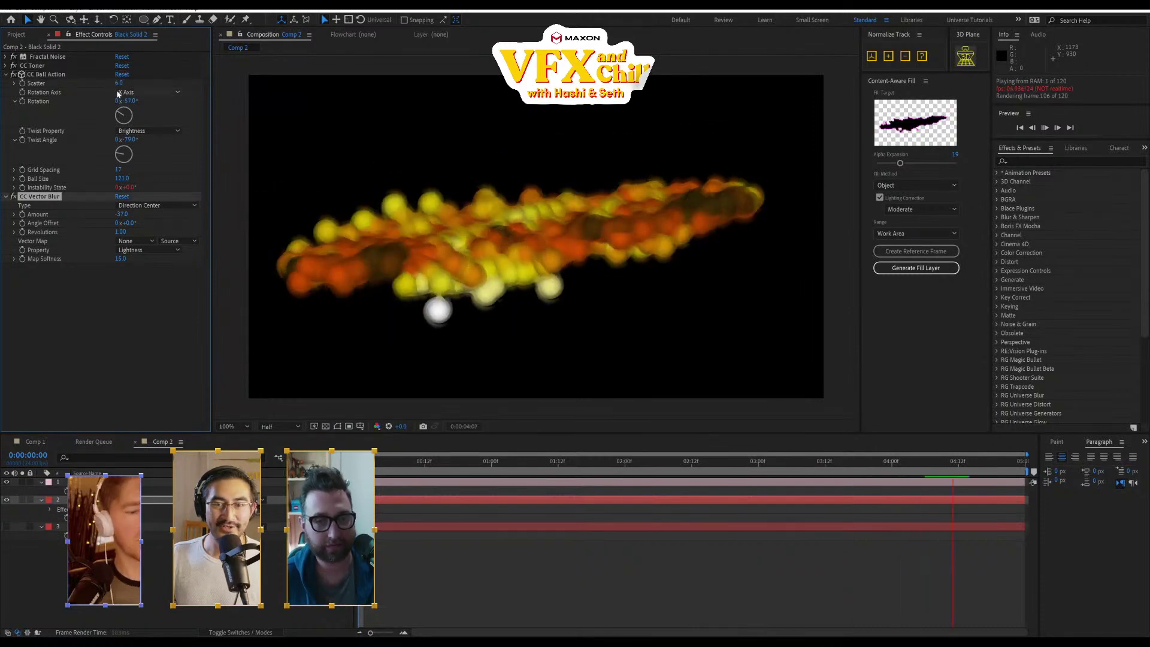
key("space")
Keyframe Camera 1's starting pose, and dolly the camera in close to the balls at 0:00:04:23
left_click(96, 482)
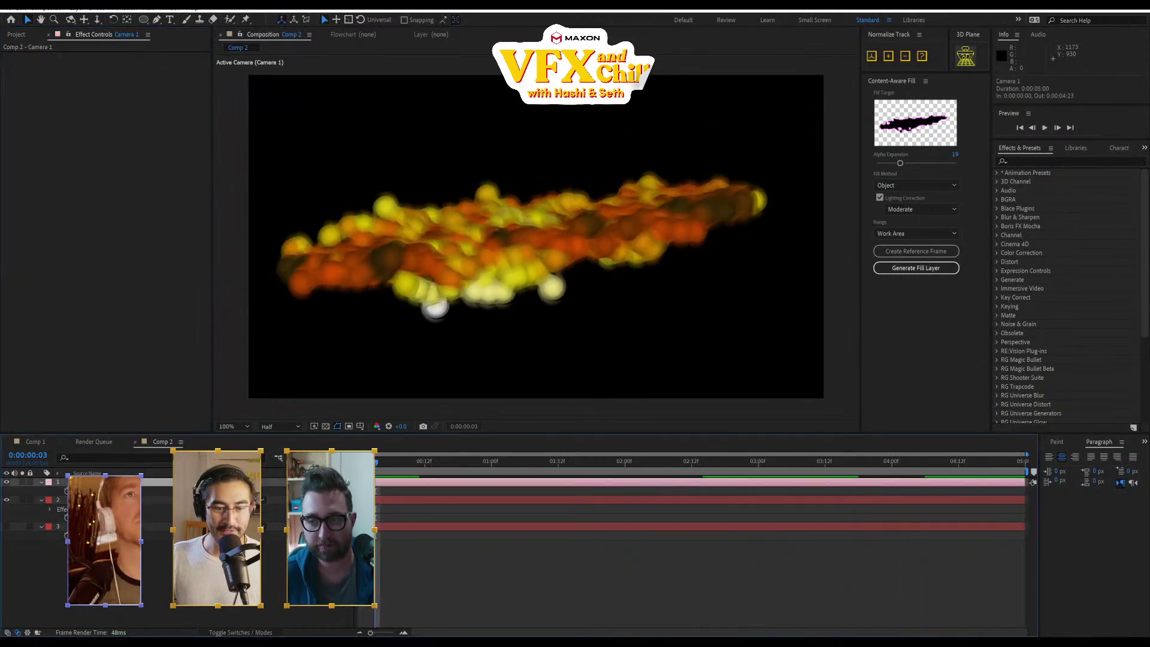
key("shift+a")
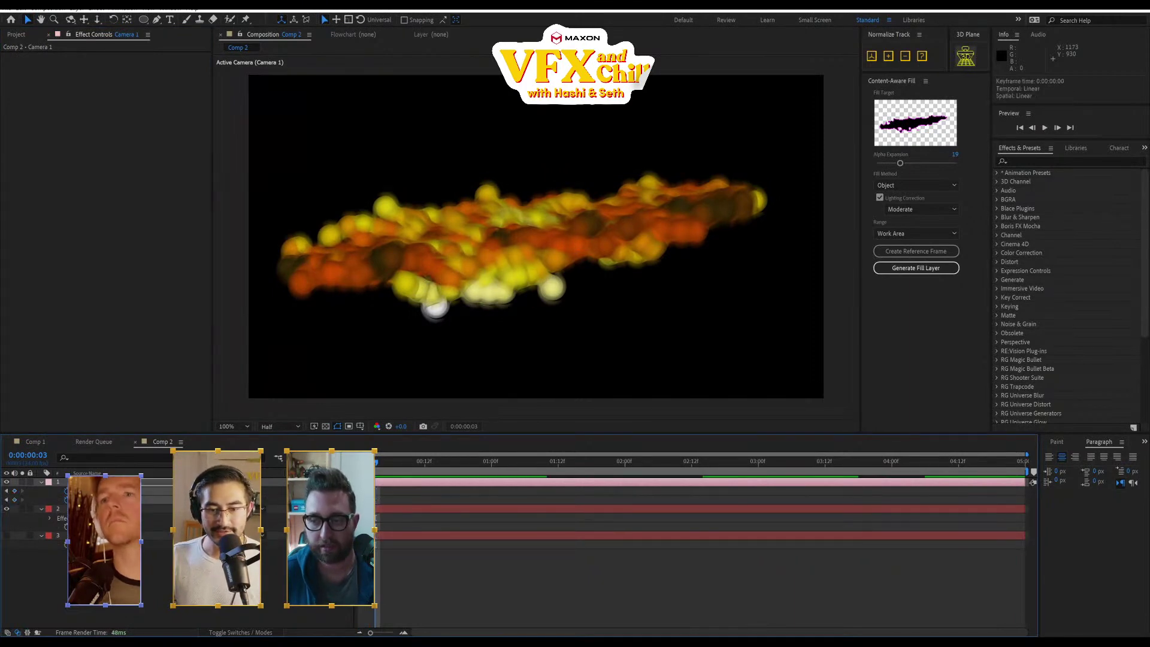
left_click_drag(412, 474, 1061, 472)
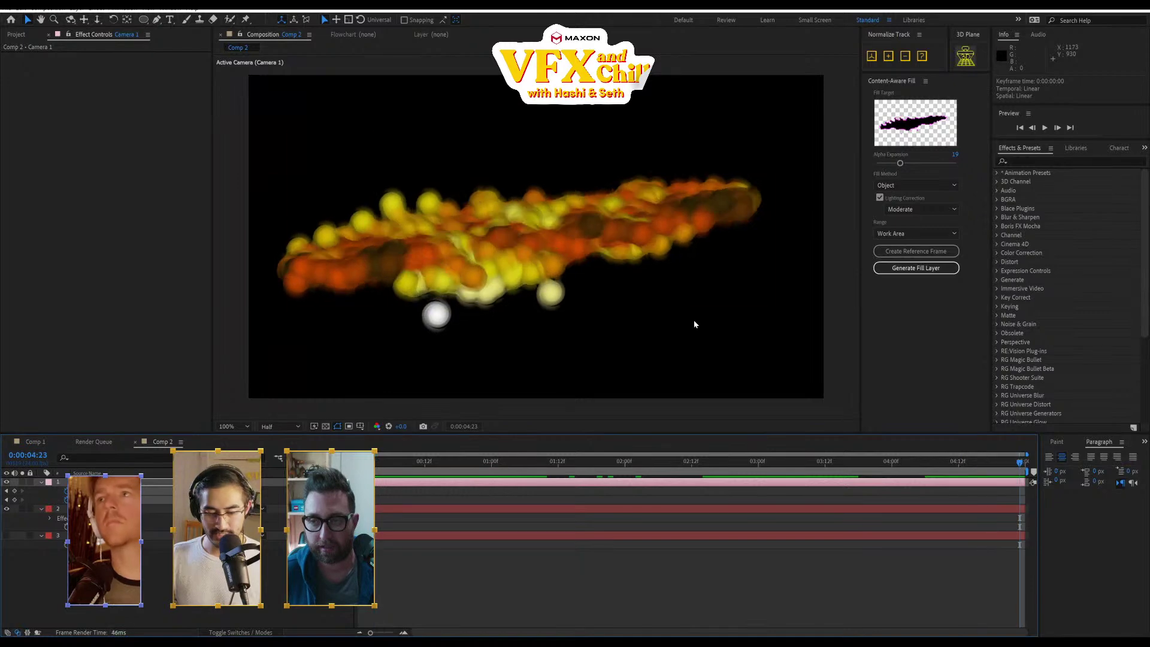
key("2")
key("3")
left_click_drag(504, 234, 189, 473)
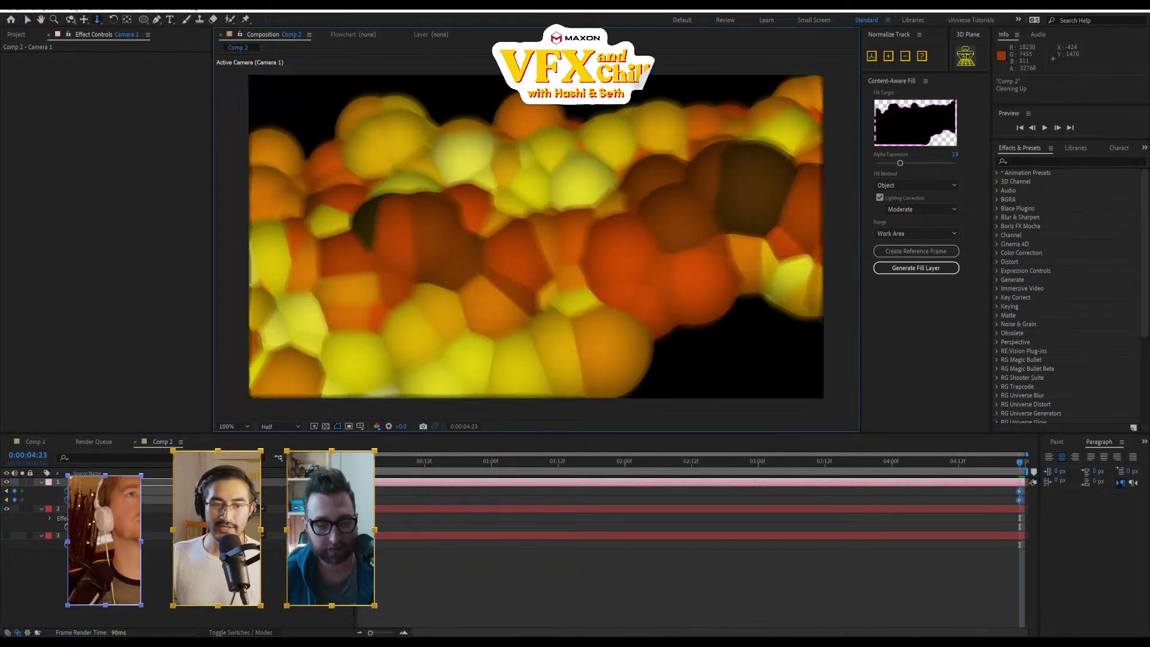
key("u")
key("u")
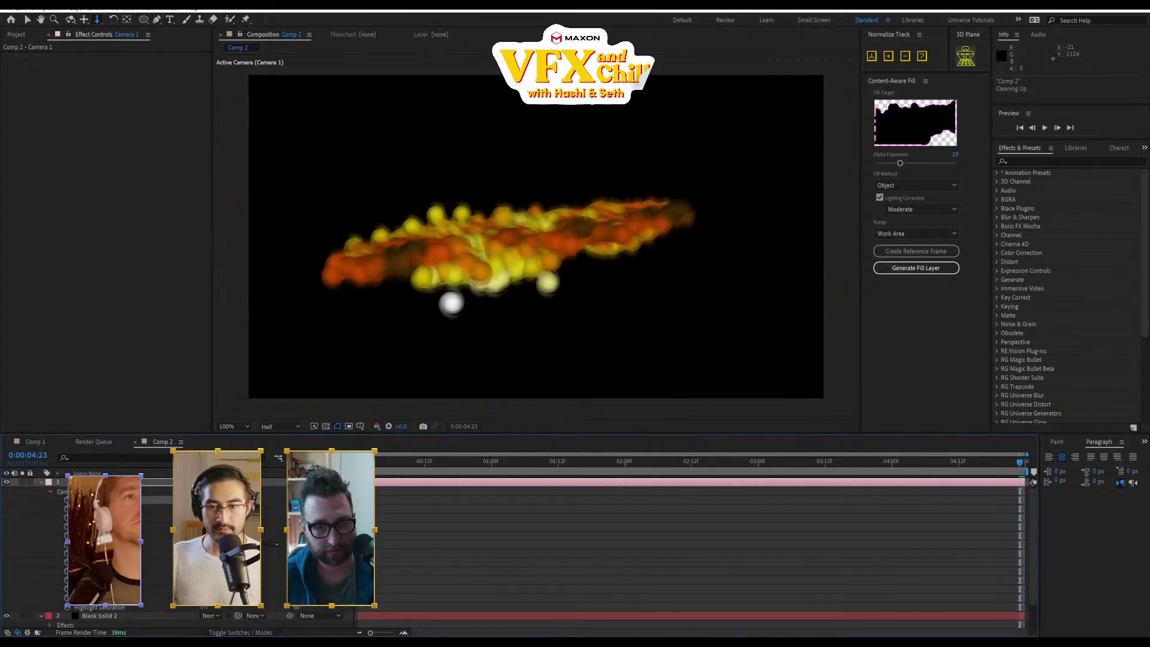
Pull the camera farther back at the first frame, bring it in low over the balls at 0:00:04:23, and preview the move
left_click(540, 247)
left_click_drag(539, 247, 572, 196)
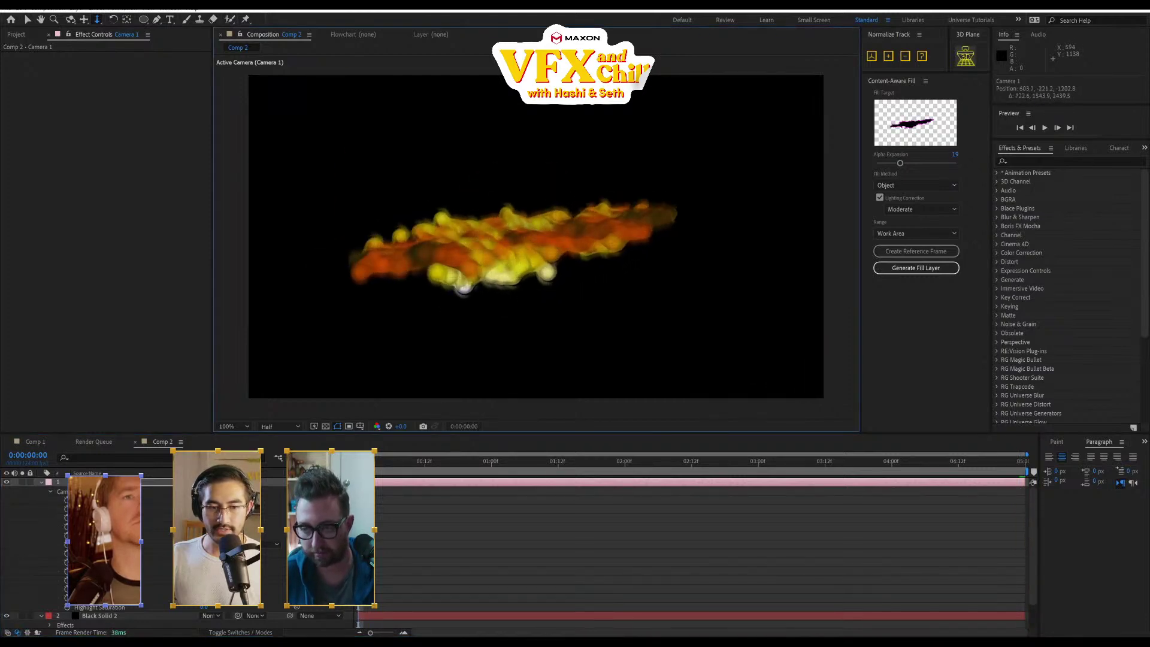
key("u")
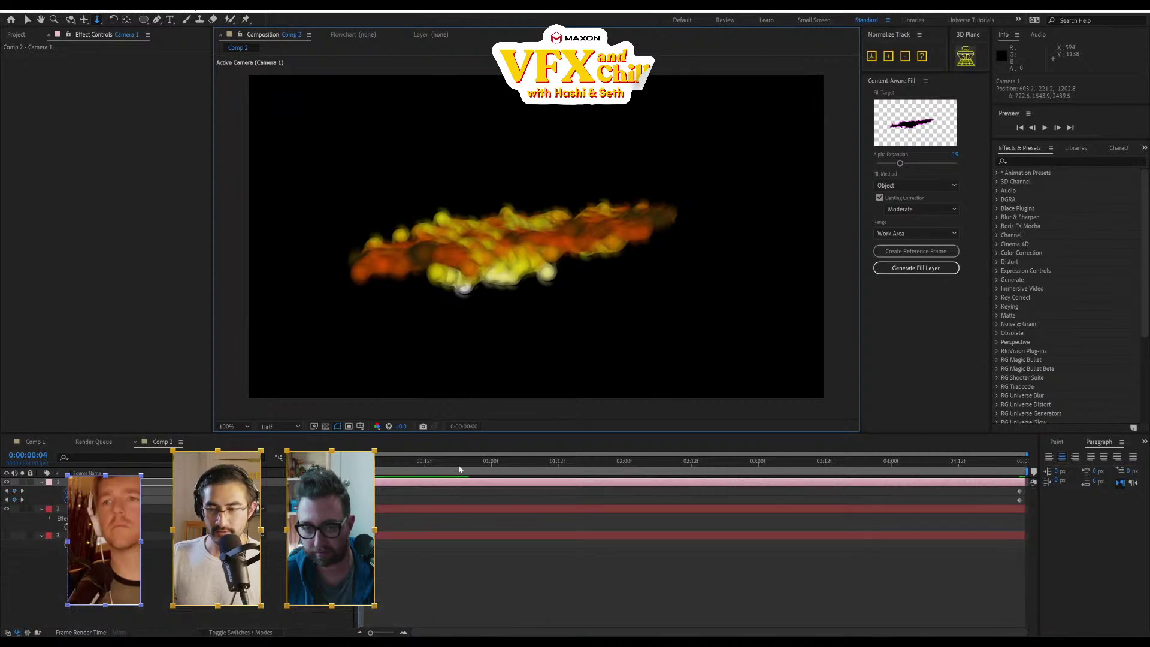
left_click_drag(522, 239, 577, 186)
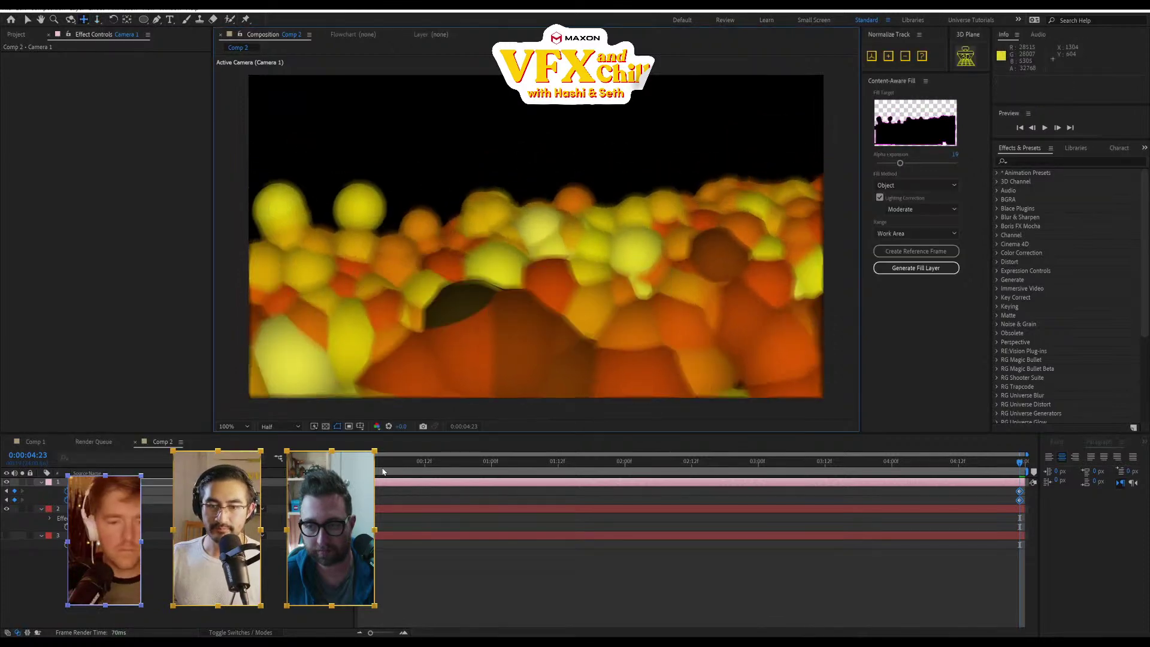
key("Home")
key("space")
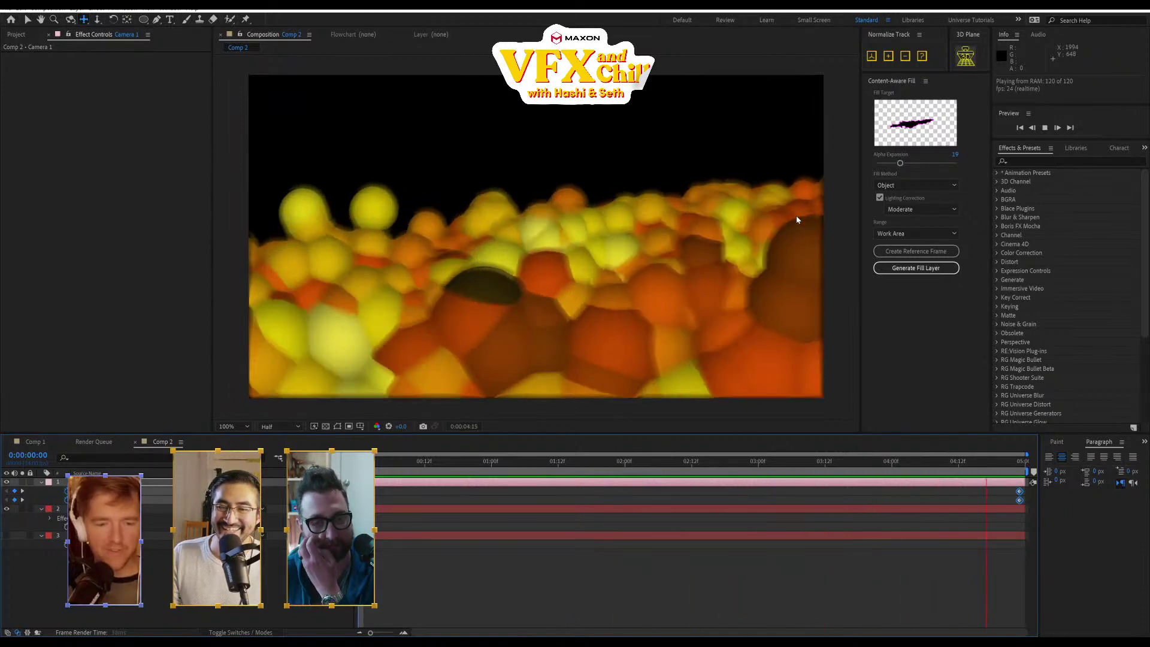
Animate the Evolution of Black Solid 2's Fractal Noise with the expression time*400, and preview the result
left_click(145, 510)
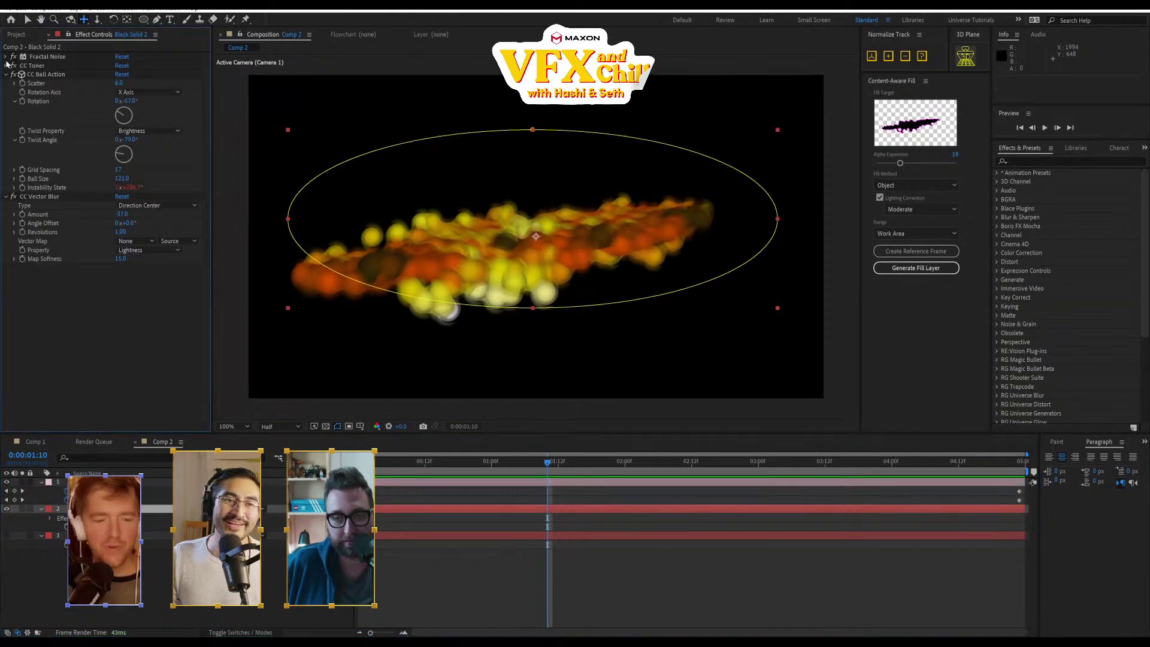
left_click(6, 57)
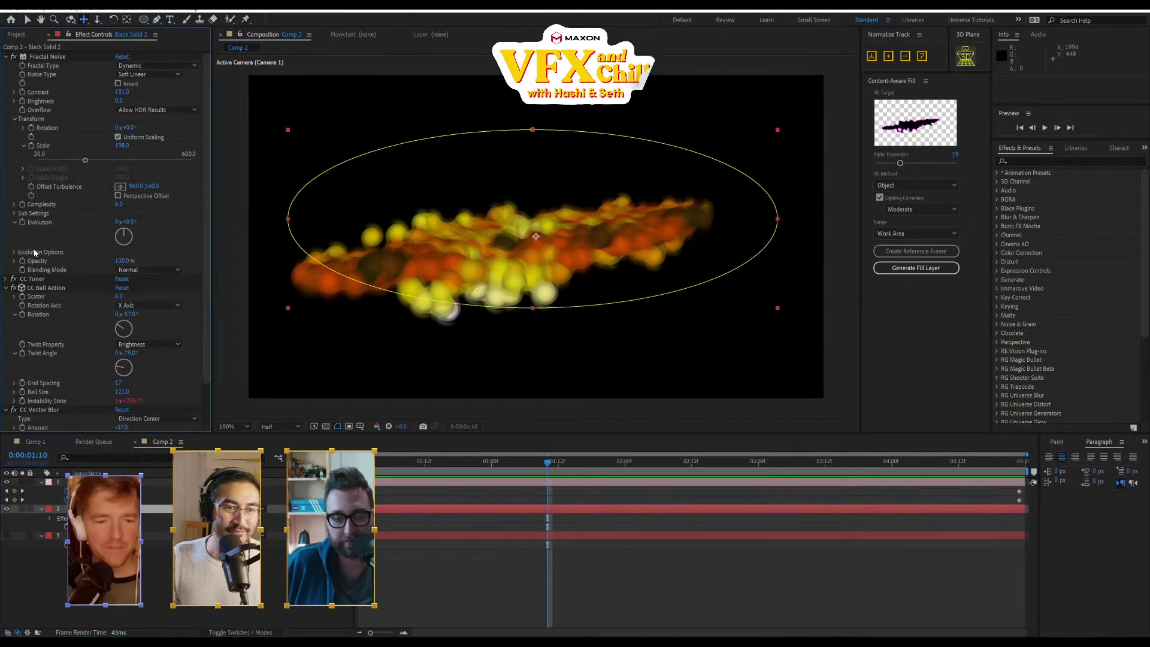
left_click(22, 224, "alt")
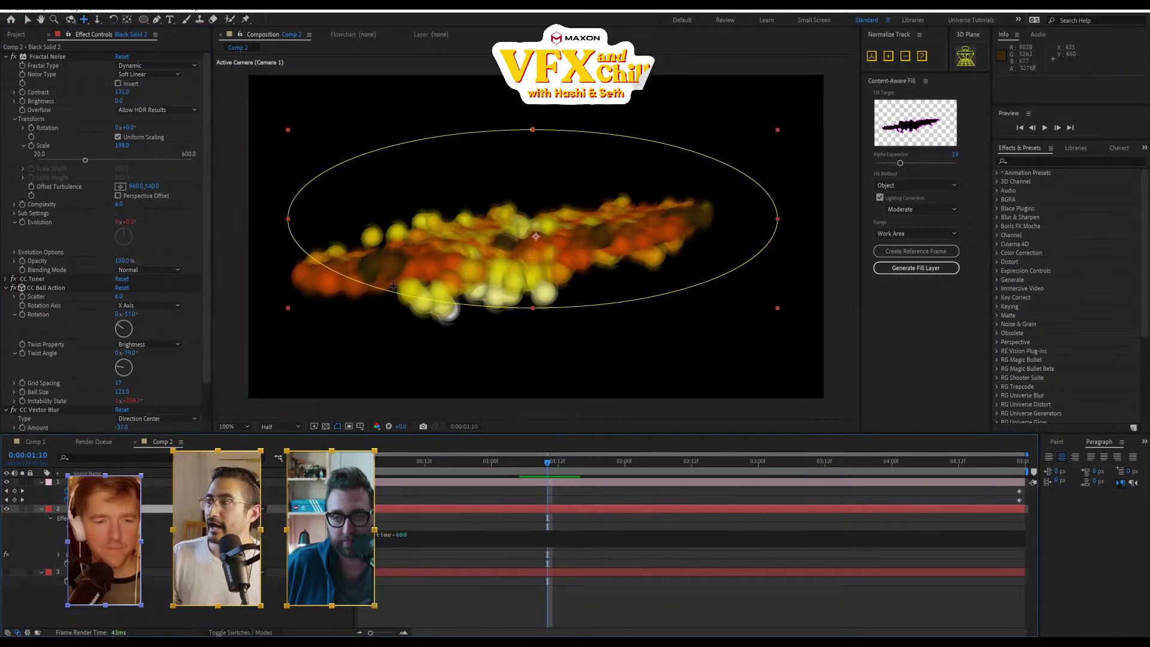
type("time*400")
left_click(465, 599)
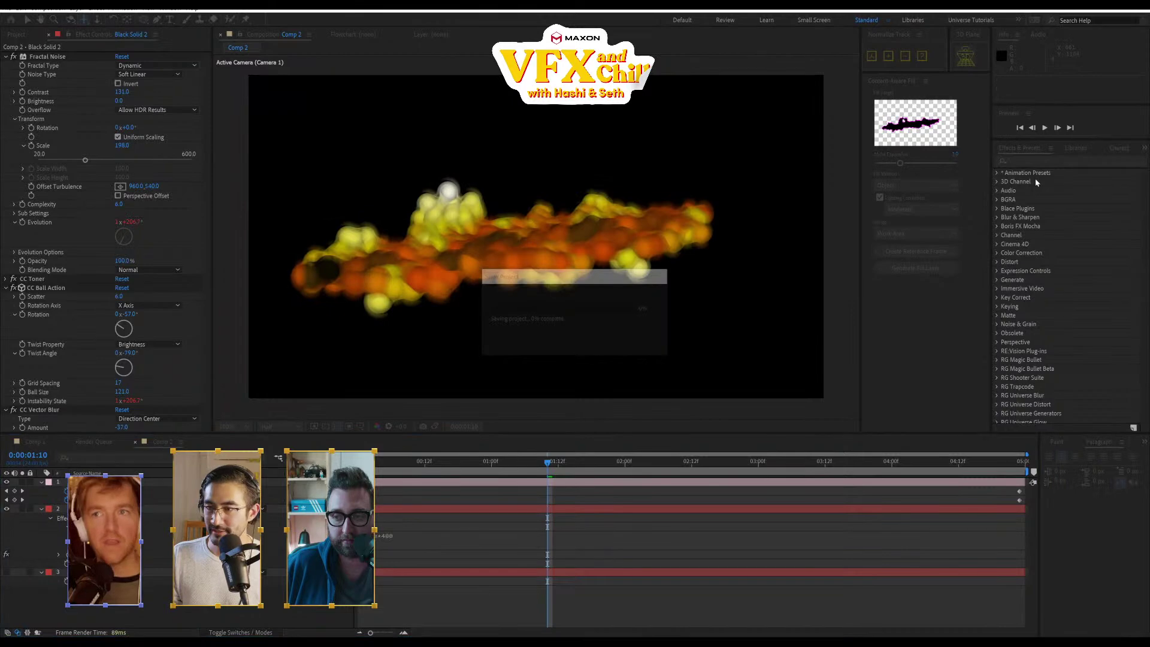
left_click(1044, 129)
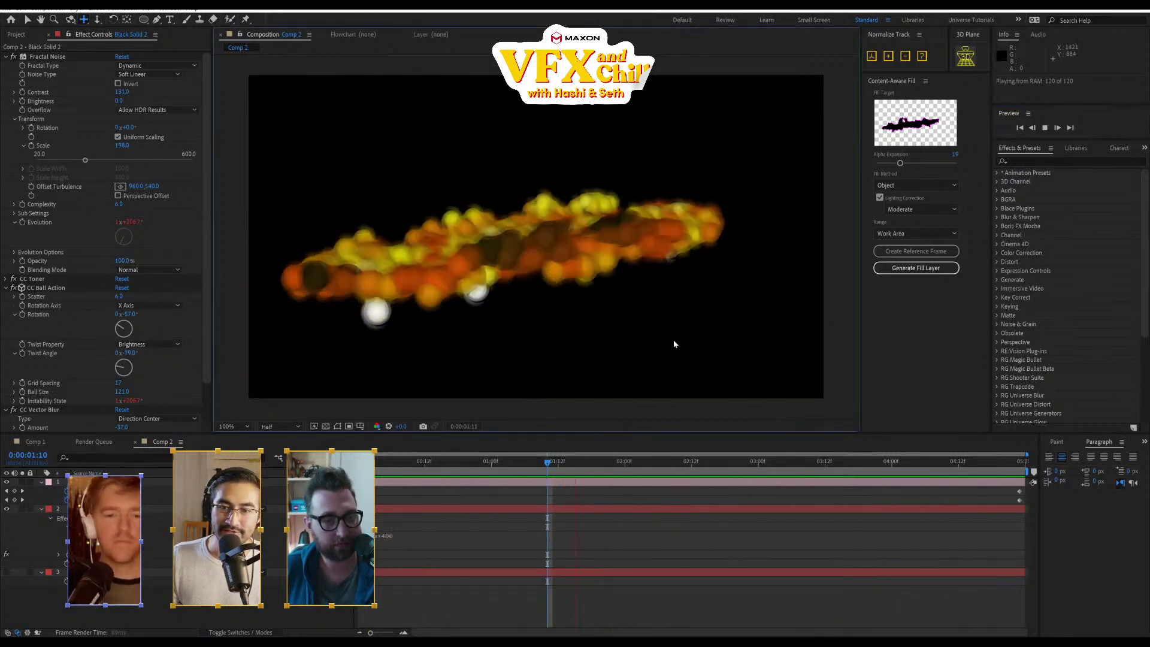
key("space")
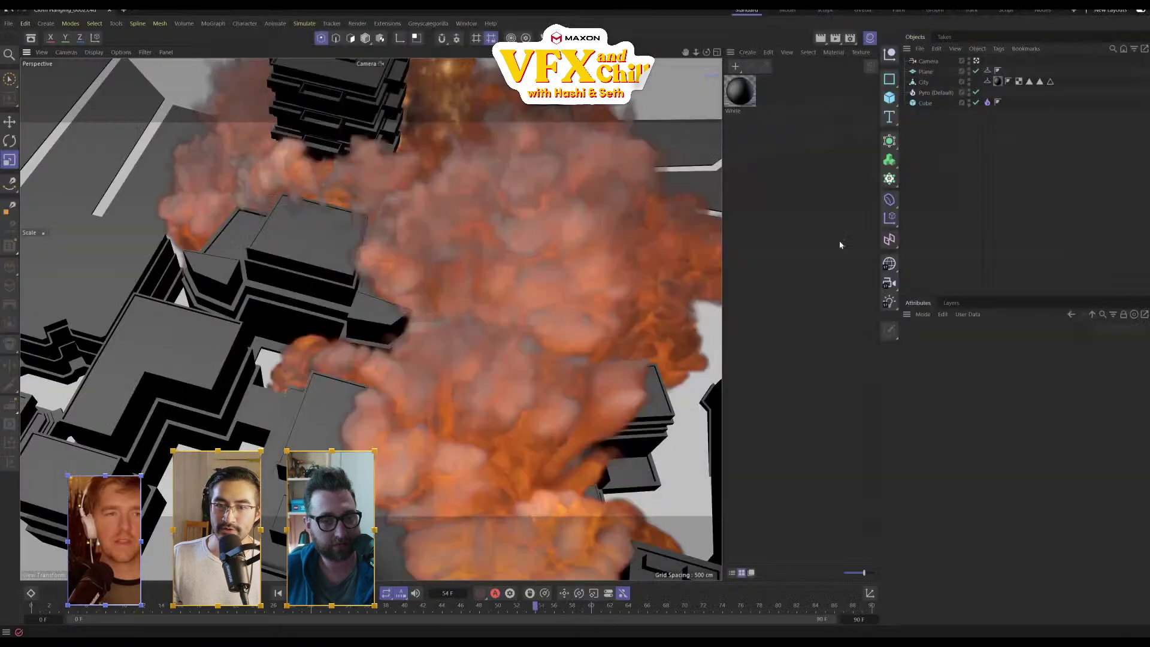
Switch to Cinema 4D, orbit out to view the city explosion, and turn off the White material's Reflectance channel
left_click_drag(504, 394, 508, 347, "alt")
scroll(509, 346, "down", 4)
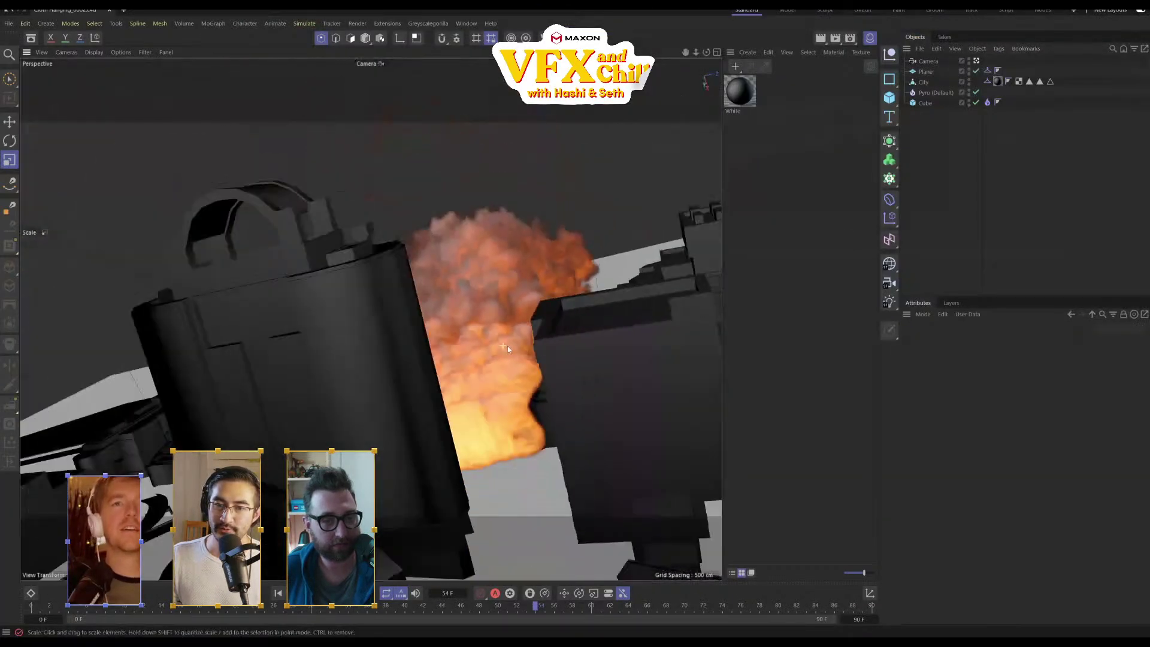
left_click_drag(577, 391, 568, 440, "alt")
left_click(741, 92)
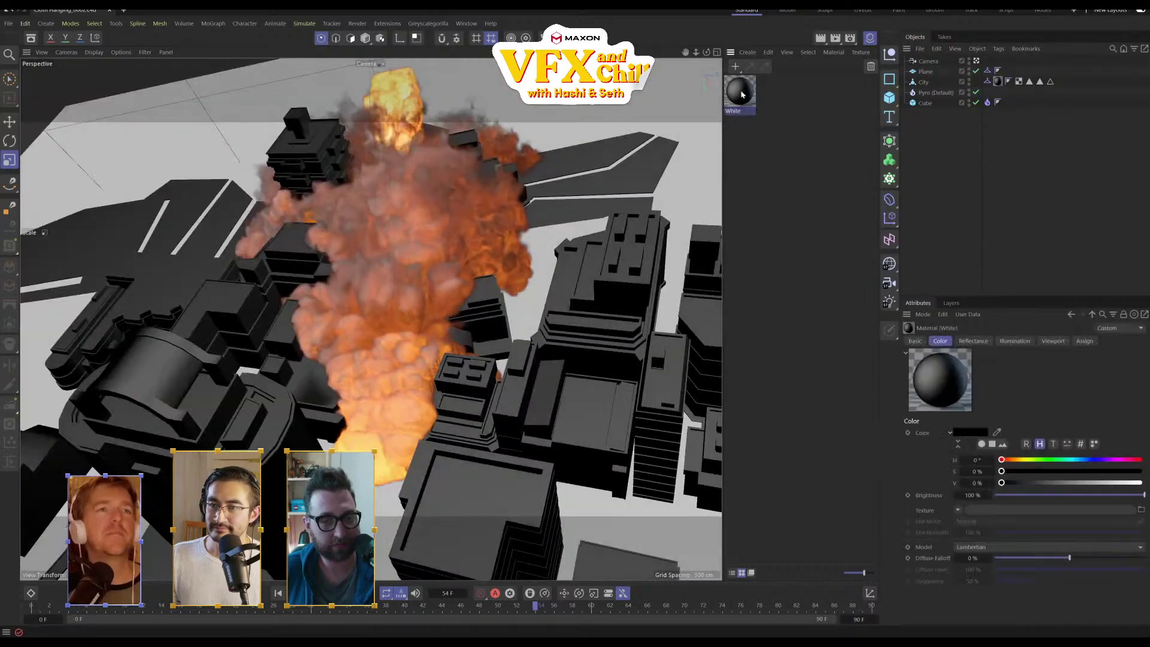
left_click(916, 342)
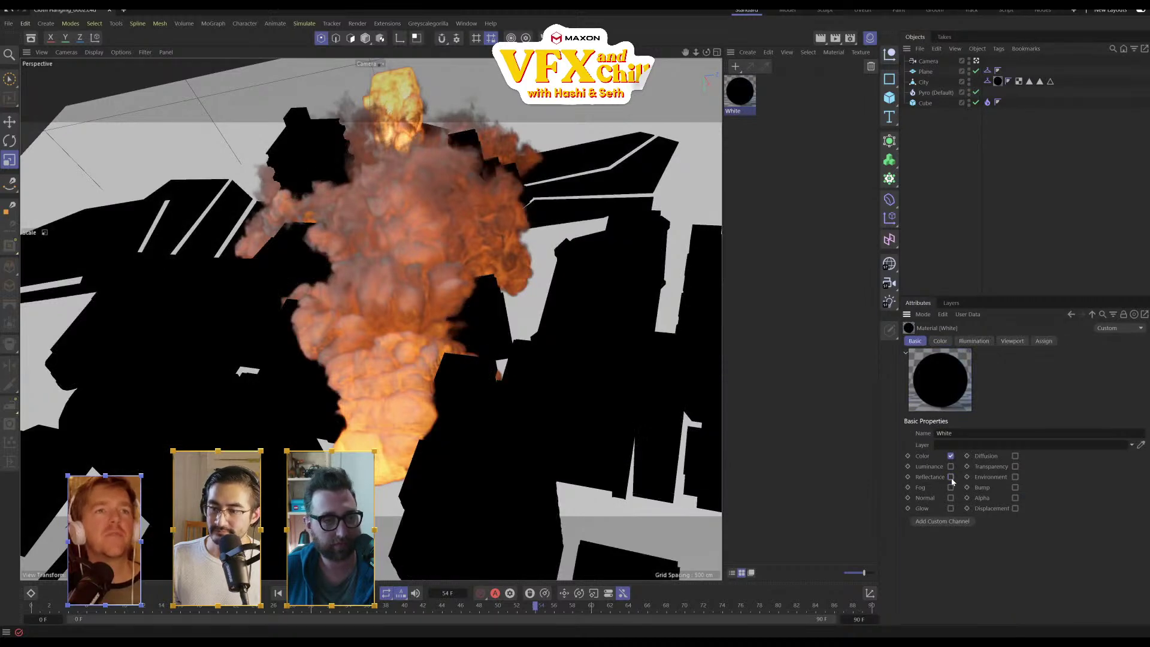
Set the White material's Default Specular strength to 13 % in its Reflectance channel, and apply the material to the Plane
left_click(973, 341)
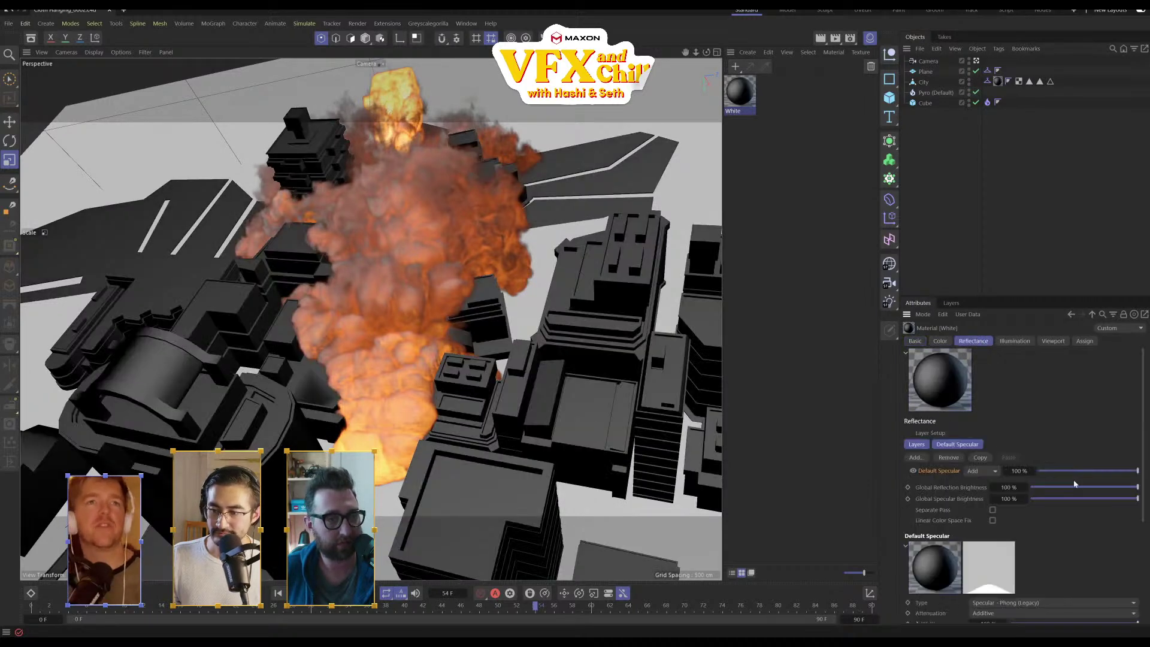
left_click_drag(1084, 475, 1051, 471)
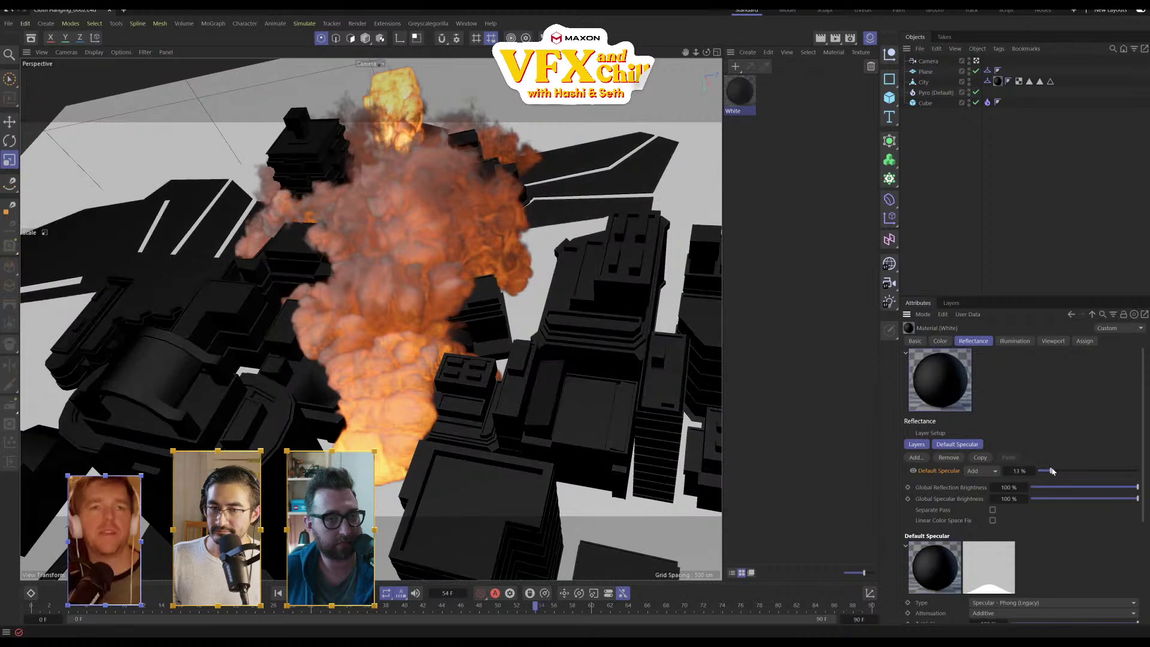
left_click_drag(923, 71, 924, 71)
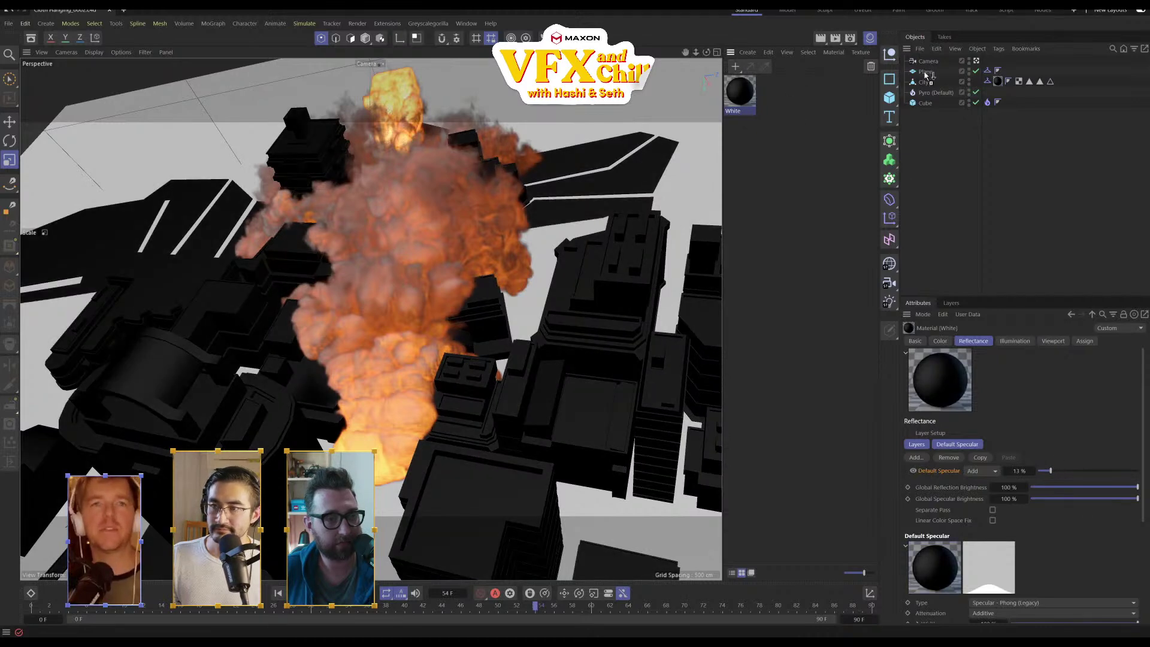
Bank the Camera to -57° and reframe it for a tilted view of the explosion across the city rooftops
left_click_drag(335, 251, 574, 175, "alt")
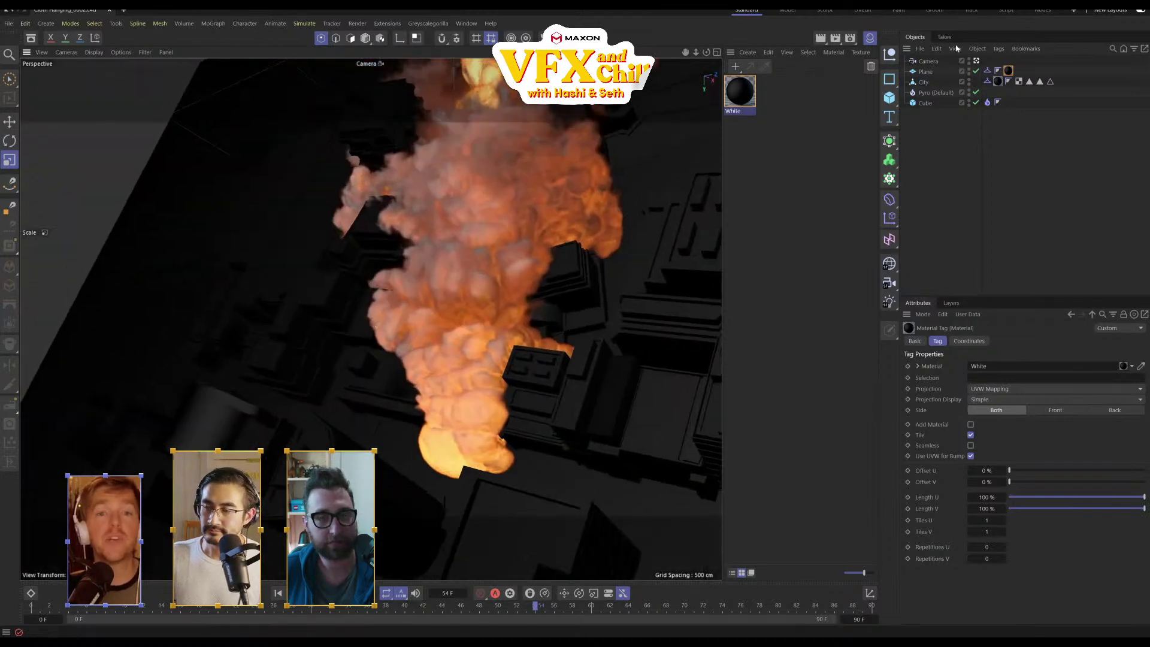
left_click(933, 61)
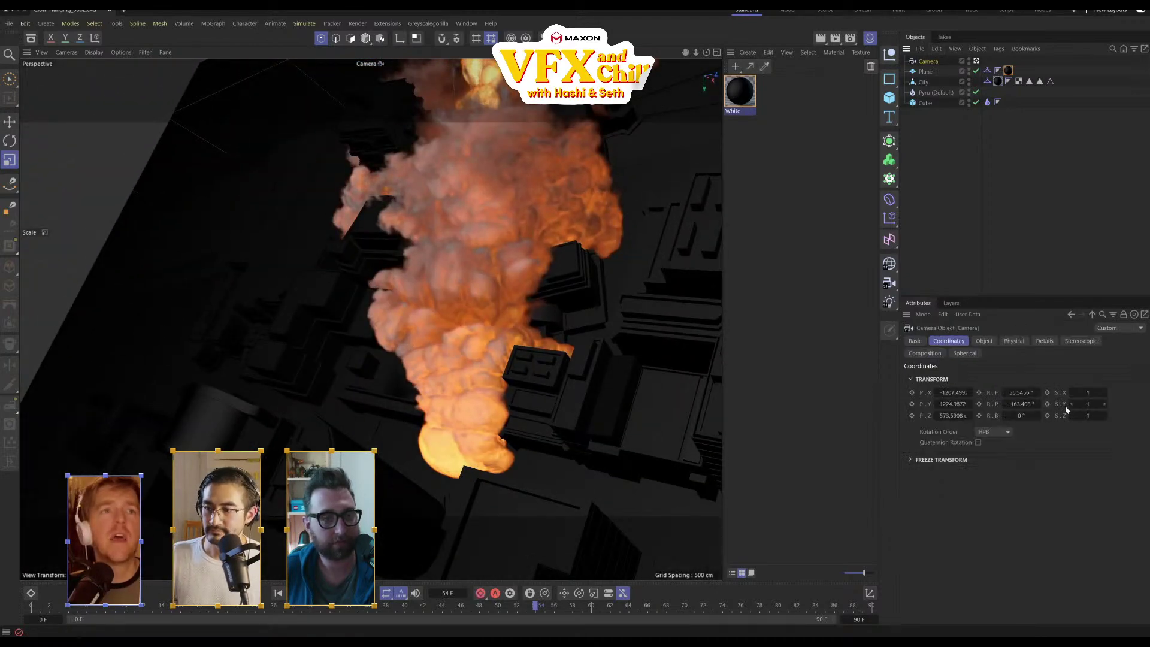
left_click_drag(1021, 415, 987, 415)
middle_click_drag(537, 331, 524, 221, "alt")
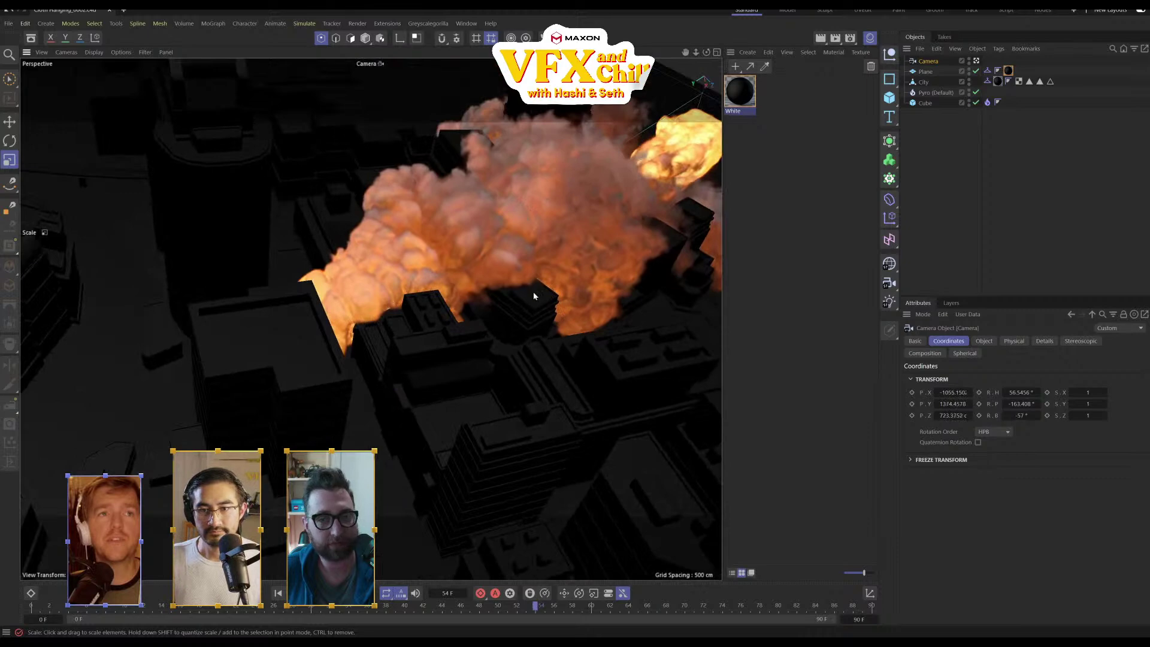
left_click_drag(545, 313, 537, 297, "alt")
right_click_drag(537, 297, 564, 279, "alt")
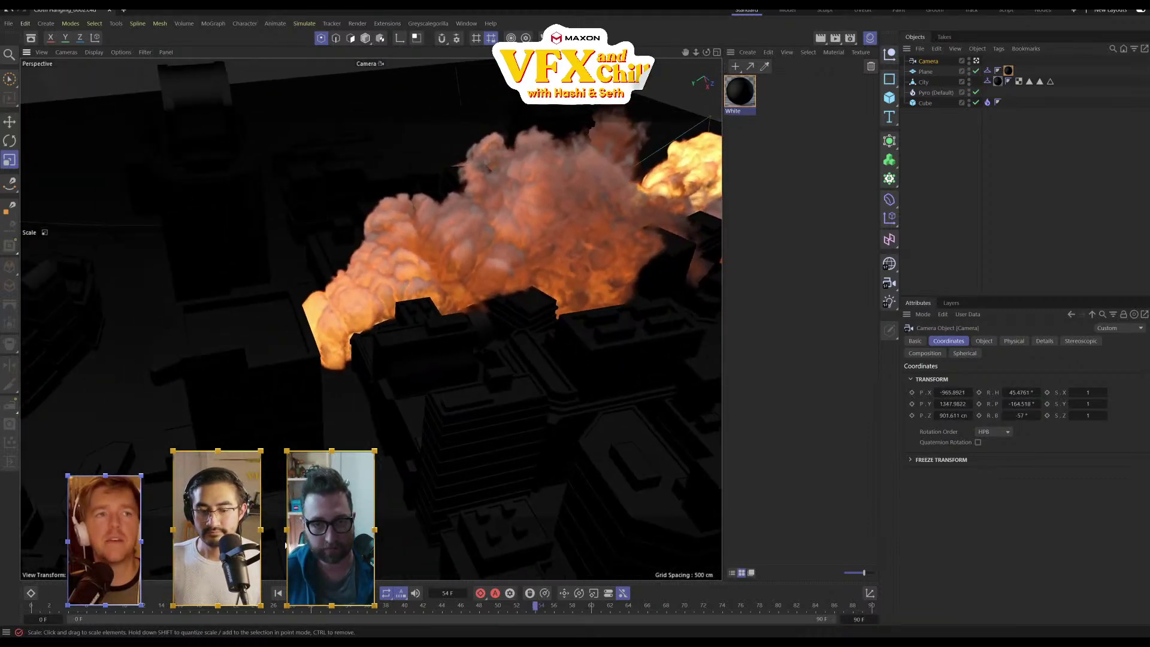
Return the timeline to frame 0 and bring up the Pyro object's Draw and Forces settings
left_click(57, 608)
left_click_drag(56, 608, 31, 608)
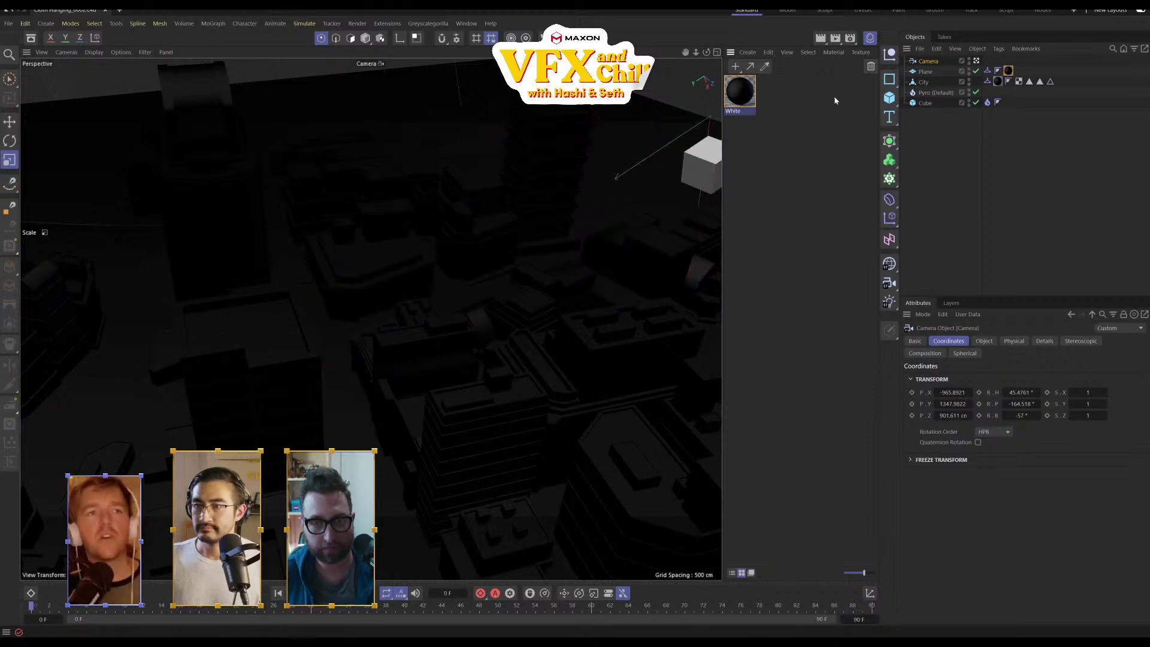
left_click(933, 93)
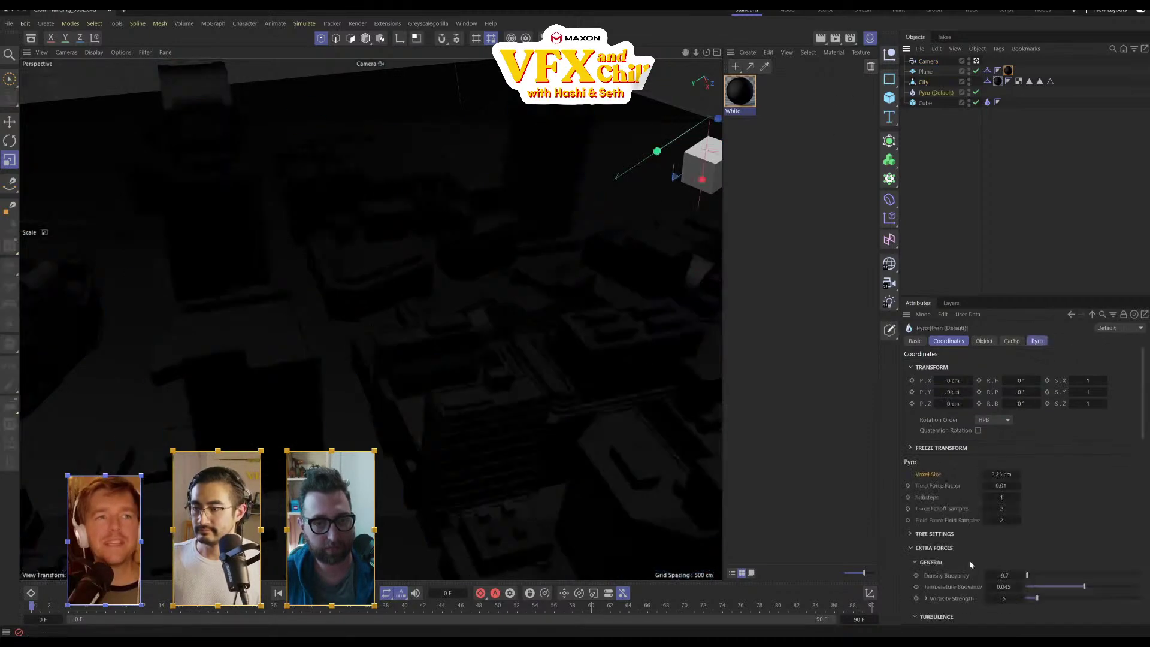
scroll(1078, 520, "down", 10)
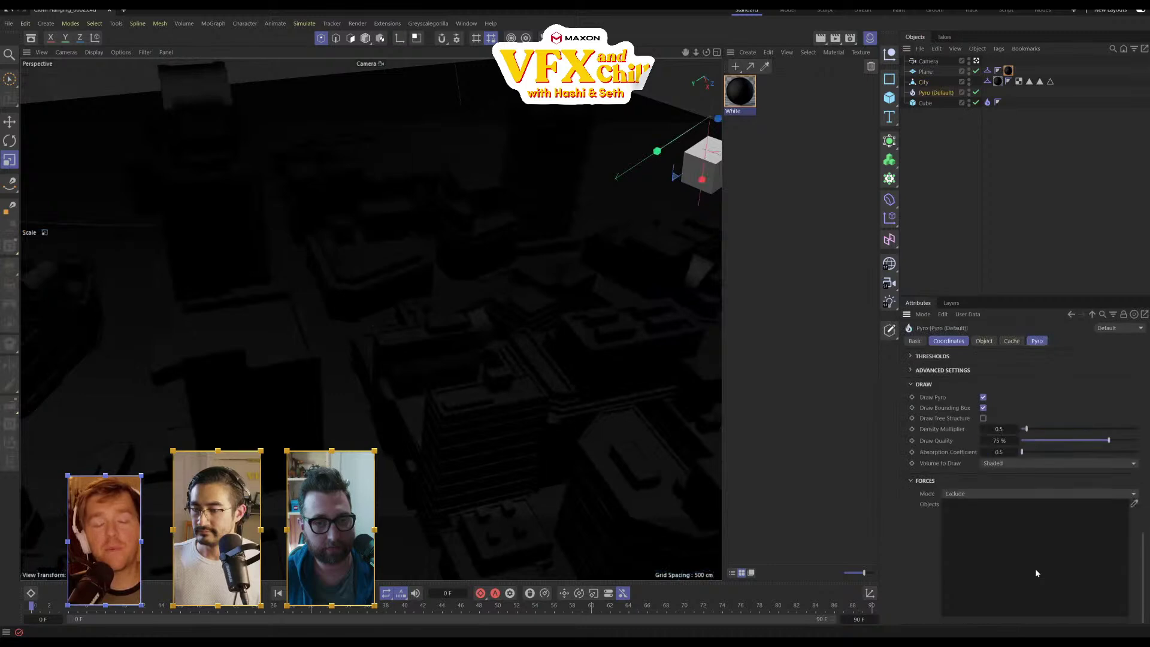